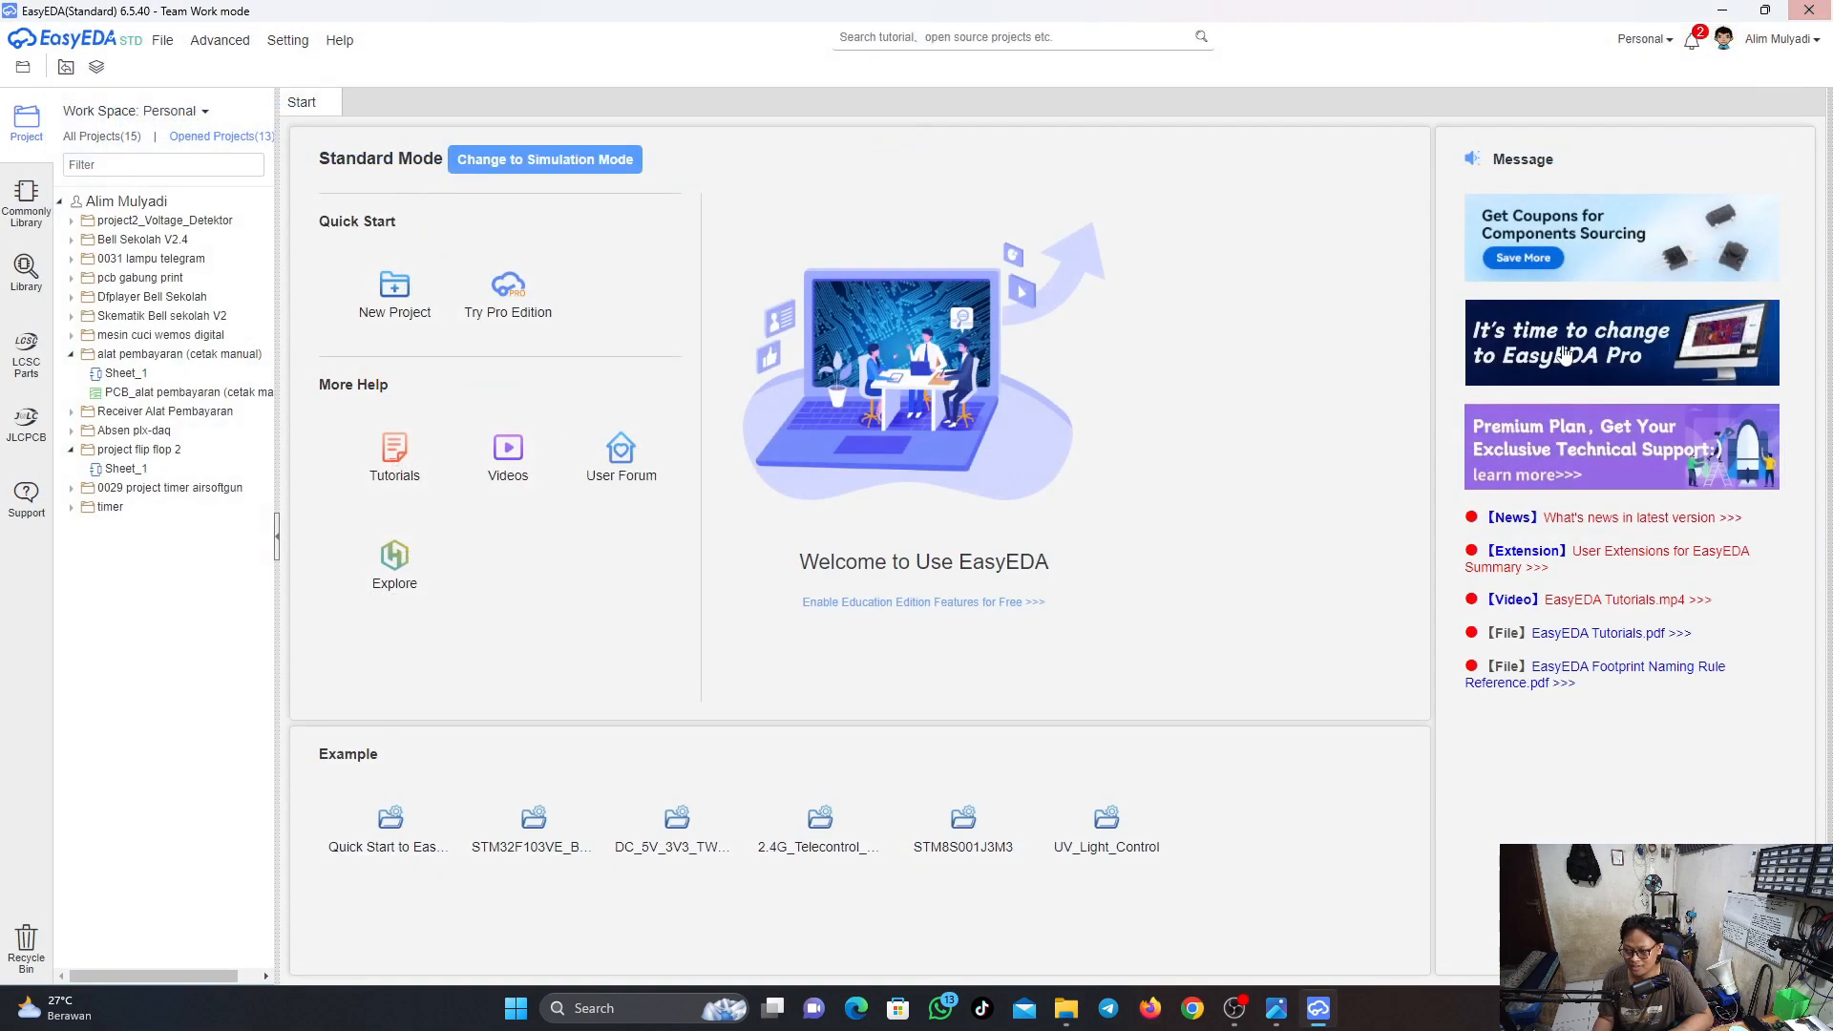
Open the Sheet_1 schematic of the project flip flop 2 project
click(1811, 21)
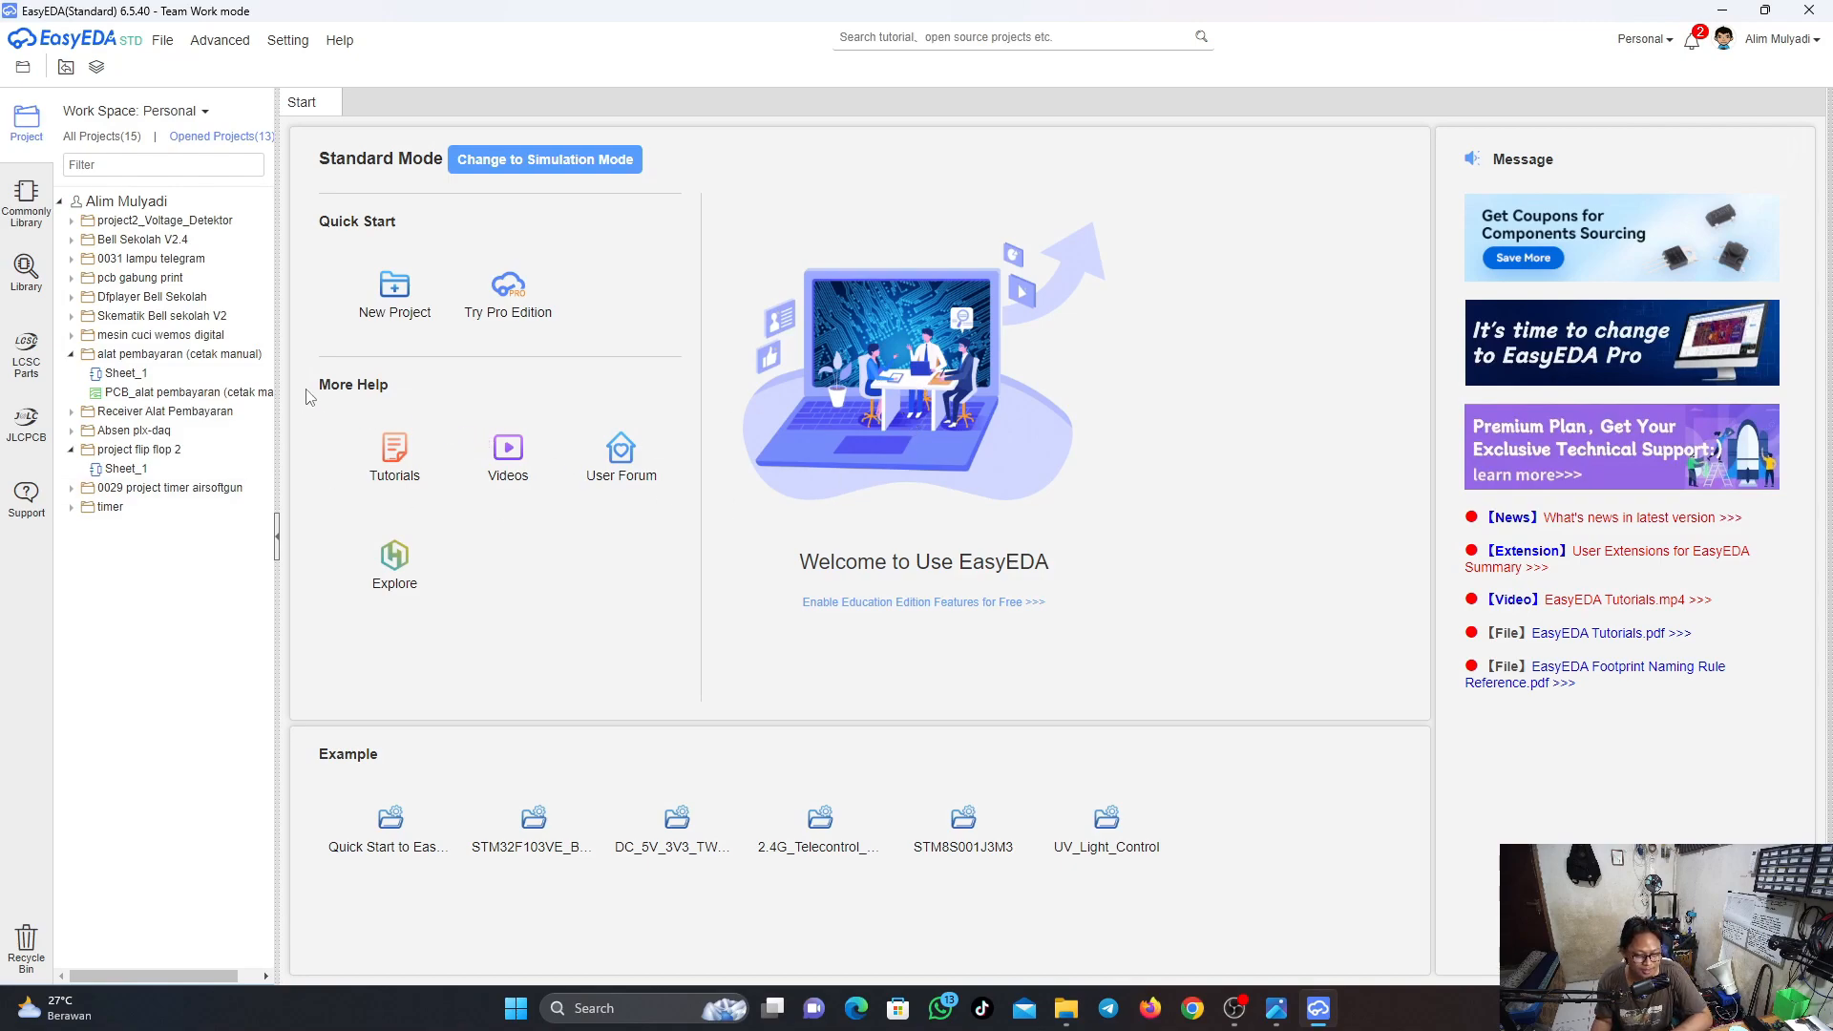
click(121, 470)
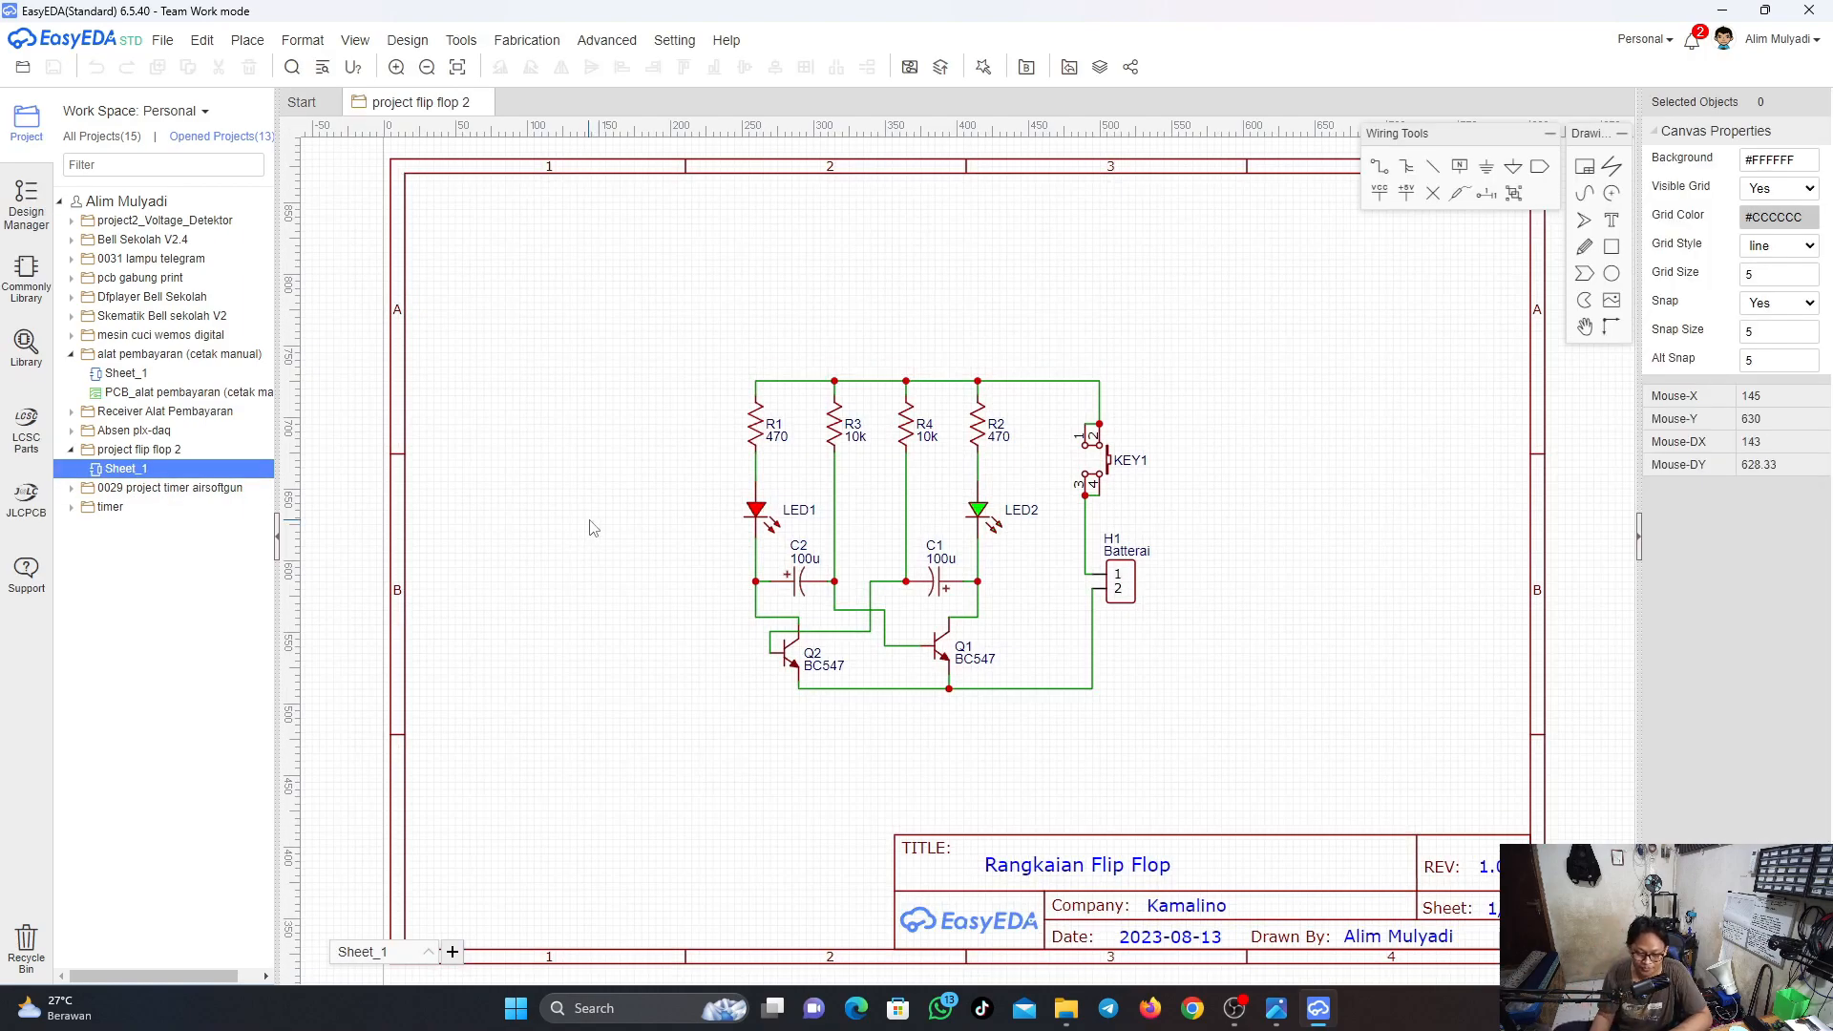
Examine the flip-flop schematic up close, including capacitor C1, transistors Q1 and Q2, switch KEY1 and the battery header H1
scroll(949, 618, up, 3)
right_drag(1078, 615, 1057, 656)
scroll(1115, 649, down, 1)
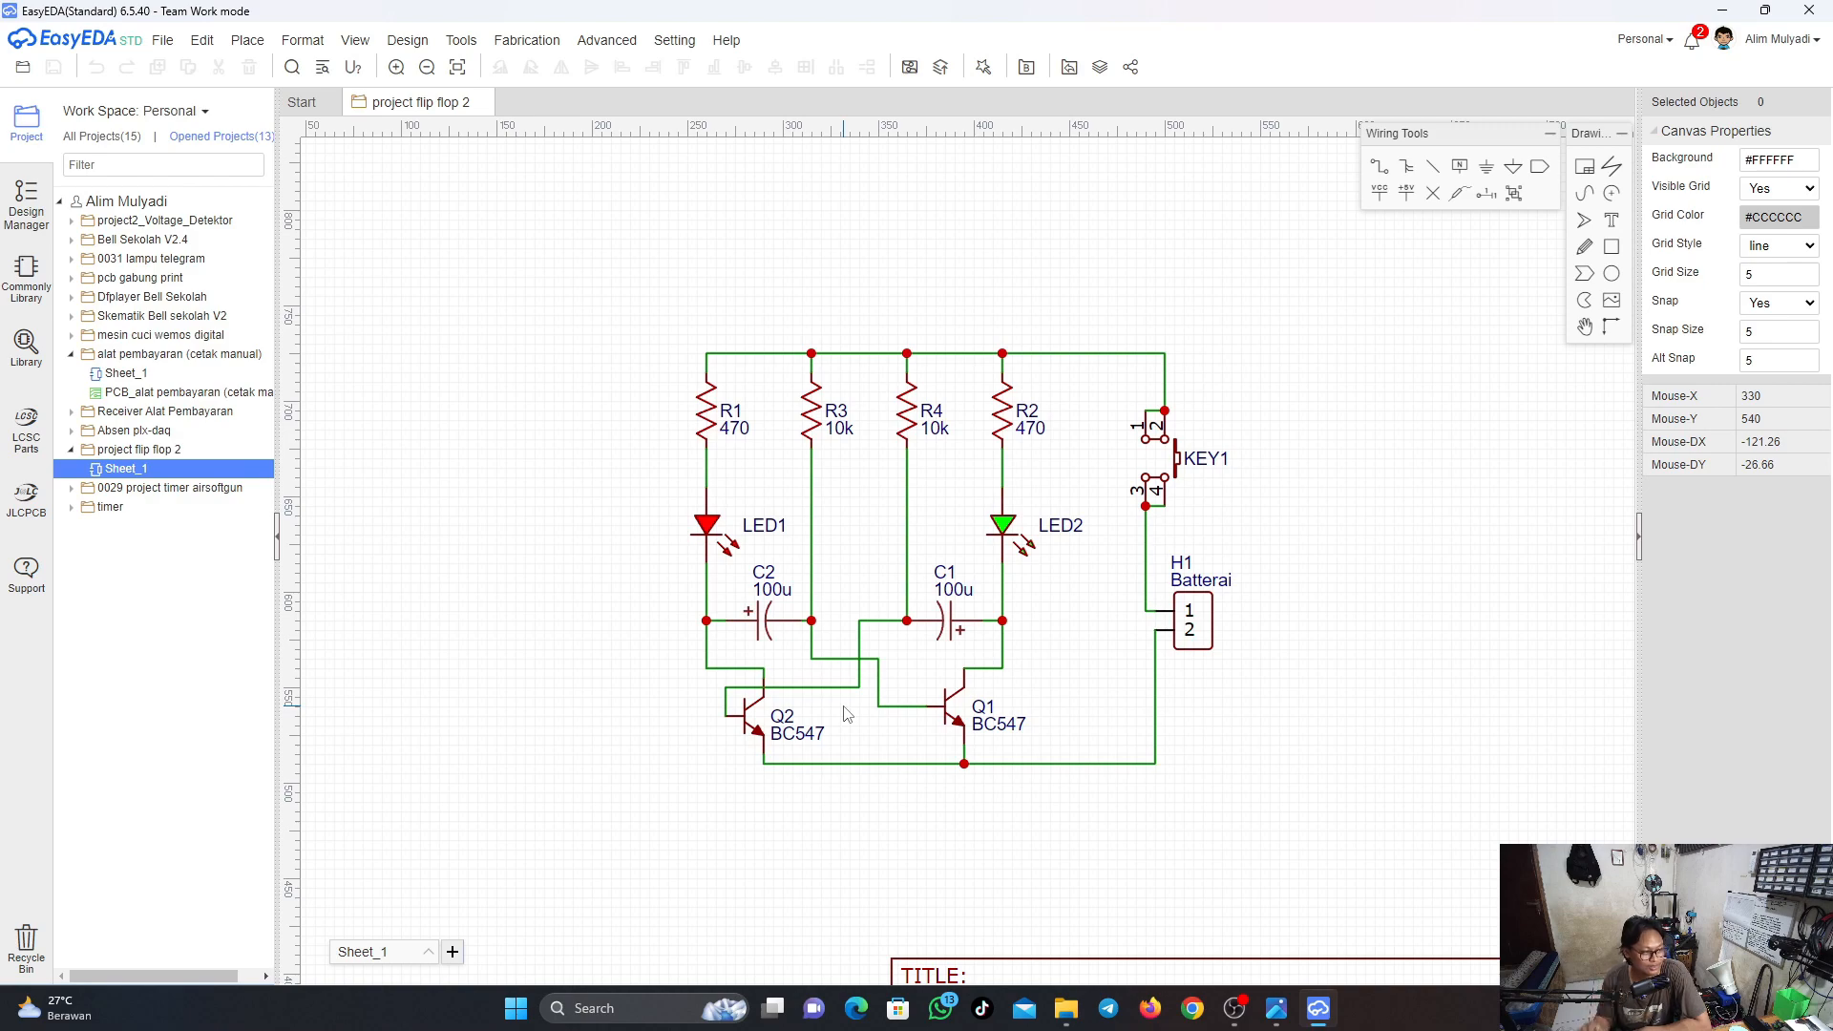
right_drag(1244, 587, 1274, 564)
scroll(1179, 549, up, 2)
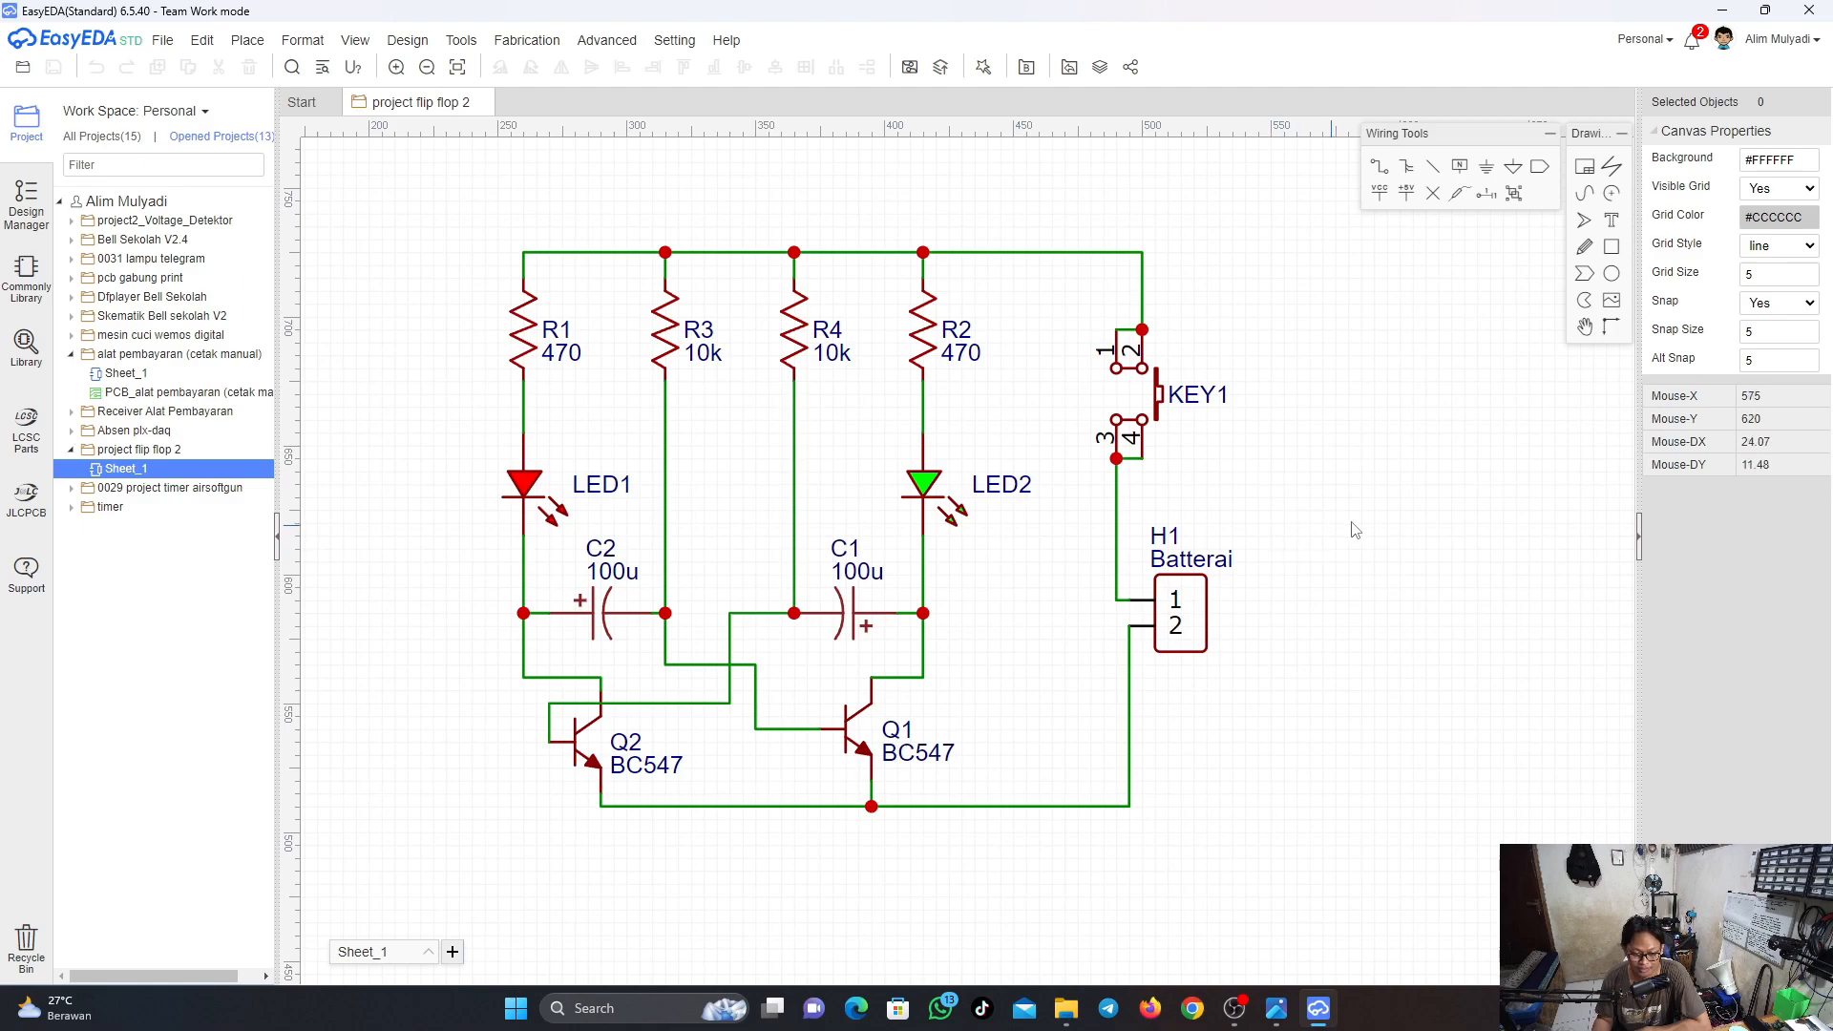
scroll(957, 681, down, 1)
scroll(958, 681, up, 2)
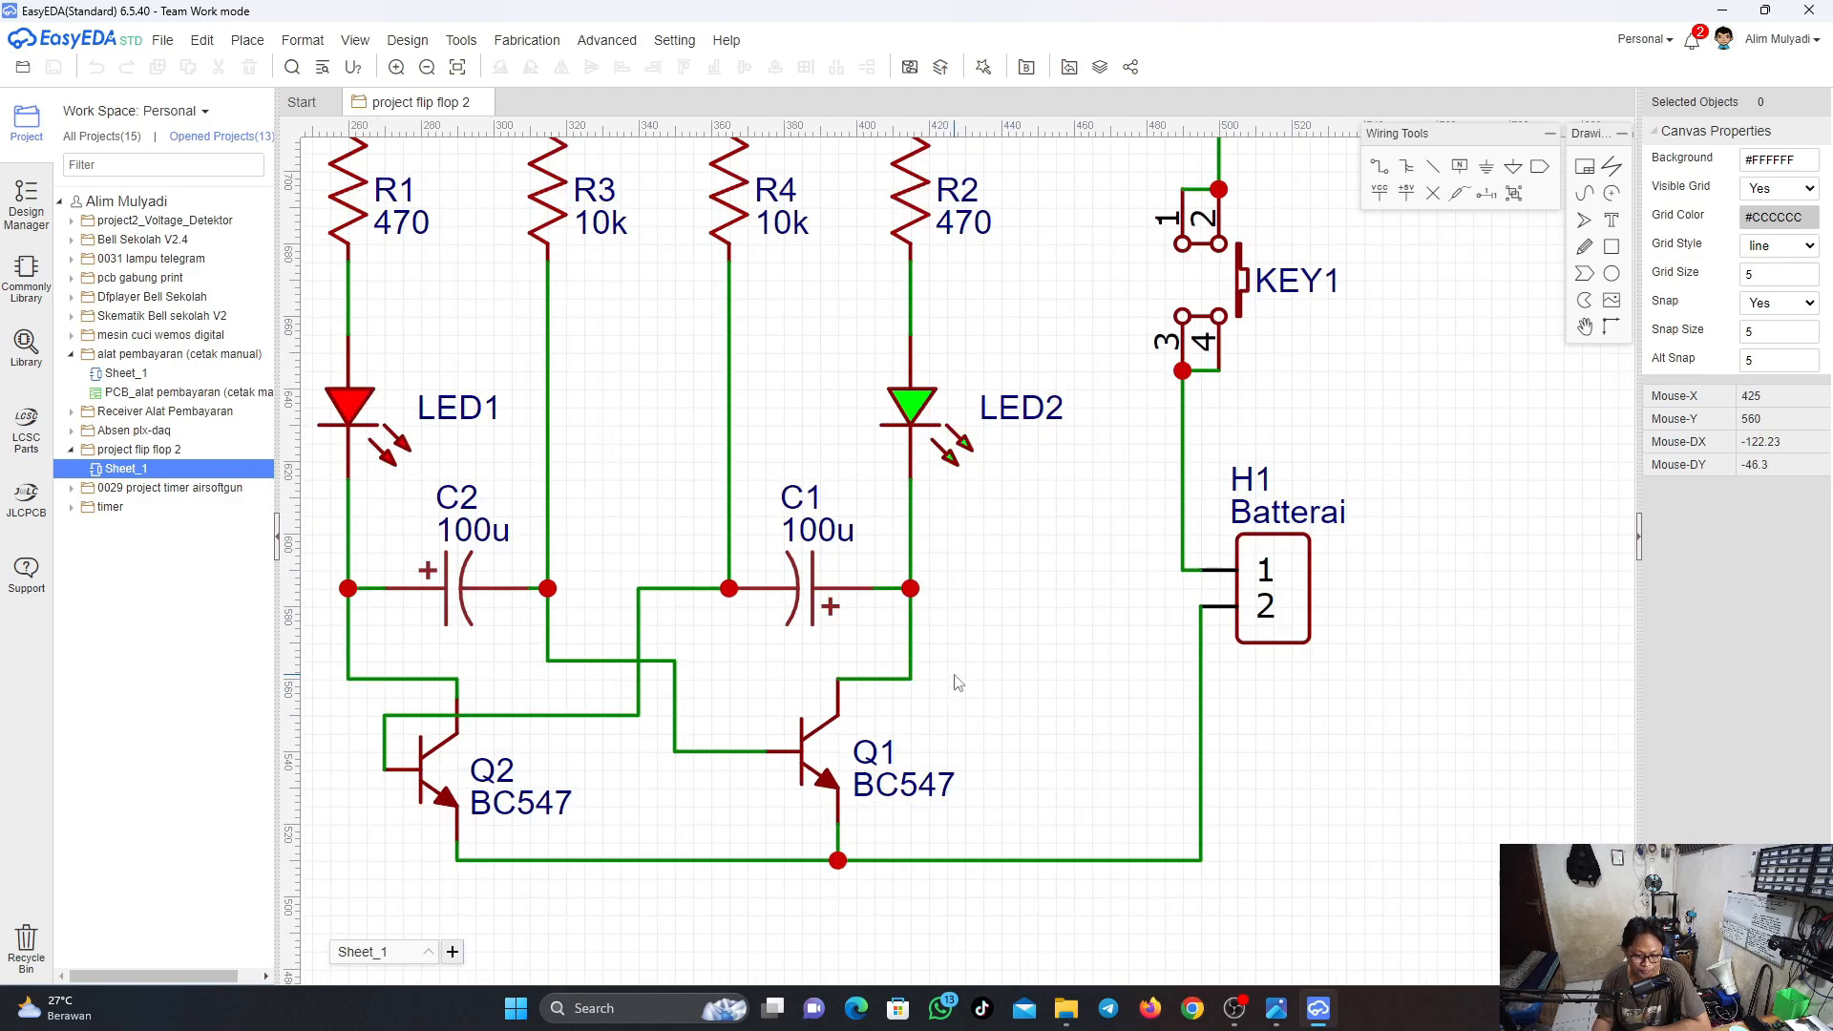
scroll(997, 742, down, 1)
scroll(1007, 742, down, 1)
right_drag(1042, 756, 1128, 649)
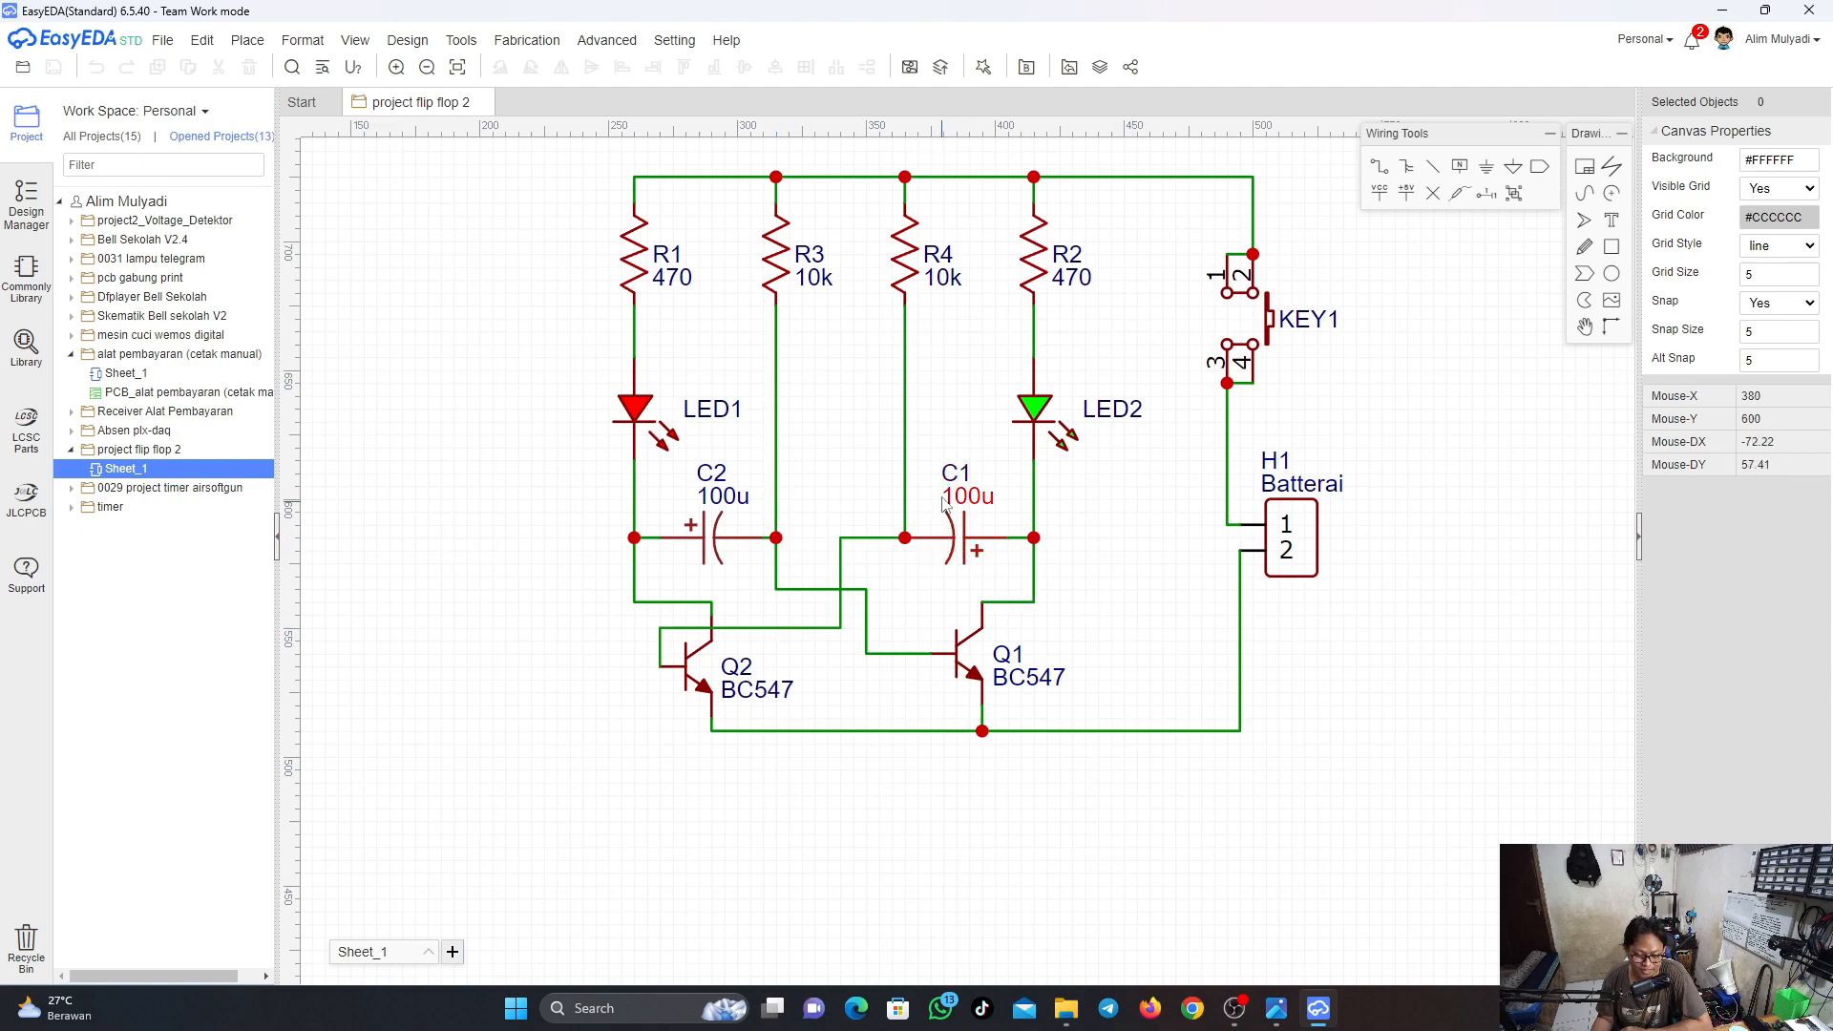
click(956, 549)
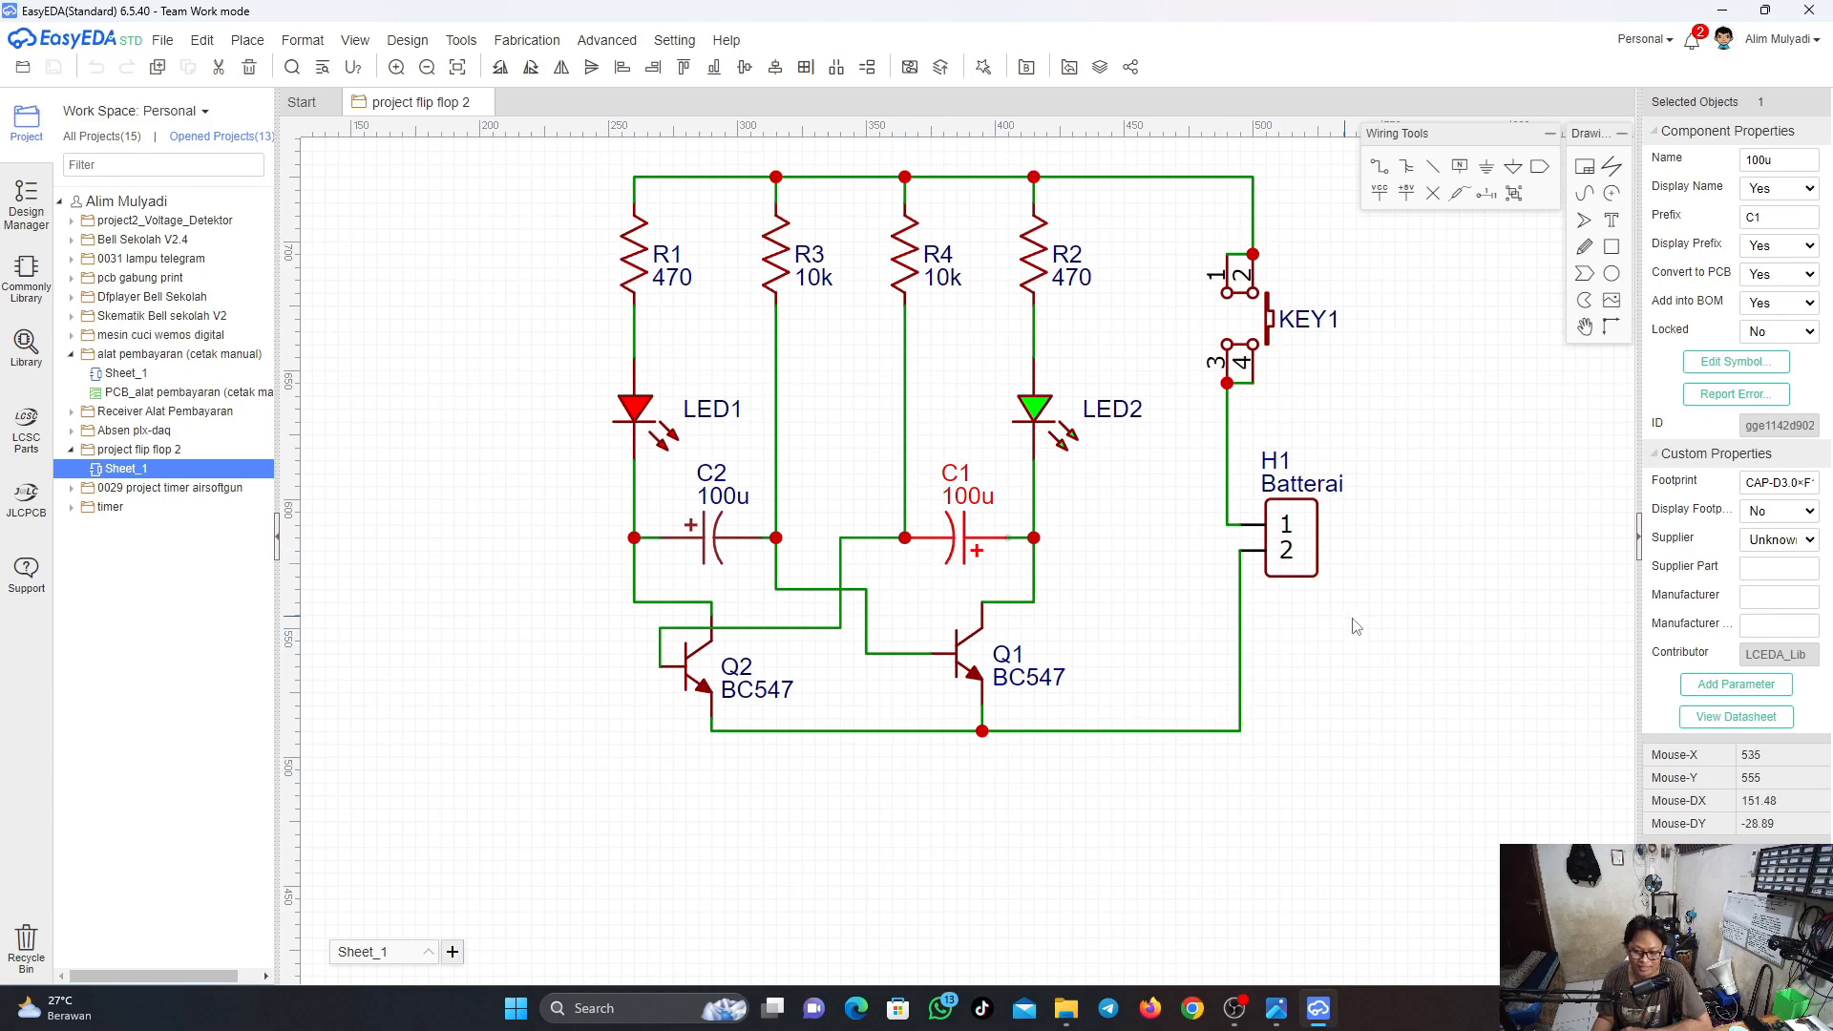
click(1390, 649)
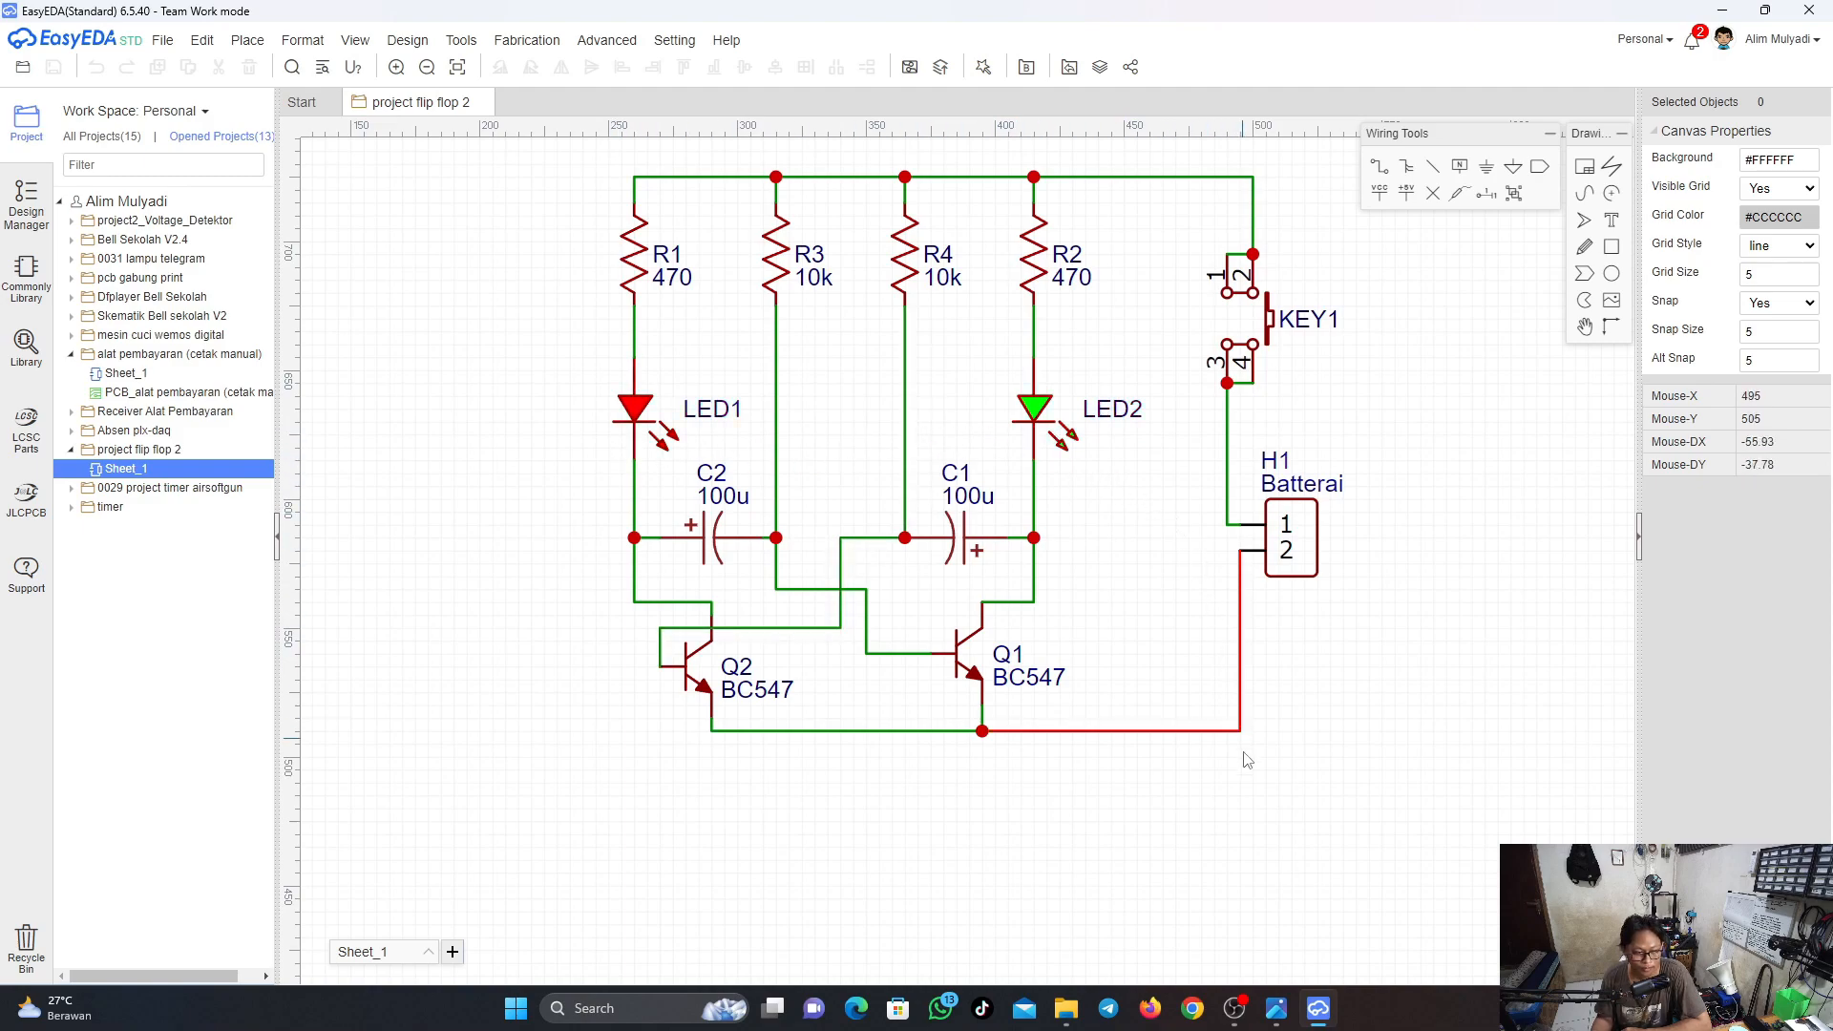
right_drag(1321, 655, 1224, 692)
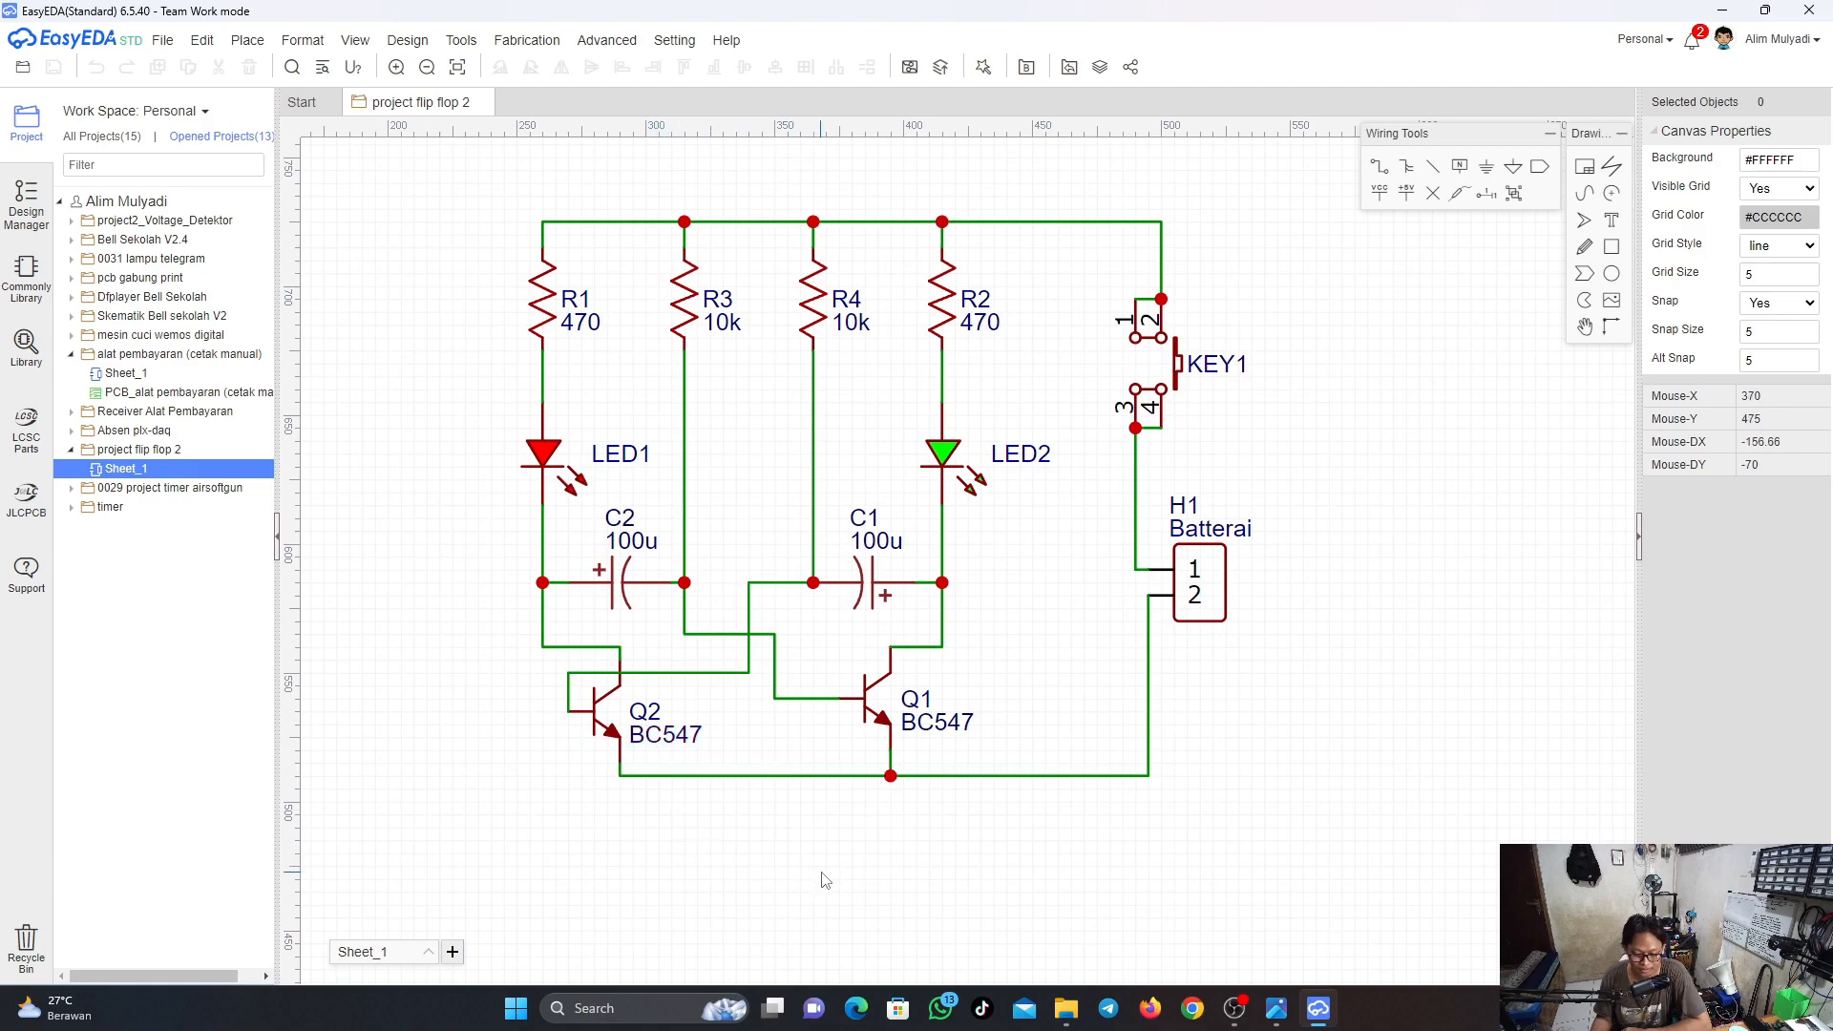
Switch to Firefox and search the web for "perbedaan bc547 dan 3904"
click(1150, 1008)
click(427, 62)
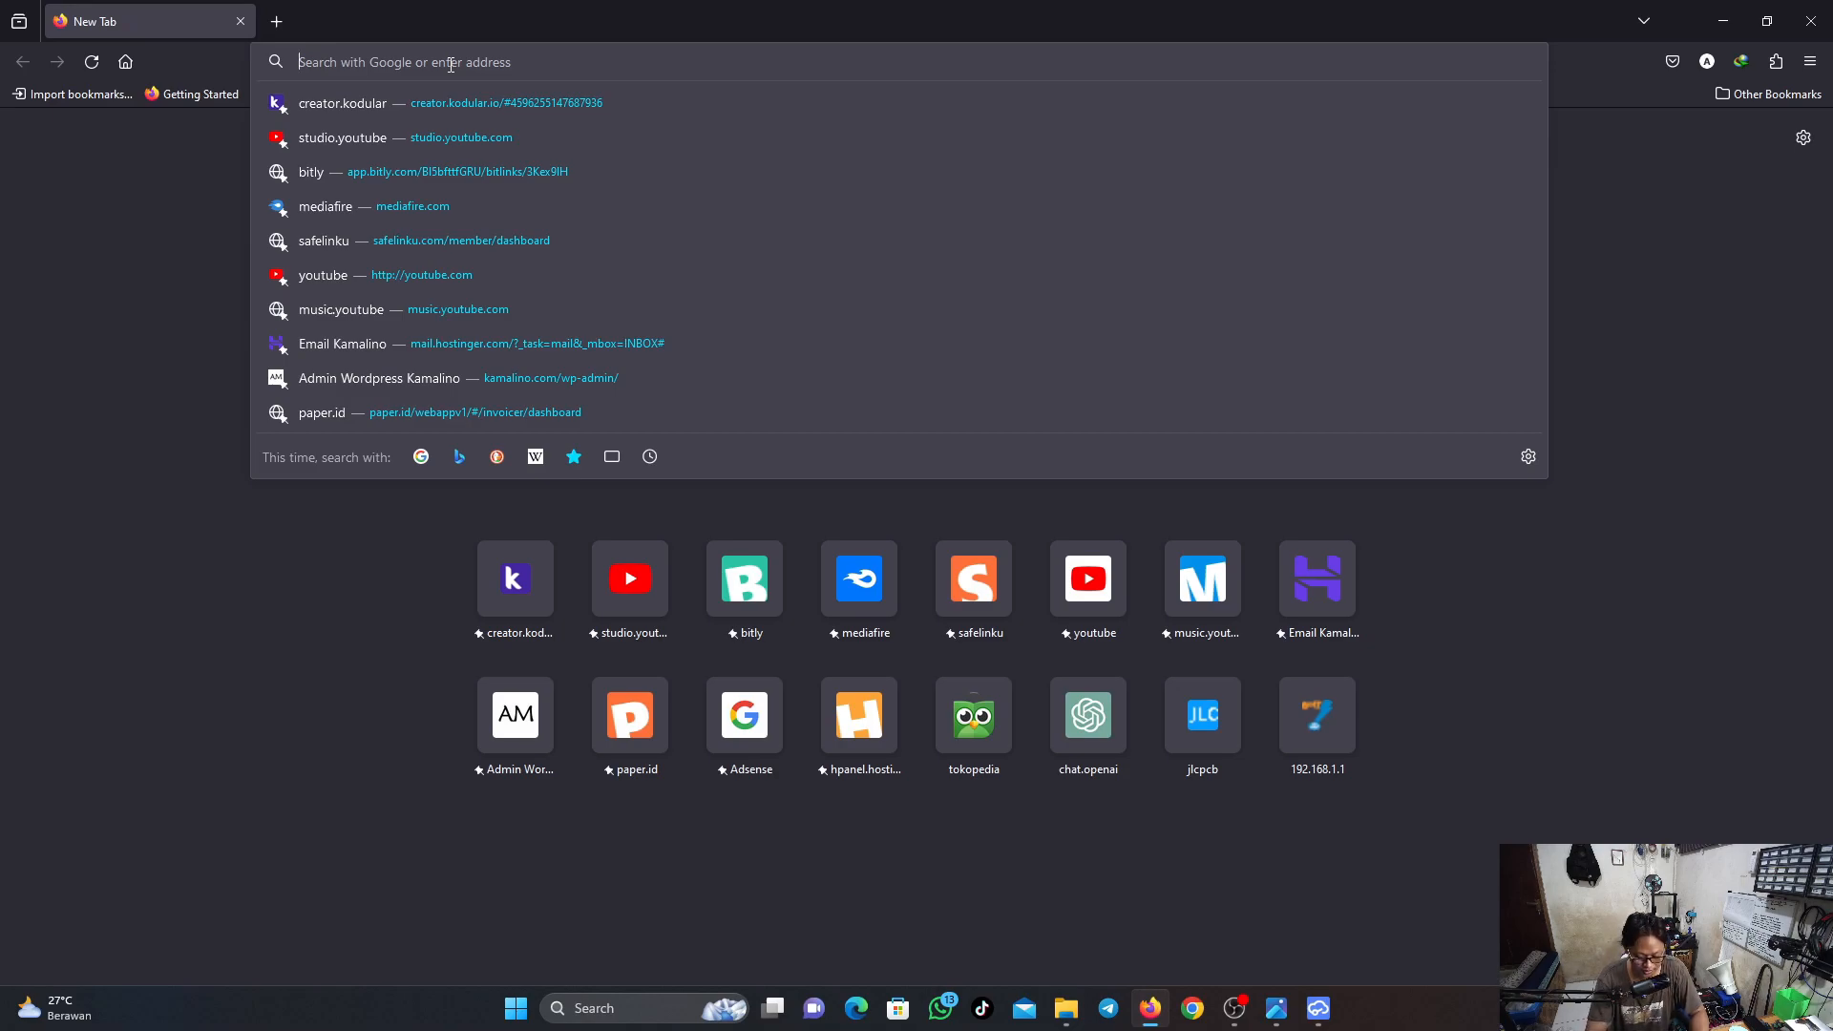
text(per)
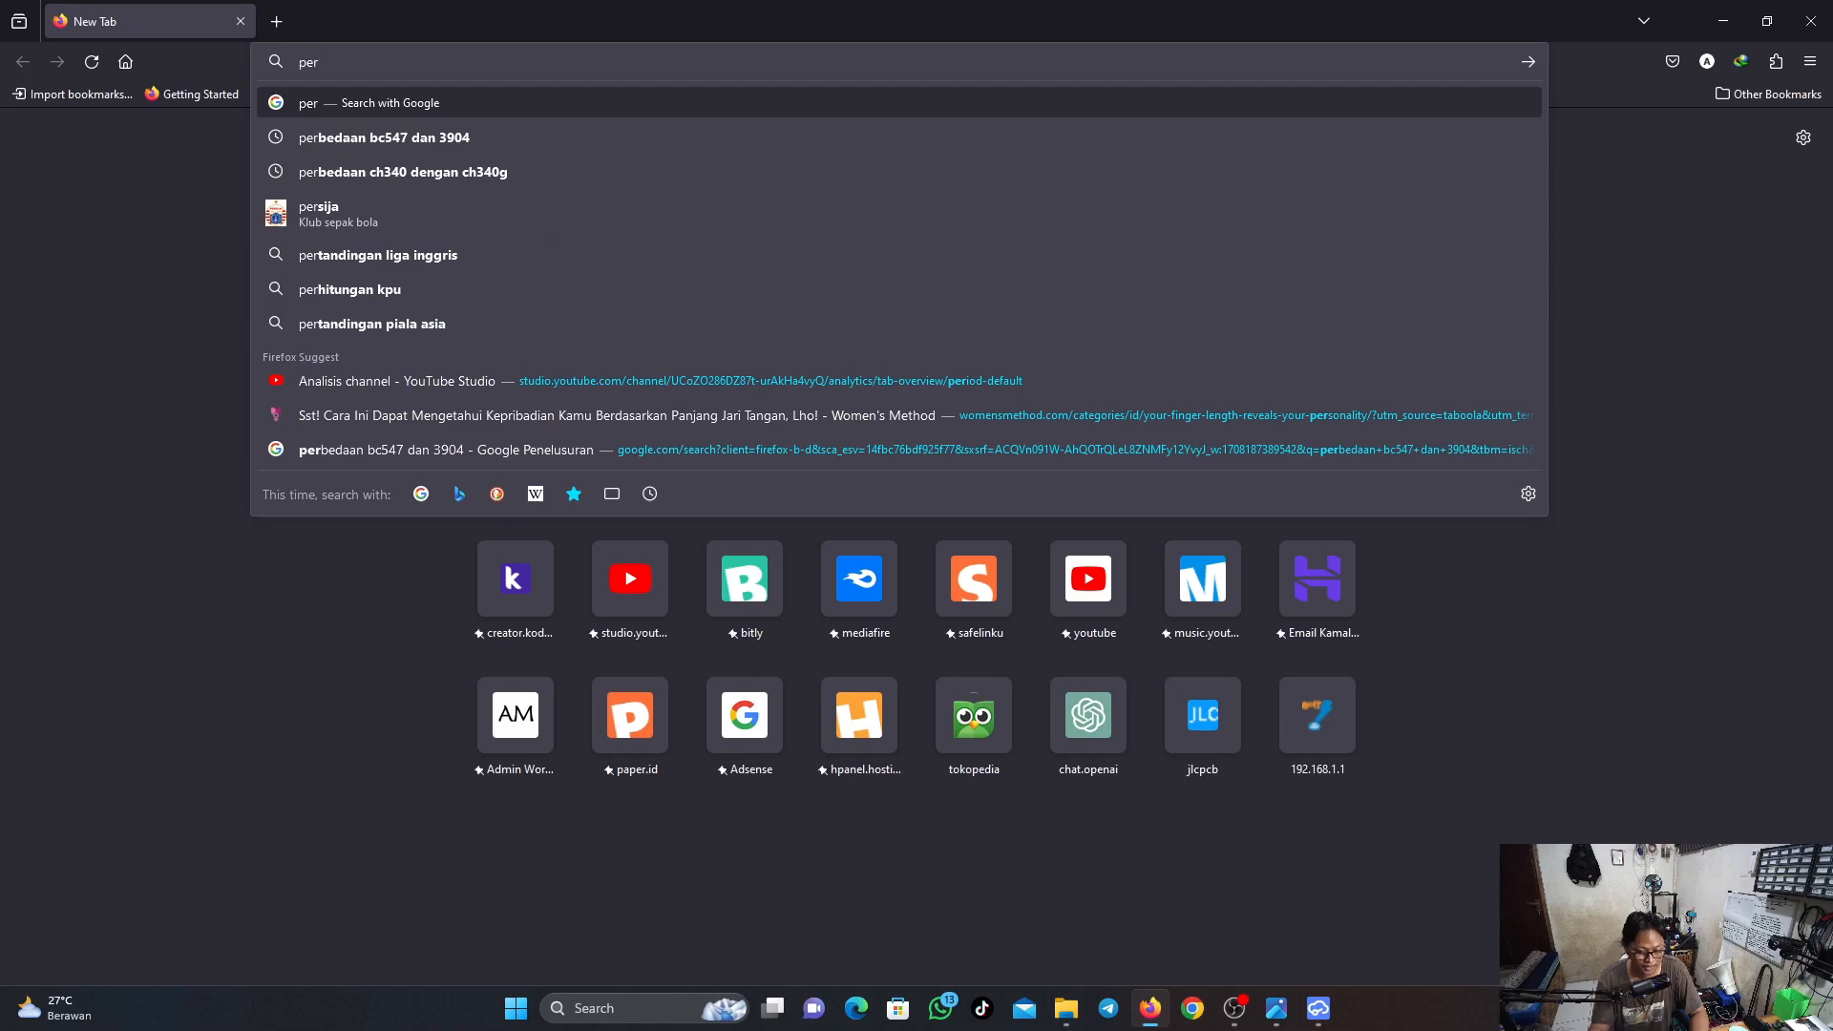
click(448, 138)
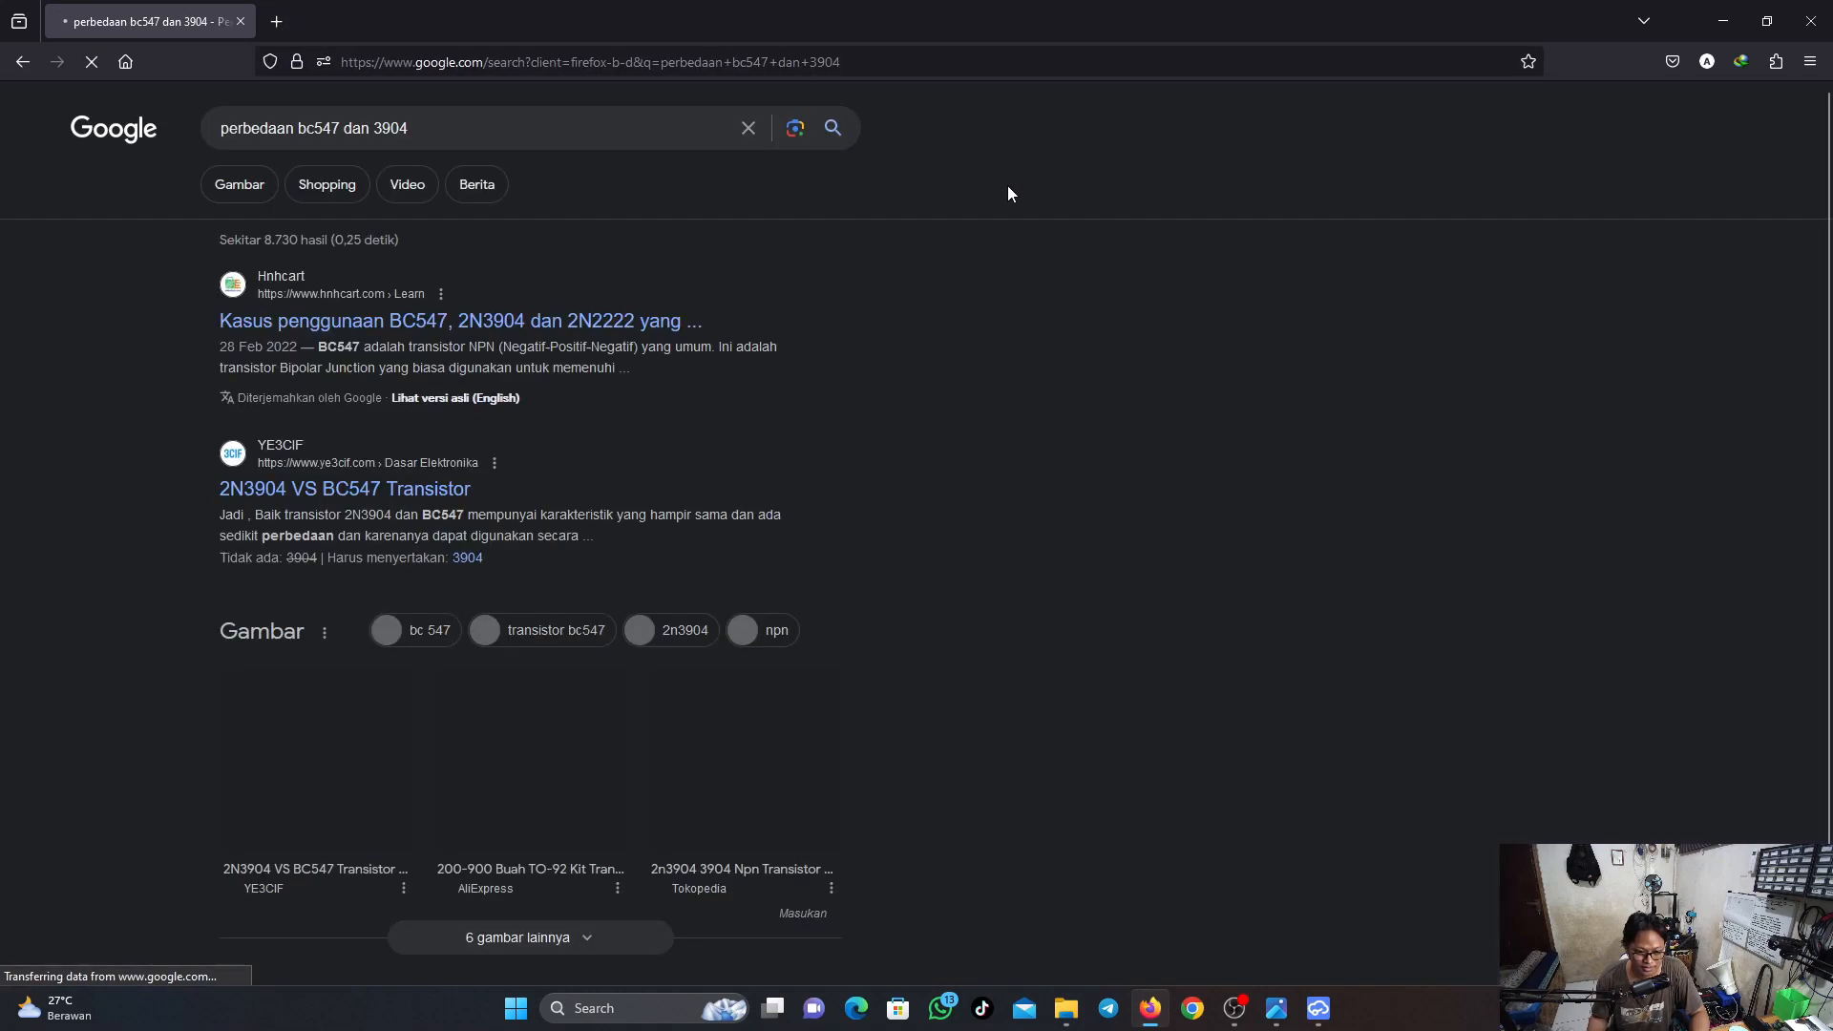
Find the Components Info 2N3904 vs BC547 pin comparison among the image results and open the picture in a new tab
click(239, 184)
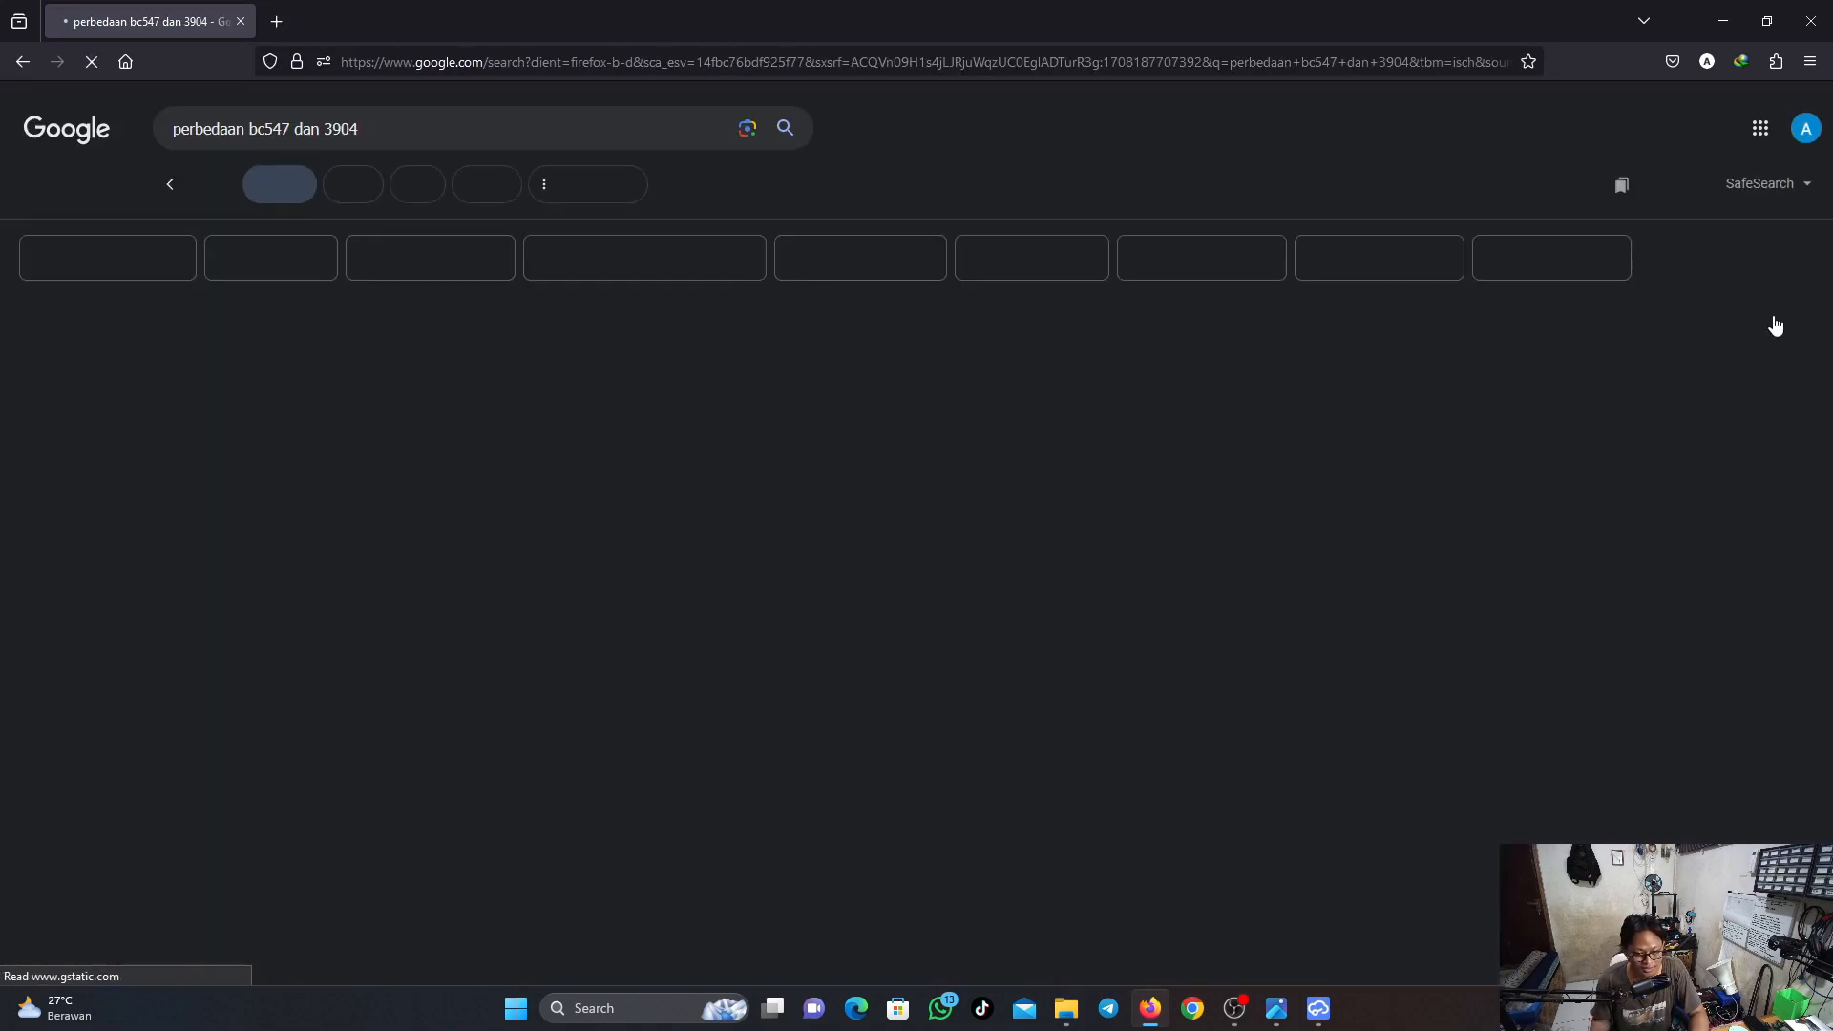
click(339, 420)
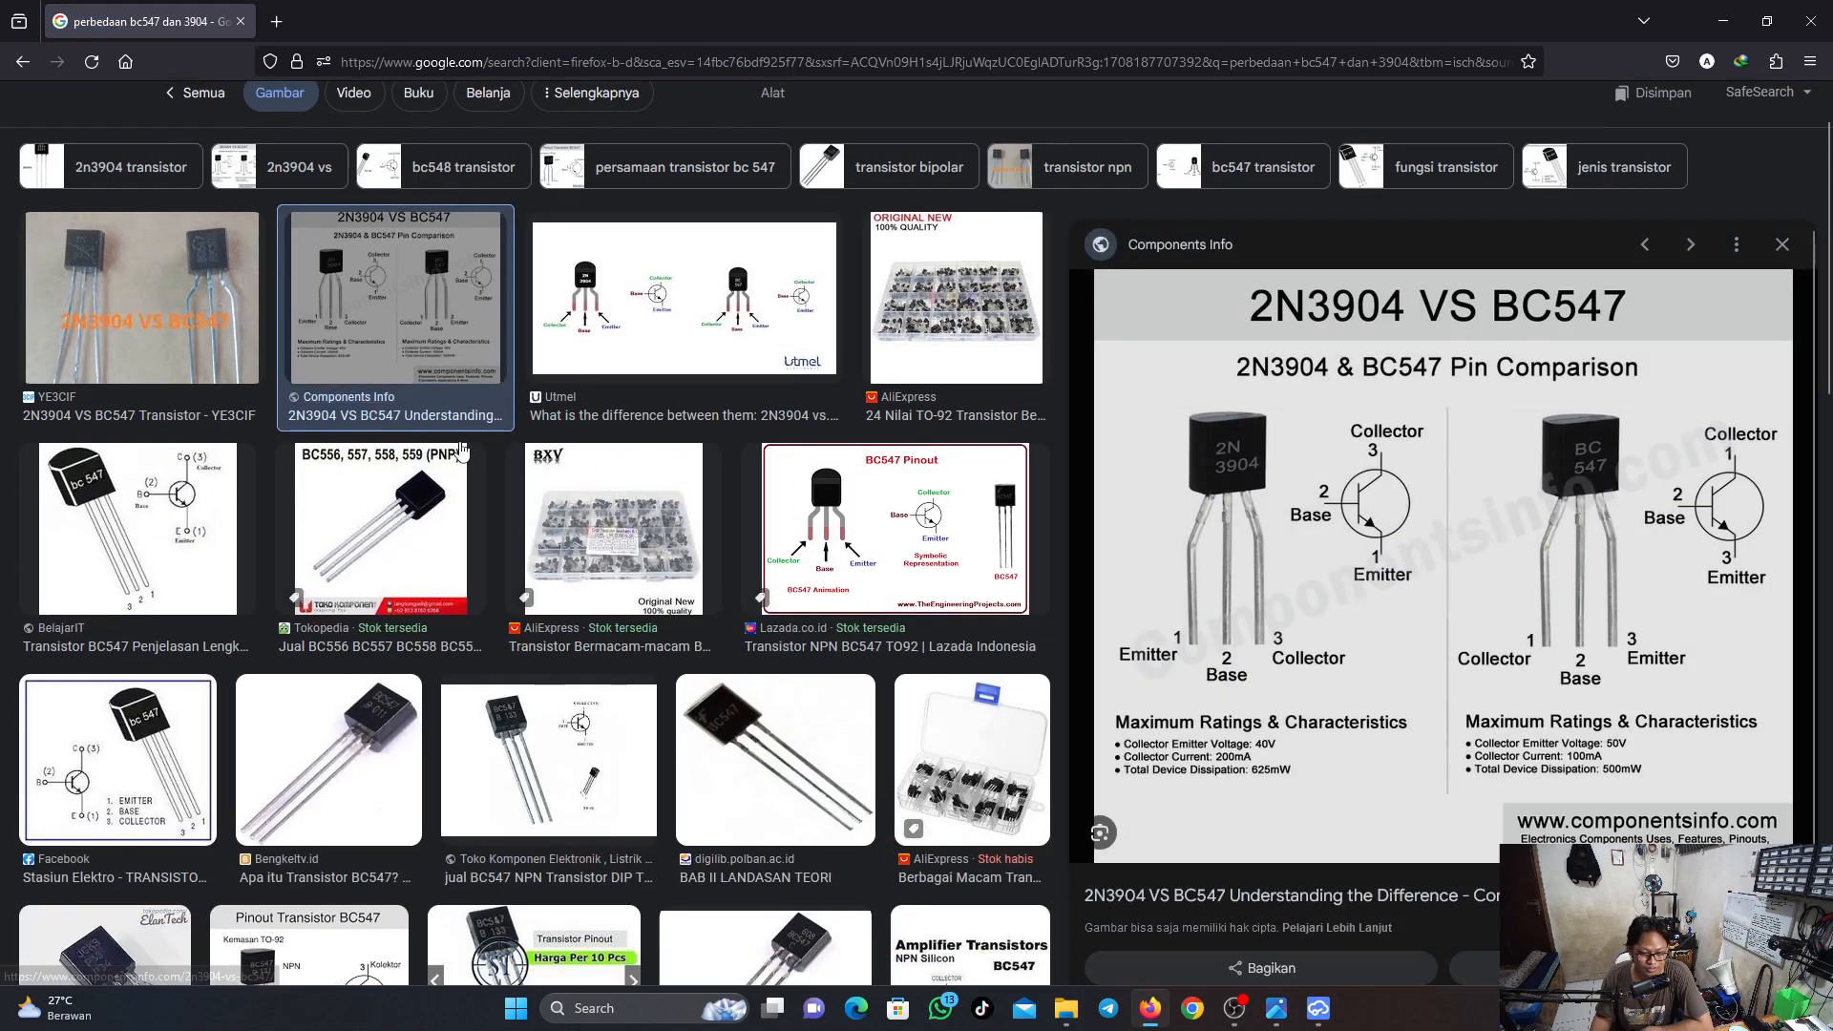
right_click(1677, 478)
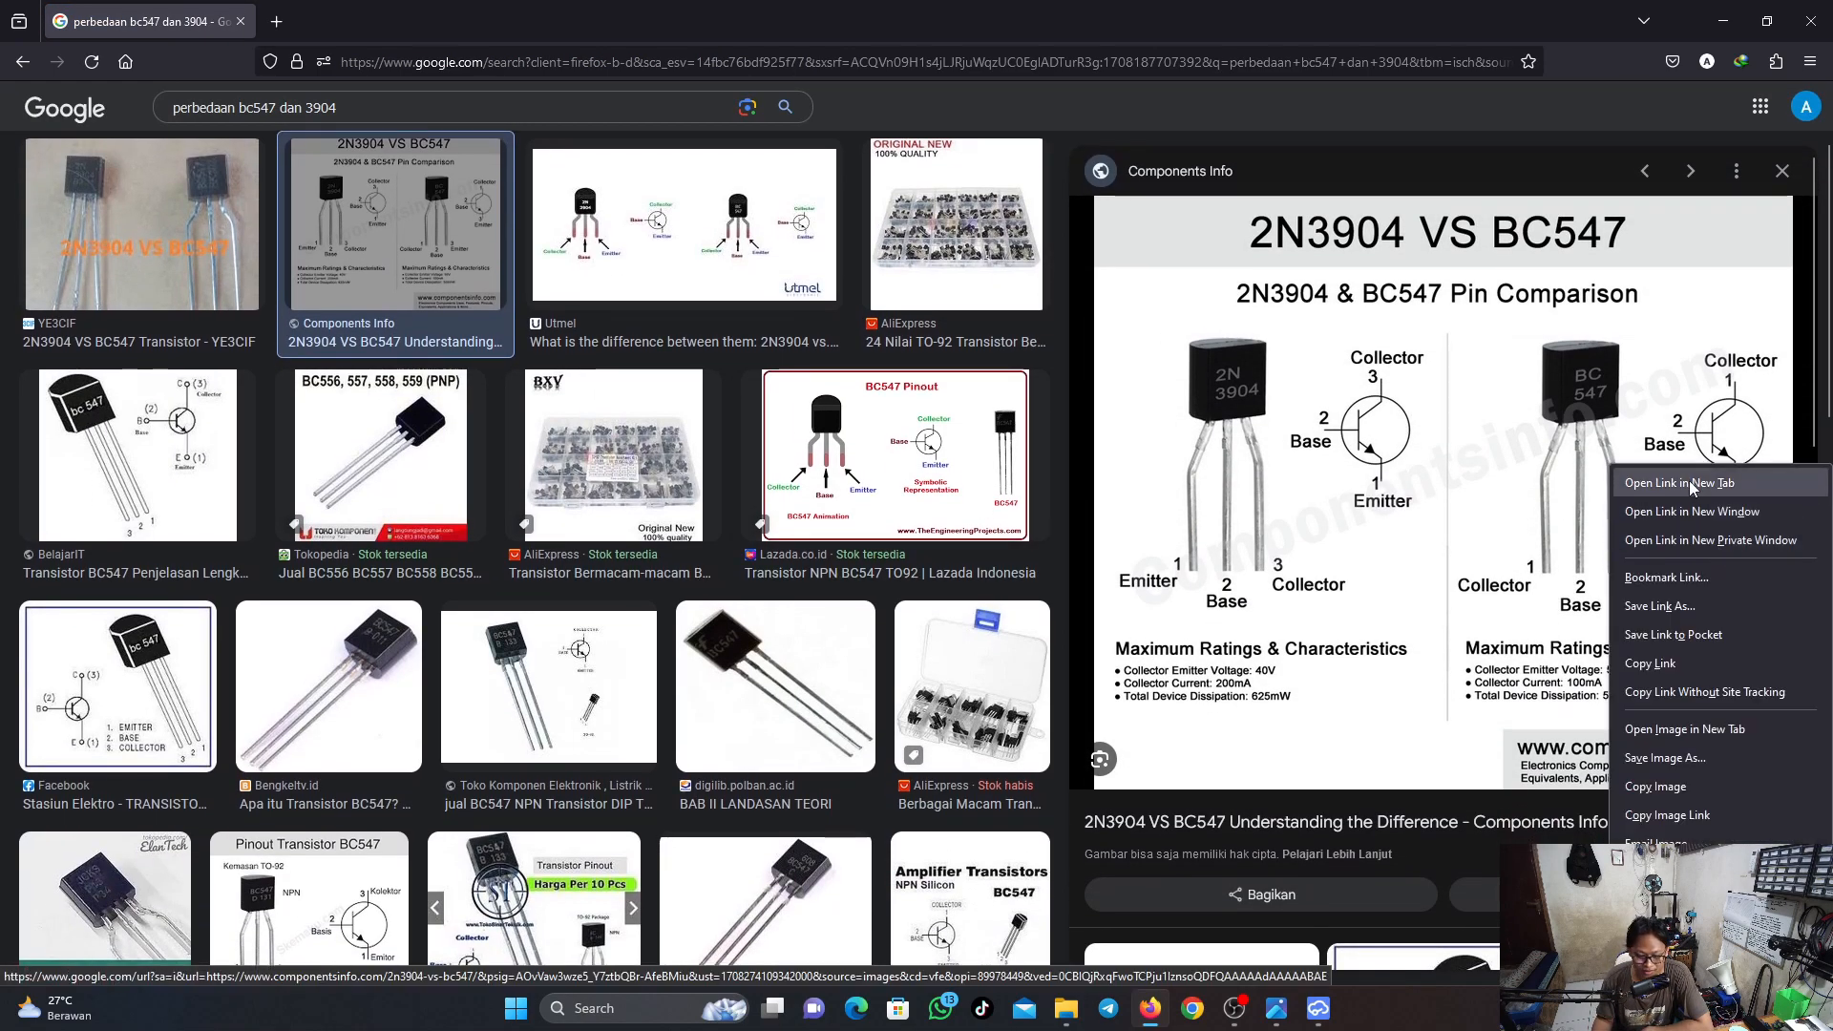
click(1696, 737)
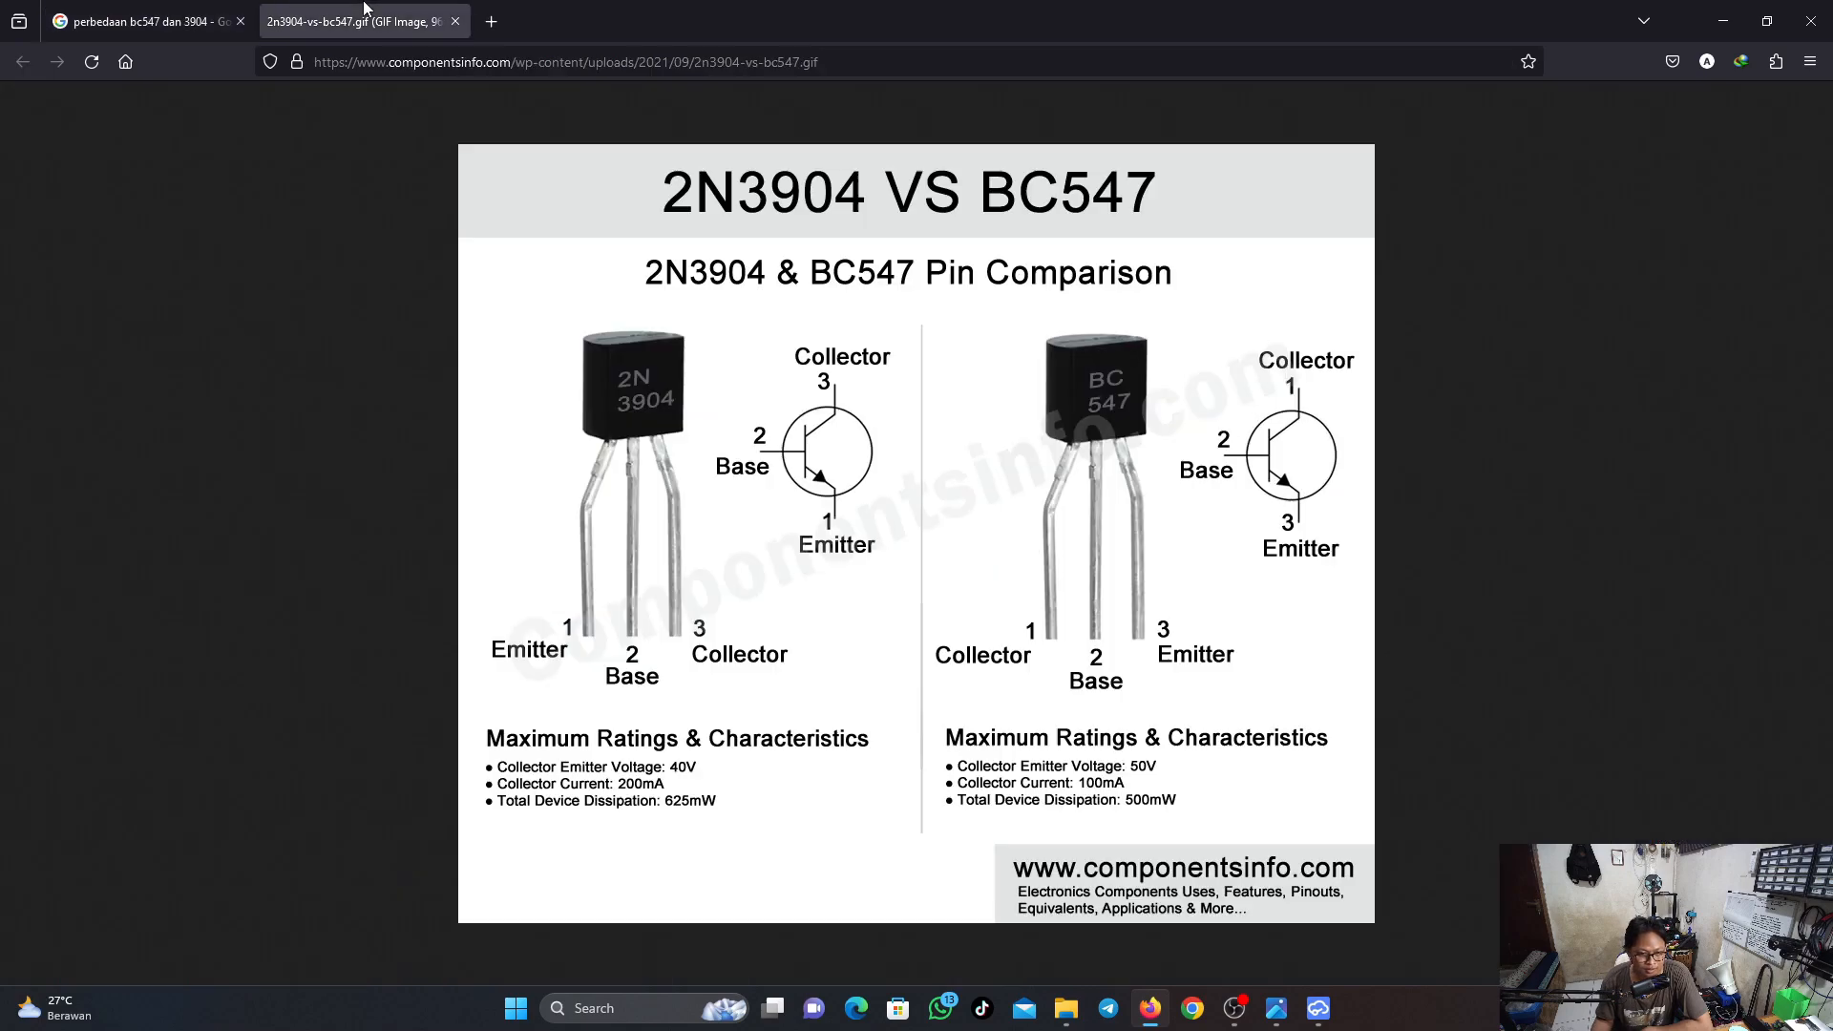
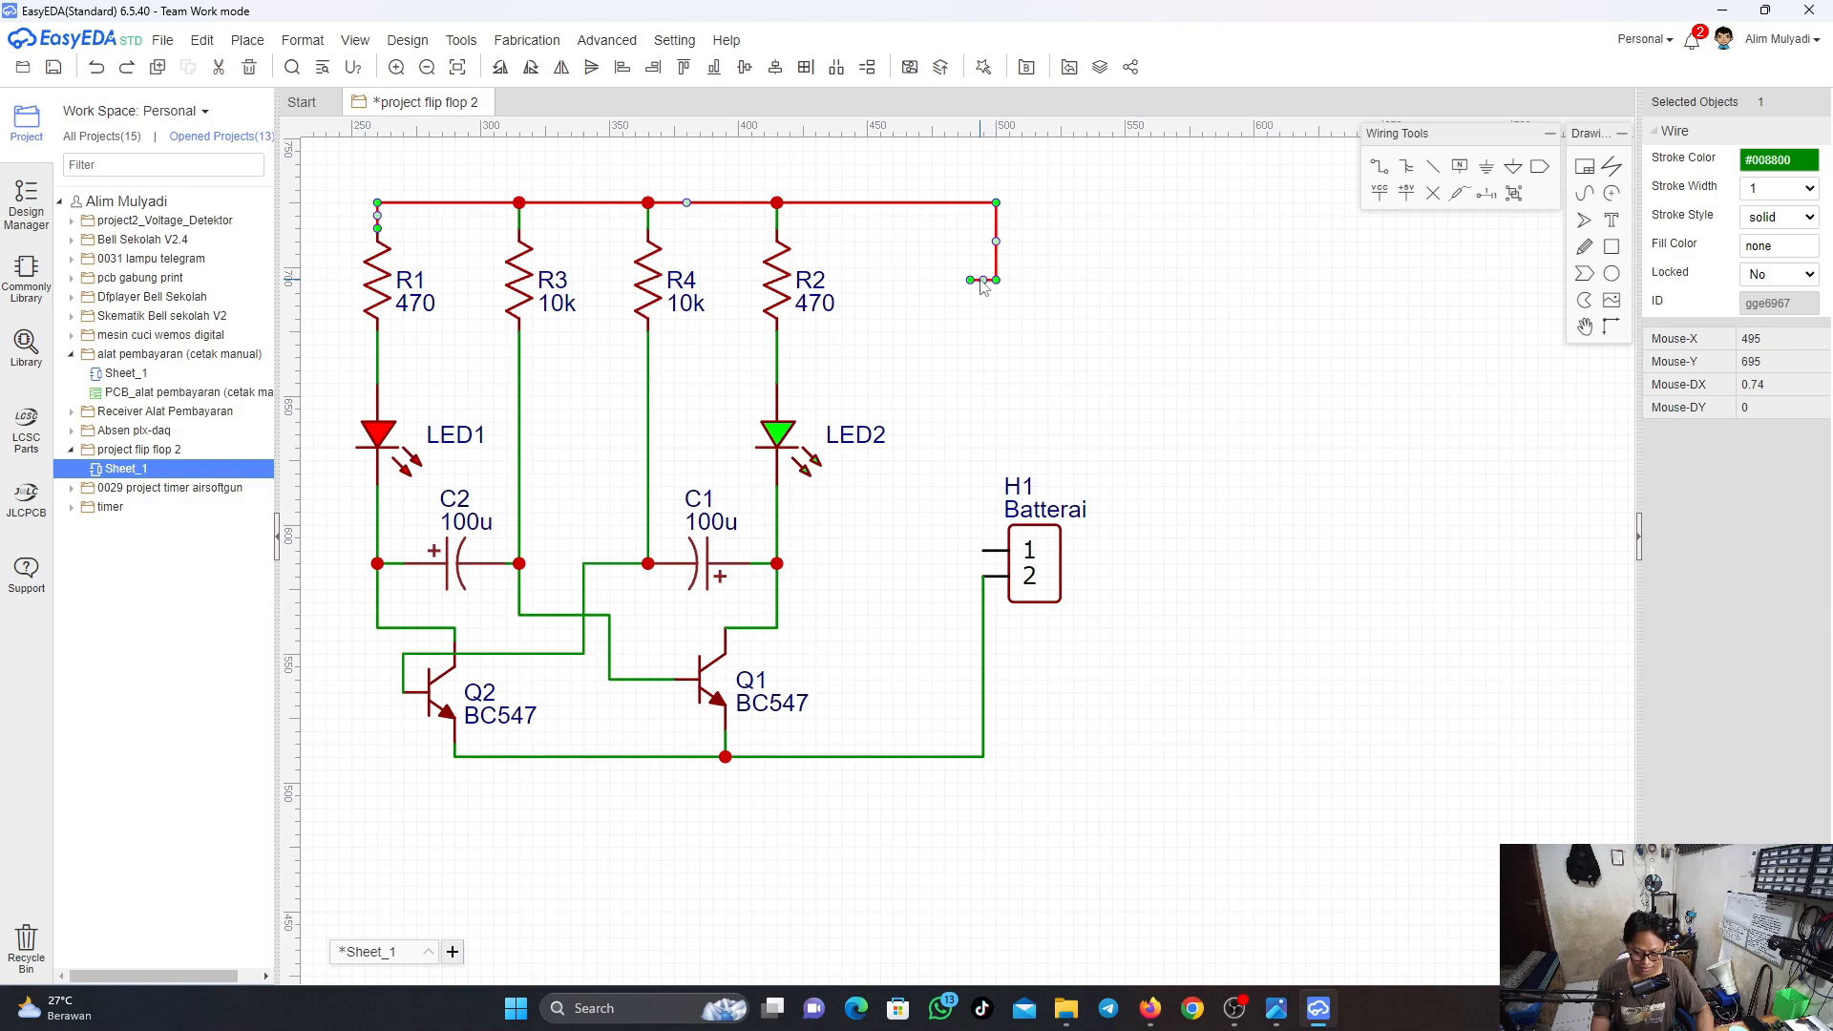
Connect the loose end of the upper supply wire to pin 1 of battery header H1 and straighten its vertical run
drag(968, 278, 983, 551)
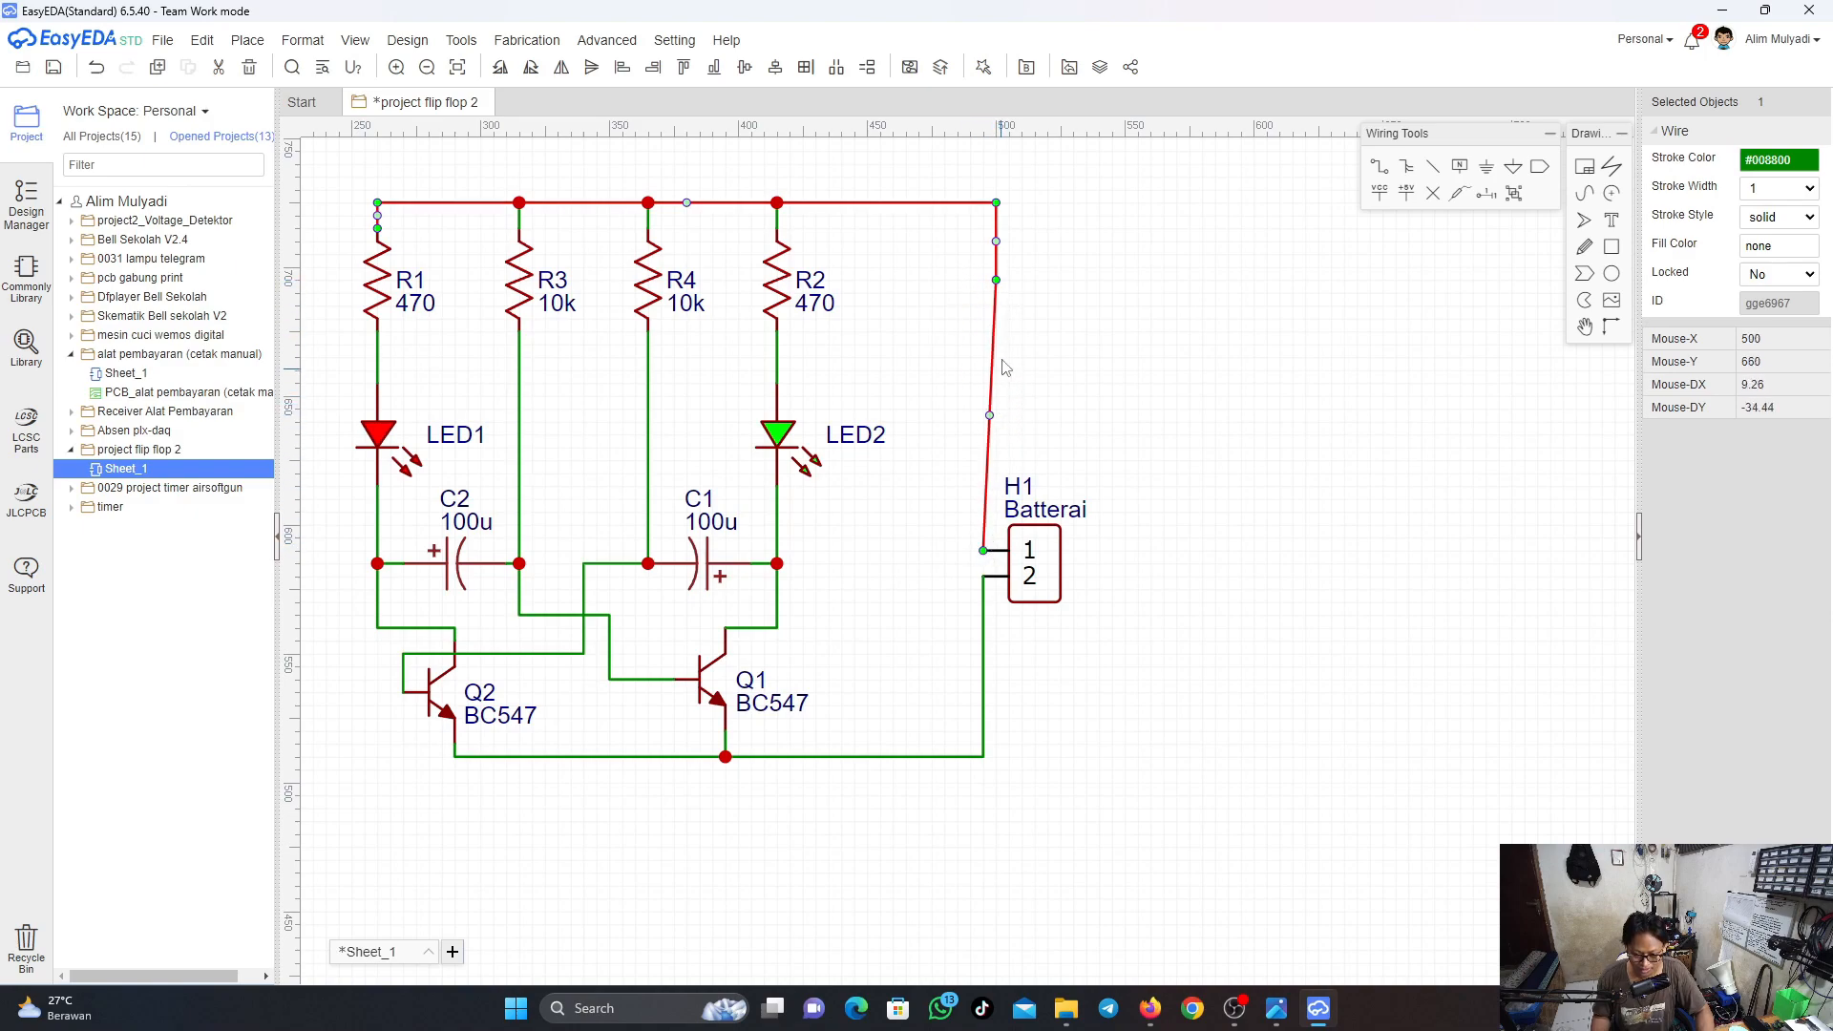
click(1041, 315)
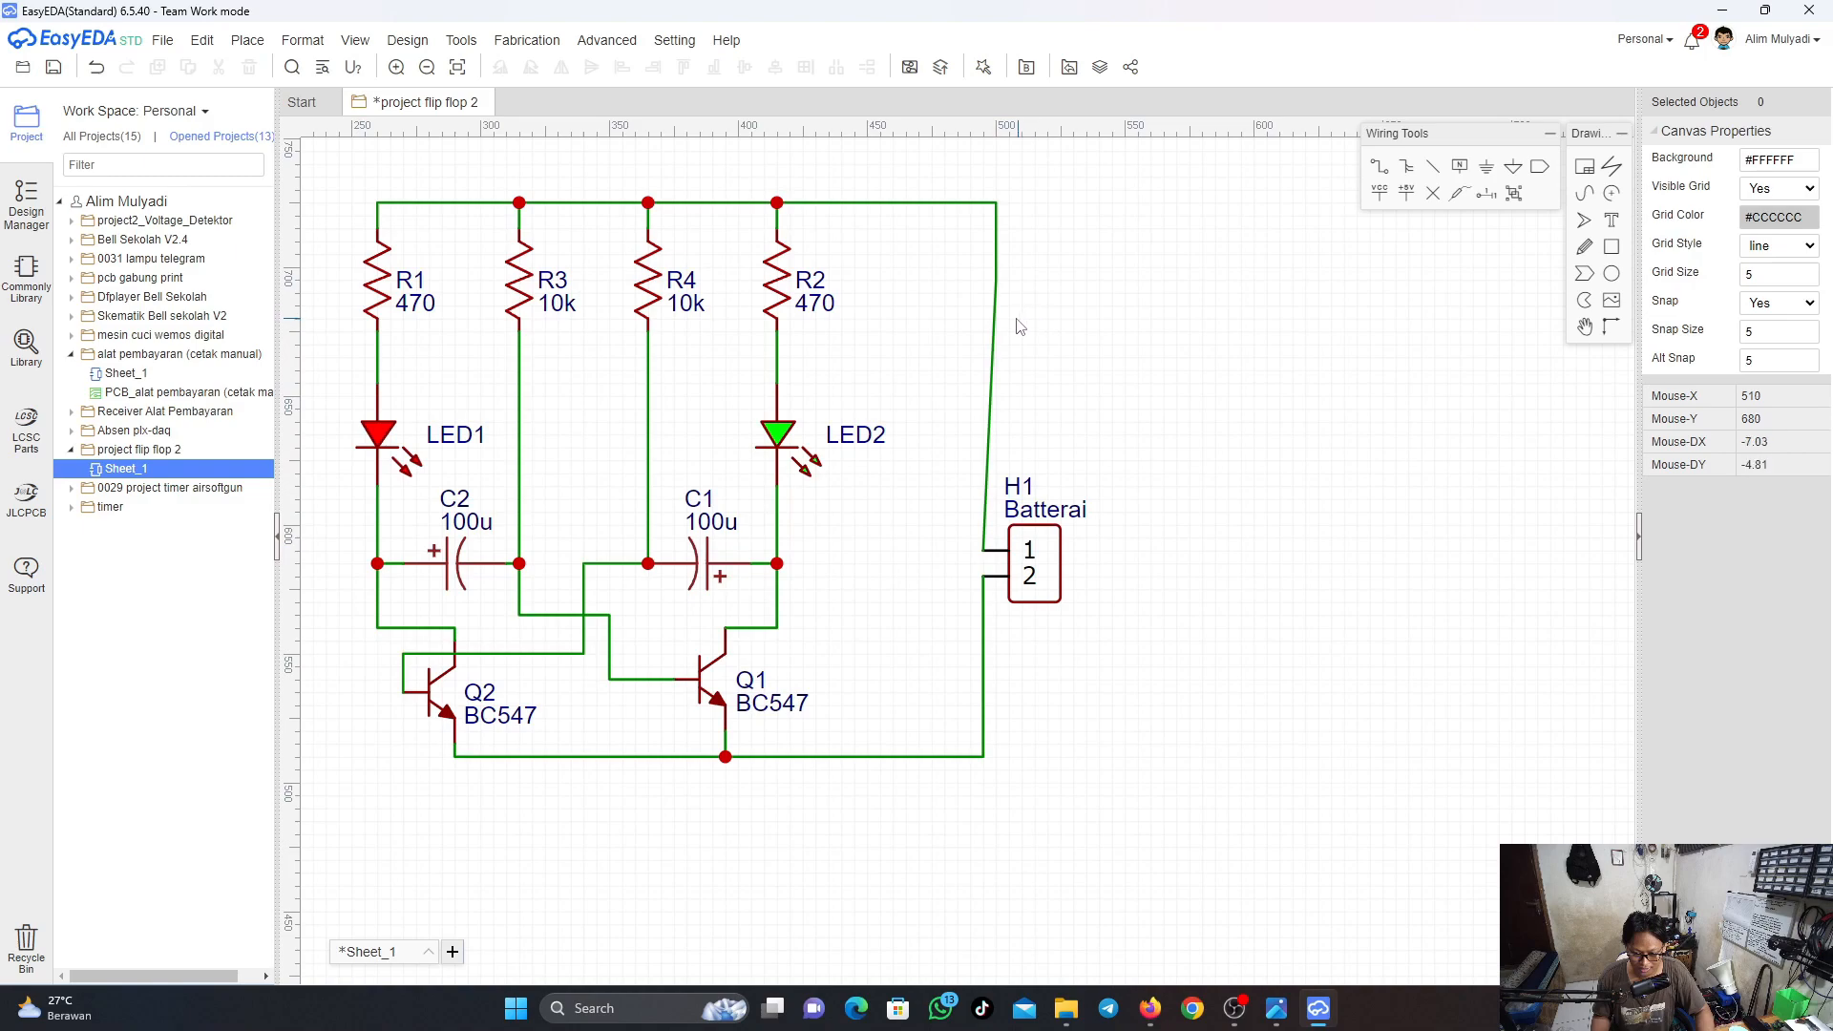
click(996, 222)
drag(995, 203, 979, 204)
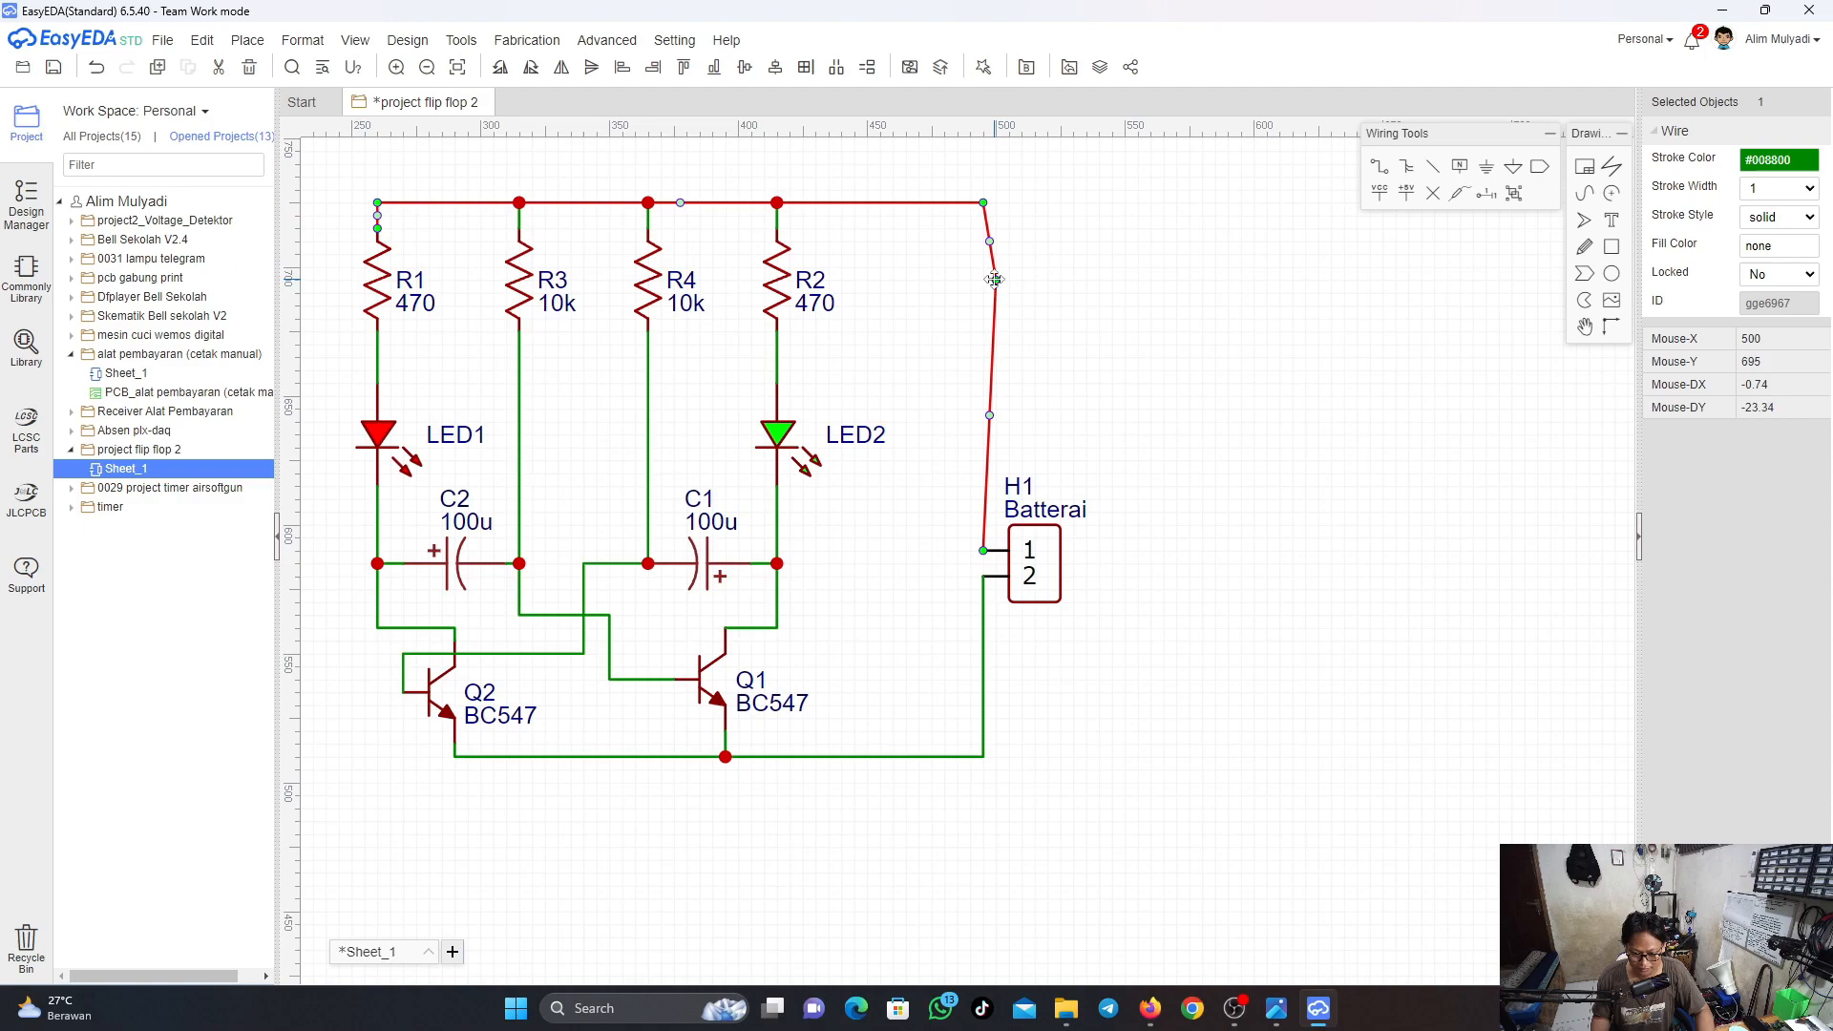
drag(995, 279, 980, 416)
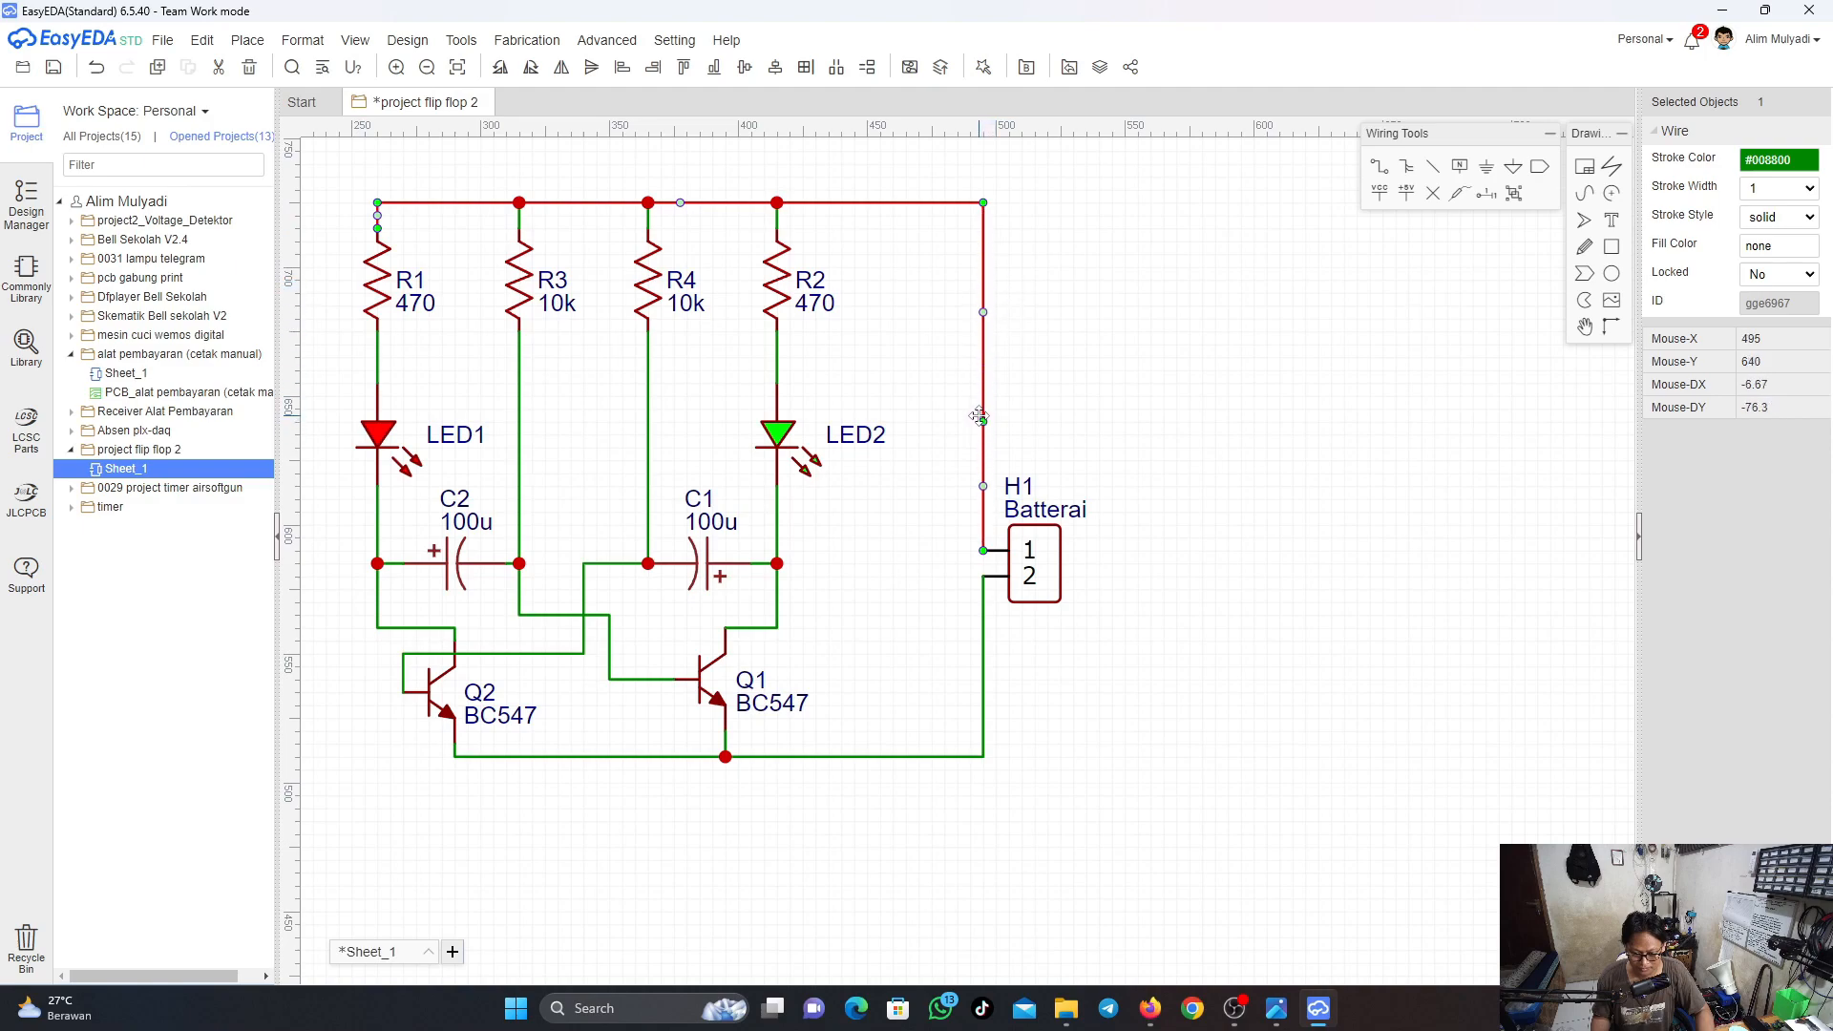
click(1105, 424)
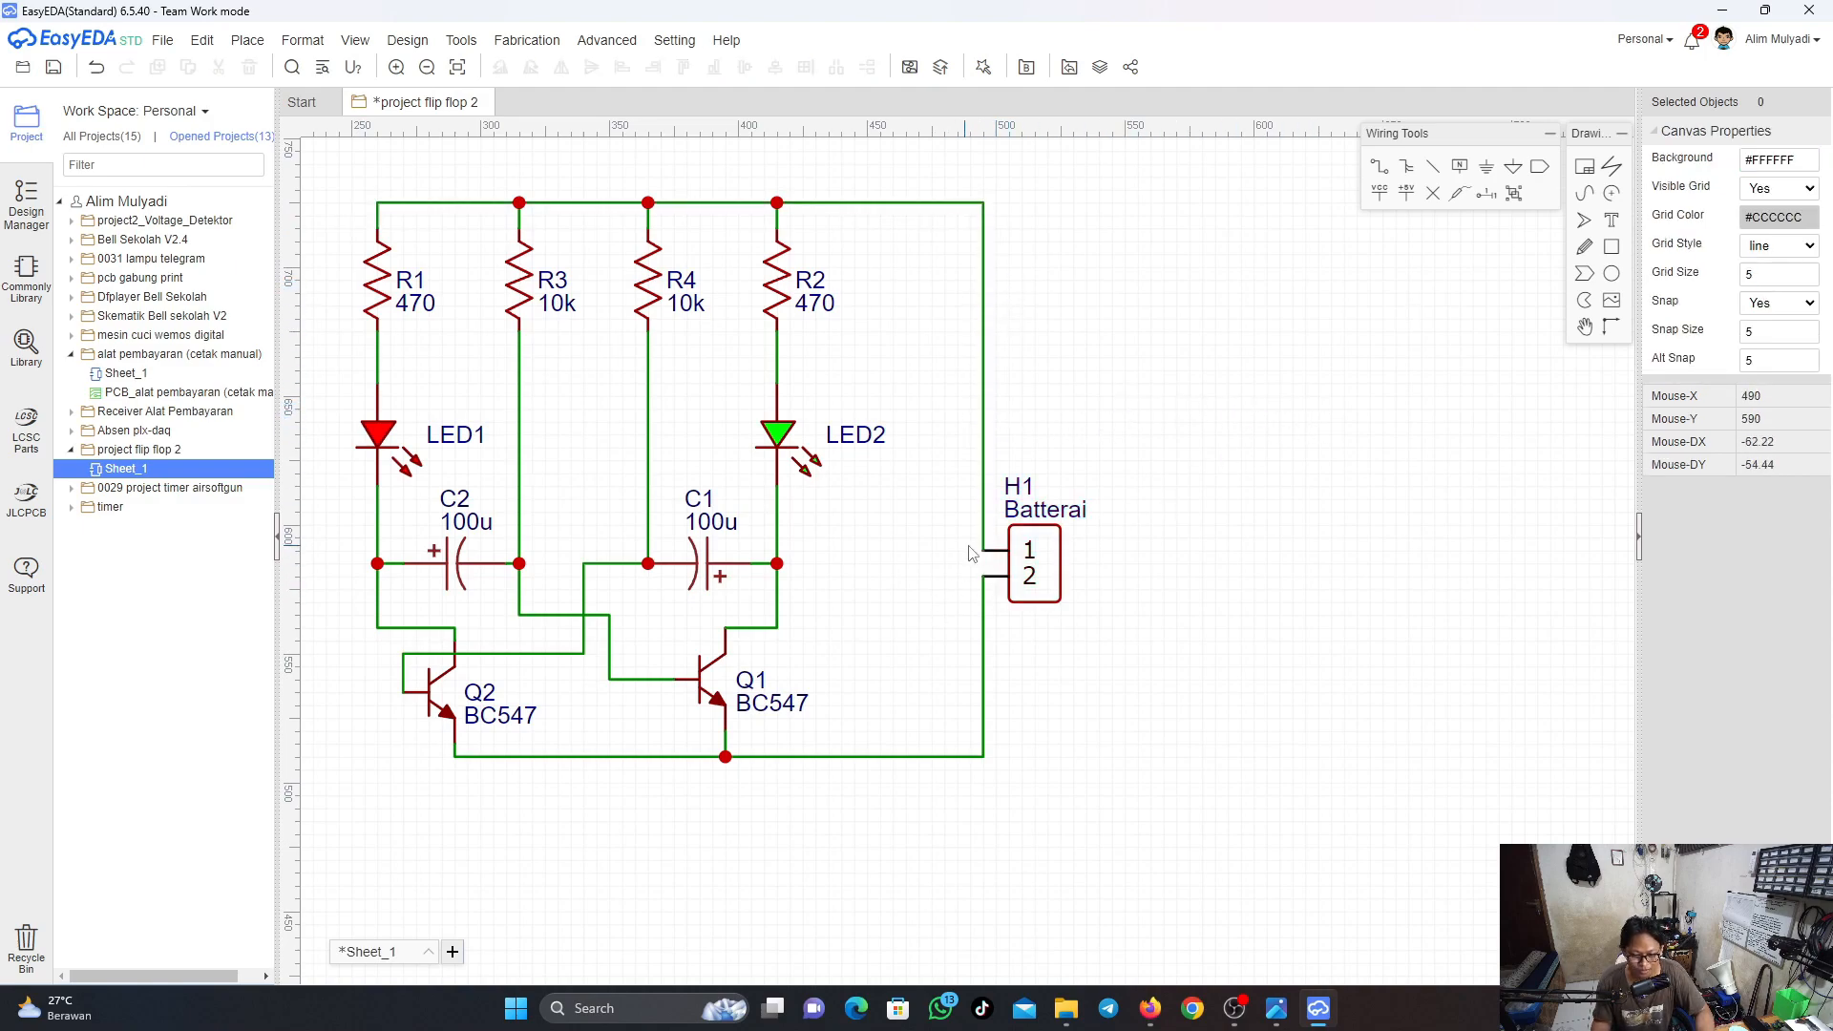
scroll(1196, 579, down, 2)
scroll(1050, 649, up, 4)
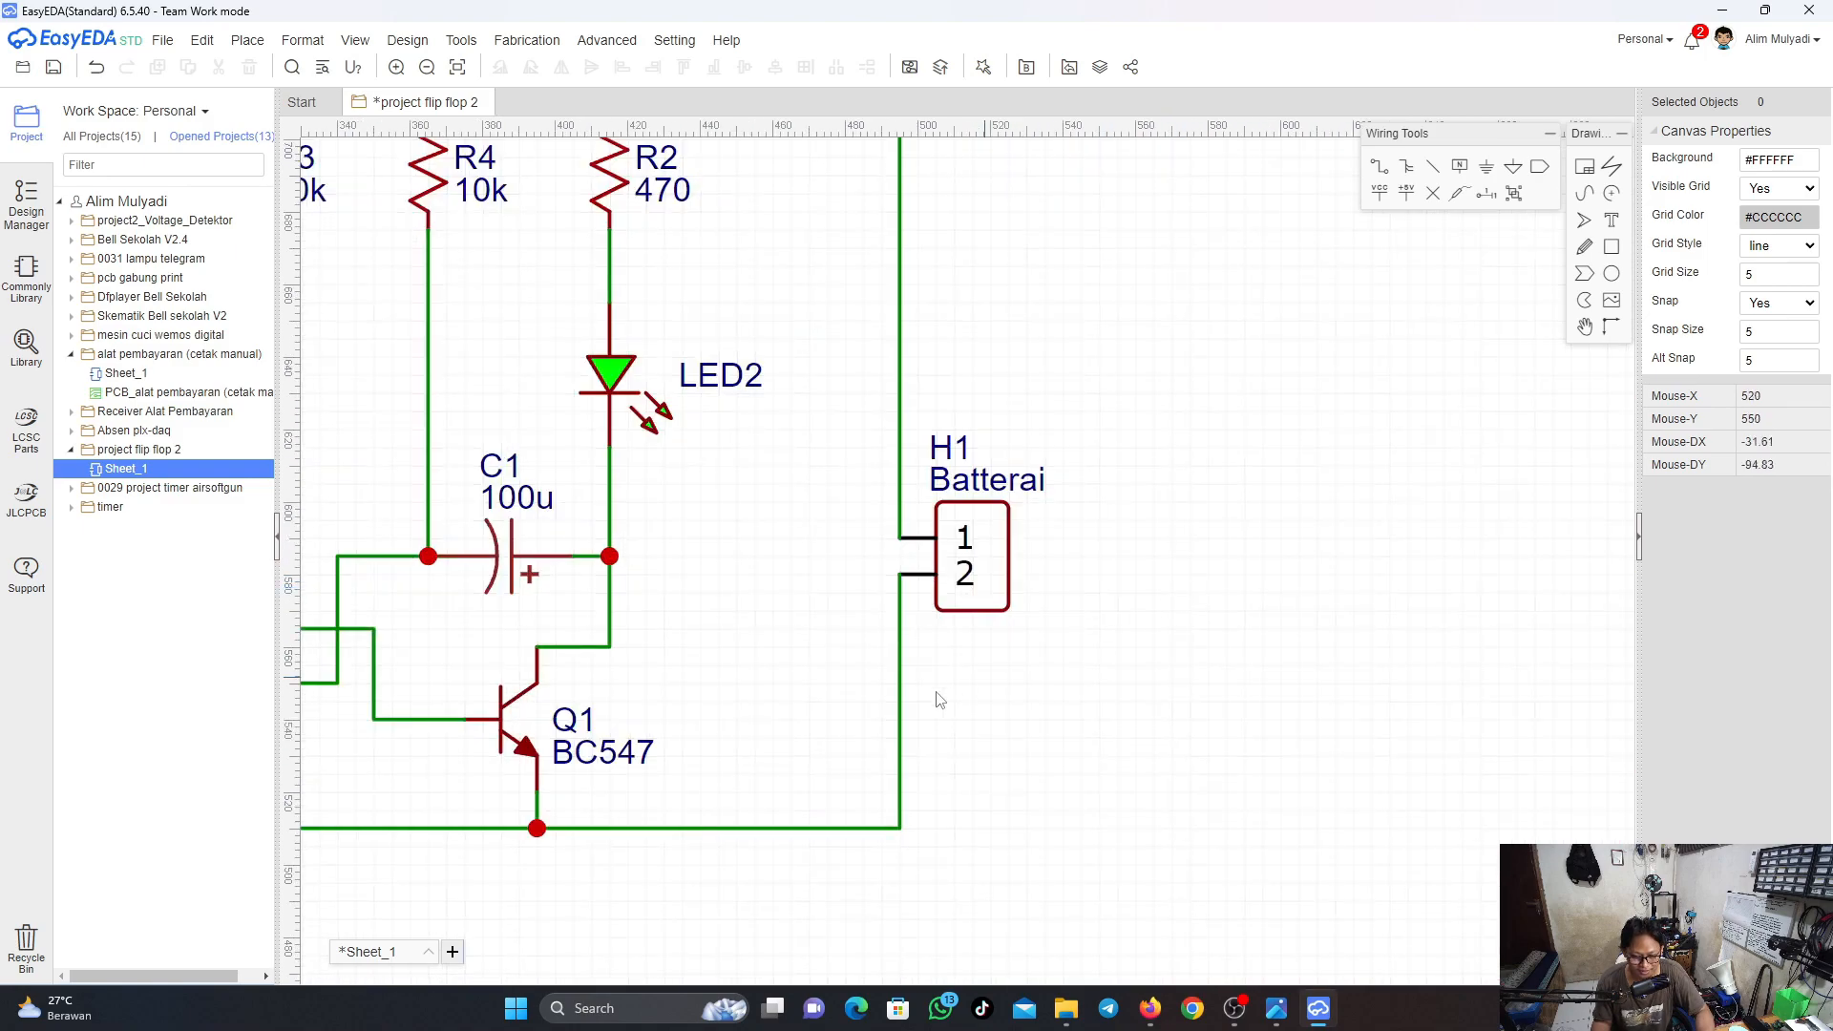
scroll(940, 700, down, 2)
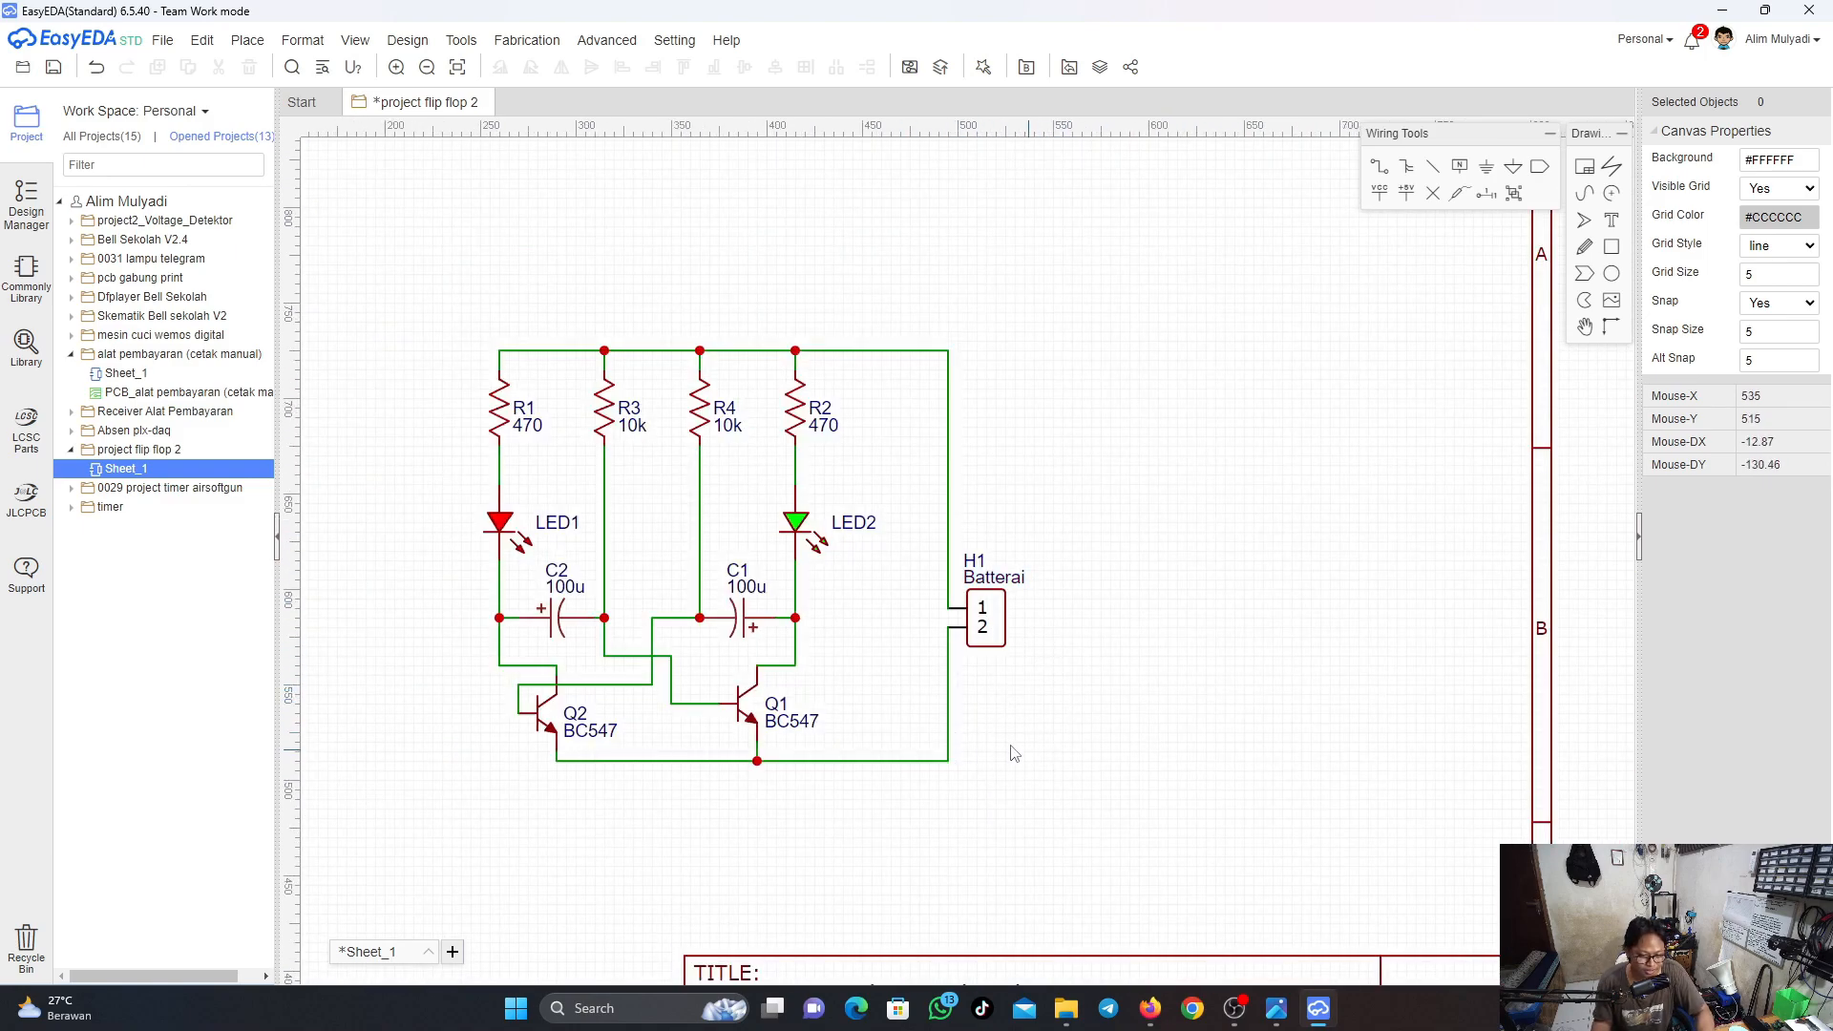
scroll(1050, 687, down, 2)
scroll(946, 688, up, 2)
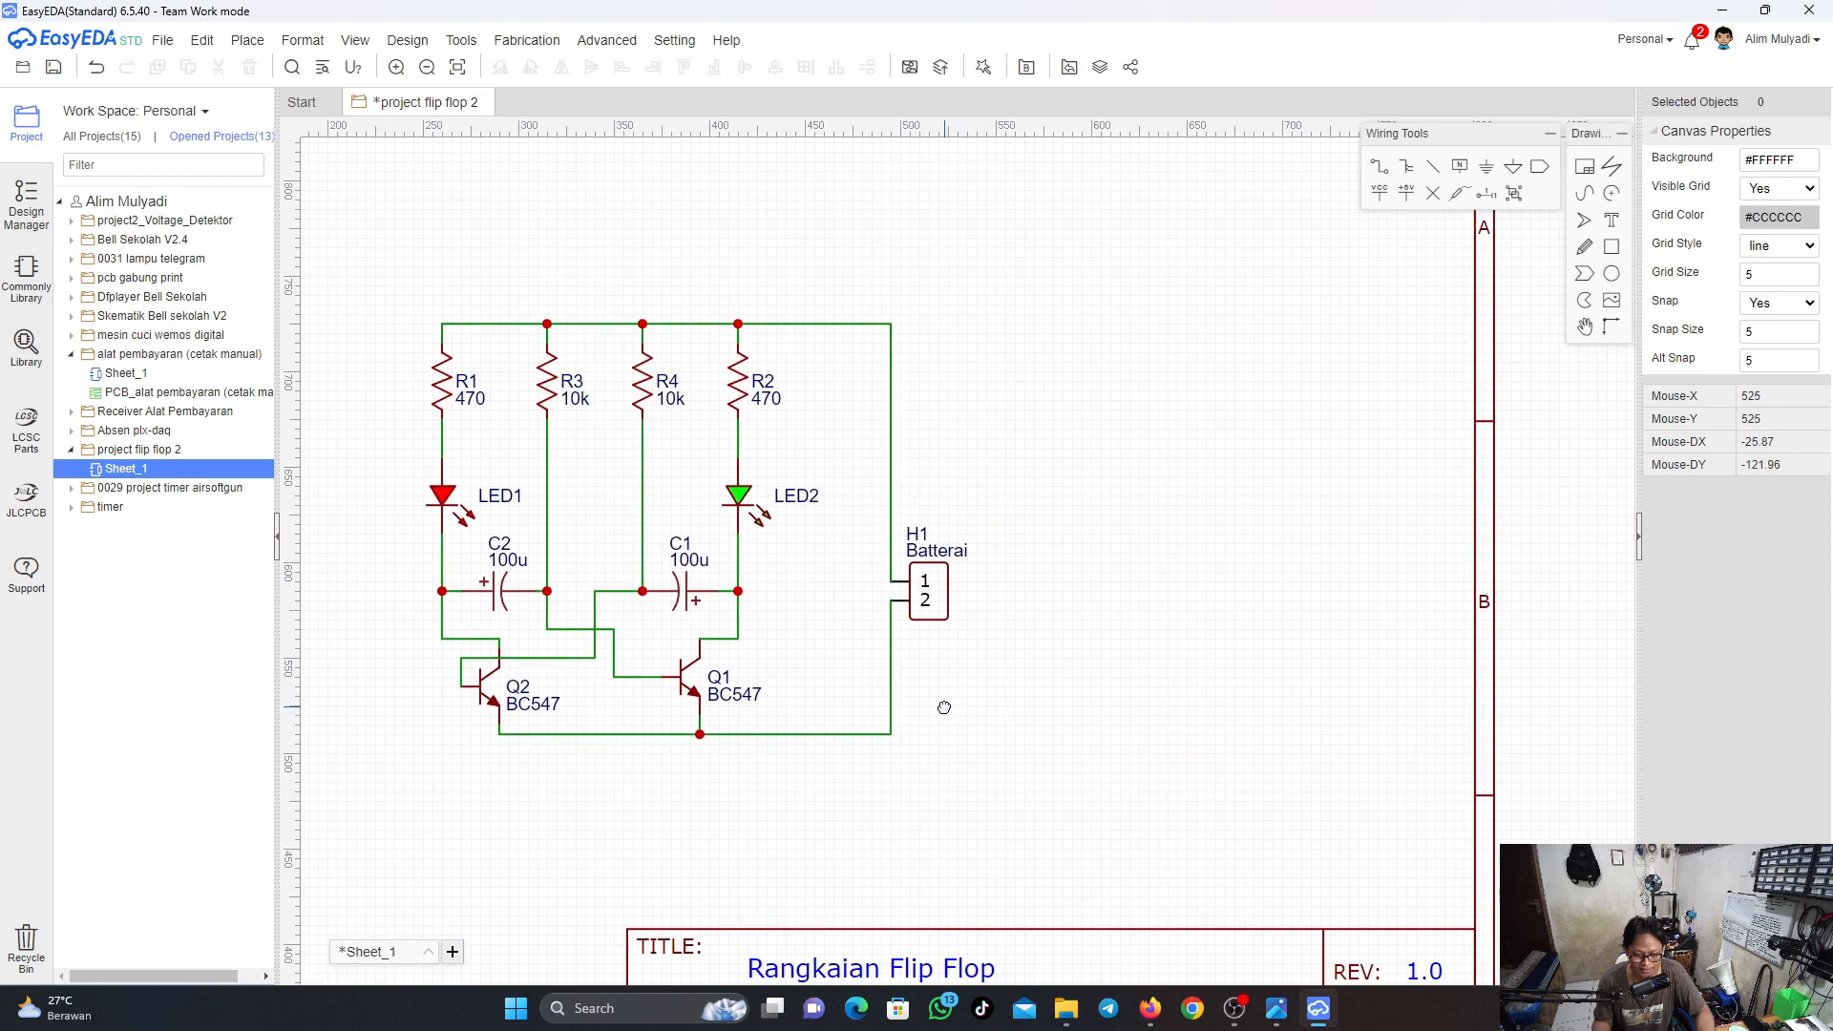
right_drag(944, 708, 1125, 718)
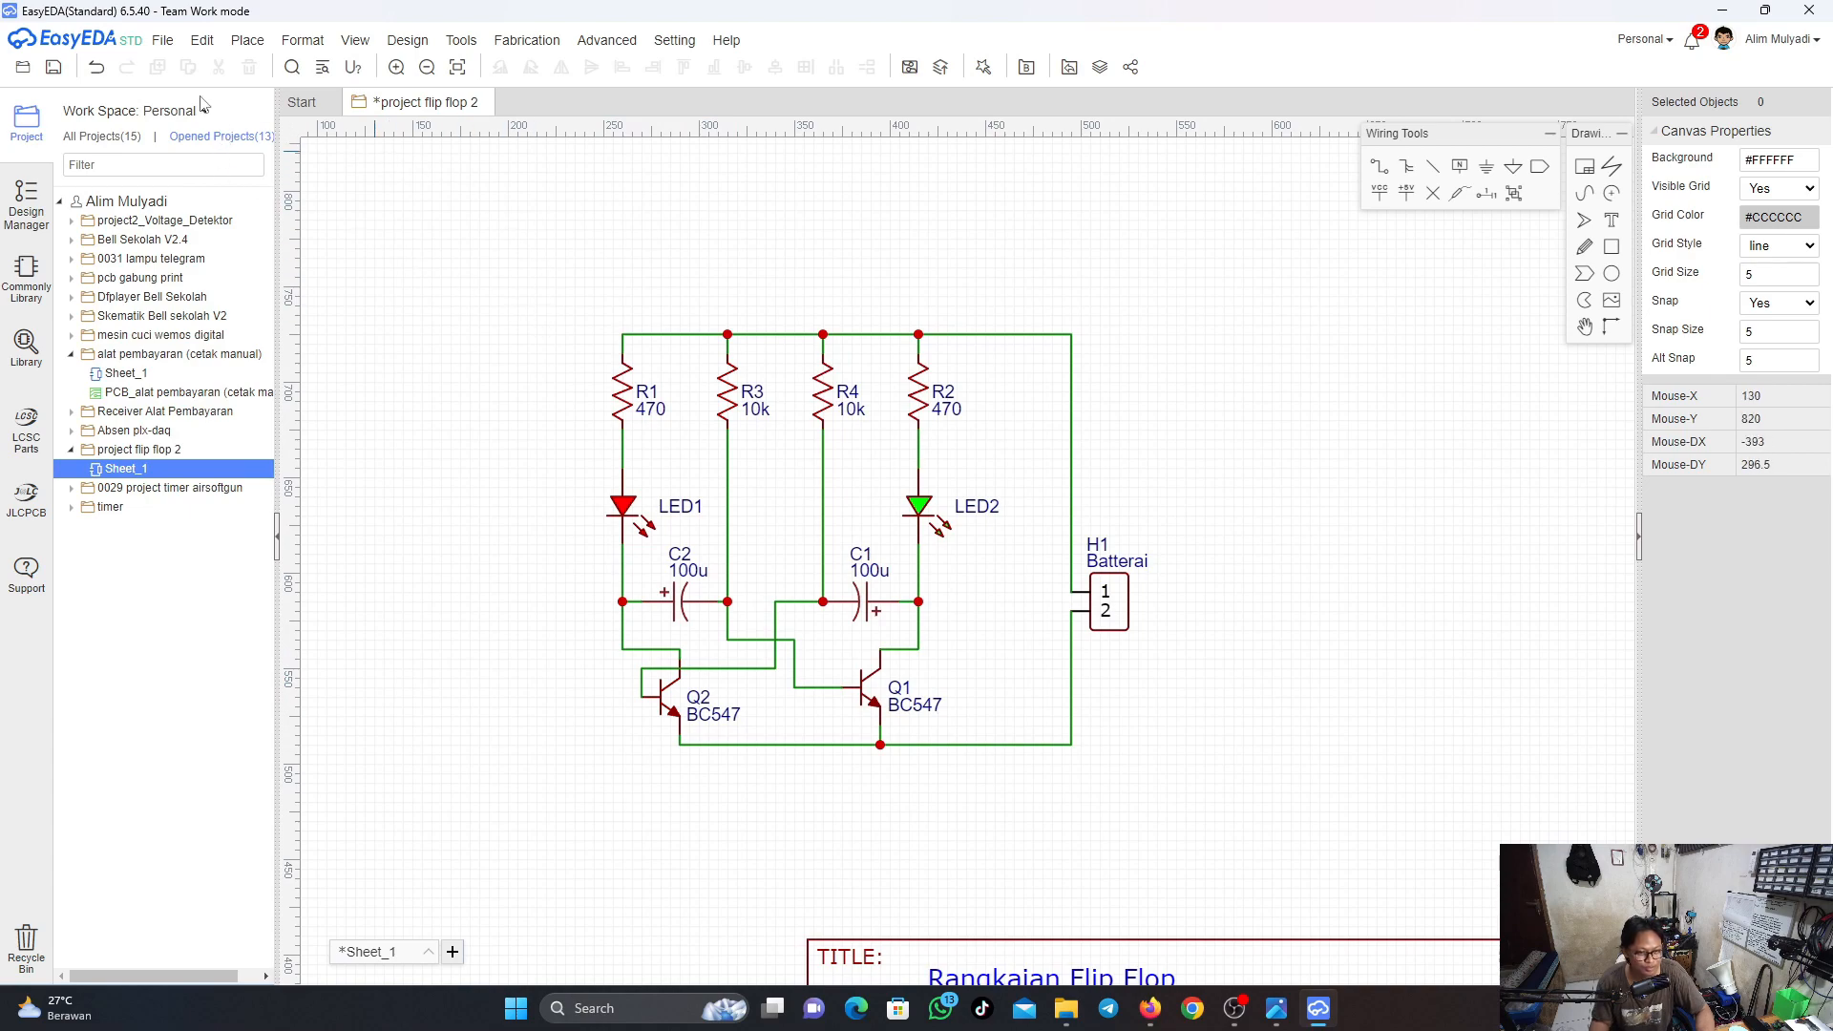
Save the edited schematic and convert it to a PCB
click(202, 40)
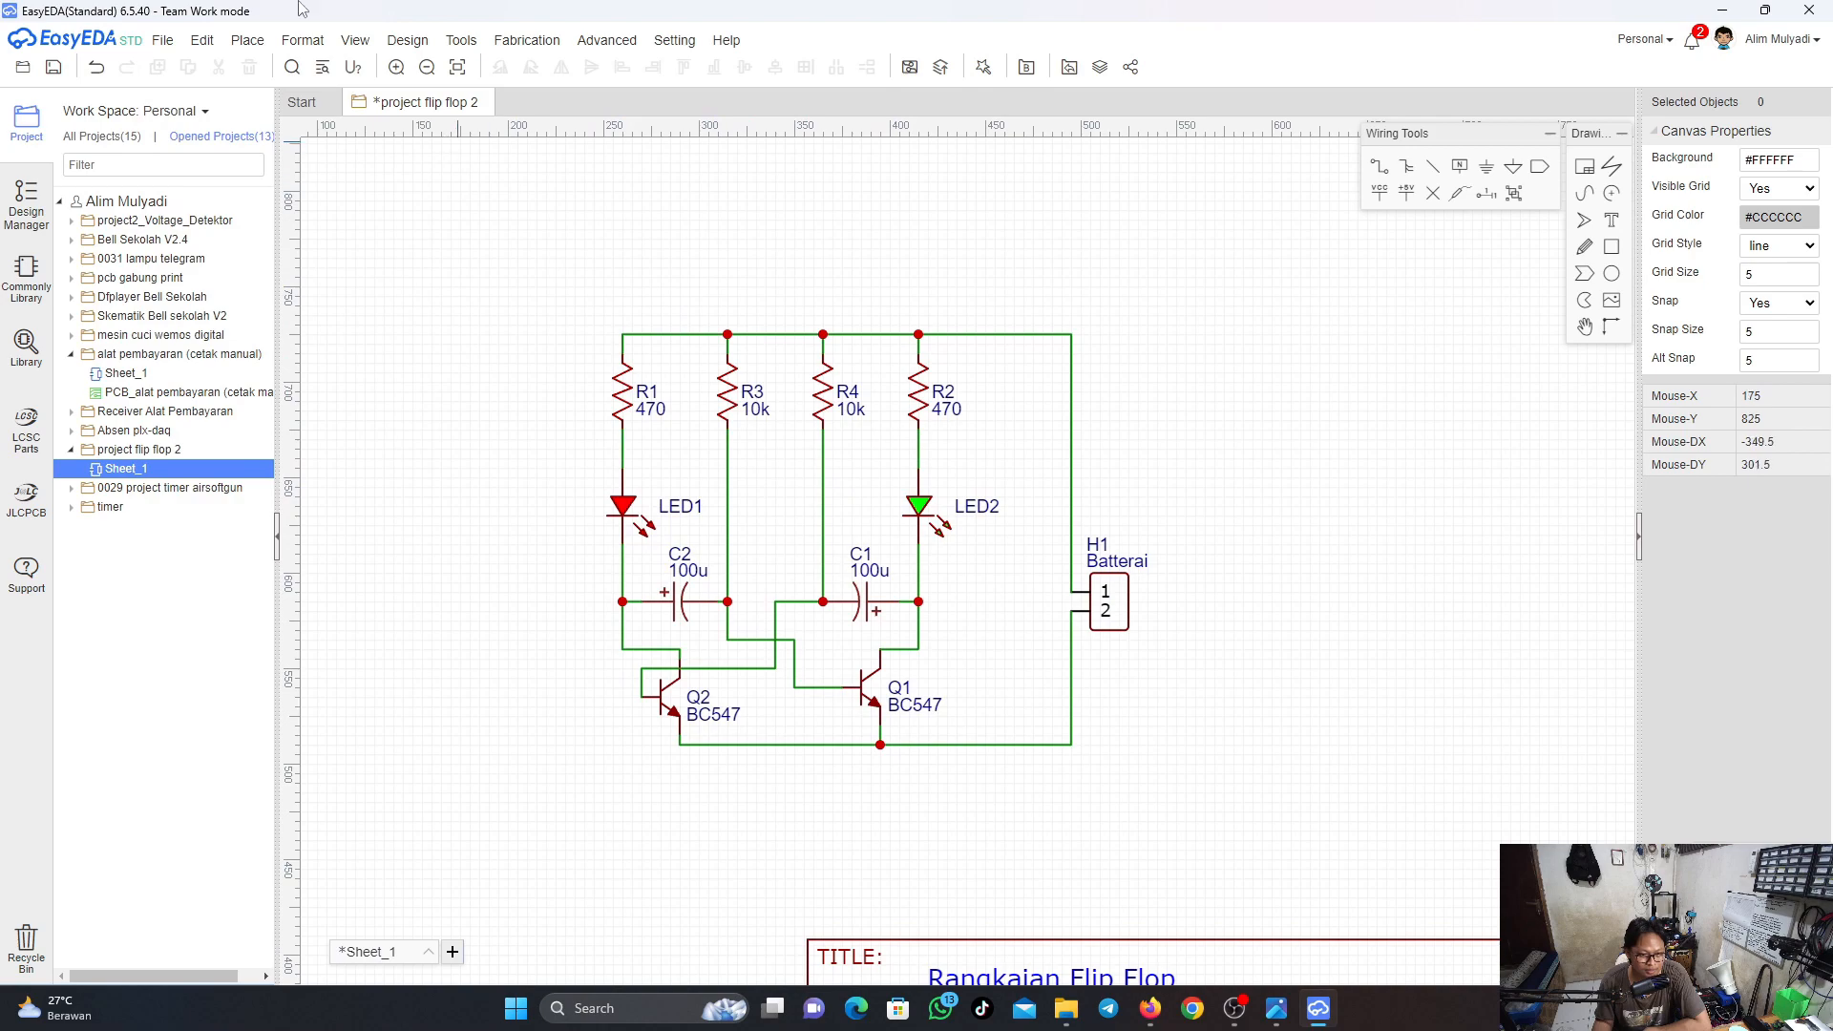
click(408, 40)
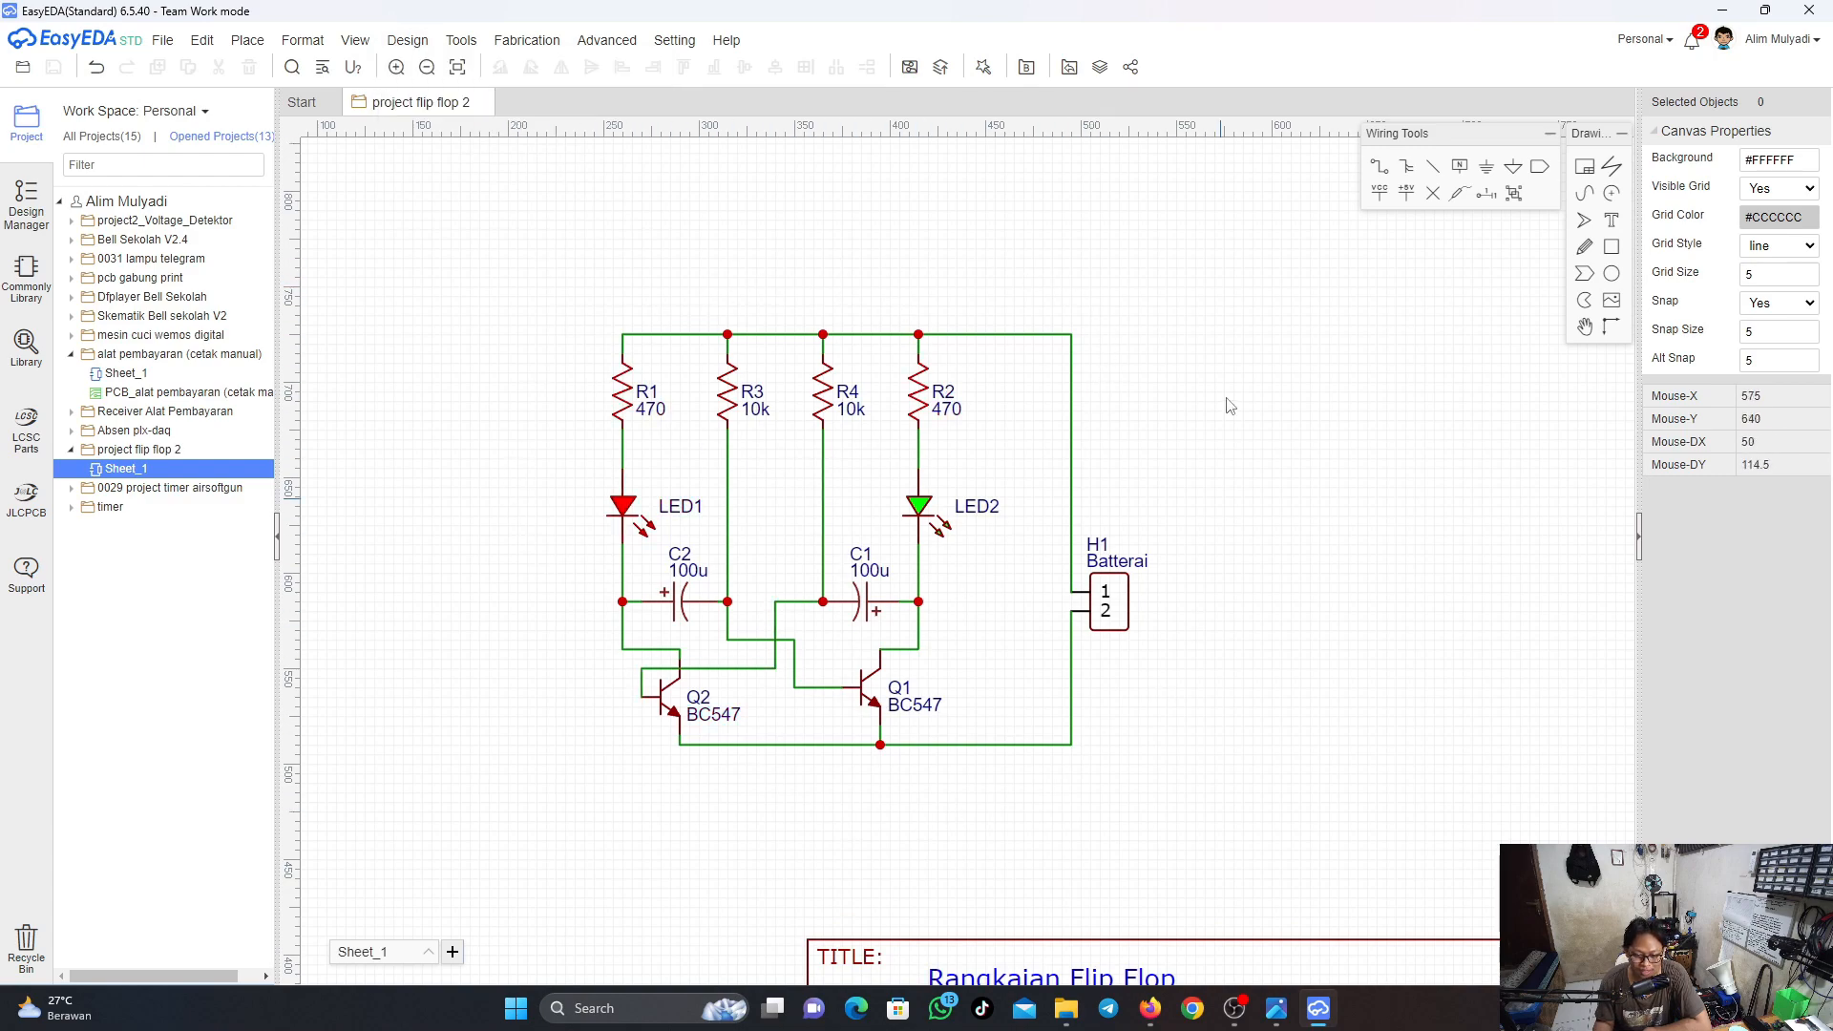
mouse_move(417, 43)
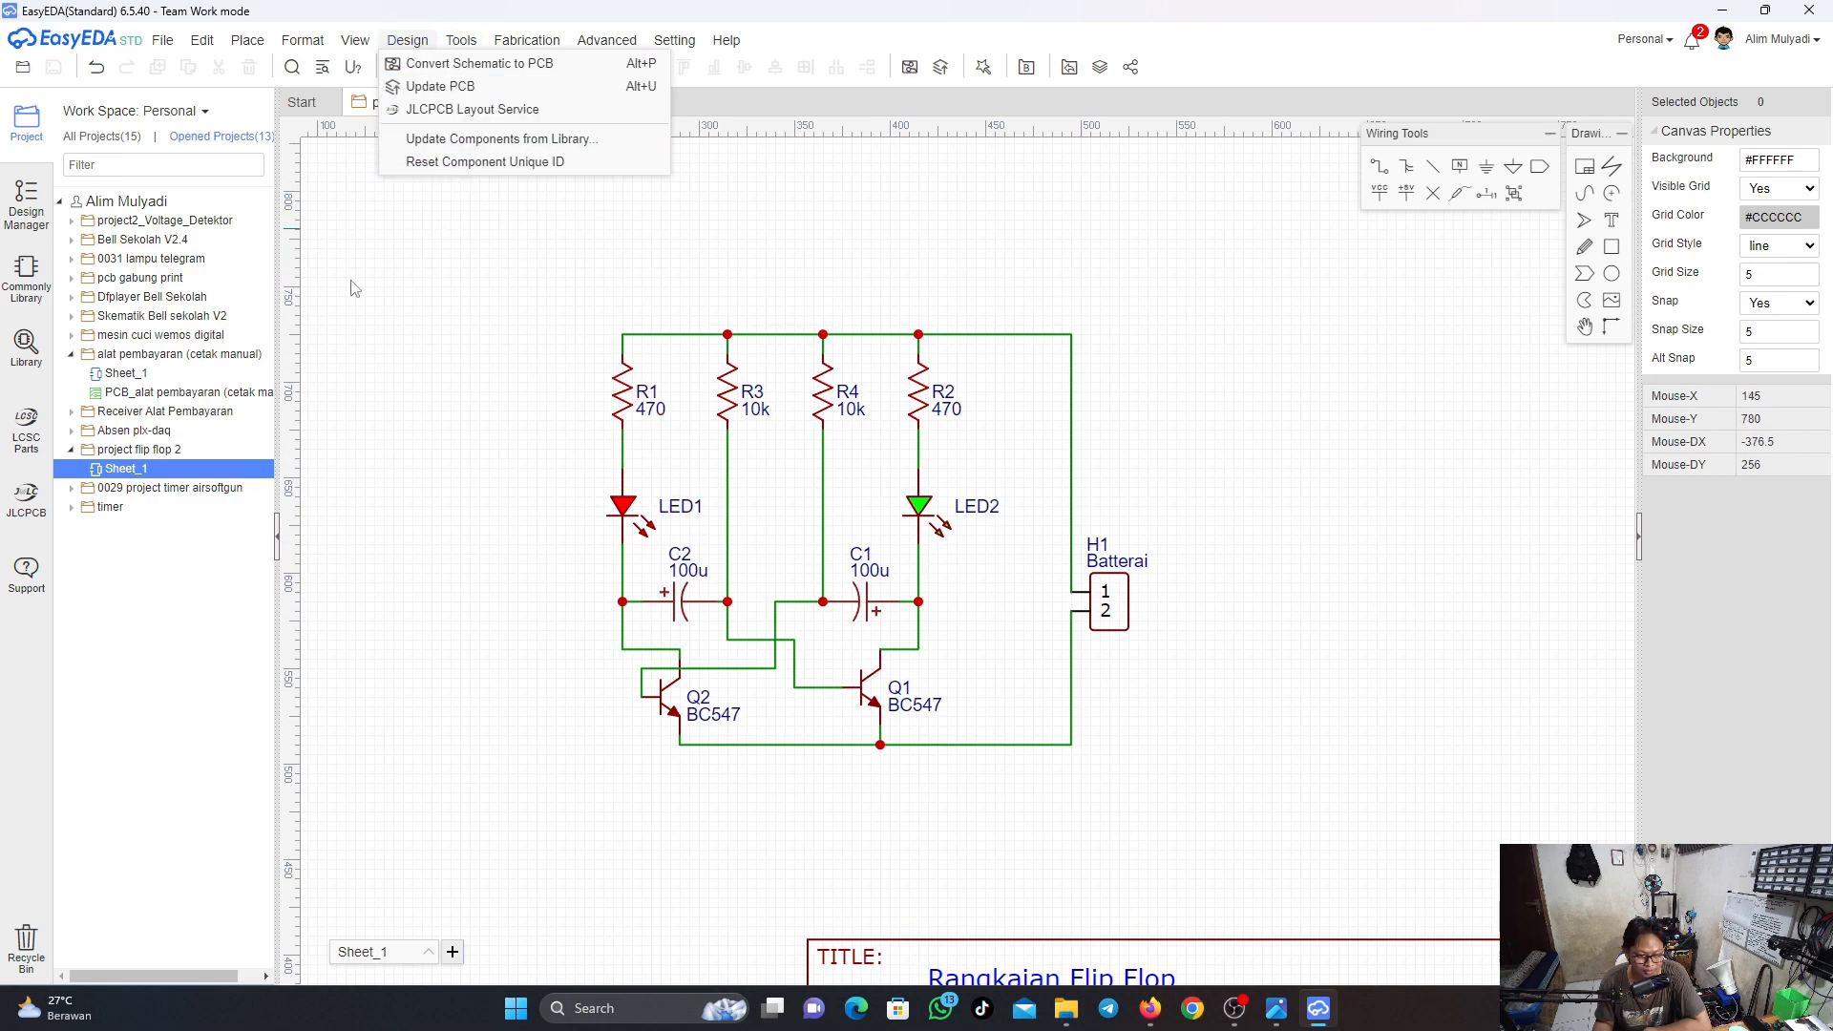
click(417, 65)
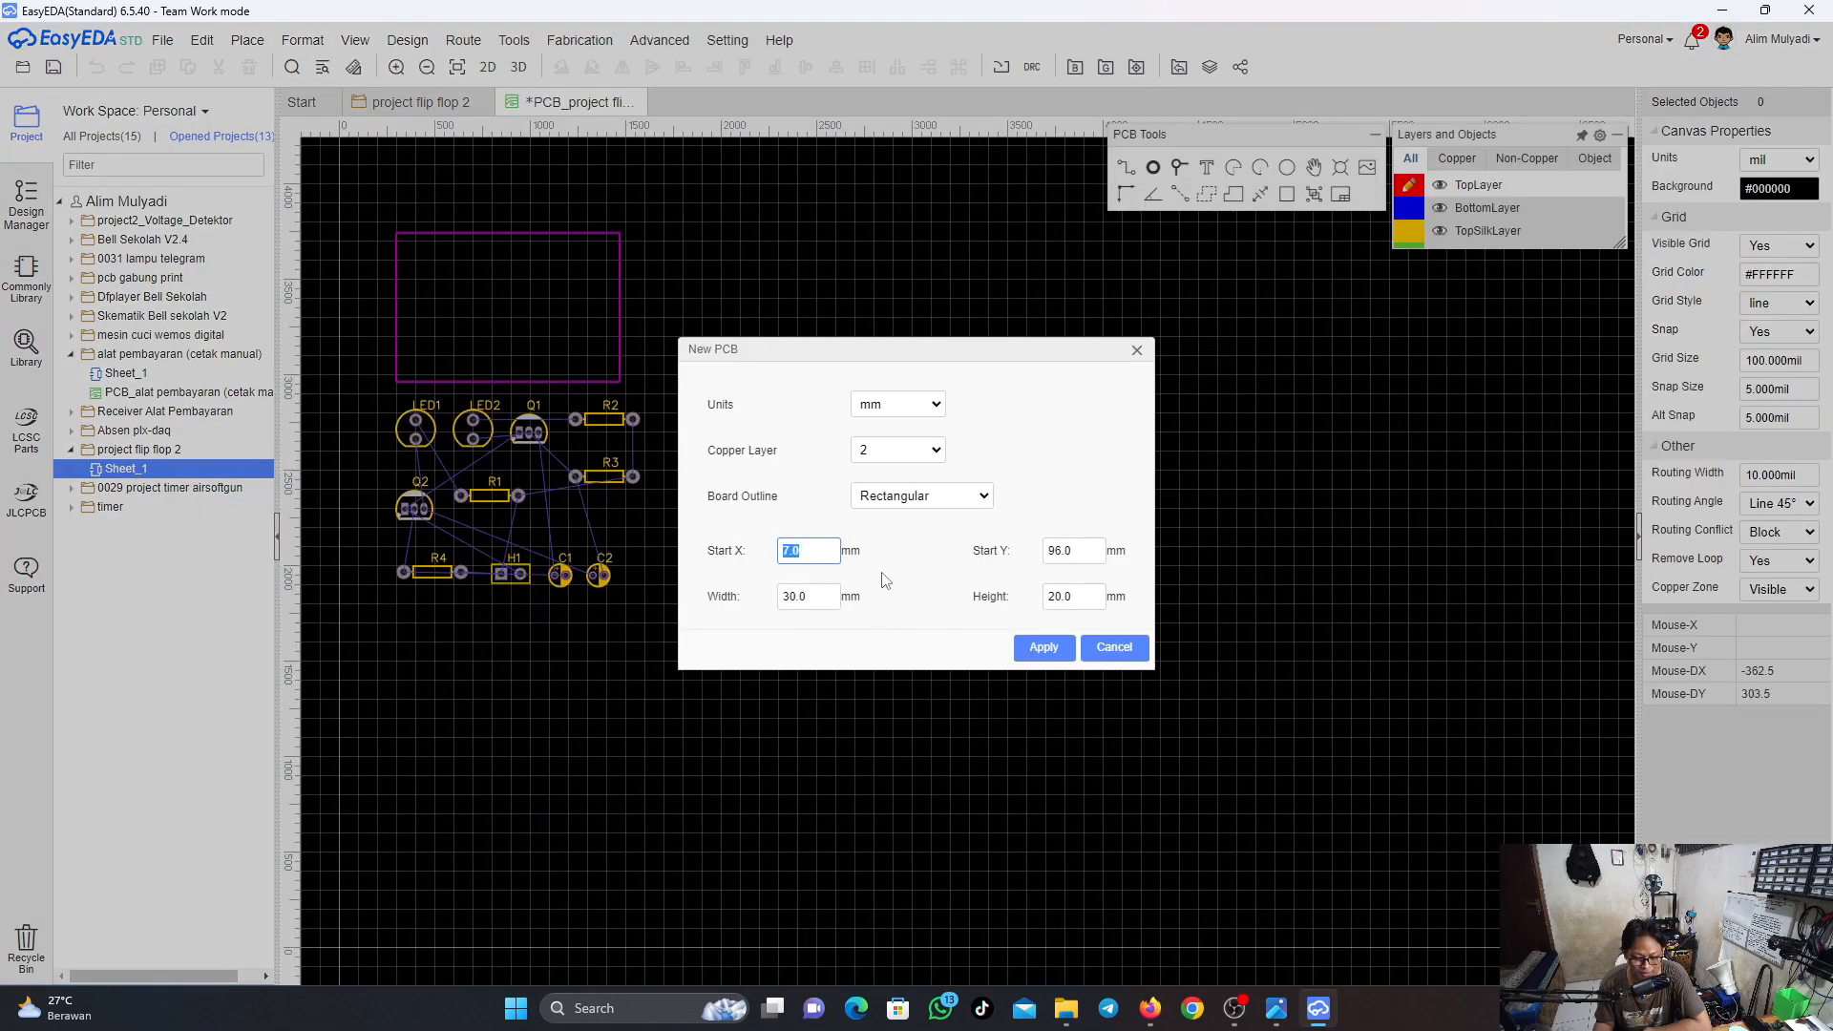
Set the new PCB's rectangular board outline to 50 mm width and 50 mm height
click(823, 597)
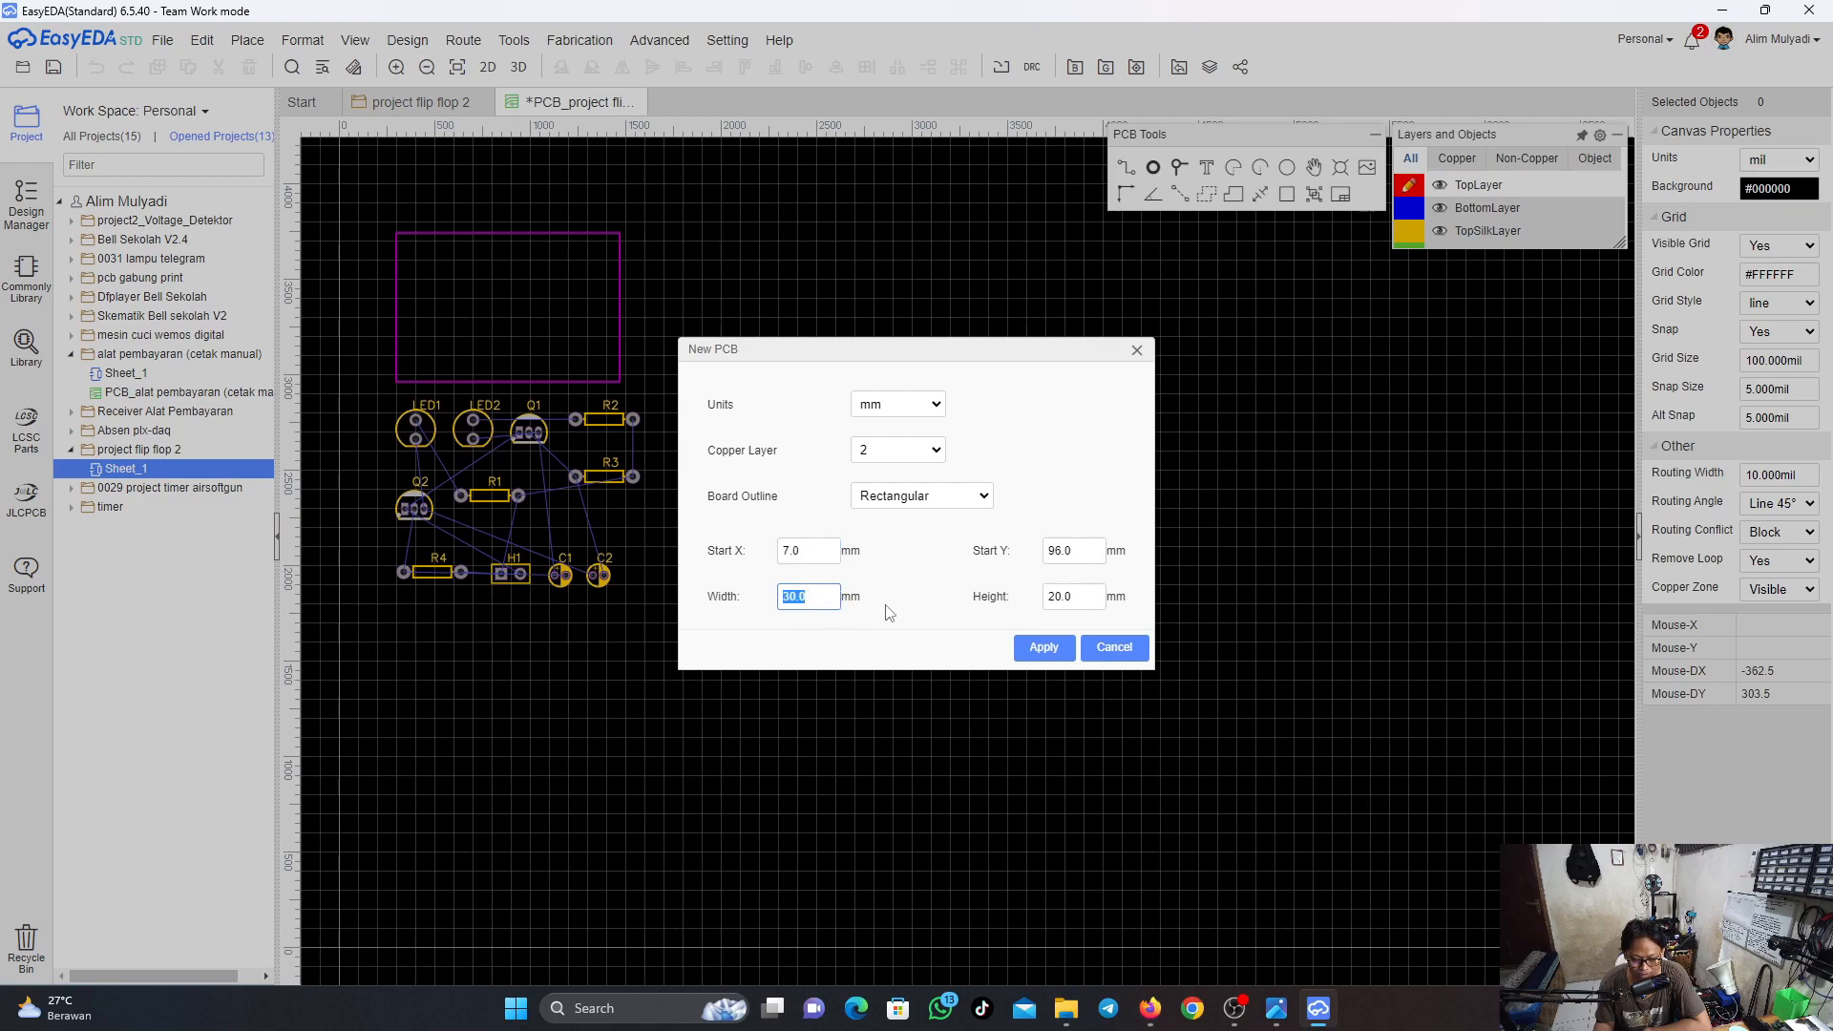
click(1082, 597)
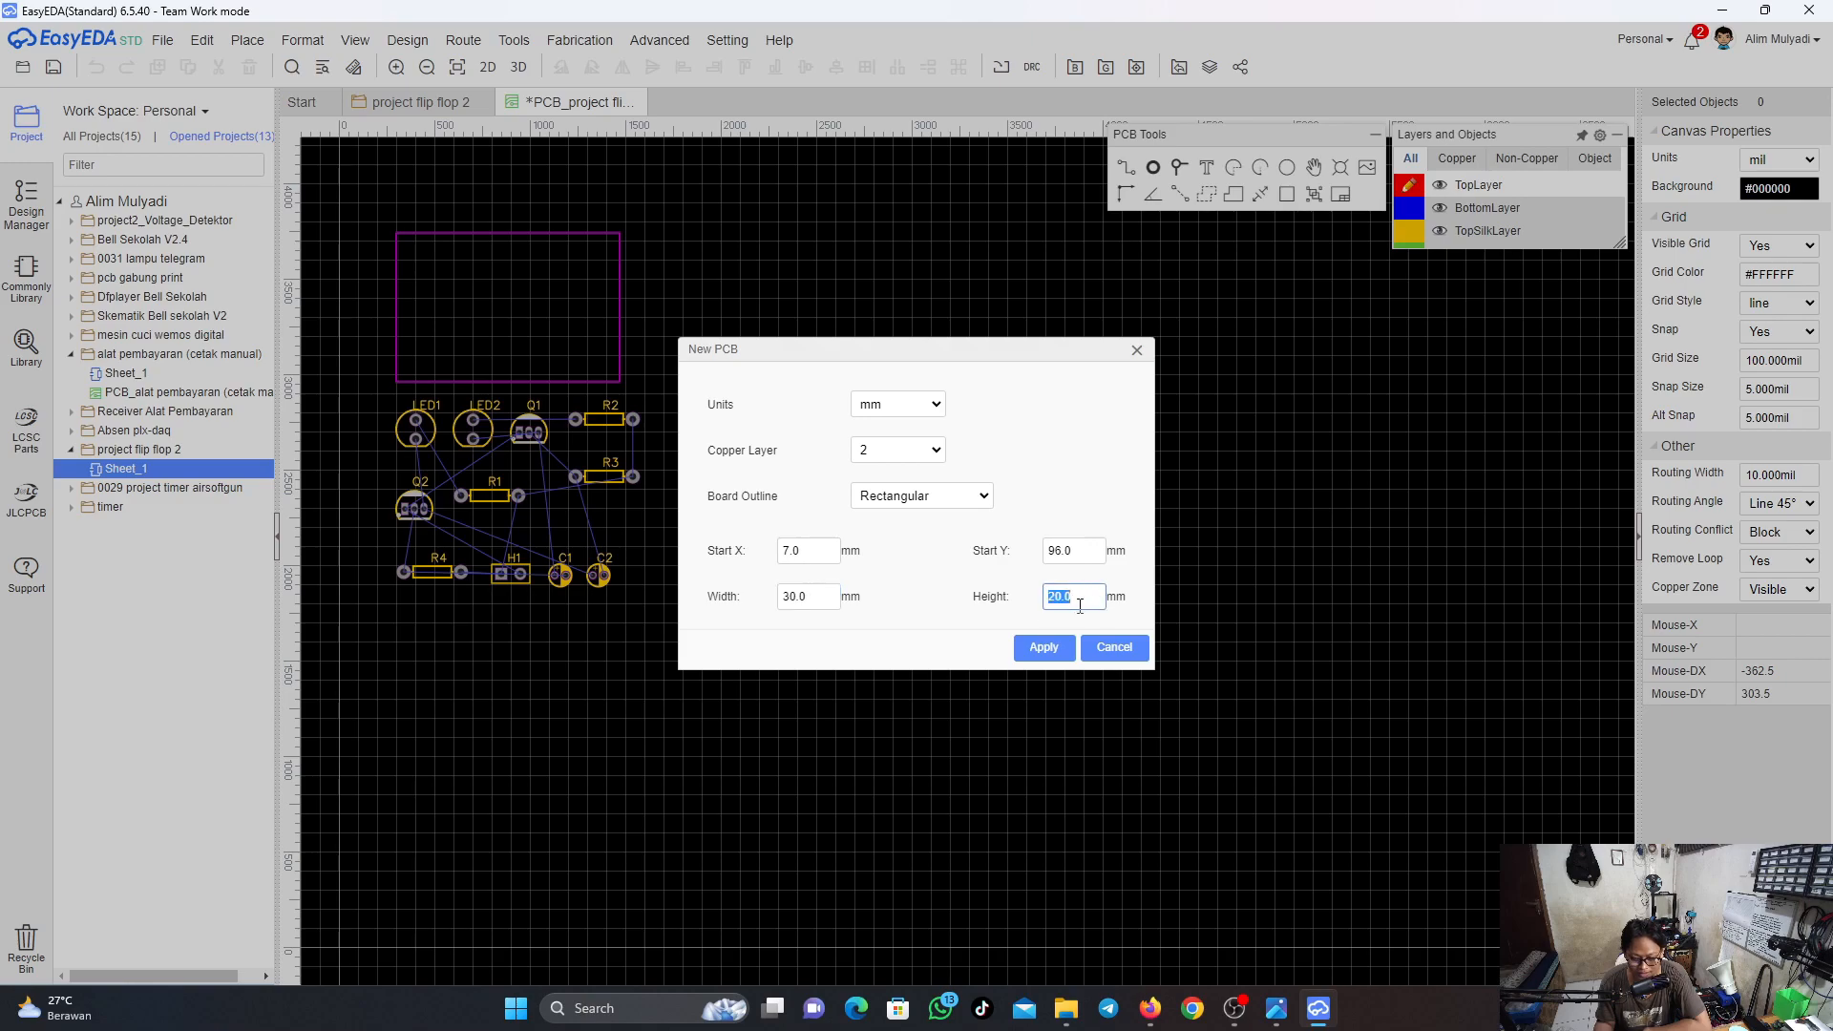
click(825, 598)
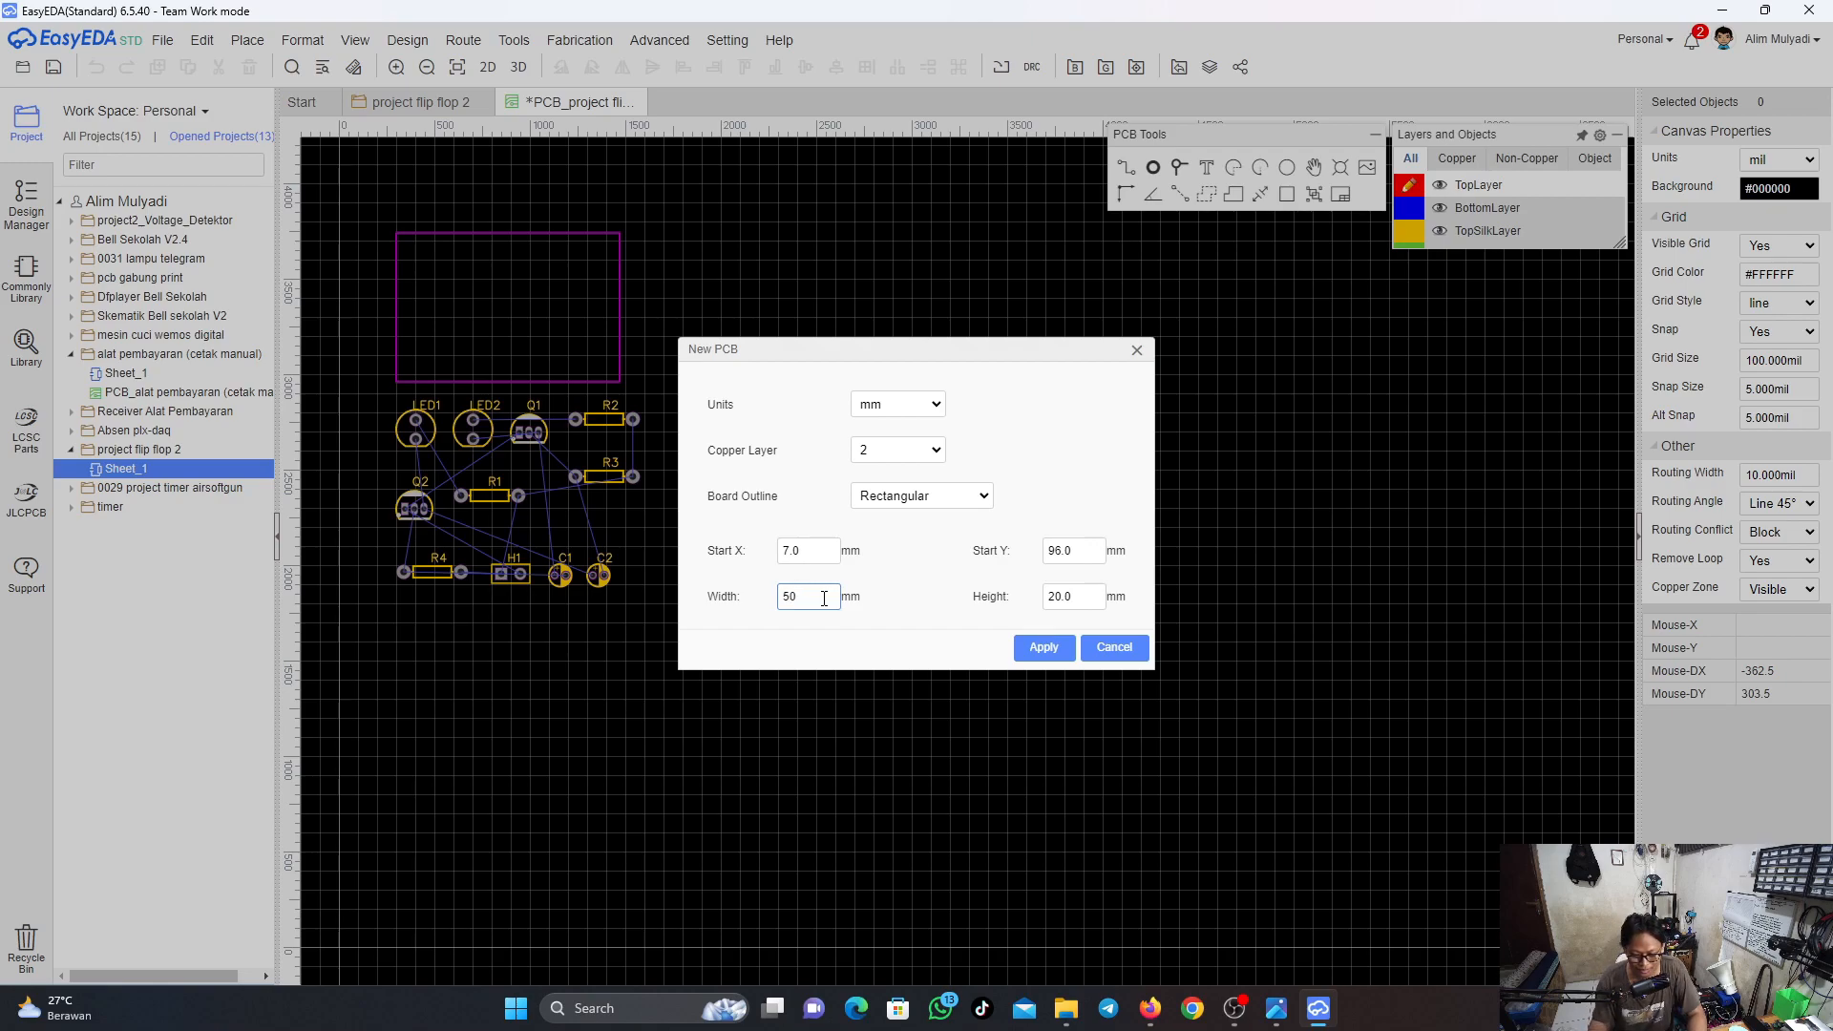
double_click(1079, 598)
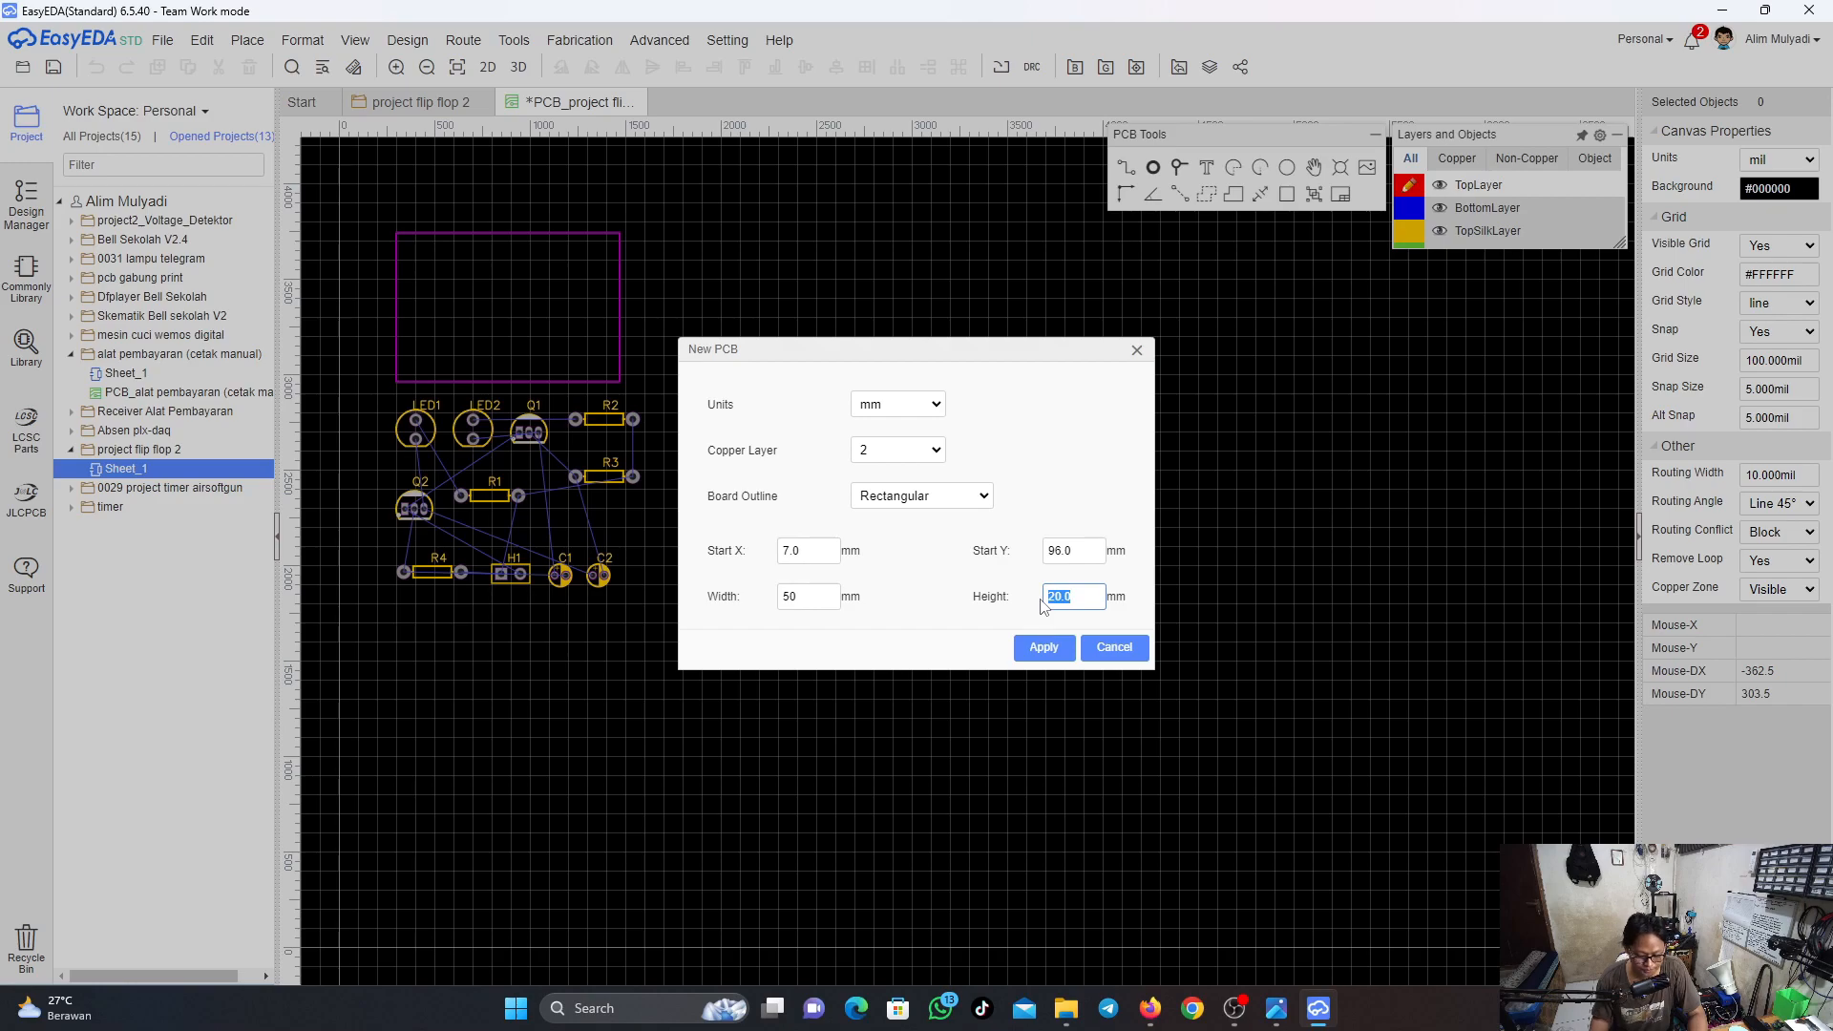
text(50)
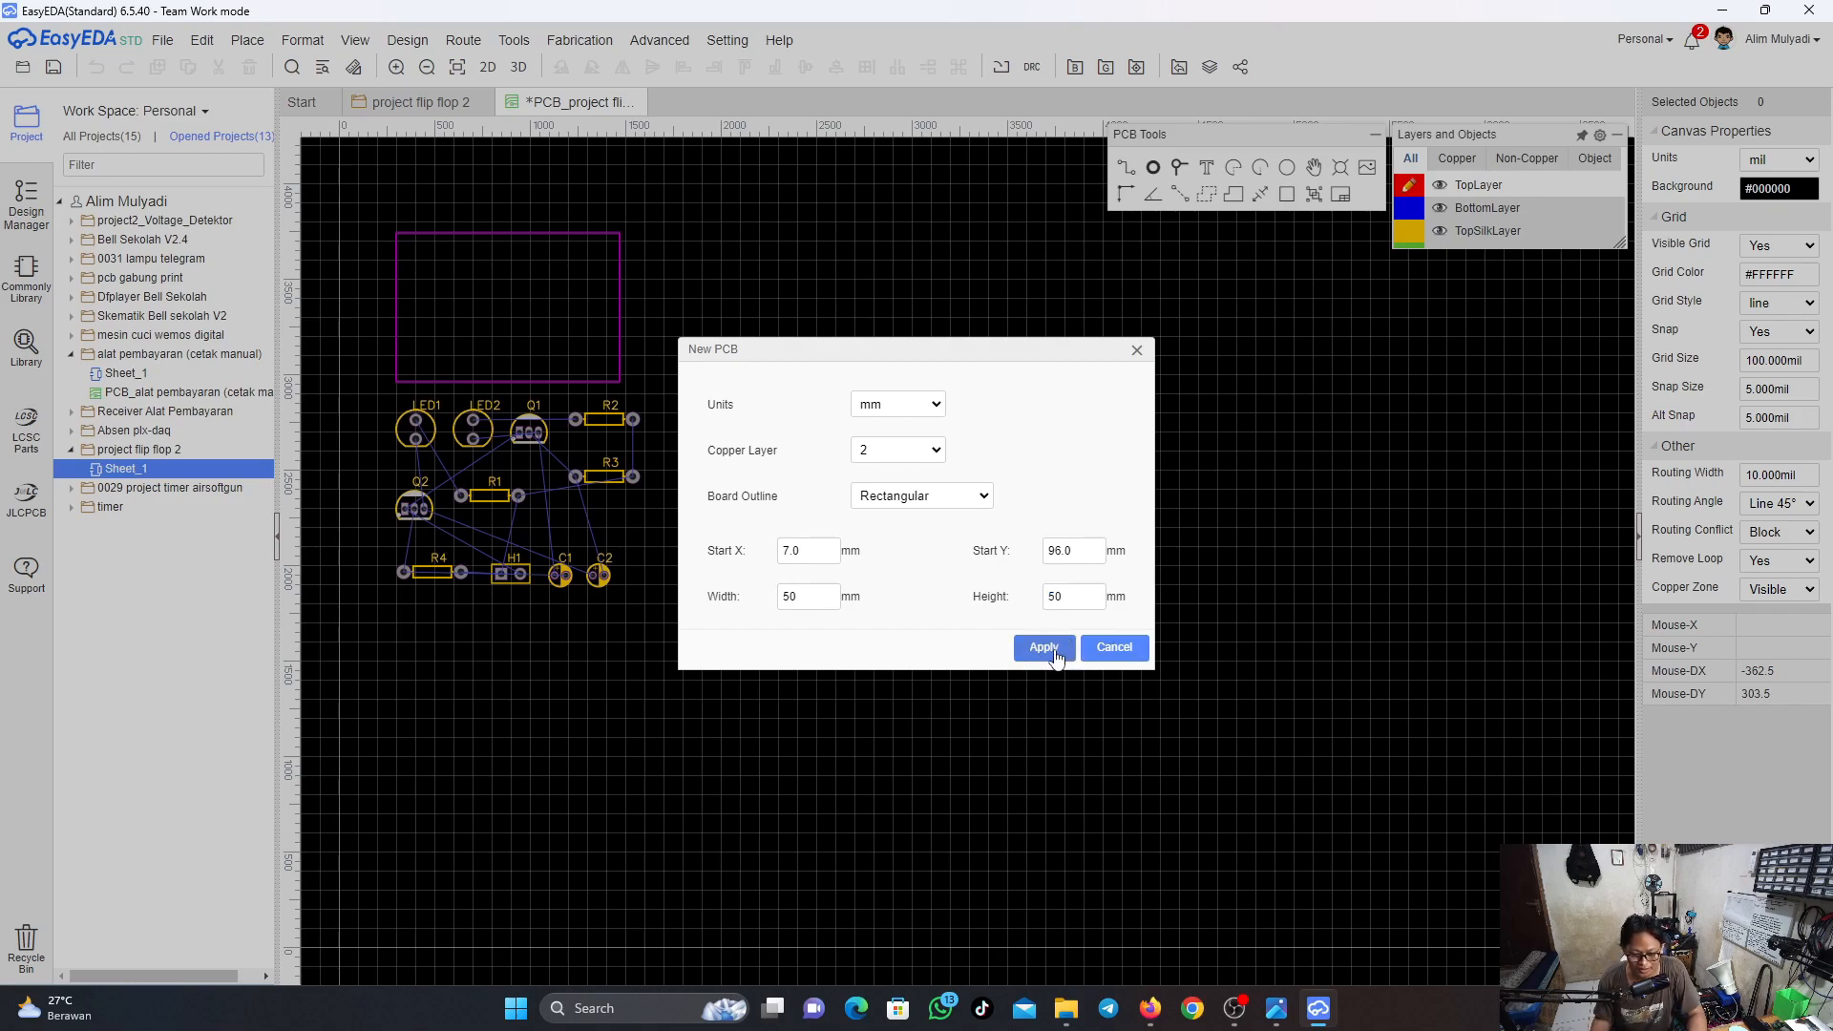
Create the PCB with the entered 50 × 50 mm rectangular outline and bring the board into view
click(1043, 648)
scroll(537, 430, down, 1)
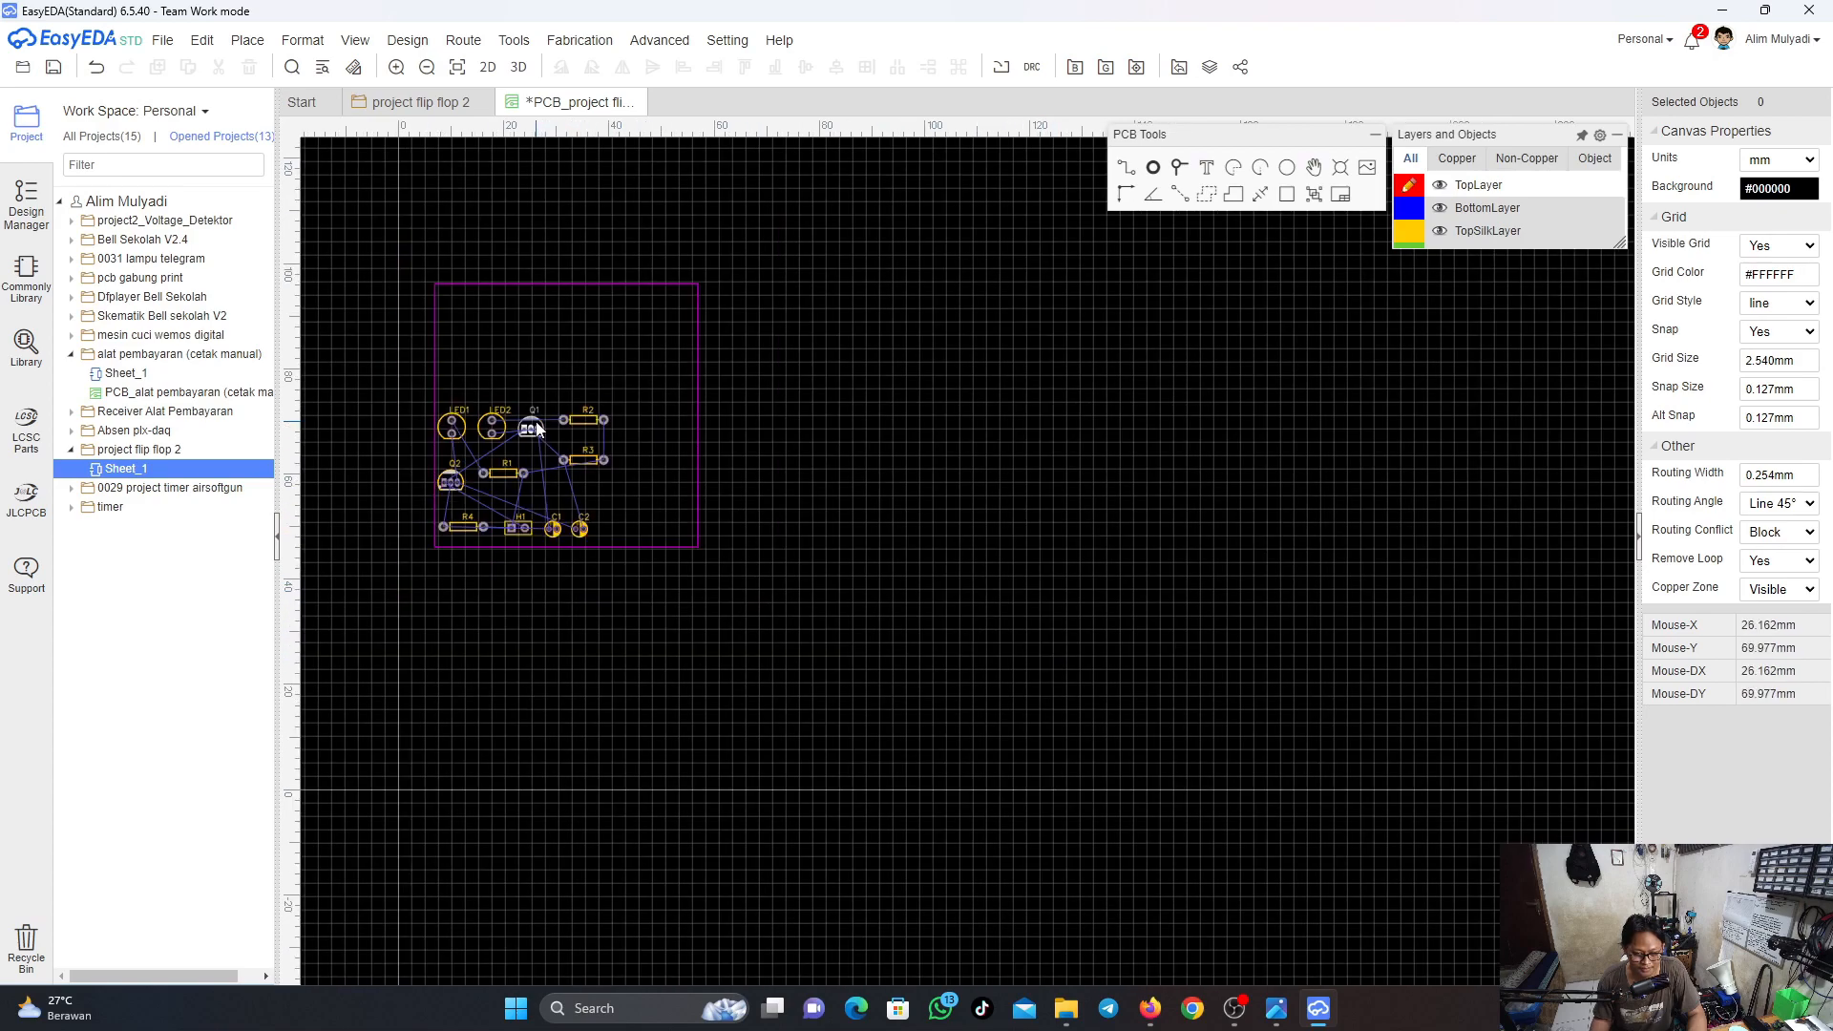
scroll(537, 430, up, 3)
scroll(634, 401, down, 1)
right_drag(716, 453, 924, 550)
click(973, 599)
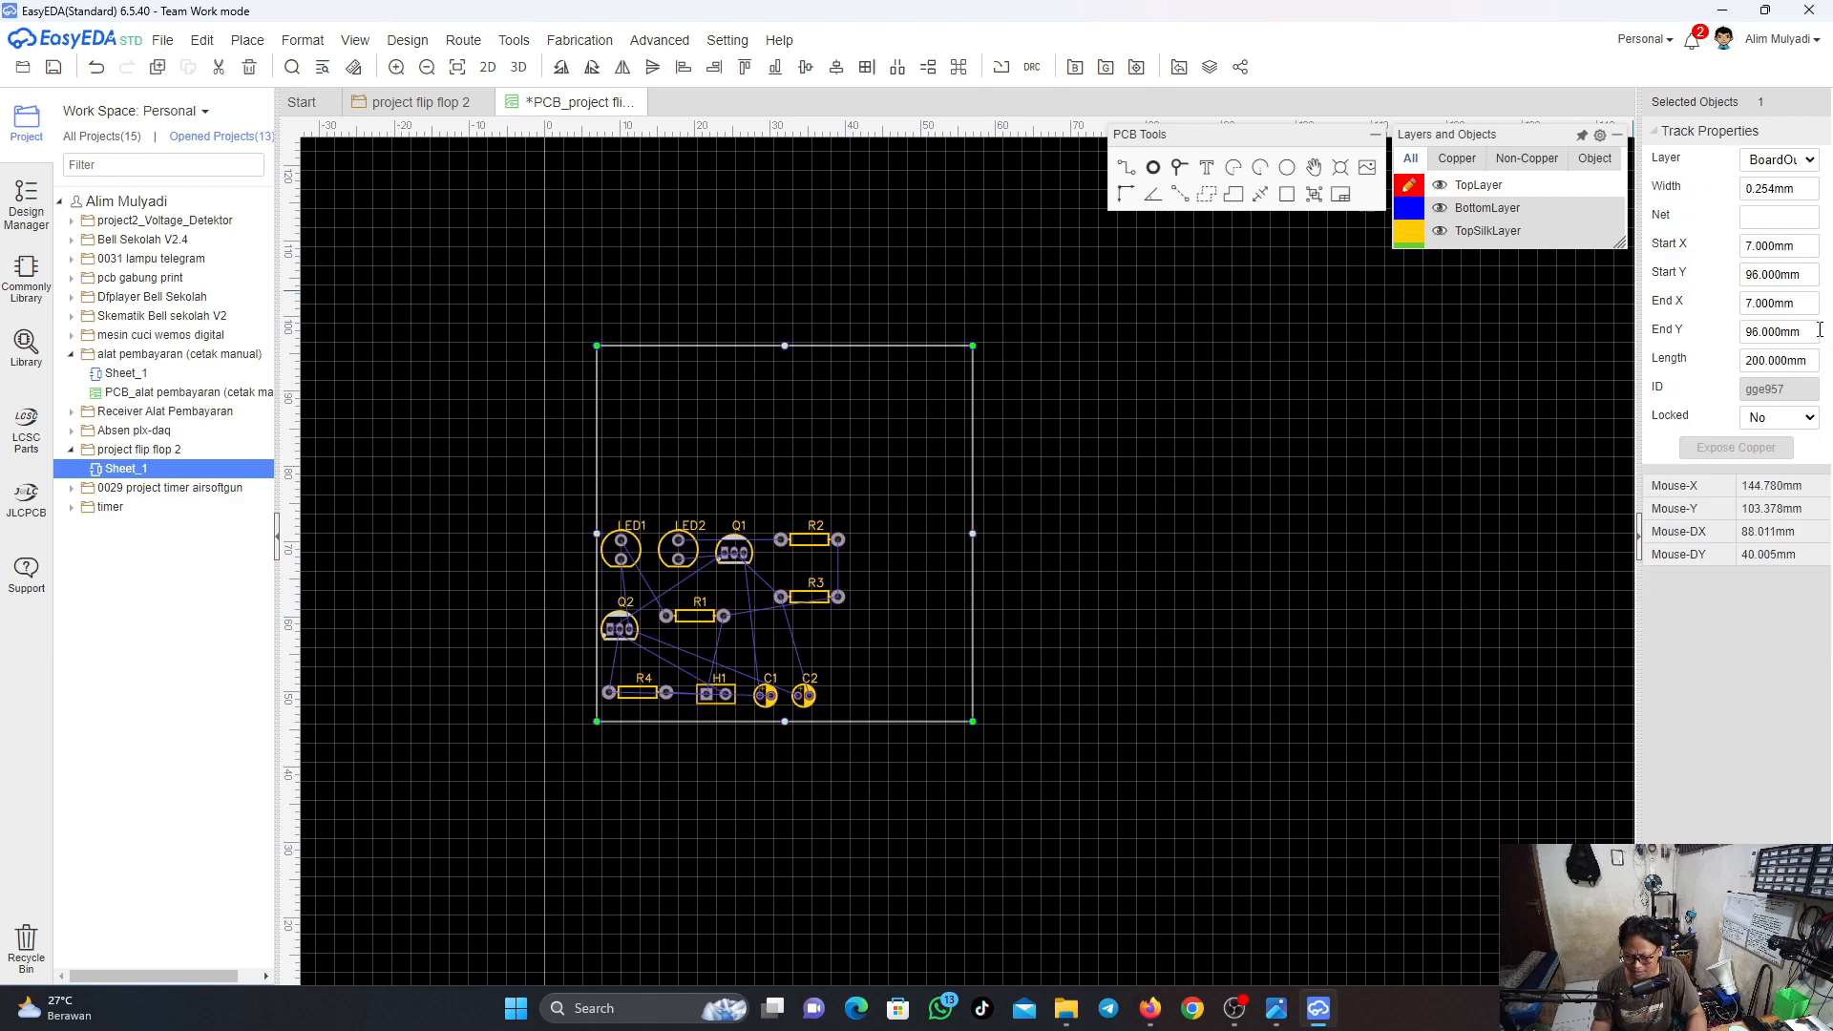
right_click(906, 344)
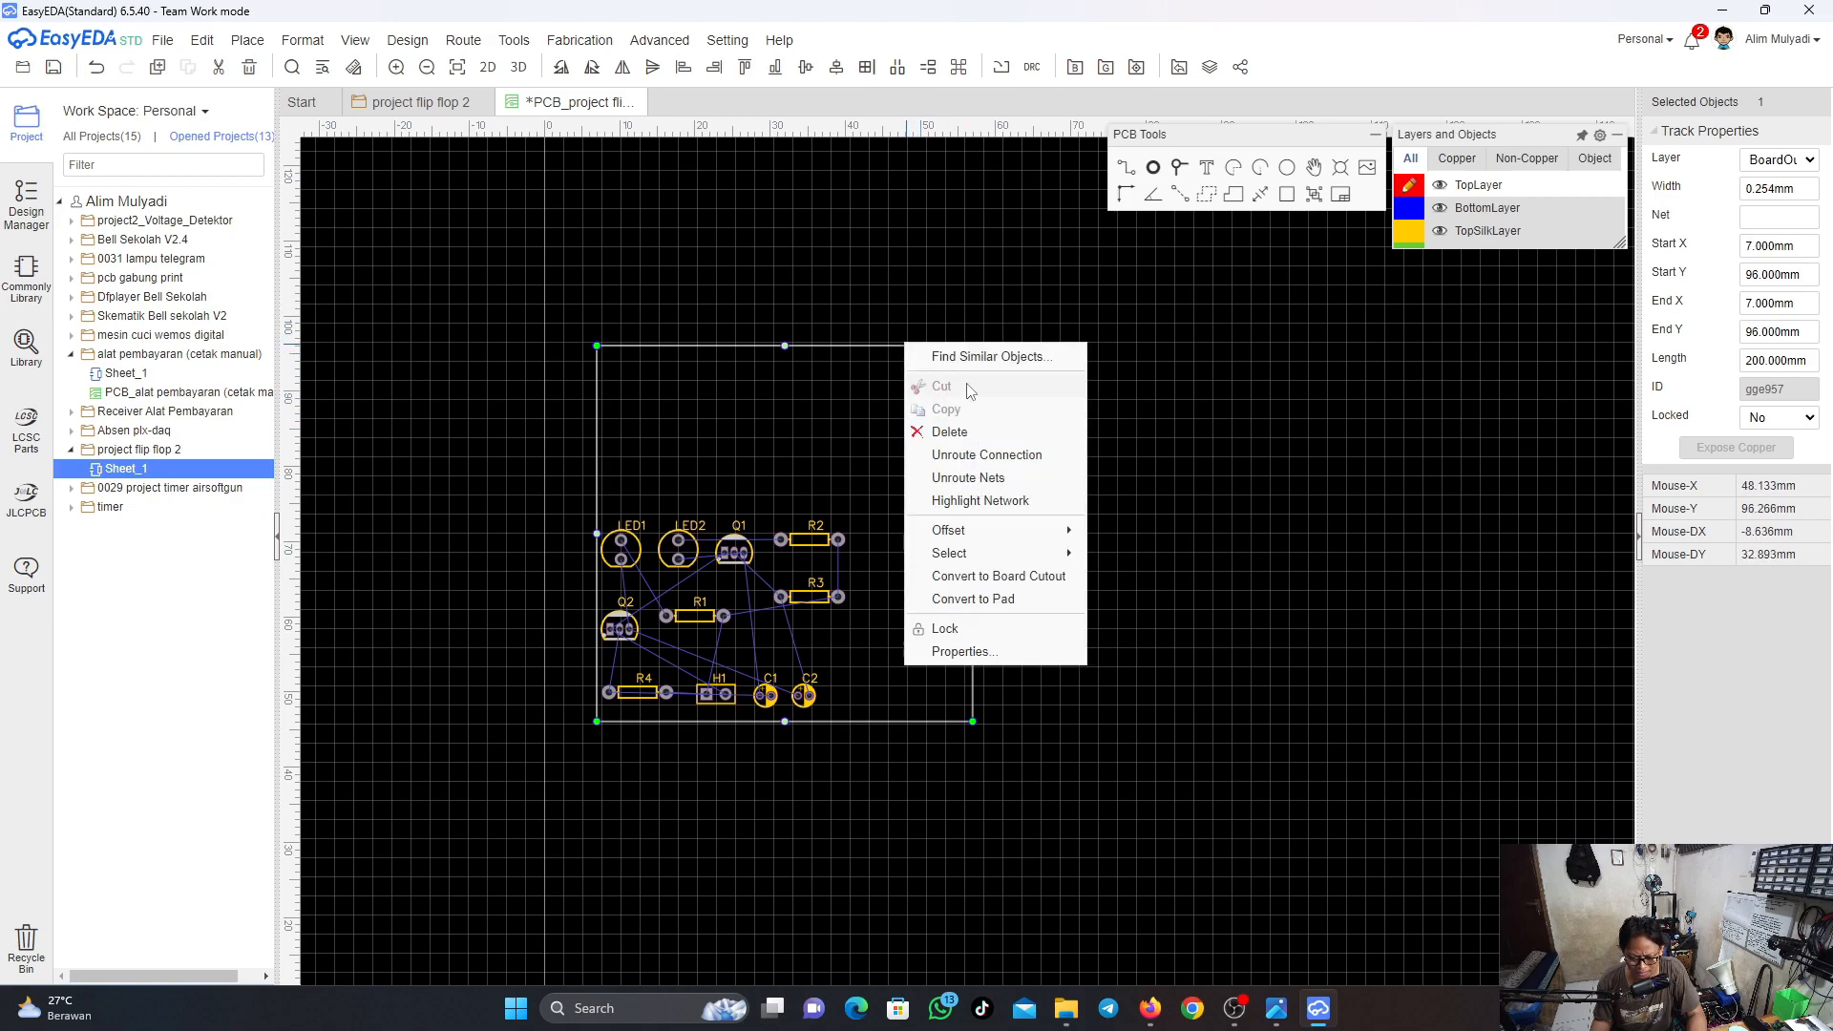
click(856, 281)
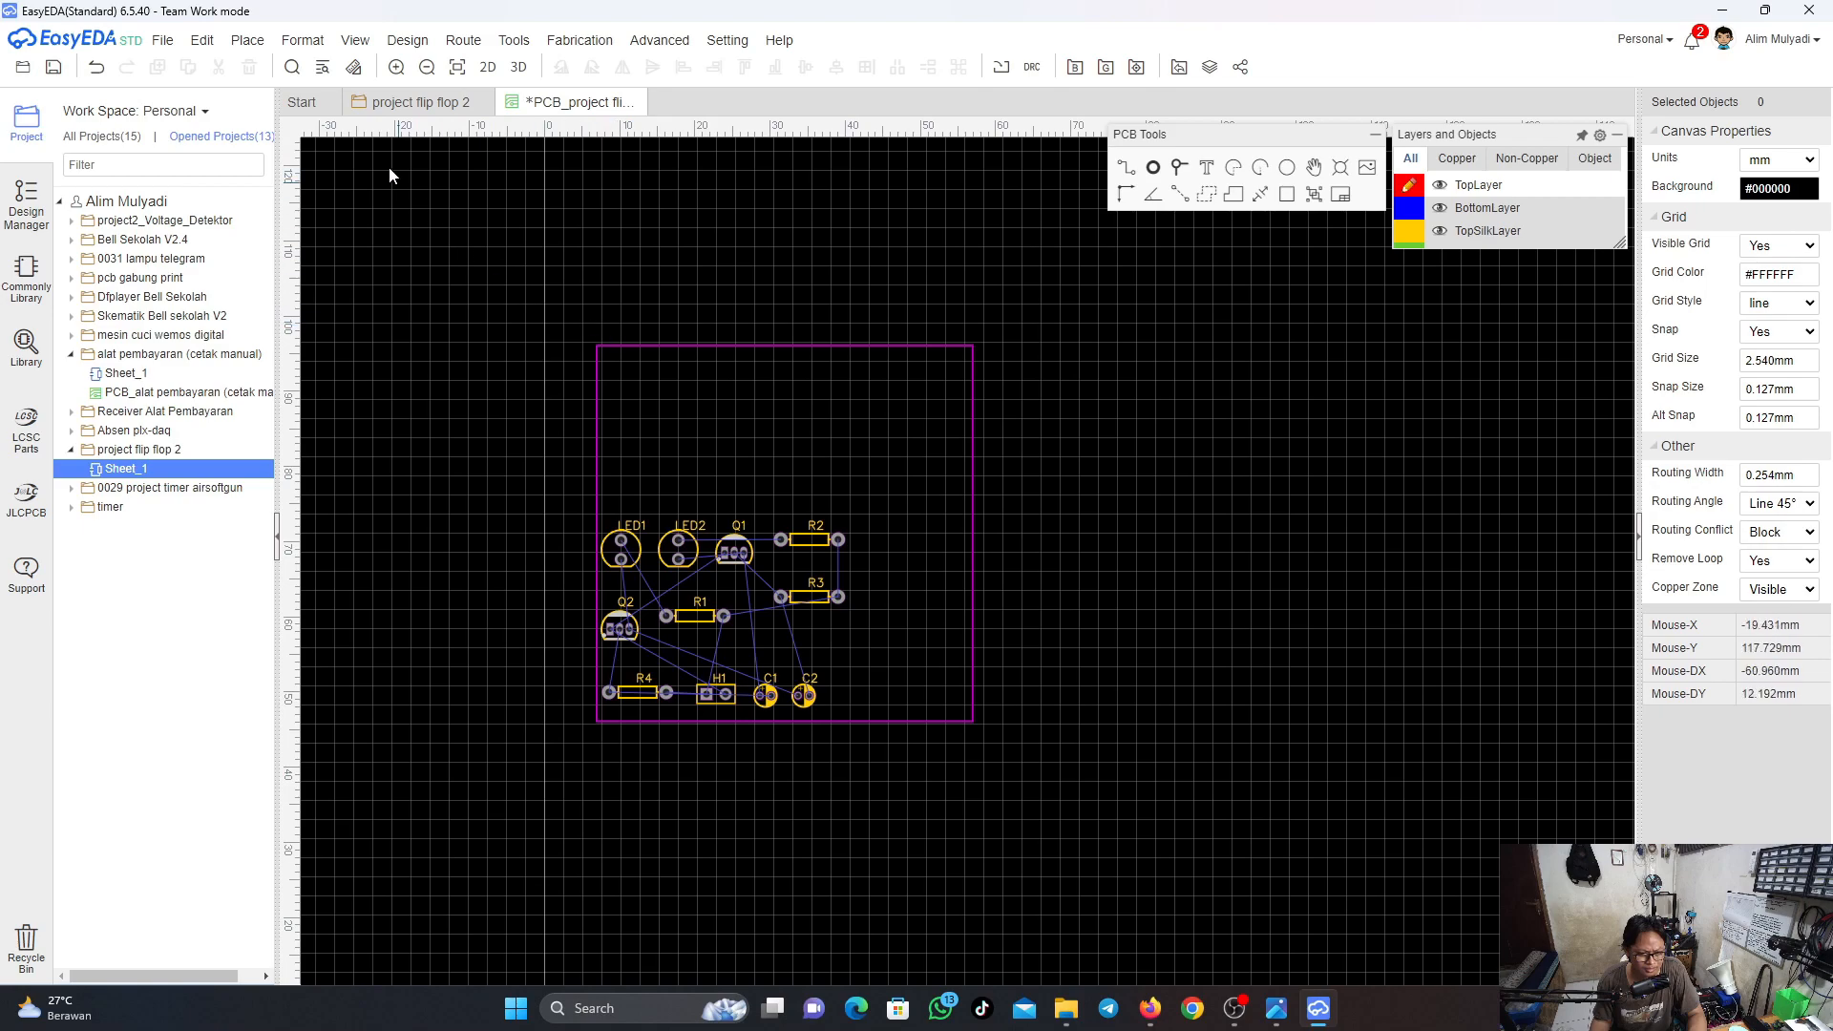
Set the PCB editor's display units to mm
click(200, 40)
mouse_move(401, 45)
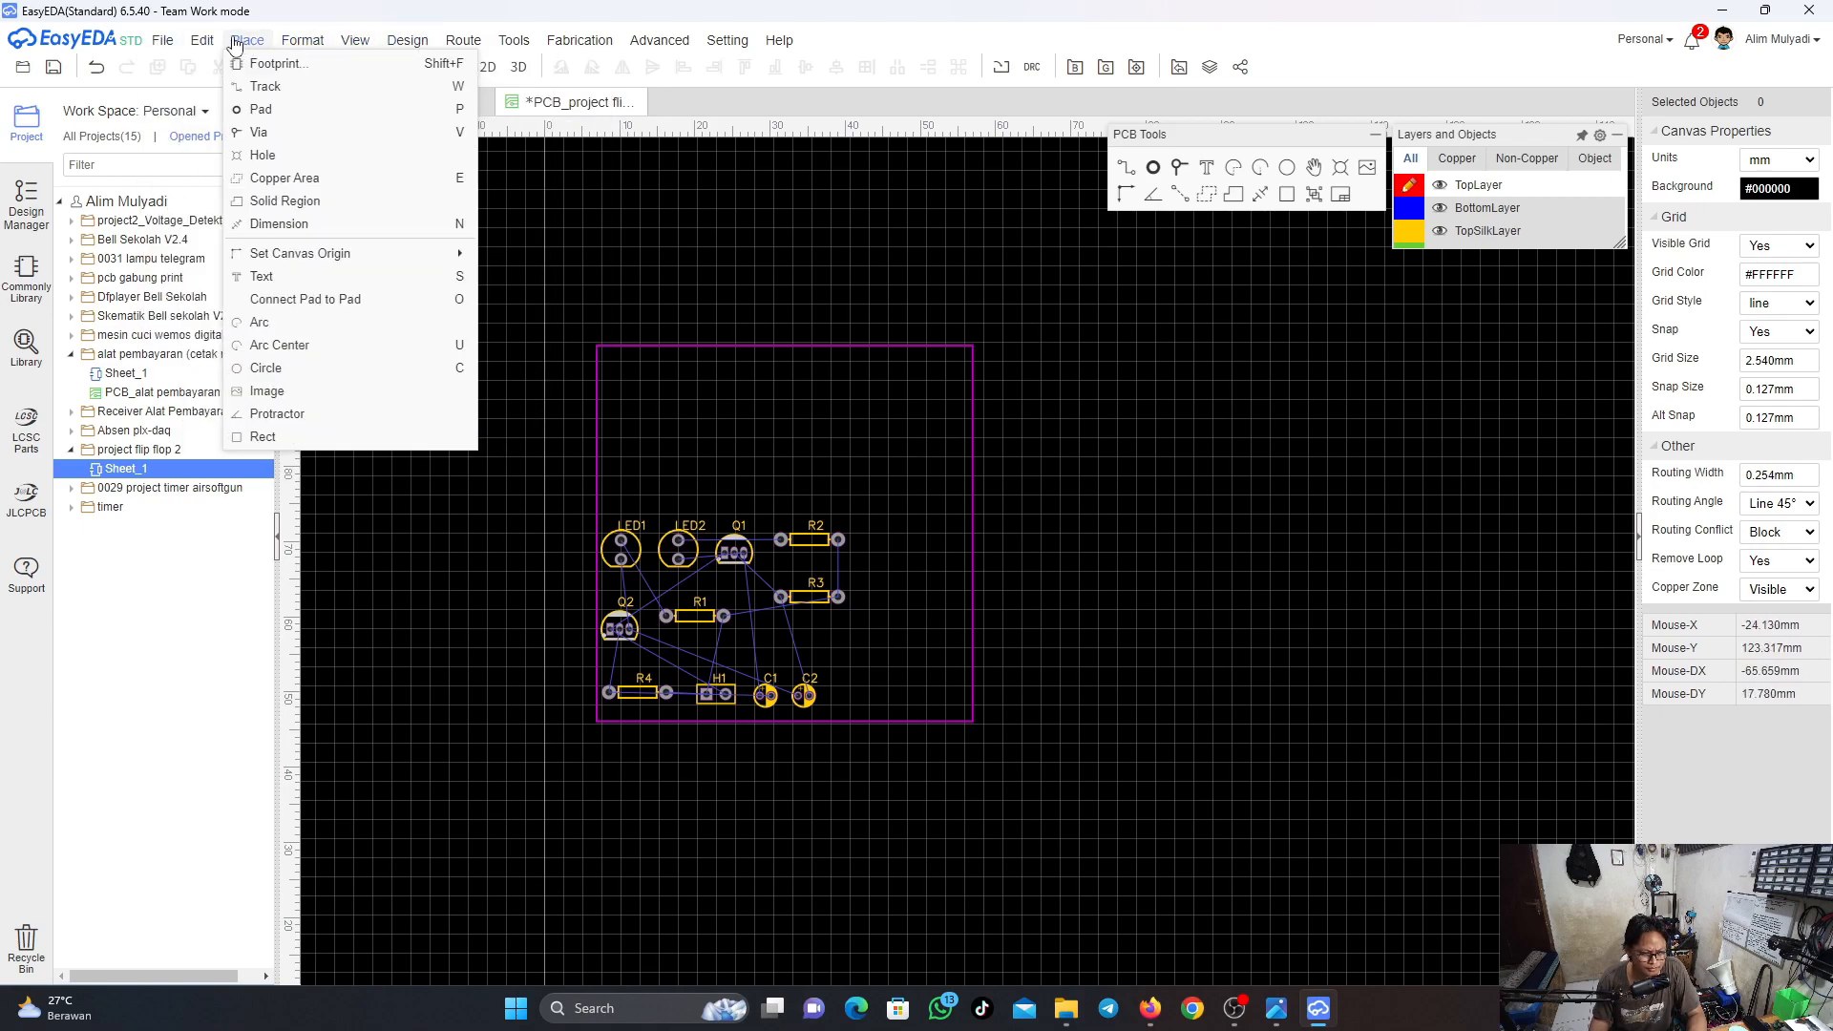
mouse_move(197, 44)
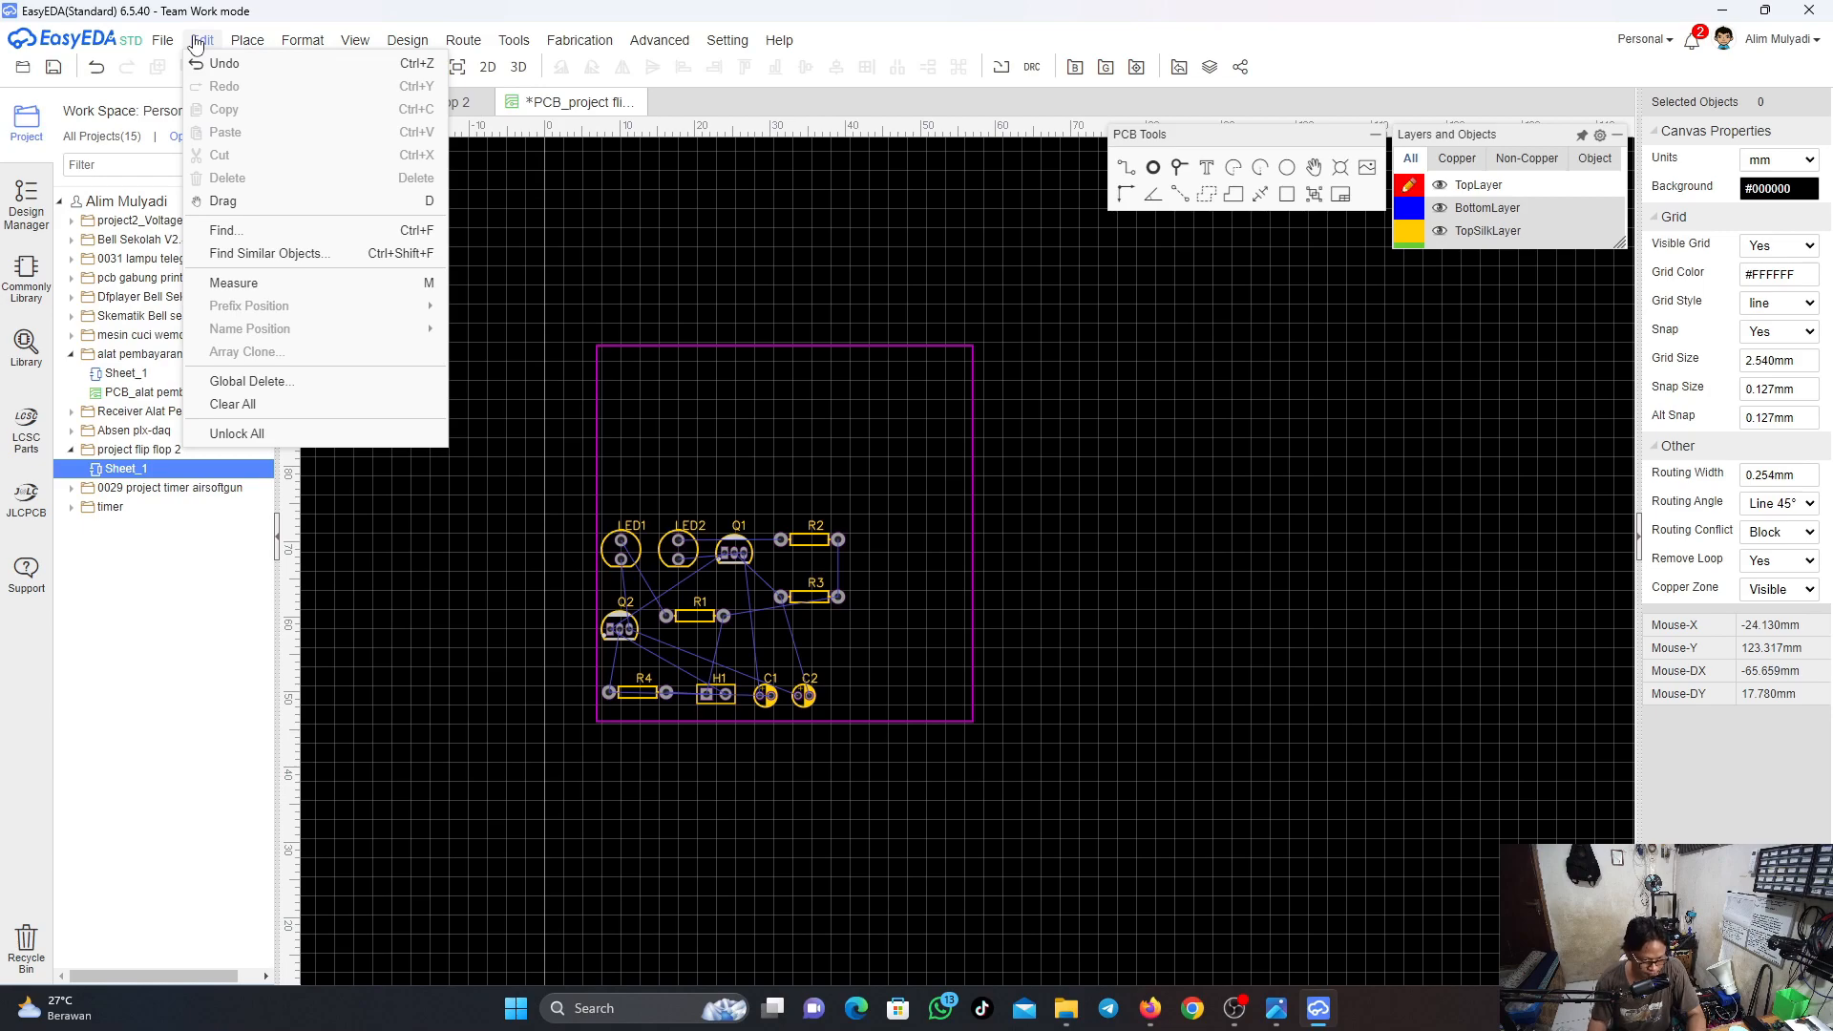
mouse_move(252, 46)
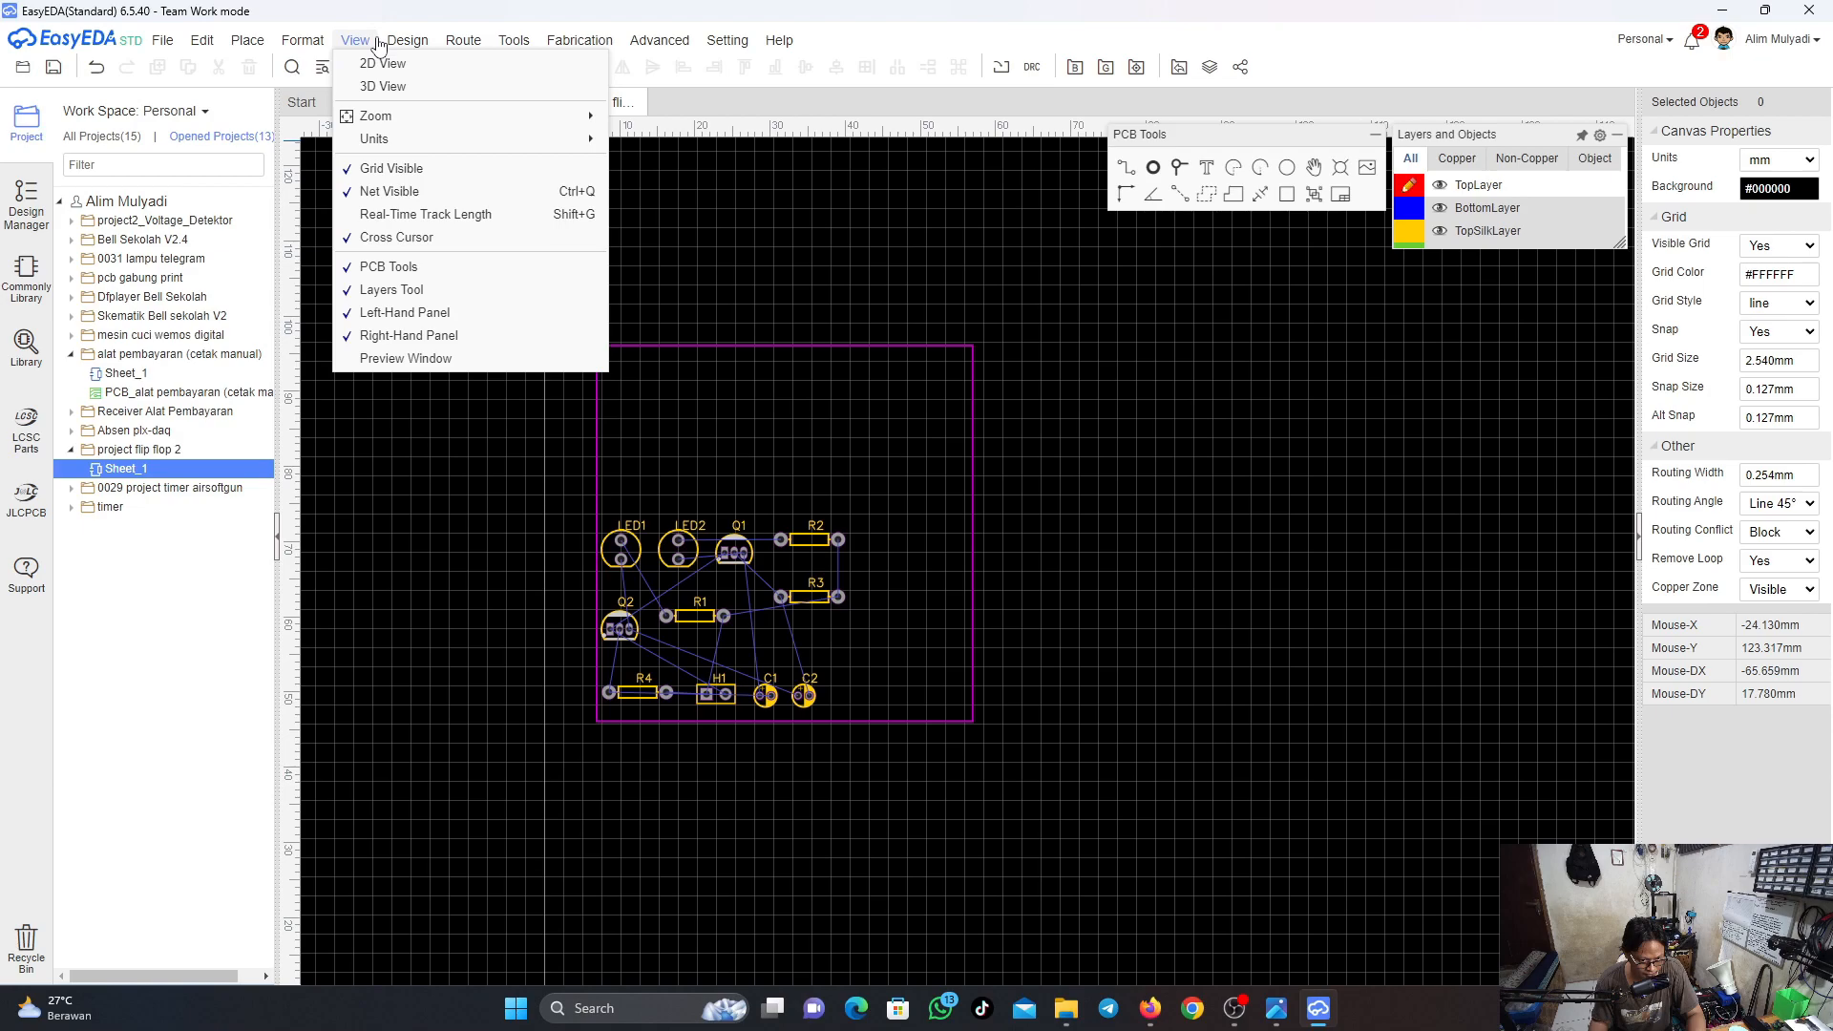
mouse_move(374, 140)
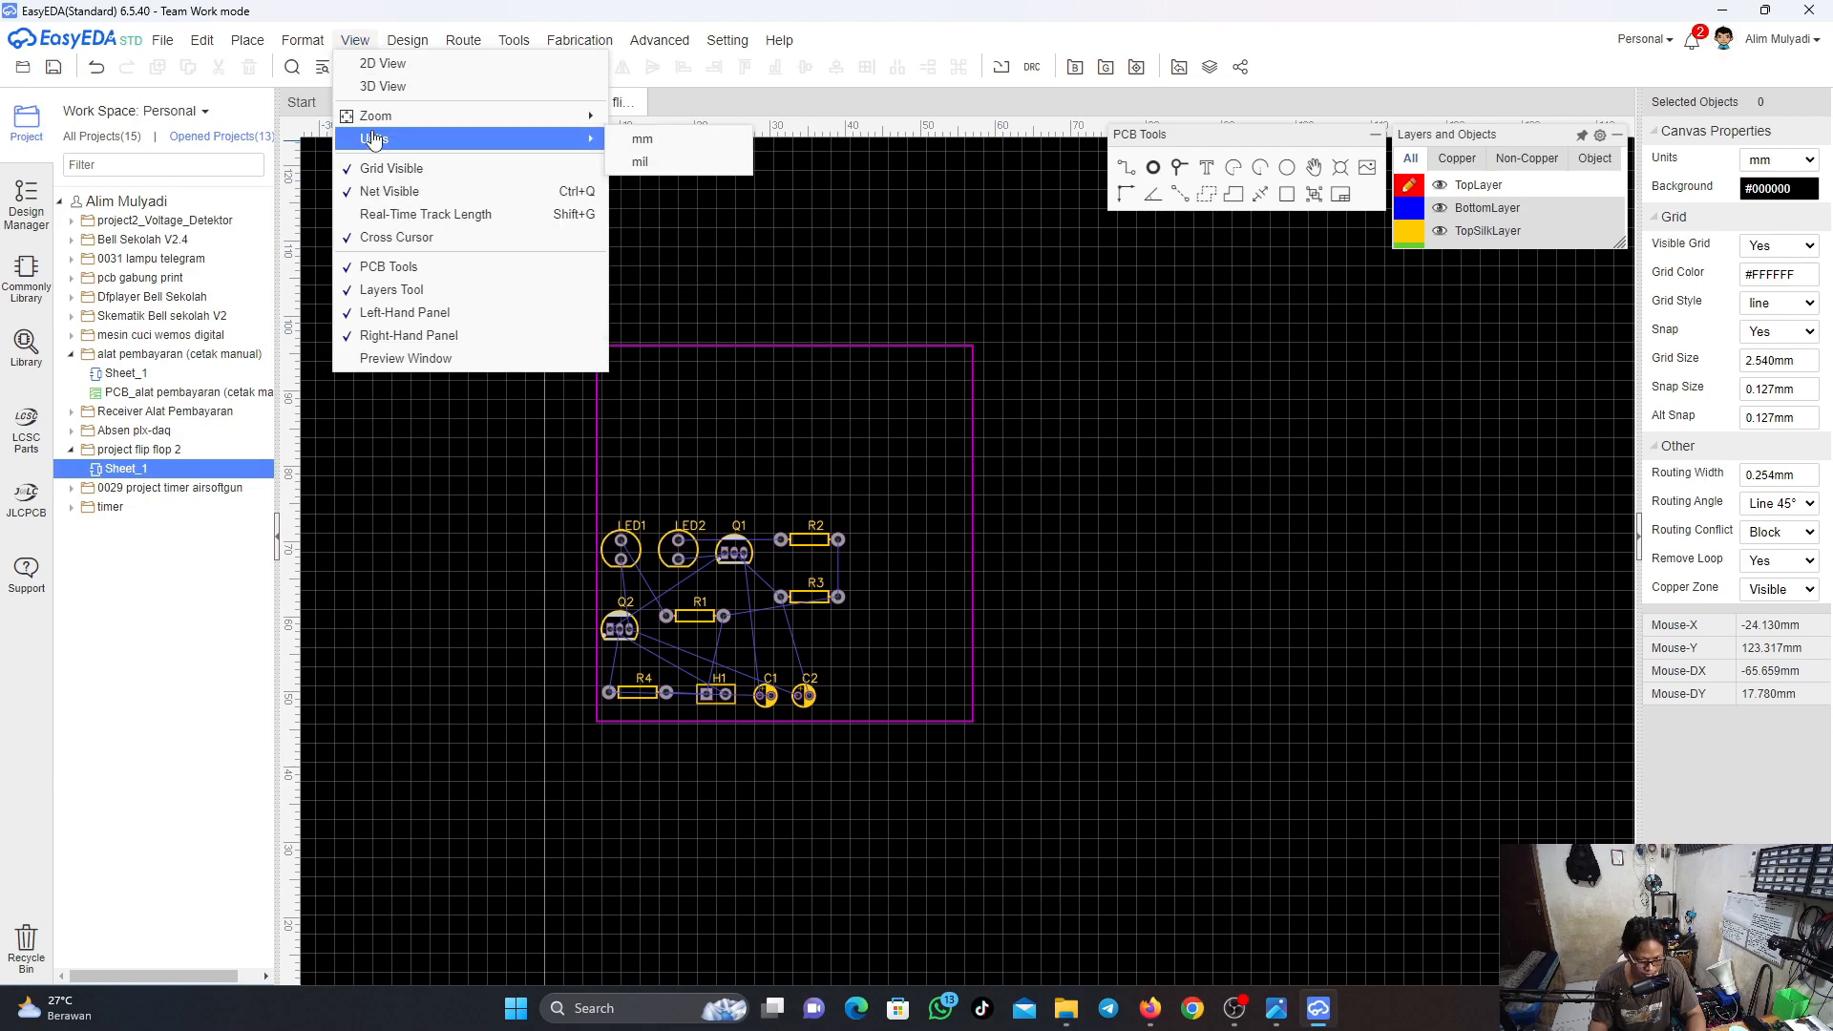
click(642, 139)
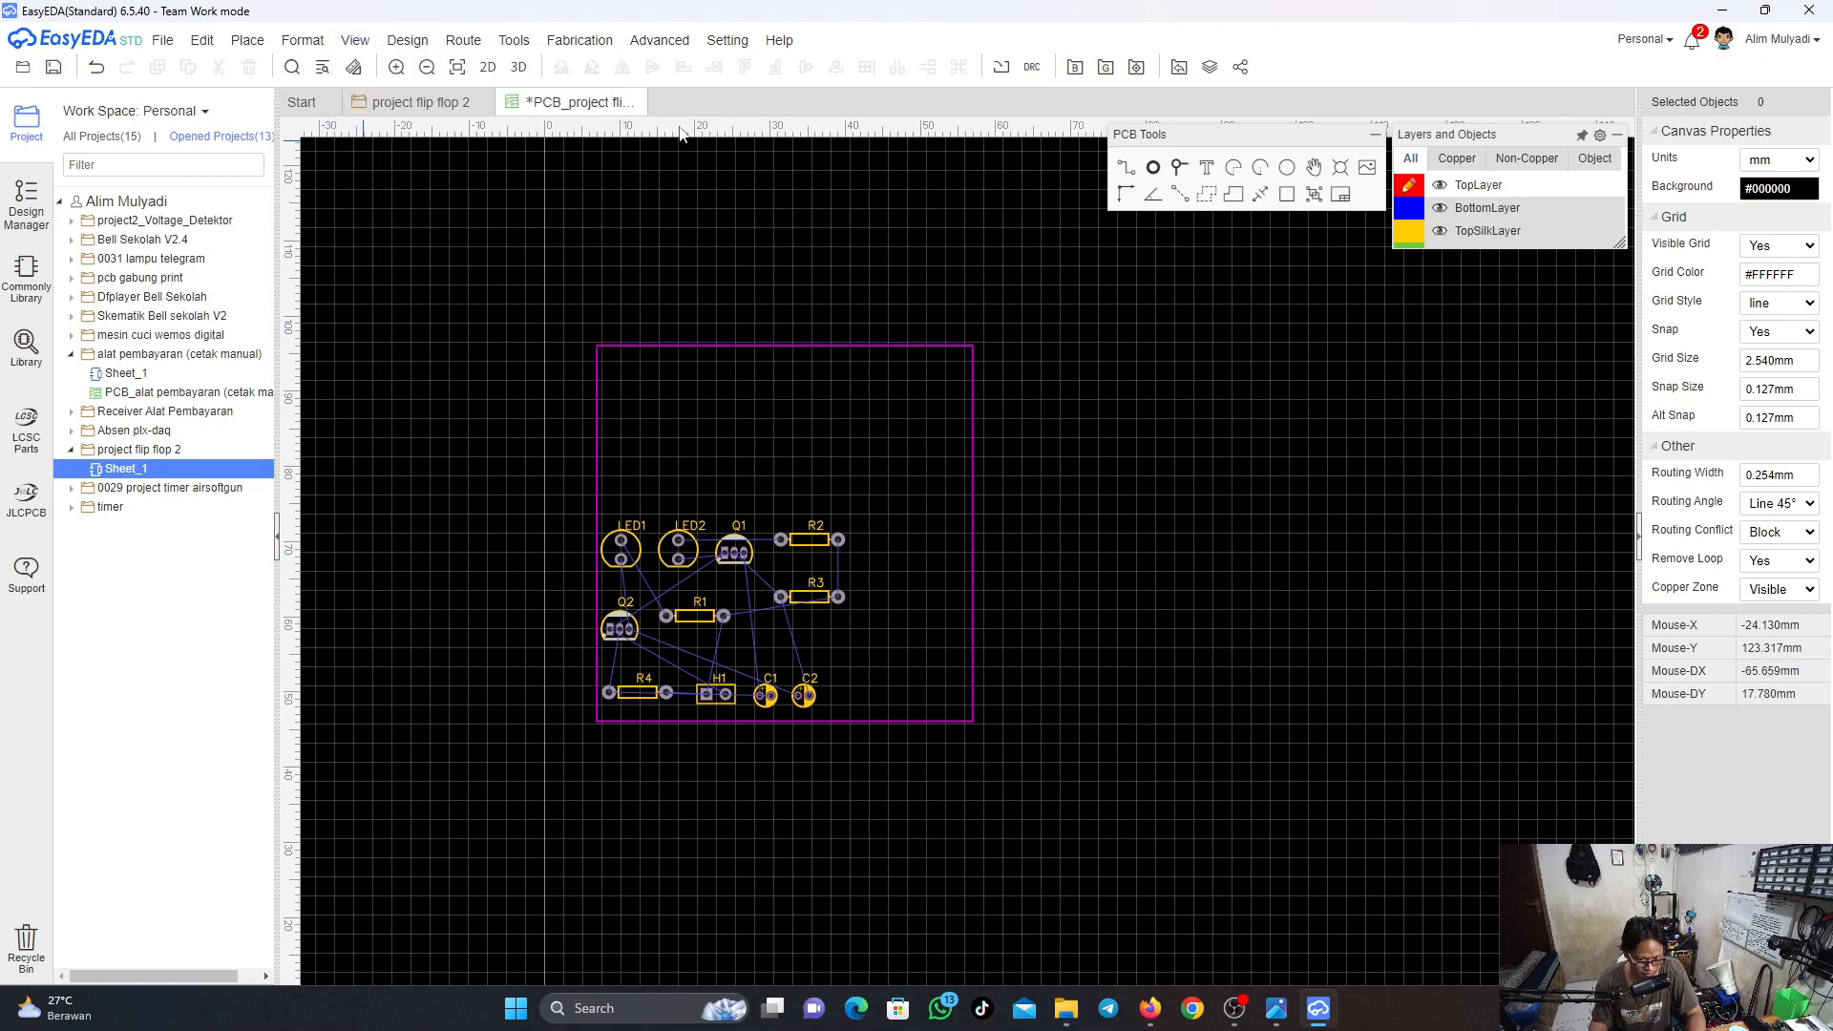
Resize the rectangular board outline to 40 mm width and 40 mm height
click(407, 40)
mouse_move(359, 44)
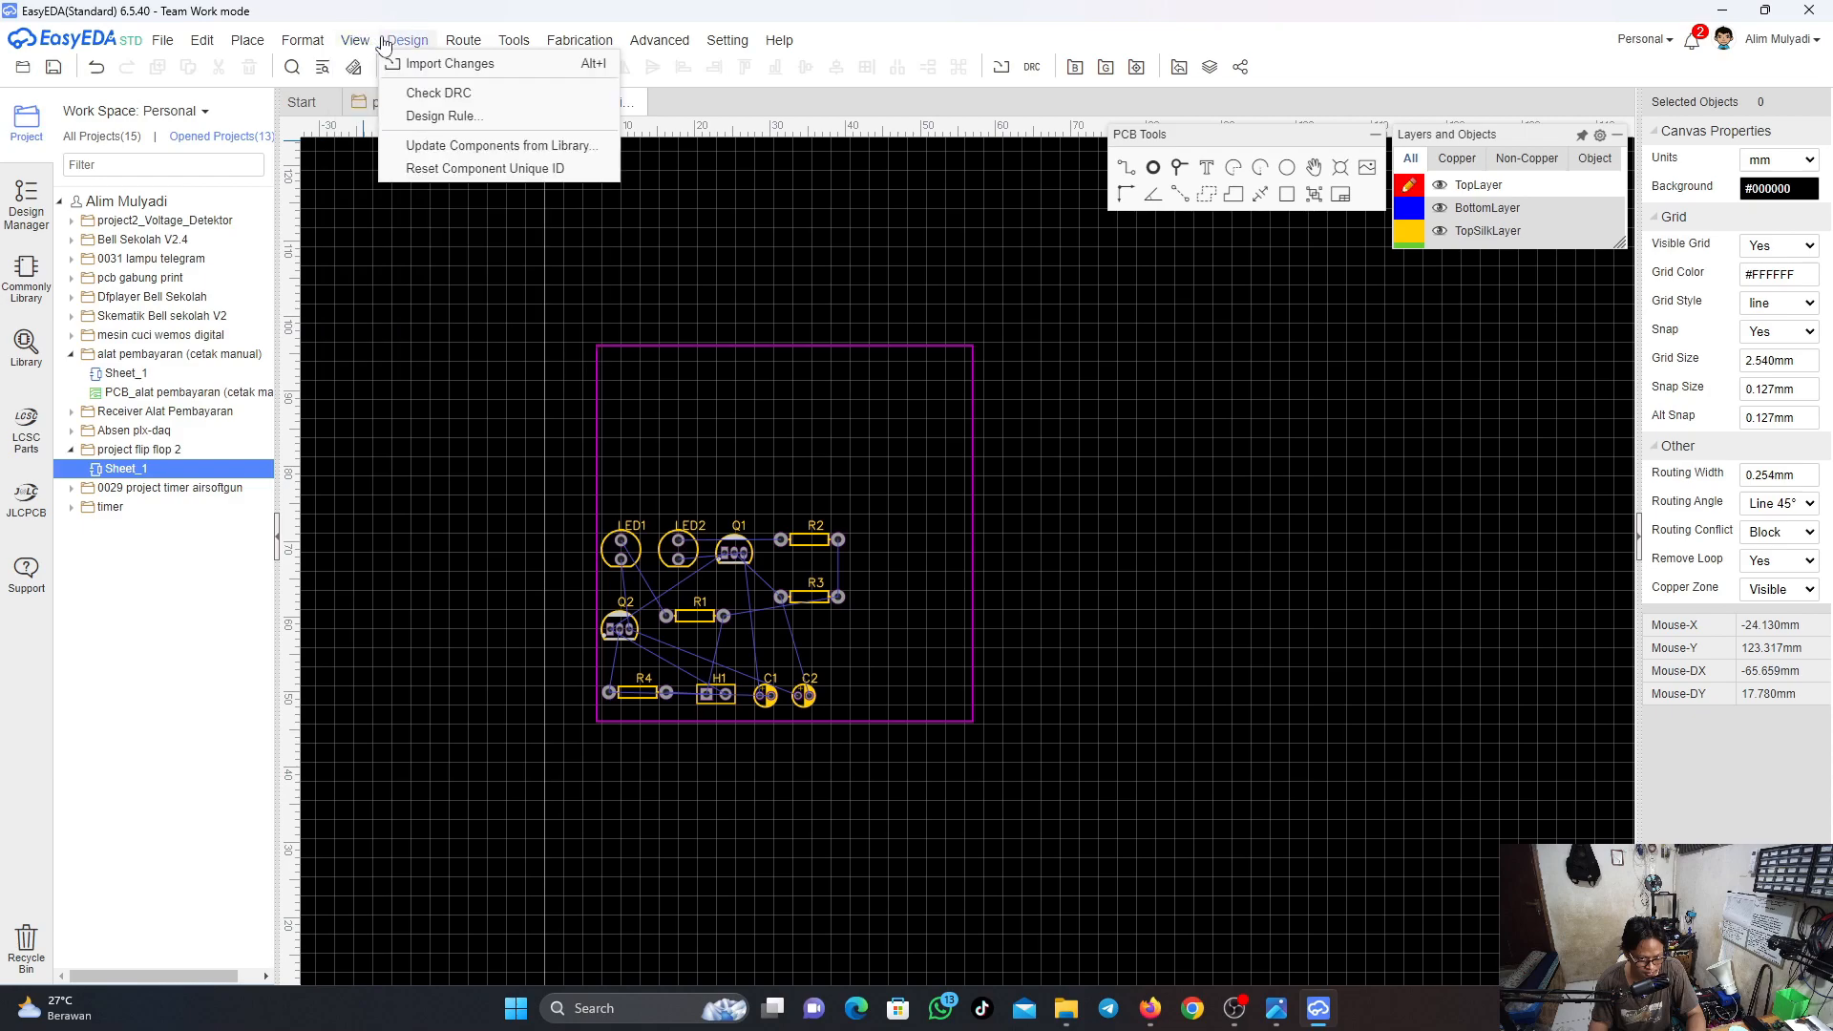
mouse_move(530, 46)
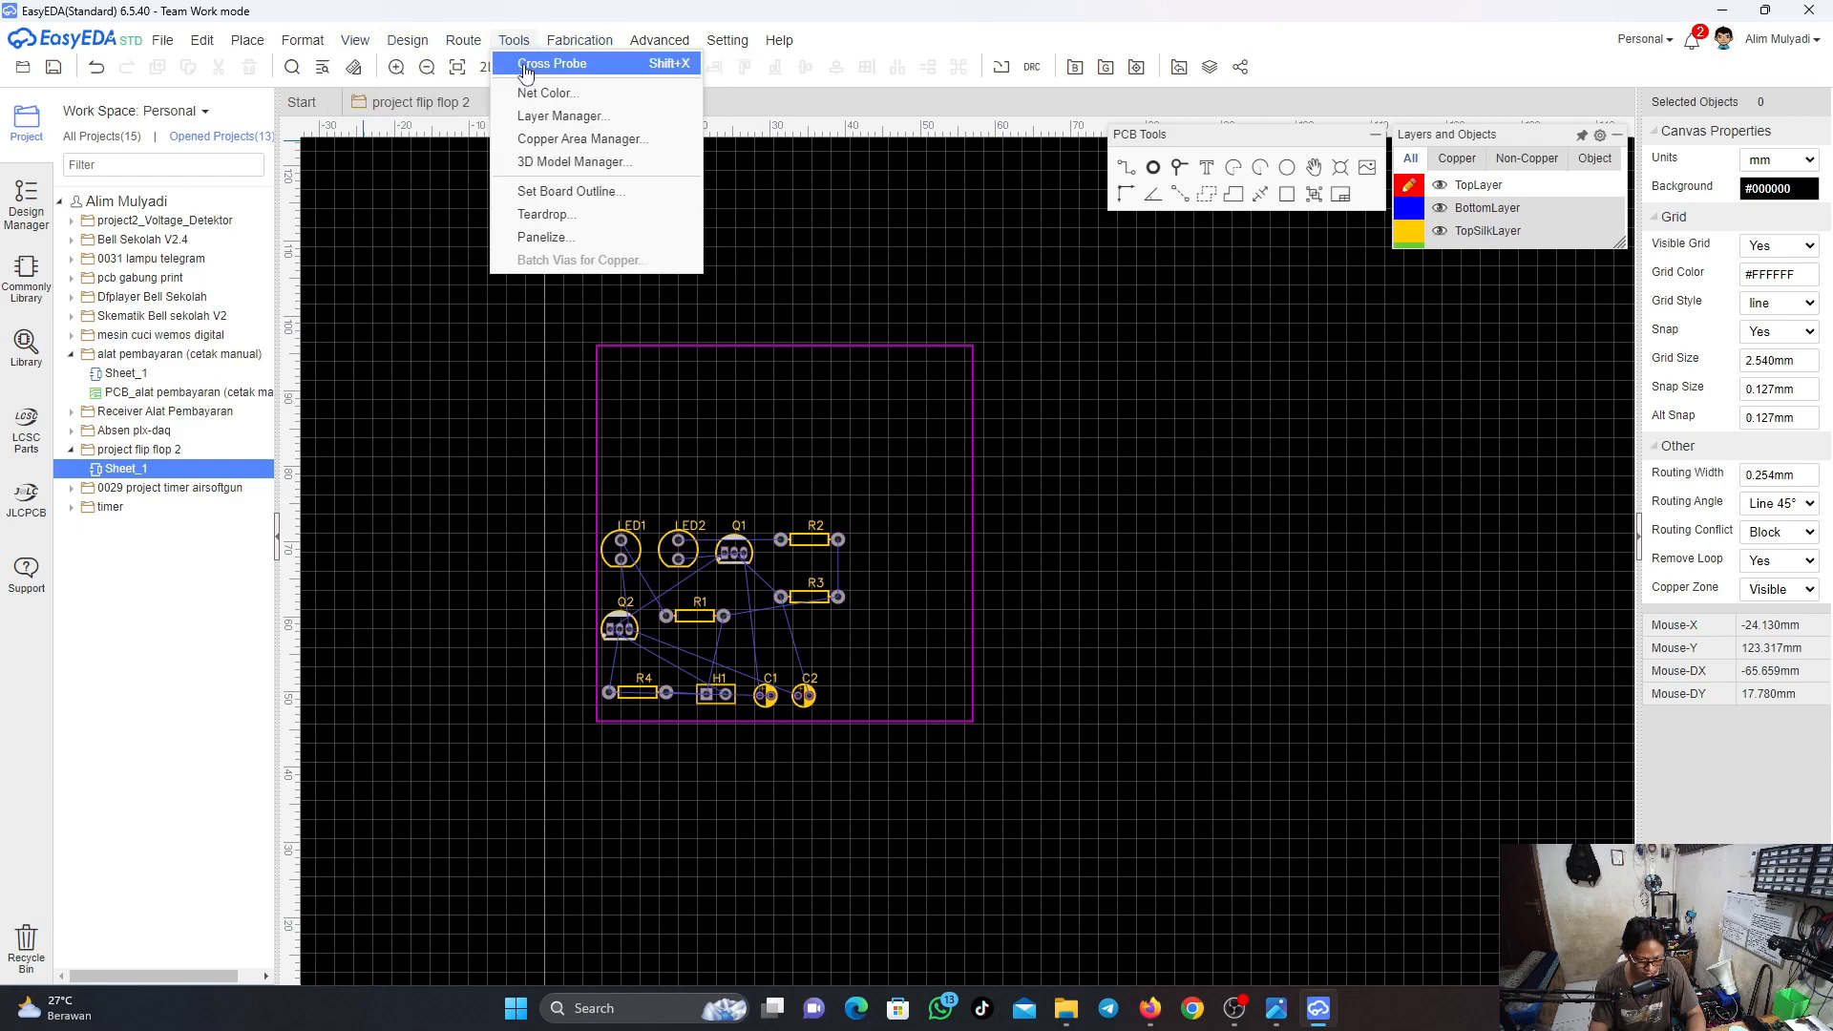
click(585, 194)
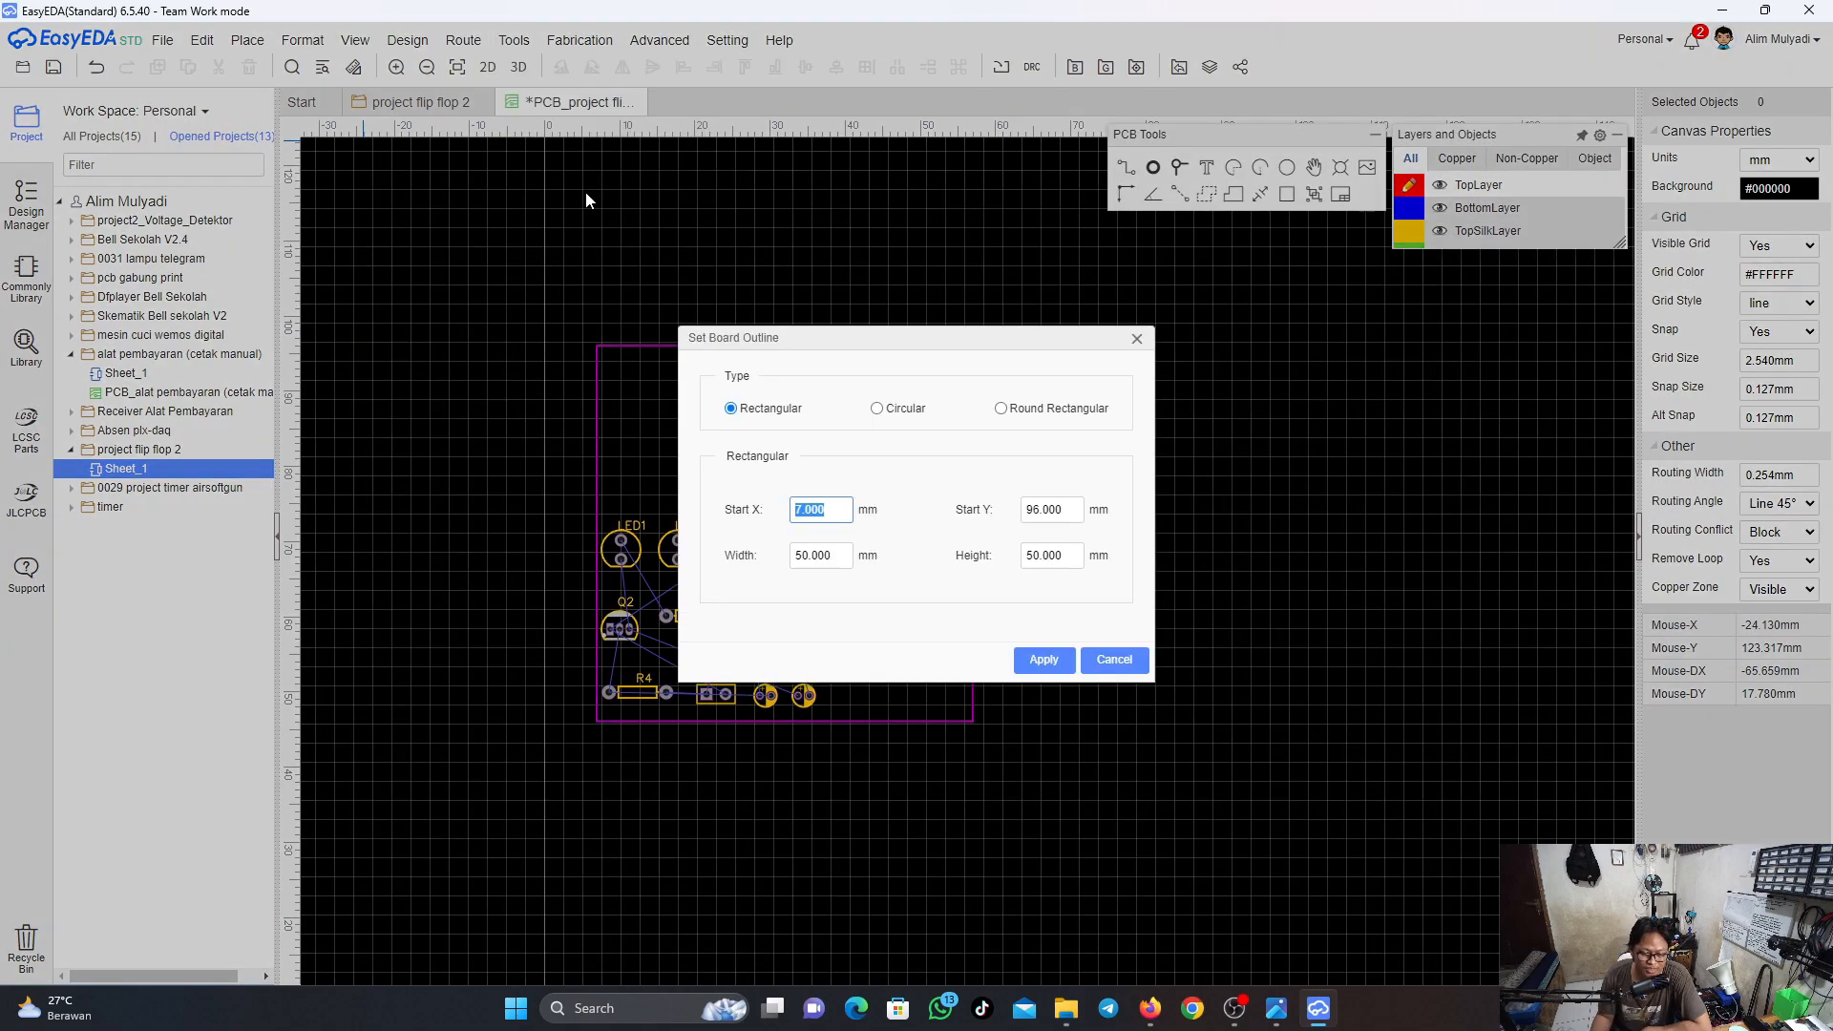
double_click(837, 557)
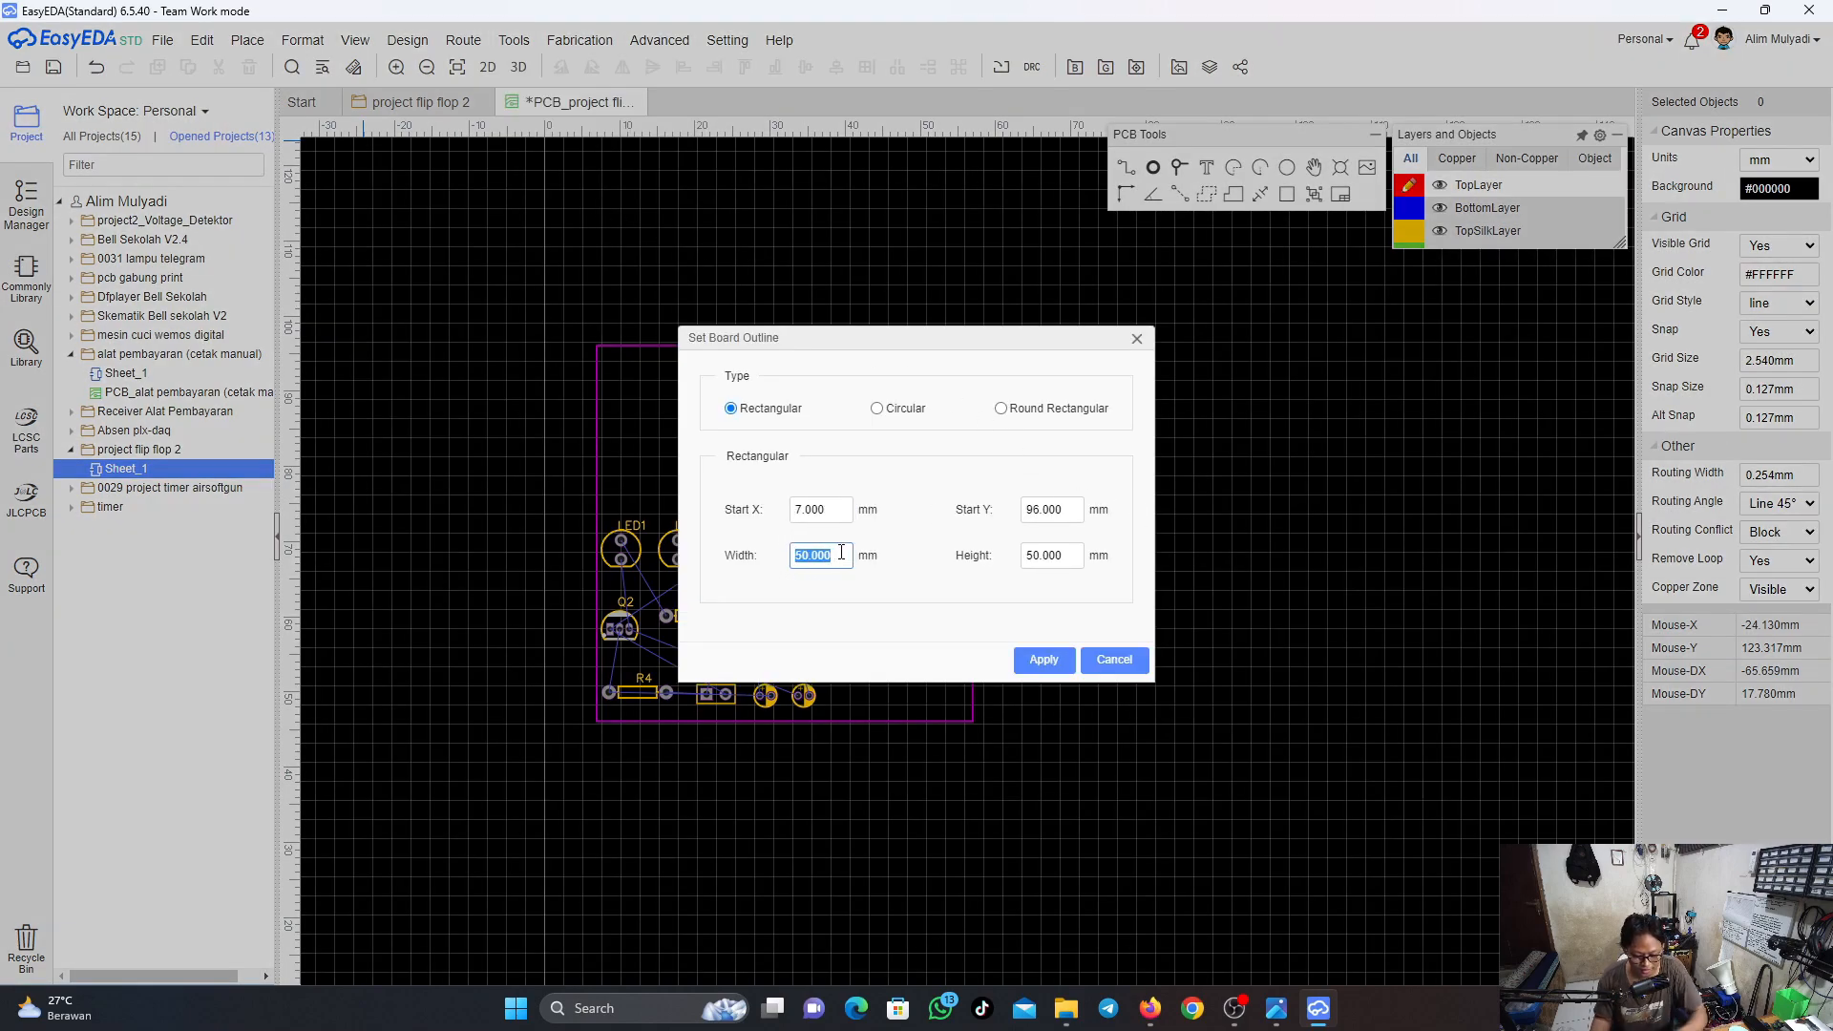
text(40)
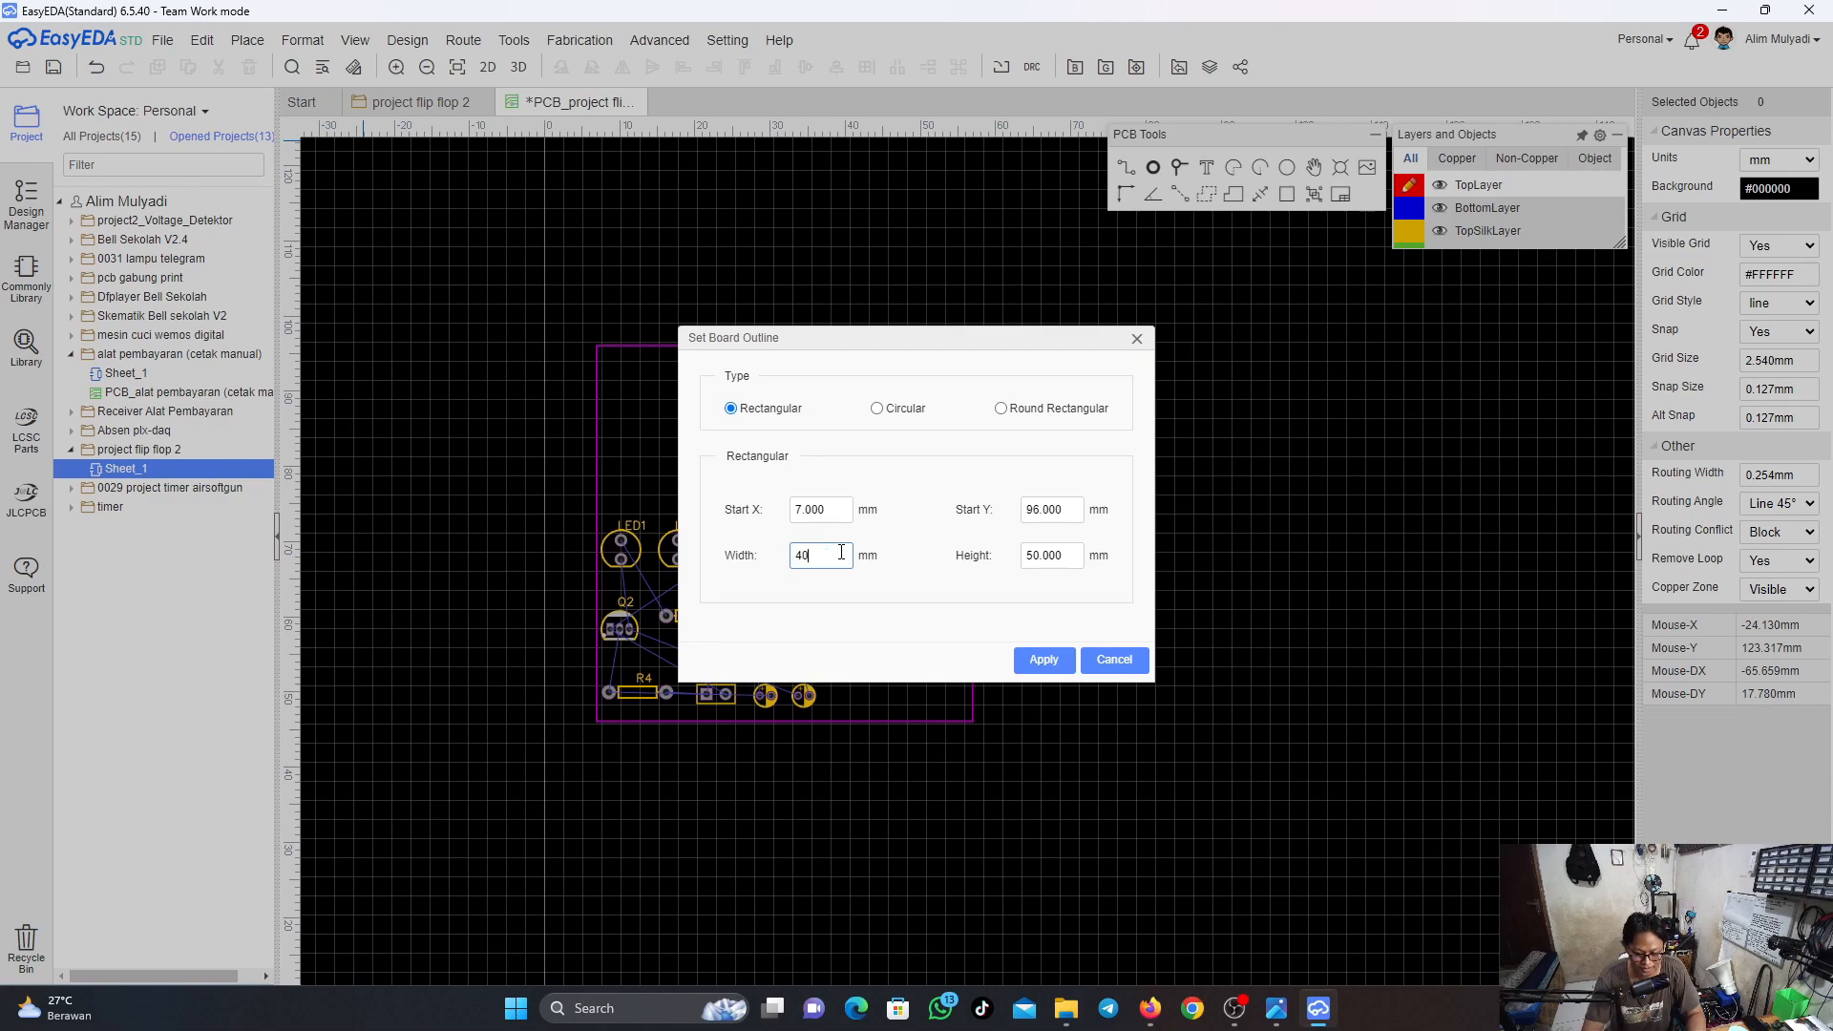
key(Tab)
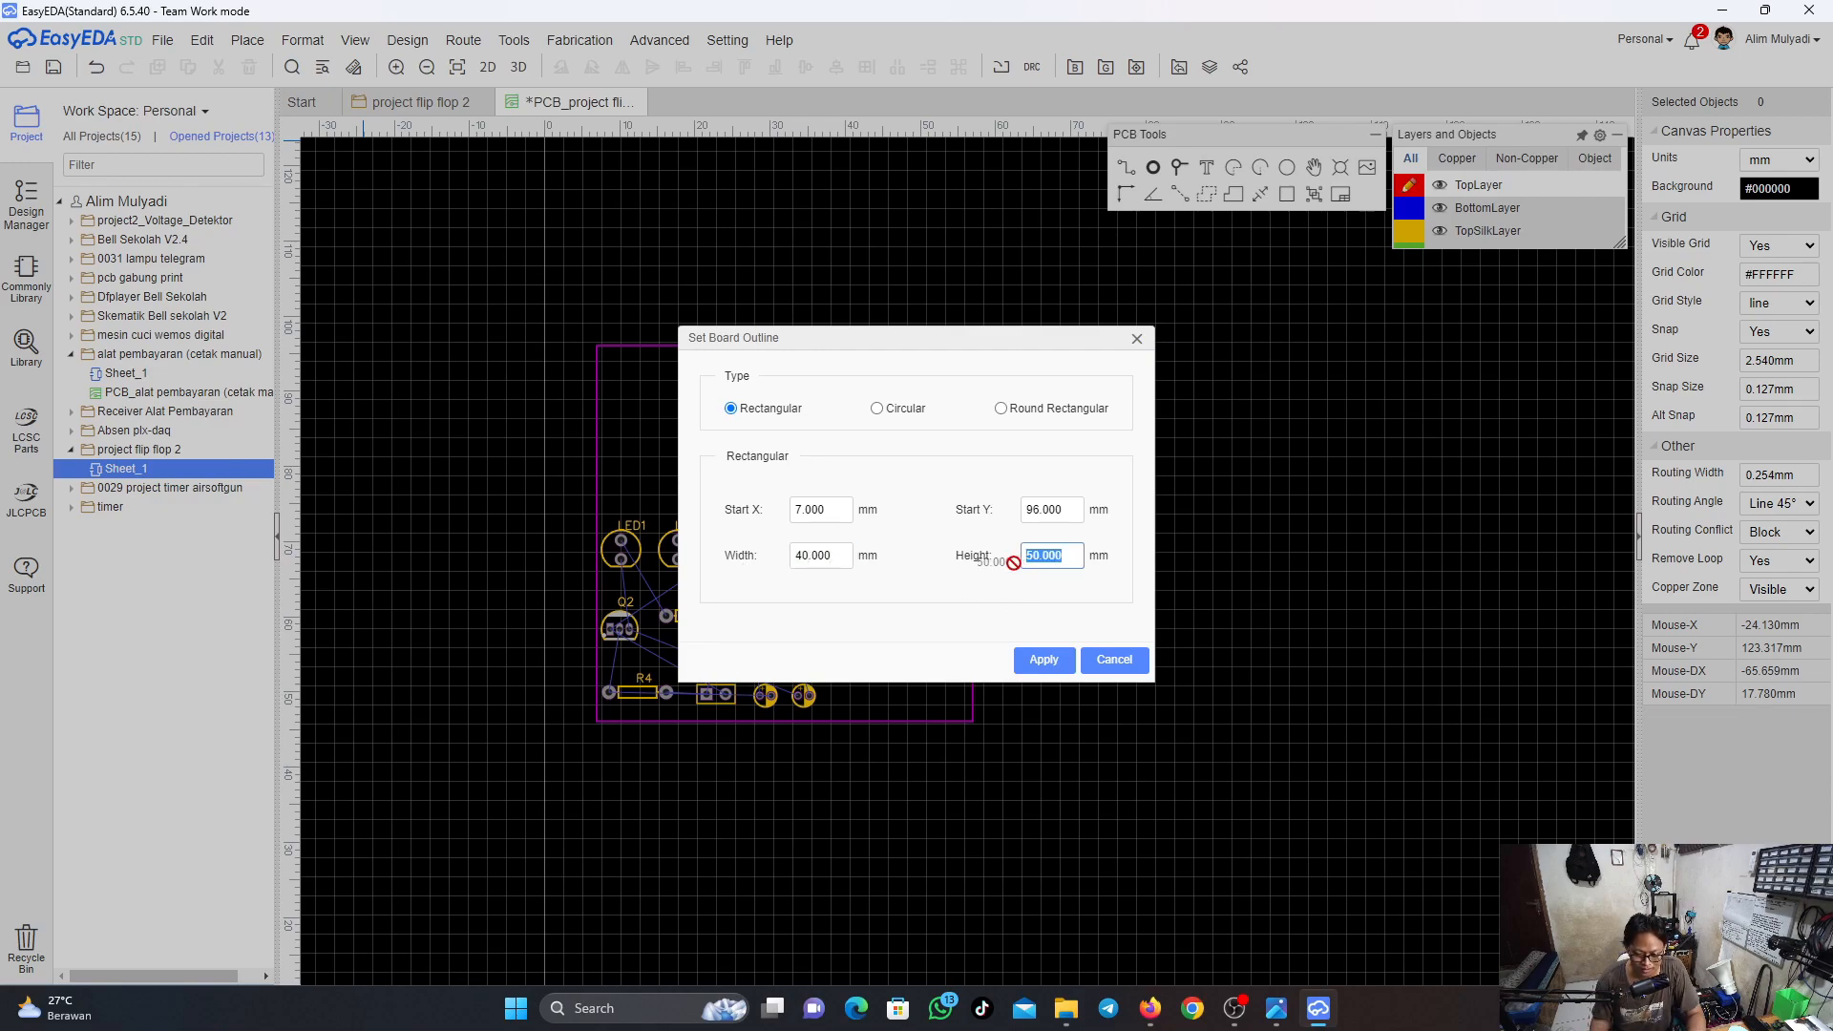
text(40)
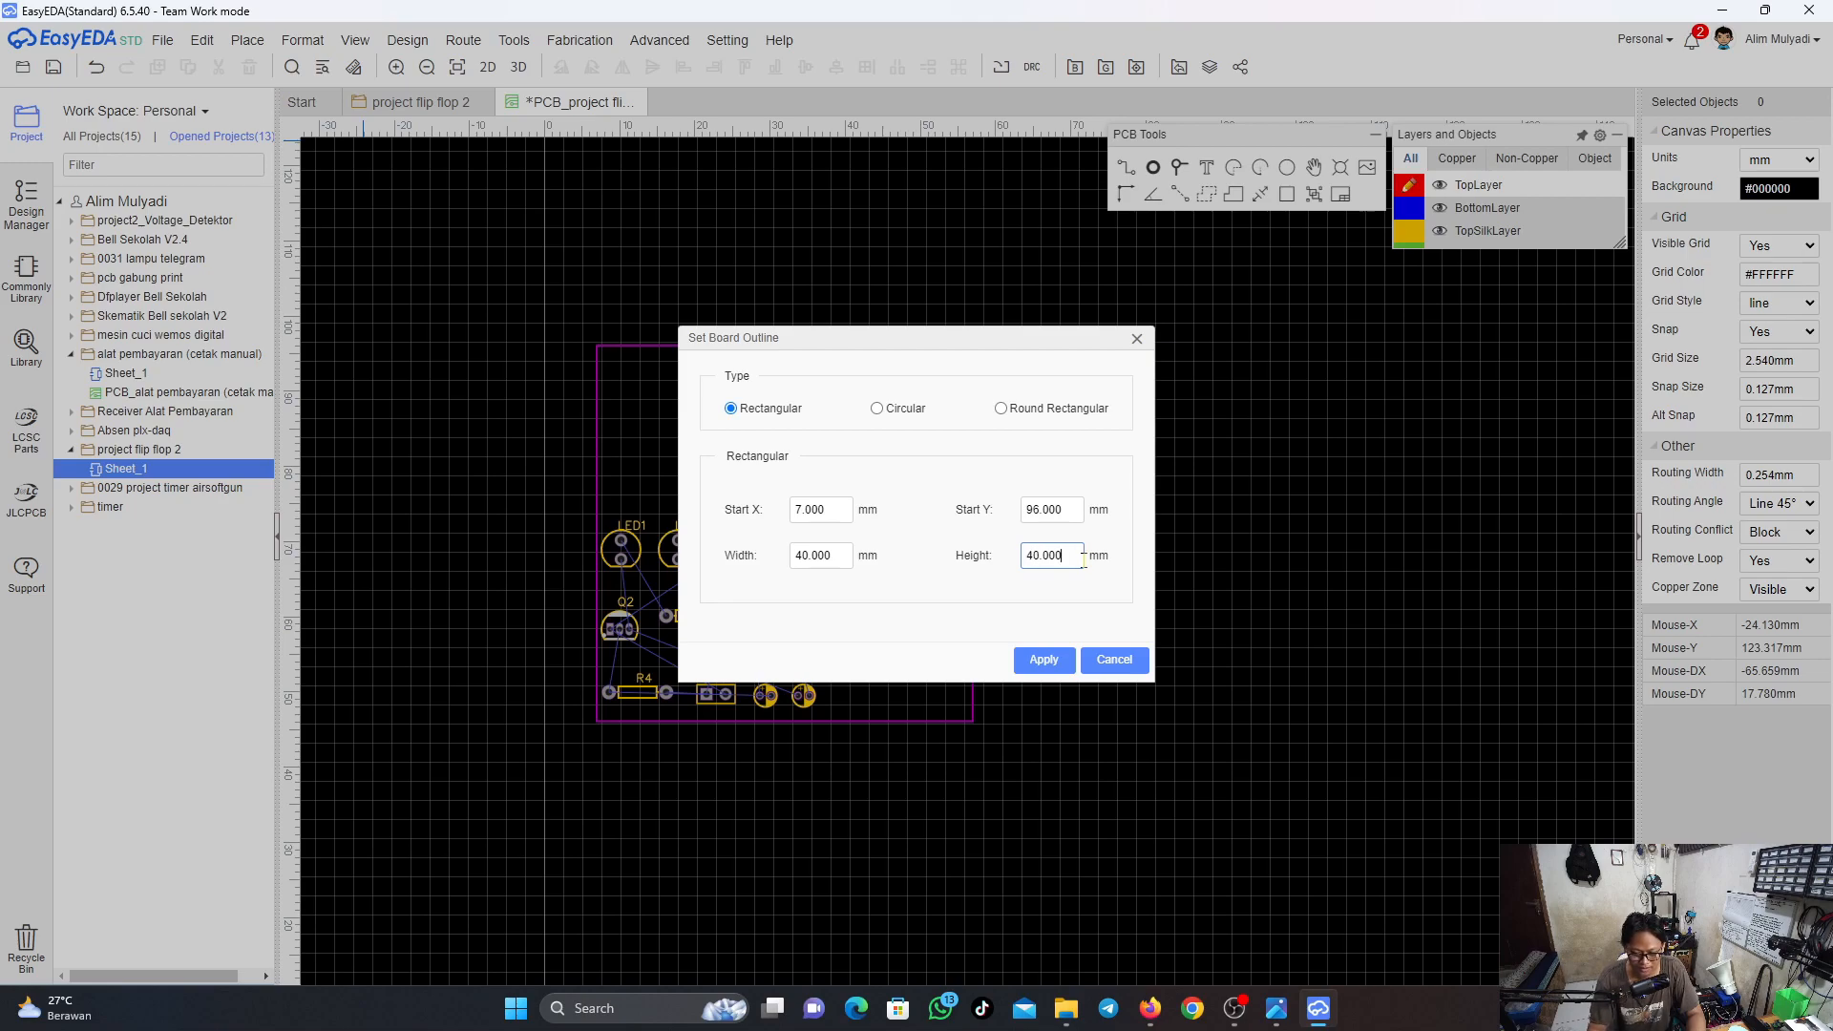
click(1043, 661)
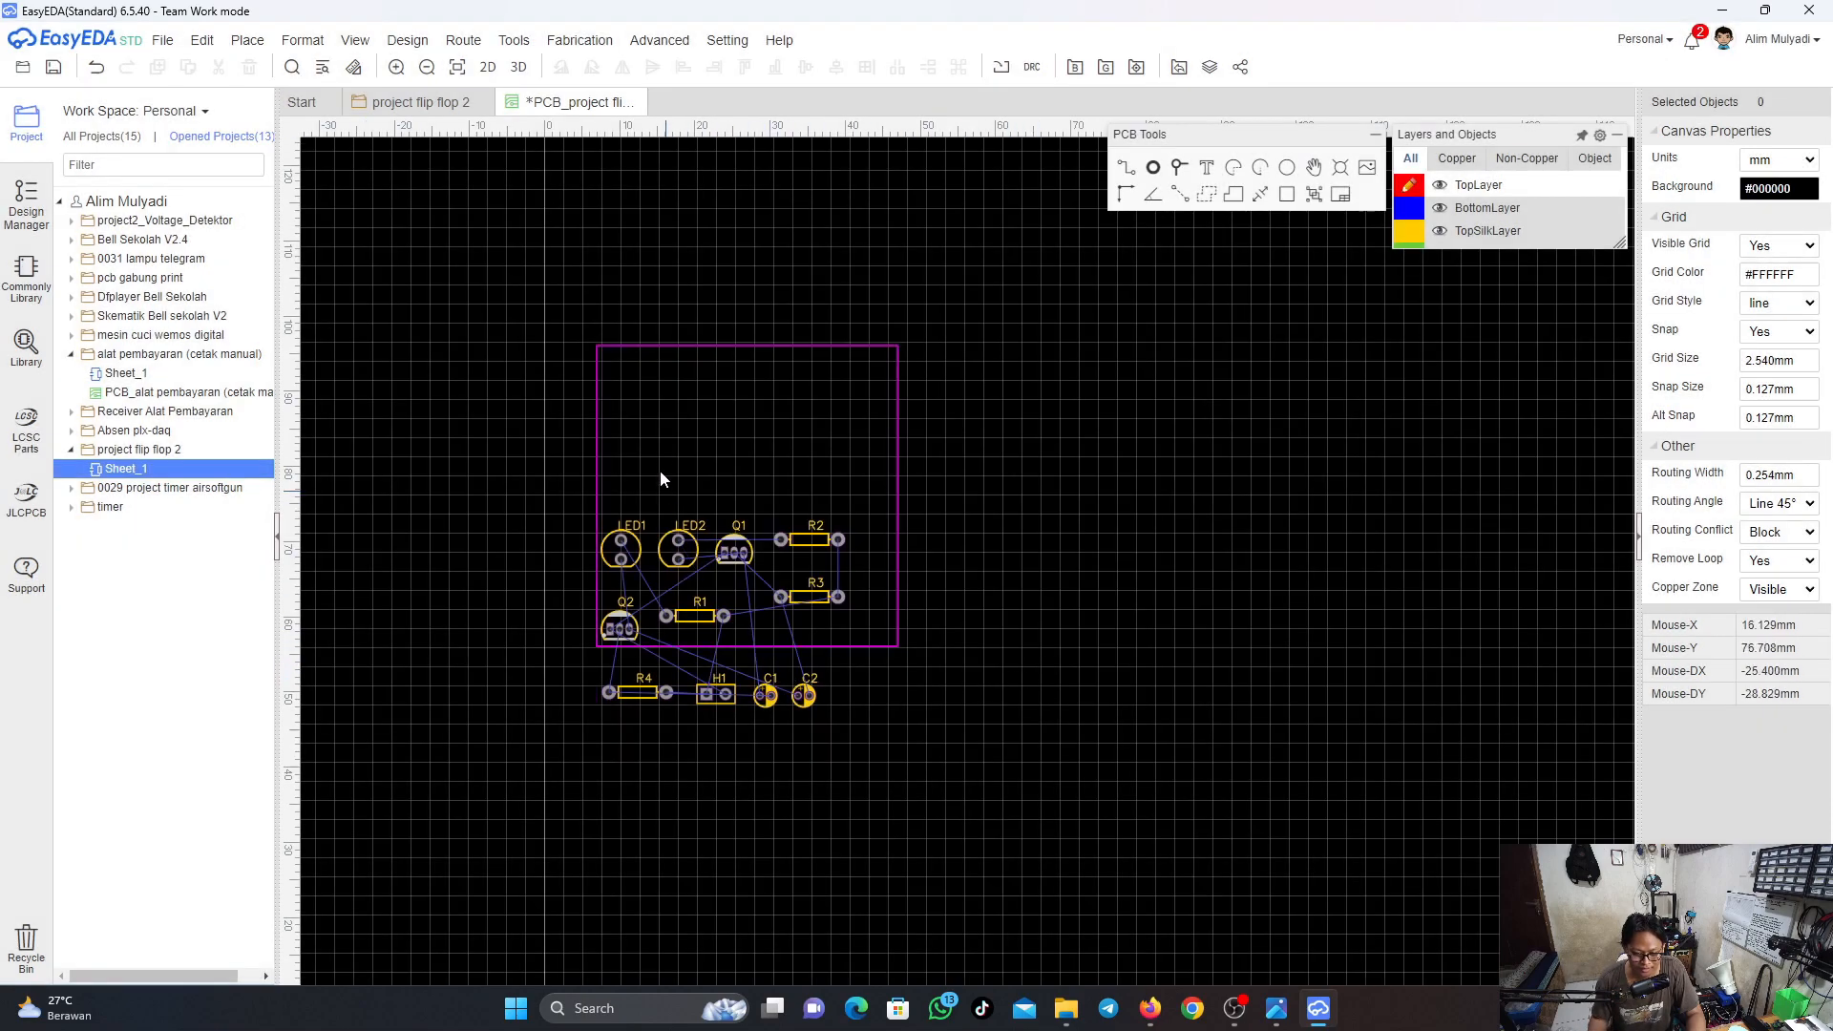
scroll(682, 427, down, 3)
scroll(681, 427, up, 5)
scroll(697, 444, down, 1)
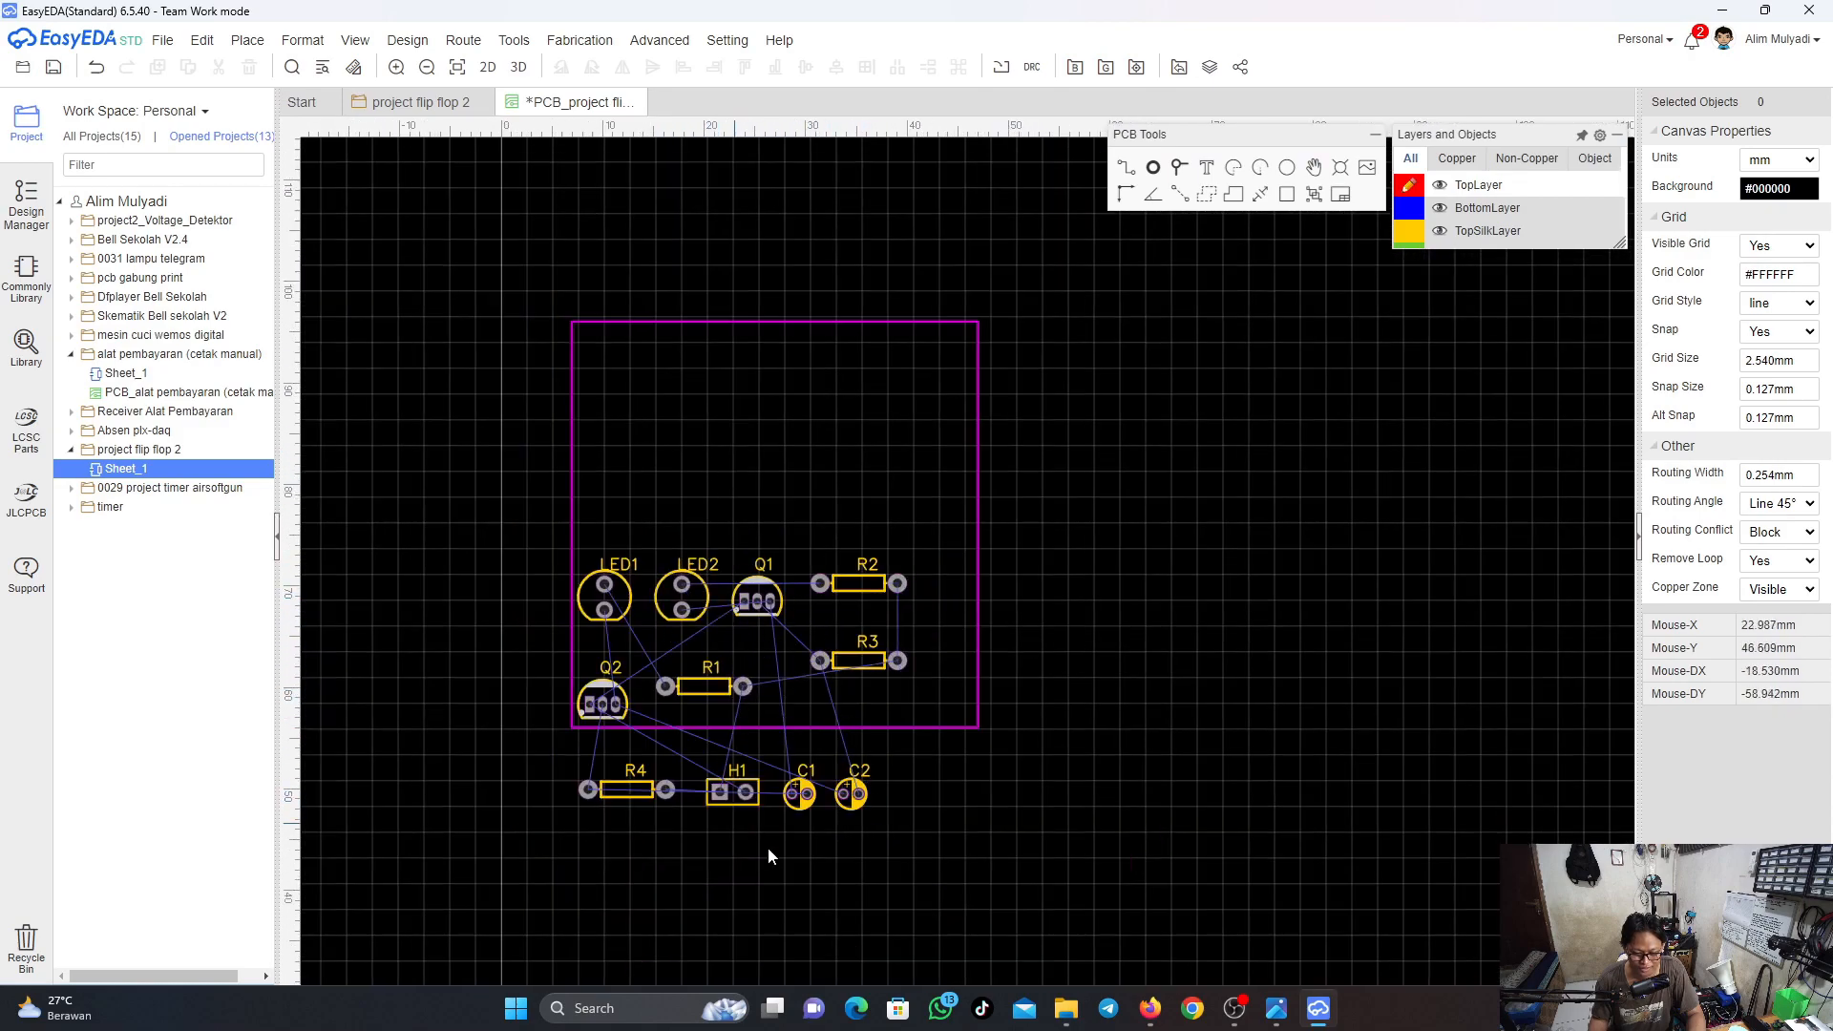
scroll(808, 661, down, 1)
scroll(807, 658, up, 1)
scroll(804, 653, down, 1)
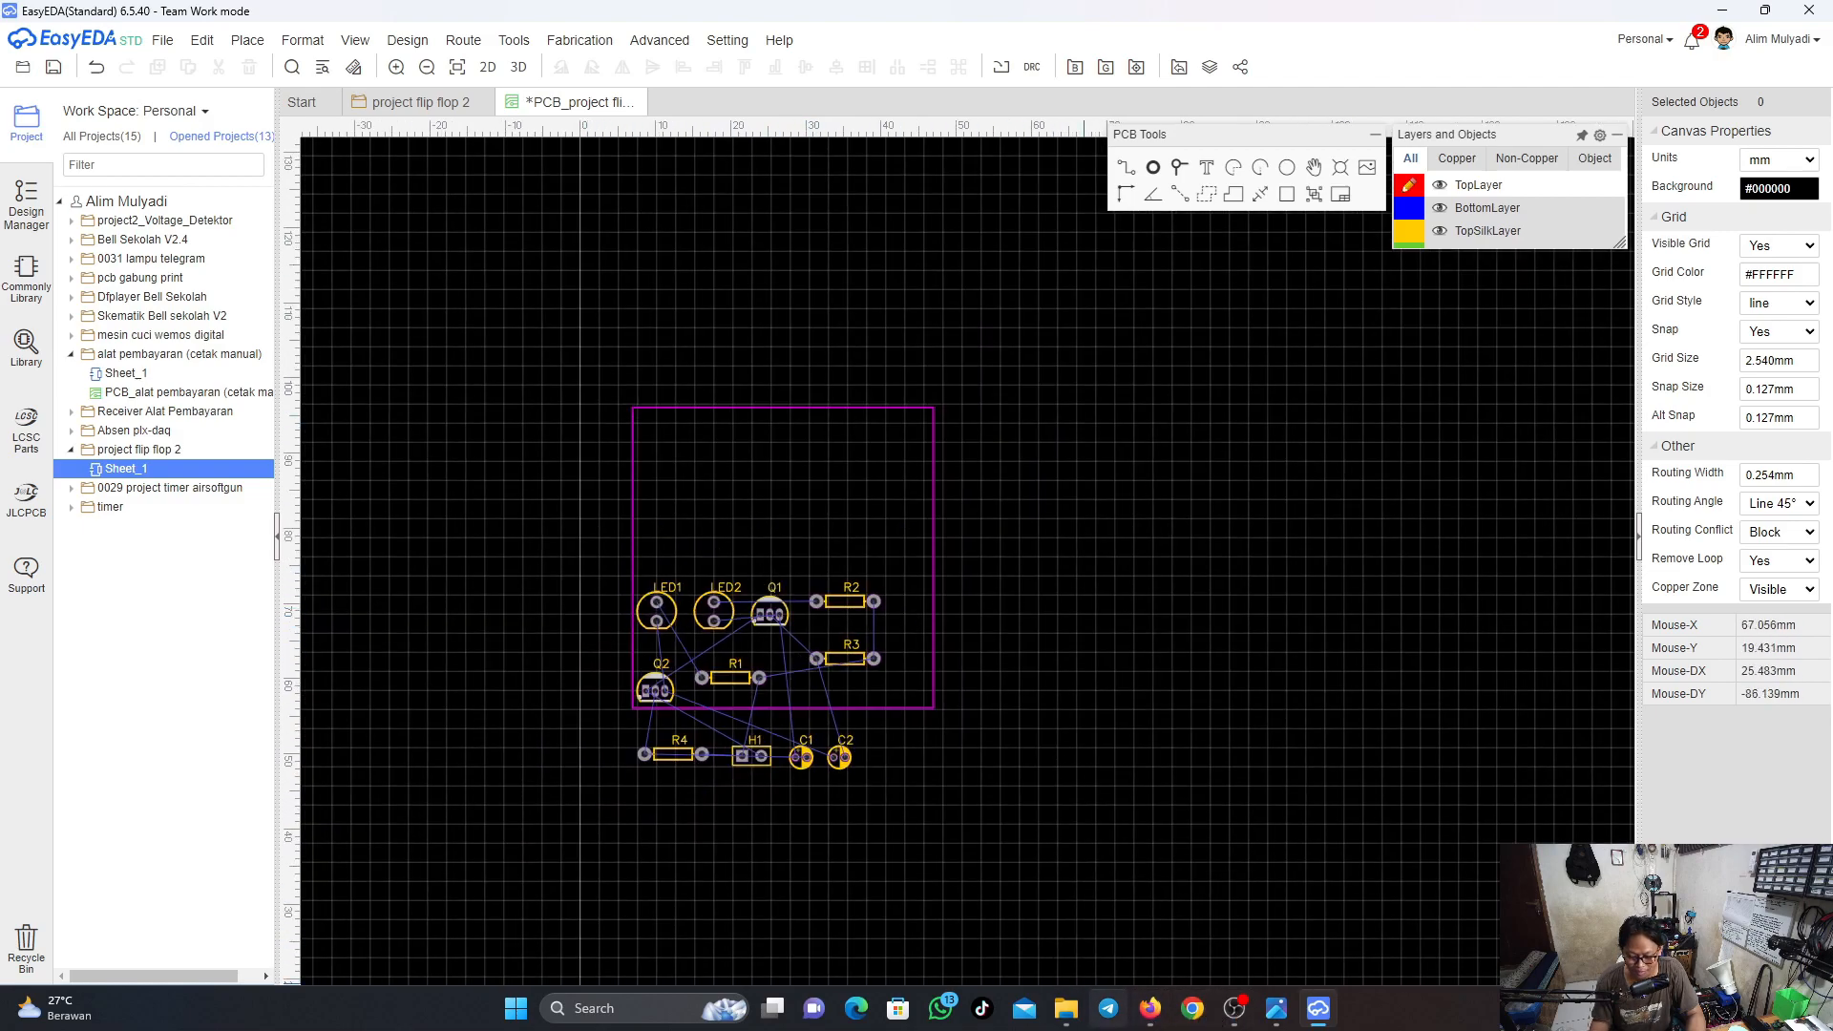
Check the 2N3904 vs BC547 pin comparison in the browser, and examine how Q1 and Q2 are wired in the schematic
click(1160, 1019)
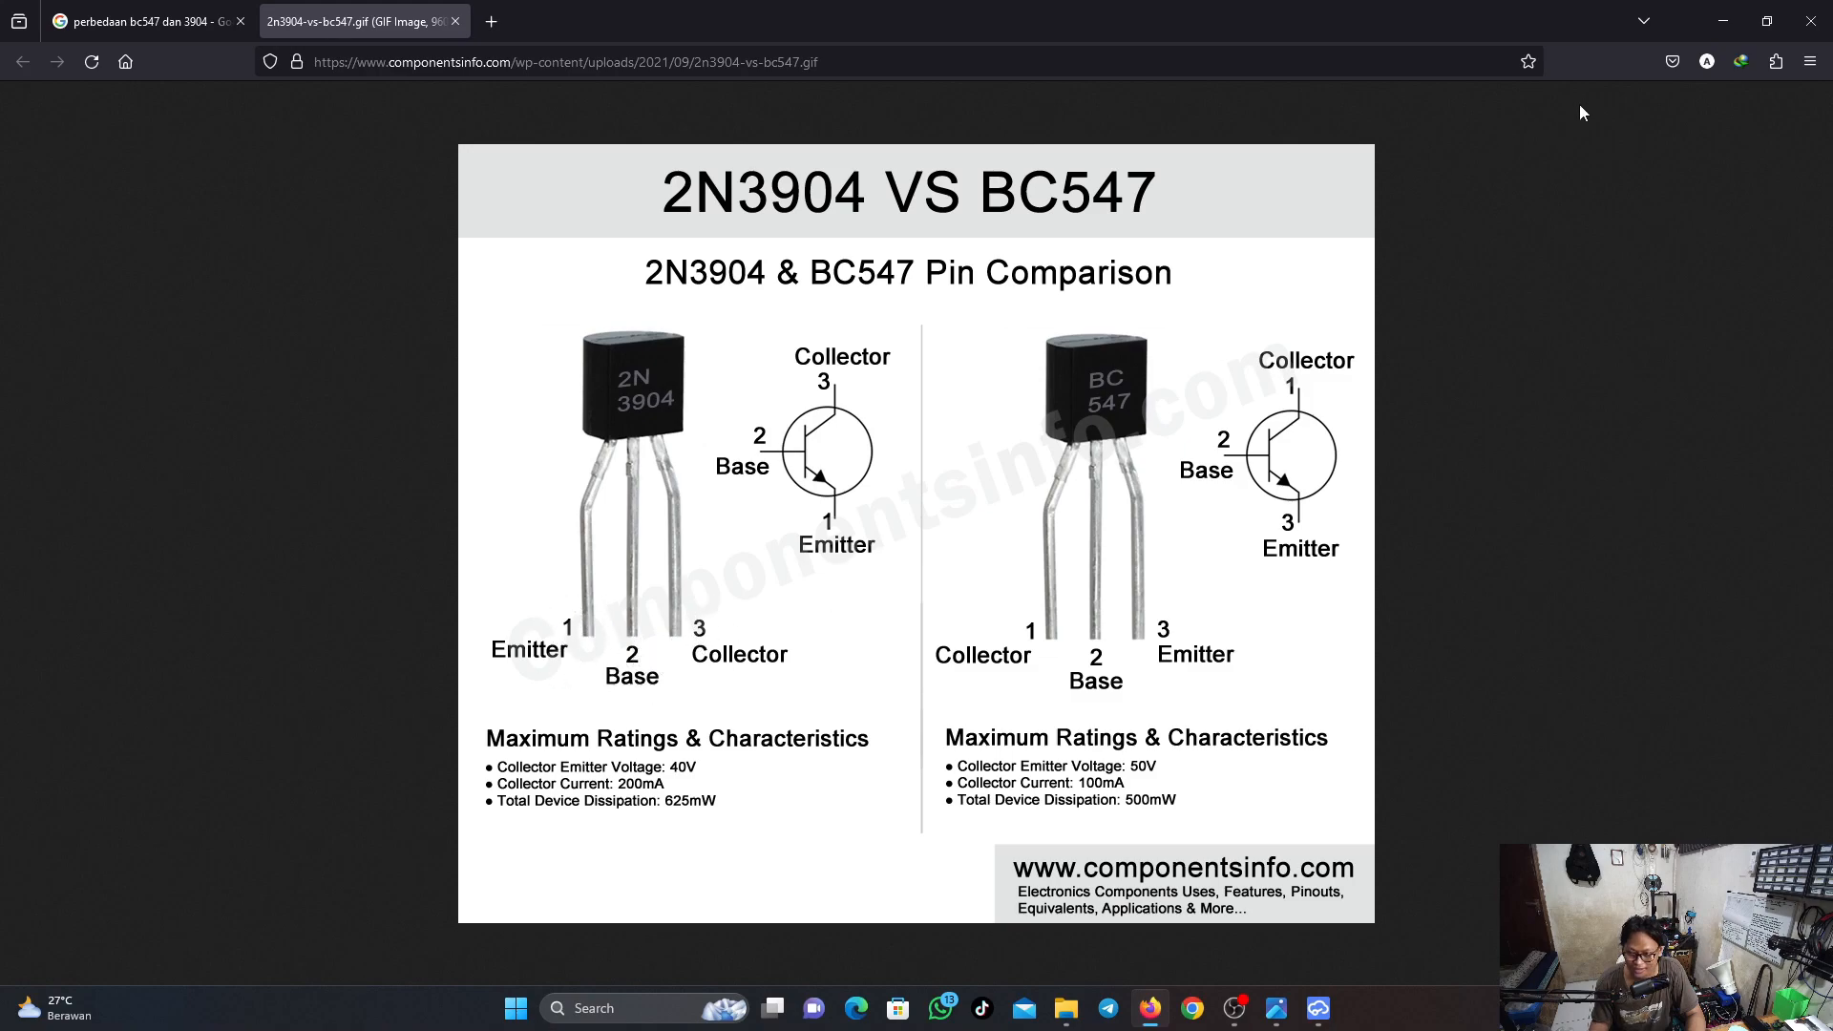
click(1723, 21)
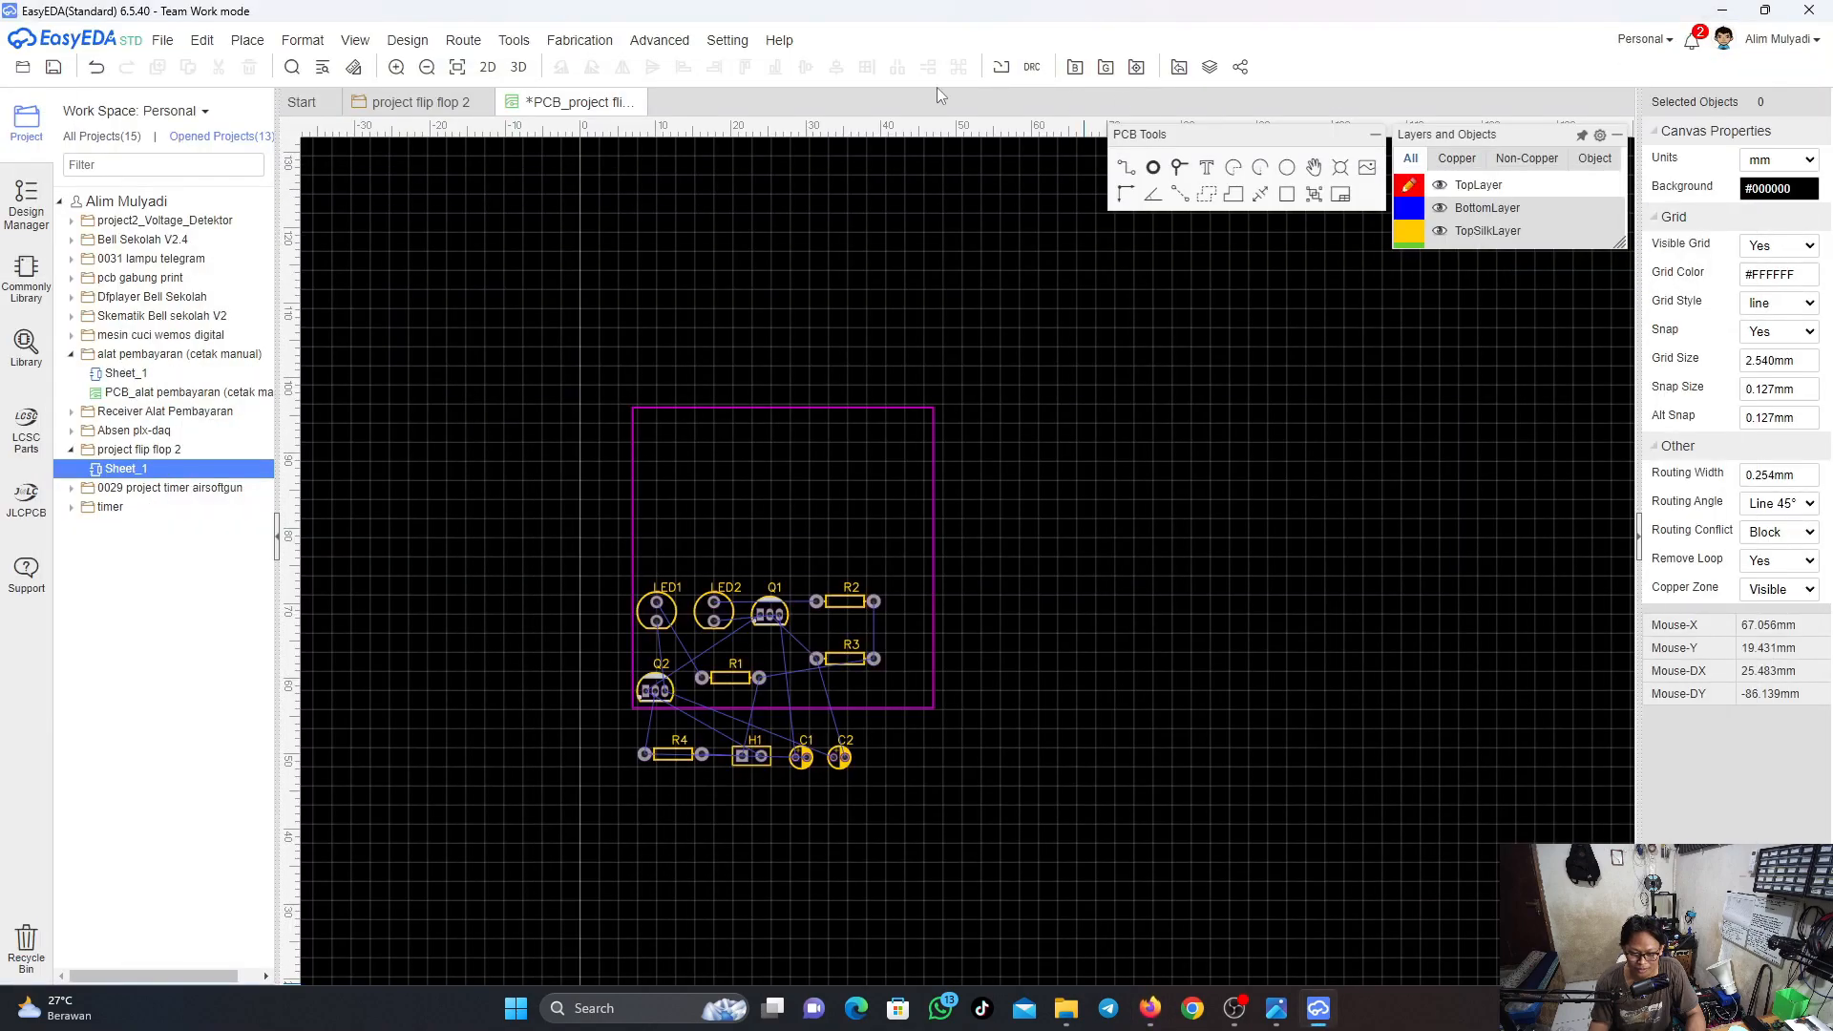
click(405, 99)
scroll(730, 744, up, 4)
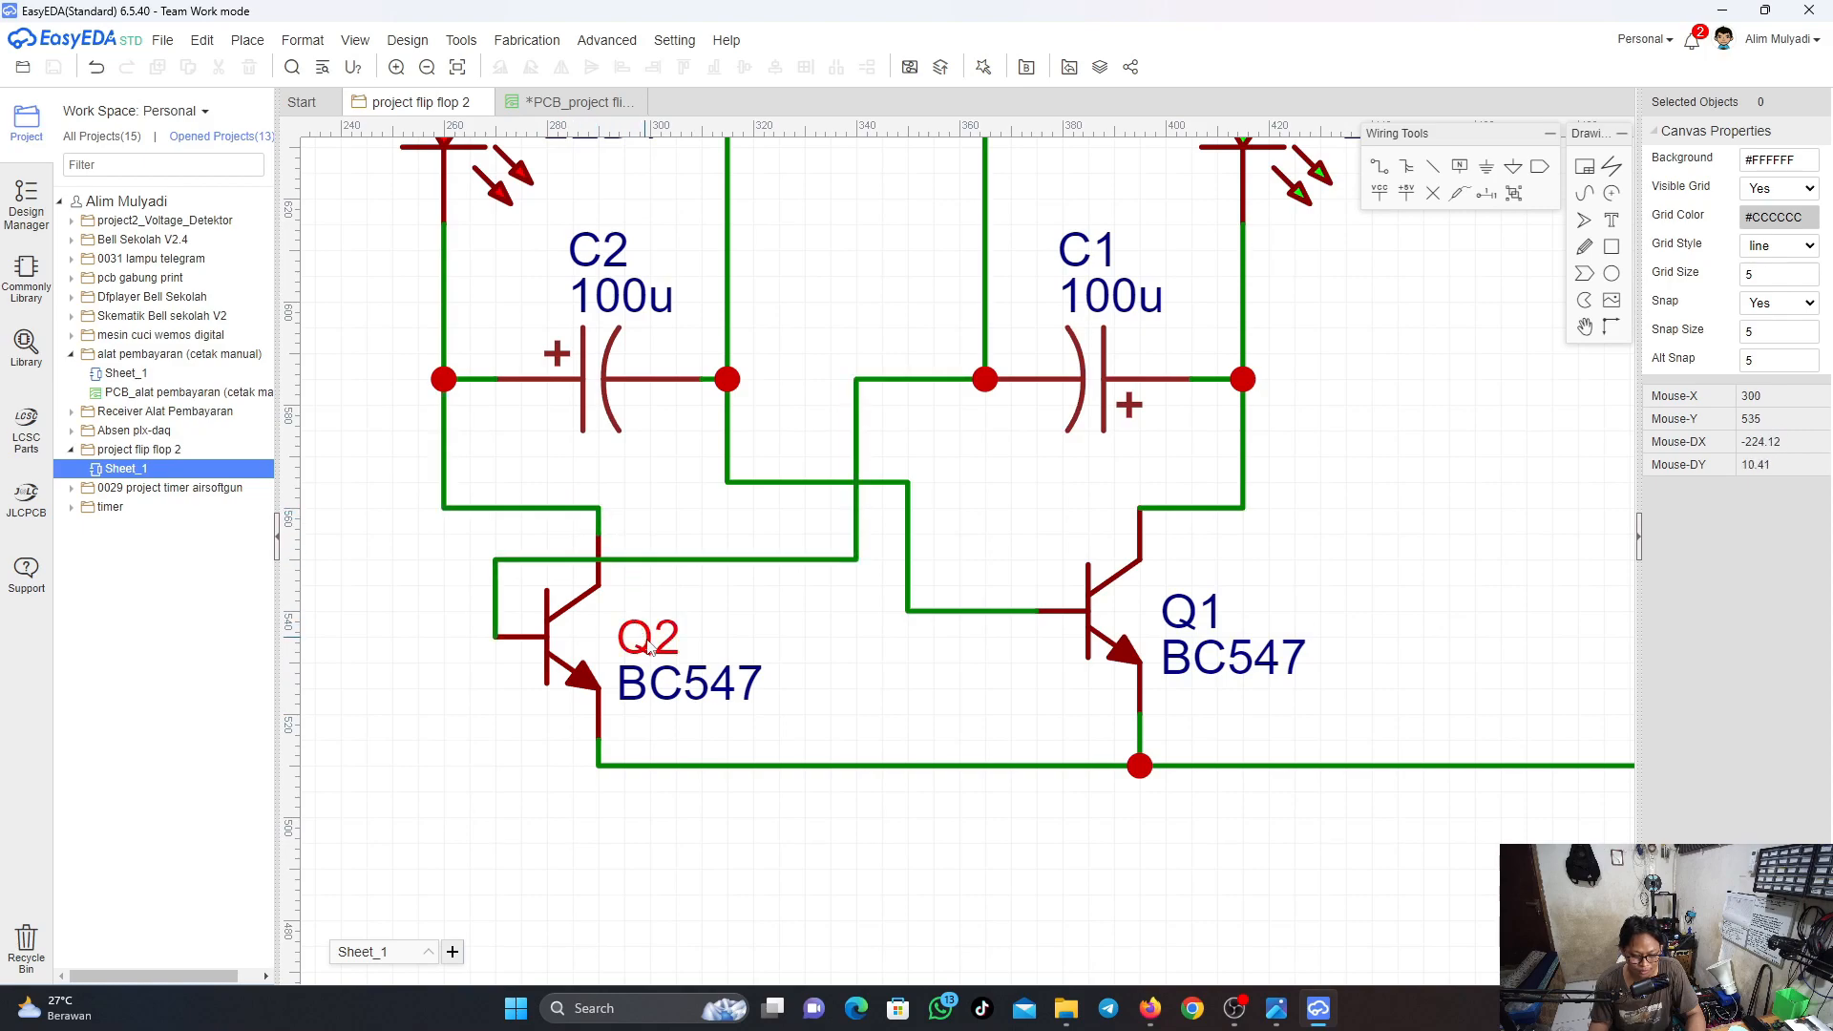
right_drag(625, 506, 828, 727)
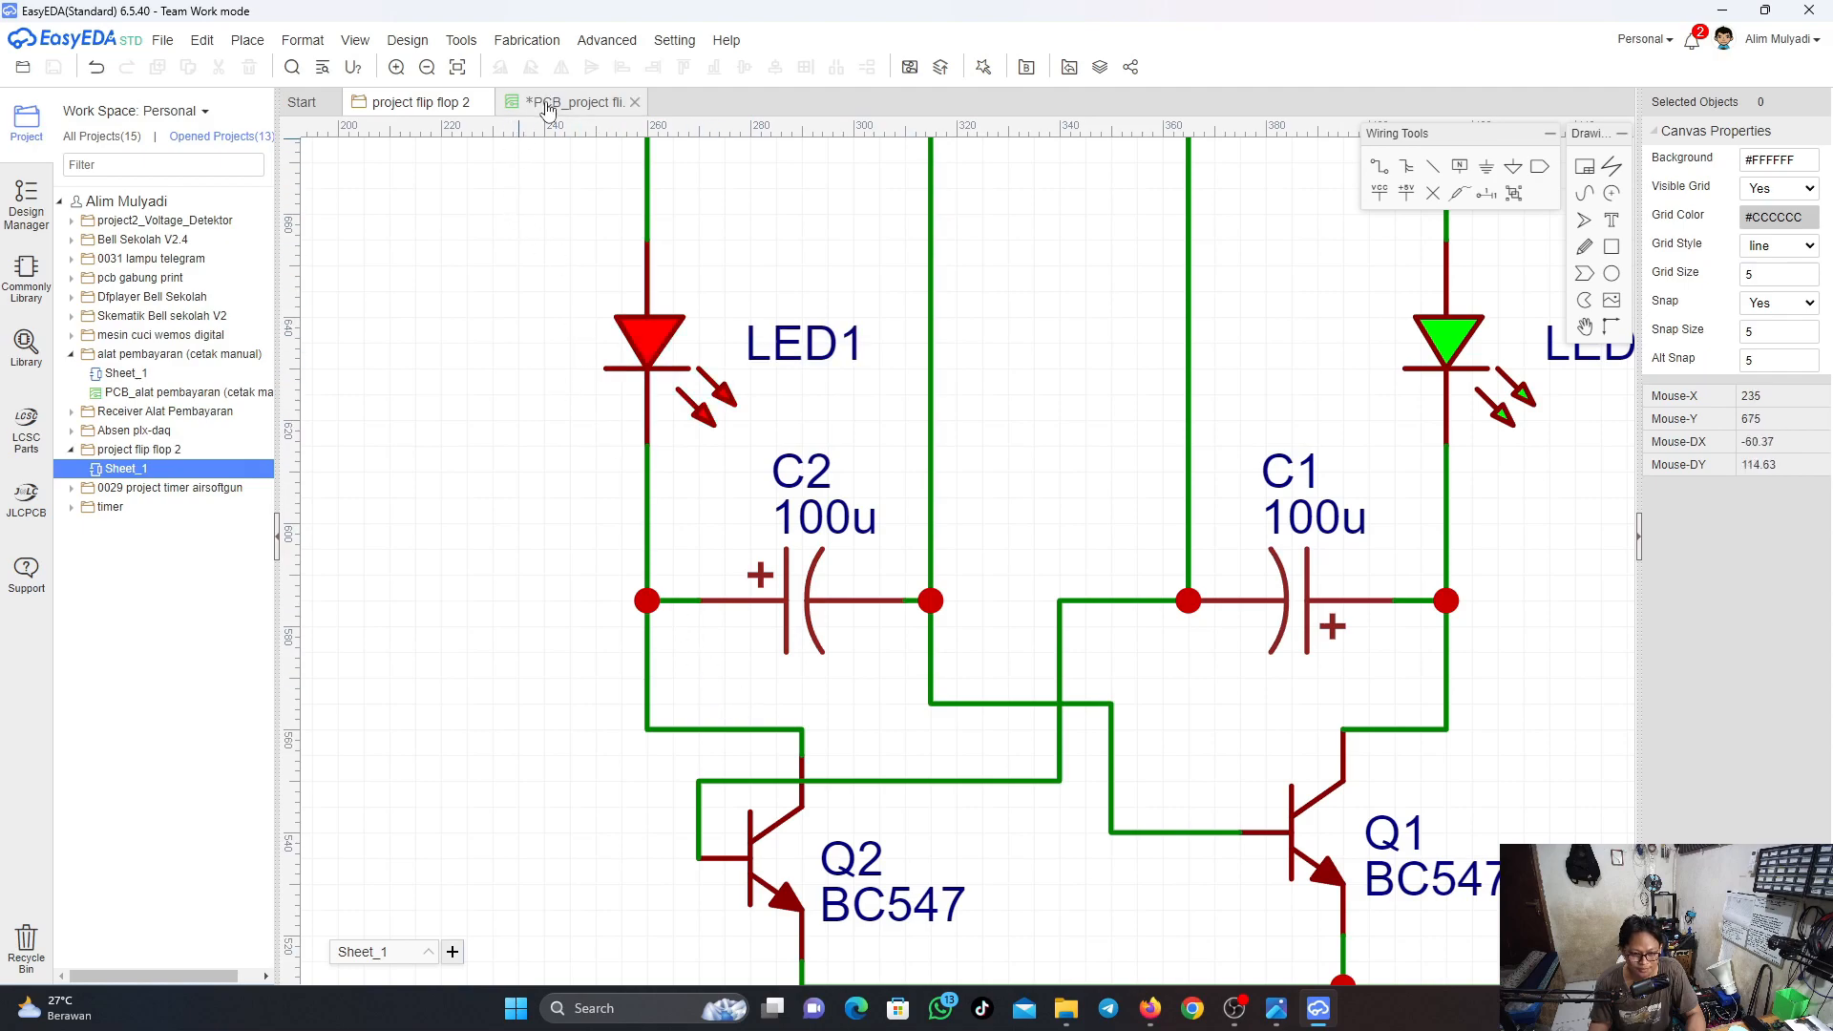
click(1149, 1010)
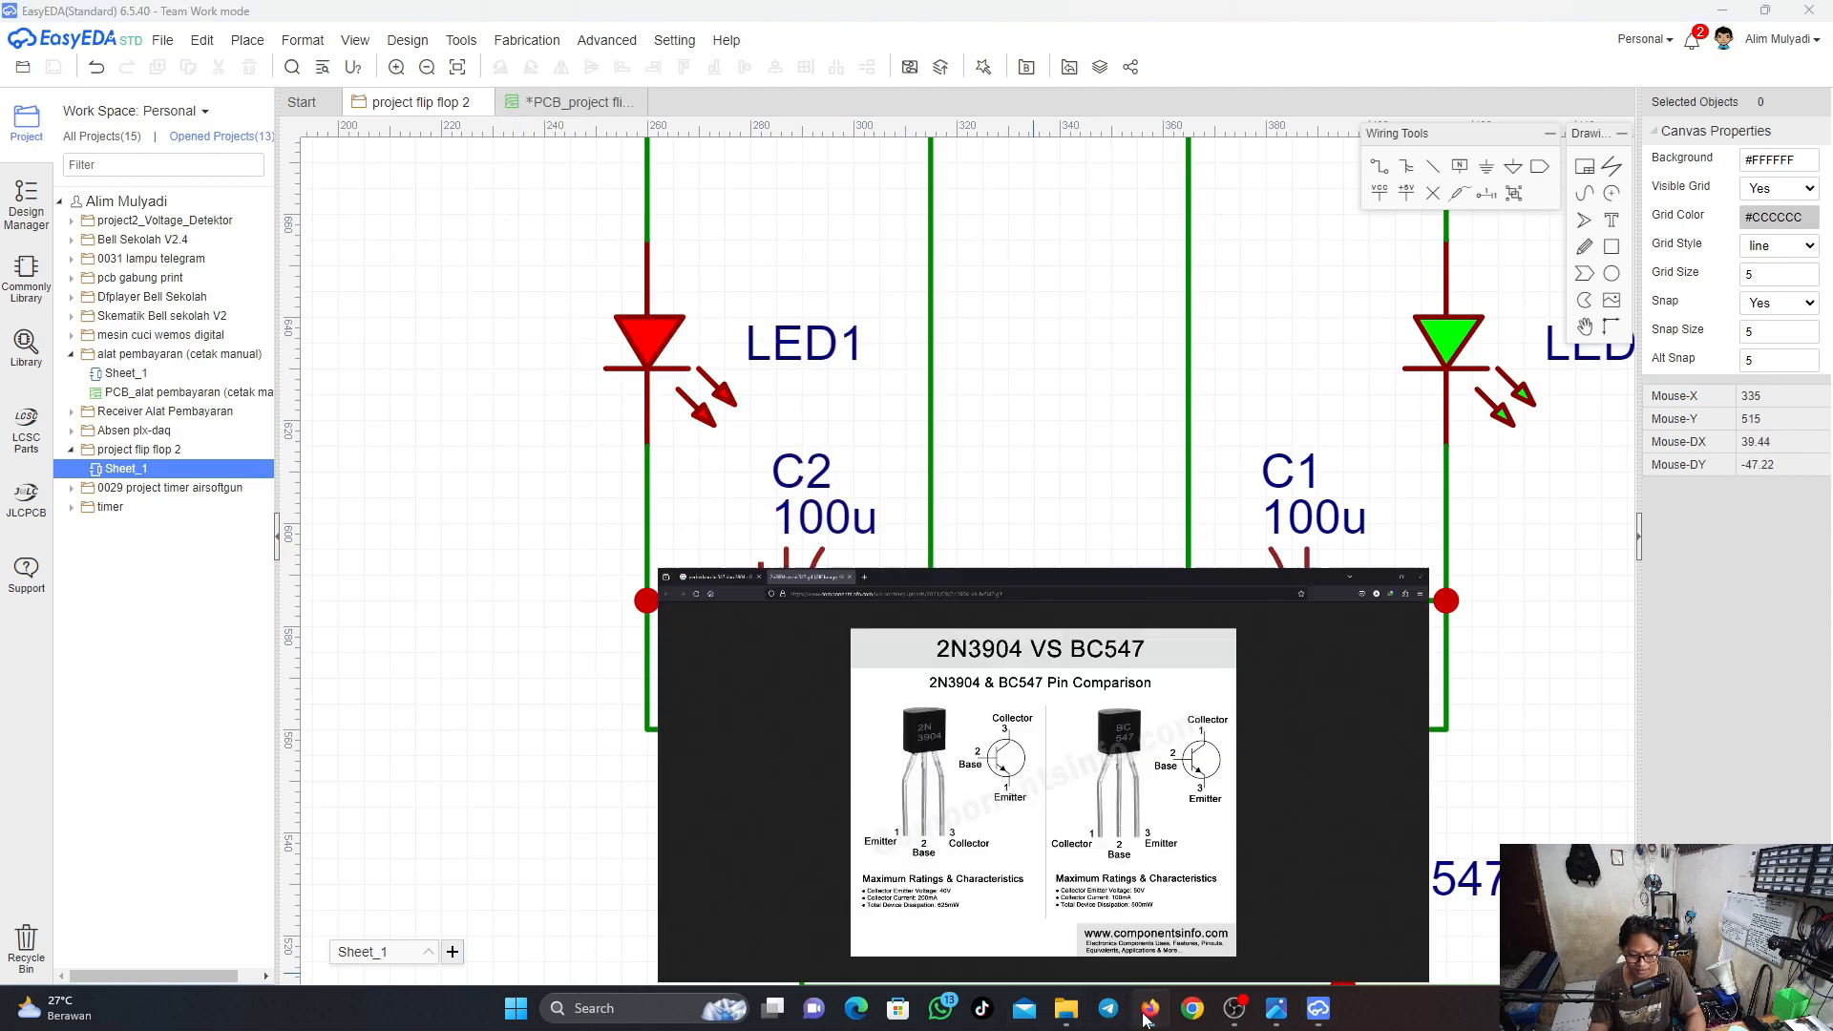
click(1143, 1014)
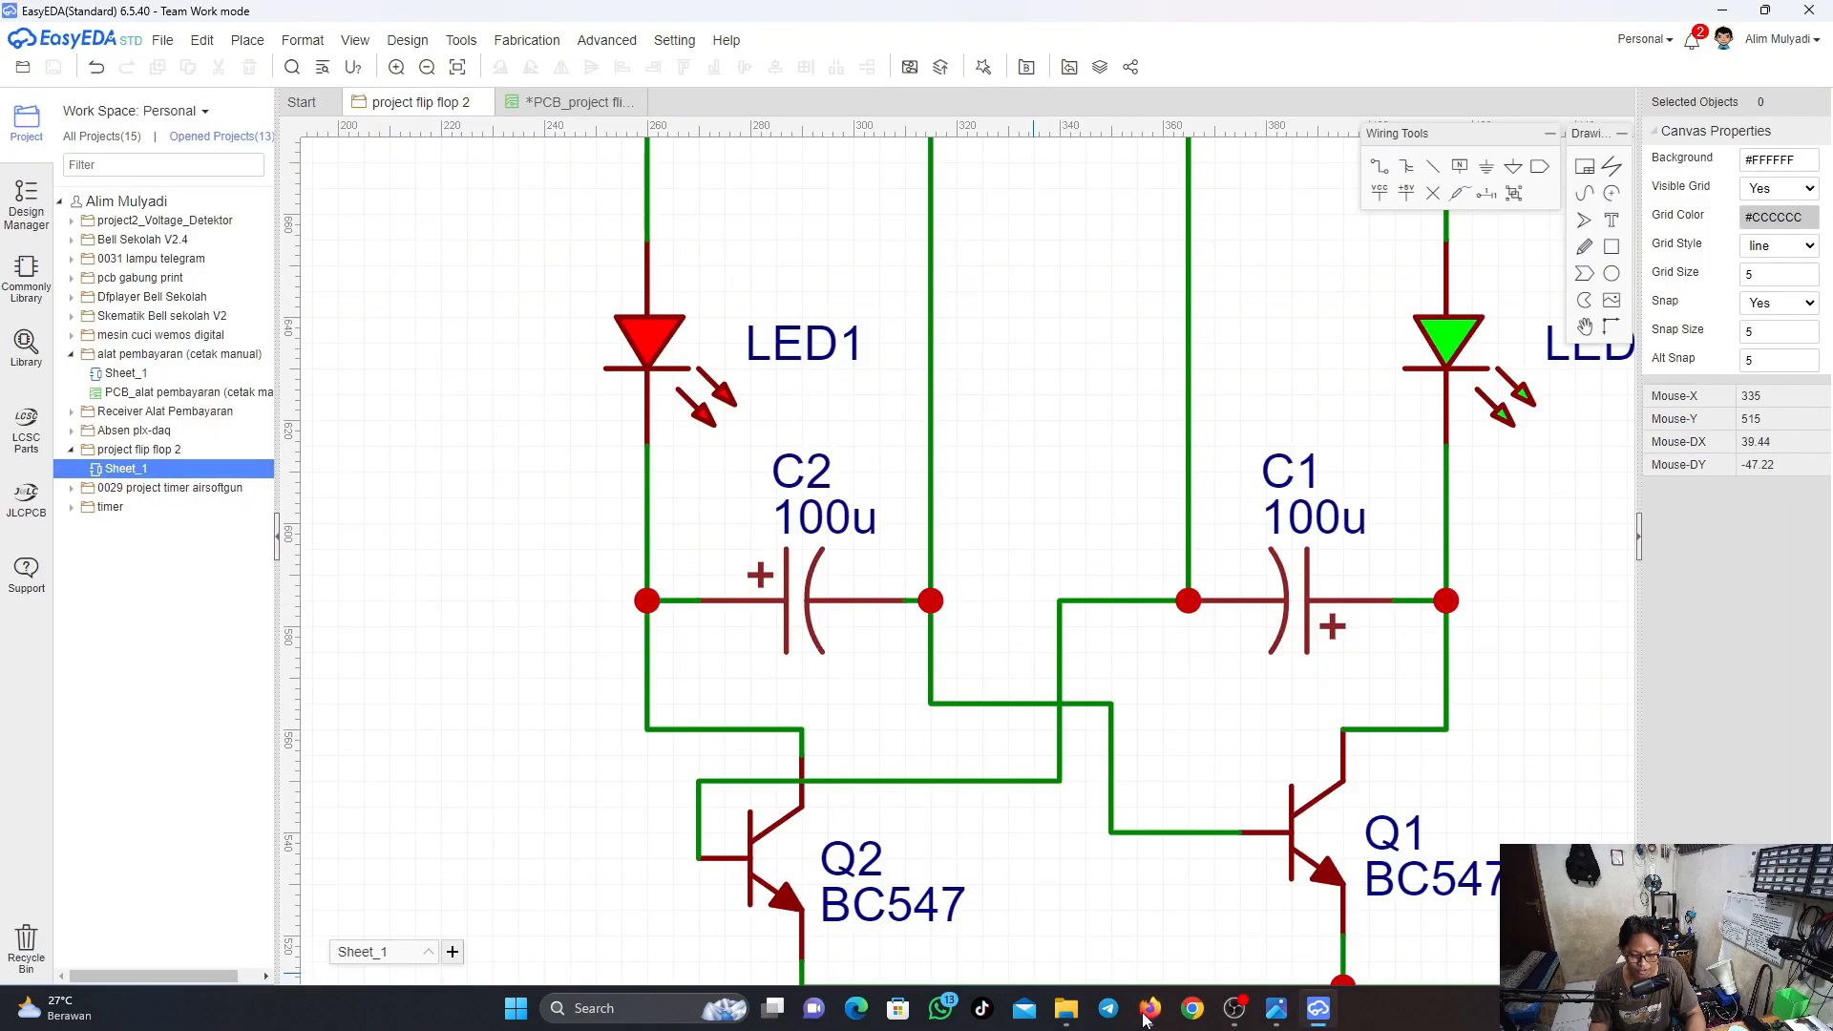
right_drag(942, 800, 796, 397)
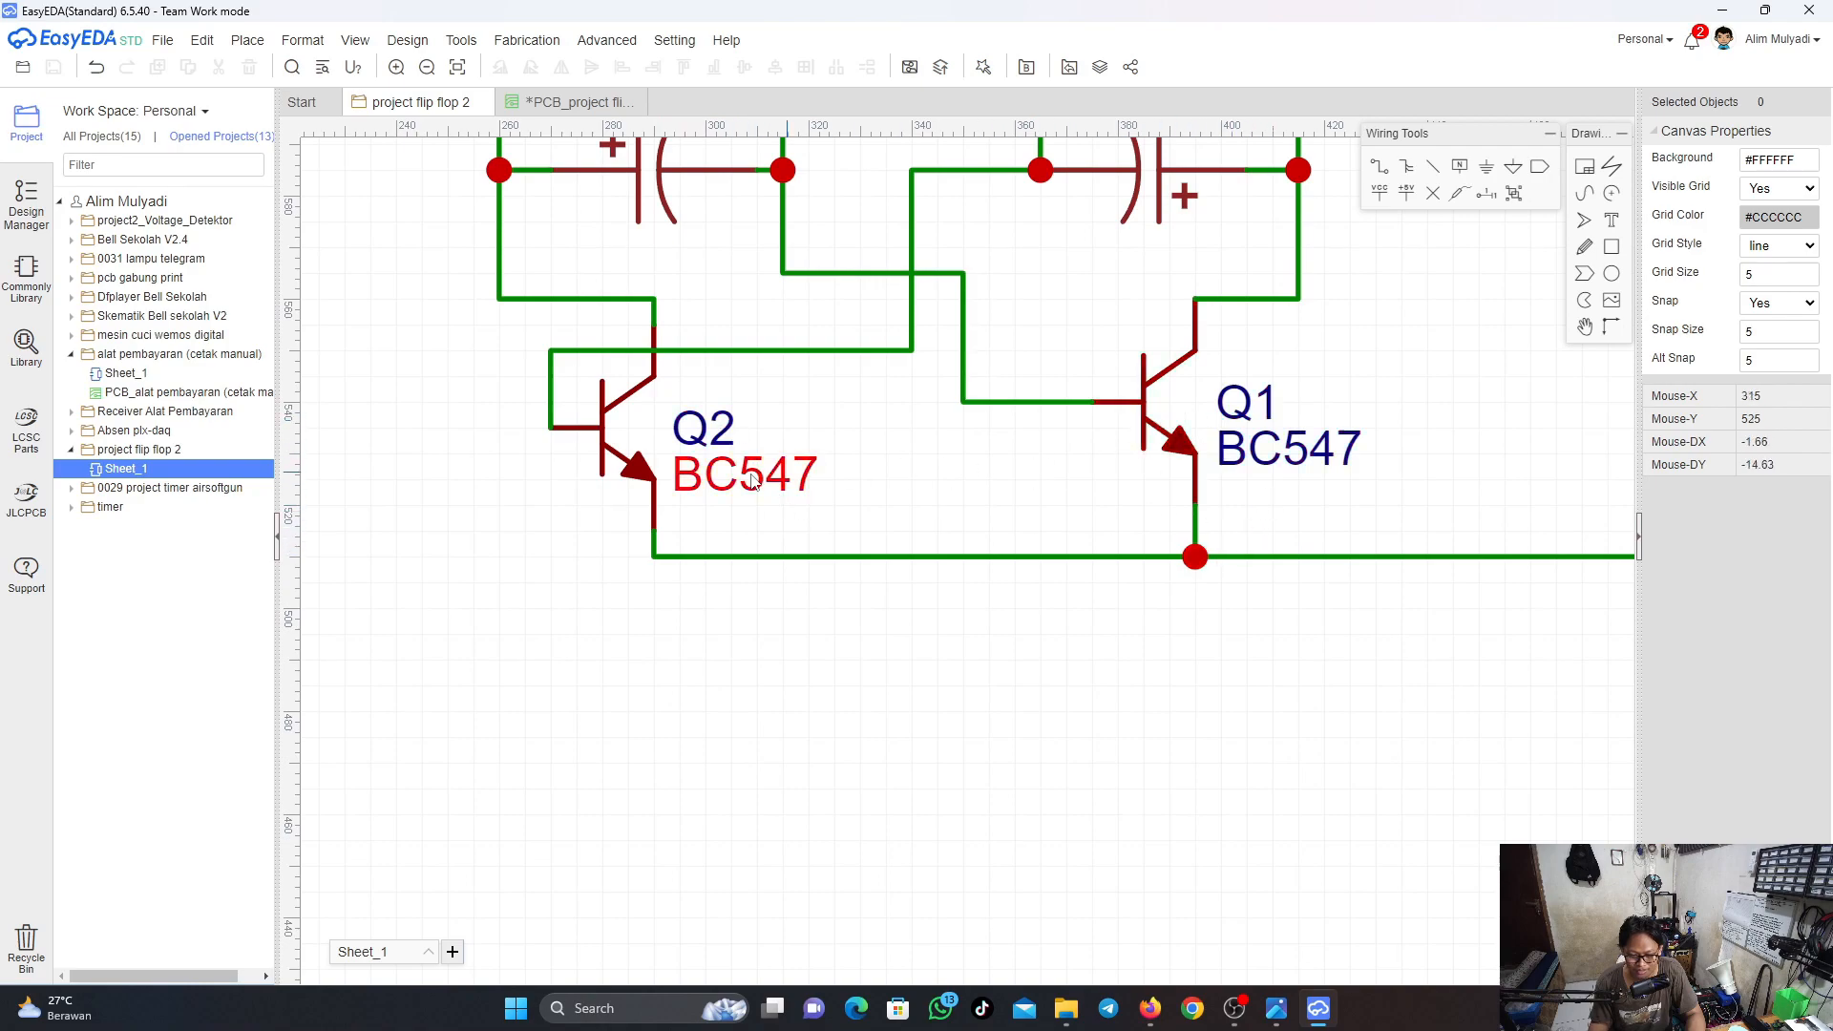
right_drag(1075, 593, 480, 869)
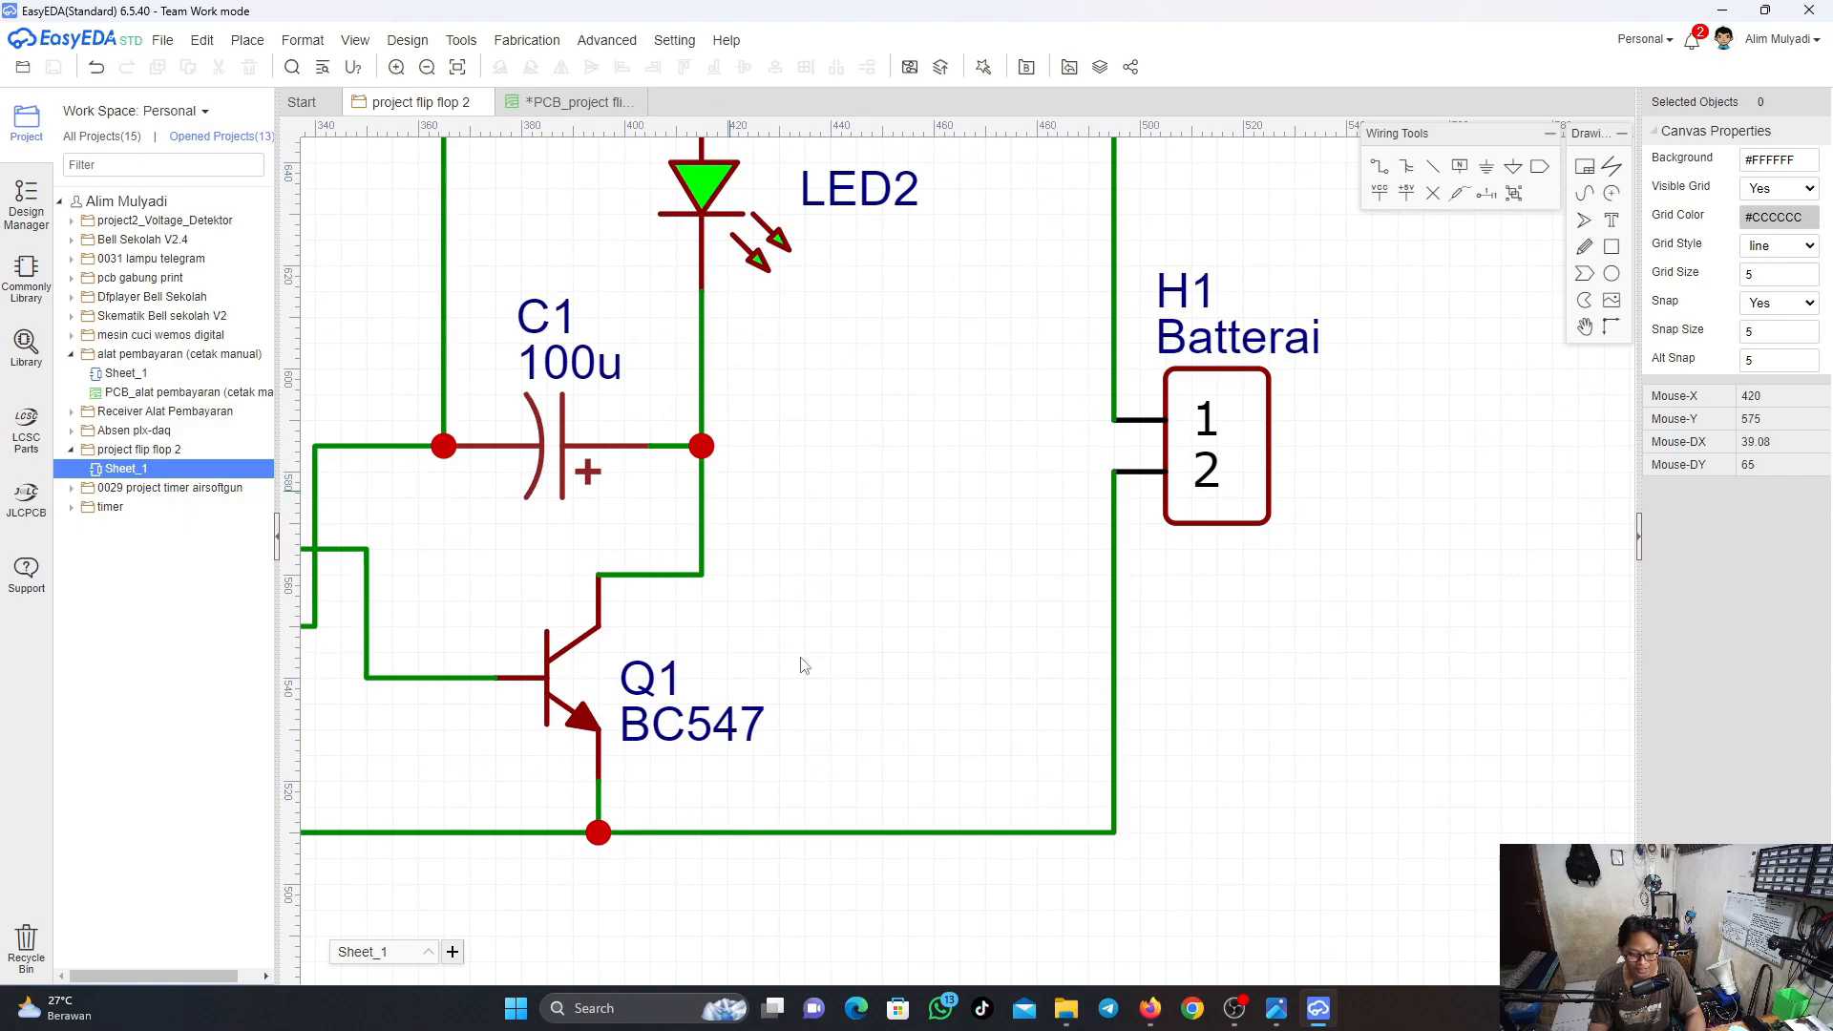
Switch to the PCB layout and examine which nets and components the three pads of transistor Q2 connect to
click(528, 105)
scroll(683, 783, up, 5)
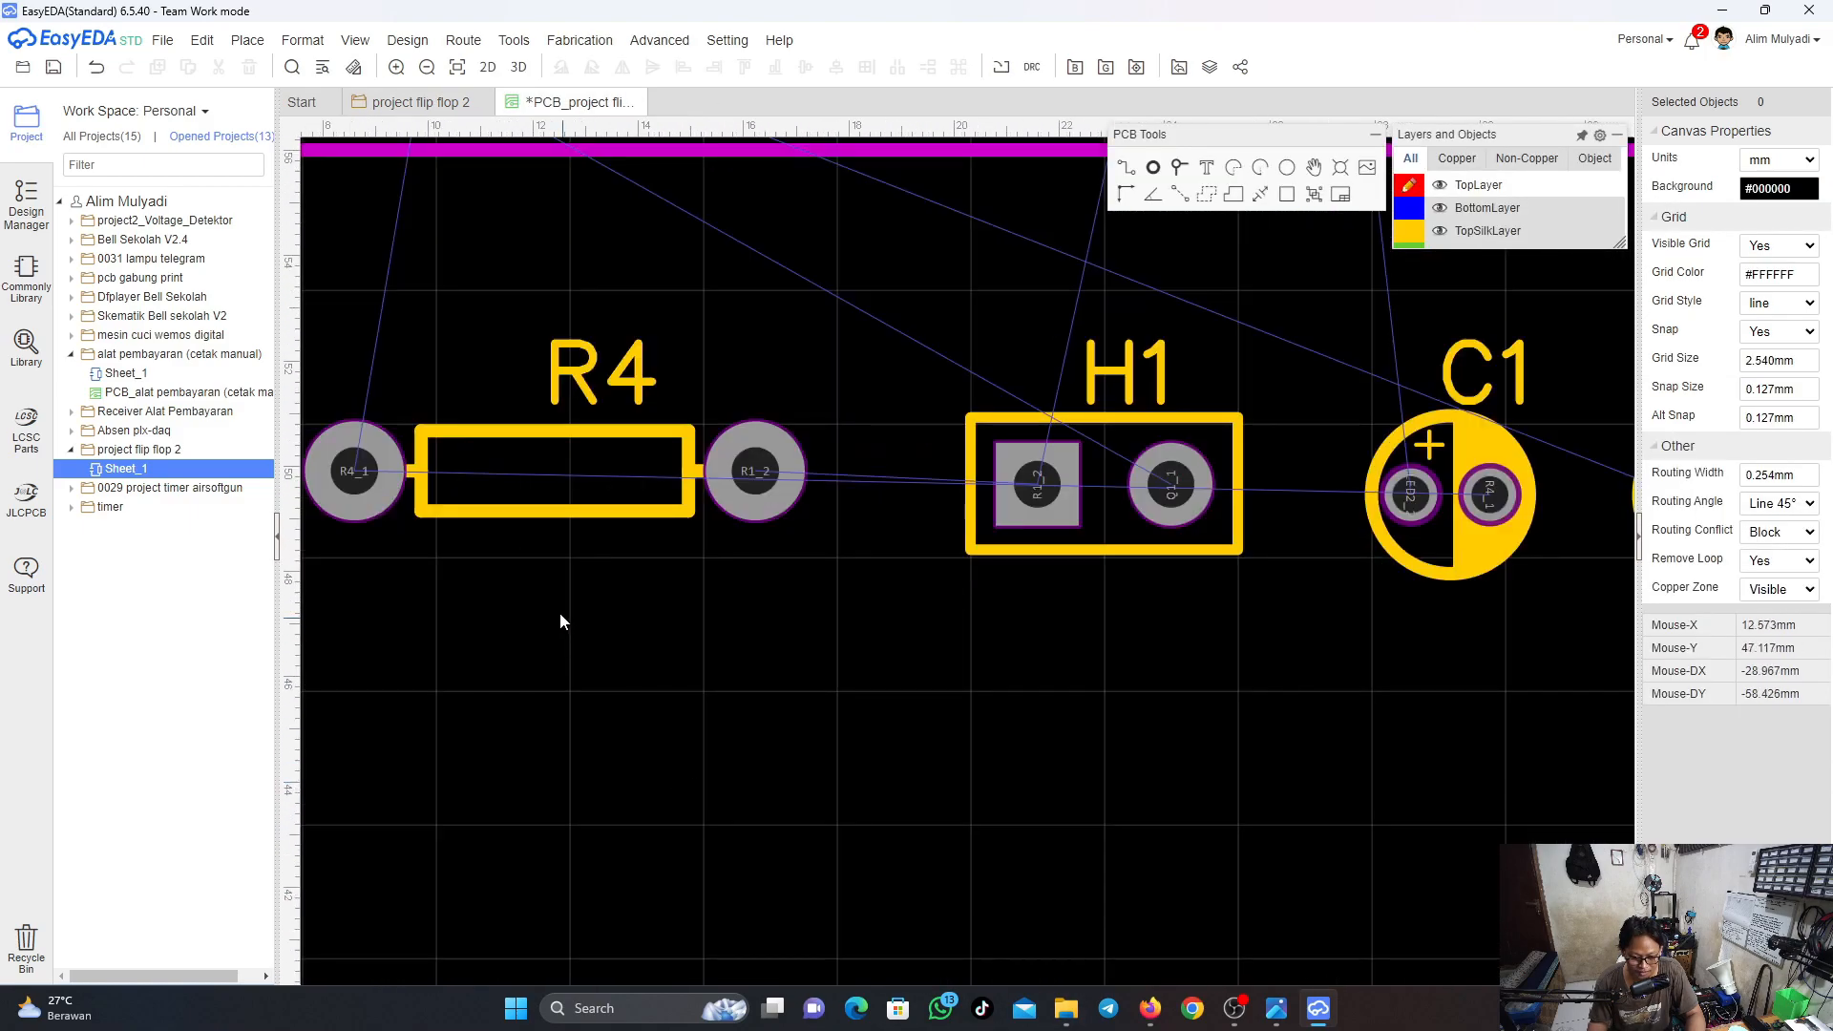
scroll(559, 621, down, 5)
scroll(623, 642, up, 4)
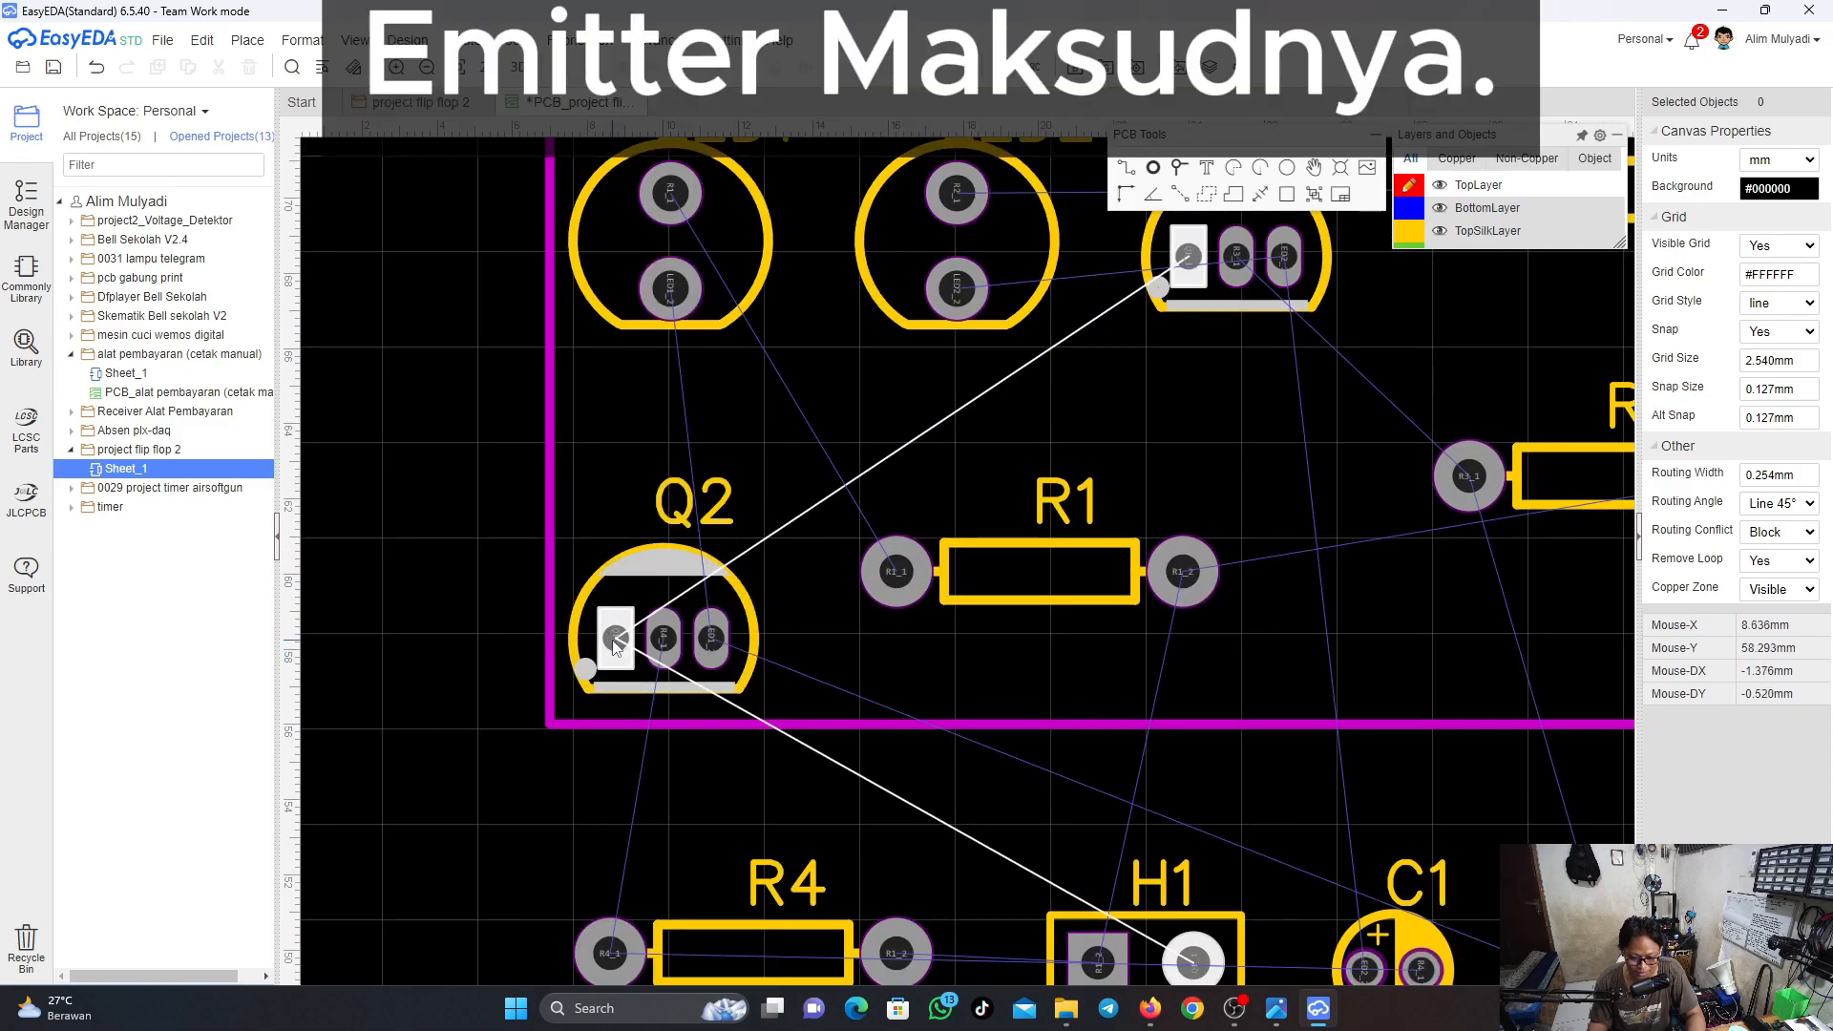
scroll(615, 645, up, 3)
scroll(615, 647, down, 6)
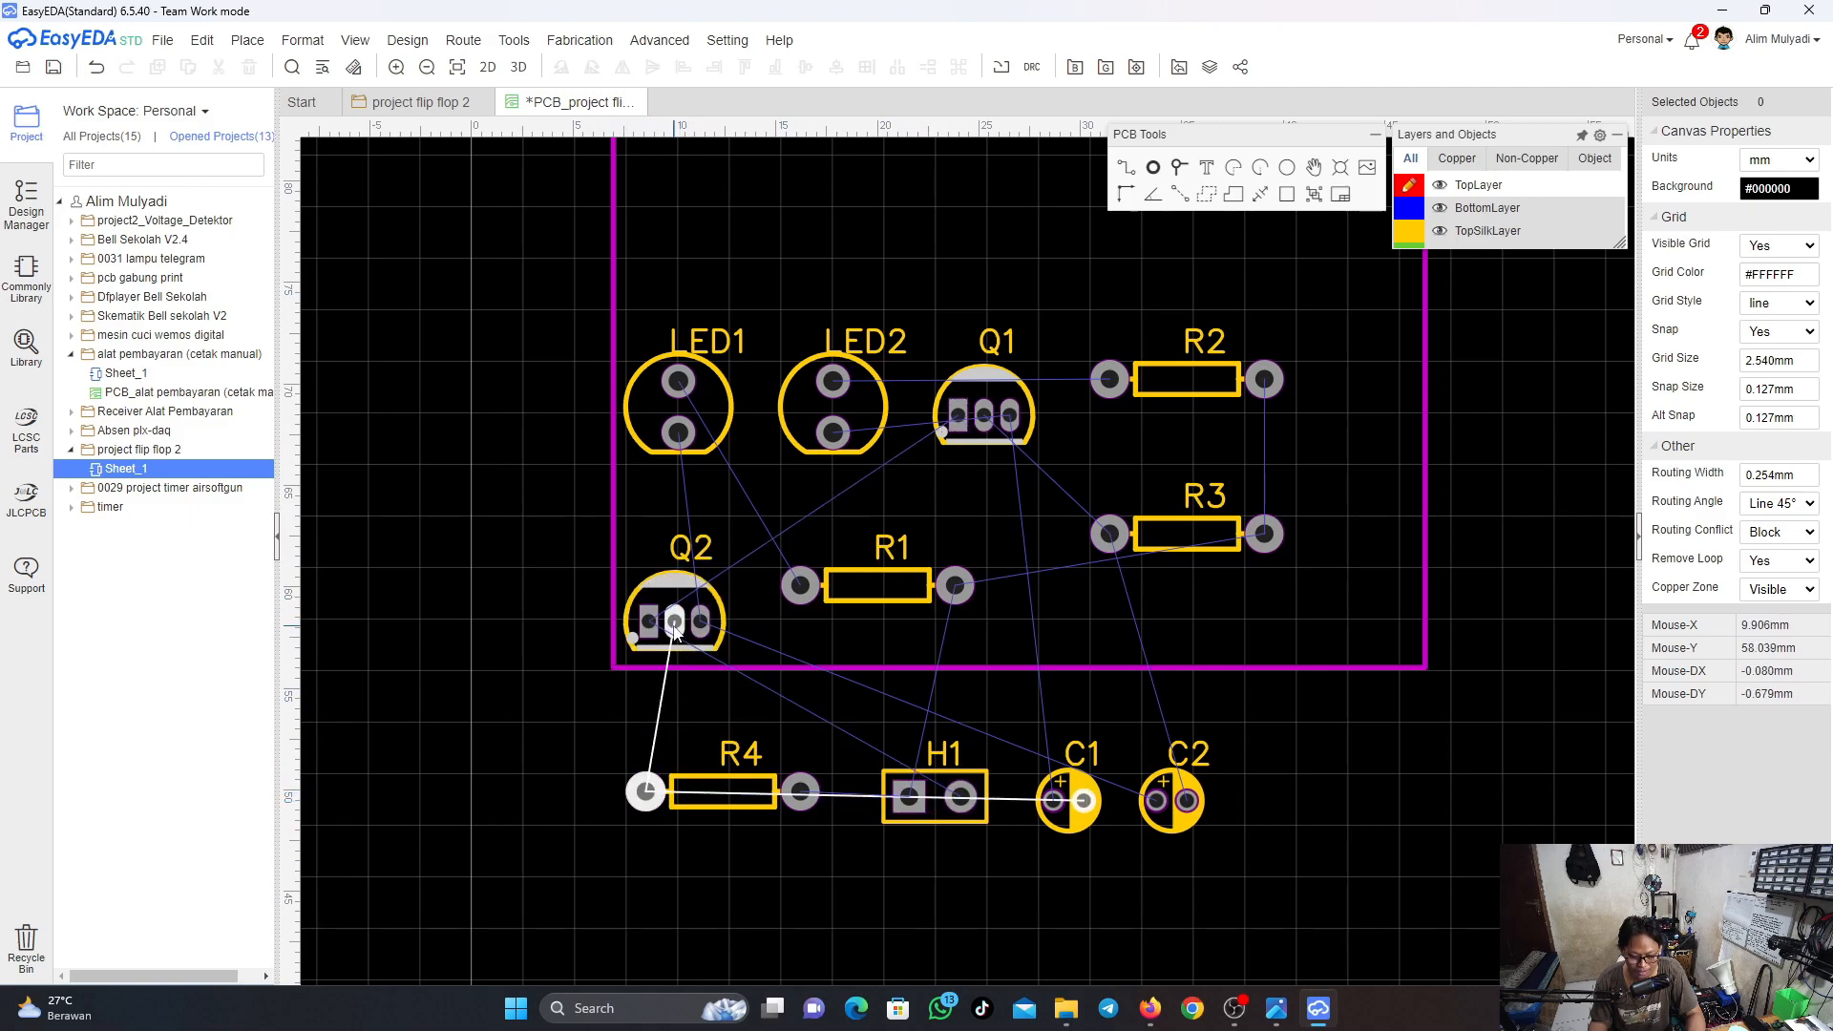
scroll(681, 647, down, 2)
scroll(680, 646, up, 5)
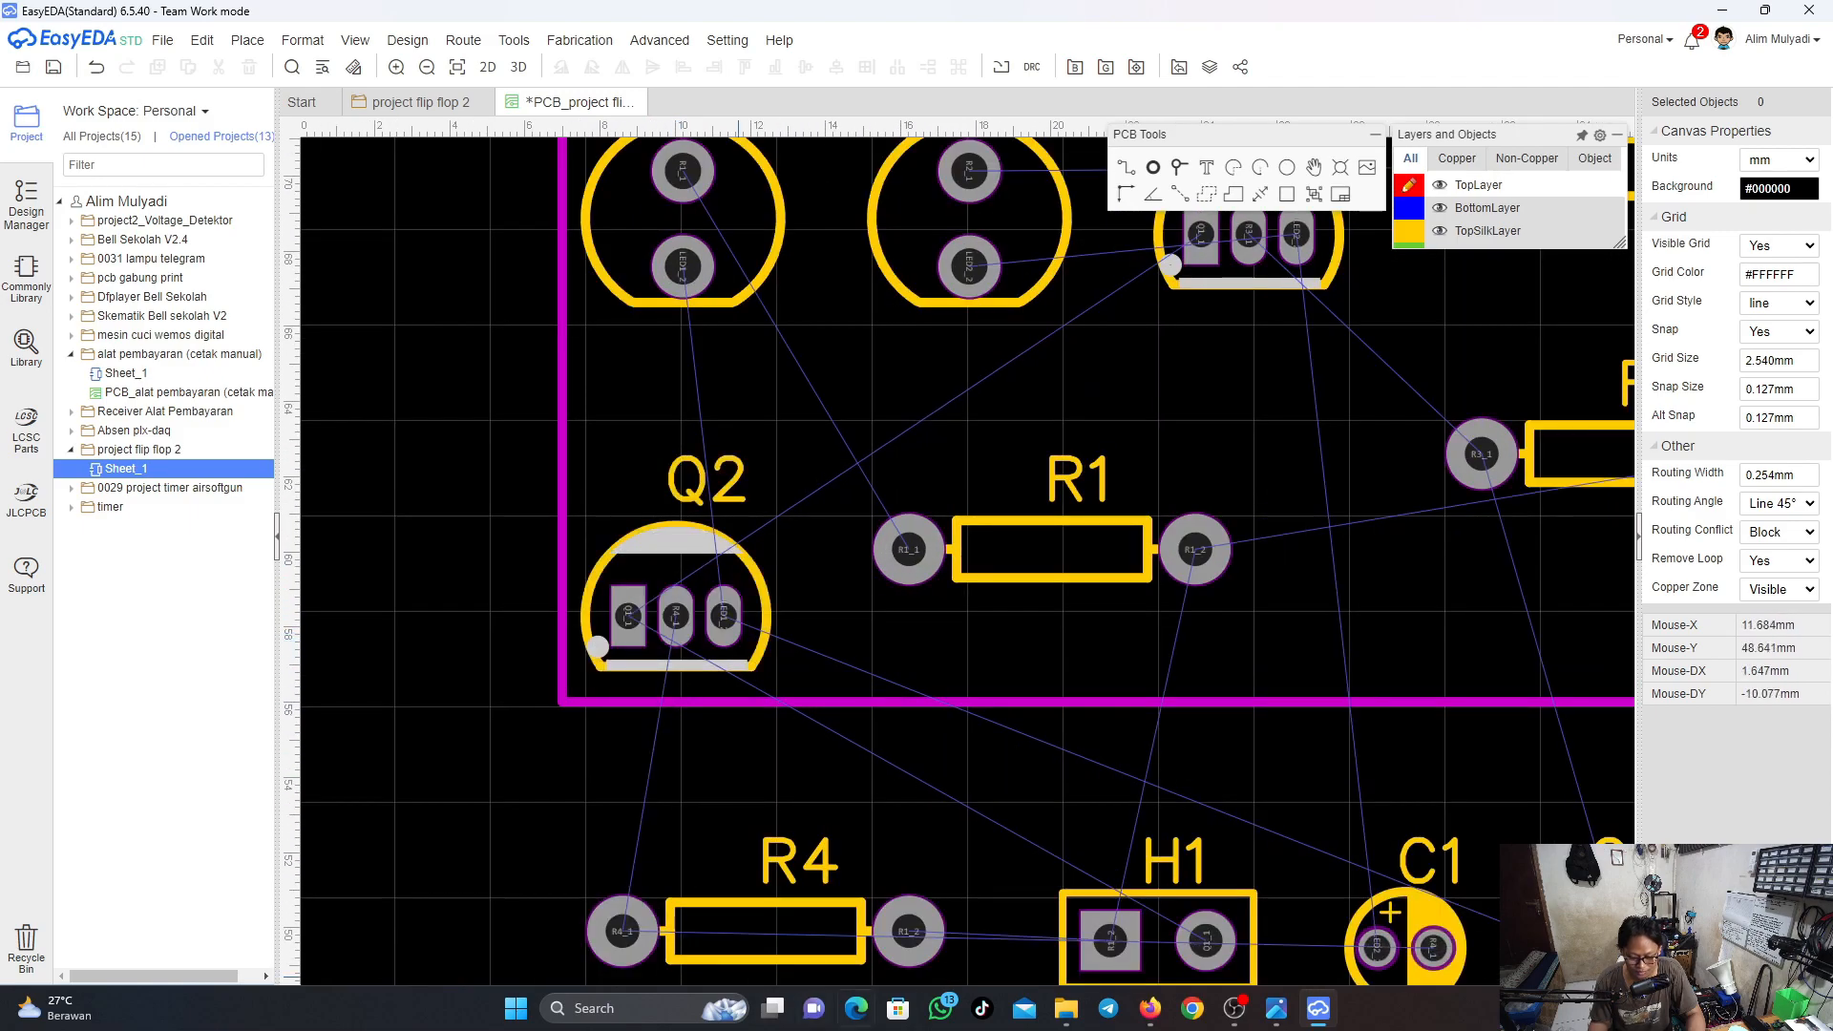
Recheck the BC547 pin order in the browser picture and compare it with the Q1 and Q2 connections in the schematic
click(1150, 1008)
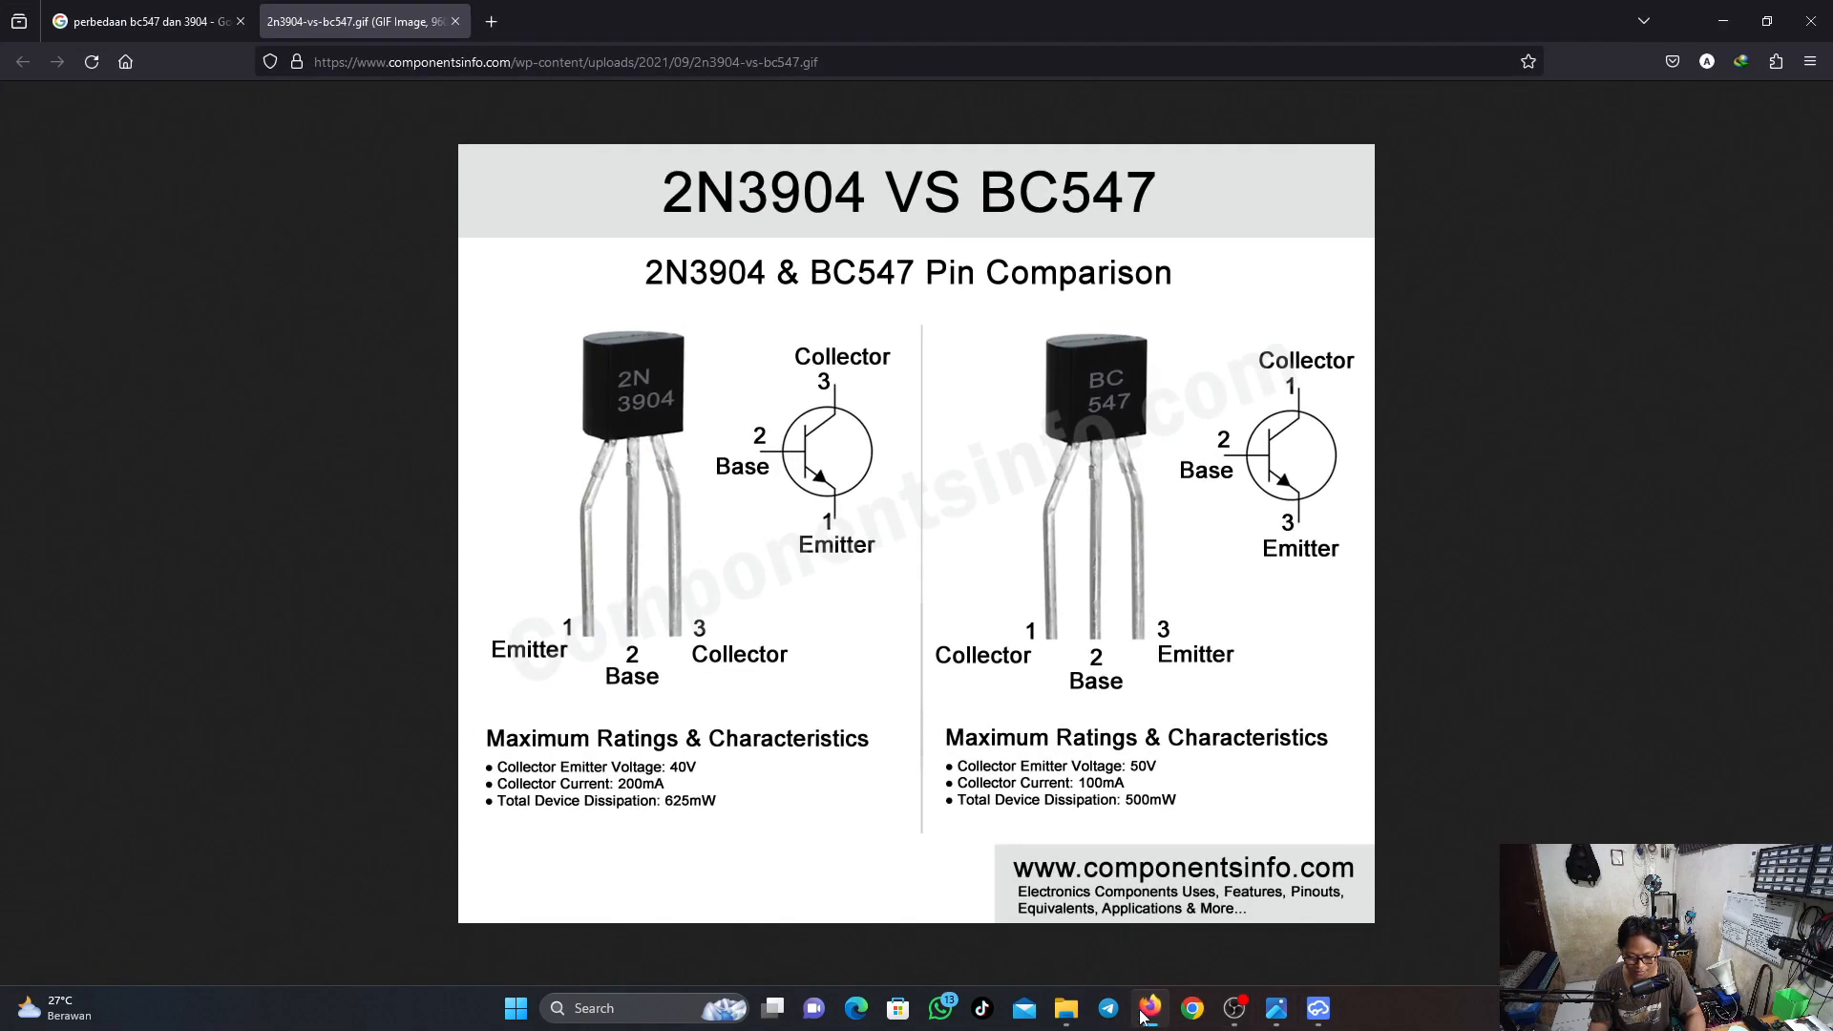
click(1723, 21)
click(431, 103)
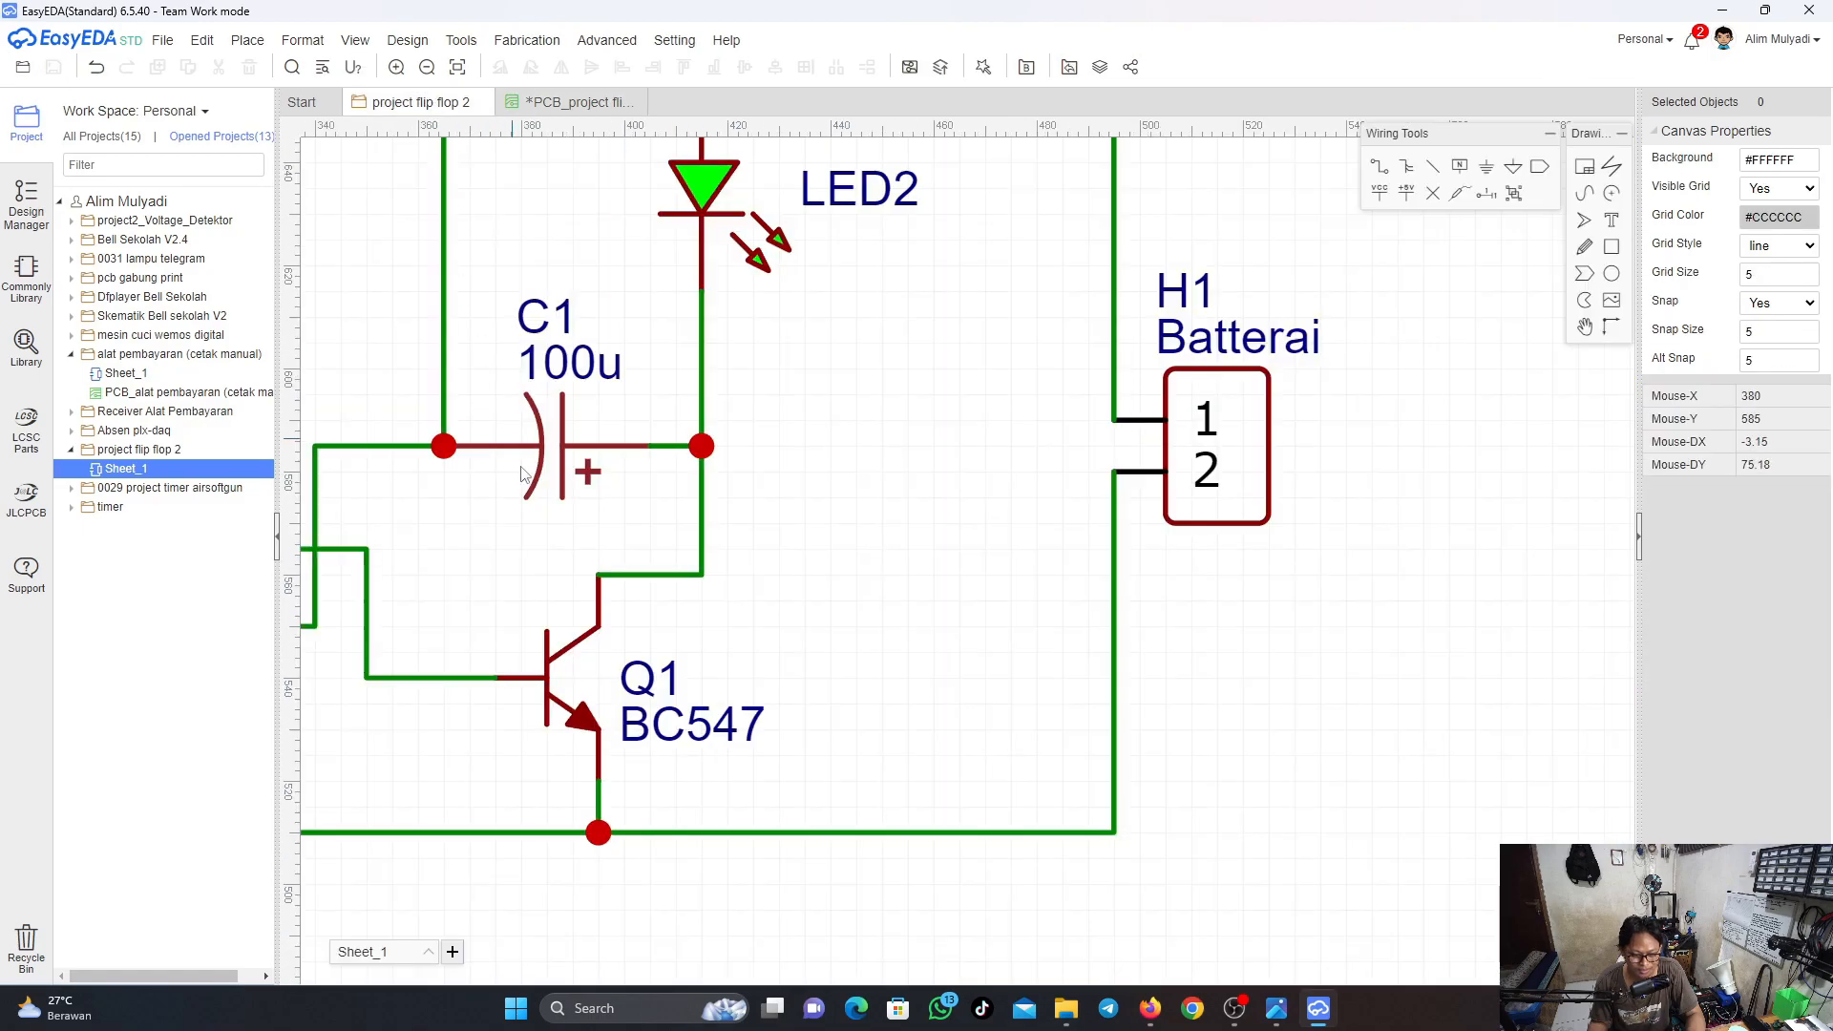
scroll(936, 751, down, 3)
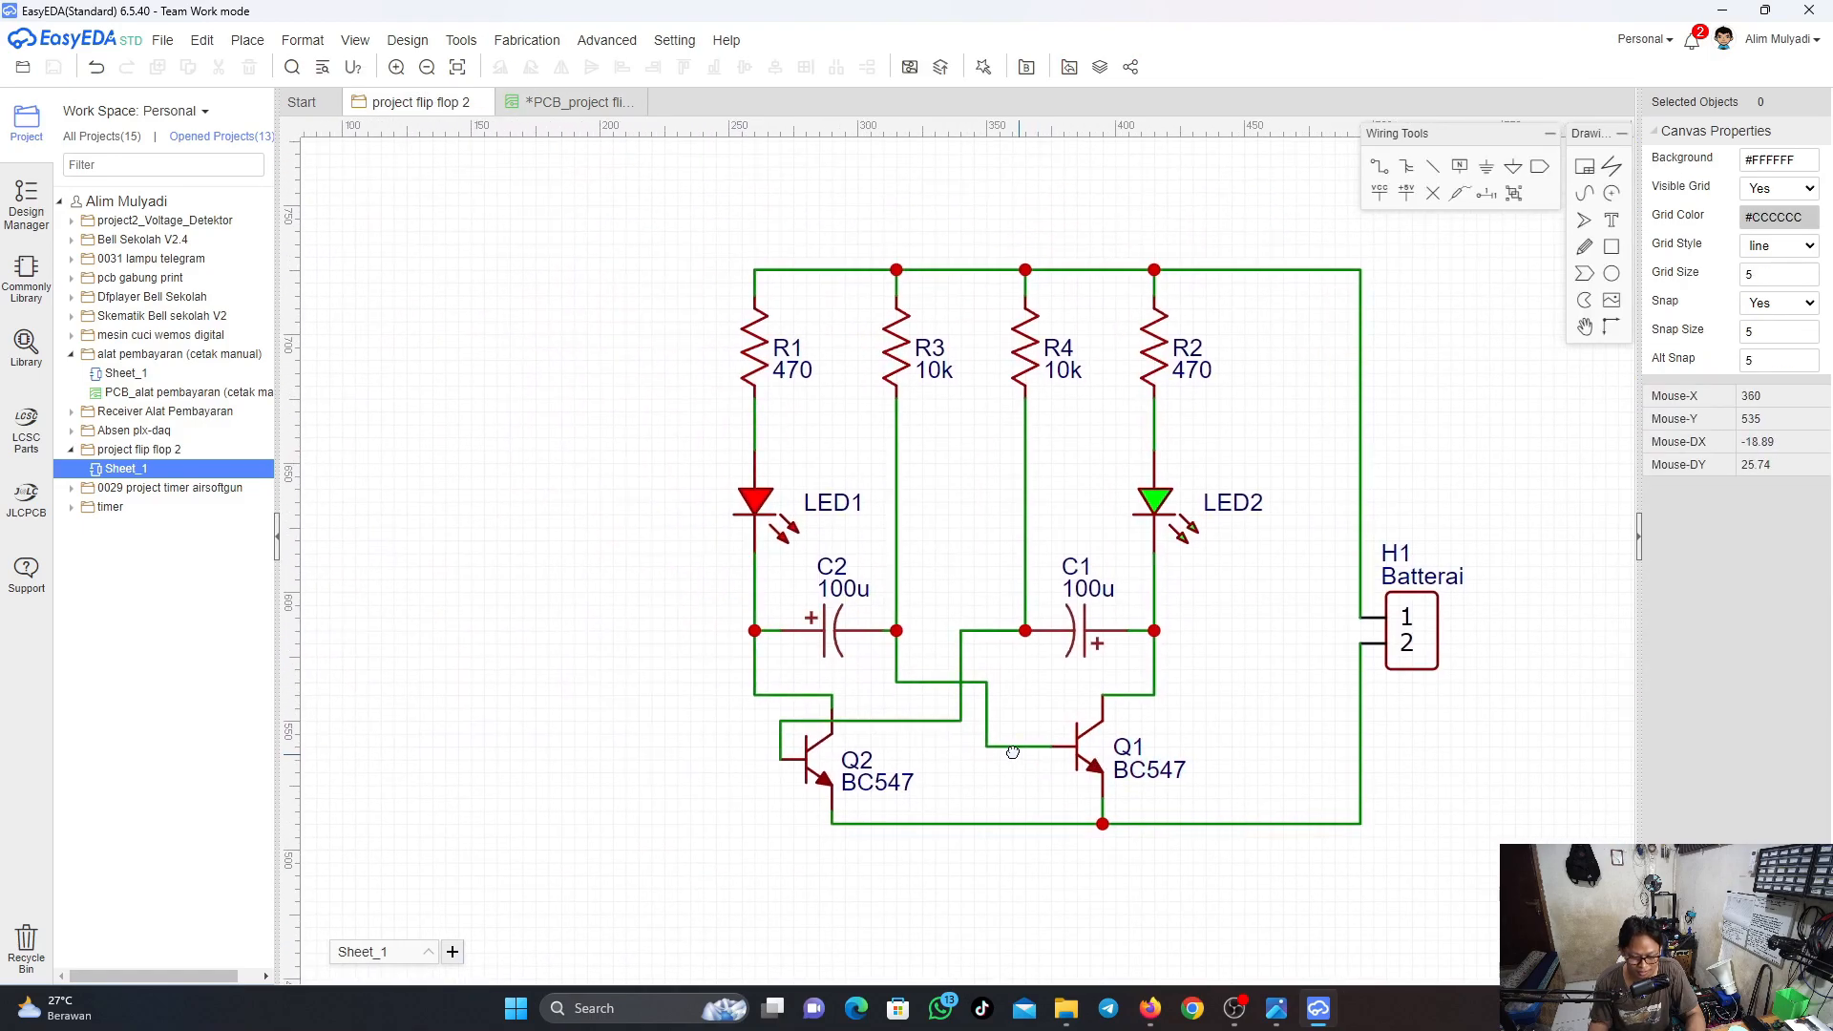
scroll(651, 755, up, 3)
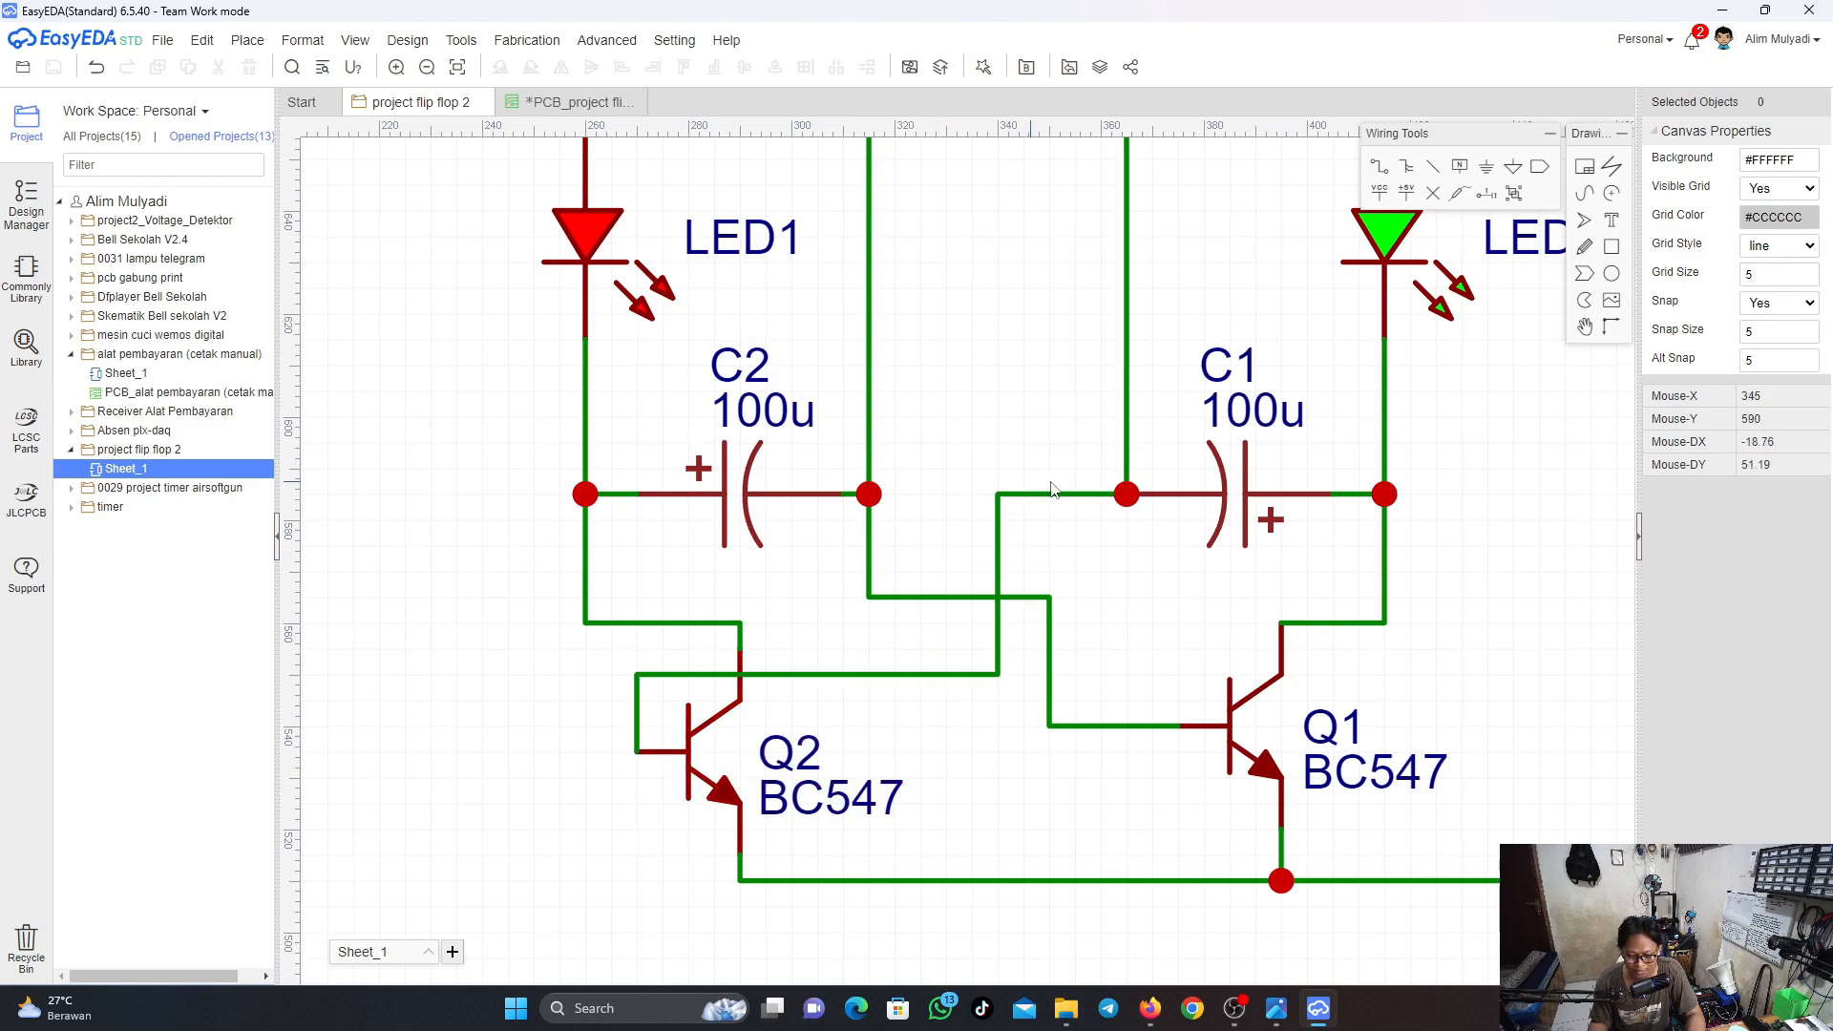
Examine how the resistors, LEDs and capacitors C1 and C2 are wired in the schematic
right_drag(1152, 523, 953, 791)
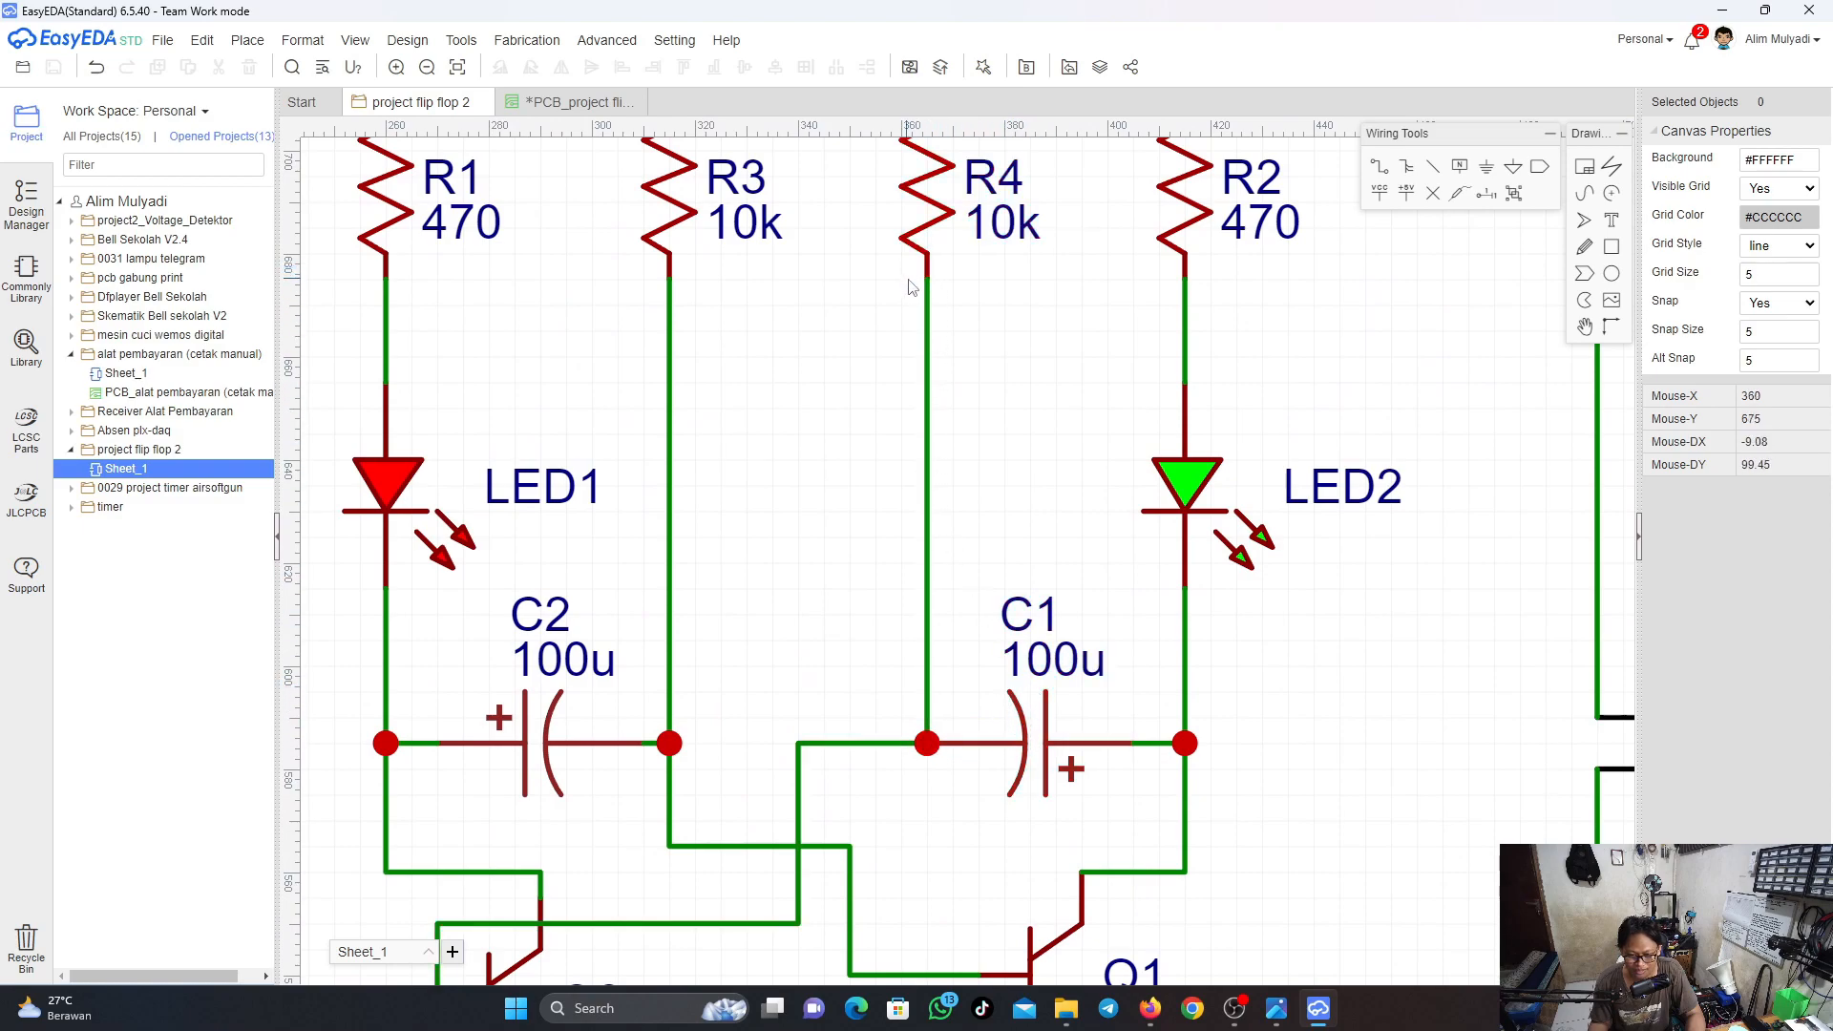
click(1725, 10)
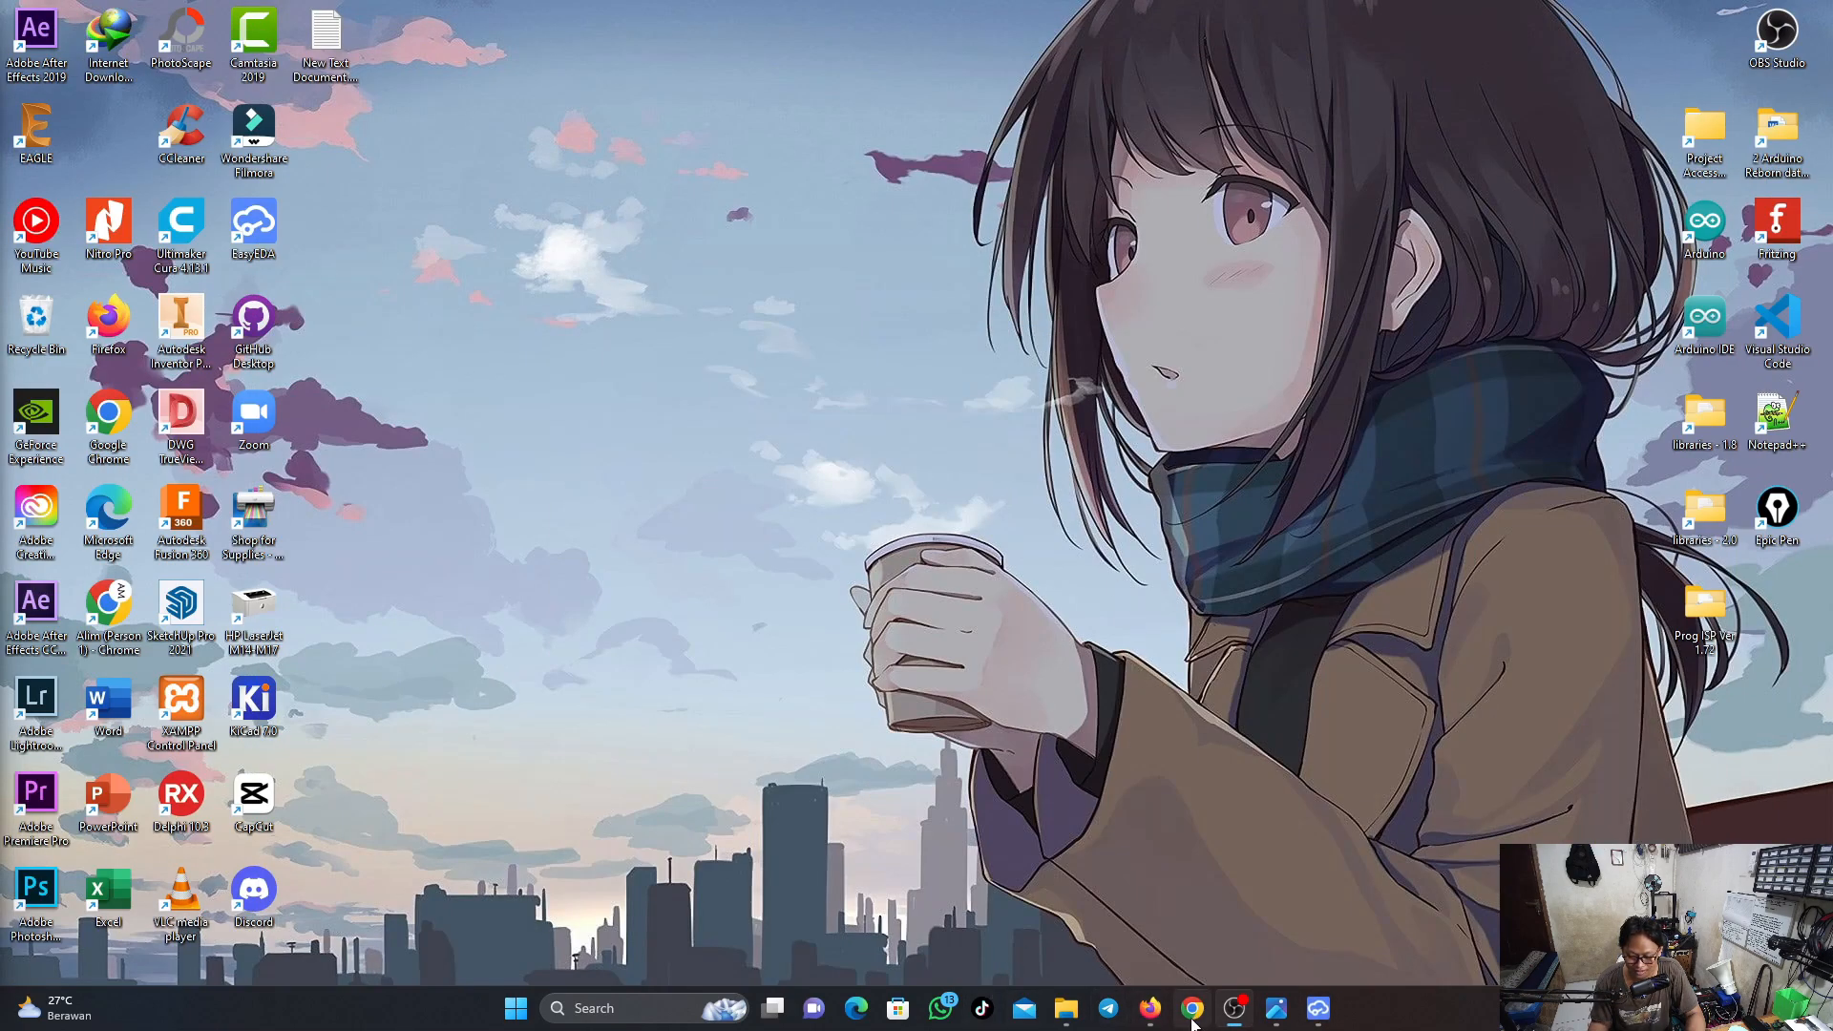
click(1318, 1008)
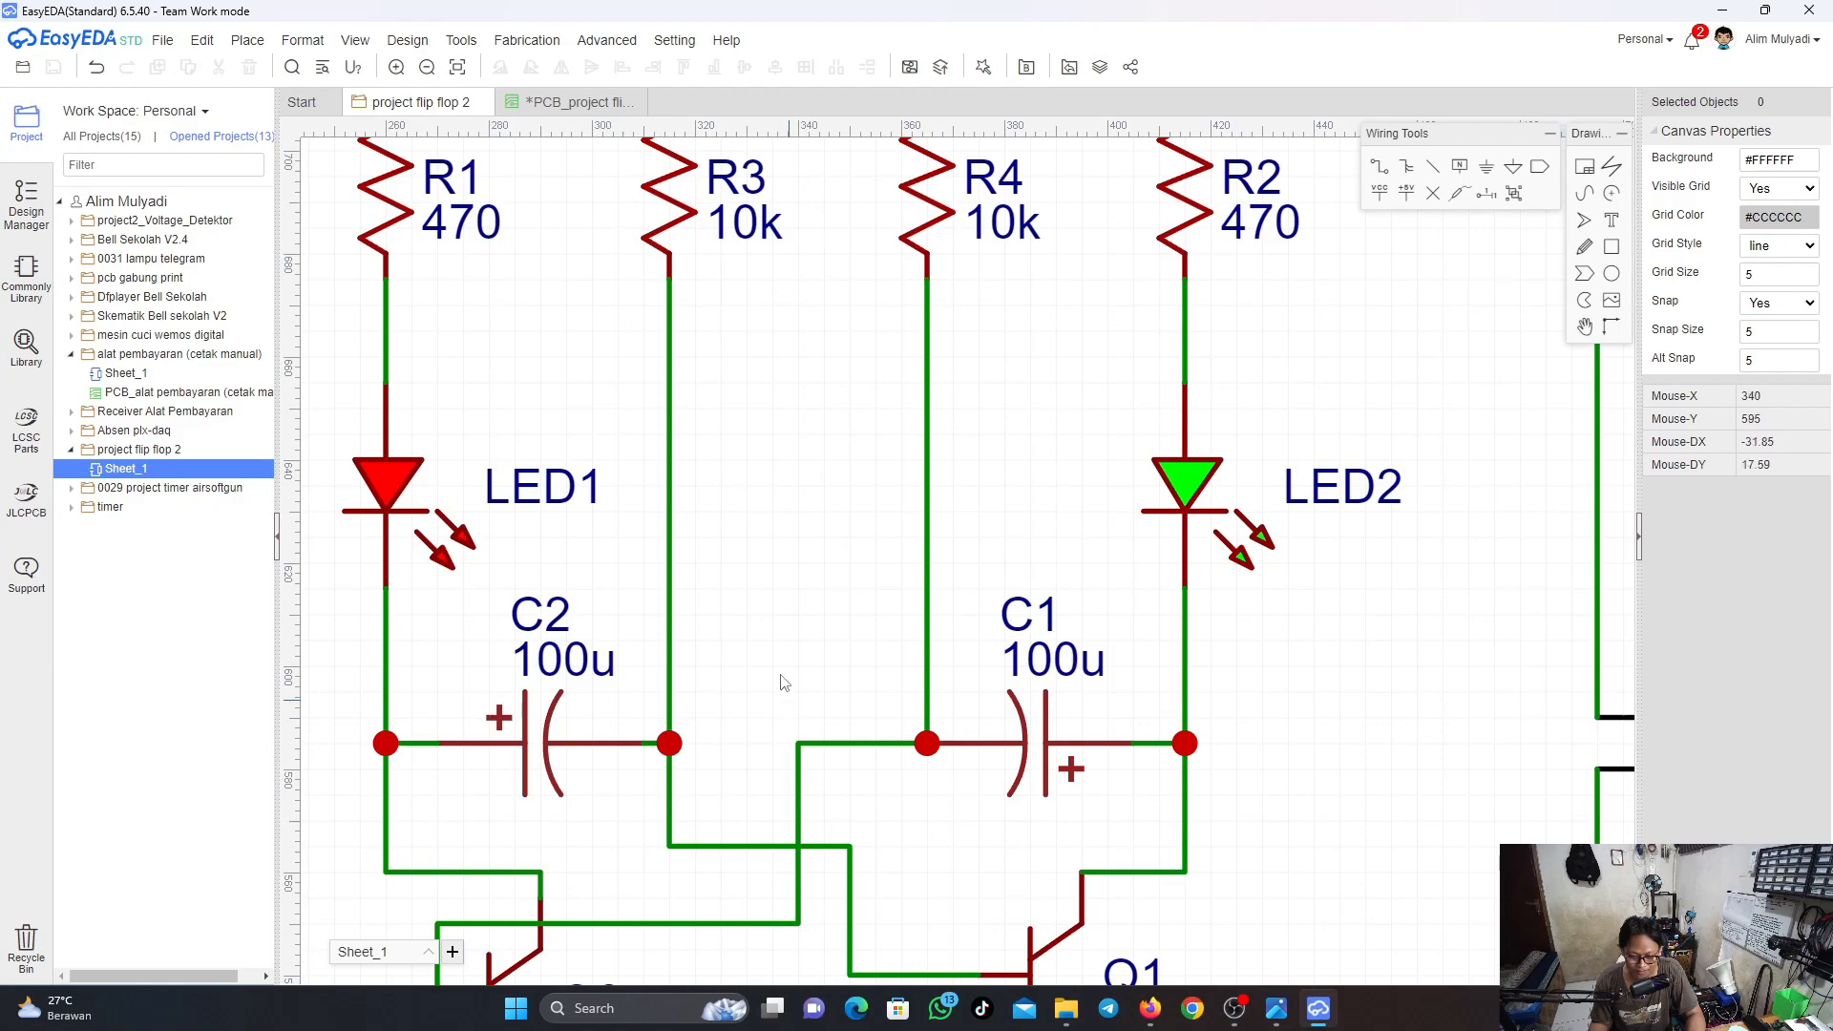
scroll(788, 676, down, 5)
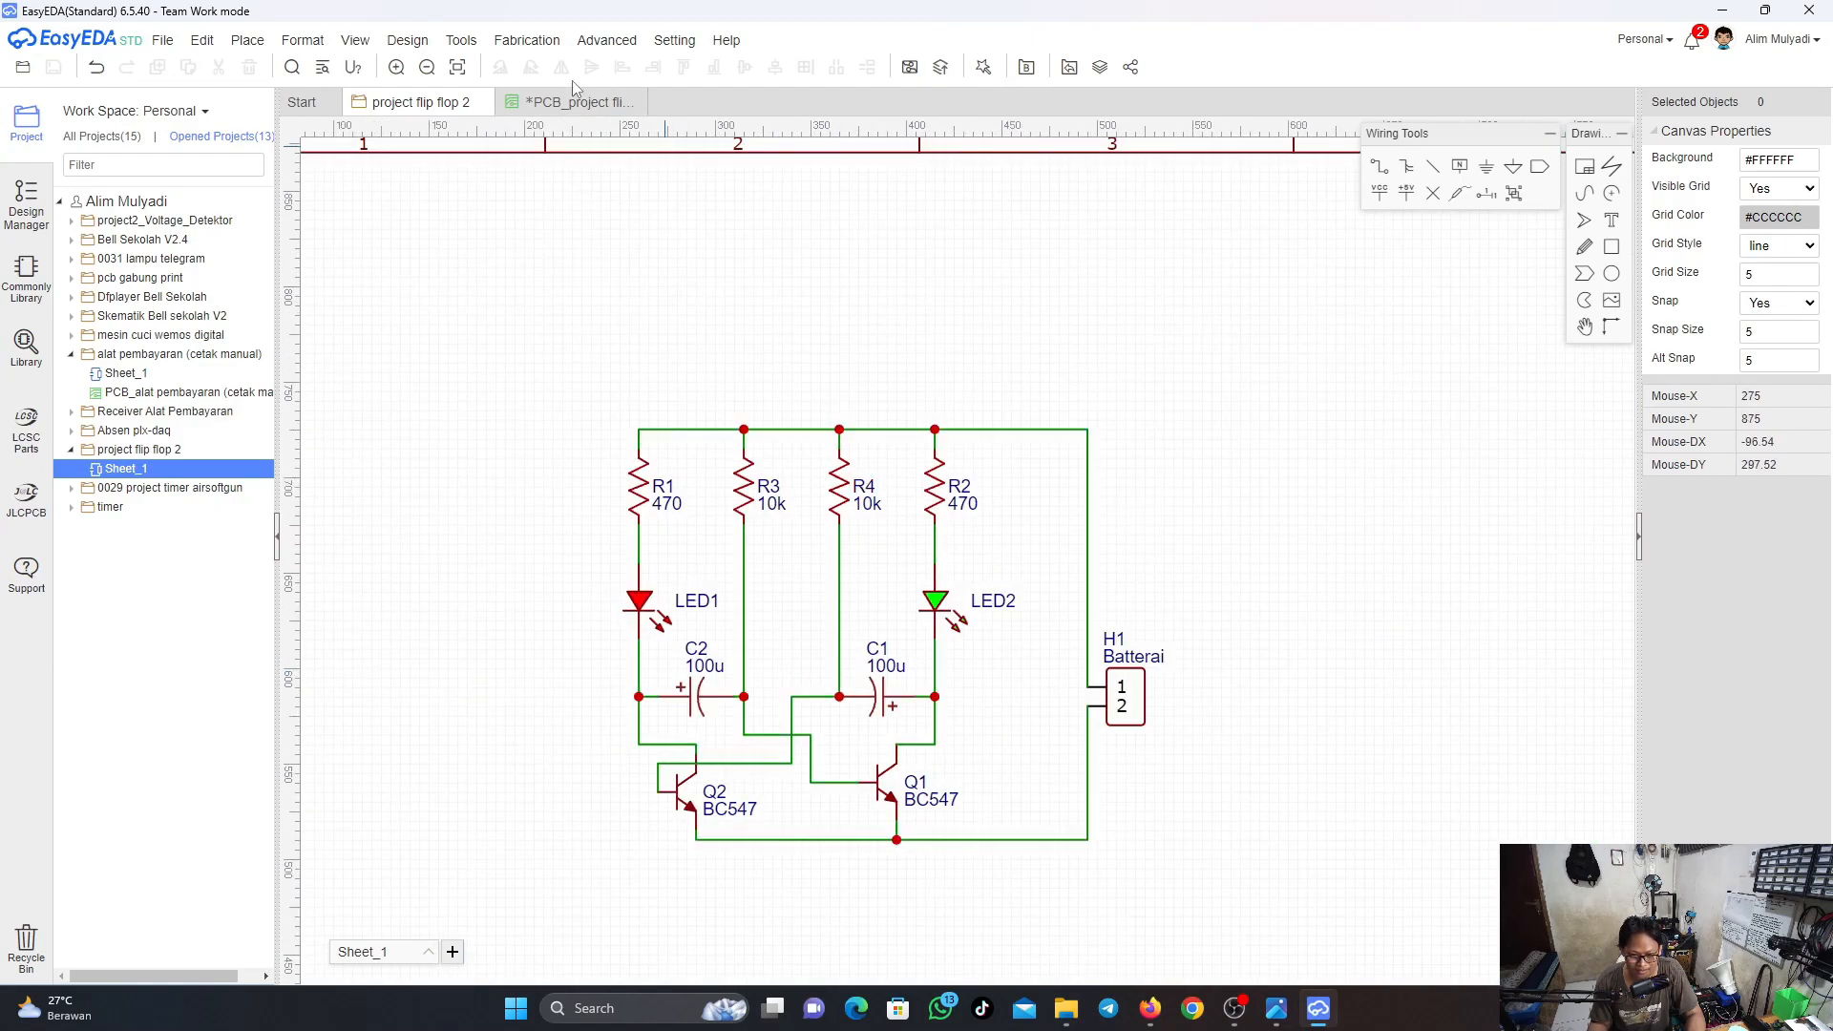
Switch to the PCB layout and examine the pads, spacing and net connections of capacitors C1 and C2
click(568, 111)
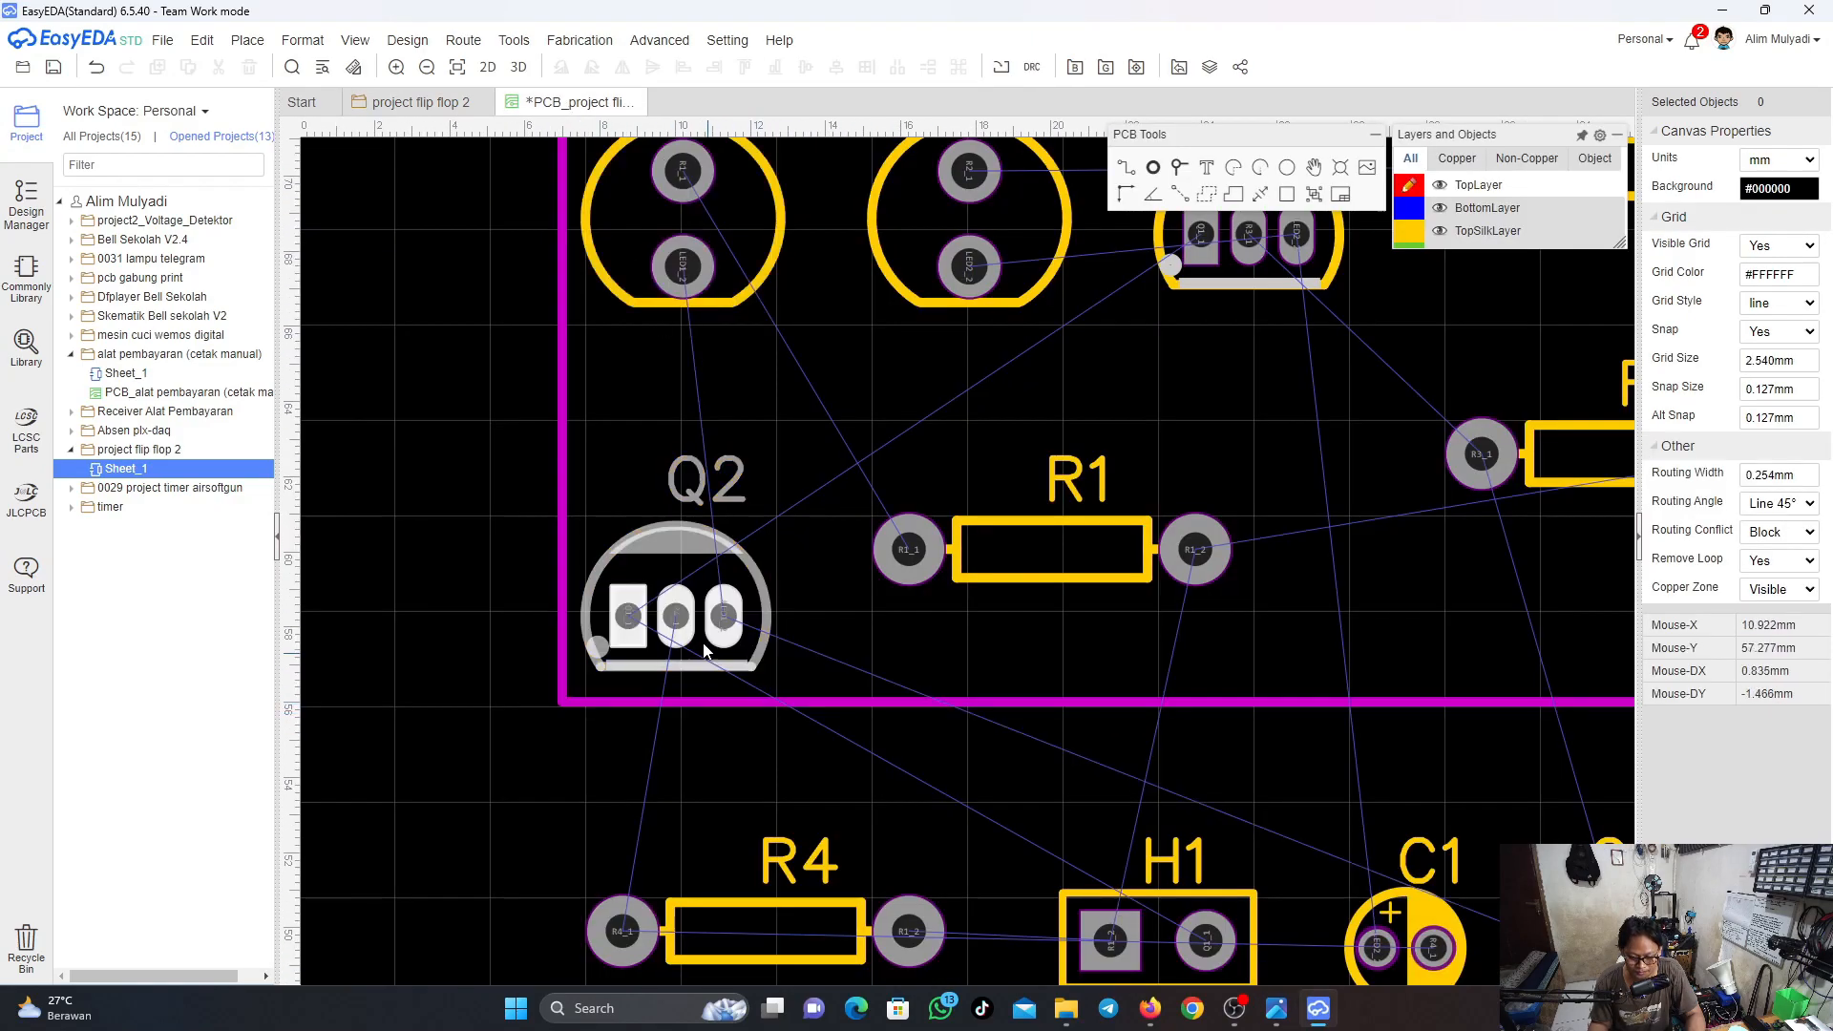
scroll(697, 632, up, 4)
scroll(637, 579, down, 4)
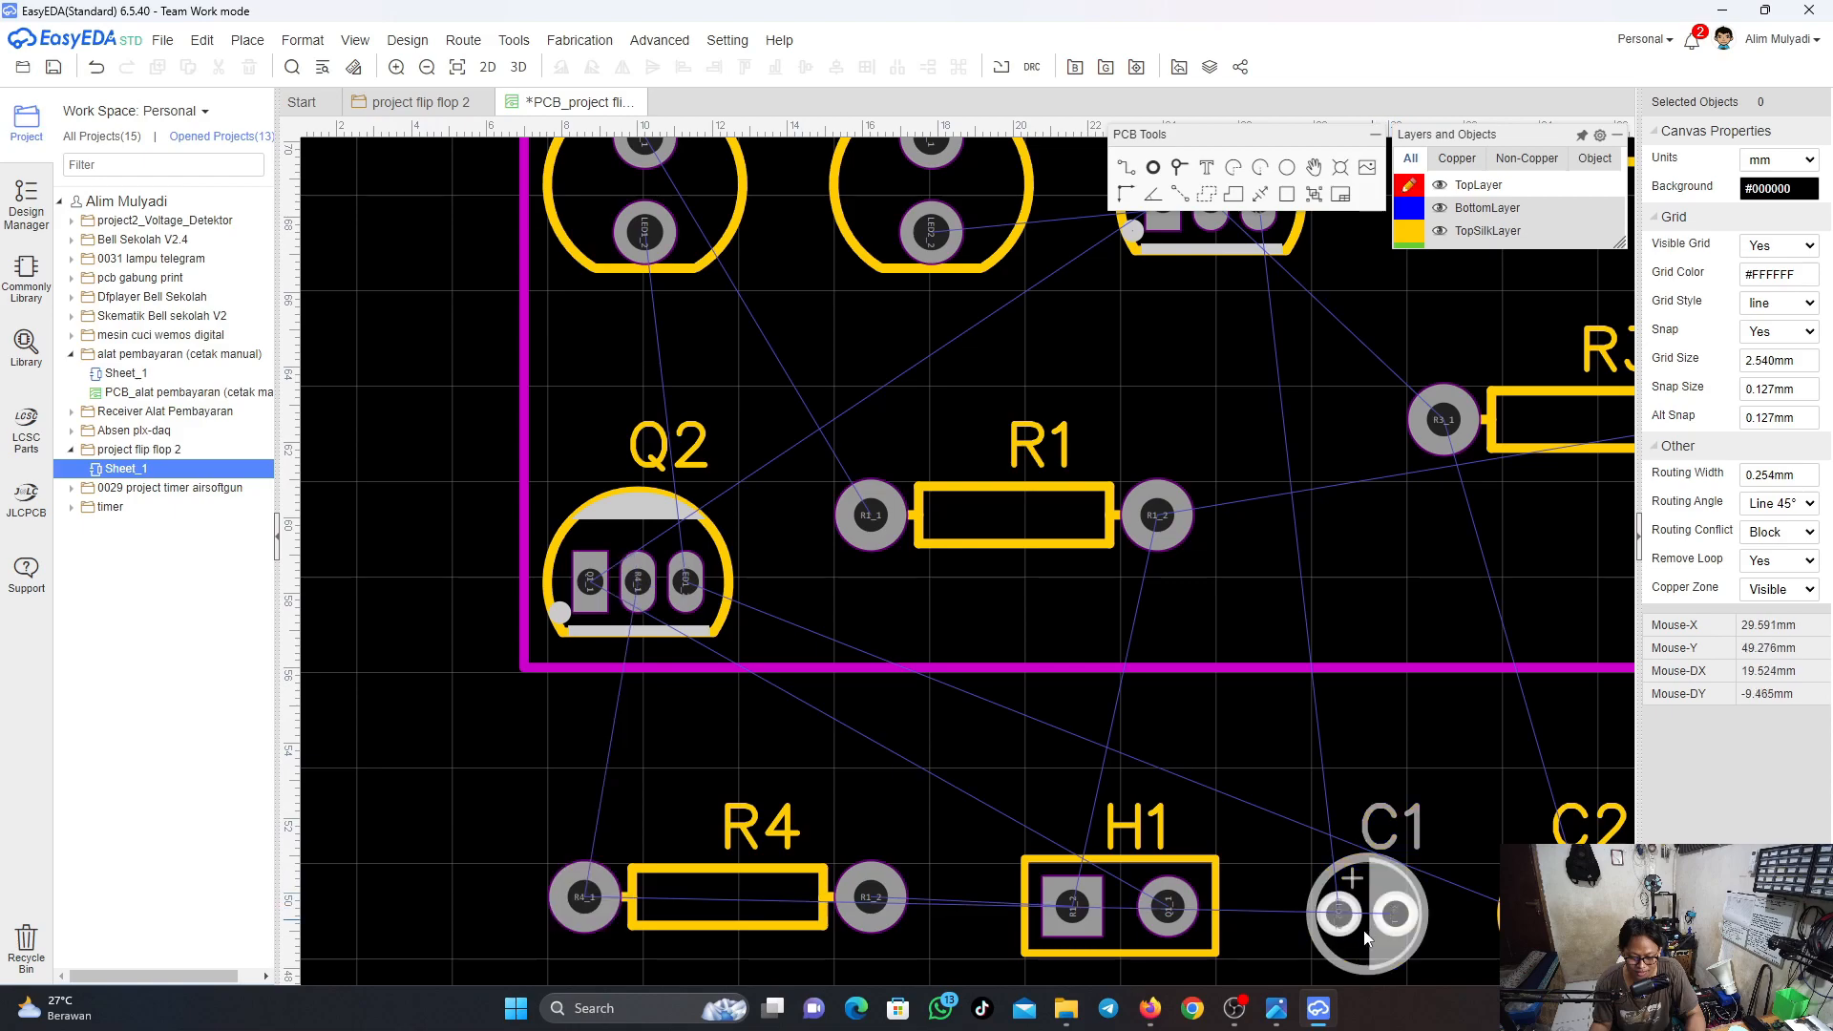
scroll(1101, 725, down, 2)
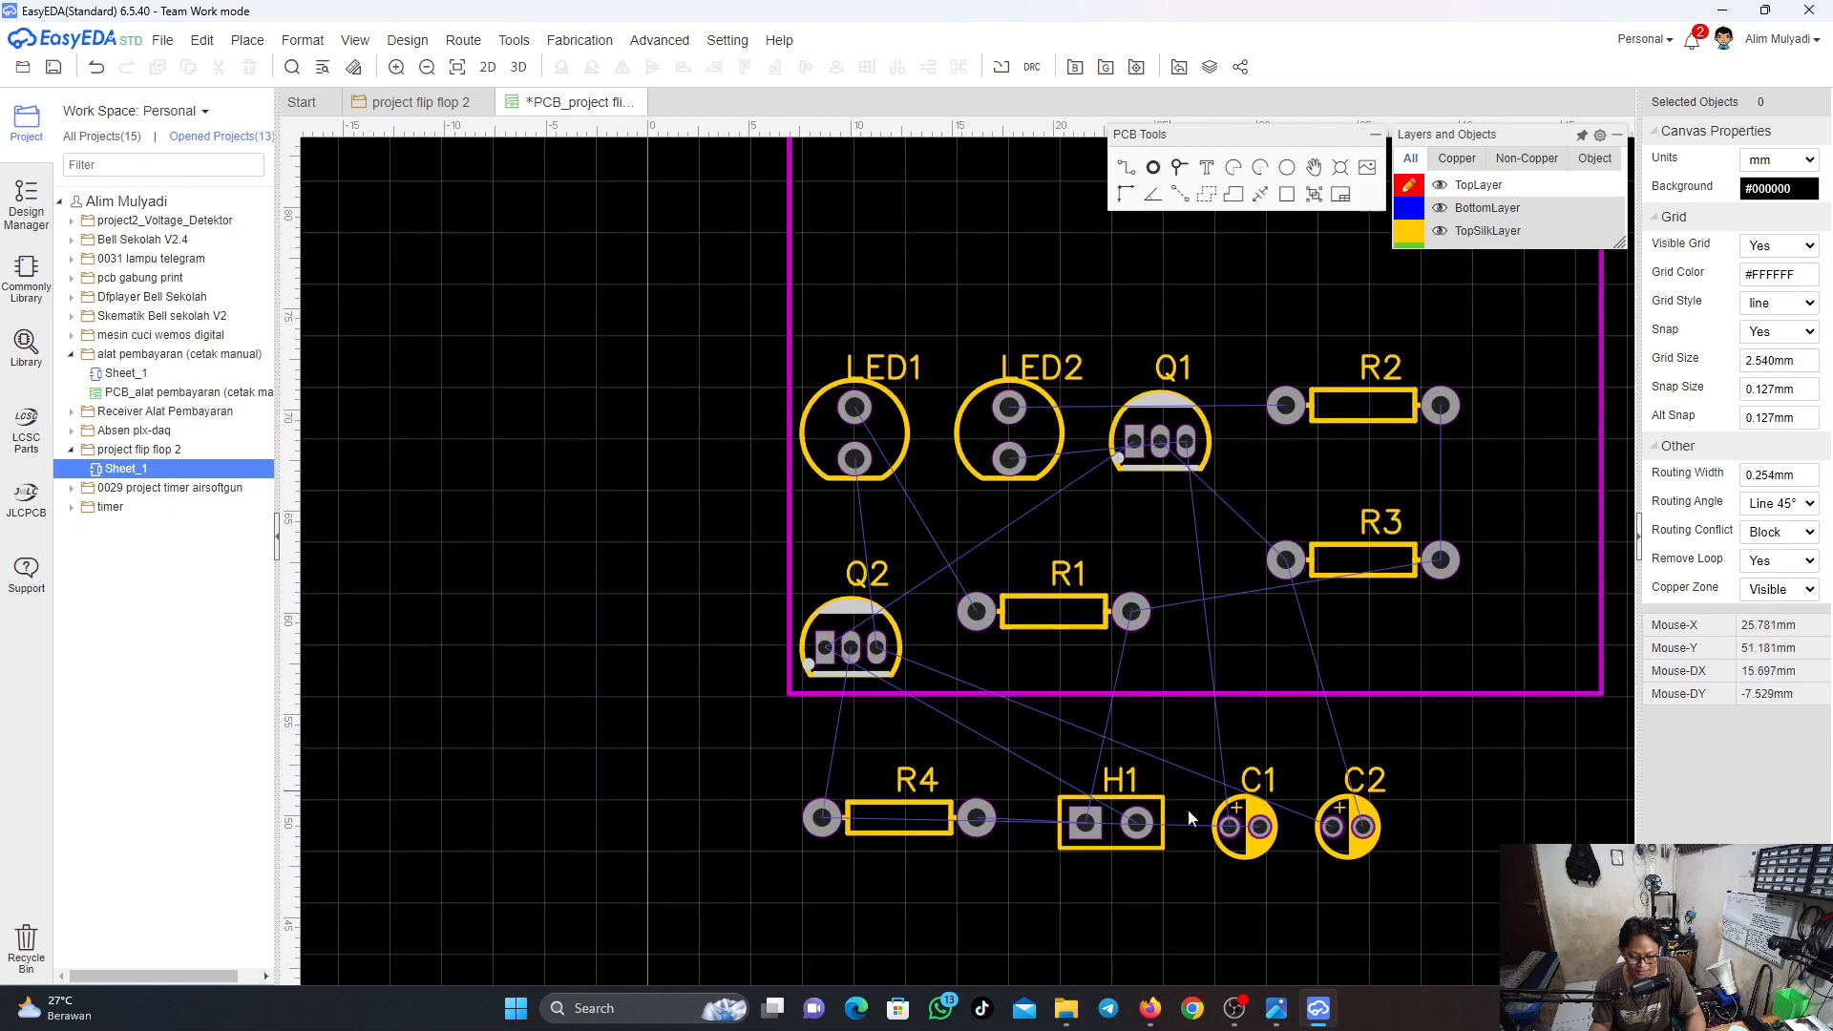
scroll(1258, 861, up, 2)
scroll(925, 795, right, 3)
scroll(925, 789, up, 3)
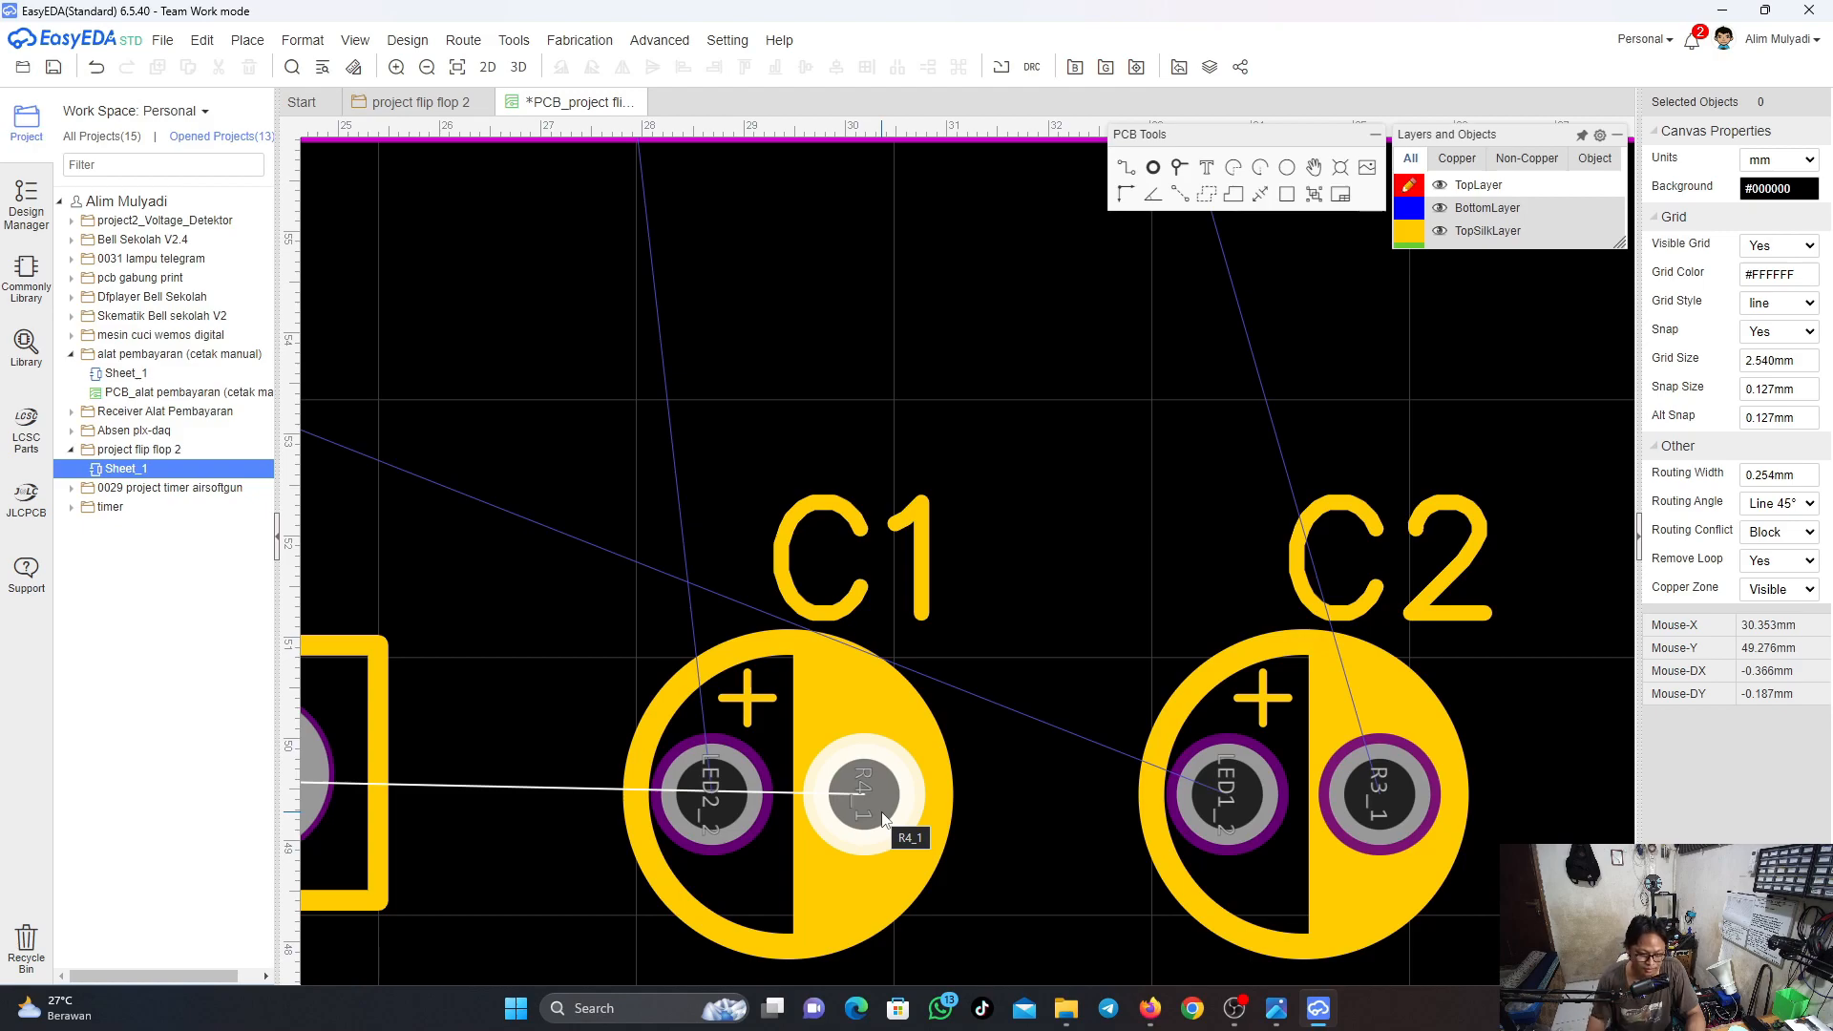
scroll(900, 794, down, 5)
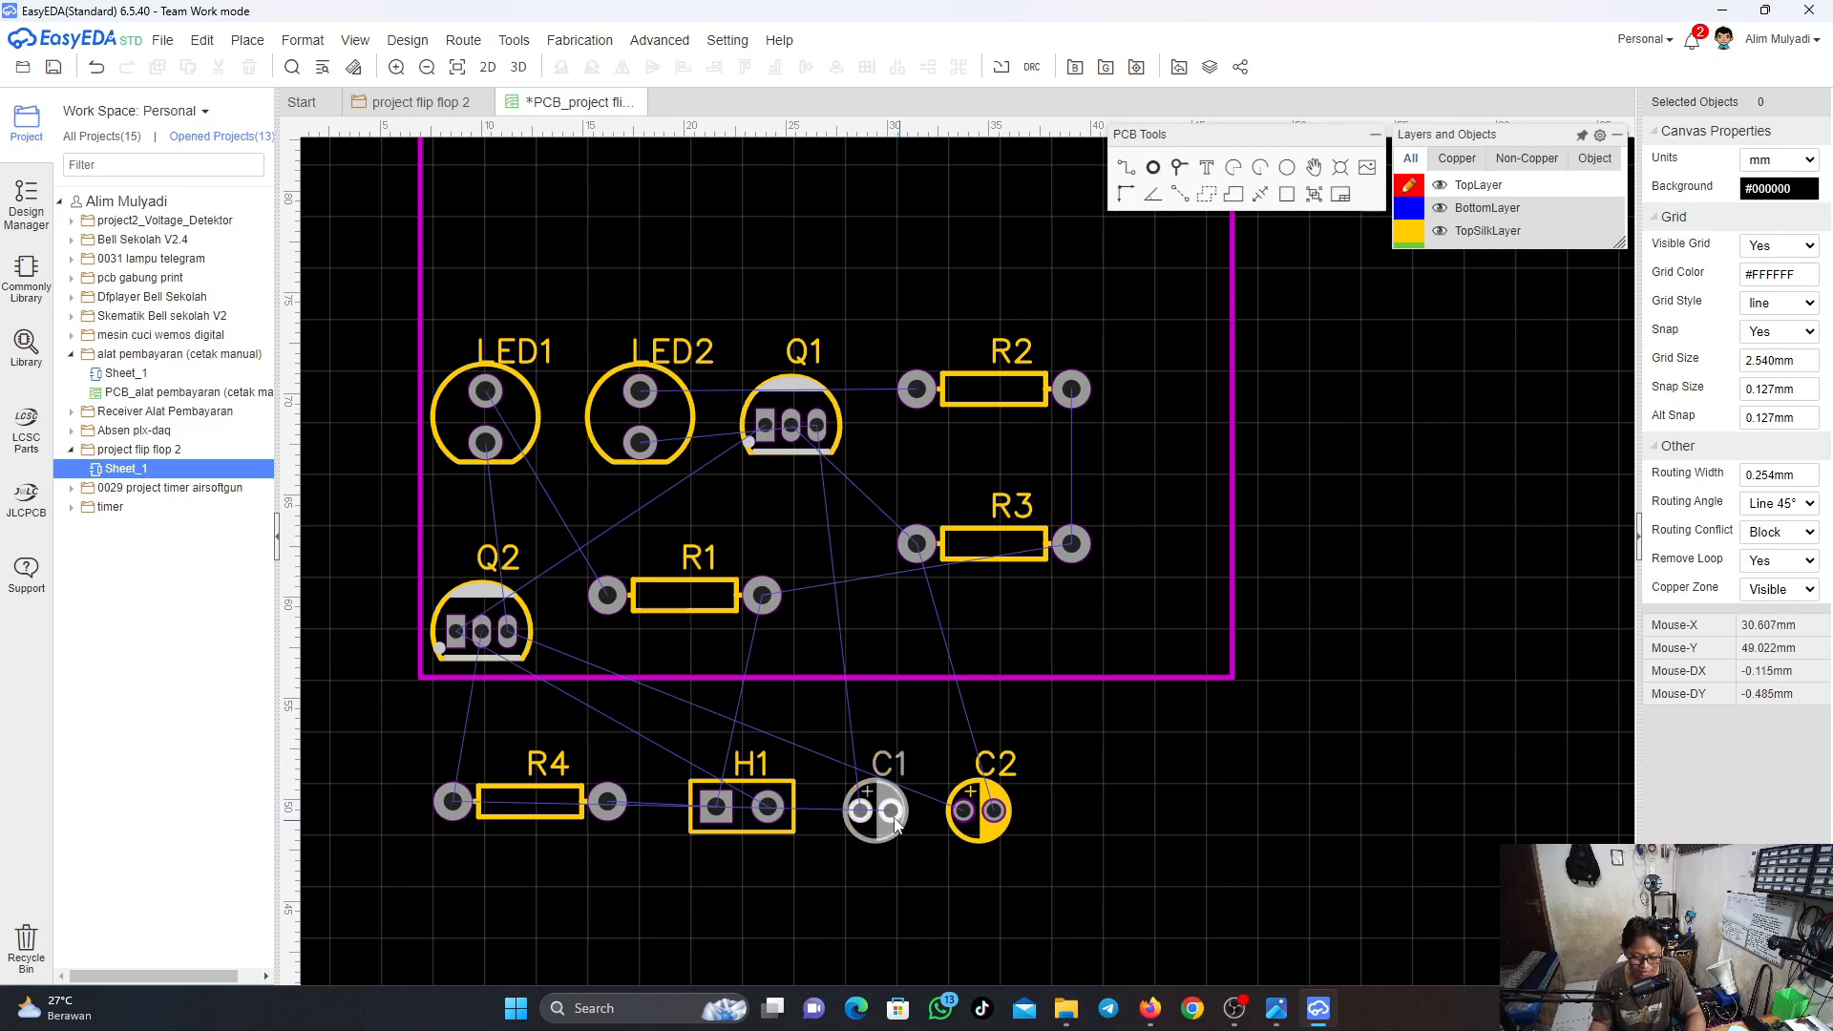
scroll(892, 817, down, 1)
scroll(893, 817, up, 5)
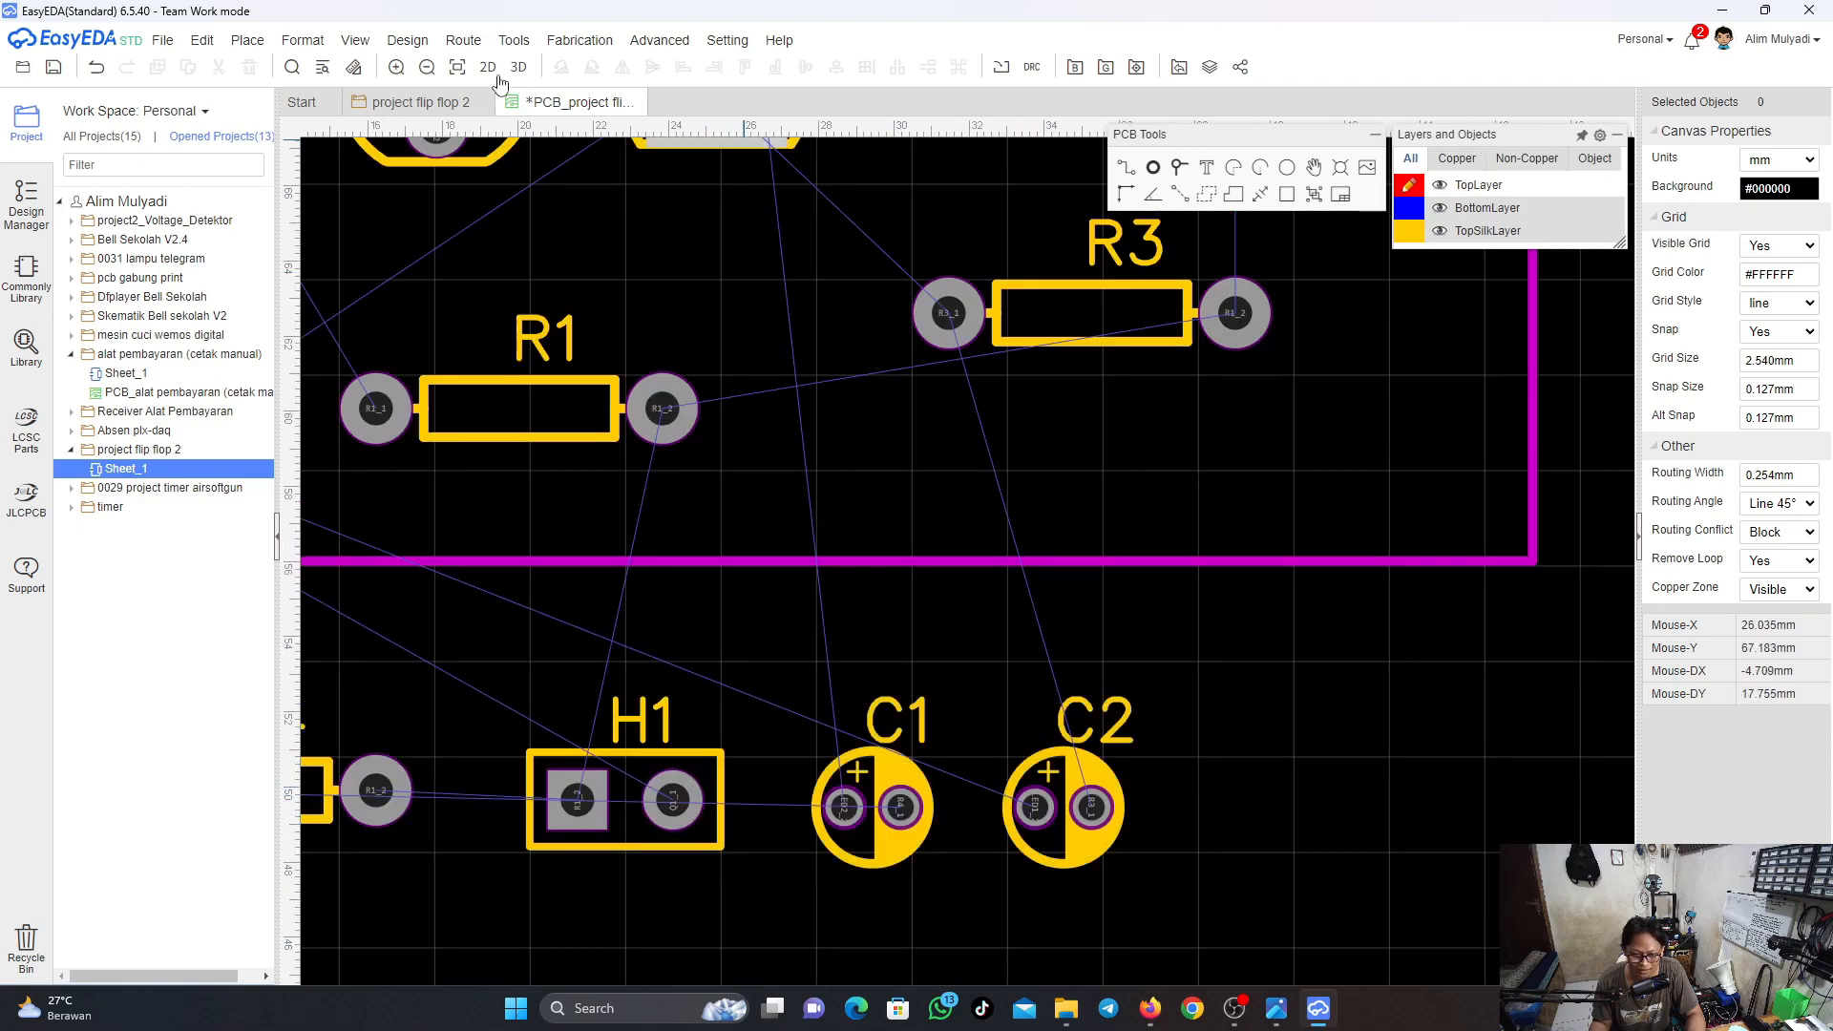
Return to the schematic and inspect the footprint and supplier properties of capacitor C1
click(391, 103)
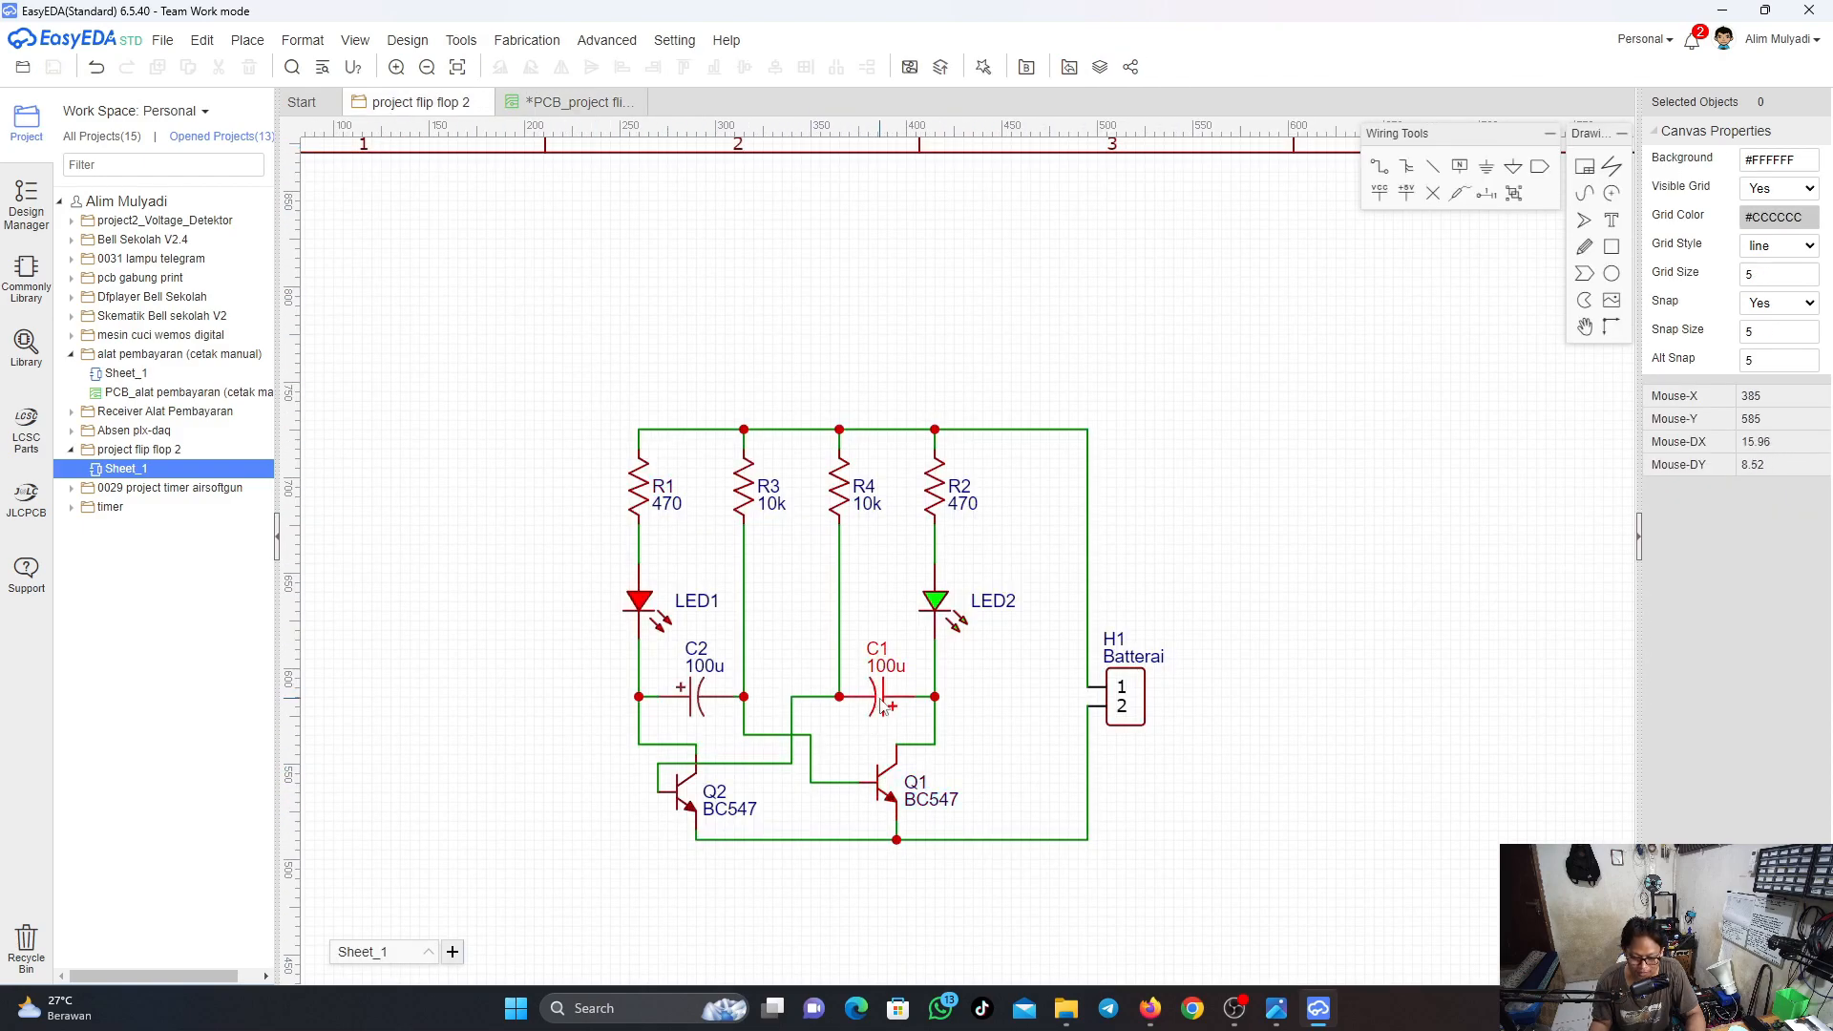
click(881, 707)
right_click(878, 698)
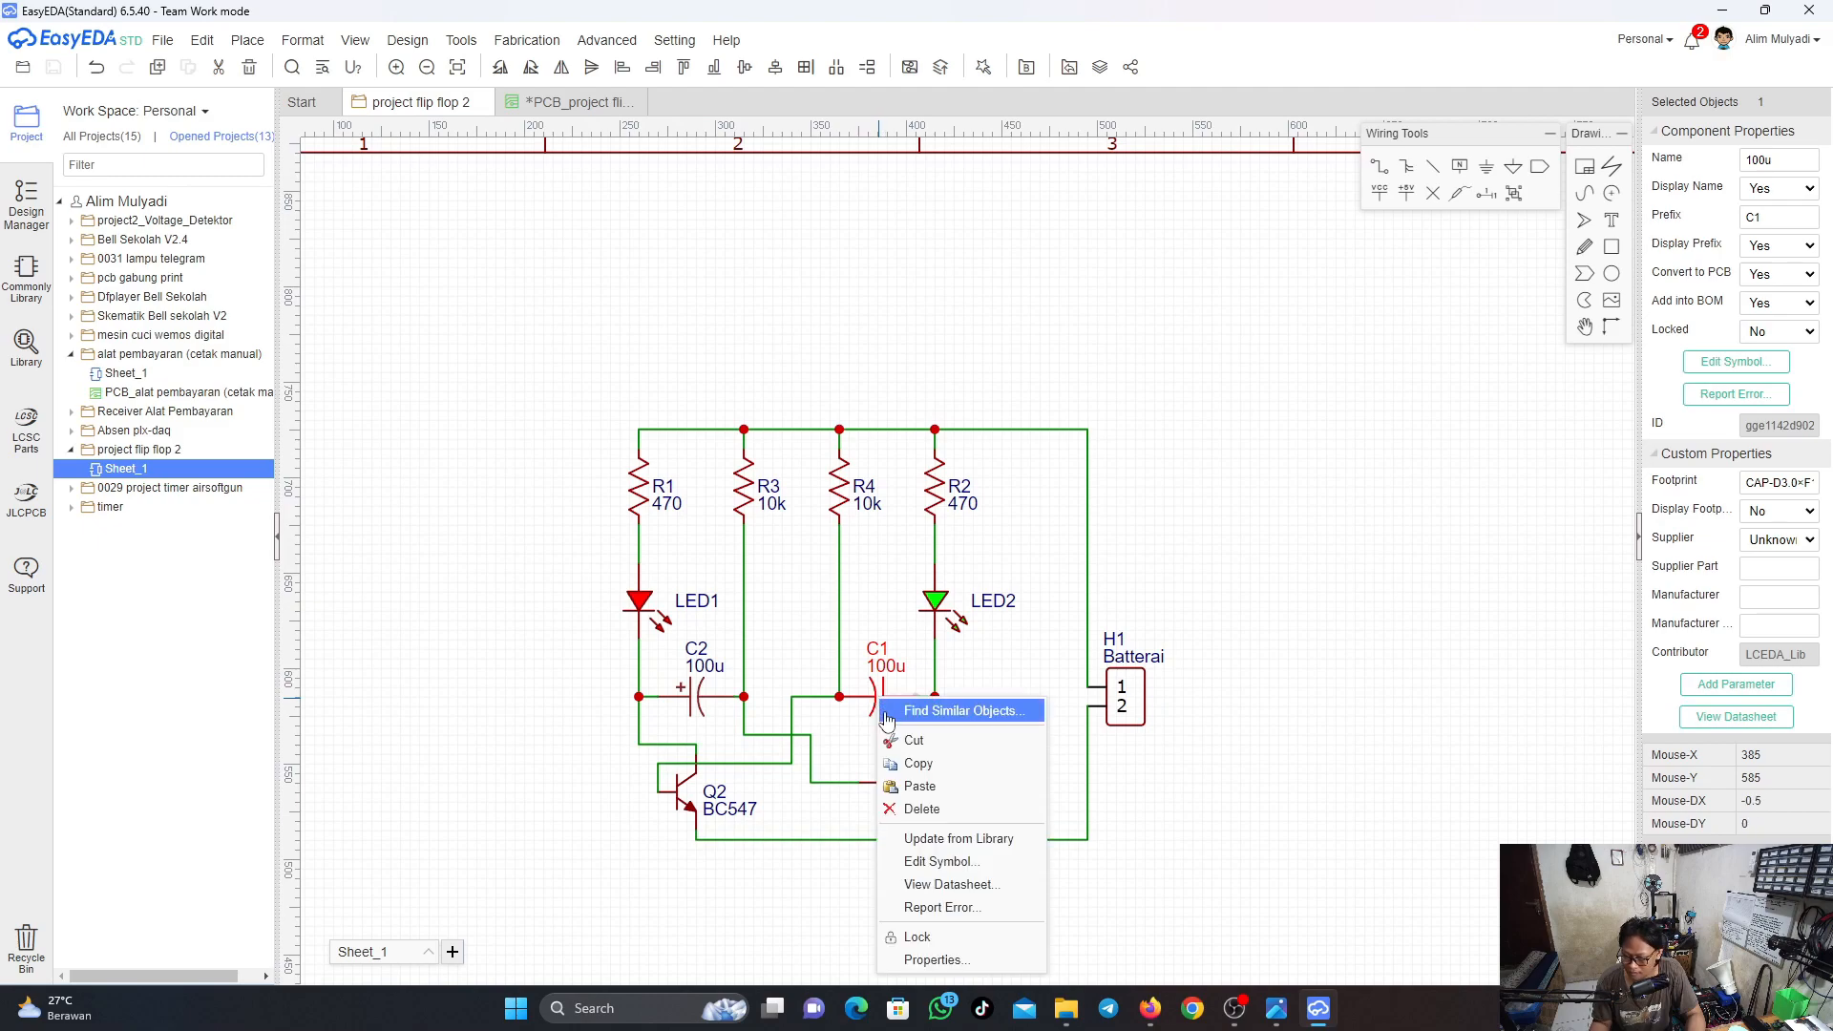
click(1404, 607)
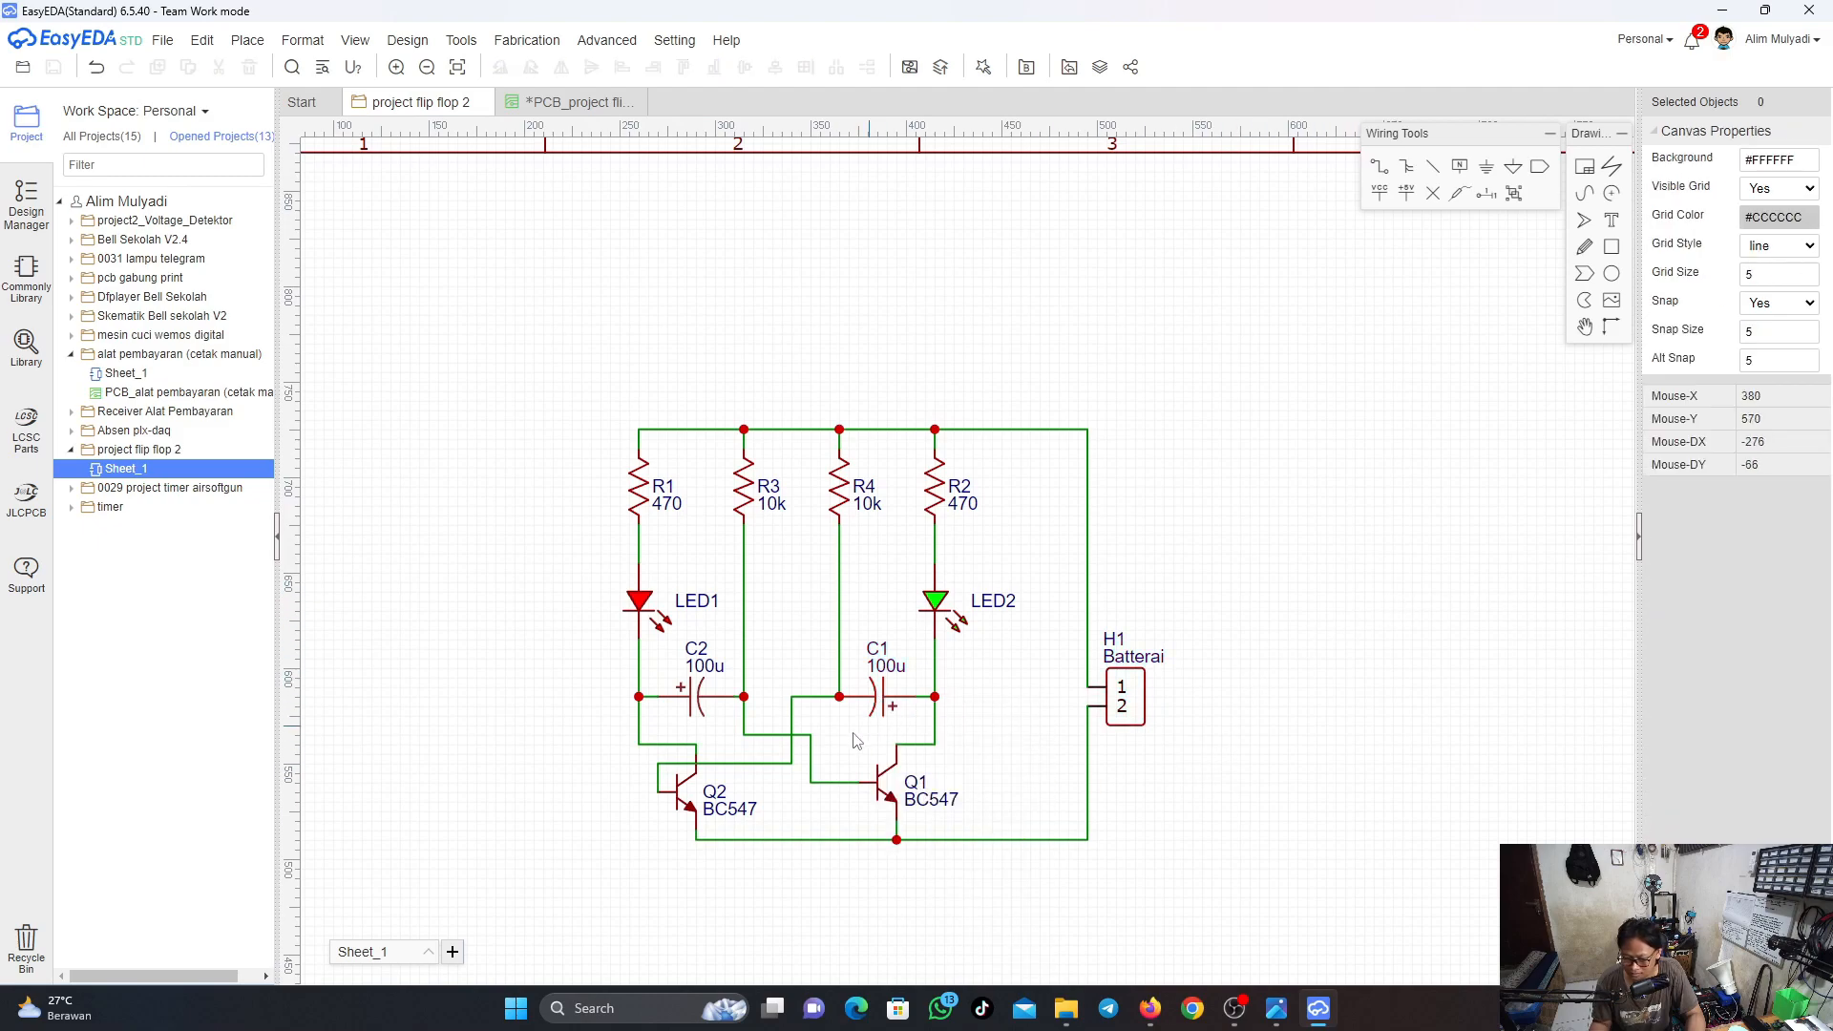
click(884, 714)
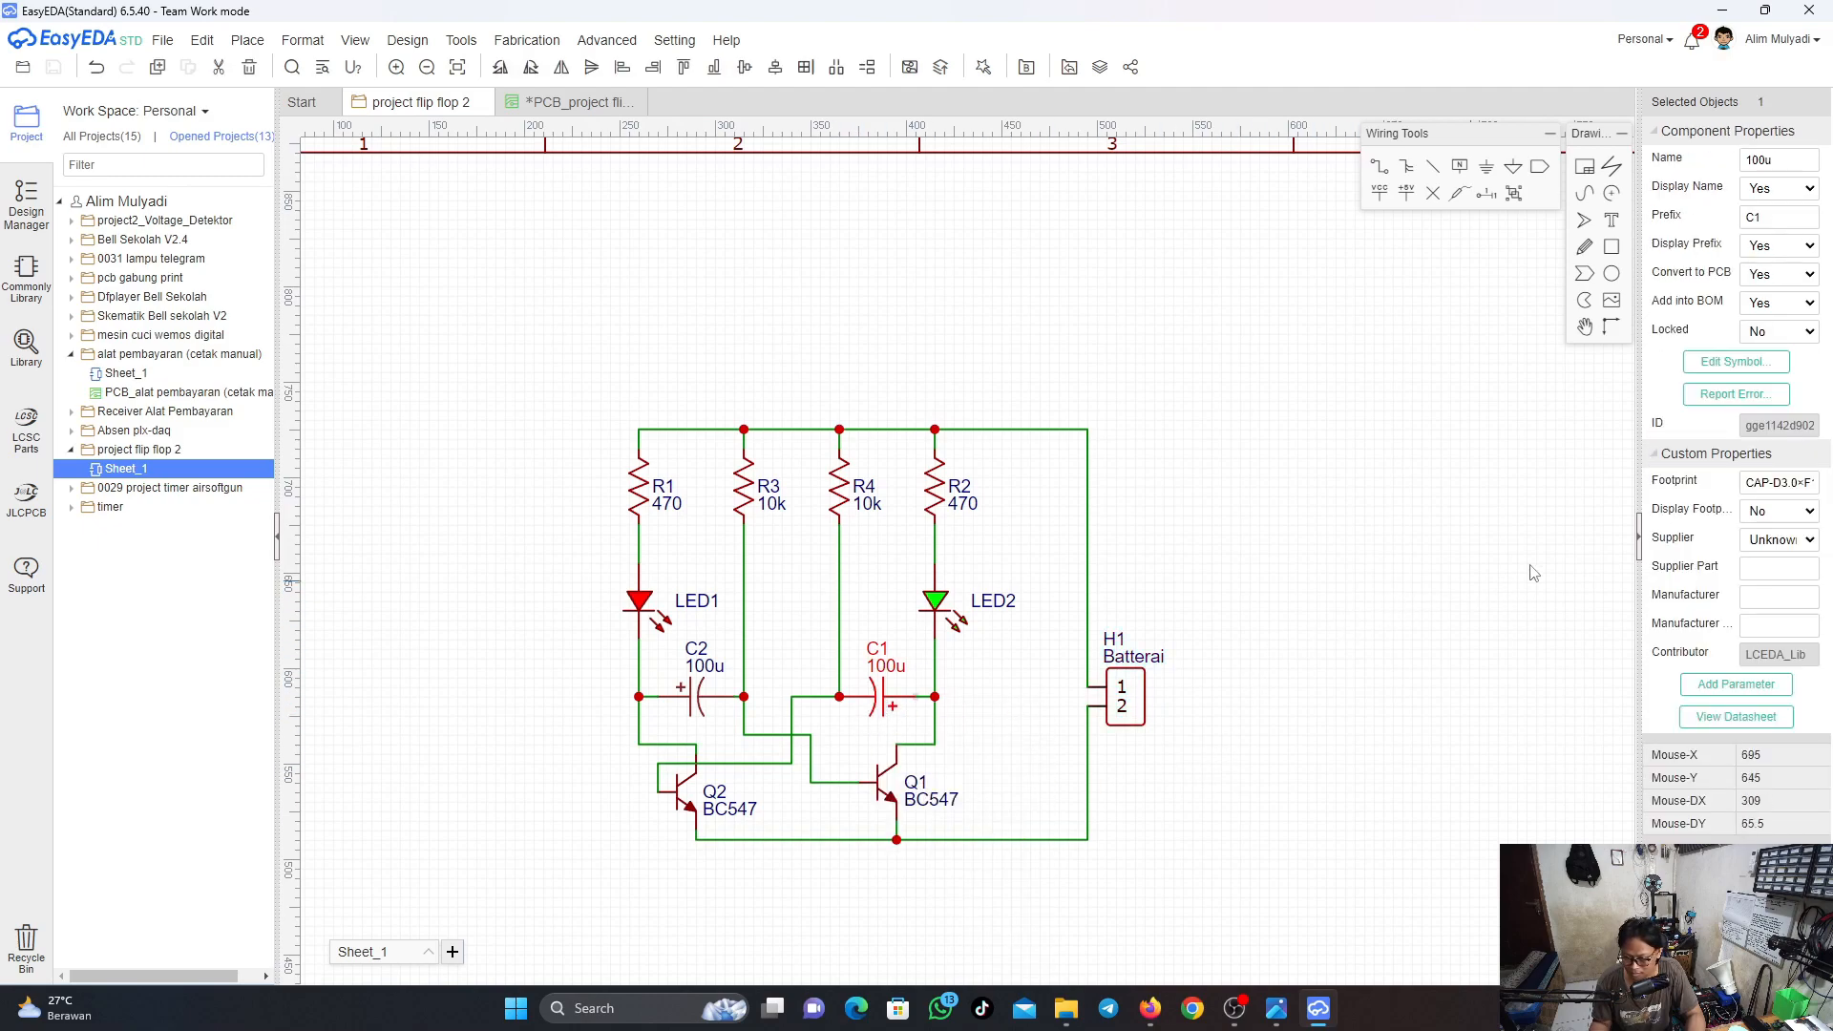
click(1797, 516)
click(1798, 516)
click(1779, 548)
click(1777, 547)
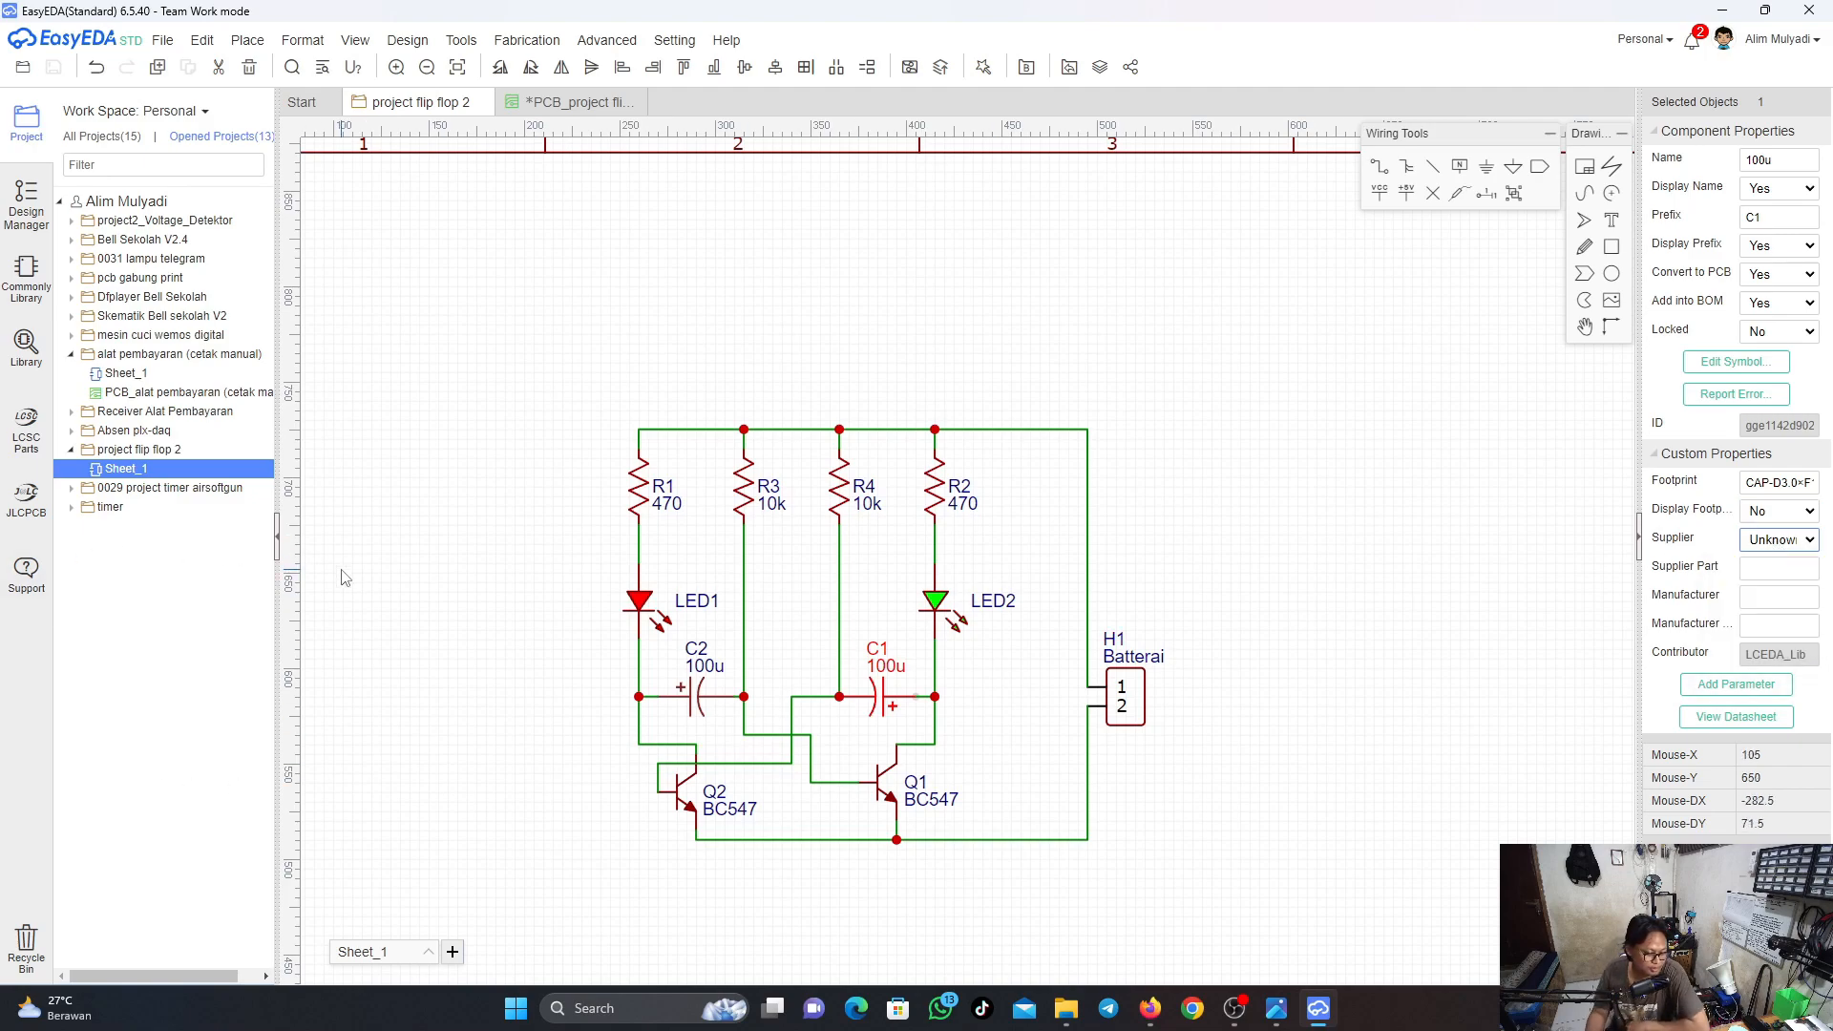
Open the component library and search the EasyEDA symbols for "elco 5mm"
click(26, 345)
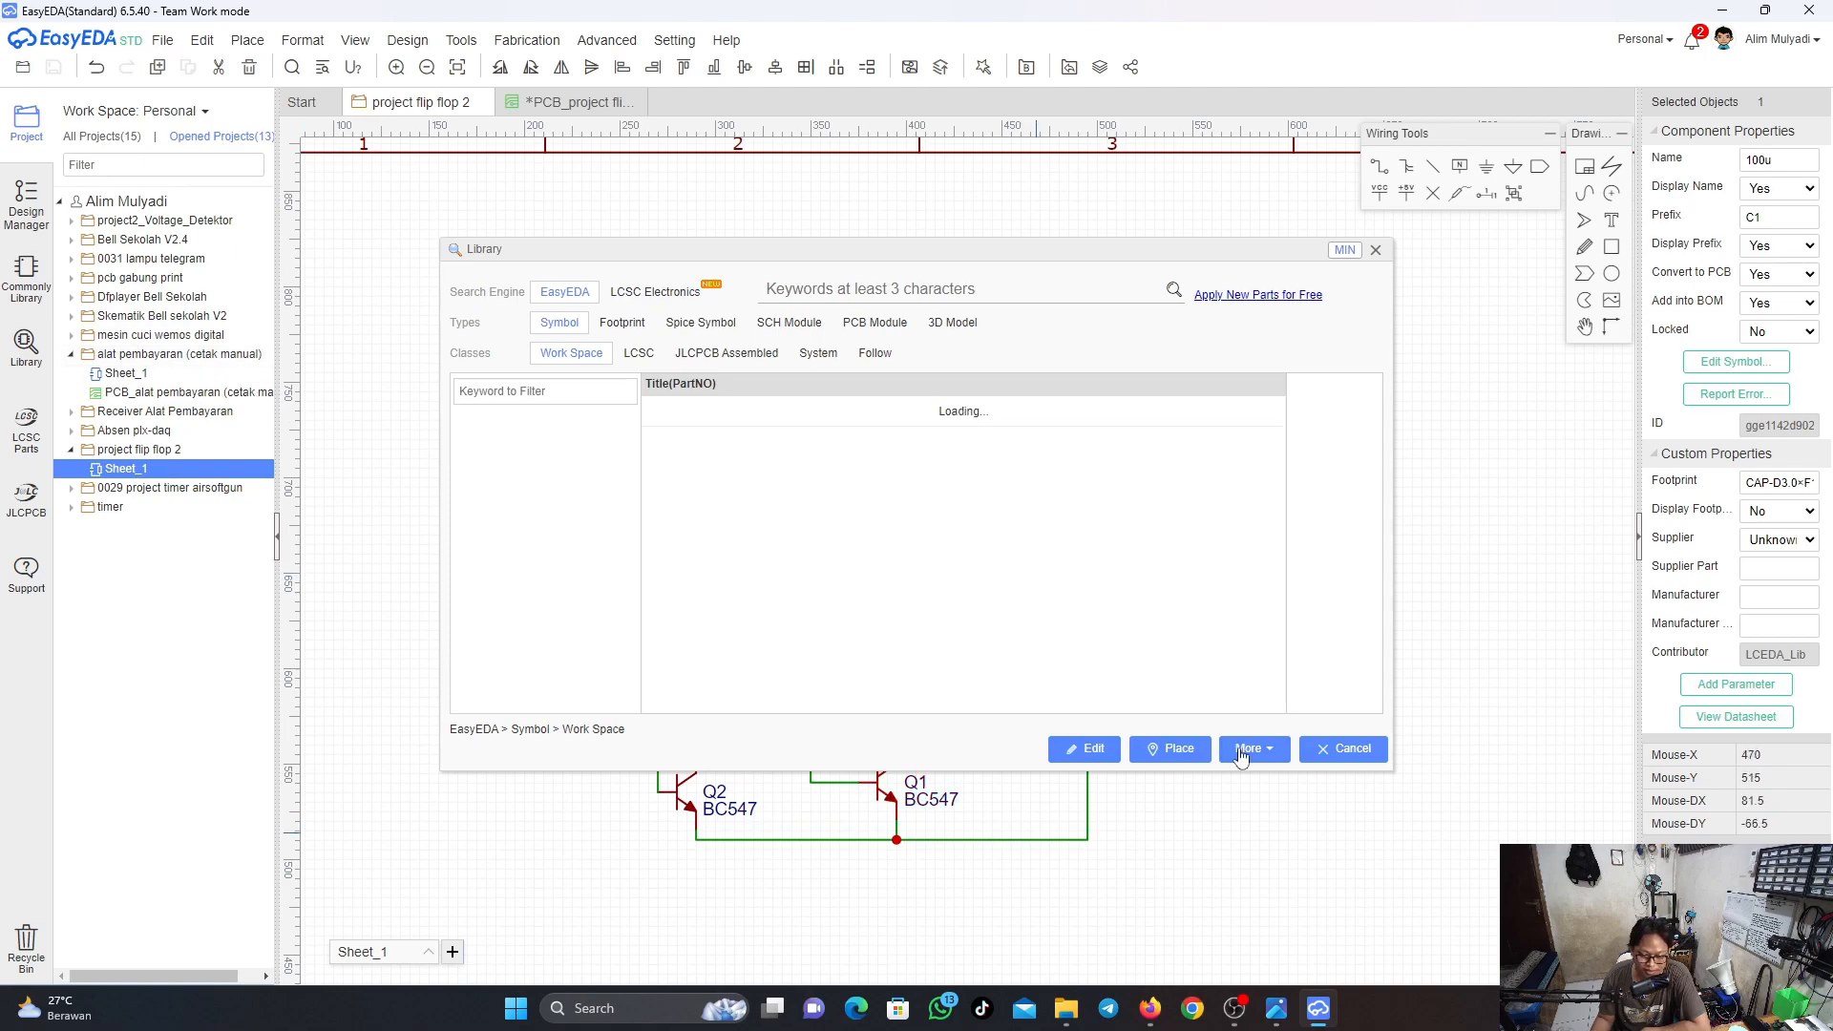
drag(1023, 248, 1124, 267)
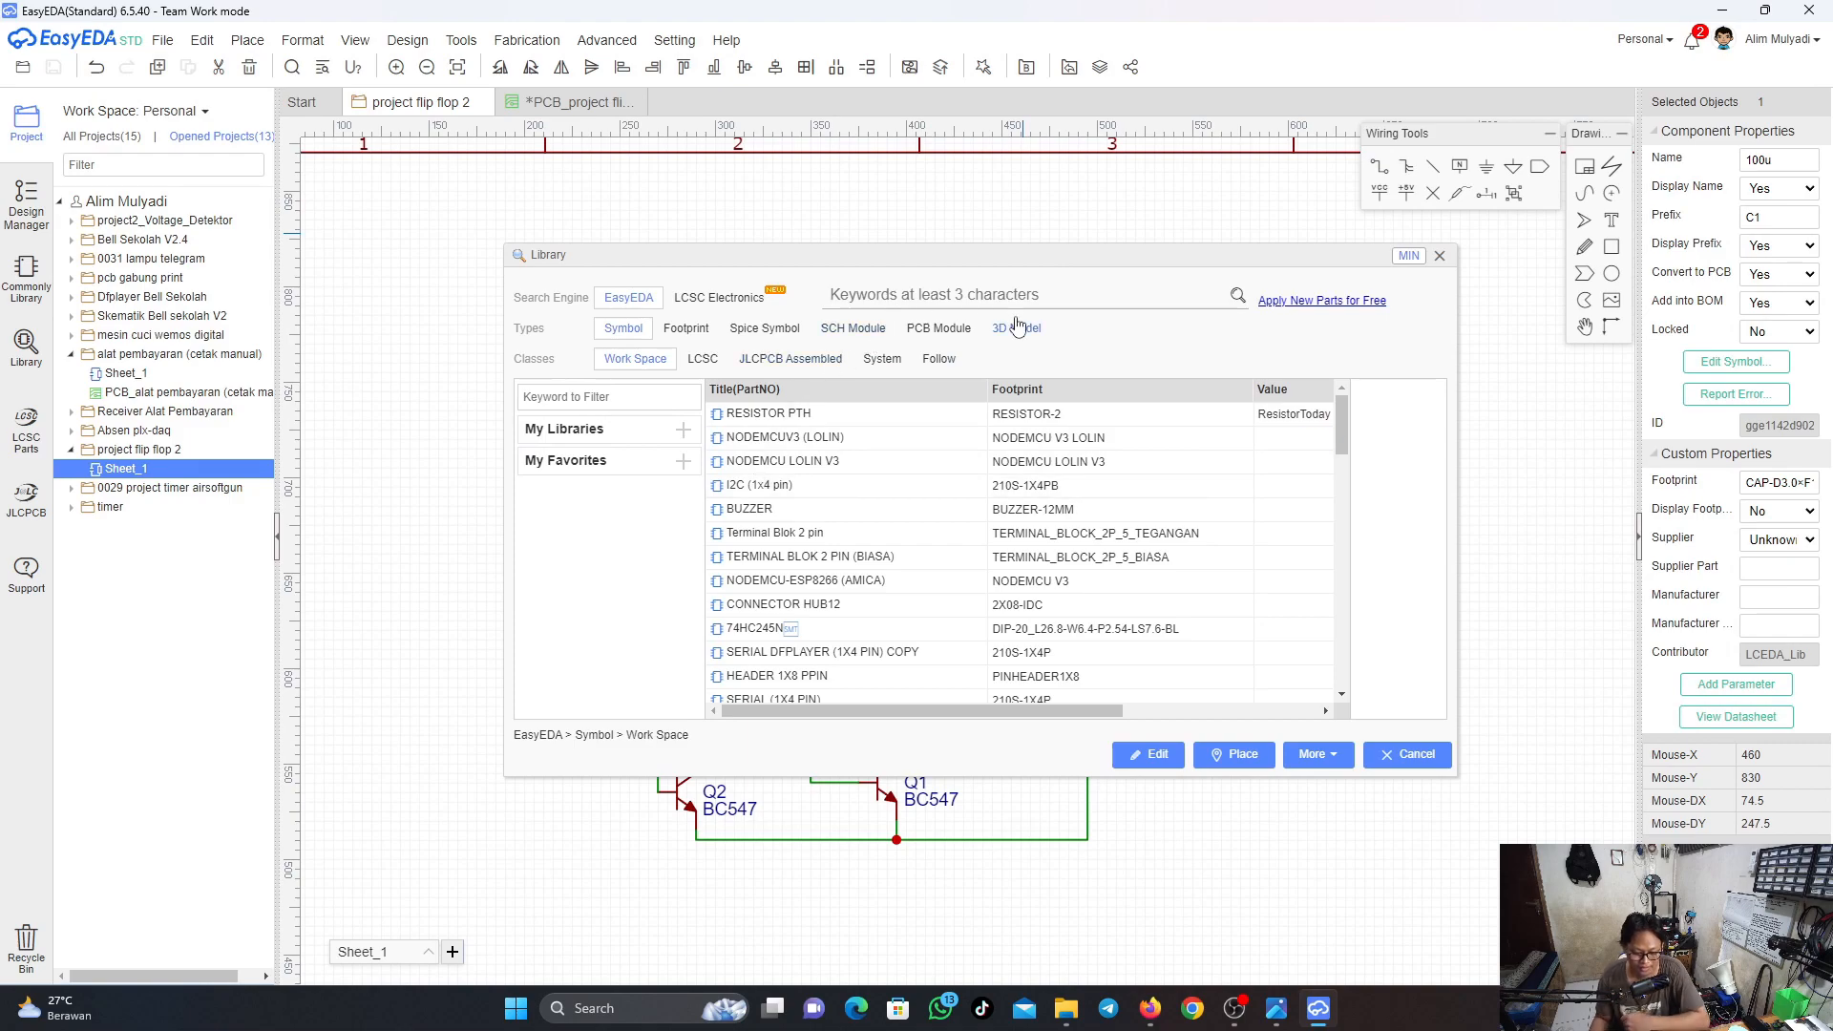
text(elco 5m)
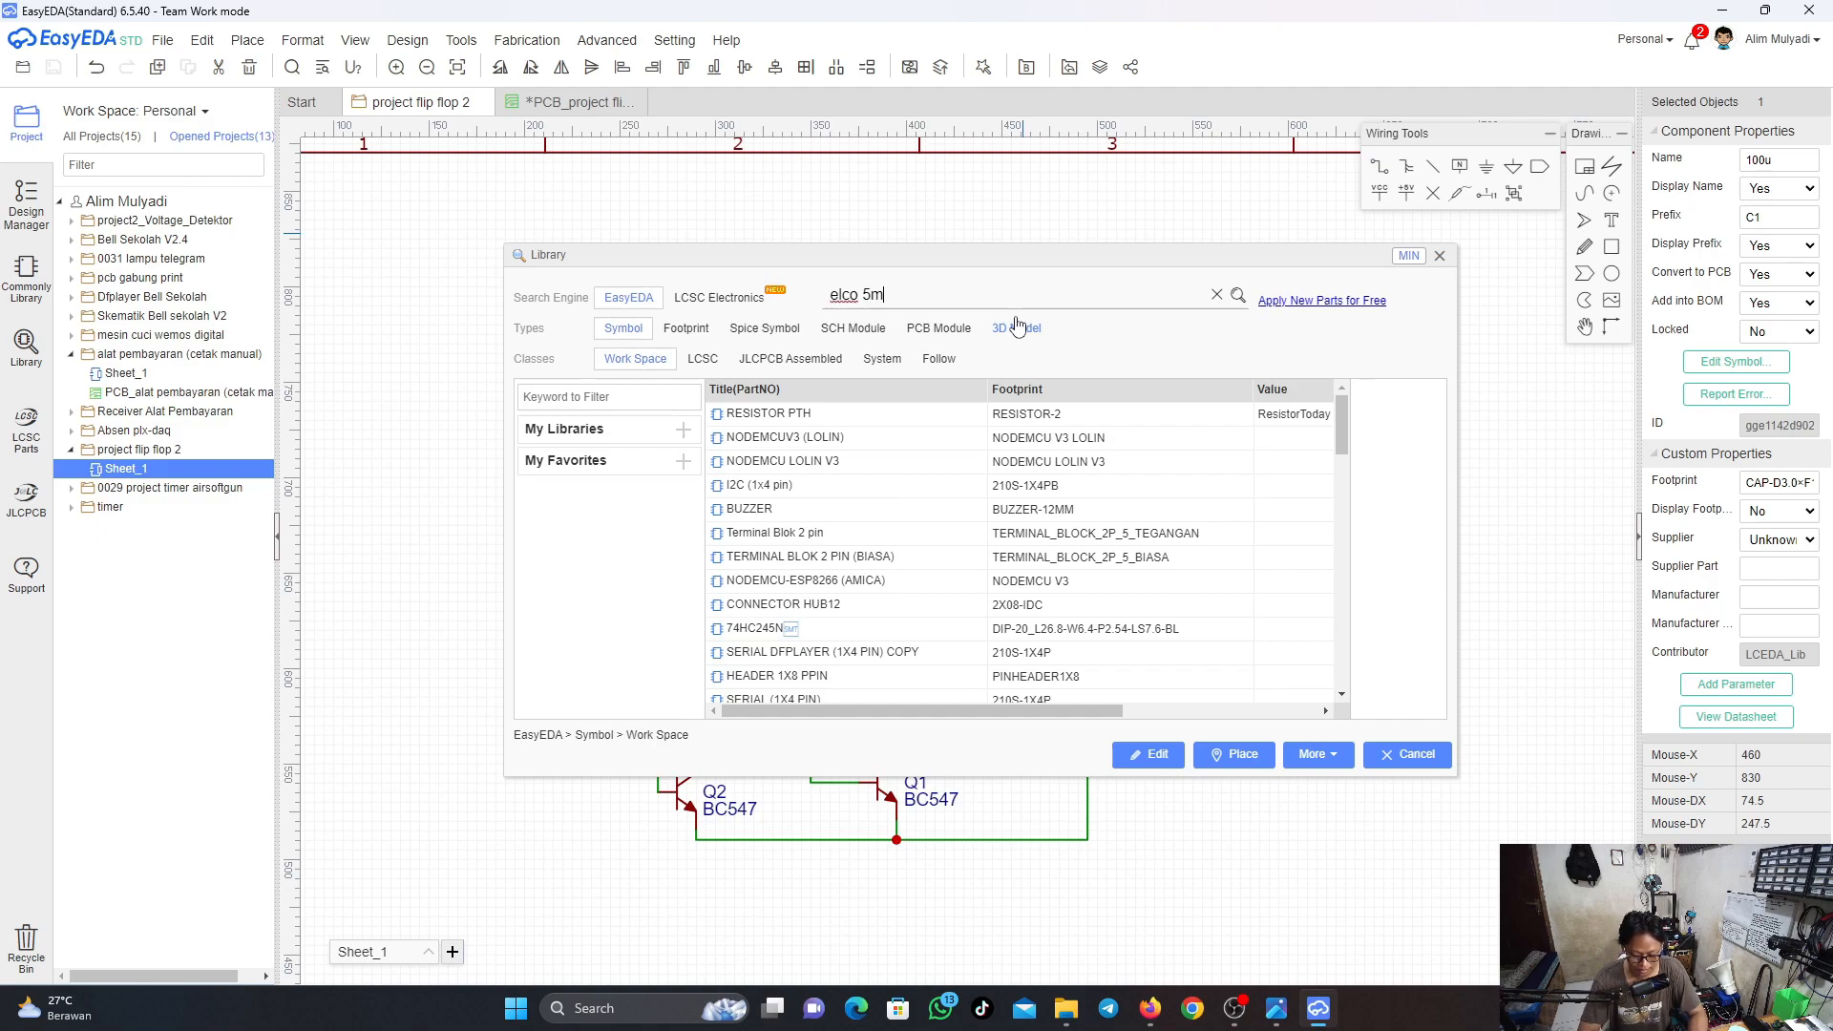
text(m)
key(Return)
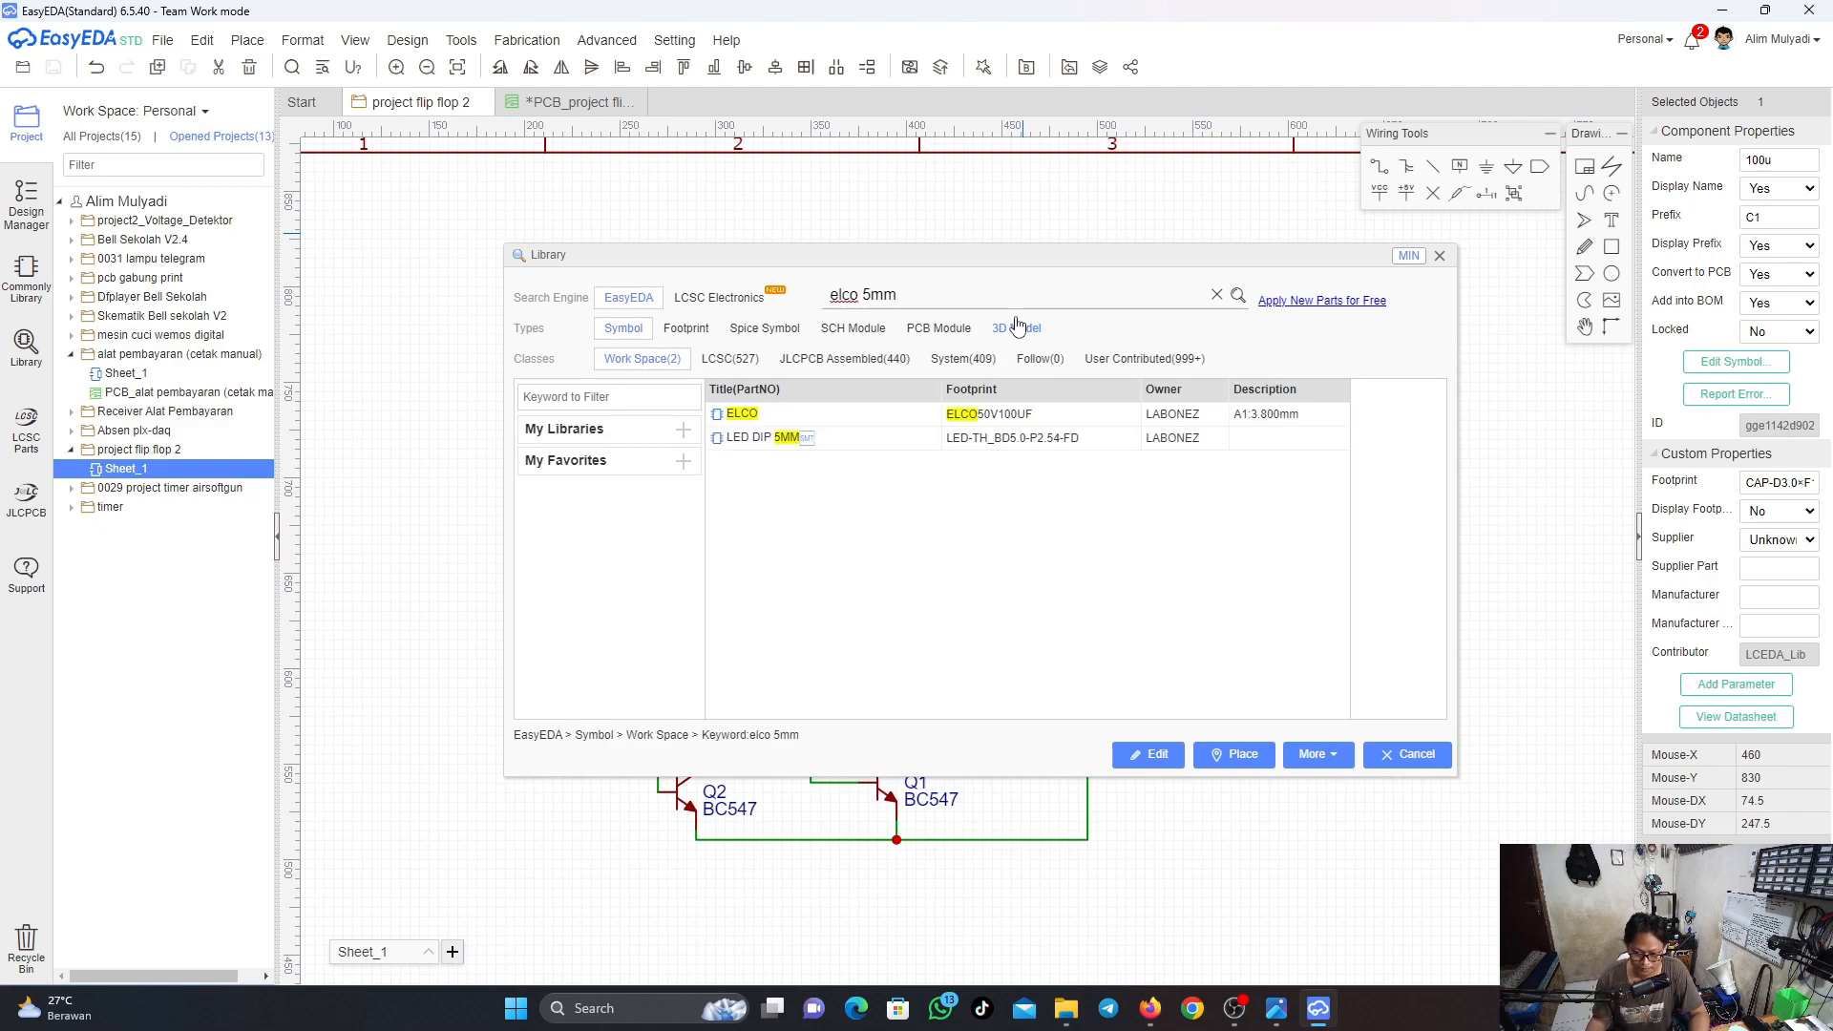
Preview the symbols and footprints of the ELCO and LED DIP 5MM parts in the work space results
click(816, 420)
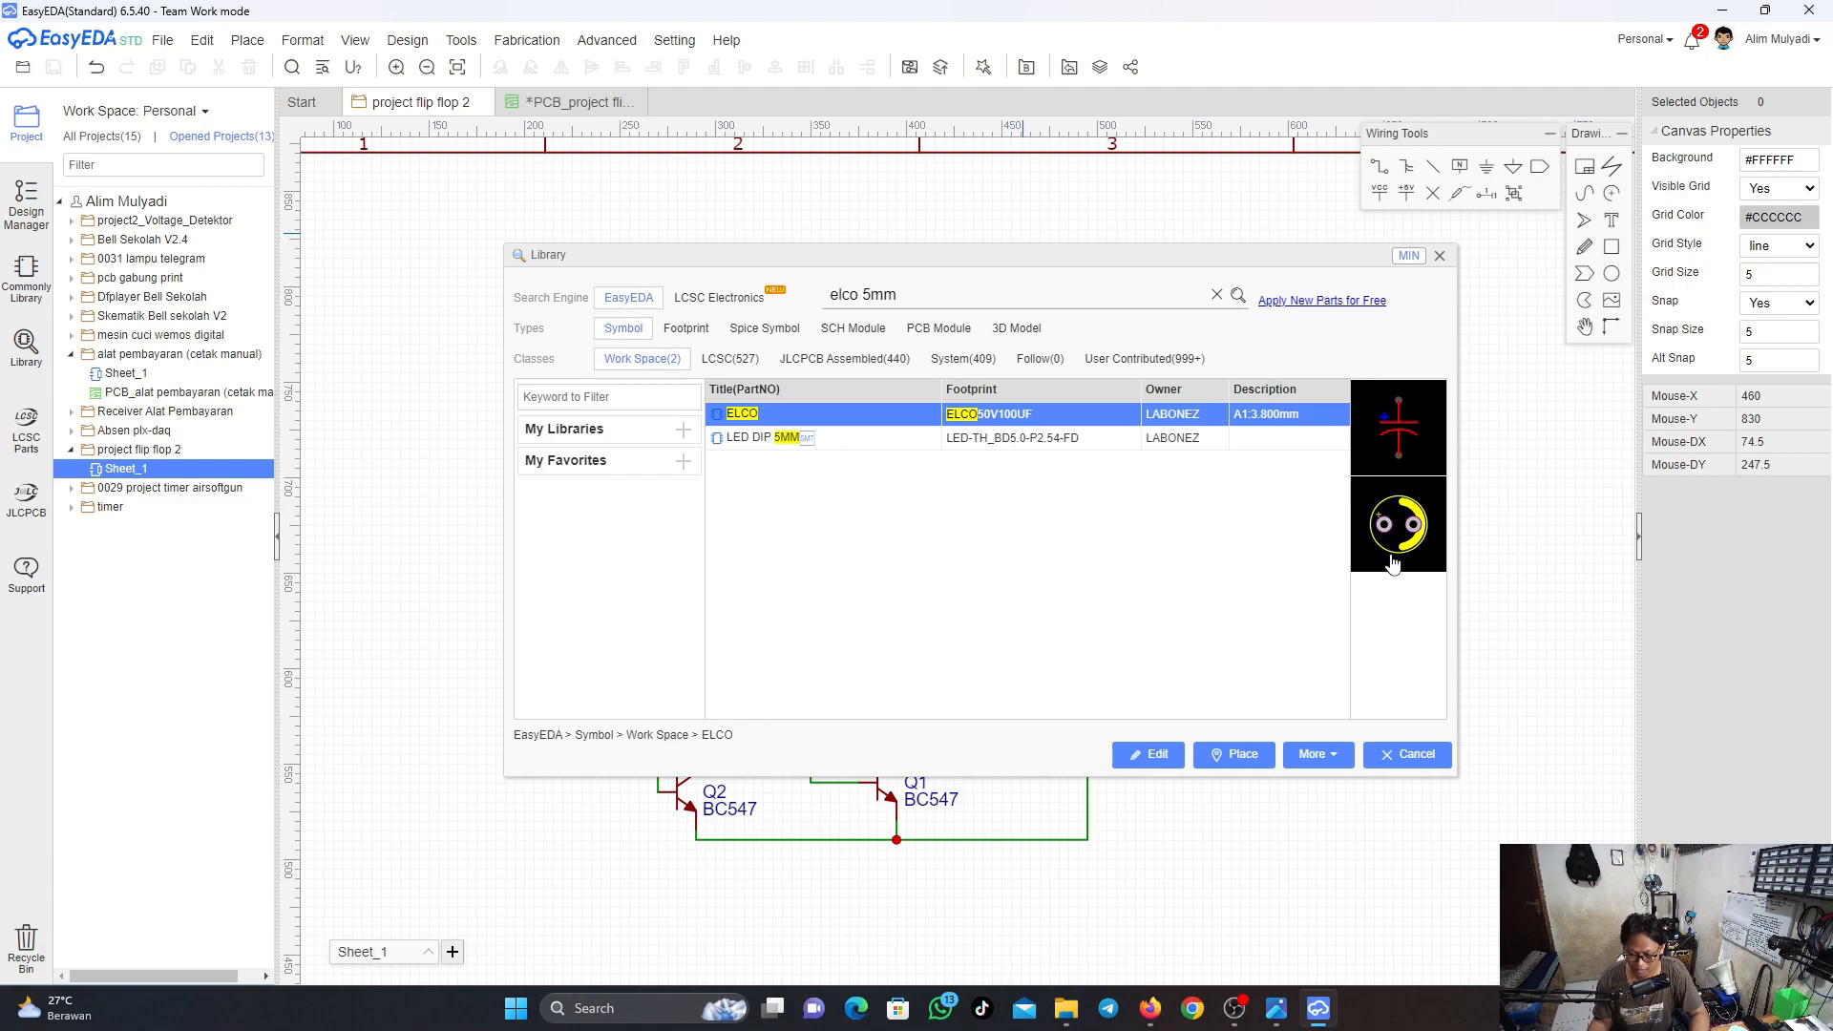
click(747, 441)
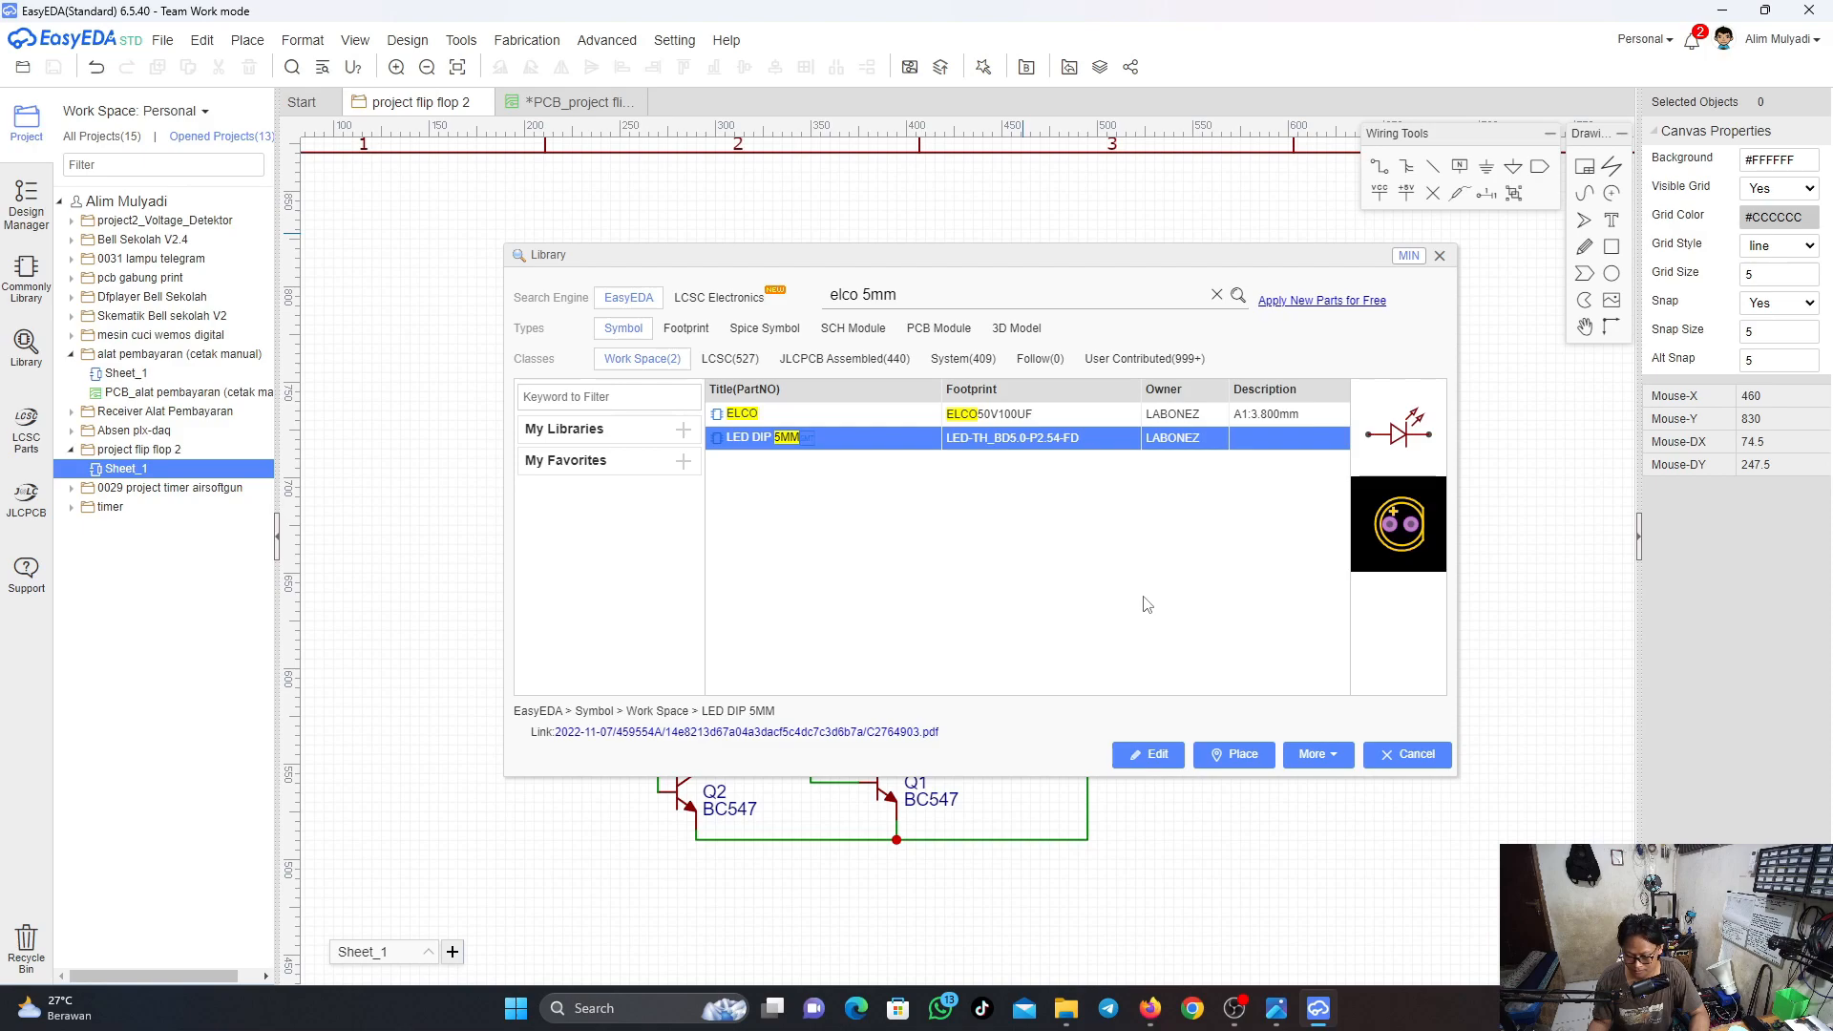
click(918, 295)
click(918, 295)
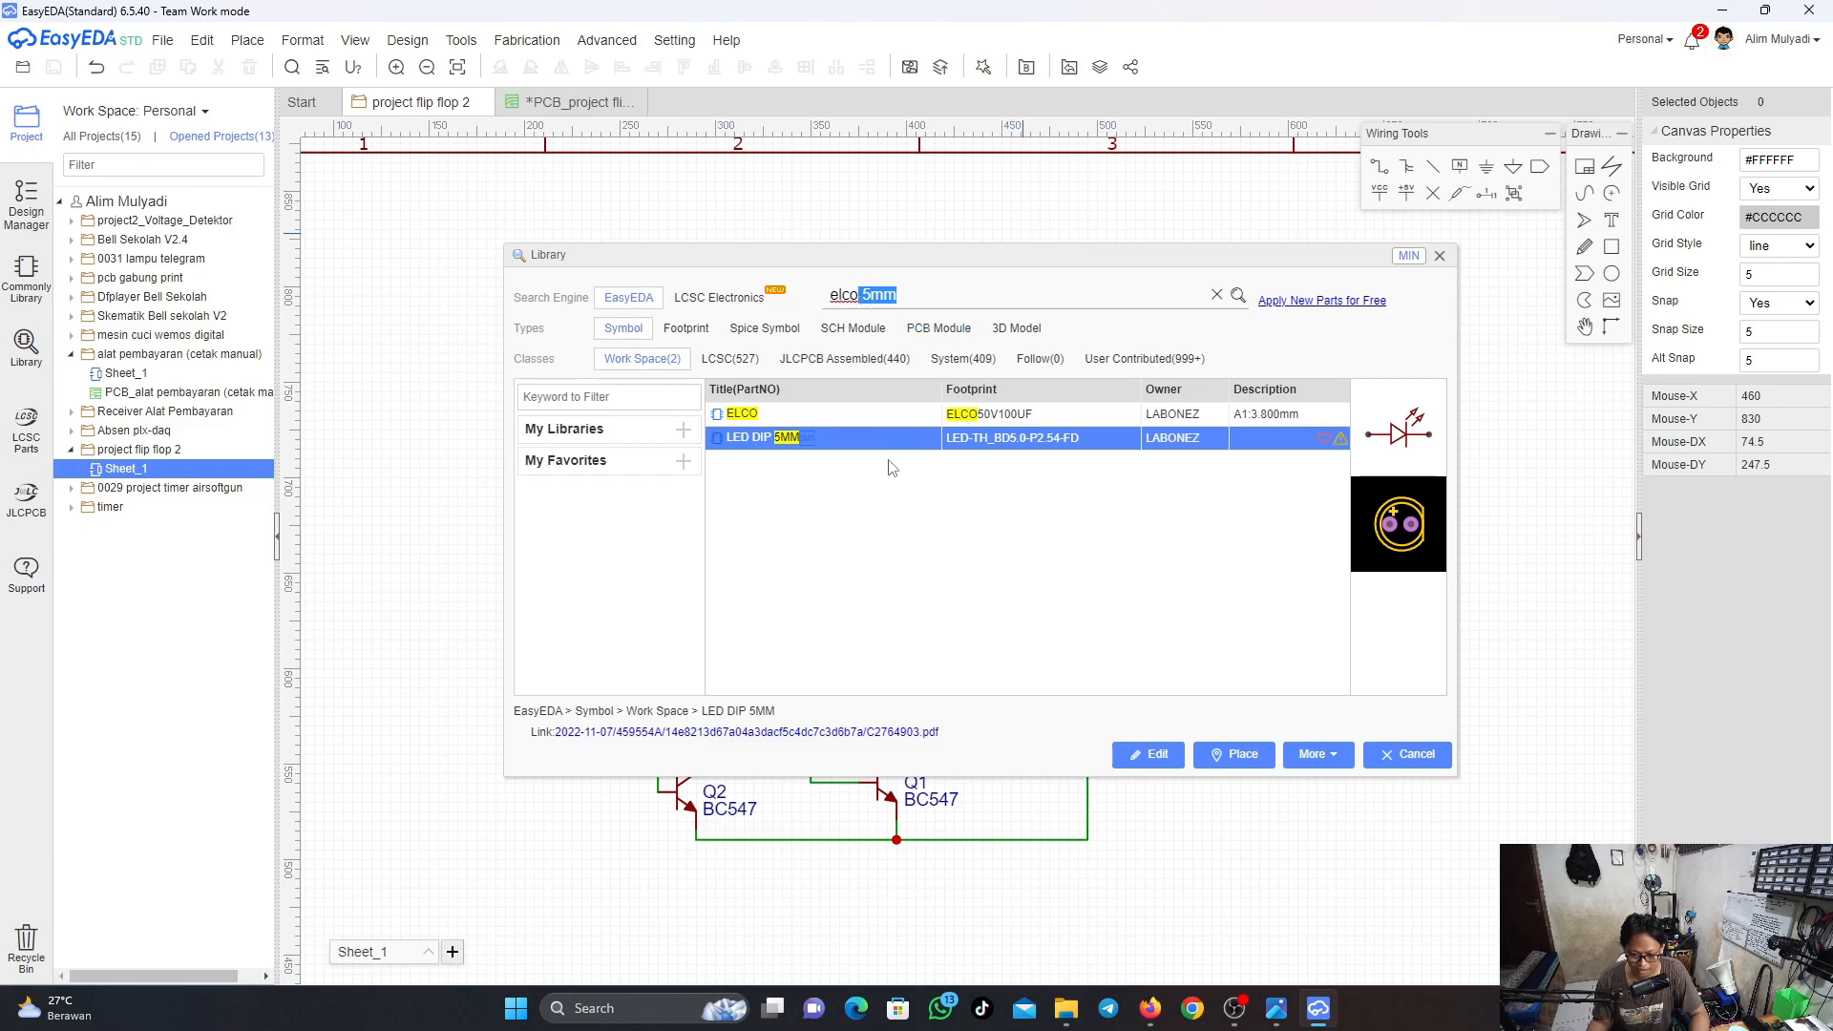
click(920, 290)
Show the user-contributed results and compare the previews of the ELCO 5MM, 4.5MM, 10UF, 3.5MM, 100u/25 and 35MM capacitors
click(1121, 361)
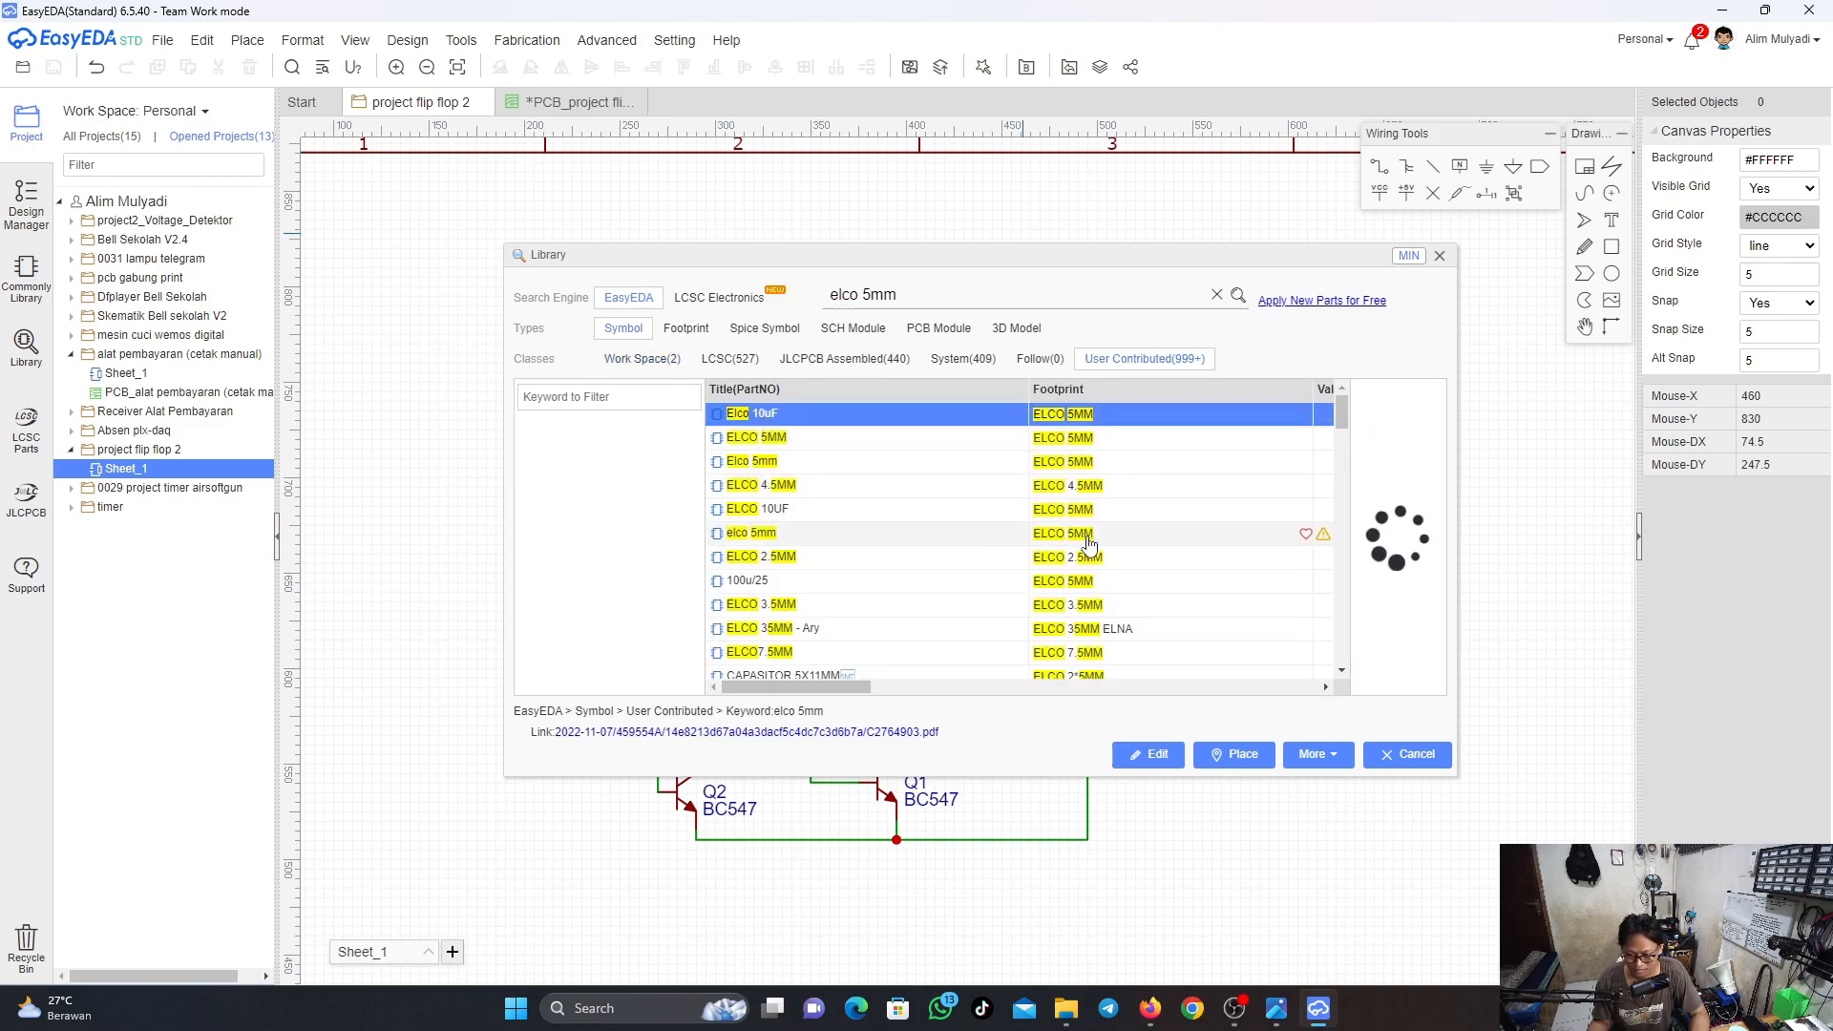
click(820, 440)
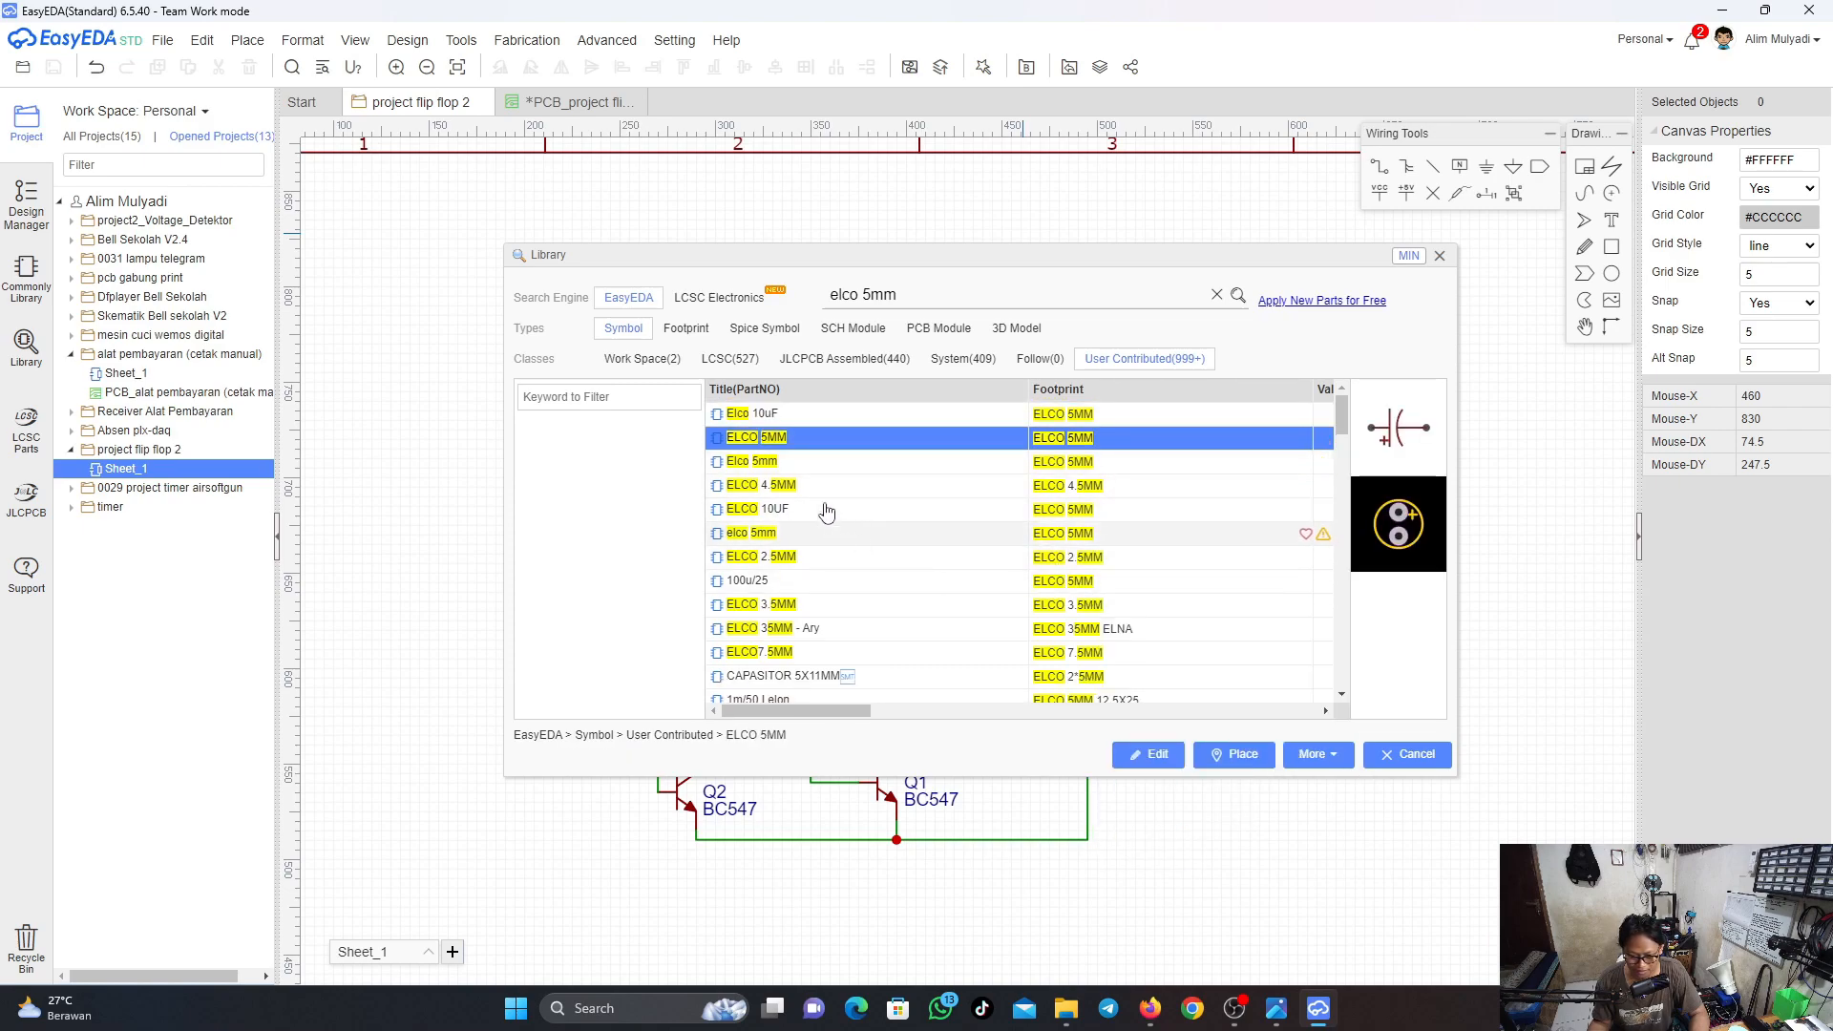
click(783, 462)
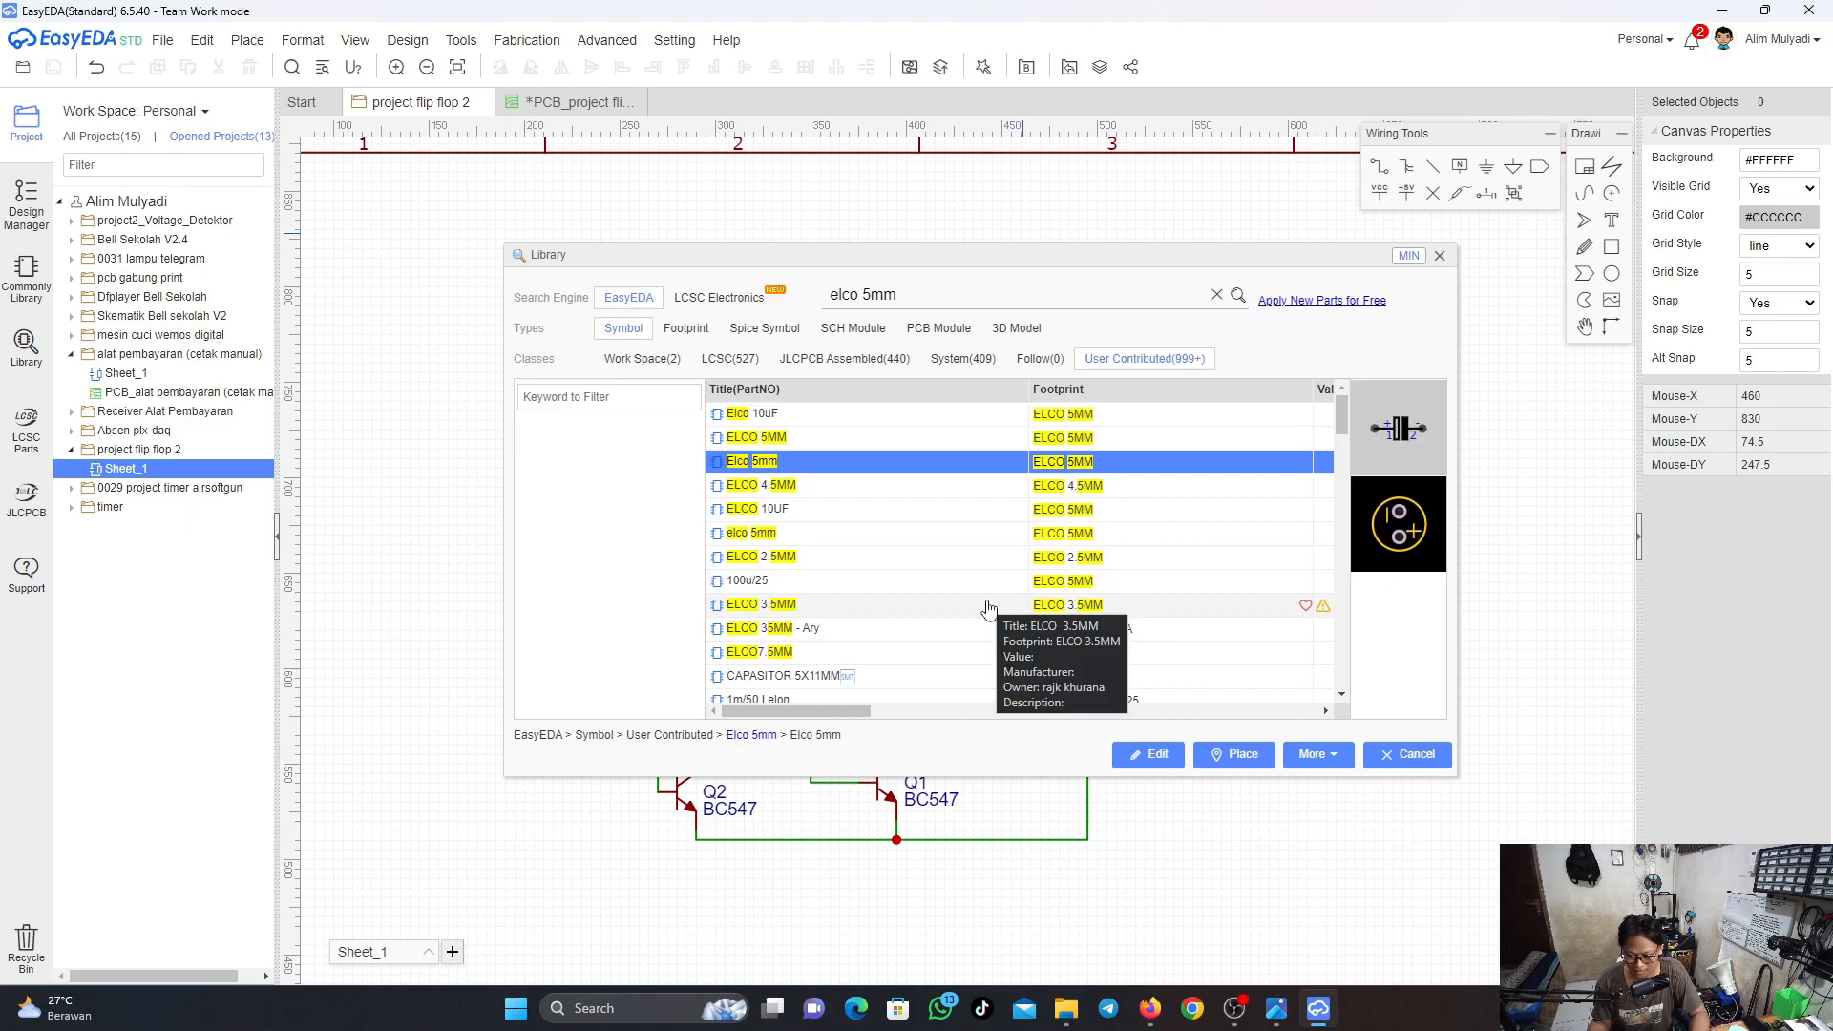
click(857, 488)
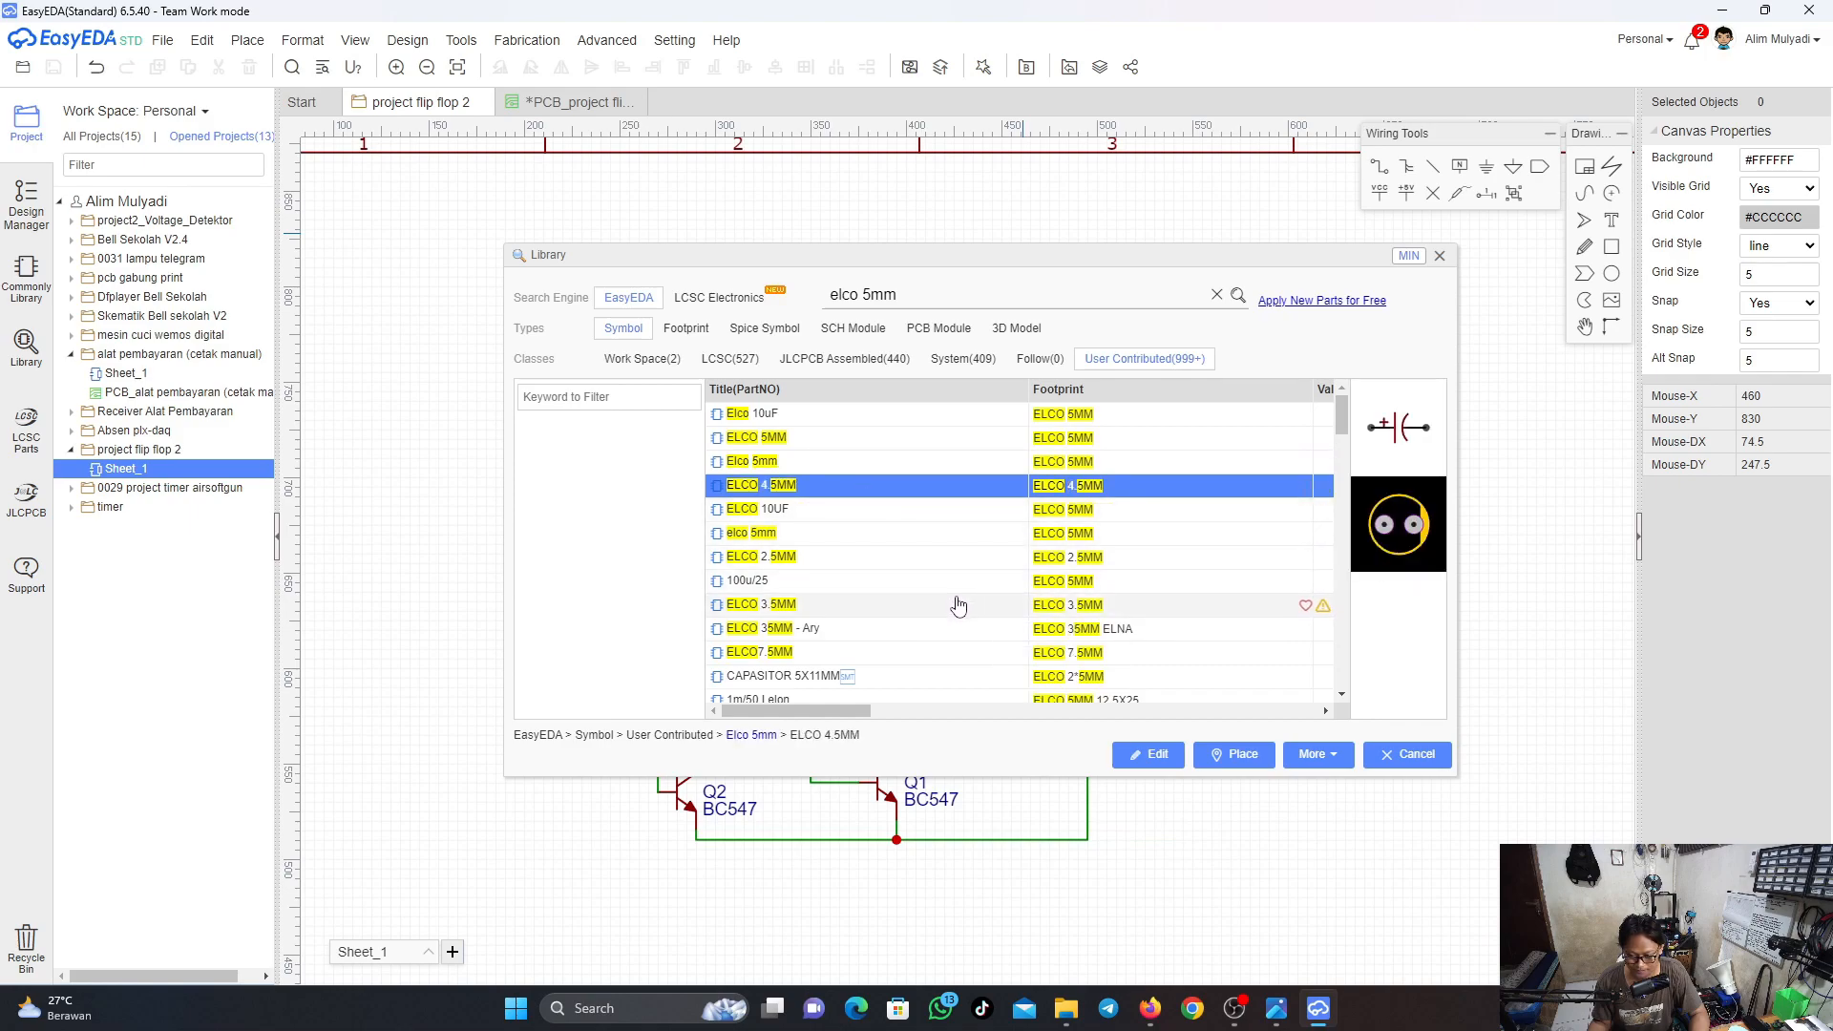
click(842, 512)
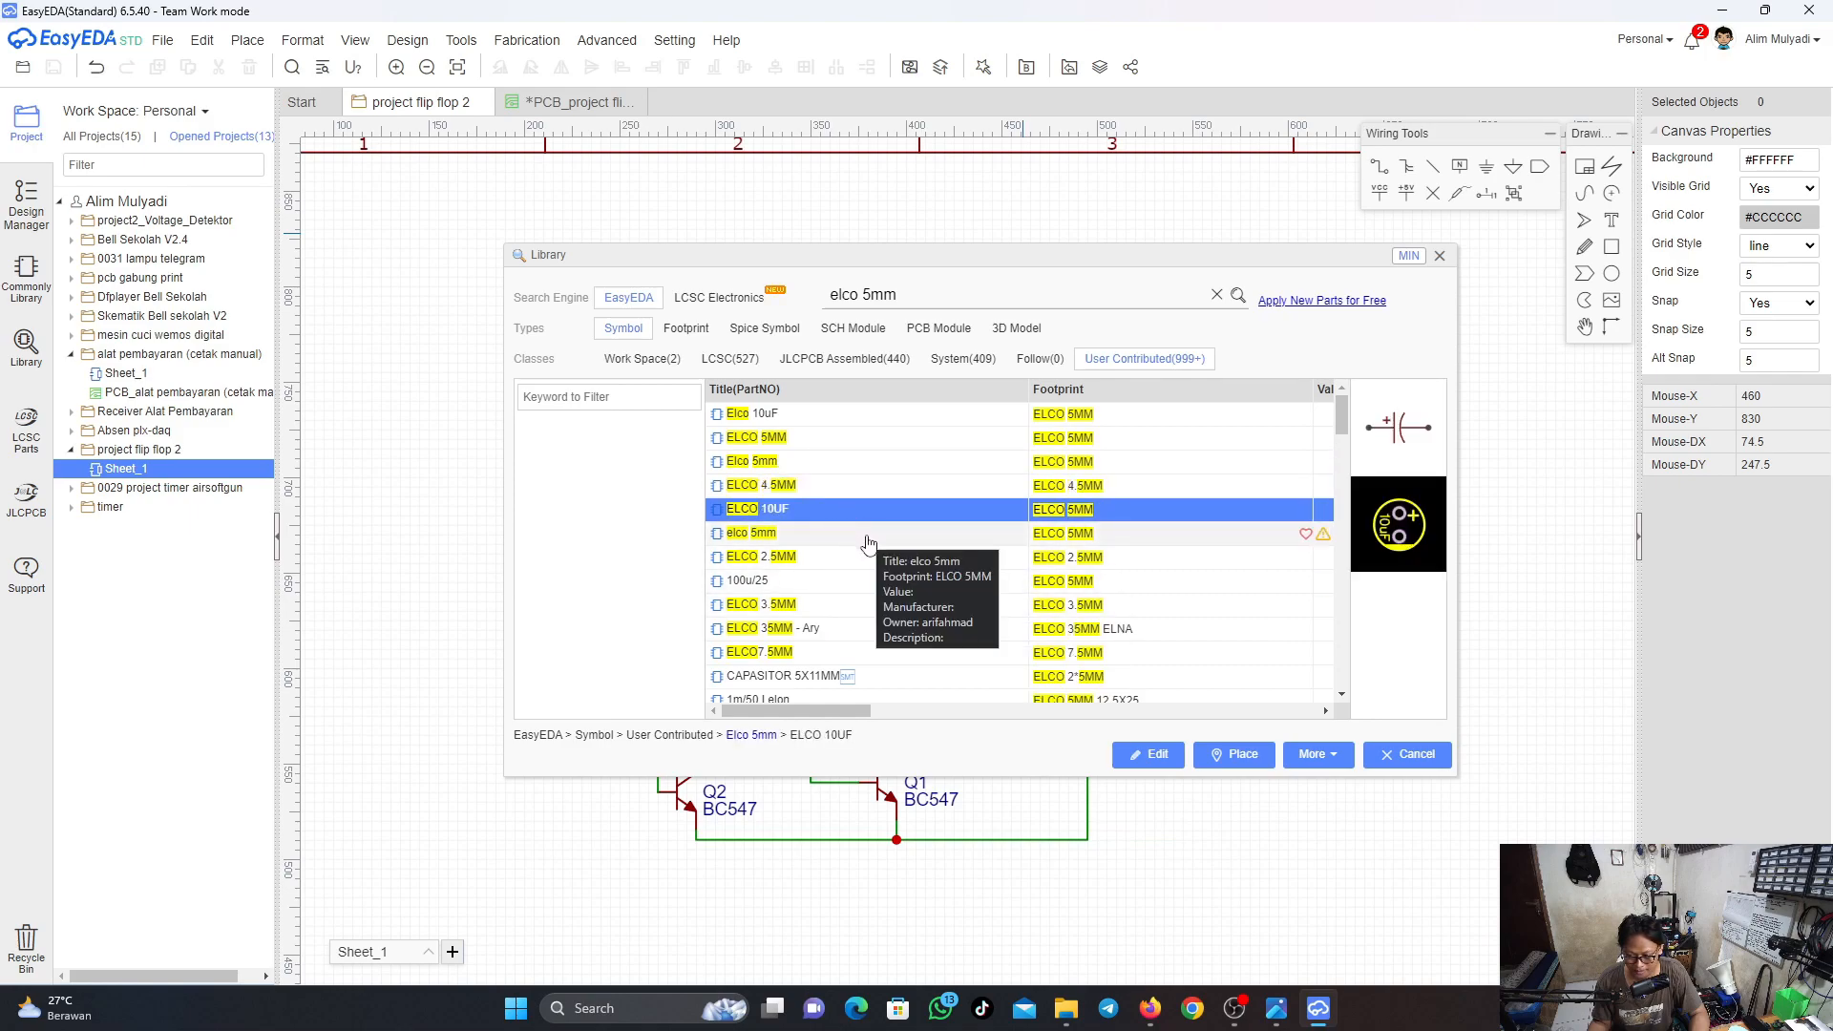
click(799, 536)
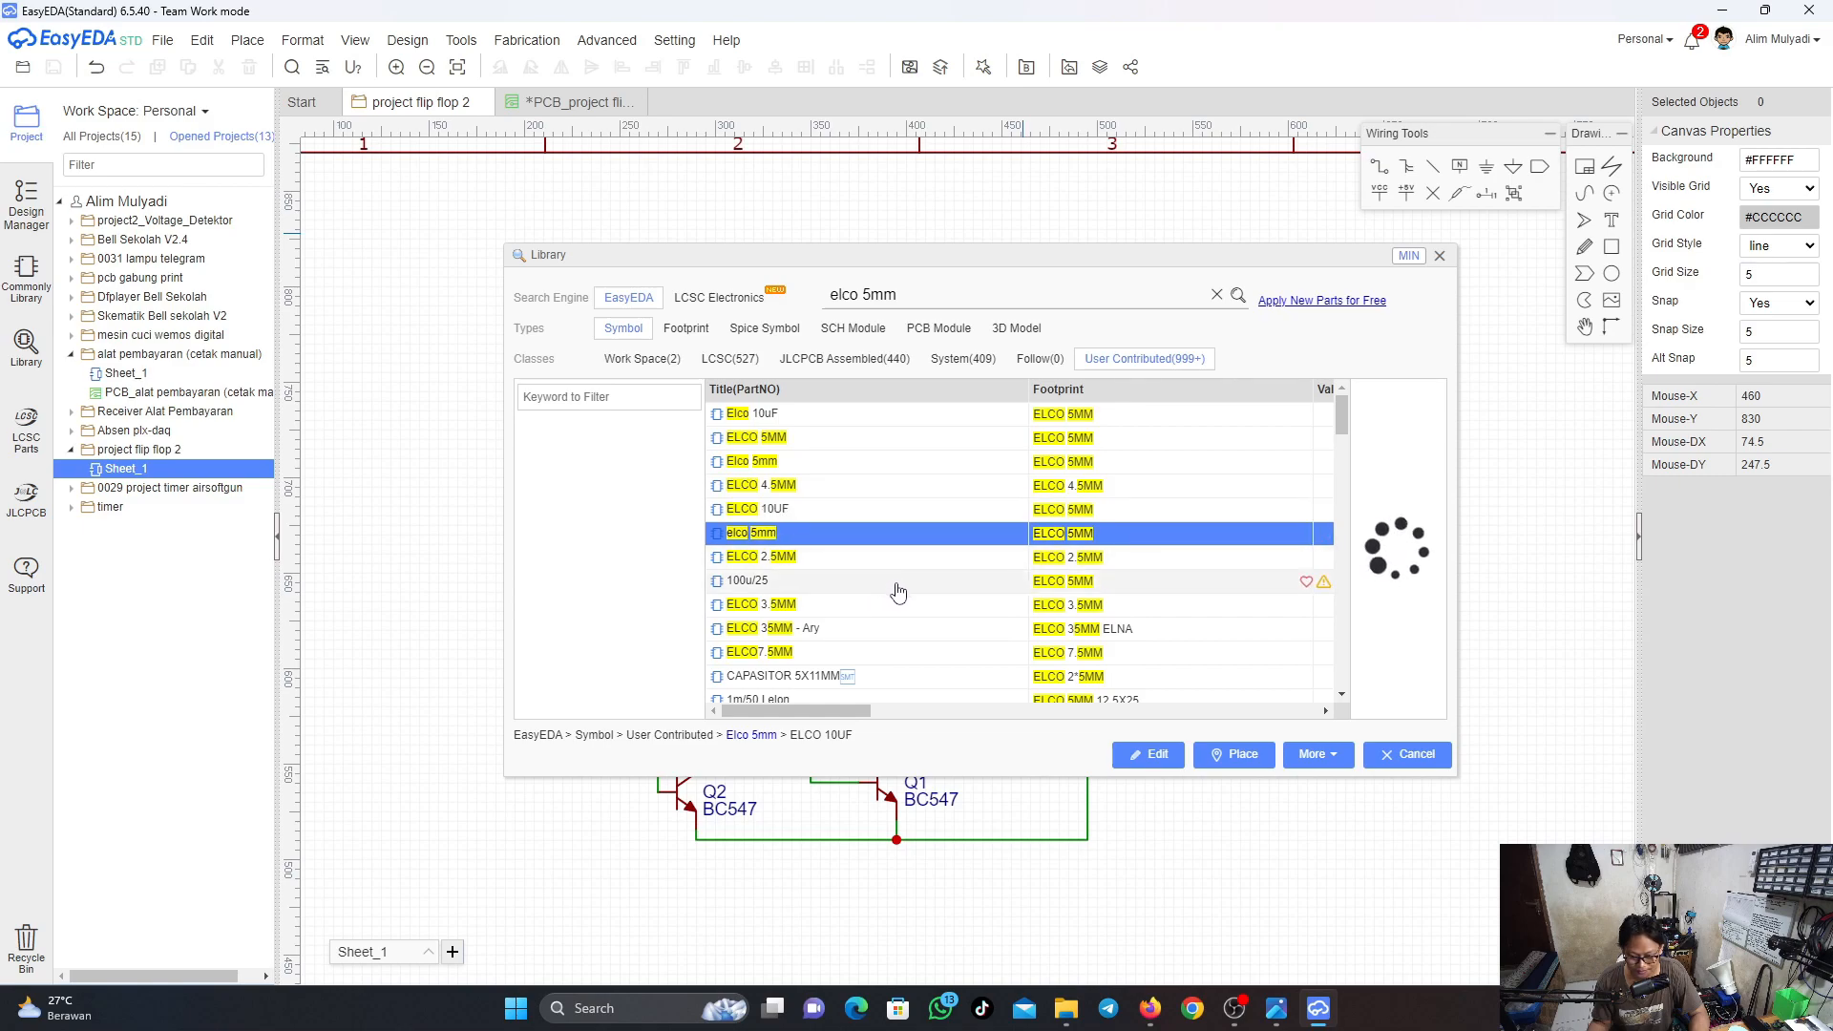
click(802, 607)
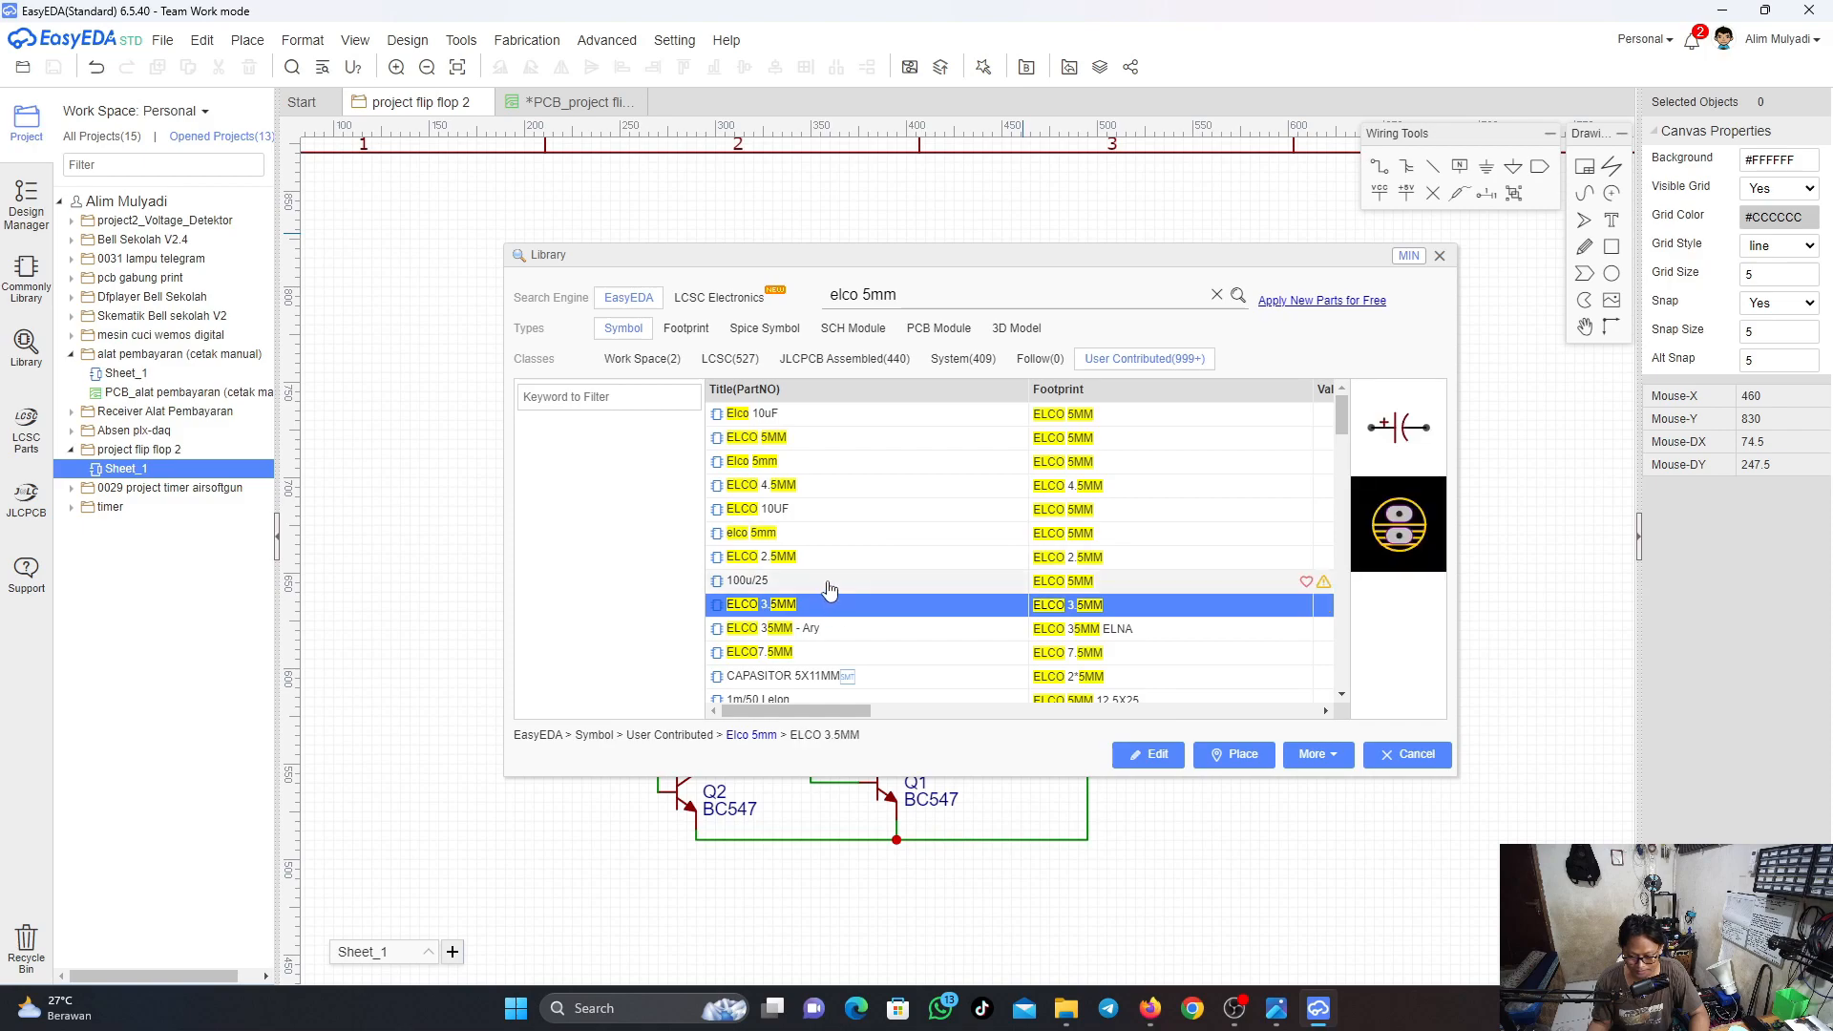
click(831, 584)
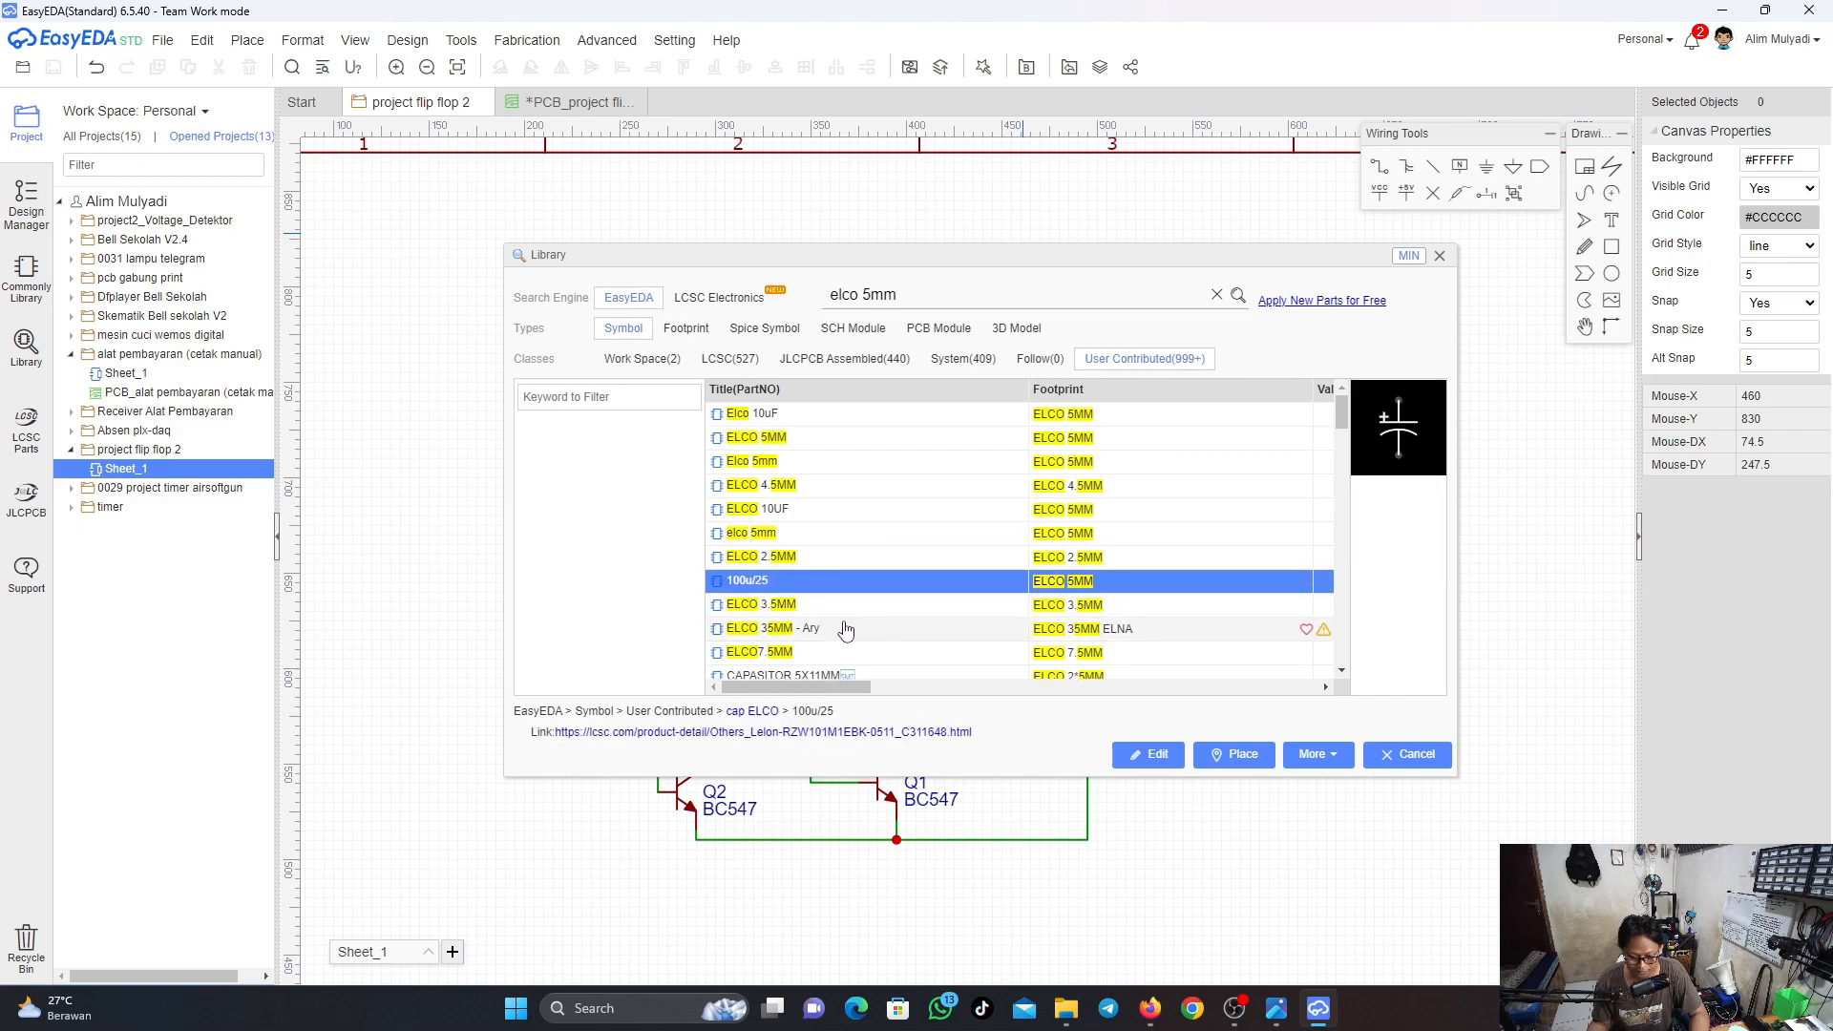
click(842, 629)
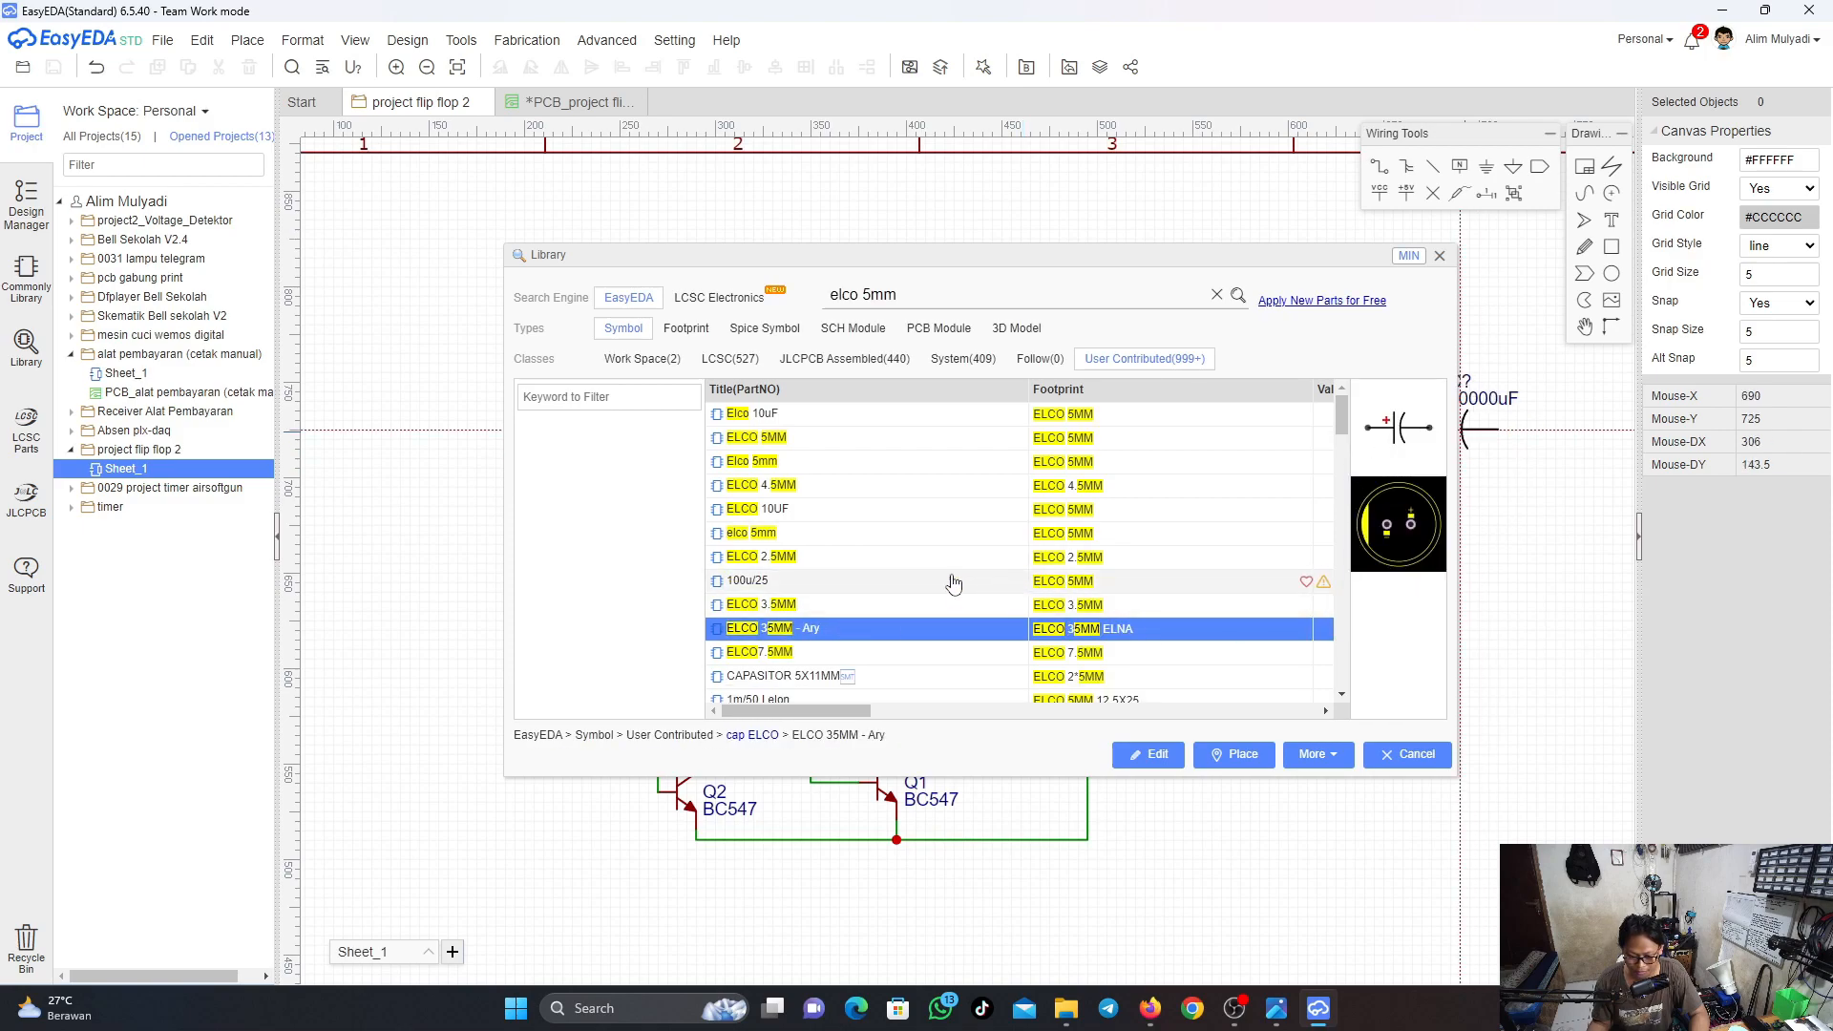
Preview the user-contributed ELCO 5mm_UPIM, Cap 5mm 10UF 50V and ELCO 35MM ELNA capacitors
scroll(914, 589, down, 2)
scroll(914, 589, up, 1)
click(804, 561)
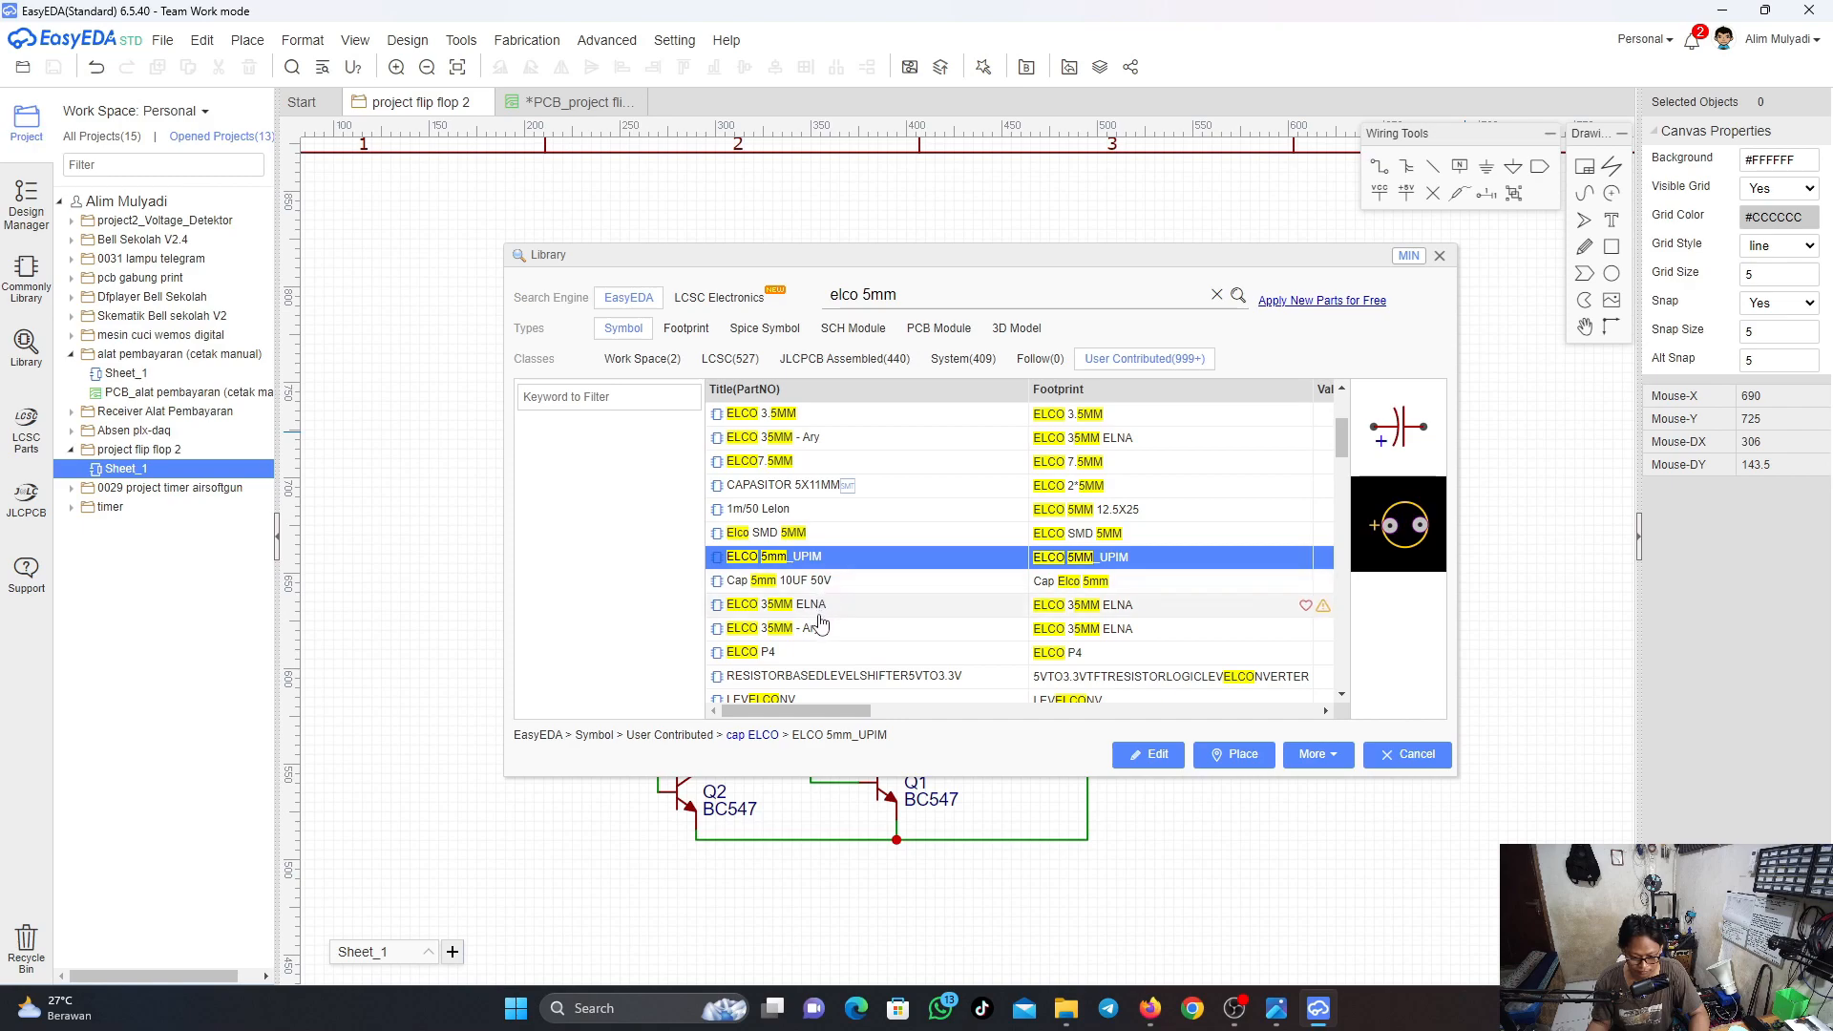
click(817, 586)
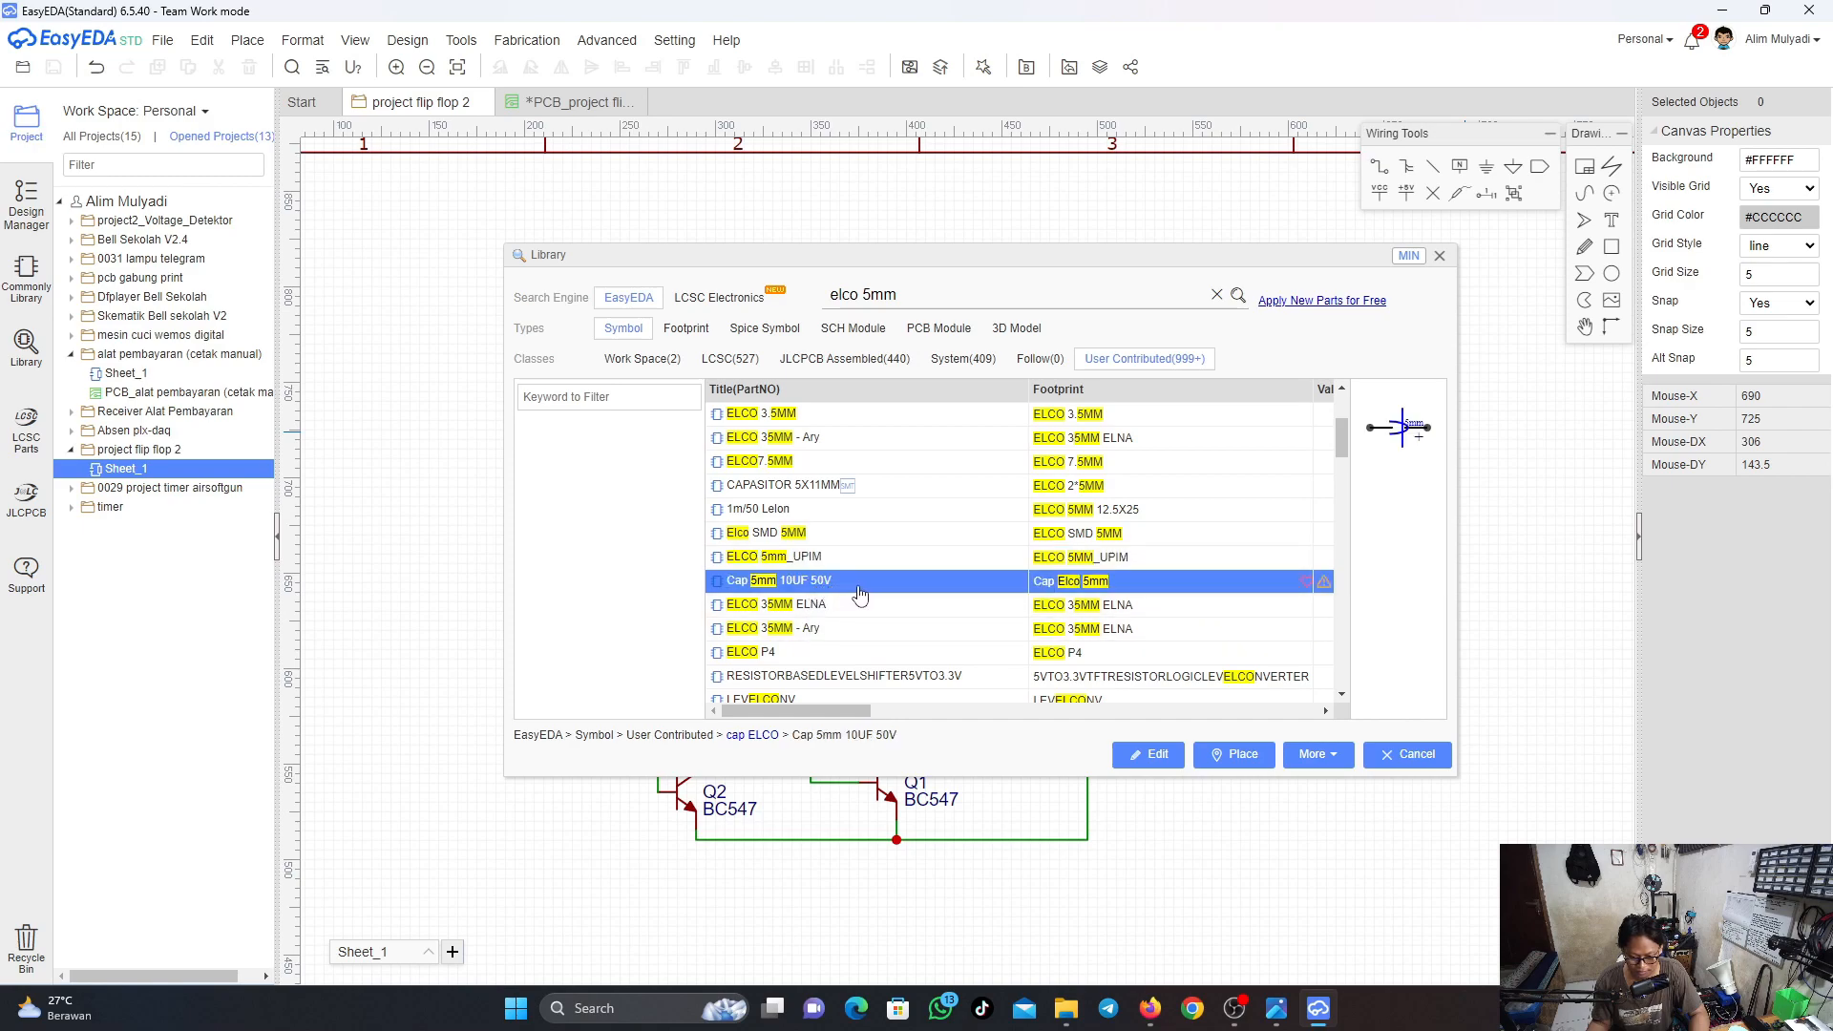
click(816, 609)
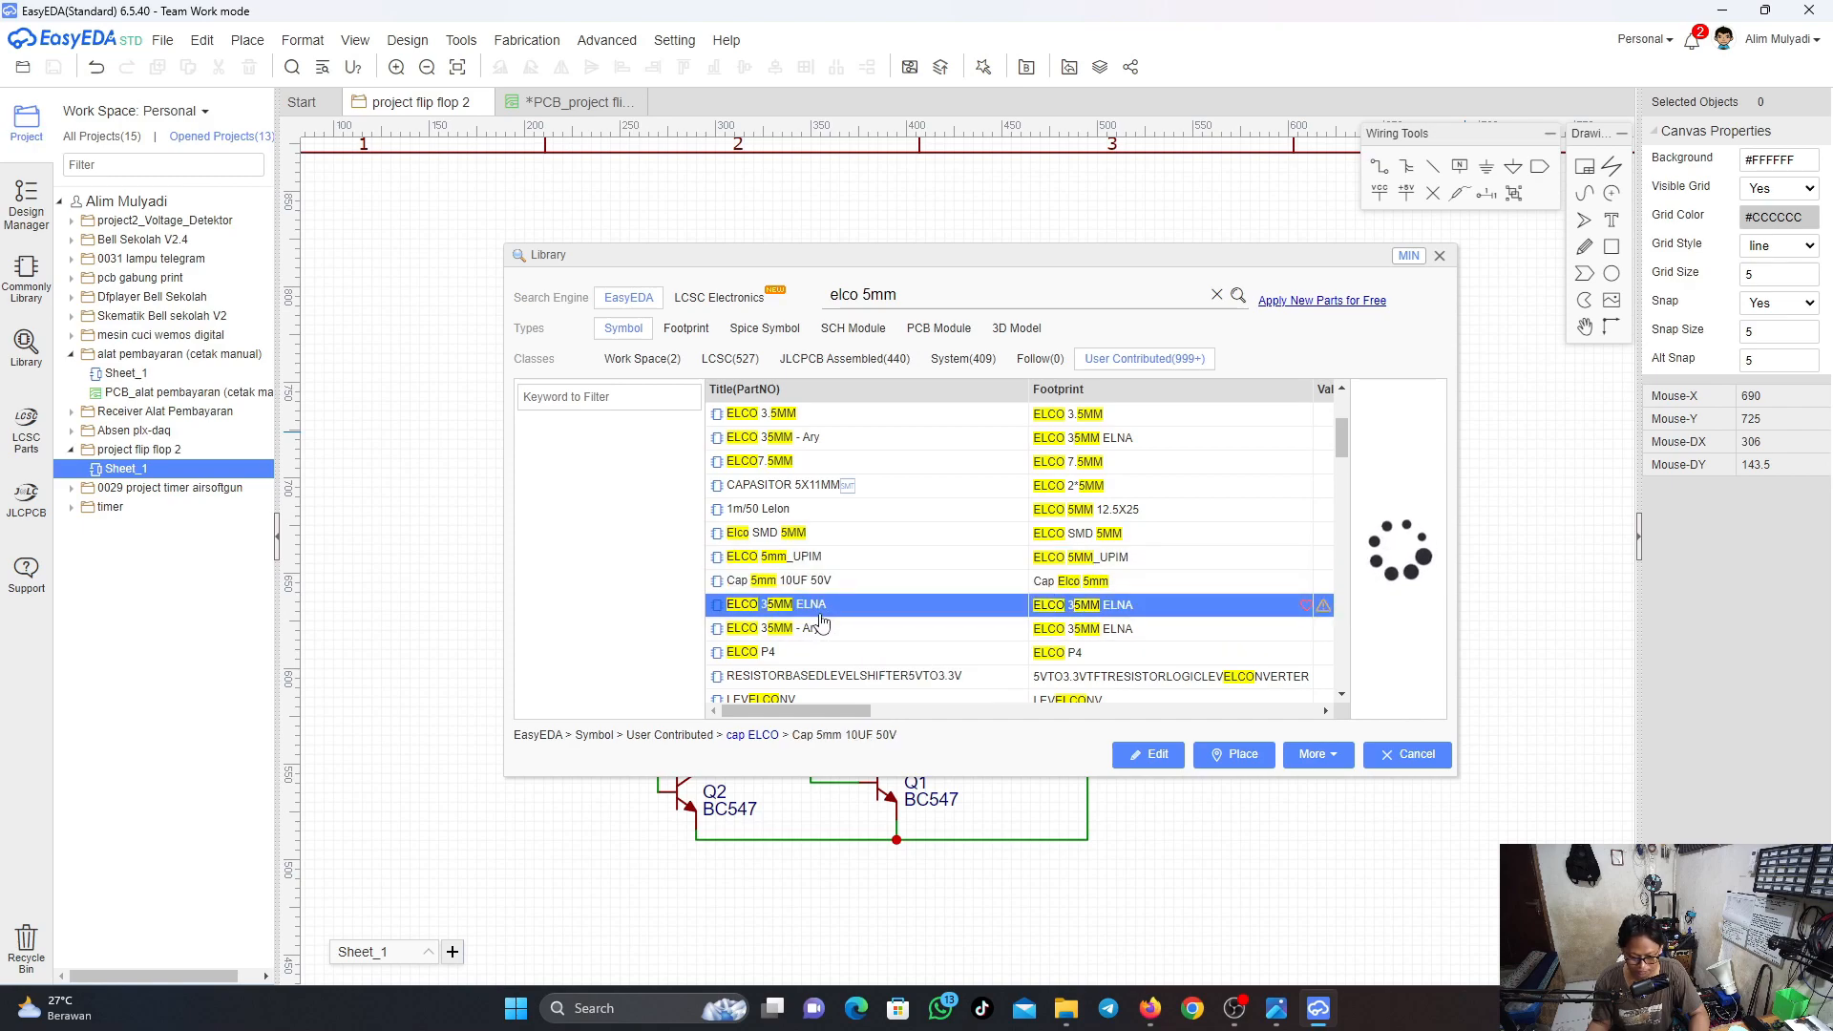
scroll(827, 641, down, 2)
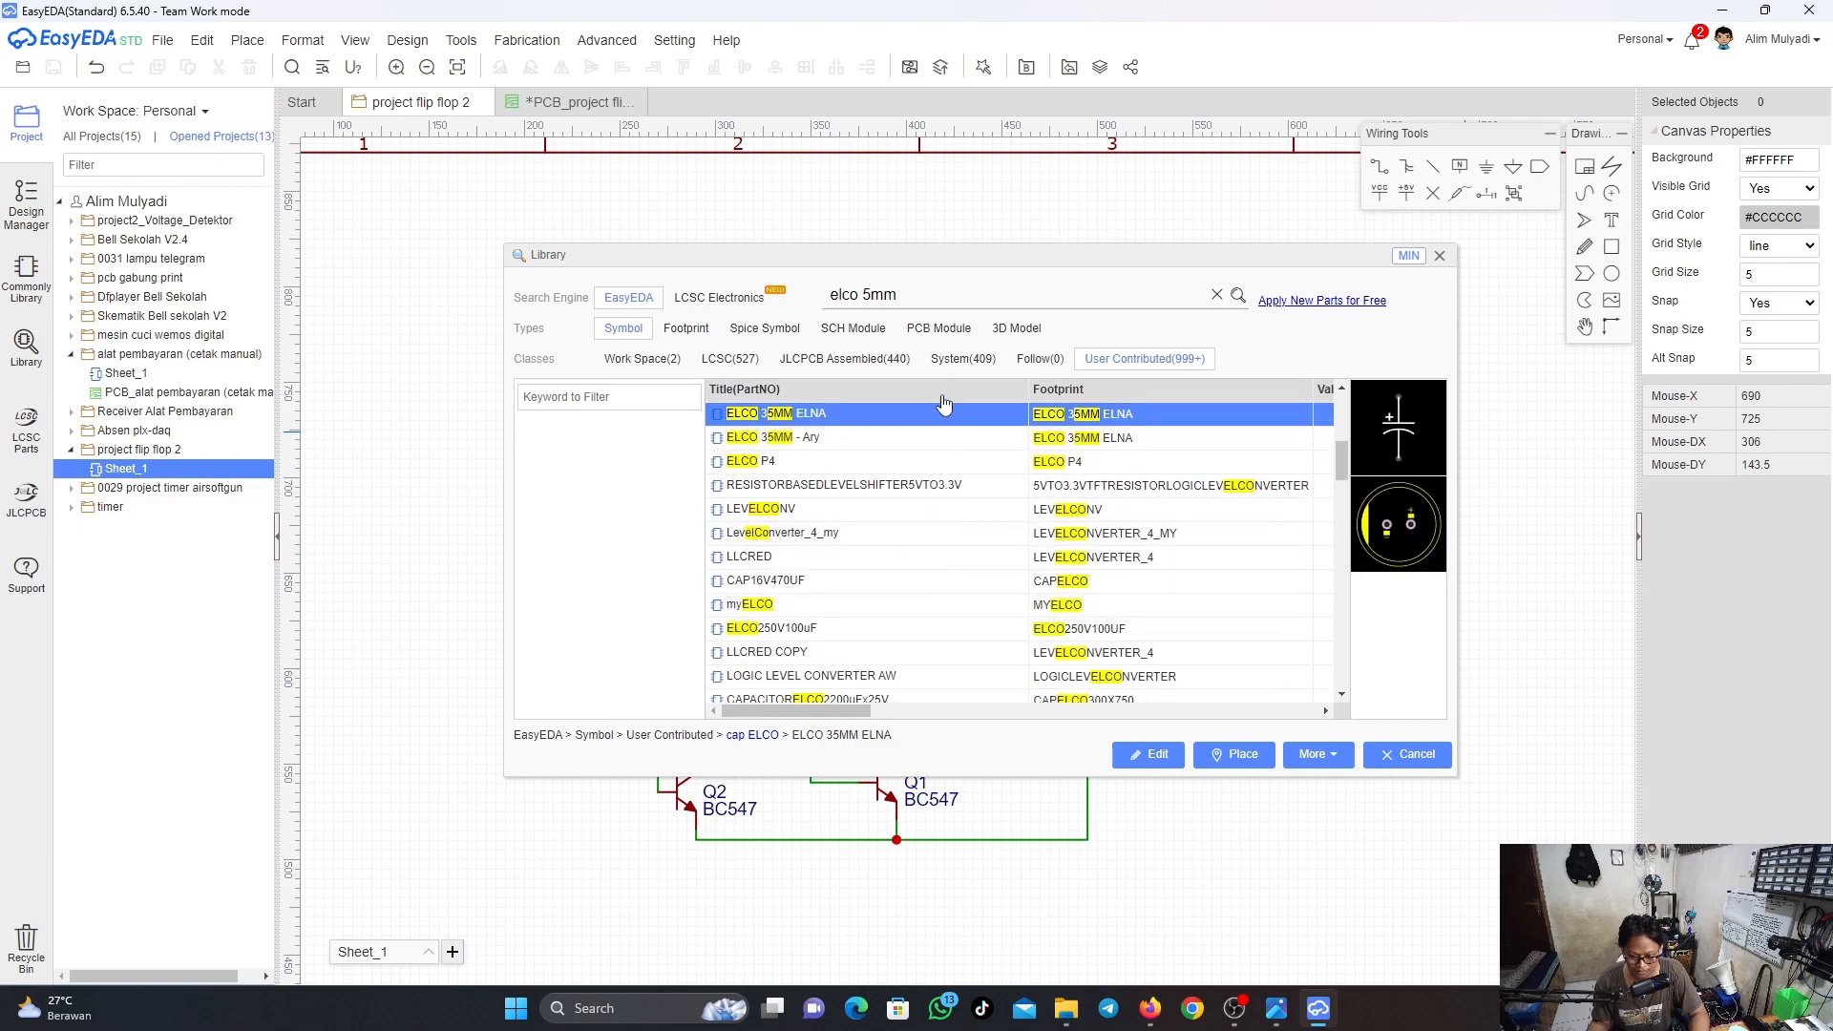
Show the JLCPCB Assembled results and preview the ZH1.5MM-2AWB, SS-1290L-GL L=2.0MM and 10.5MM AF USB parts
click(821, 369)
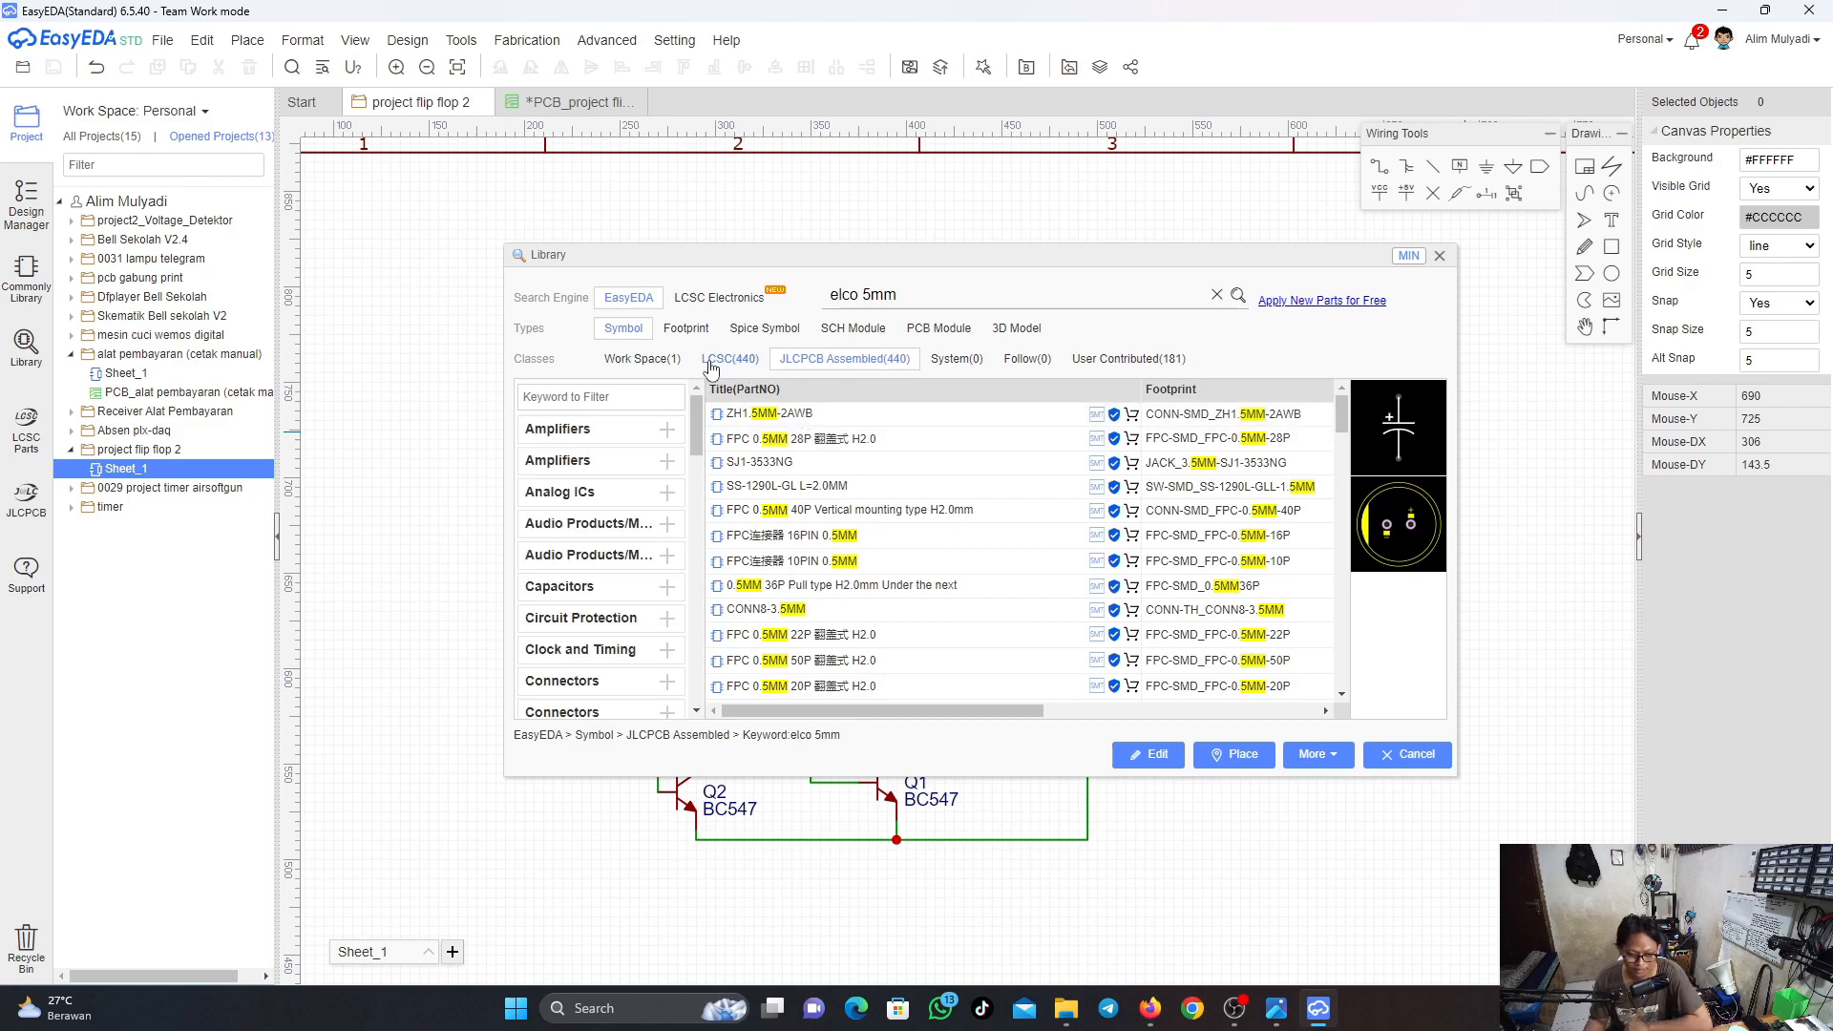
click(810, 414)
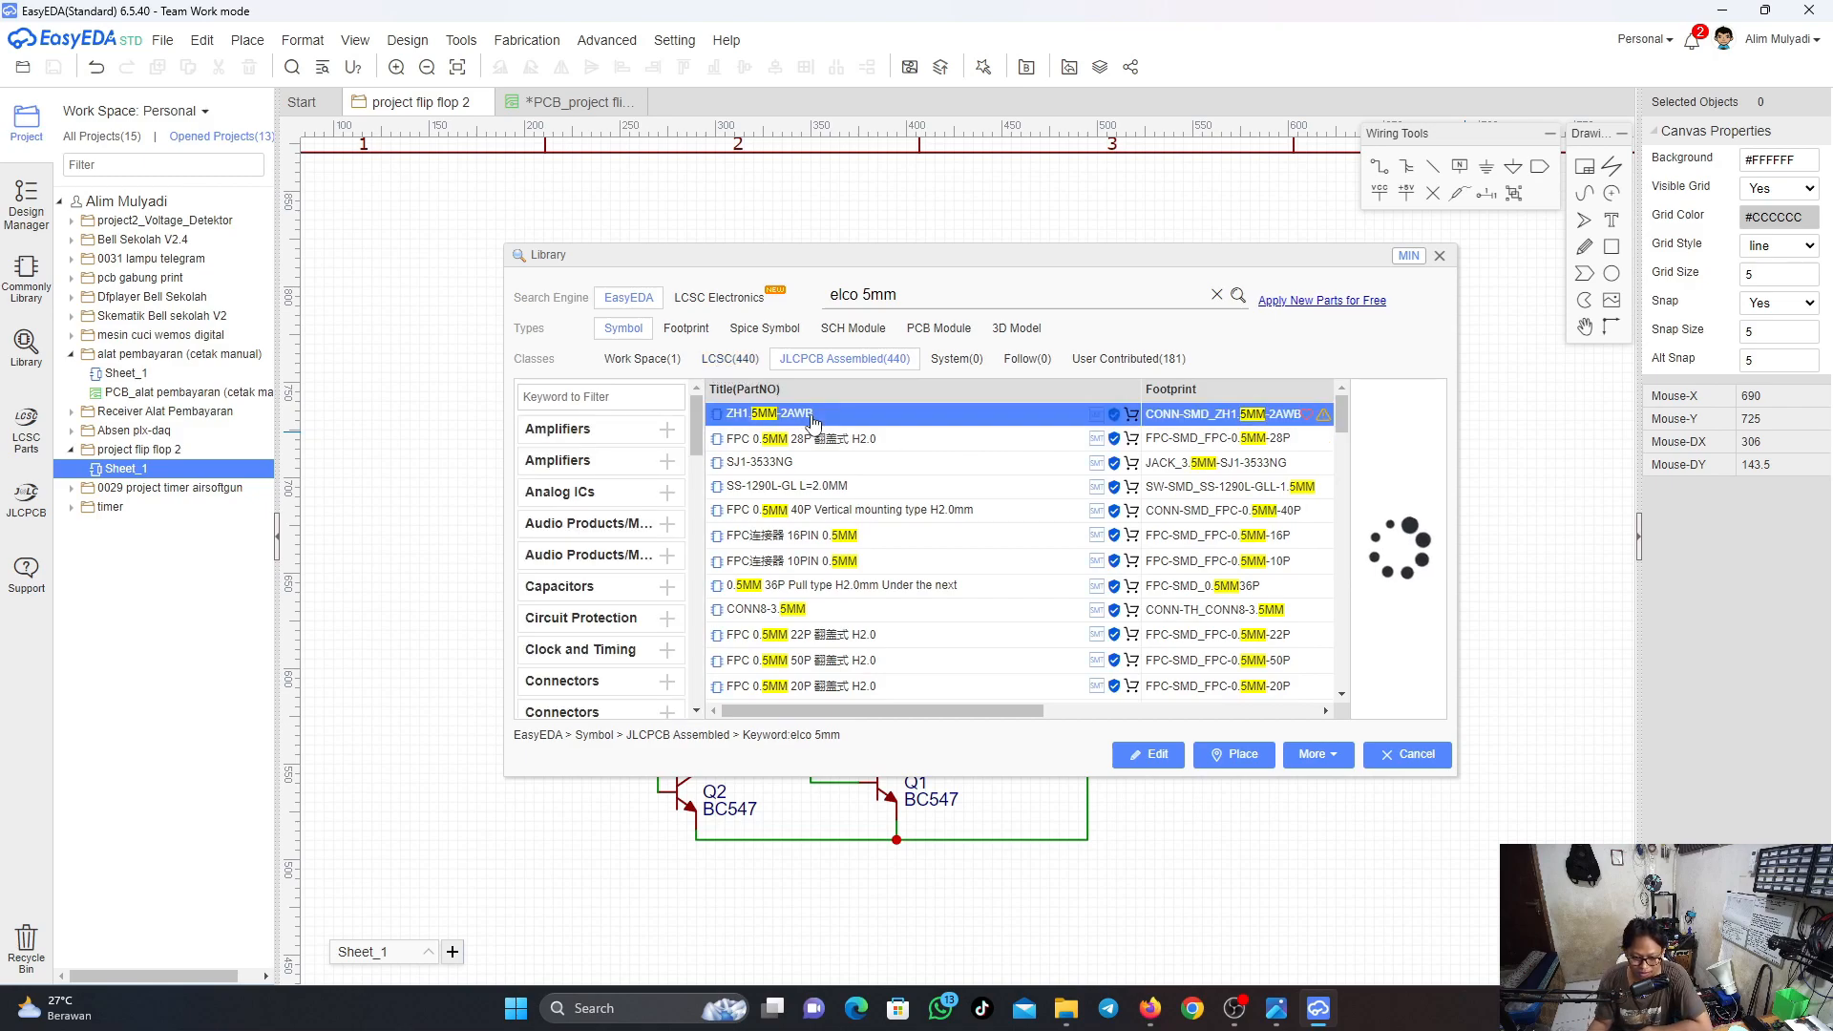
click(906, 487)
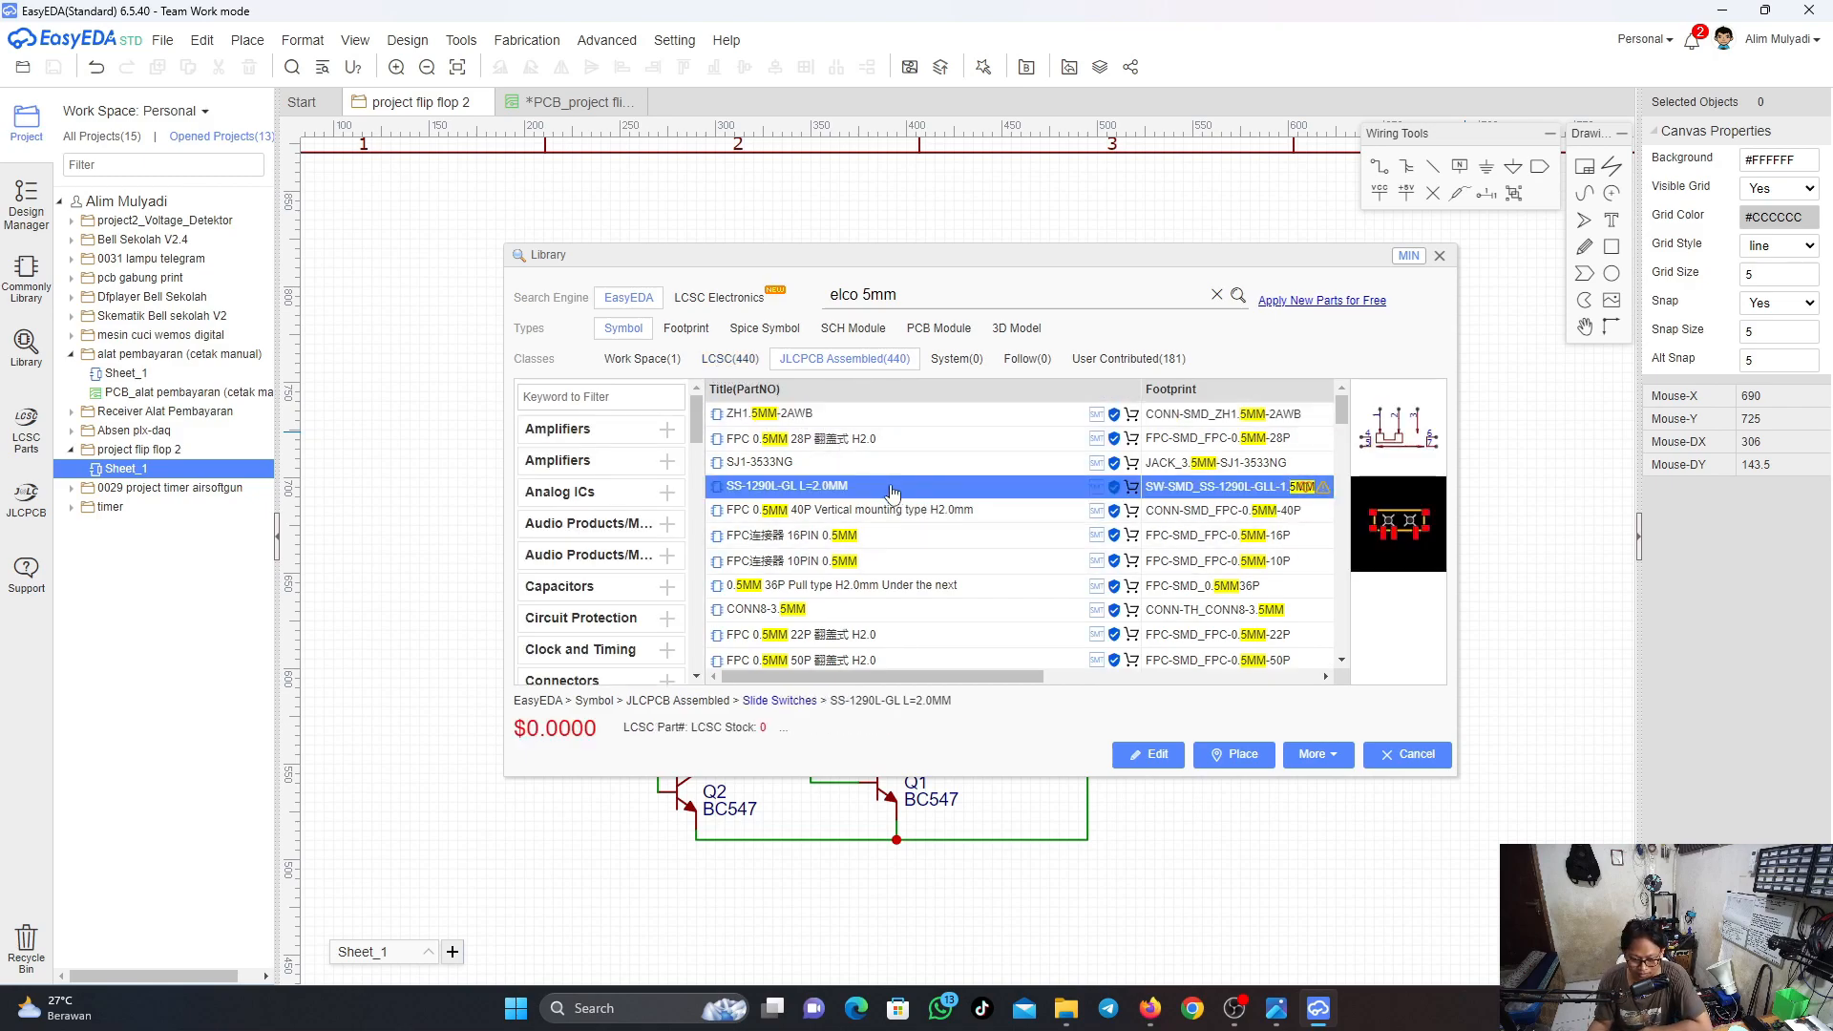
scroll(901, 503, down, 3)
scroll(902, 503, down, 2)
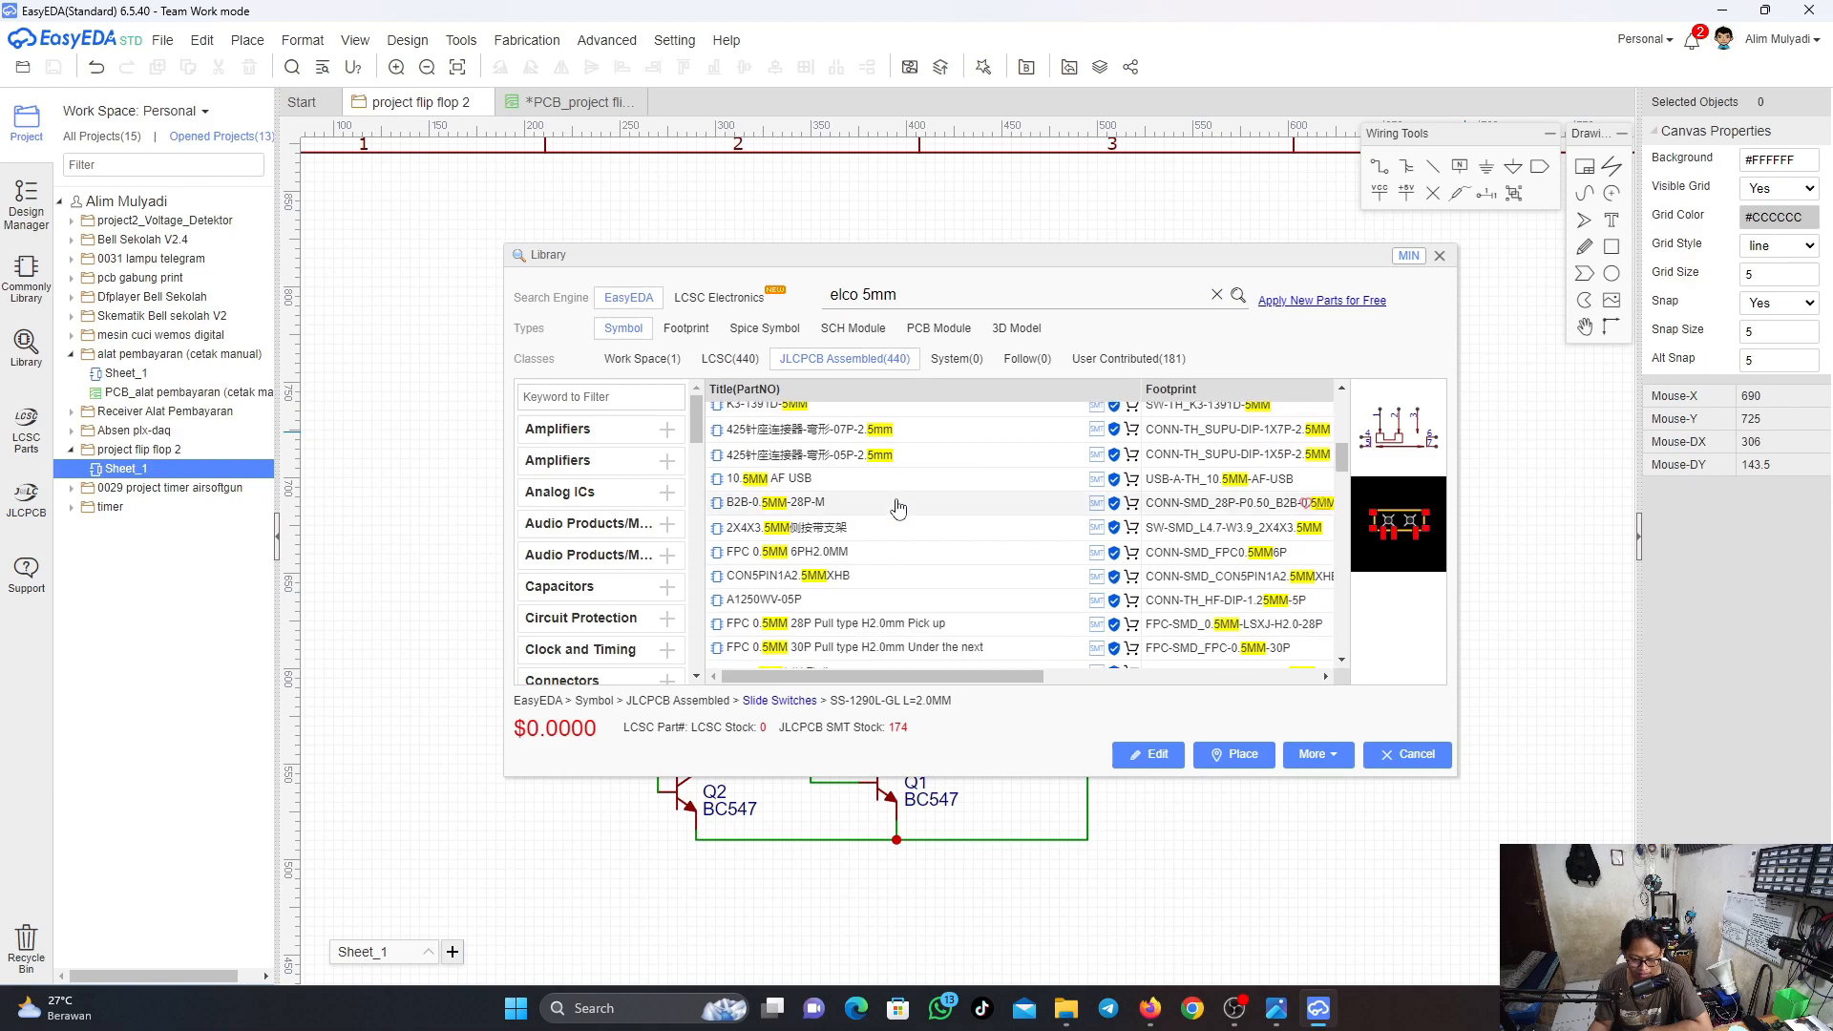
click(827, 483)
Show the LCSC results for the same keyword and look through them for a 5 mm electrolytic capacitor
click(730, 358)
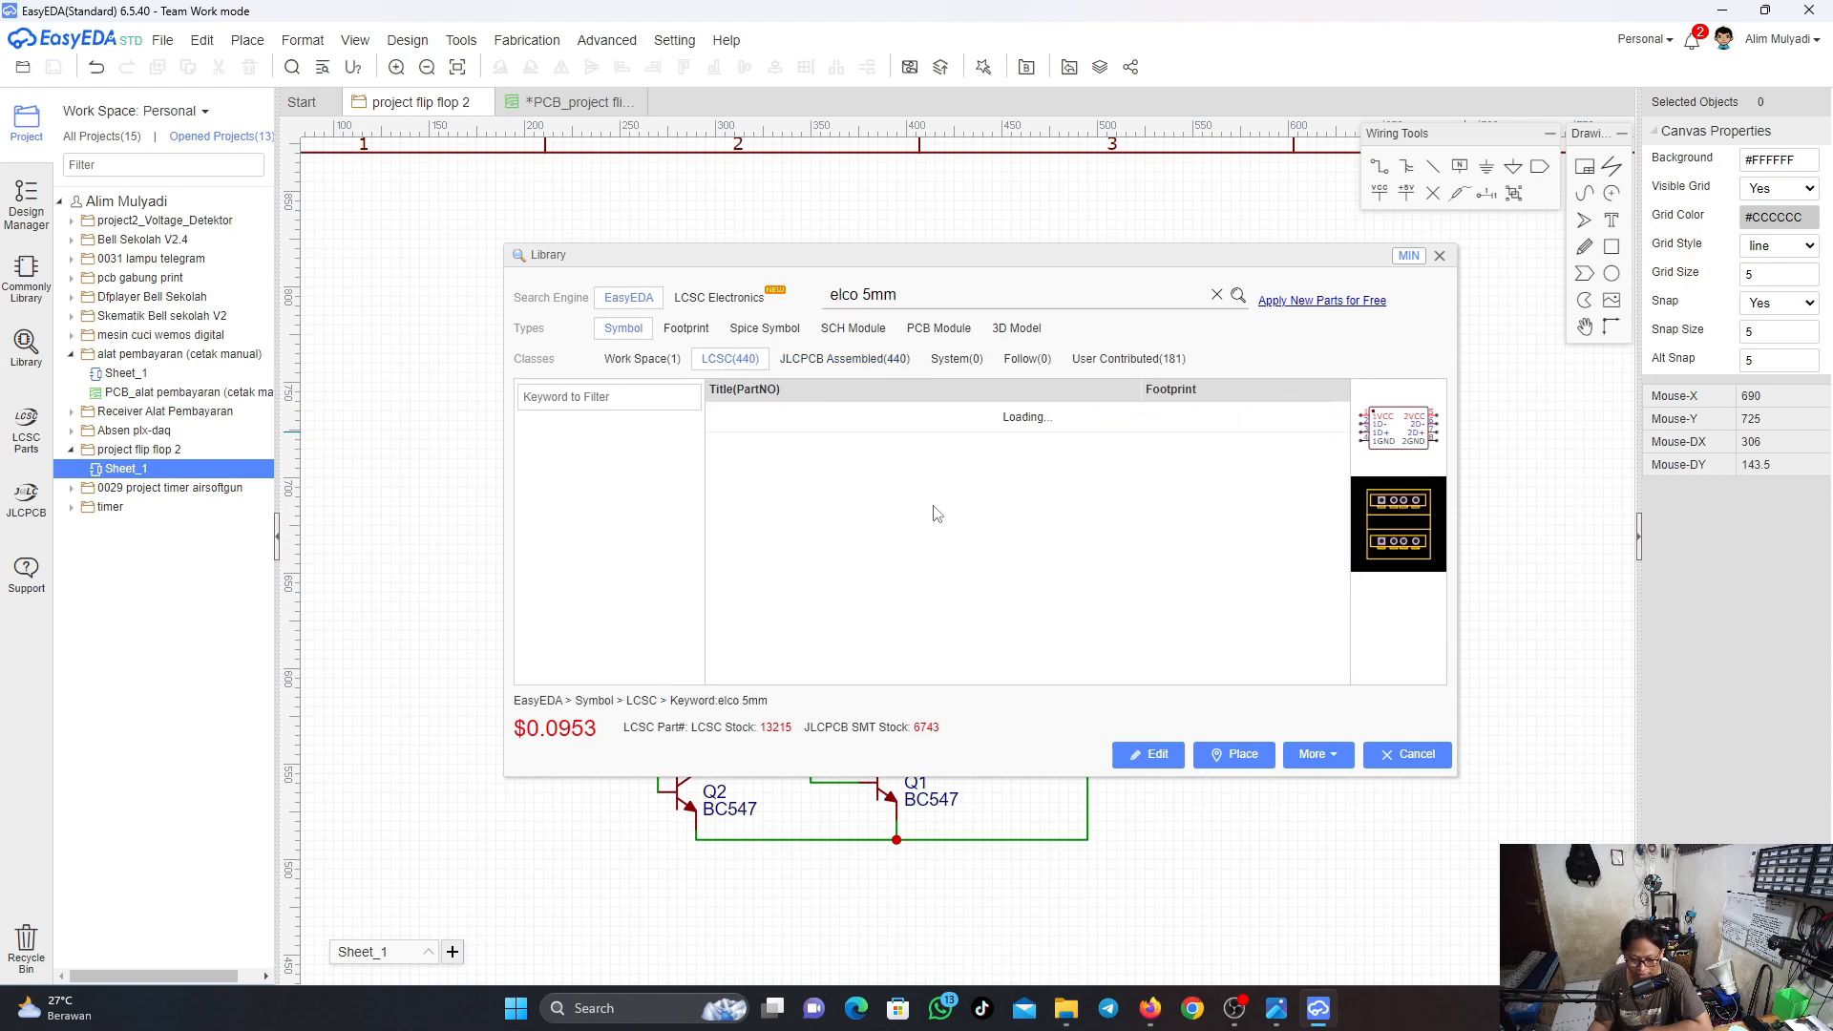
scroll(869, 526, down, 5)
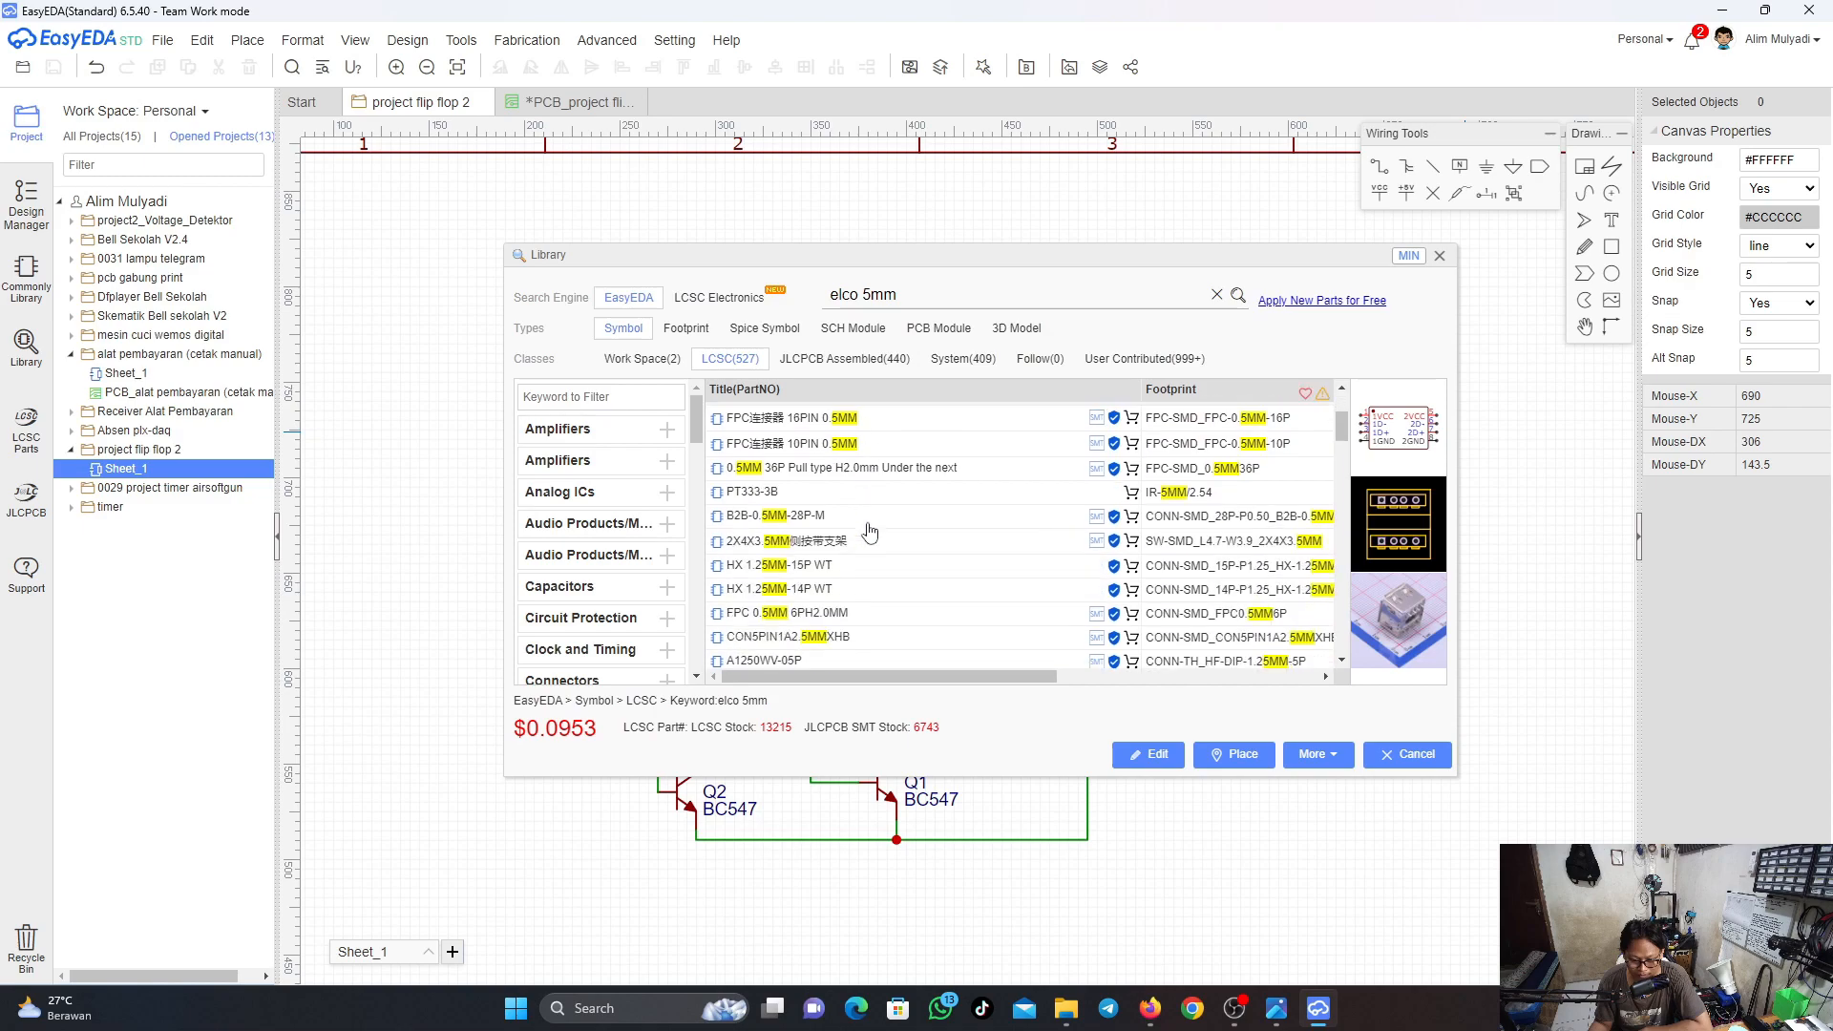
scroll(868, 531, down, 6)
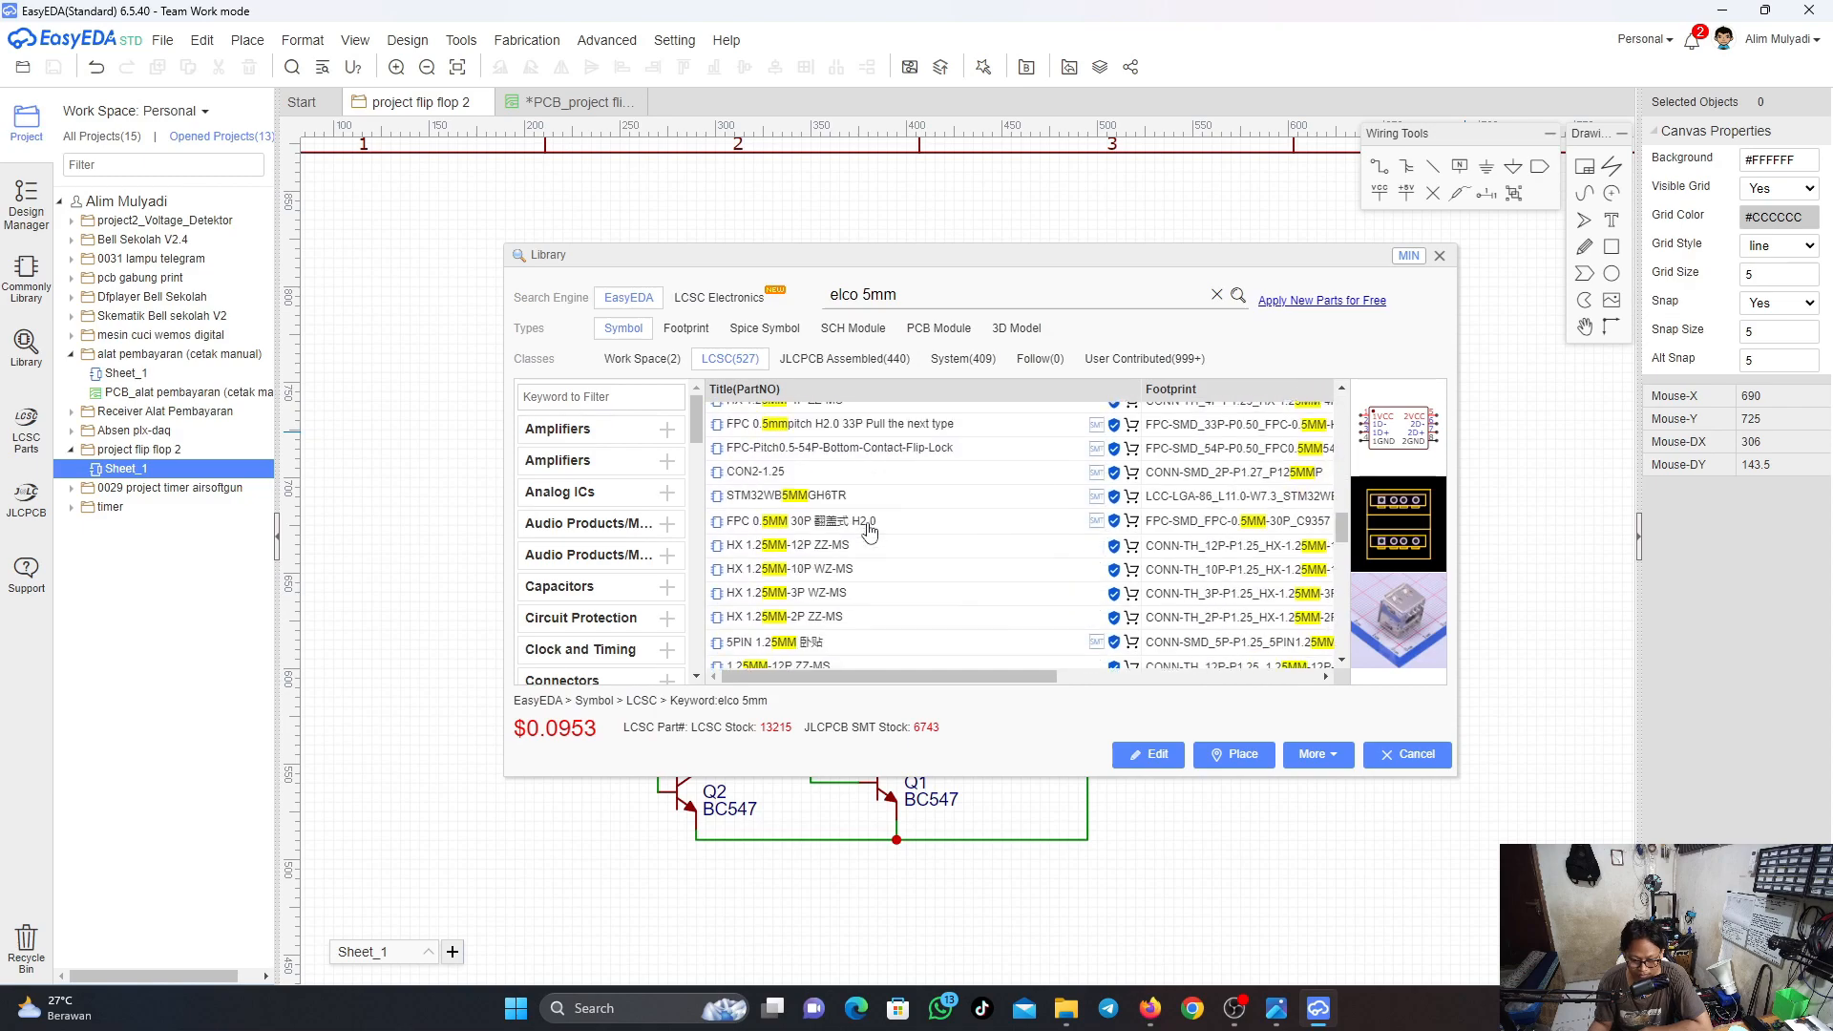
scroll(868, 530, down, 2)
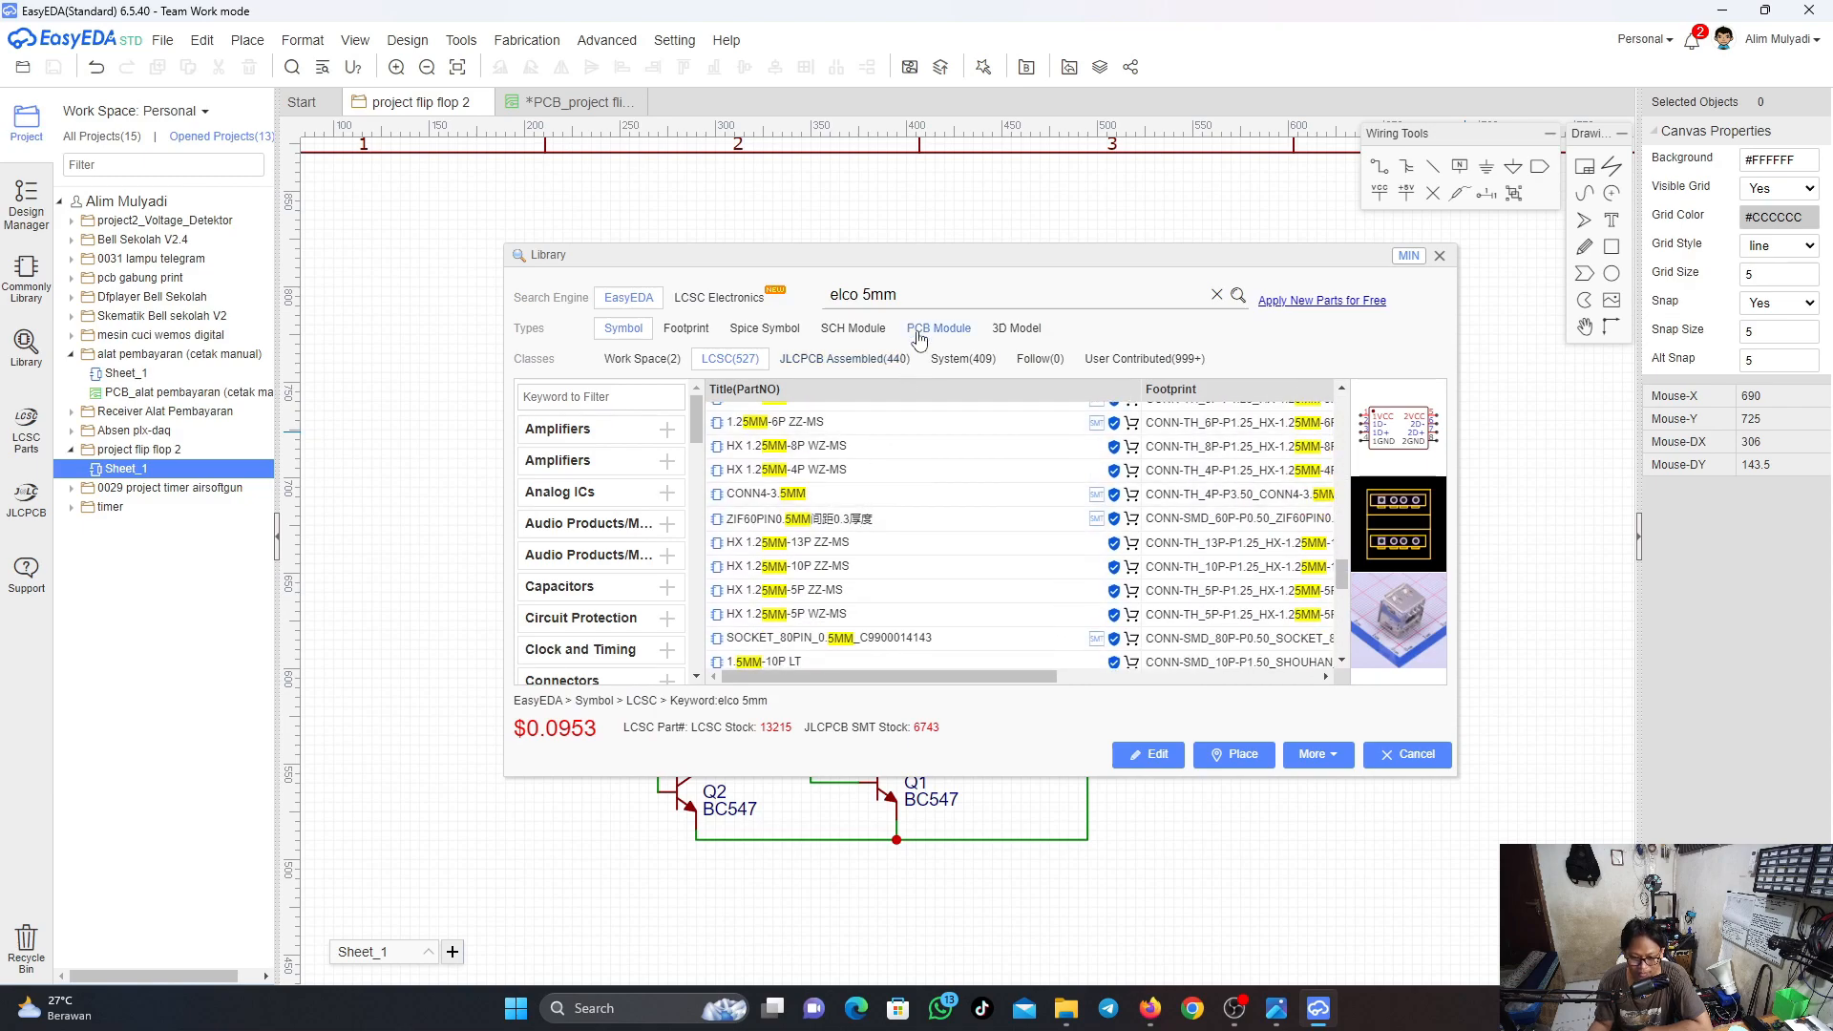
Search the symbol library for "electrolit"
drag(902, 295, 828, 295)
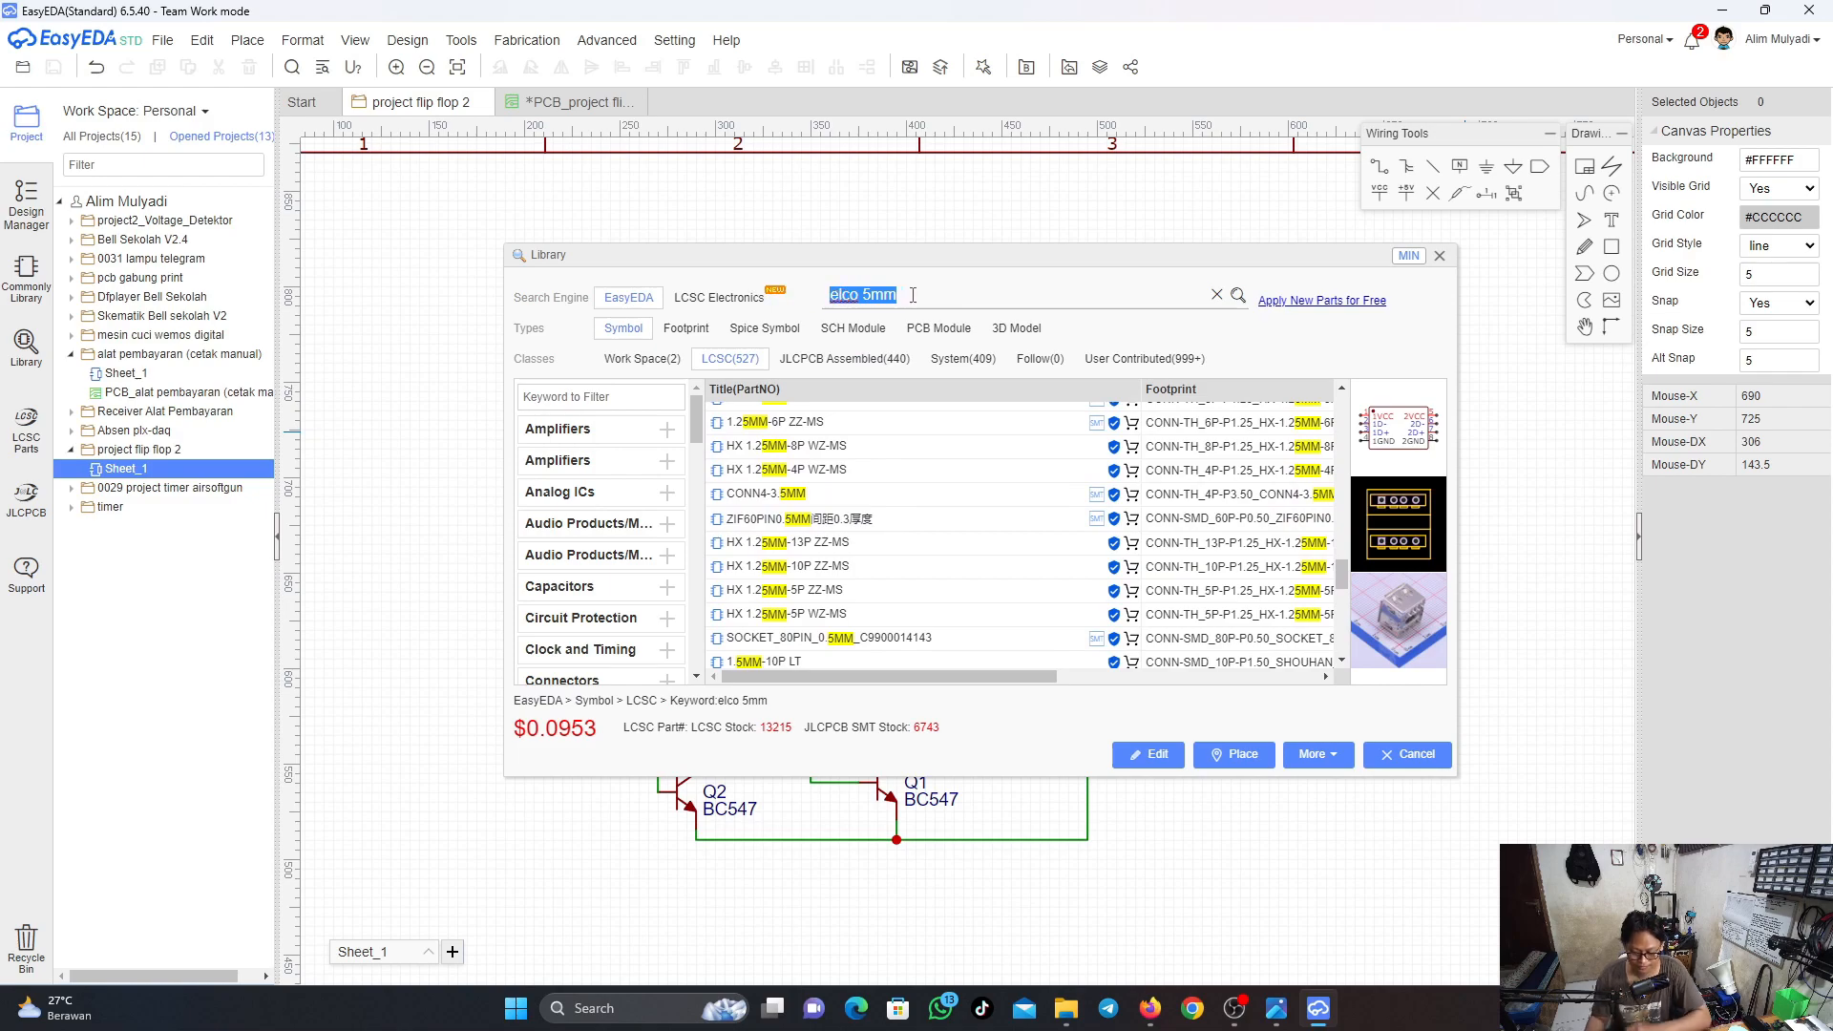
key(BackSpace)
text(el)
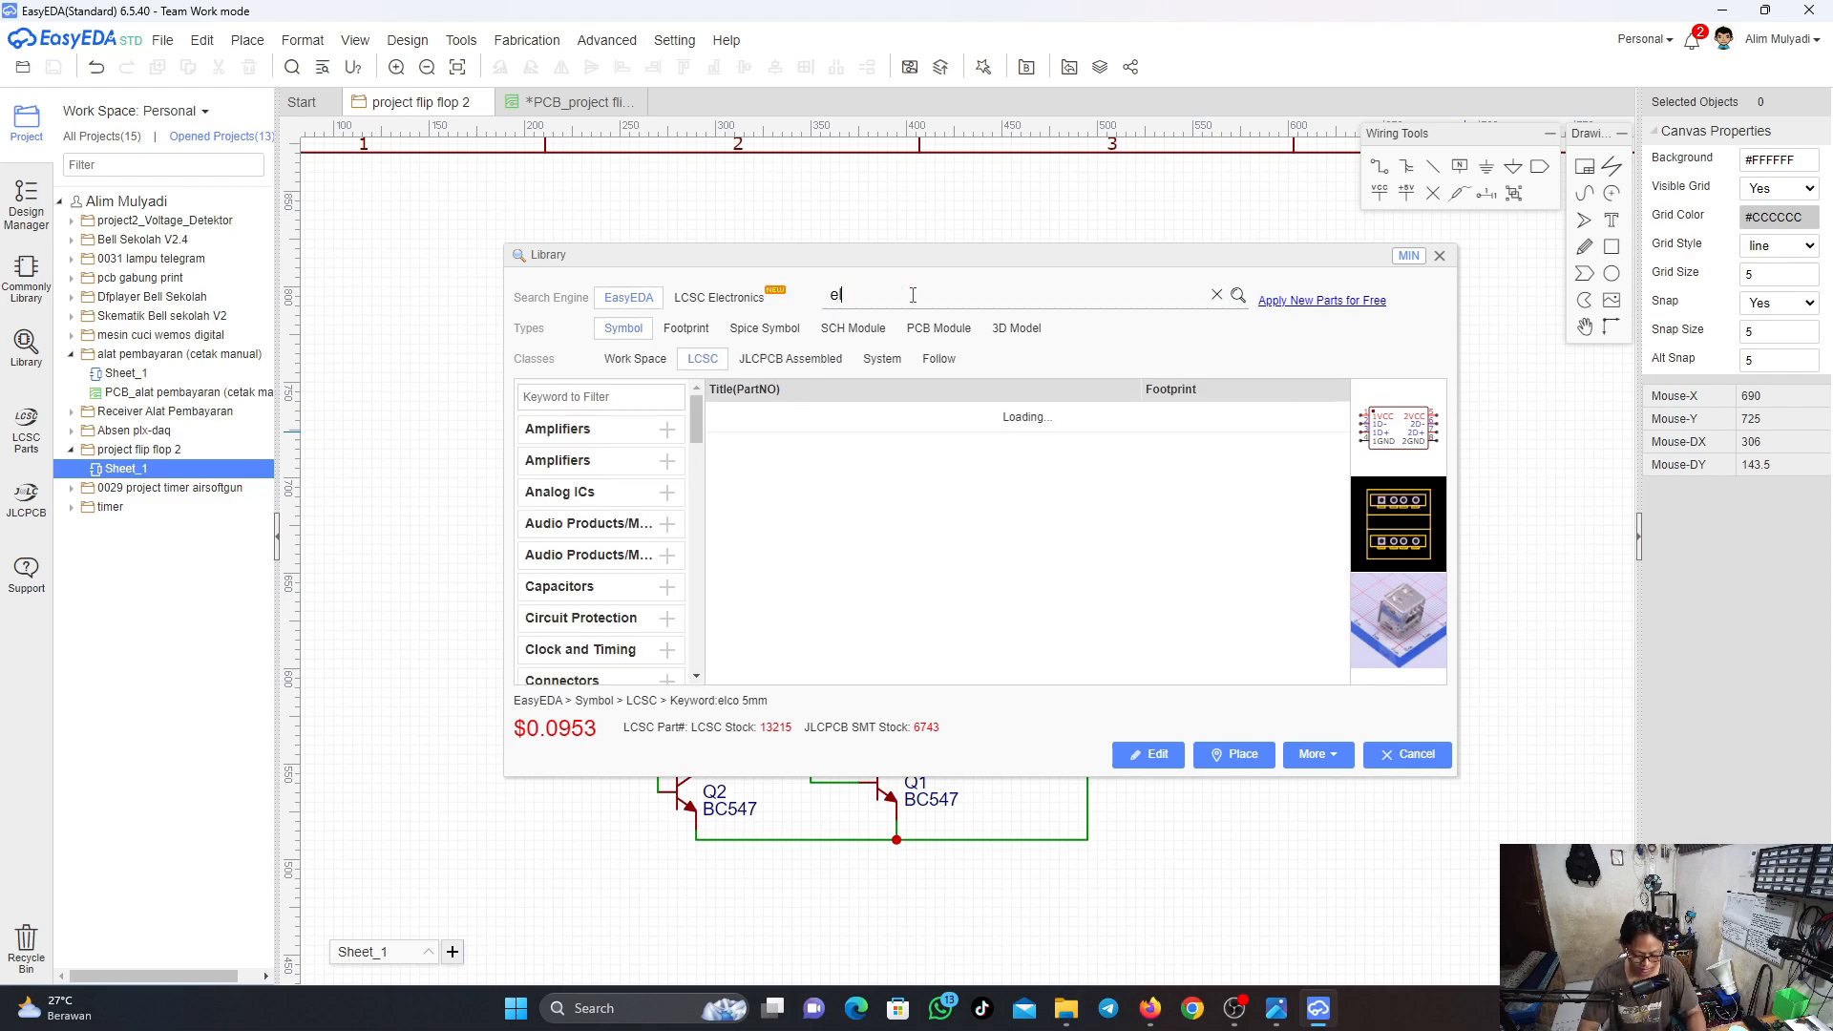
text(ectrolit)
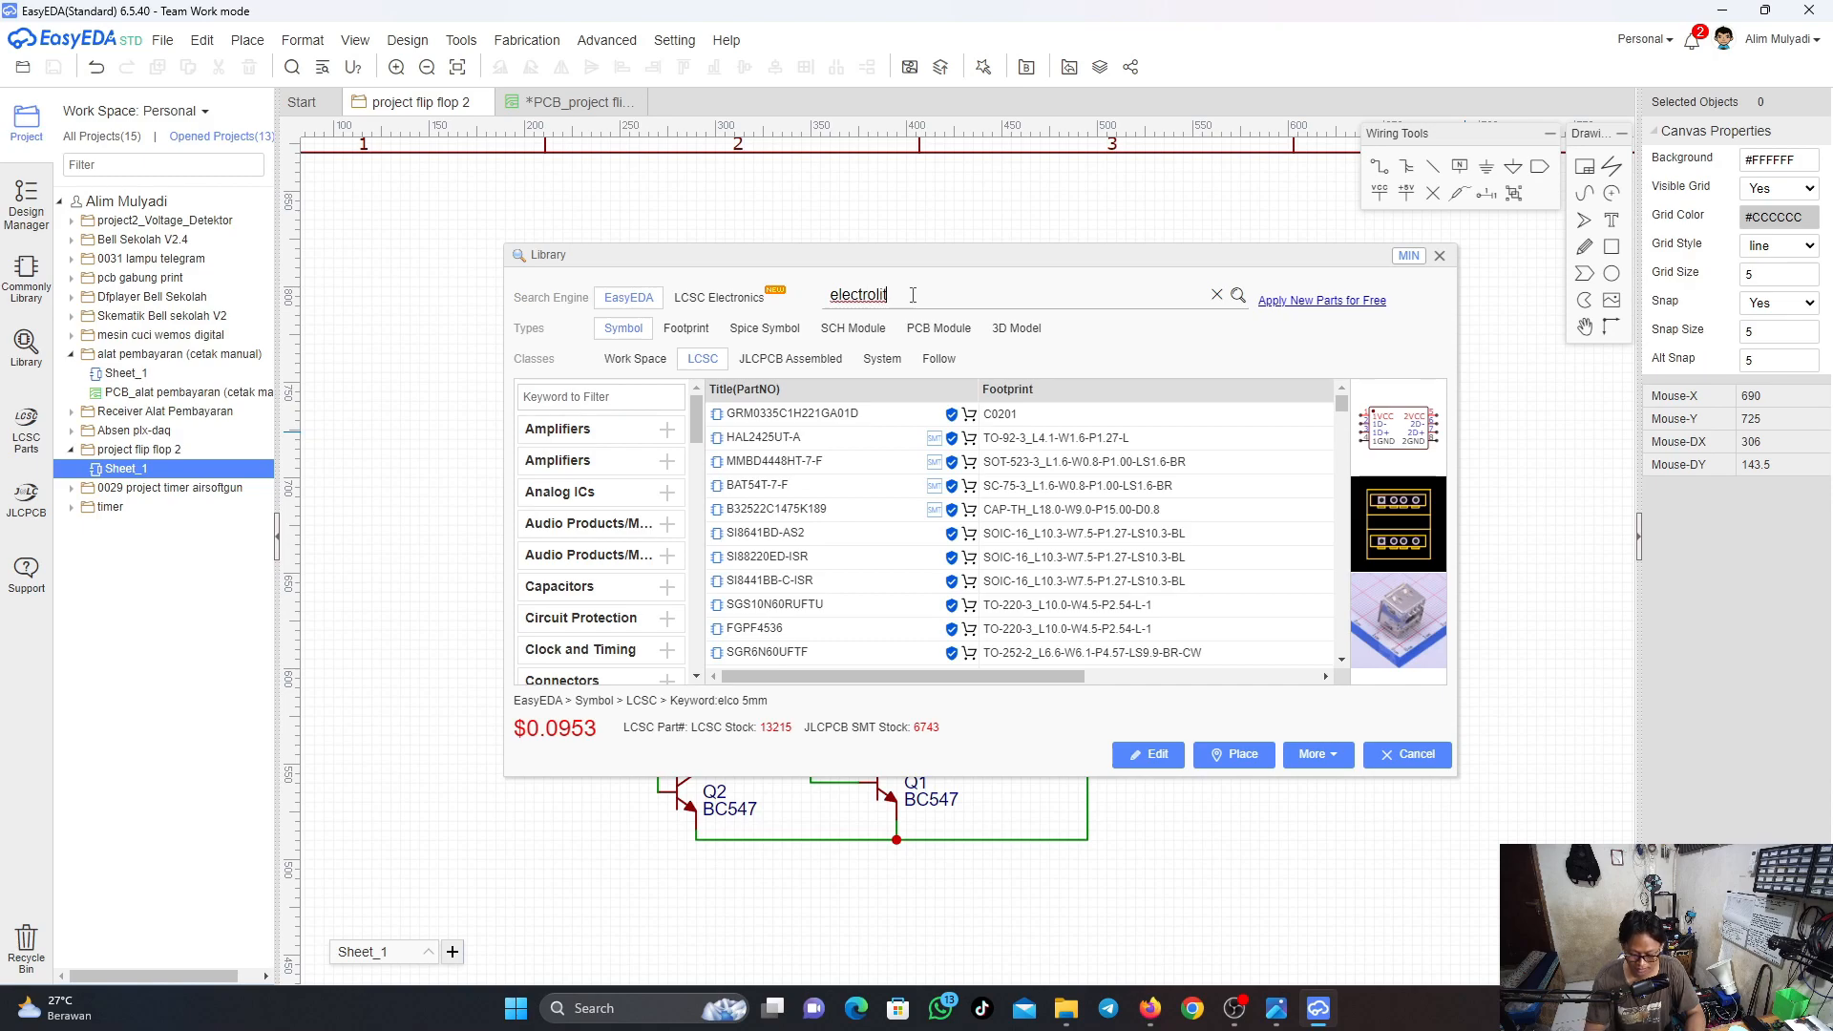
key(Return)
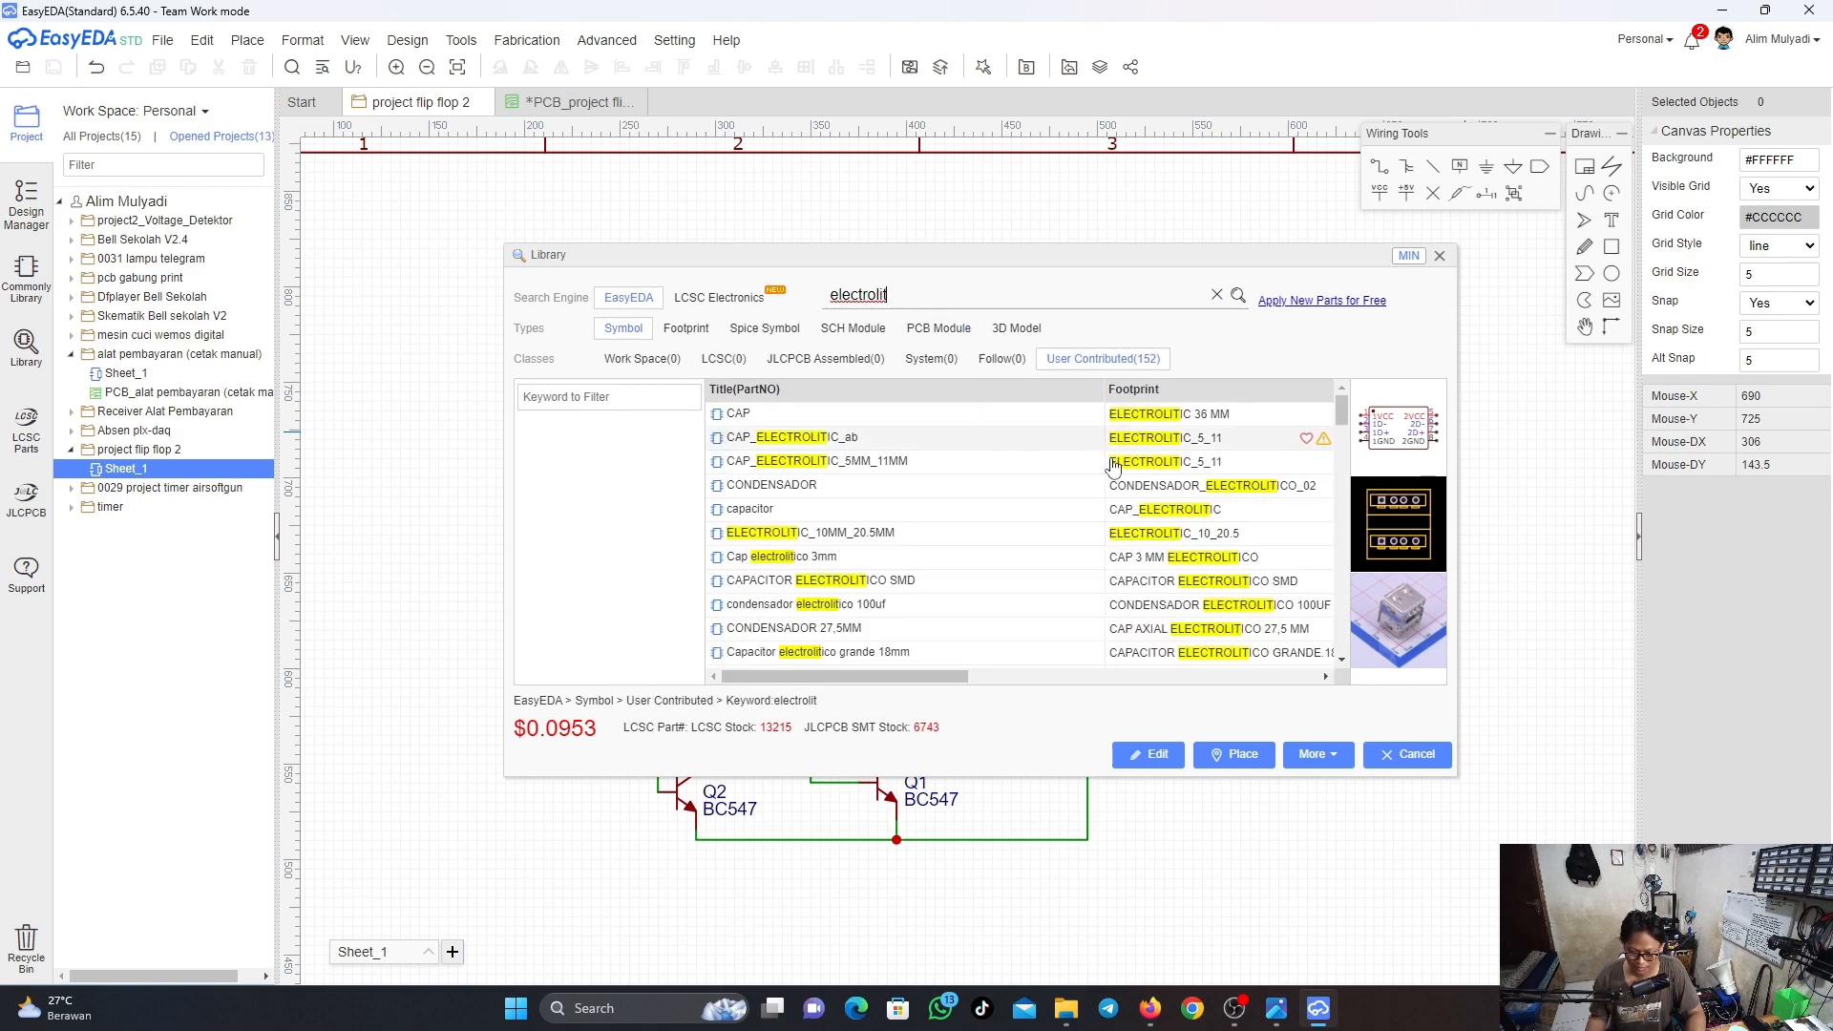
Compare the previews of CAP_ELECTROLITIC_ab, CAP_ELECTROLITIC_5MM_11MM, 2200uf electrolitic cap, 150uF 18x35mm, 100u and CONDENSADOR_ELECTROLITICO-02-JP
click(883, 448)
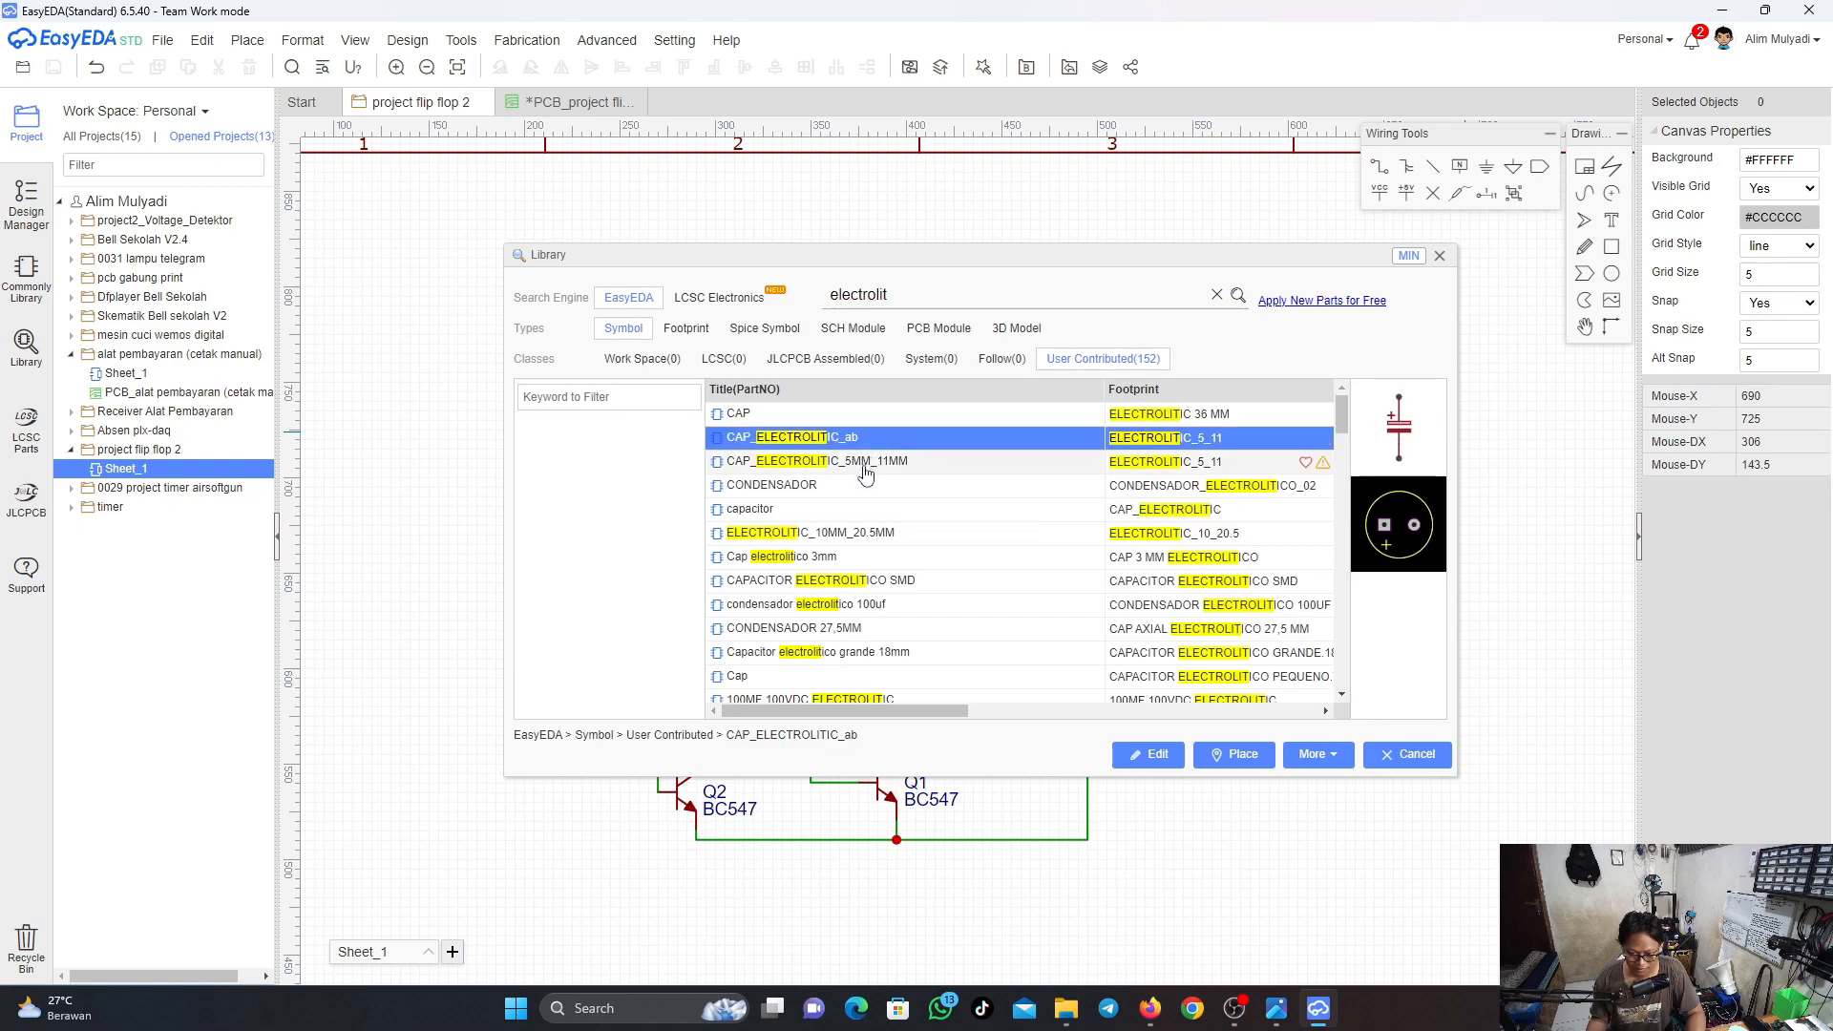
click(876, 460)
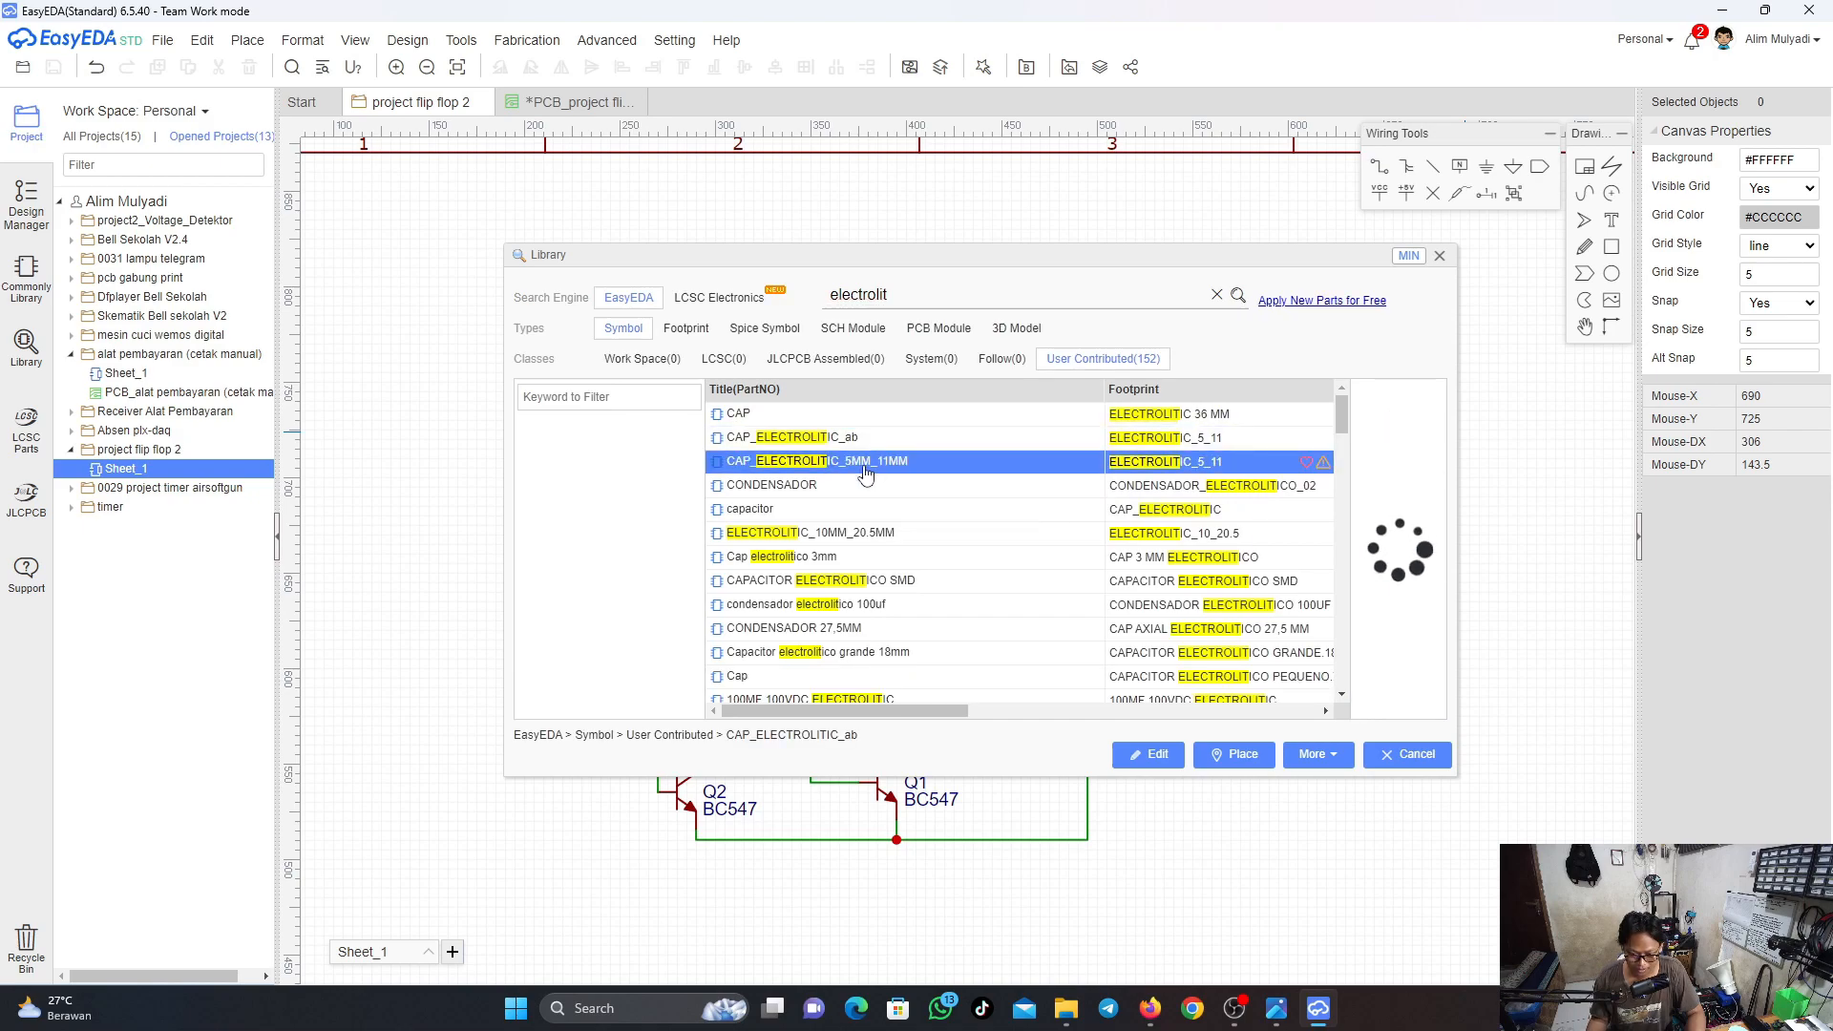
scroll(838, 573, down, 2)
click(836, 563)
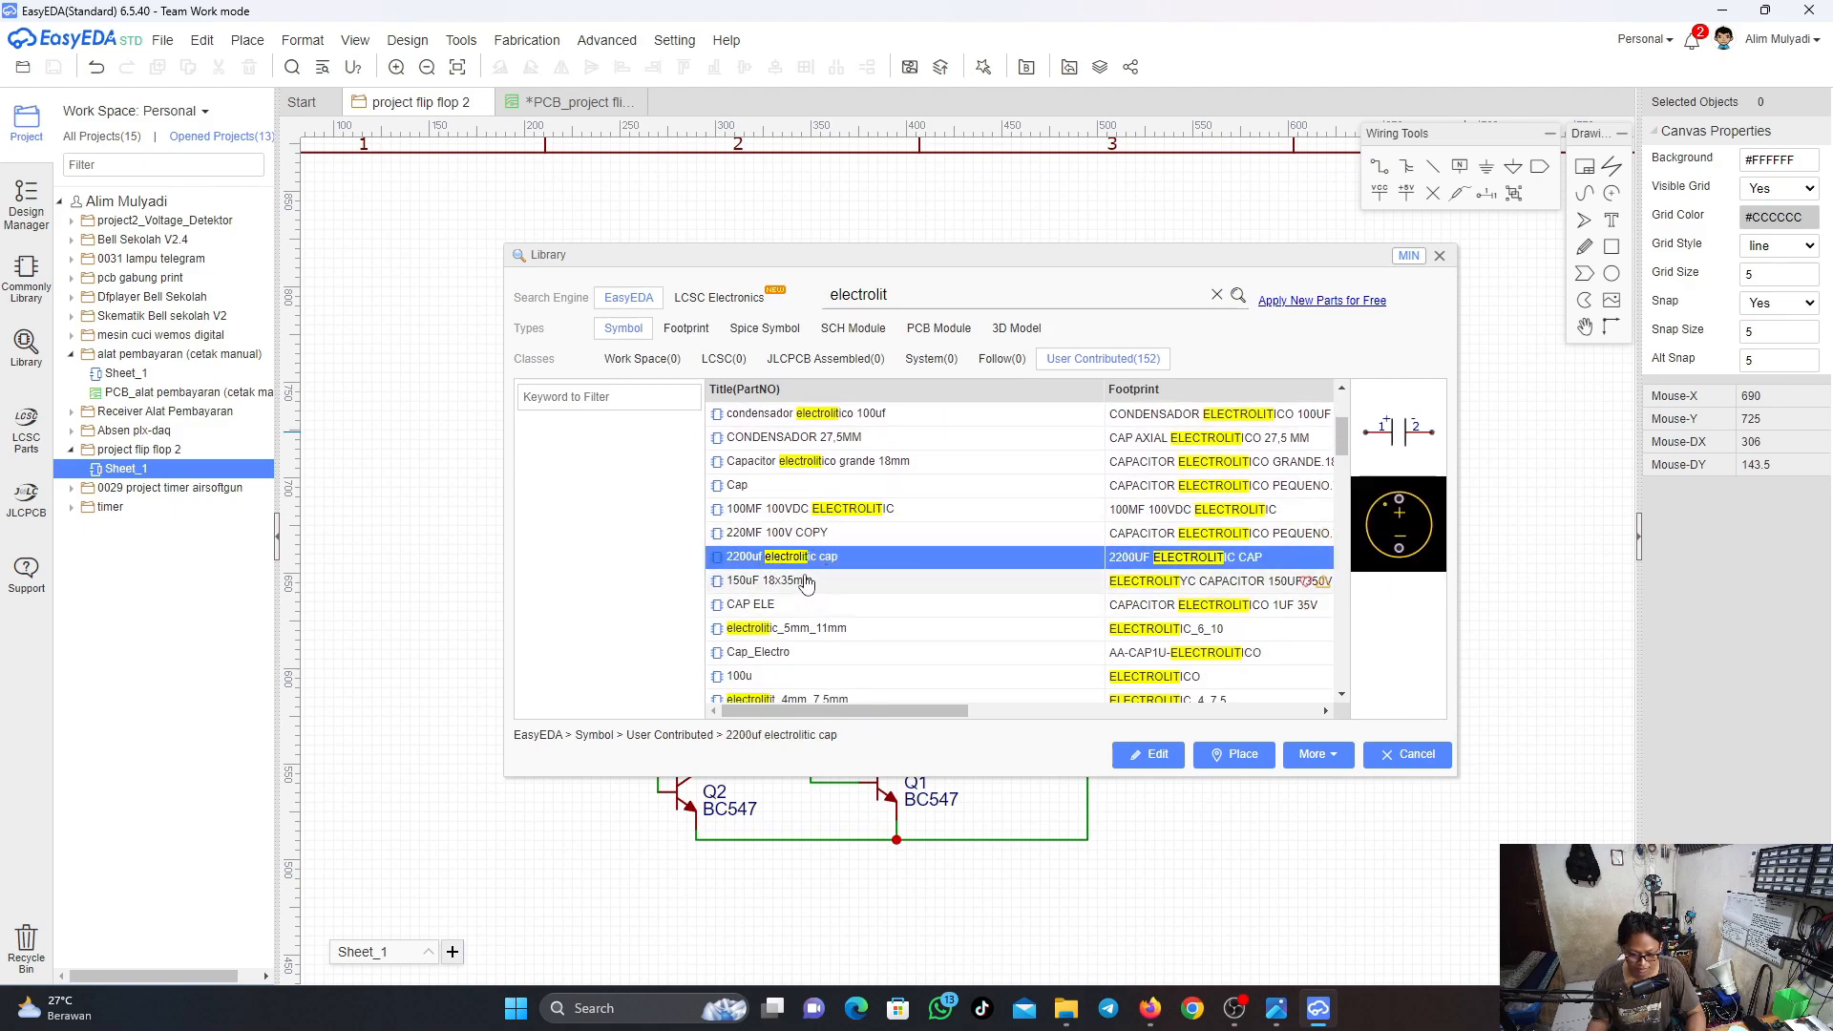
click(809, 580)
scroll(851, 625, down, 2)
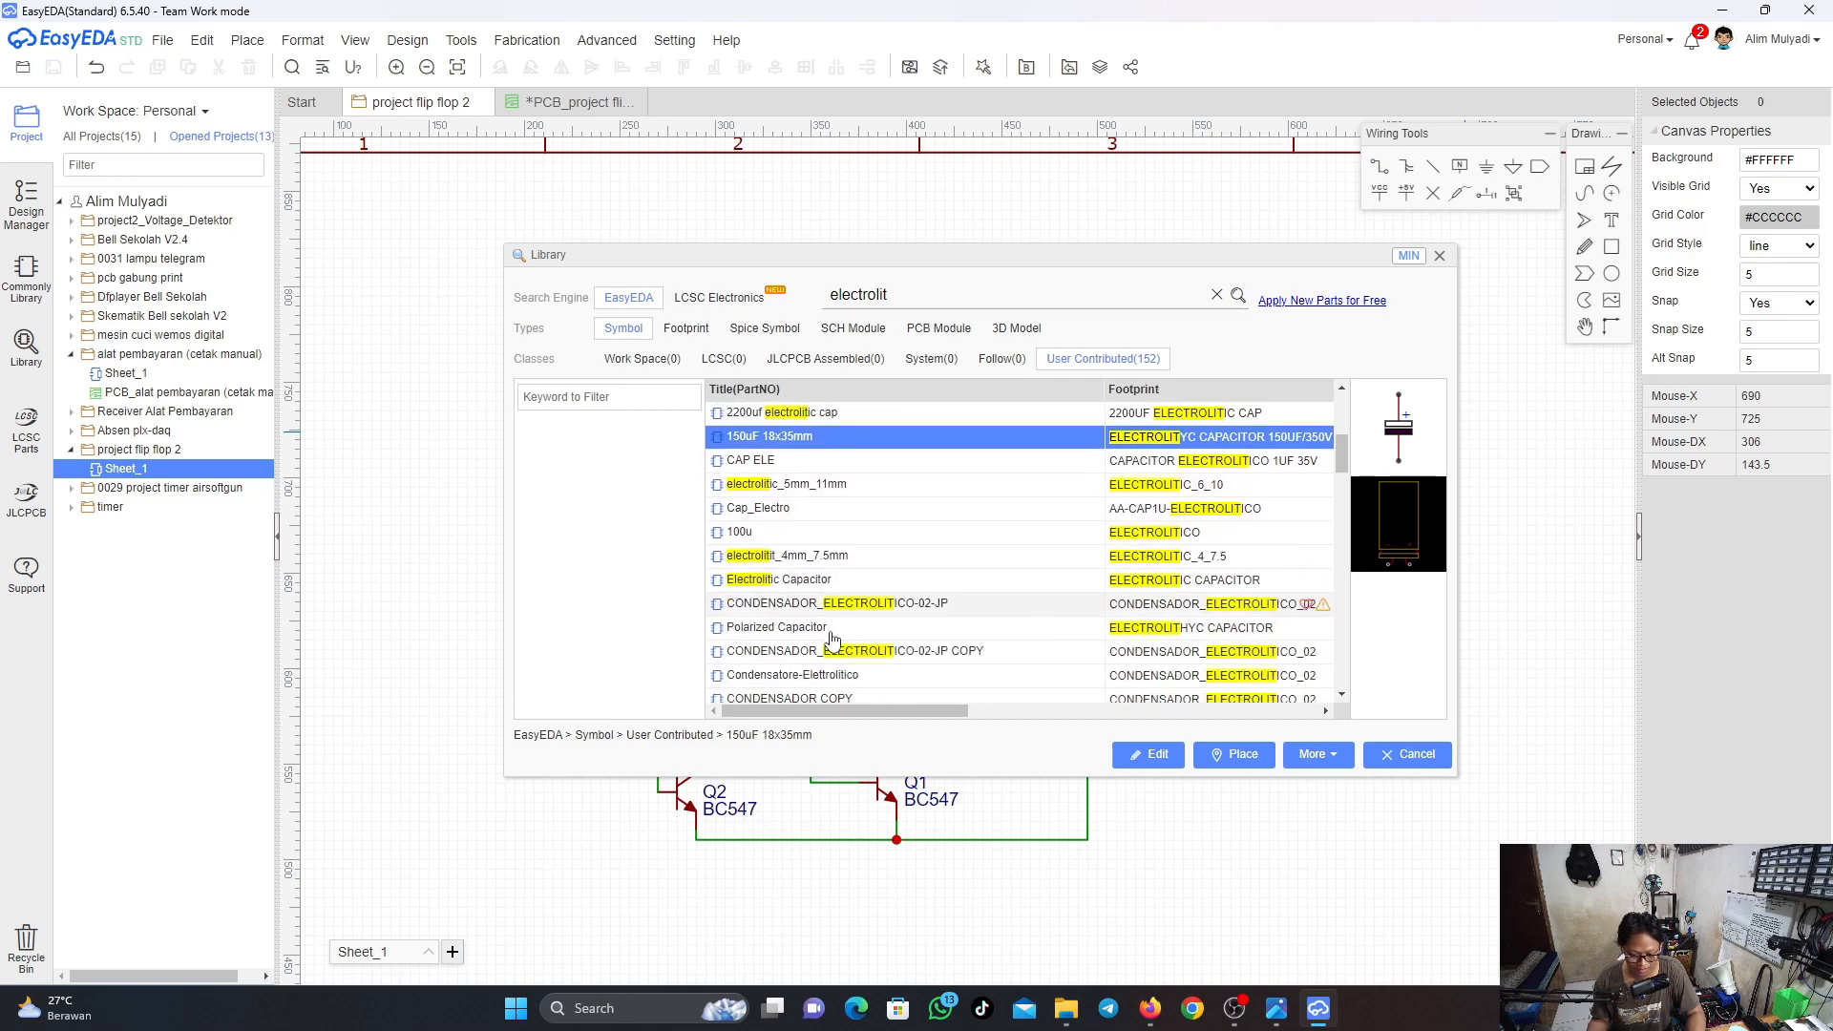
click(807, 486)
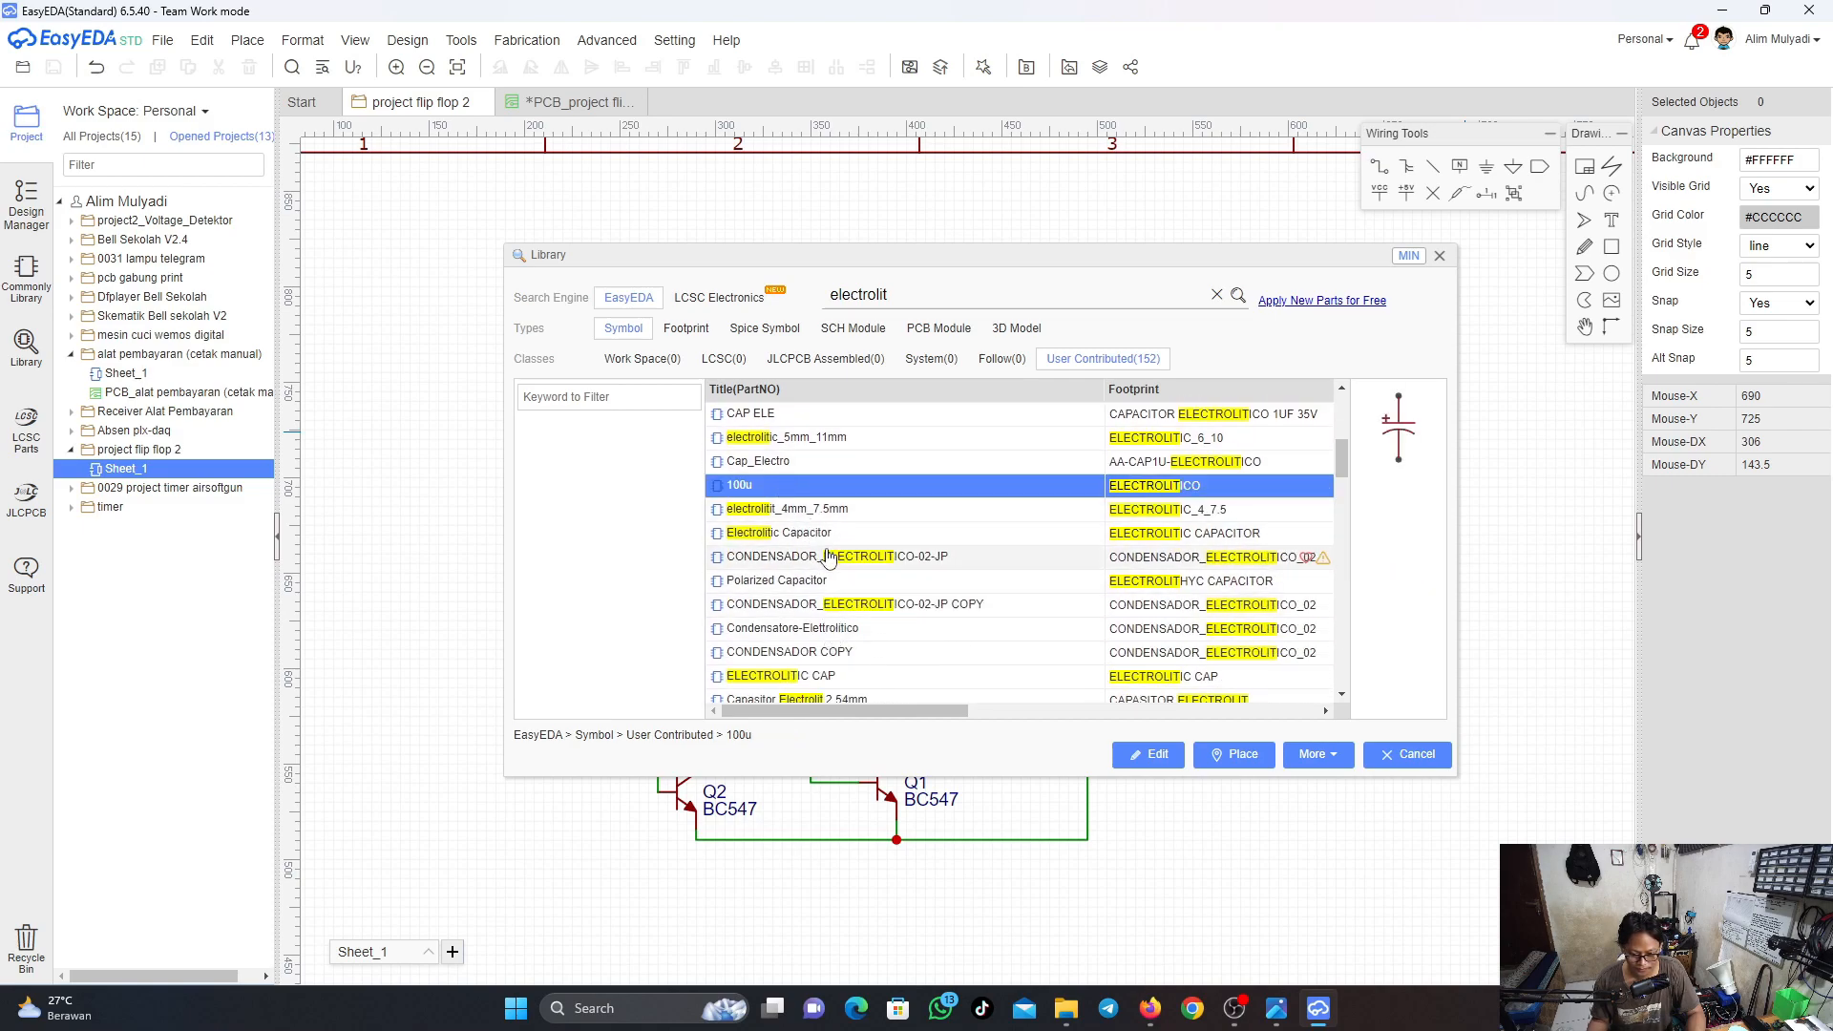
click(827, 557)
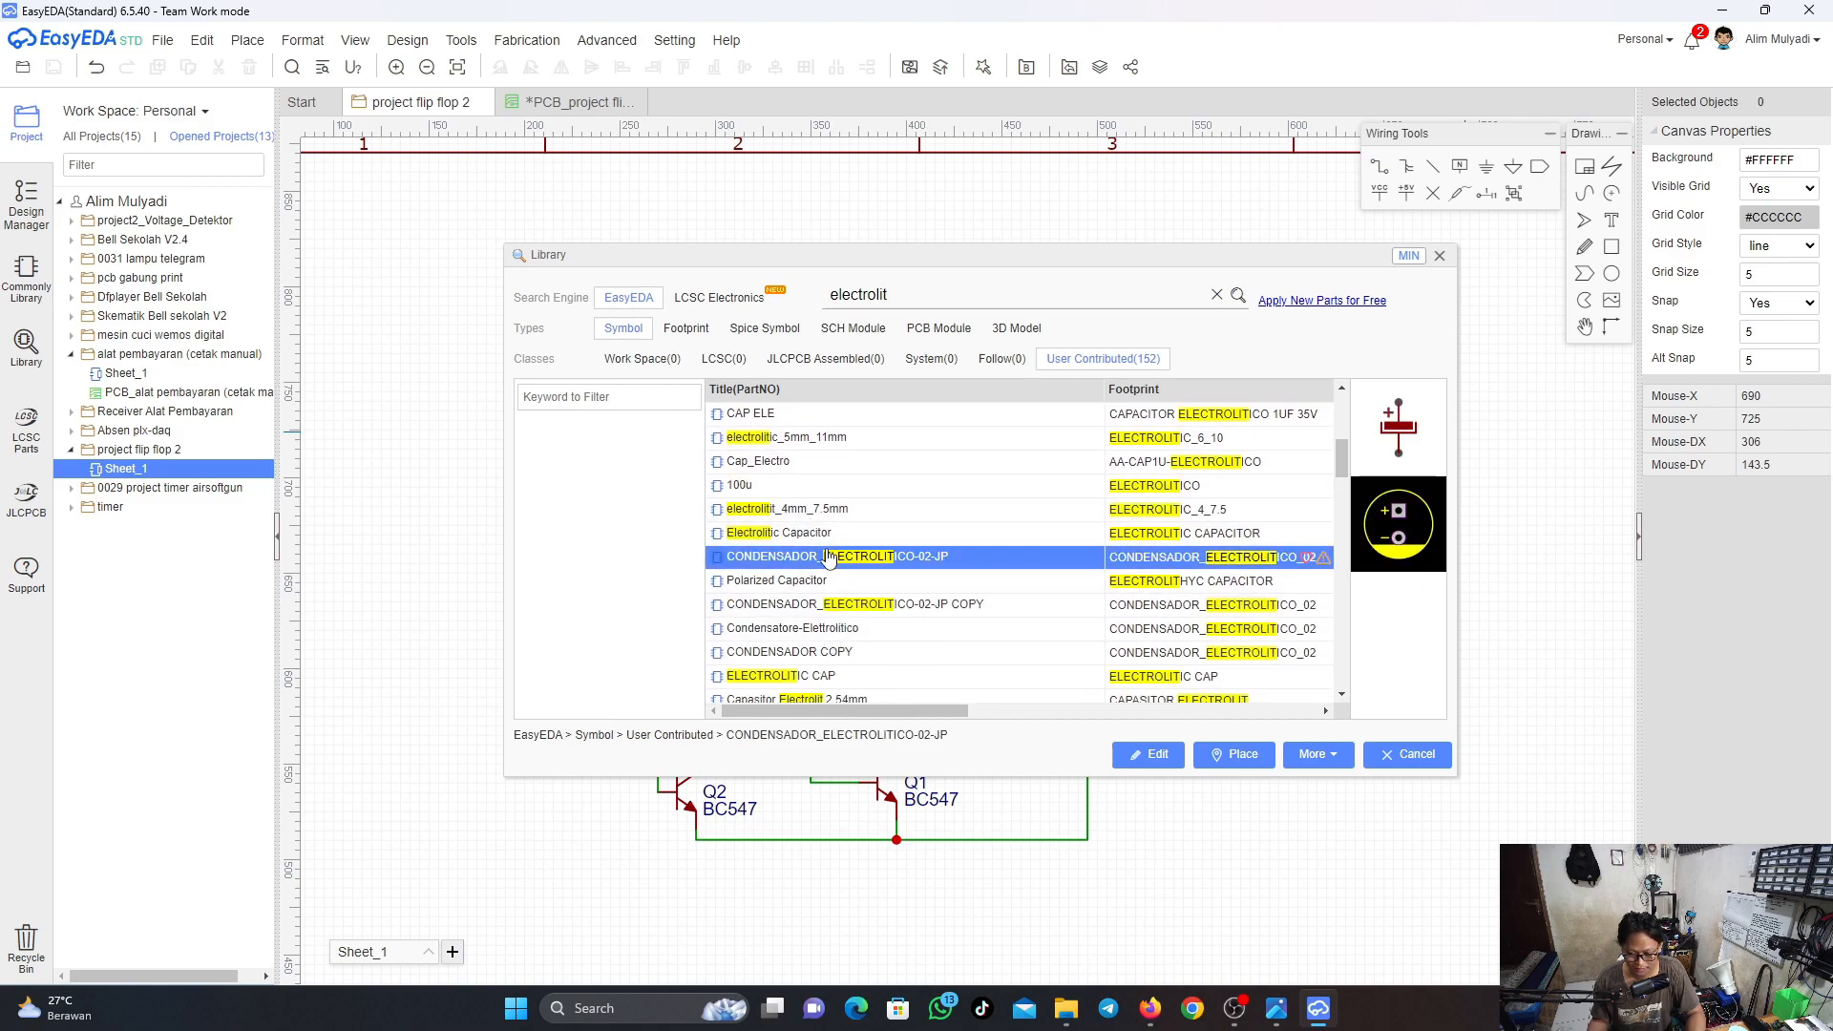
scroll(856, 569, down, 4)
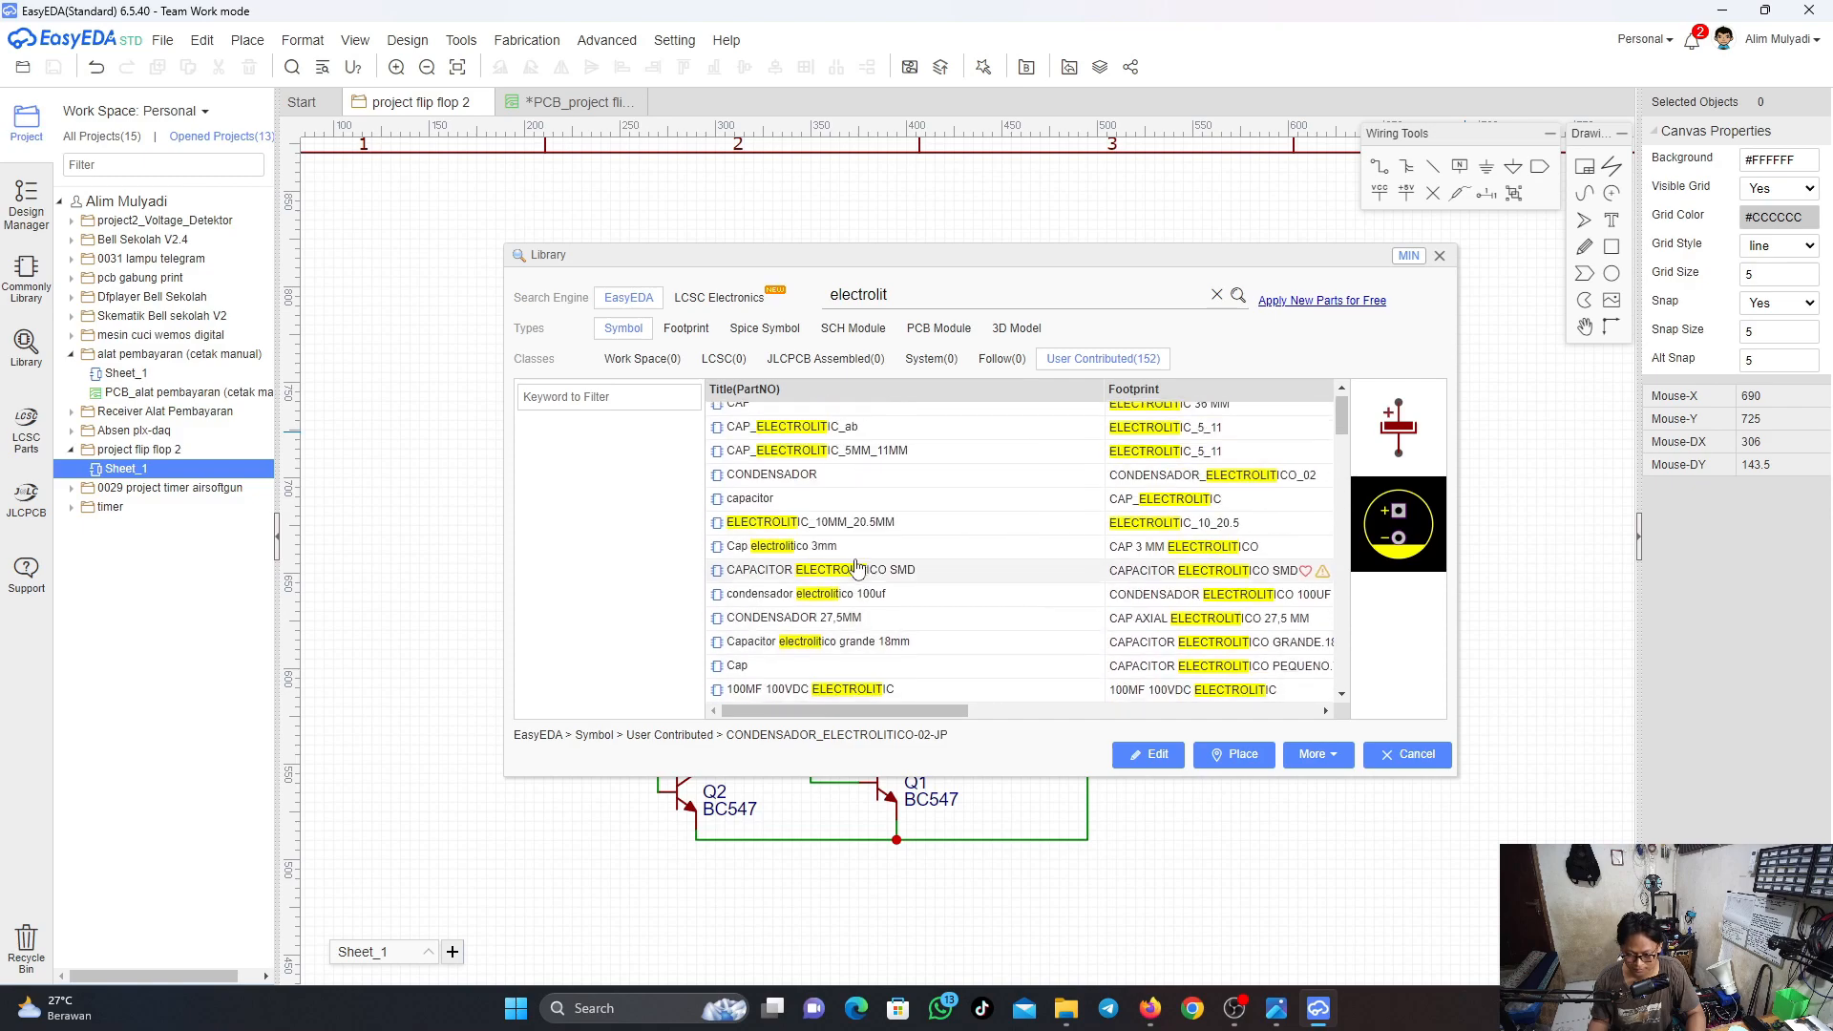
Search the symbol library for "elco 5mm" and select the work space part ELCO with the ELCO50V100UF footprint
double_click(927, 291)
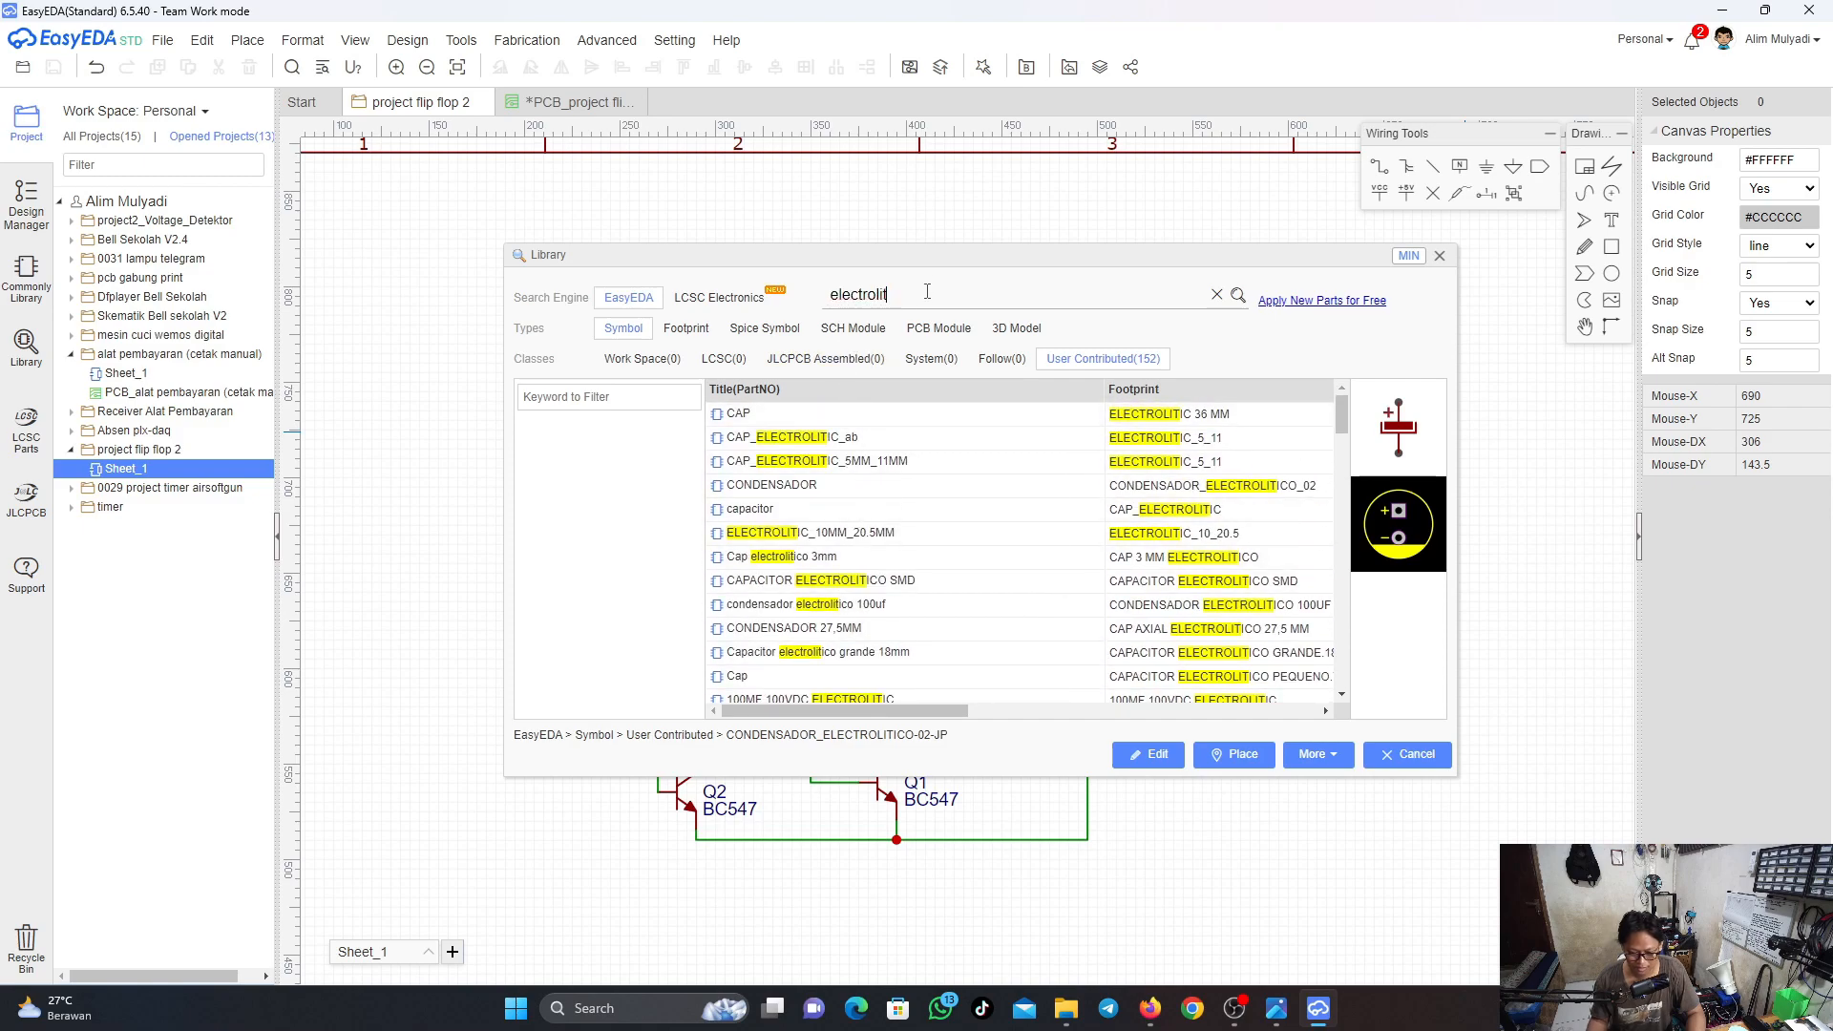
key(BackSpace)
key(BackSpace)
key(BackSpace)
key(BackSpace)
key(BackSpace)
key(BackSpace)
key(BackSpace)
key(BackSpace)
key(BackSpace)
key(BackSpace)
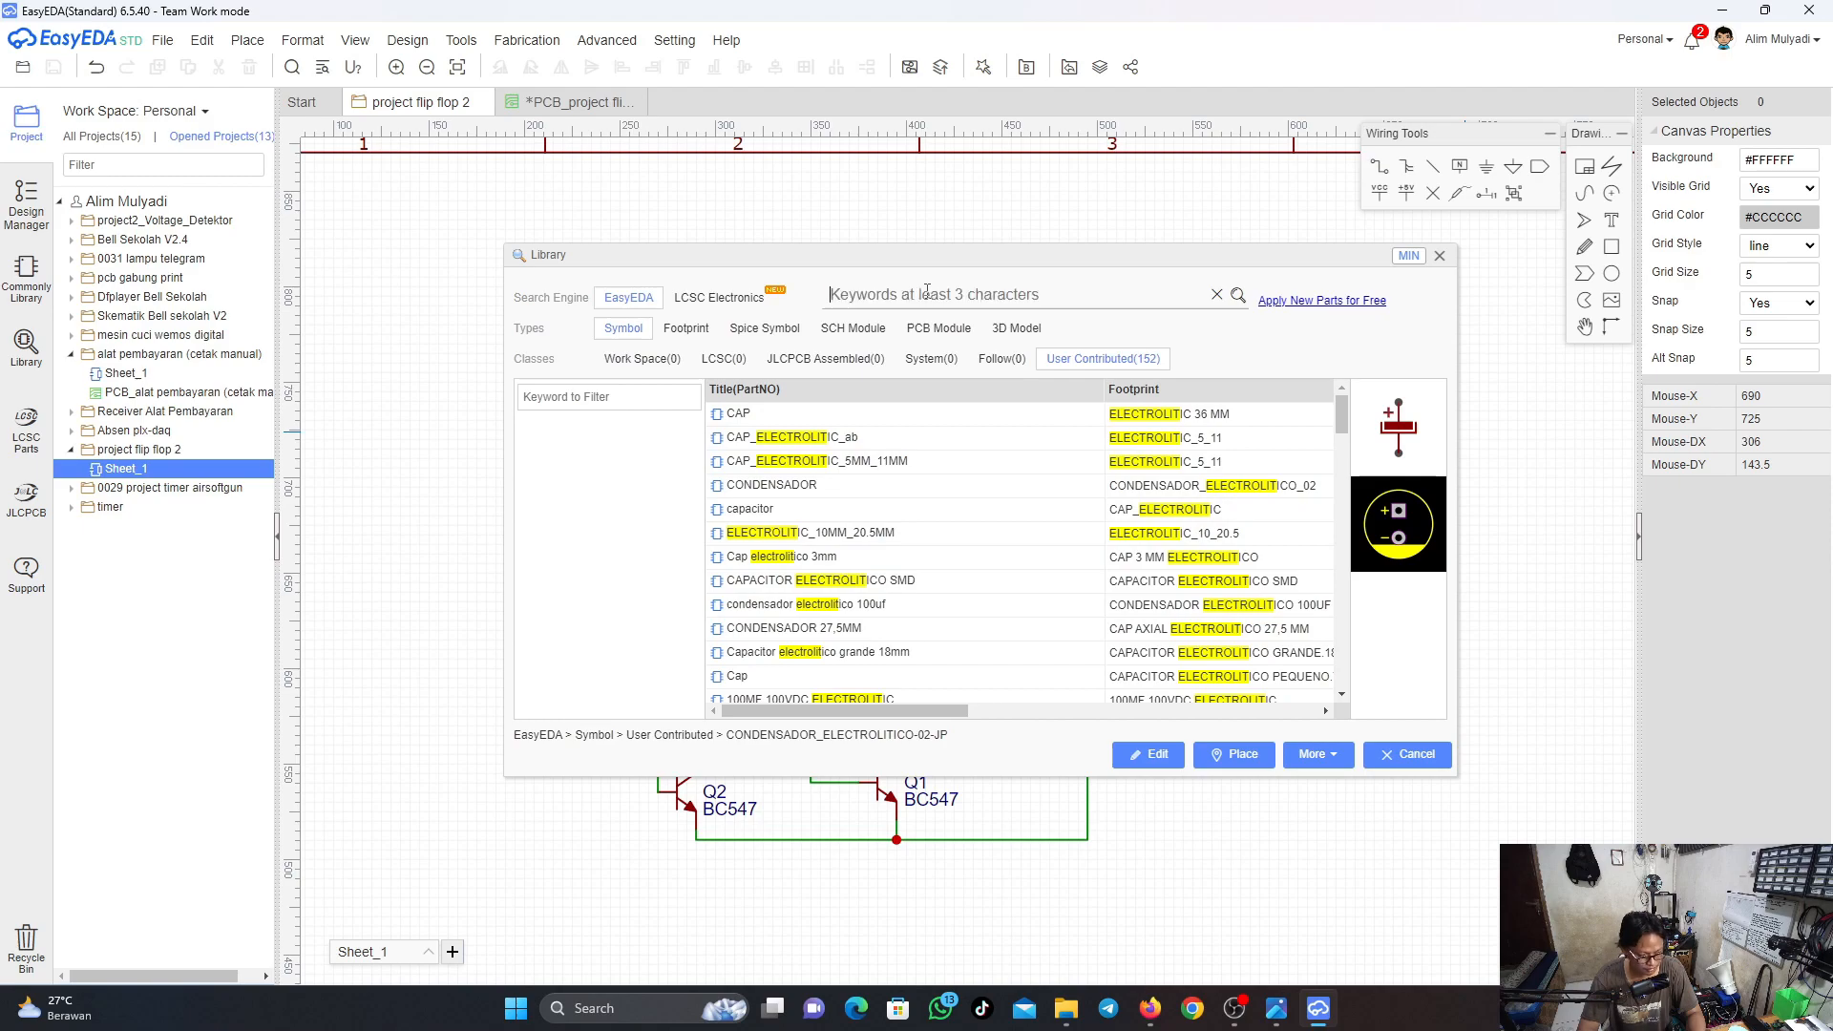
text(e)
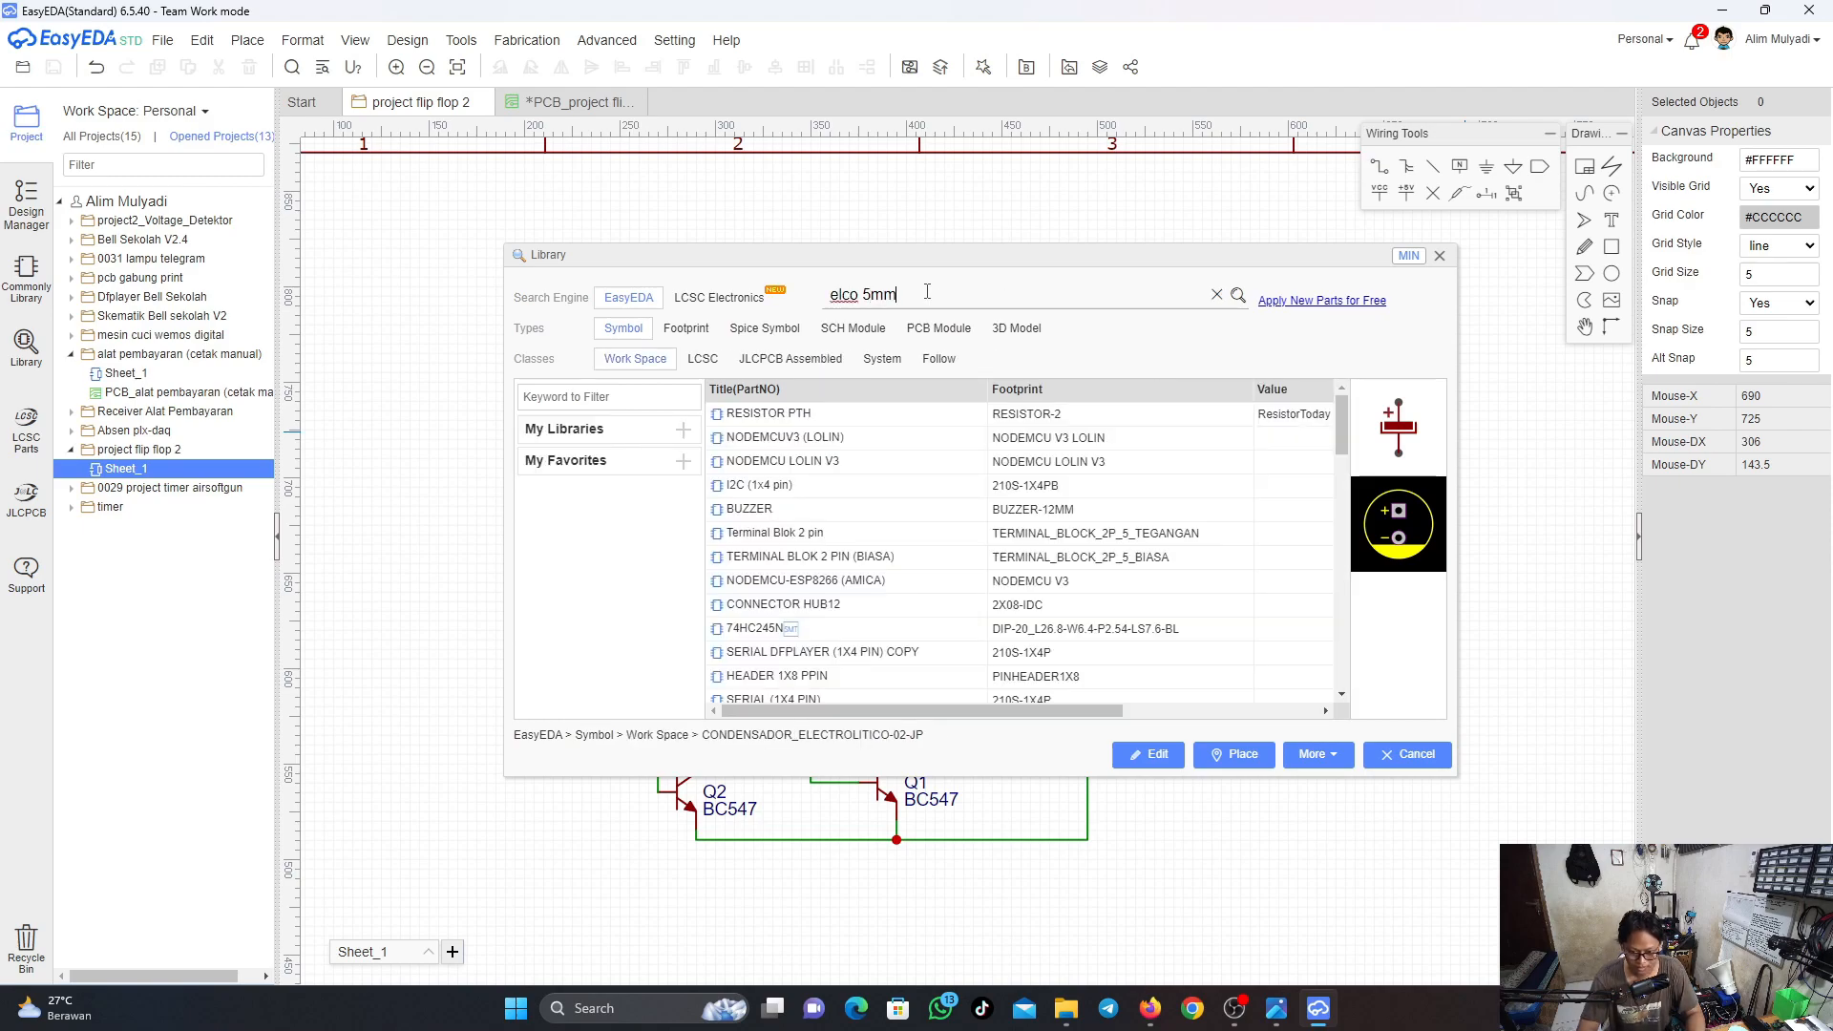
text(lco 5mm)
key(Return)
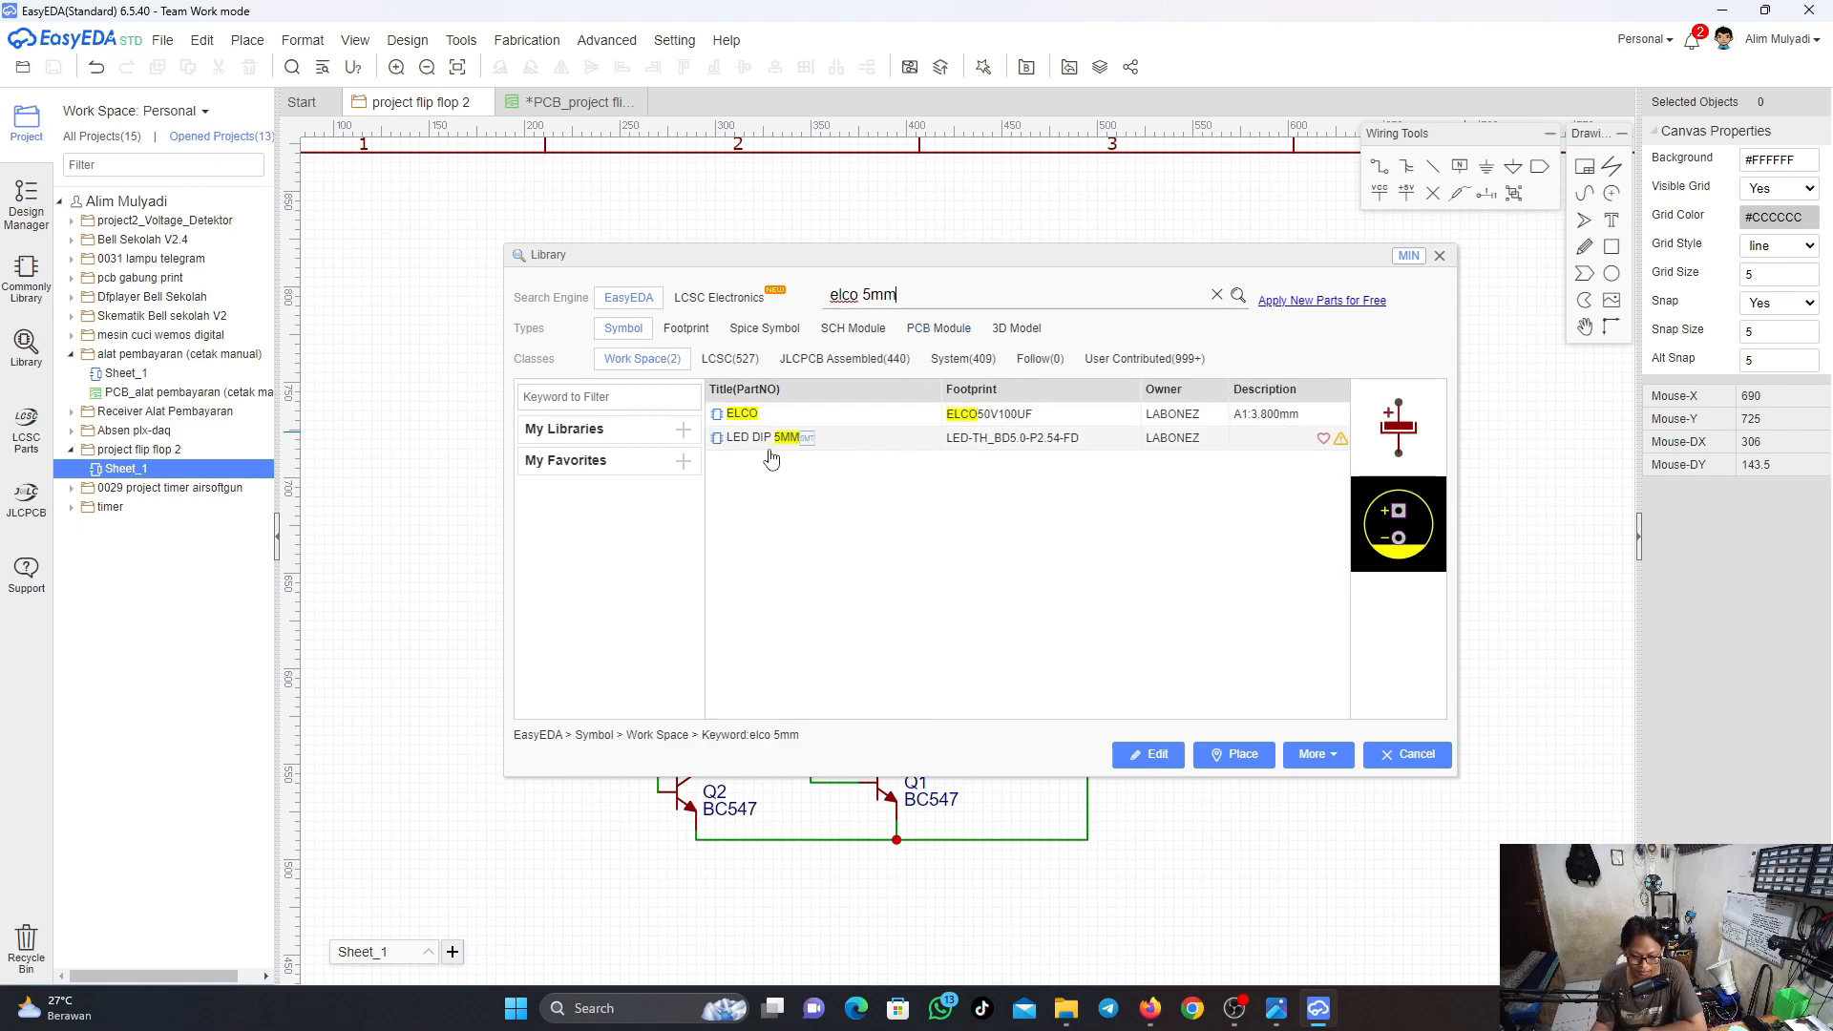
click(842, 414)
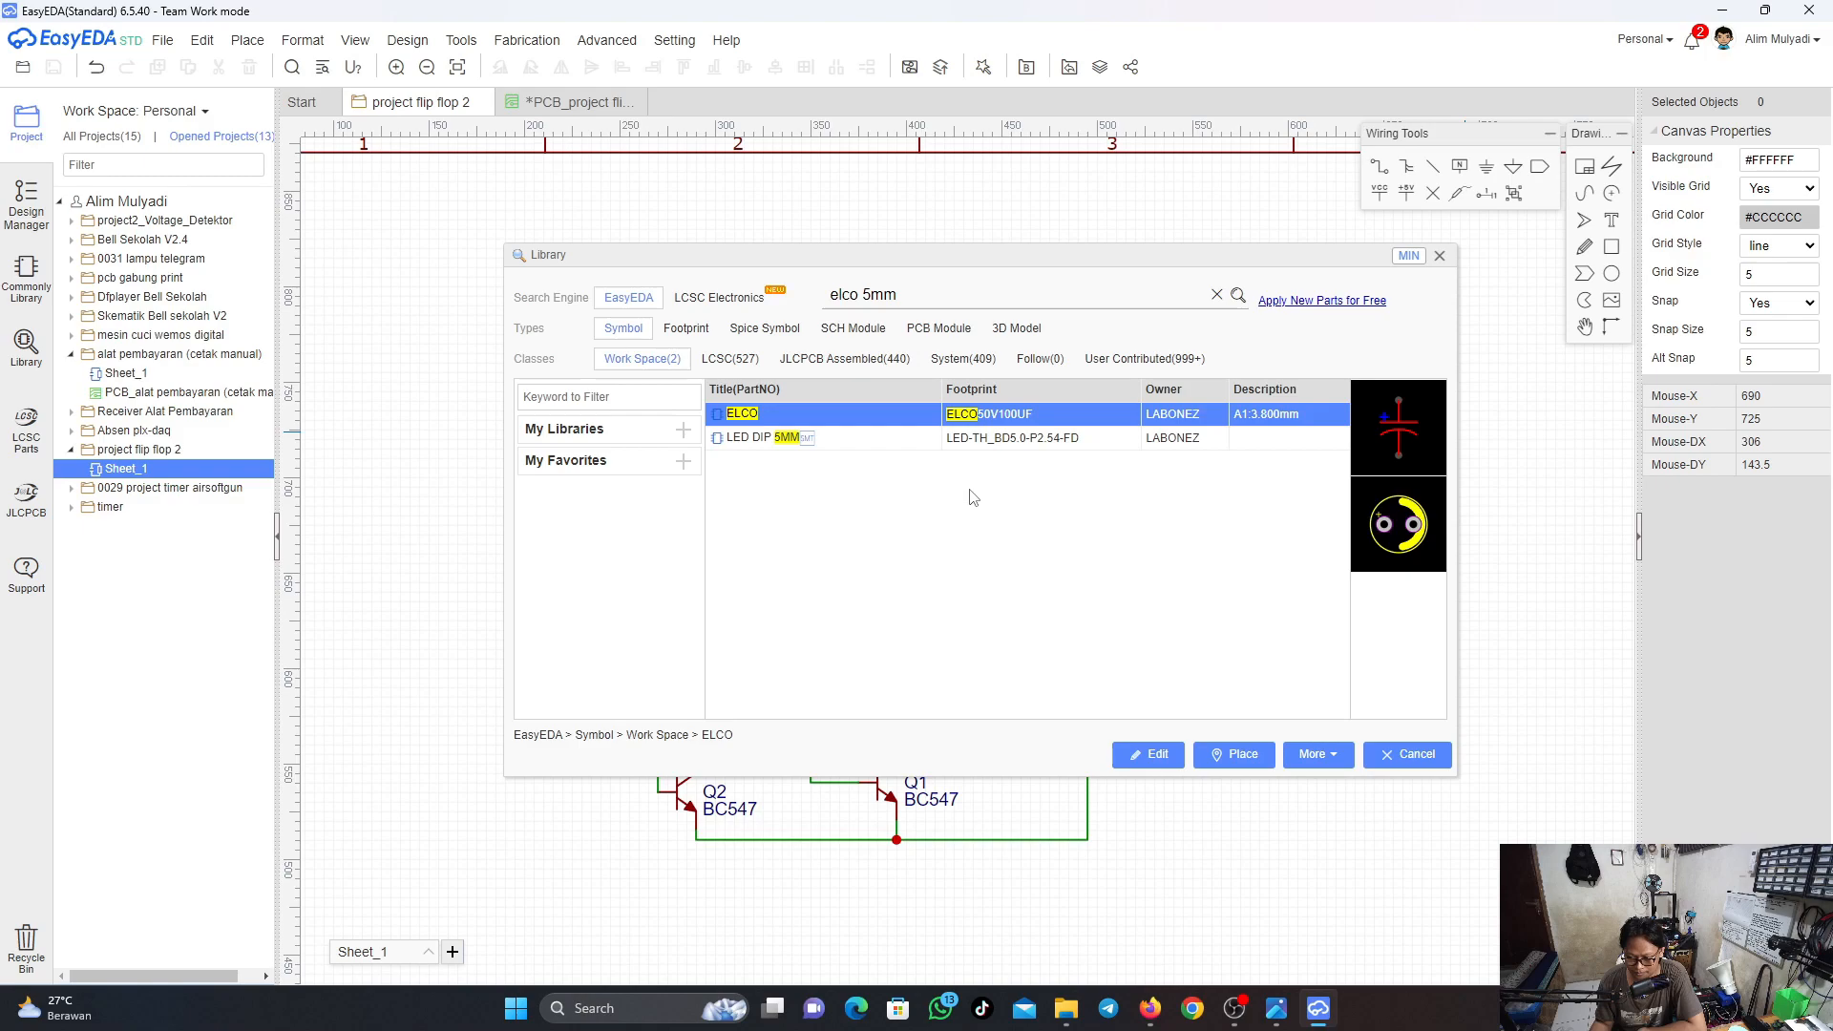
Place two ELCO capacitors, rotated horizontally with the plus side facing right, one beside C1 and one below battery header H1
click(1234, 754)
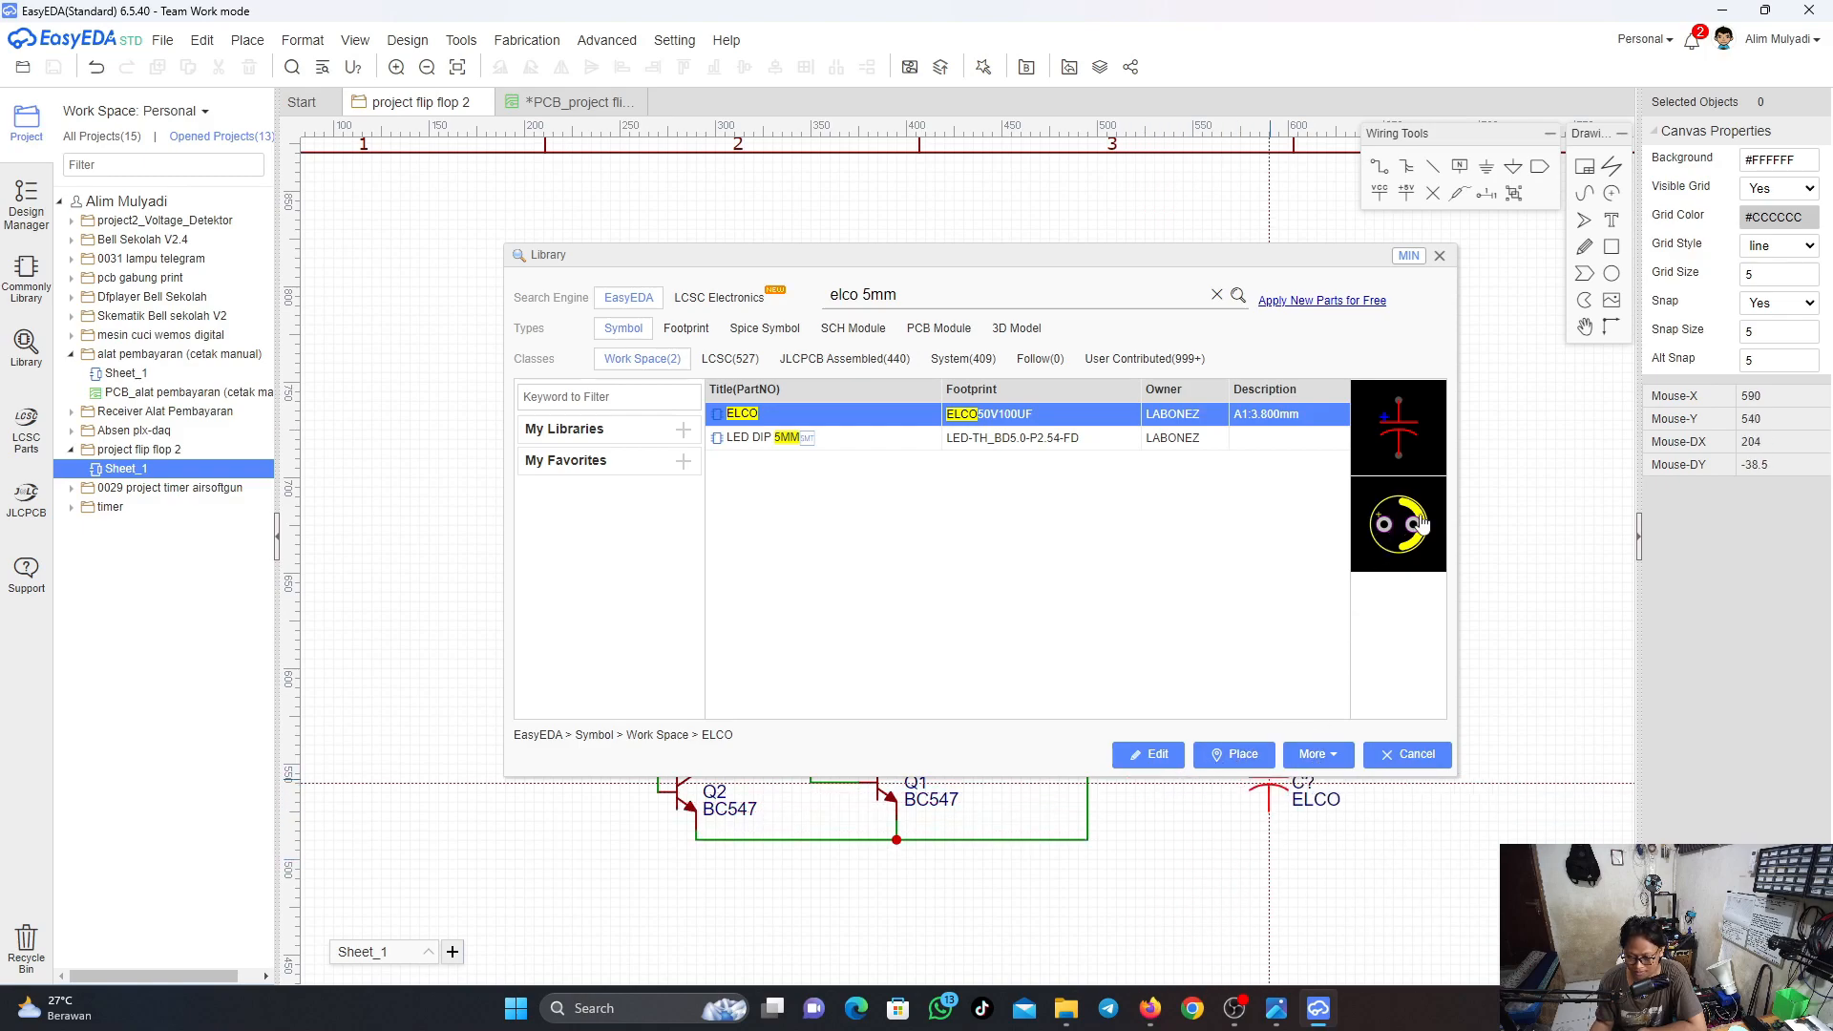
click(1241, 754)
scroll(1145, 776, up, 4)
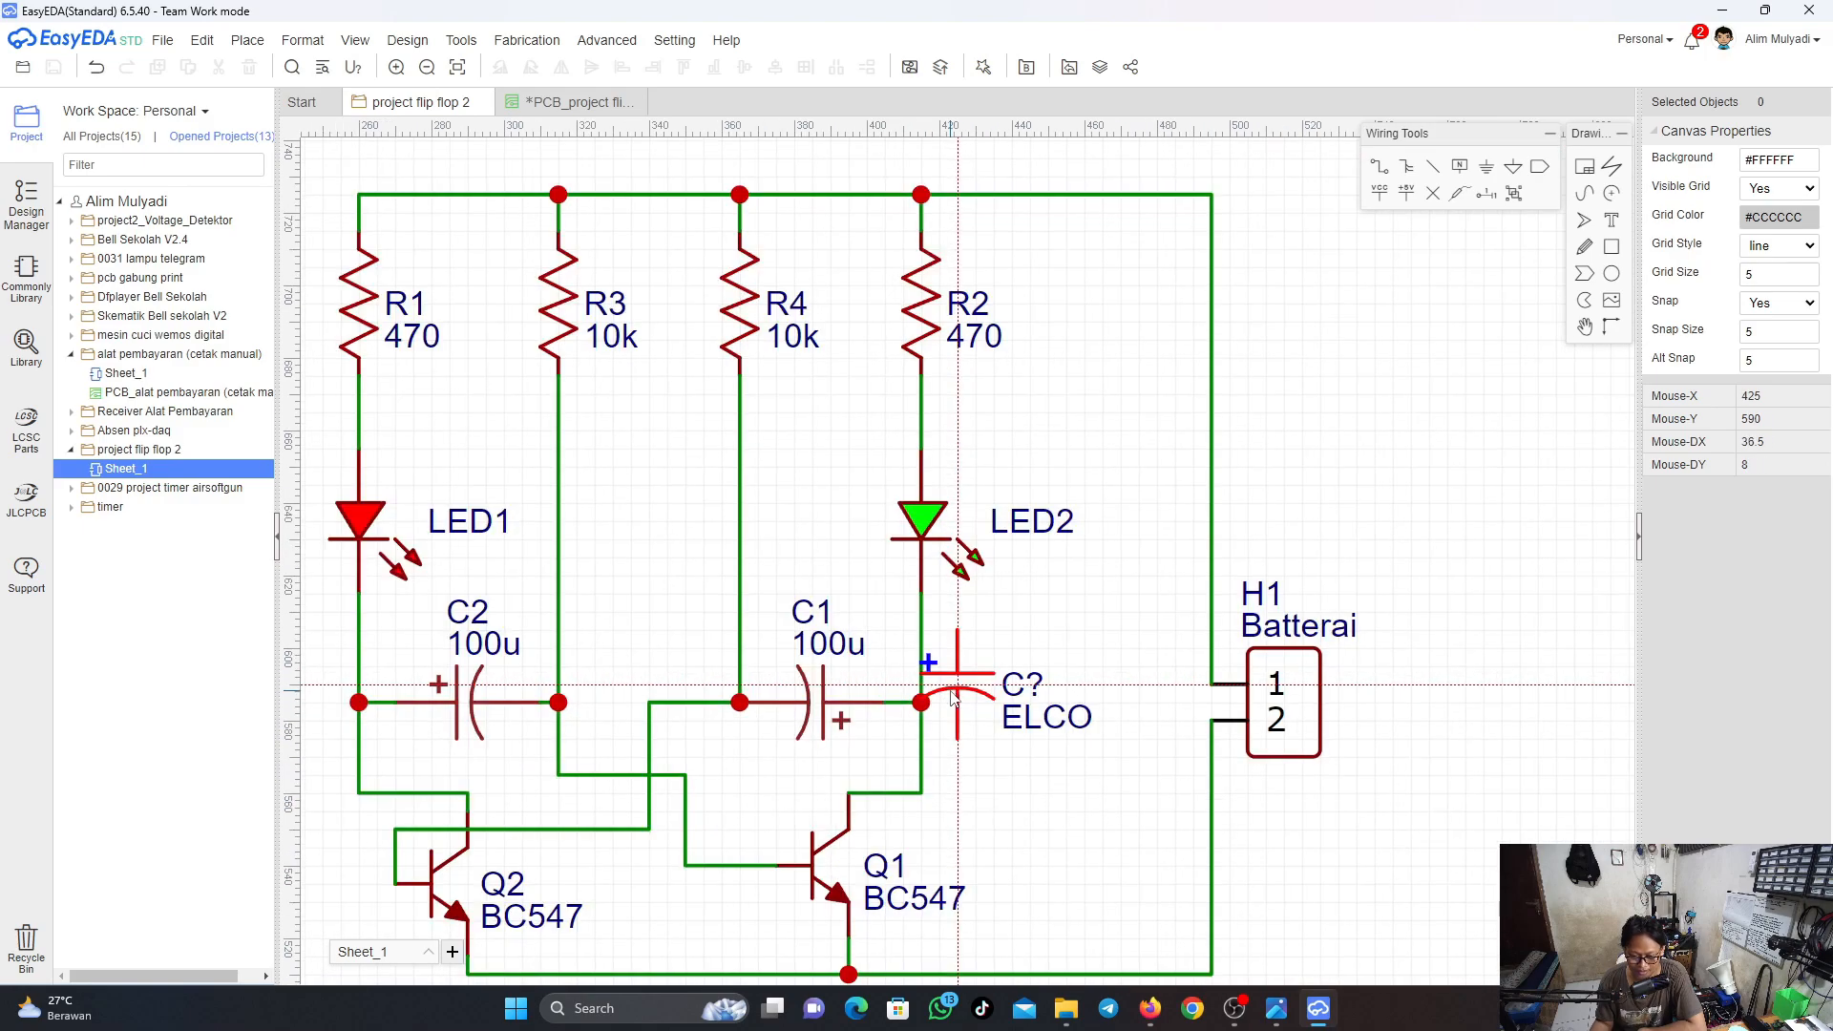
key(space)
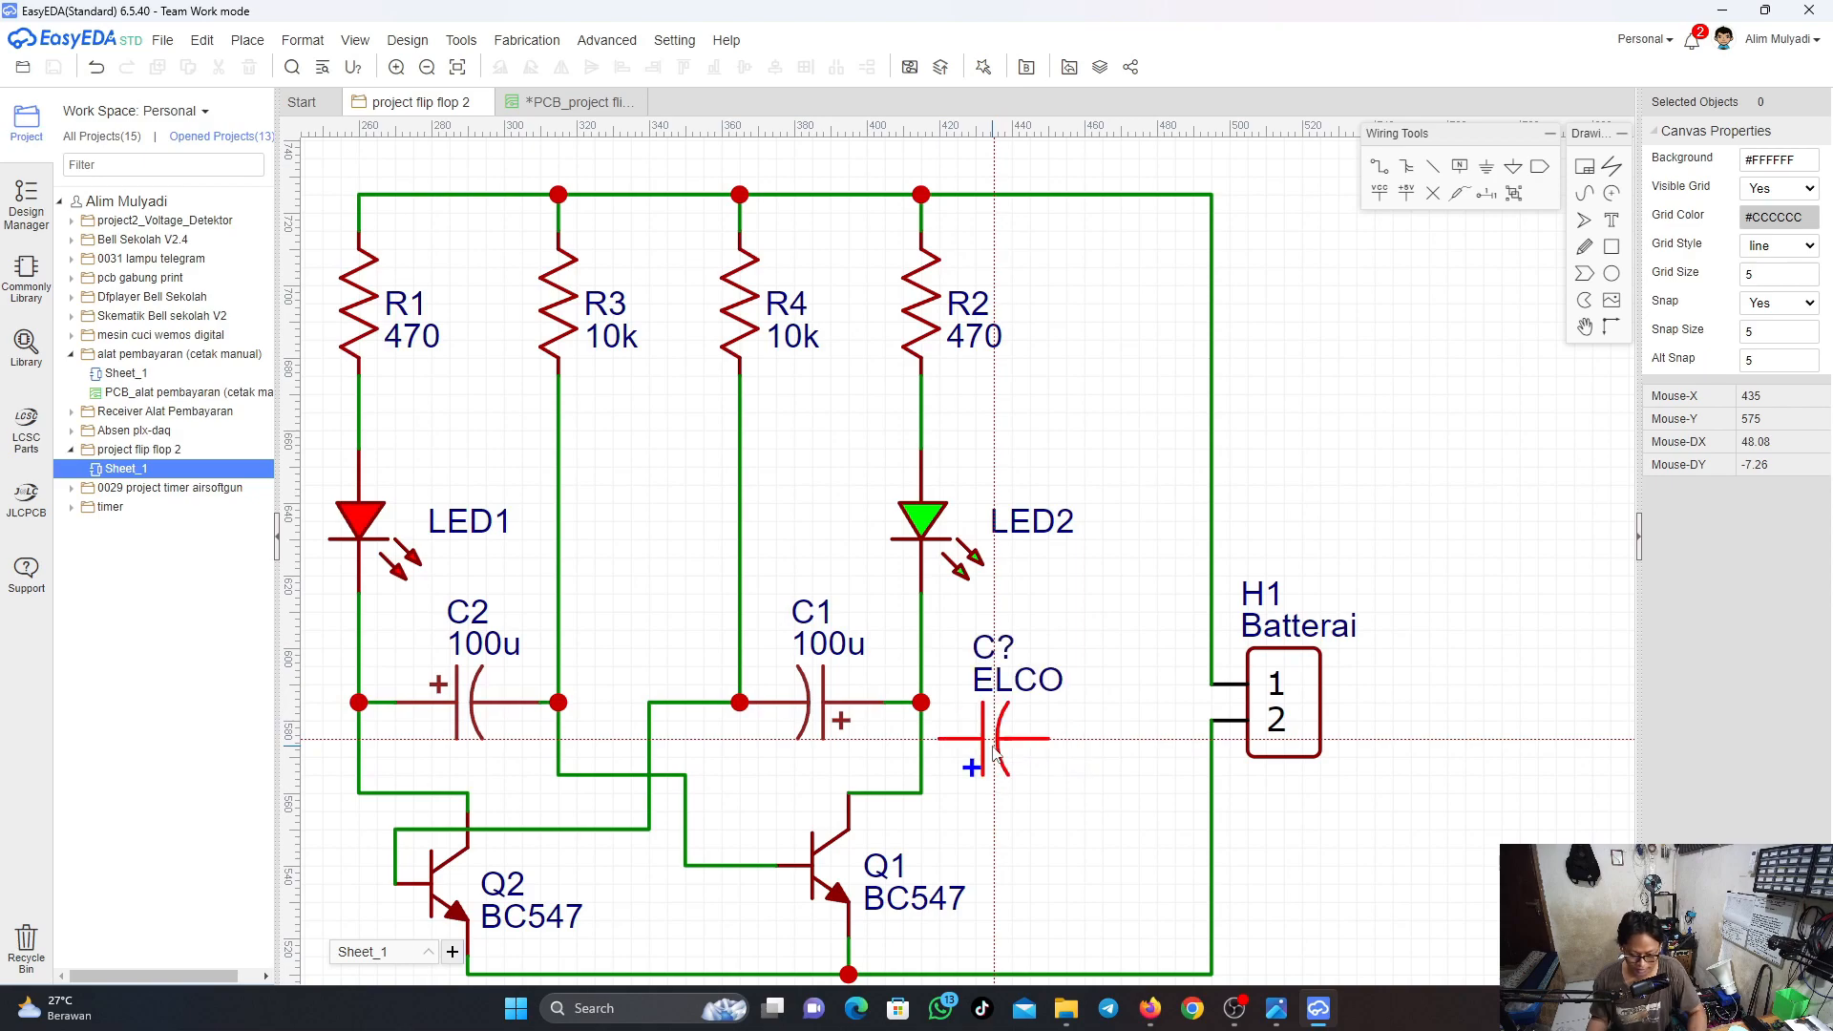
key(space)
key(space)
click(1030, 721)
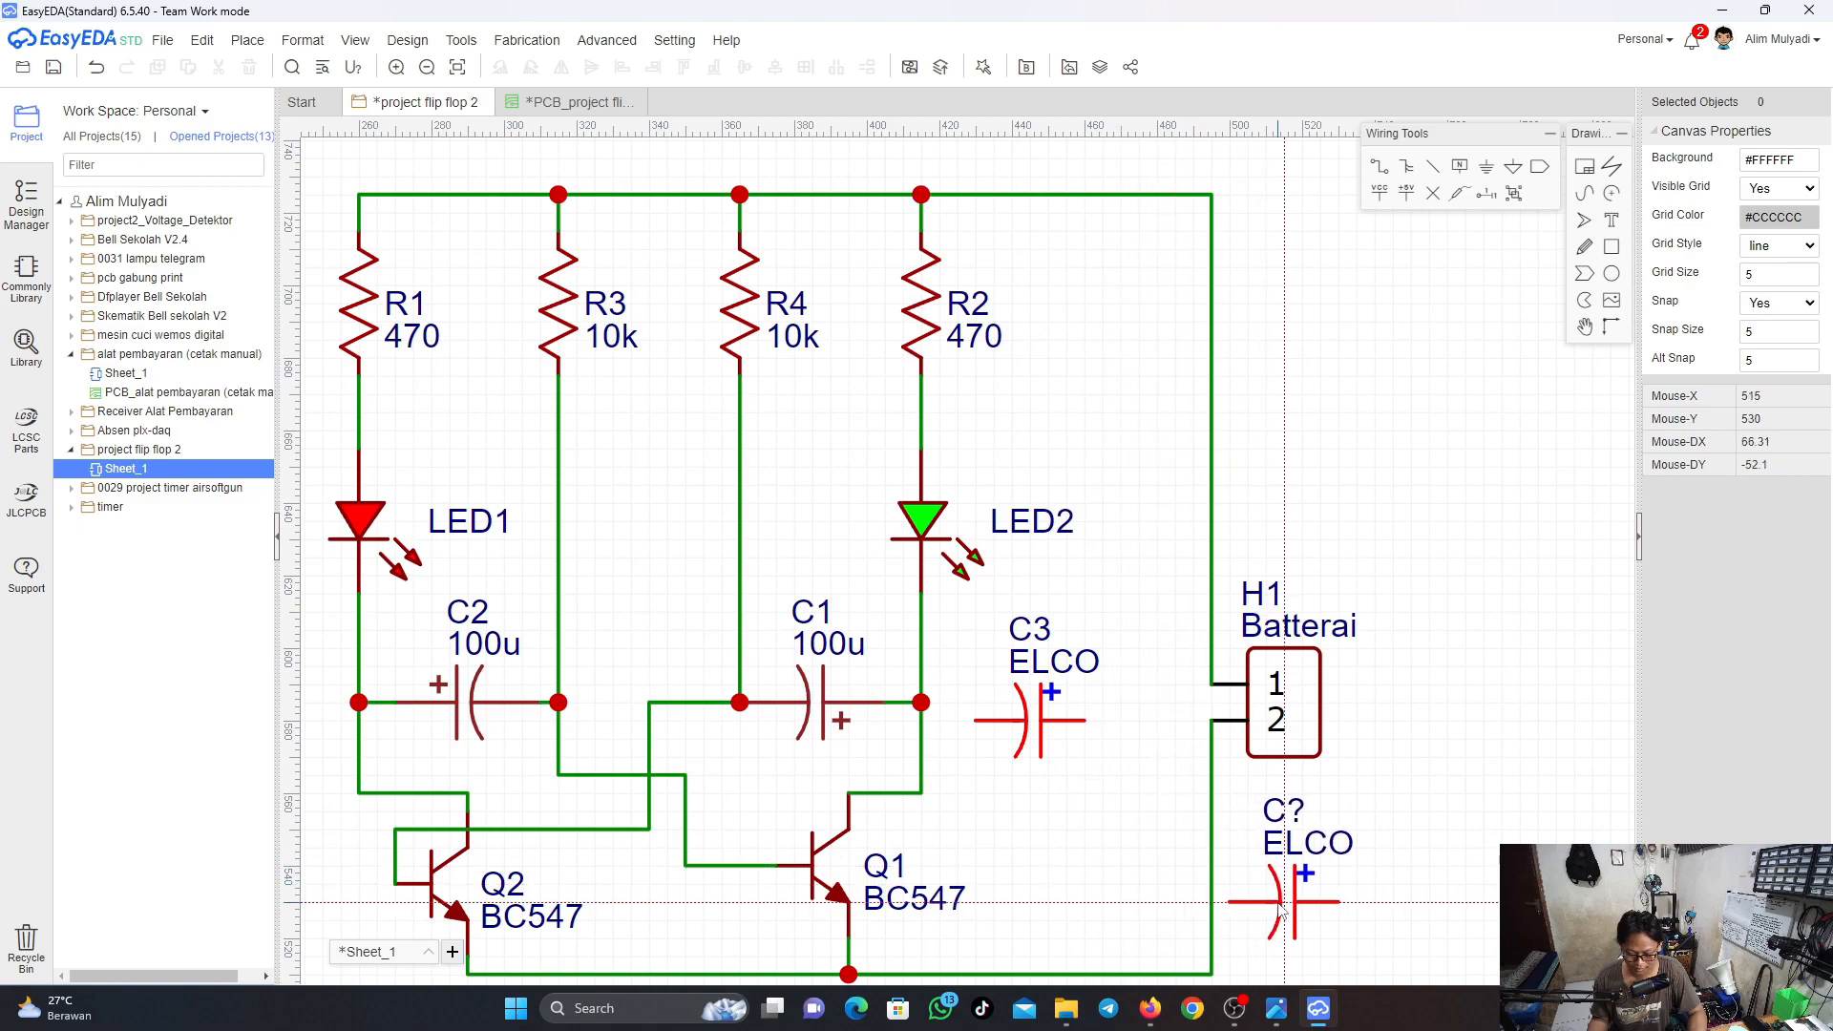
click(1314, 927)
key(Escape)
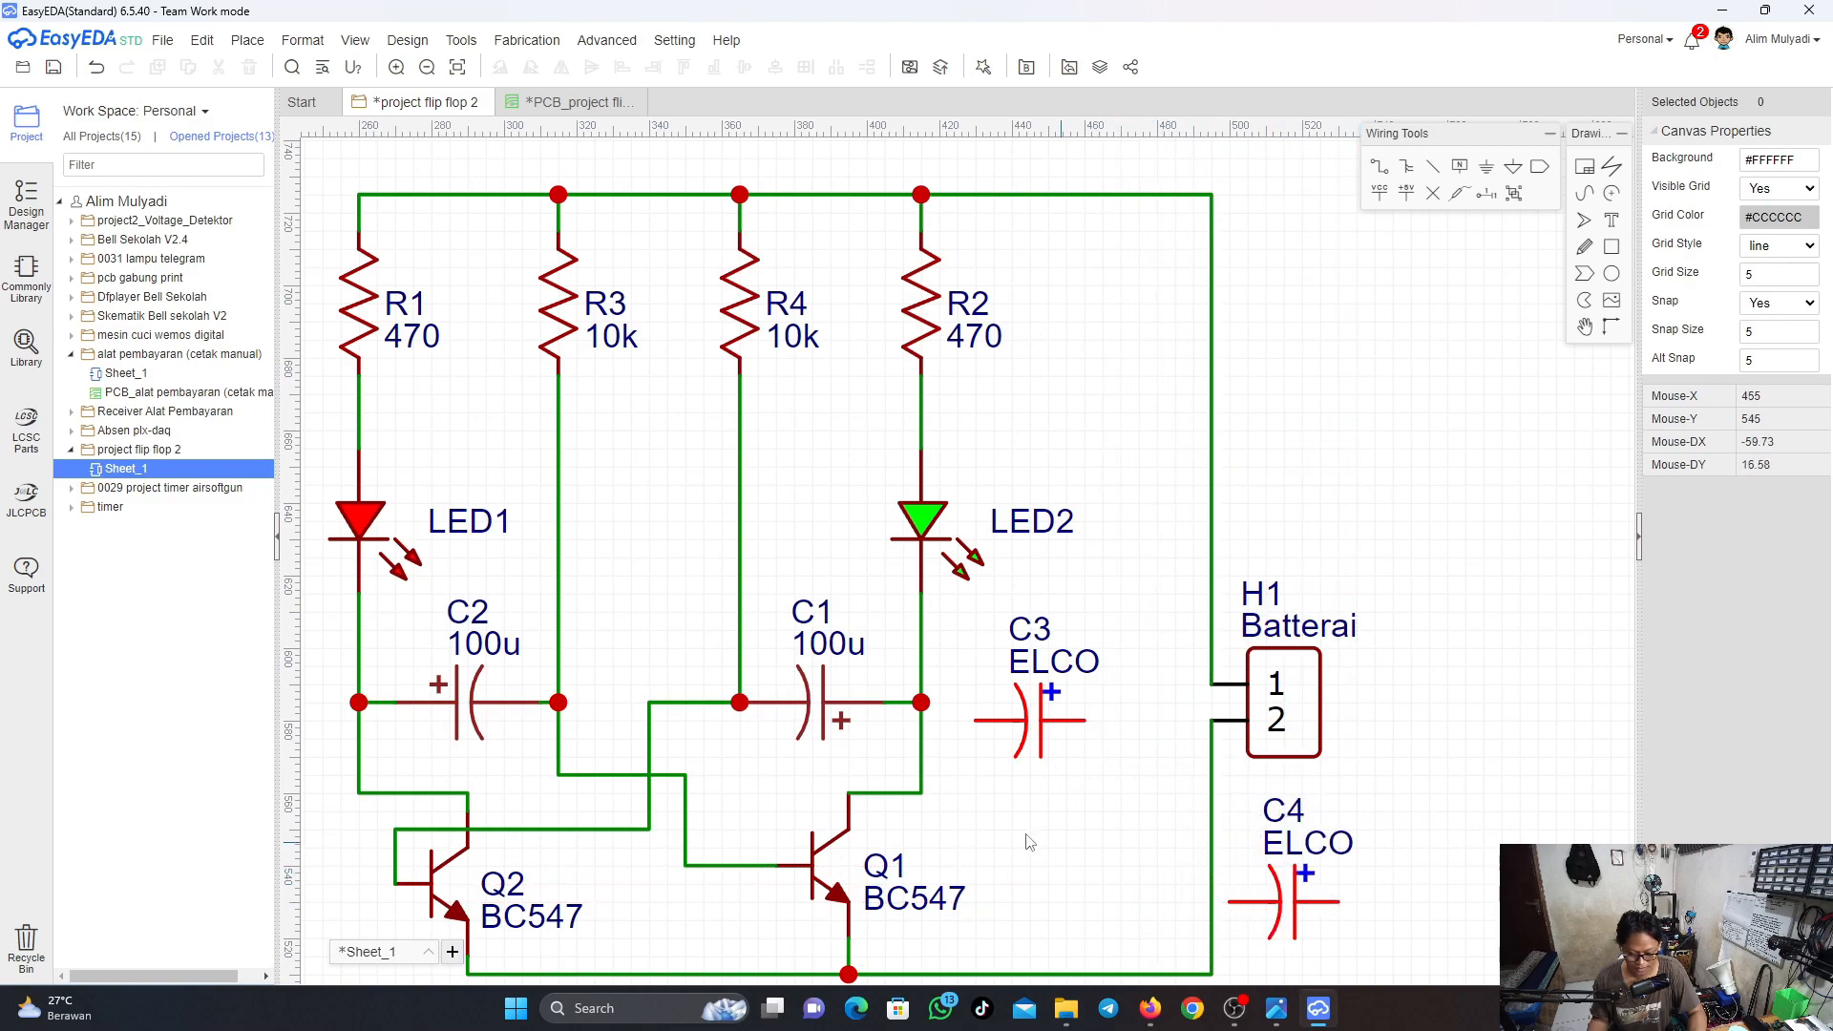
Delete capacitor C1, move the ELCO capacitor beside it into the gap and connect its positive pin to the LED2 wire
click(827, 714)
key(Delete)
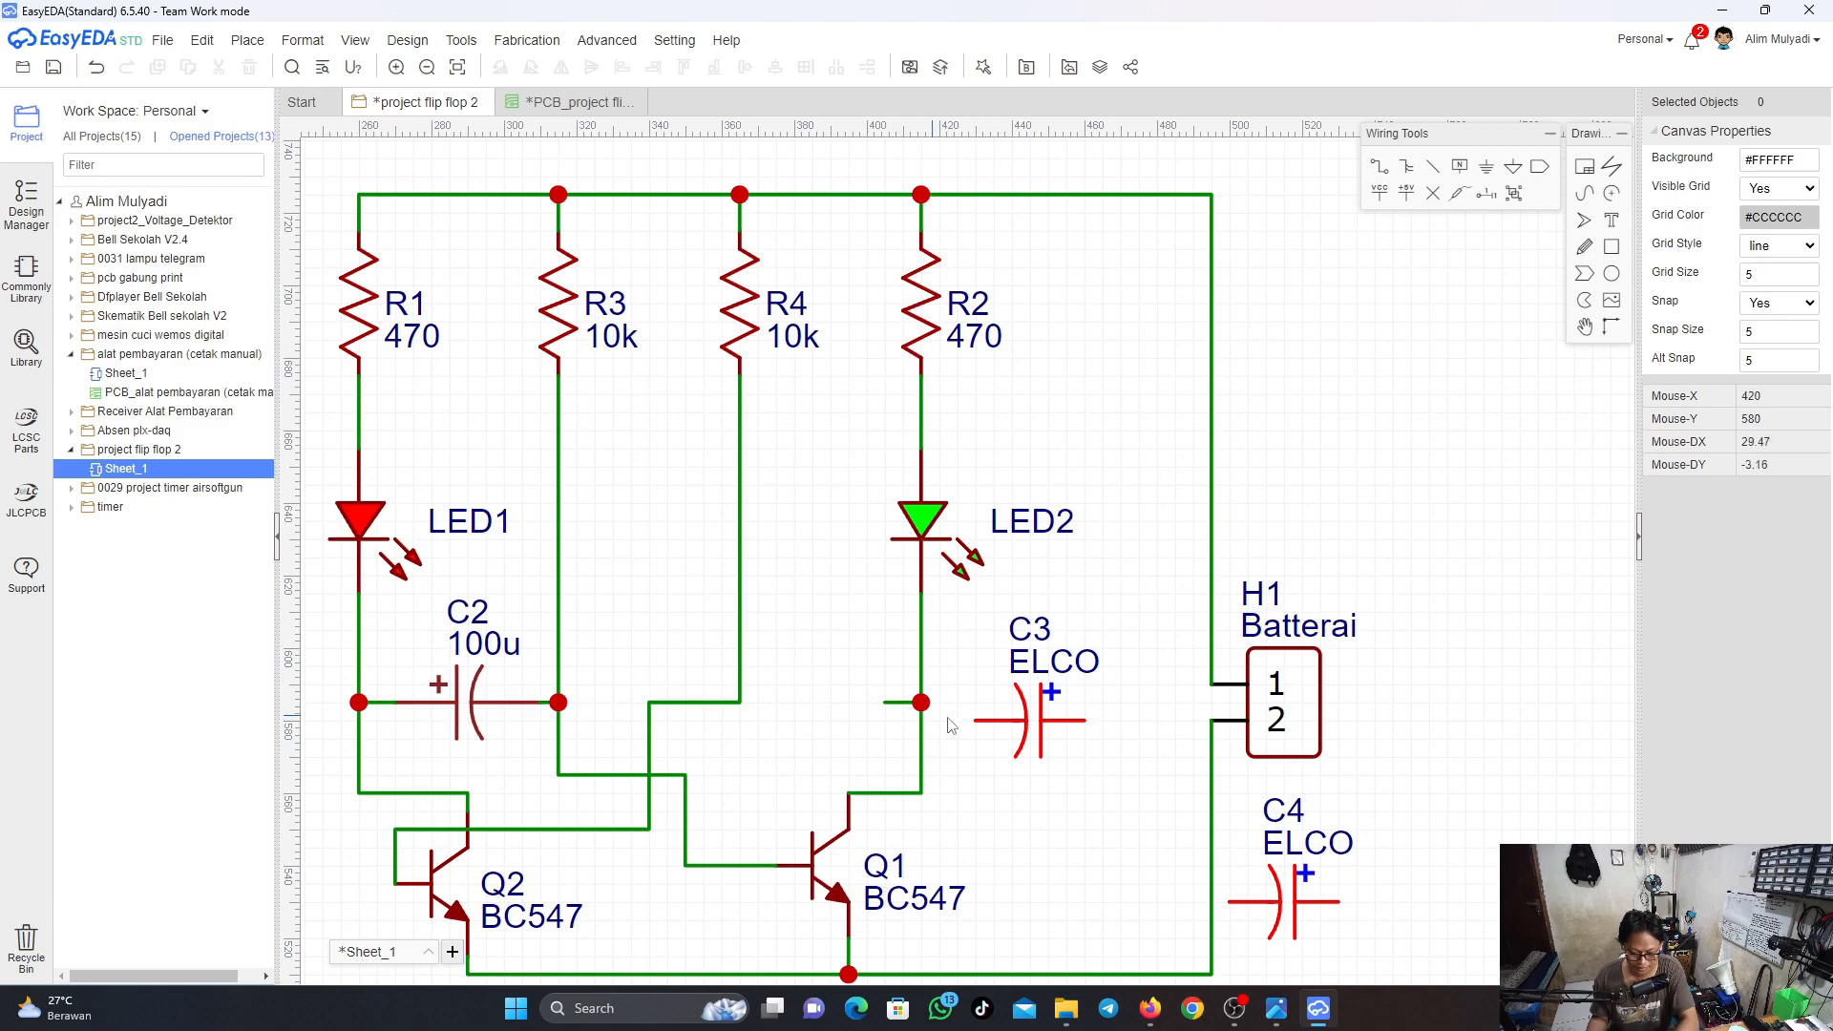
click(1034, 735)
drag(1031, 735, 849, 703)
click(884, 704)
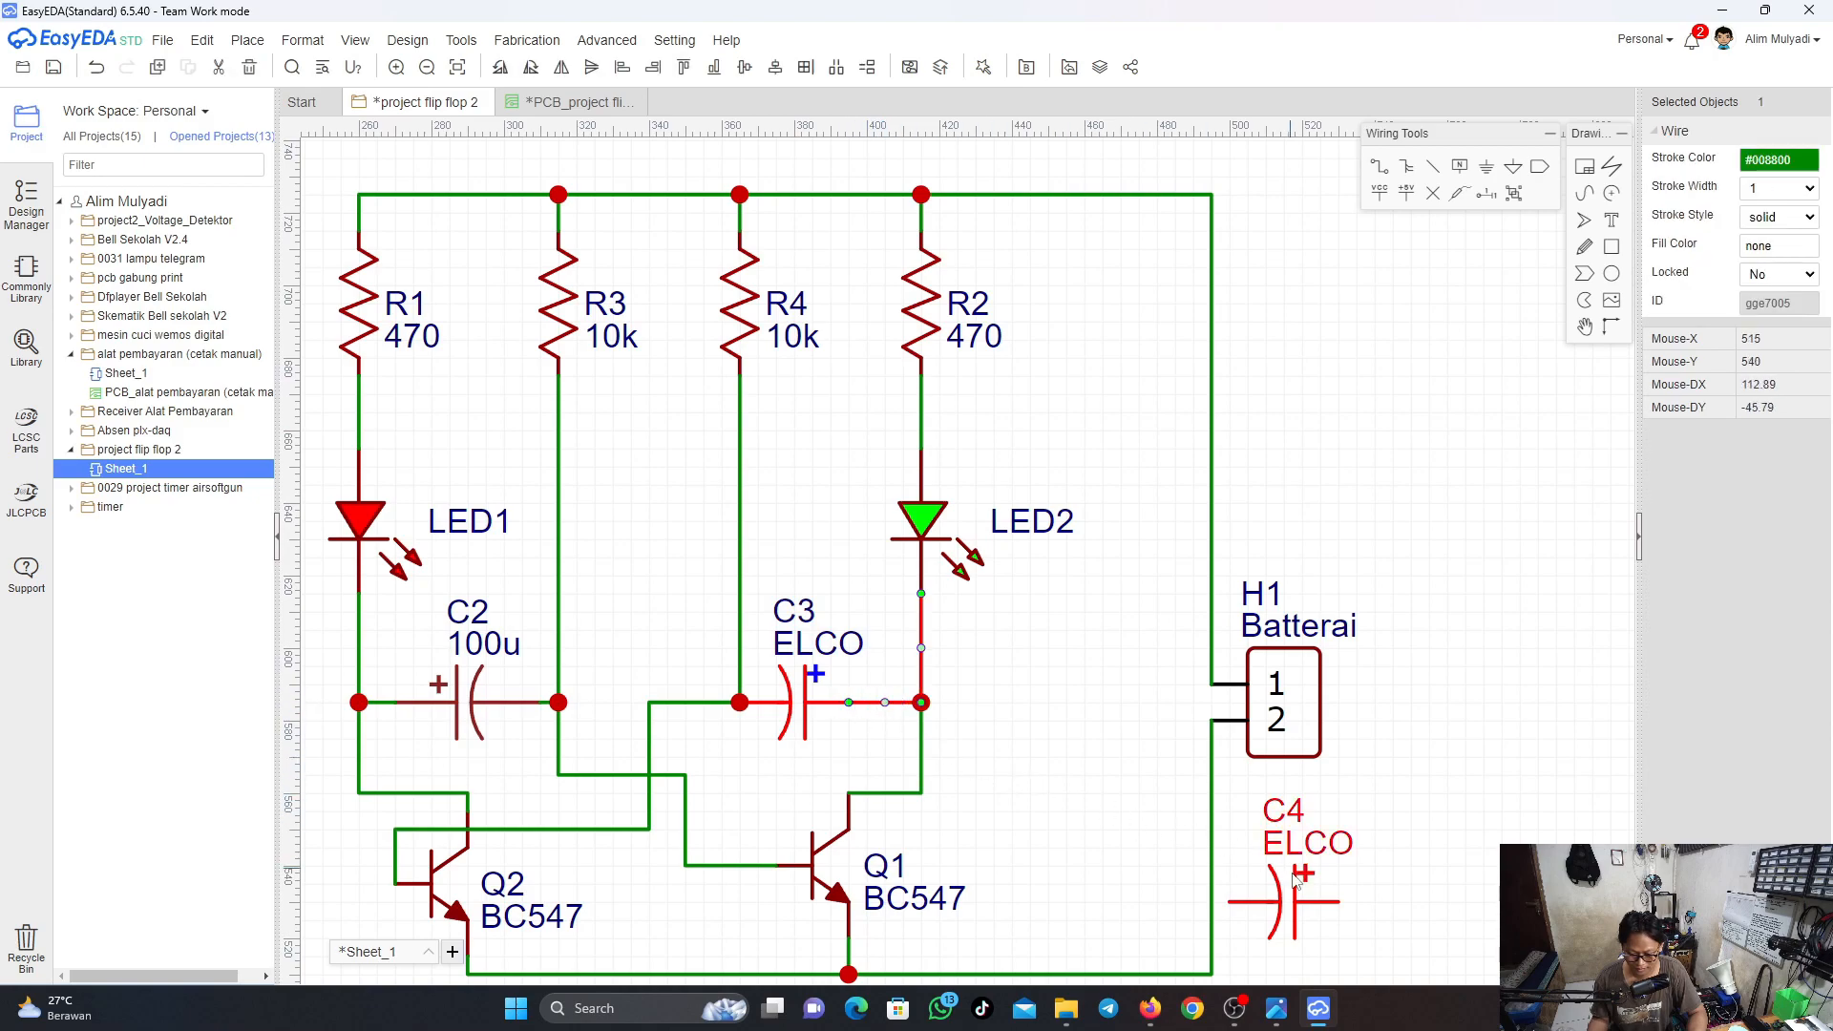
Replace capacitor C2 with the remaining ELCO capacitor, rotated so its plus side connects to the LED1 wire, and save the schematic
drag(1295, 878, 644, 578)
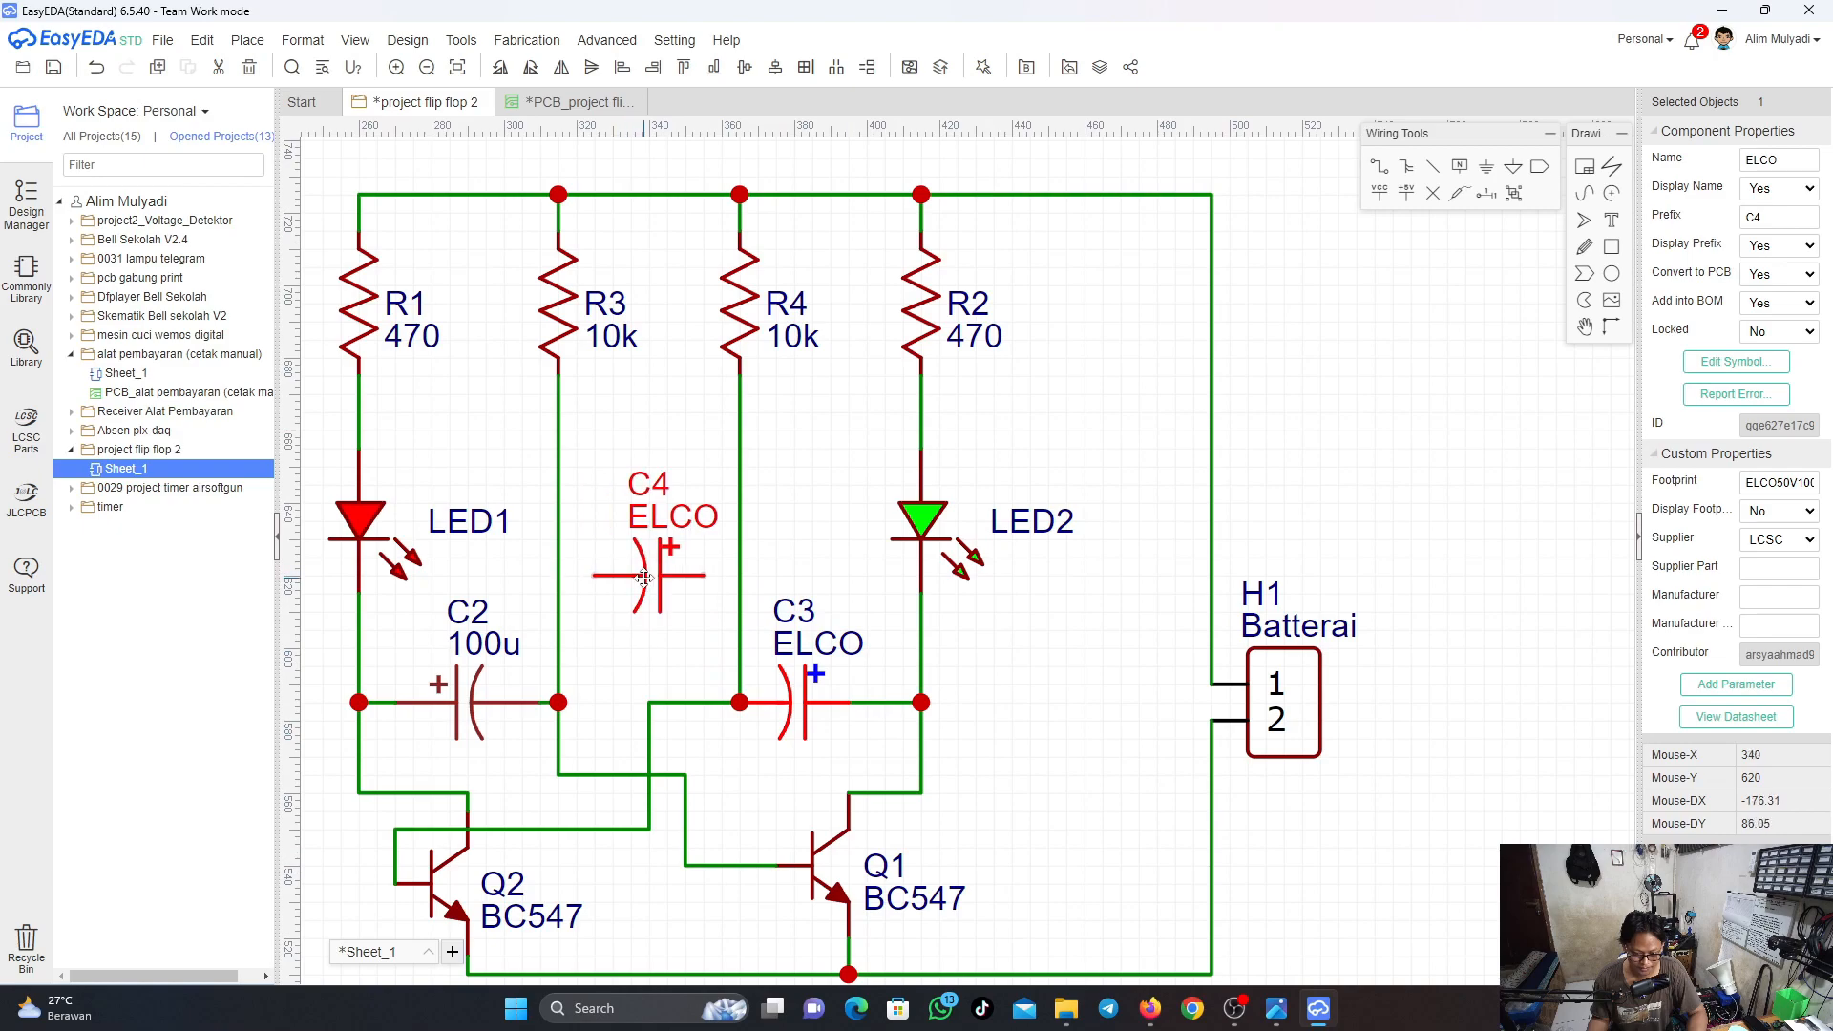
click(485, 695)
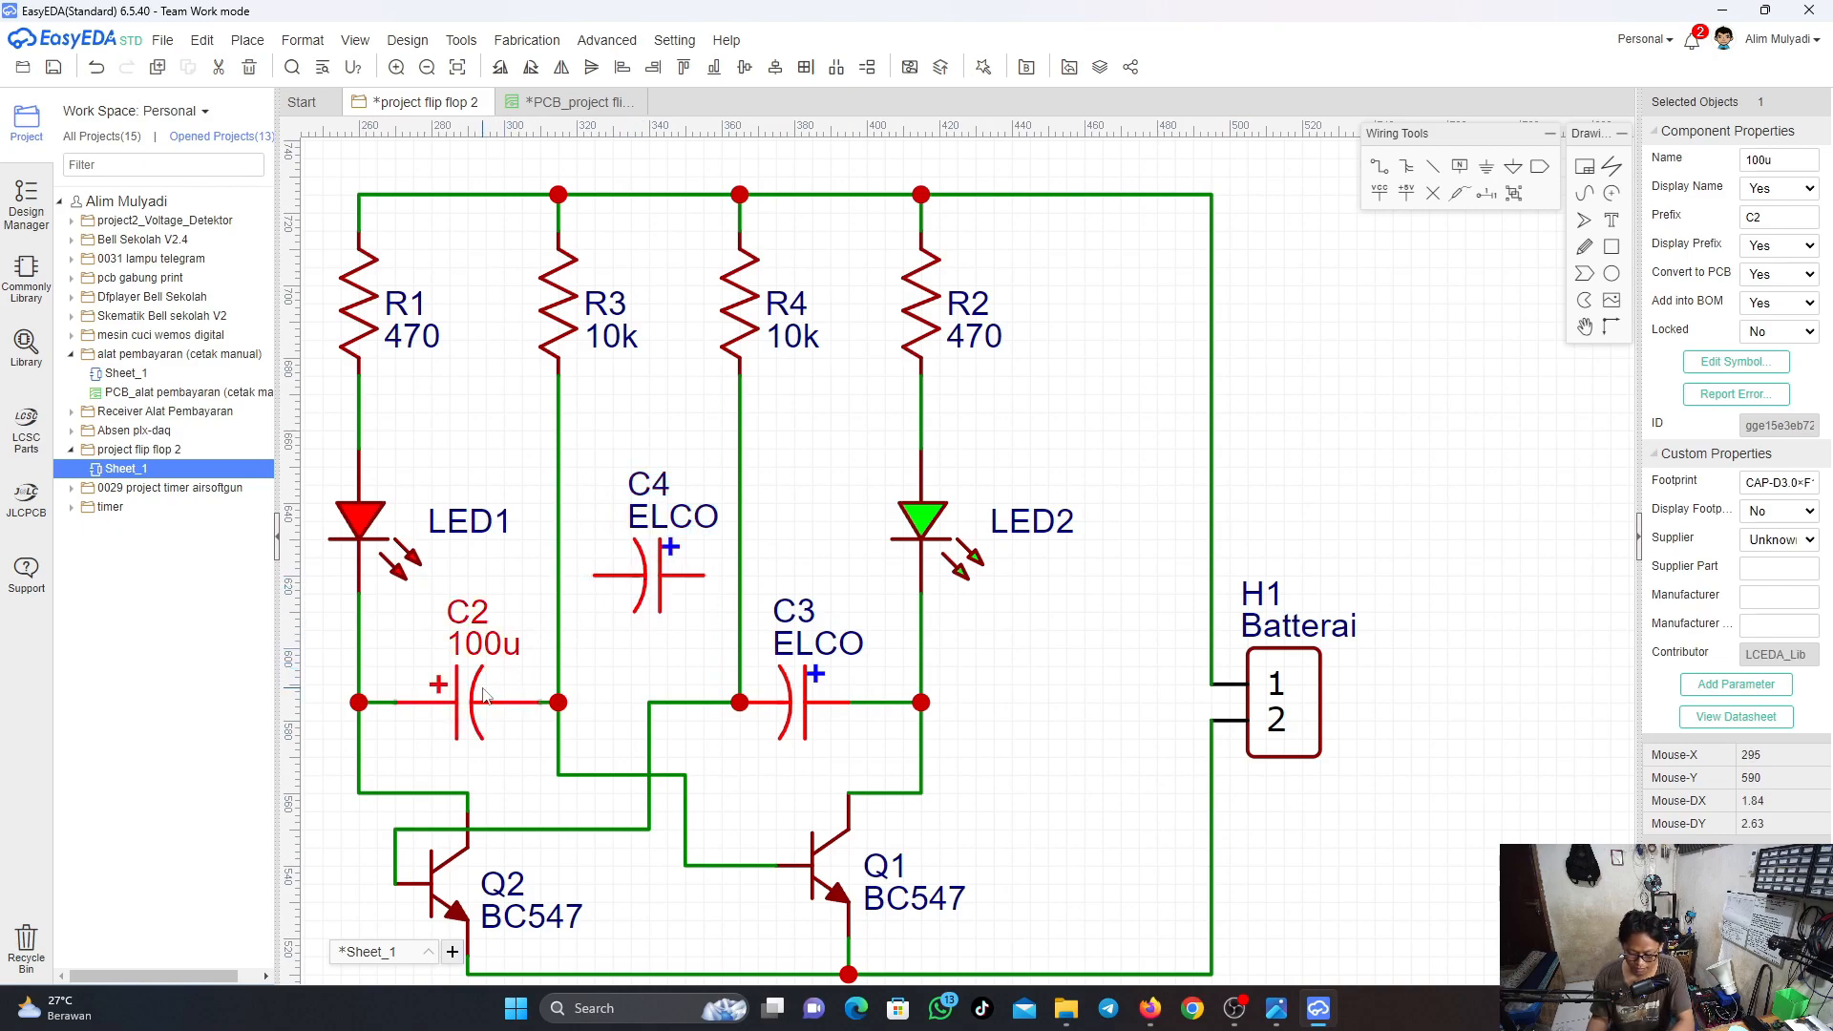
key(Delete)
click(647, 583)
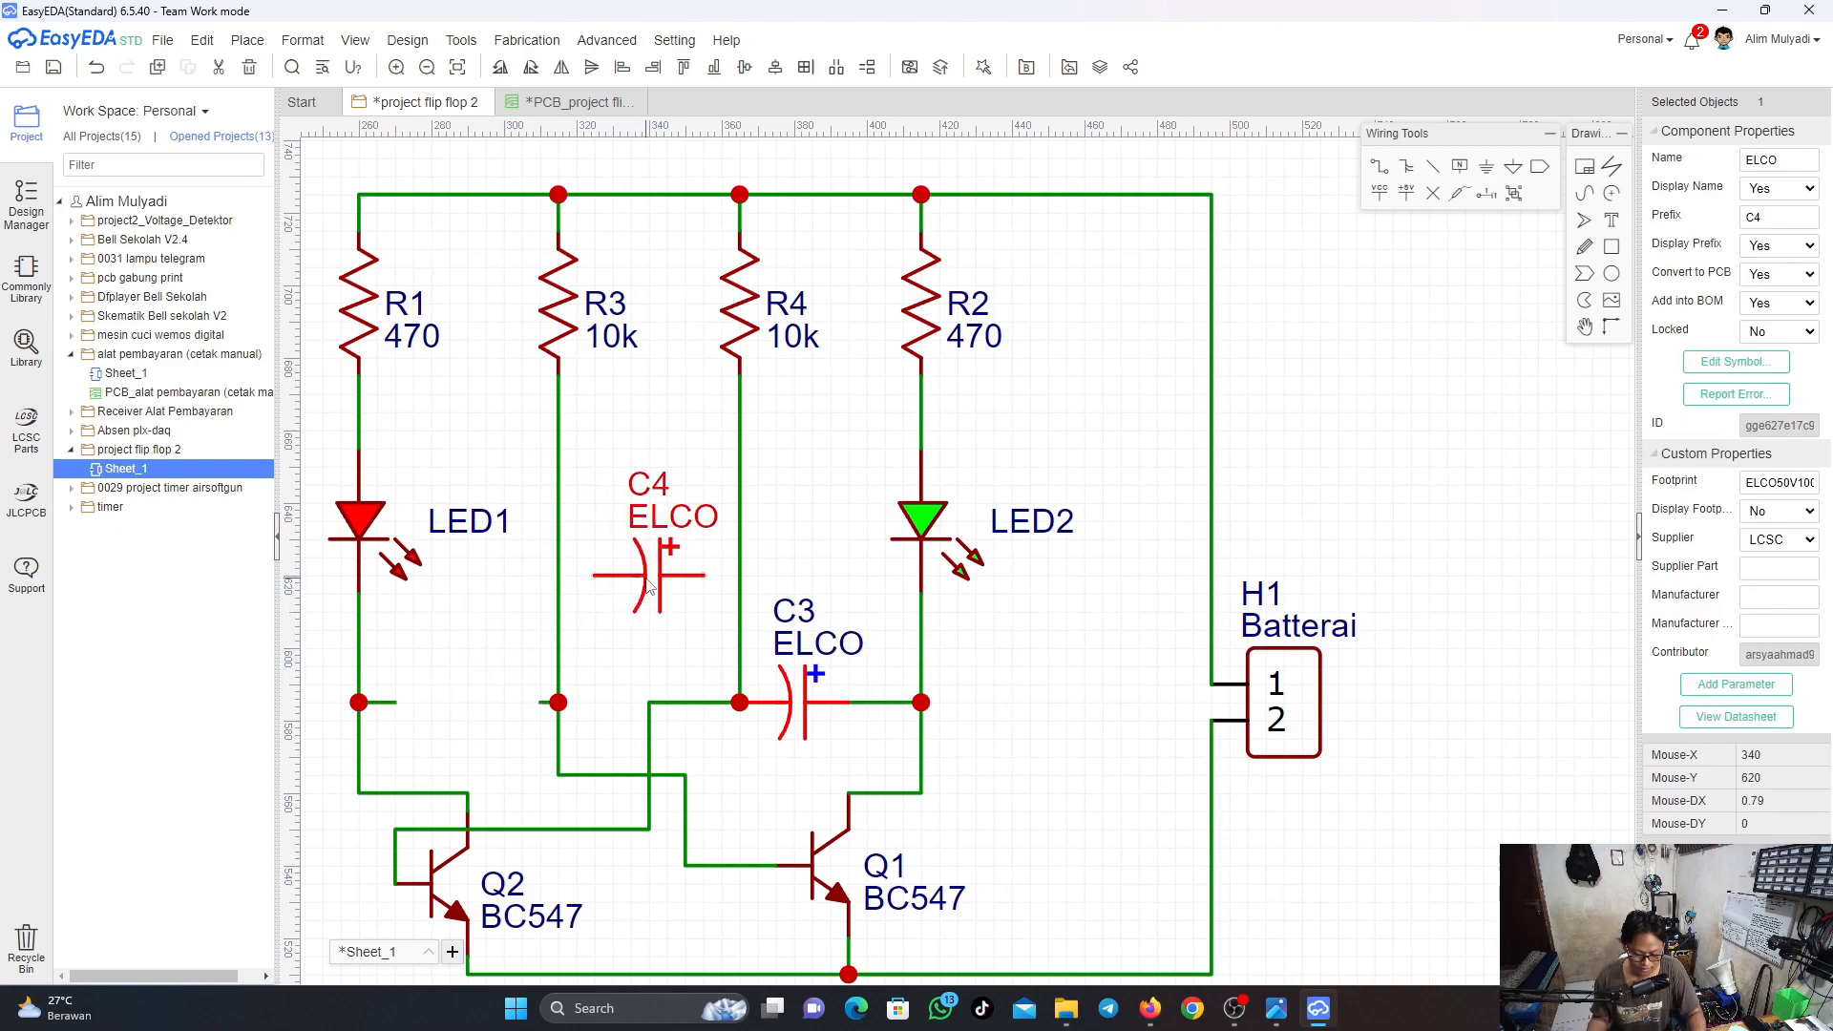
key(space)
key(space)
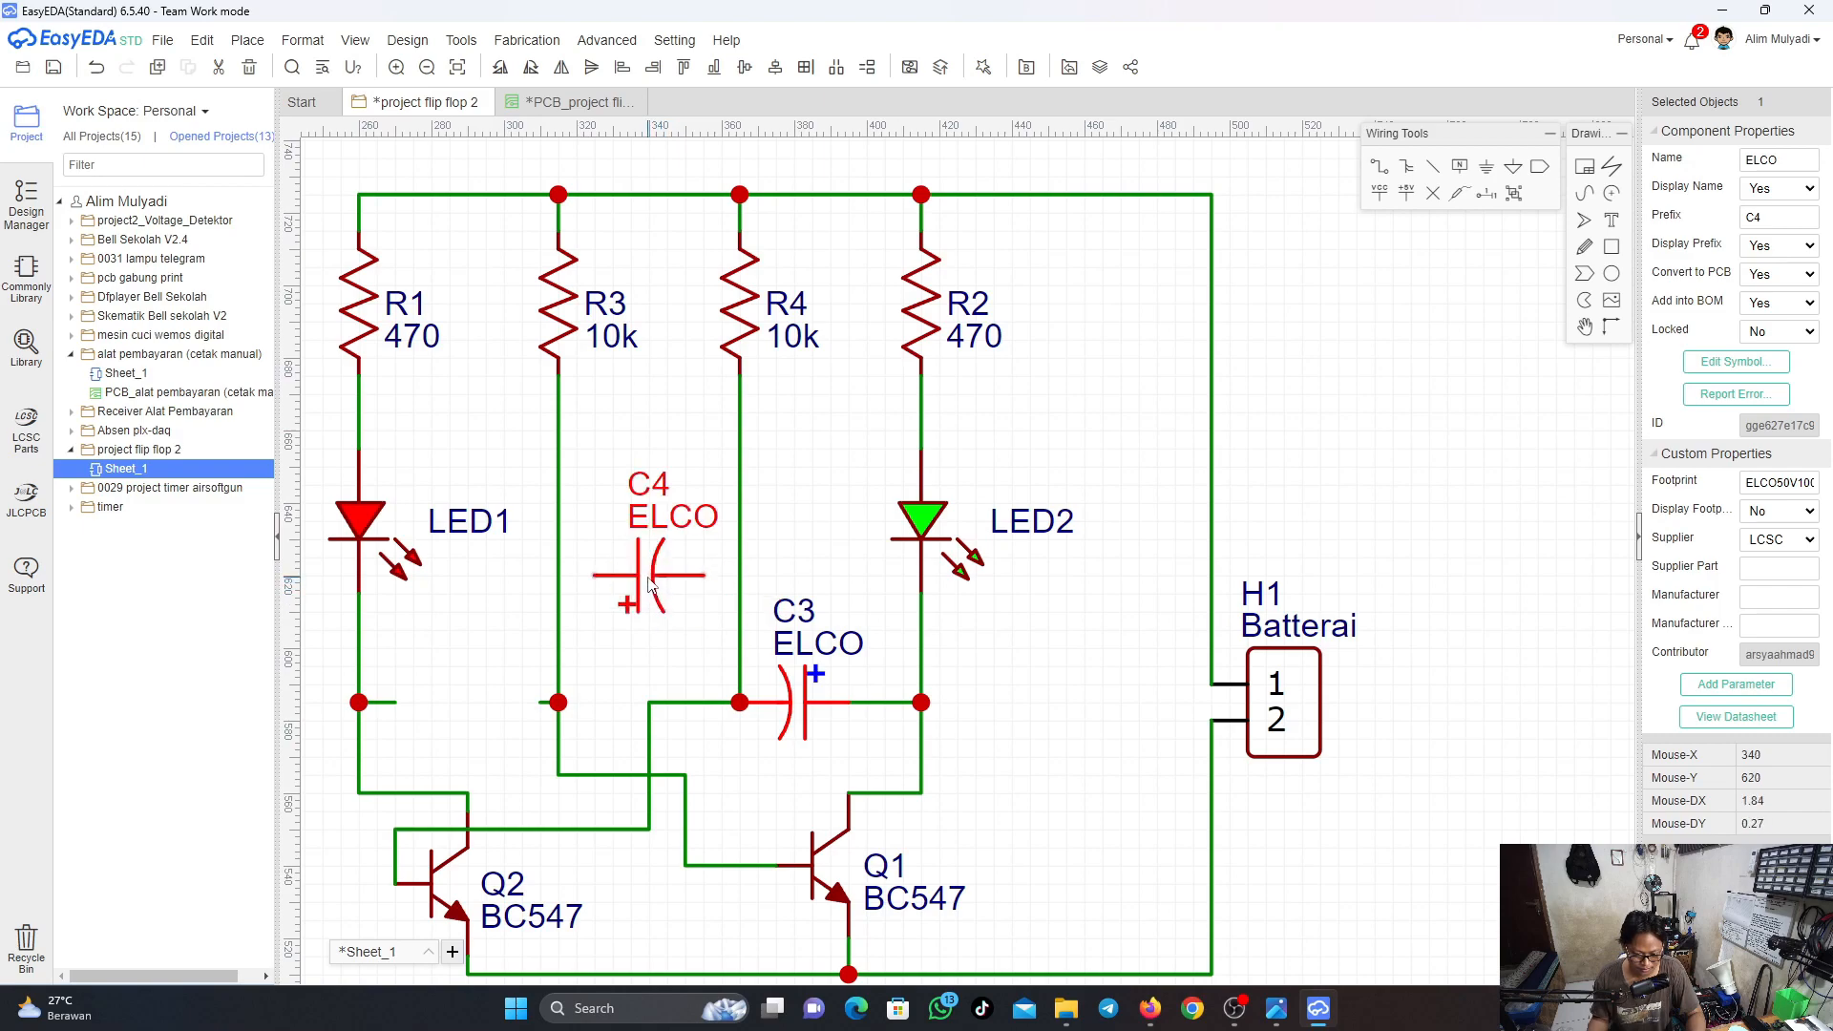
drag(656, 593, 420, 703)
click(394, 704)
scroll(649, 714, down, 3)
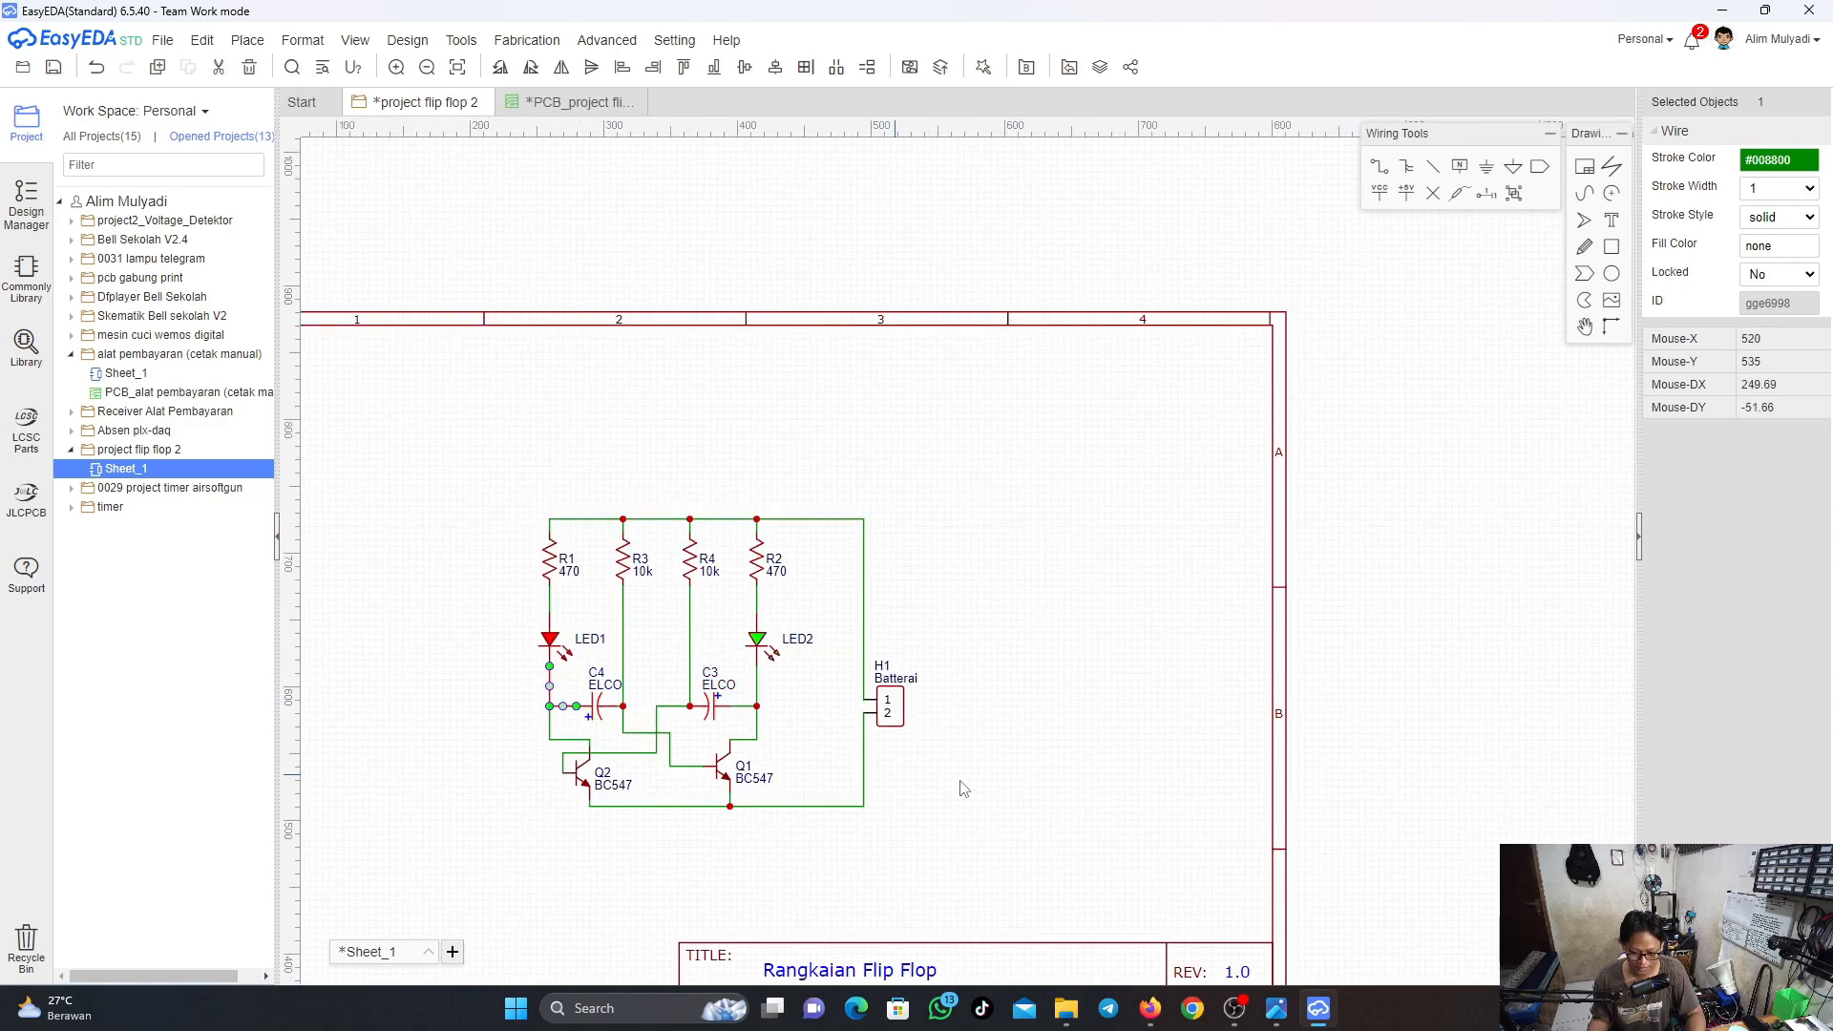
click(1022, 753)
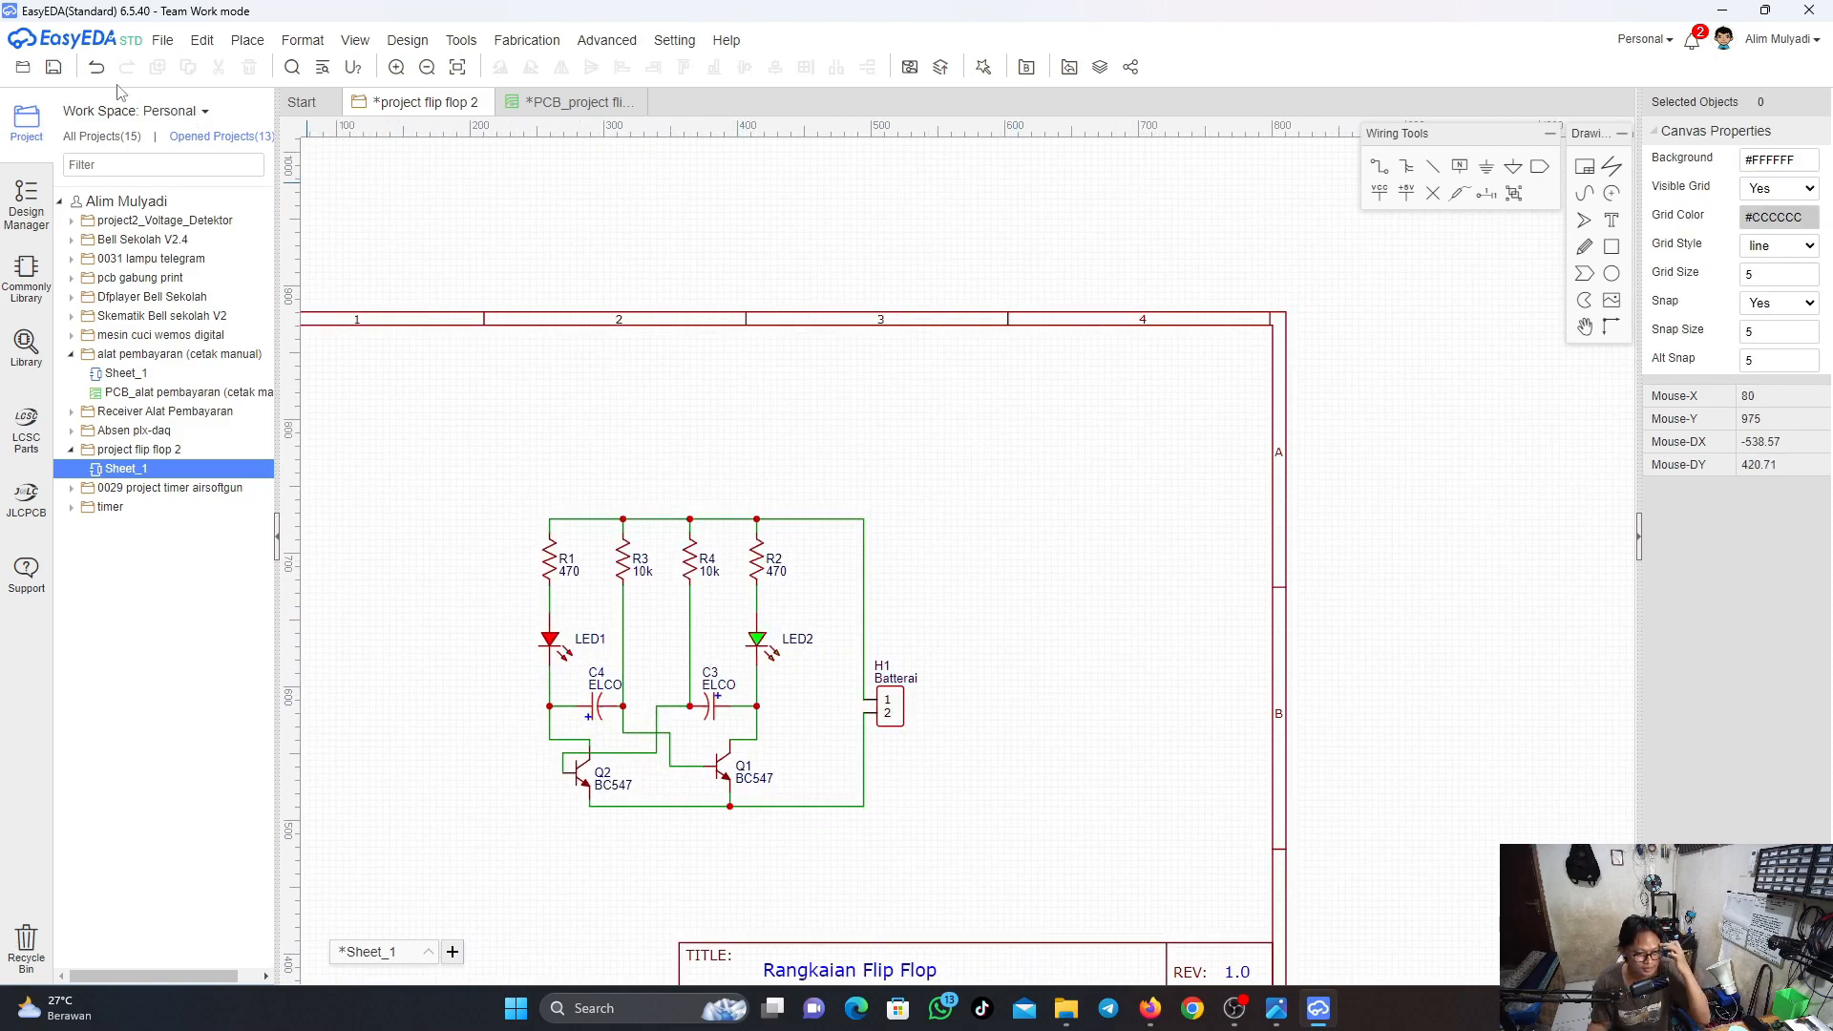
click(57, 70)
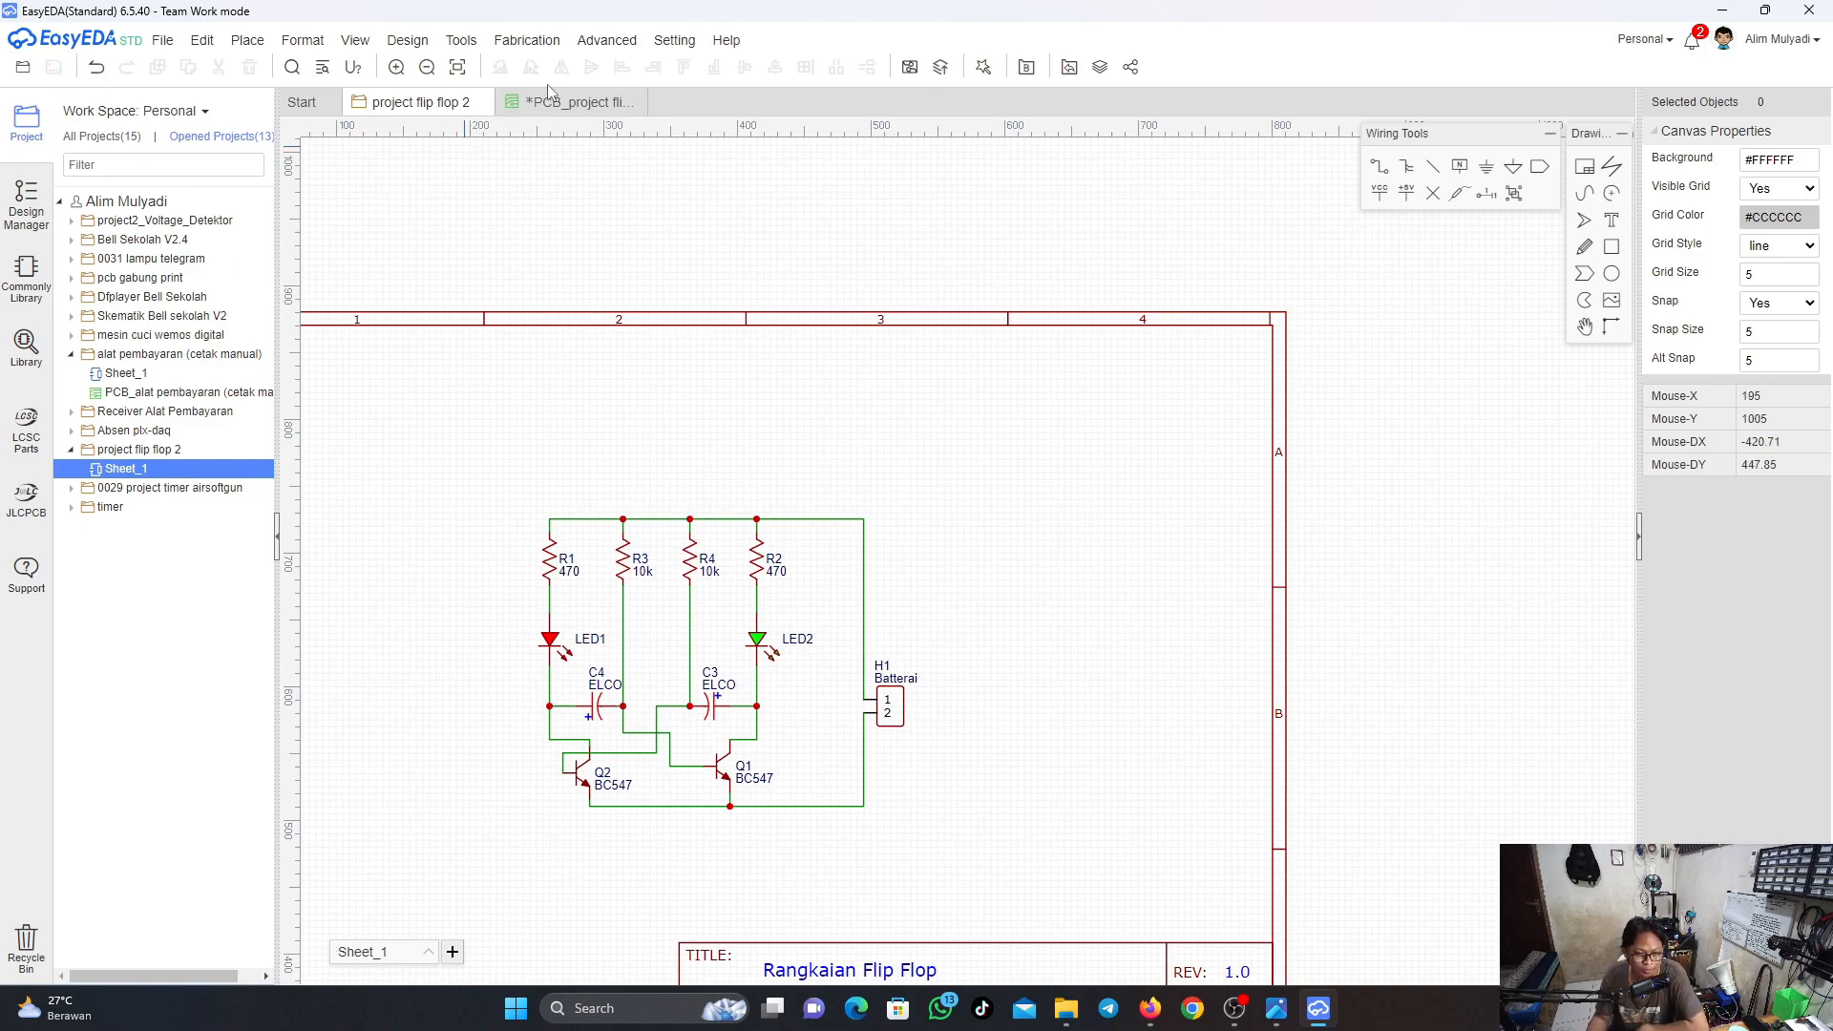
click(449, 42)
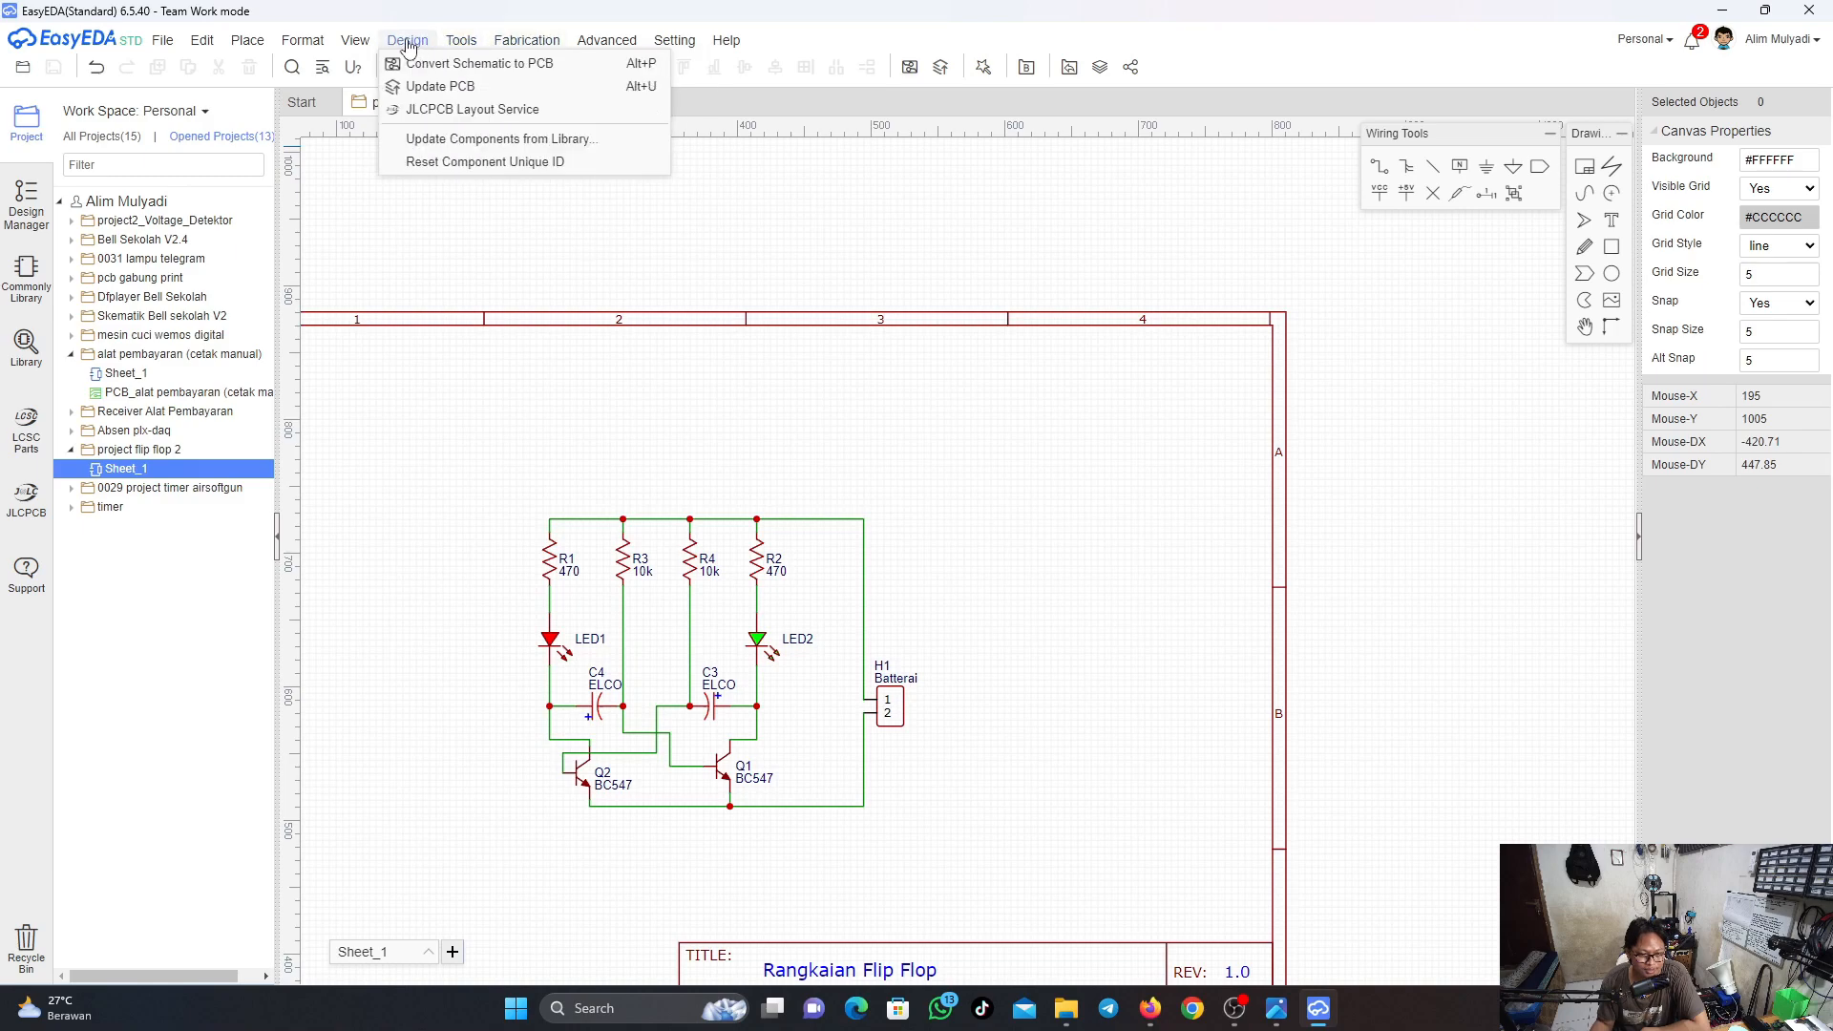
mouse_move(433, 51)
click(440, 86)
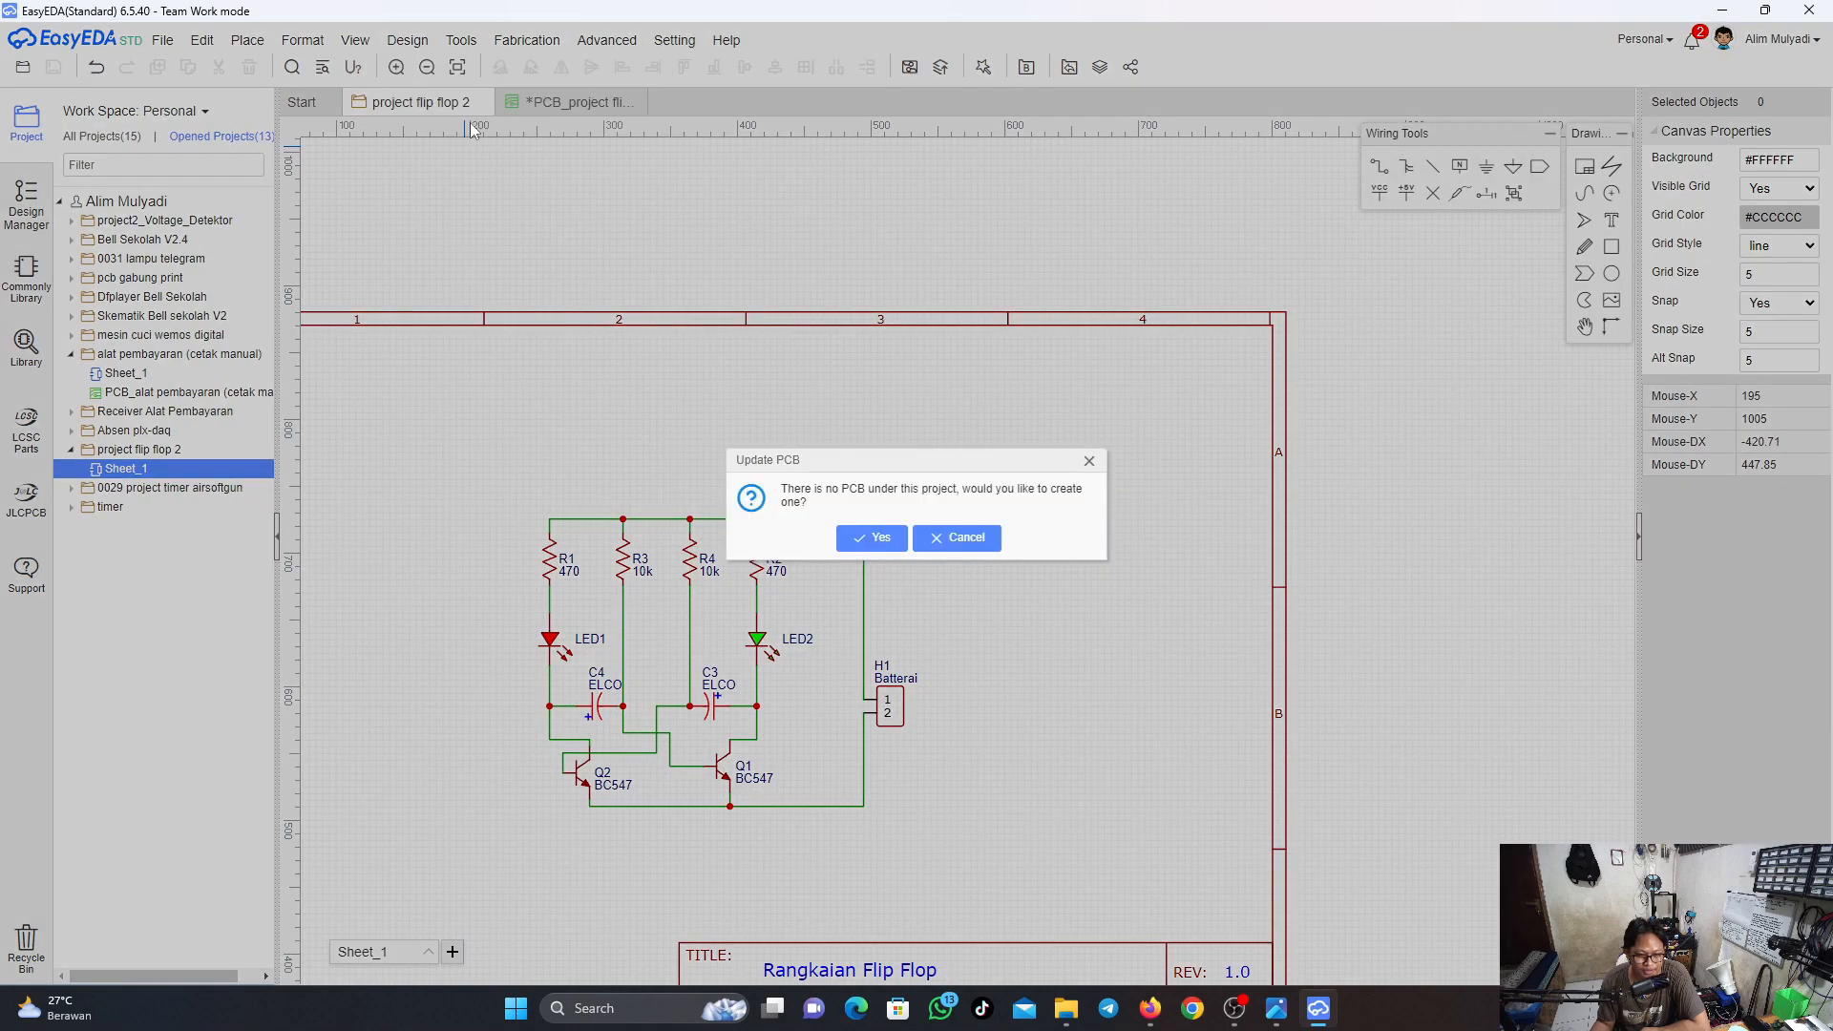
click(875, 539)
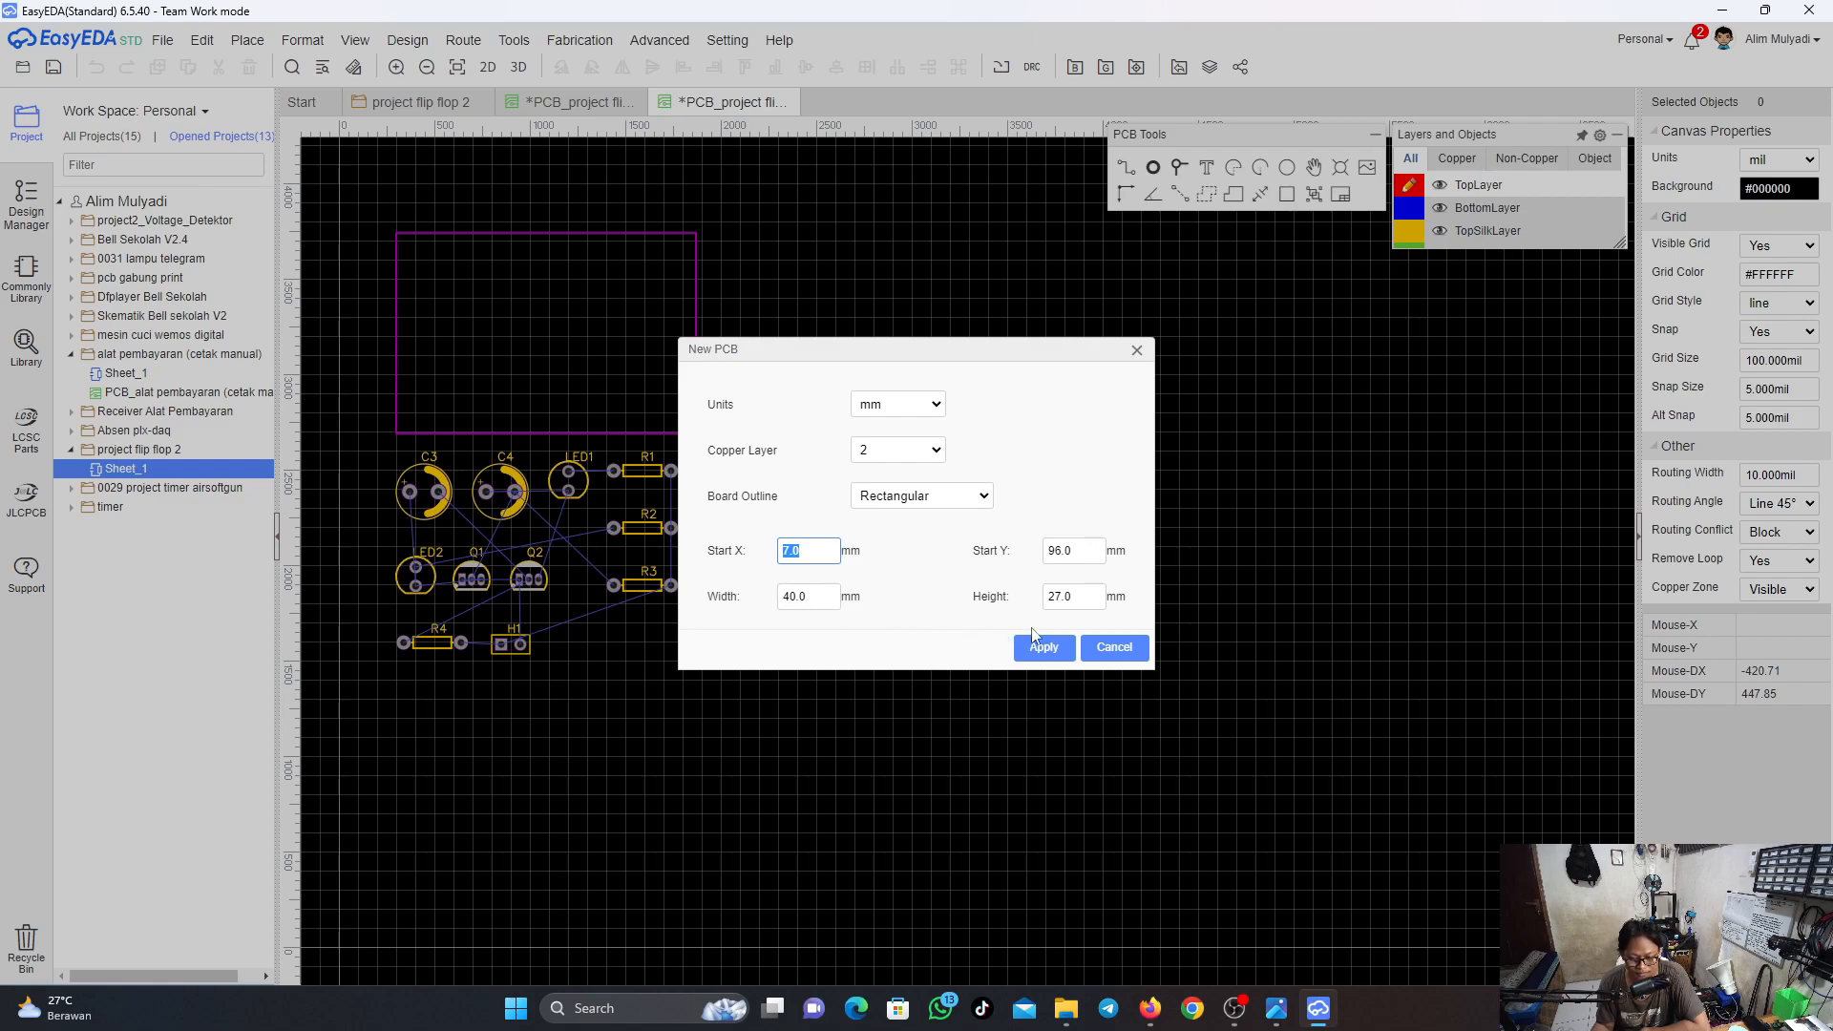
click(1113, 650)
click(787, 102)
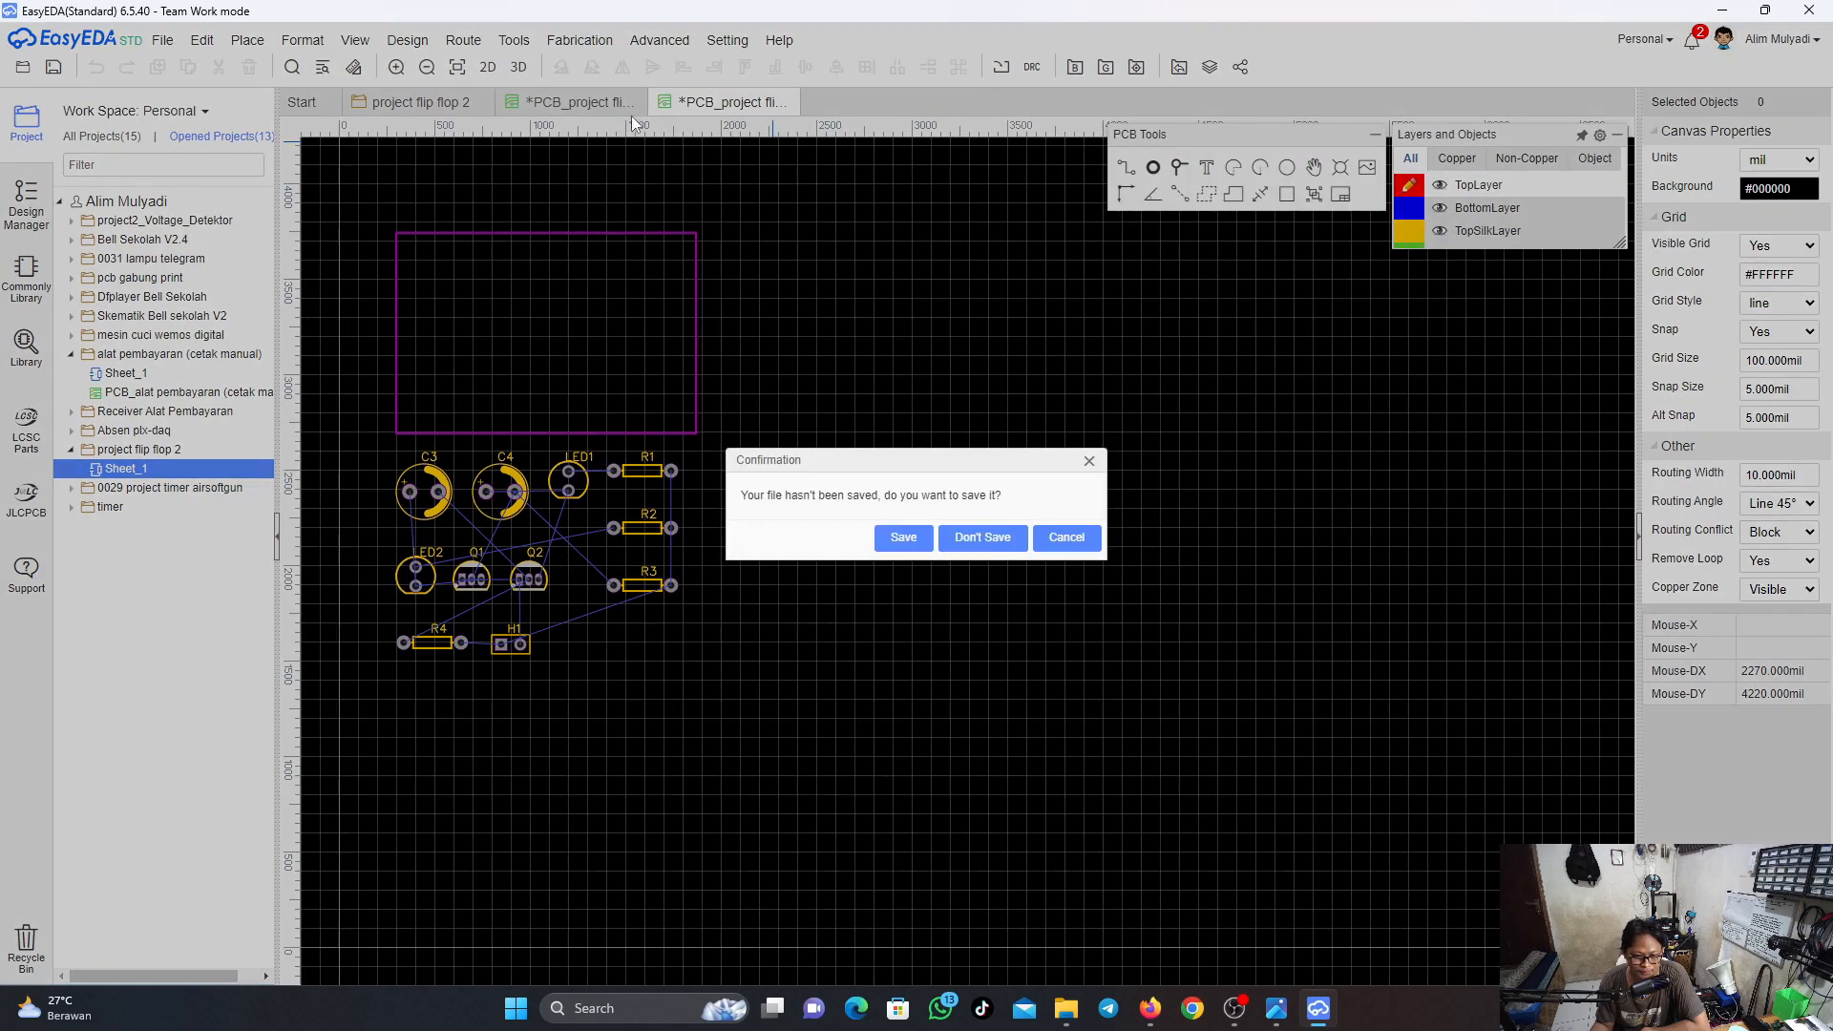
click(982, 538)
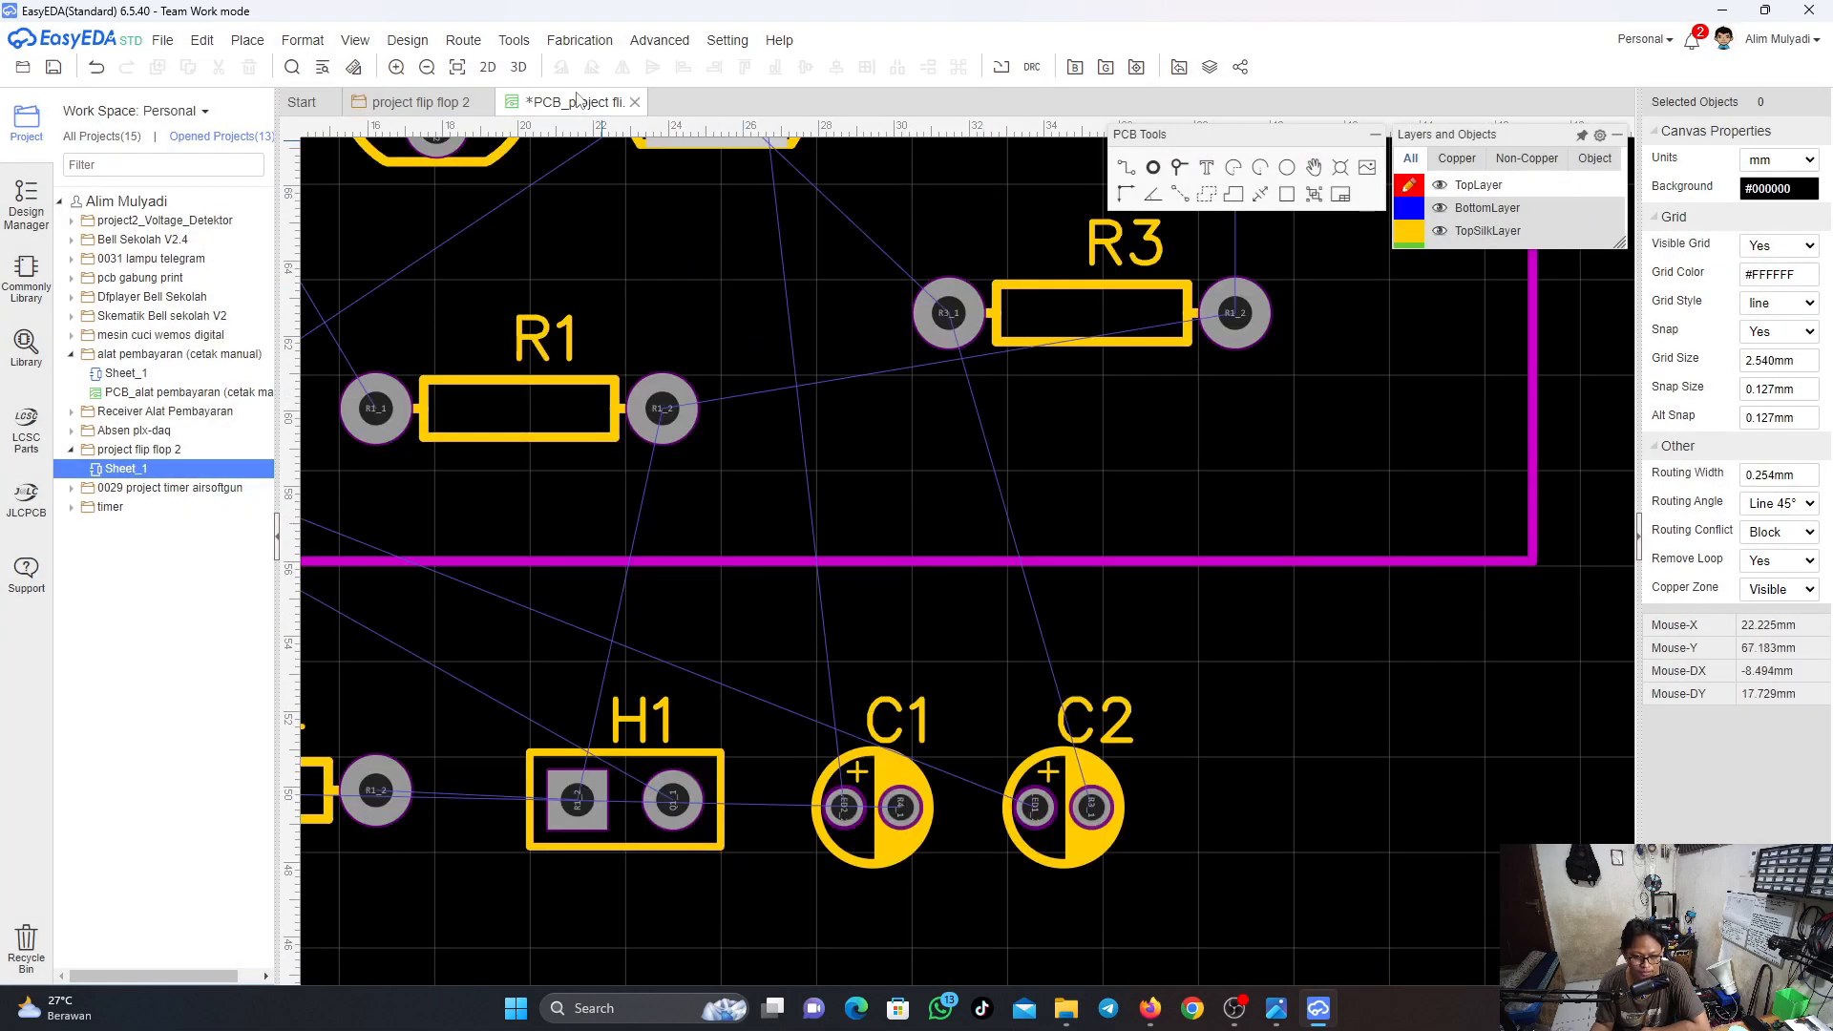
Save the existing PCB layout with the square board outline in the flip-flop project
scroll(582, 170, down, 5)
right_drag(542, 226, 681, 604)
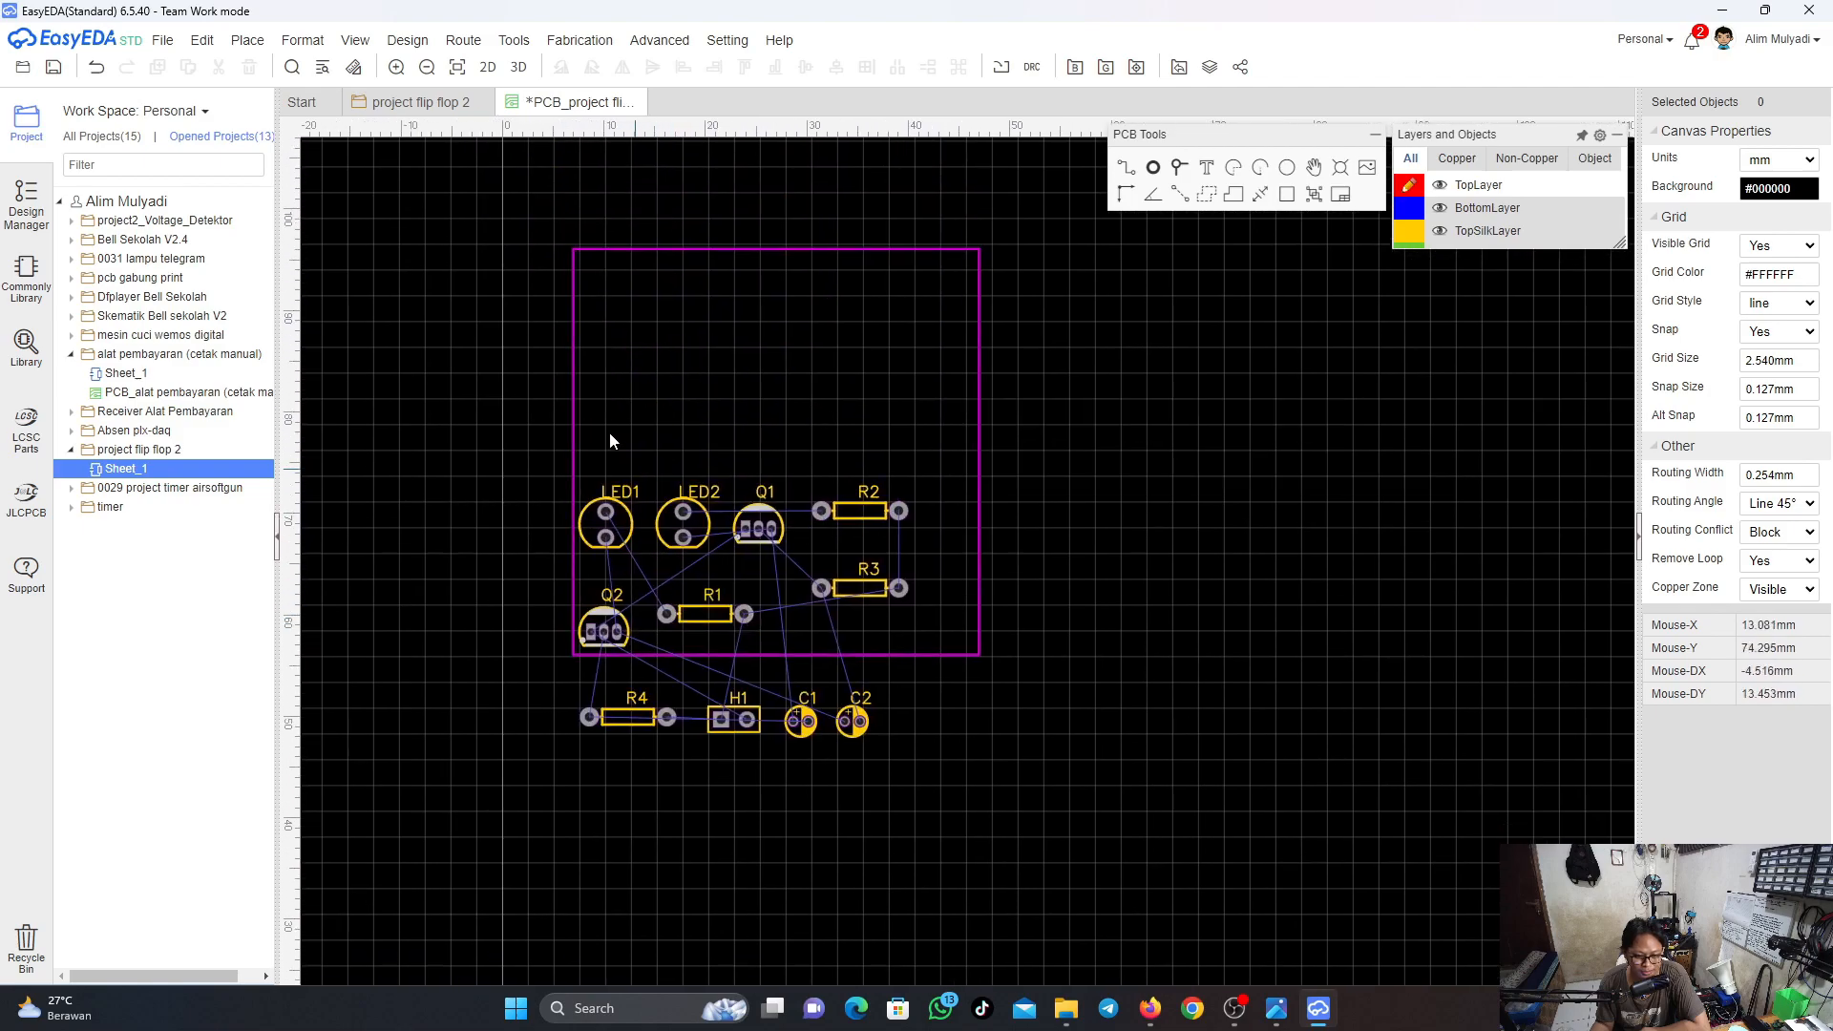
mouse_move(160, 45)
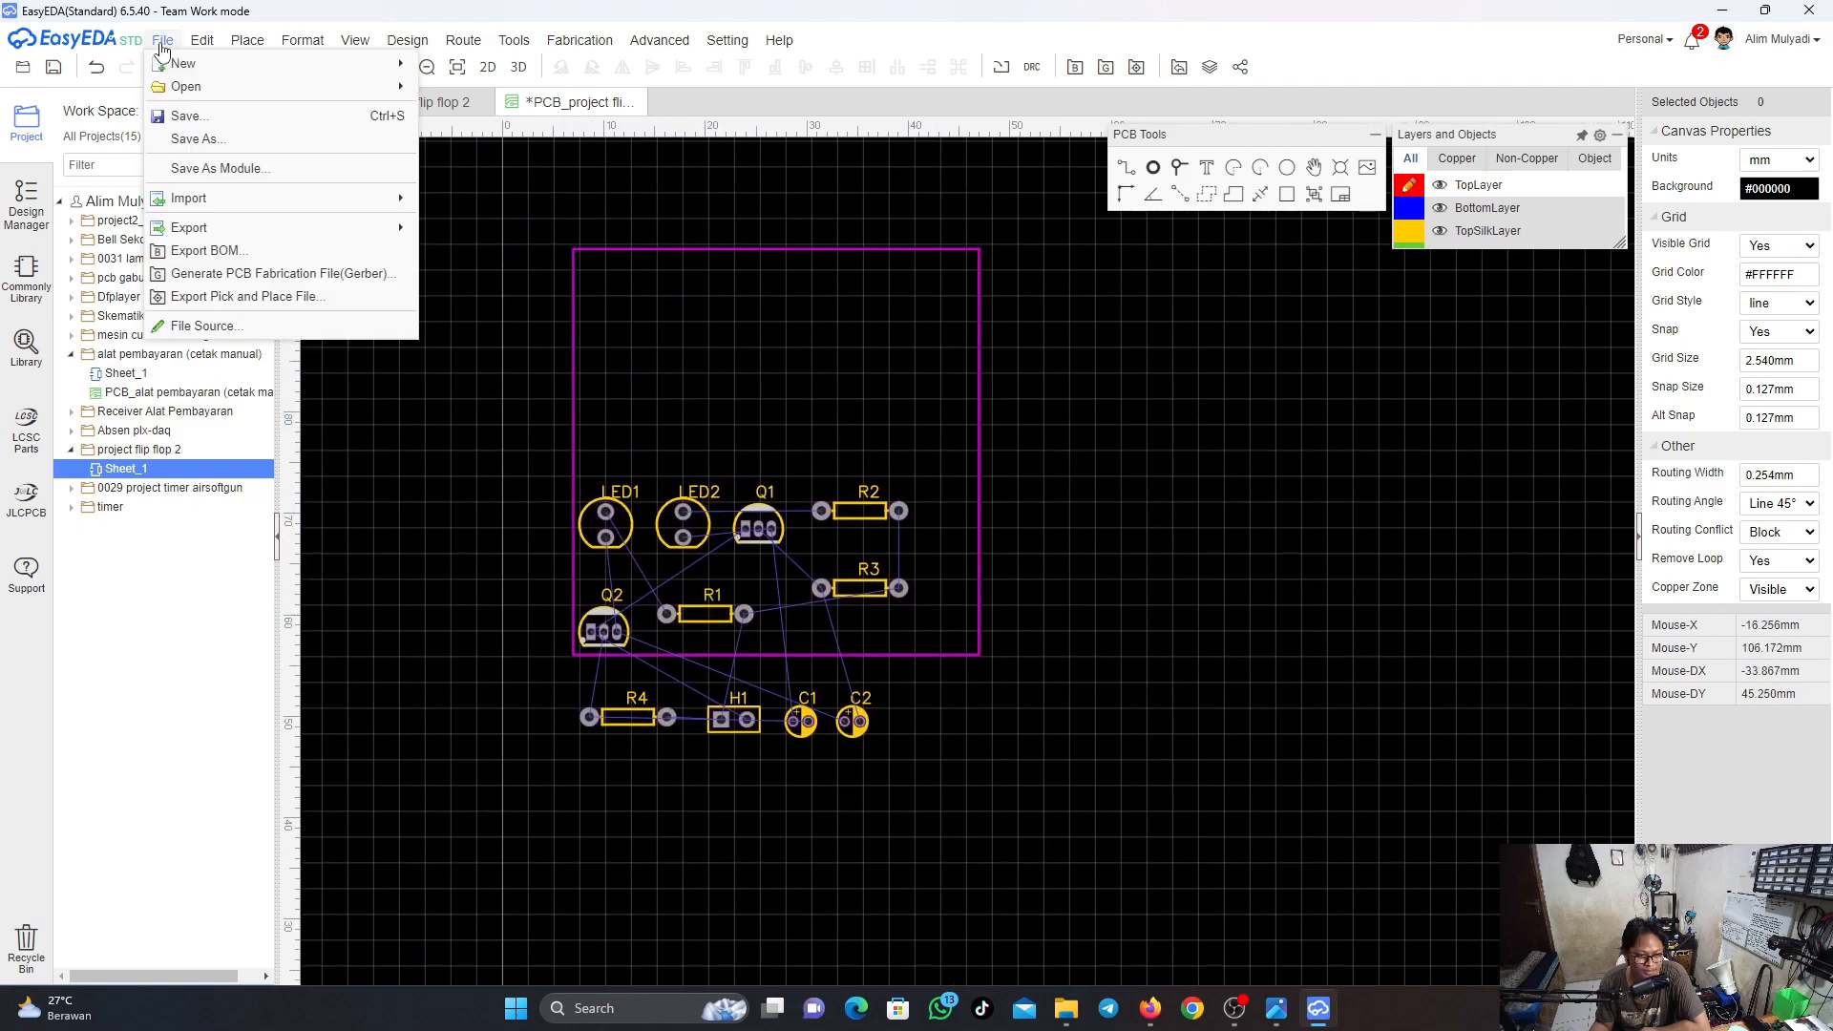
click(175, 114)
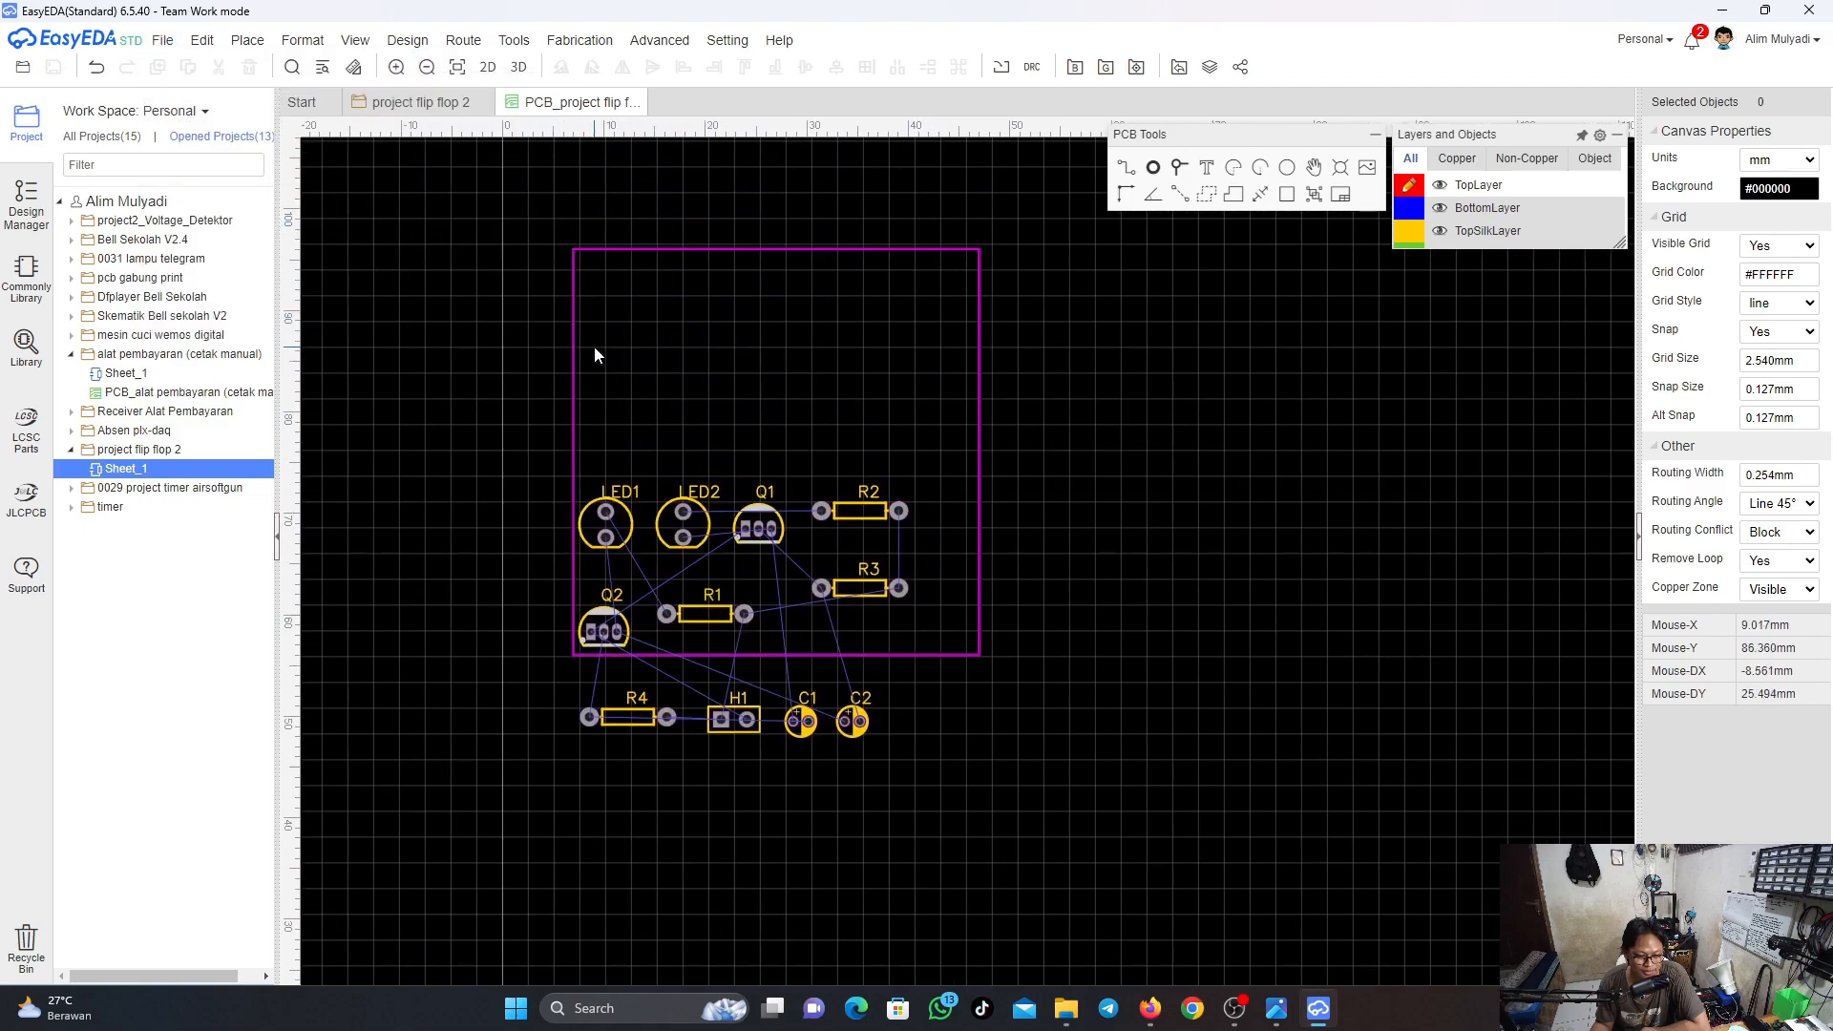
Update the PCB from the schematic, applying the capacitor and net changes and accepting the default design rules
click(425, 103)
click(527, 40)
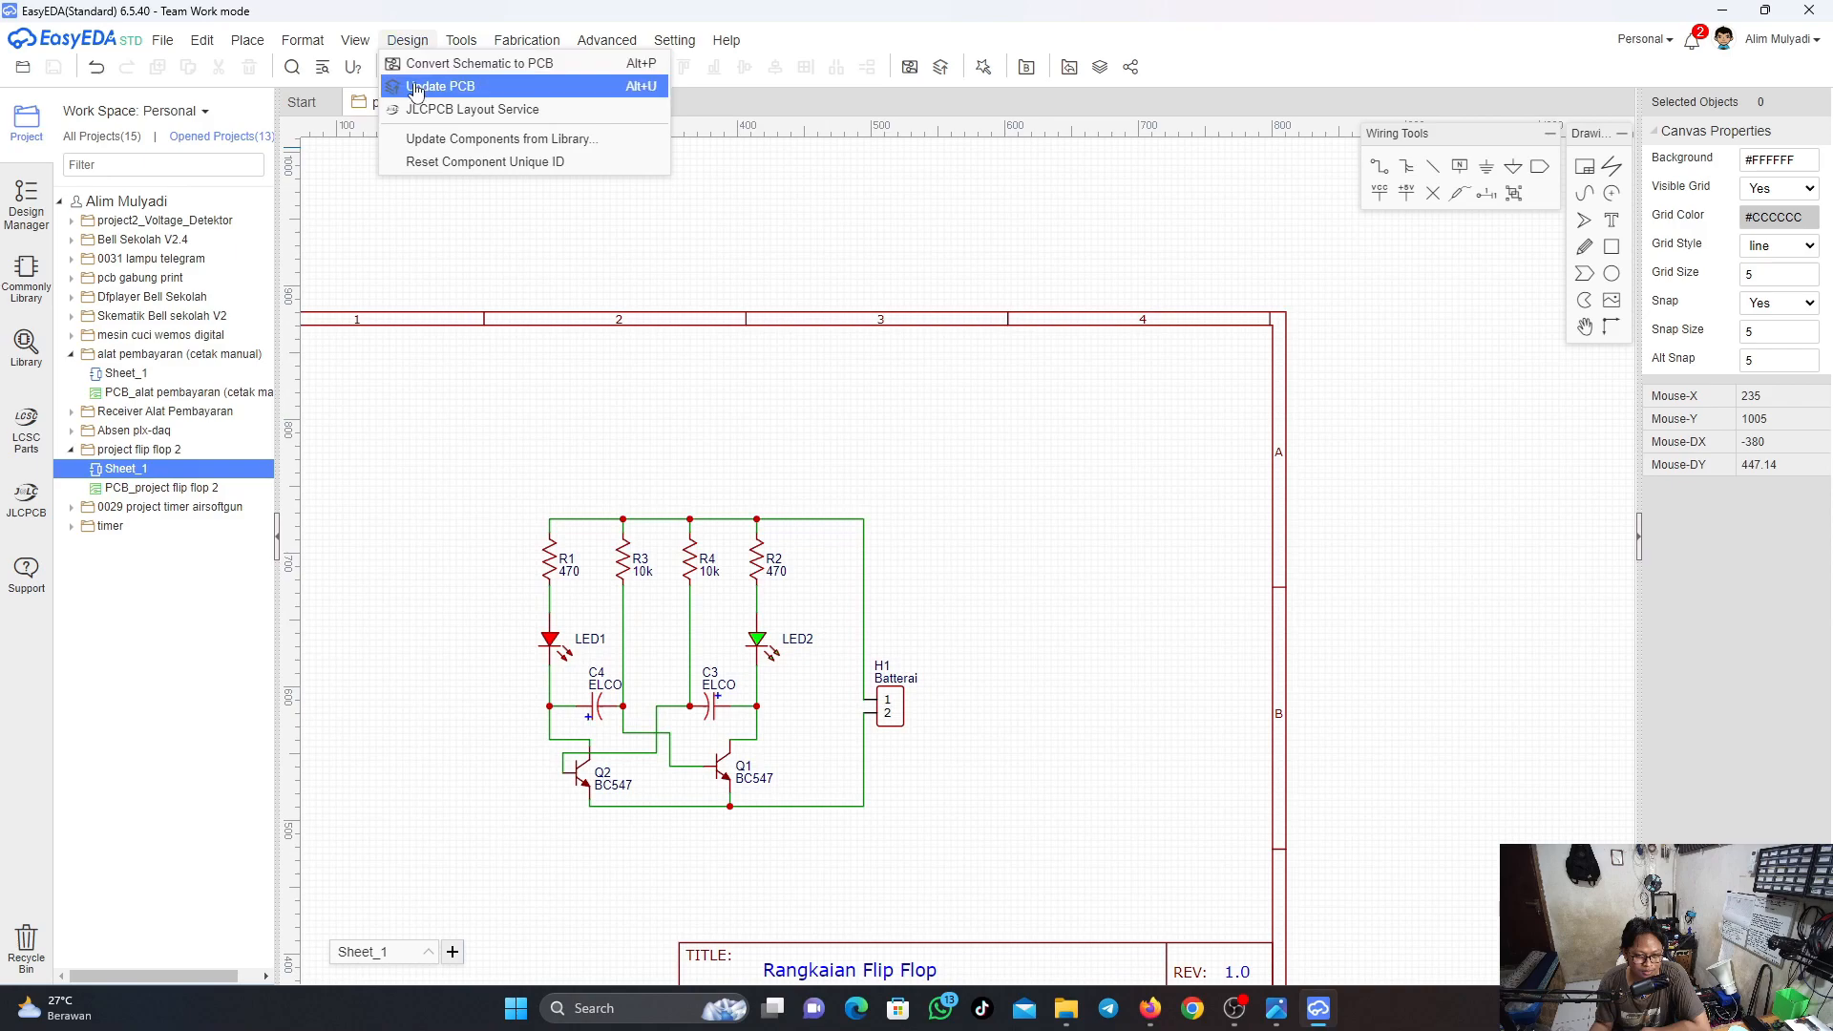
click(416, 88)
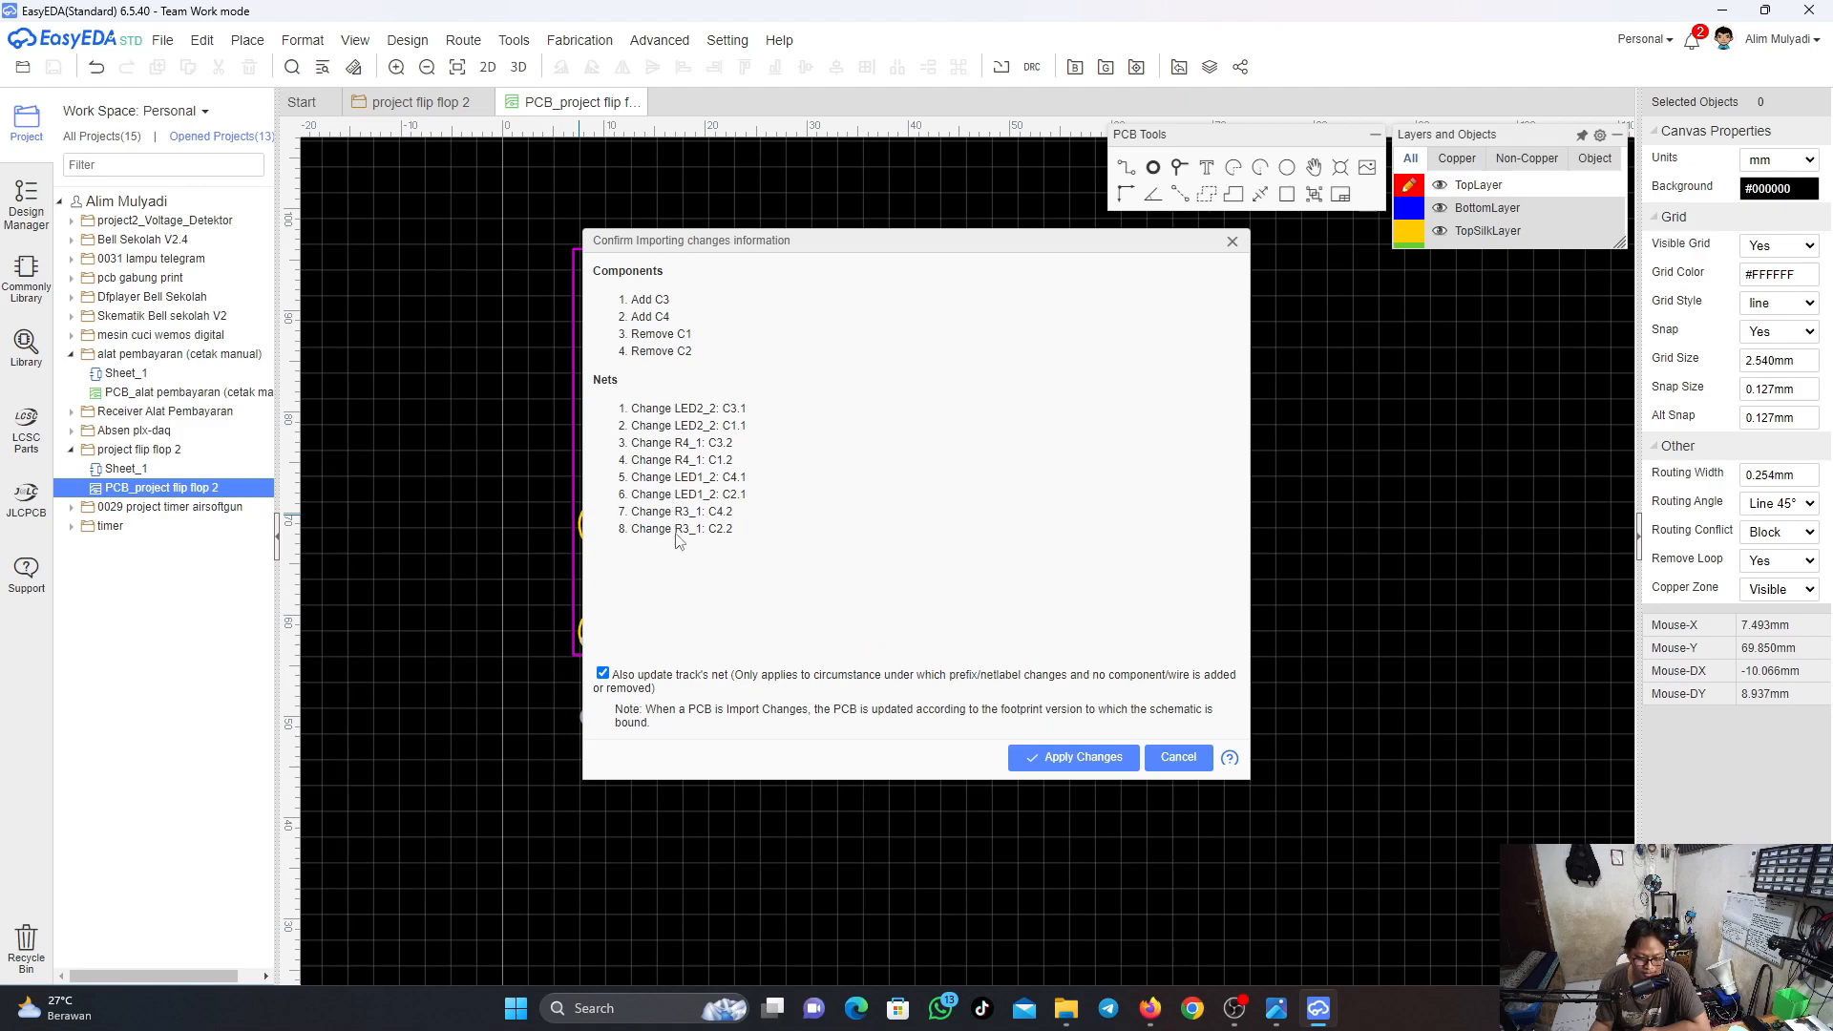
click(1077, 758)
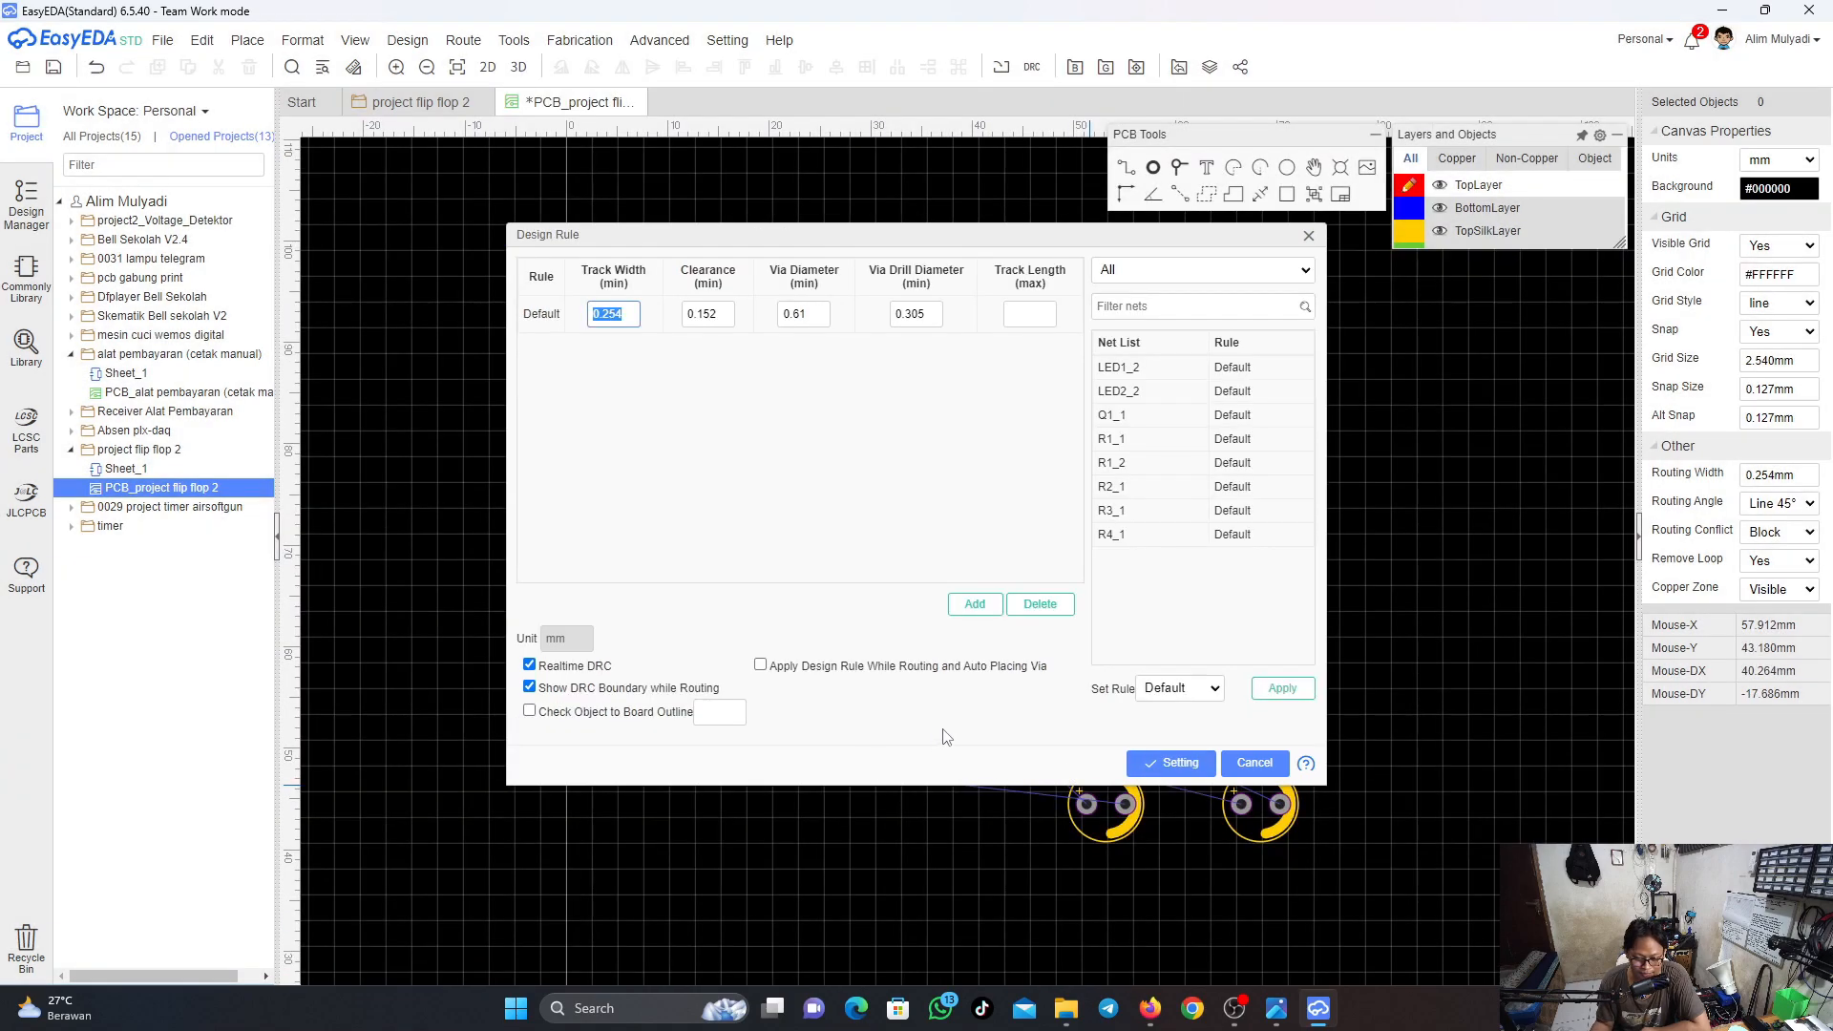
click(1170, 763)
Move capacitors C3 and C4 closer to the lower edge of the board outline, beside header H1
scroll(899, 667, down, 1)
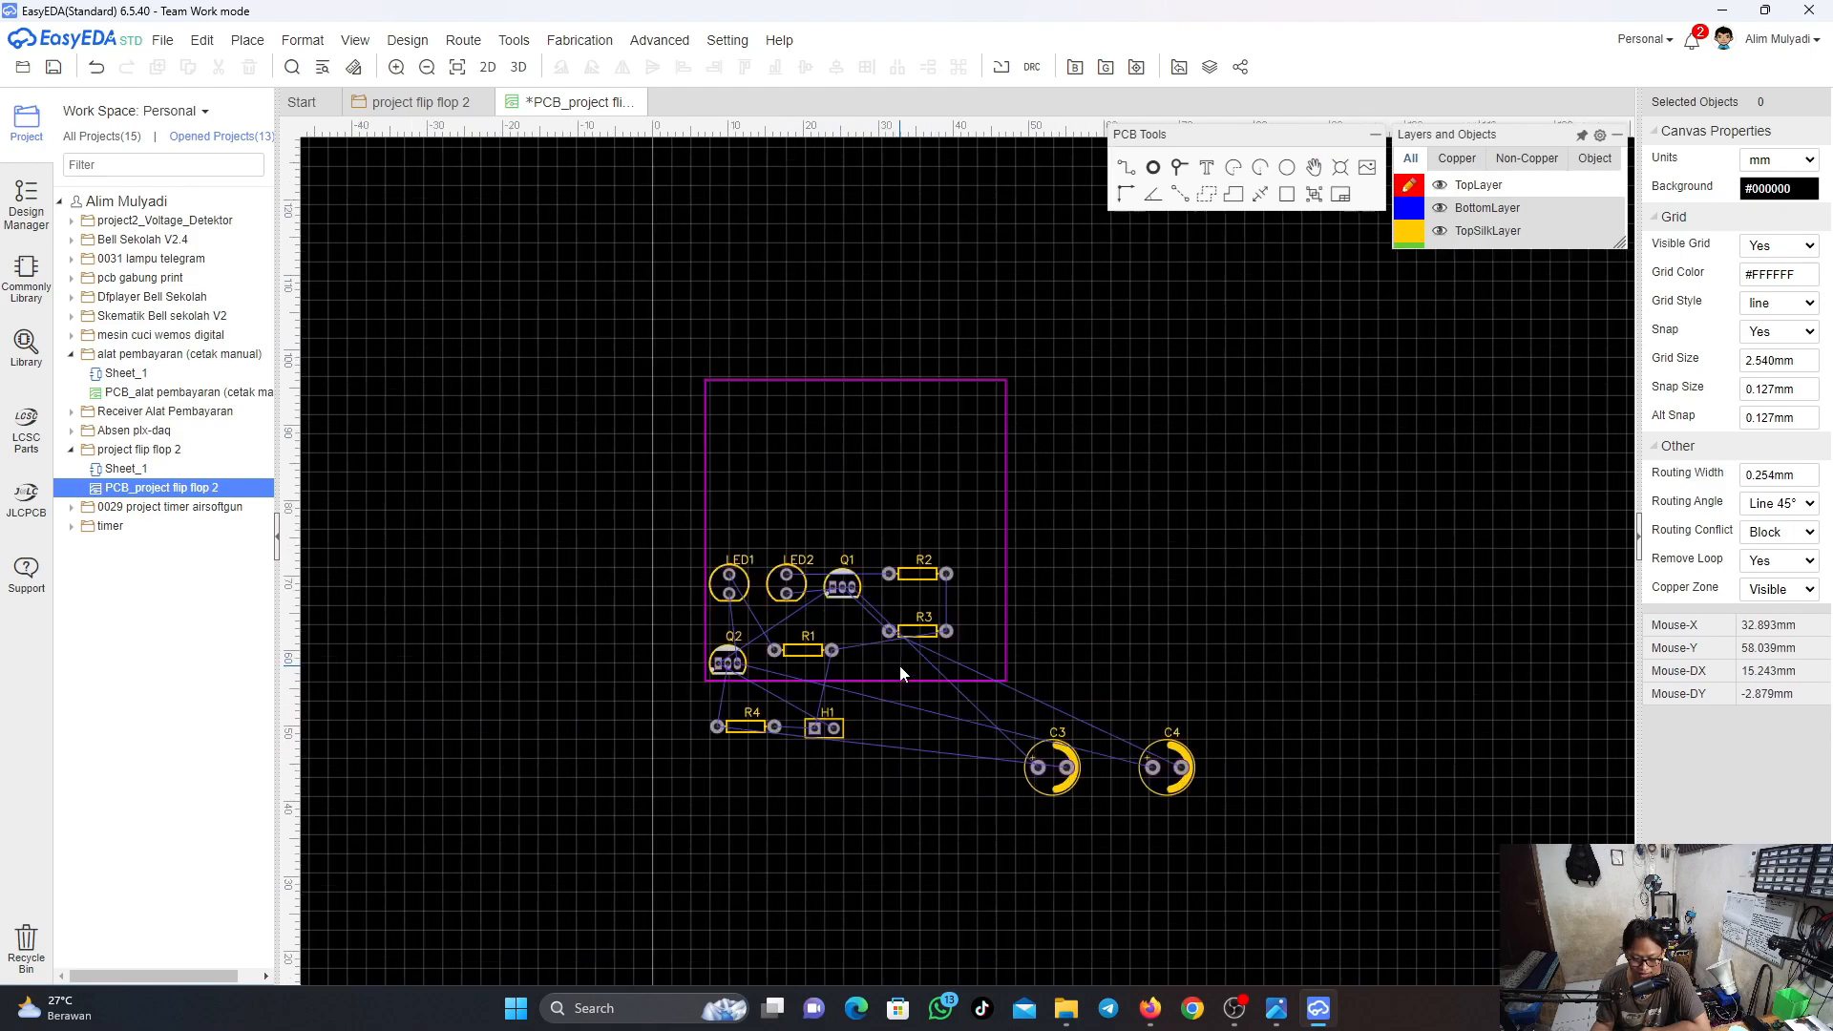
scroll(899, 666, up, 1)
drag(1160, 865, 979, 818)
scroll(942, 614, down, 1)
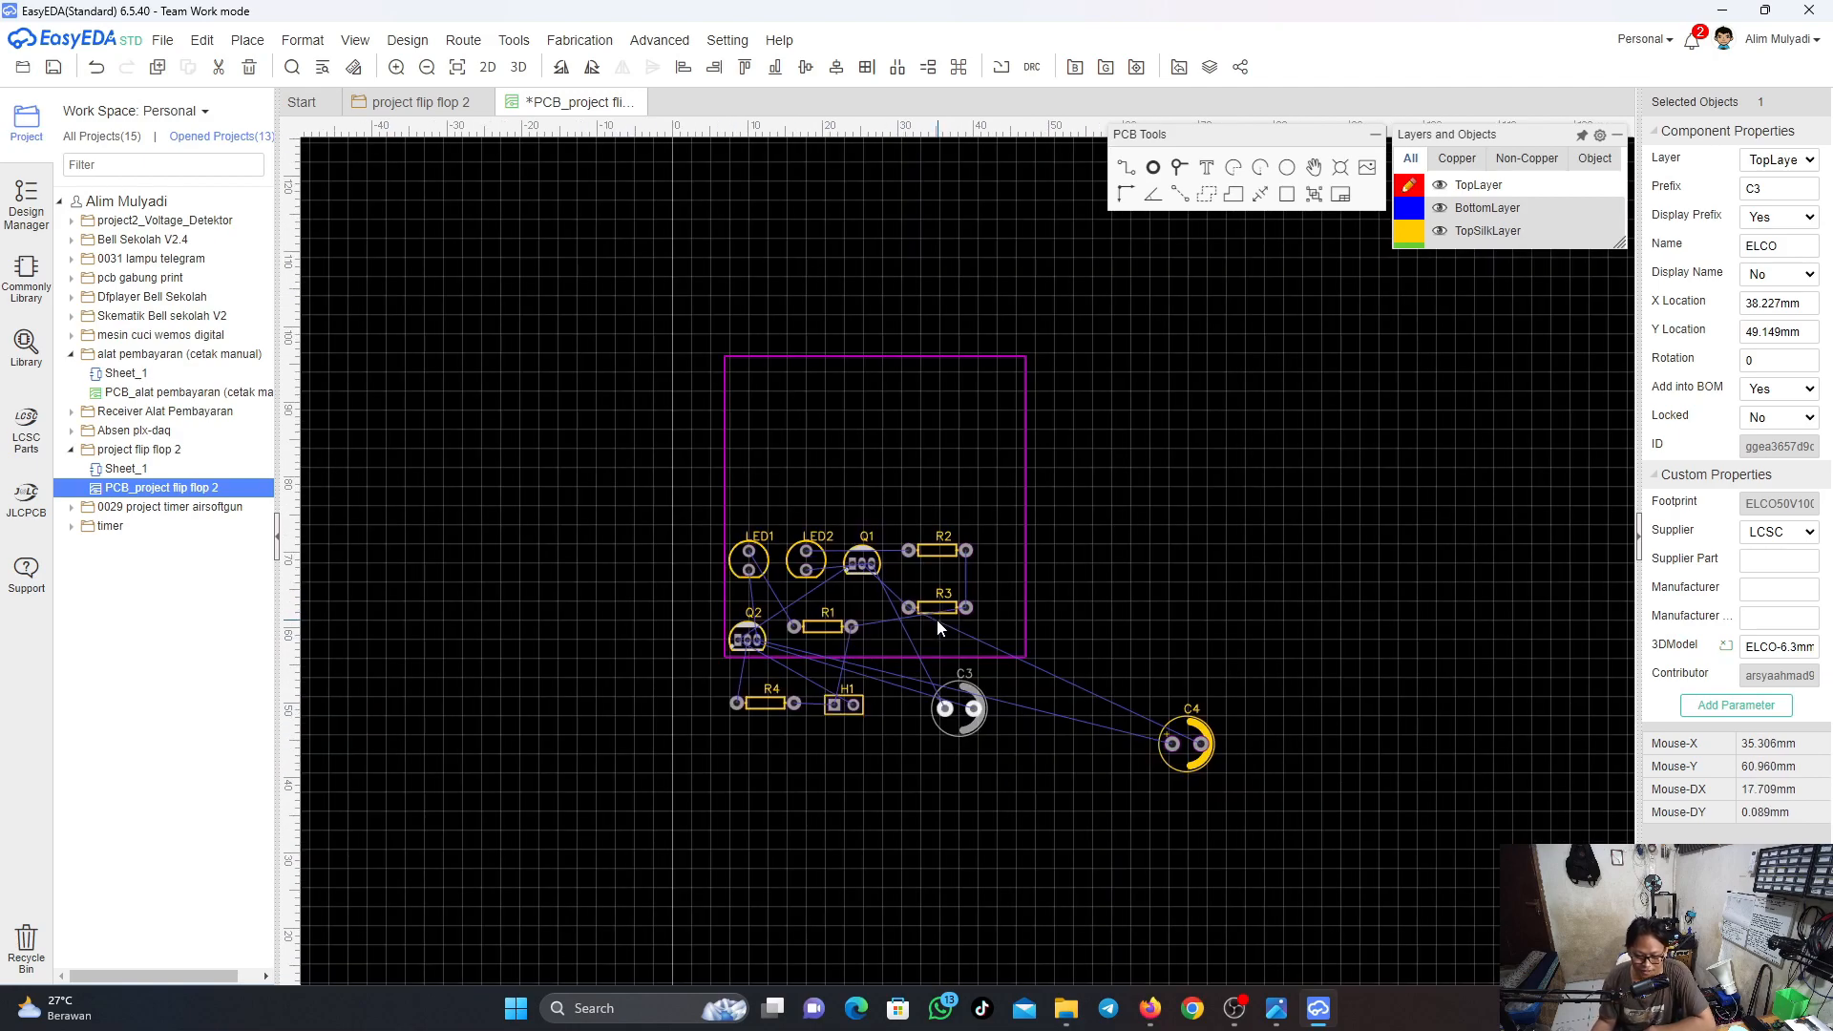
drag(1217, 754, 1080, 727)
scroll(874, 617, up, 3)
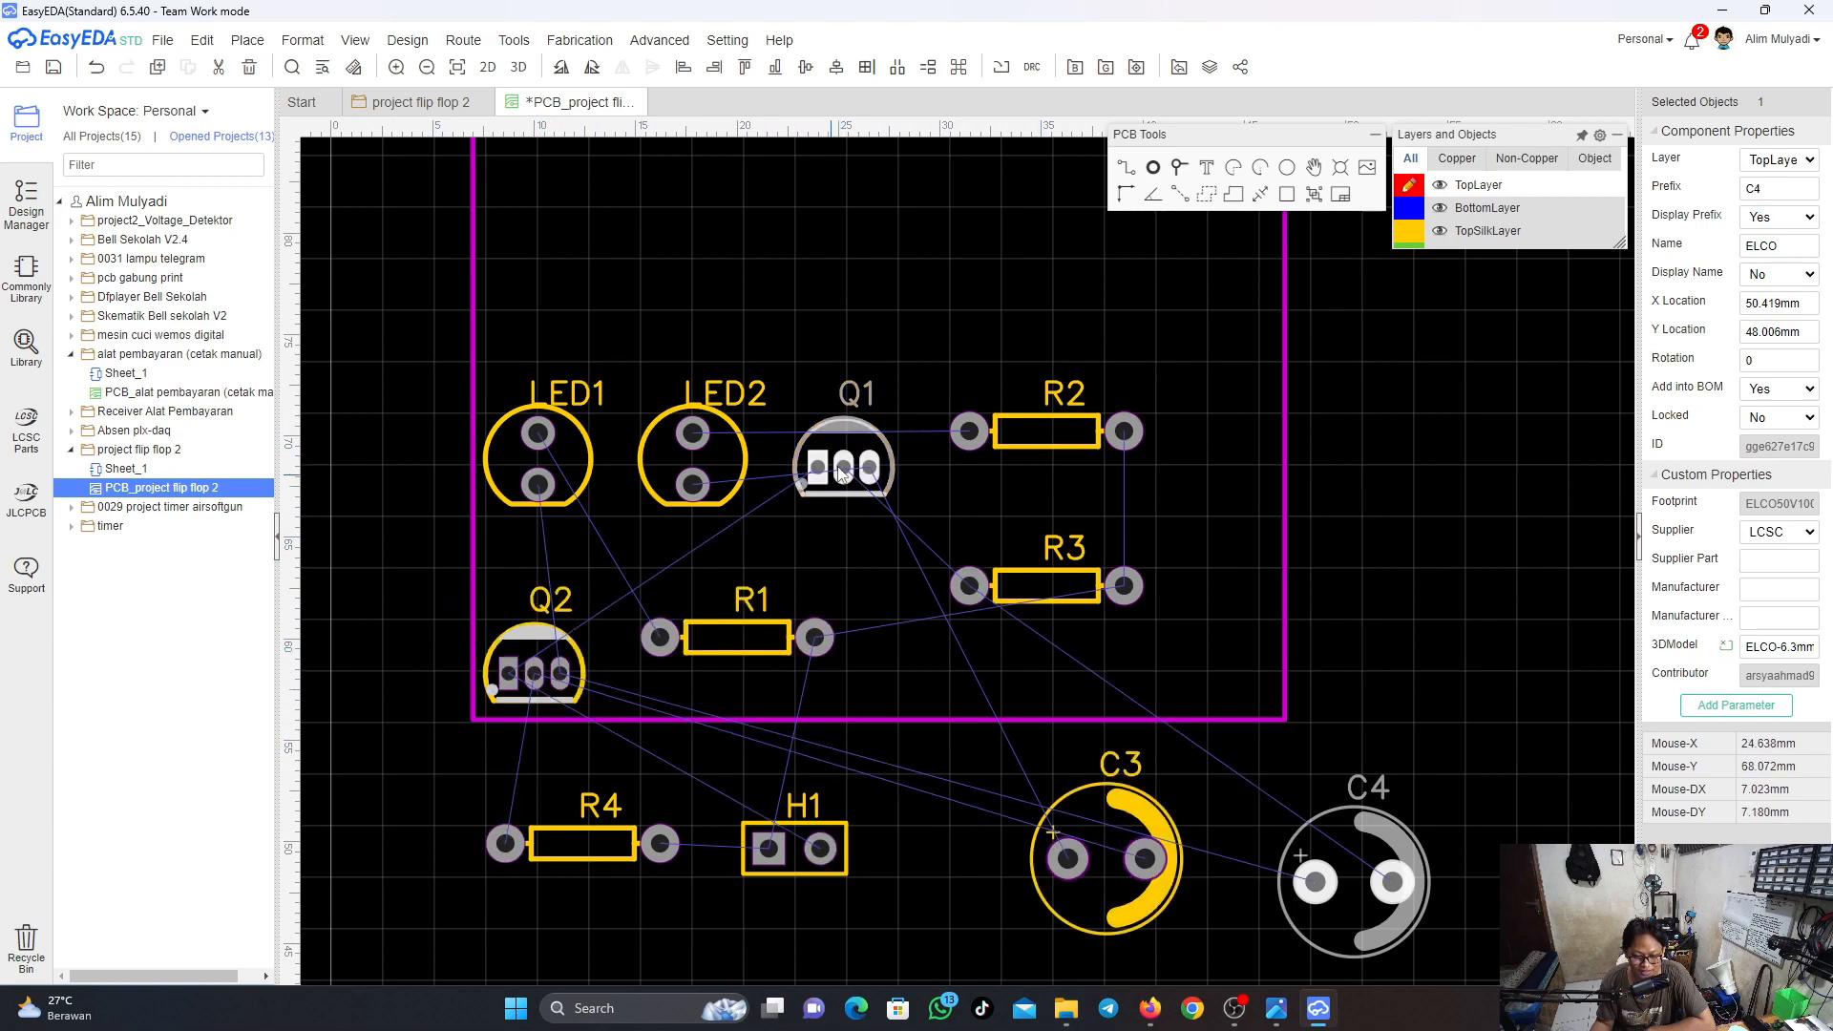
Place capacitor C3 inside the board above Q1, rotated to 180°, and move C4 onto the board's lower edge below R3
scroll(748, 542, down, 5)
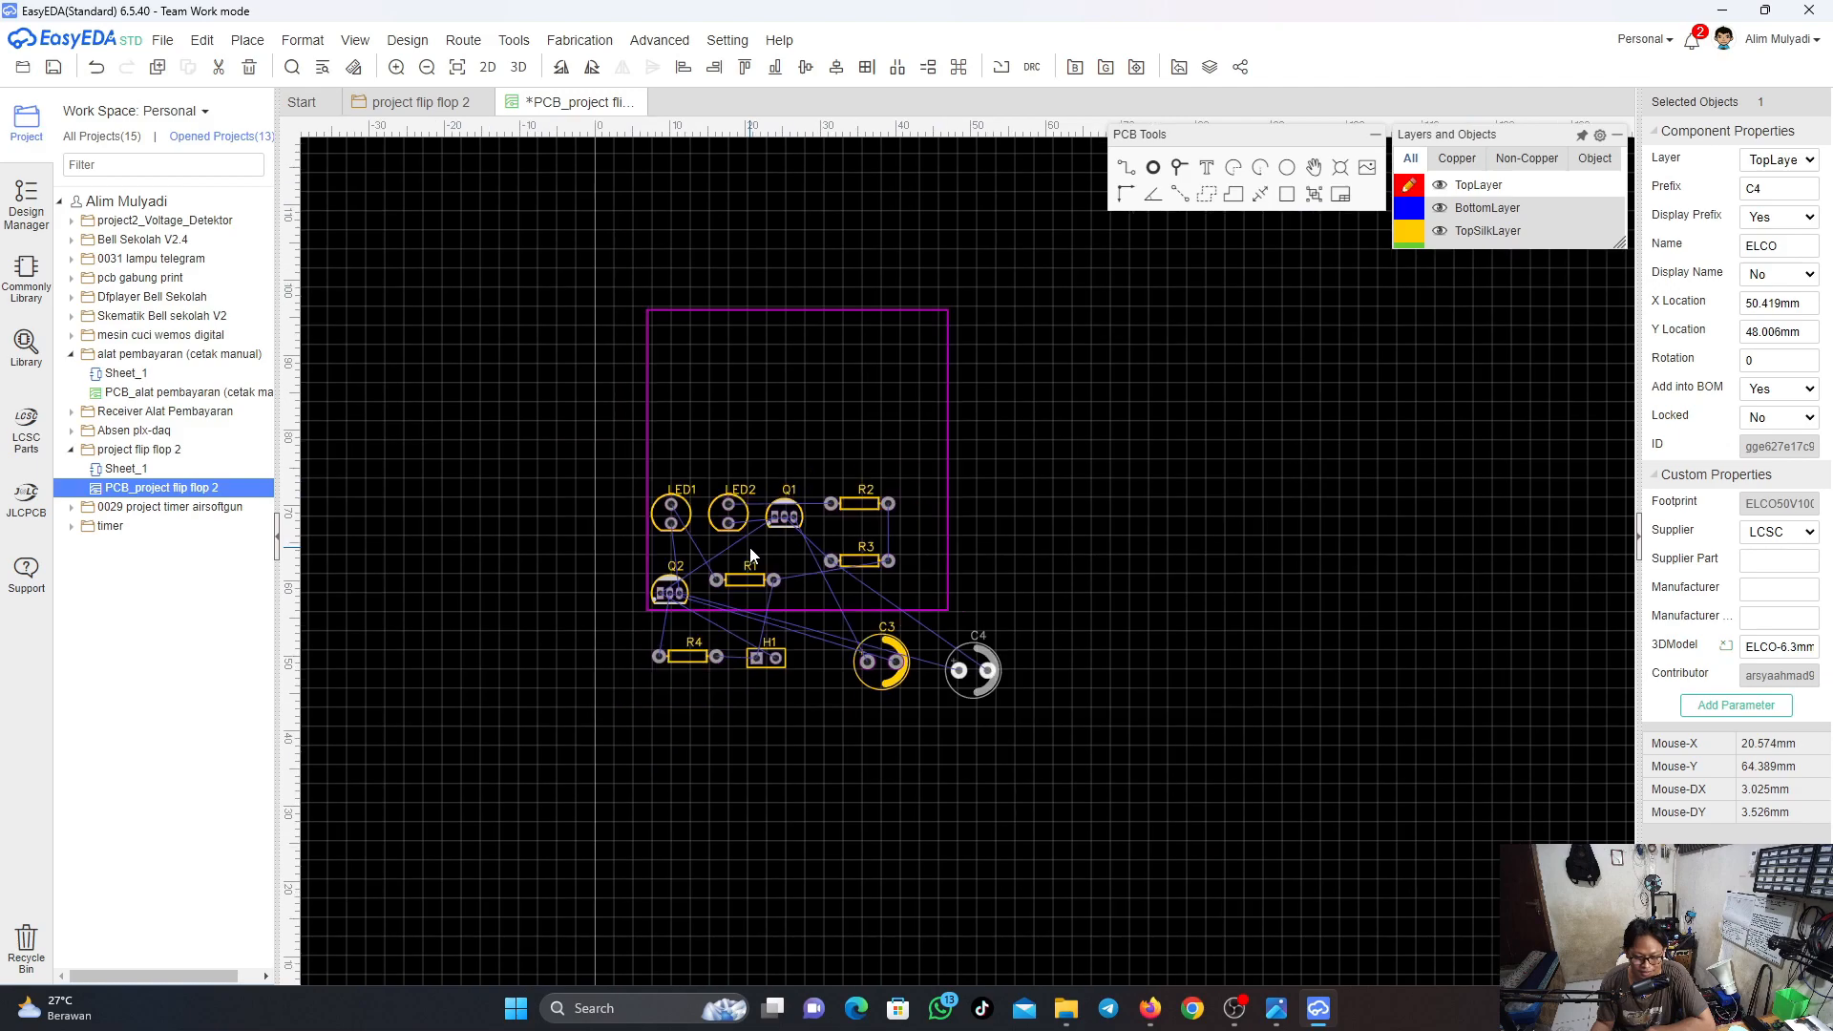
right_drag(725, 345, 722, 424)
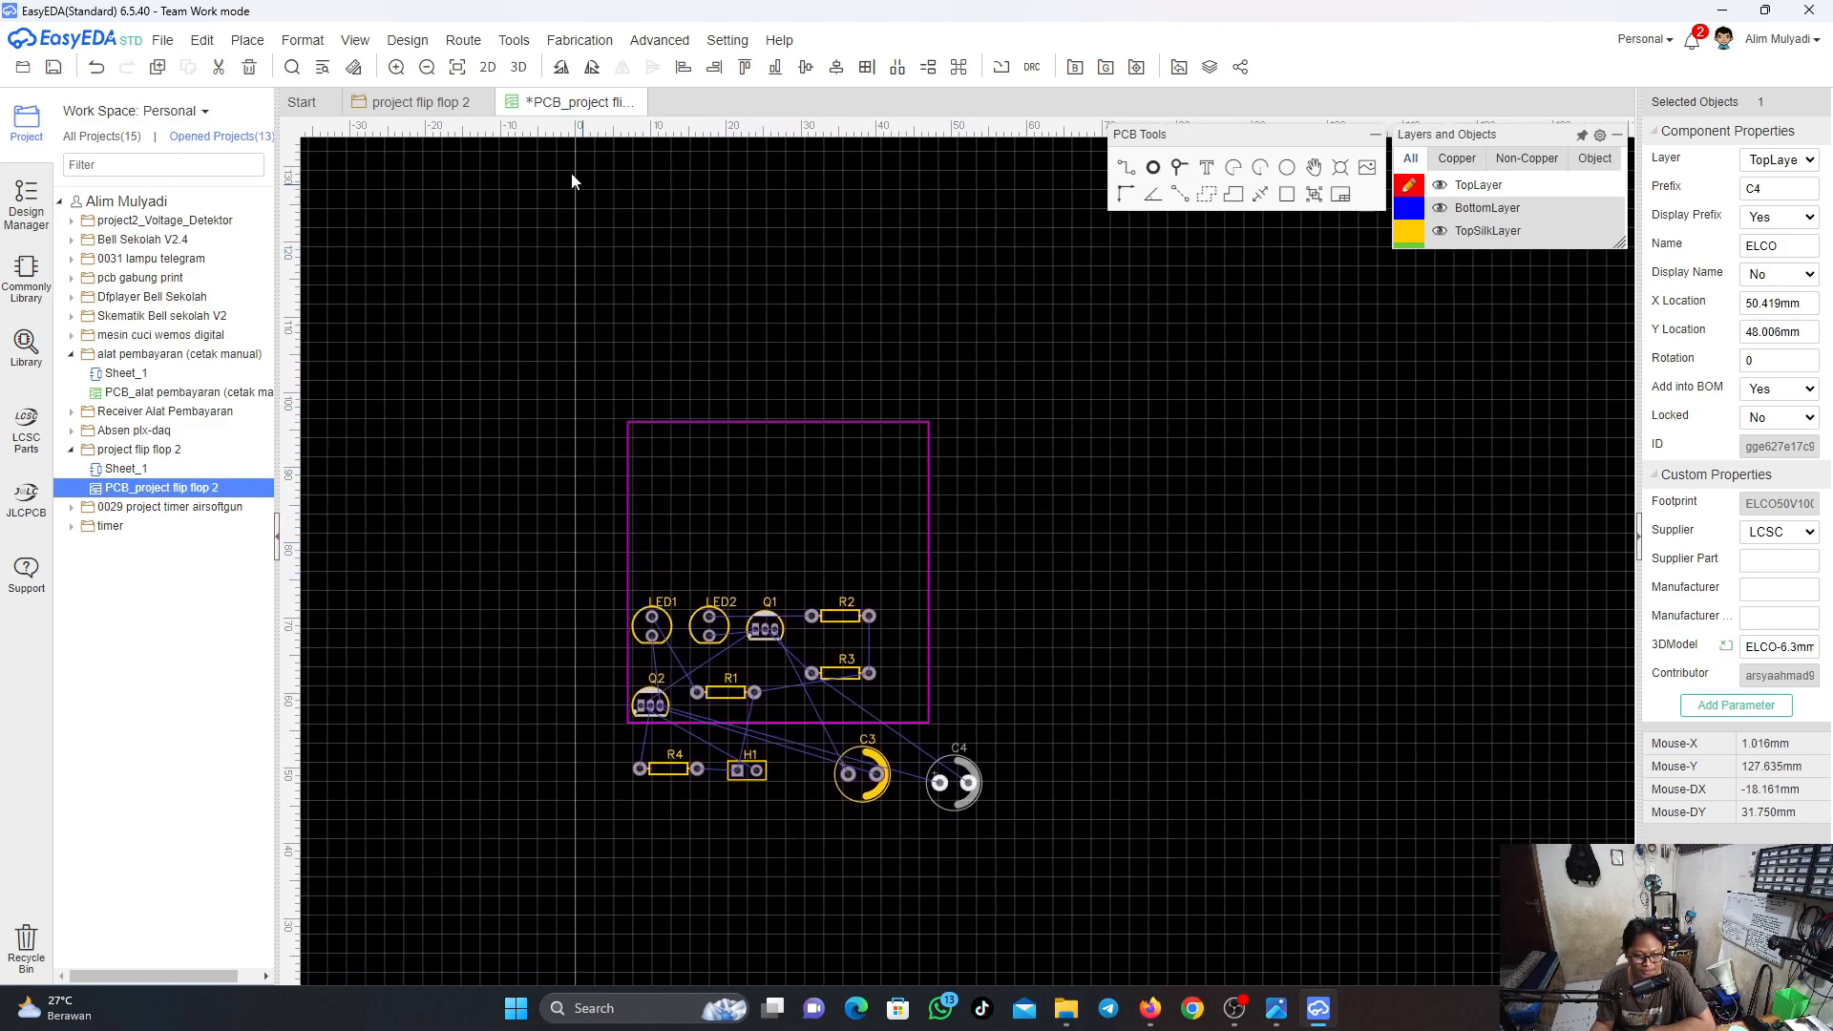
click(420, 102)
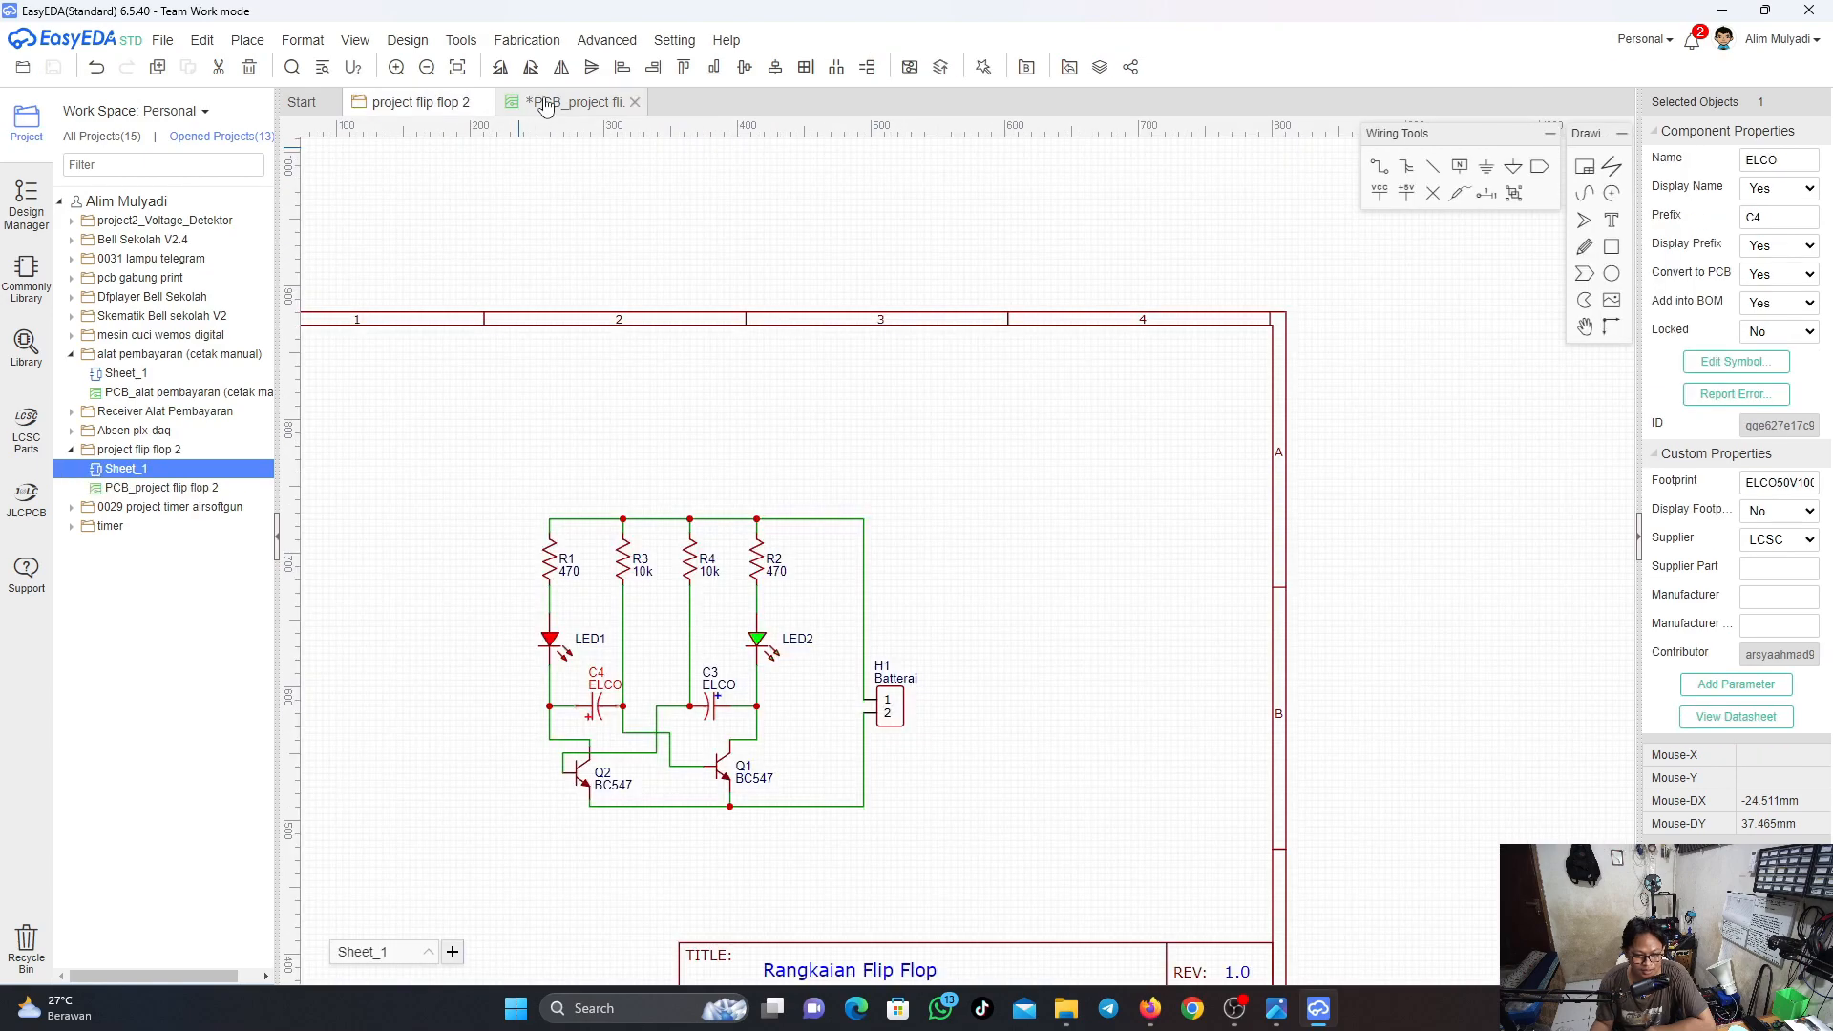
click(573, 103)
scroll(758, 586, up, 3)
scroll(758, 586, down, 3)
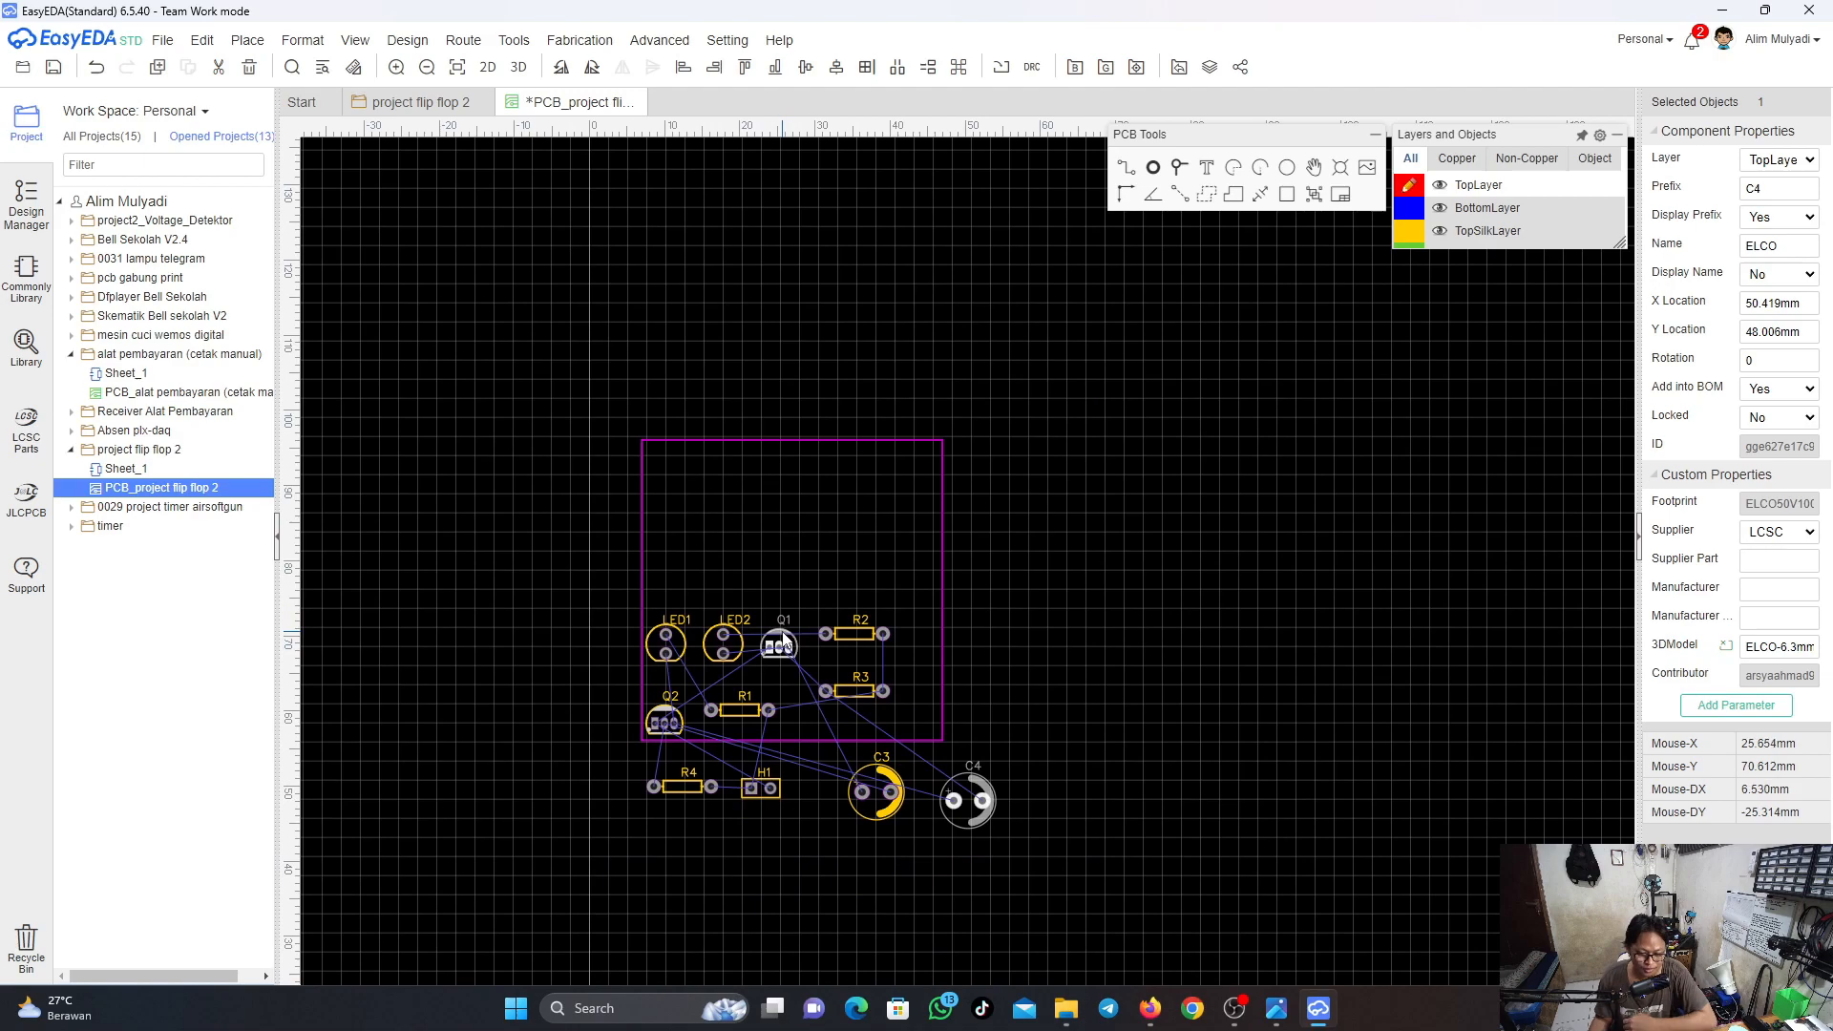
scroll(783, 685, up, 2)
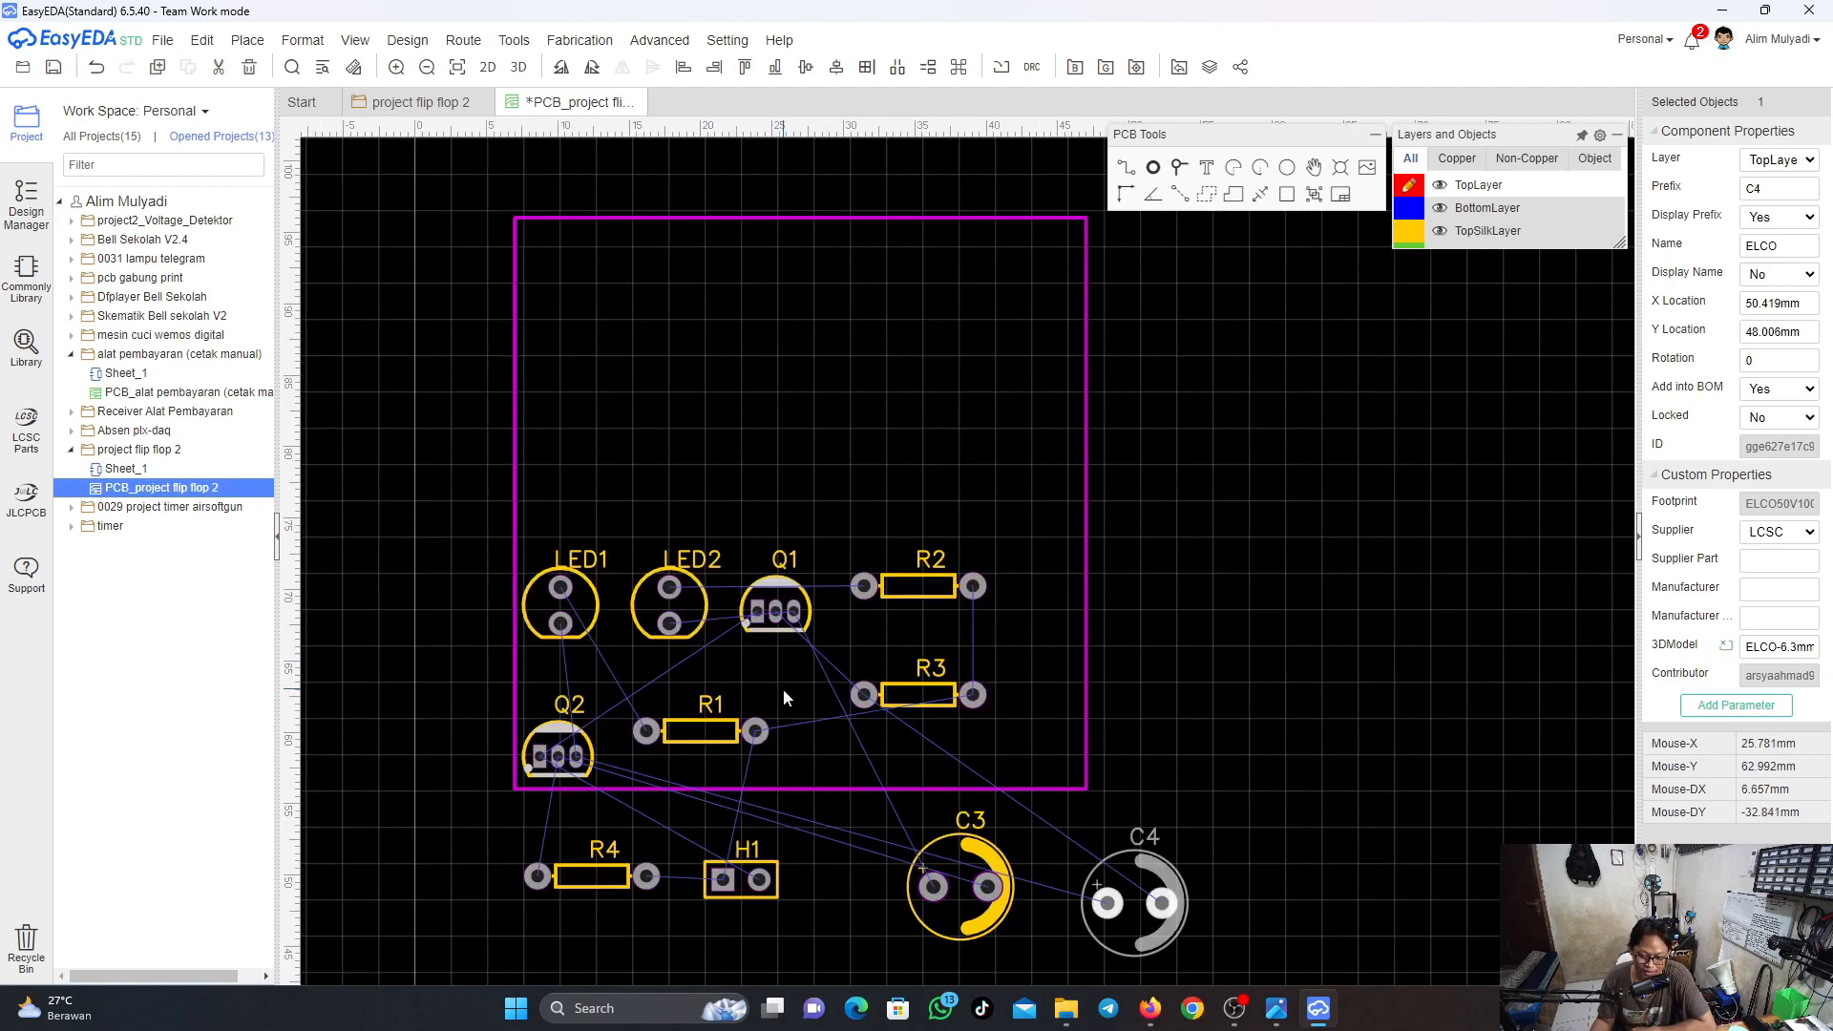
drag(960, 866, 788, 431)
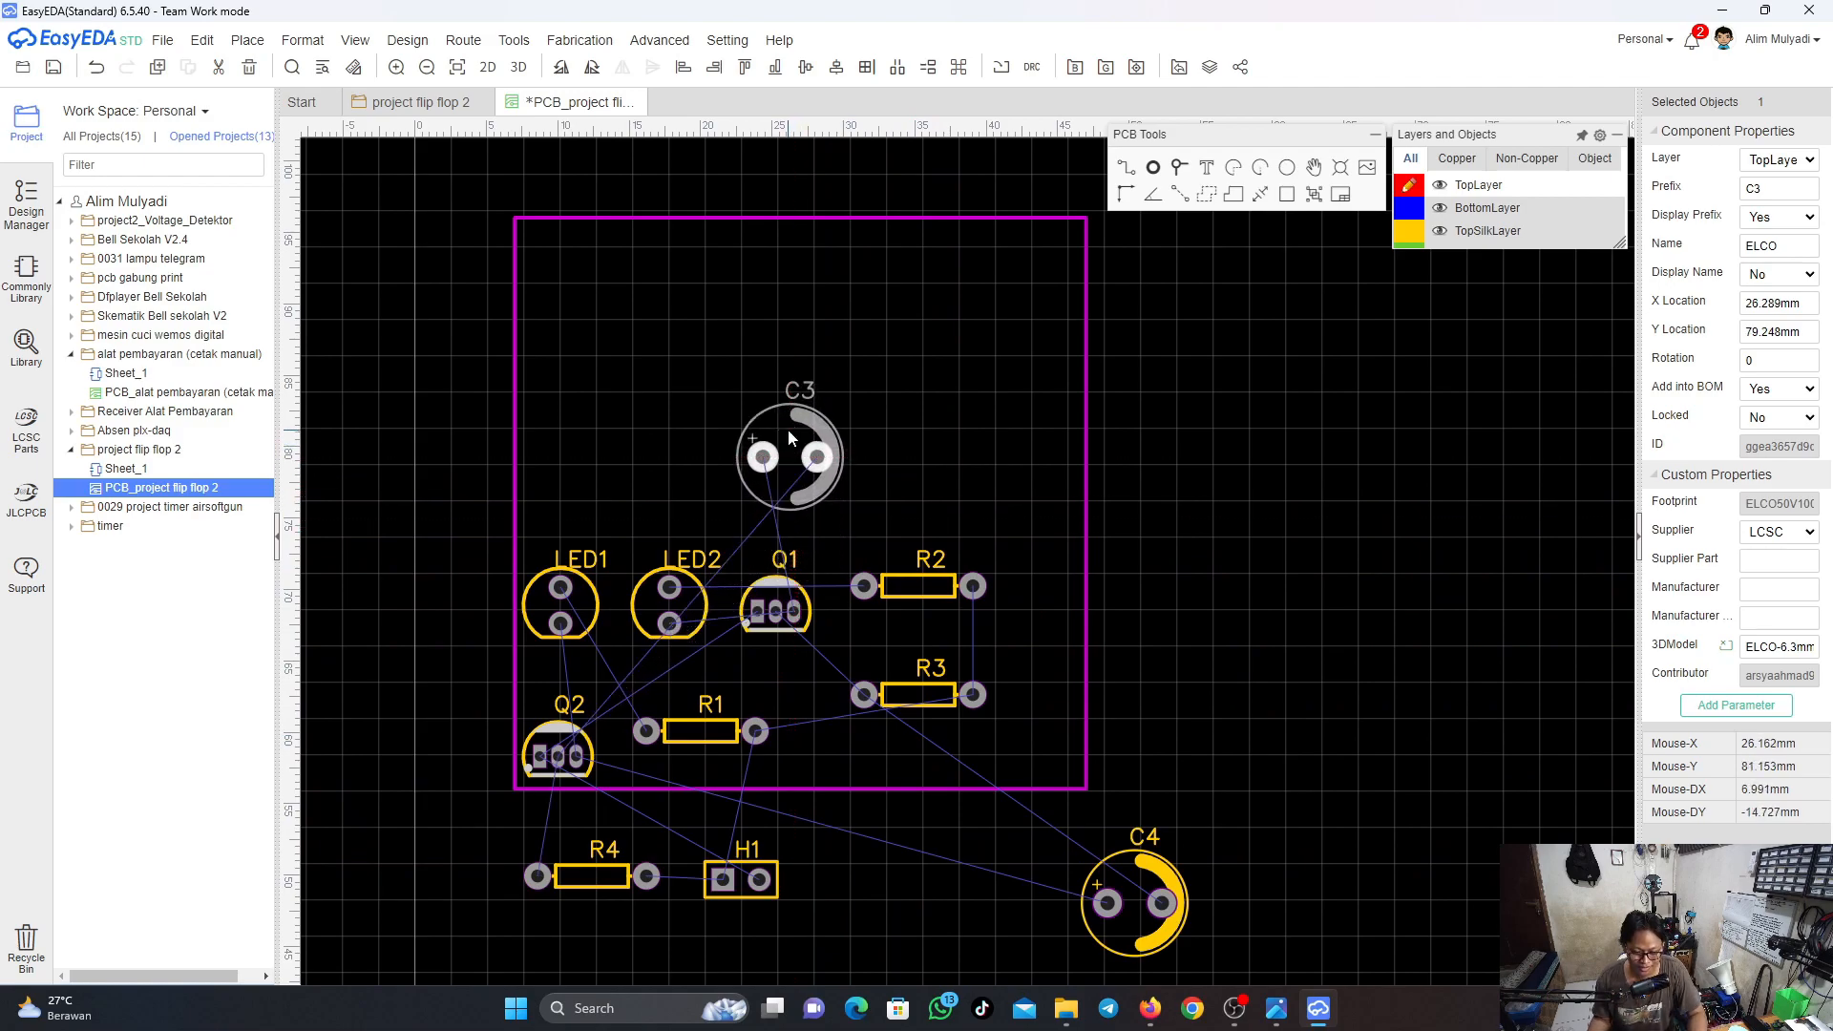
key(space)
key(space)
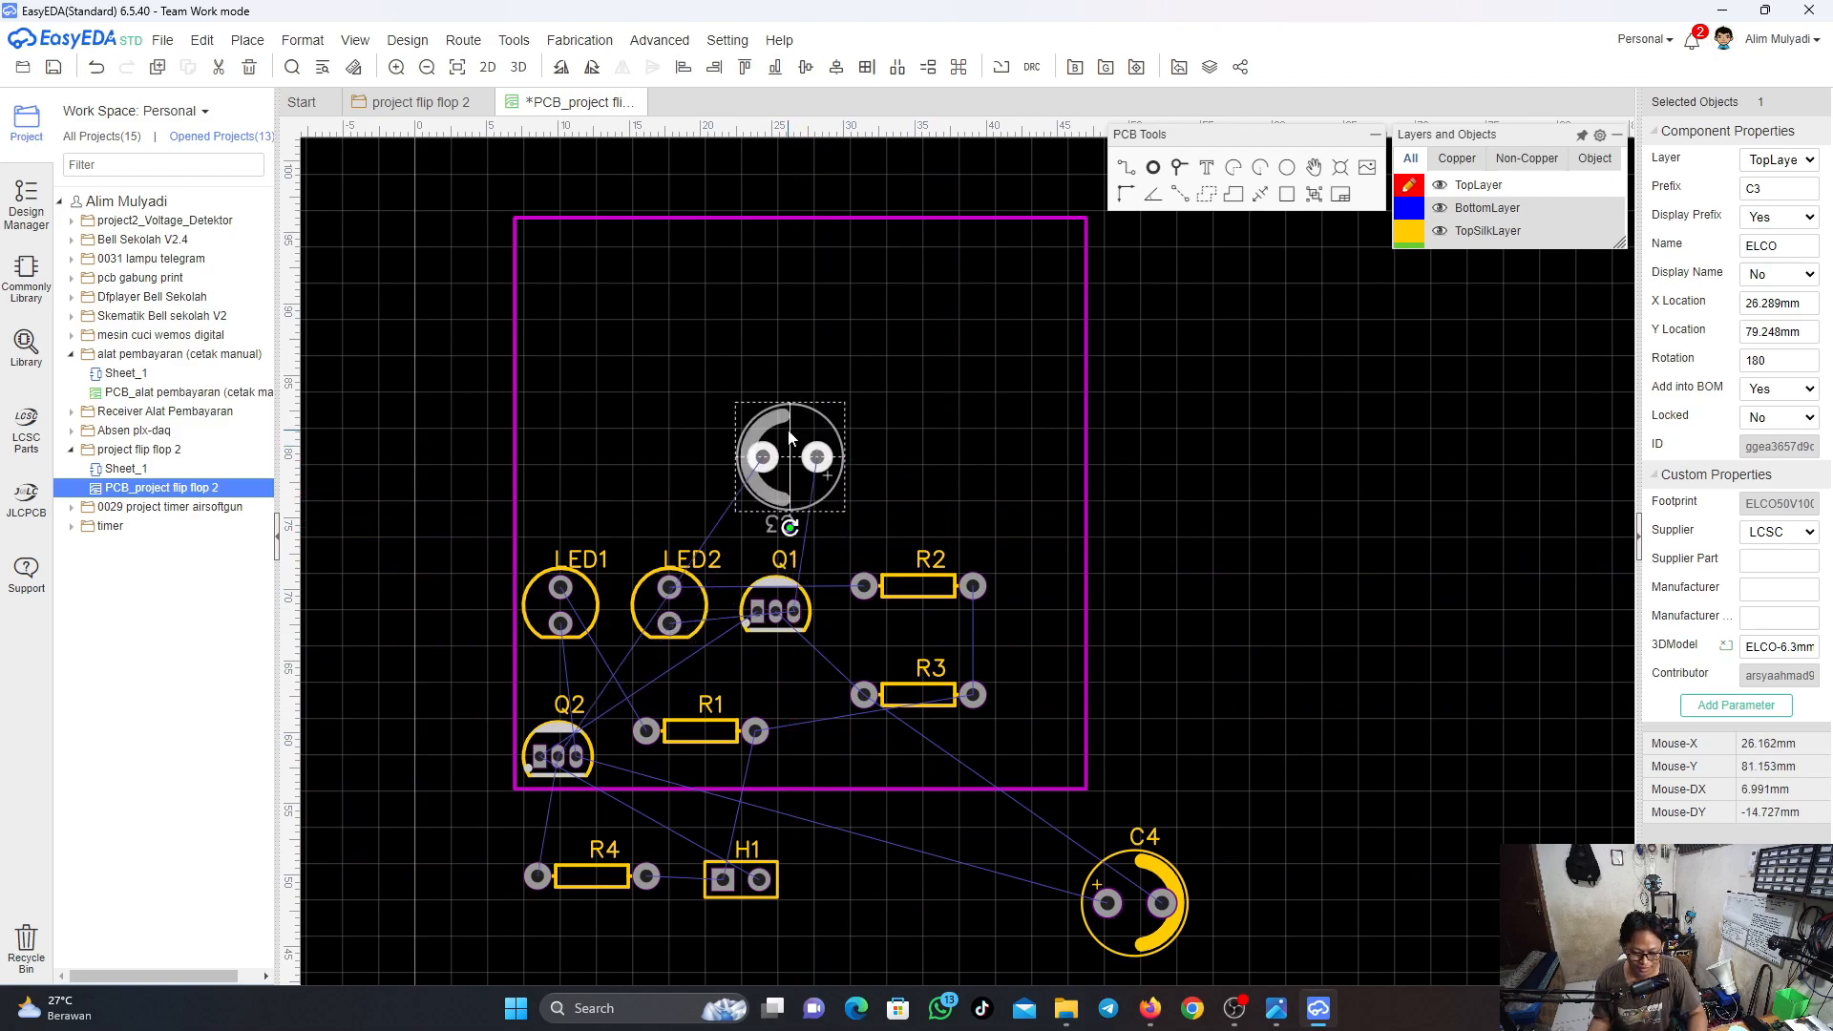
drag(1138, 875, 870, 760)
Move LED2 to the upper right area of the board and rotate it to 270°
drag(685, 580, 926, 302)
key(space)
key(space)
key(space)
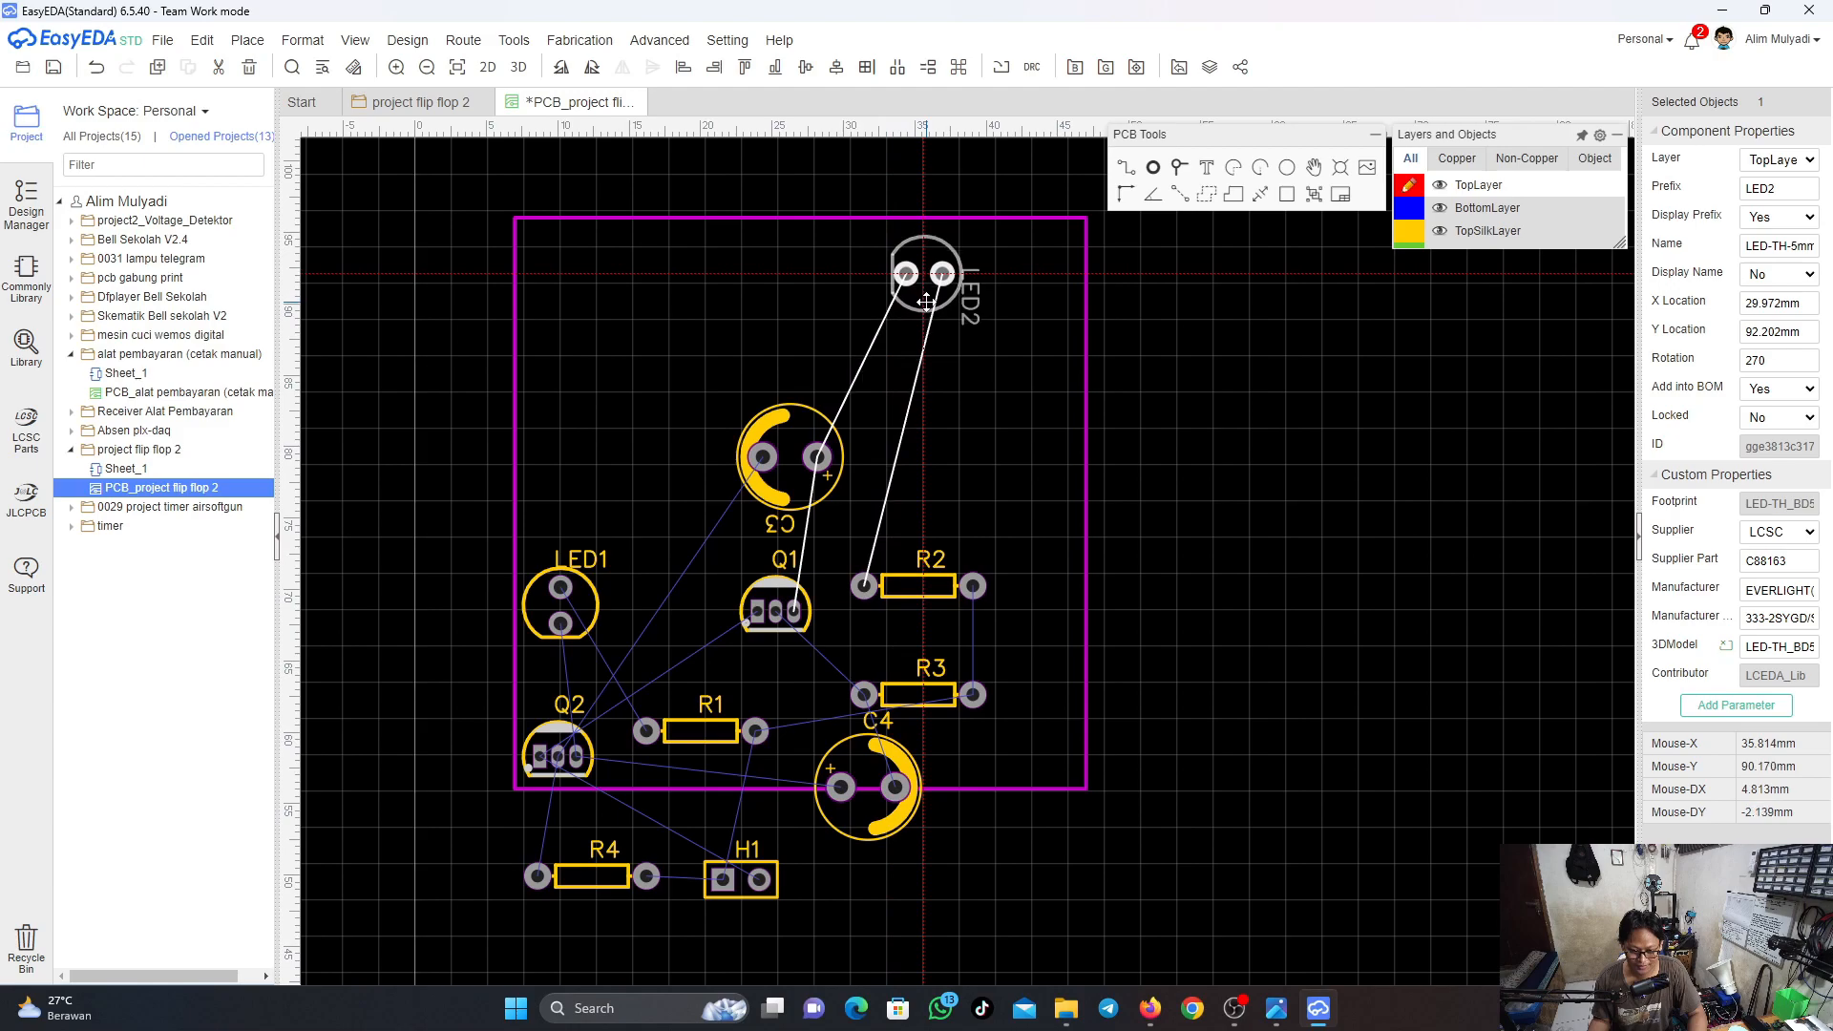
scroll(690, 838, down, 1)
scroll(689, 838, up, 1)
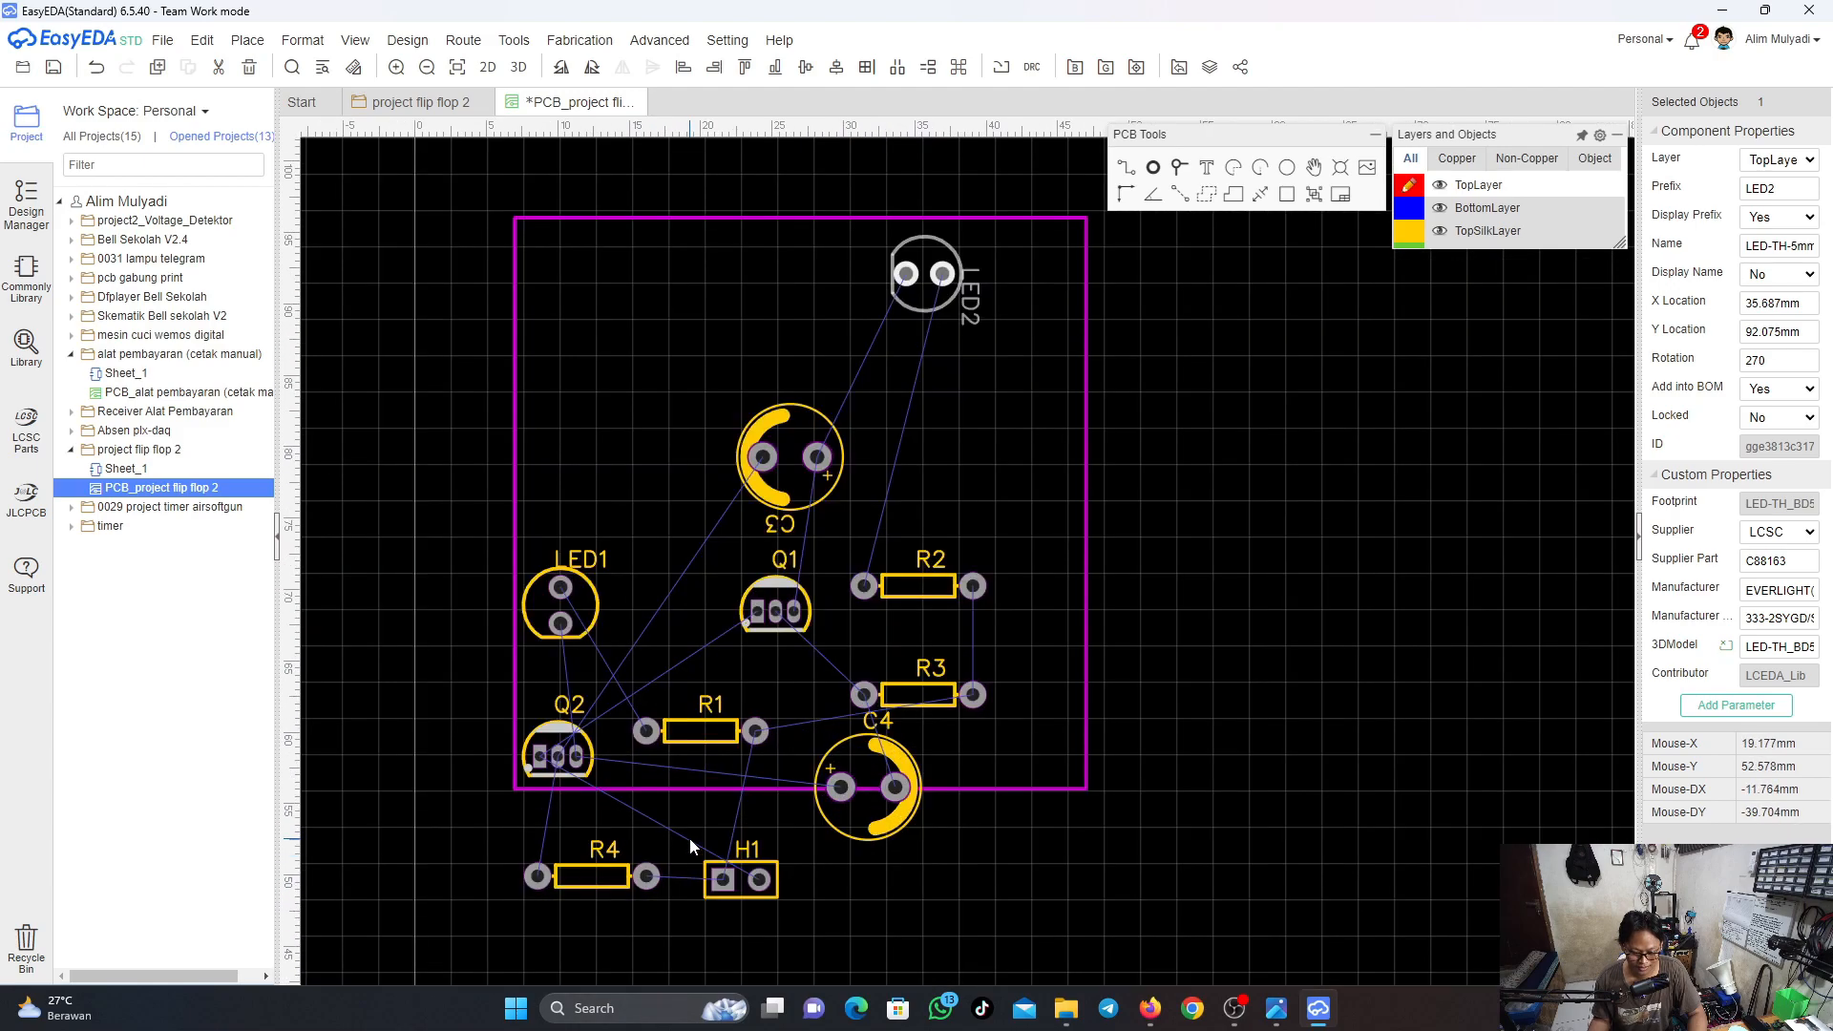
Move LED1 to the board's upper left area, rotated to 270° and level with LED2, and shift LED2 slightly left
click(582, 622)
drag(582, 622, 675, 268)
key(space)
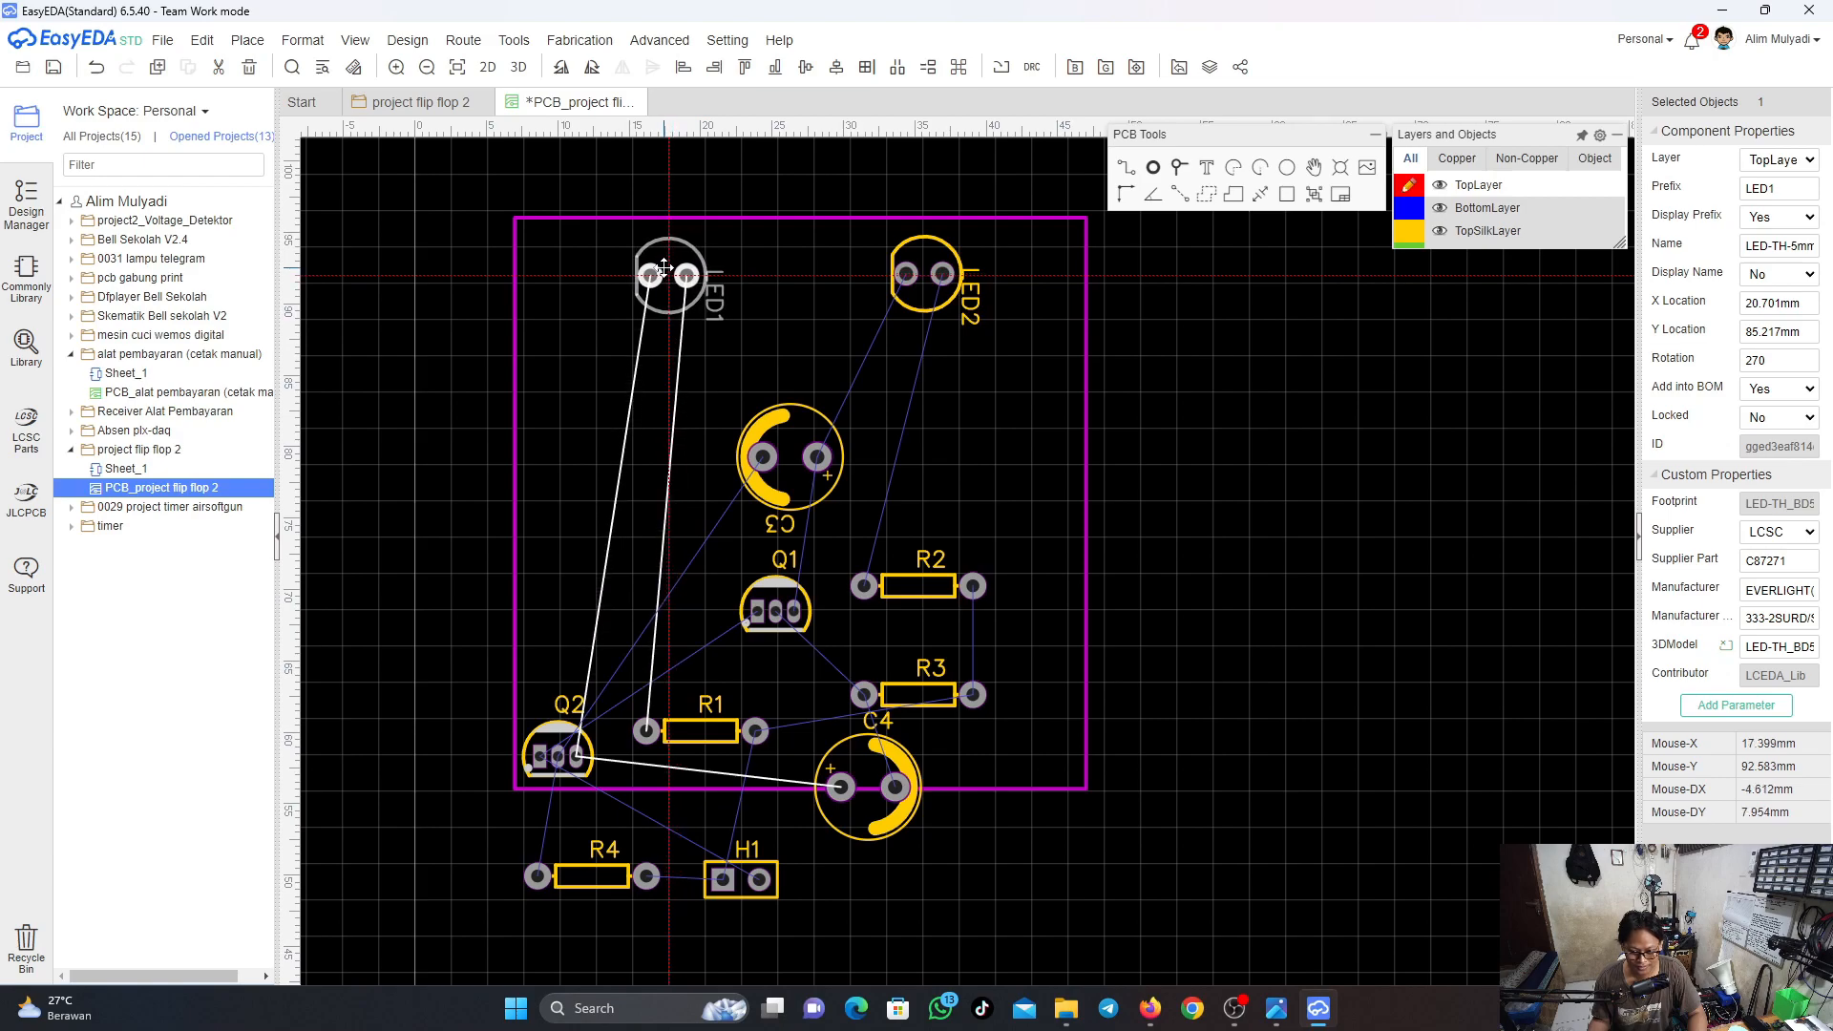
click(919, 277)
drag(922, 282, 909, 277)
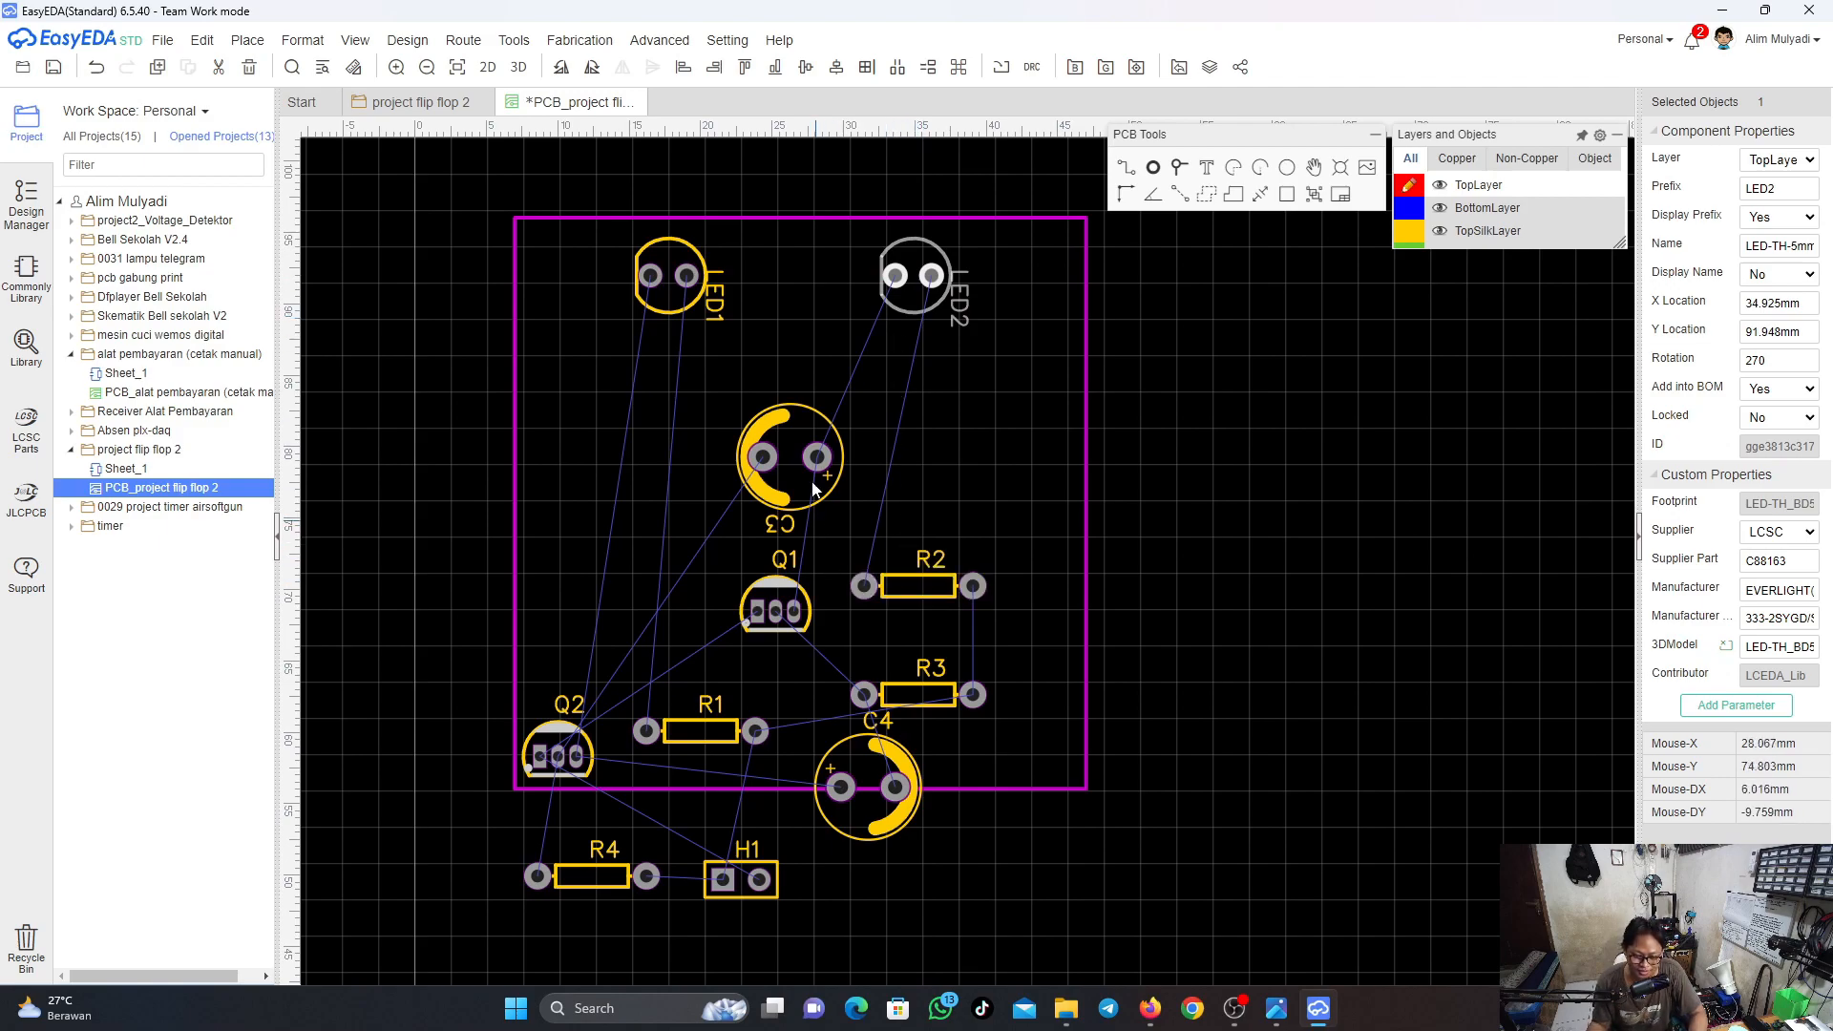
Move capacitor C3 below LED2 and transistor Q2 to the left of Q1, rotating Q2 to 90°
drag(792, 460, 972, 474)
drag(584, 697, 616, 552)
key(space)
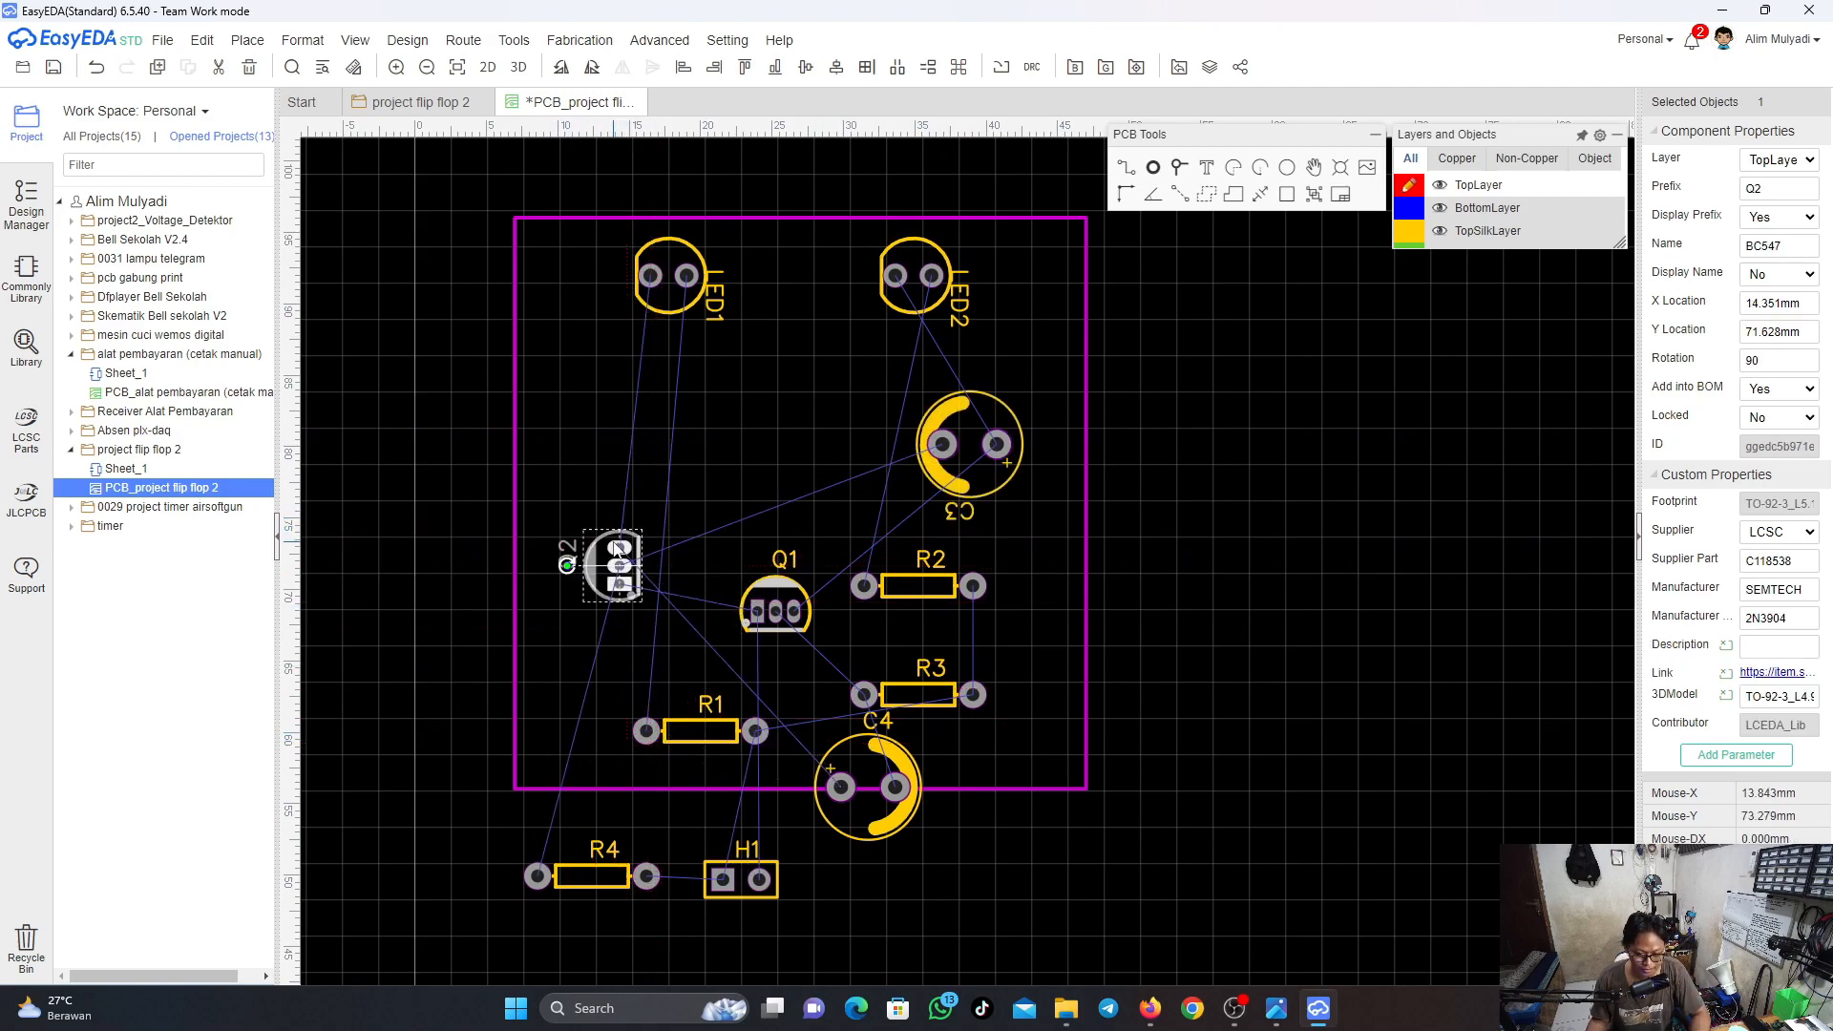
scroll(651, 579, up, 3)
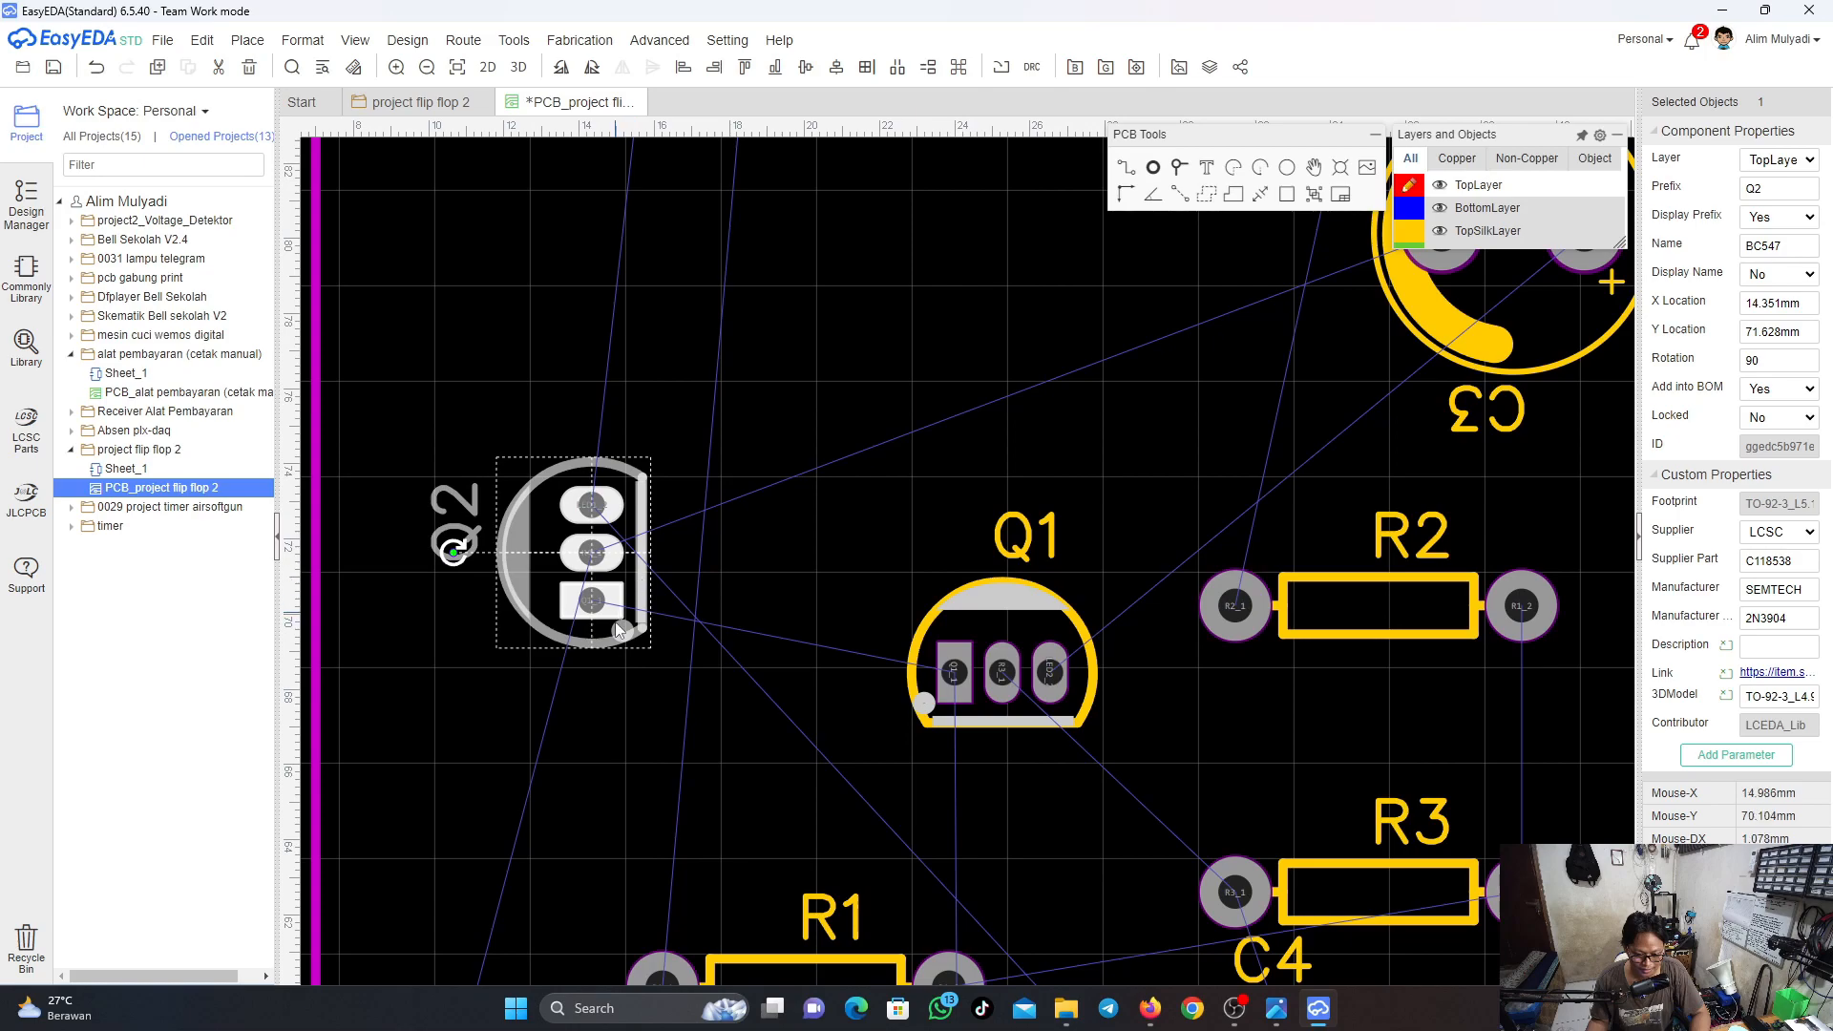
scroll(621, 597, down, 5)
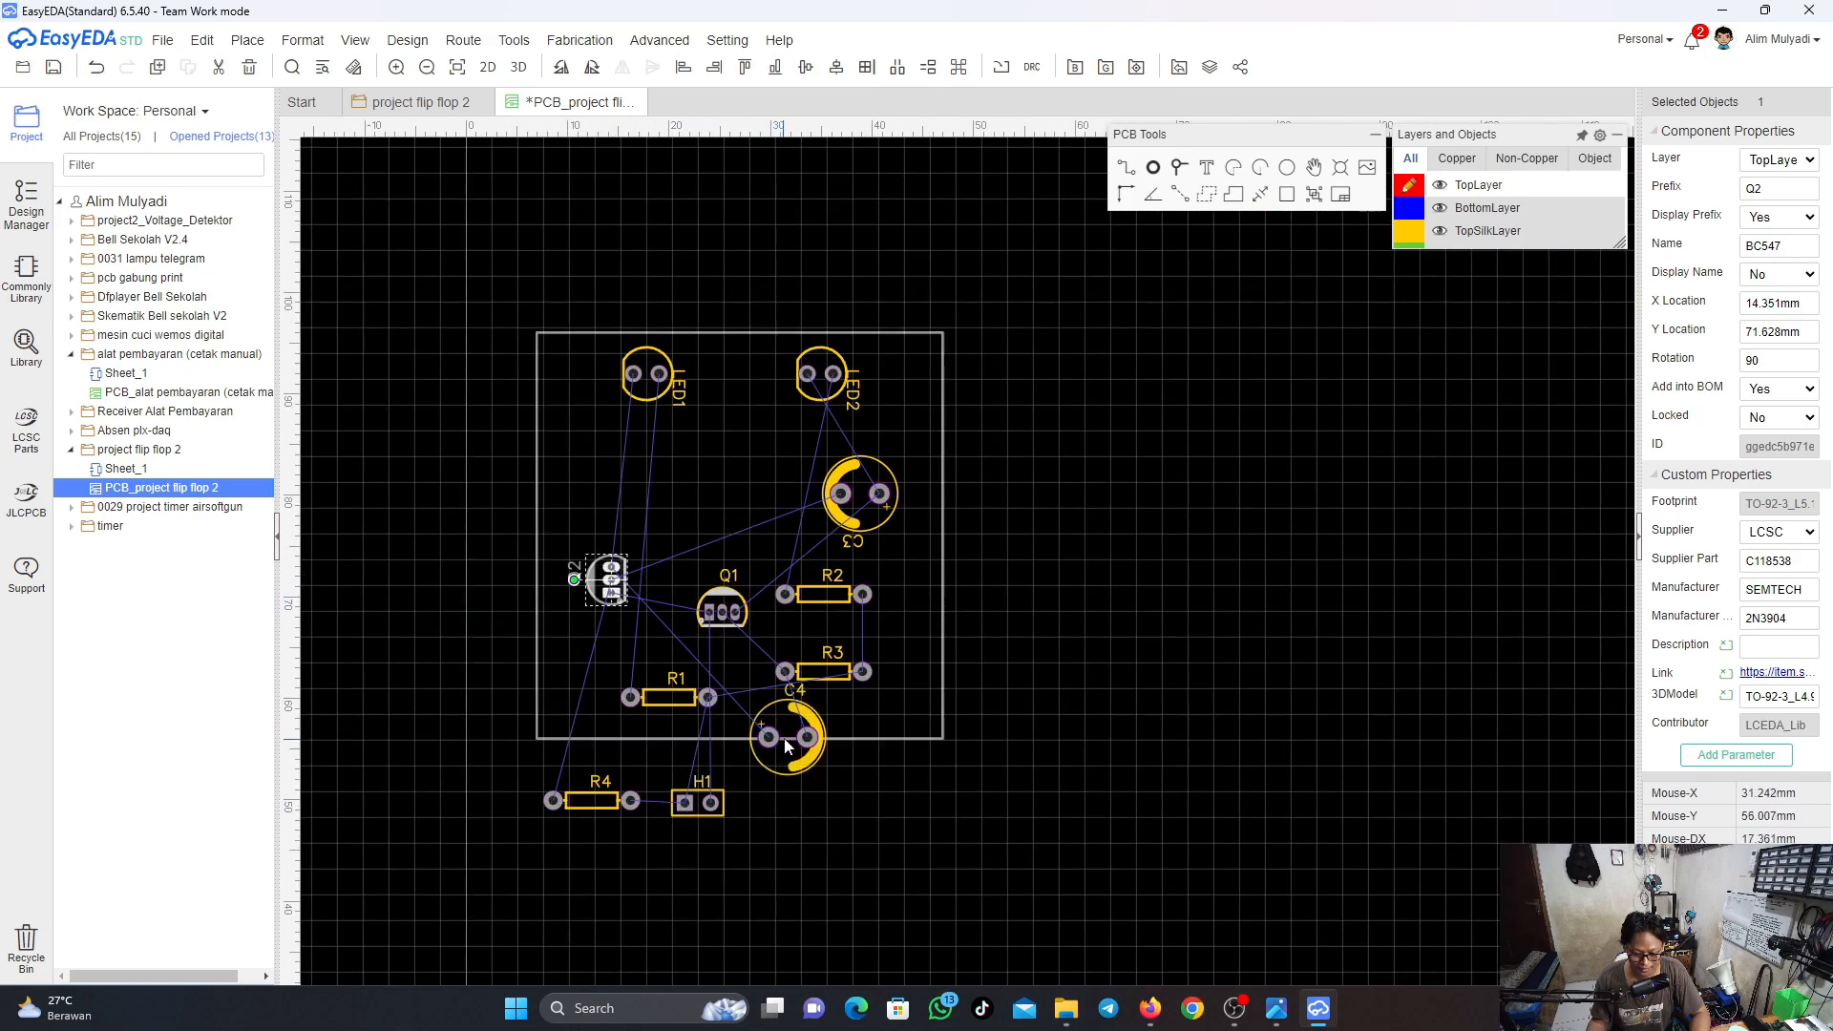
Move capacitor C4 from the board's lower edge to the area below LED1
click(788, 739)
drag(788, 739, 638, 459)
click(813, 669)
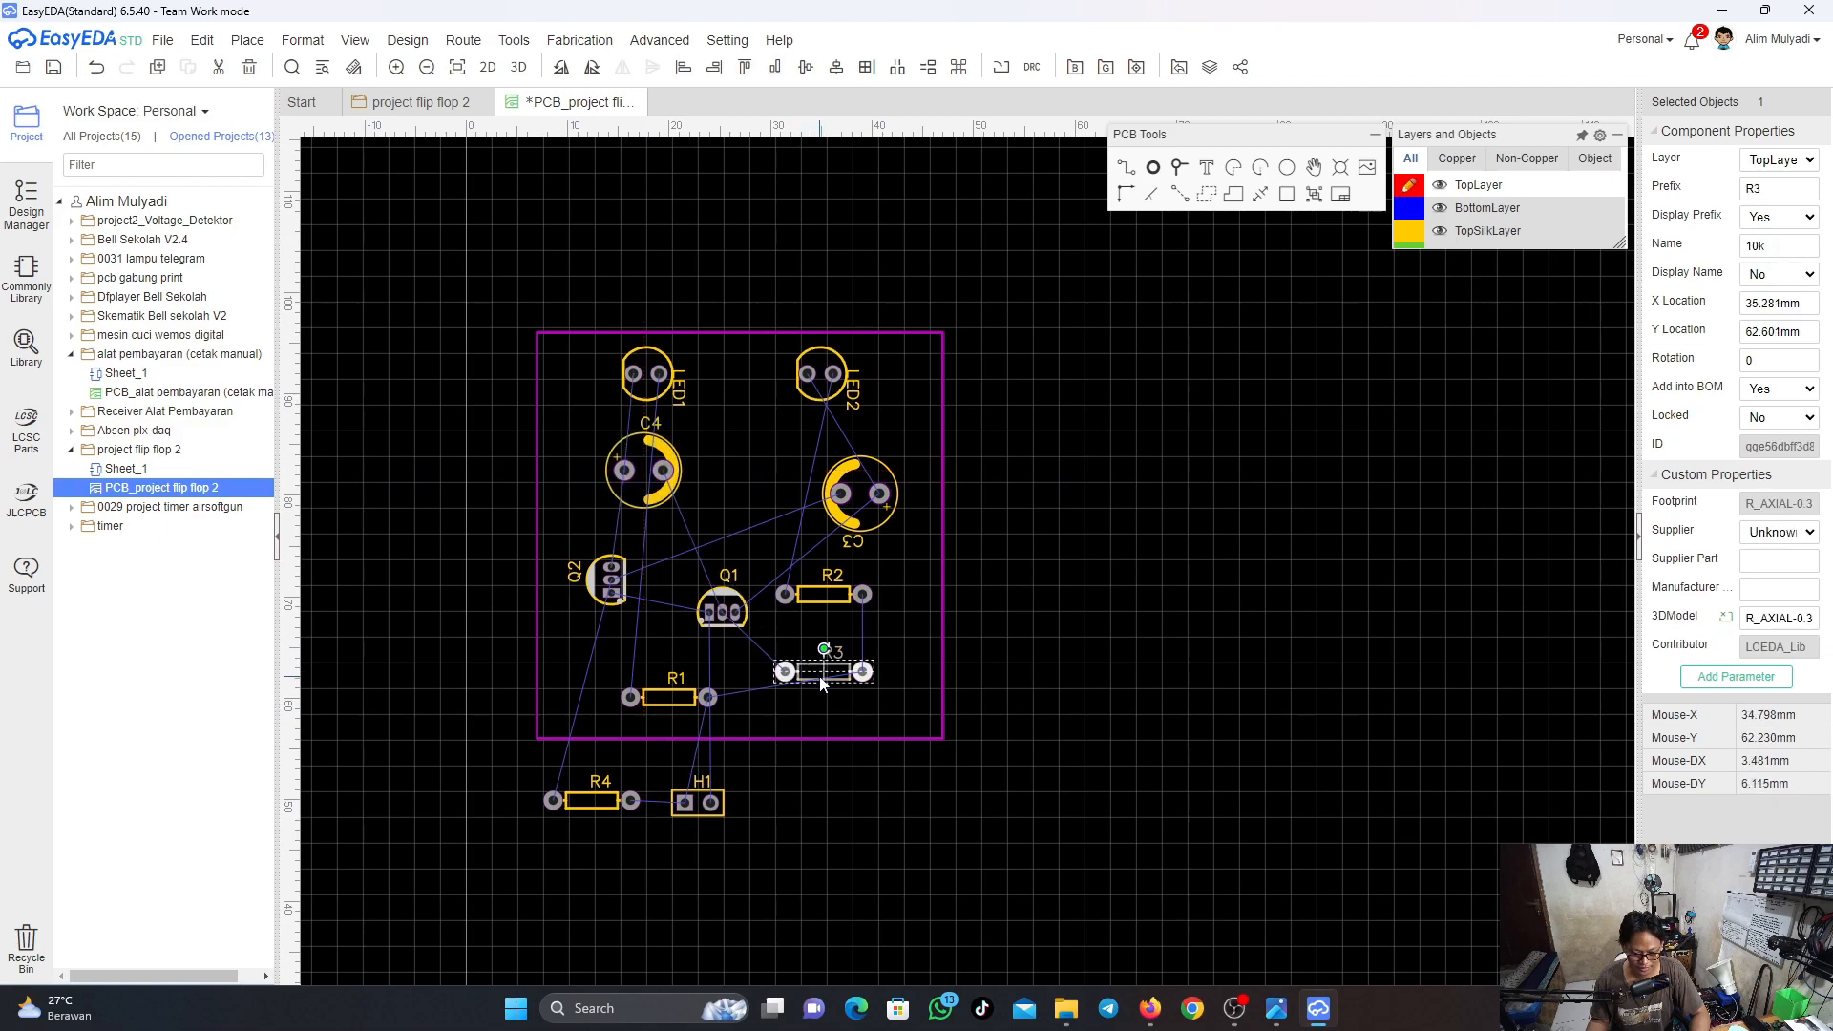
Group the parts below LED2, with C3 level with C4, R2 vertical to the right of C3, and Q1 rotated upright beneath them
click(726, 601)
drag(726, 604, 776, 499)
key(space)
key(space)
key(space)
key(space)
key(space)
key(space)
click(856, 495)
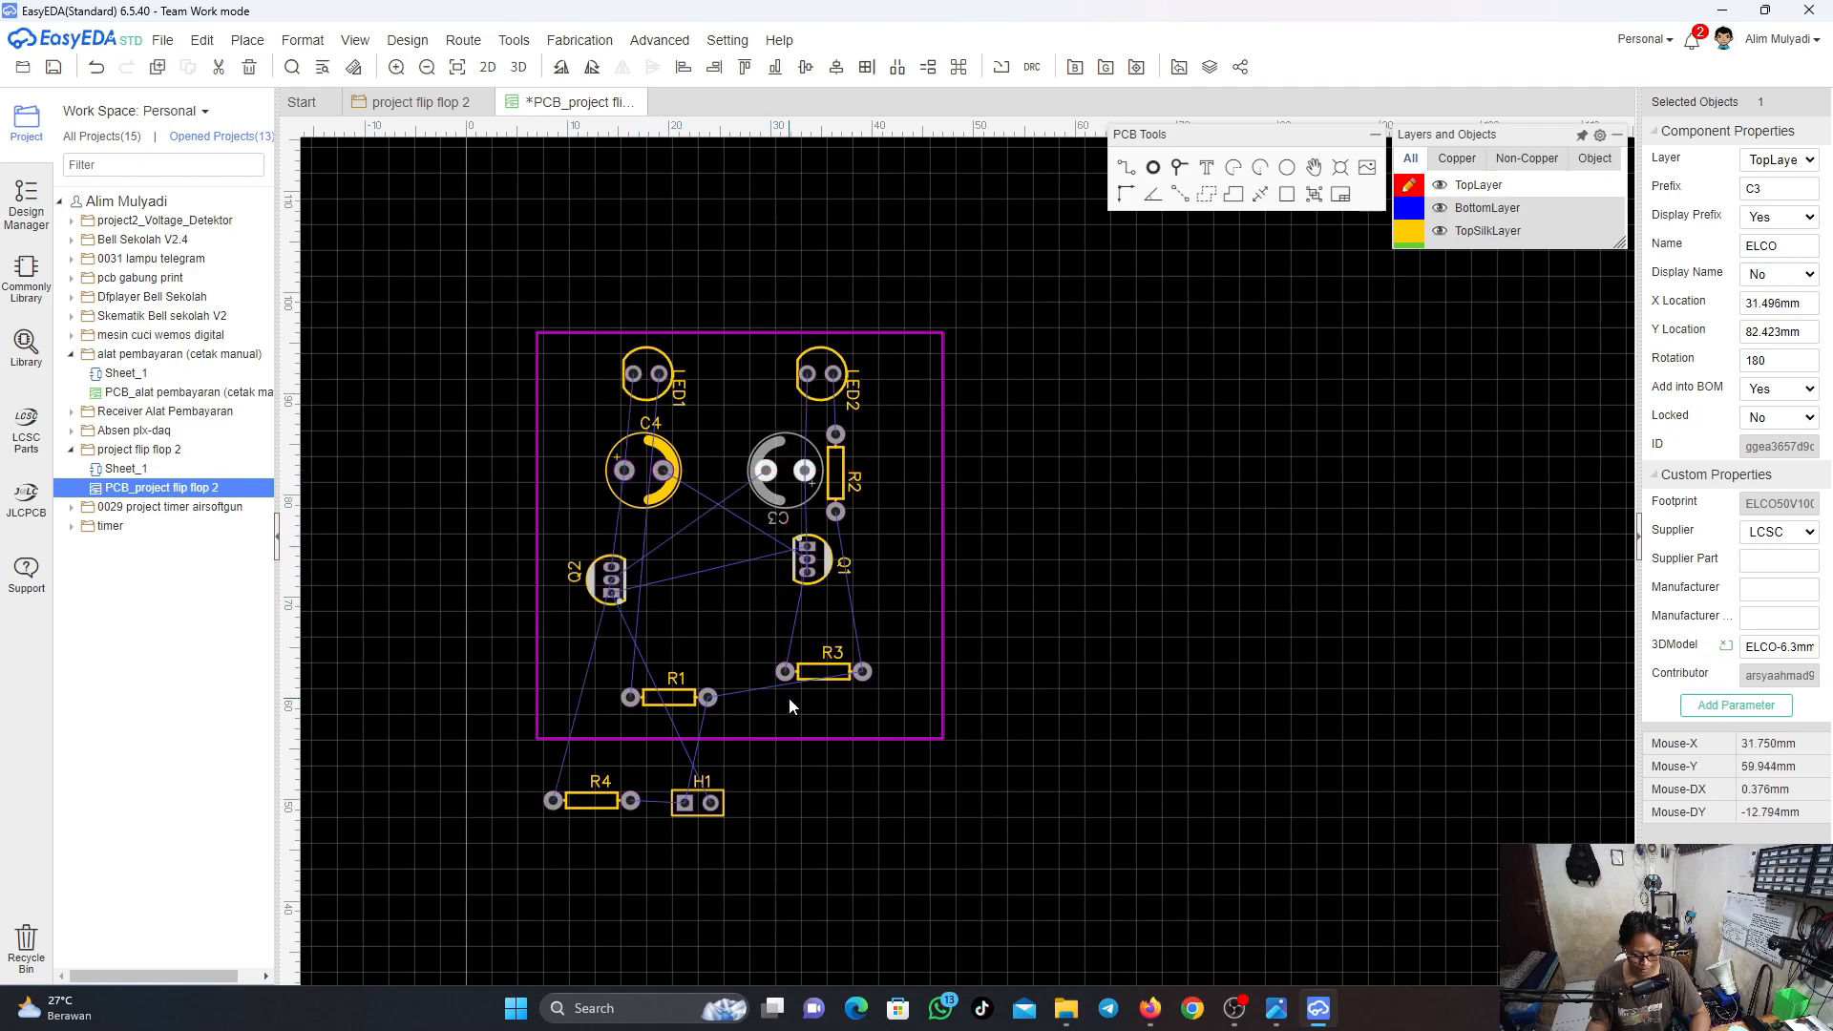
Shift C4 slightly right and place resistor R1 directly to its left, rotated to 270°
click(639, 493)
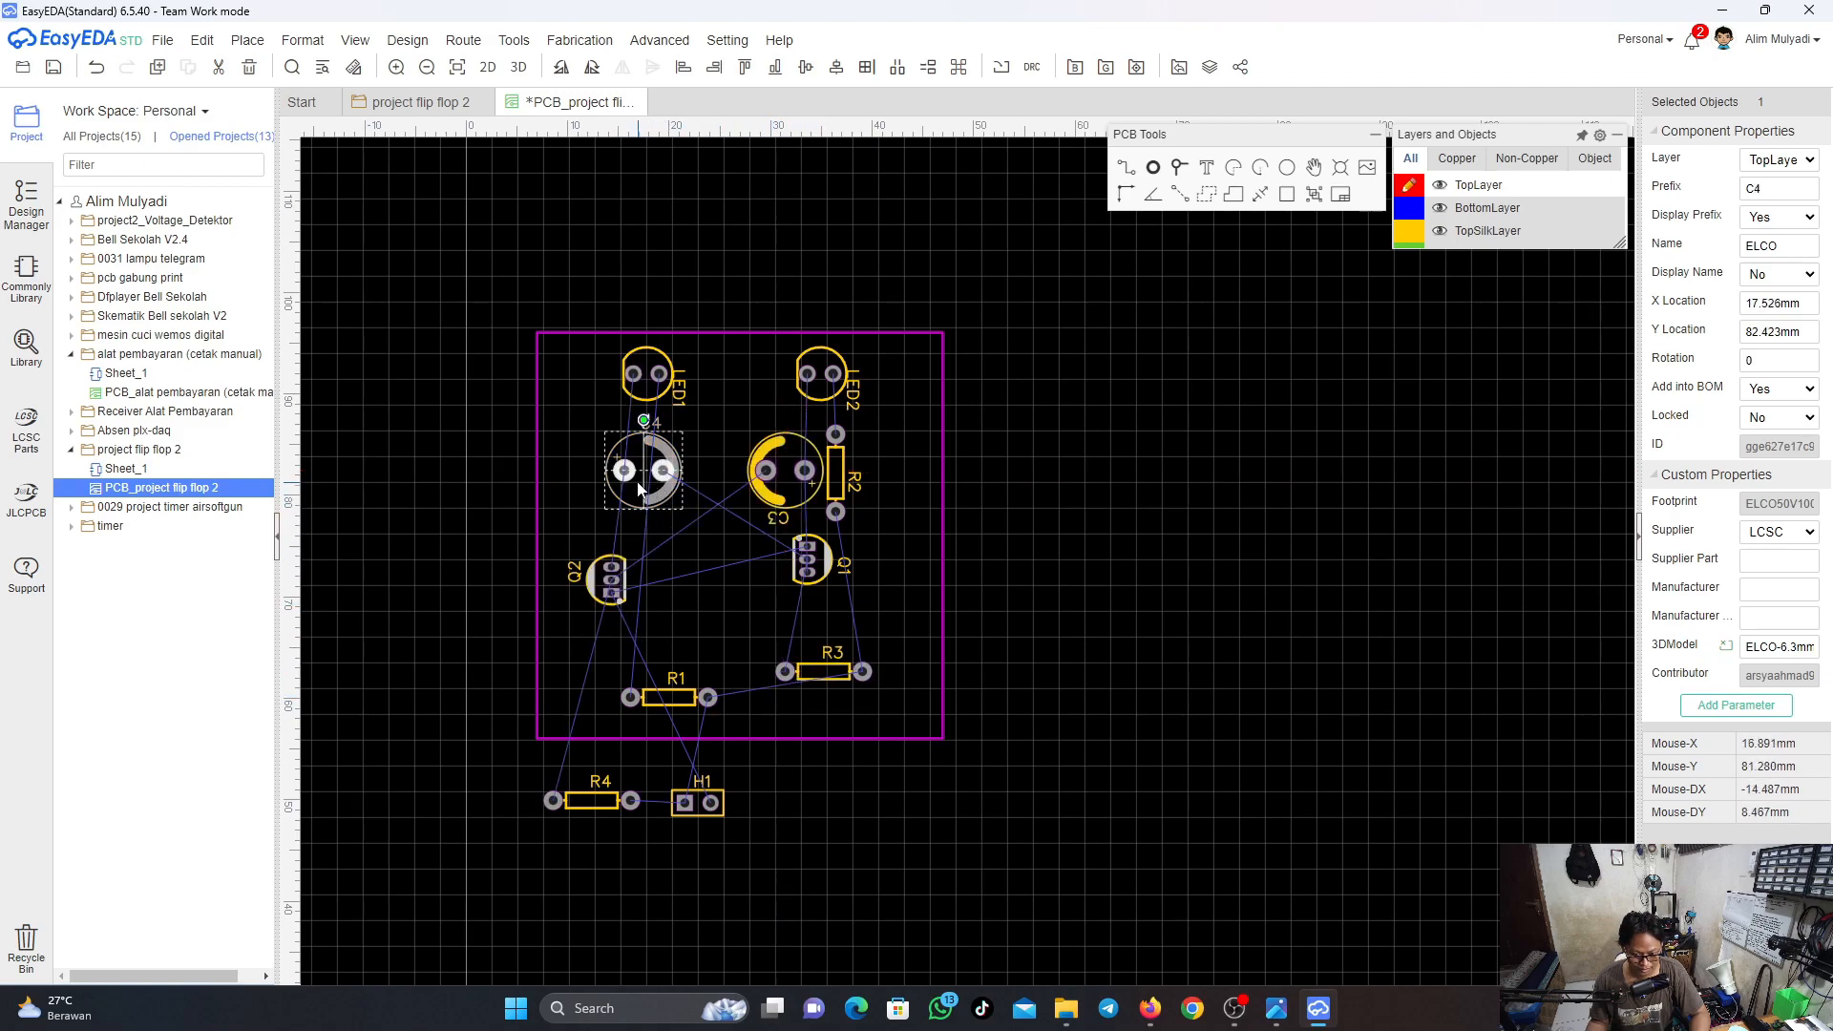
drag(638, 483, 650, 487)
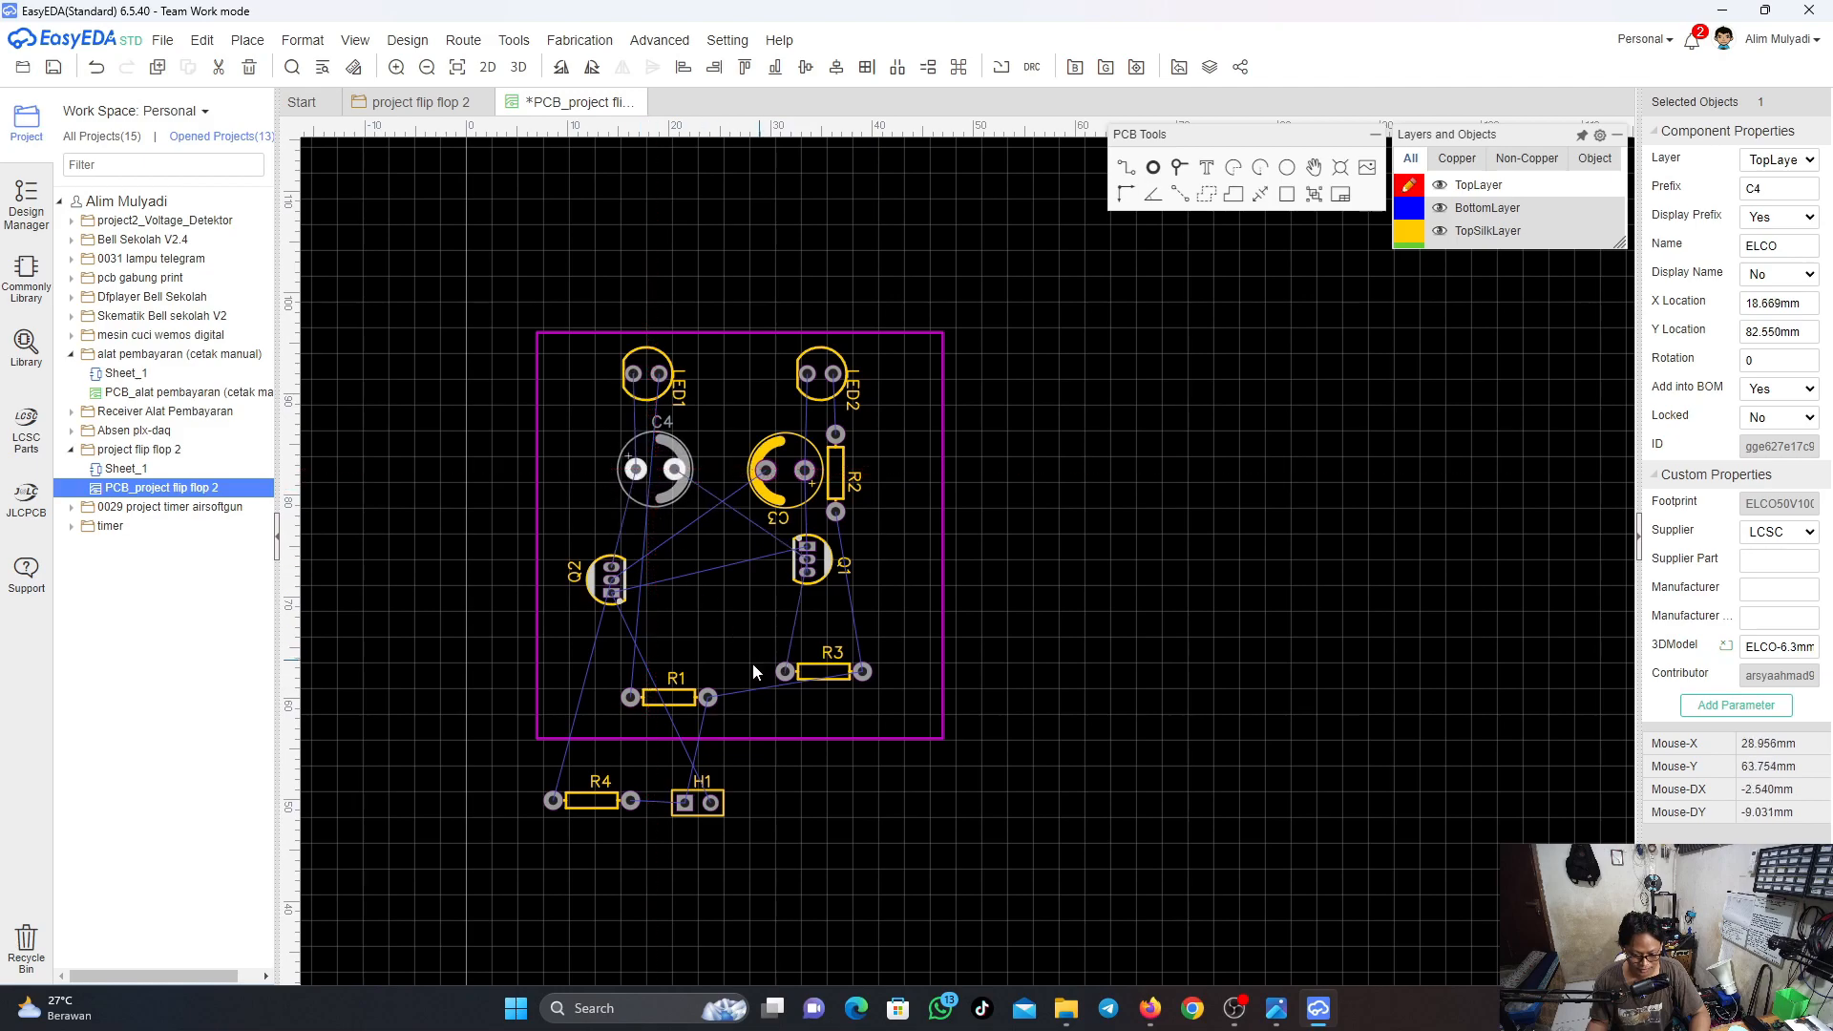
drag(671, 698, 619, 476)
key(space)
key(space)
key(space)
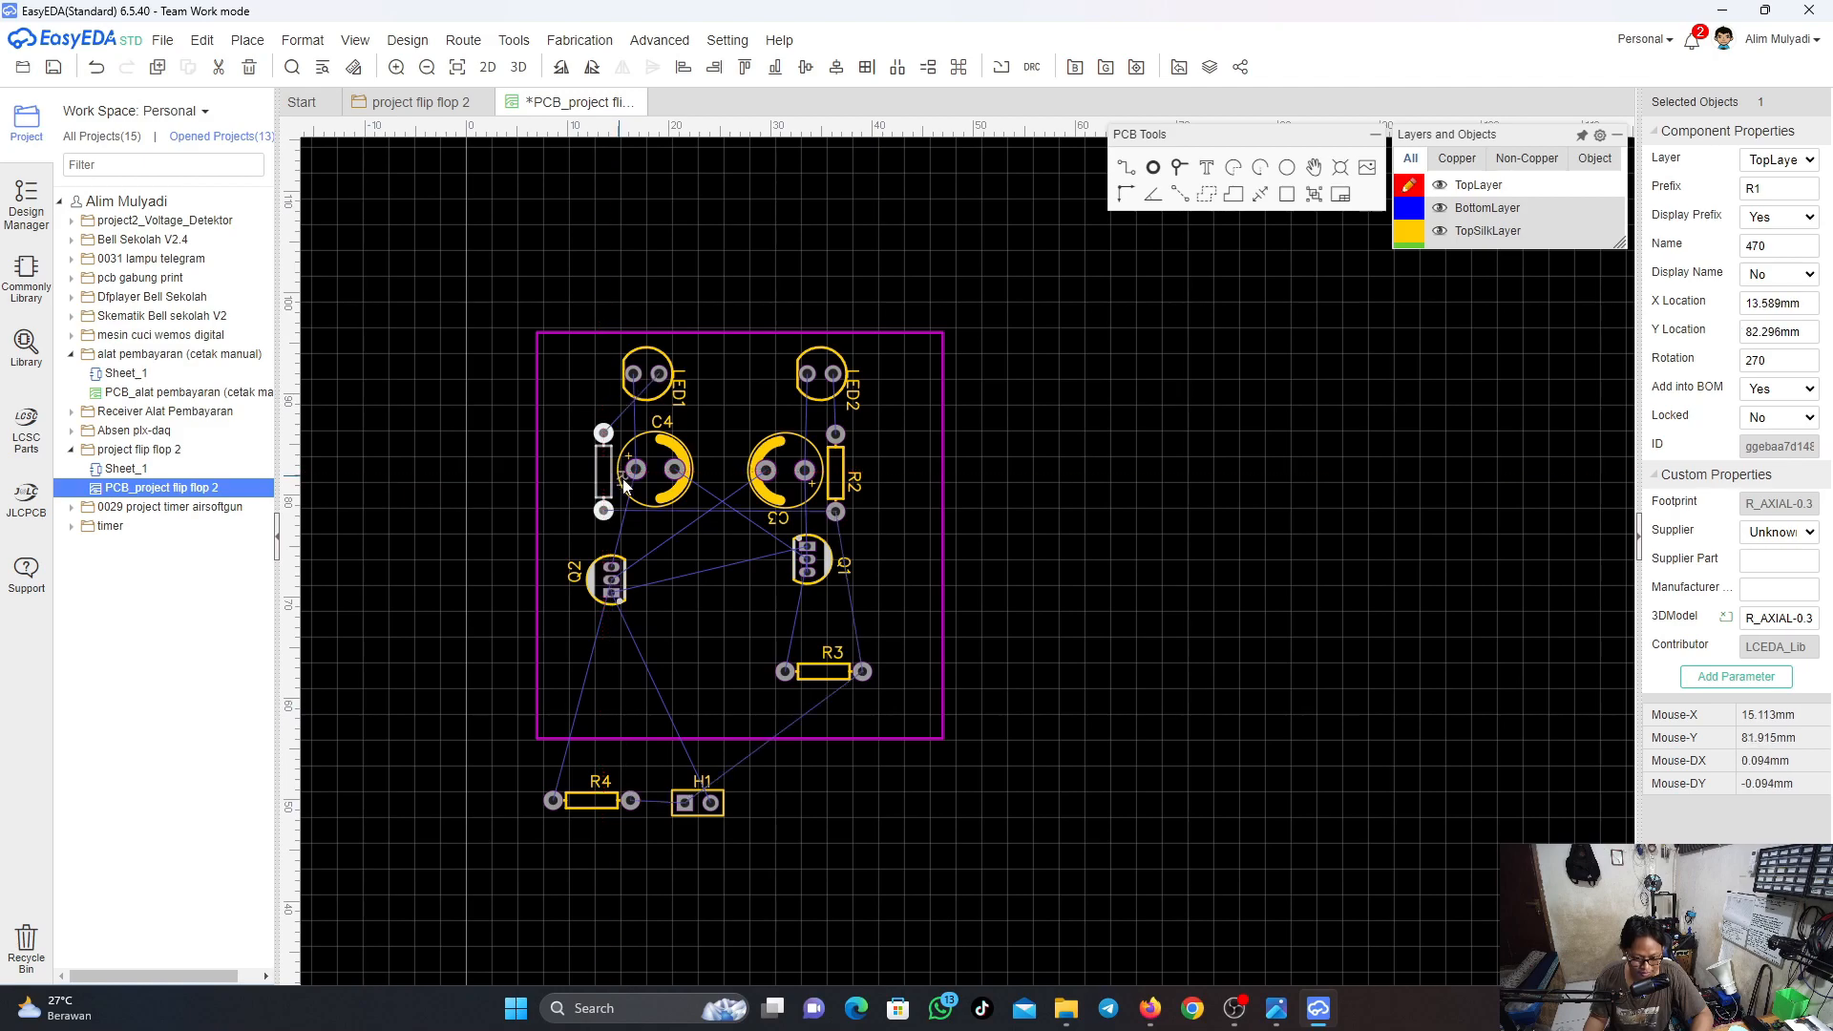
Select C3 and R2 together and shift the pair slightly to the right
scroll(788, 522, down, 3)
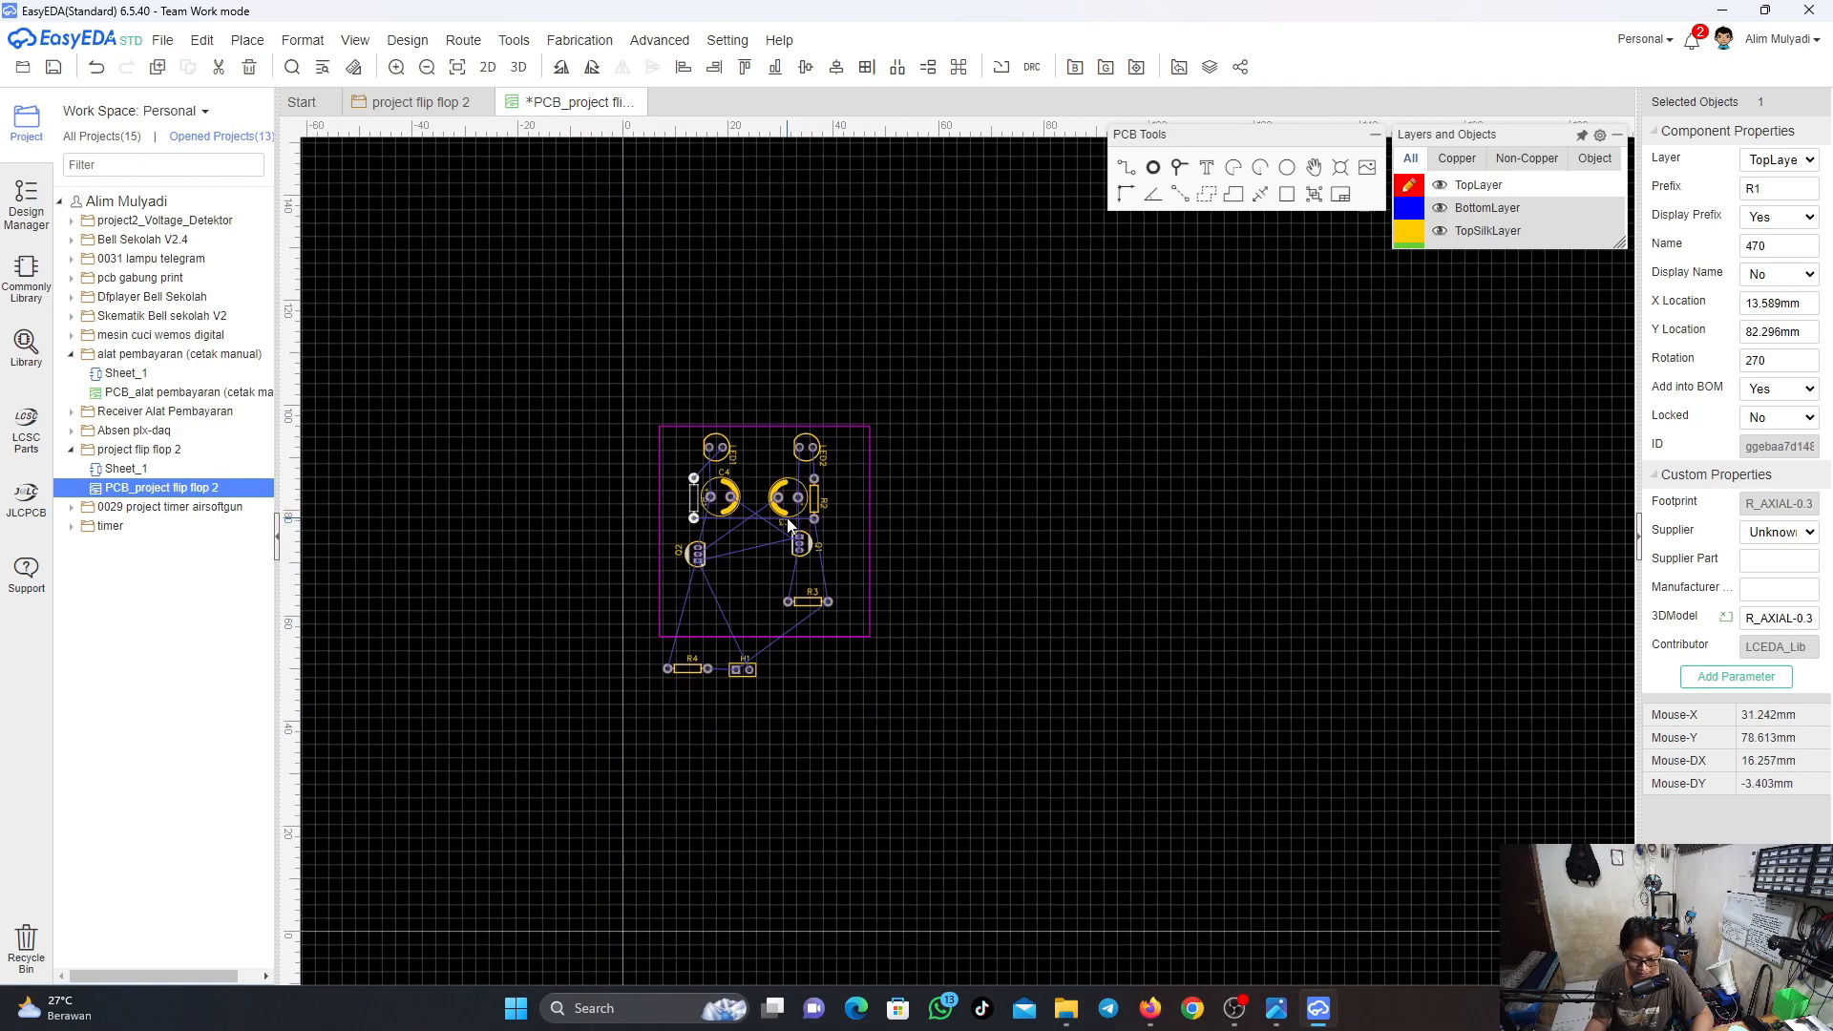
scroll(788, 521, up, 5)
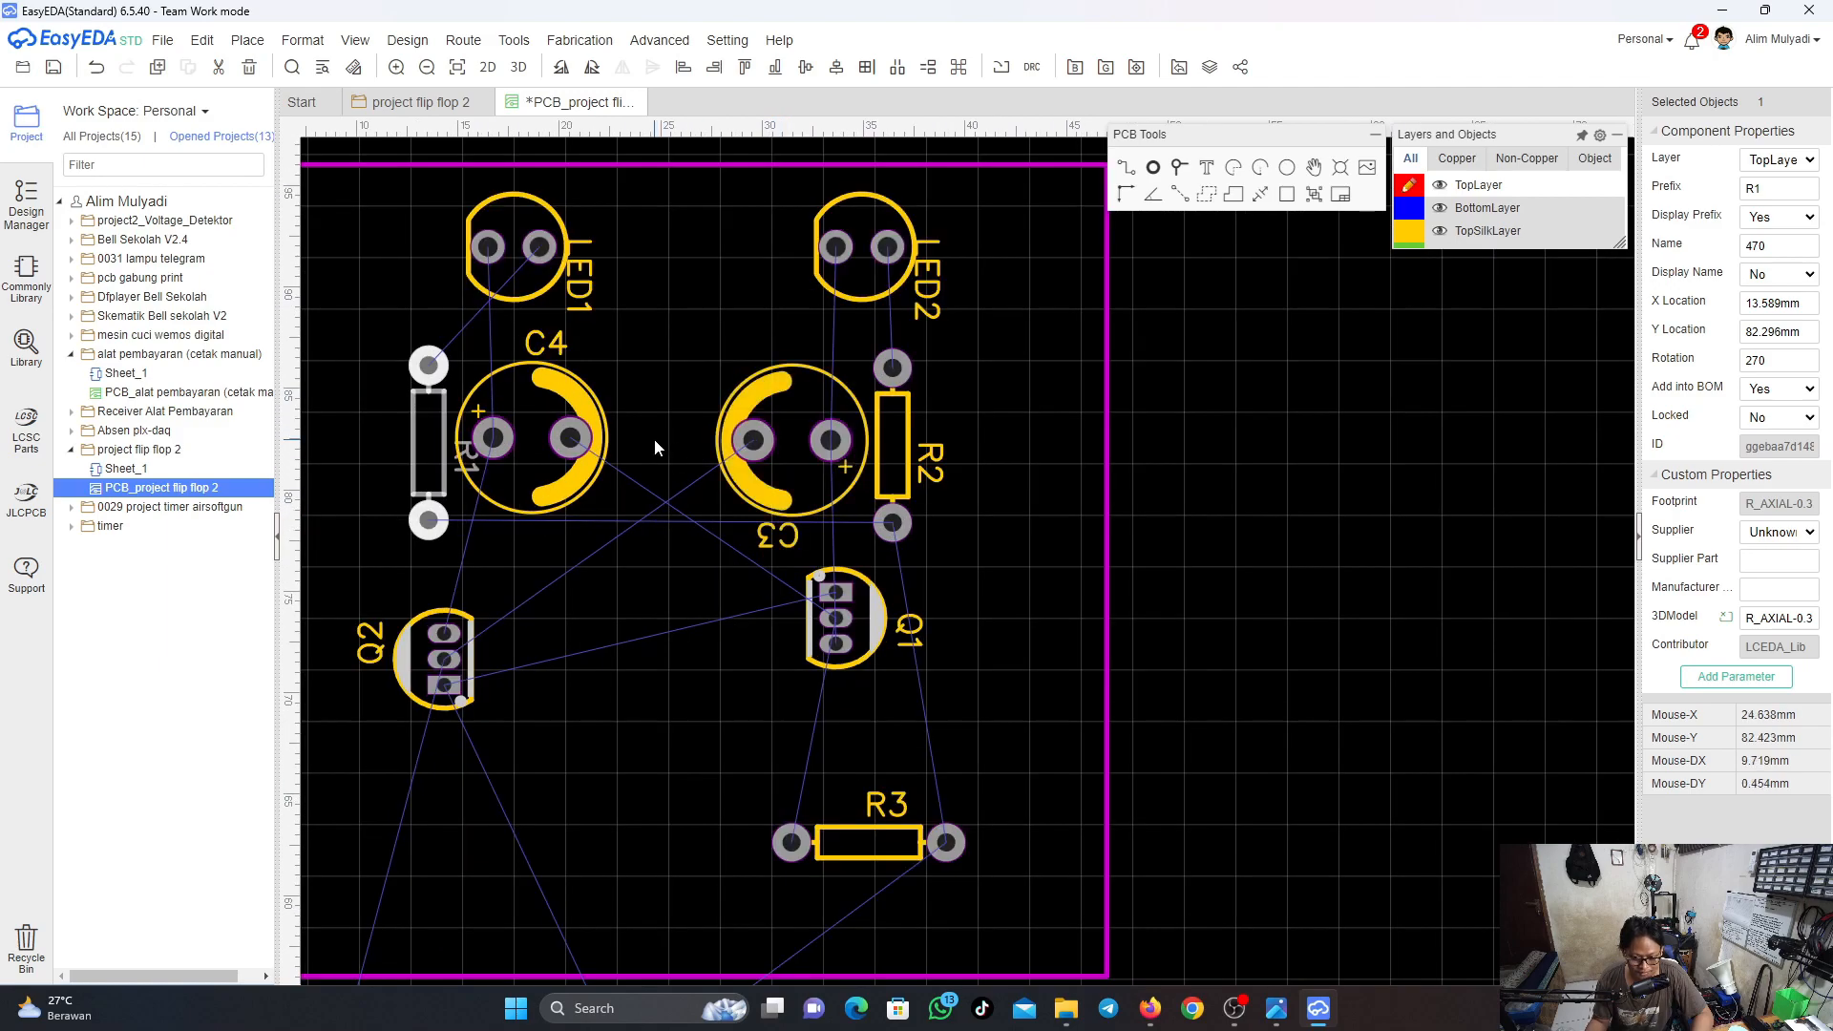
drag(954, 523, 732, 416)
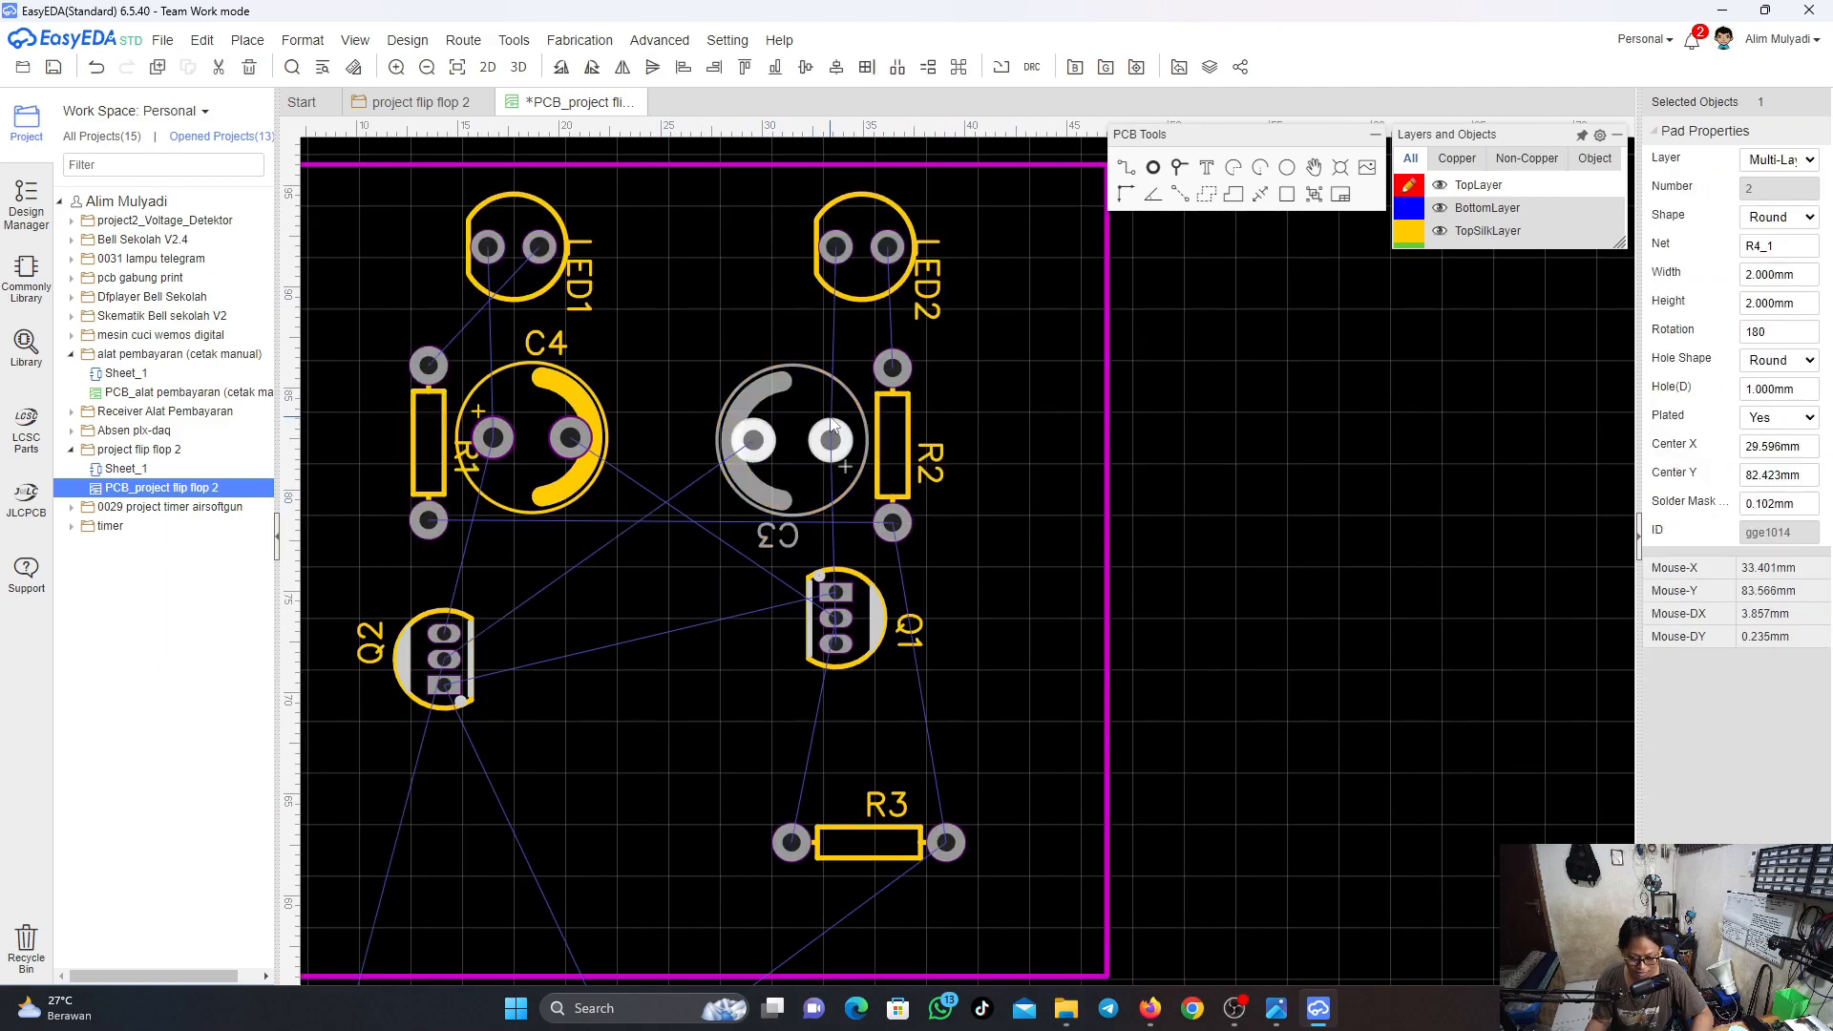
click(985, 513)
drag(980, 535, 806, 393)
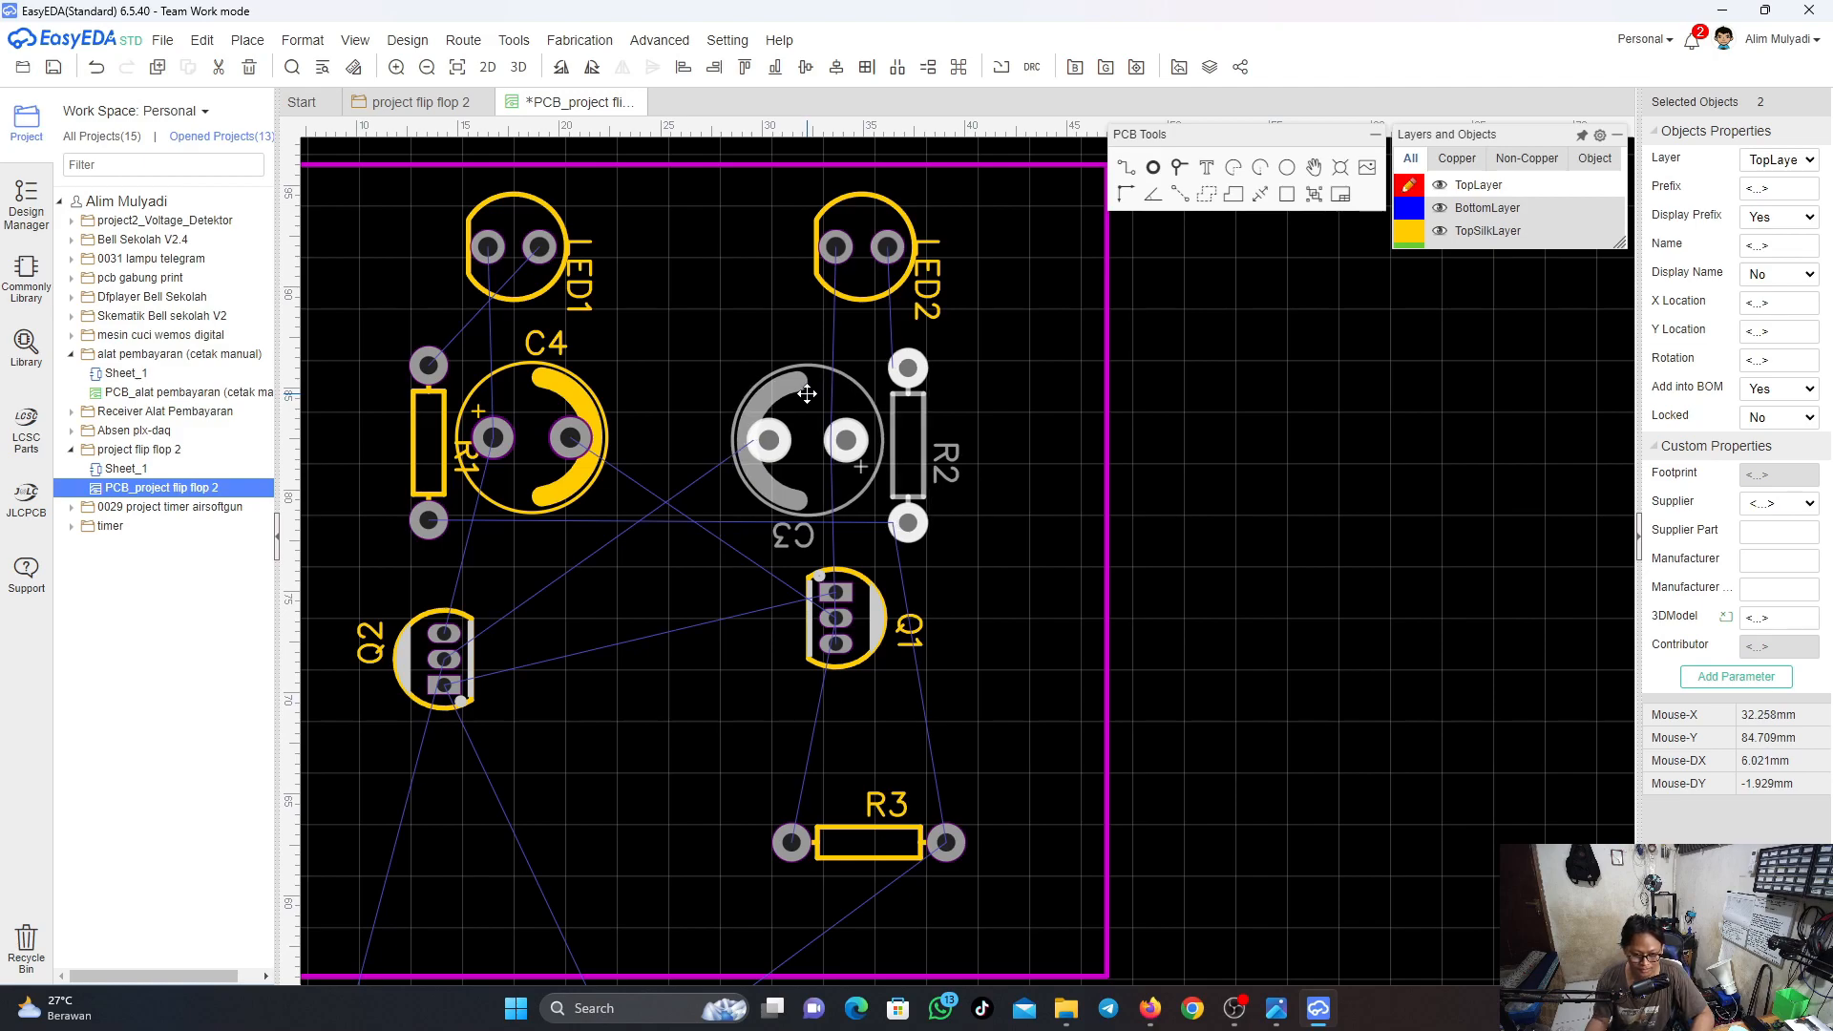
drag(807, 394, 807, 394)
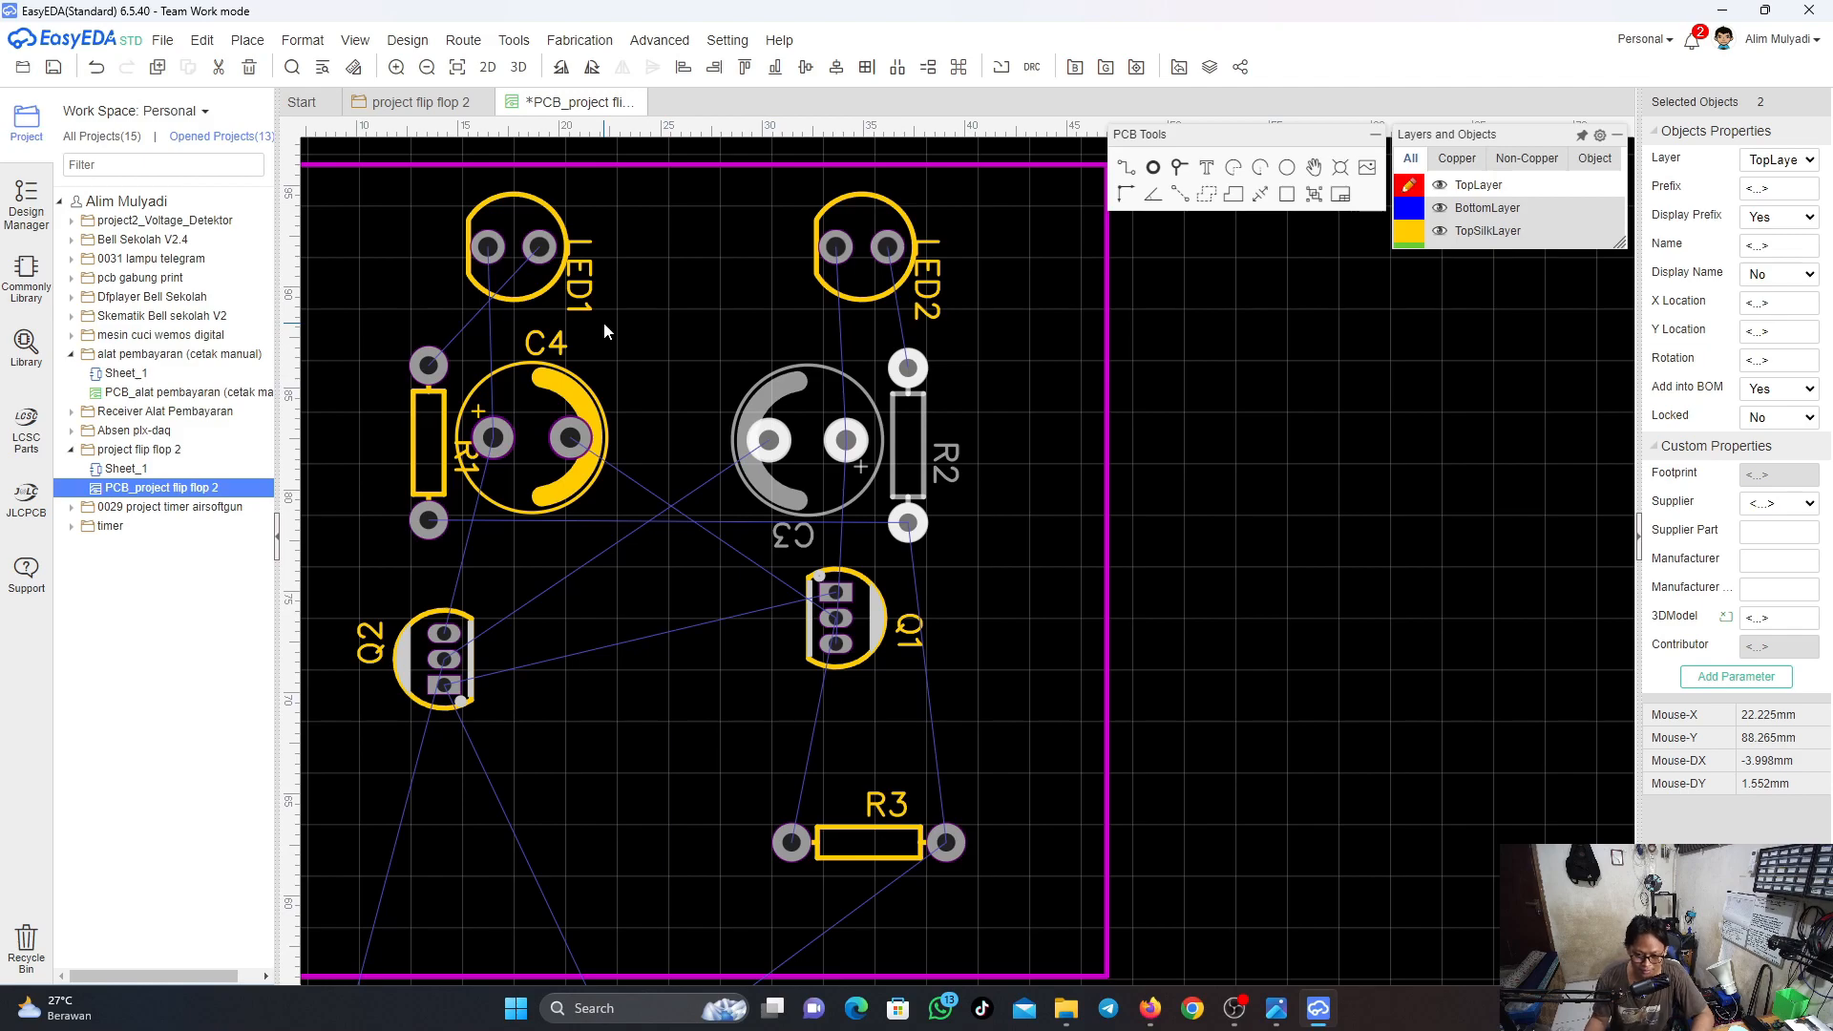
Shift LED2 slightly right to about X 35.3 mm and LED1 slightly left to about X 17.7 mm
drag(835, 289, 856, 275)
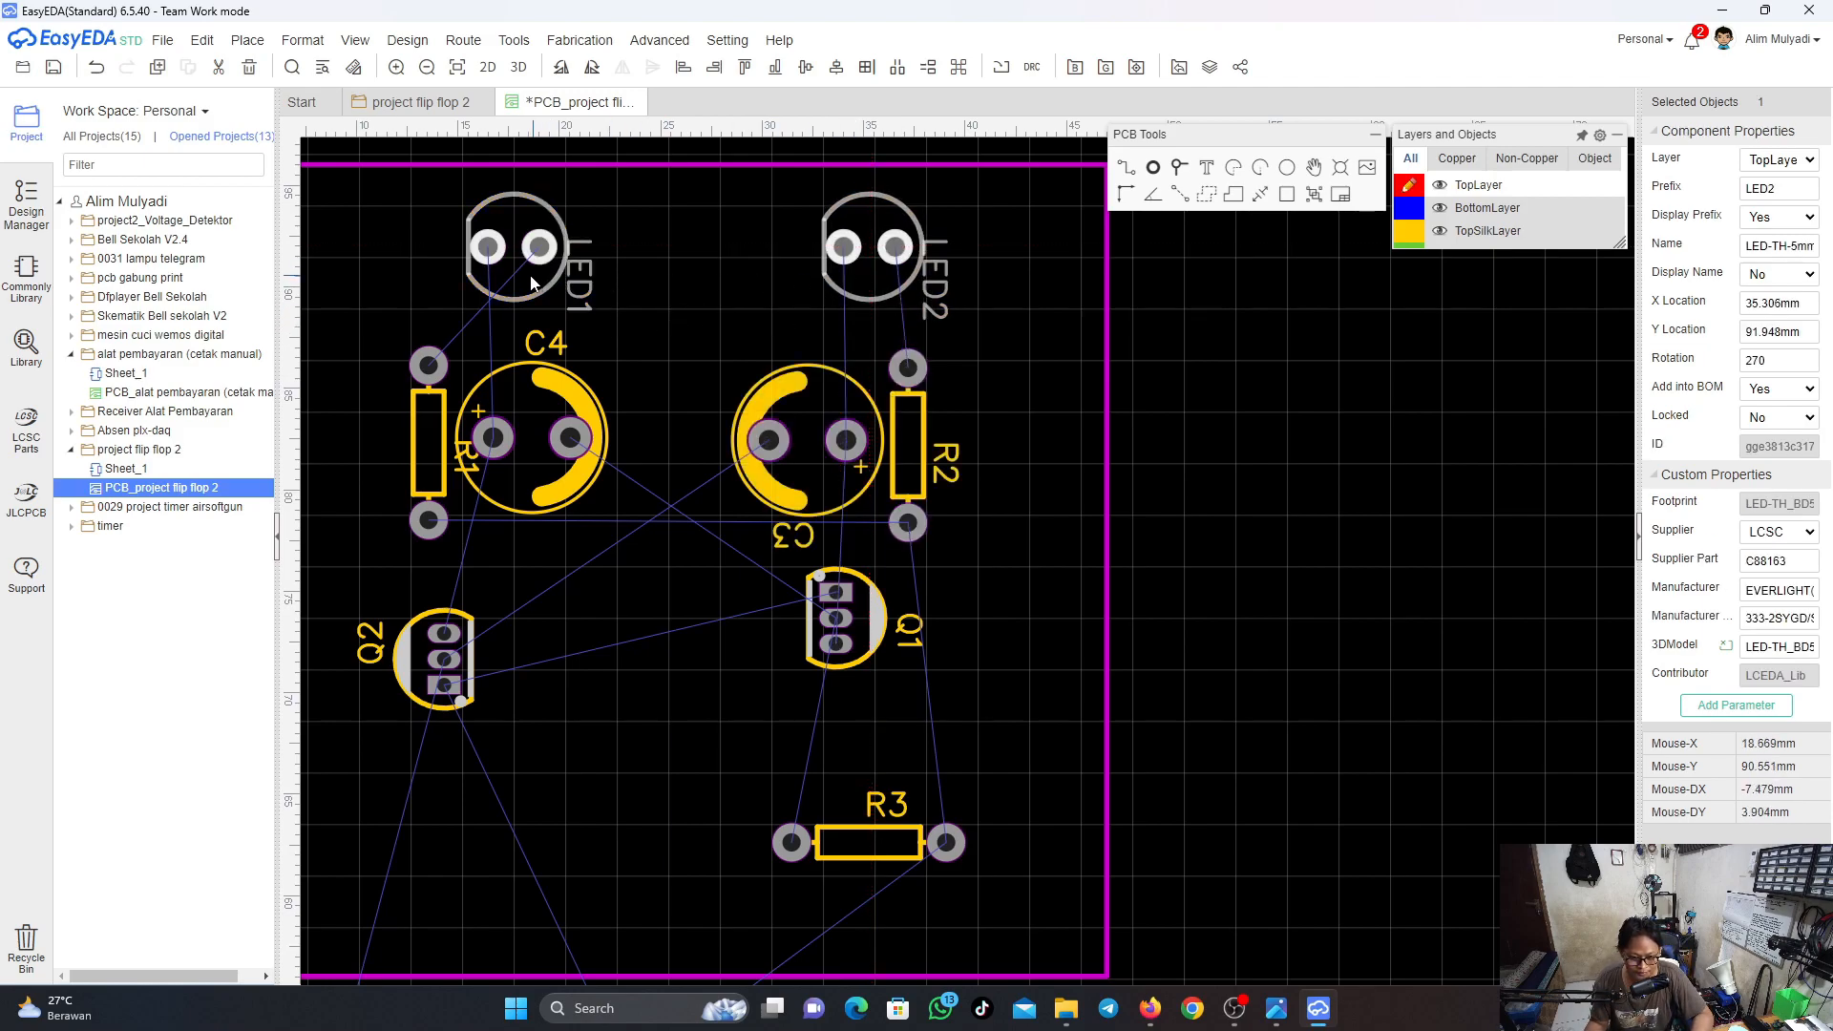
drag(516, 278, 514, 278)
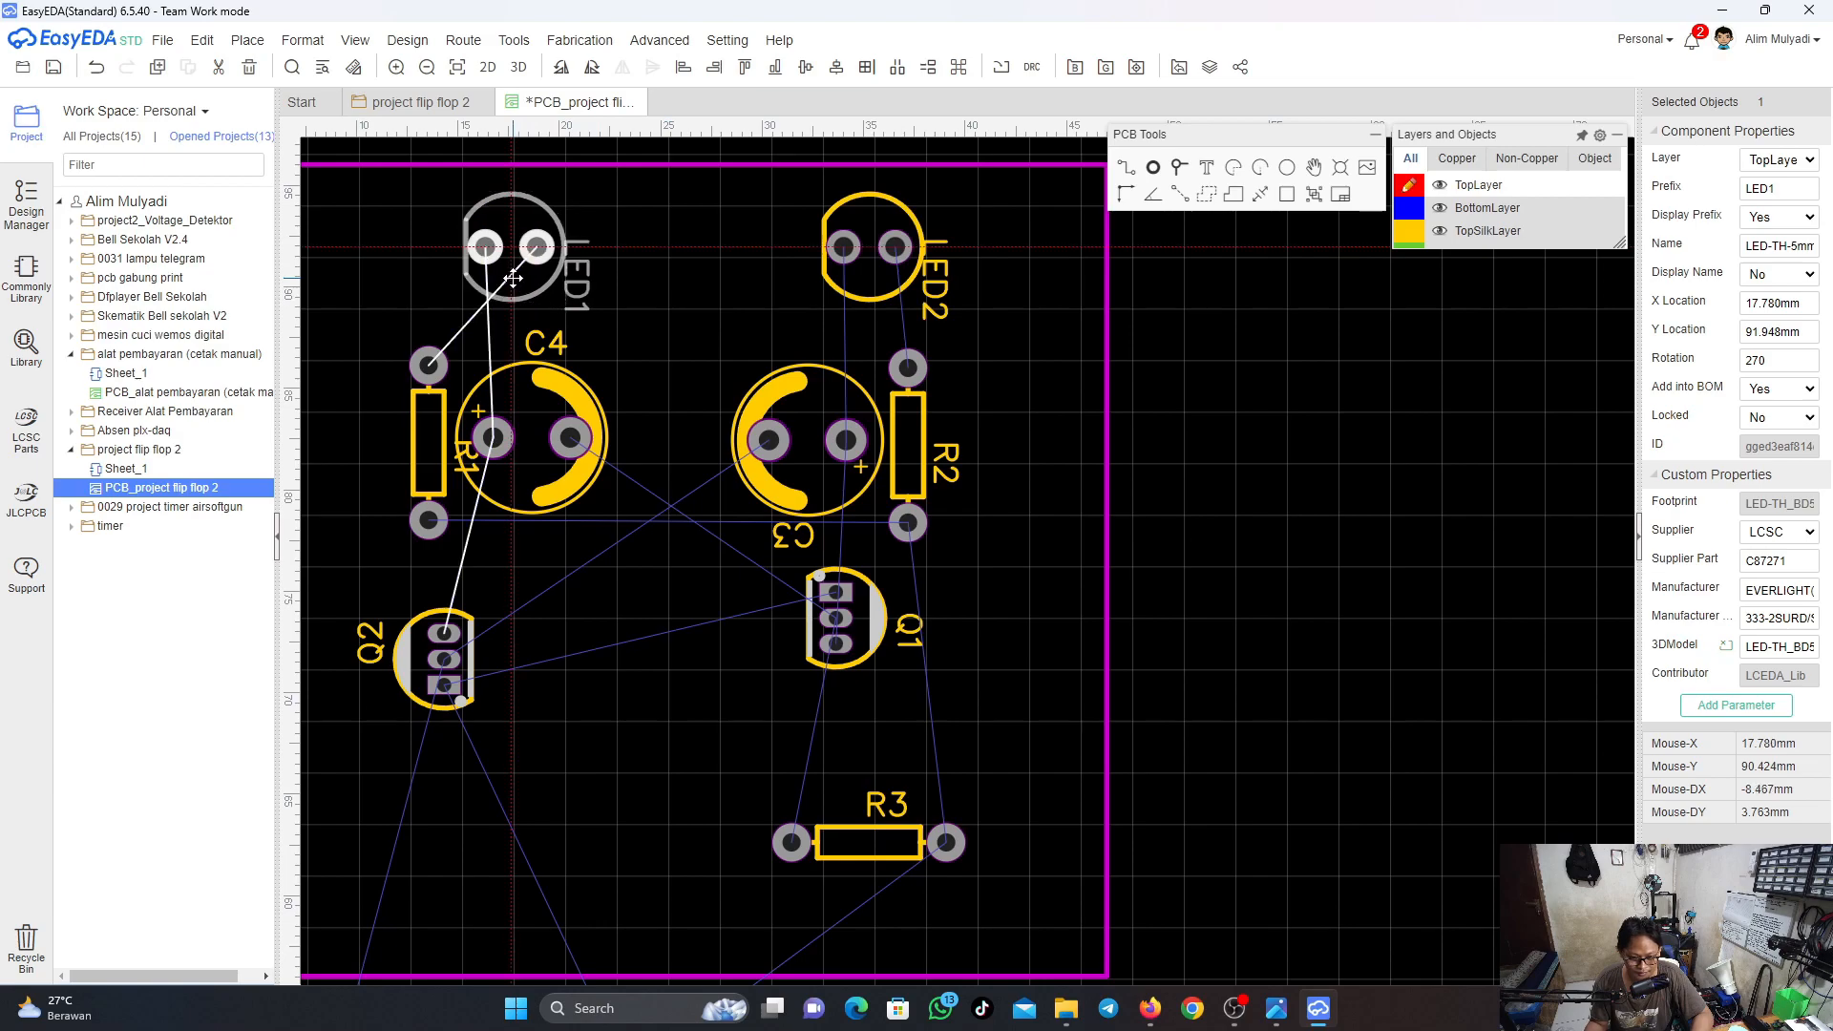
drag(514, 278, 513, 277)
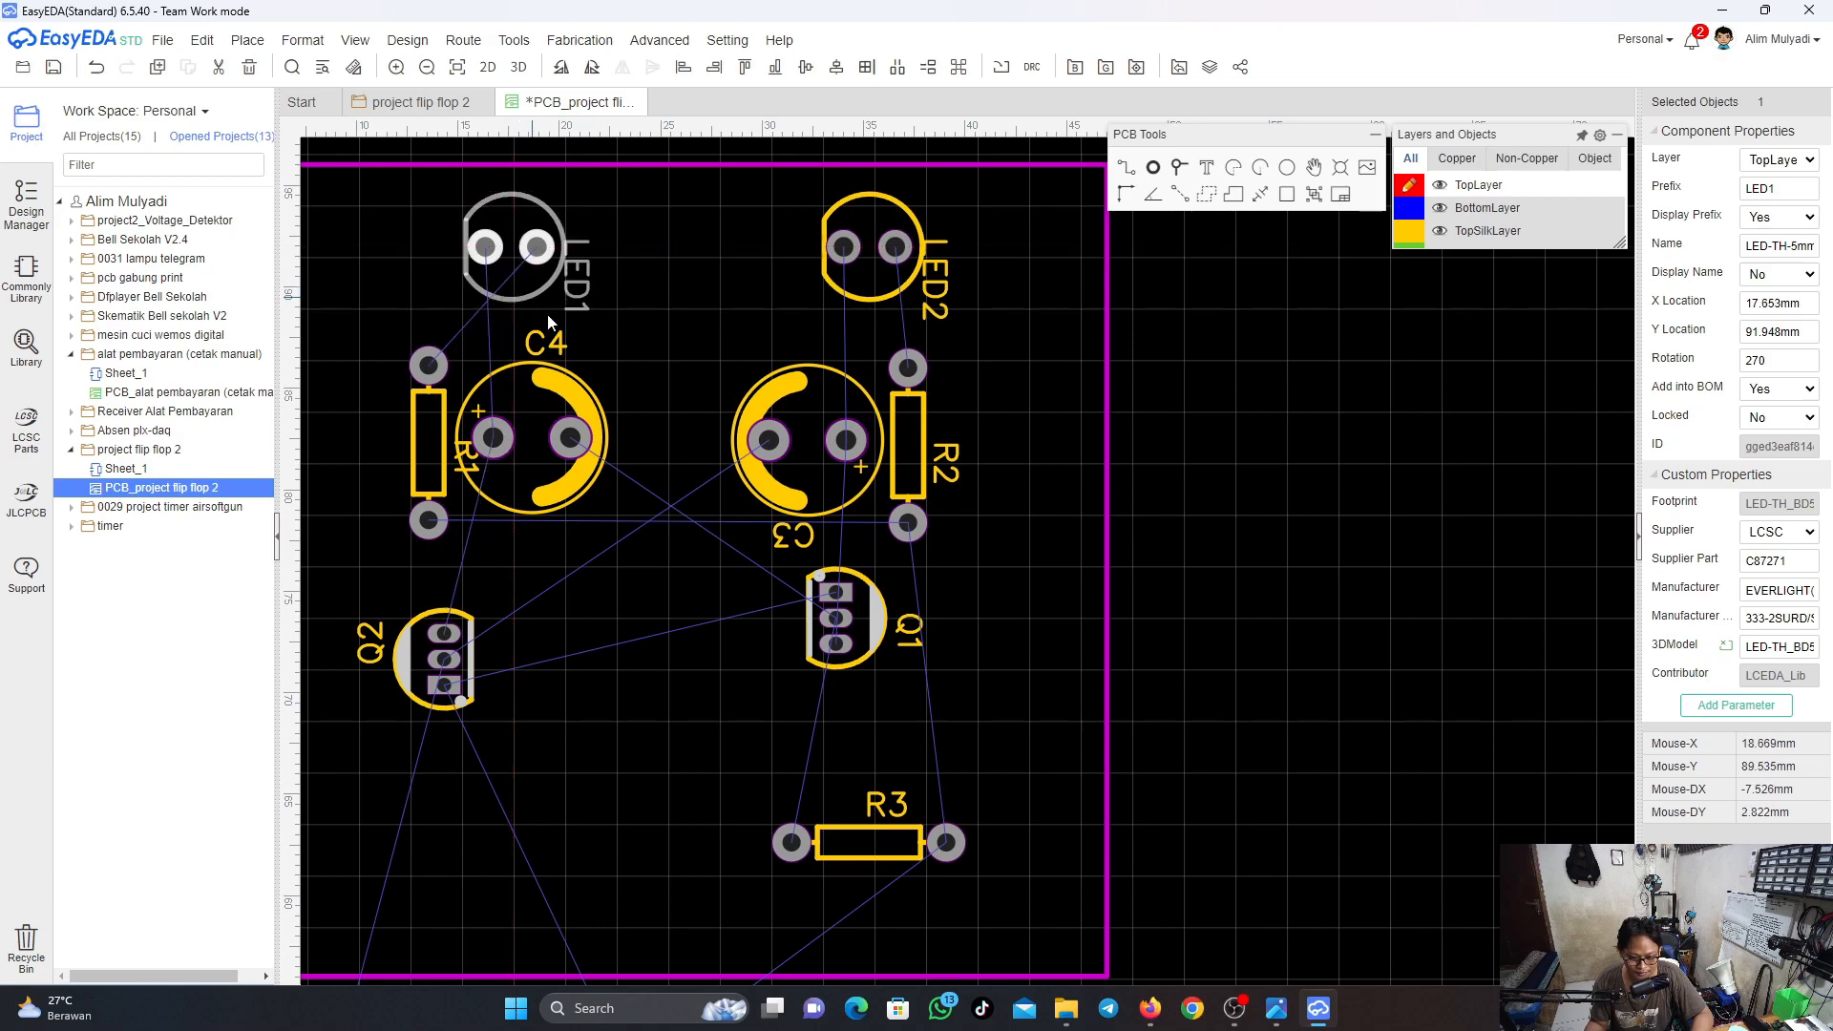
Select R1 and C4 together and move them right beneath LED1, level with C3 and R2
click(588, 550)
drag(601, 537, 435, 384)
click(600, 517)
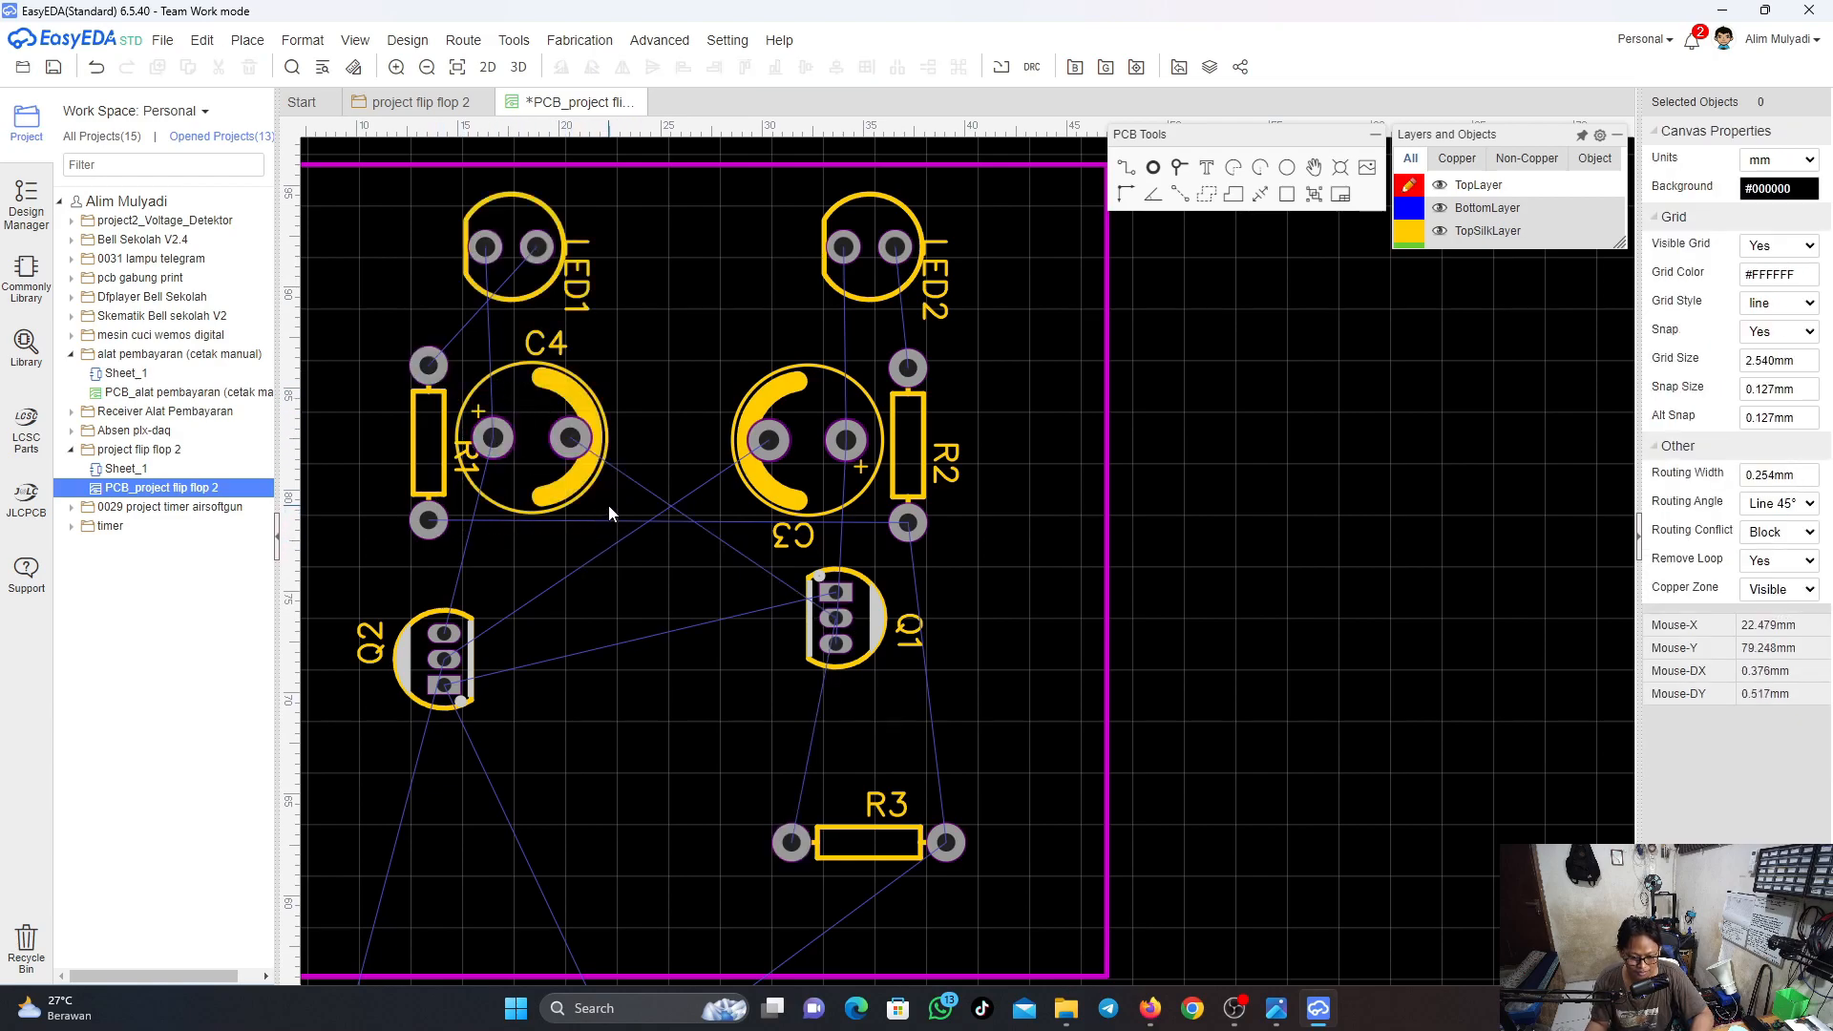
drag(609, 515, 354, 361)
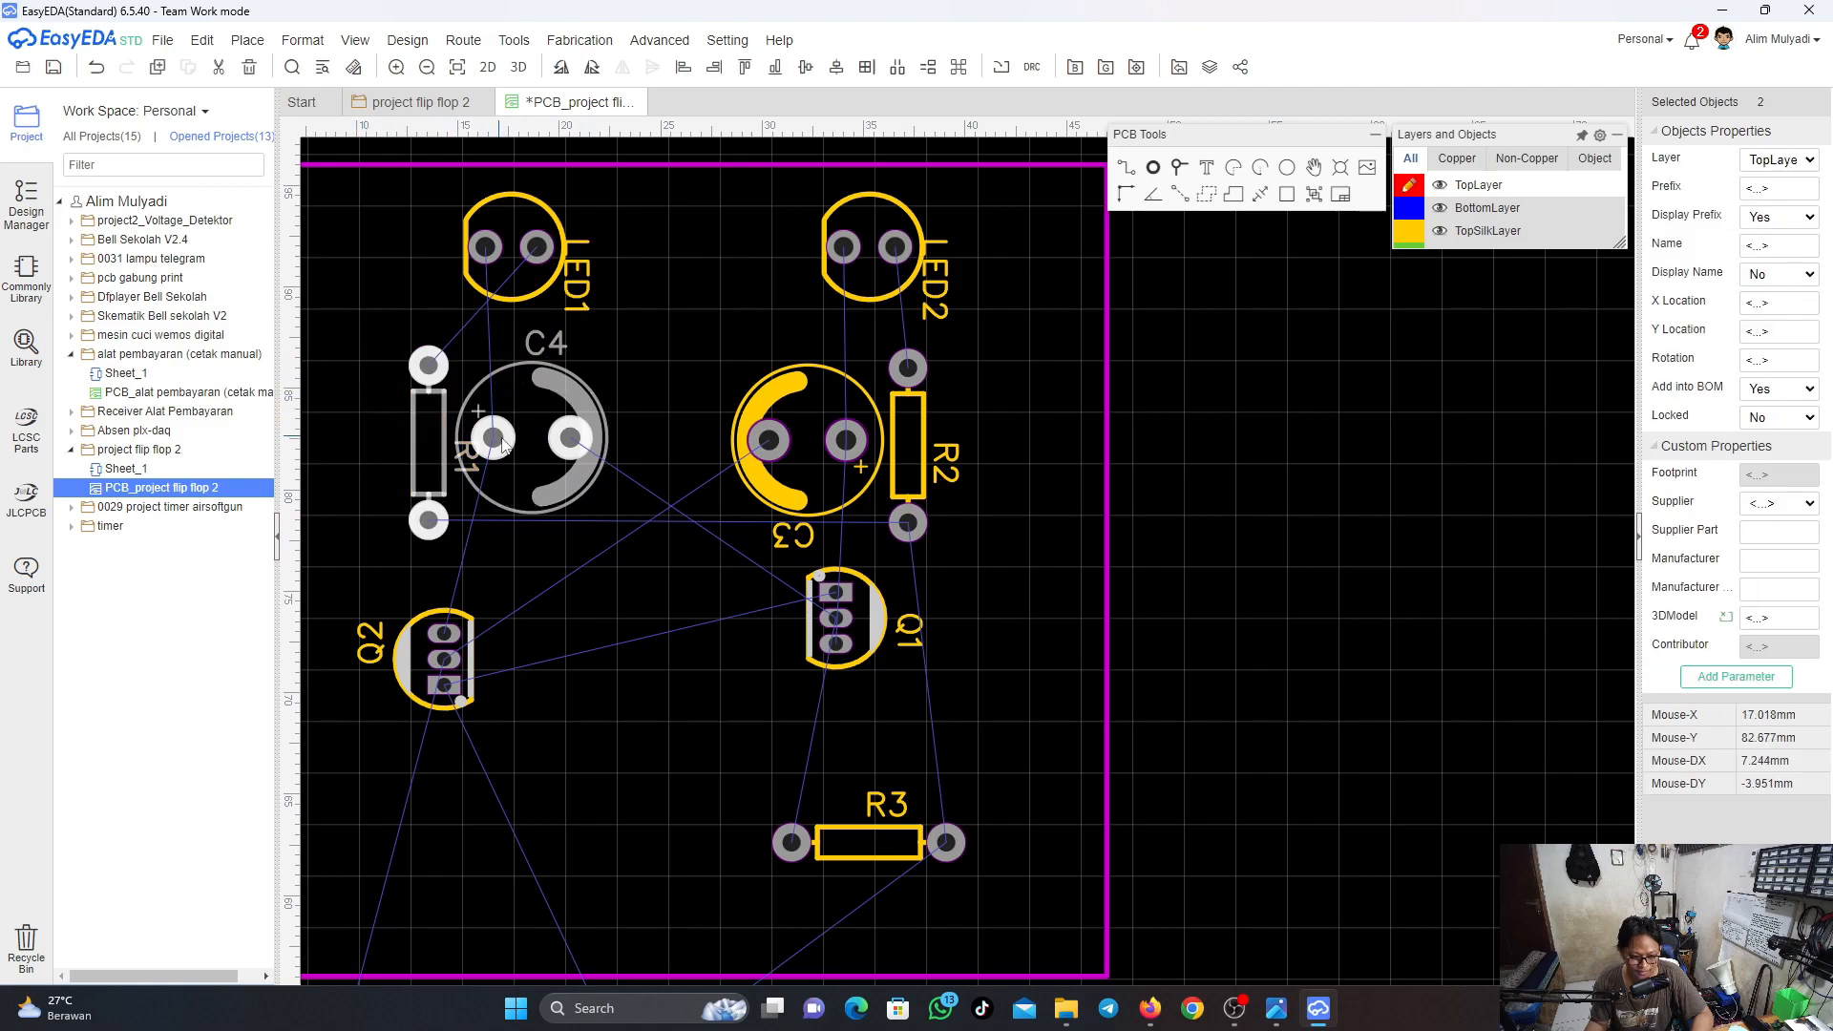
drag(503, 443, 555, 441)
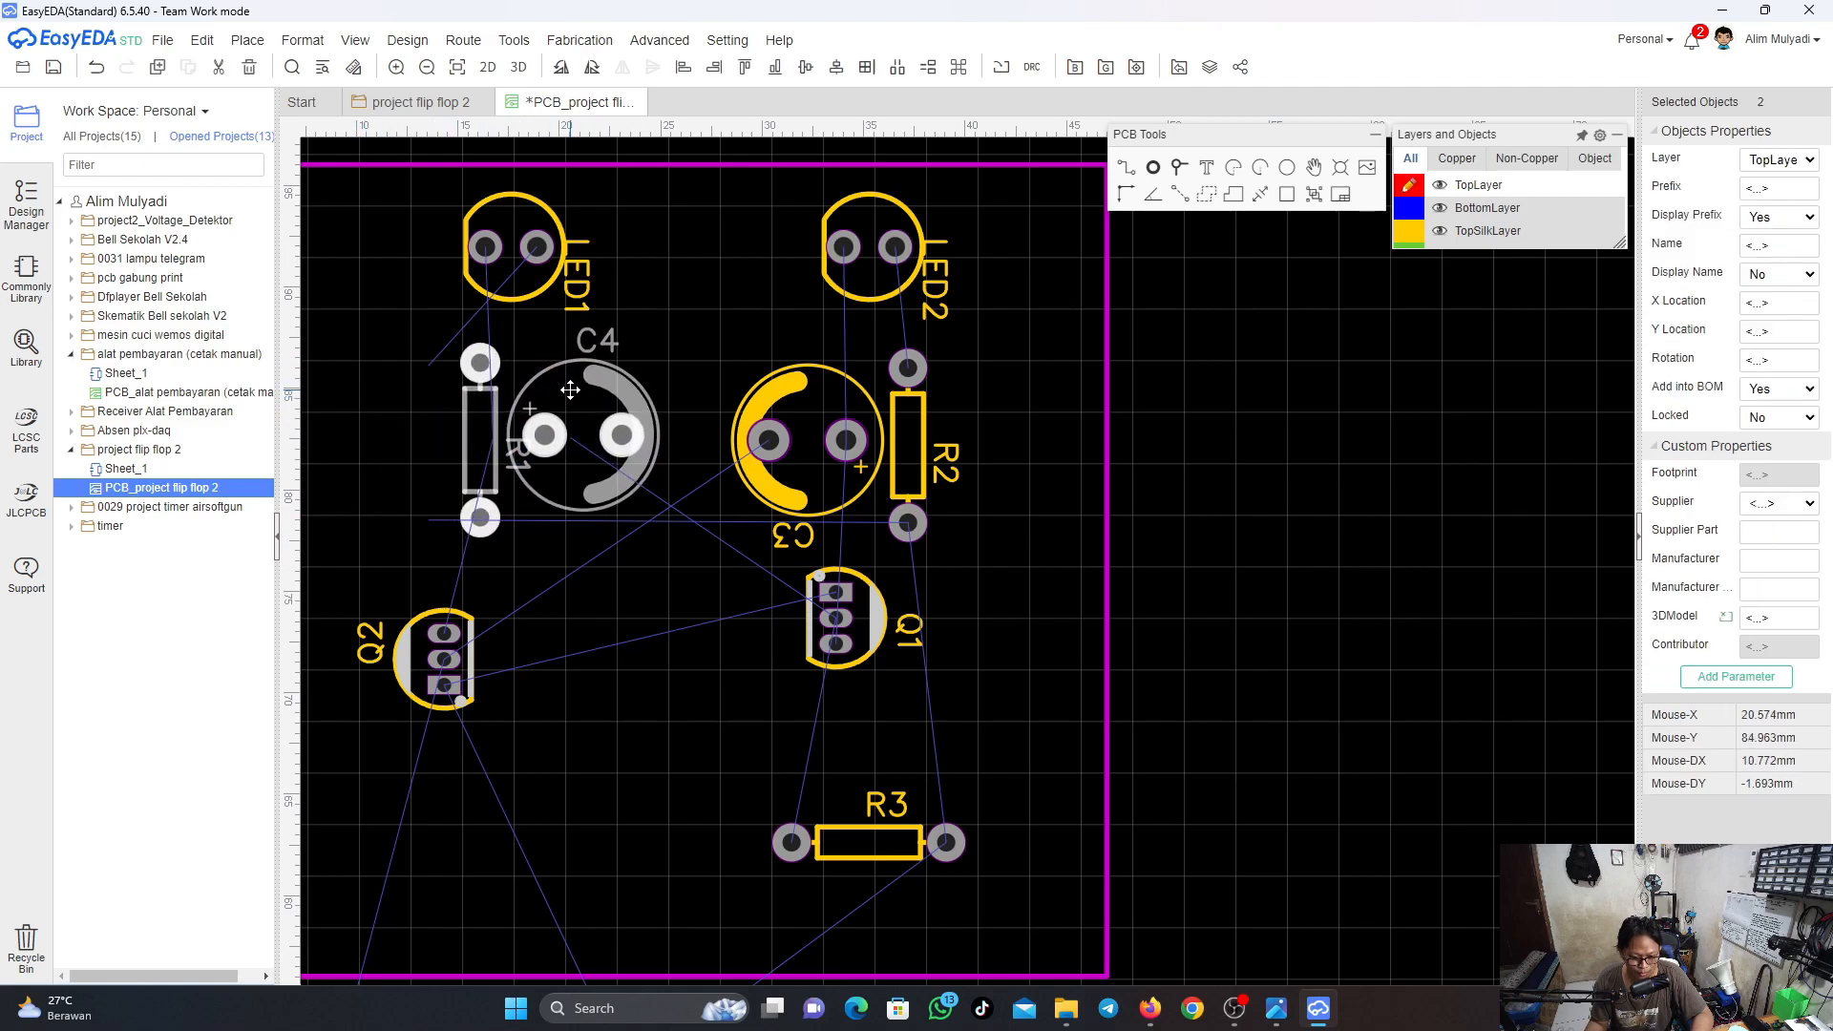
key(Up)
key(Down)
key(Down)
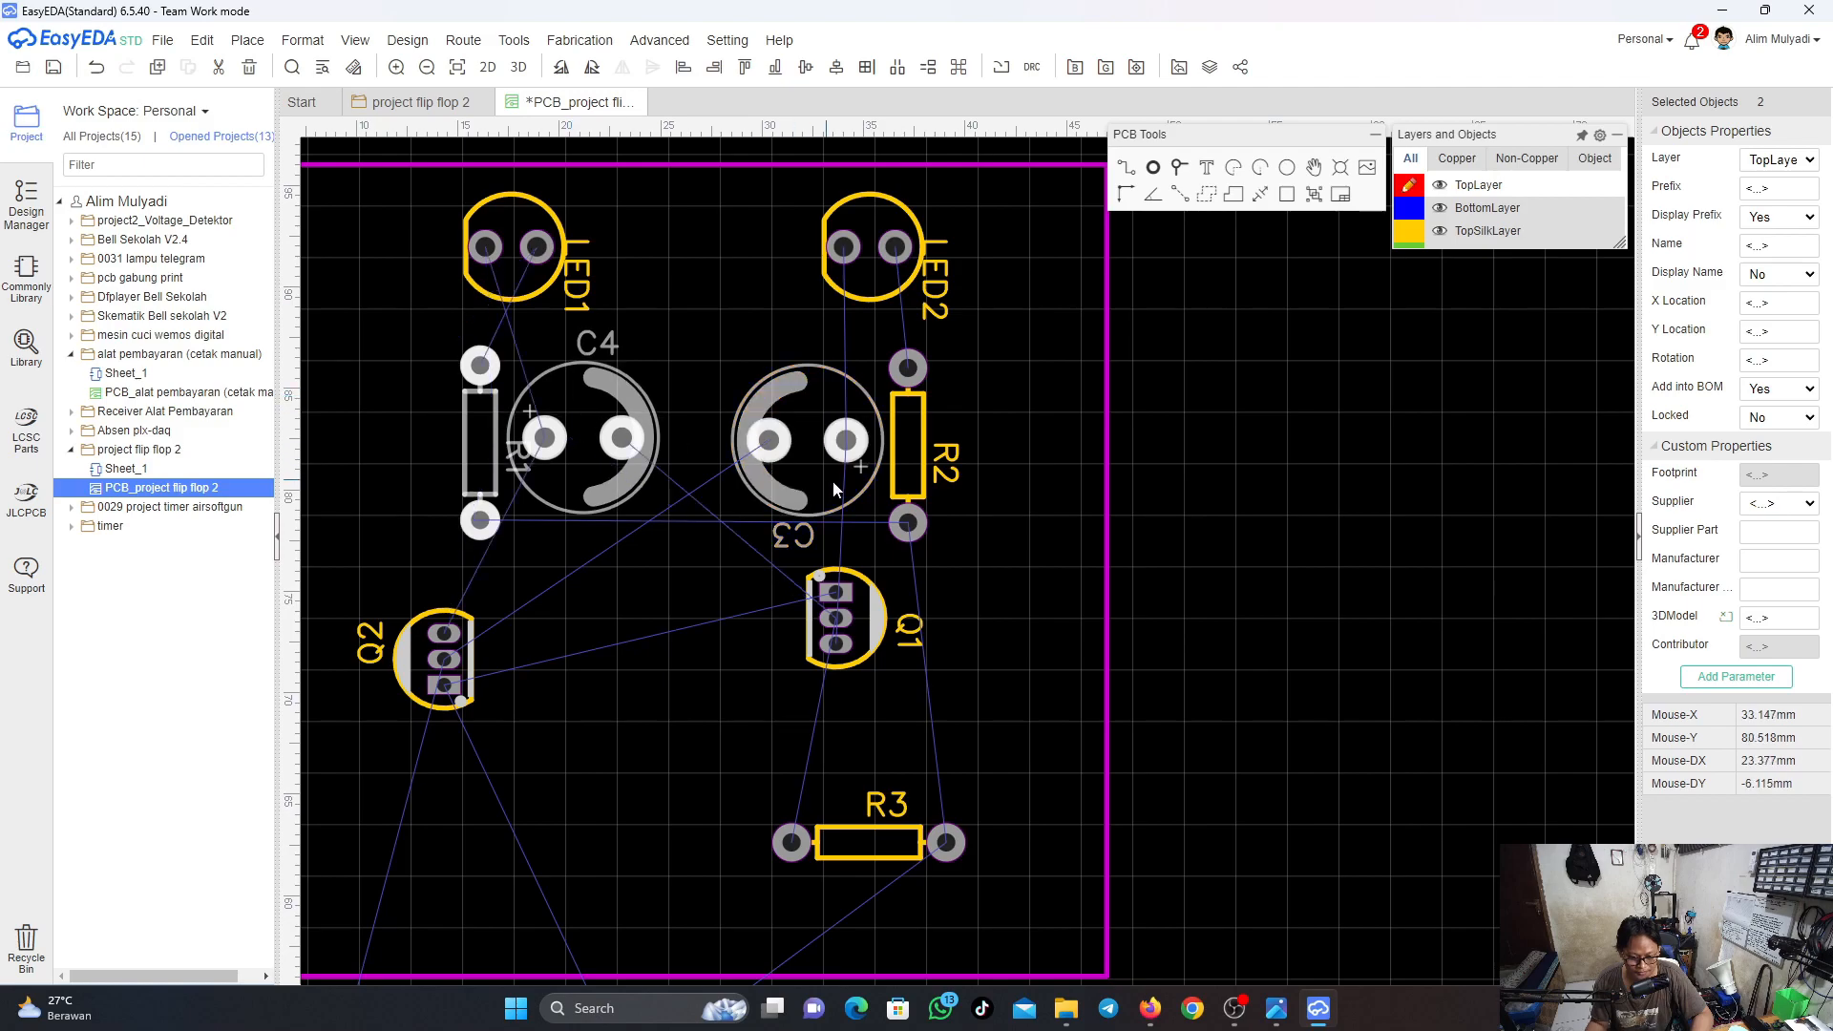
Stand resistor R3 vertically below R2 and place transistor Q1 to its left, rotated to 90°
scroll(622, 435, down, 2)
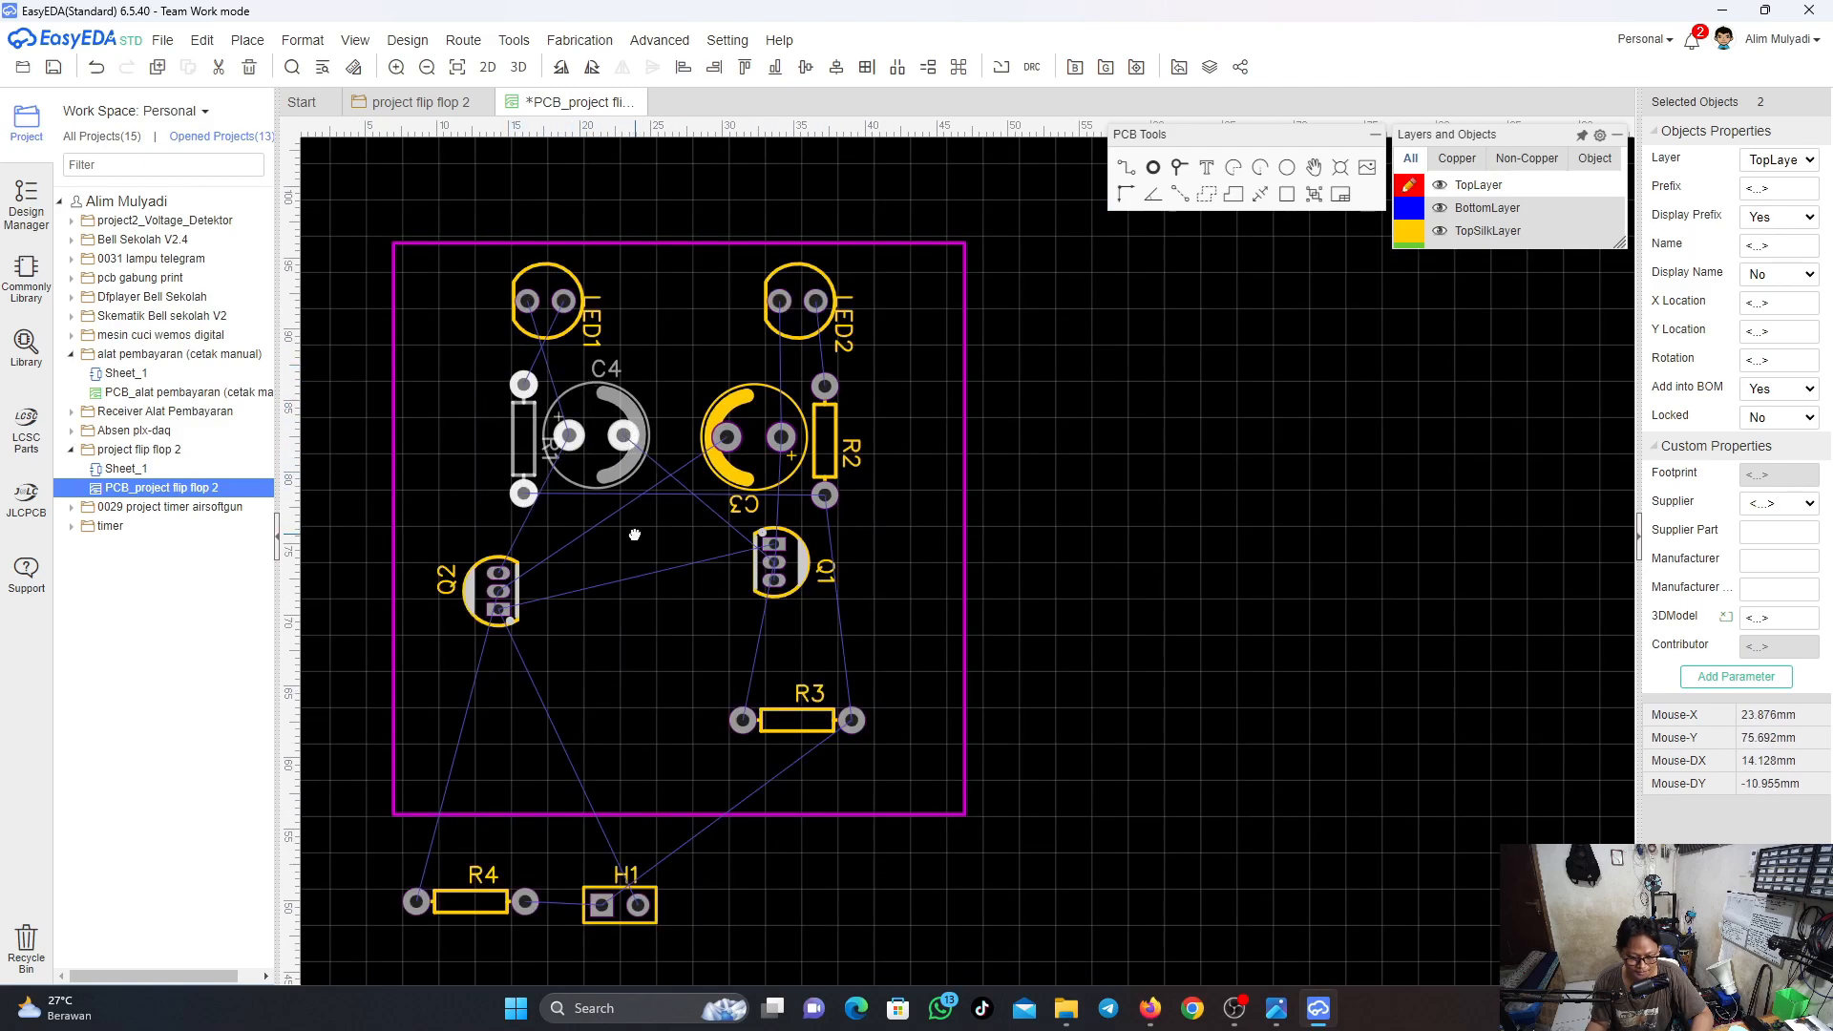
right_drag(633, 531, 773, 593)
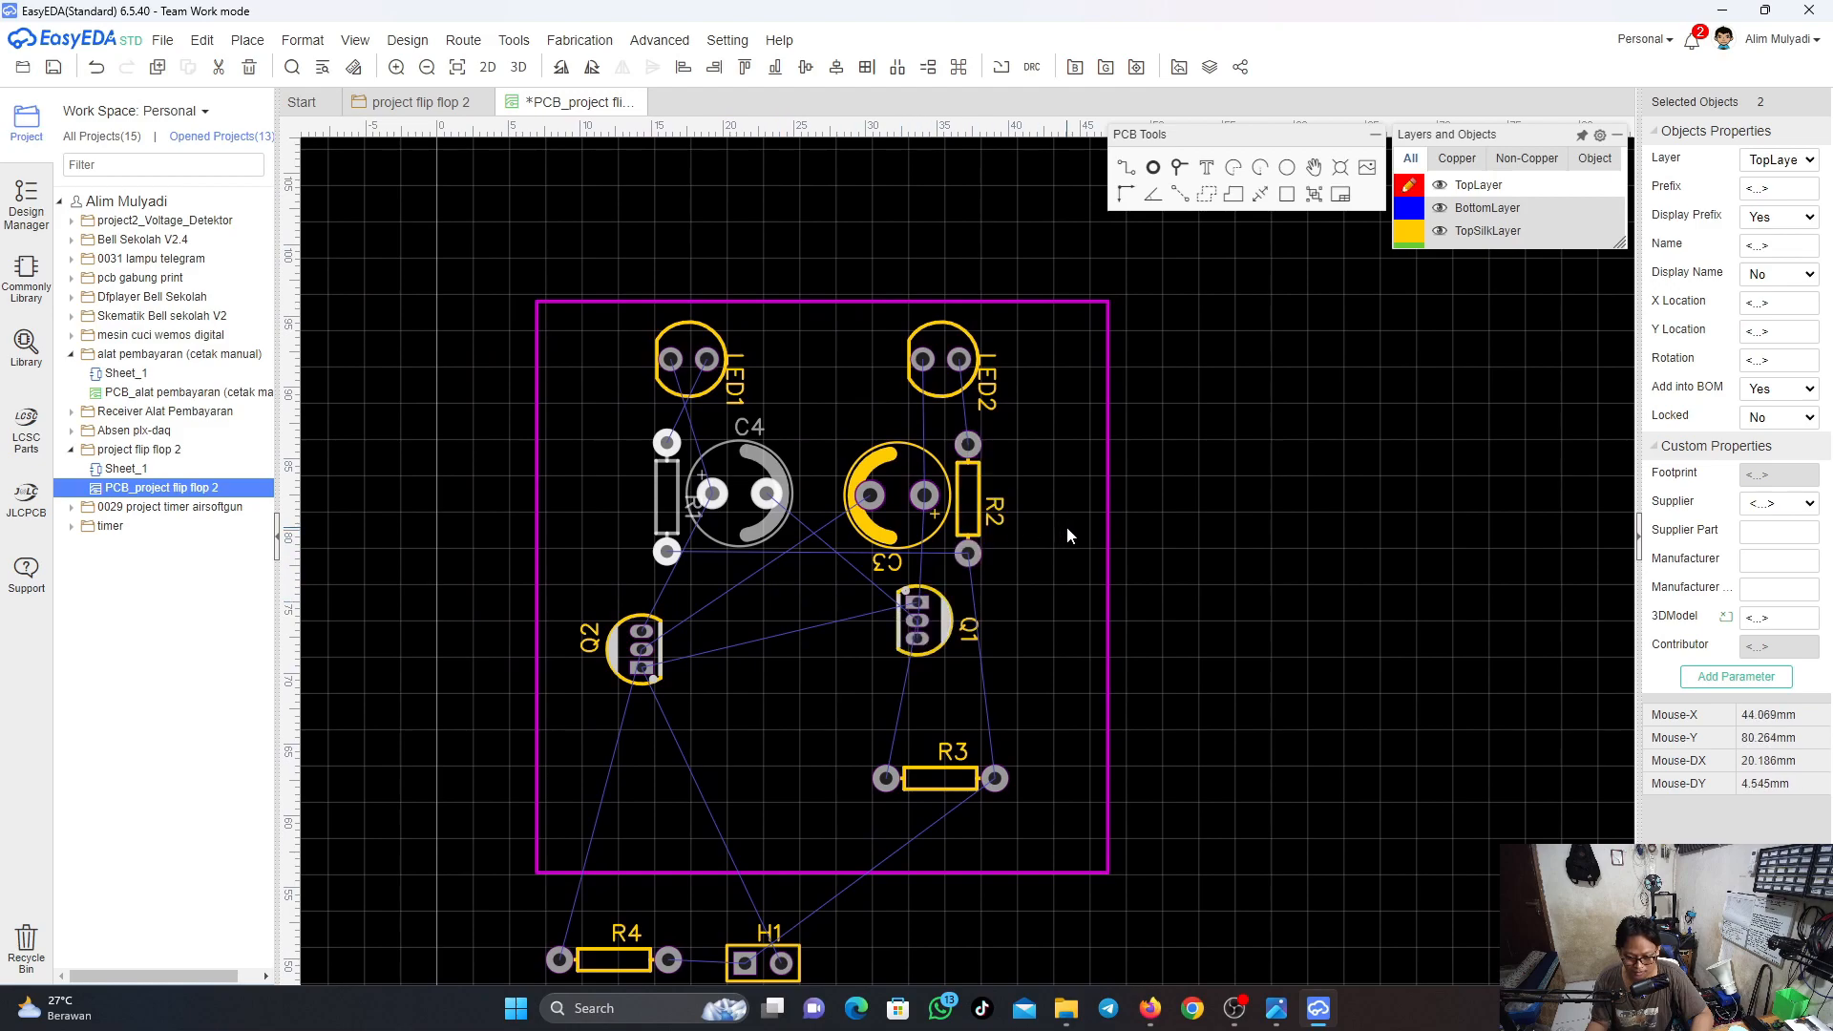
drag(950, 778, 941, 576)
key(space)
scroll(919, 670, up, 5)
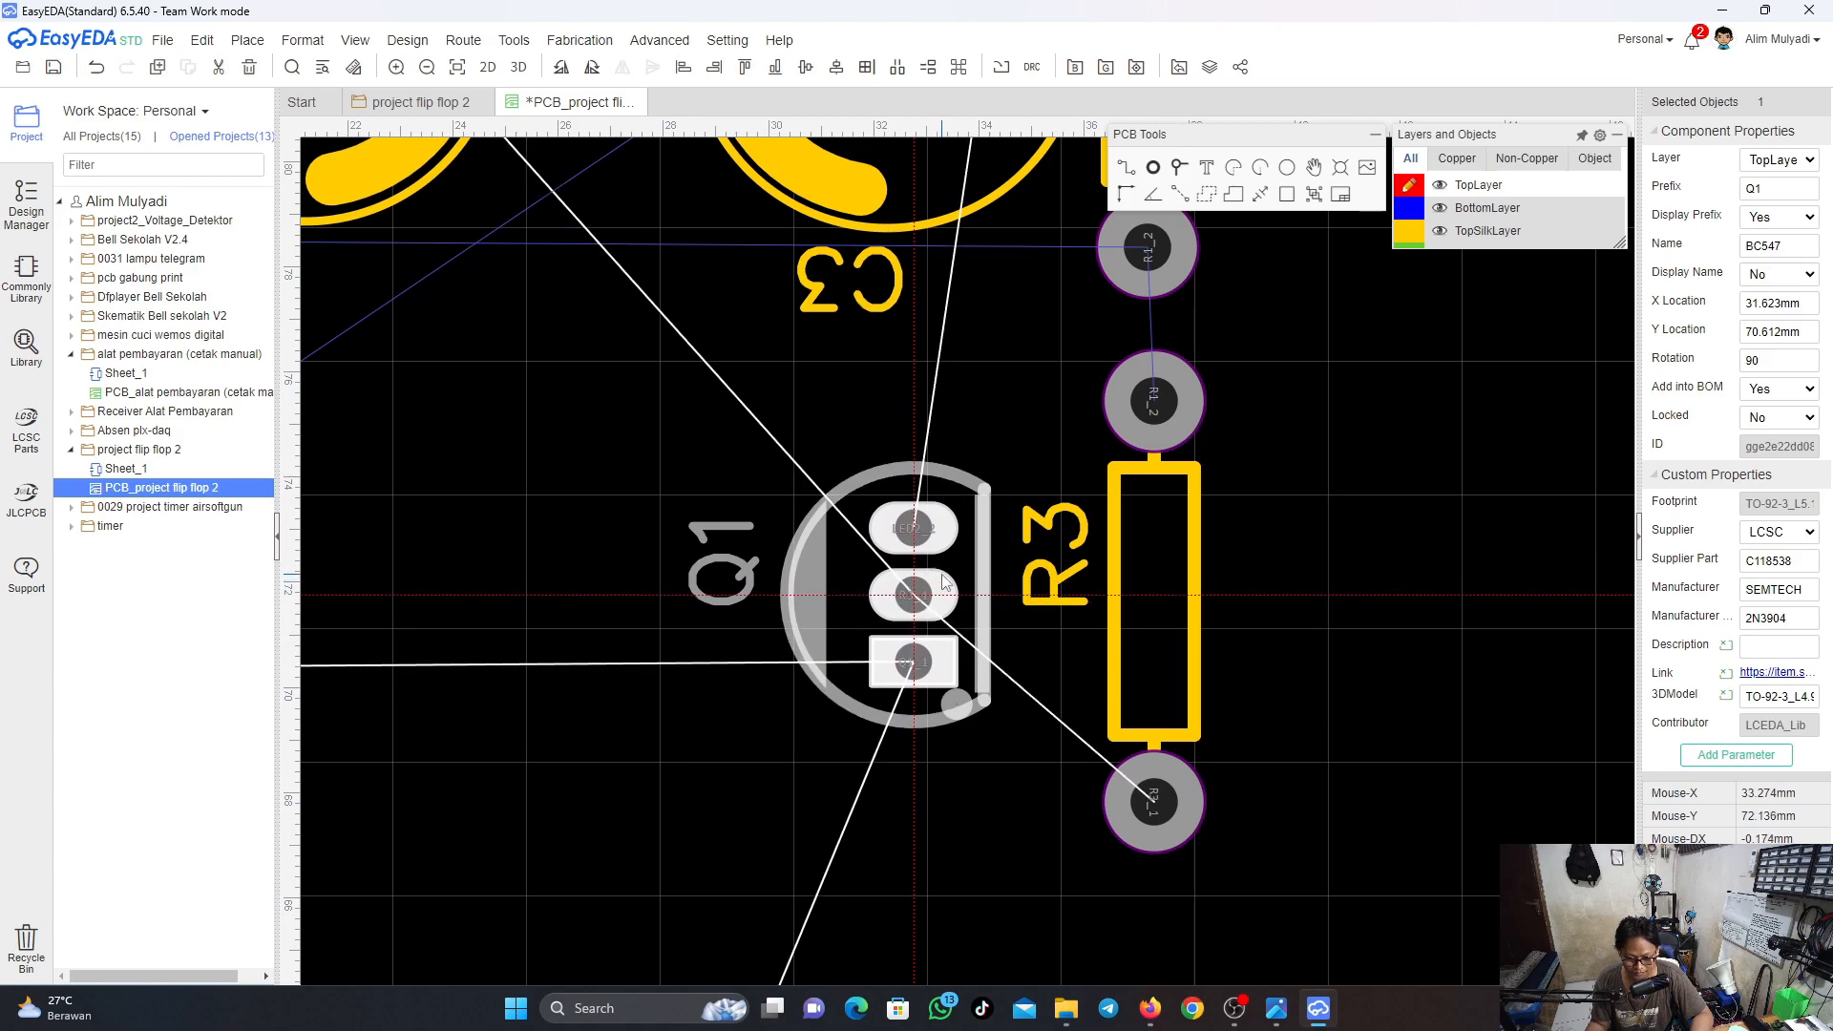
Move resistor R4 into the board below R1, rotated to 90° and in line with it
scroll(917, 576, down, 6)
right_drag(777, 639, 978, 639)
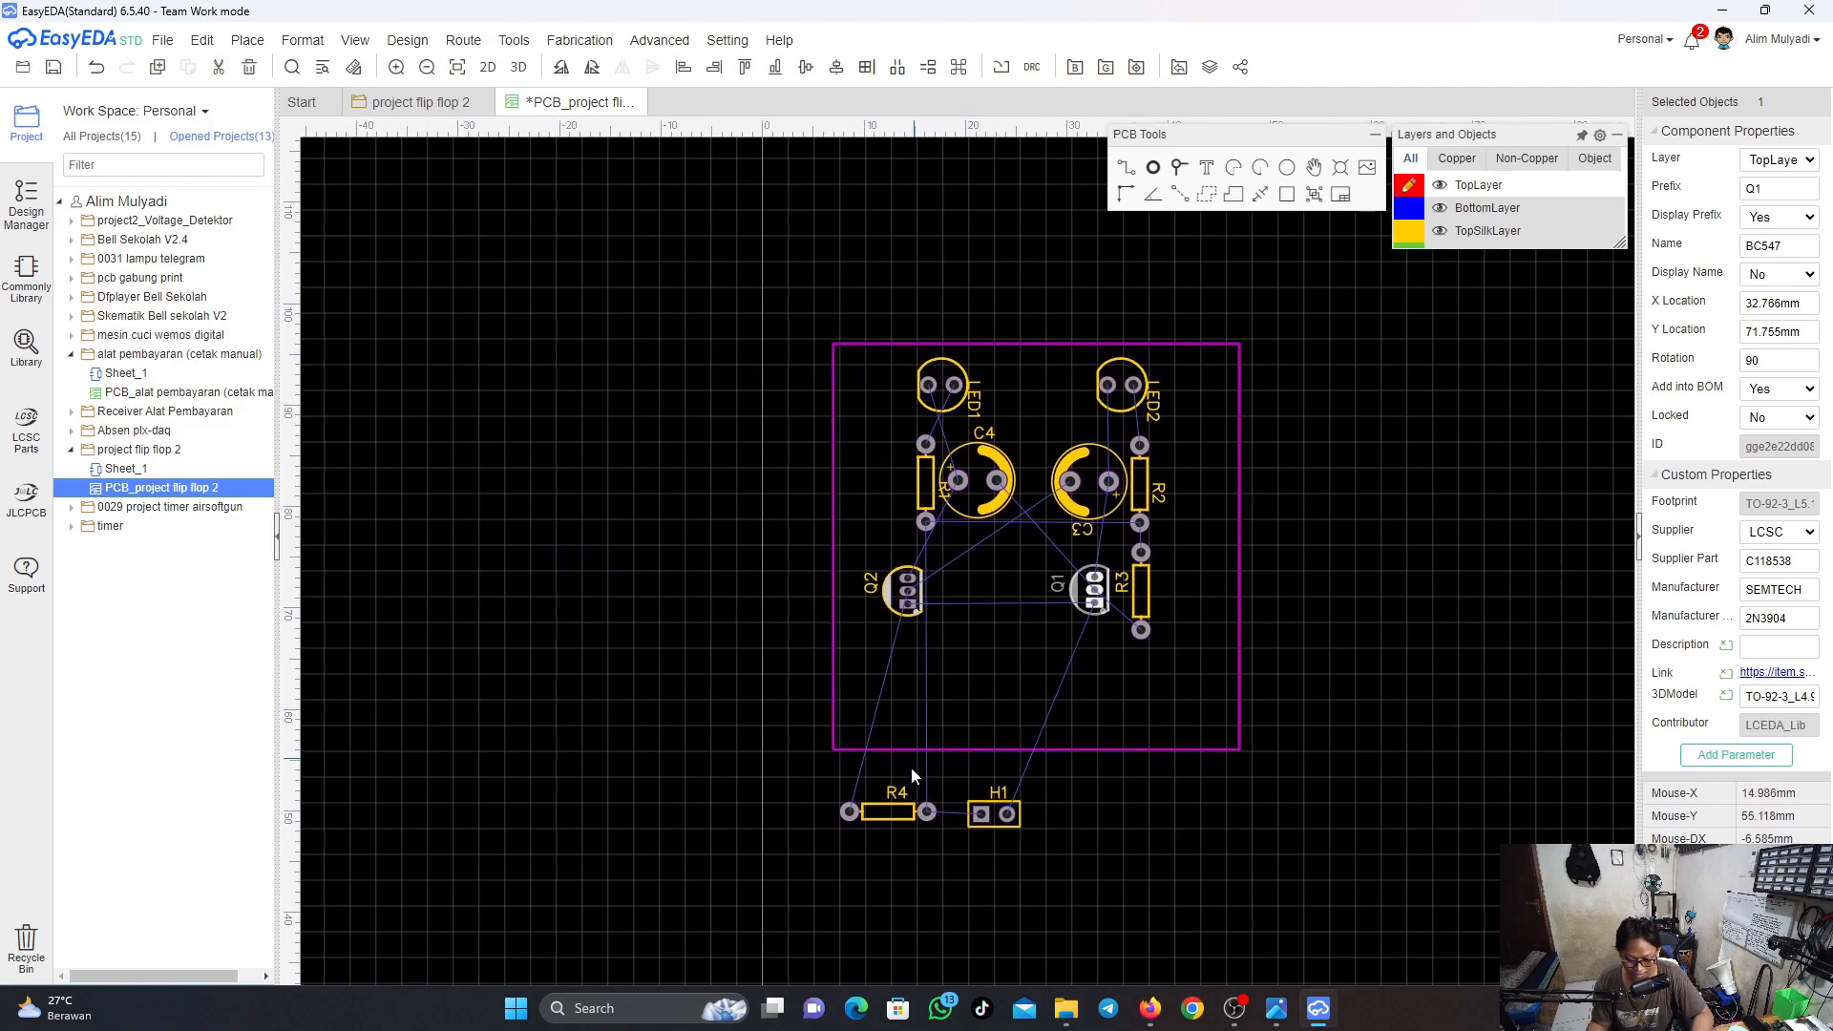
drag(900, 816, 936, 595)
key(space)
key(space)
key(space)
scroll(971, 604, up, 5)
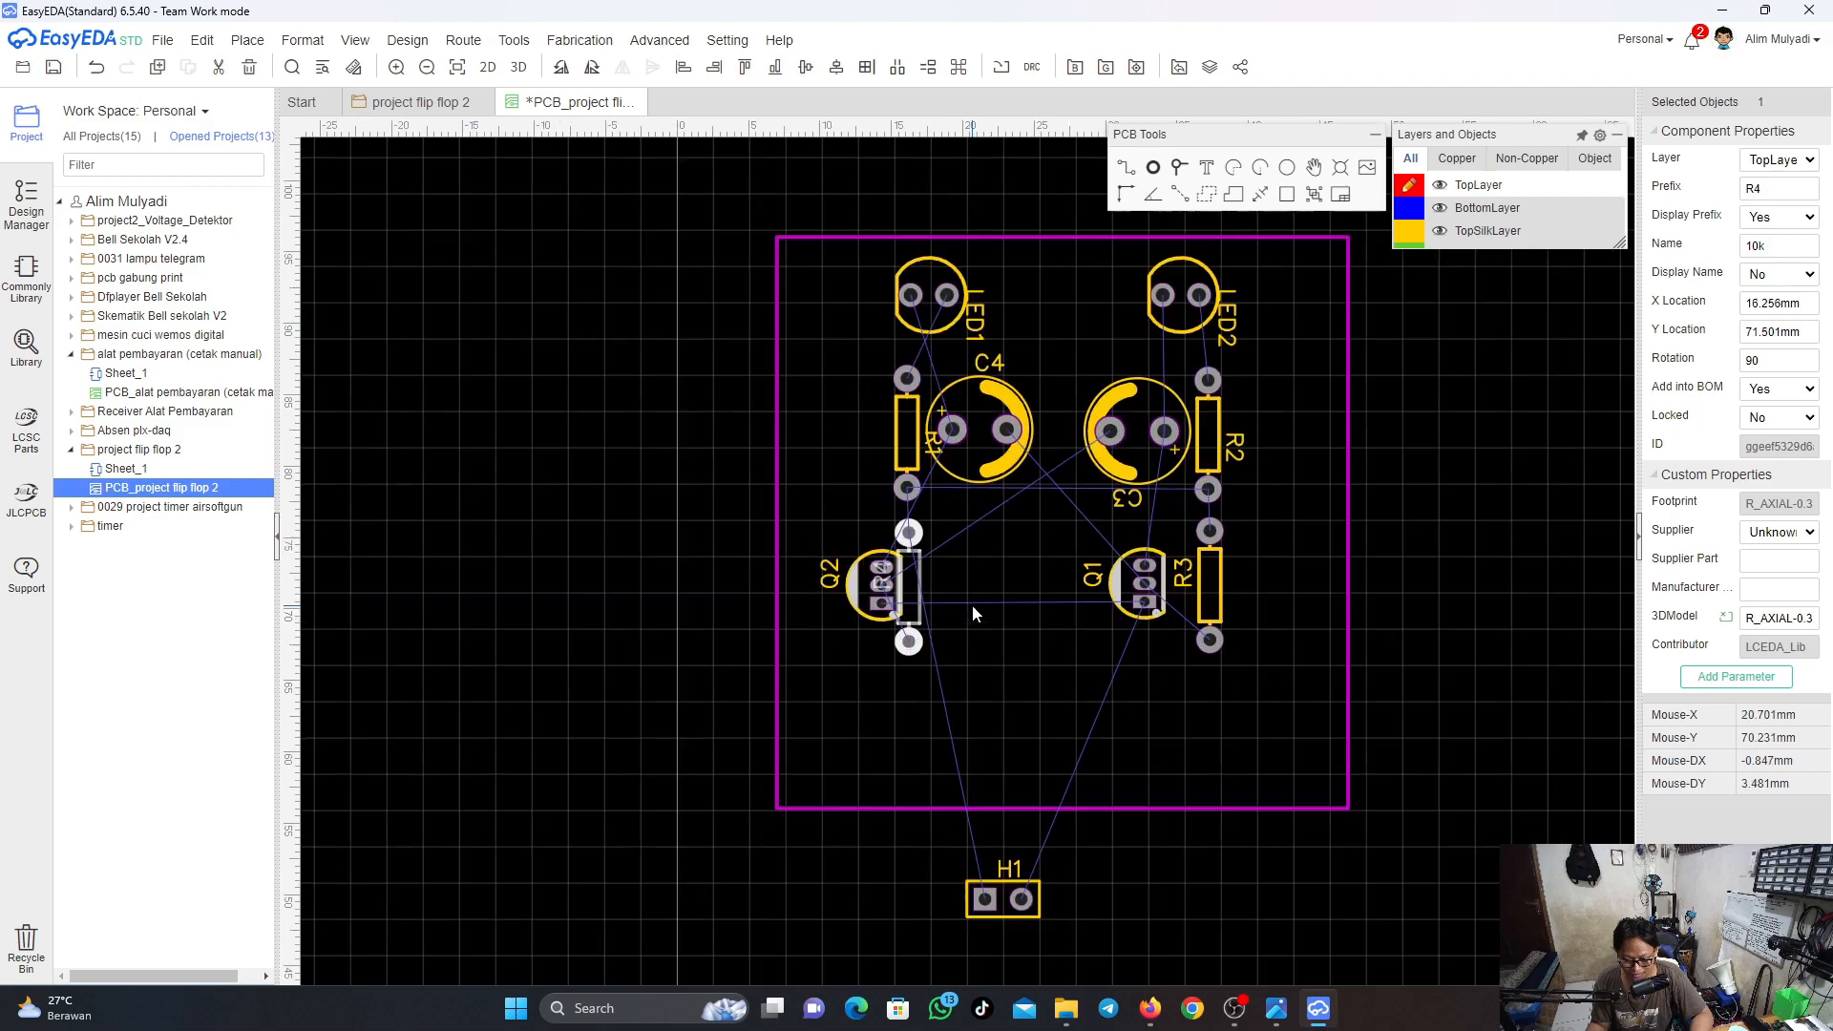
drag(813, 550, 807, 549)
click(664, 561)
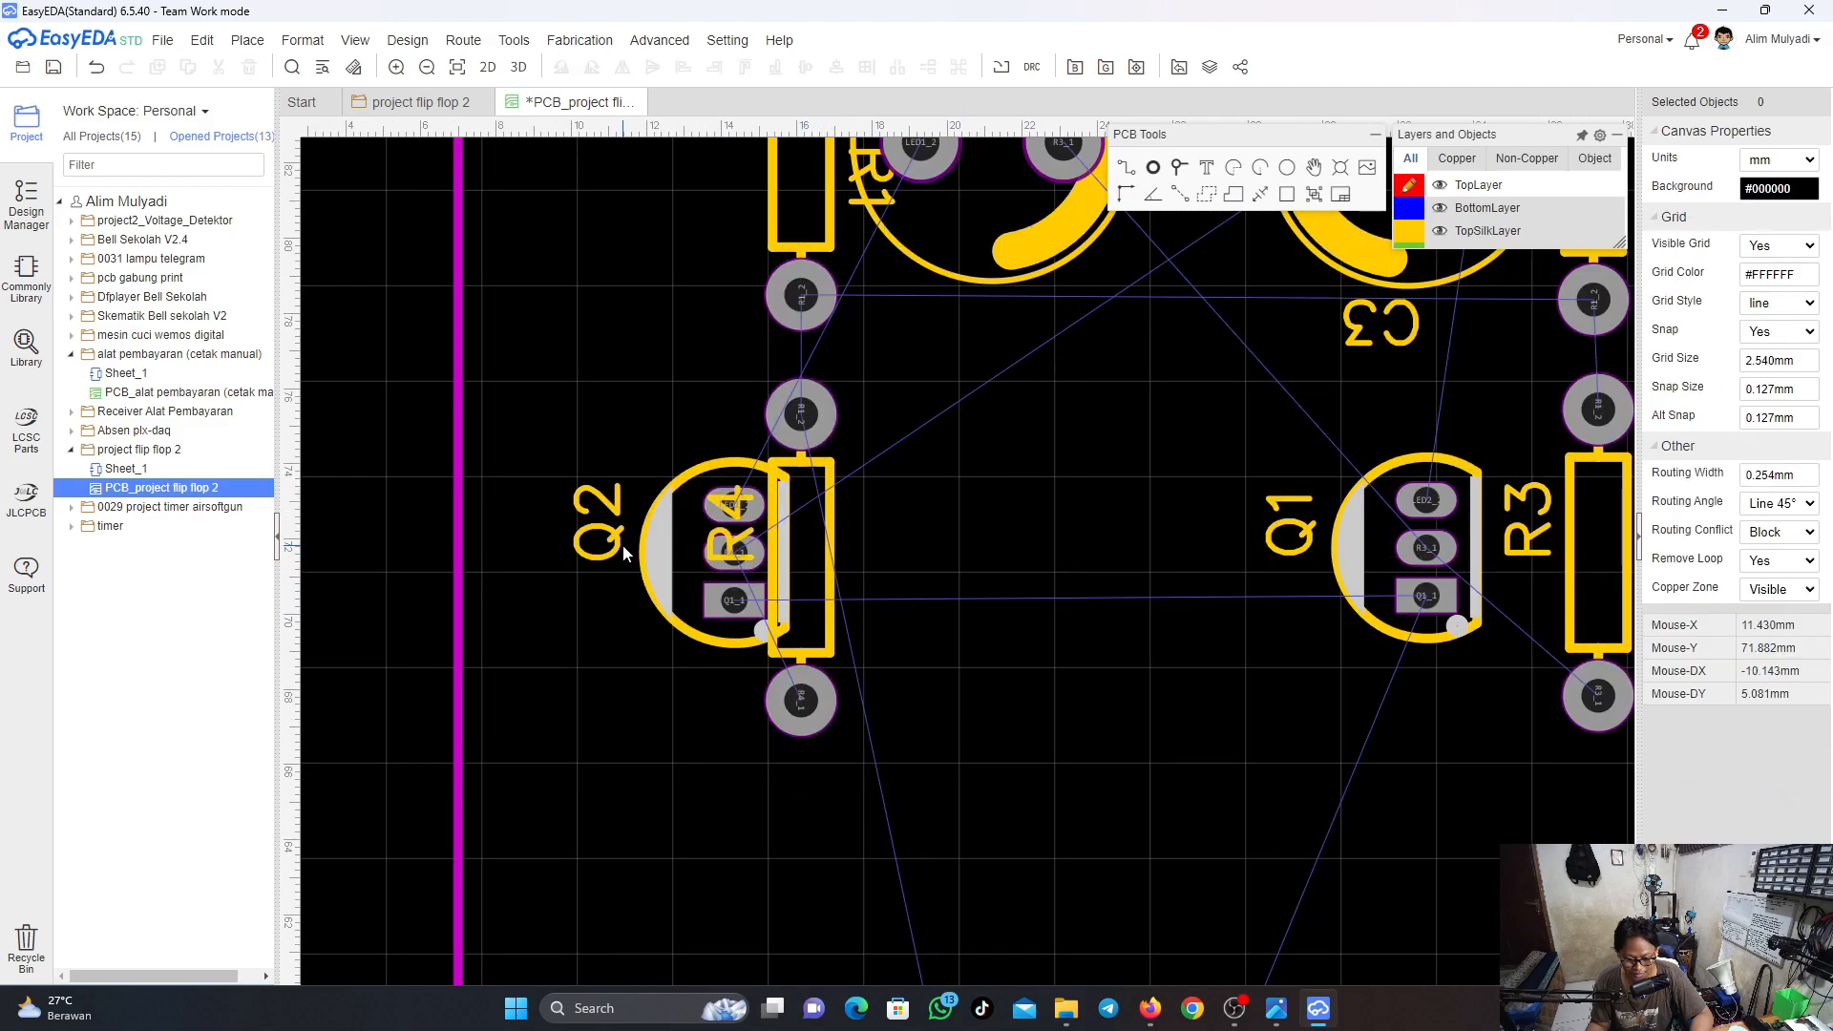
Move transistor Q2 to the right of R4, level with Q1 and rotated to 90°
drag(663, 562, 870, 552)
key(space)
key(space)
key(space)
key(space)
scroll(931, 535, up, 4)
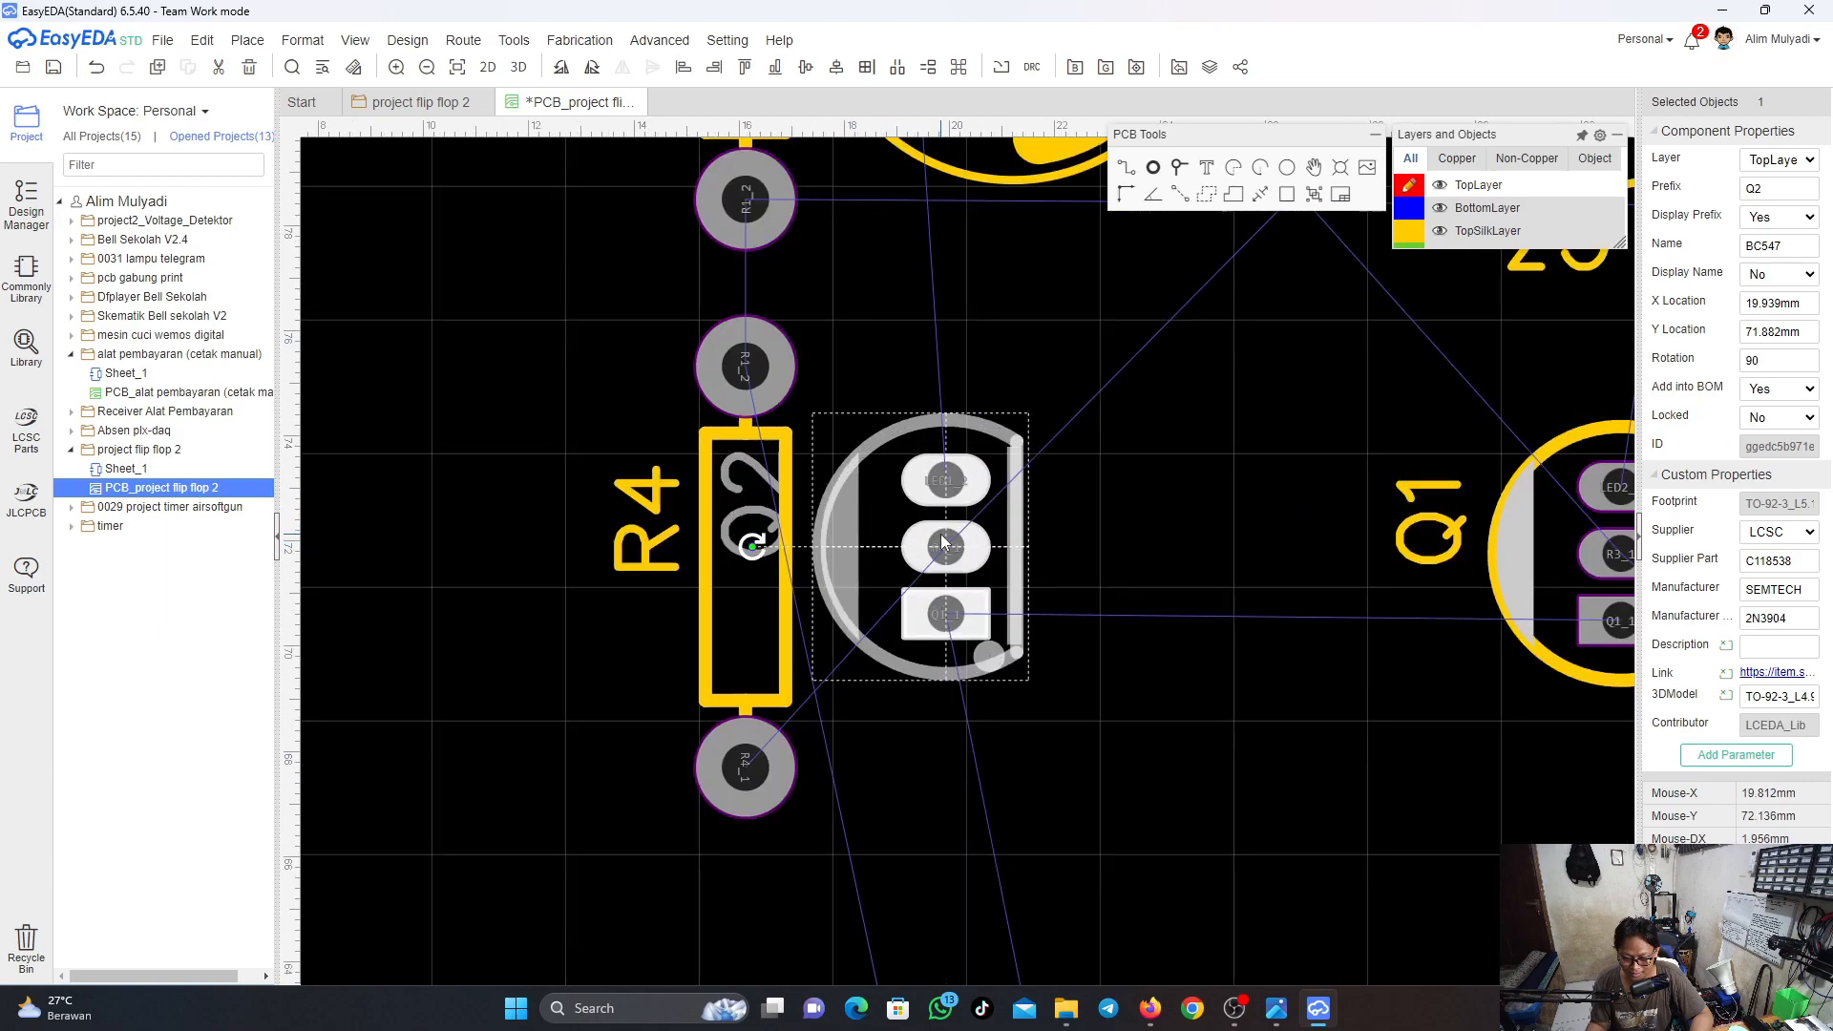
scroll(1025, 566, down, 7)
drag(992, 558, 983, 555)
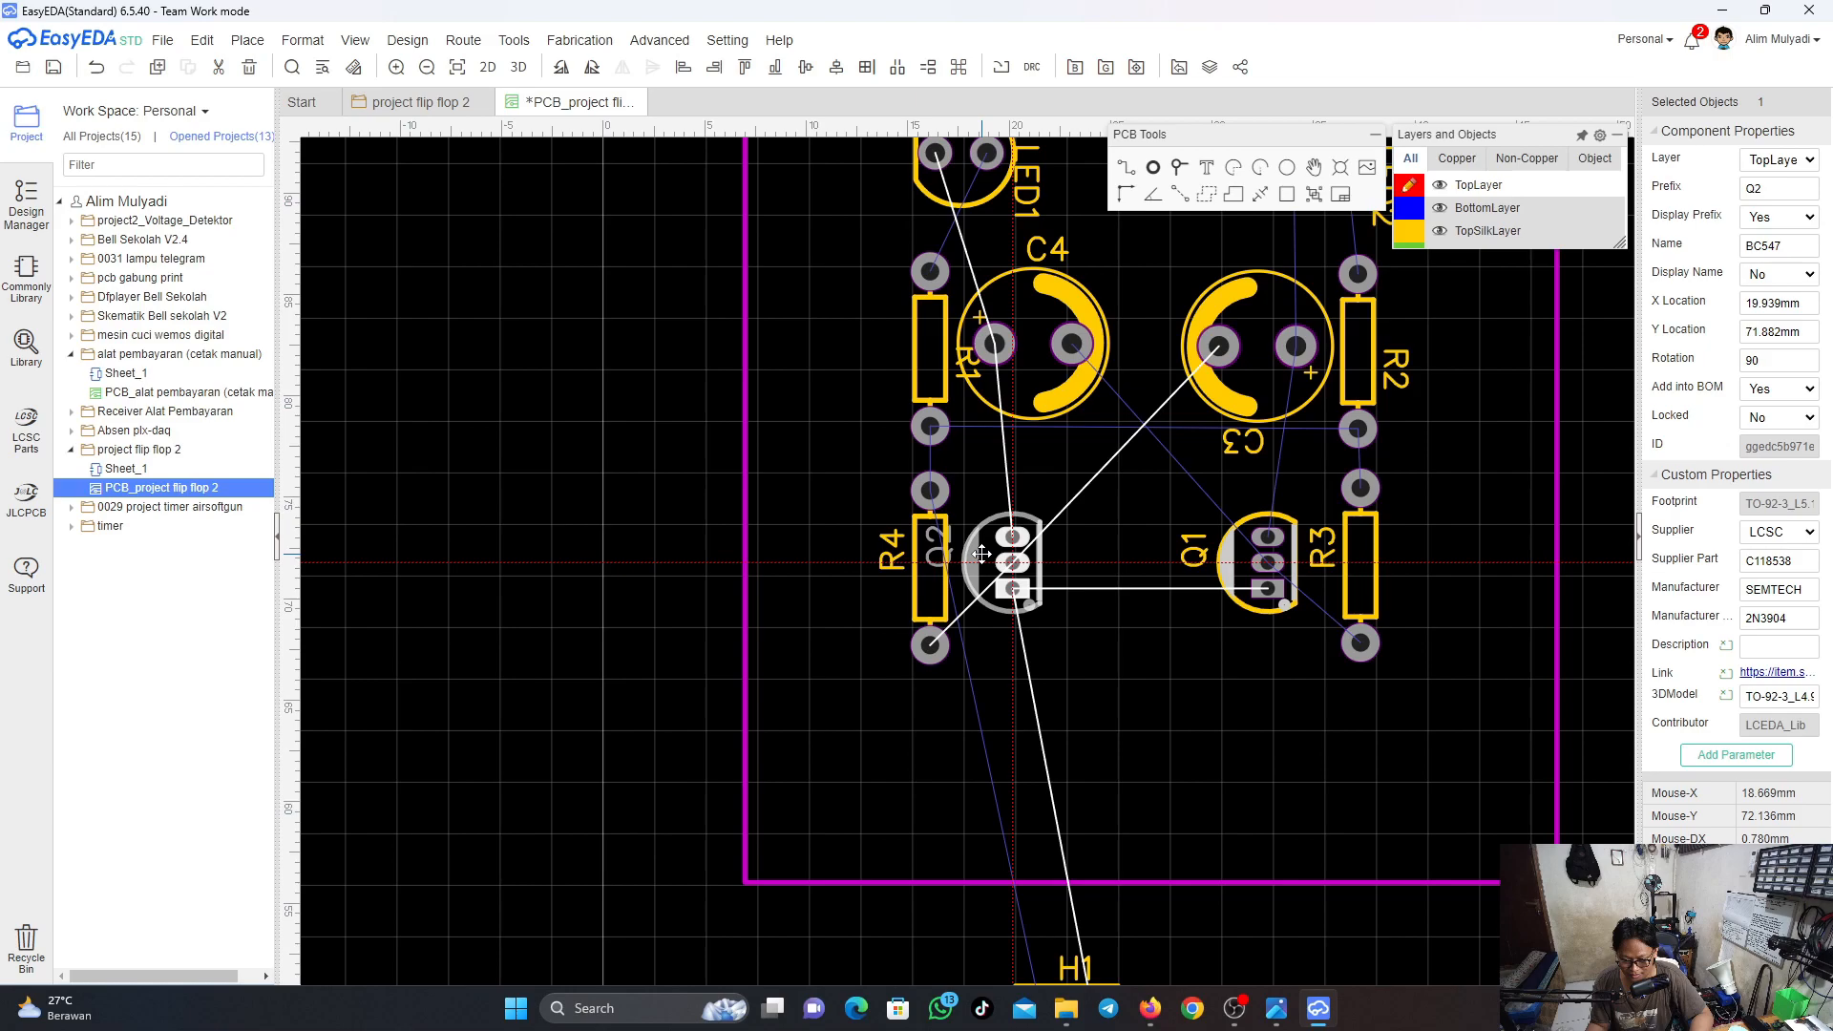
drag(982, 555, 985, 552)
Place battery header H1 inside the board, below and between Q2 and Q1, rotated to 180°
scroll(1048, 659, down, 3)
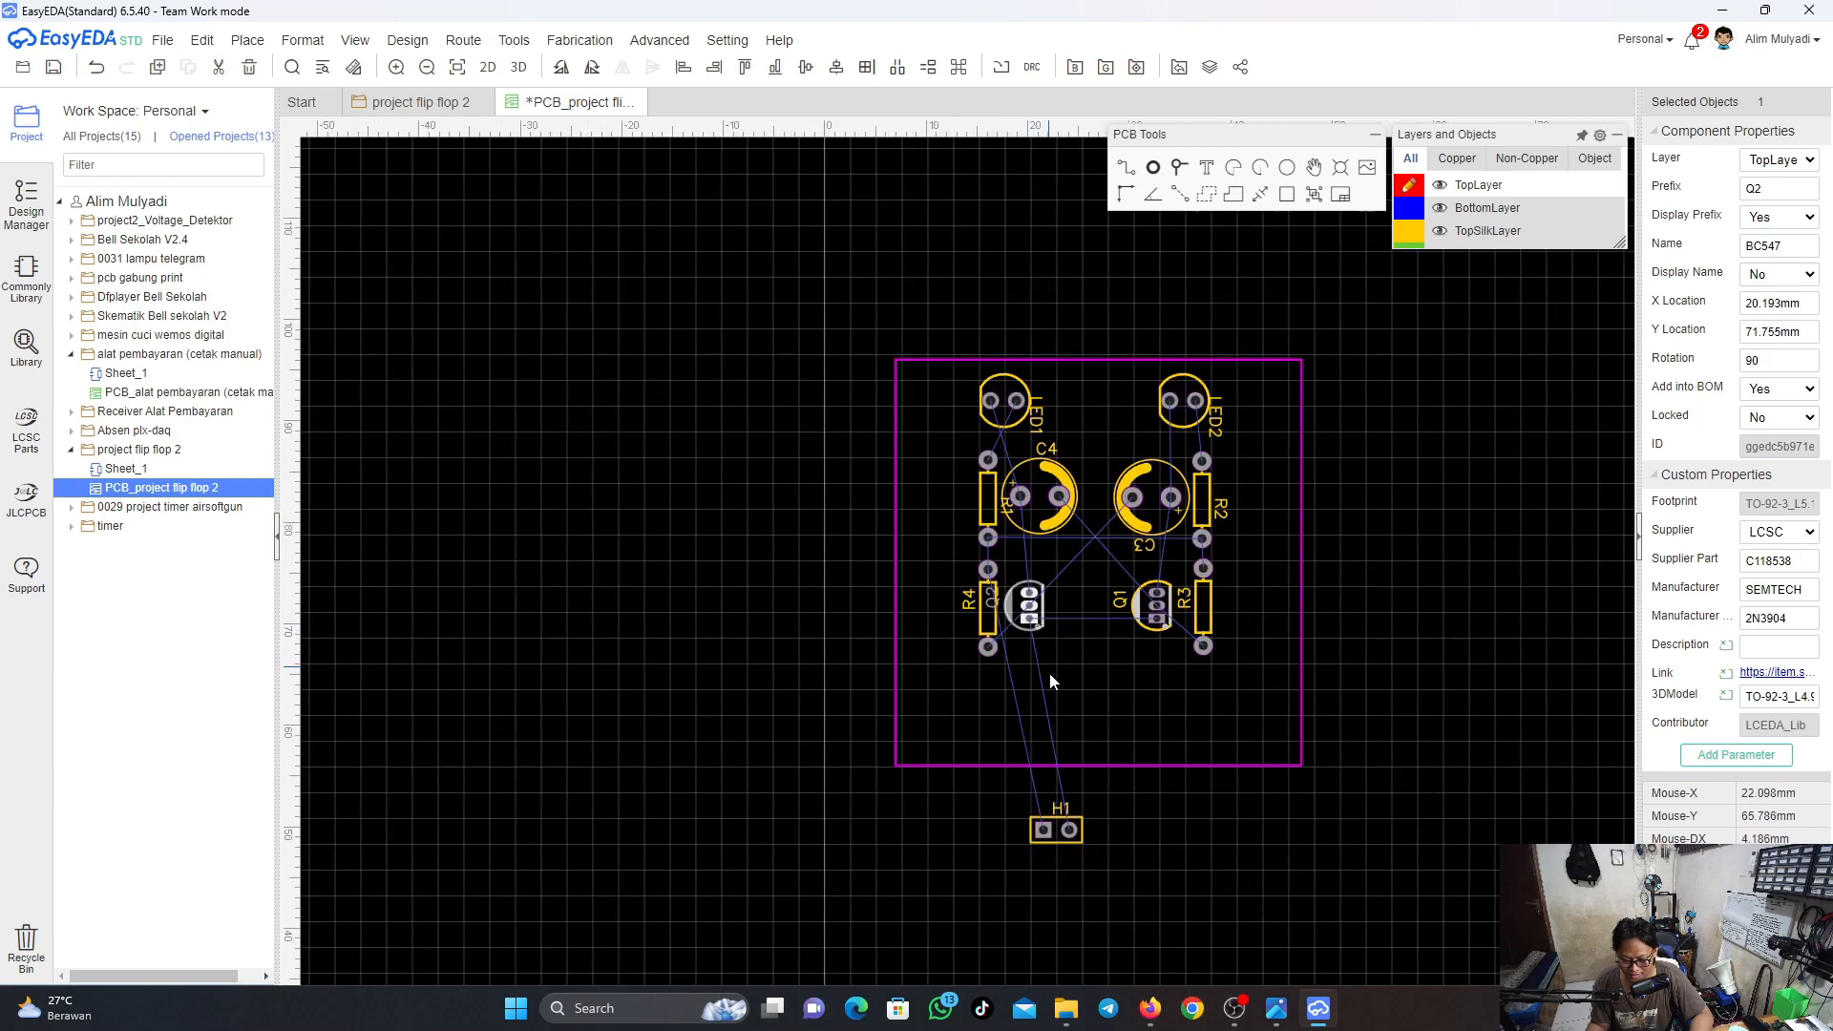
drag(1057, 838, 1075, 726)
key(space)
key(space)
scroll(1100, 639, up, 5)
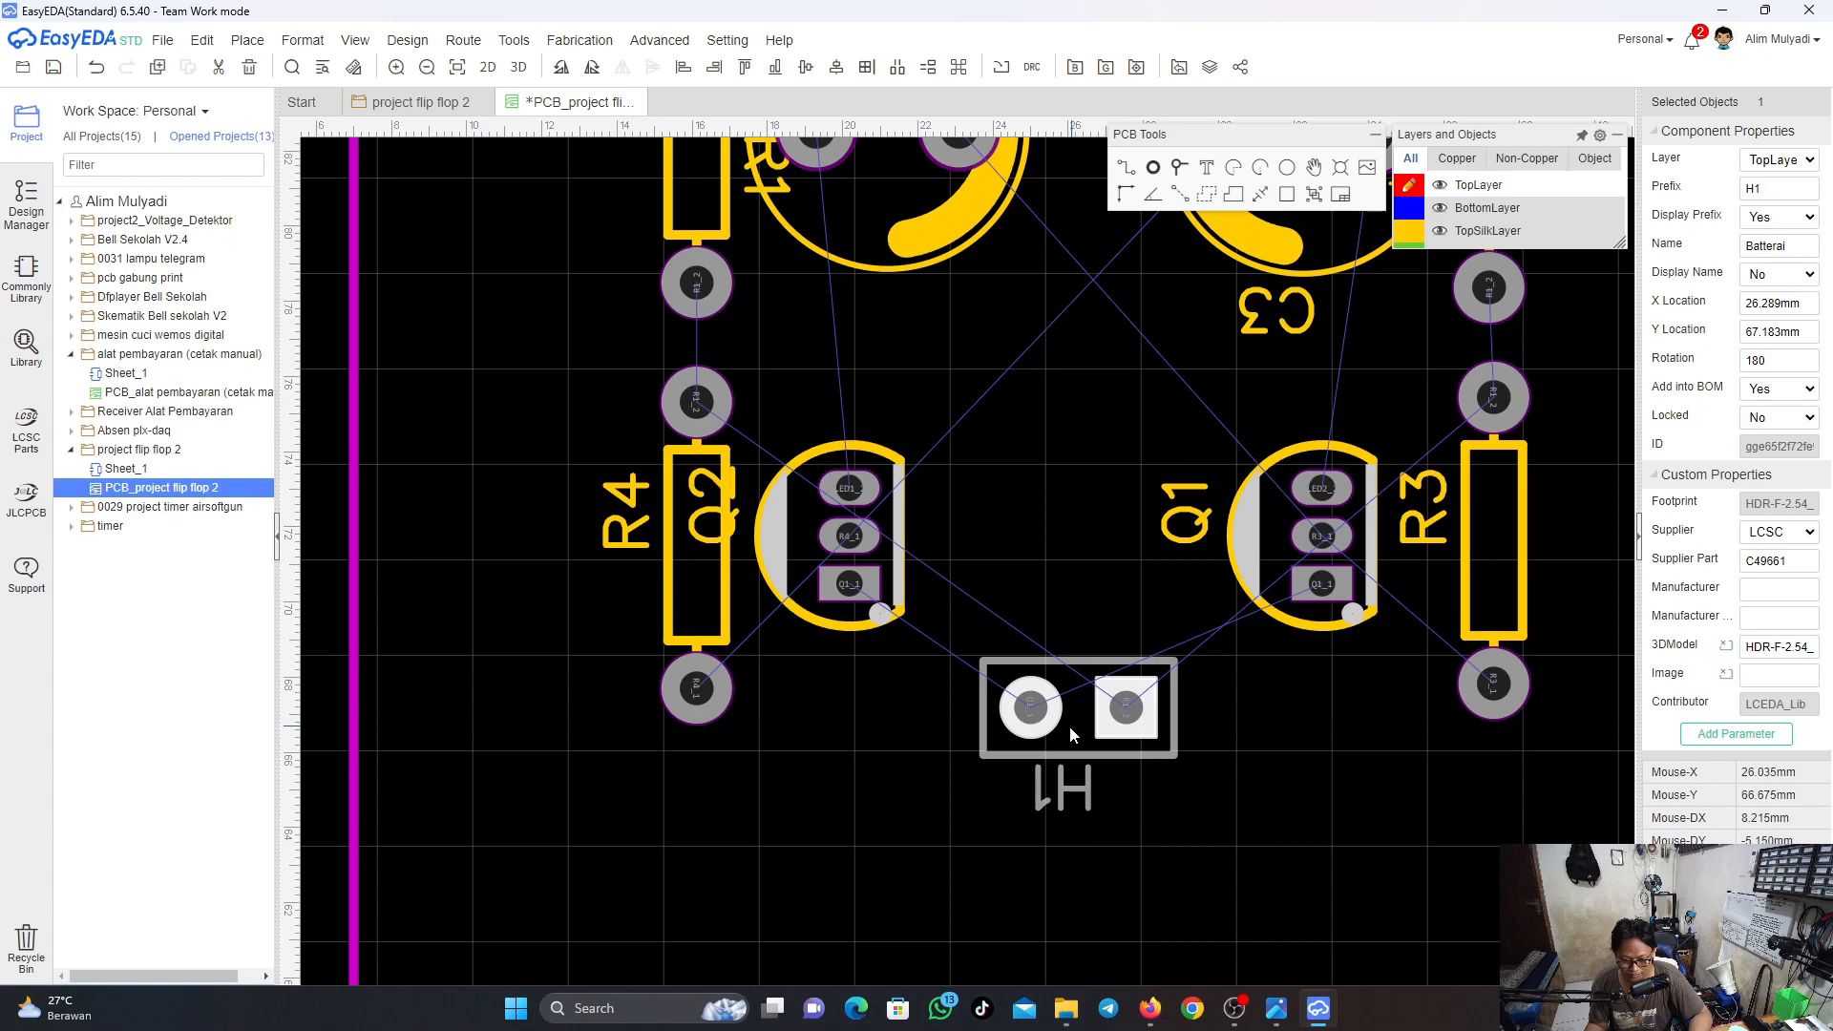
Try to narrow the board outline by pulling its right edge inward
scroll(1071, 725, down, 5)
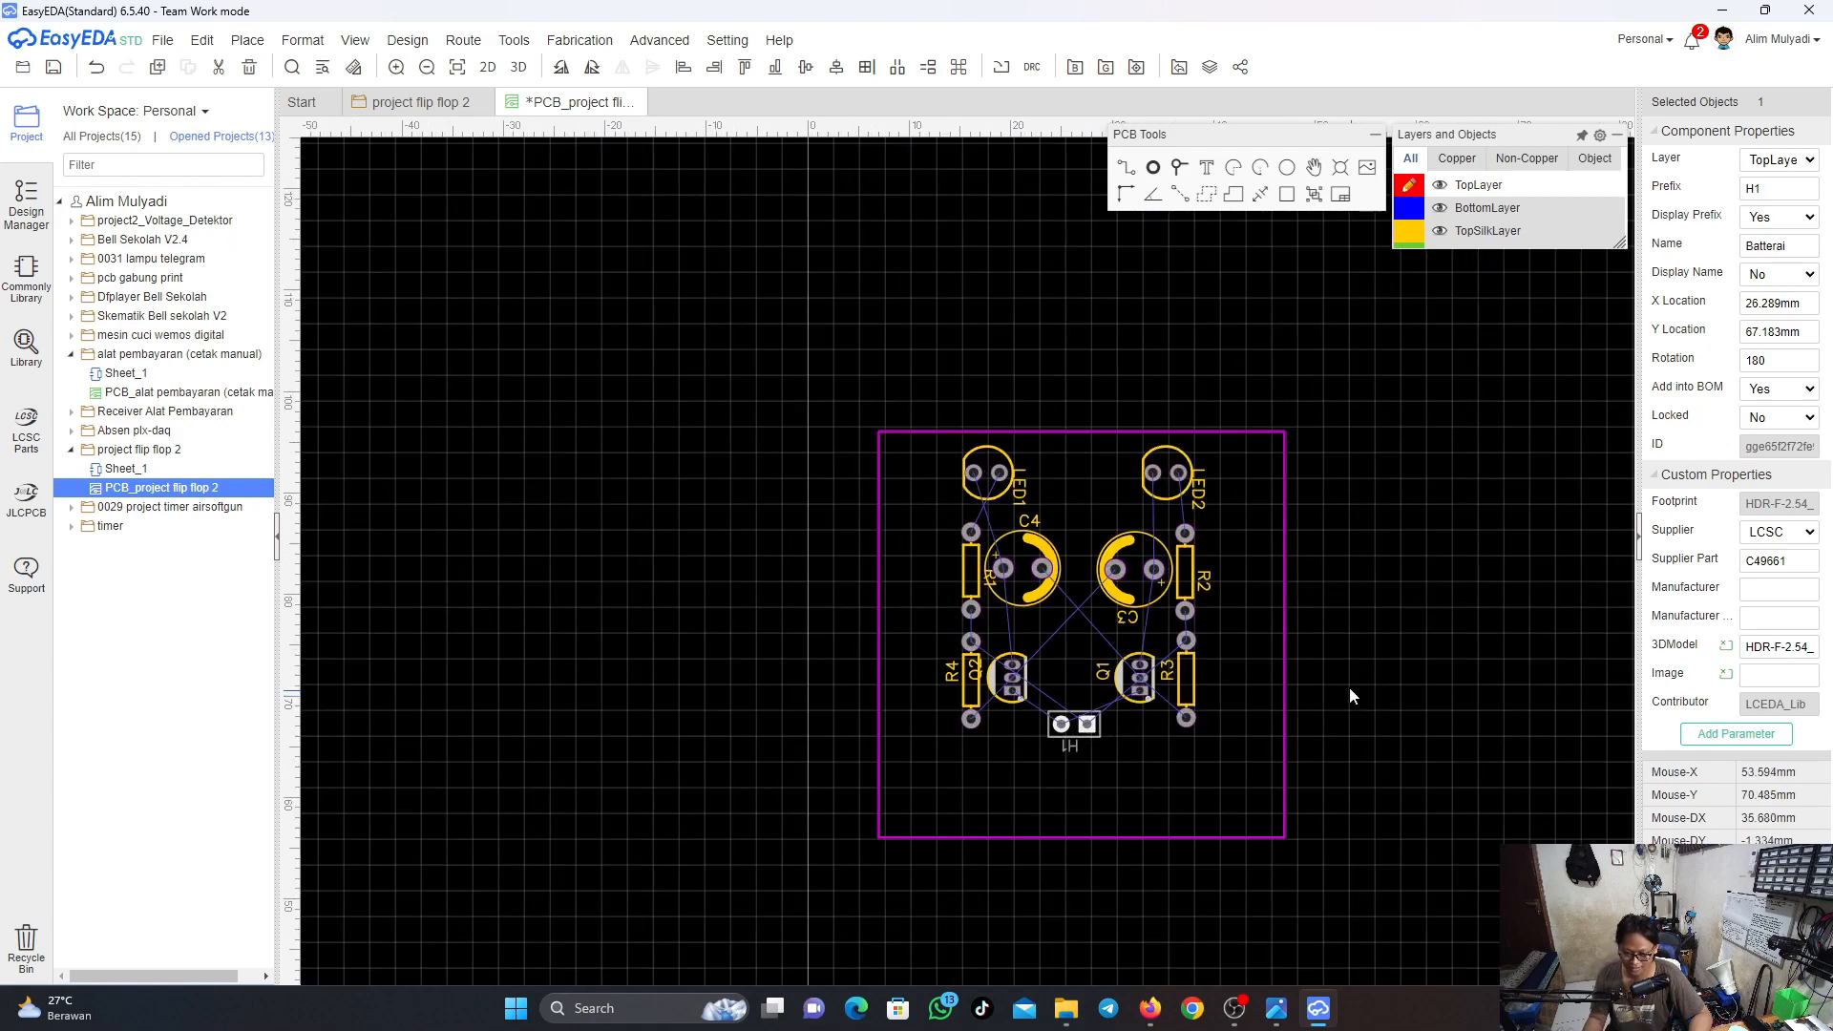
click(1284, 647)
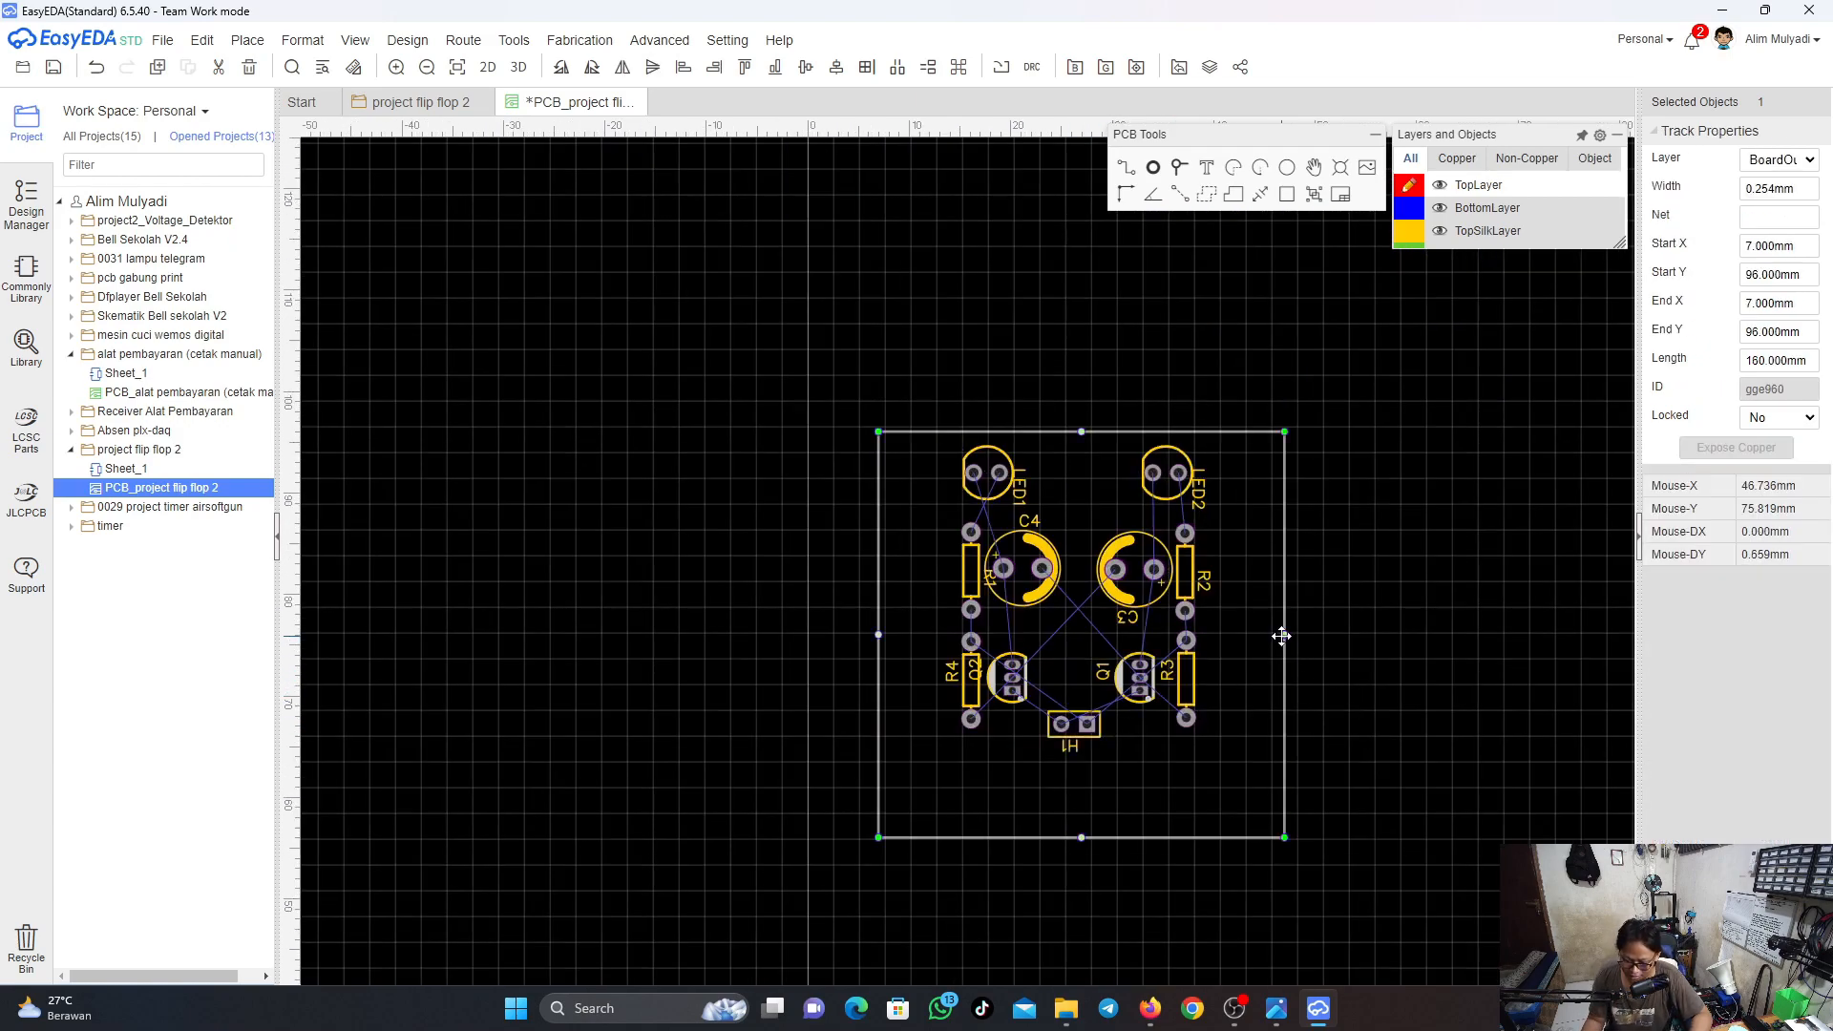
drag(1281, 636, 1268, 638)
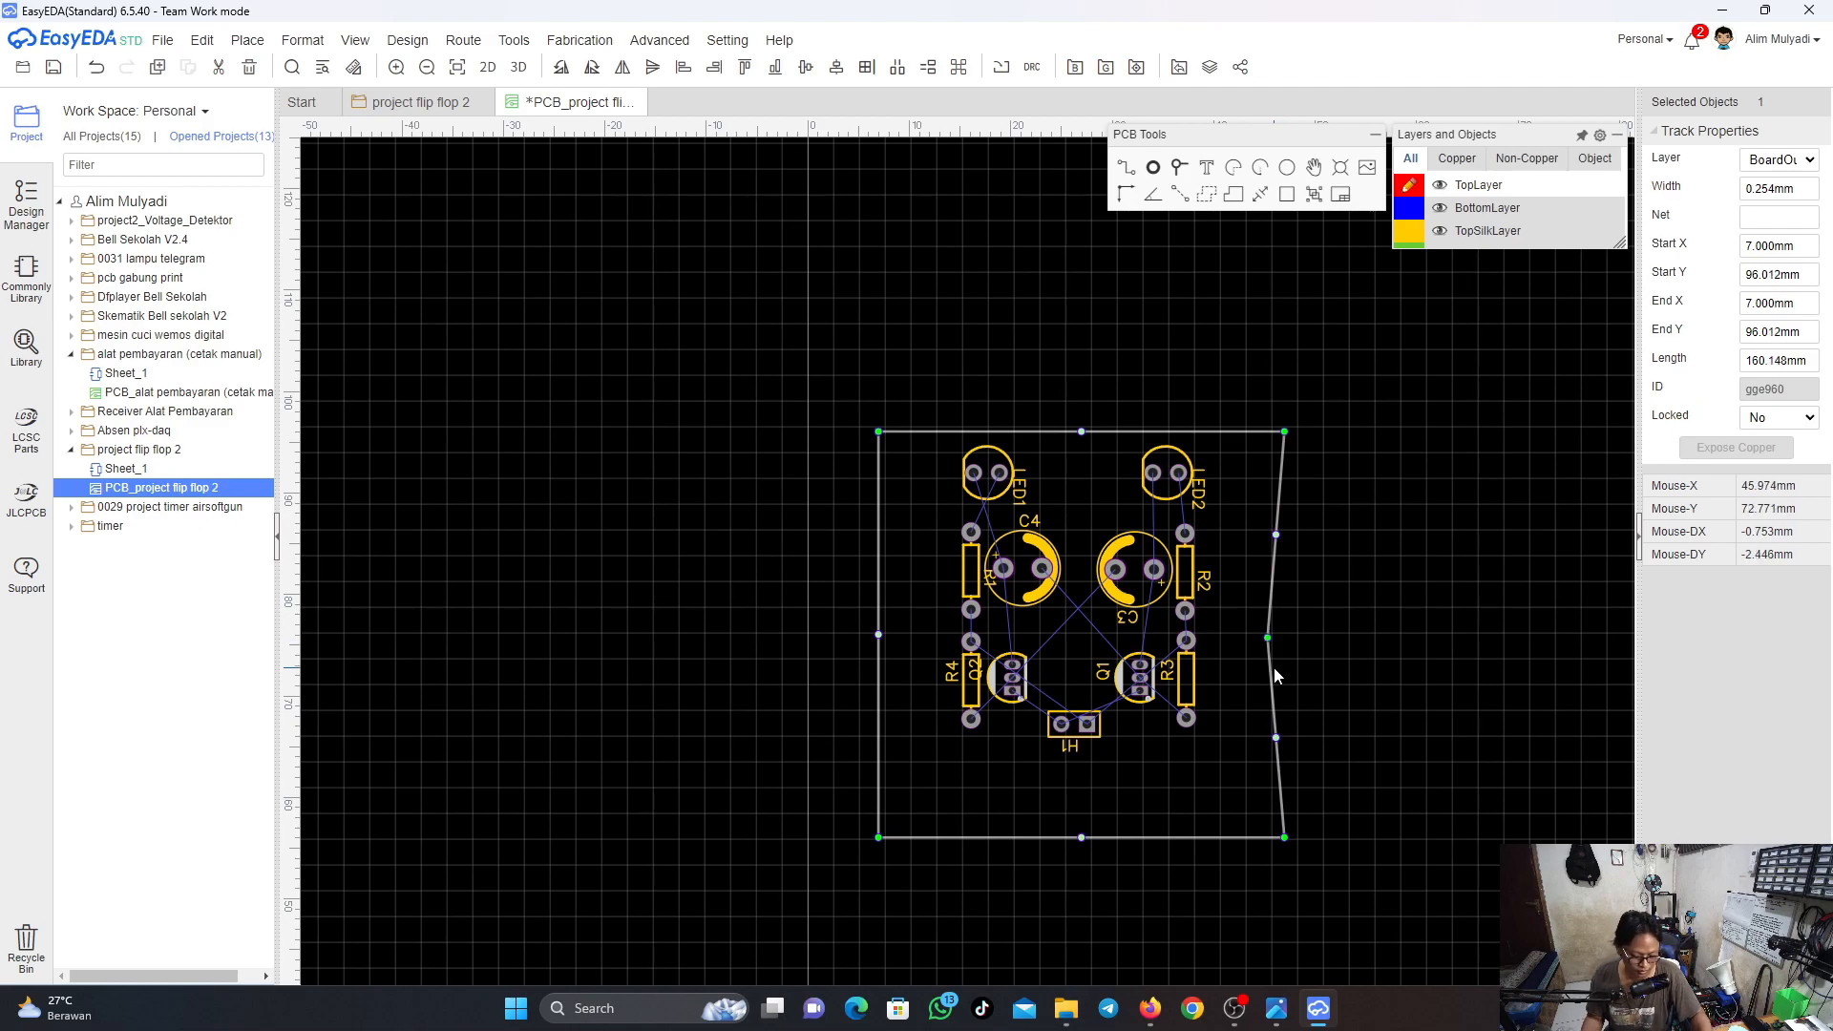
key(ctrl+z)
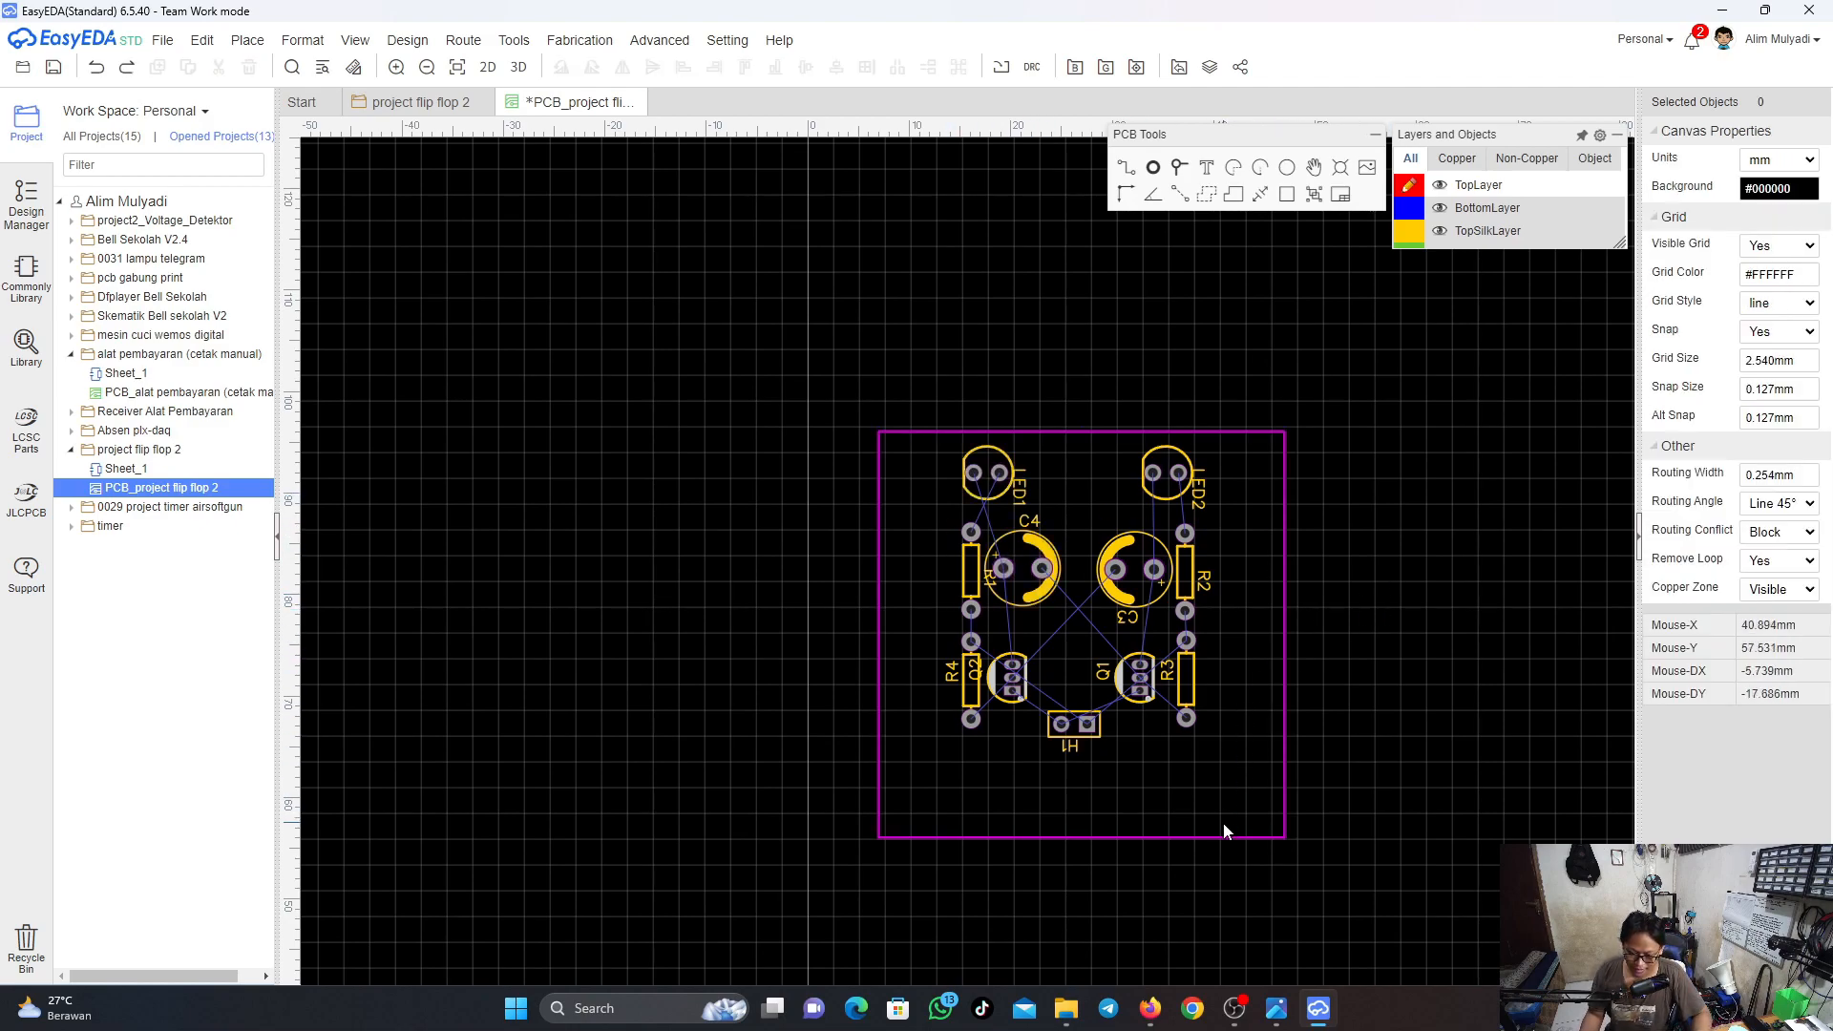
Resize the rectangular board outline to 35 mm wide and 35 mm high
click(1123, 842)
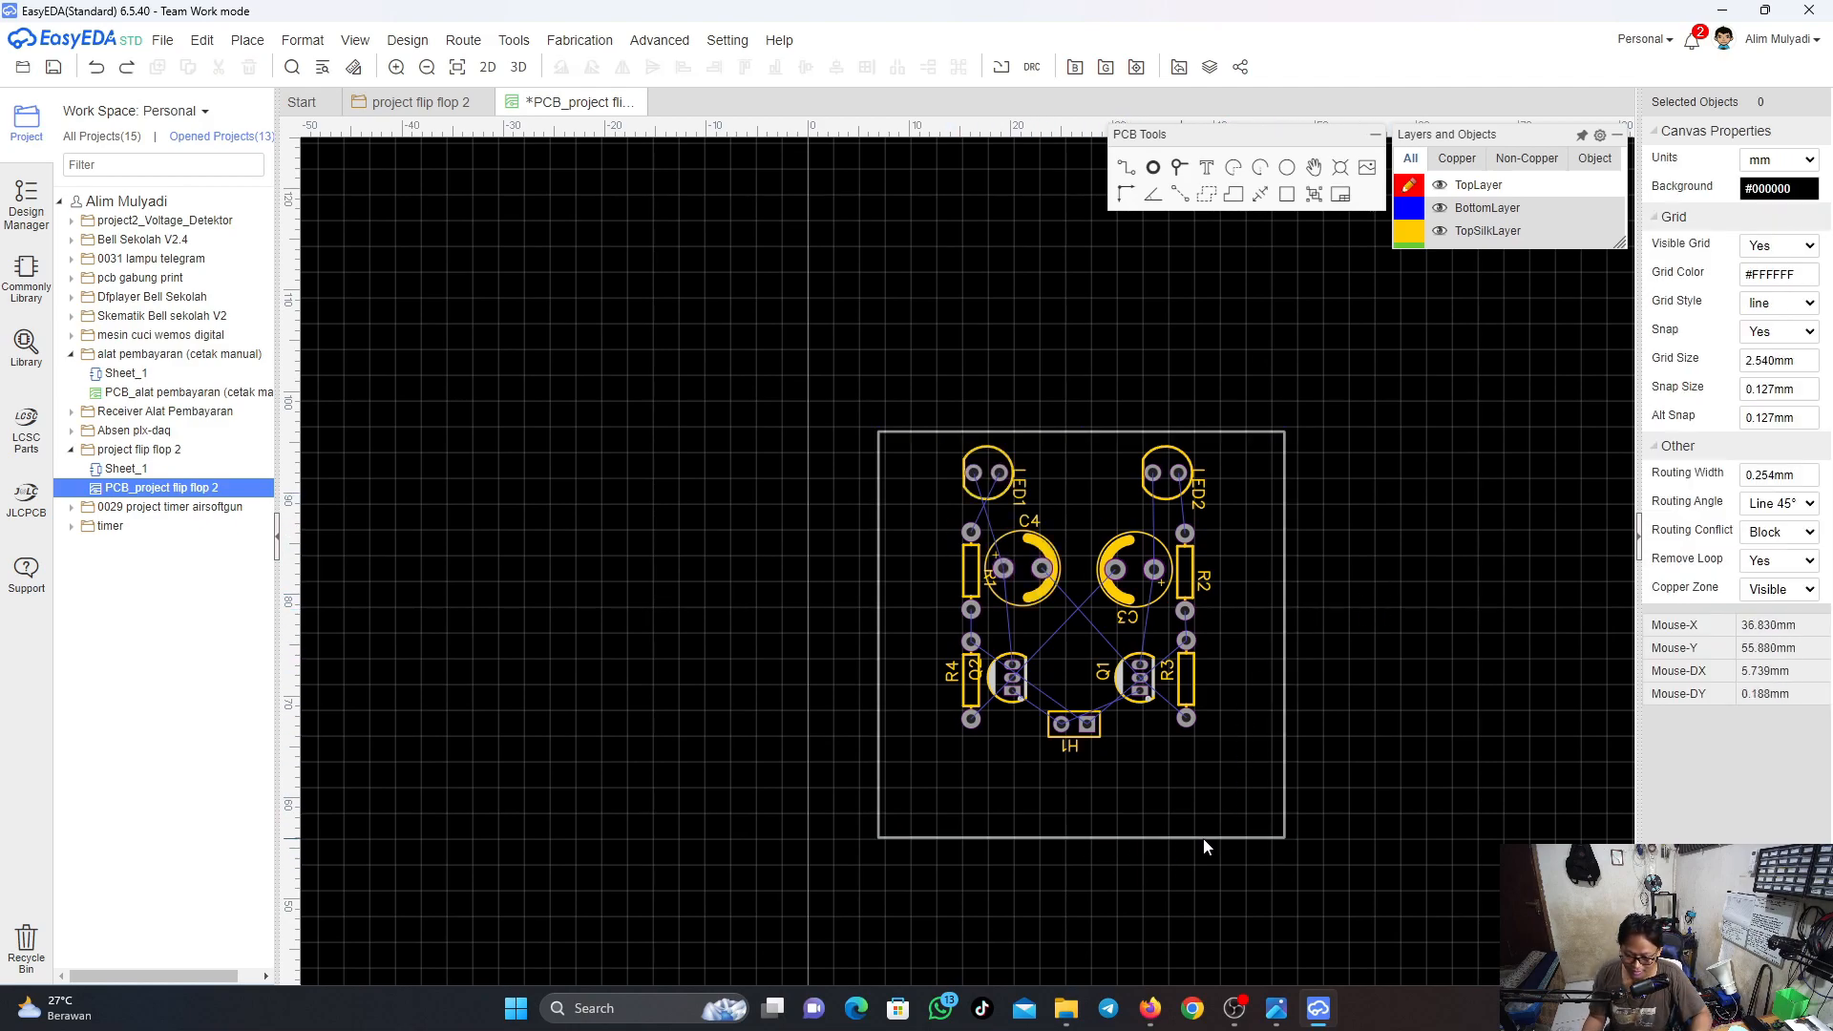
click(1279, 839)
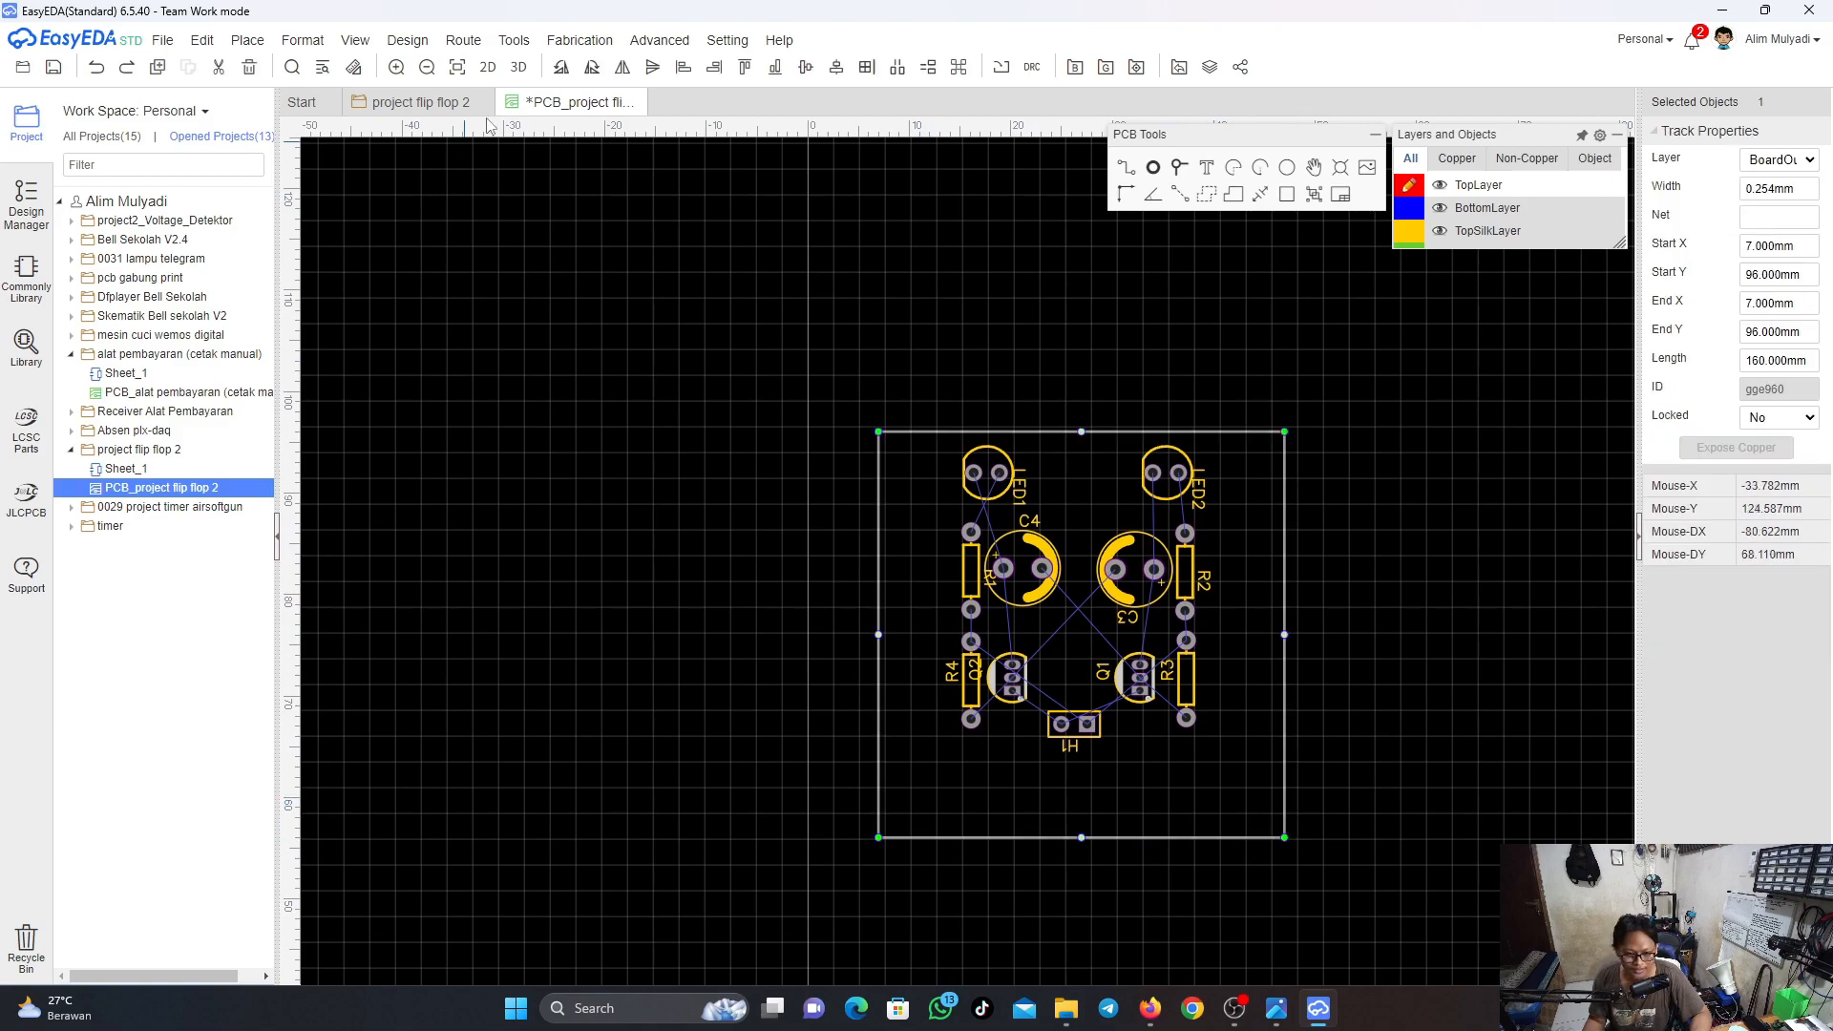
click(513, 40)
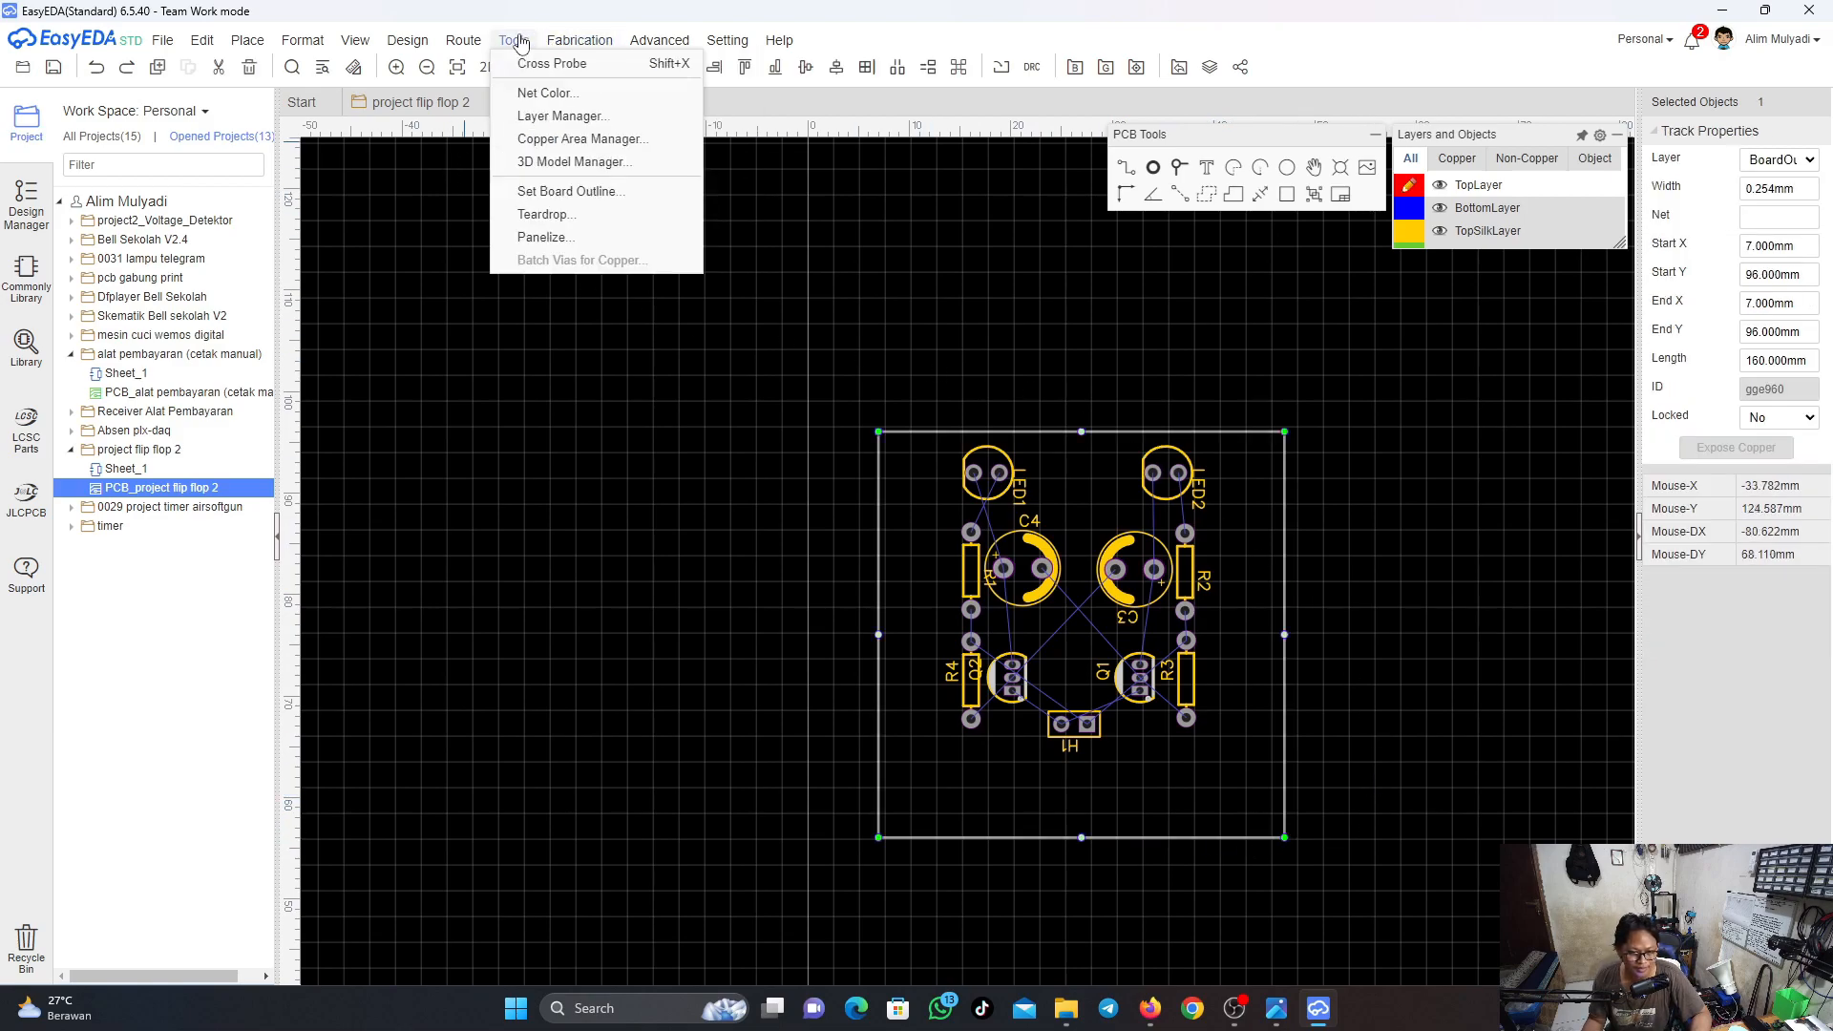
click(563, 191)
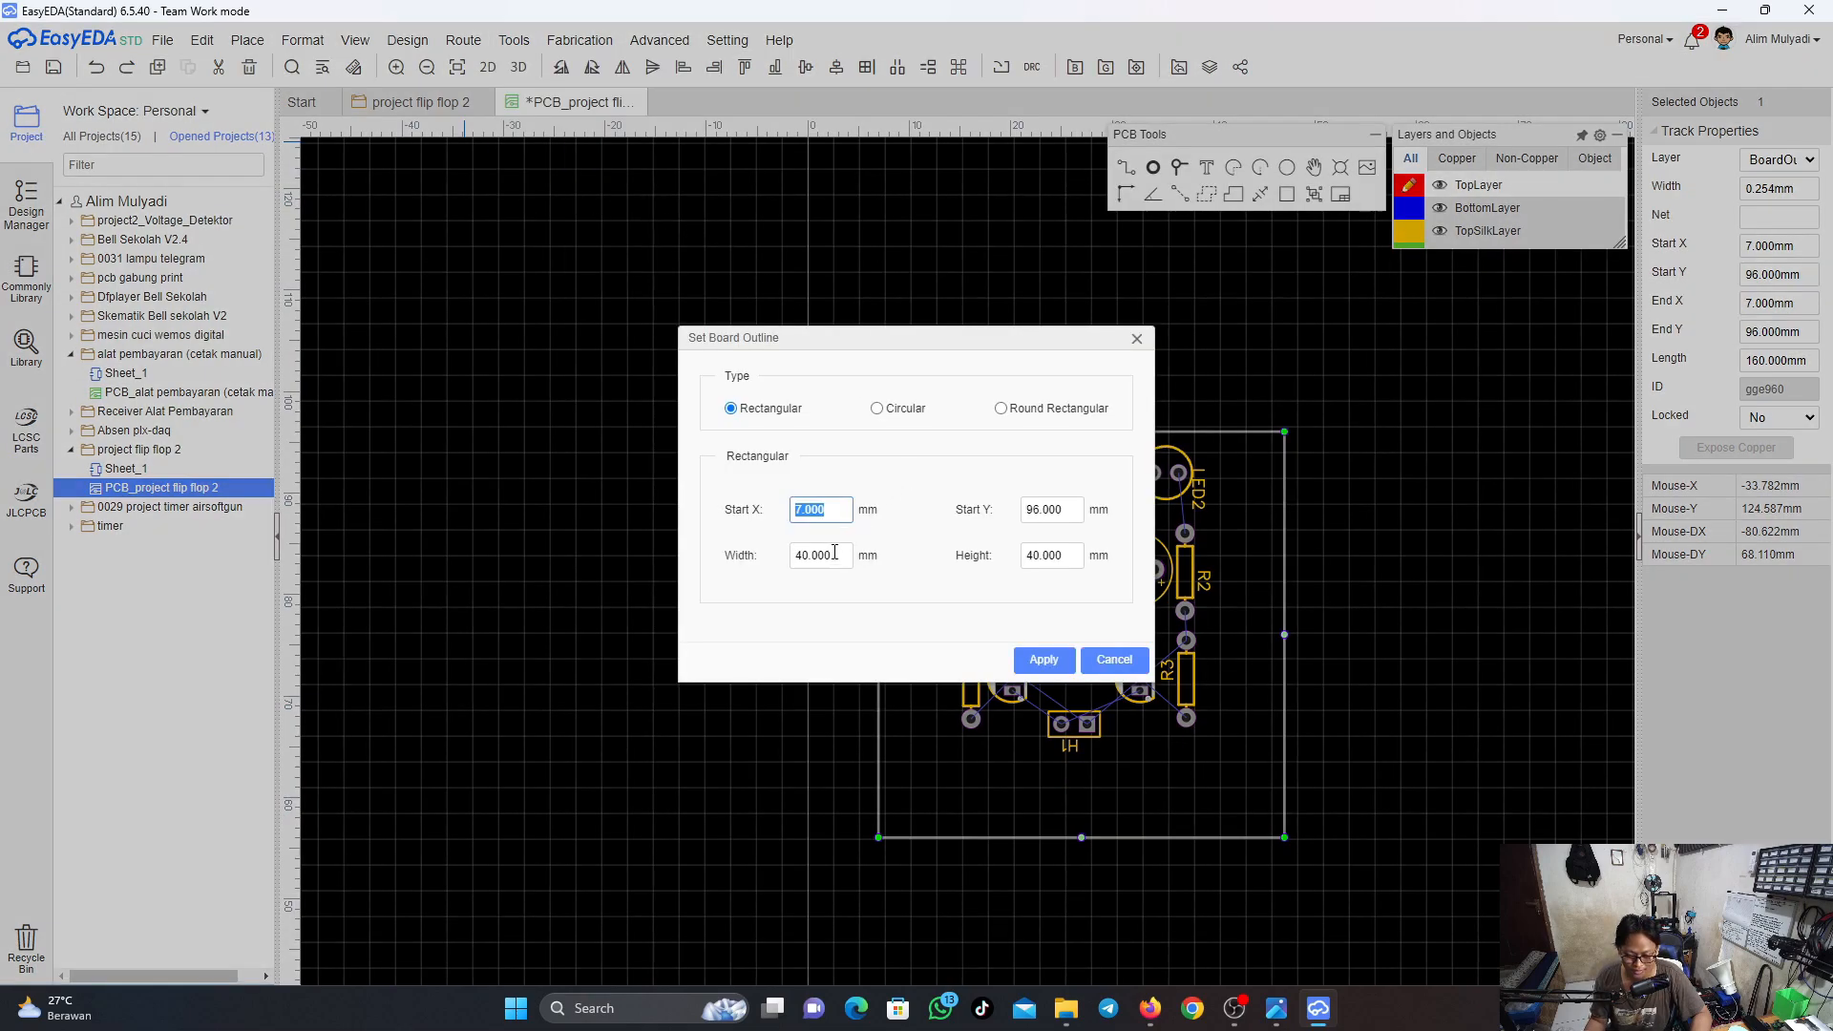
double_click(805, 558)
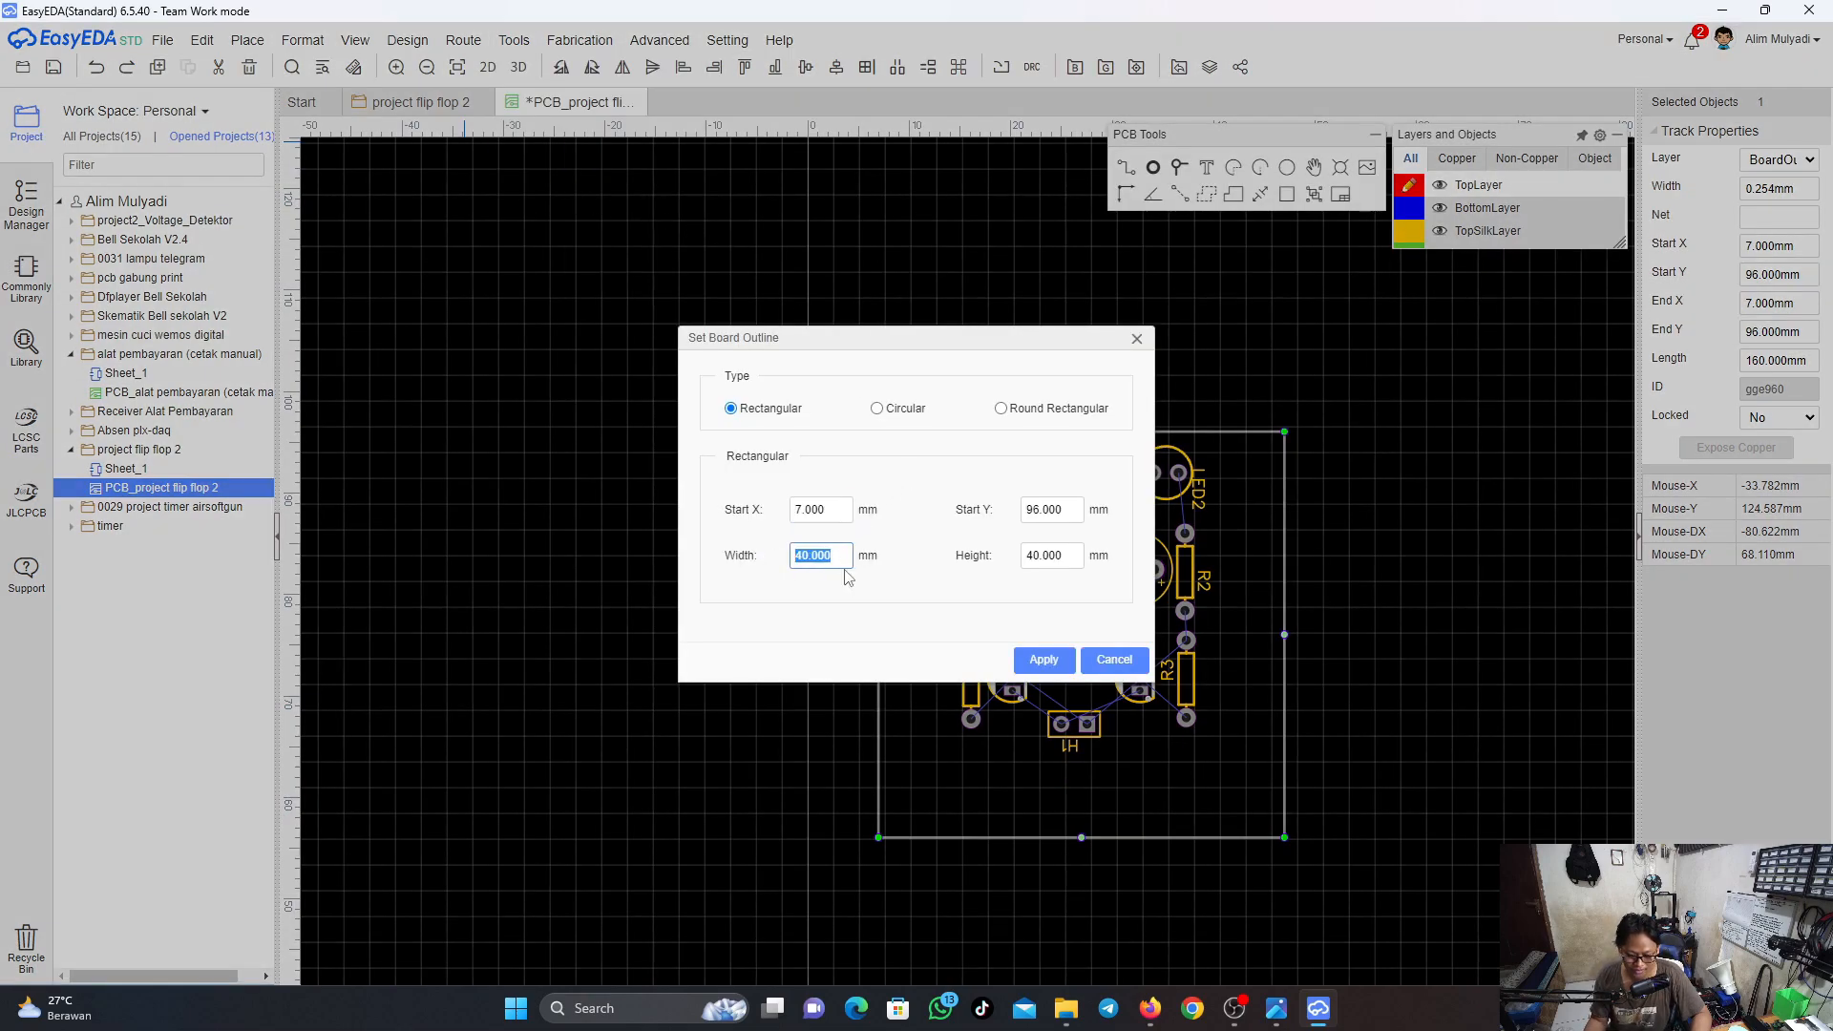
text(35)
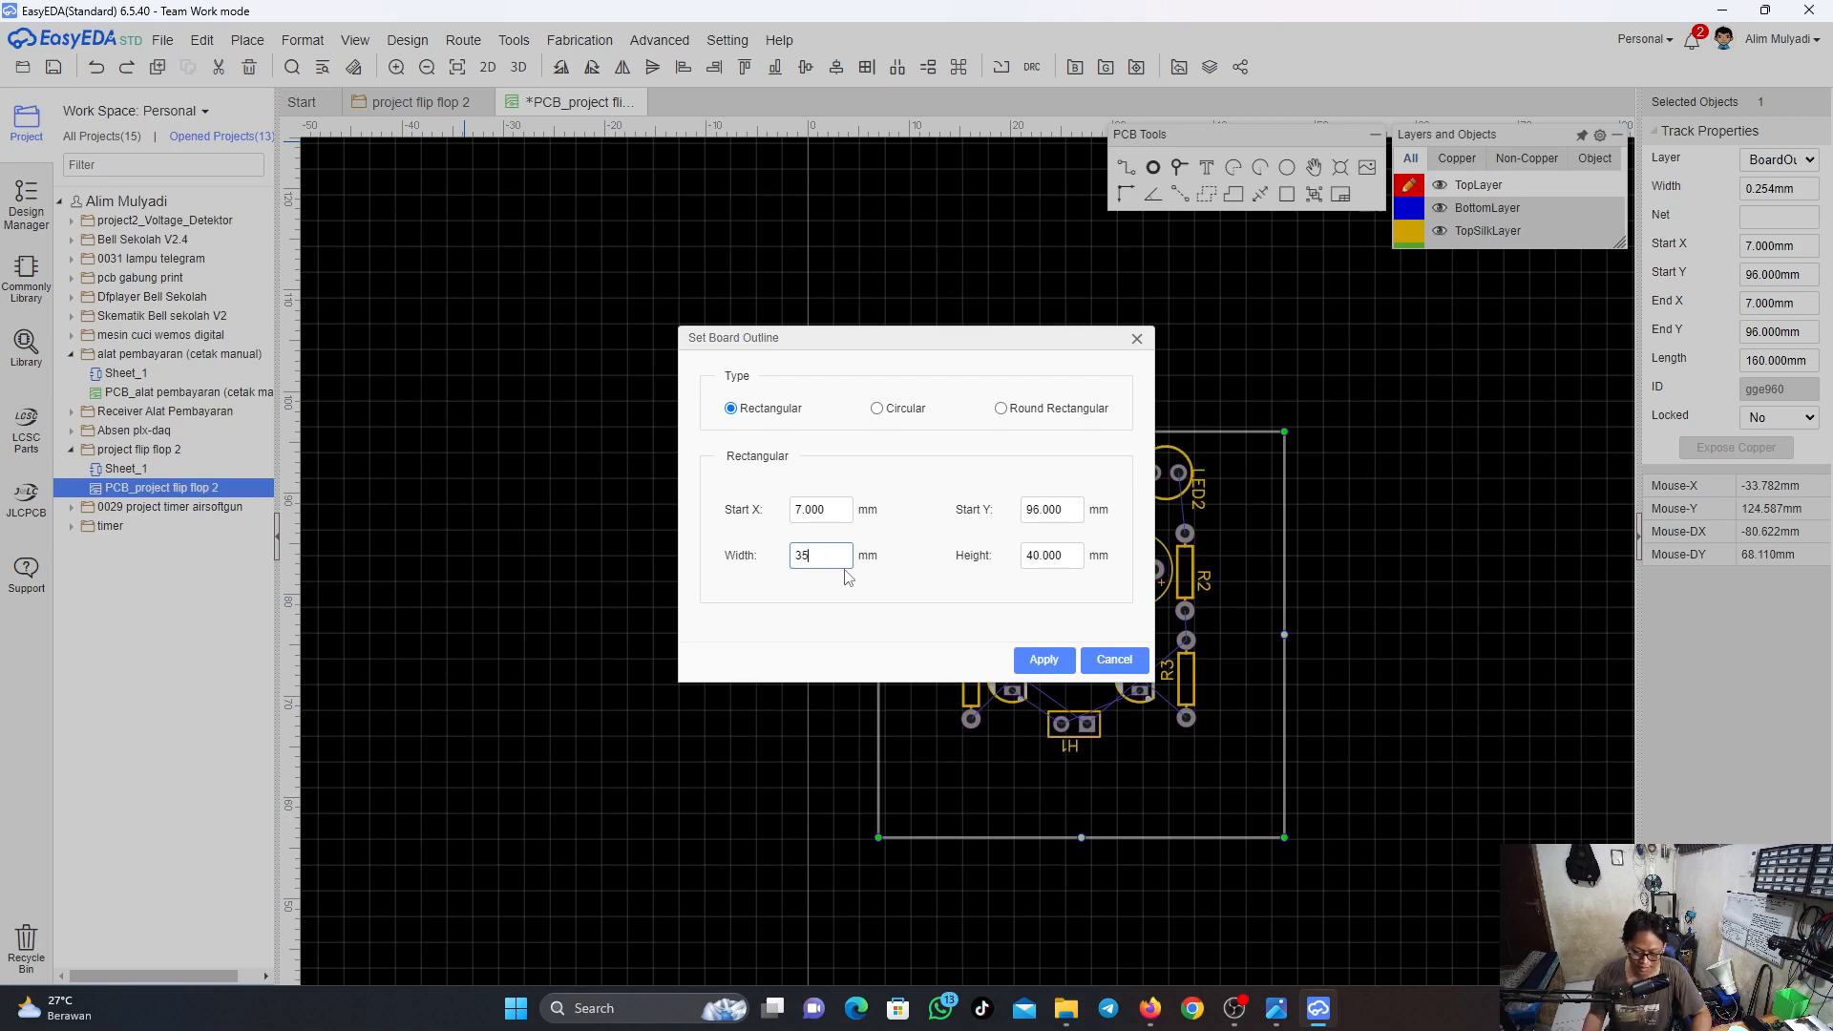
double_click(1026, 558)
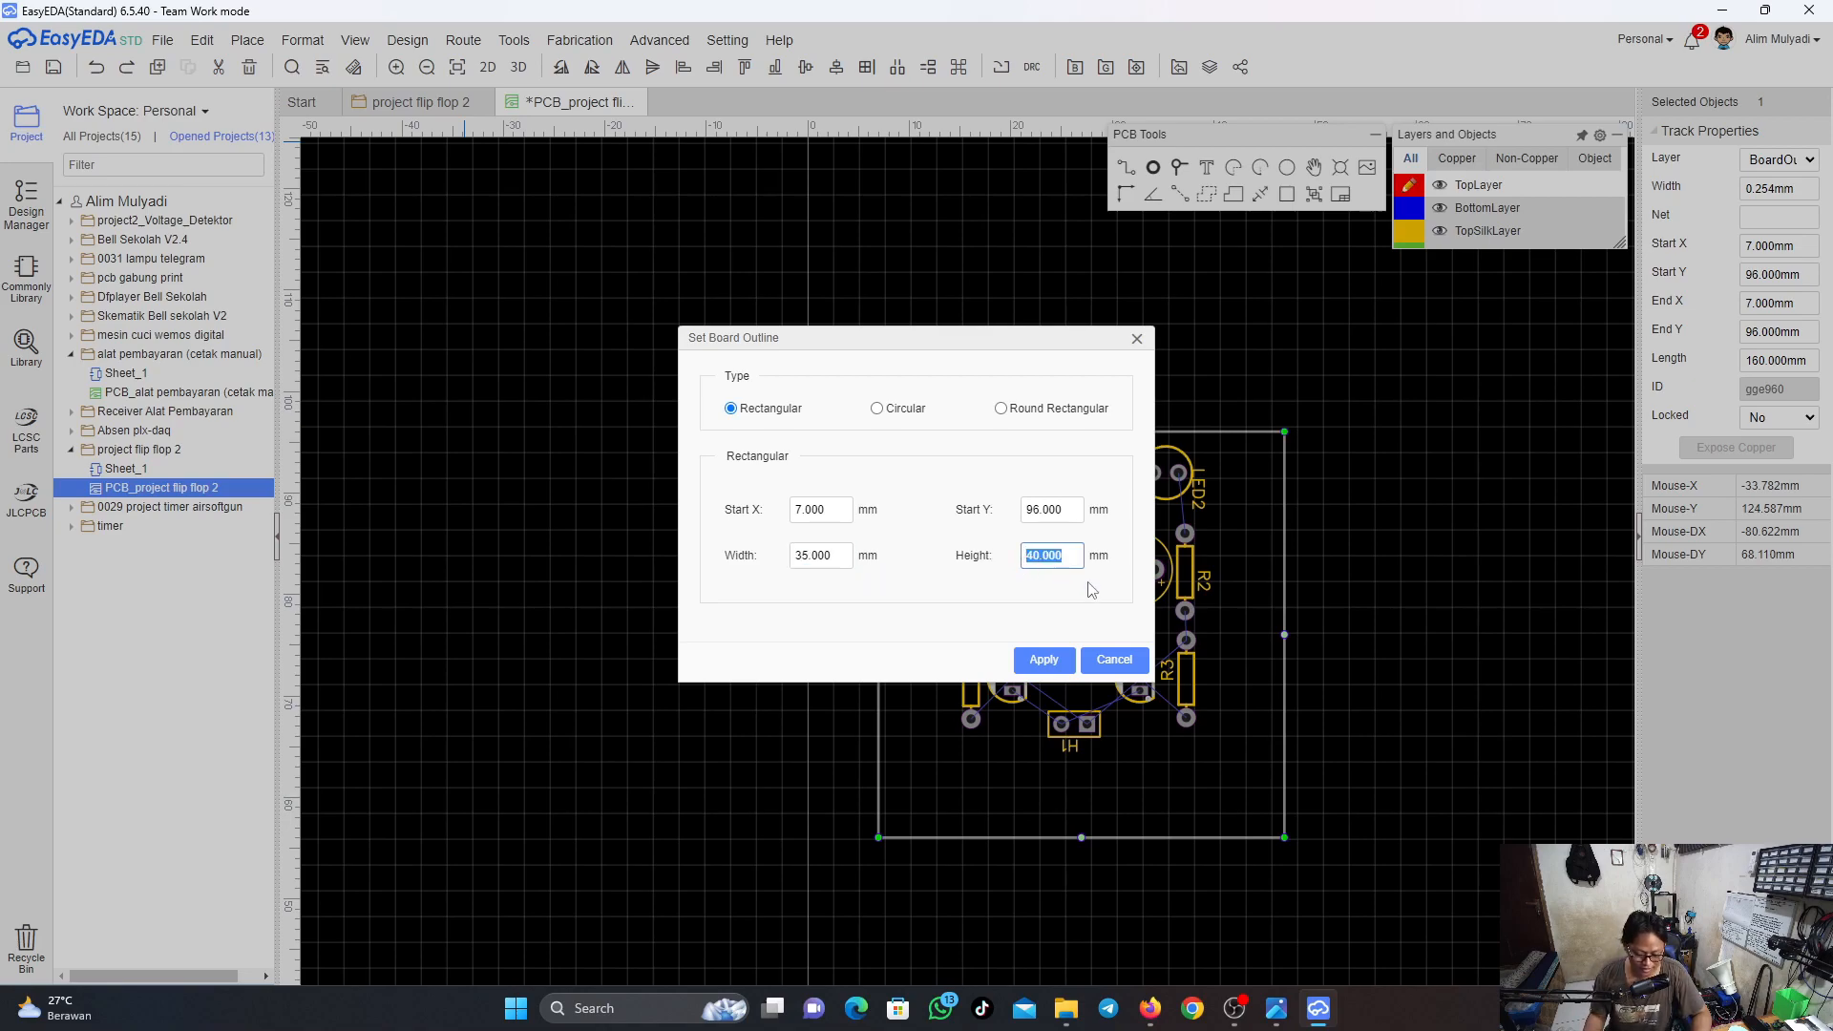
text(35)
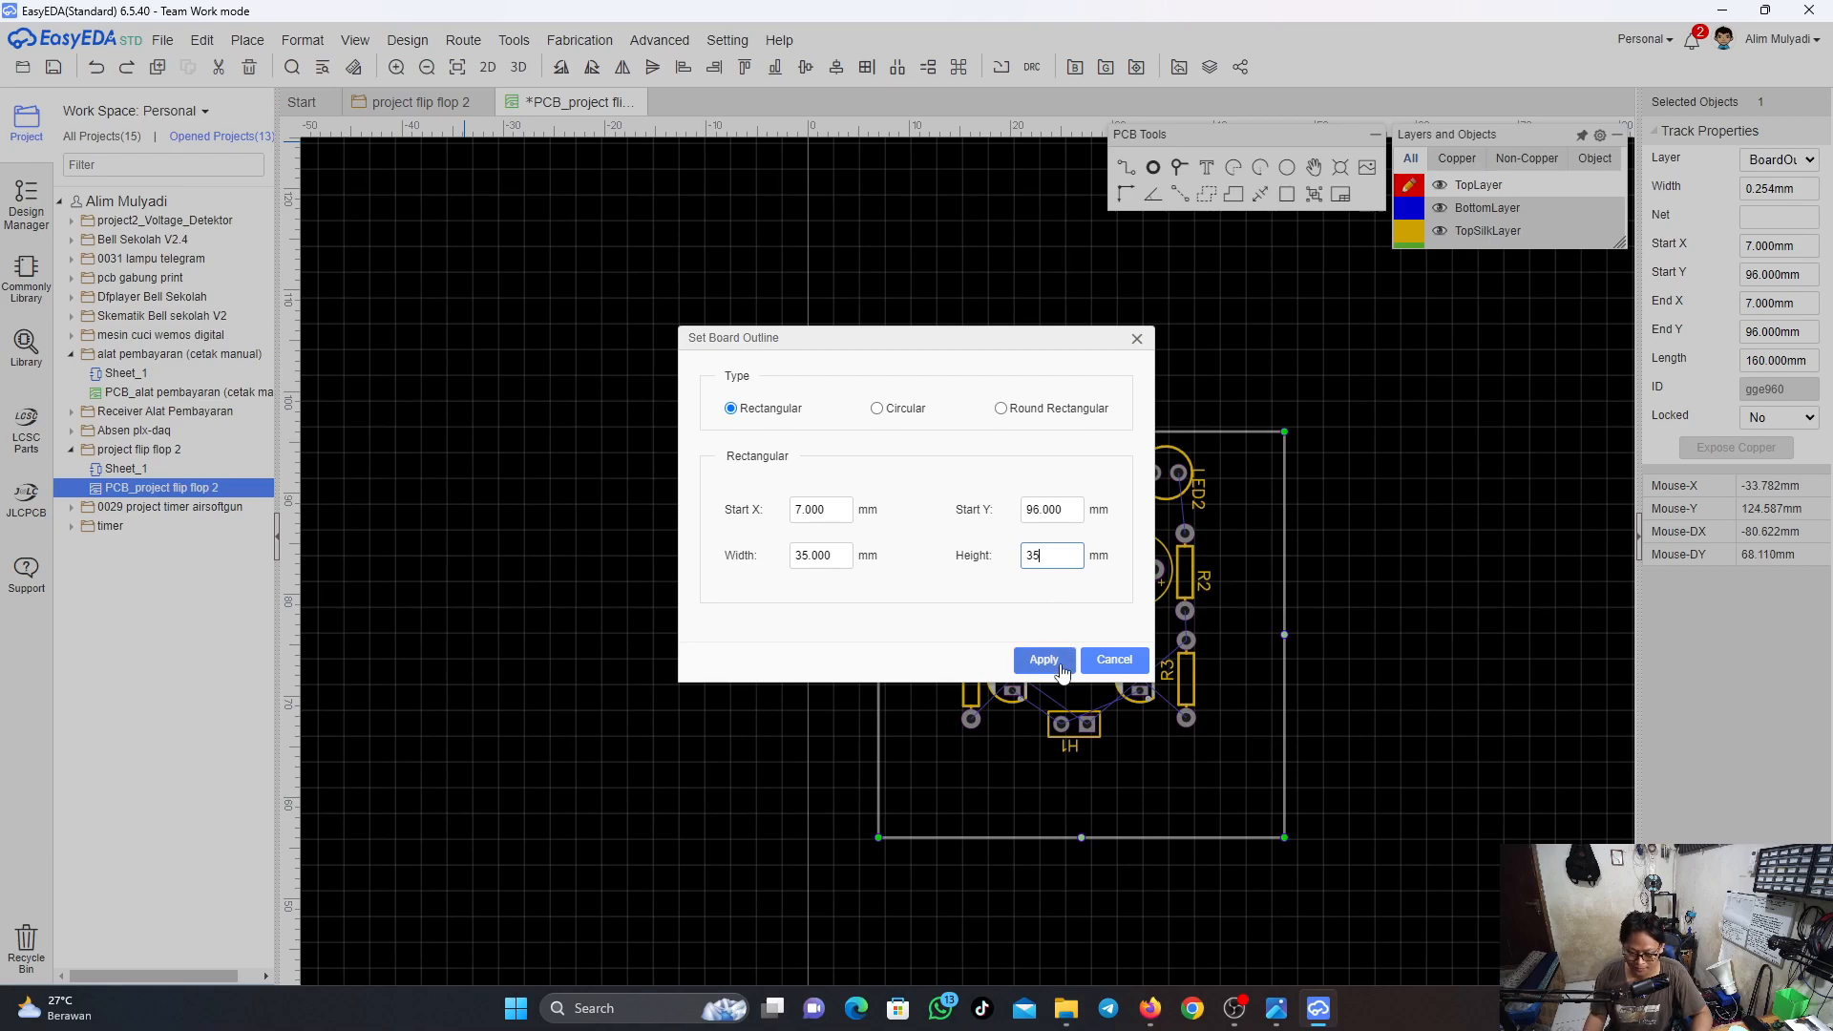
click(1043, 660)
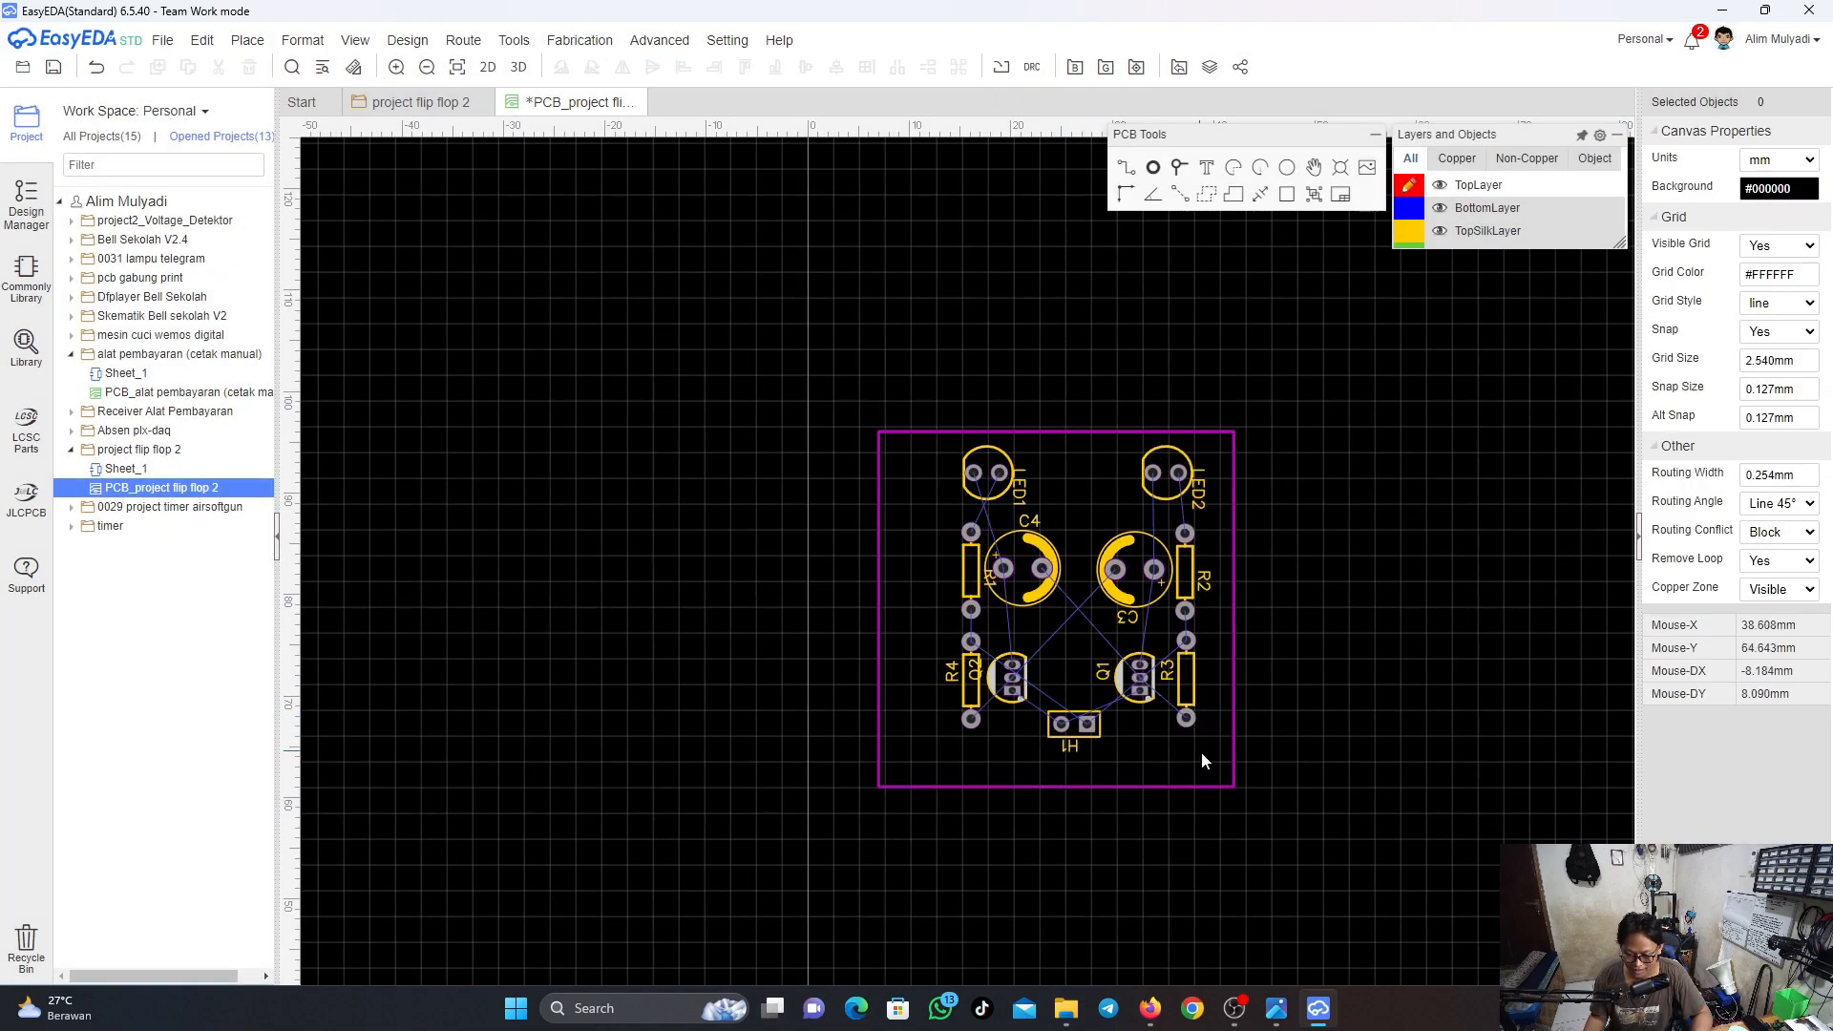
Move all the components together so that the group is centred within the board outline
drag(1207, 767, 964, 478)
scroll(1010, 510, up, 3)
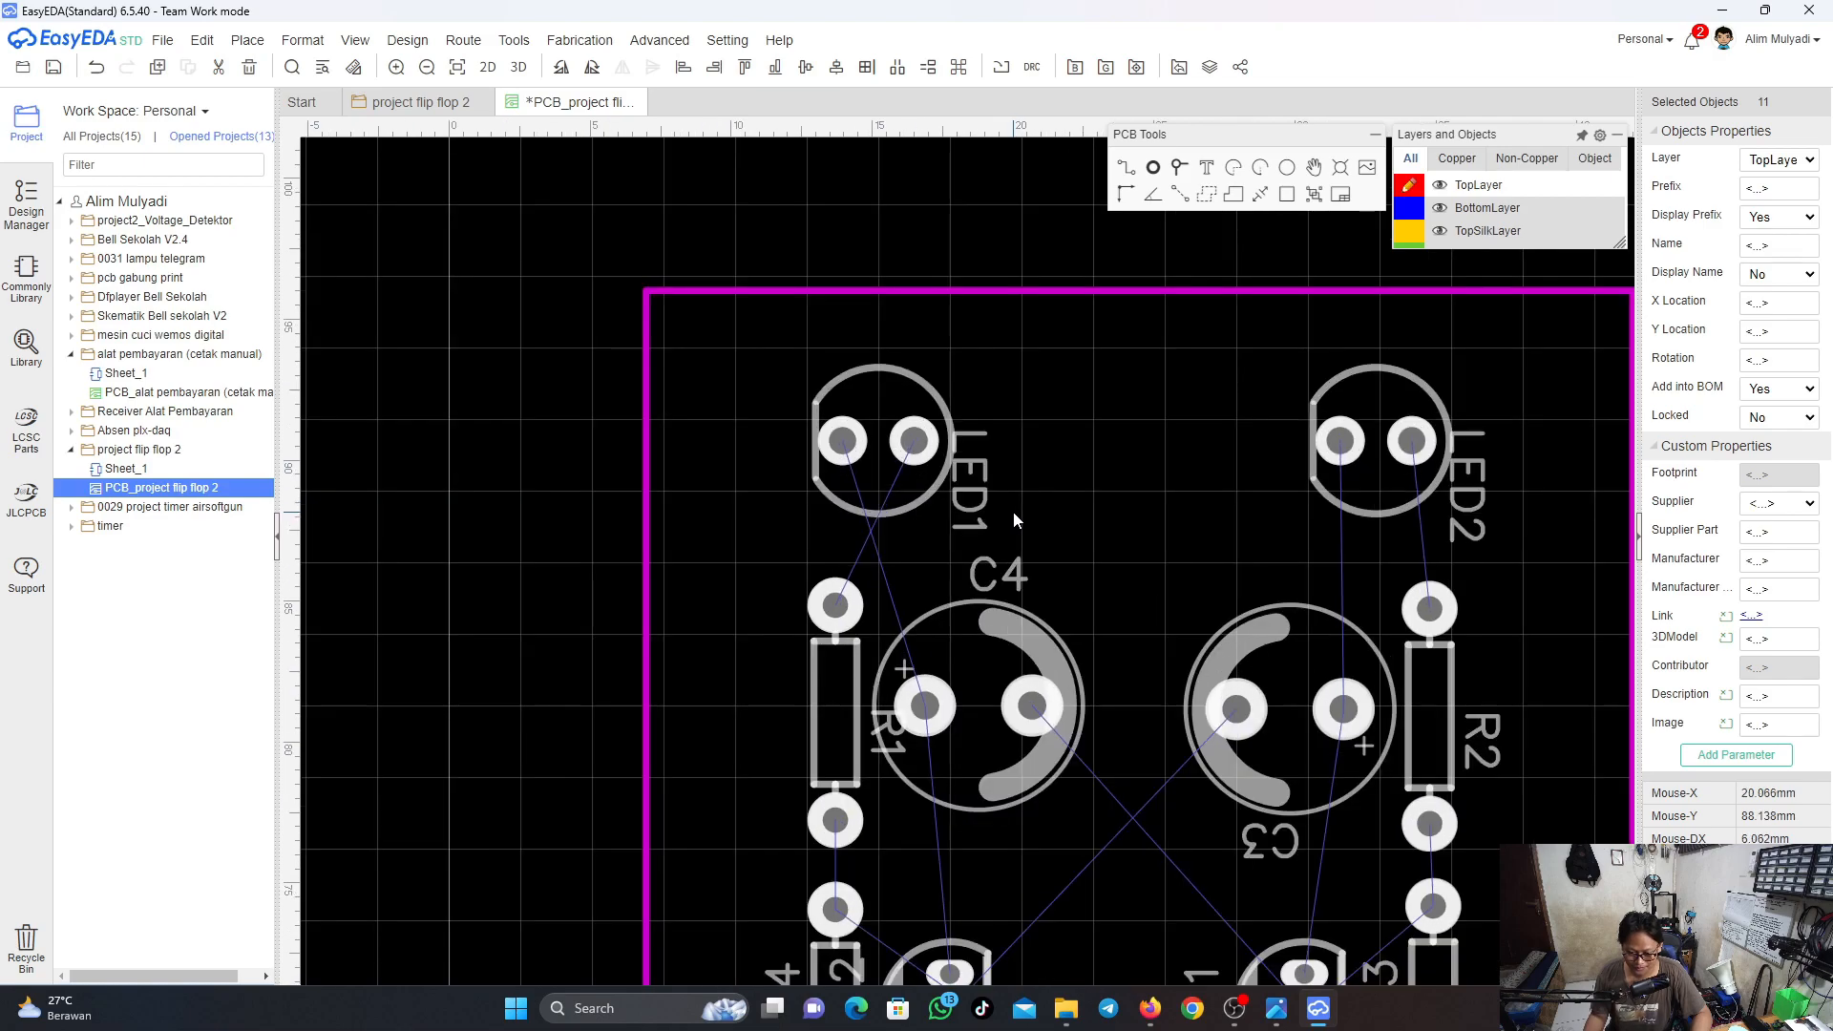
scroll(1010, 512, down, 3)
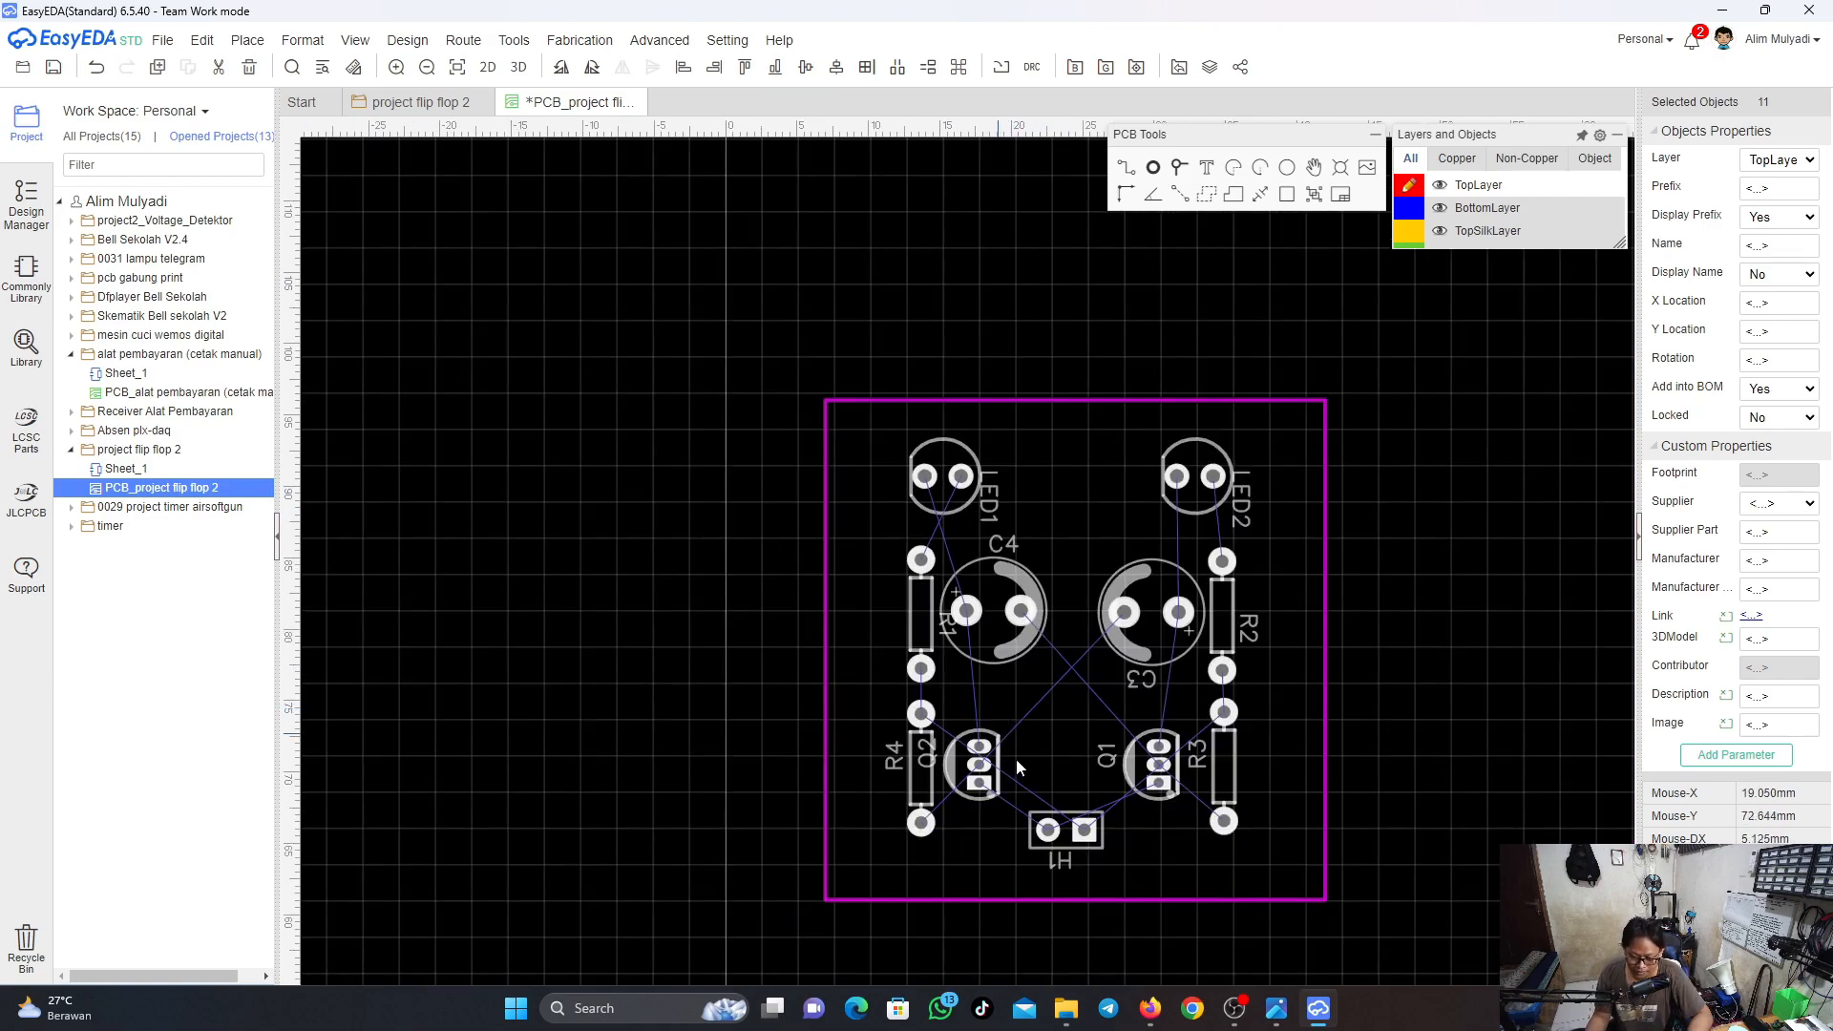
scroll(1226, 710, up, 3)
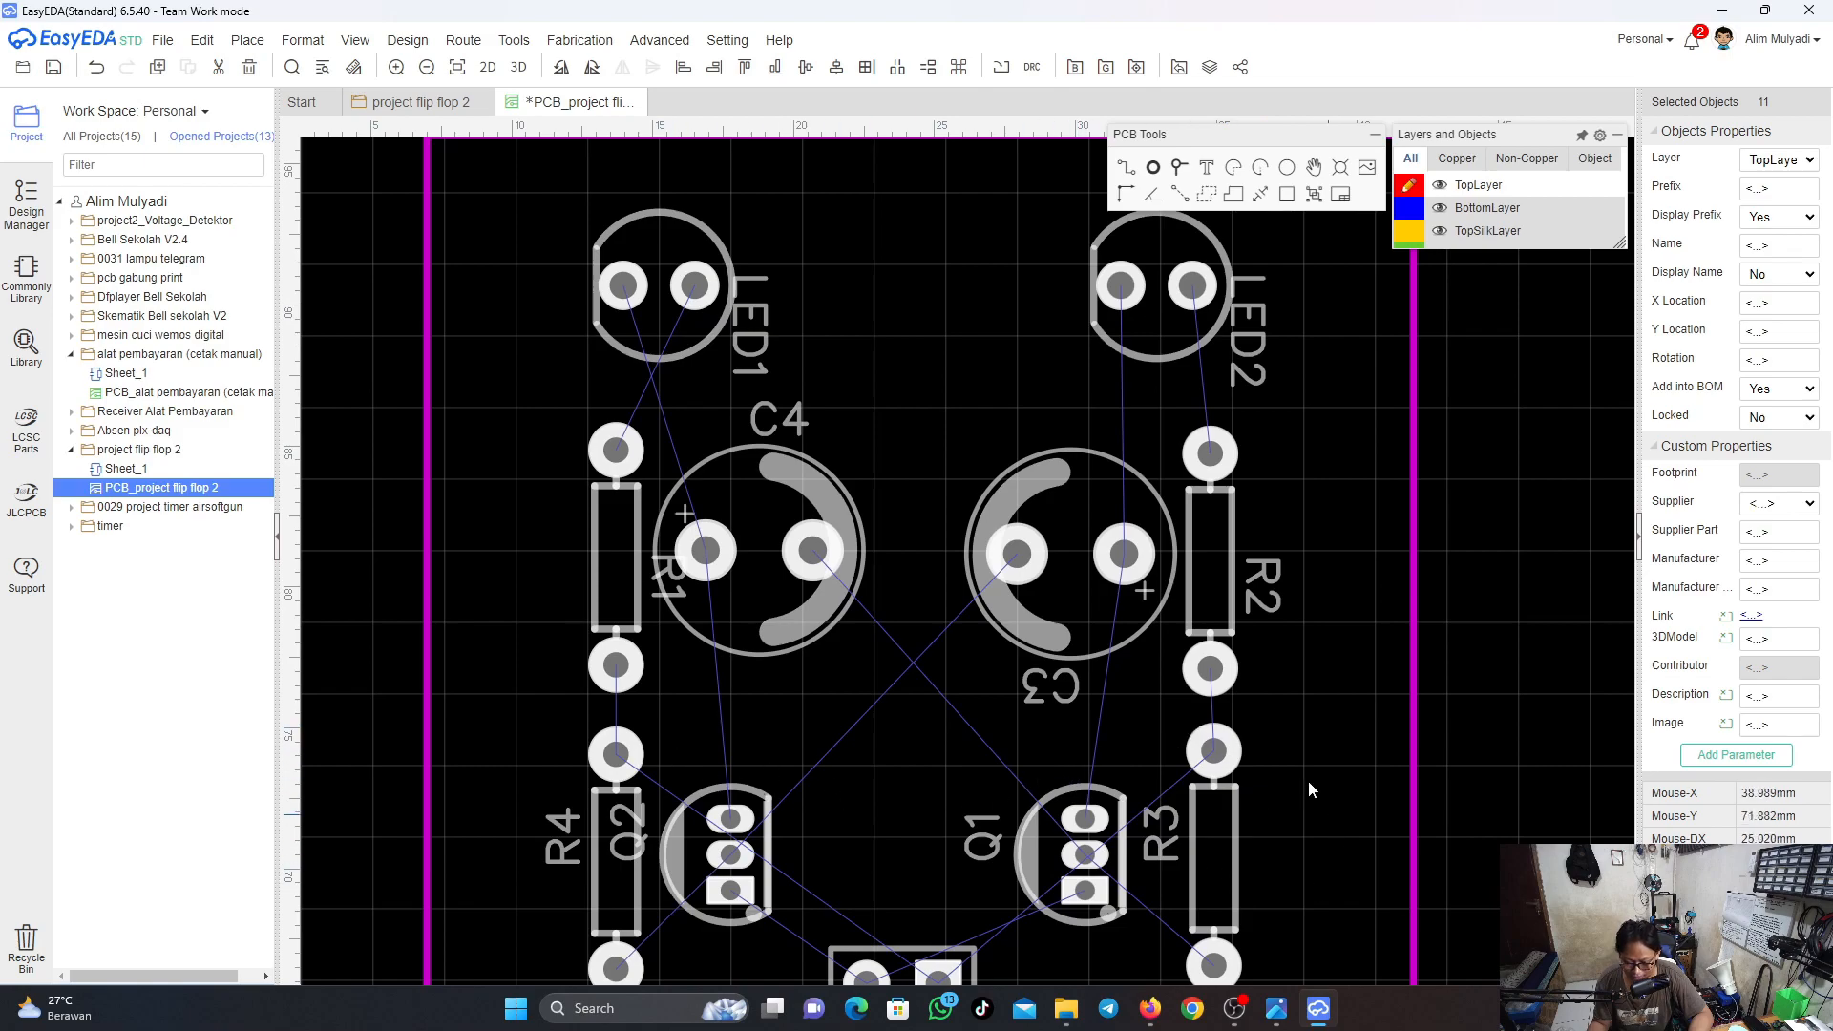
scroll(1251, 745, up, 3)
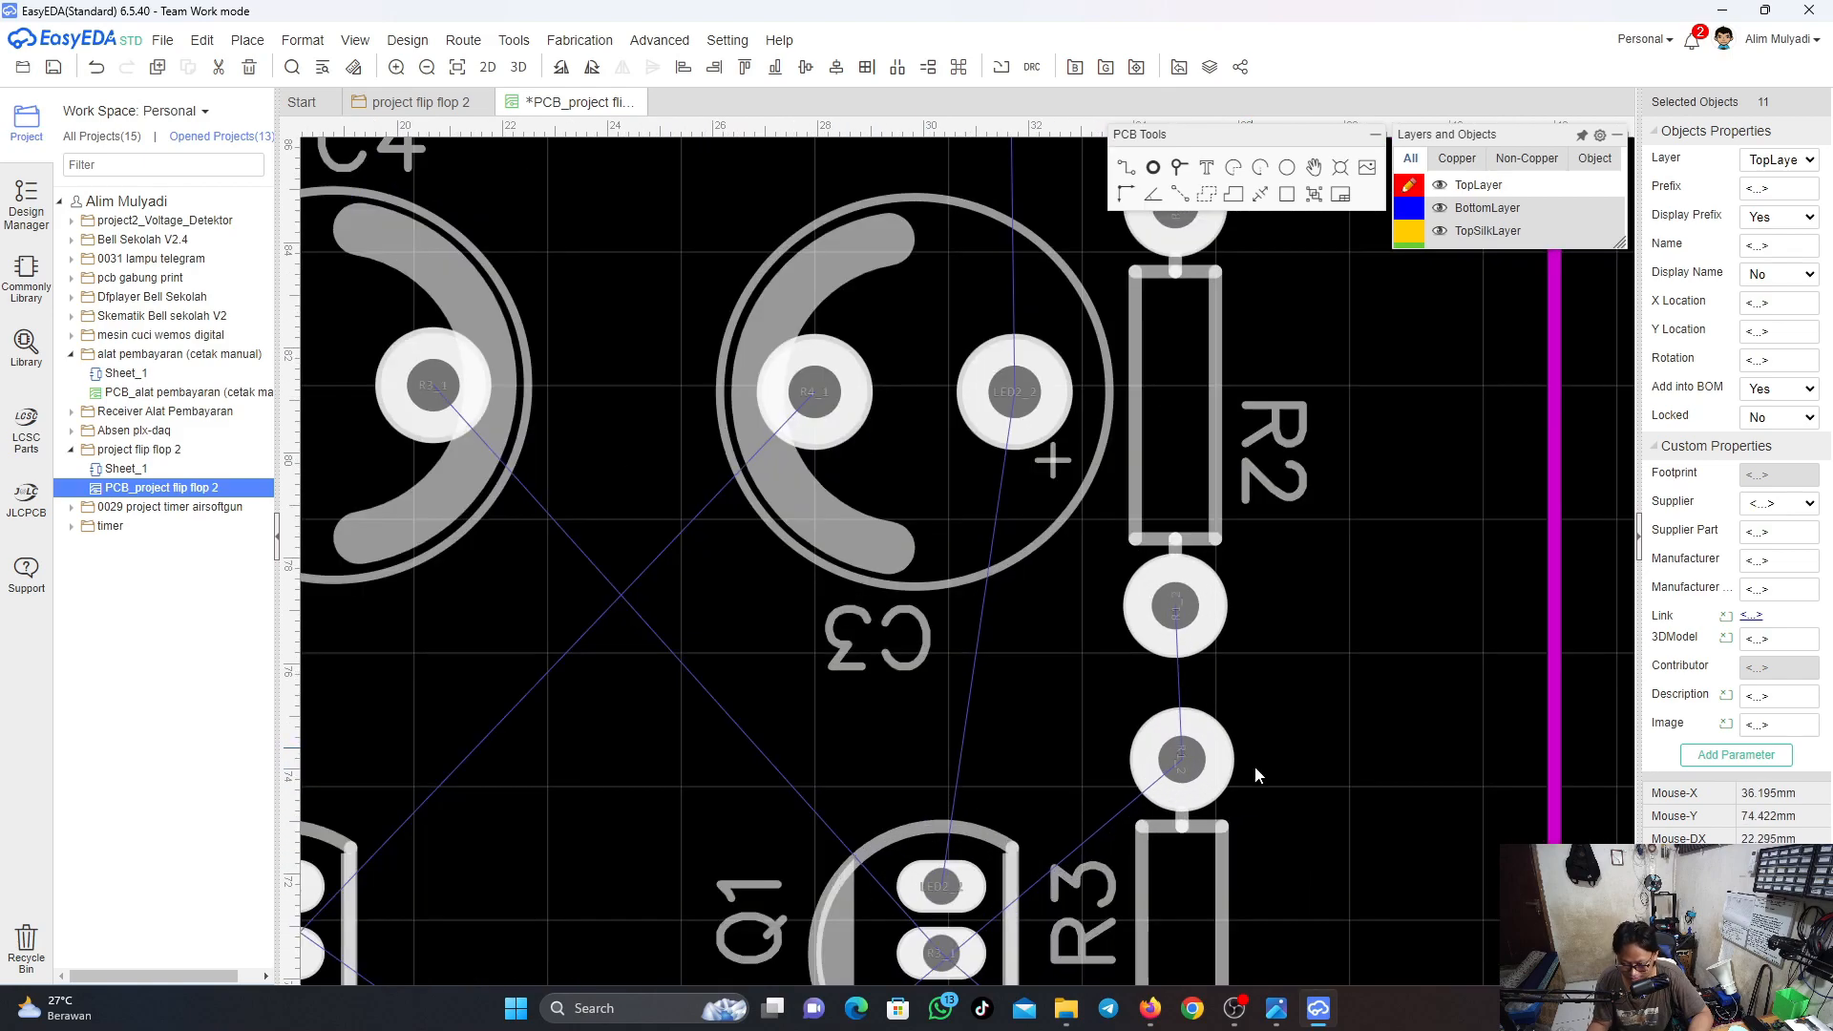
Nudge resistor R3 so its pads line up vertically with those of R2
click(1204, 875)
drag(1205, 875, 1187, 886)
scroll(1188, 886, down, 5)
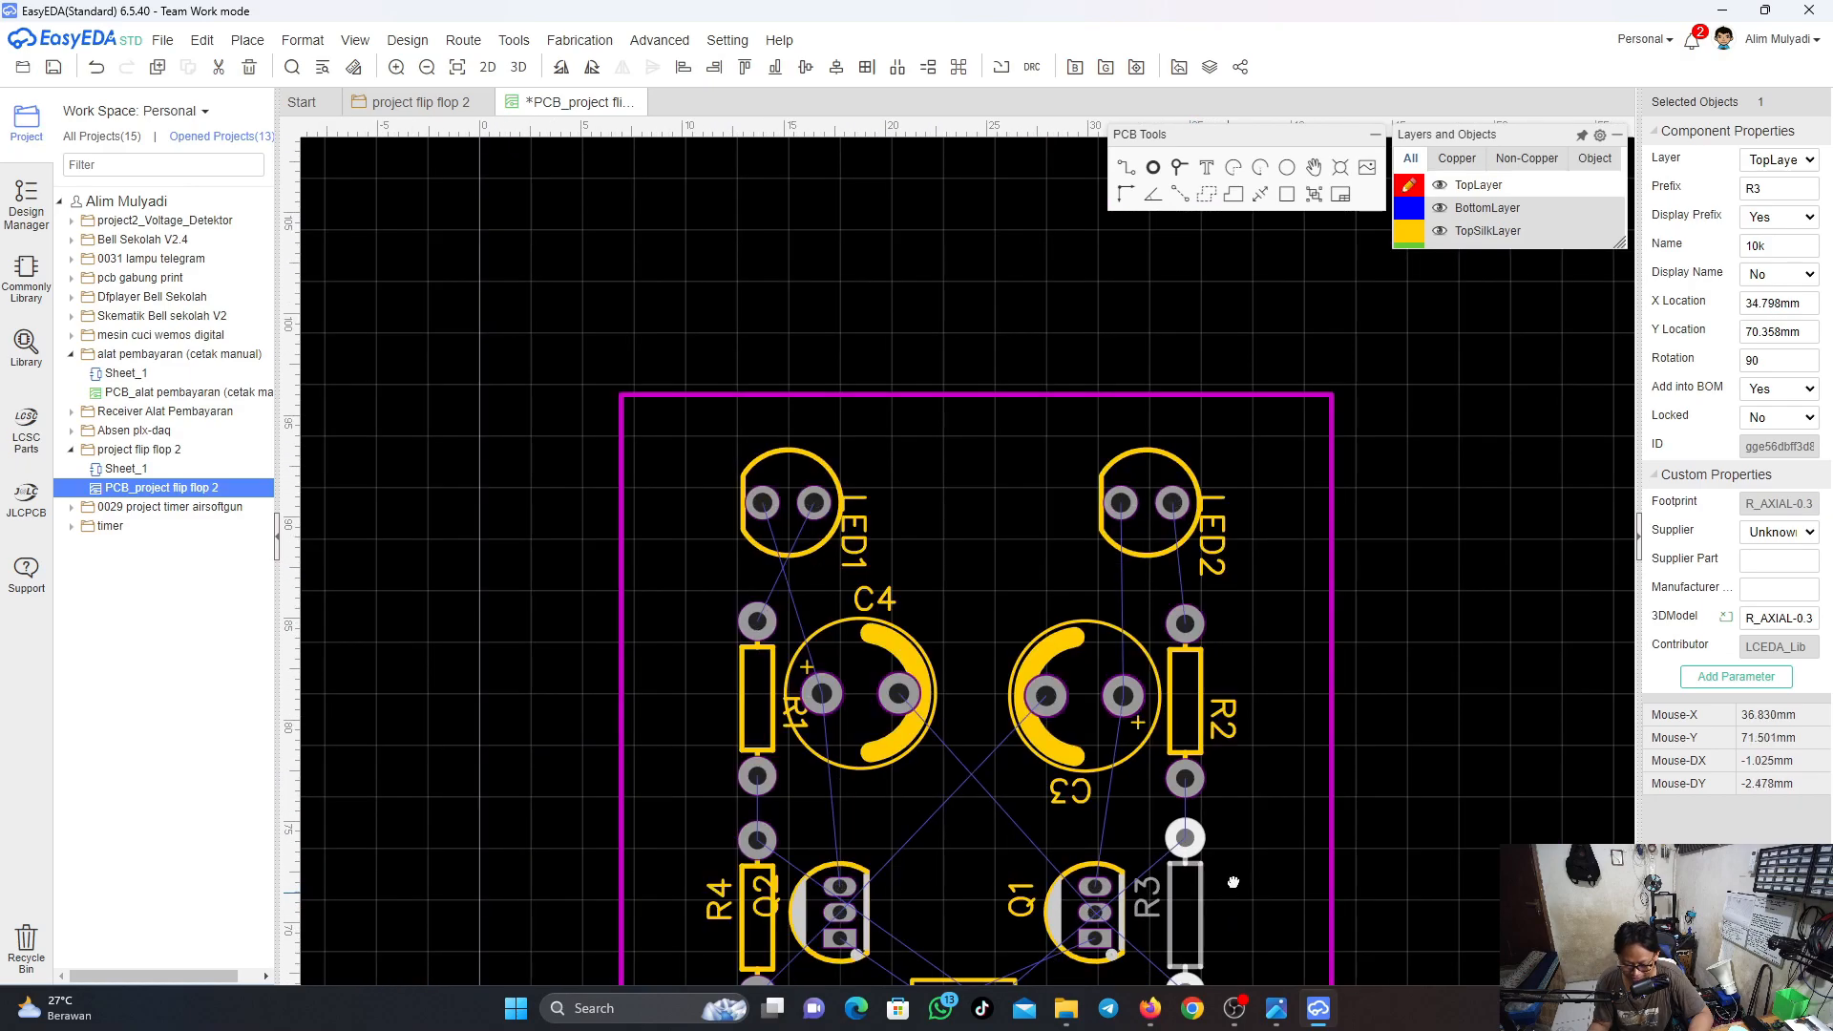
Reposition the Q2, R3 and Q1 designator labels to the right of their respective components
right_drag(1234, 882, 1279, 534)
scroll(880, 666, up, 3)
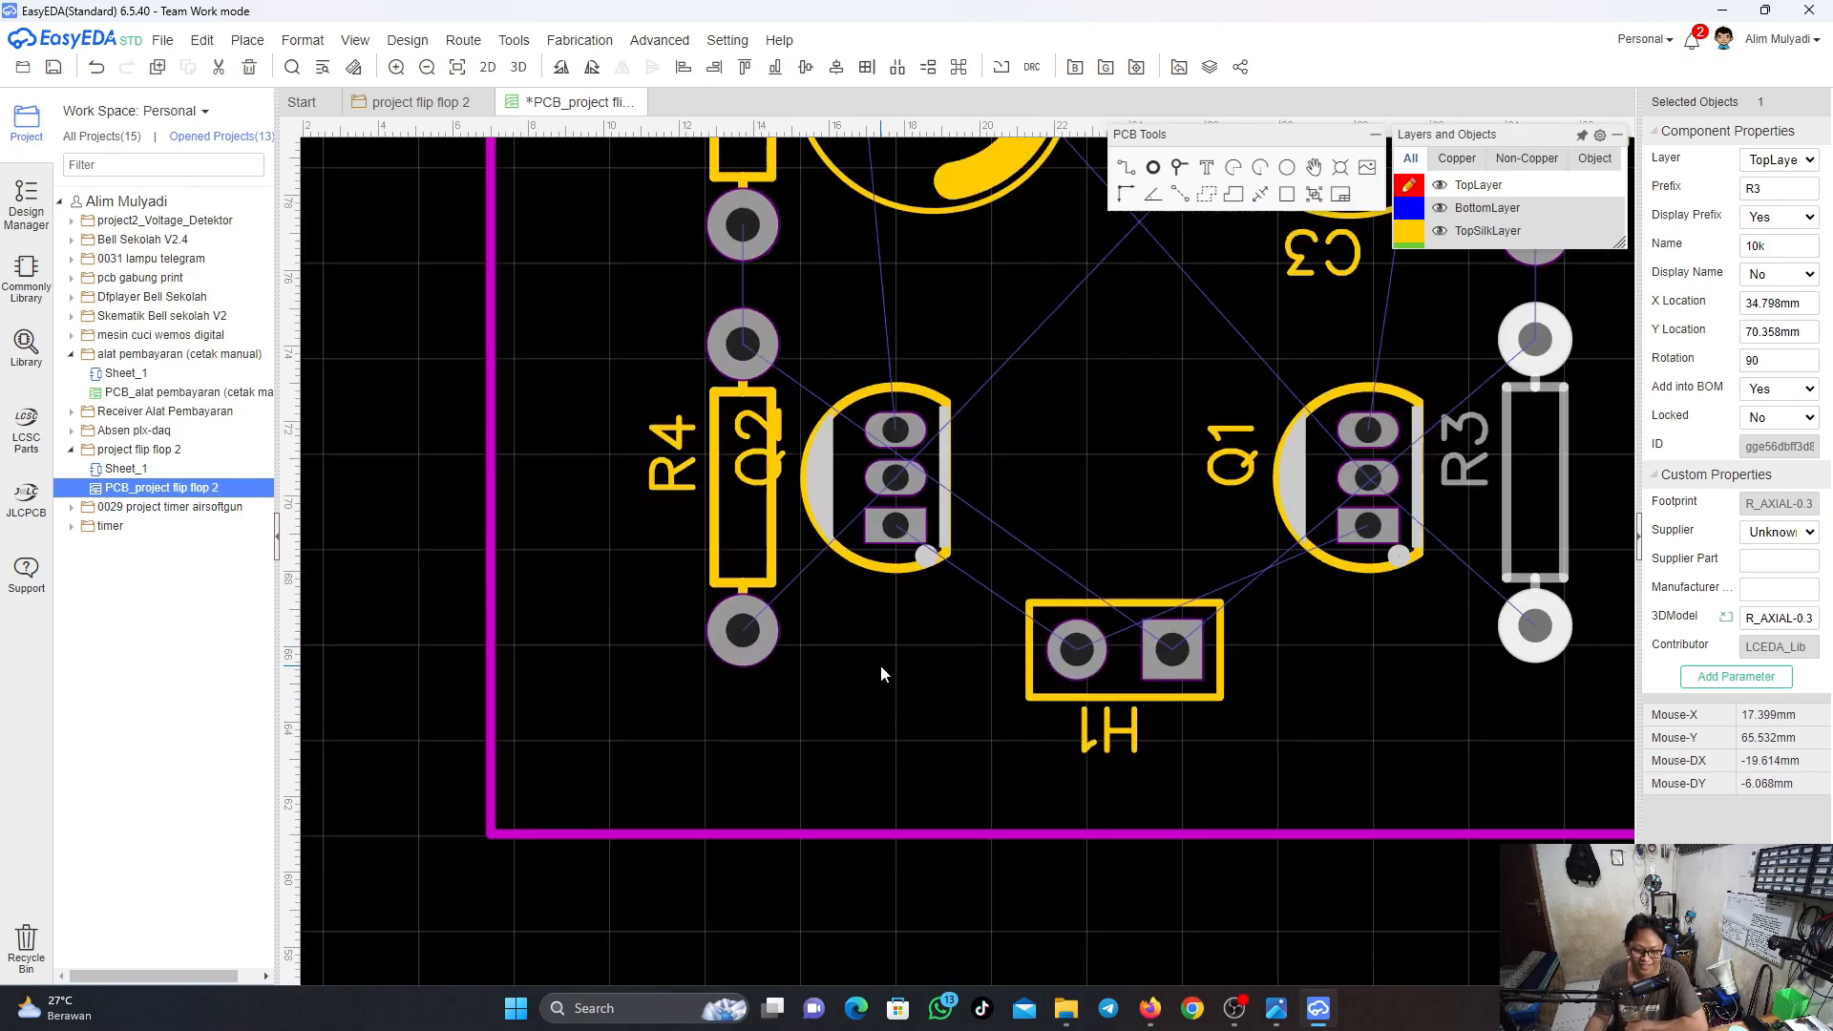
scroll(880, 664, down, 3)
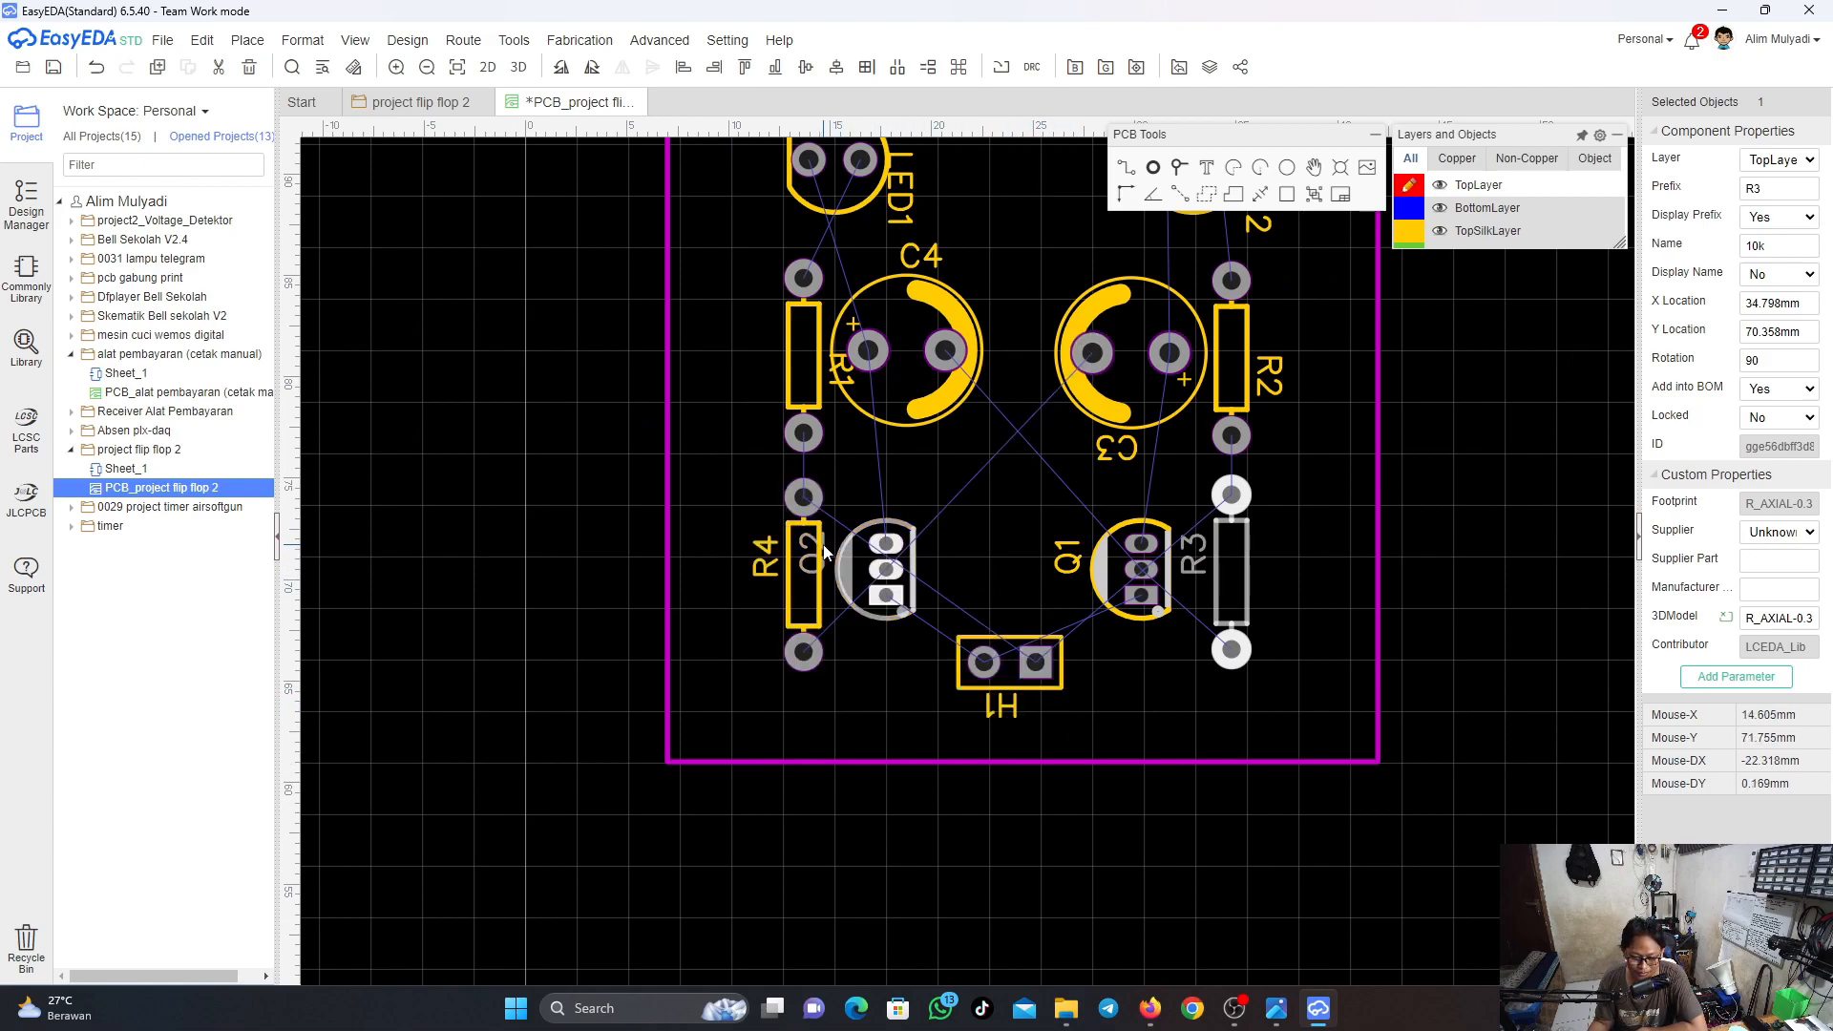
drag(827, 551, 945, 554)
drag(1064, 550, 1072, 558)
drag(1184, 551, 1268, 572)
click(1085, 583)
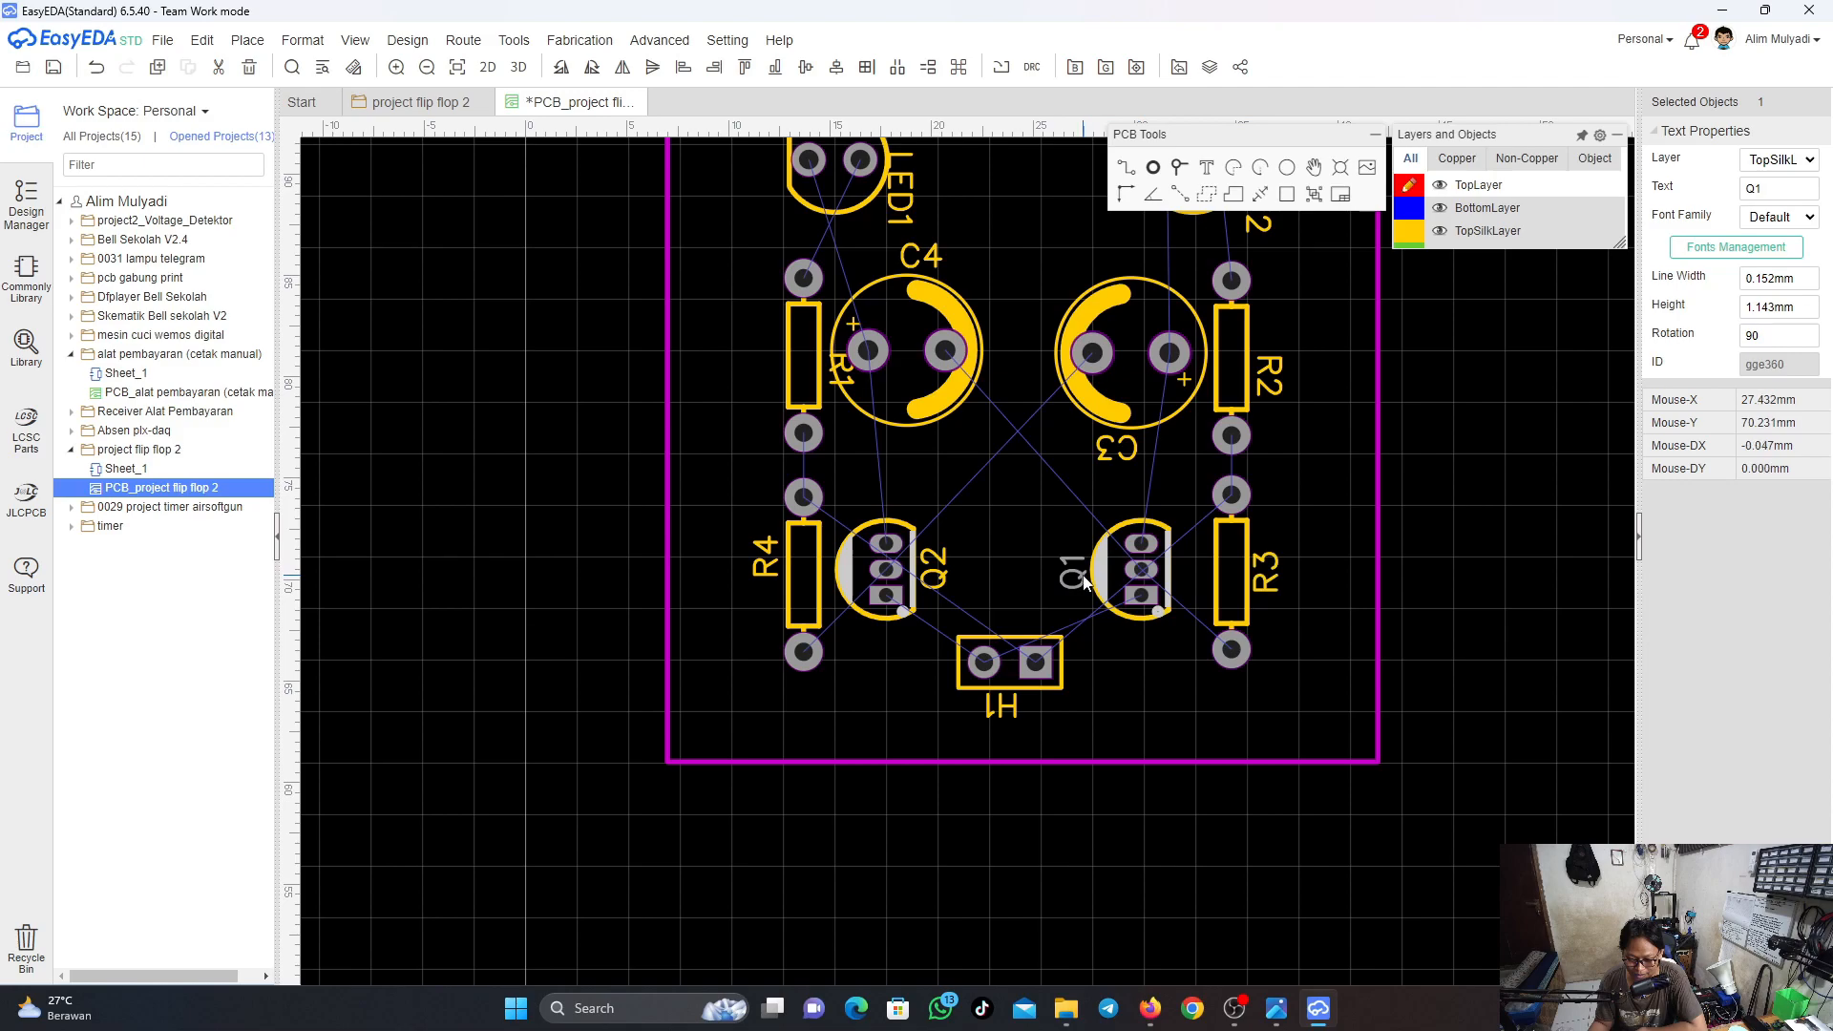
drag(1084, 583, 1187, 573)
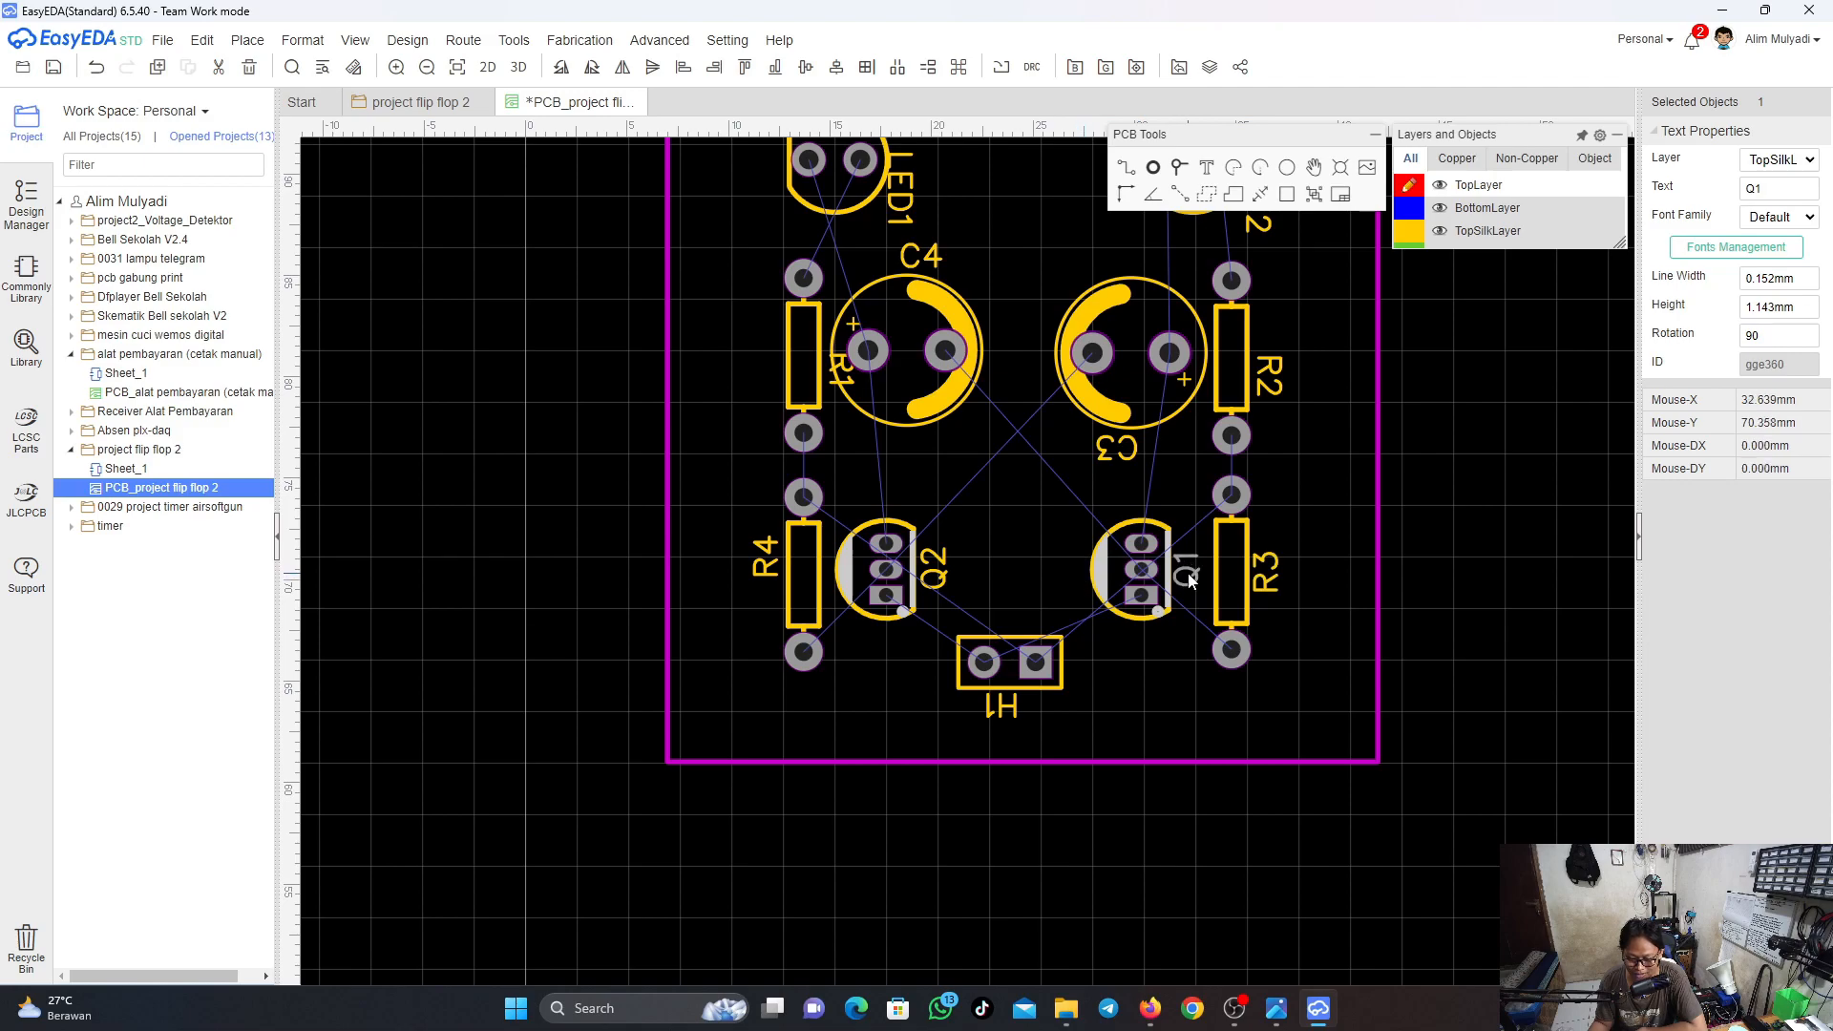
Switch to the project flip flop 2 schematic and change transistor Q2's part name to 2N3904
click(428, 107)
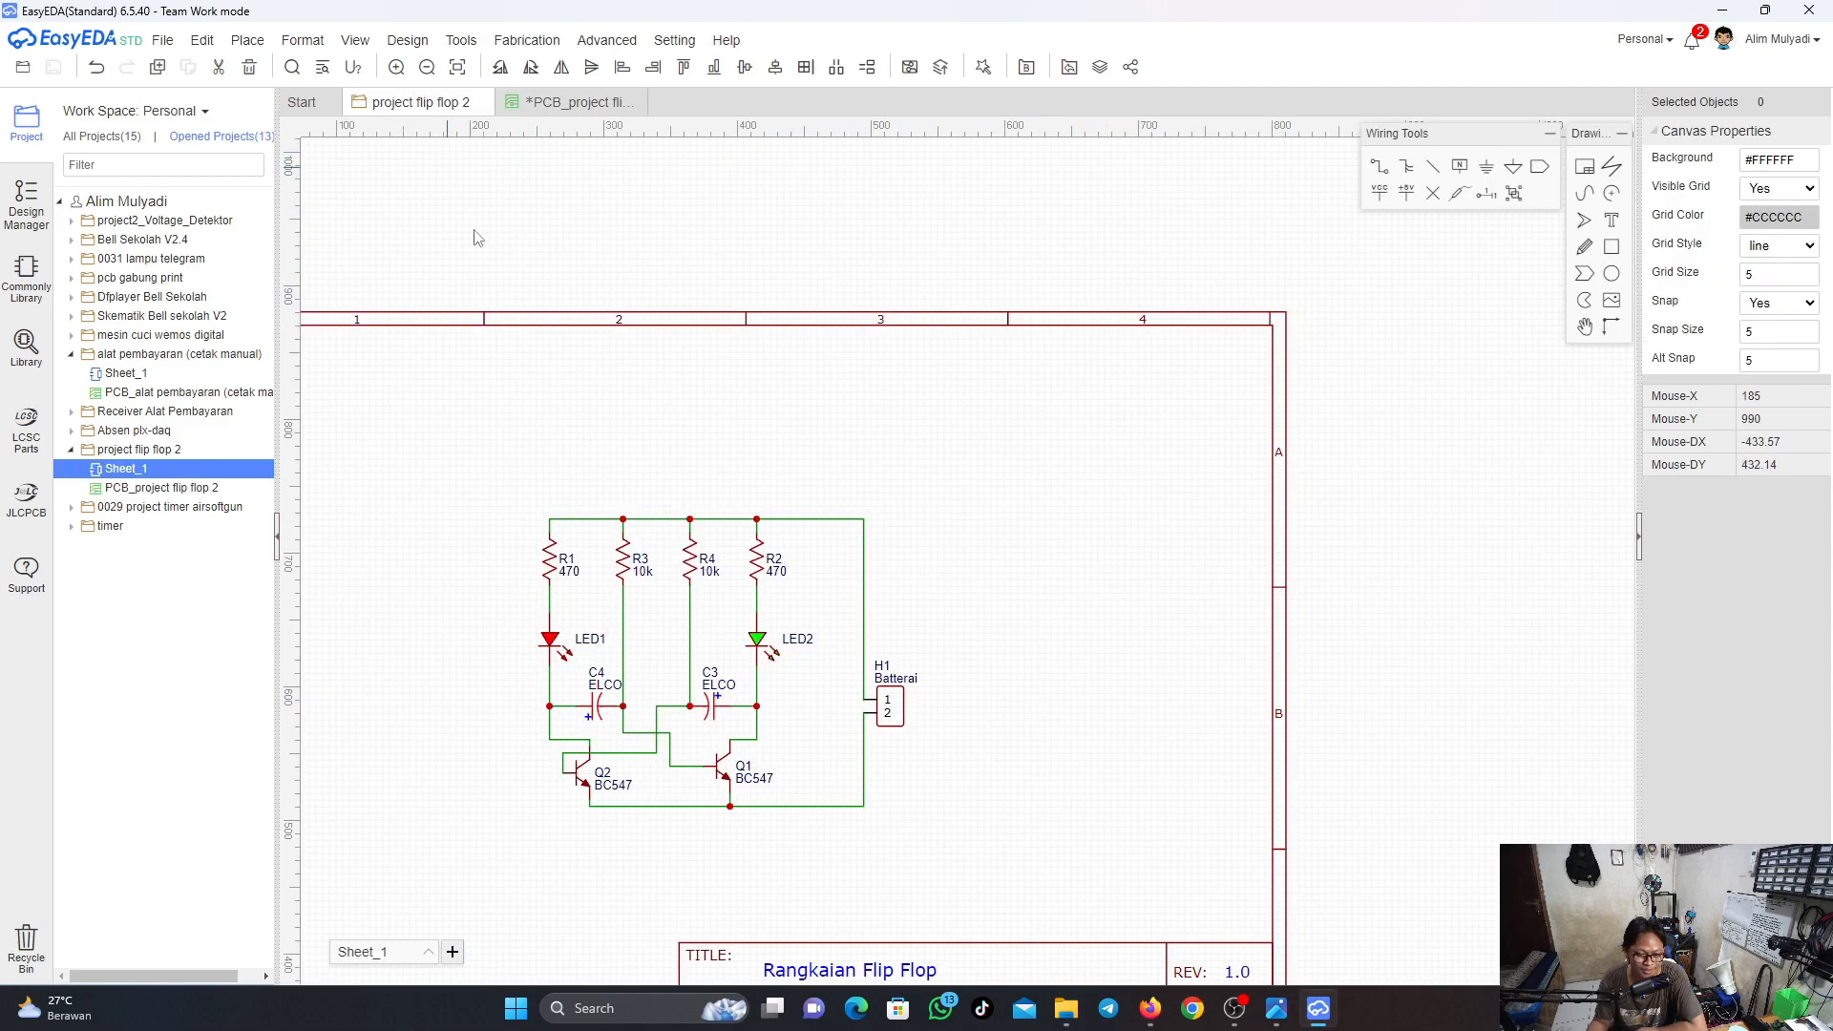
double_click(608, 788)
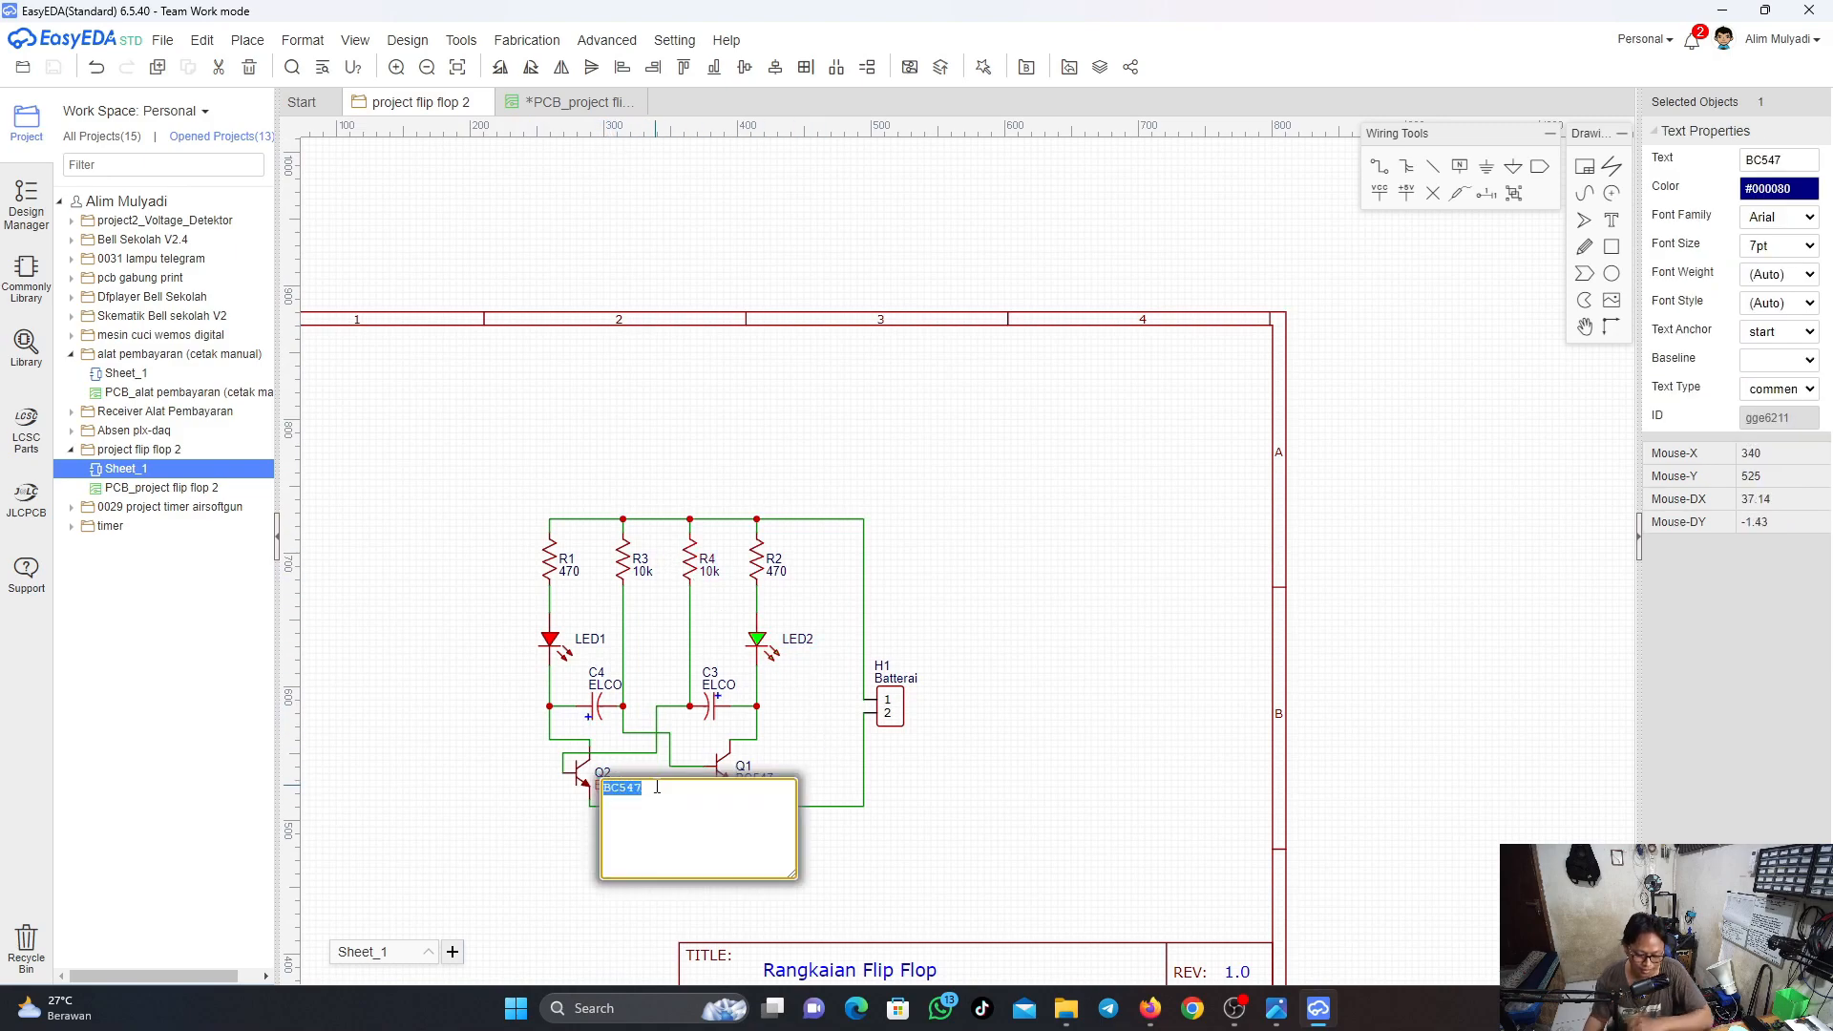
text(2N3904)
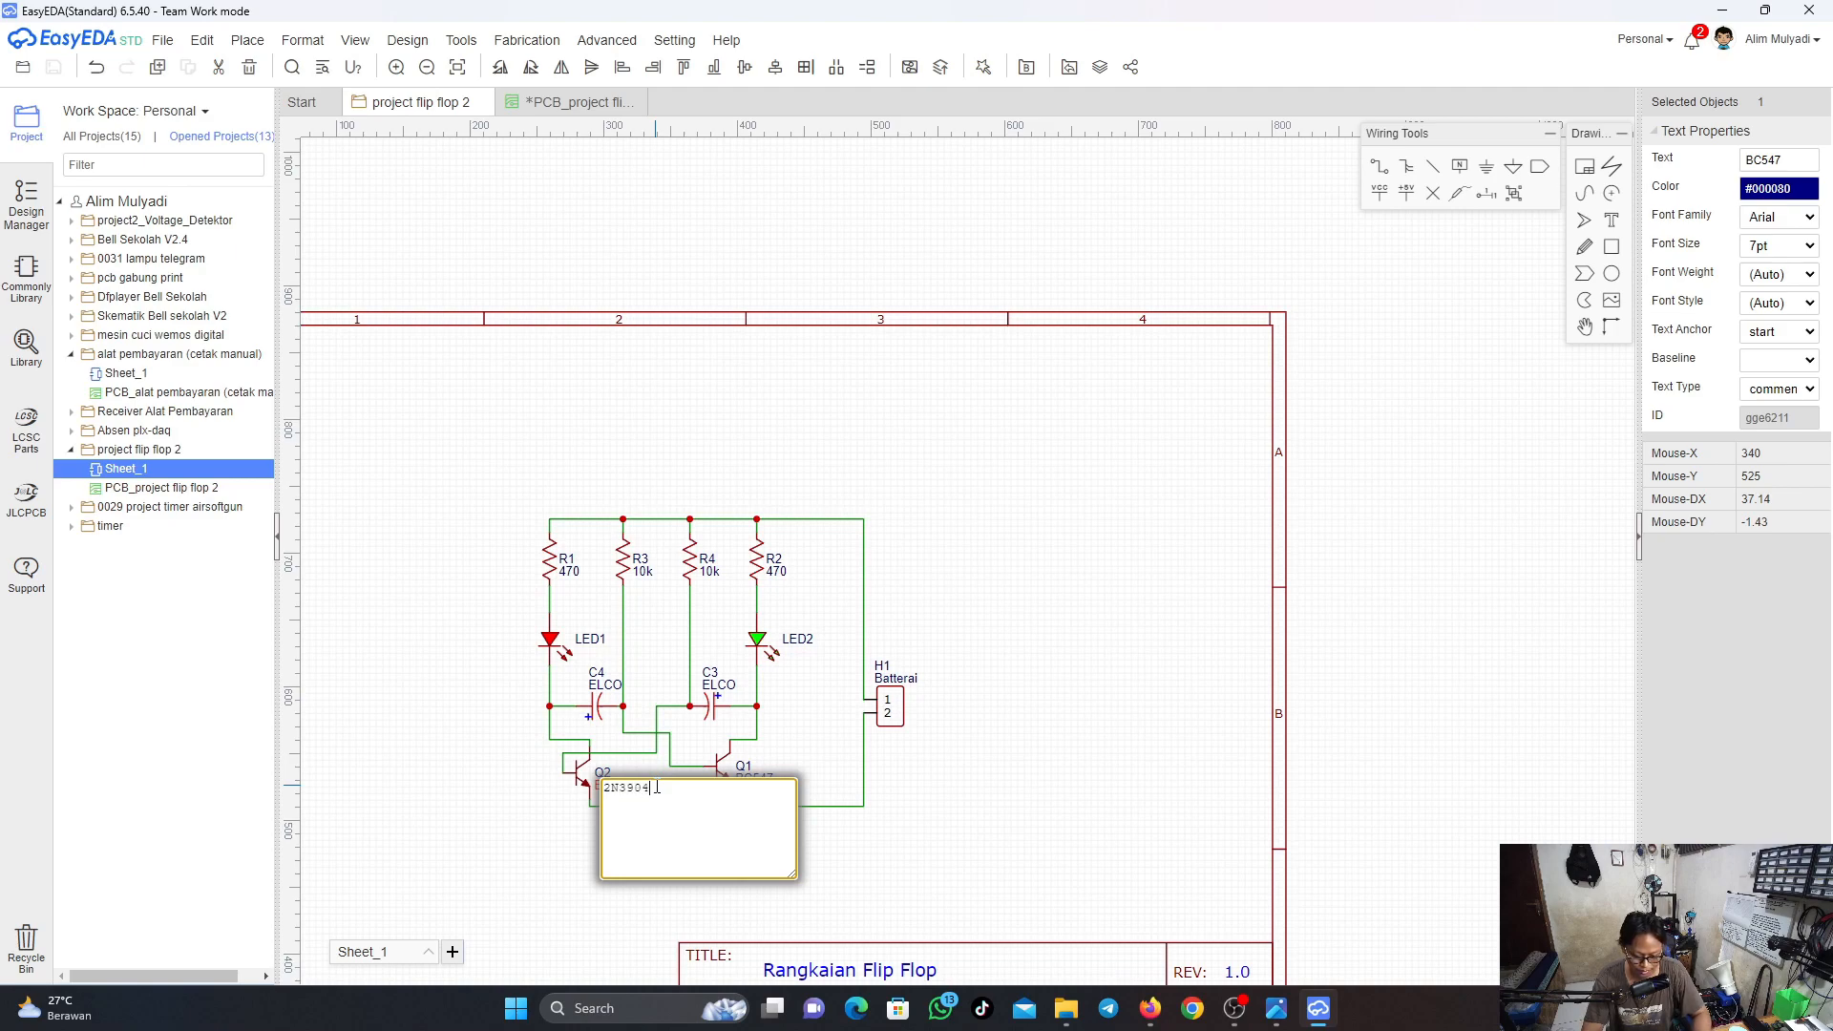
key(Return)
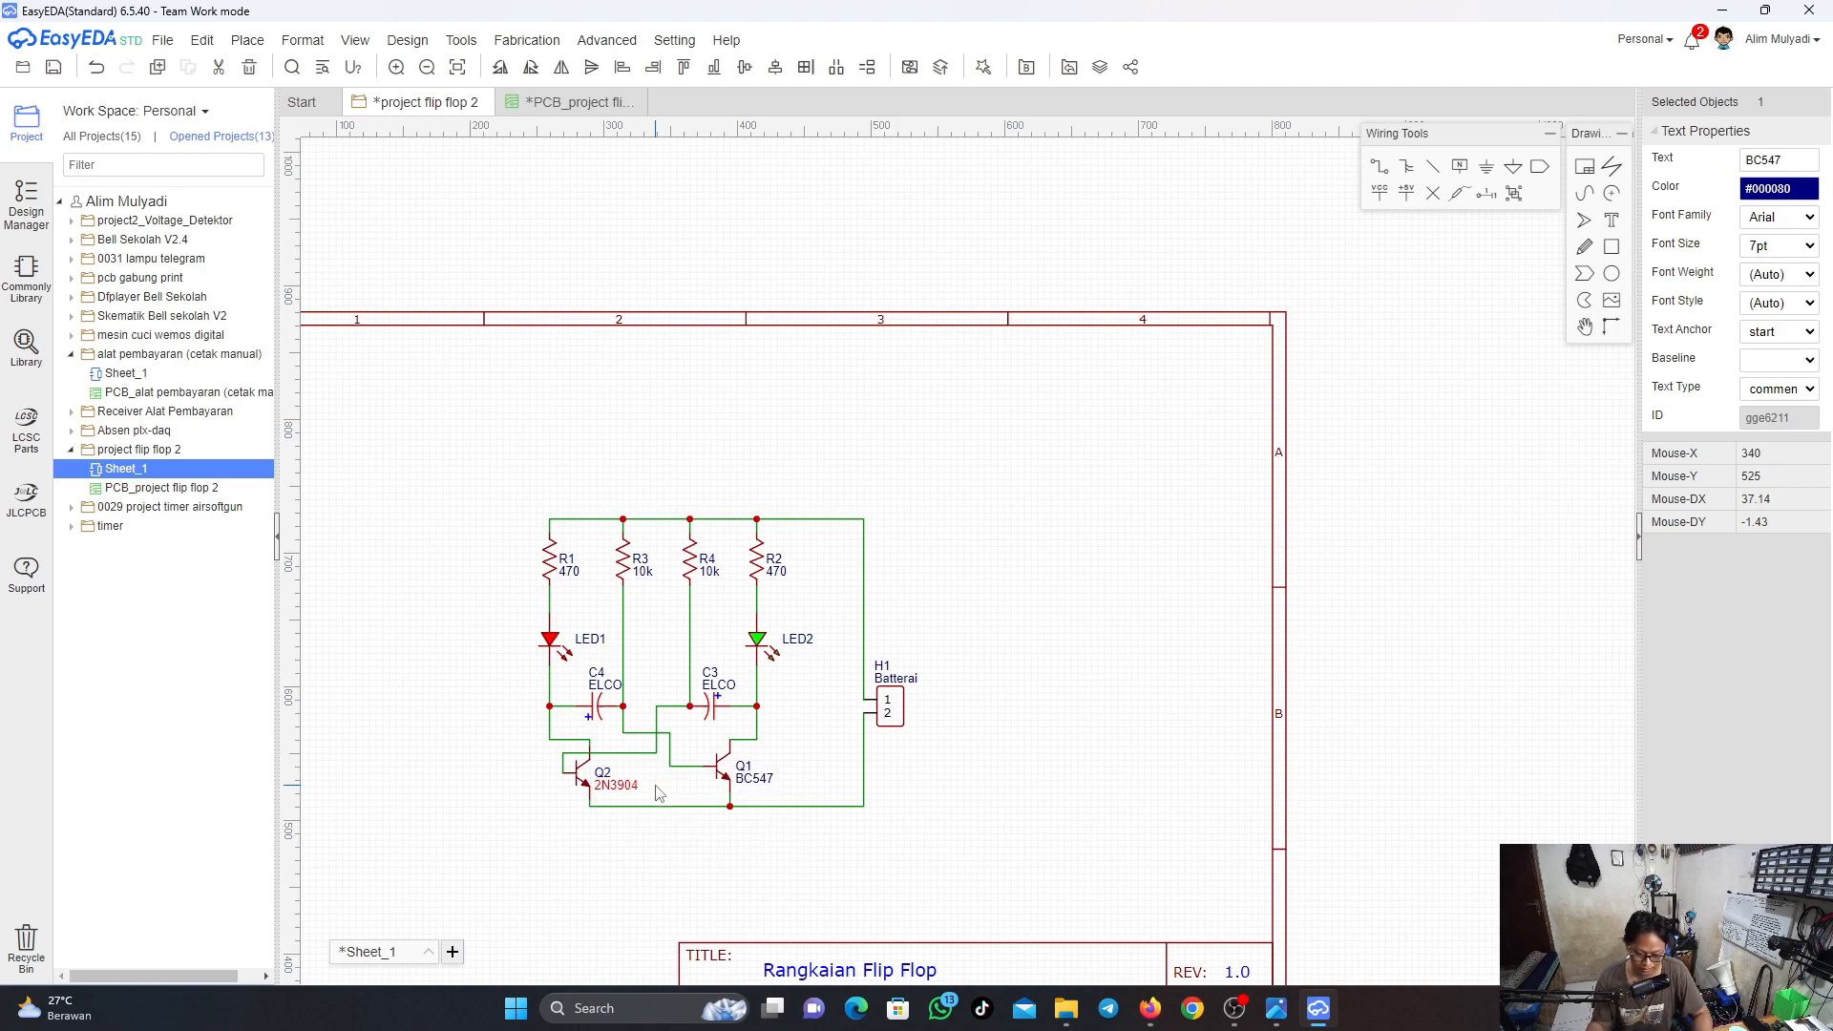
Change transistor Q1's part name to 2N3904 in the schematic
click(751, 779)
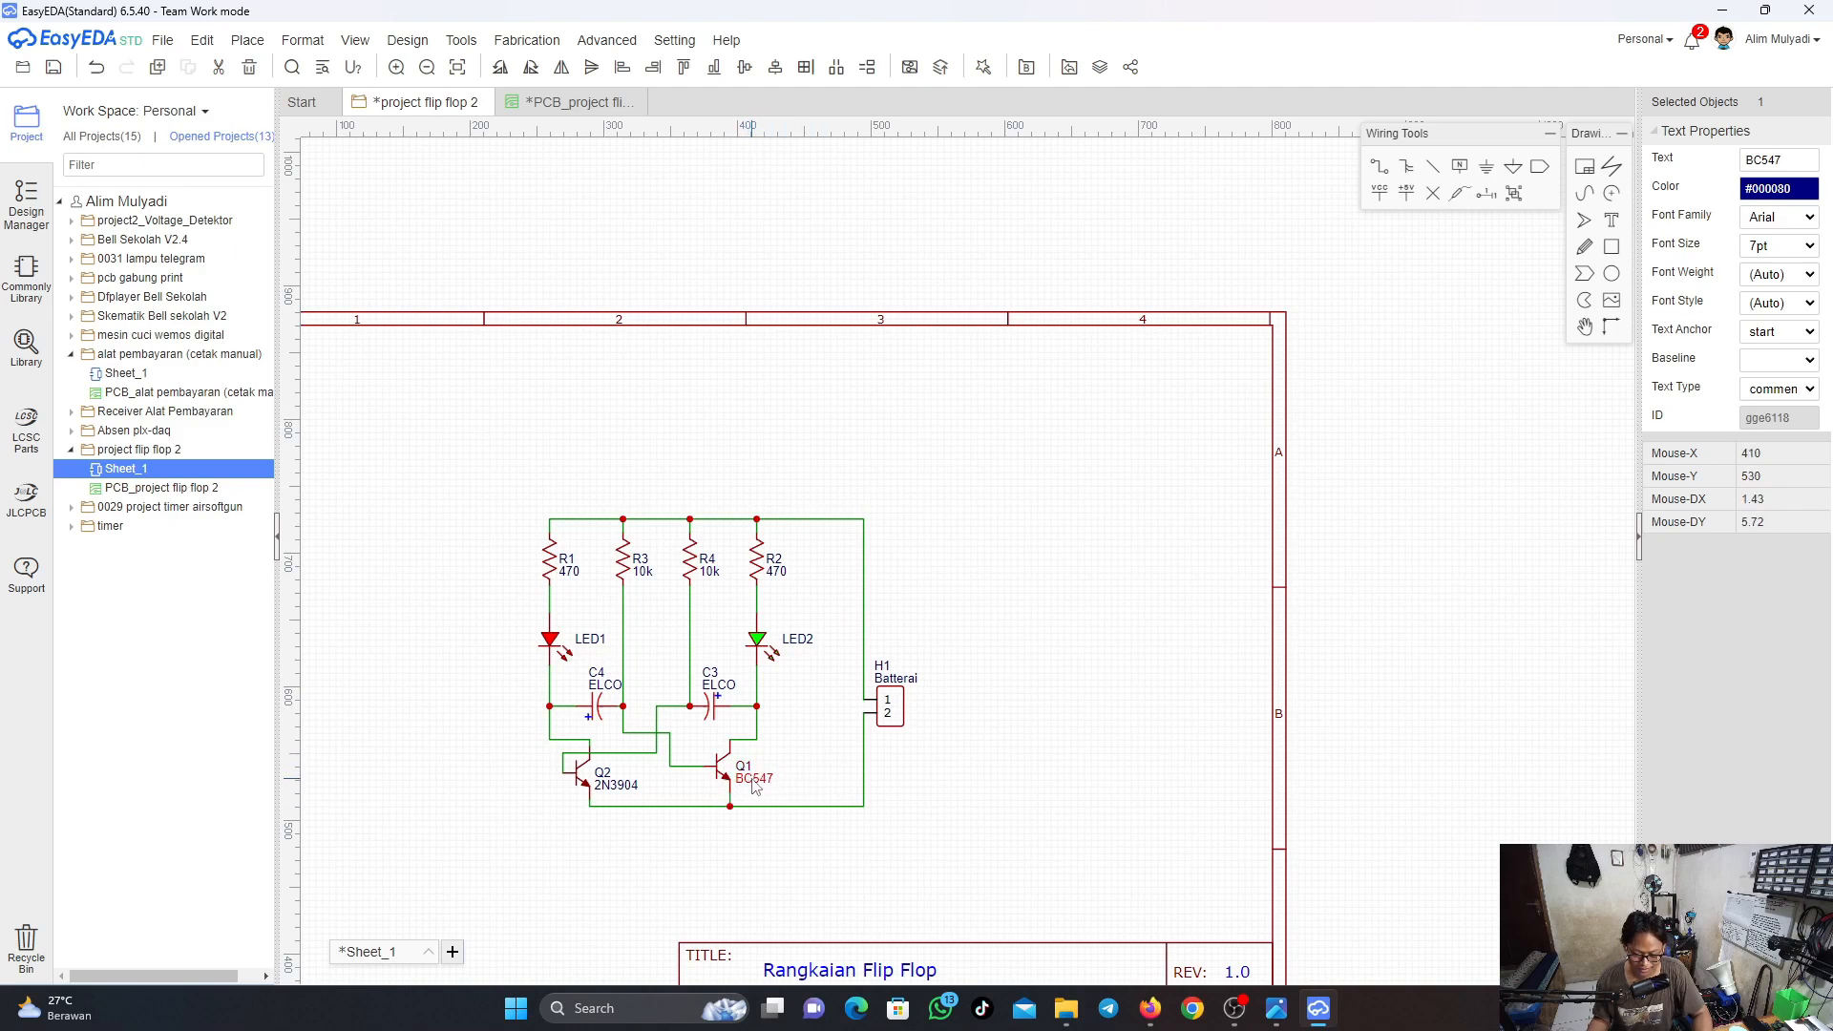
double_click(753, 783)
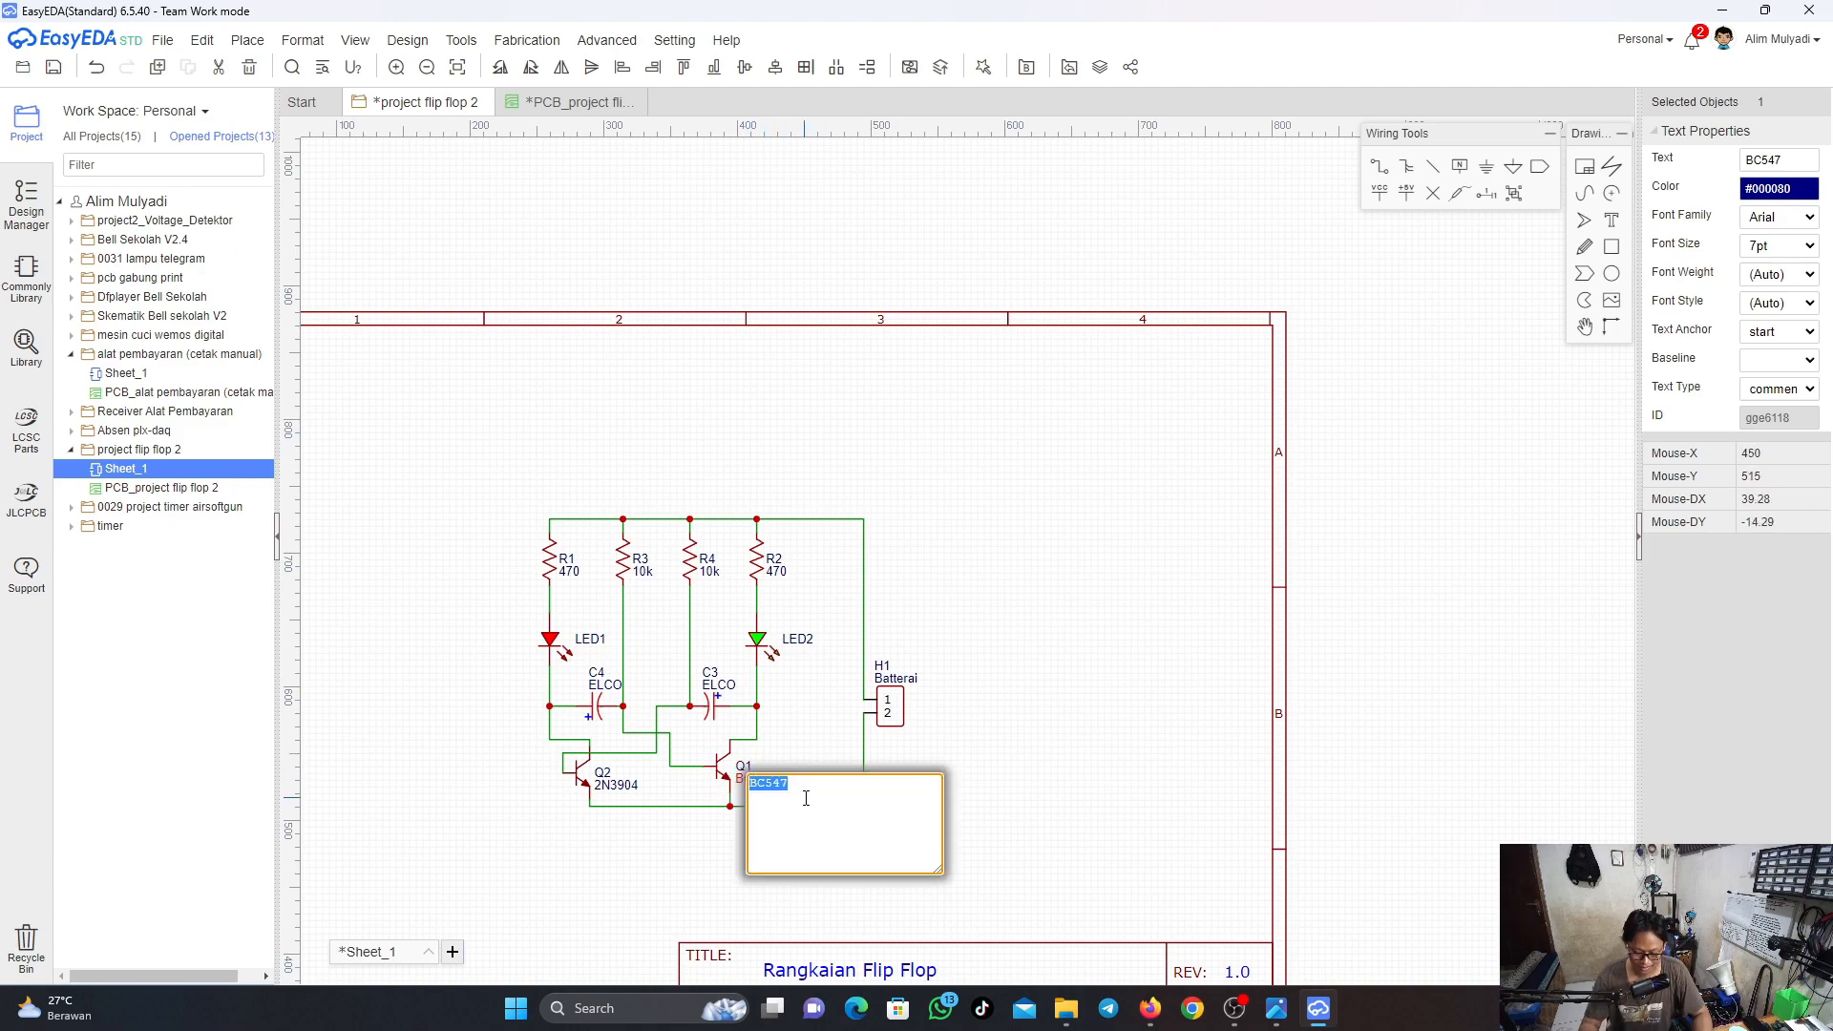
text(2n)
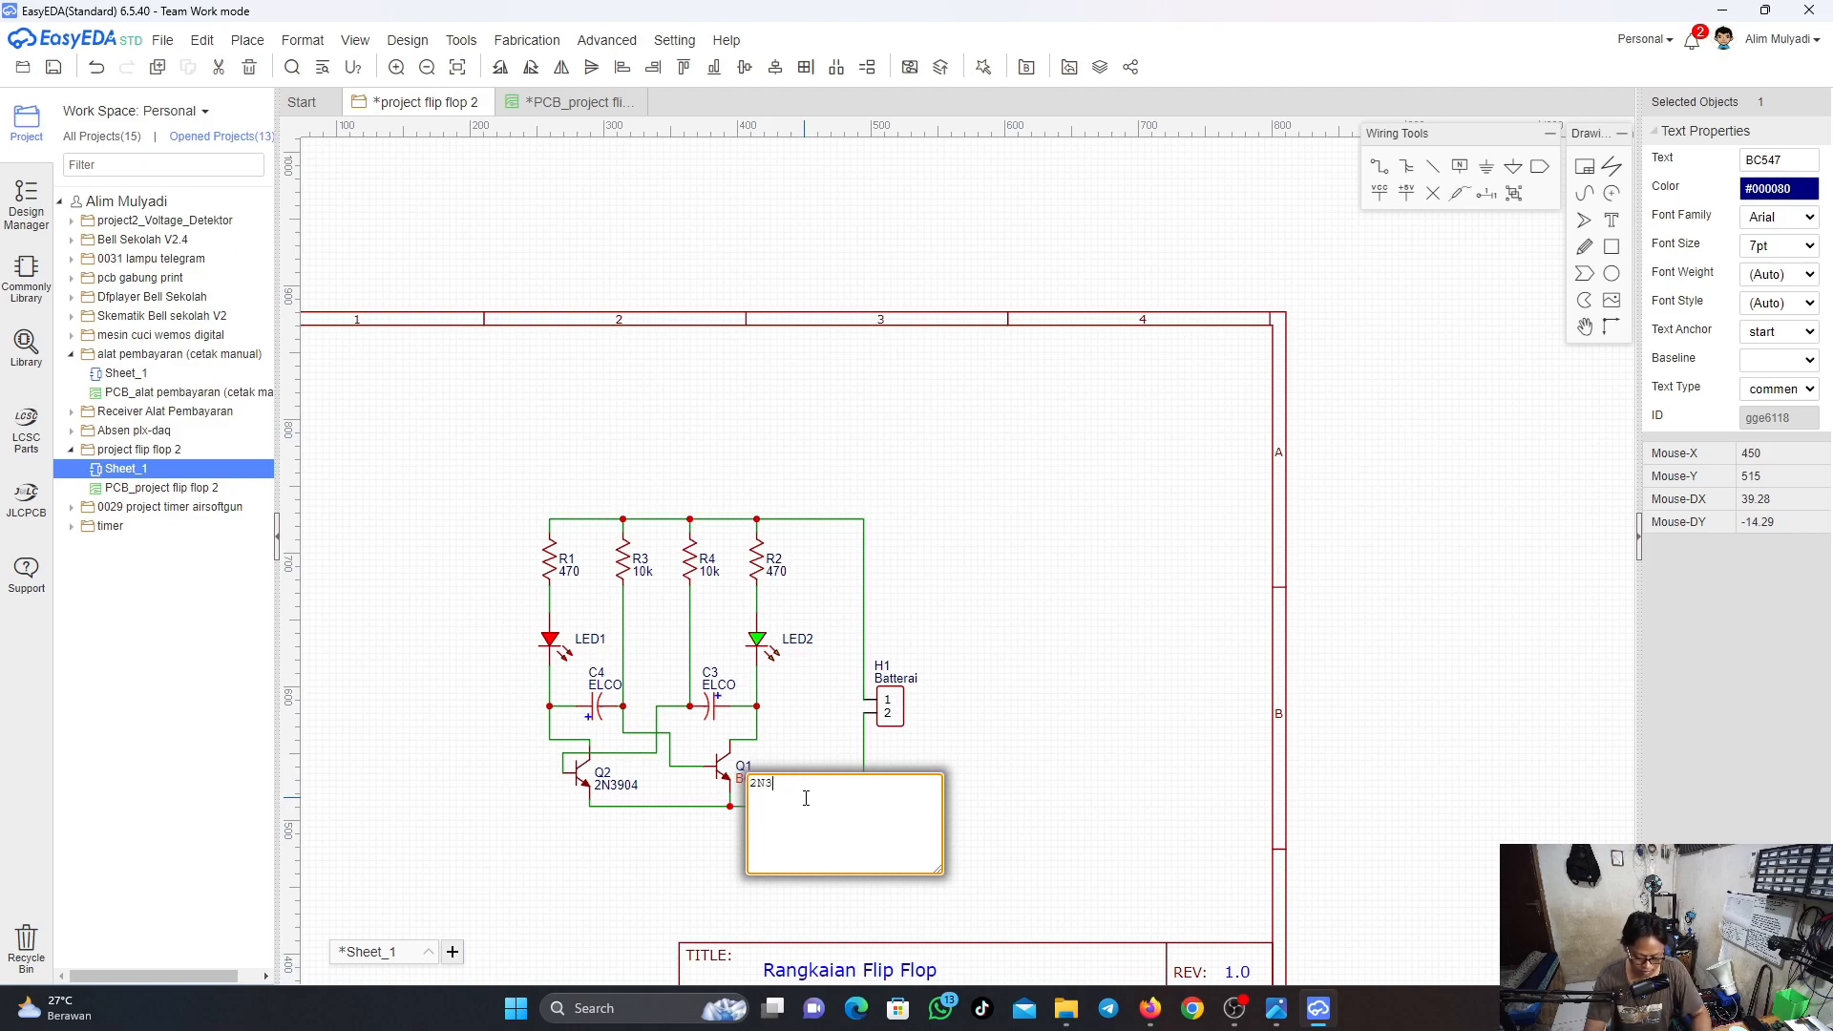
key(Return)
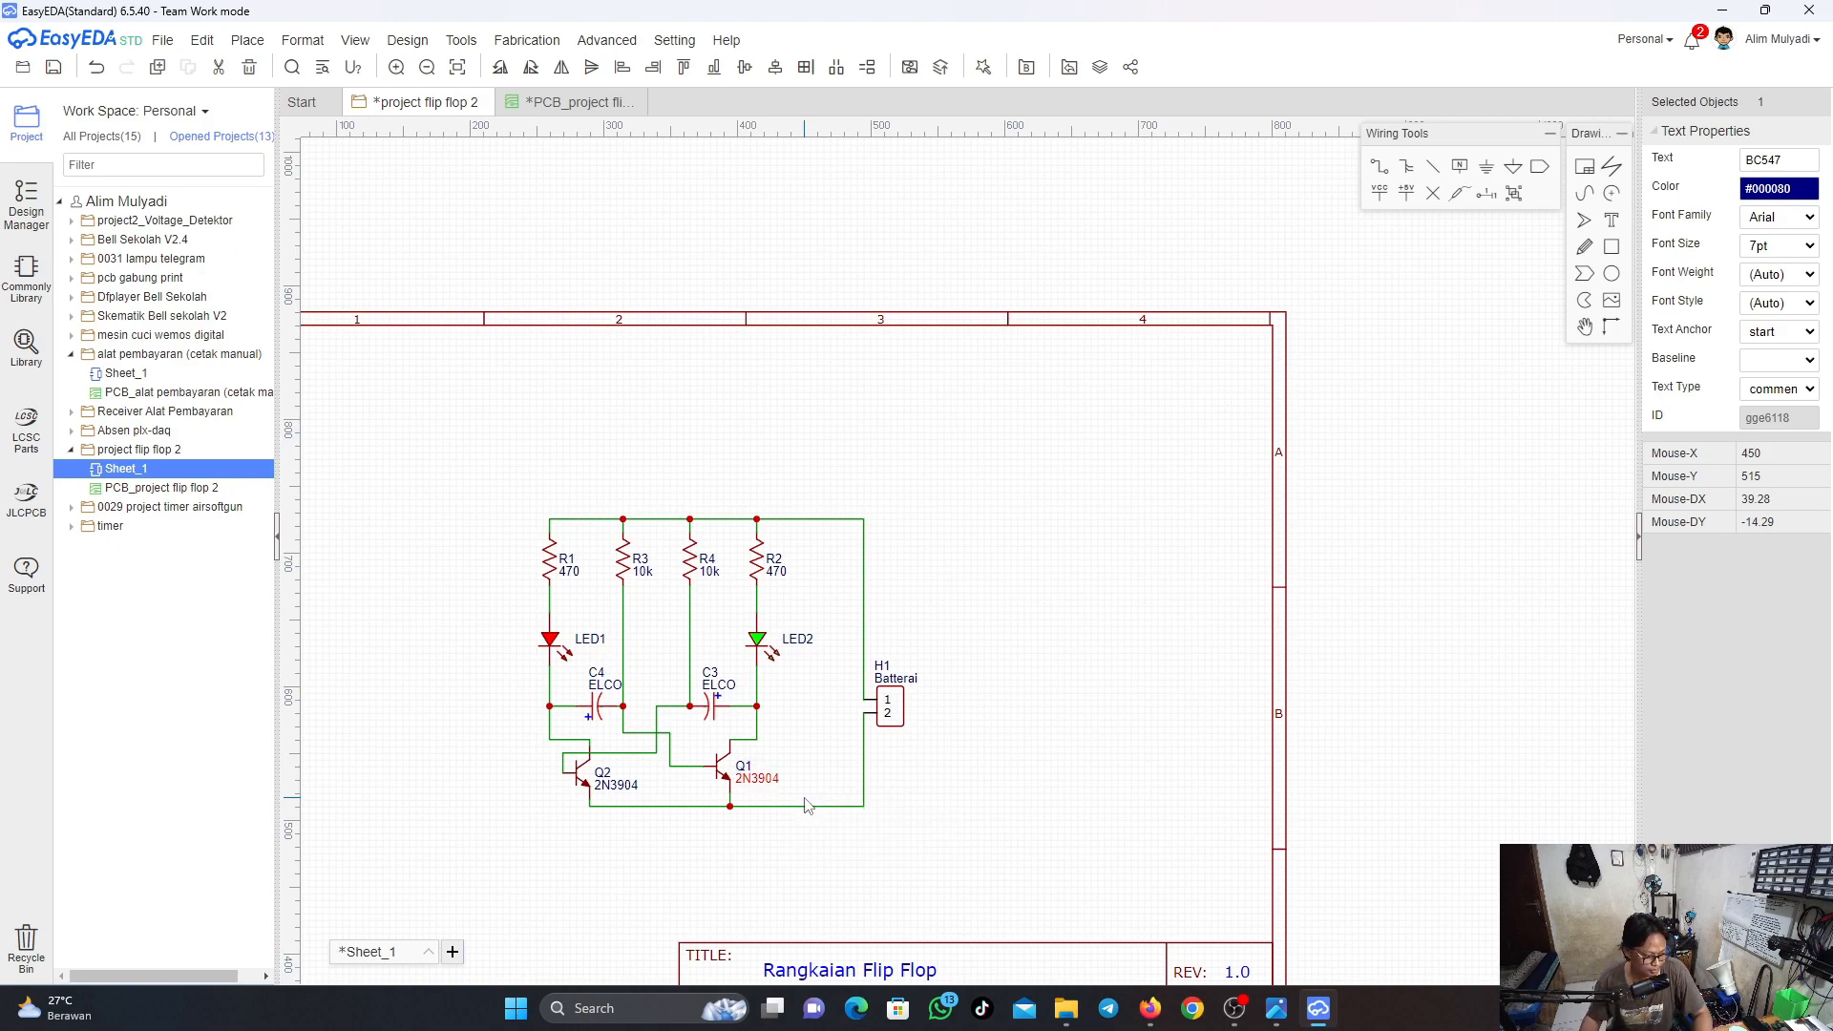
Look over the schematic, return to the PCB layout and examine the component placement and unrouted connections
scroll(725, 698, up, 4)
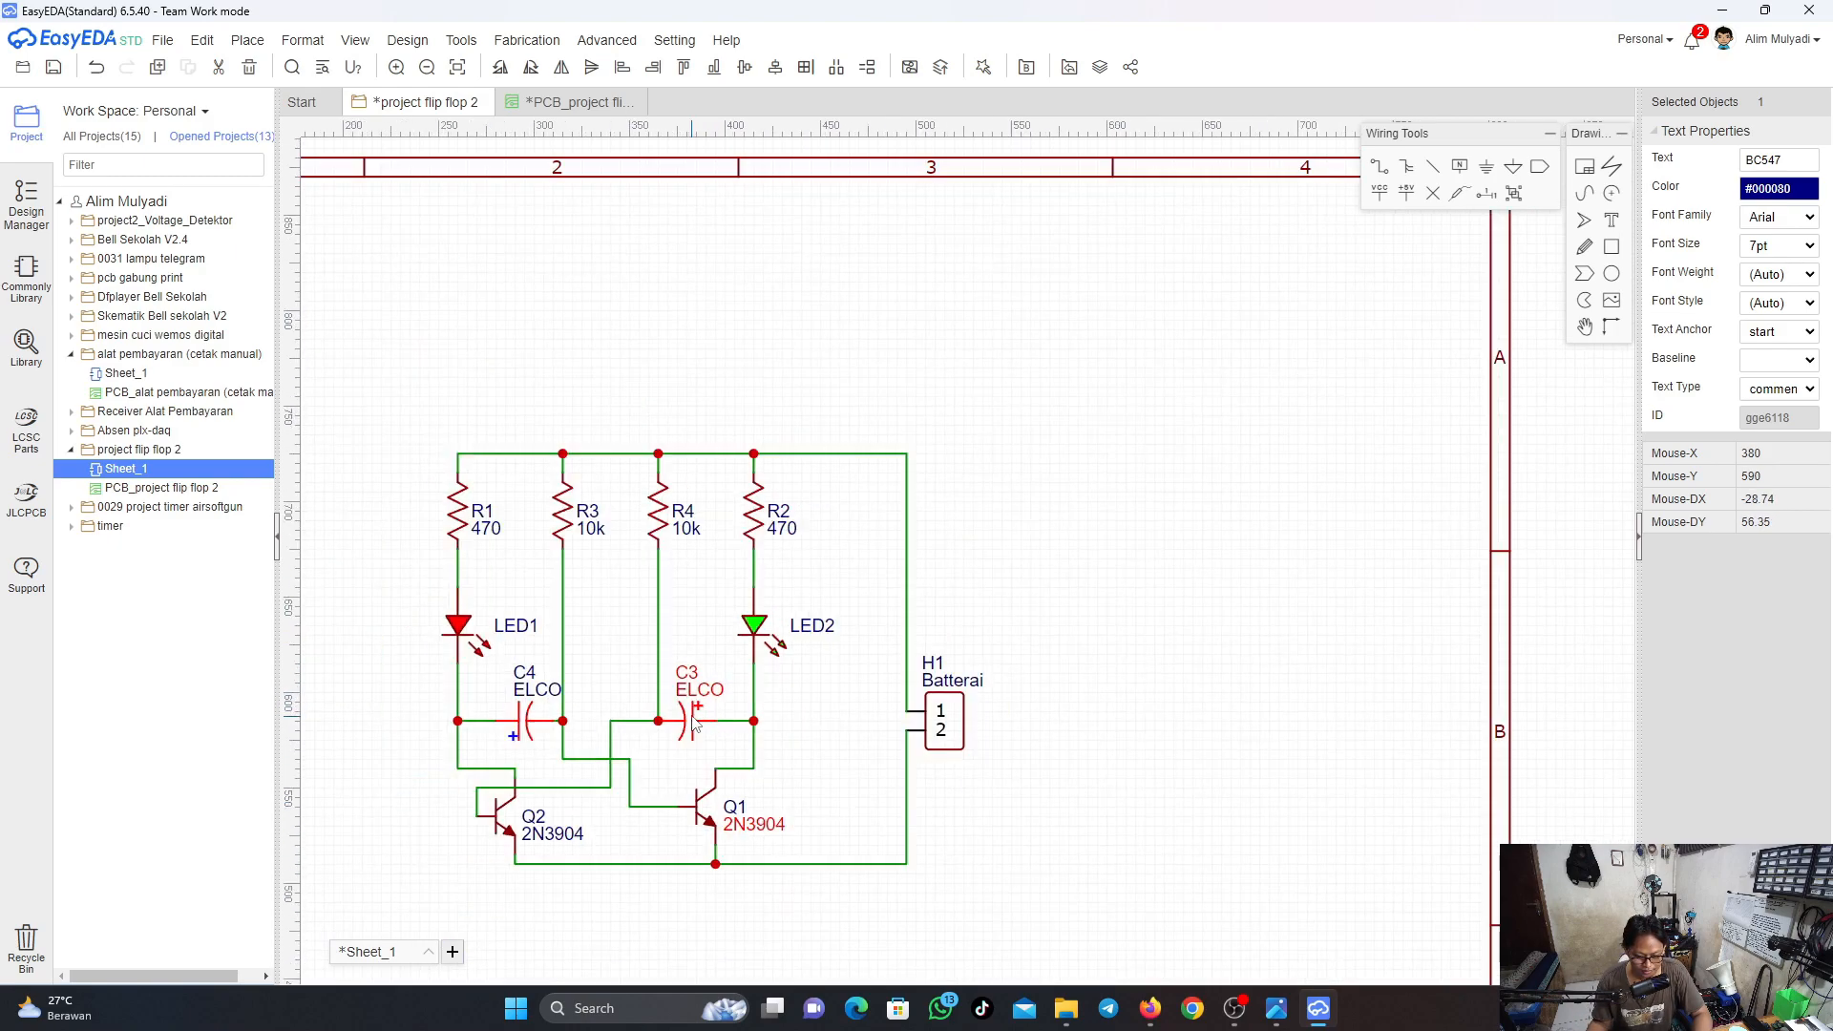
scroll(697, 717, down, 5)
scroll(697, 717, up, 2)
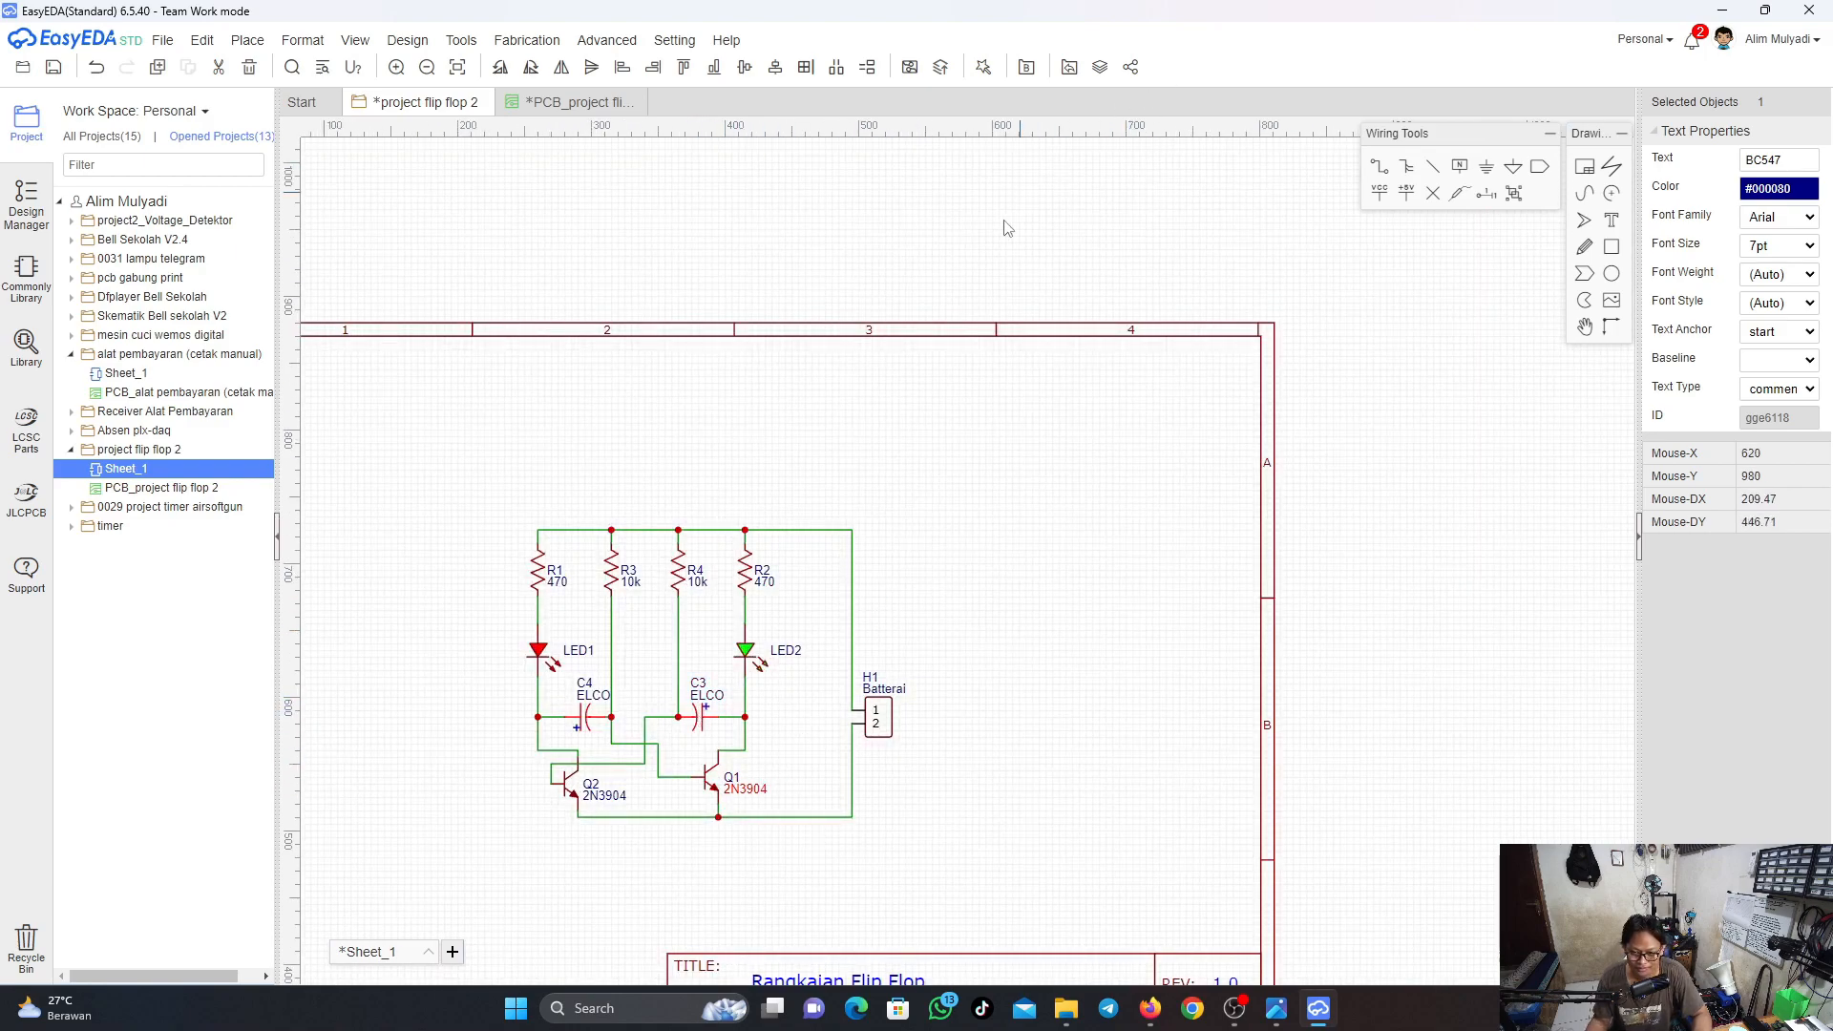
click(572, 99)
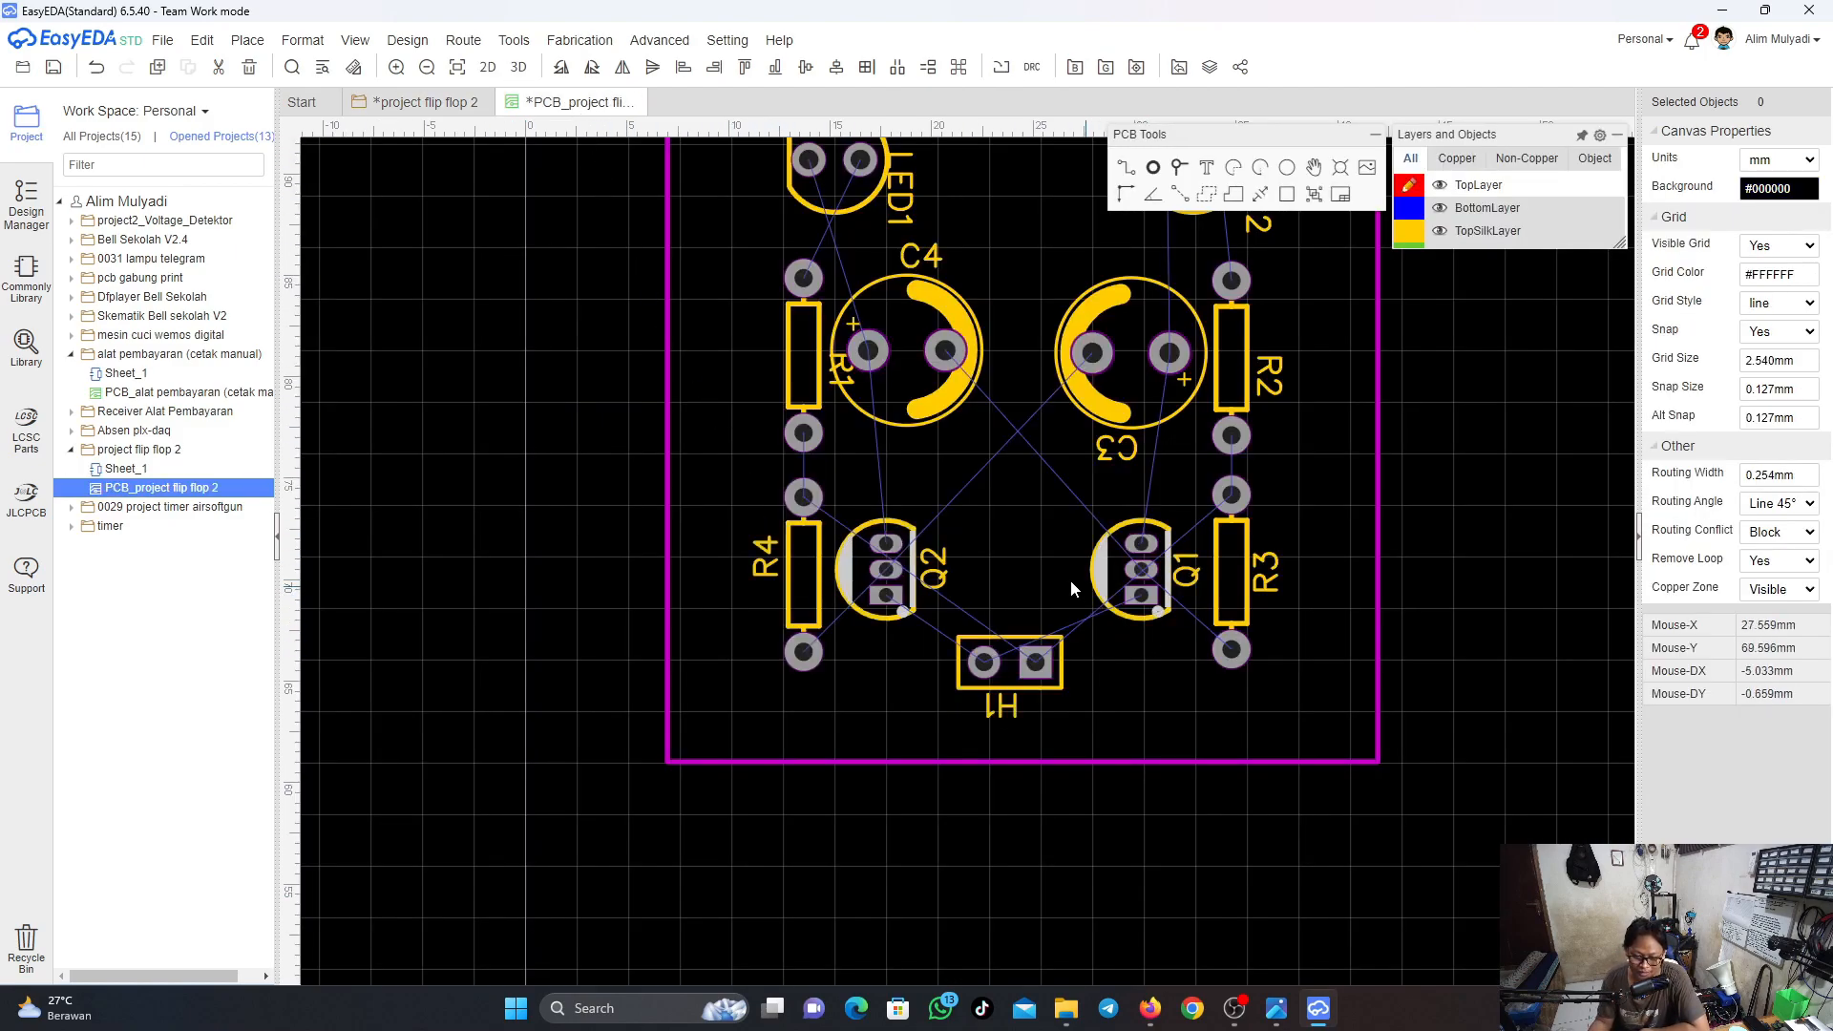
scroll(971, 484, up, 3)
scroll(972, 484, down, 5)
scroll(971, 484, up, 2)
scroll(994, 494, down, 1)
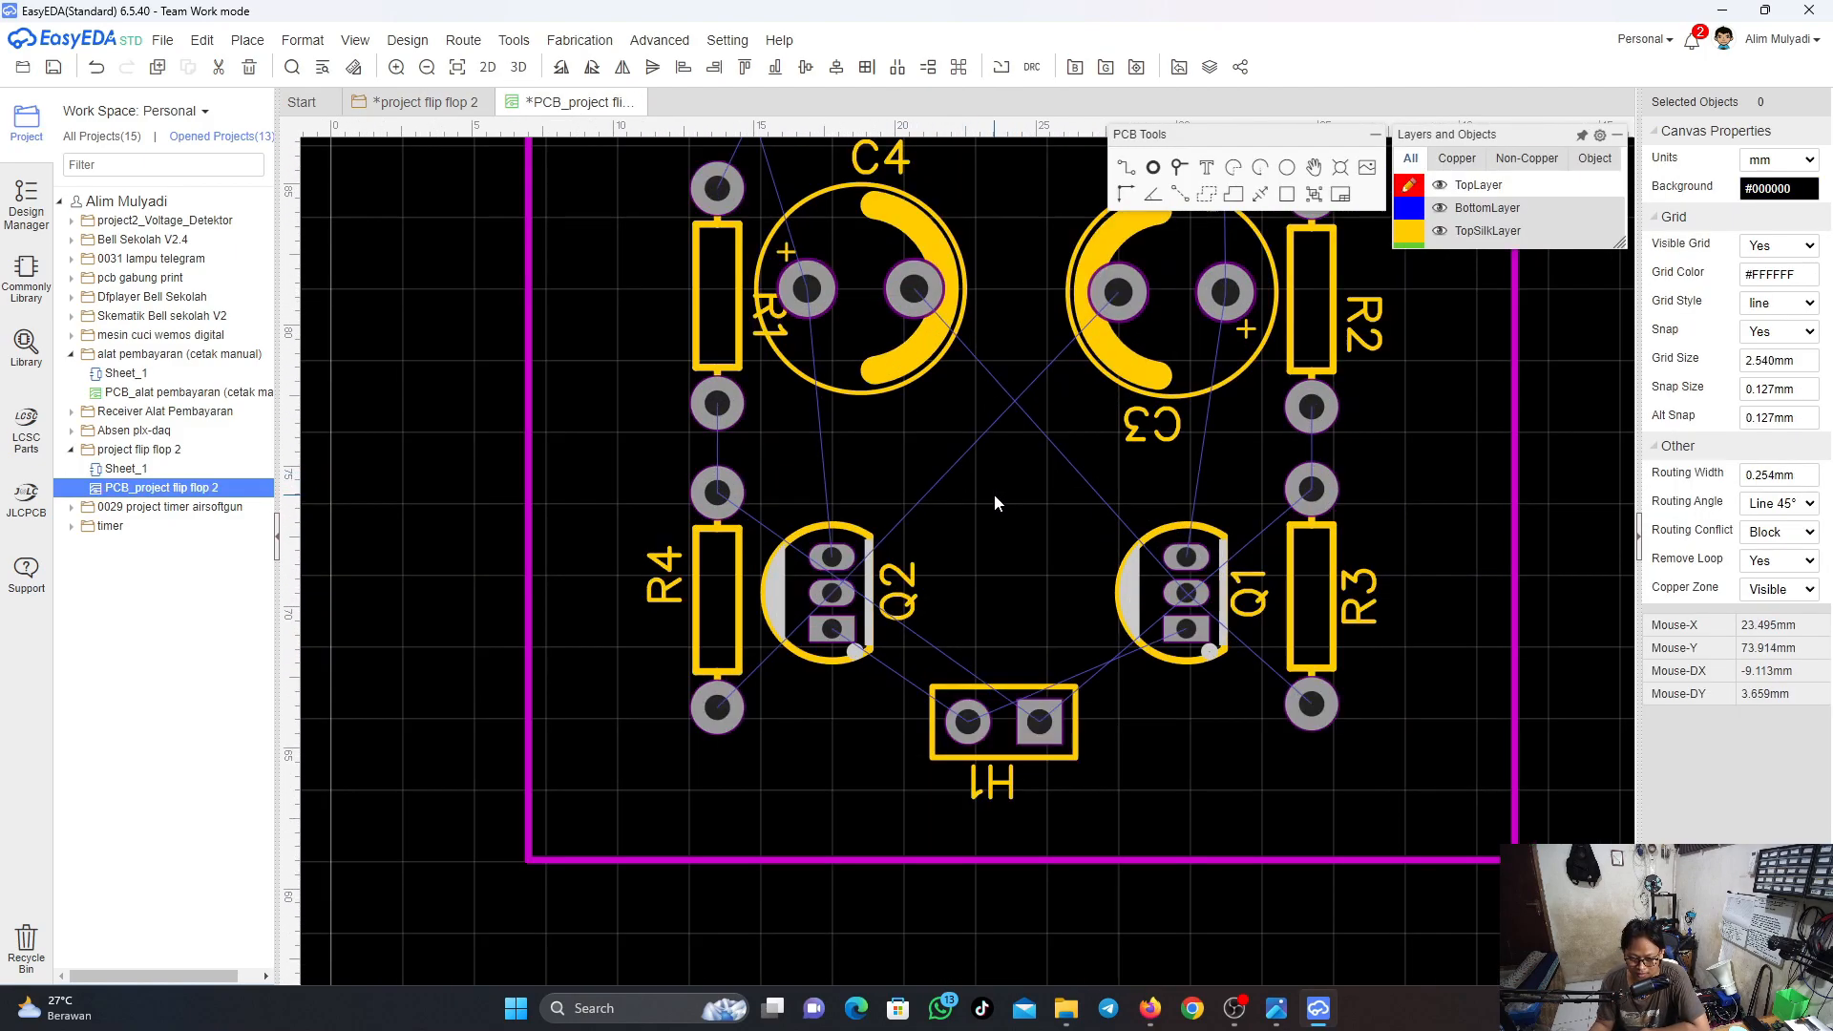
scroll(1027, 525, down, 2)
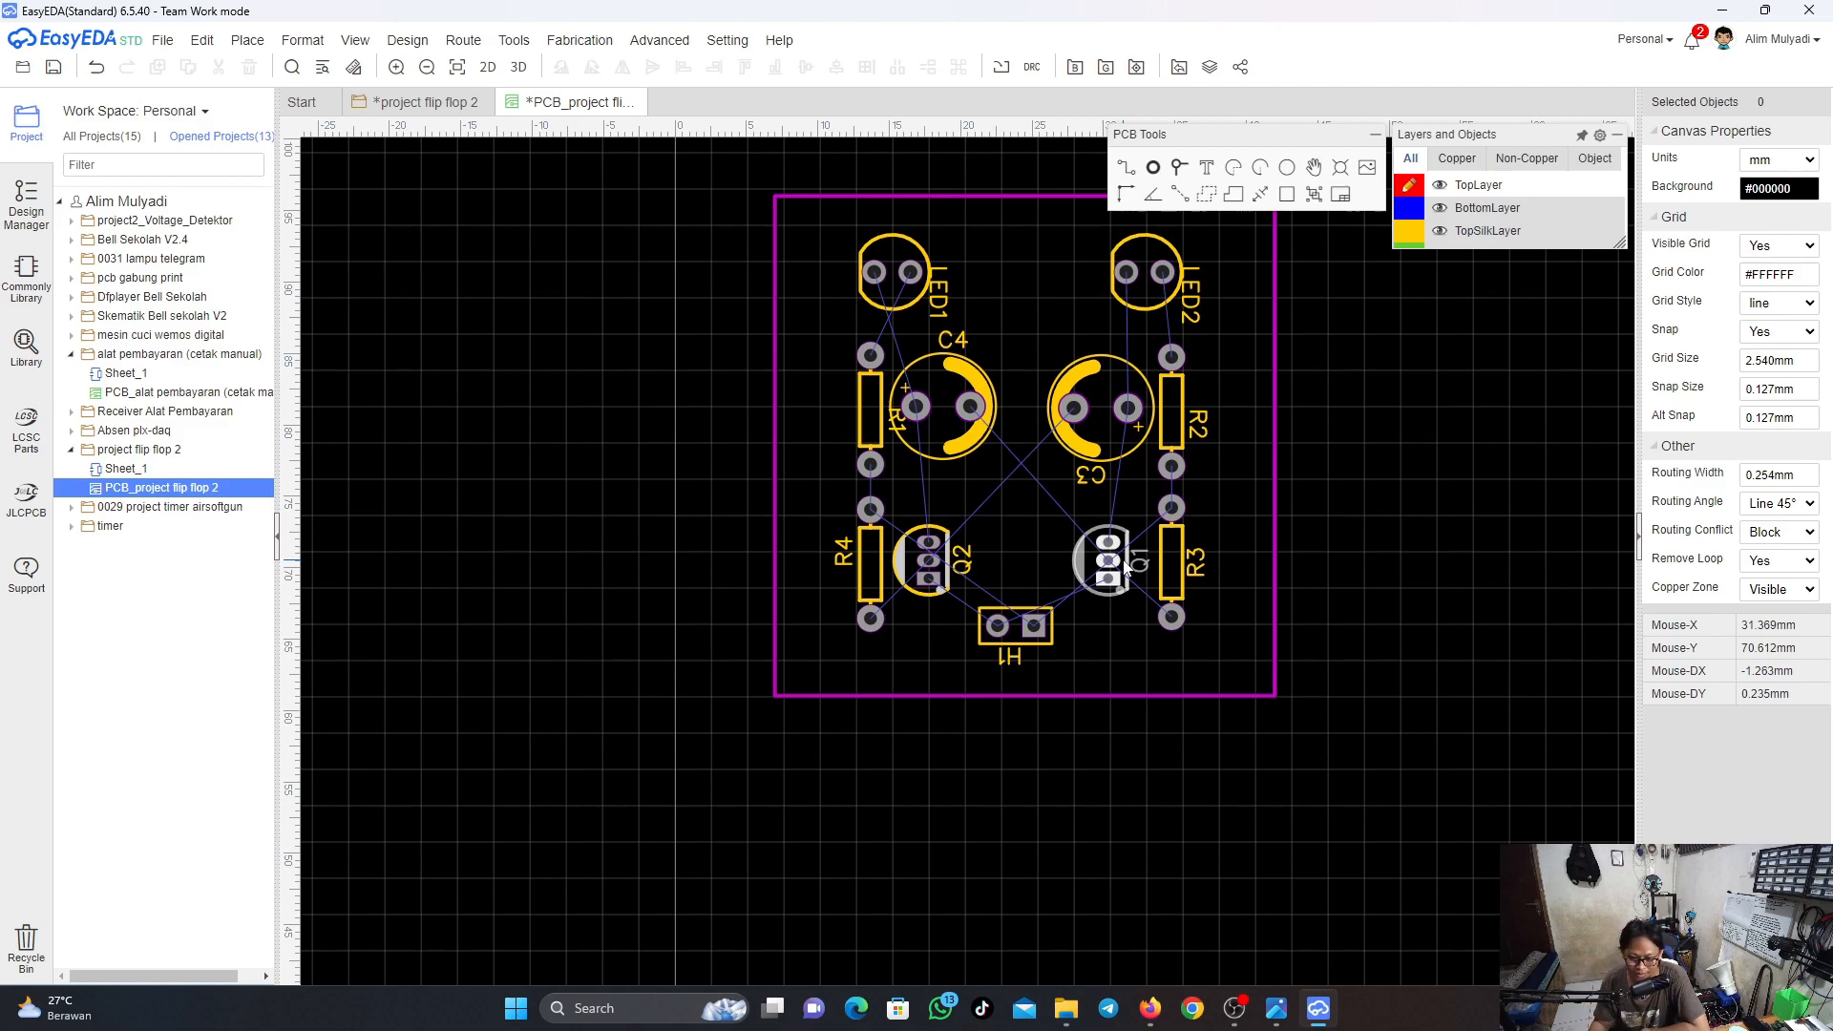
right_drag(1044, 321, 1081, 633)
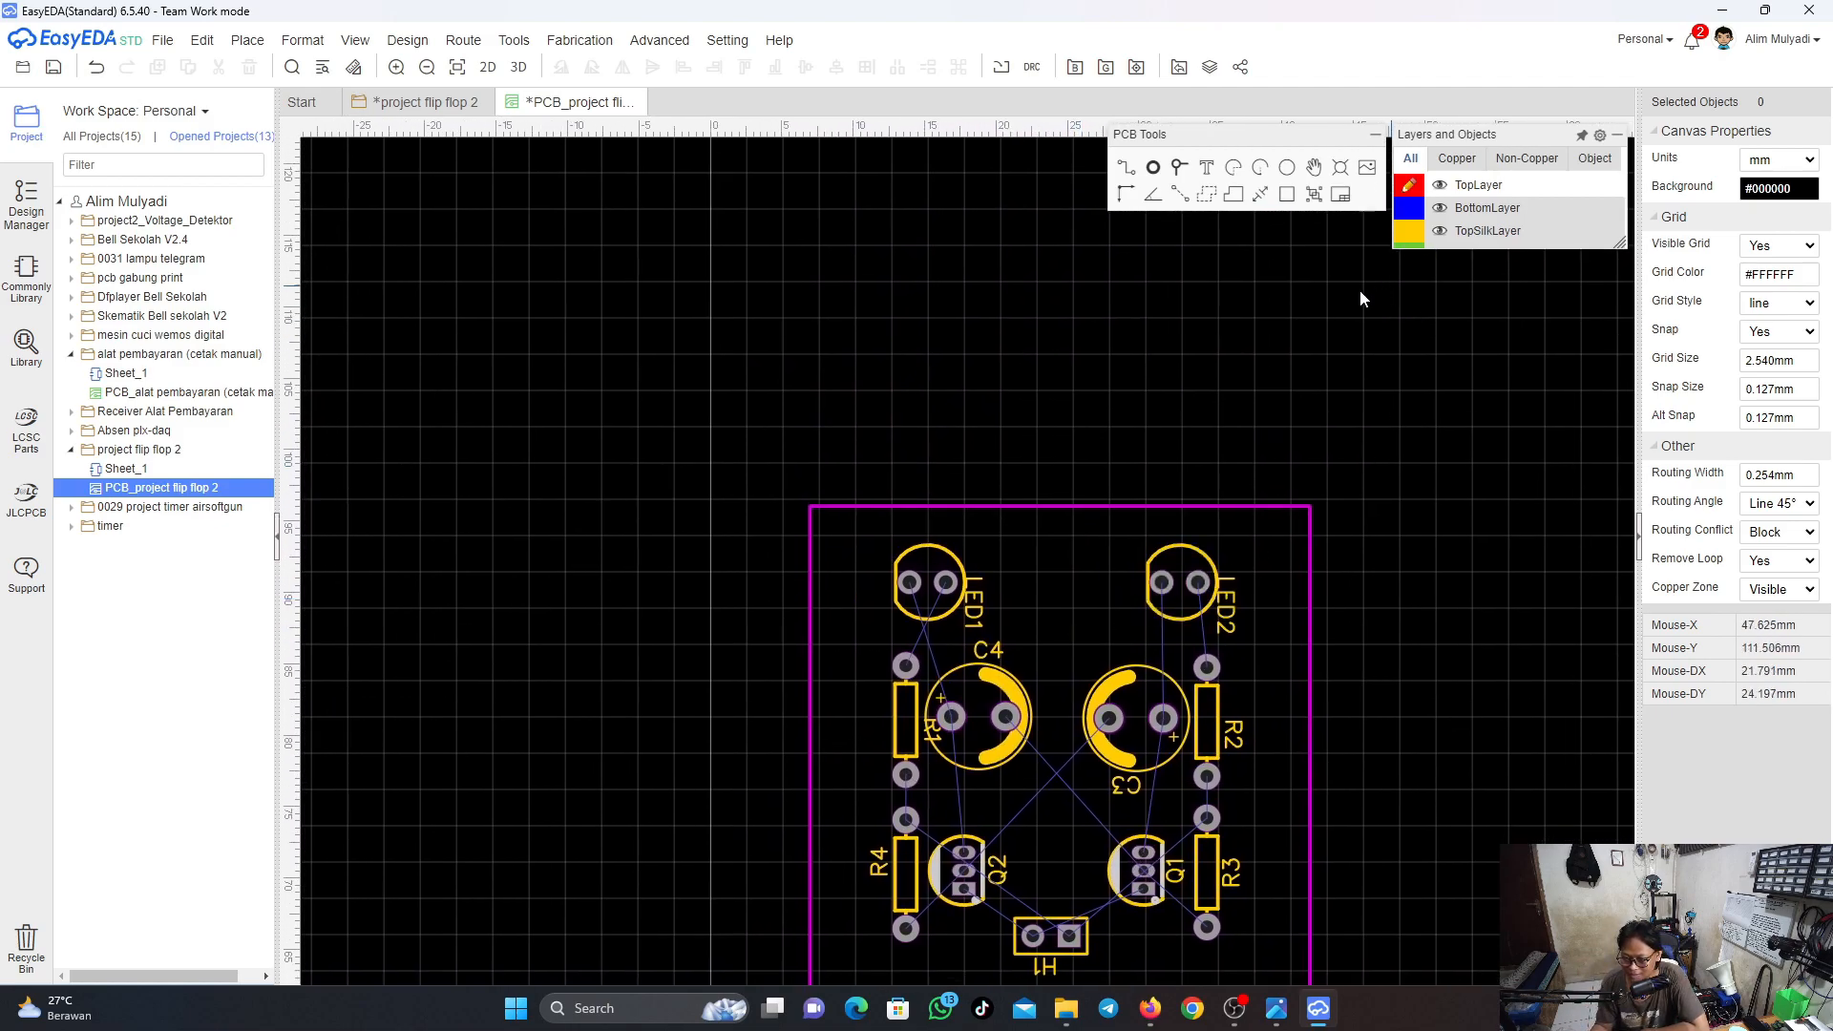
right_drag(1364, 687, 1282, 480)
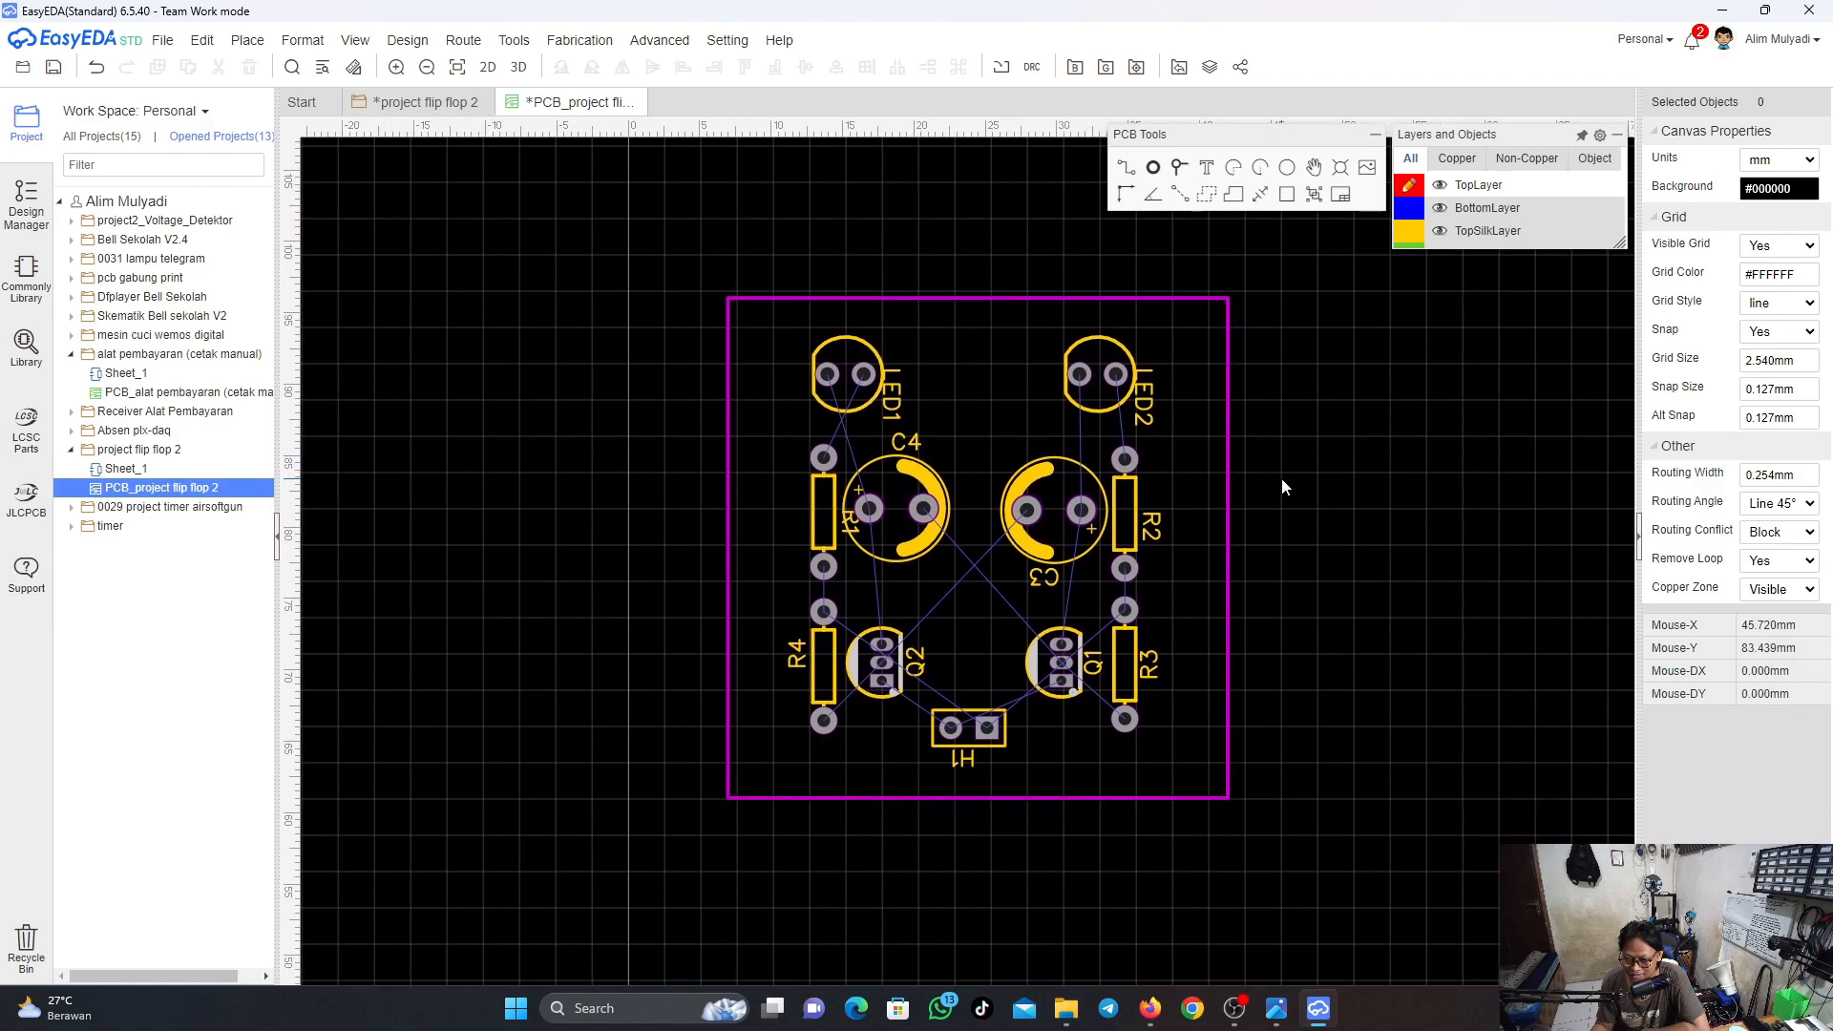
Draw a trial top-layer track outside the board outline and set its routing width to 0.5 mm
click(1126, 173)
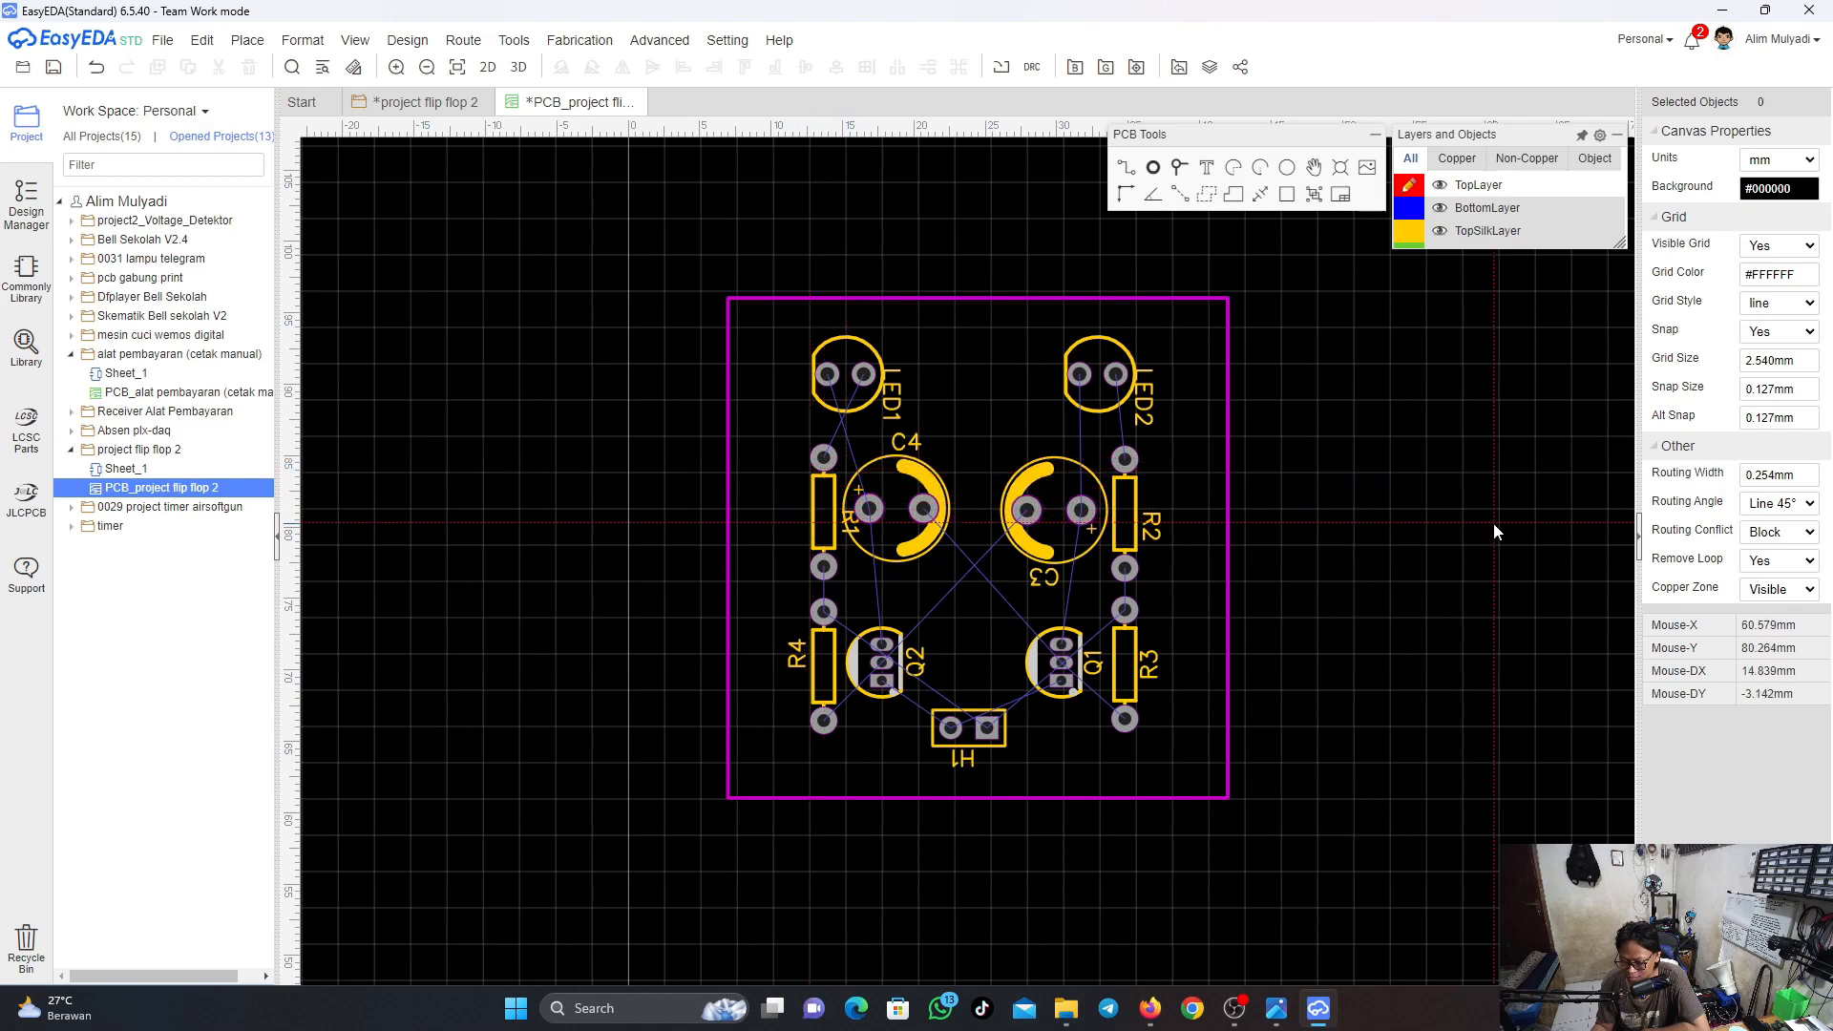
click(1409, 488)
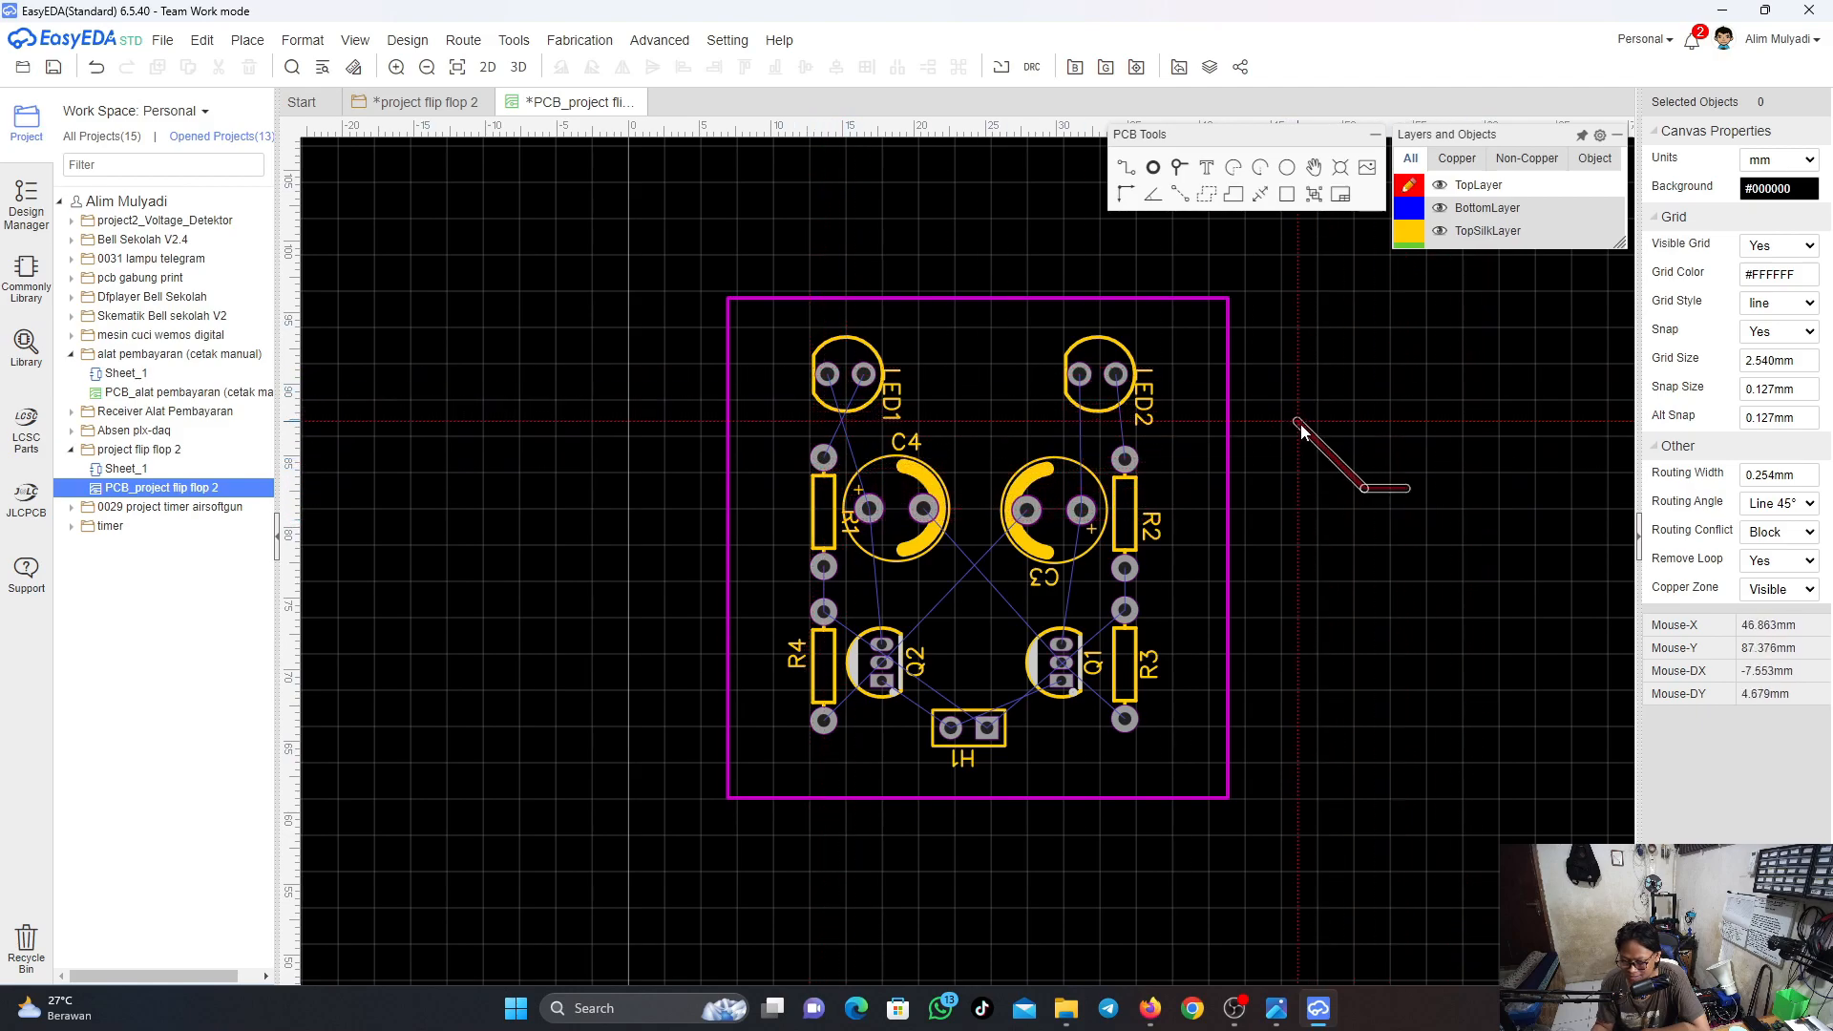
click(1318, 381)
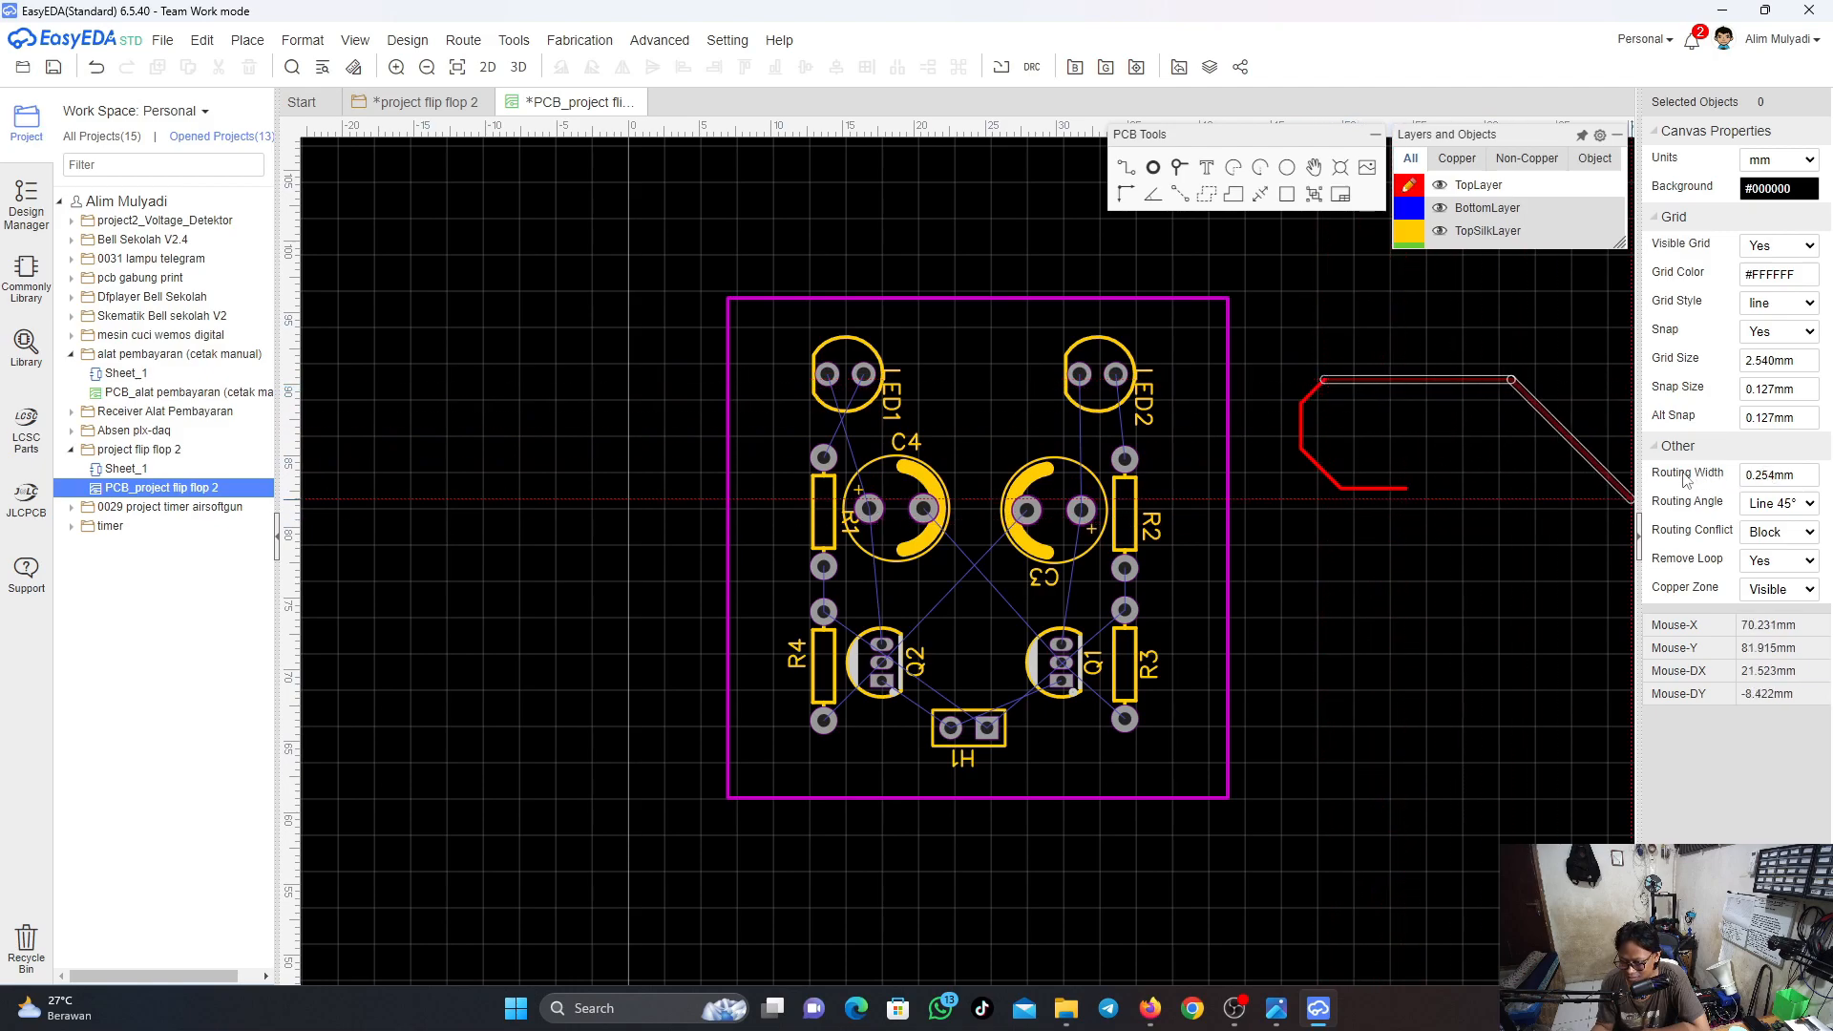
click(1800, 478)
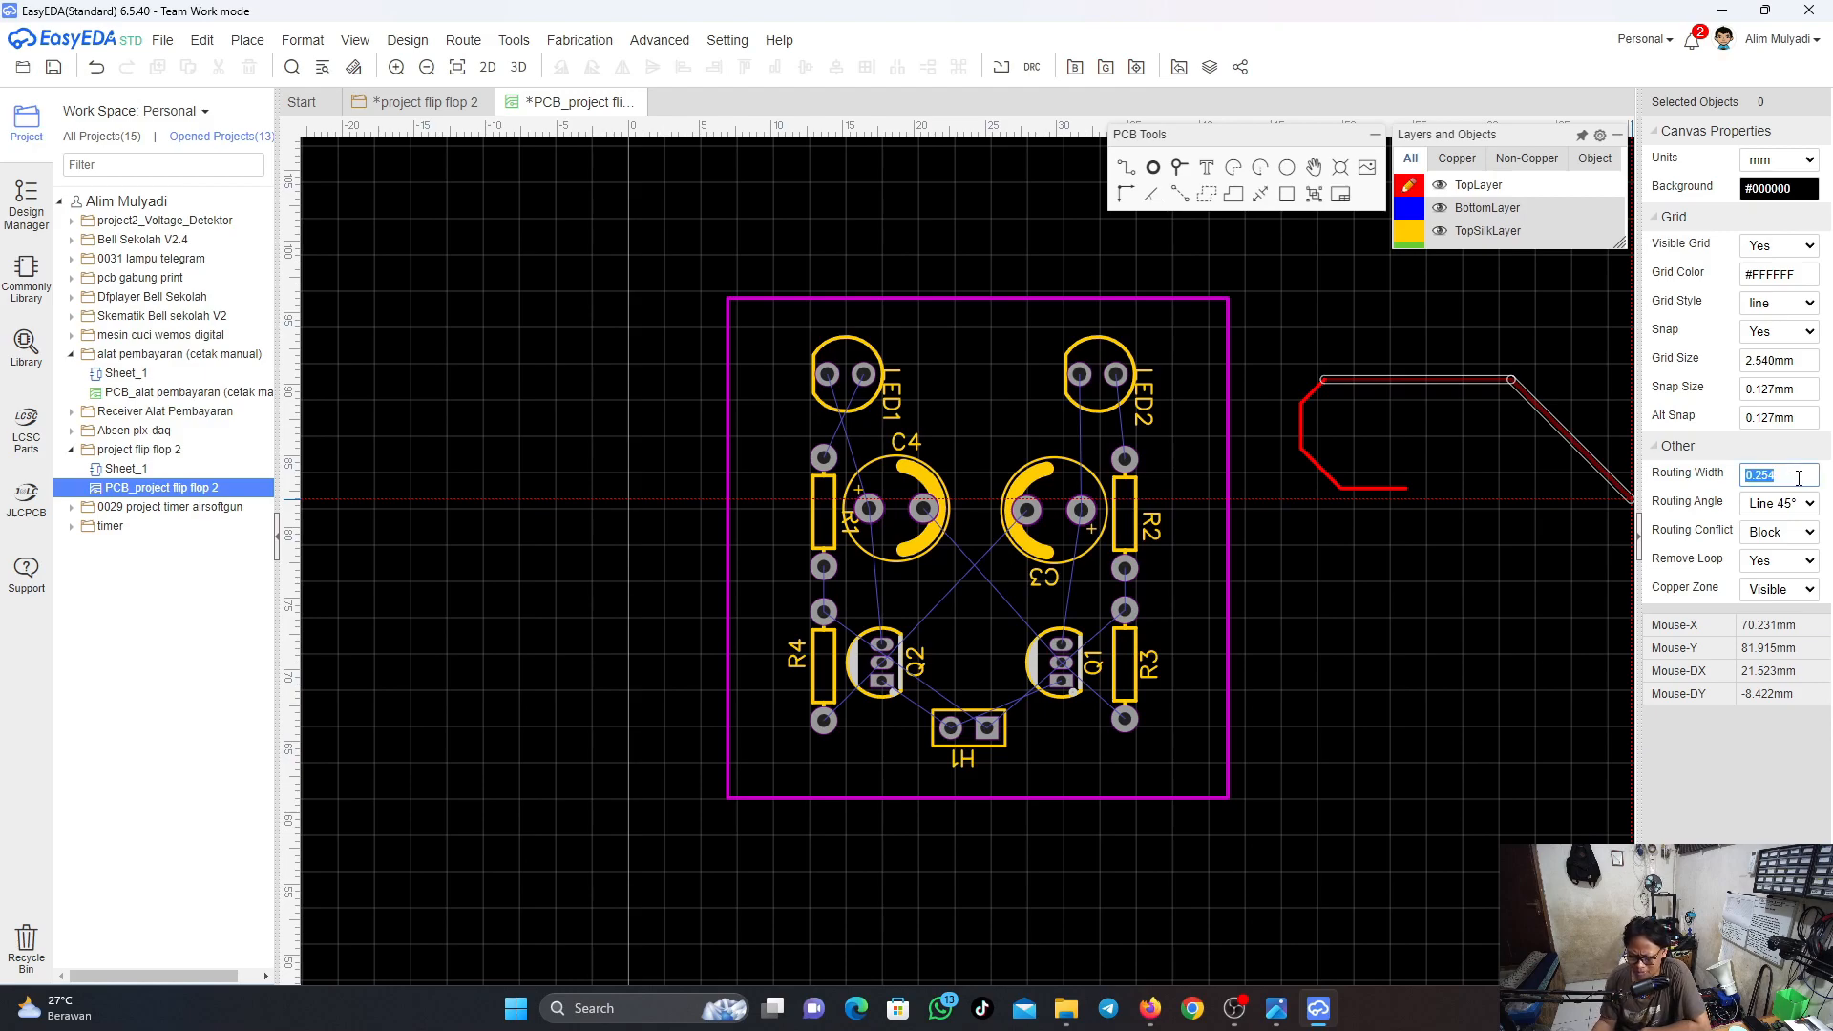
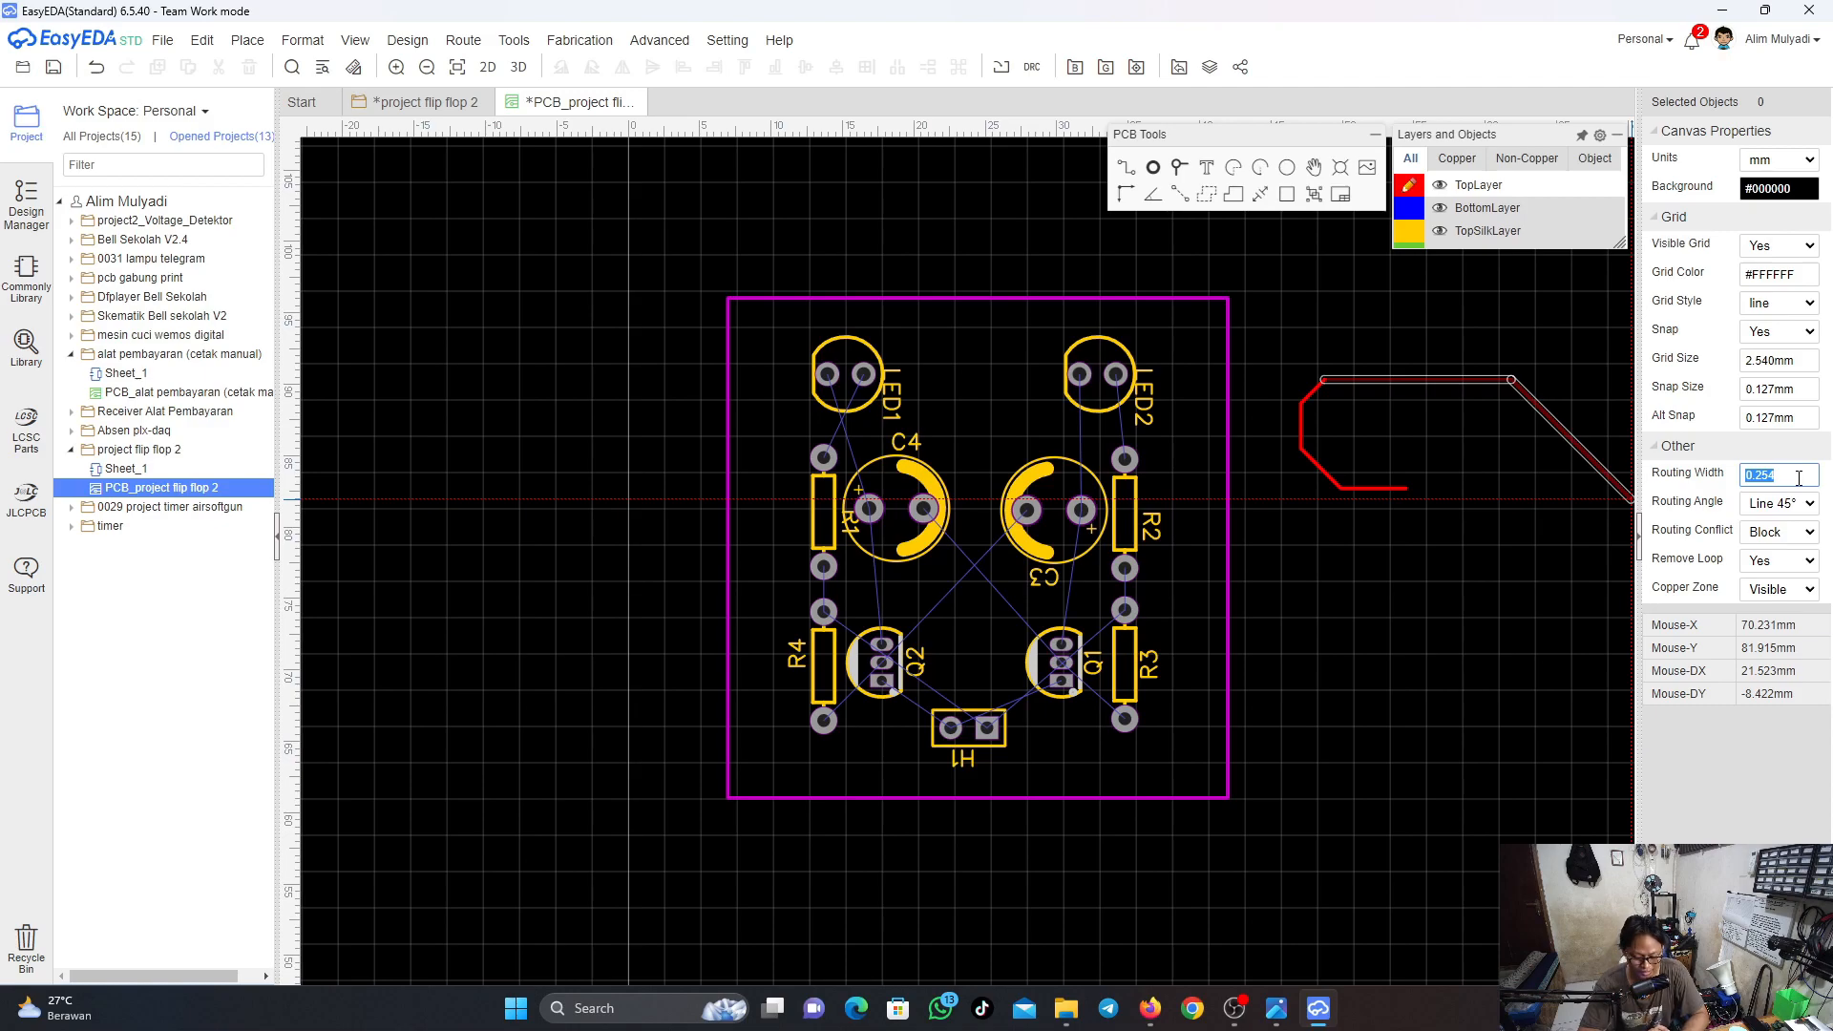
text(0)
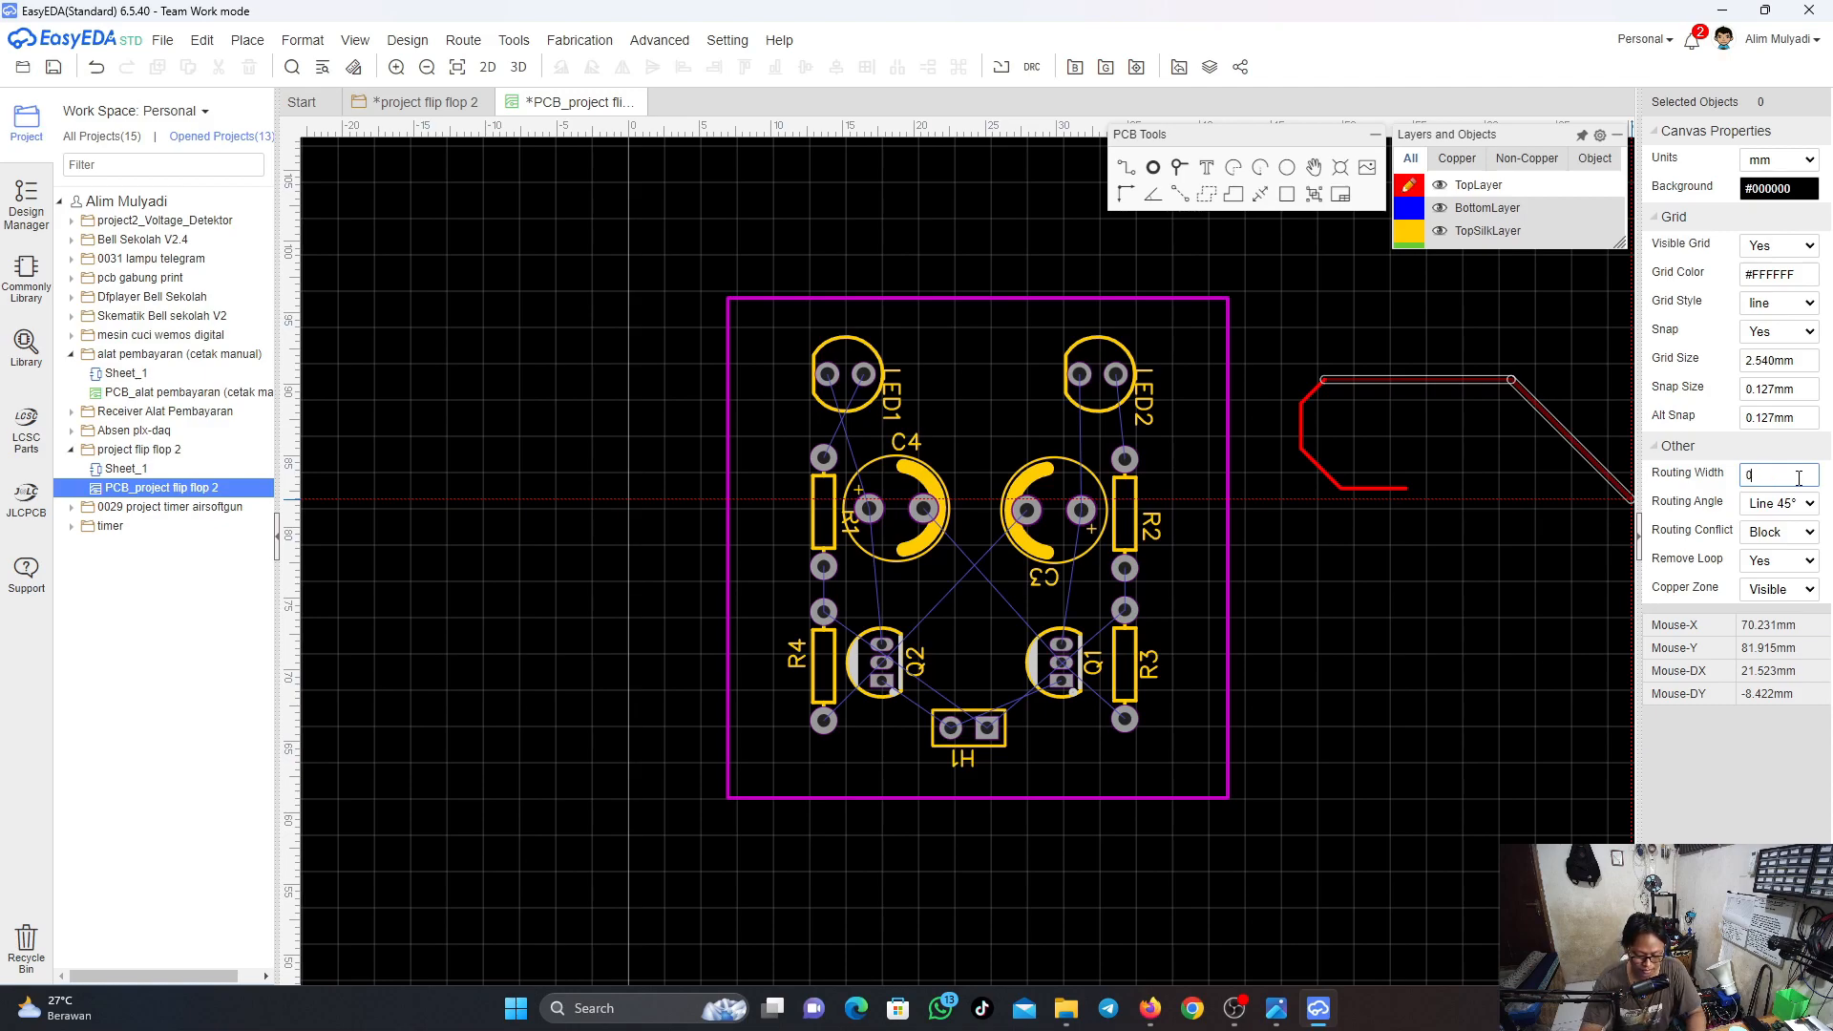
key(Return)
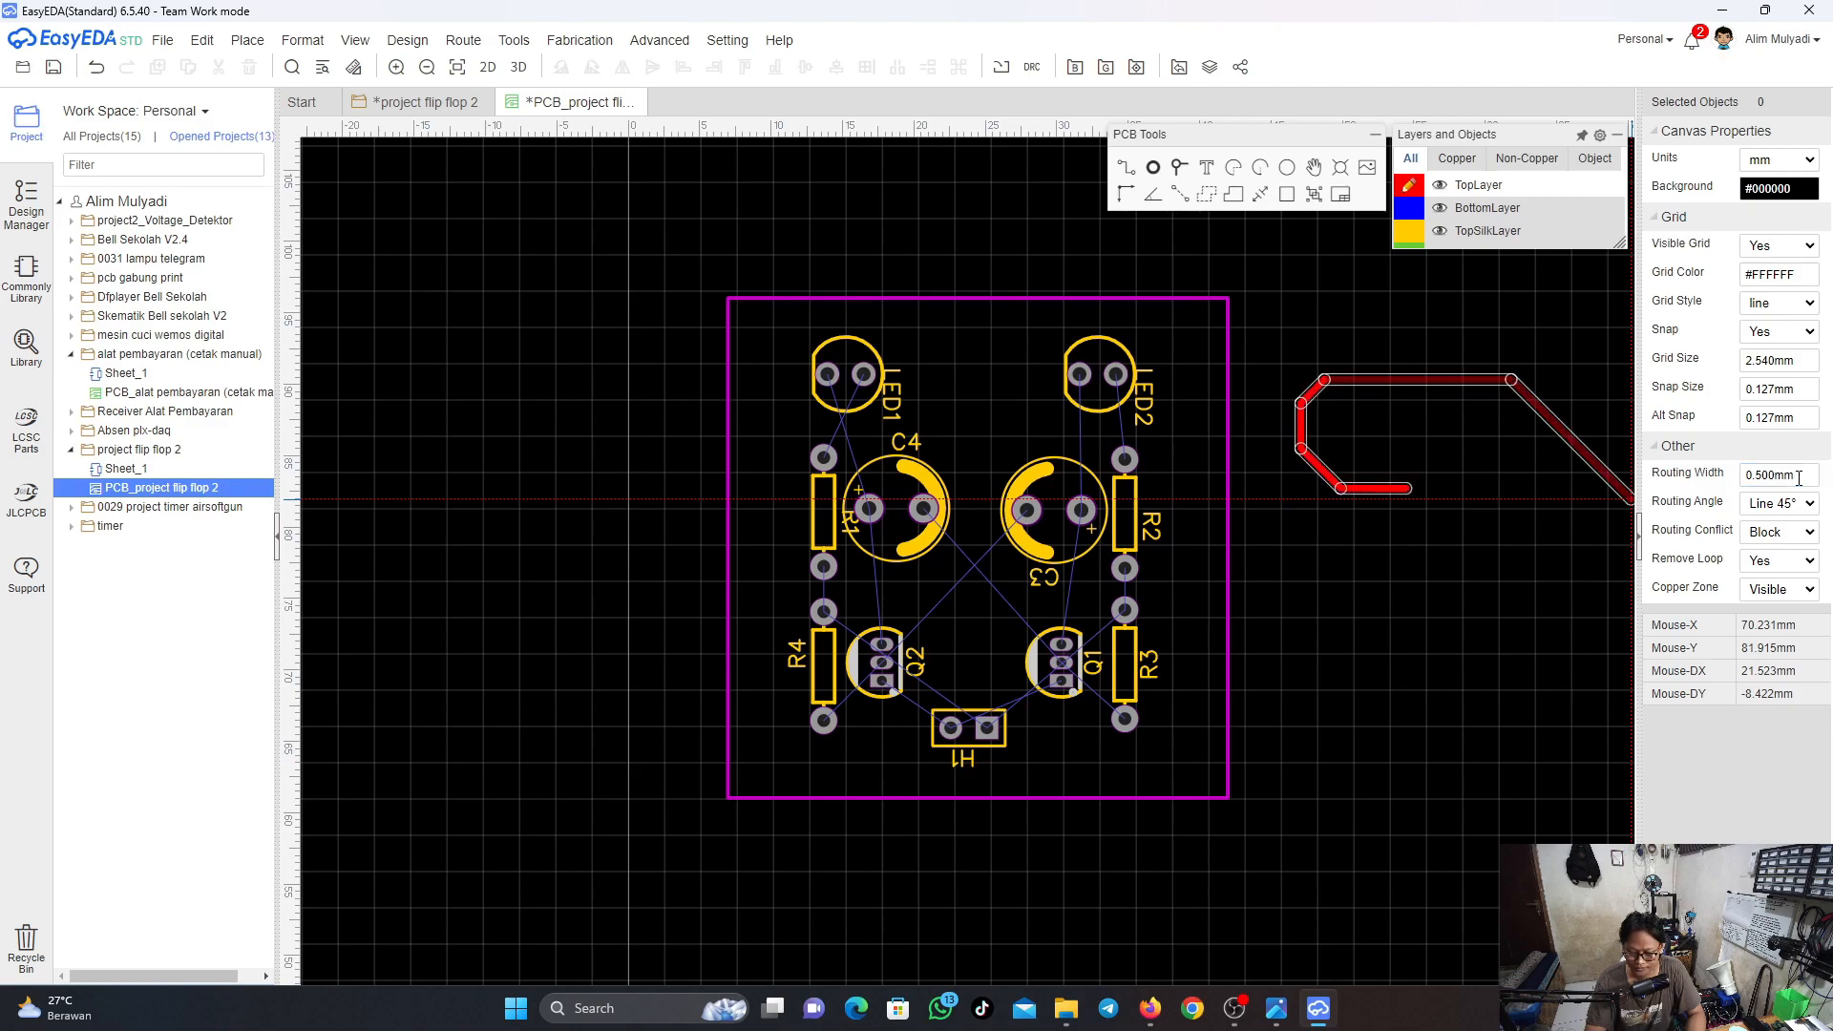
Extend the trial track at a routing width of 1 mm, then delete the whole trial track
click(1349, 304)
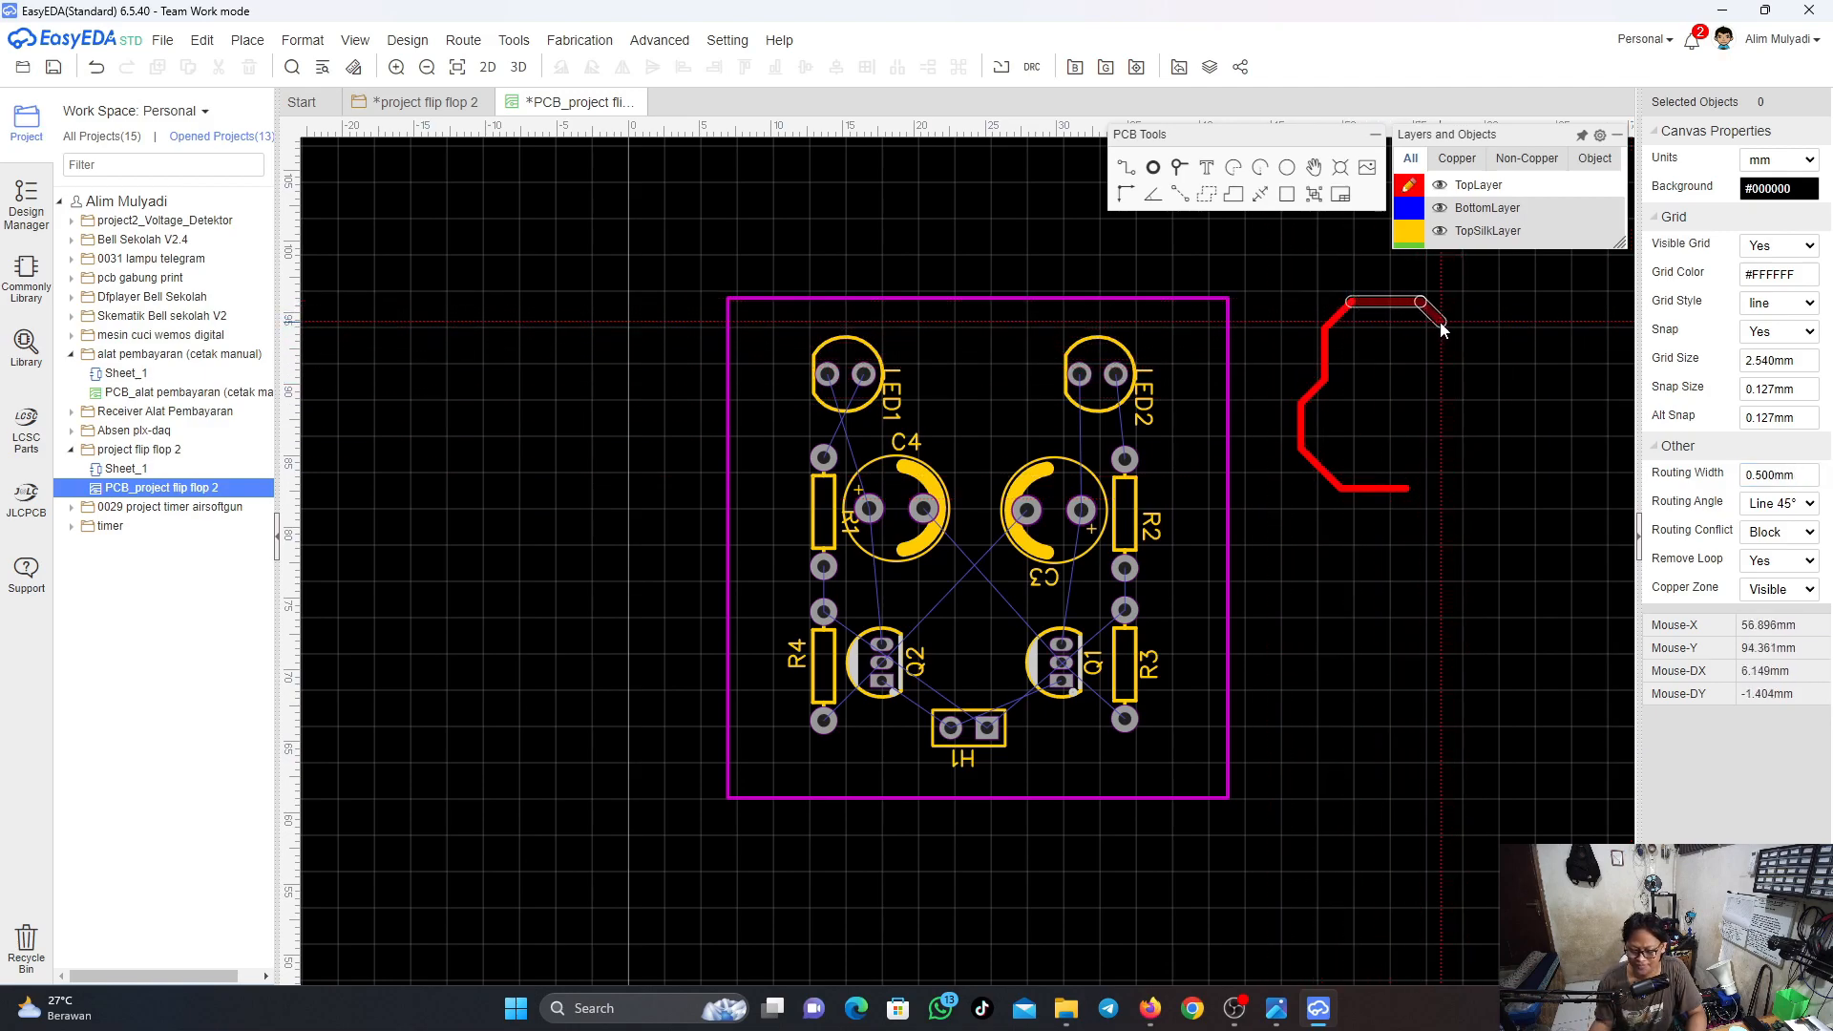
click(1767, 475)
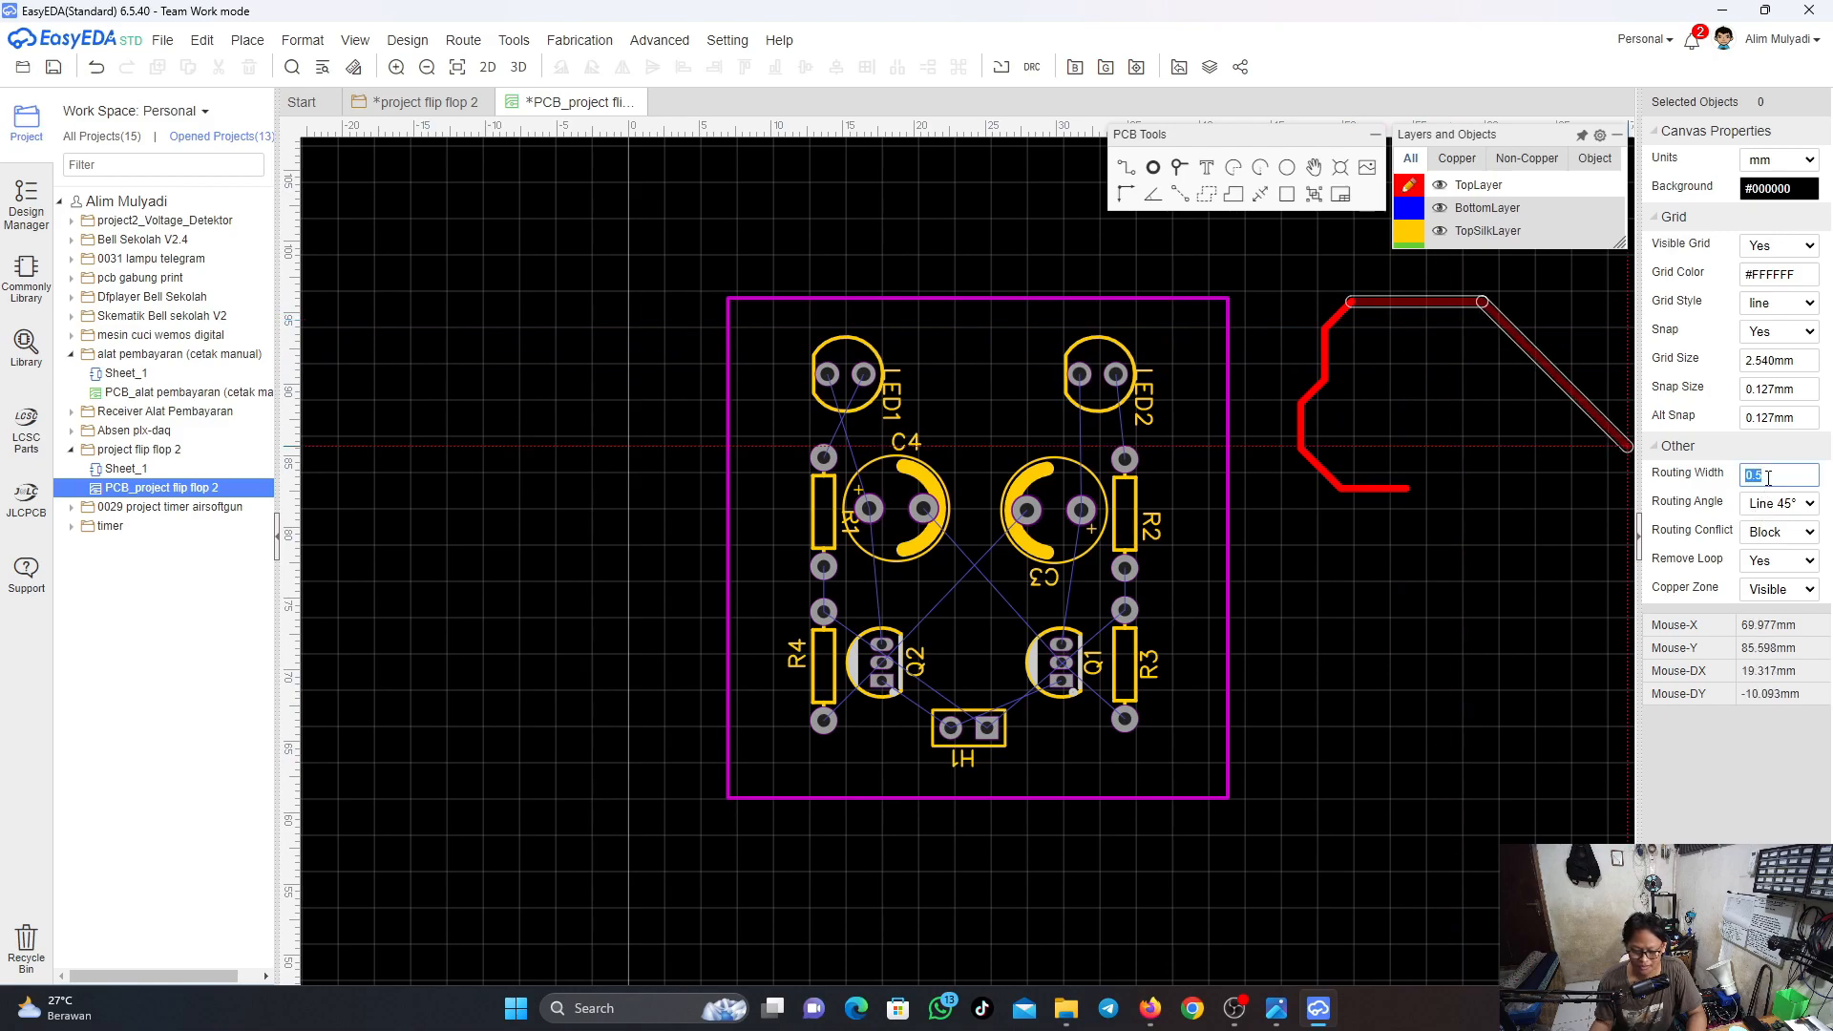
key(Return)
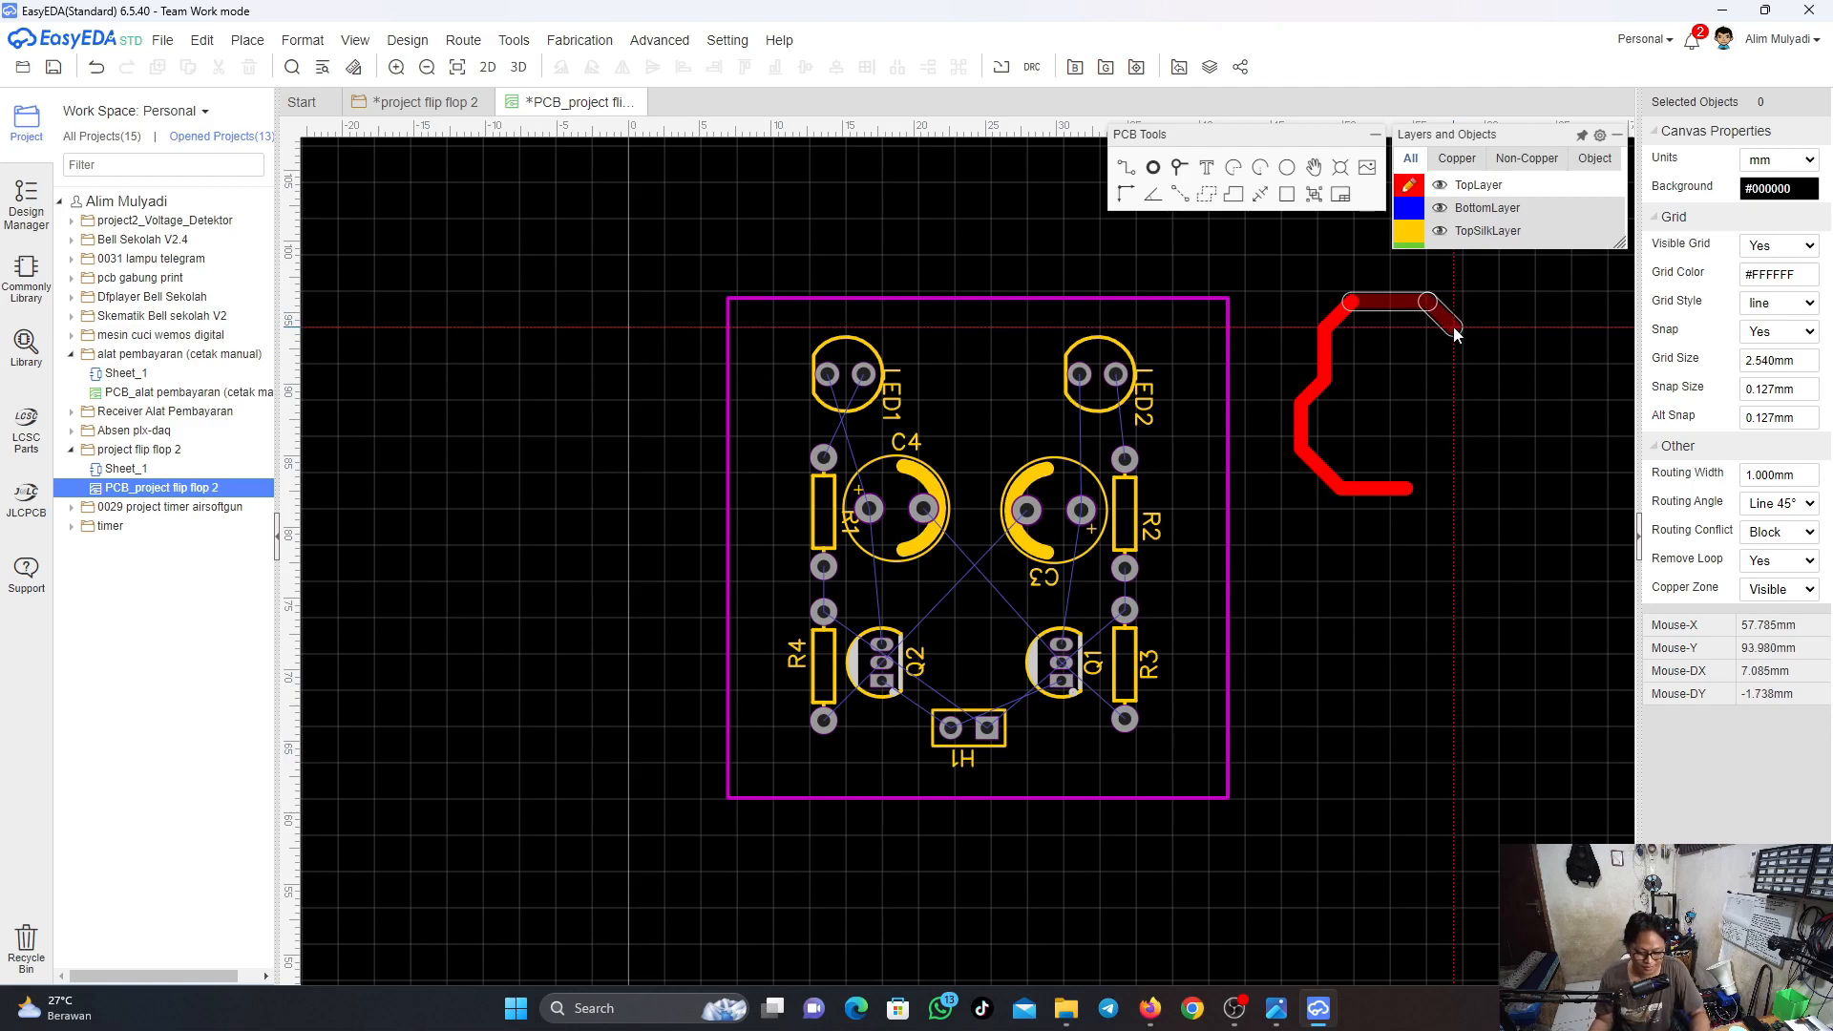
key(Escape)
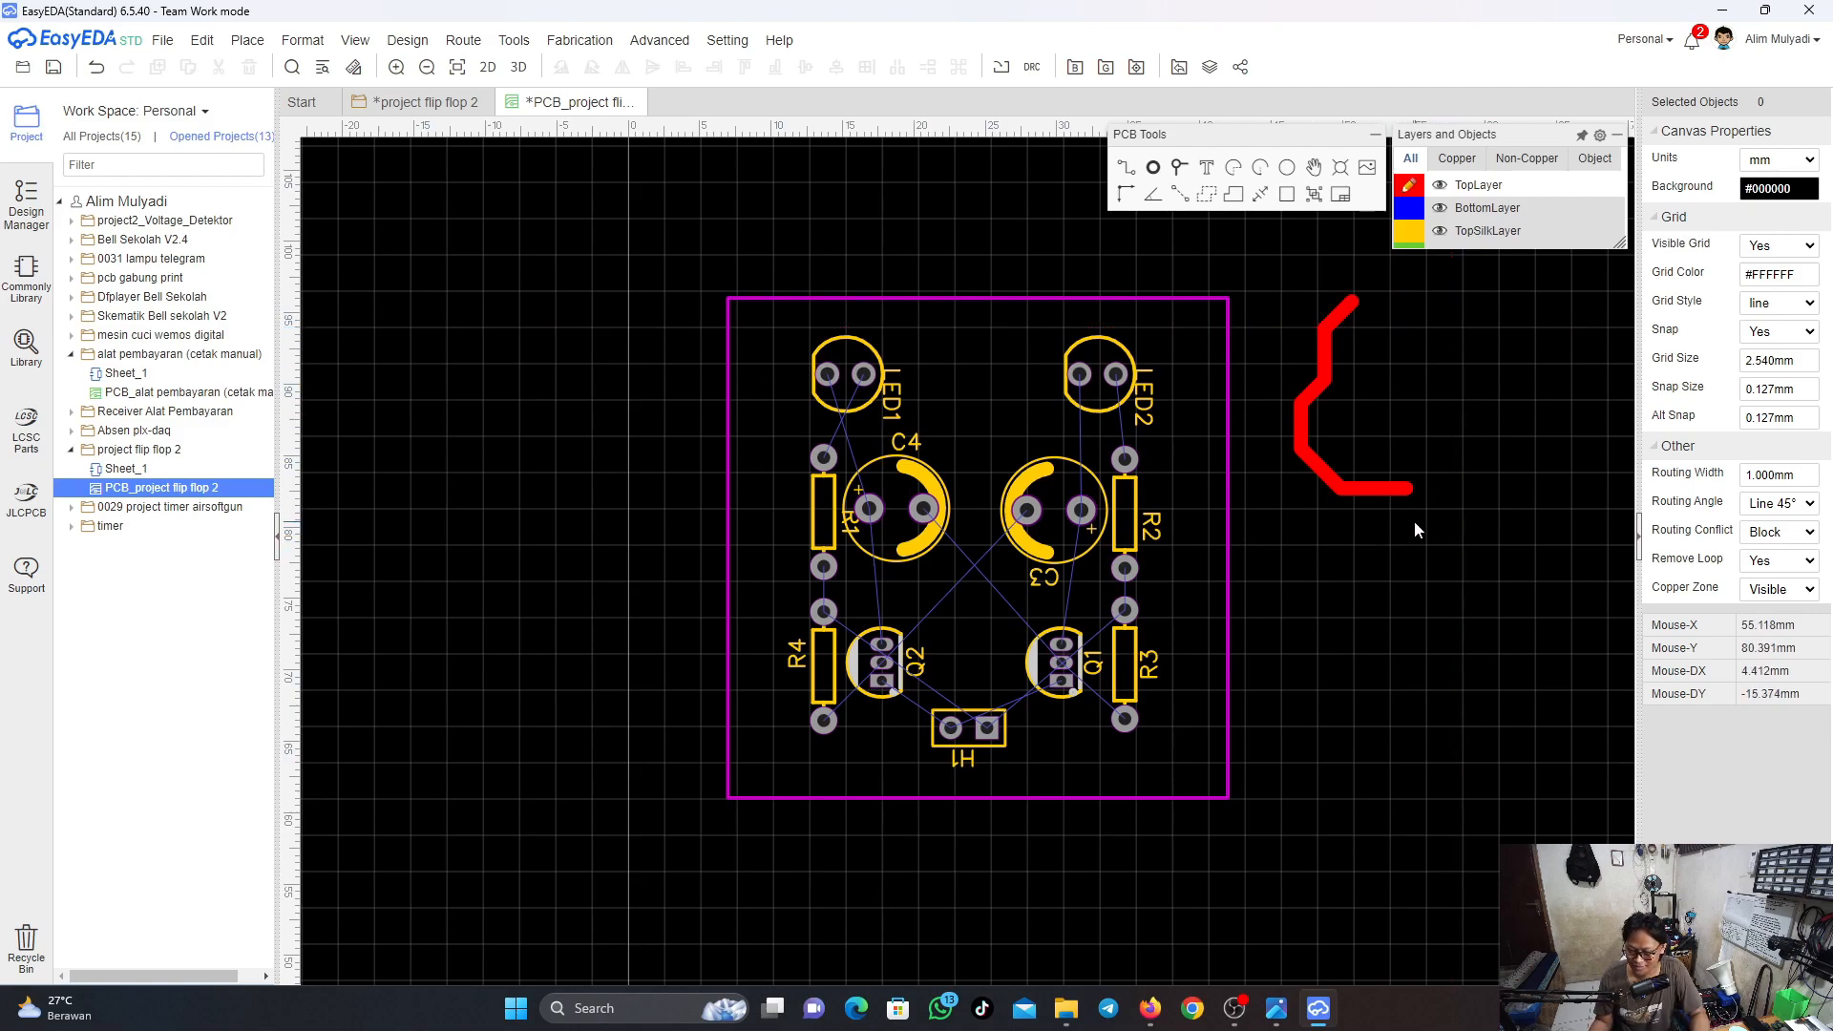
drag(1414, 520, 1300, 291)
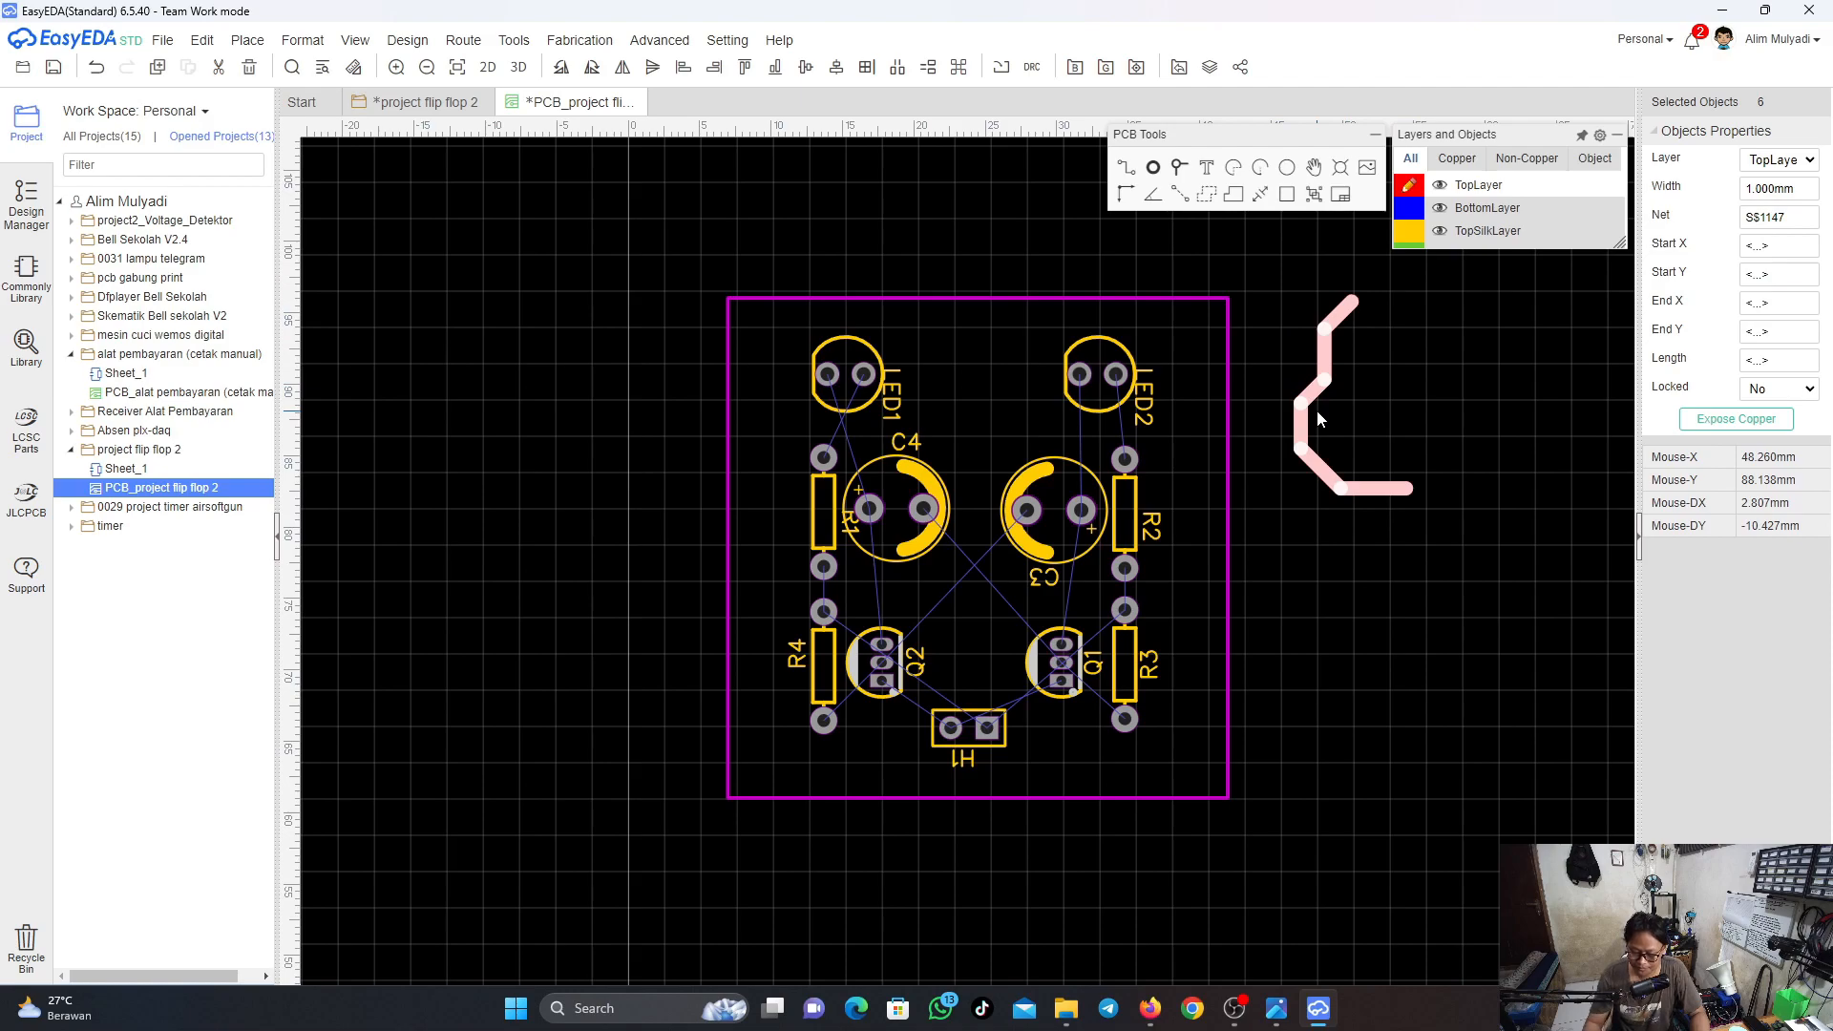
key(Delete)
Set the routing width to 0.6 mm for the board's tracks
click(1783, 475)
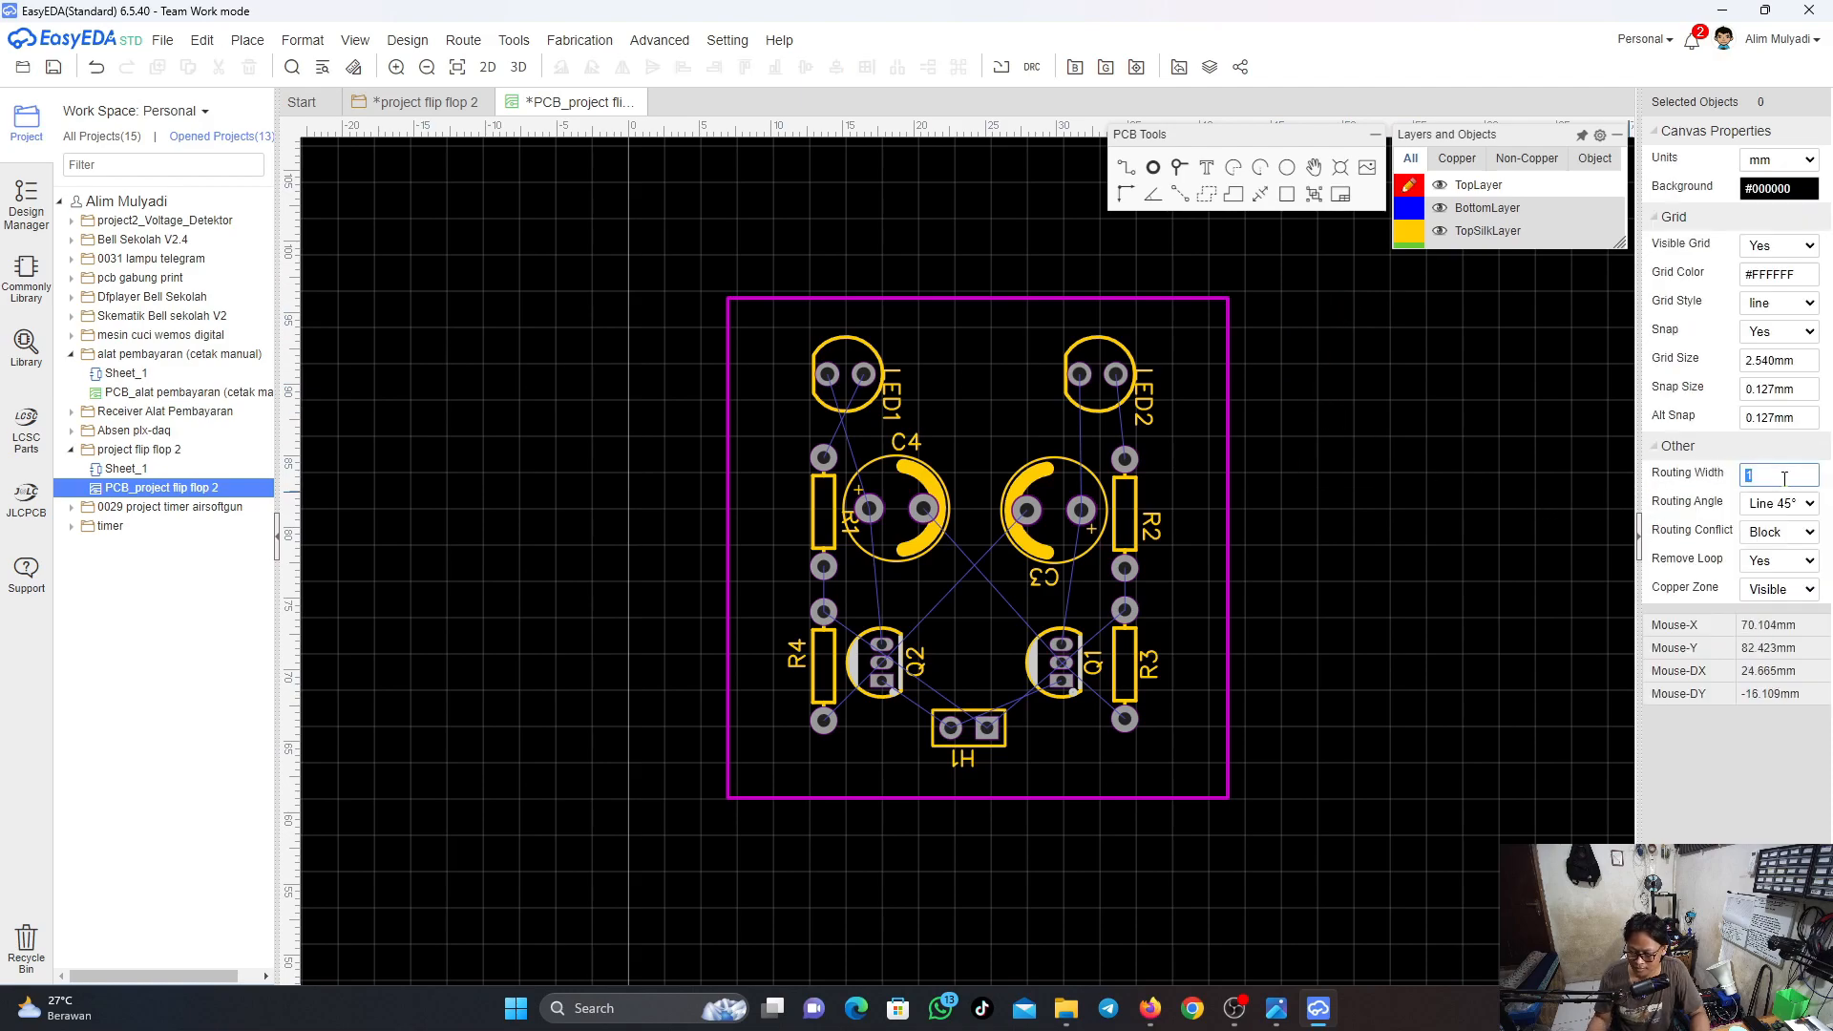
text(0)
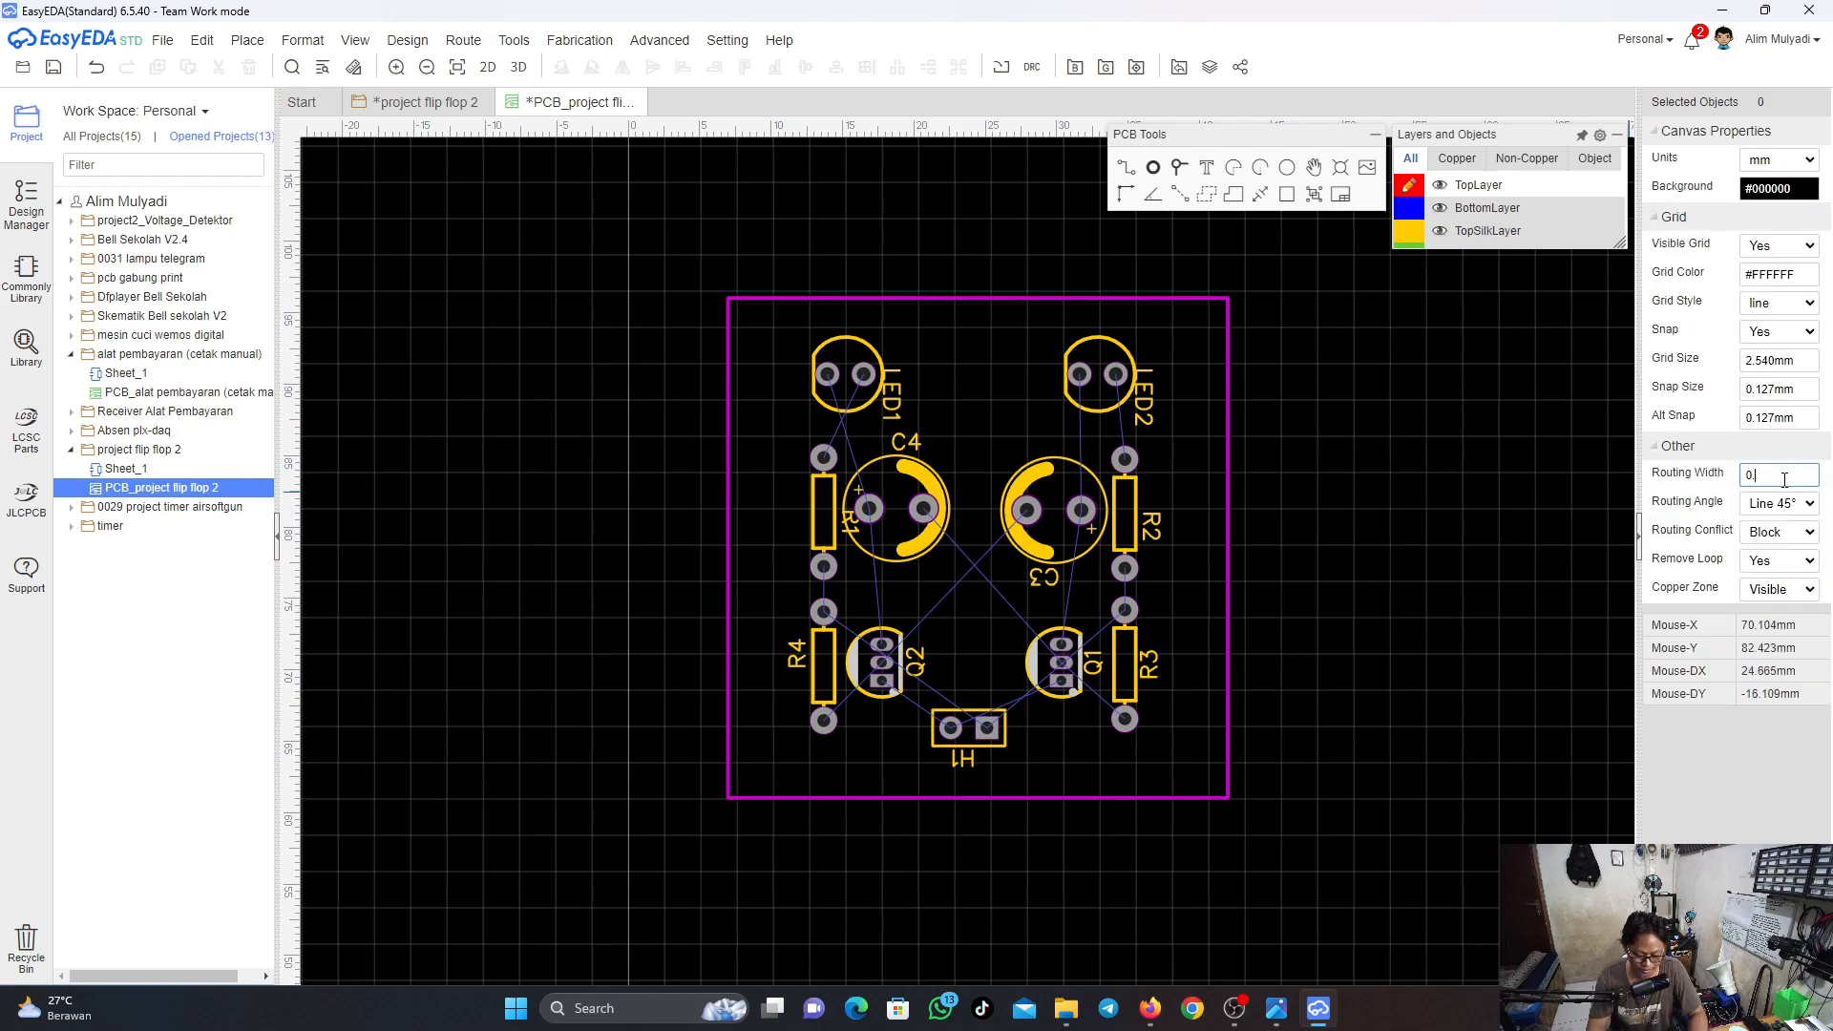
text(.6)
key(Return)
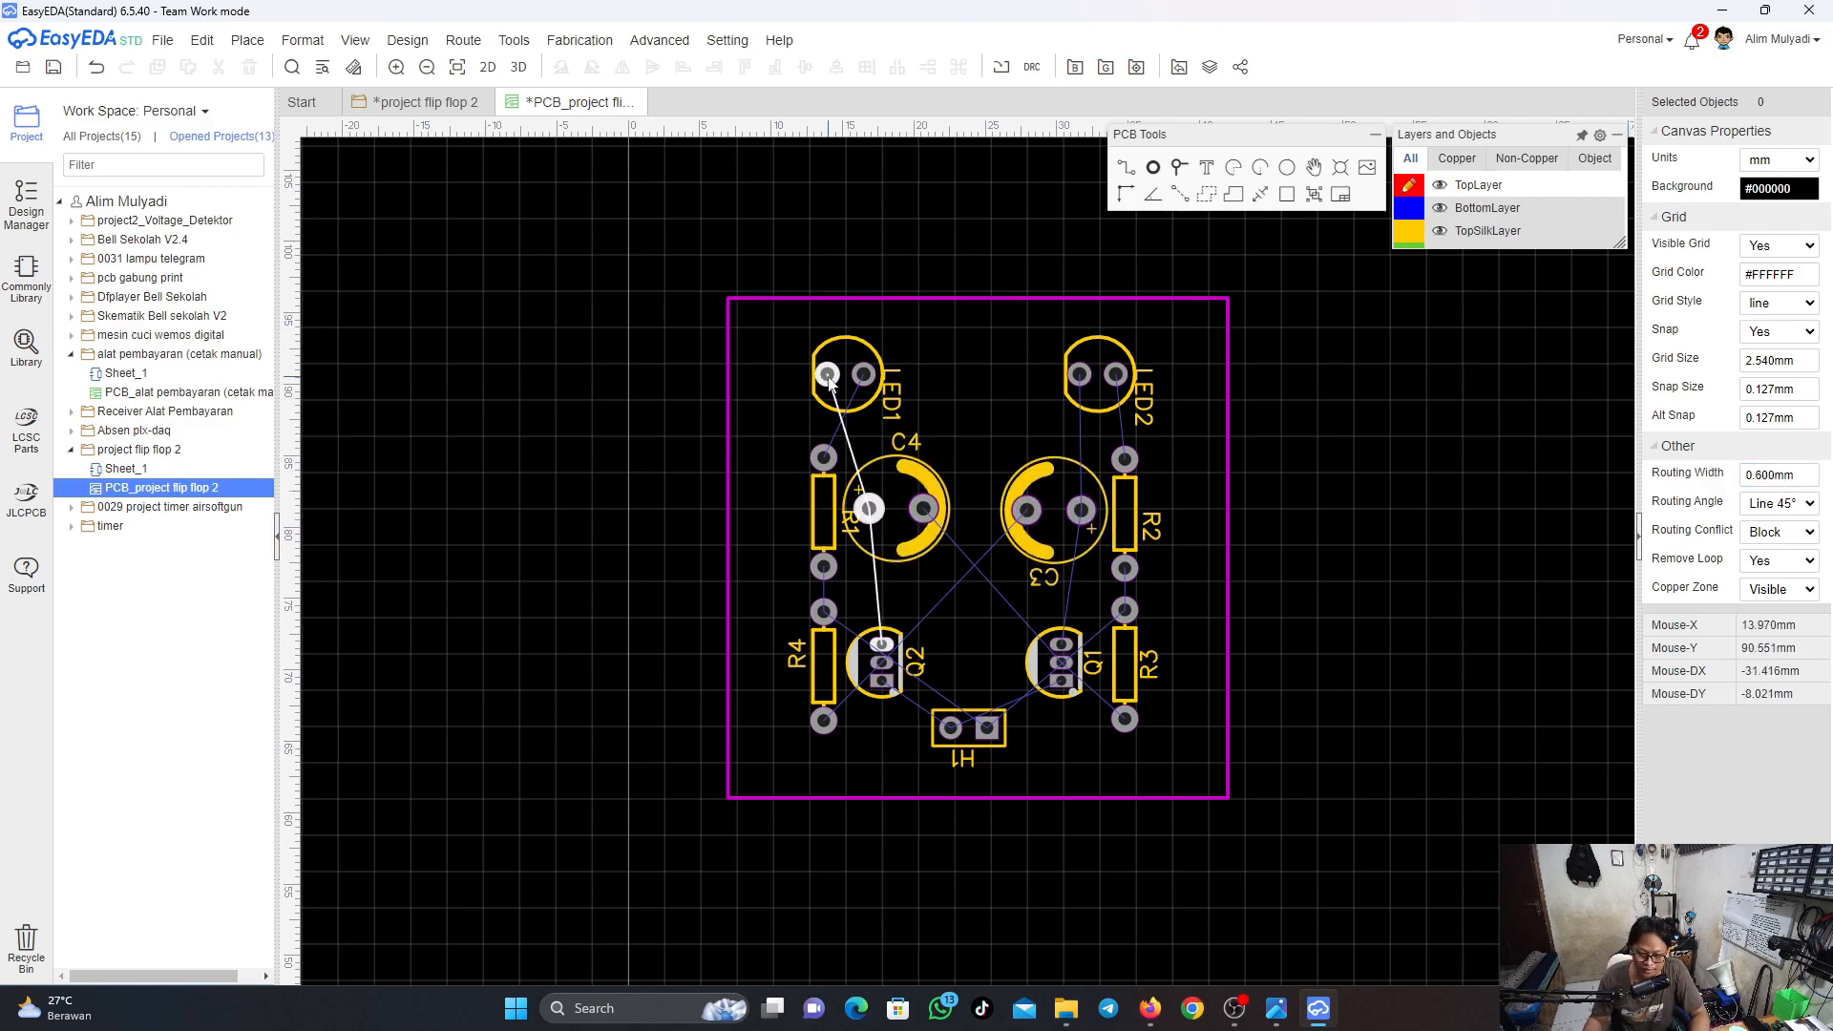
Try routing a top-layer track with a right-angle corner from R1's upper pad towards LED1, and undo it
click(1127, 169)
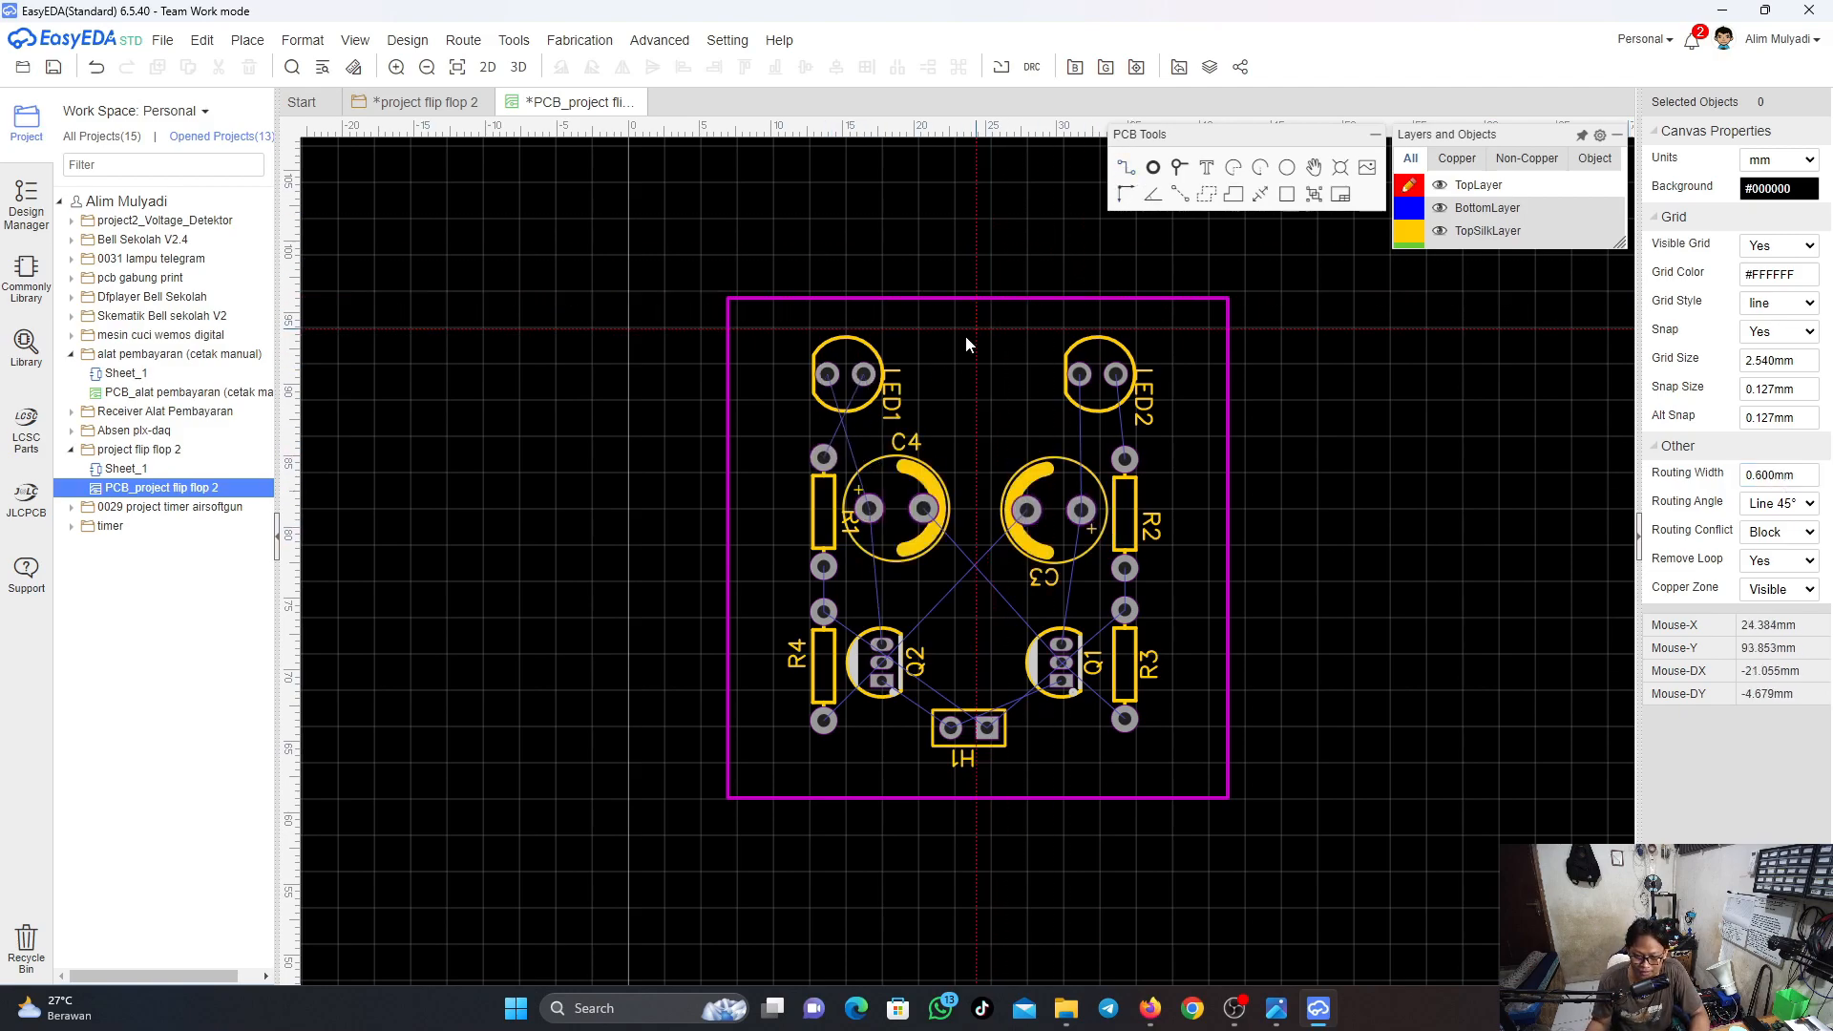
click(824, 458)
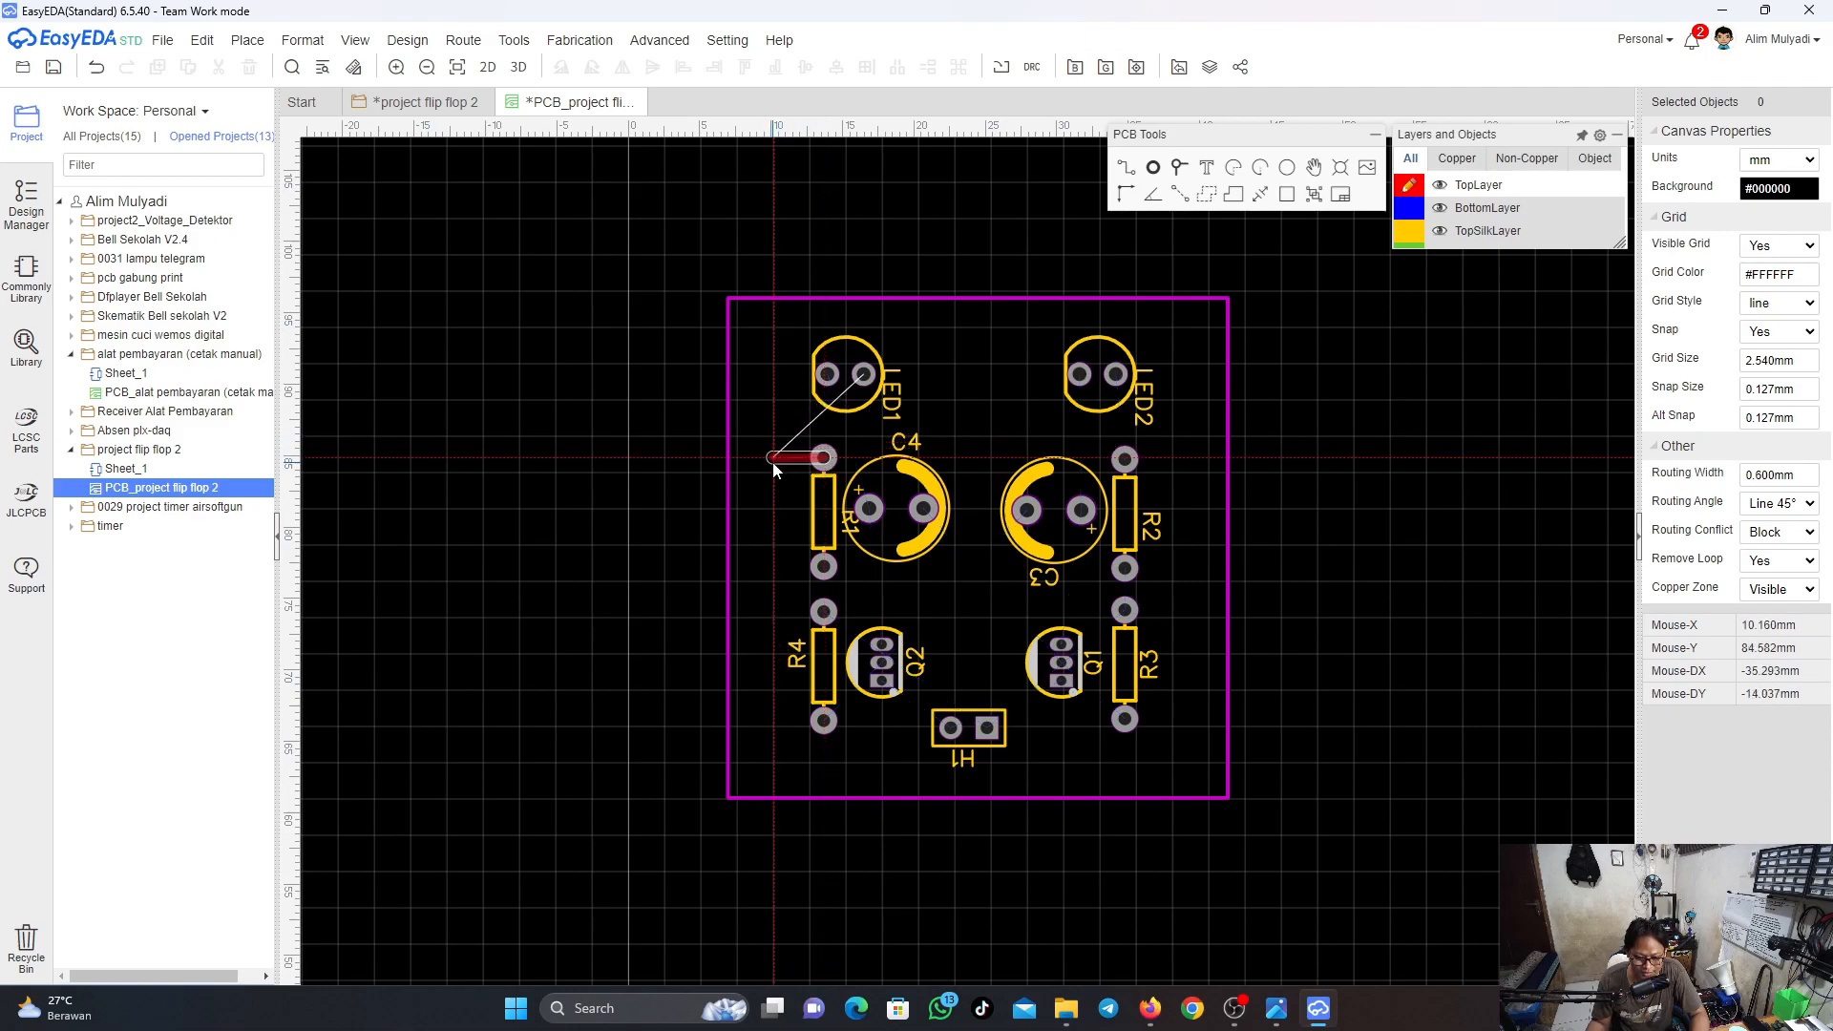
click(773, 460)
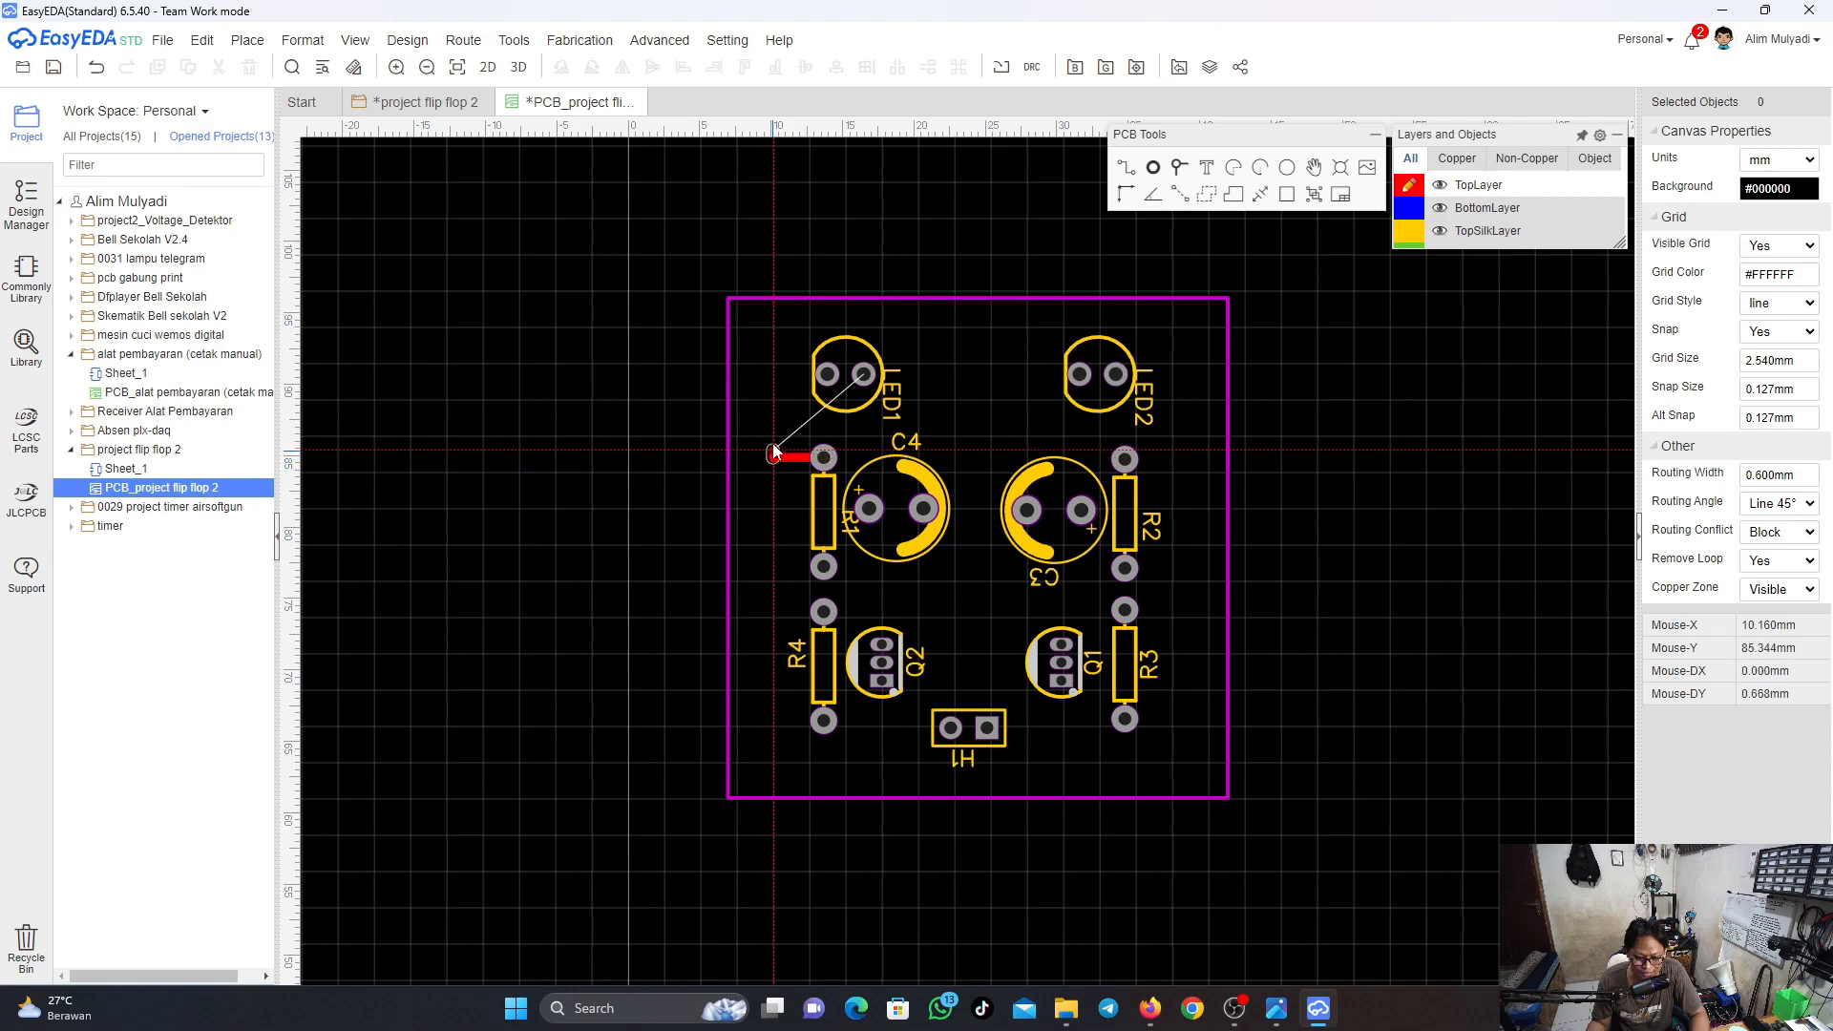
click(772, 353)
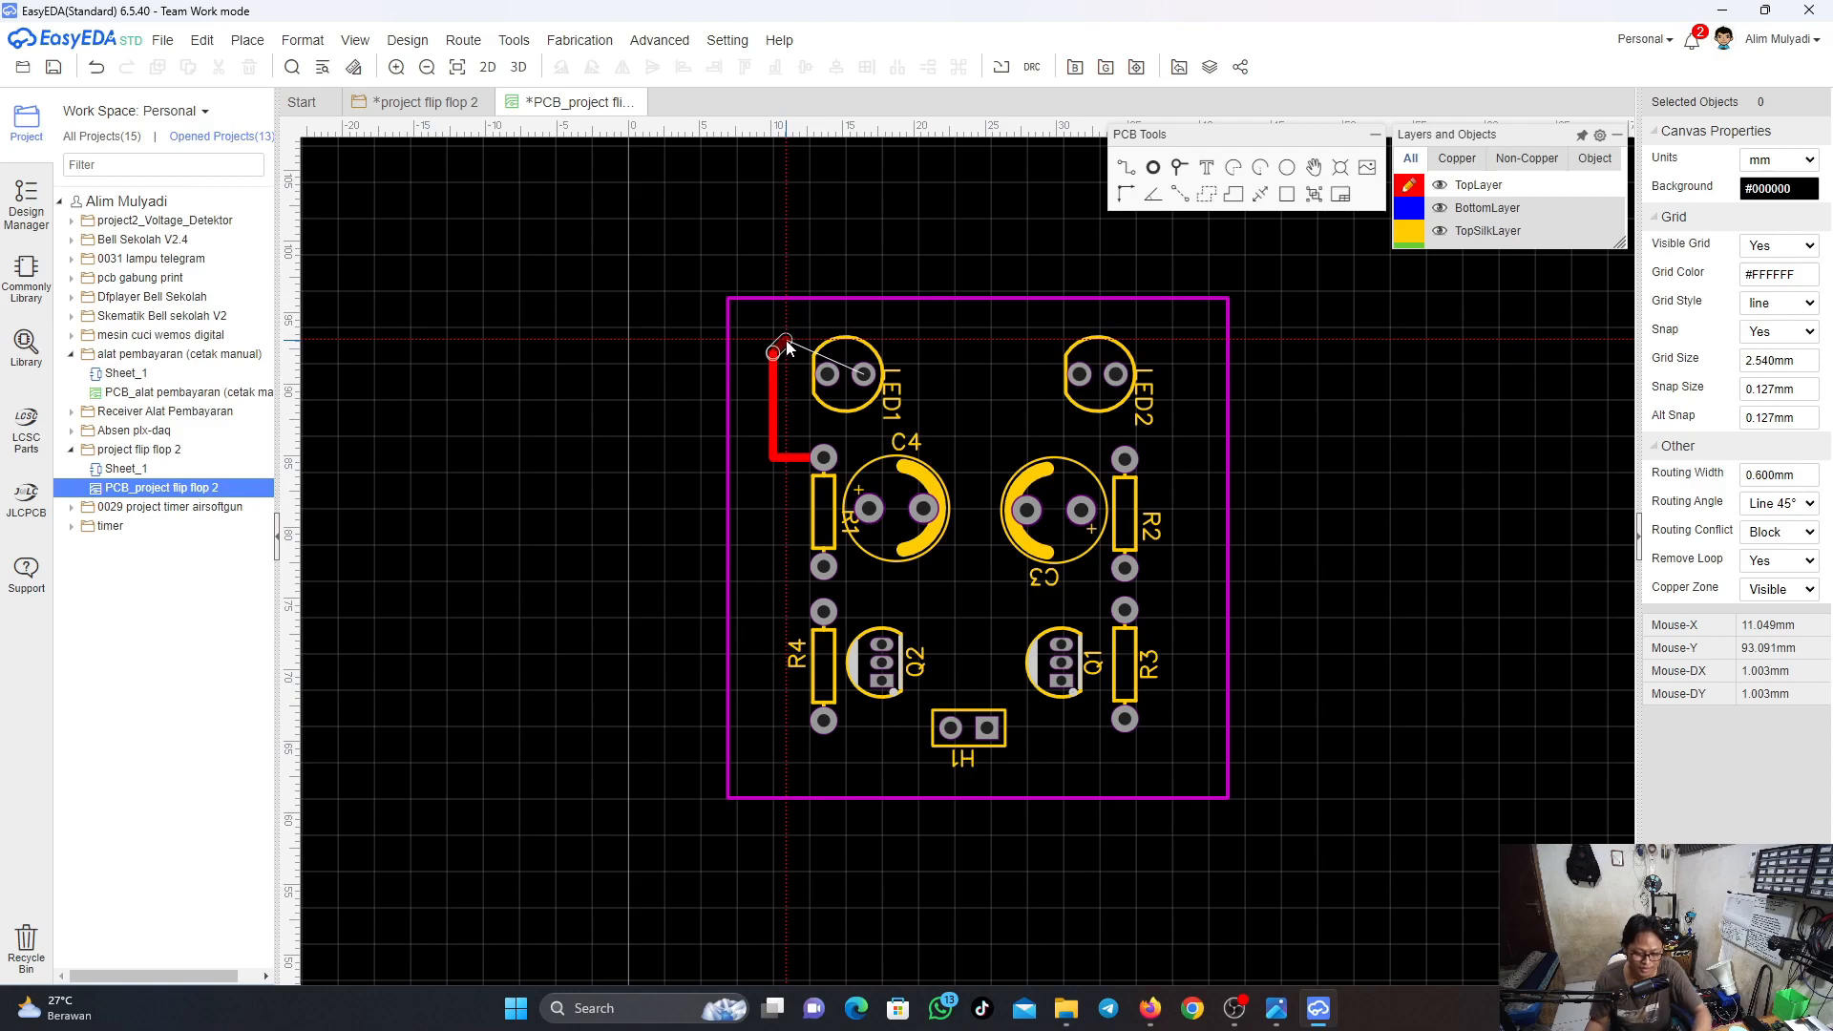
key(Escape)
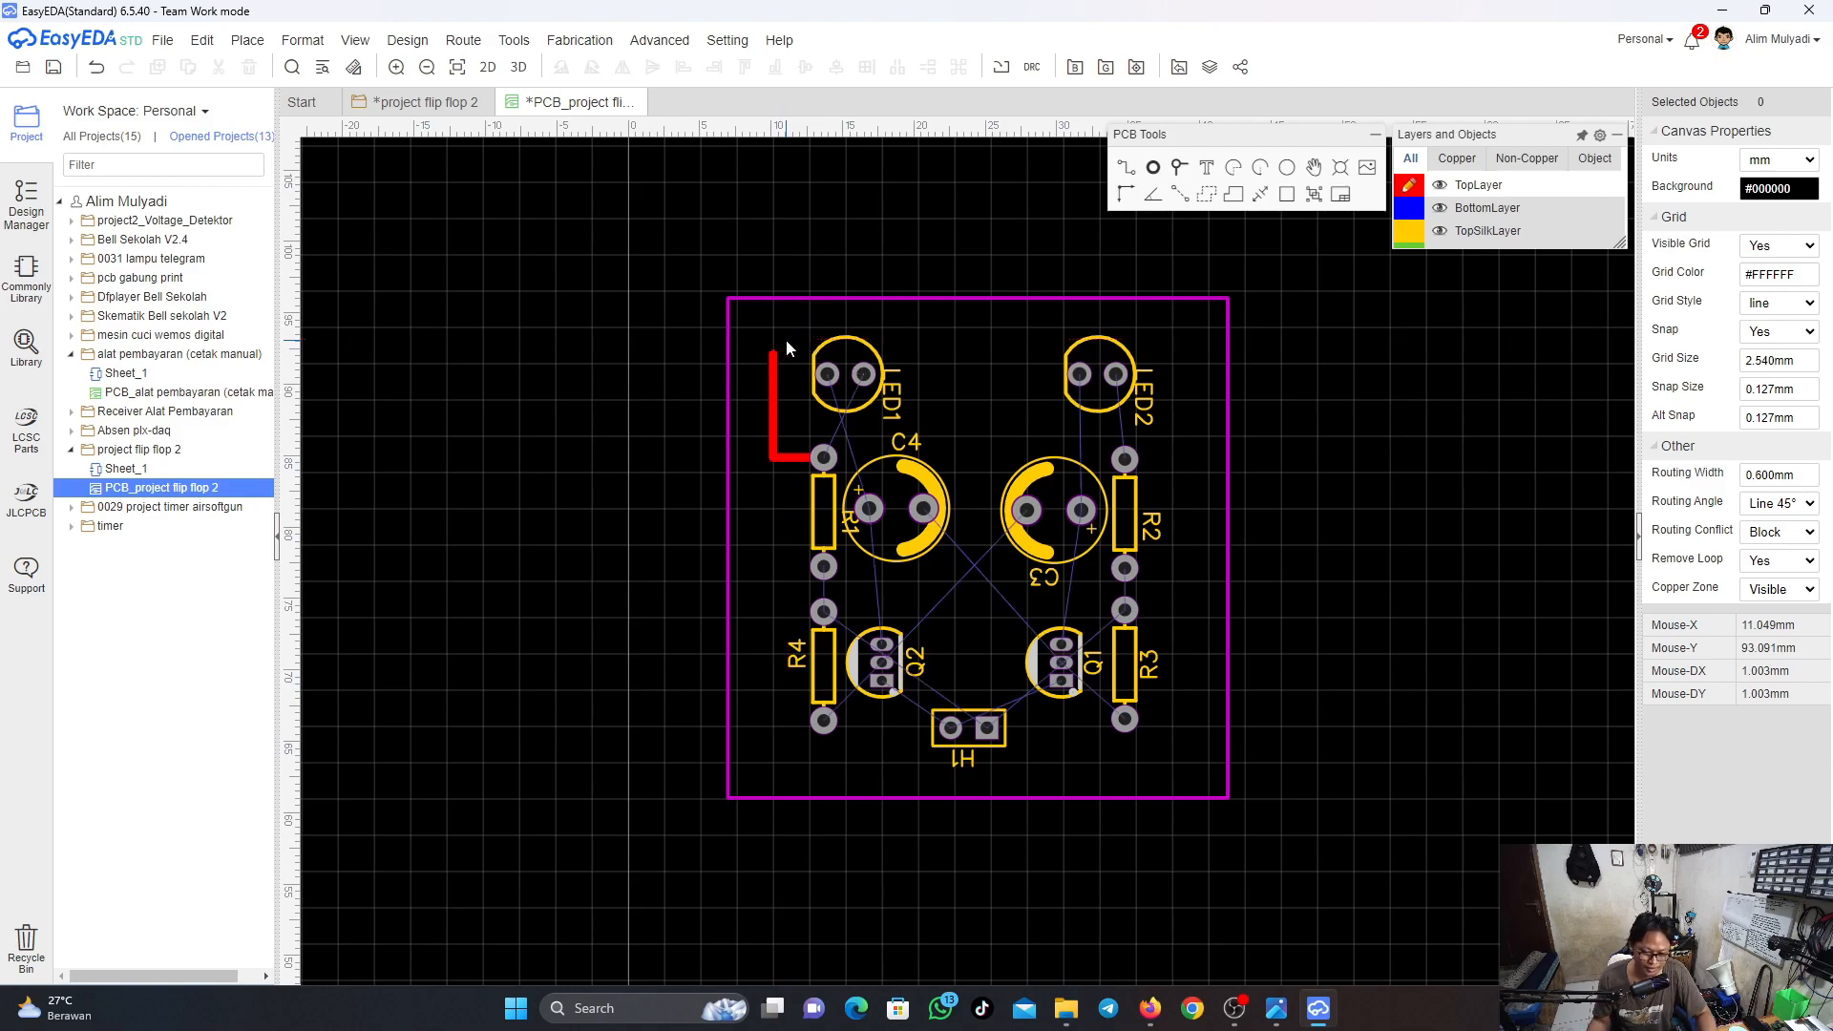
key(ctrl+z)
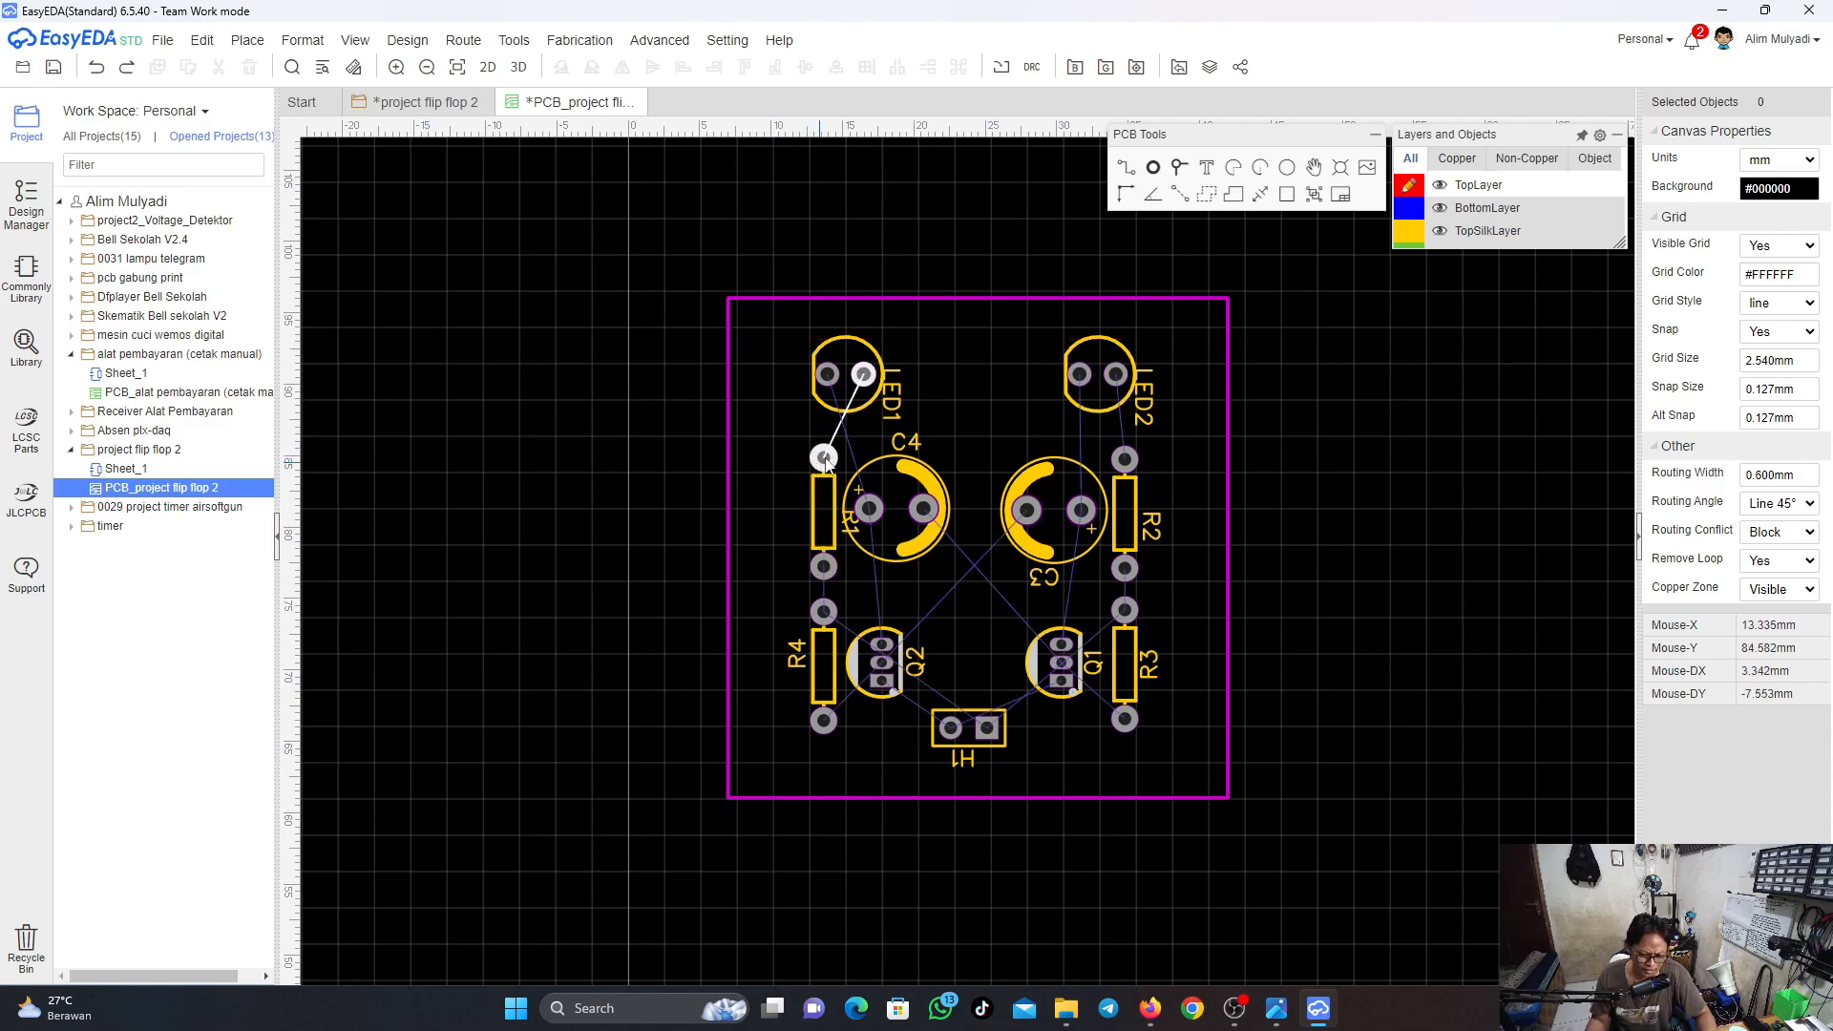
Try routing a top-layer track with 45° corners from R1's upper pad around LED1, and undo it
click(1127, 170)
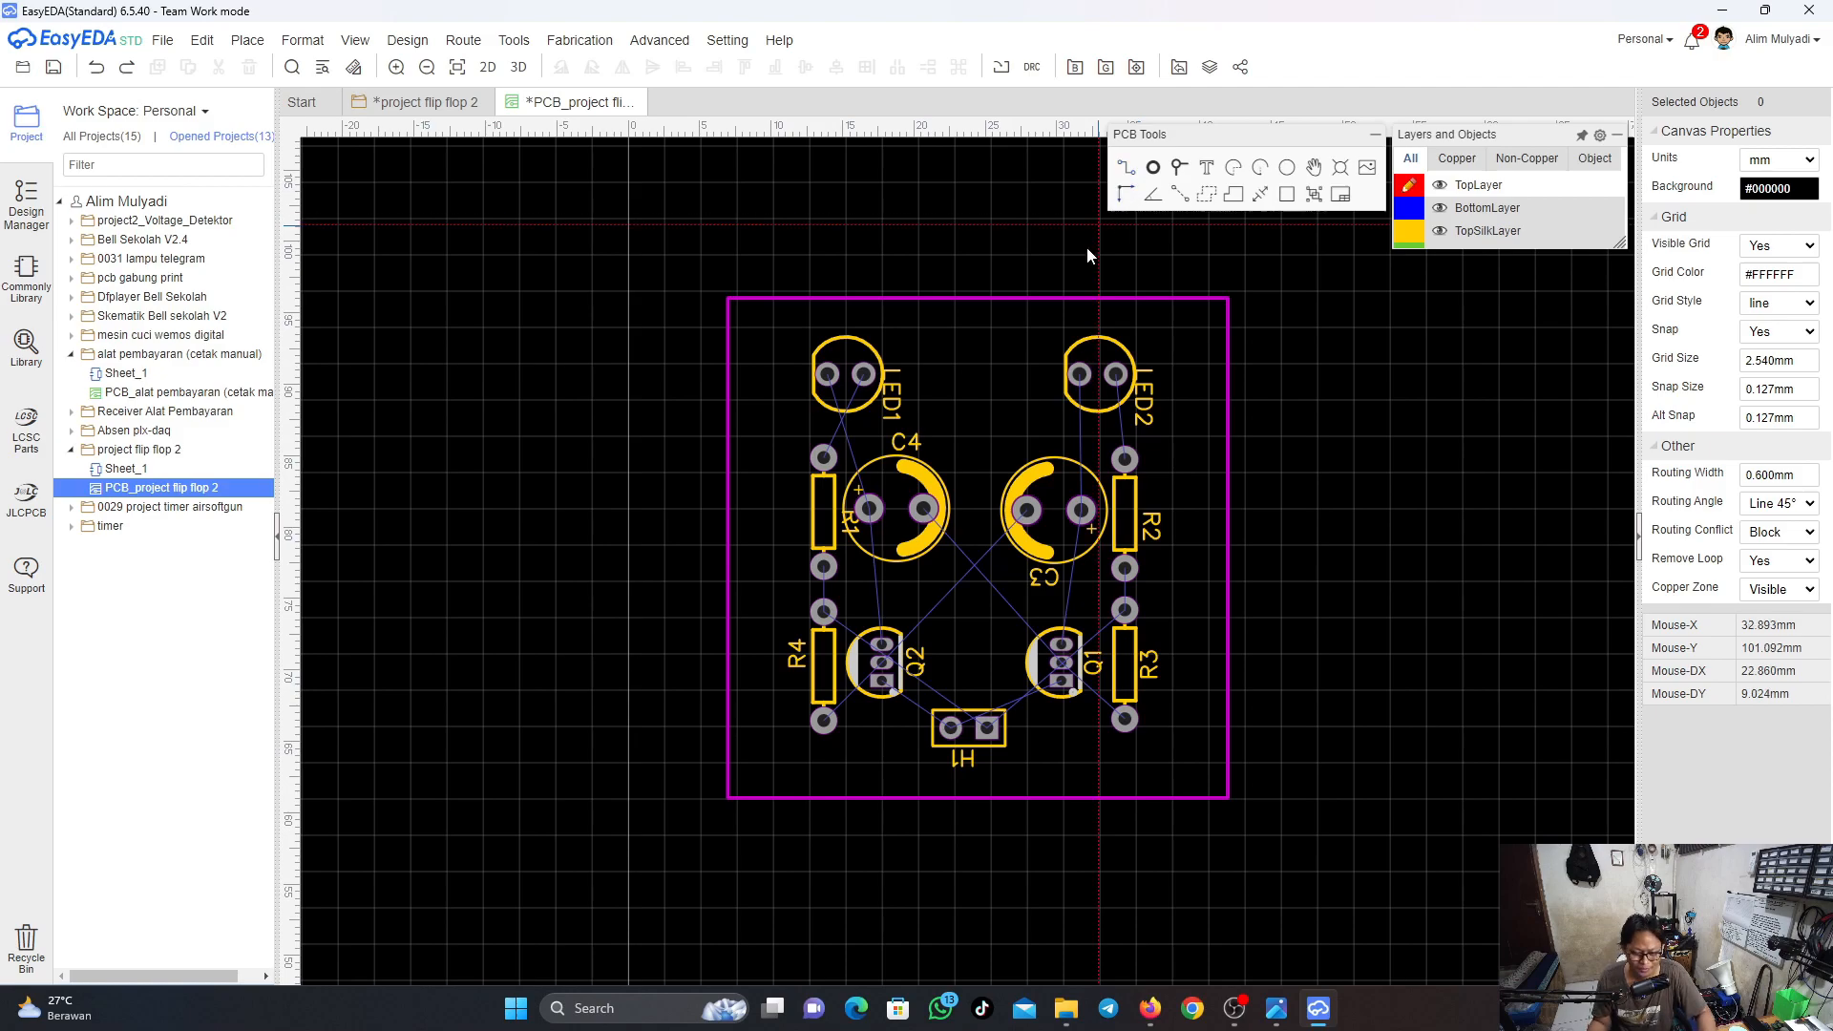
click(823, 458)
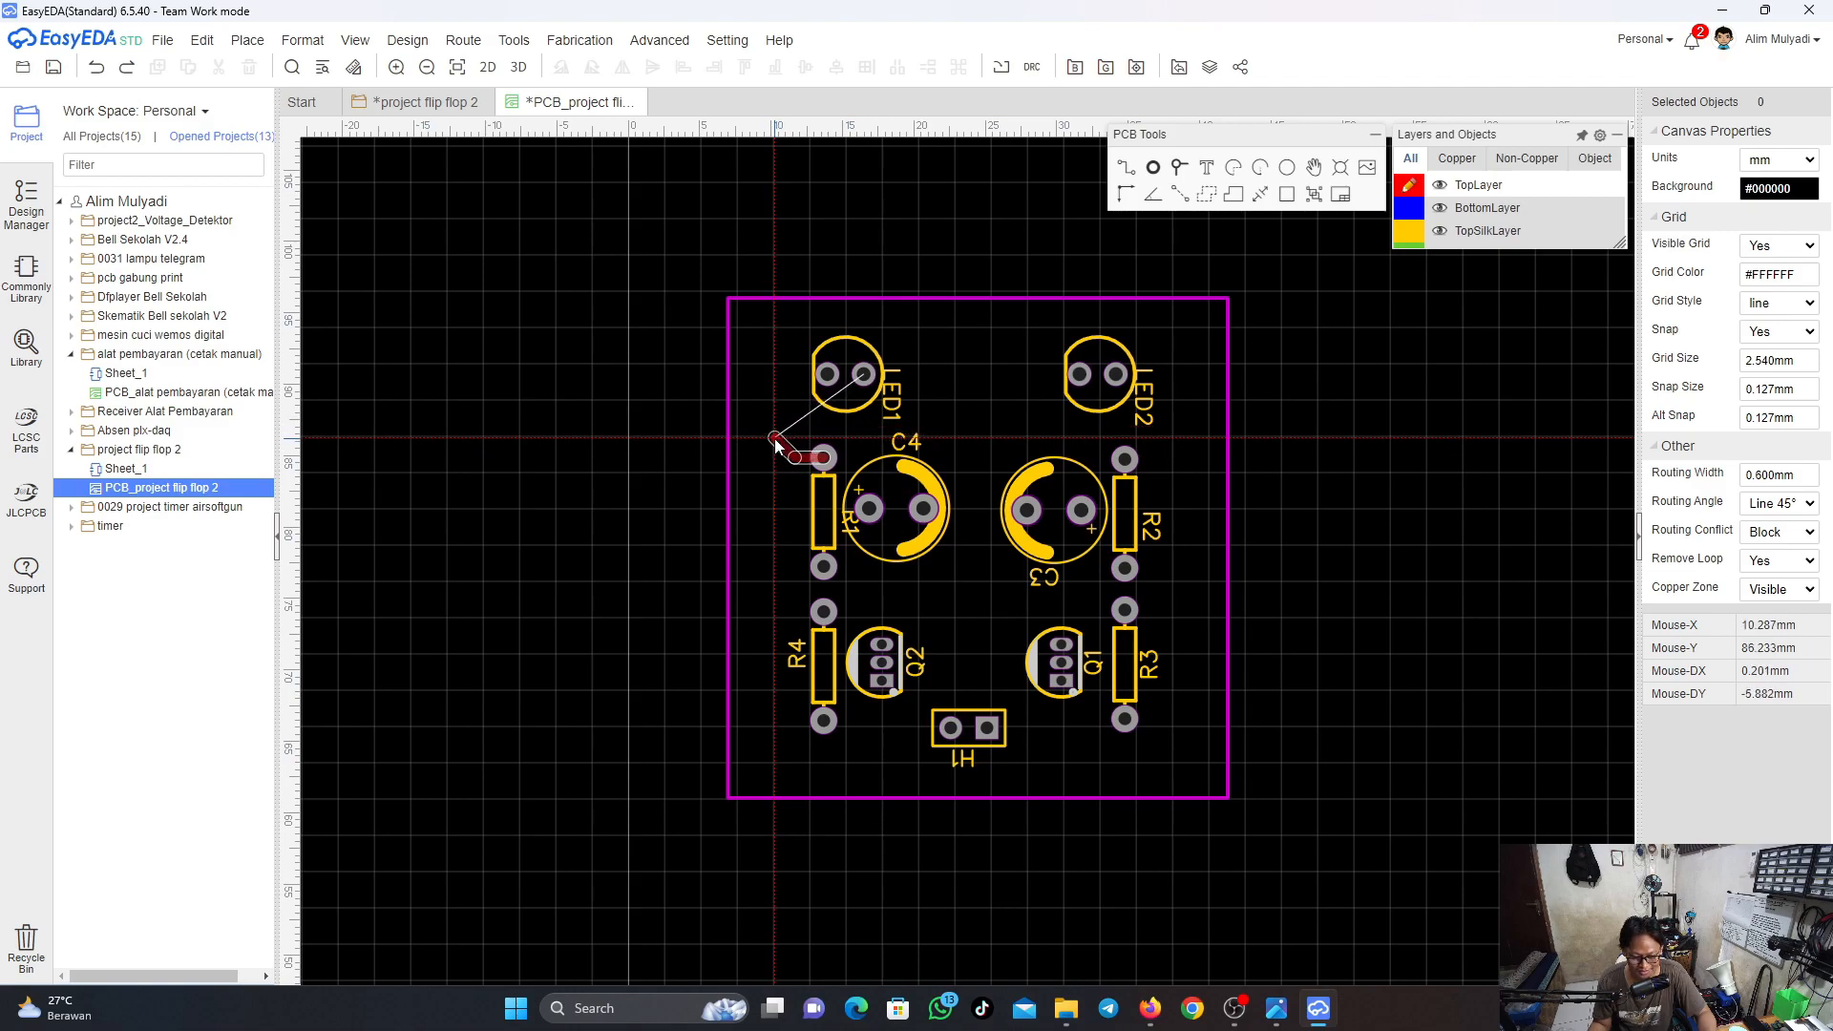
click(775, 439)
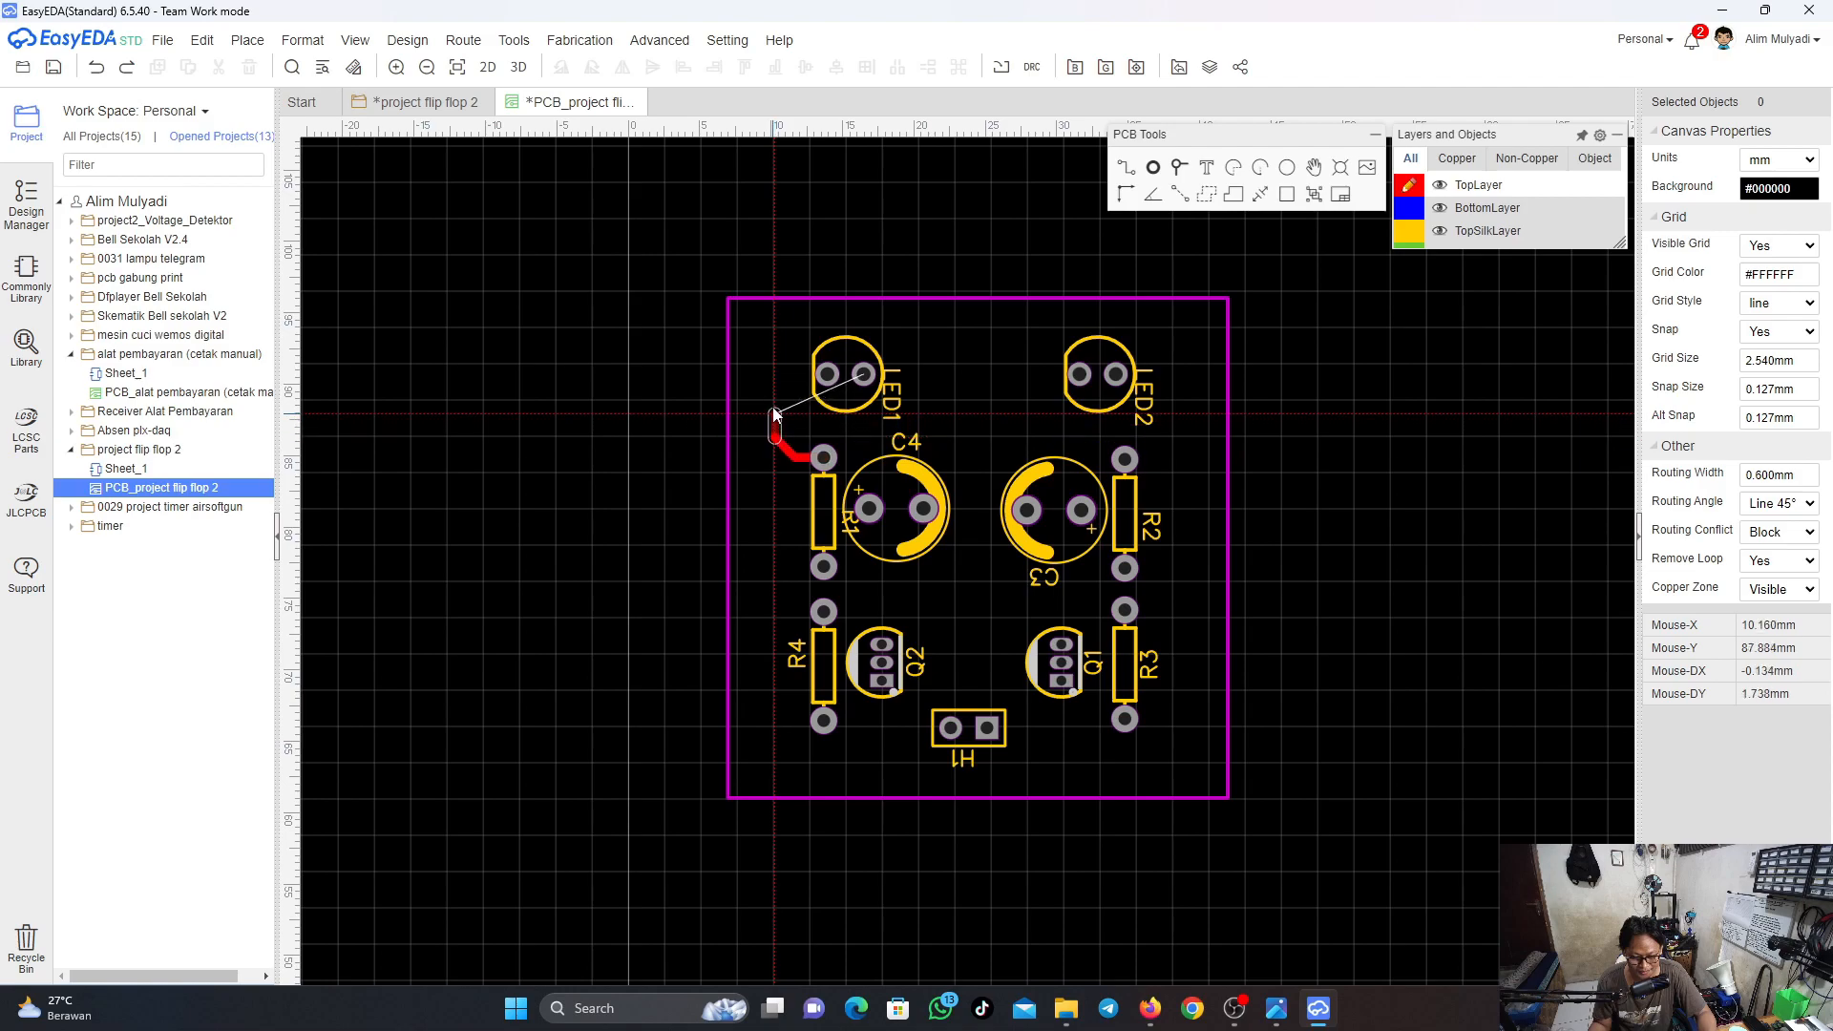
click(800, 342)
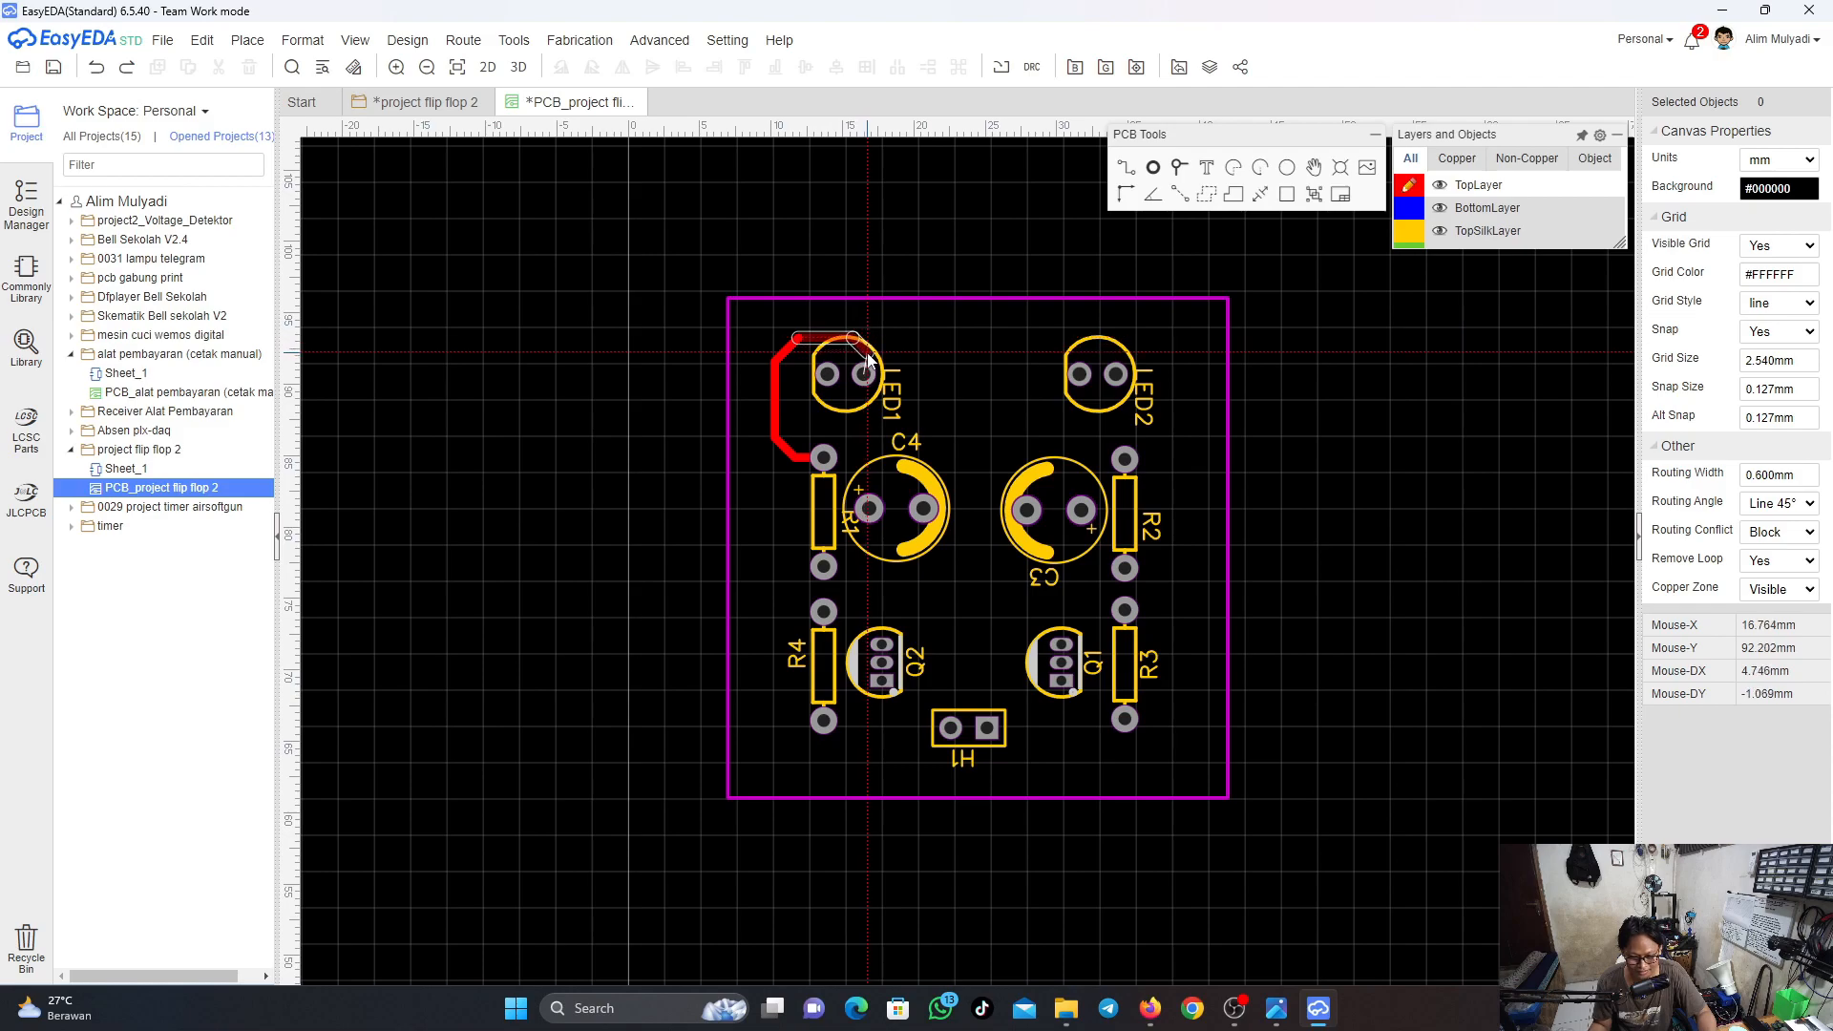
key(Escape)
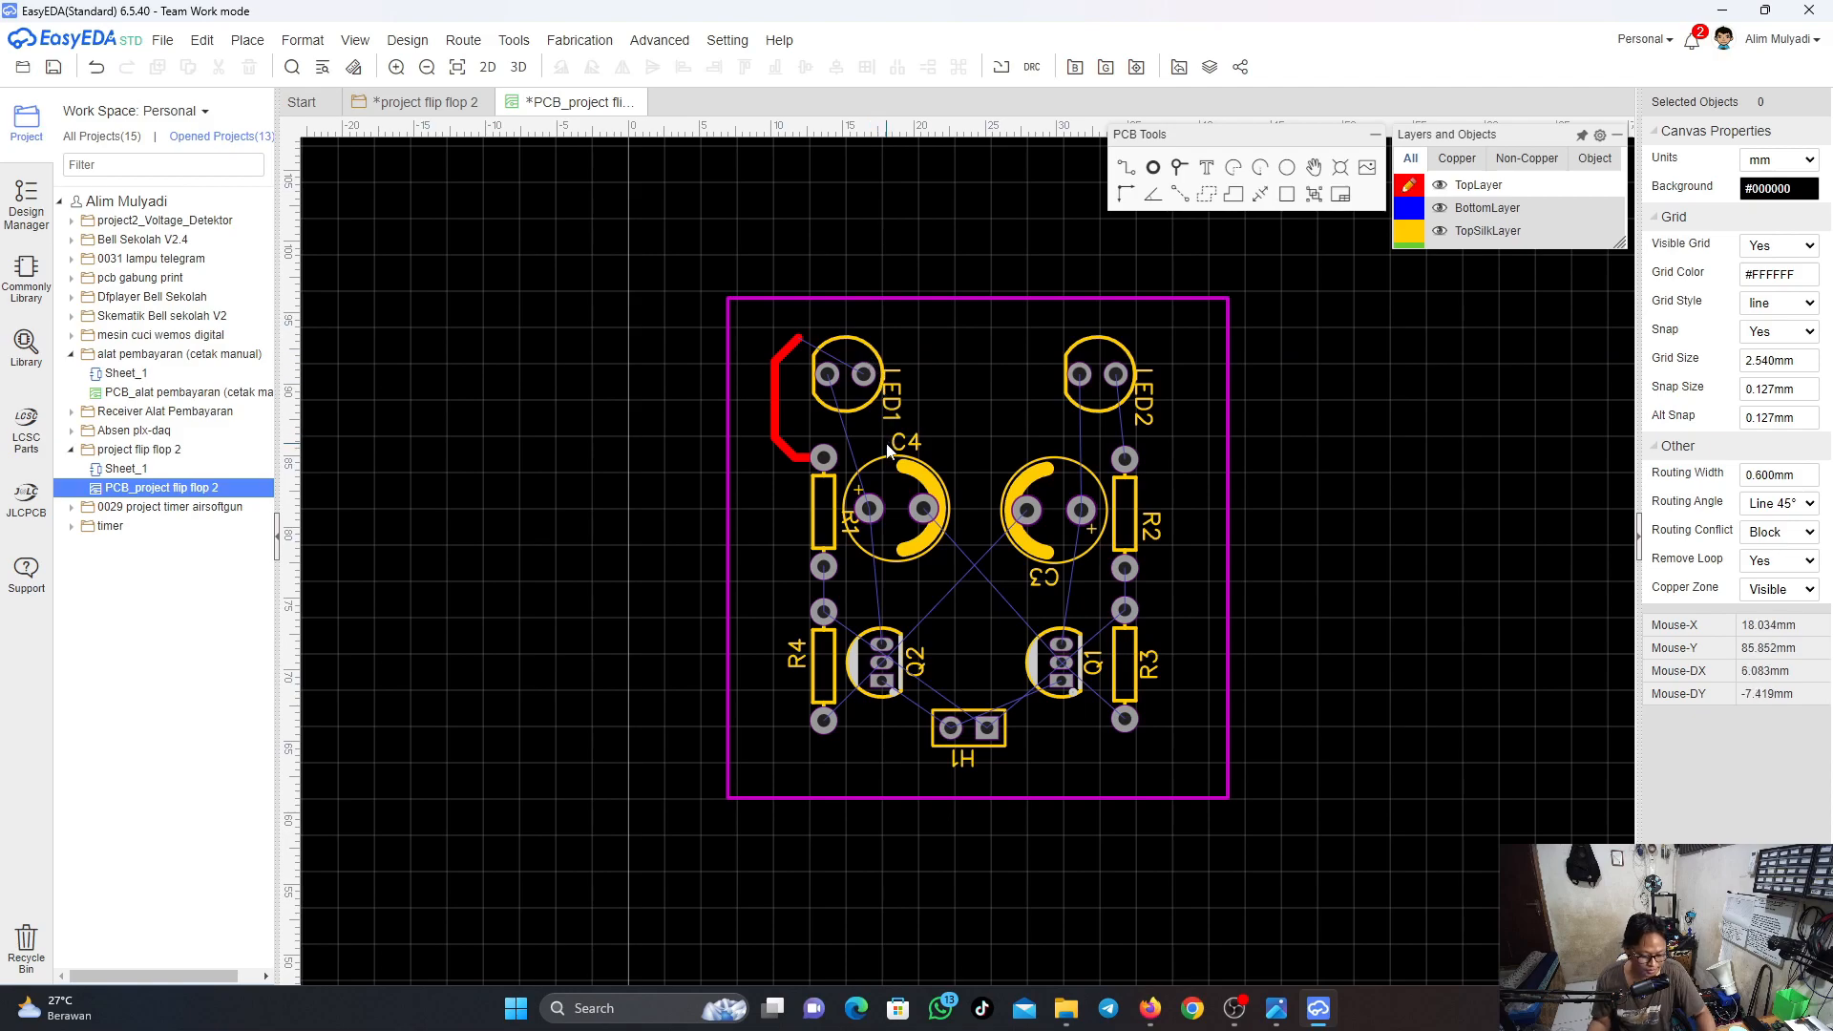
key(ctrl+z)
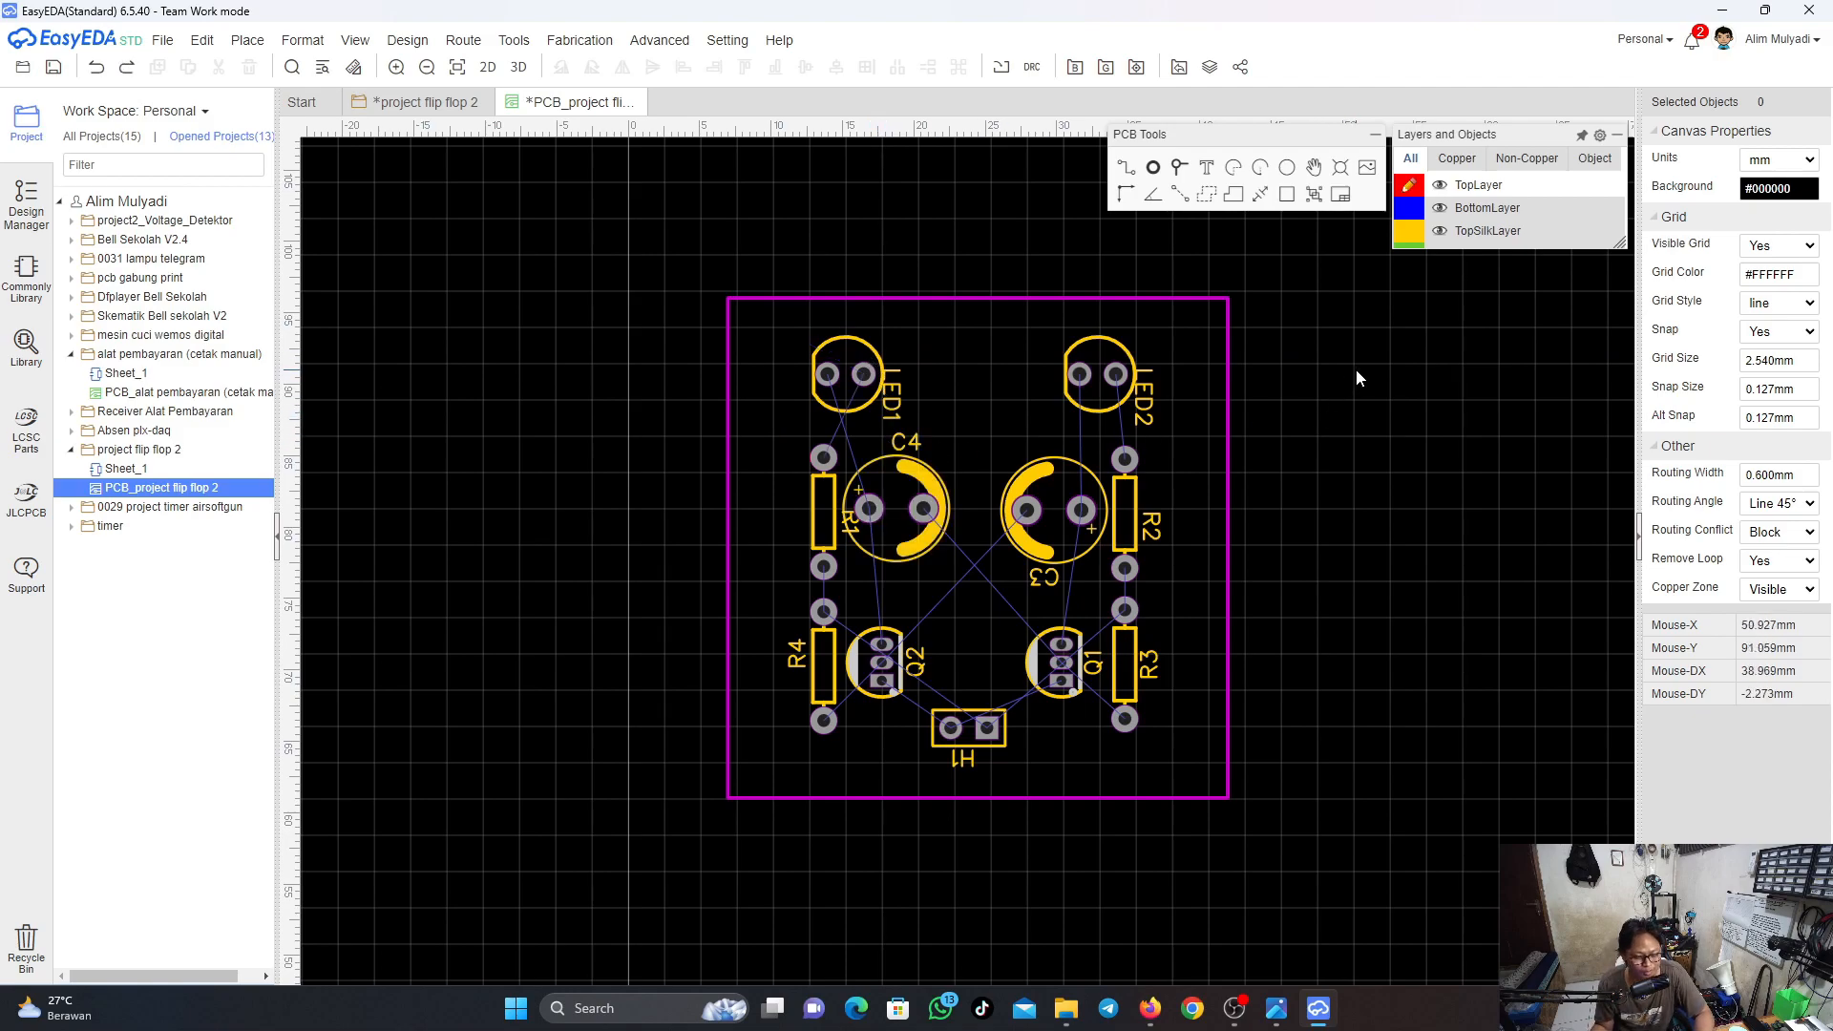
Alternate the active layer between TopLayer and BottomLayer to compare how the board is displayed
mouse_move(1402, 216)
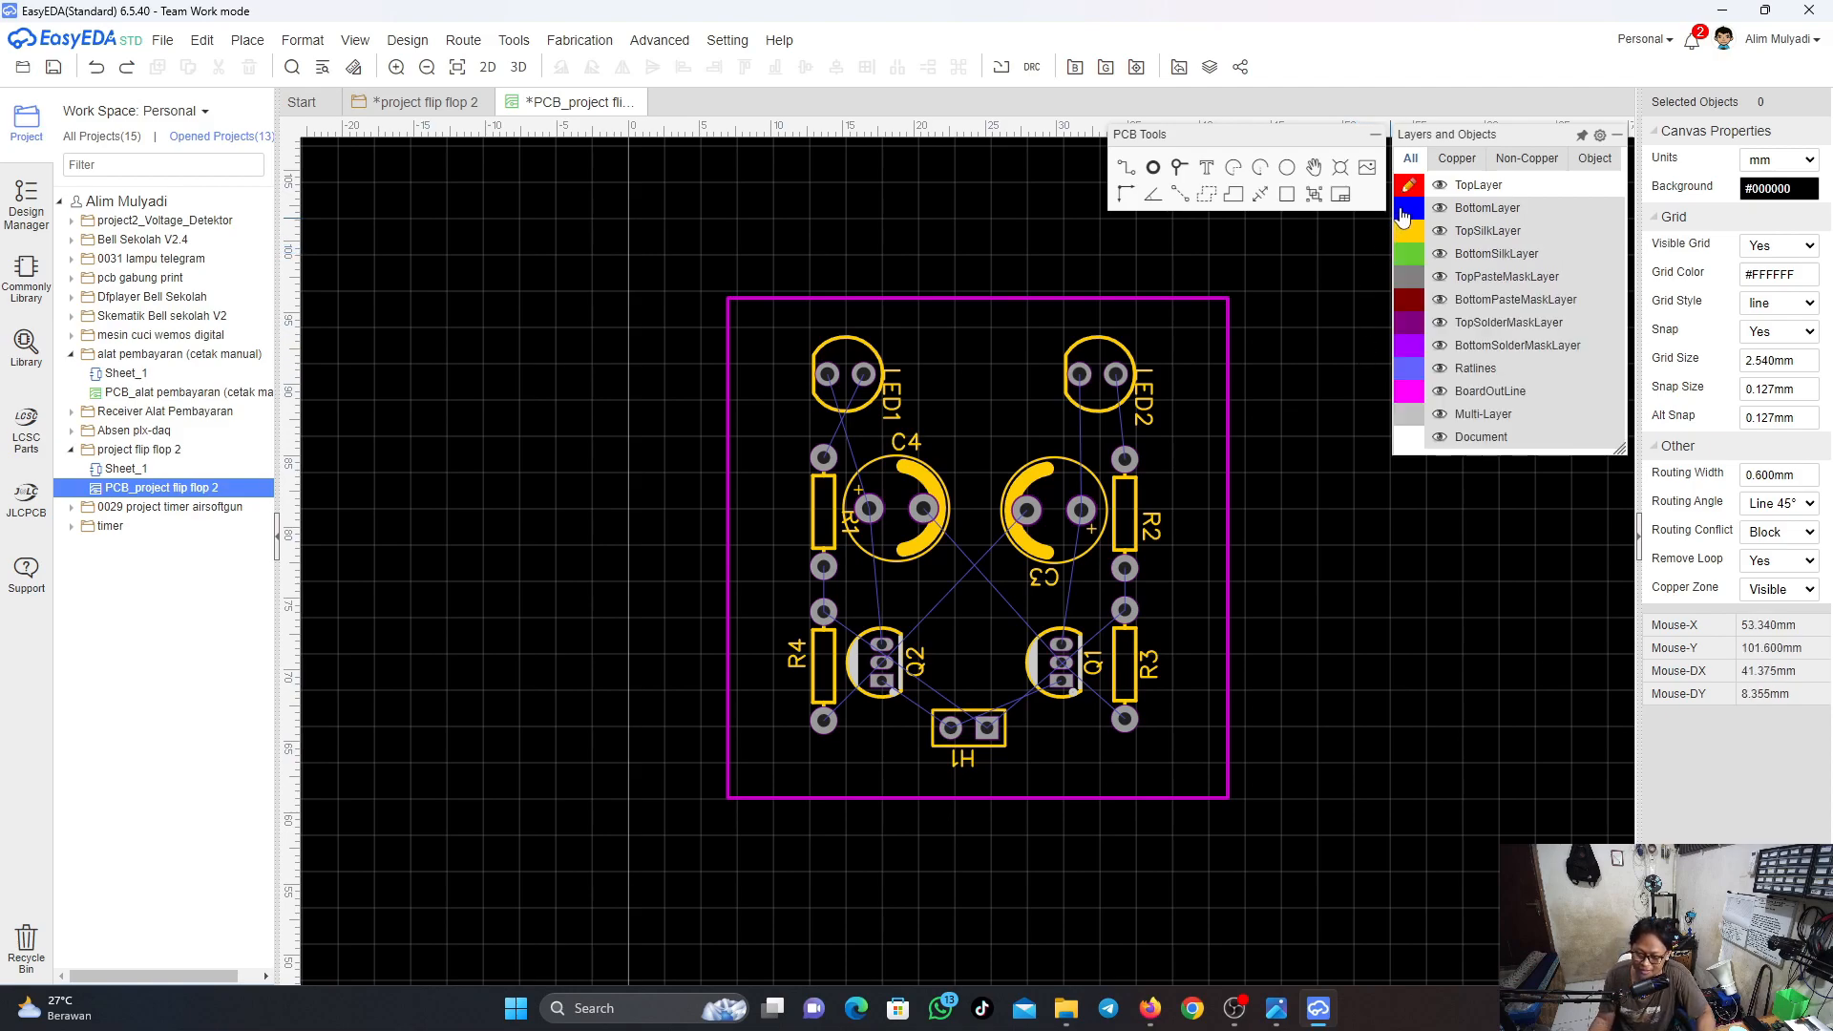
click(1406, 211)
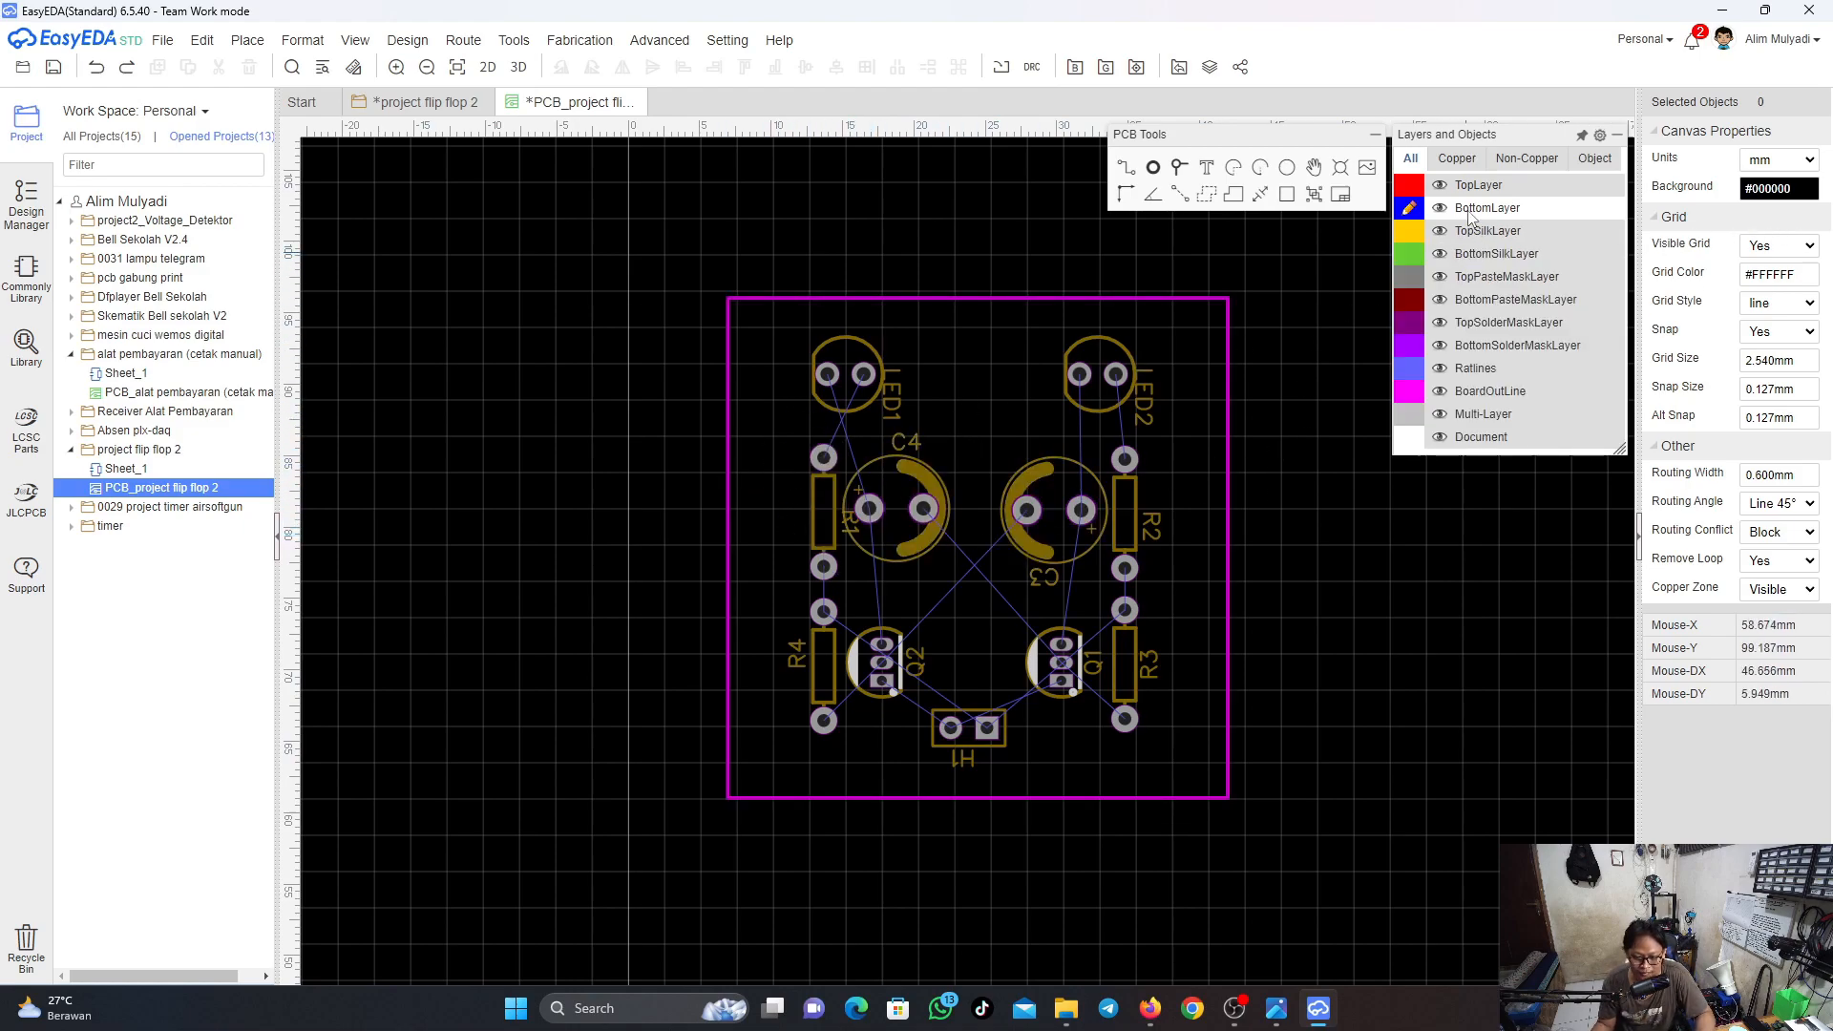
click(1409, 191)
click(1410, 204)
click(1412, 193)
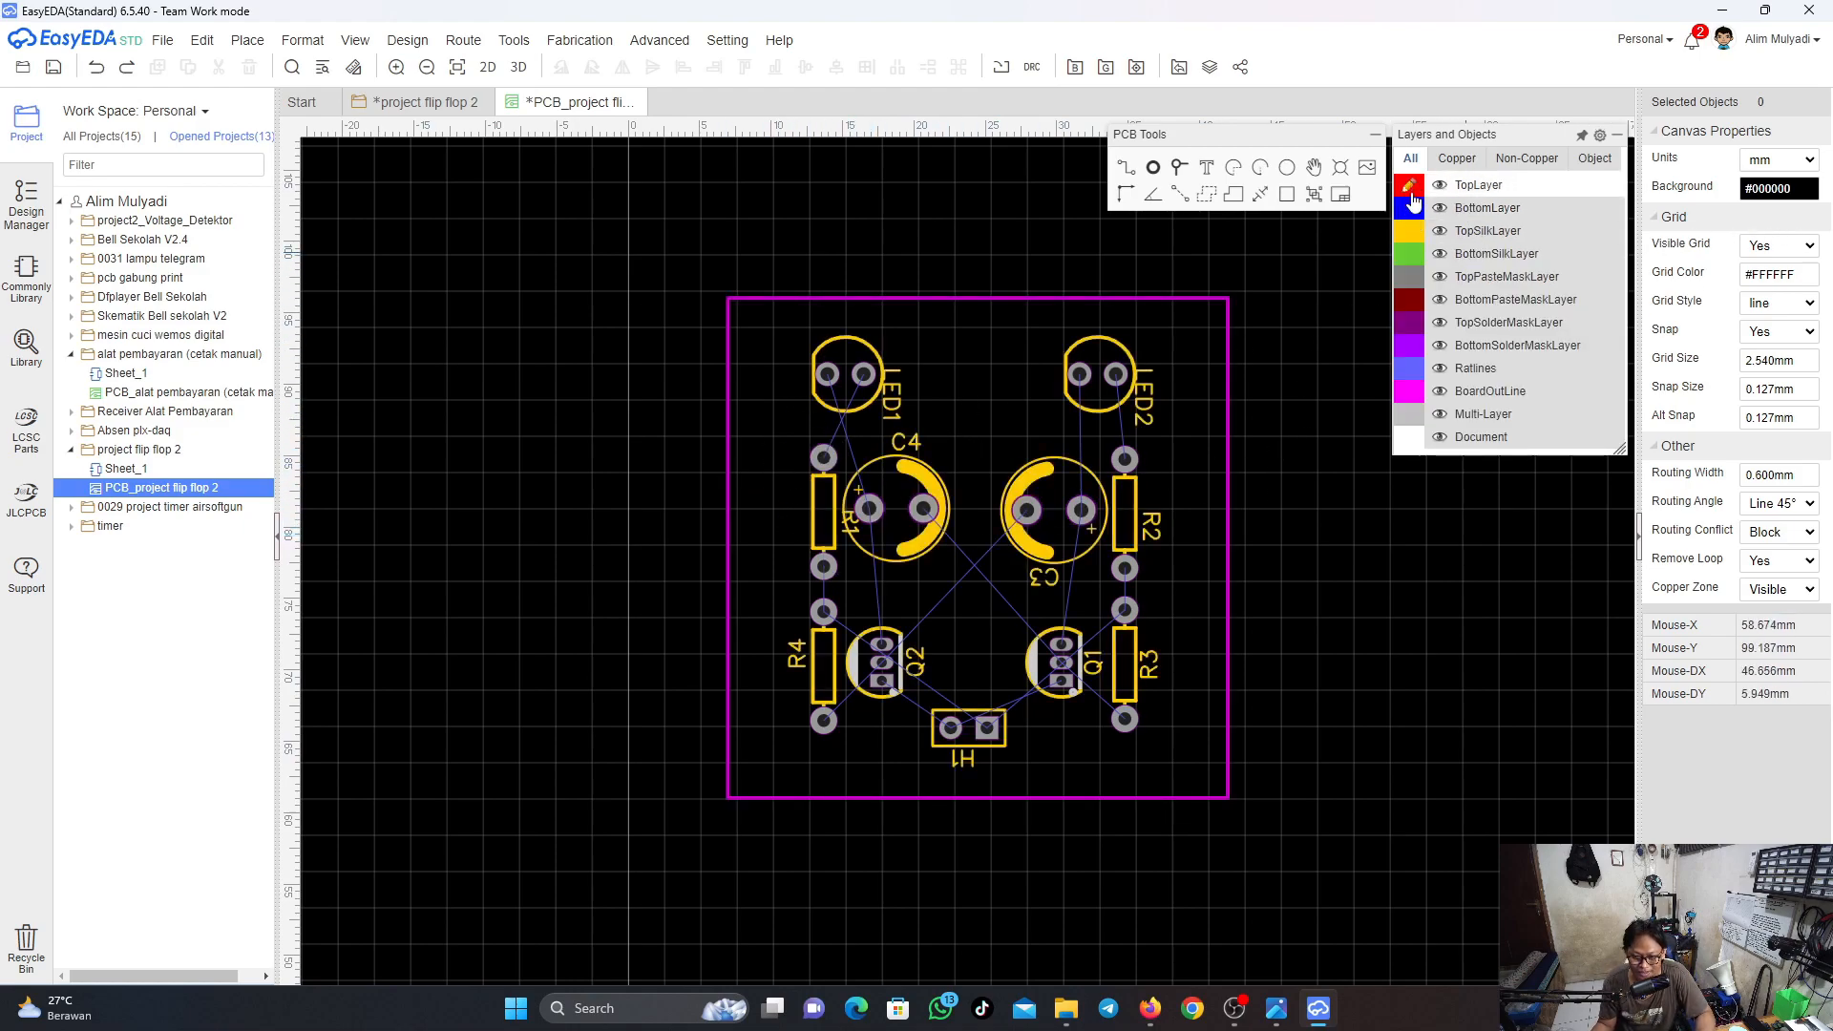
click(1412, 209)
click(1409, 188)
click(1411, 207)
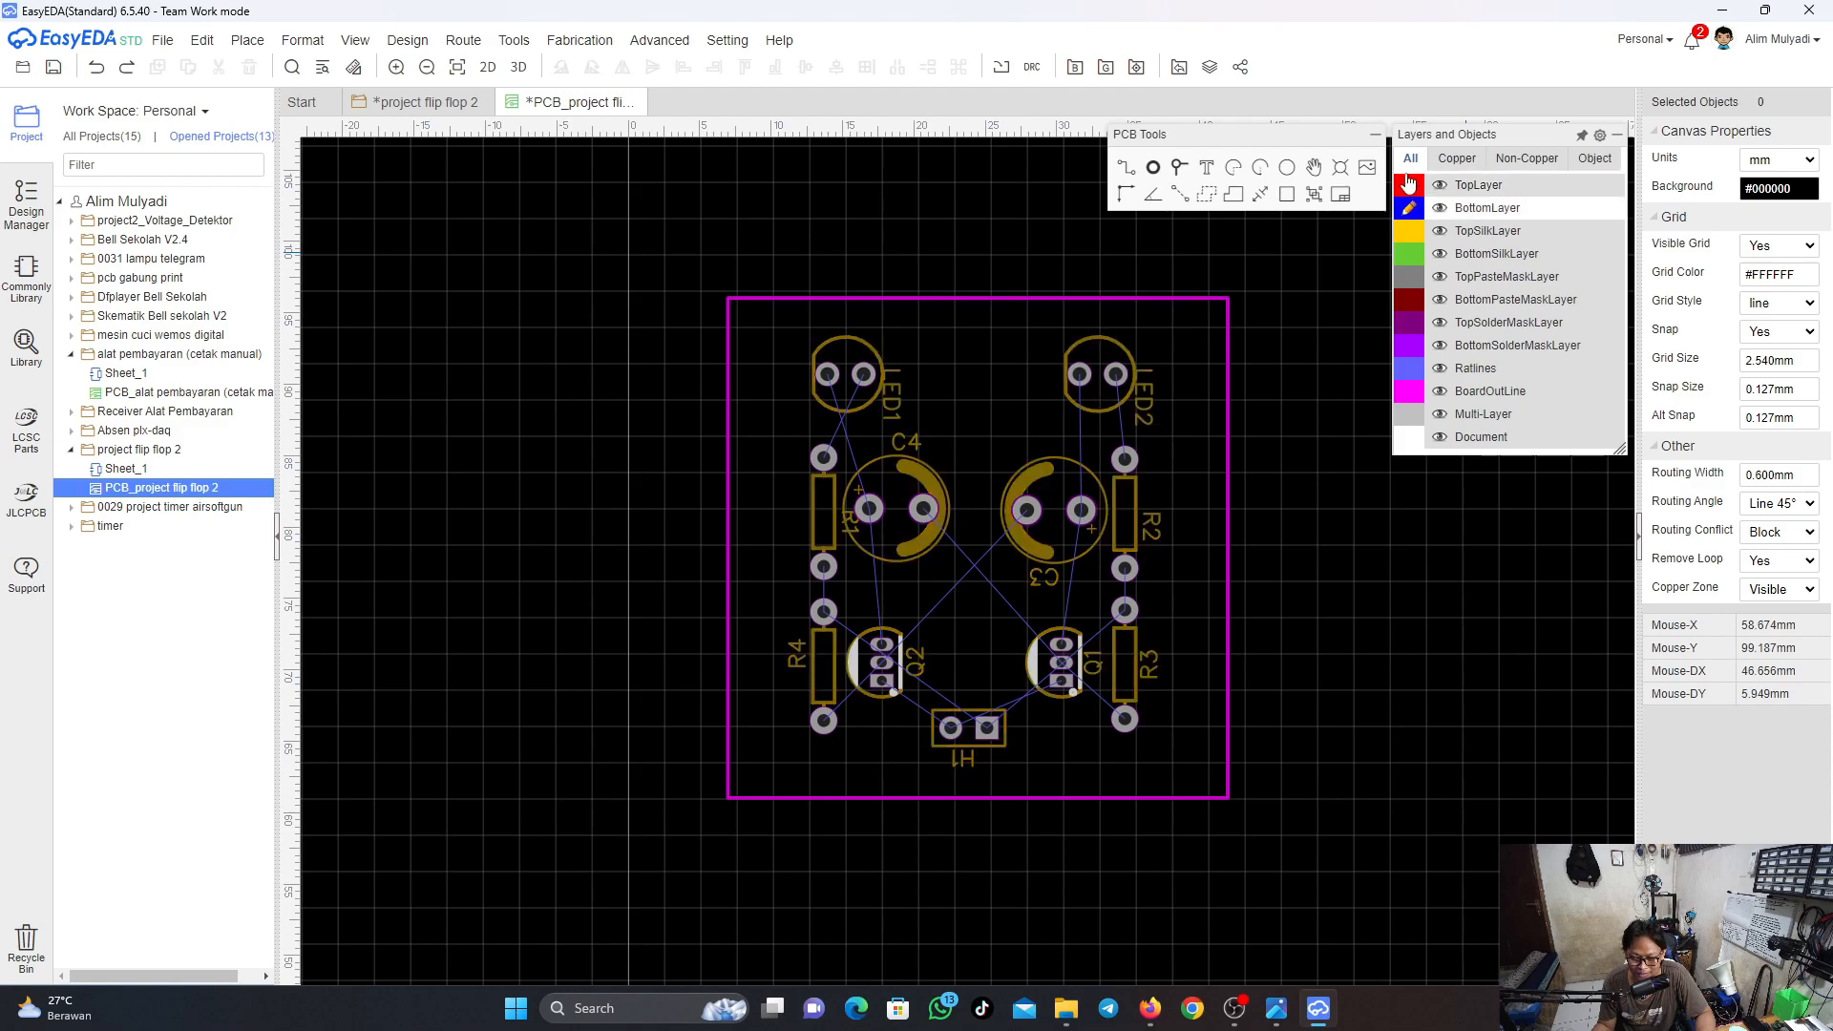
click(1411, 191)
click(1412, 209)
click(1411, 190)
click(1412, 209)
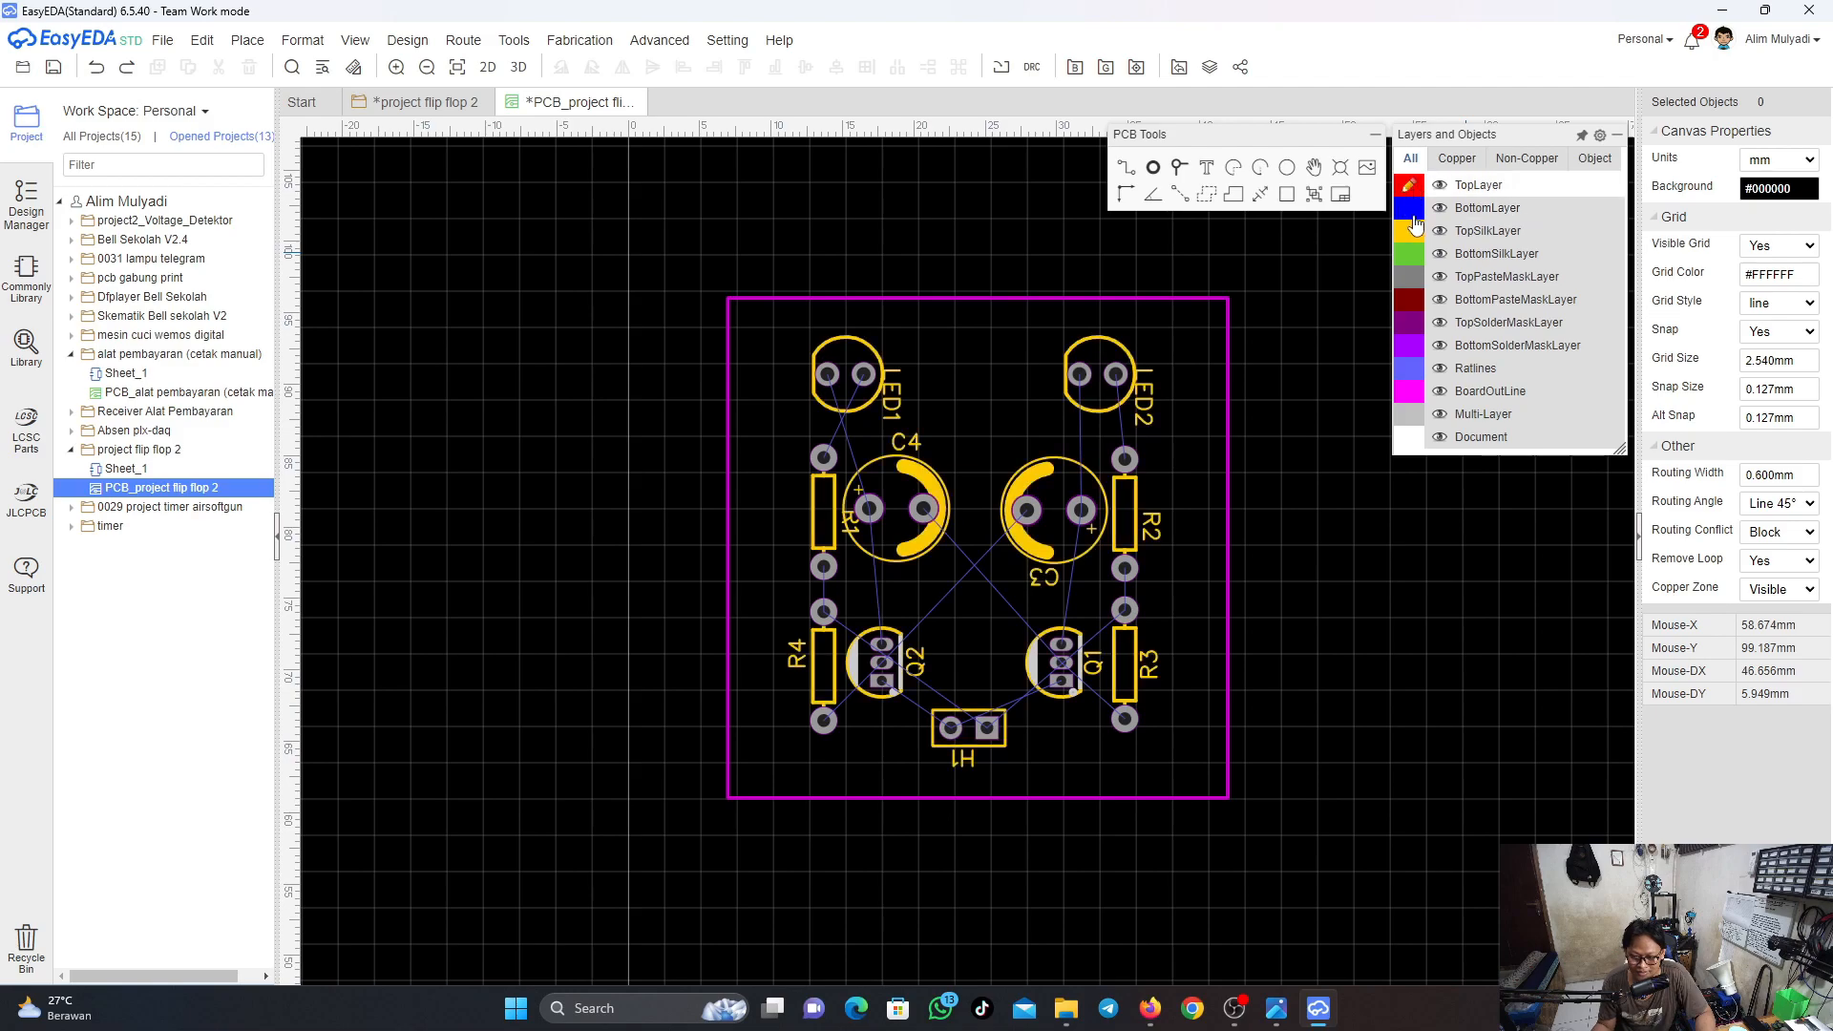
click(1412, 210)
click(1411, 189)
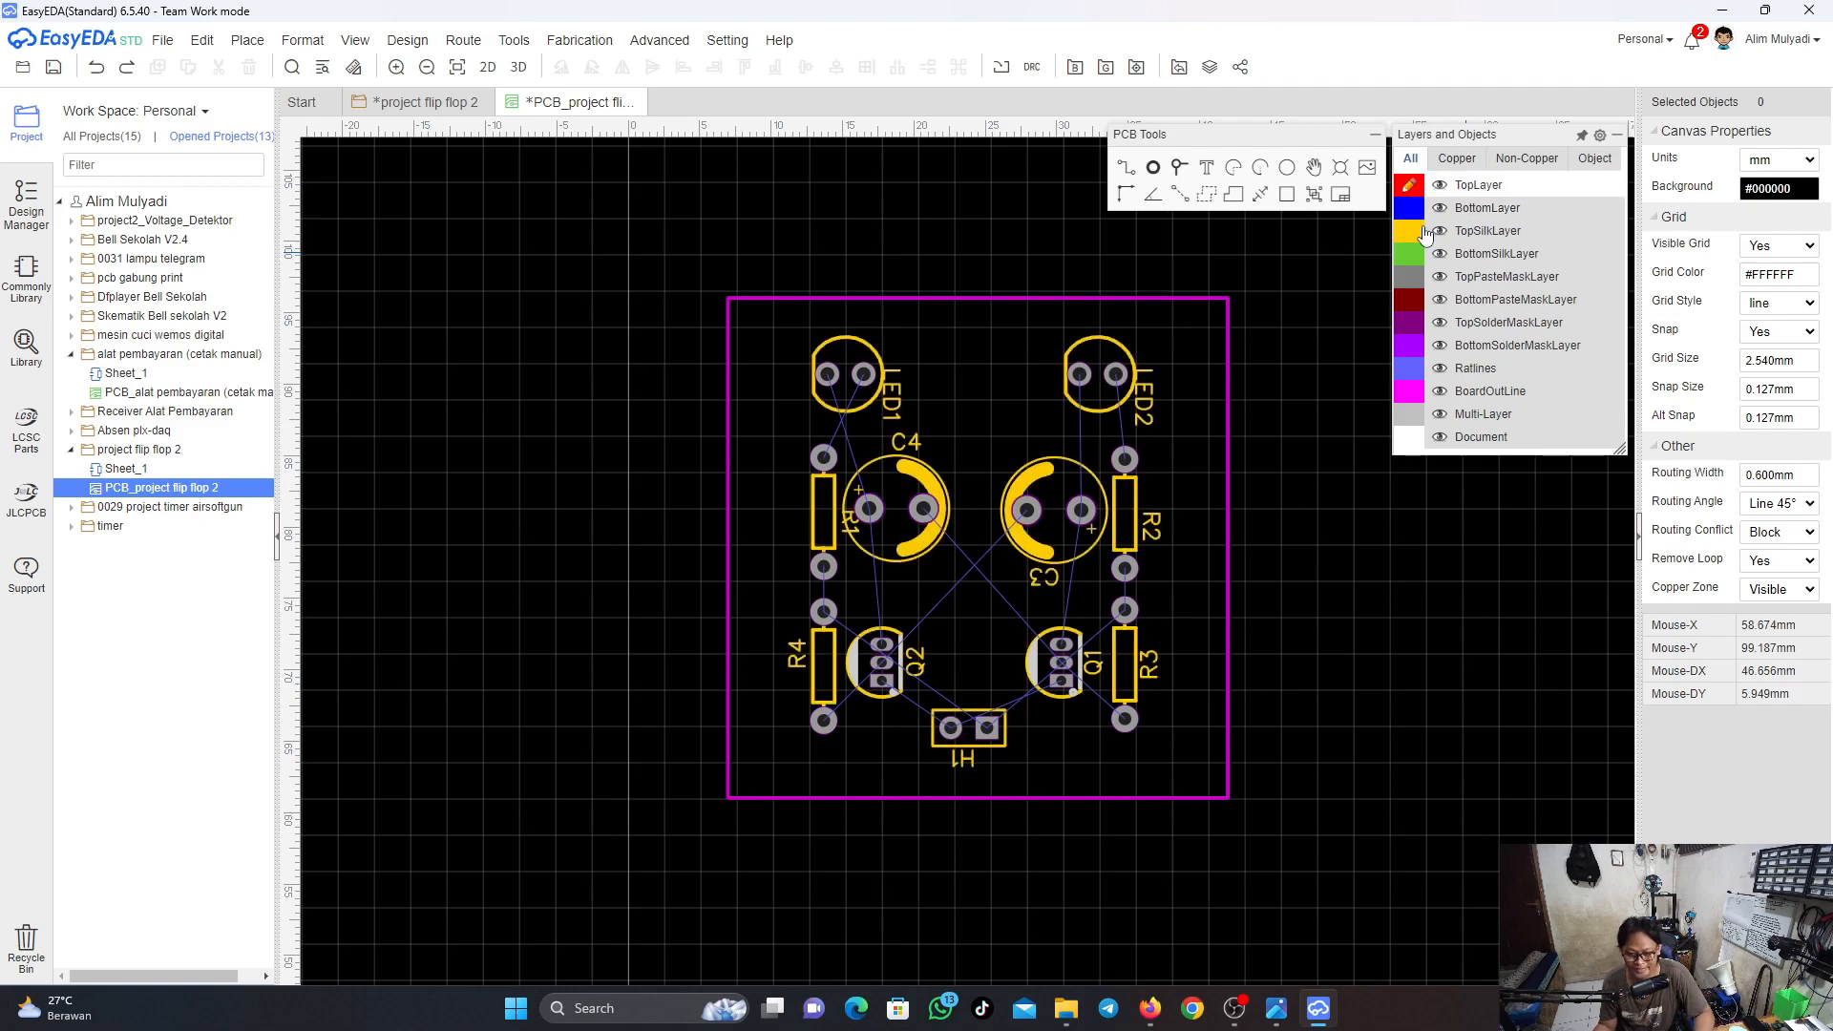
Route a BottomLayer track with 45° corners from R1's upper pad around the outer side of LED1 to LED1's inner pad
click(1412, 209)
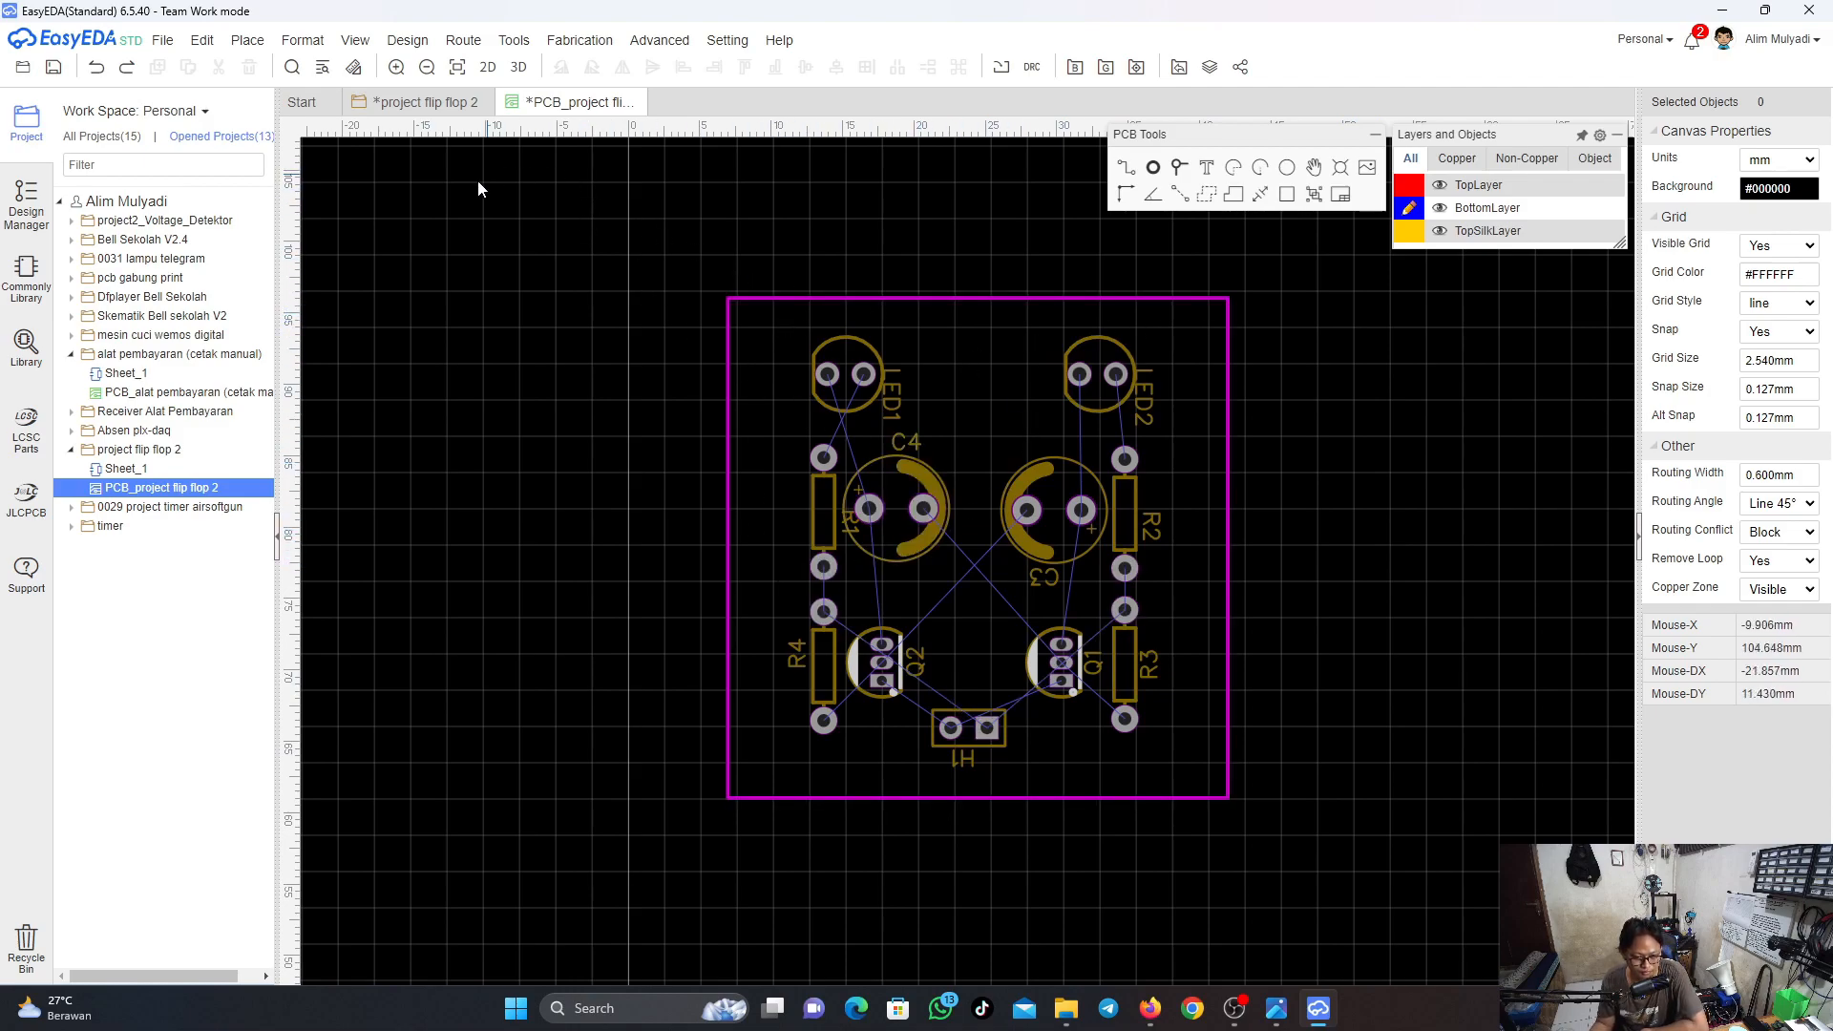
click(1119, 172)
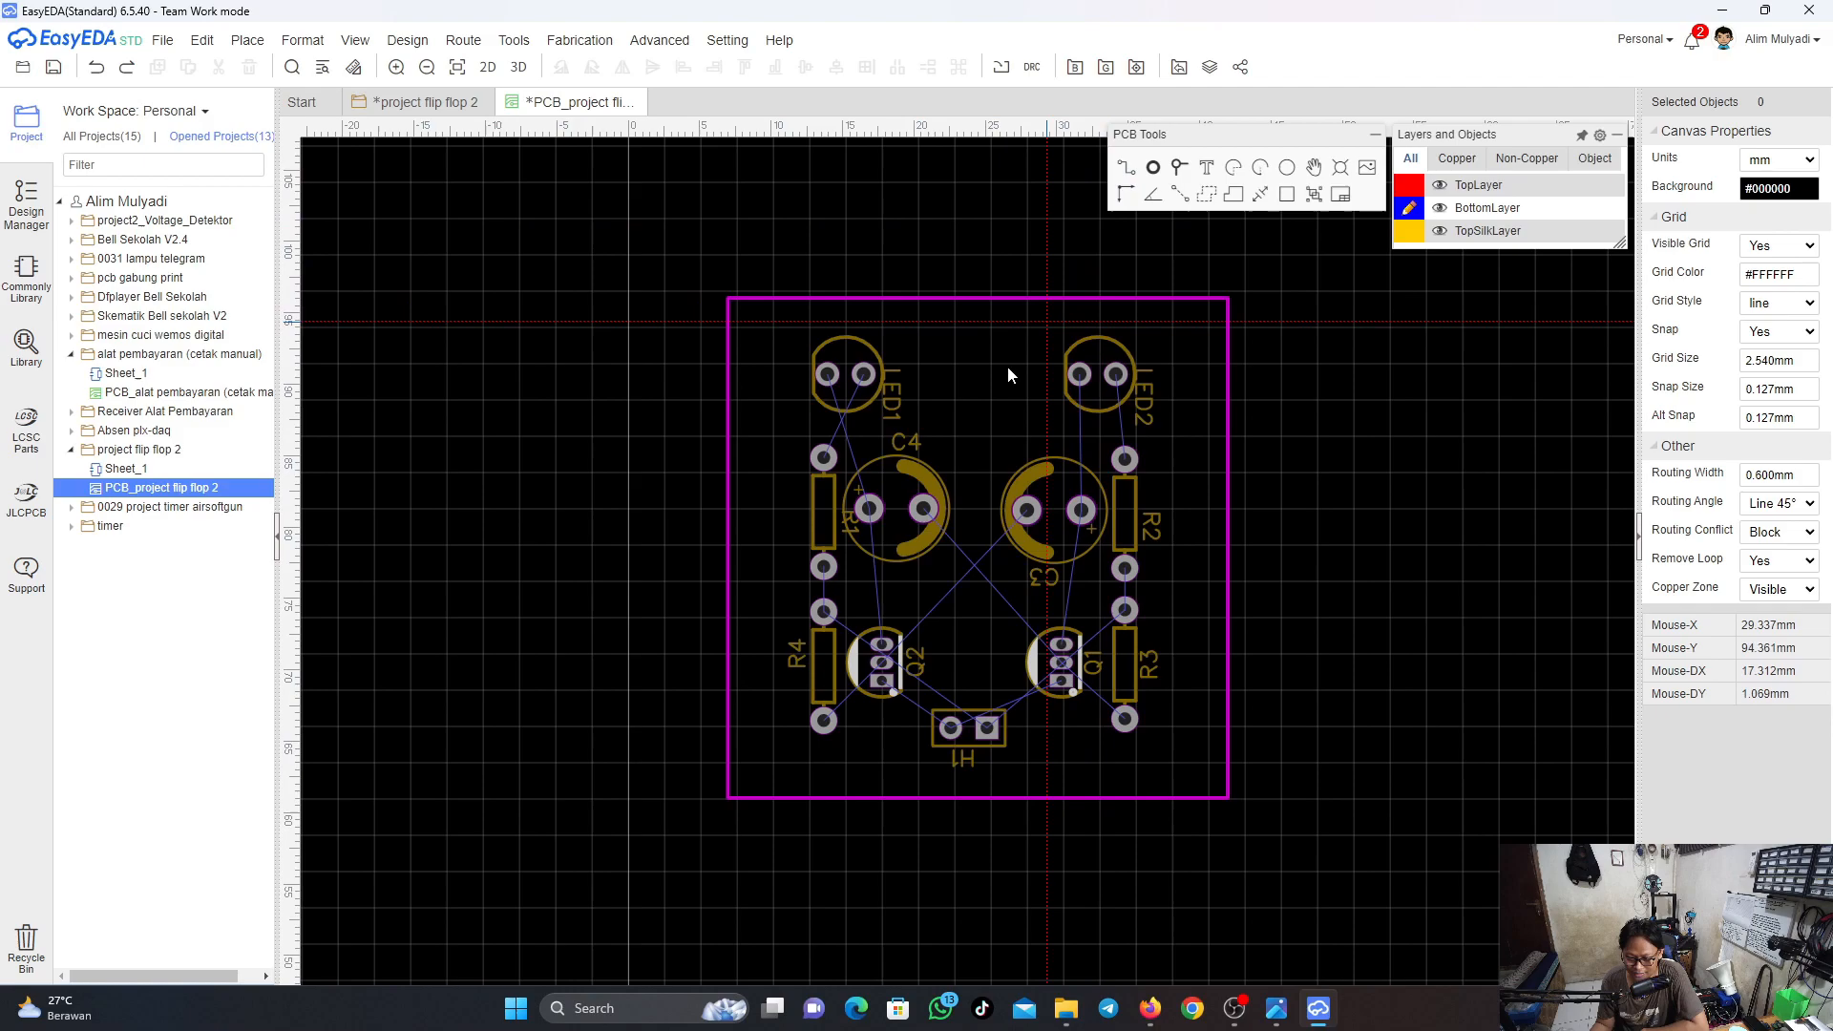
click(825, 459)
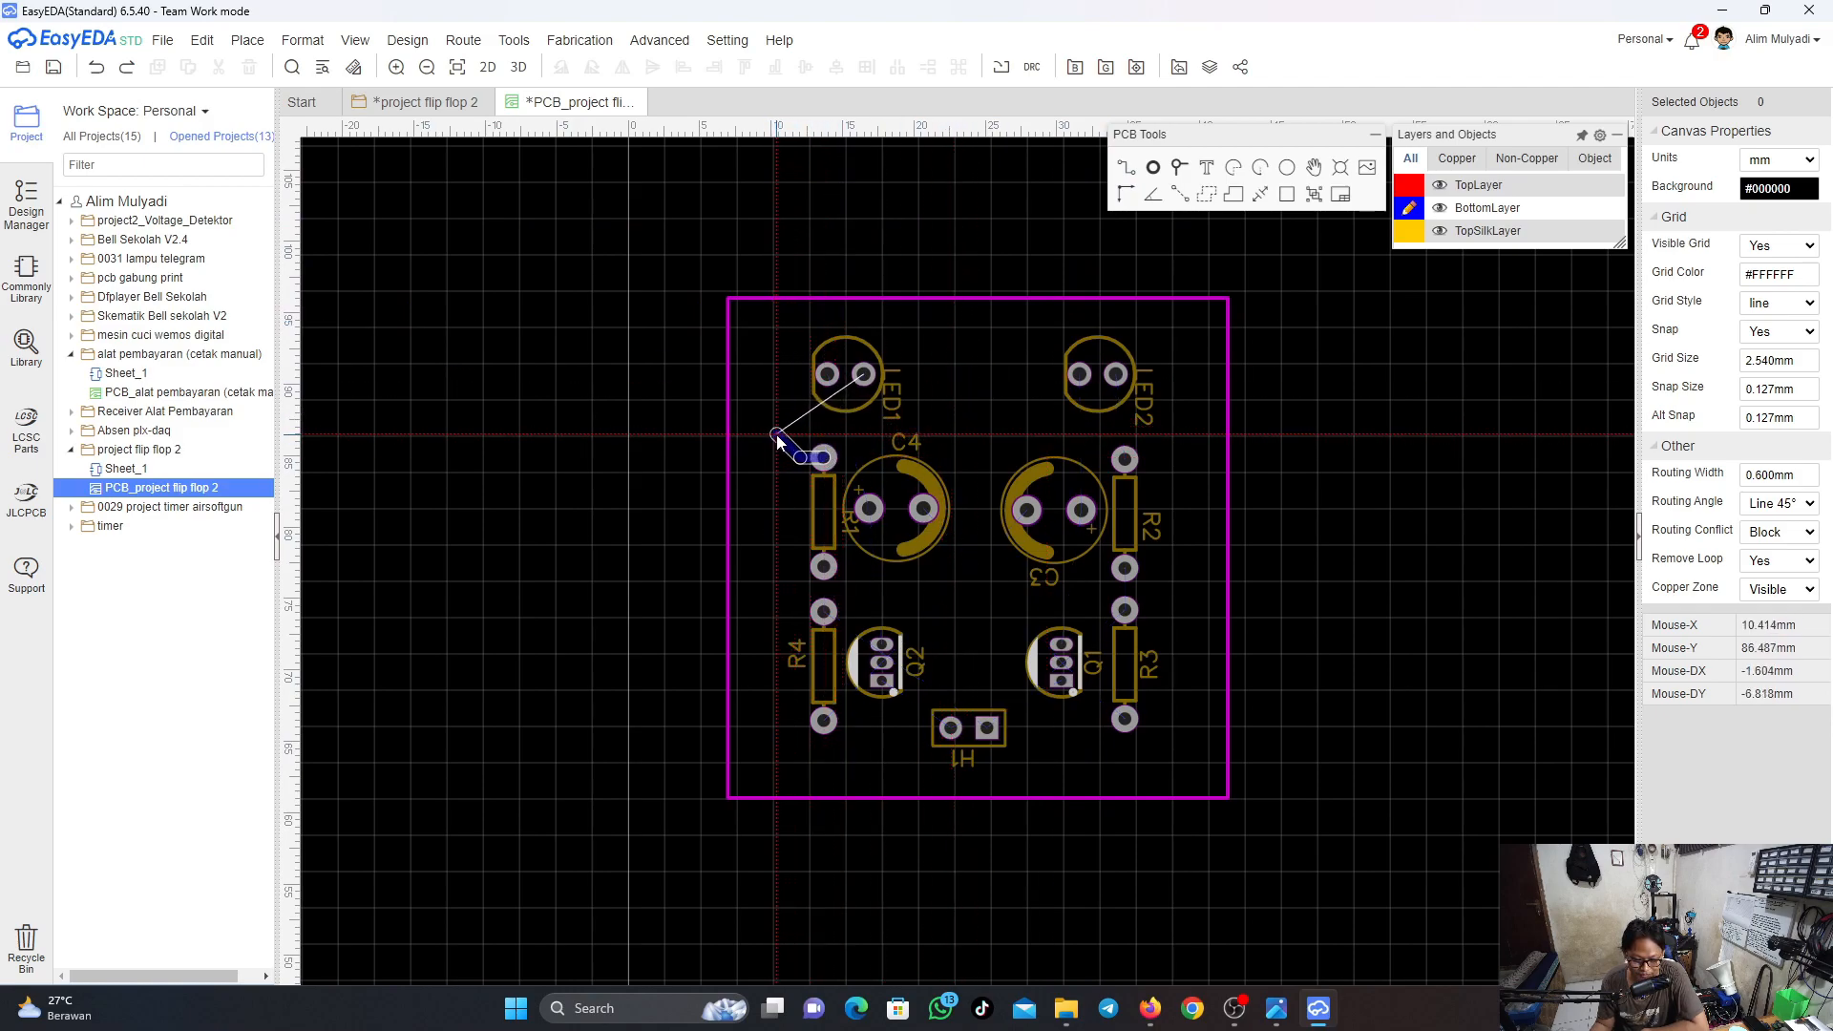
click(777, 435)
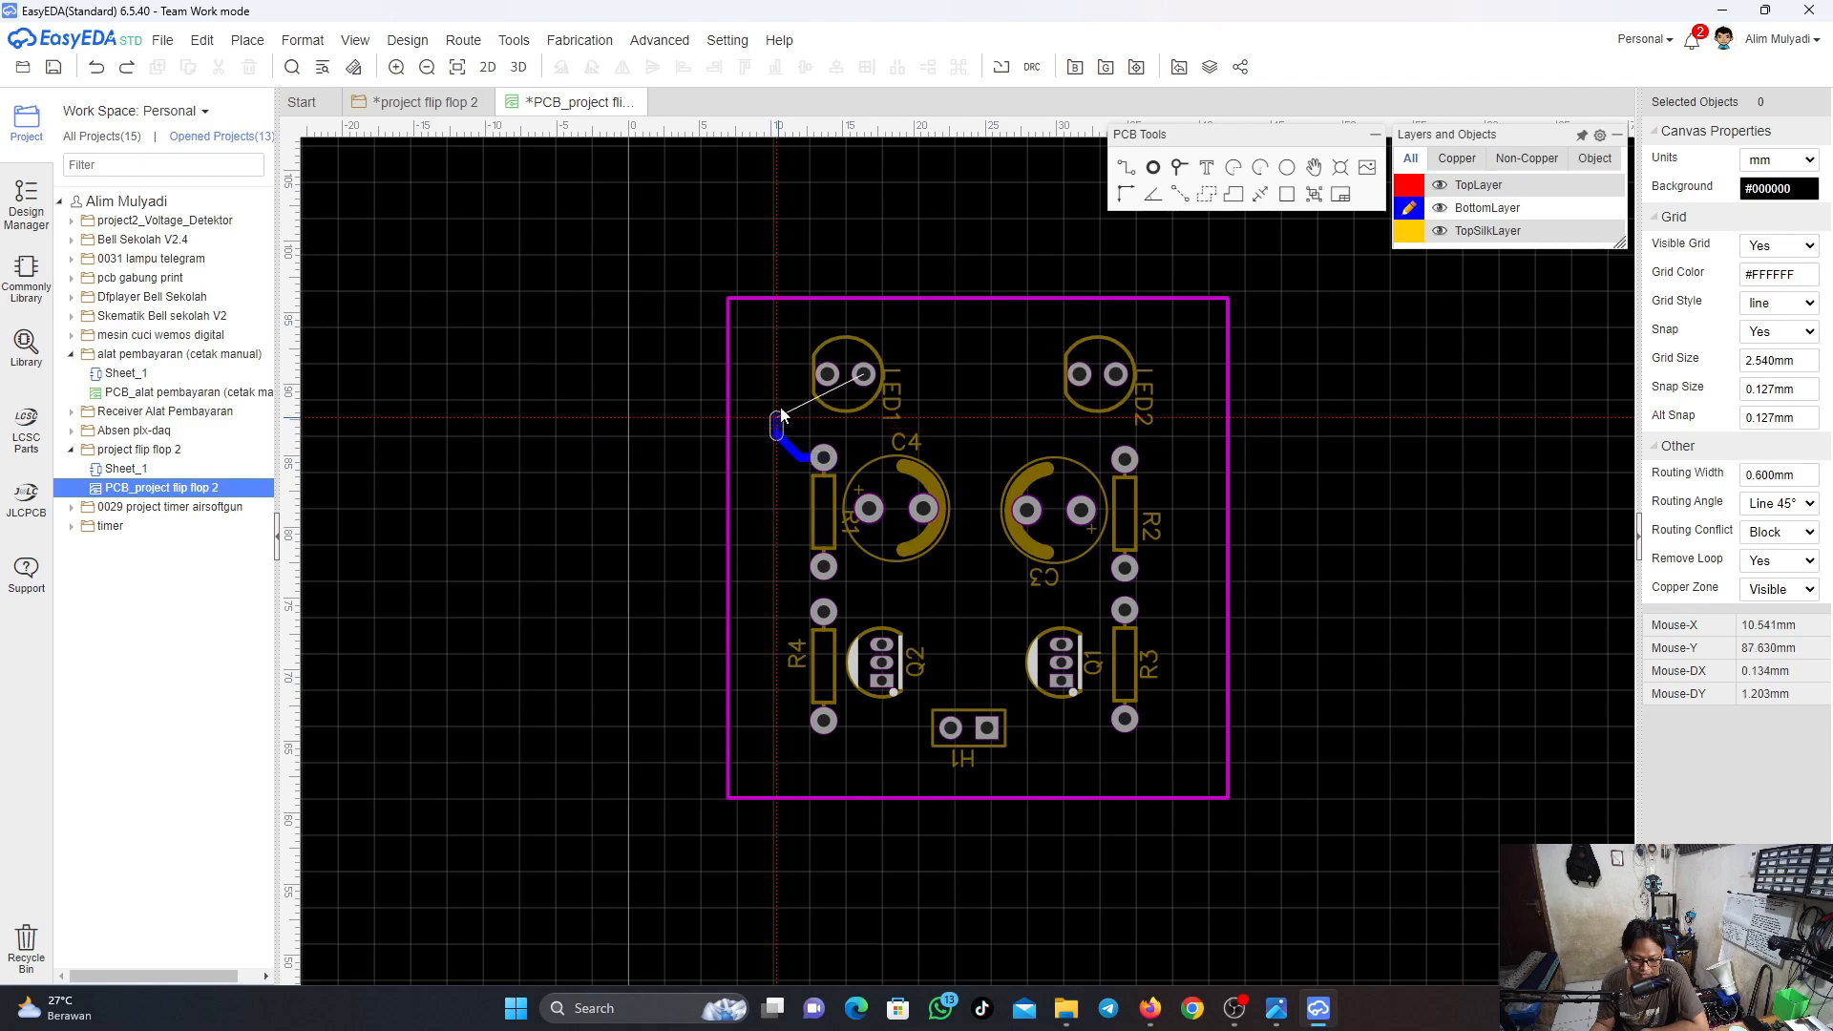
click(801, 329)
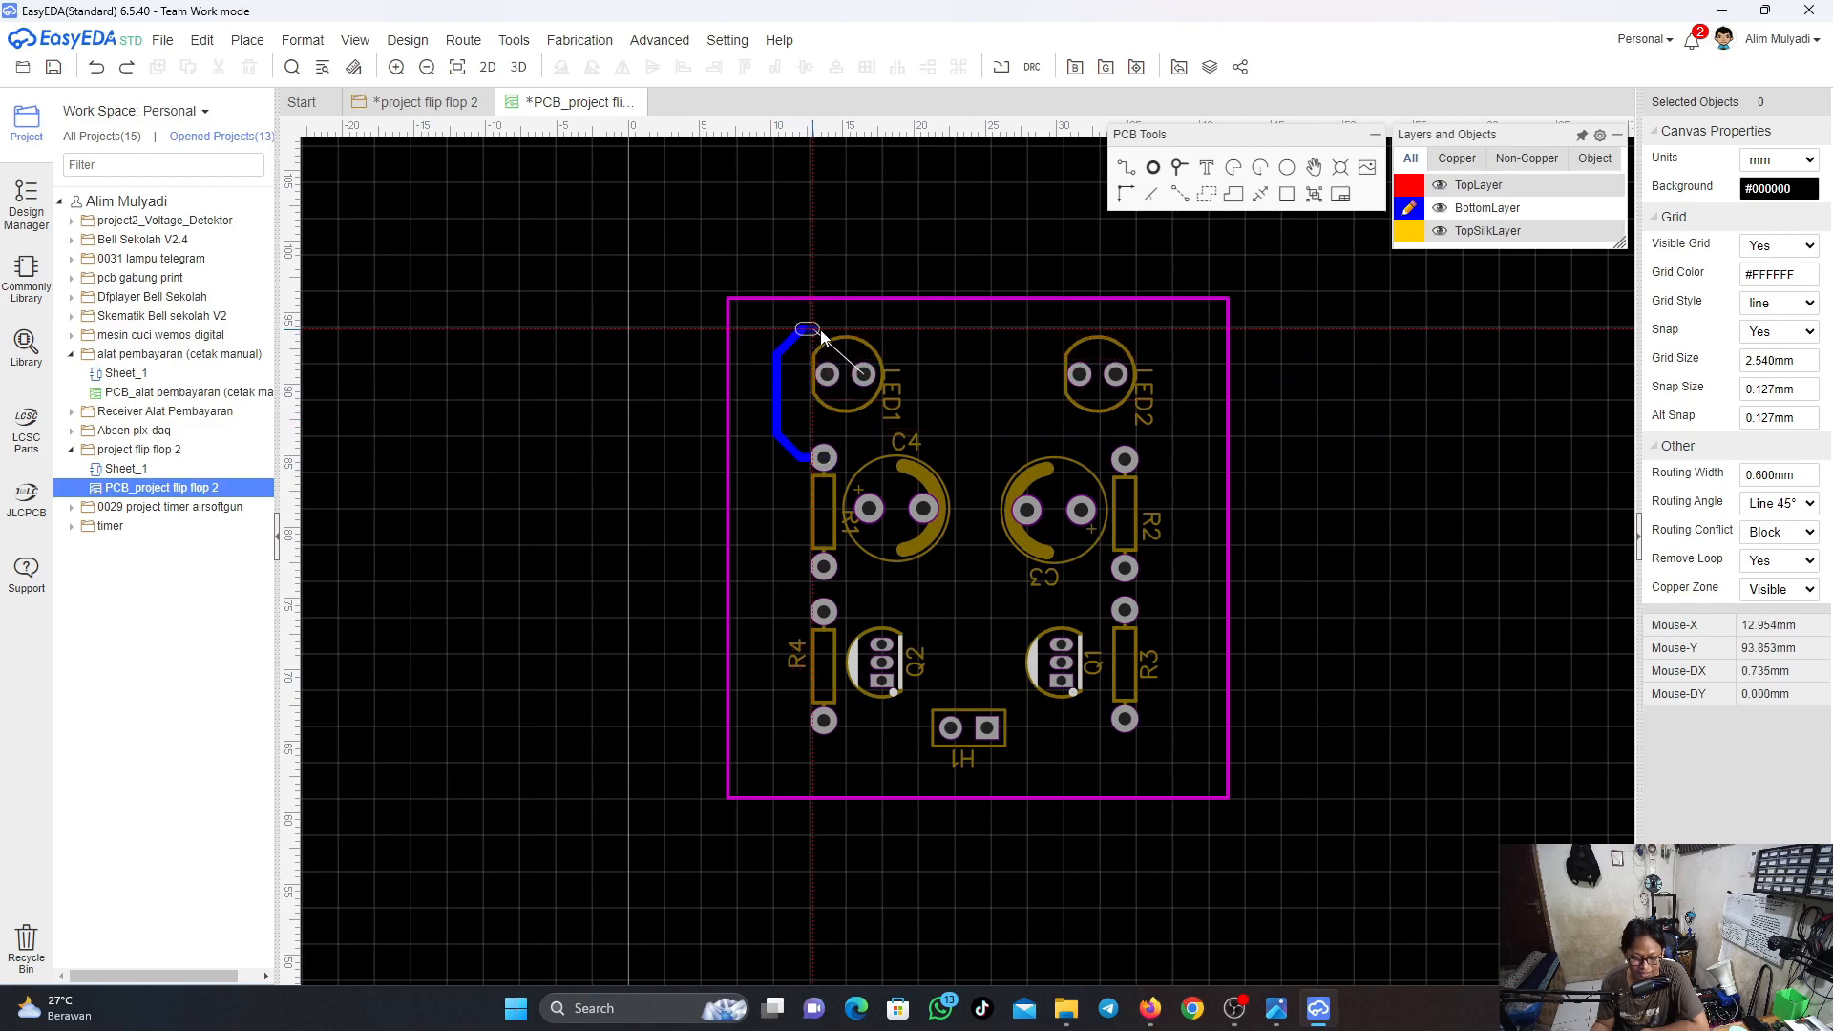
click(865, 361)
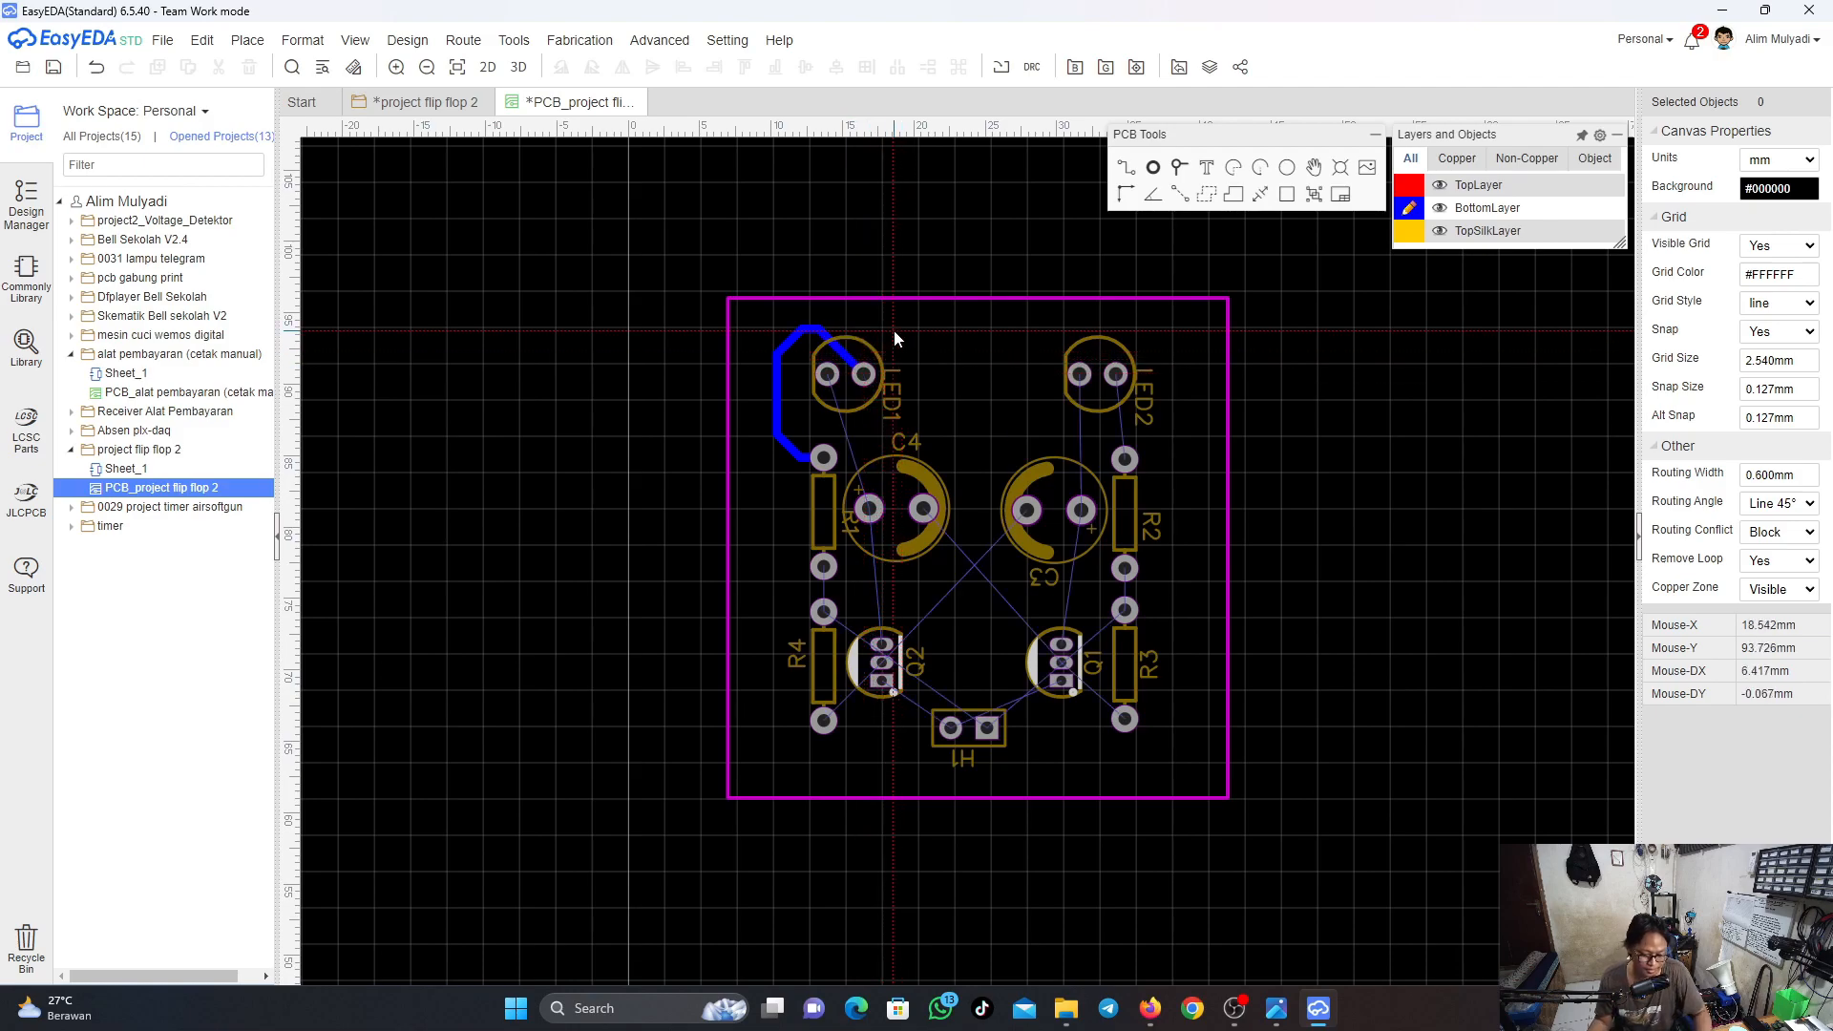
Reshape the upper end of the R1–LED1 track so it runs farther over LED1 and enters the inner pad vertically
click(827, 342)
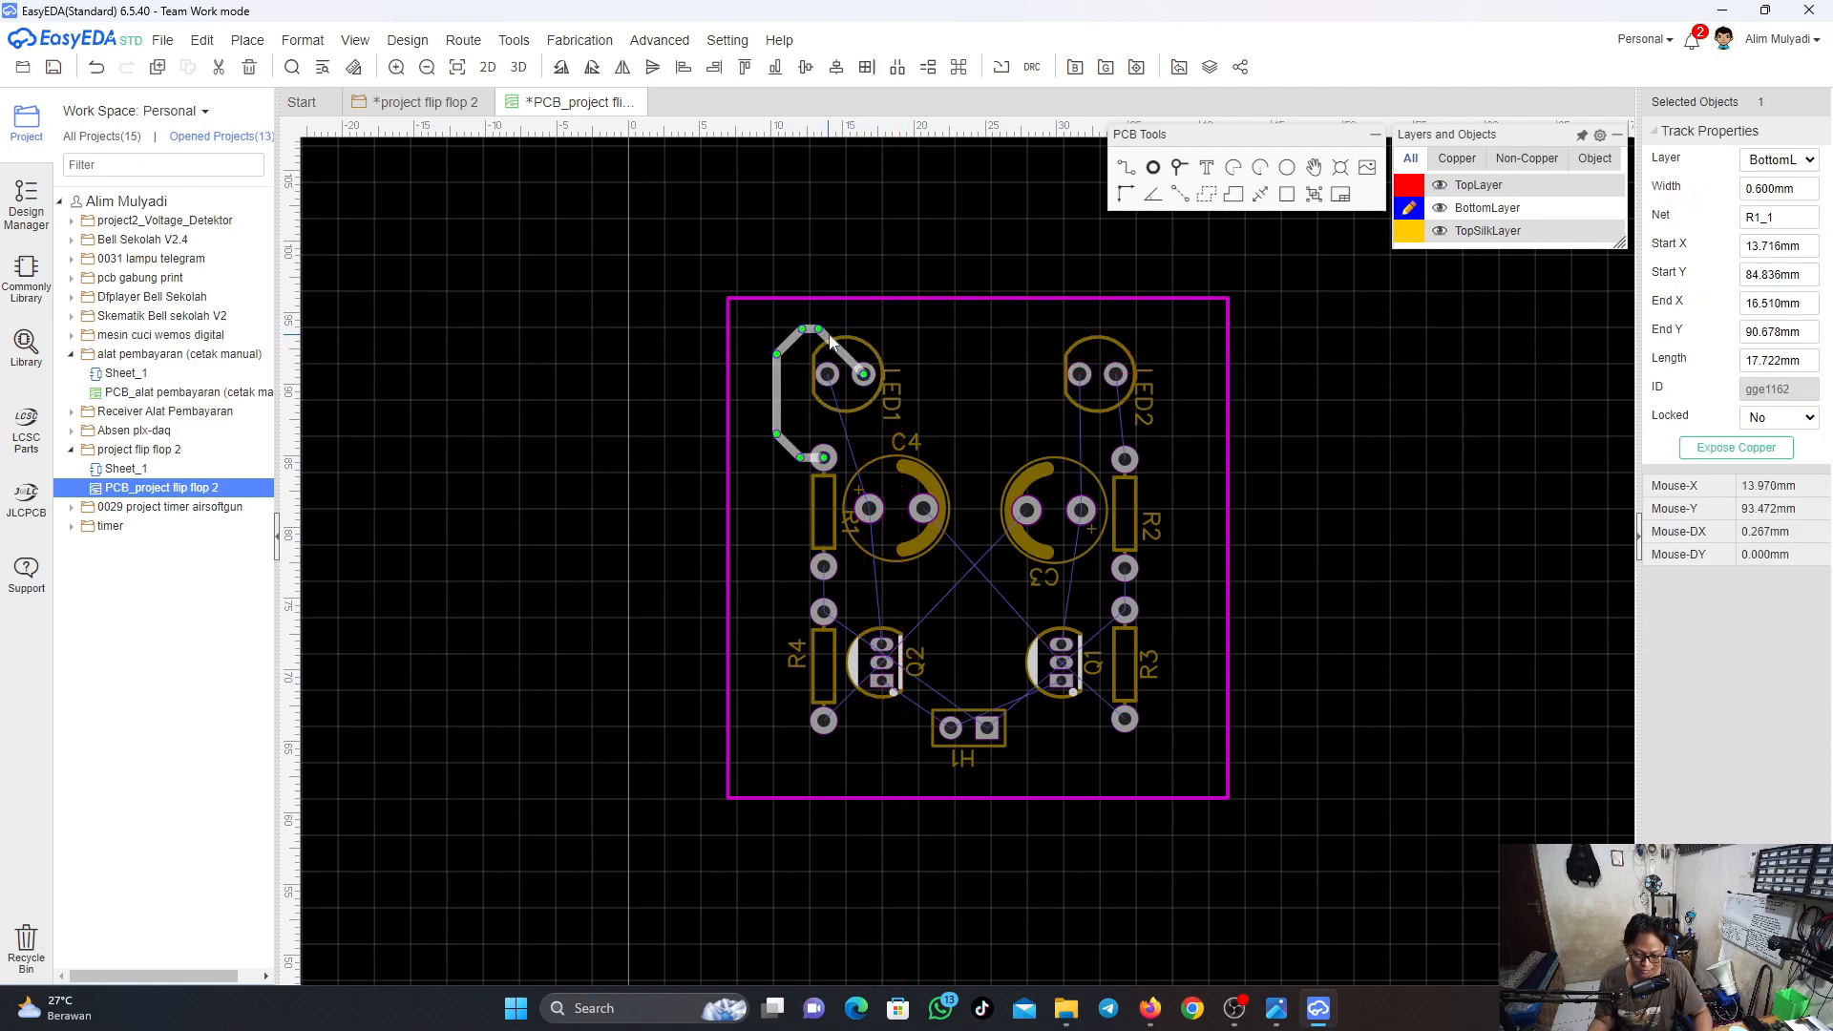
drag(858, 342, 789, 343)
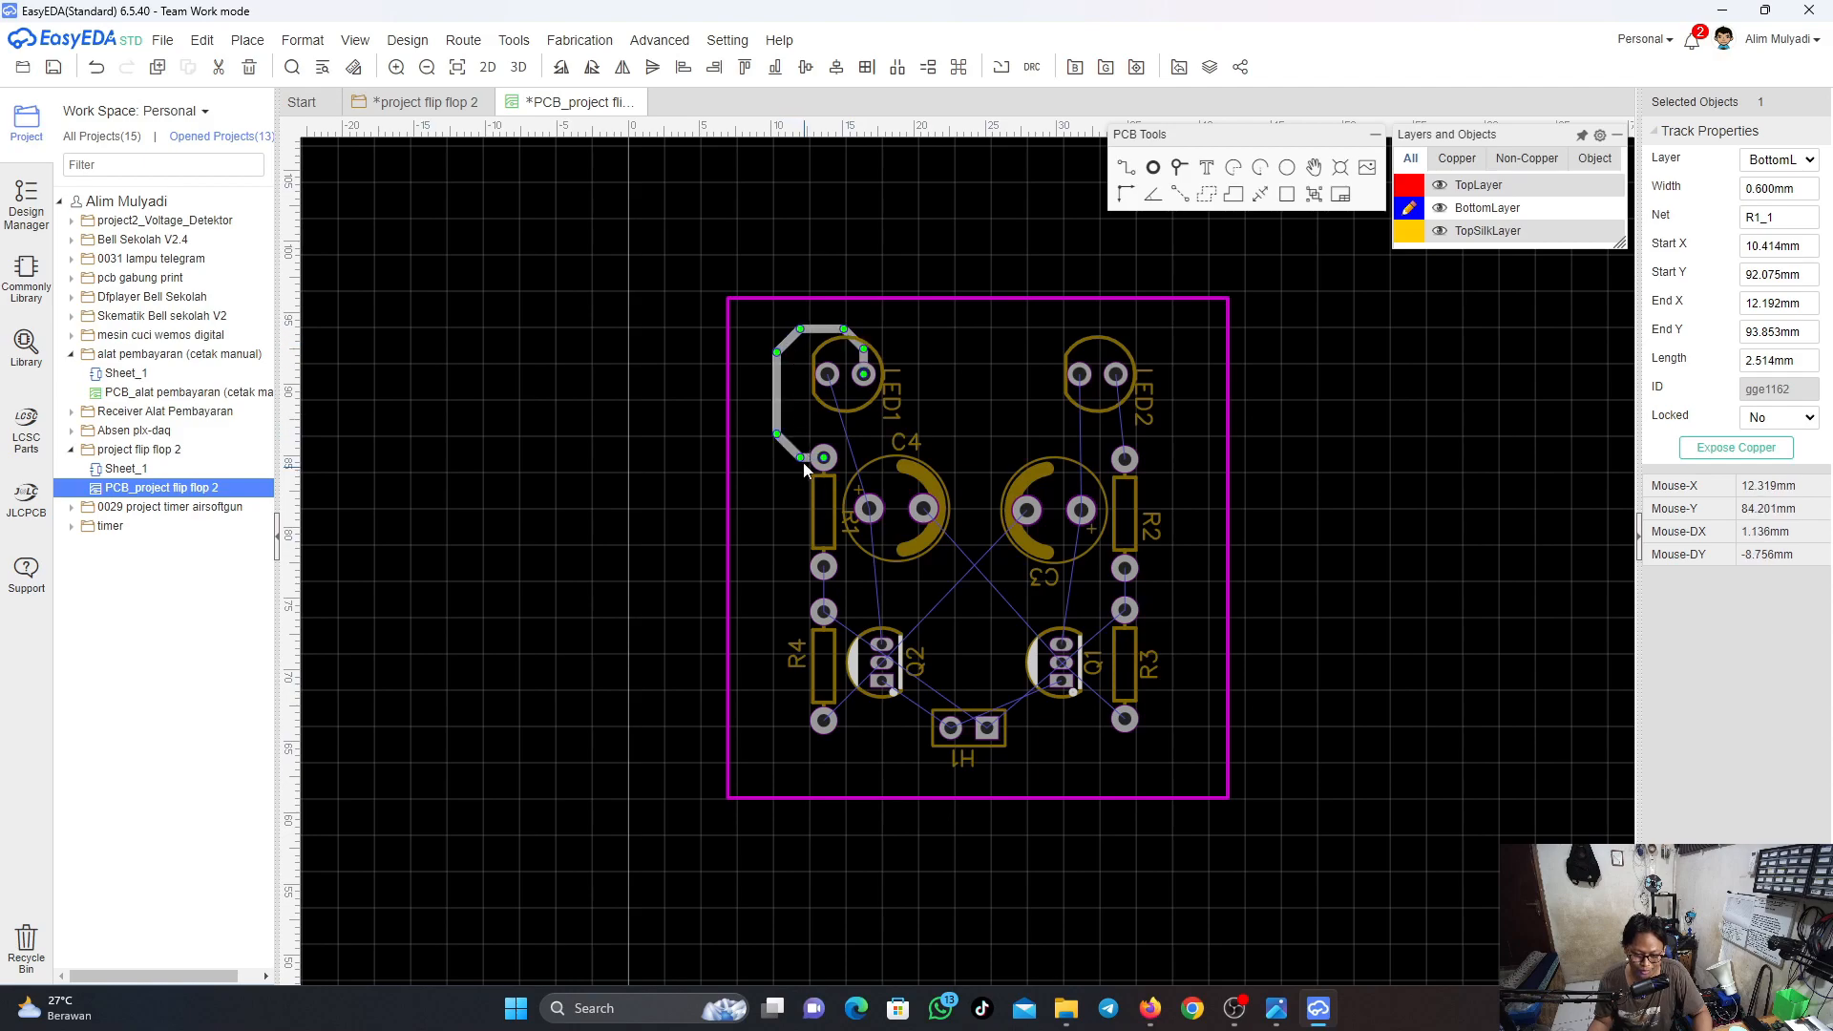
click(982, 239)
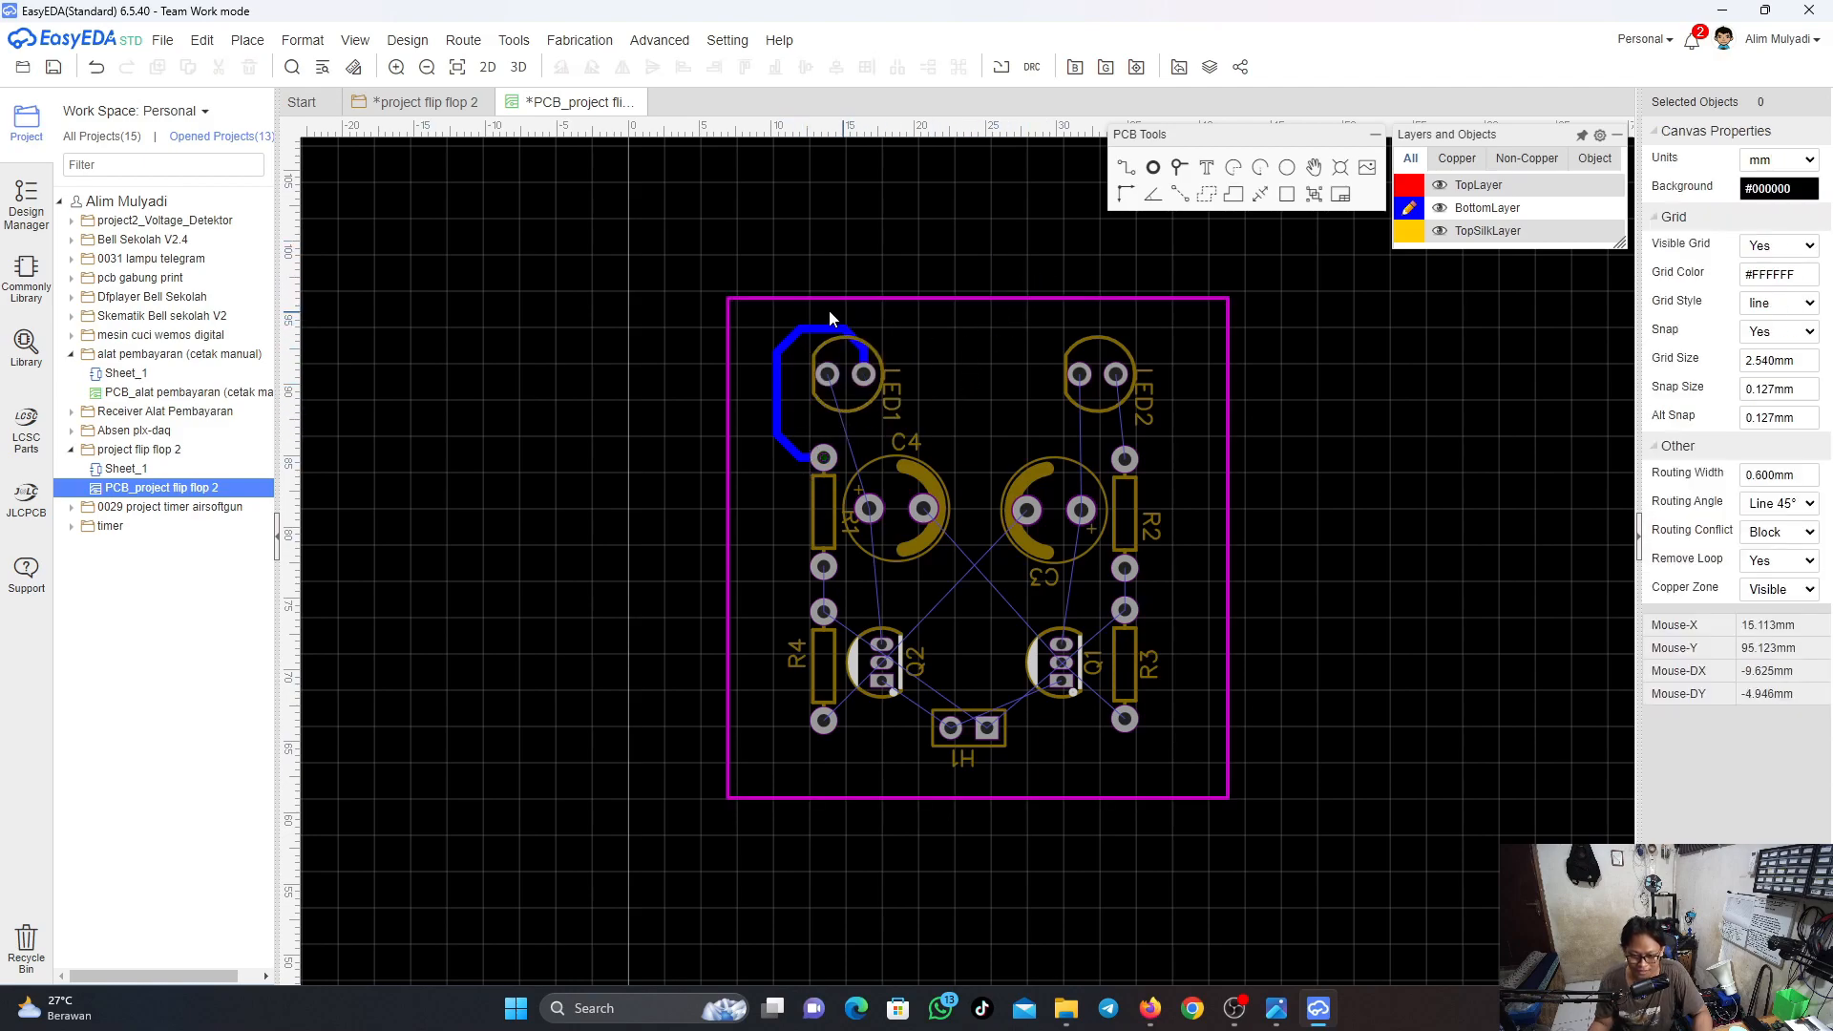
Shift the vertical segment of the R1–LED1 track closer to the components and lengthen the diagonal at its upper corner
click(778, 386)
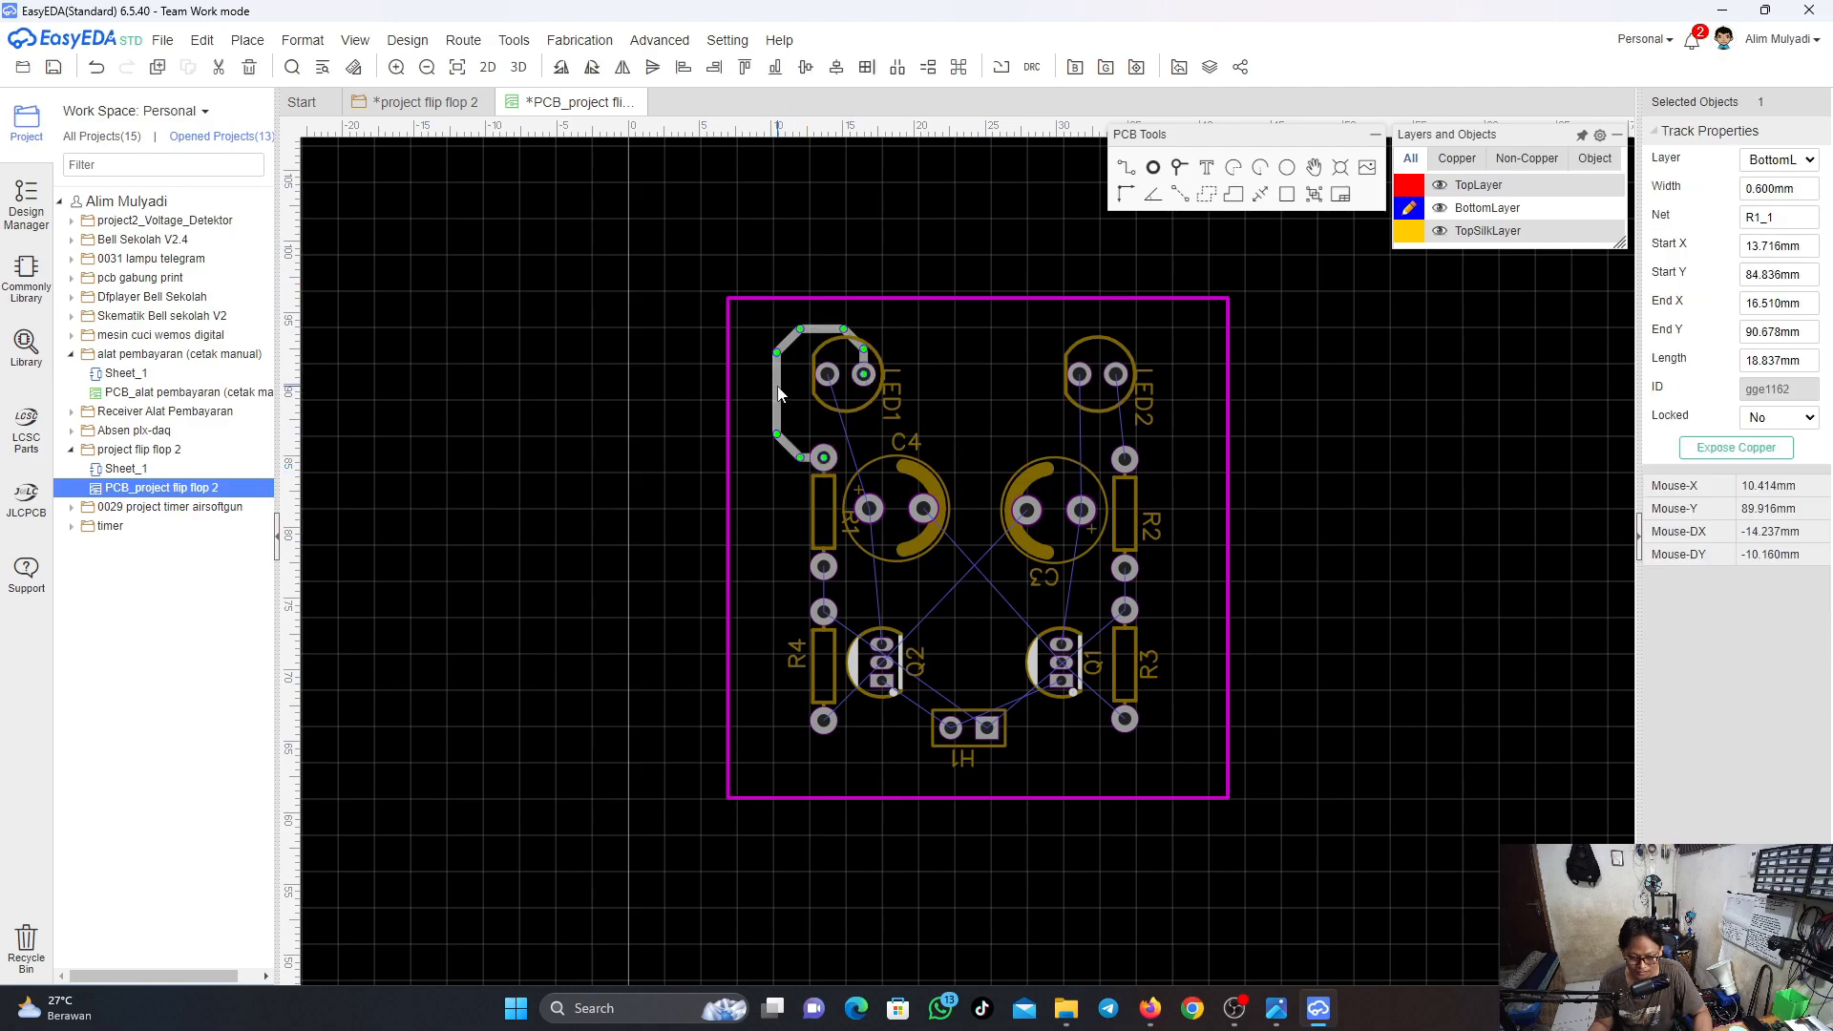
drag(778, 393, 796, 453)
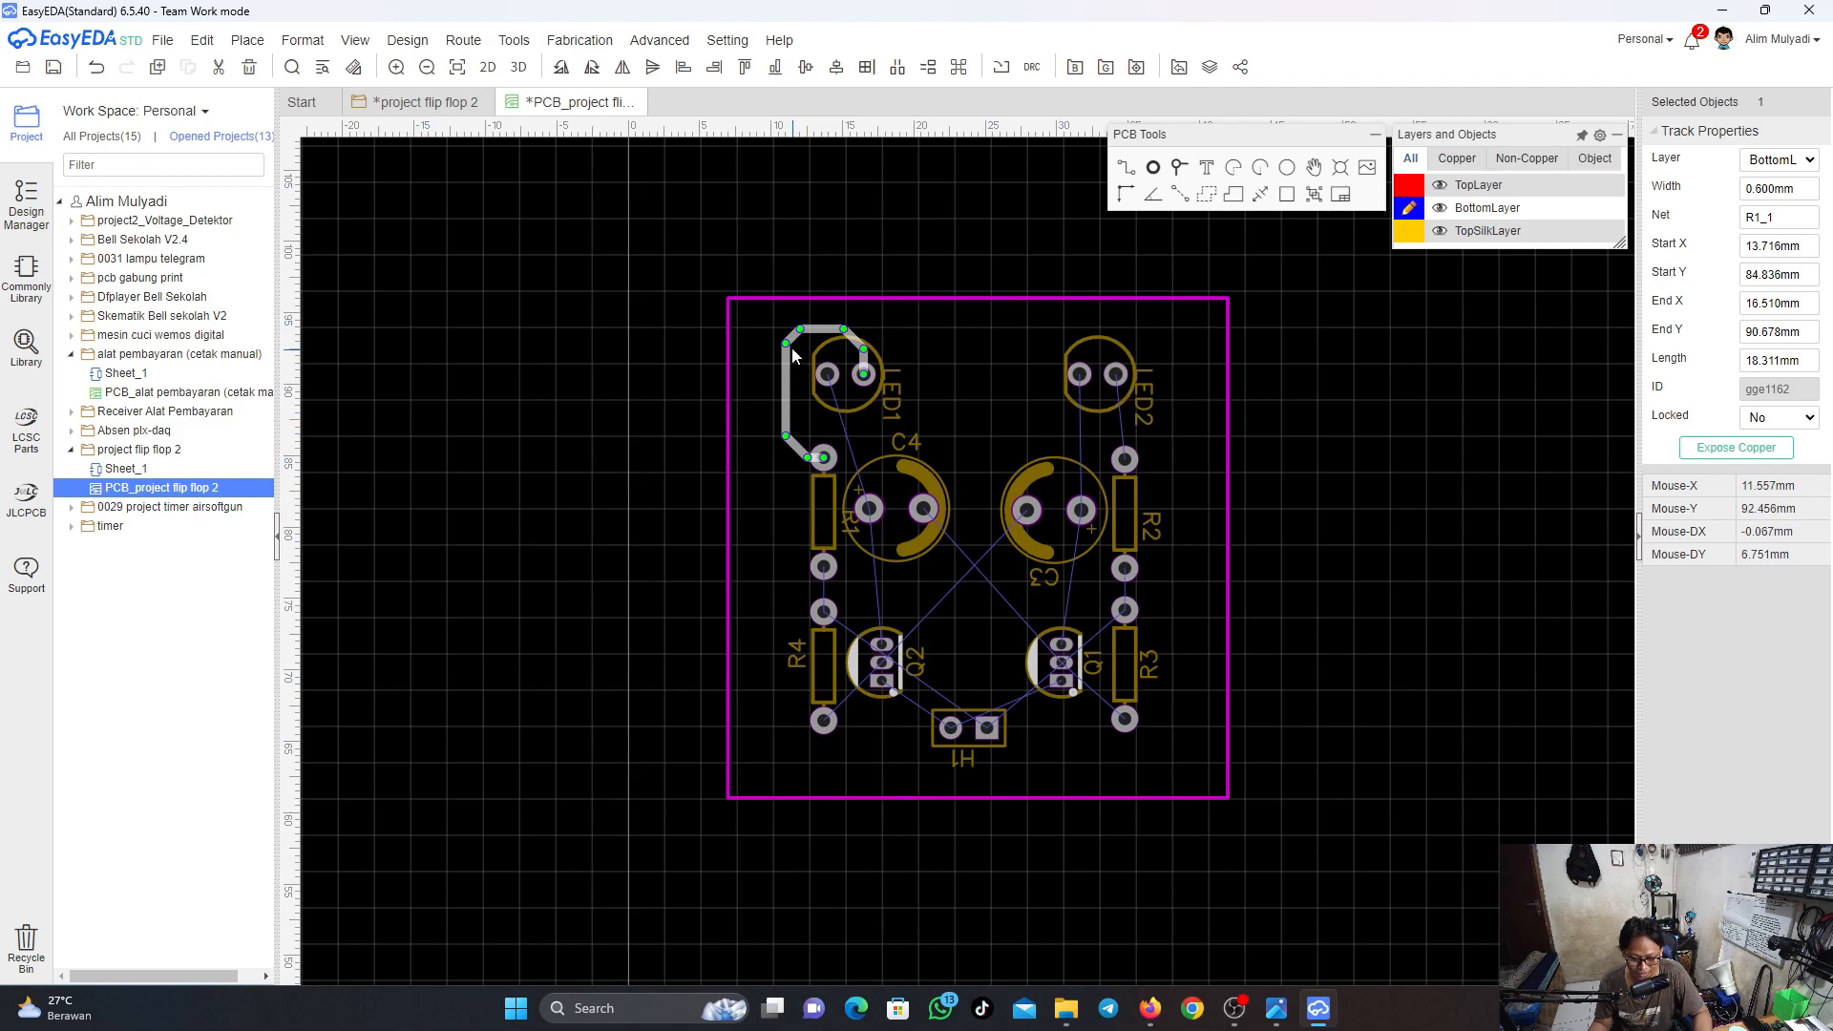
drag(787, 334, 794, 342)
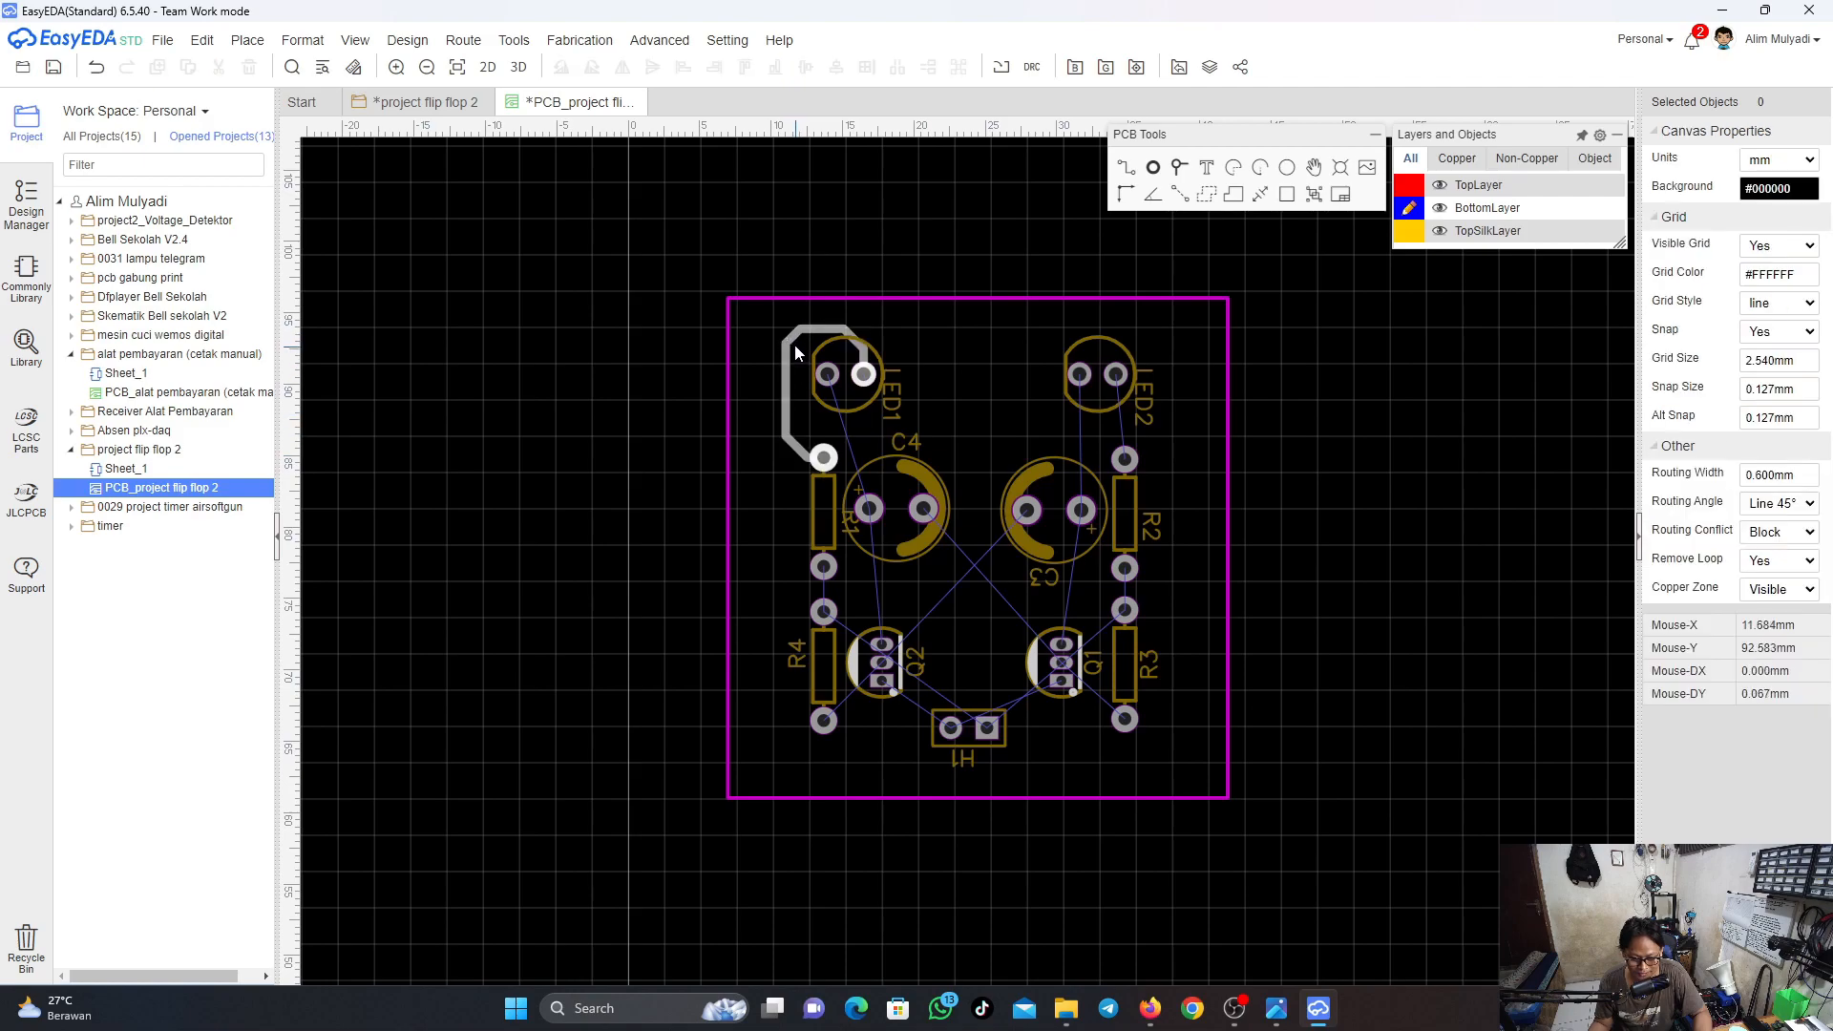
click(795, 346)
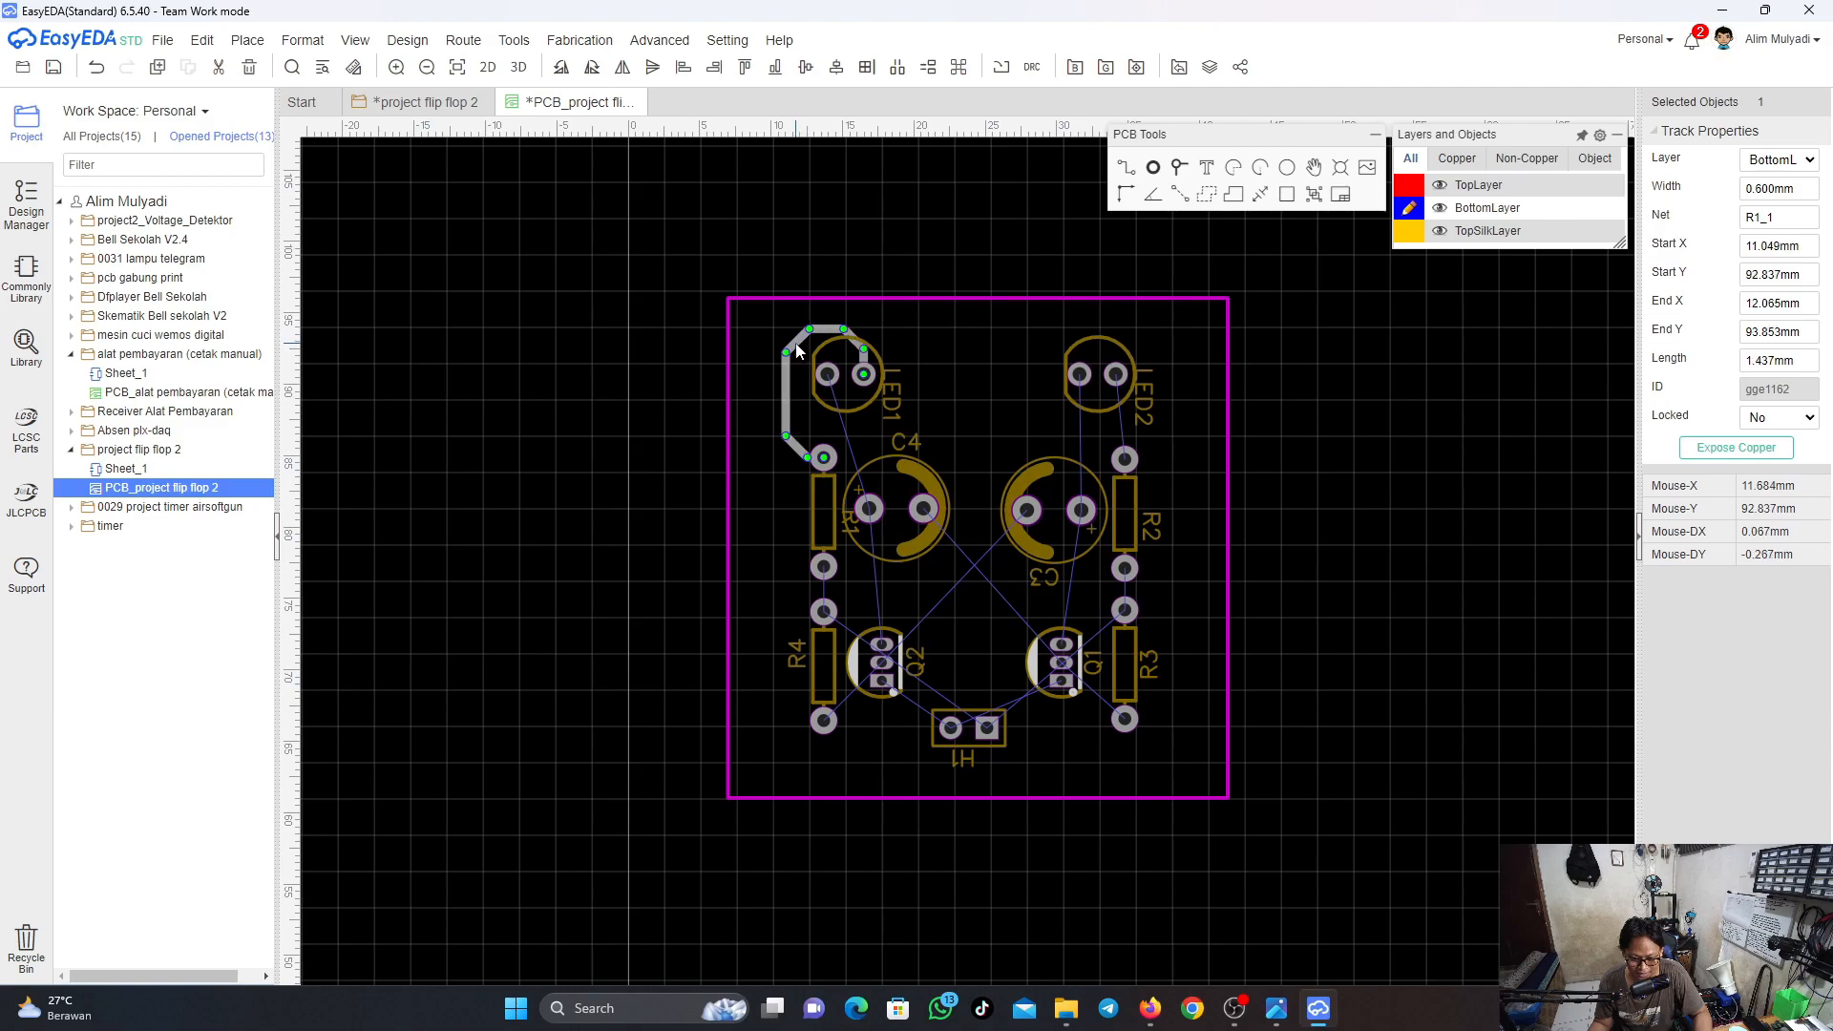
click(966, 216)
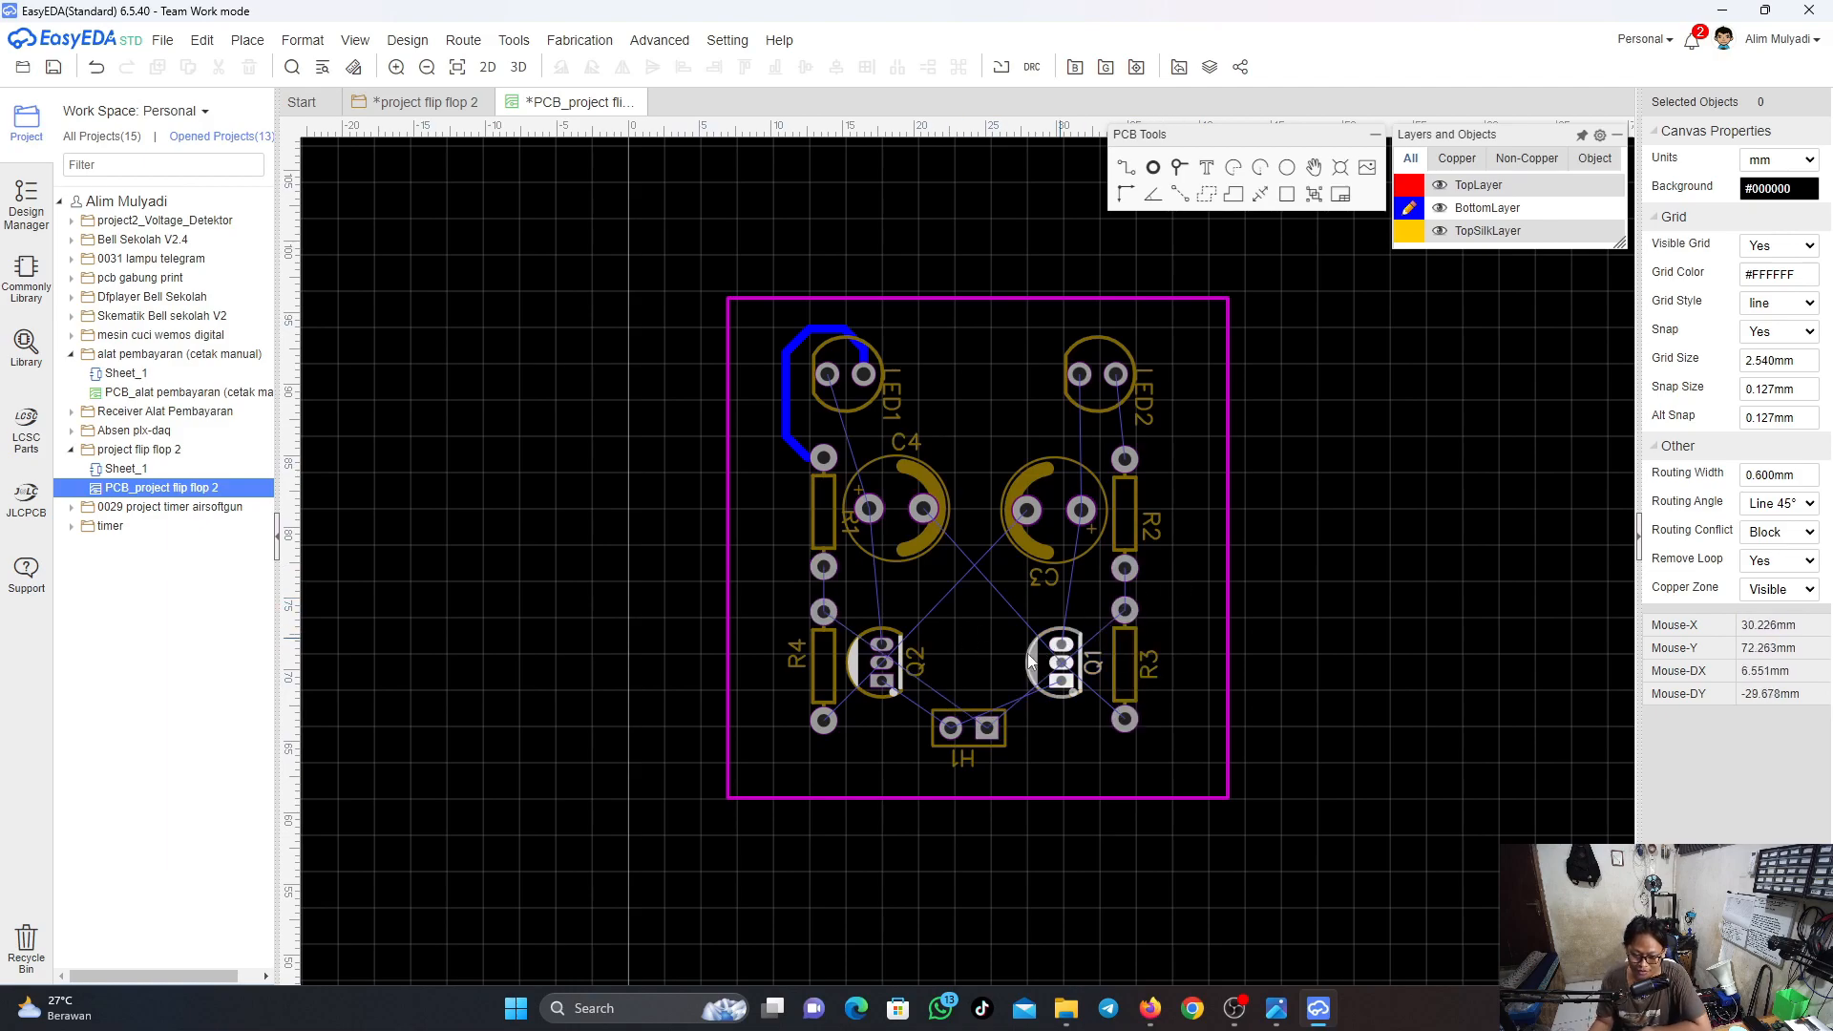
Change the silkscreen label of the two-pin header H1 to BATTERAI
click(965, 761)
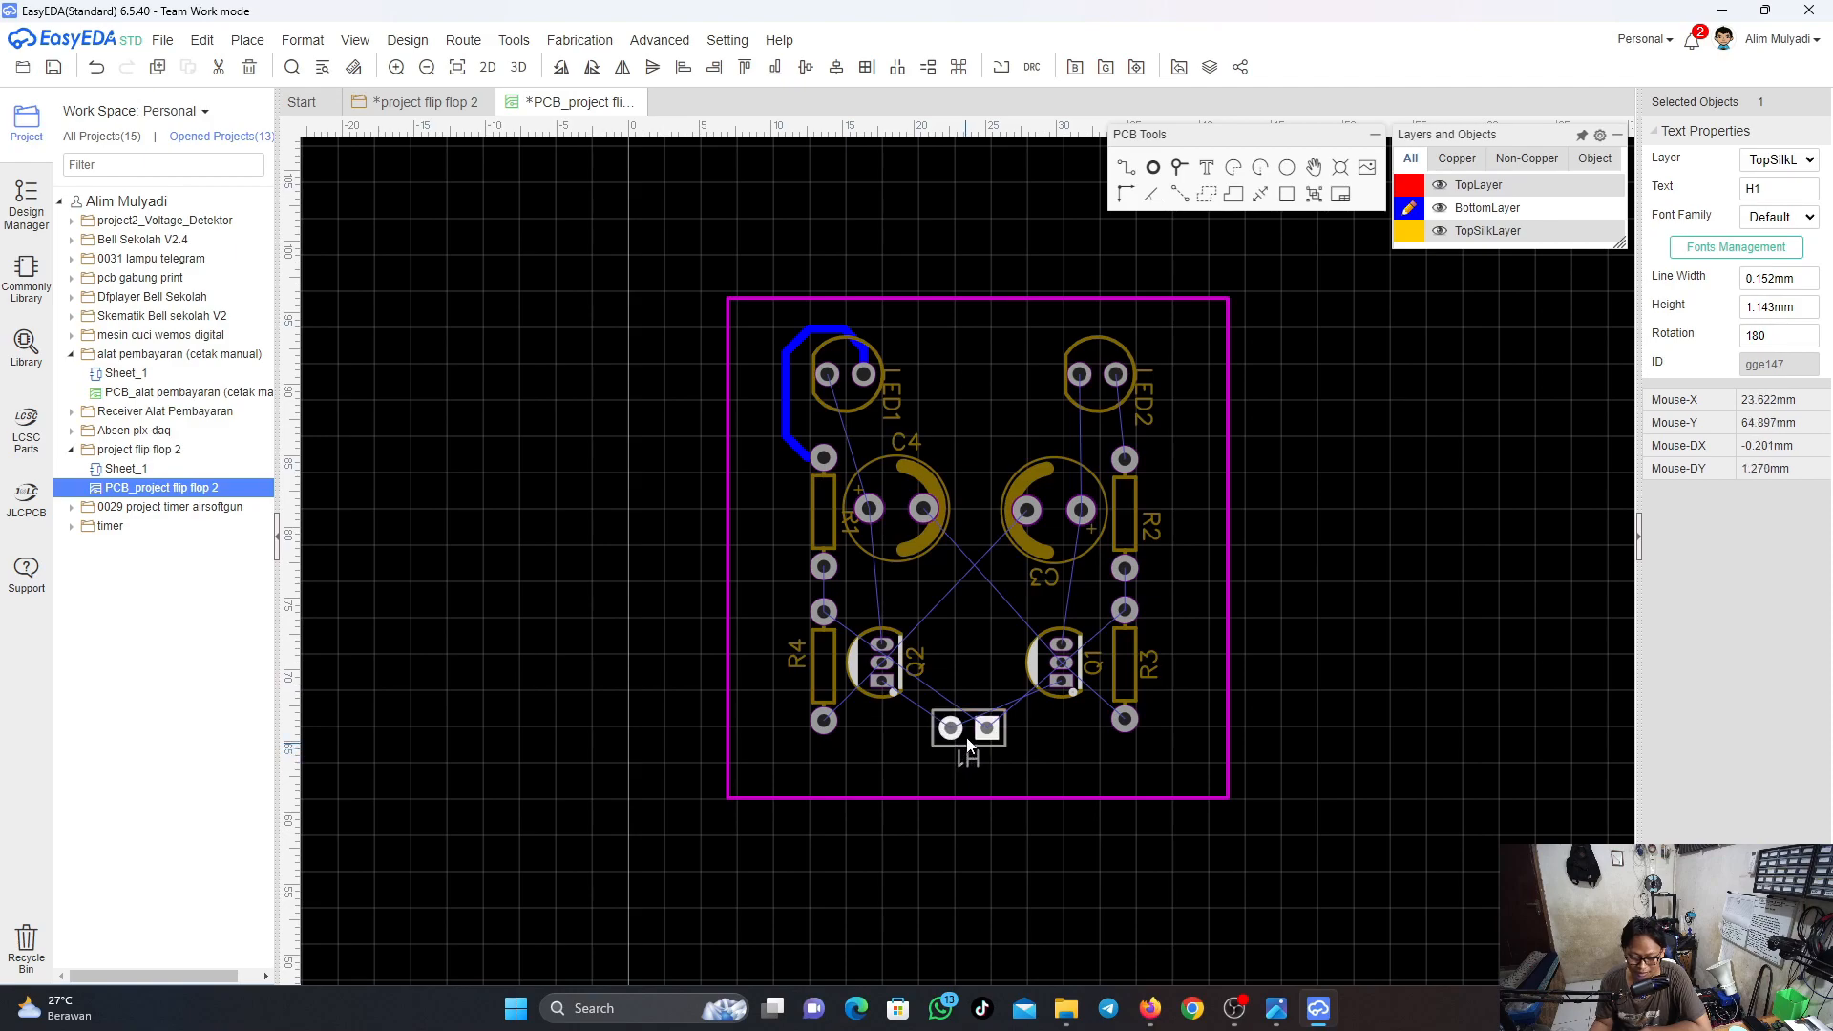
click(968, 747)
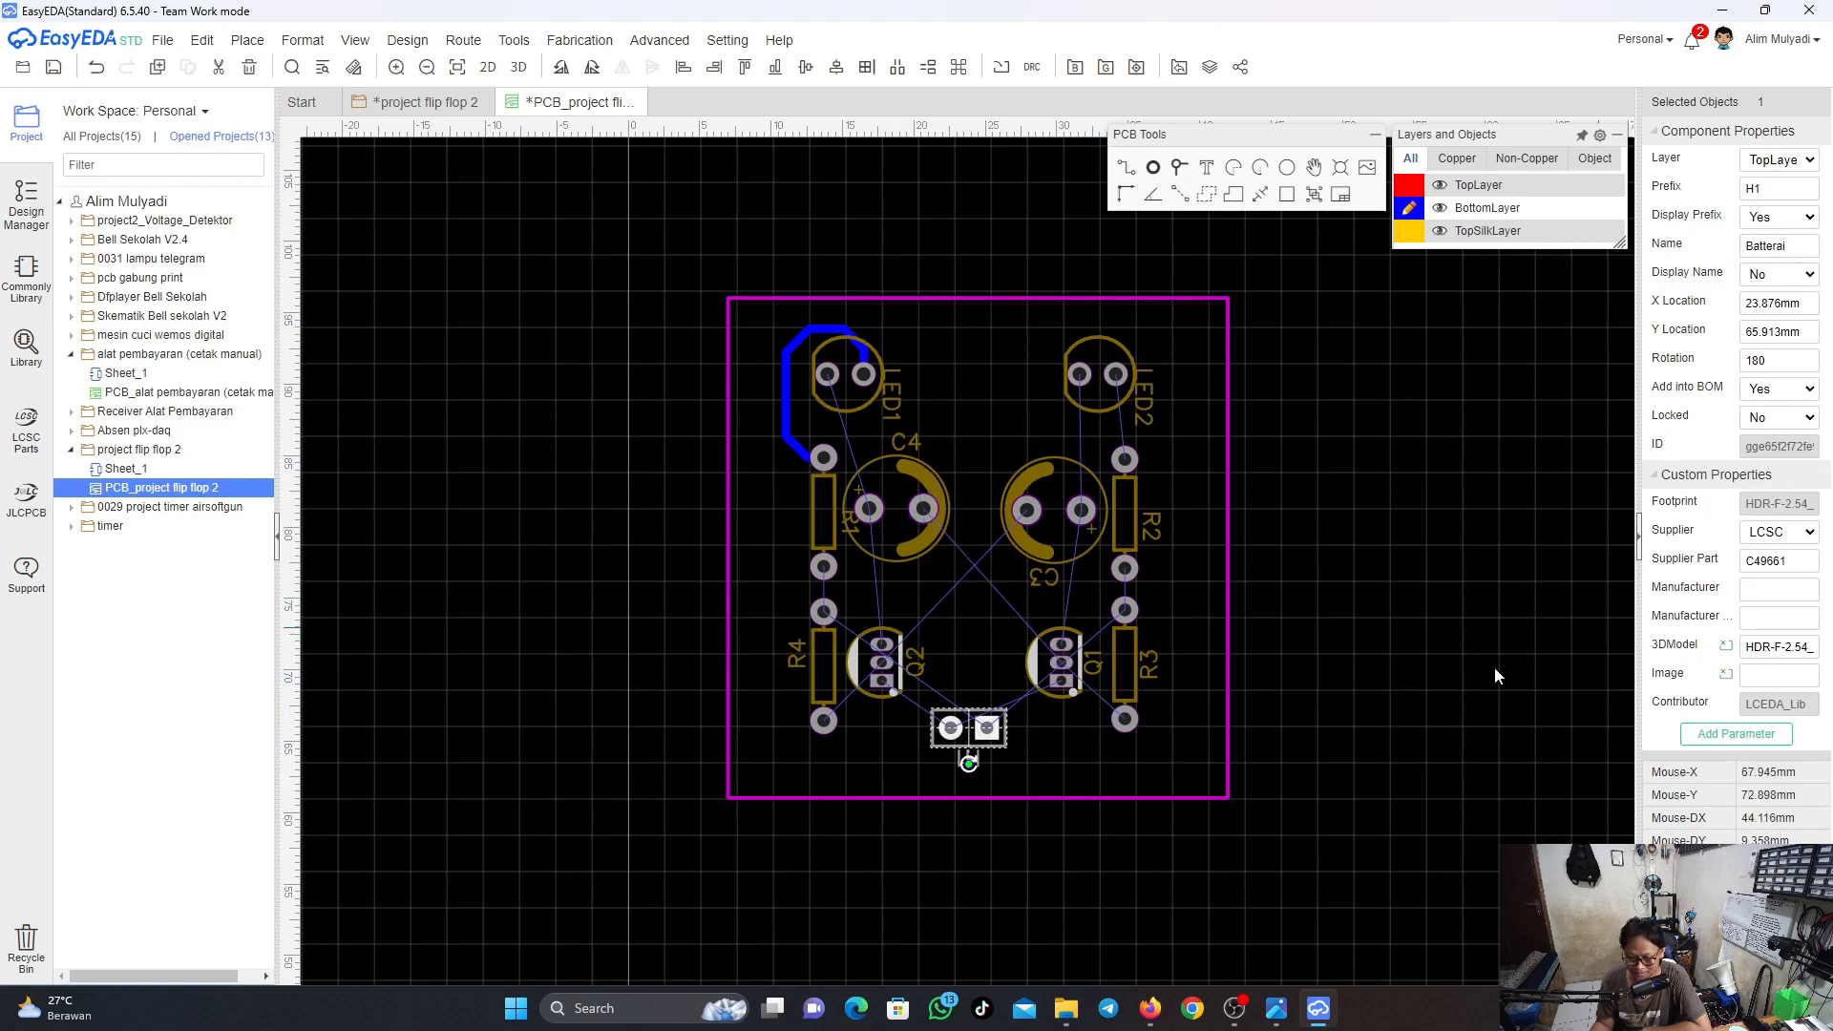
click(970, 761)
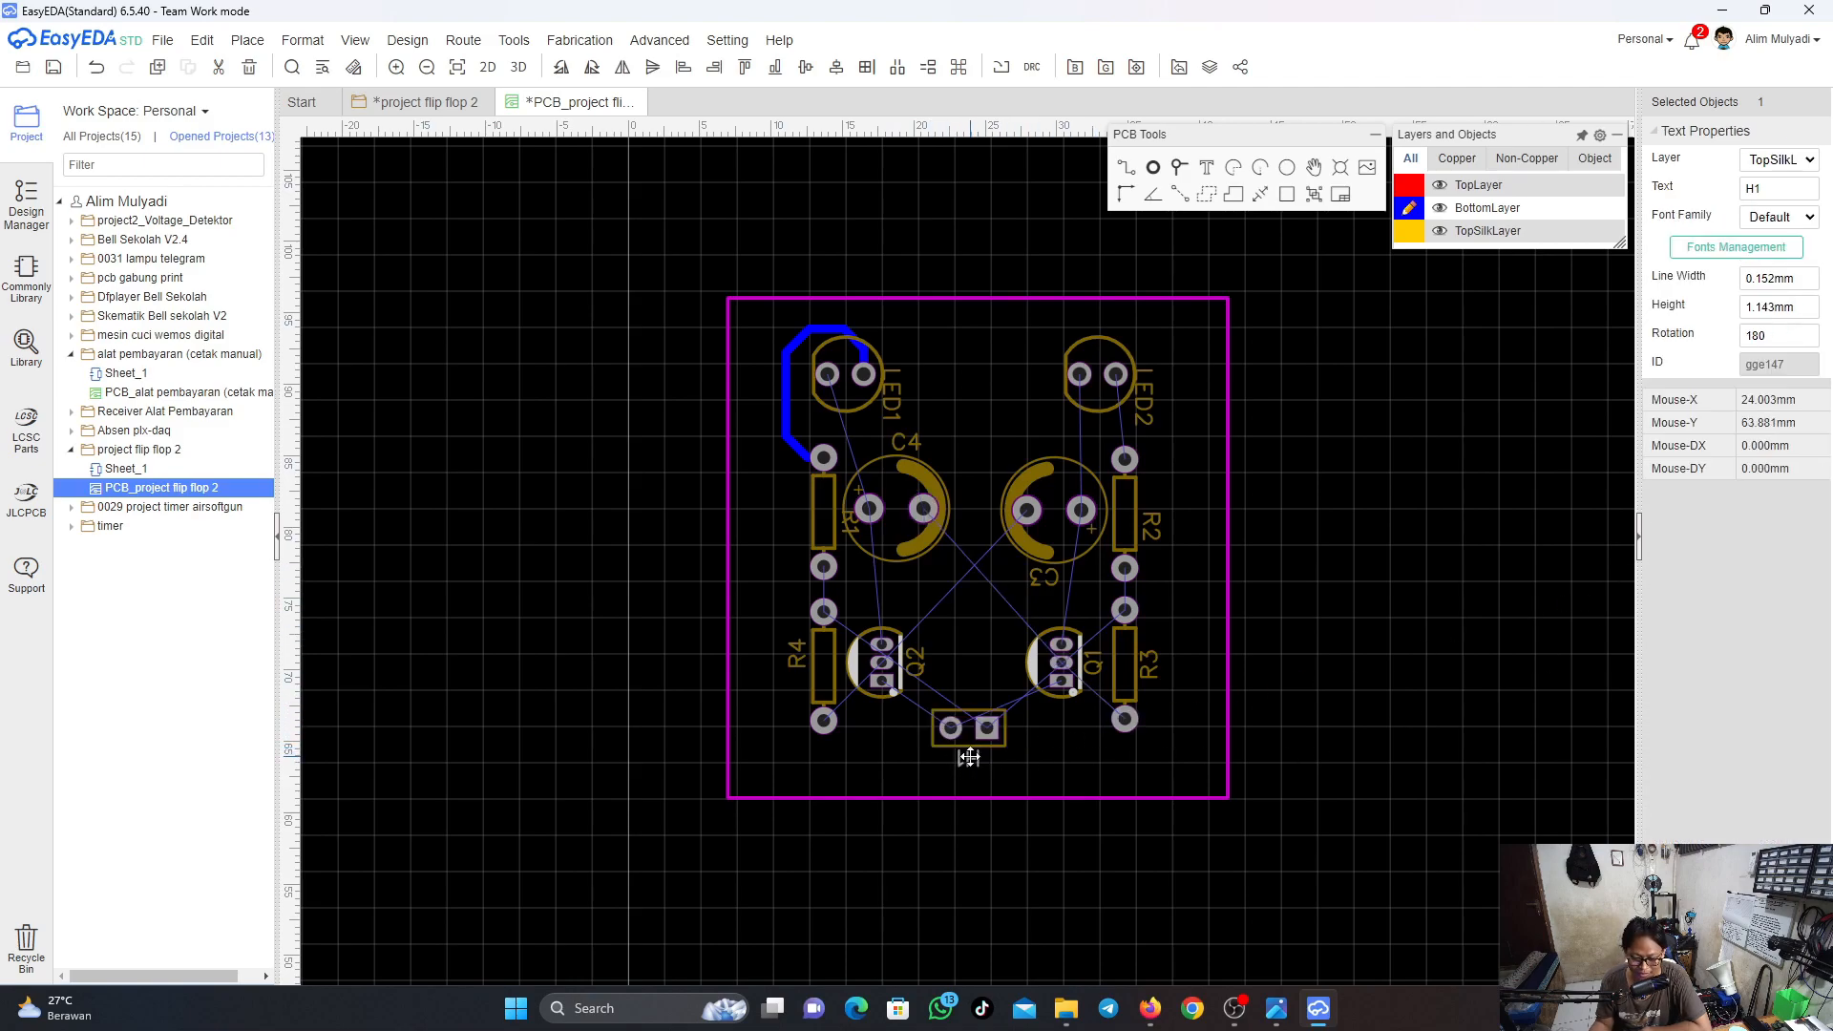
double_click(968, 761)
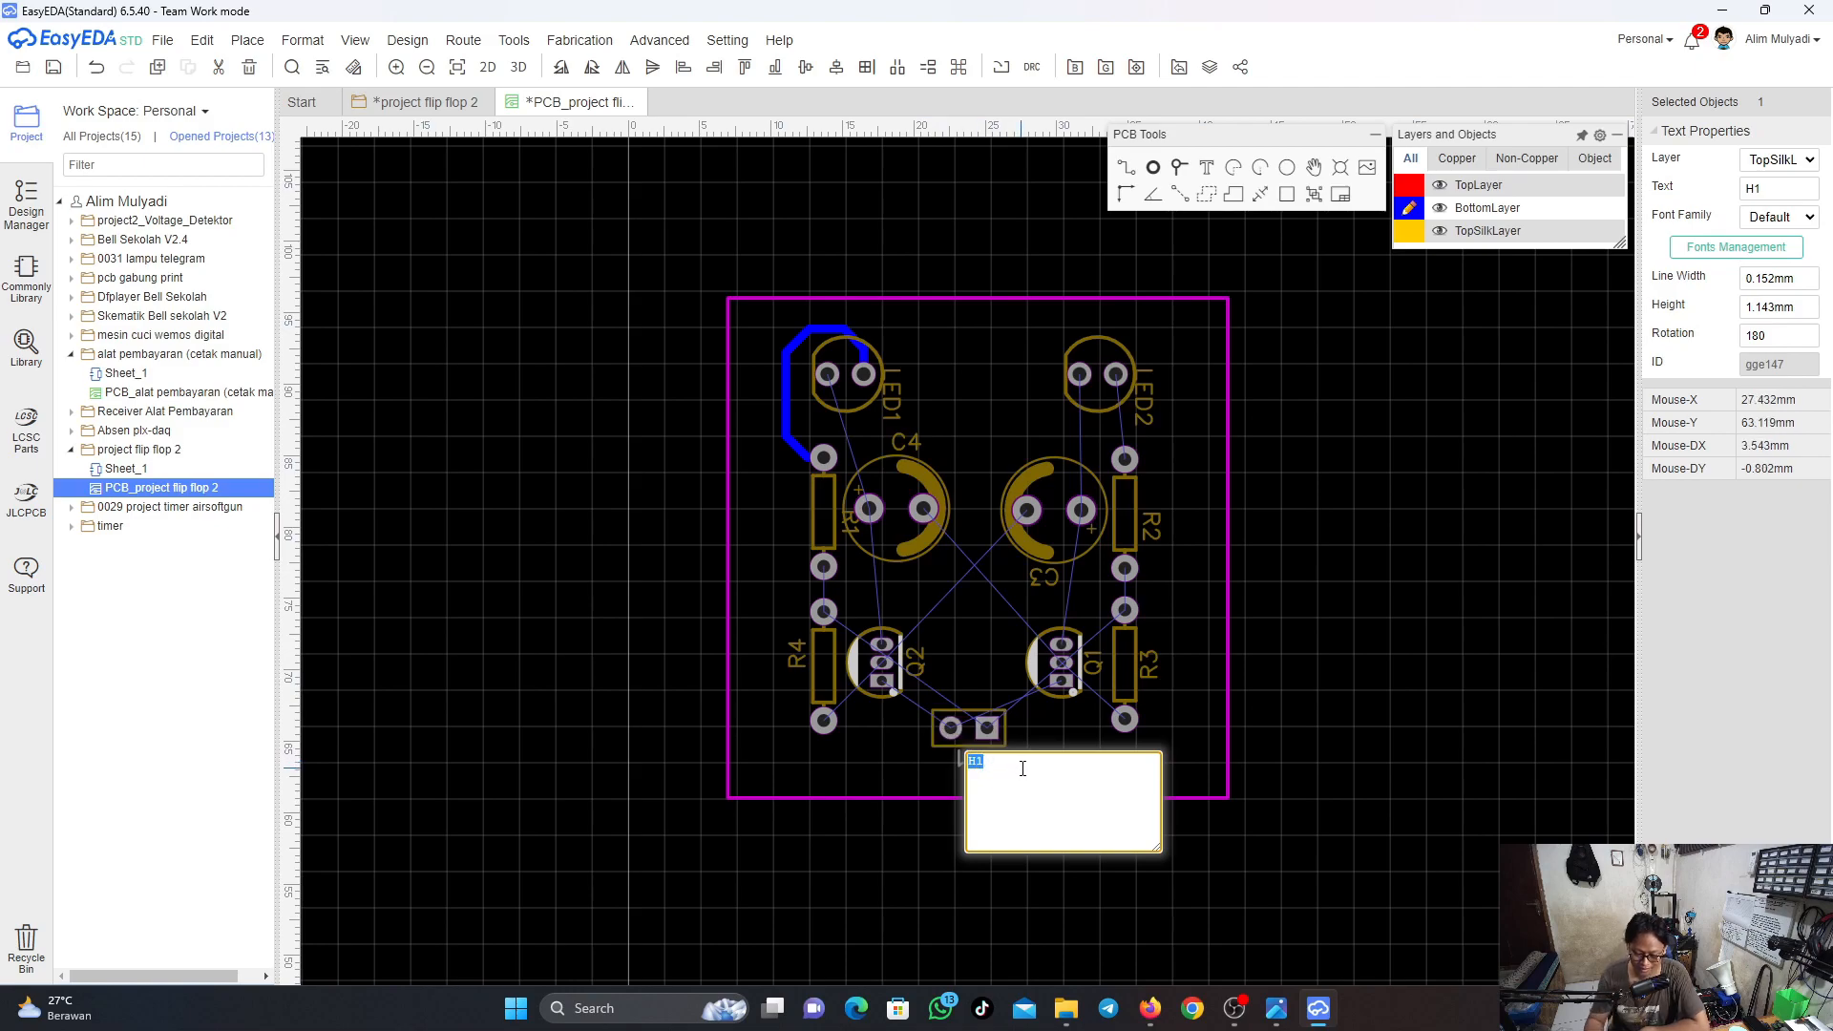
key(BackSpace)
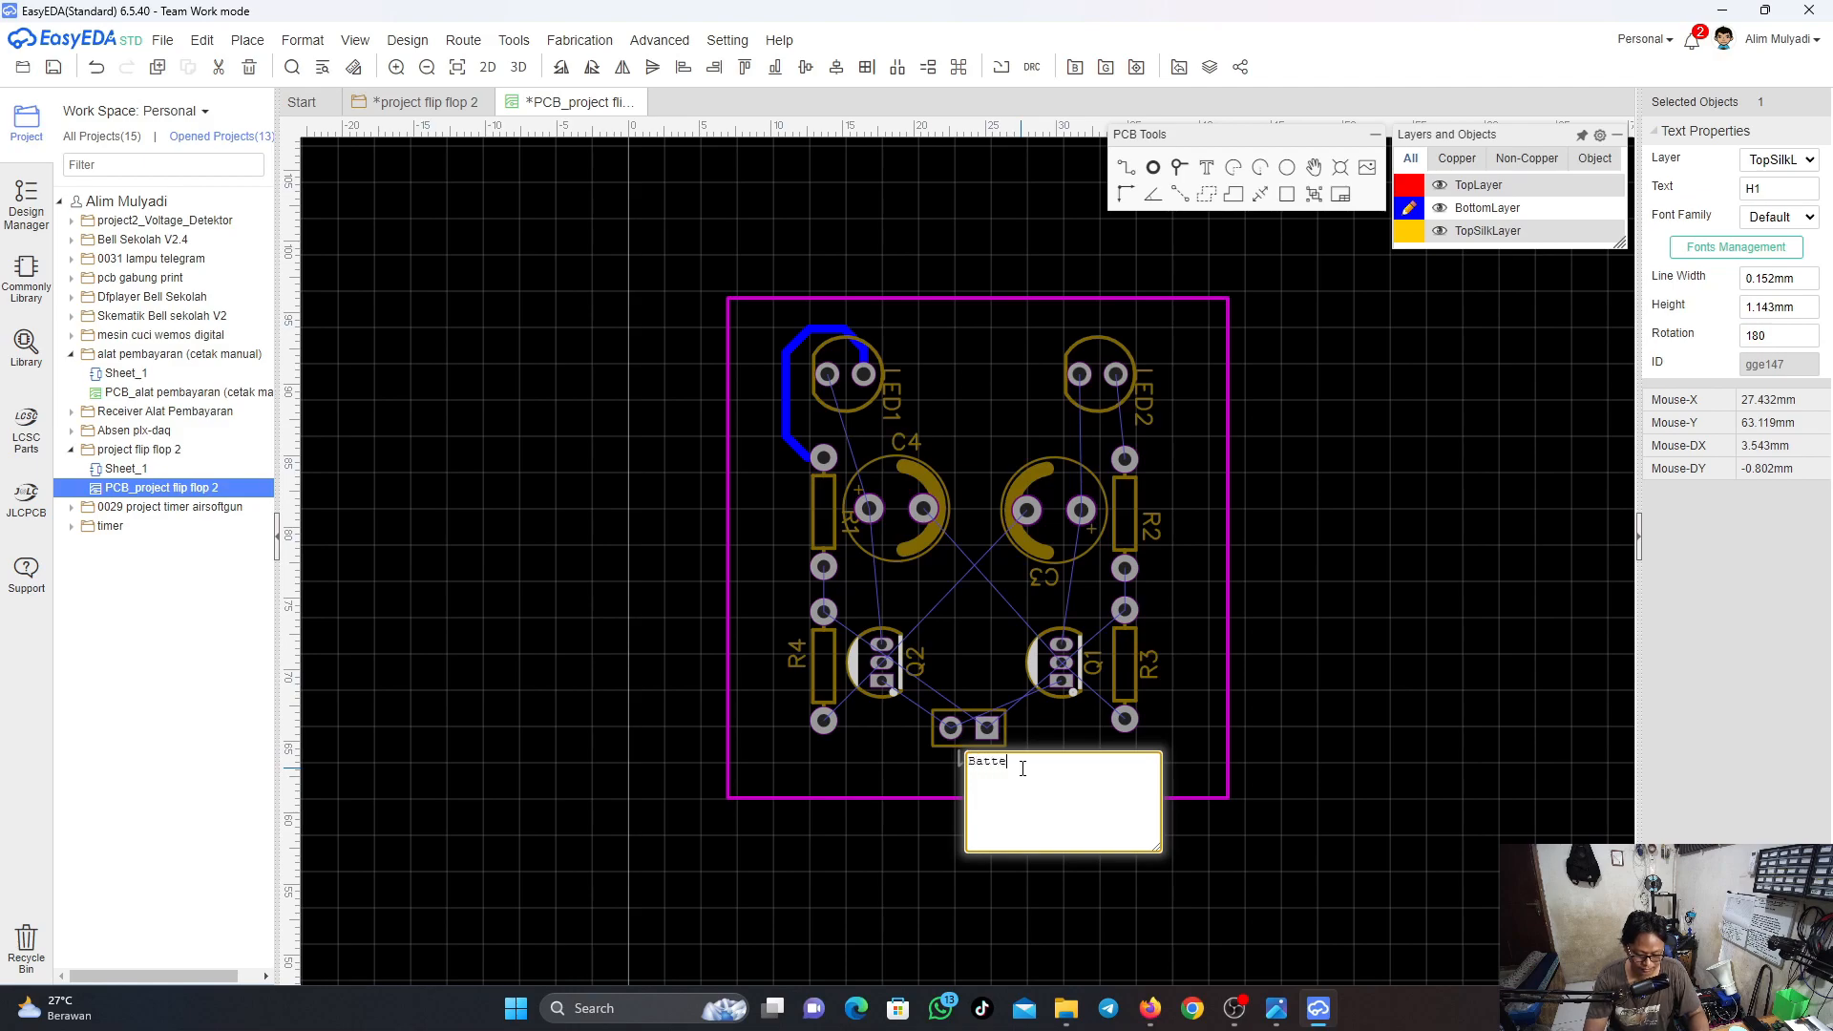
text(i)
key(Return)
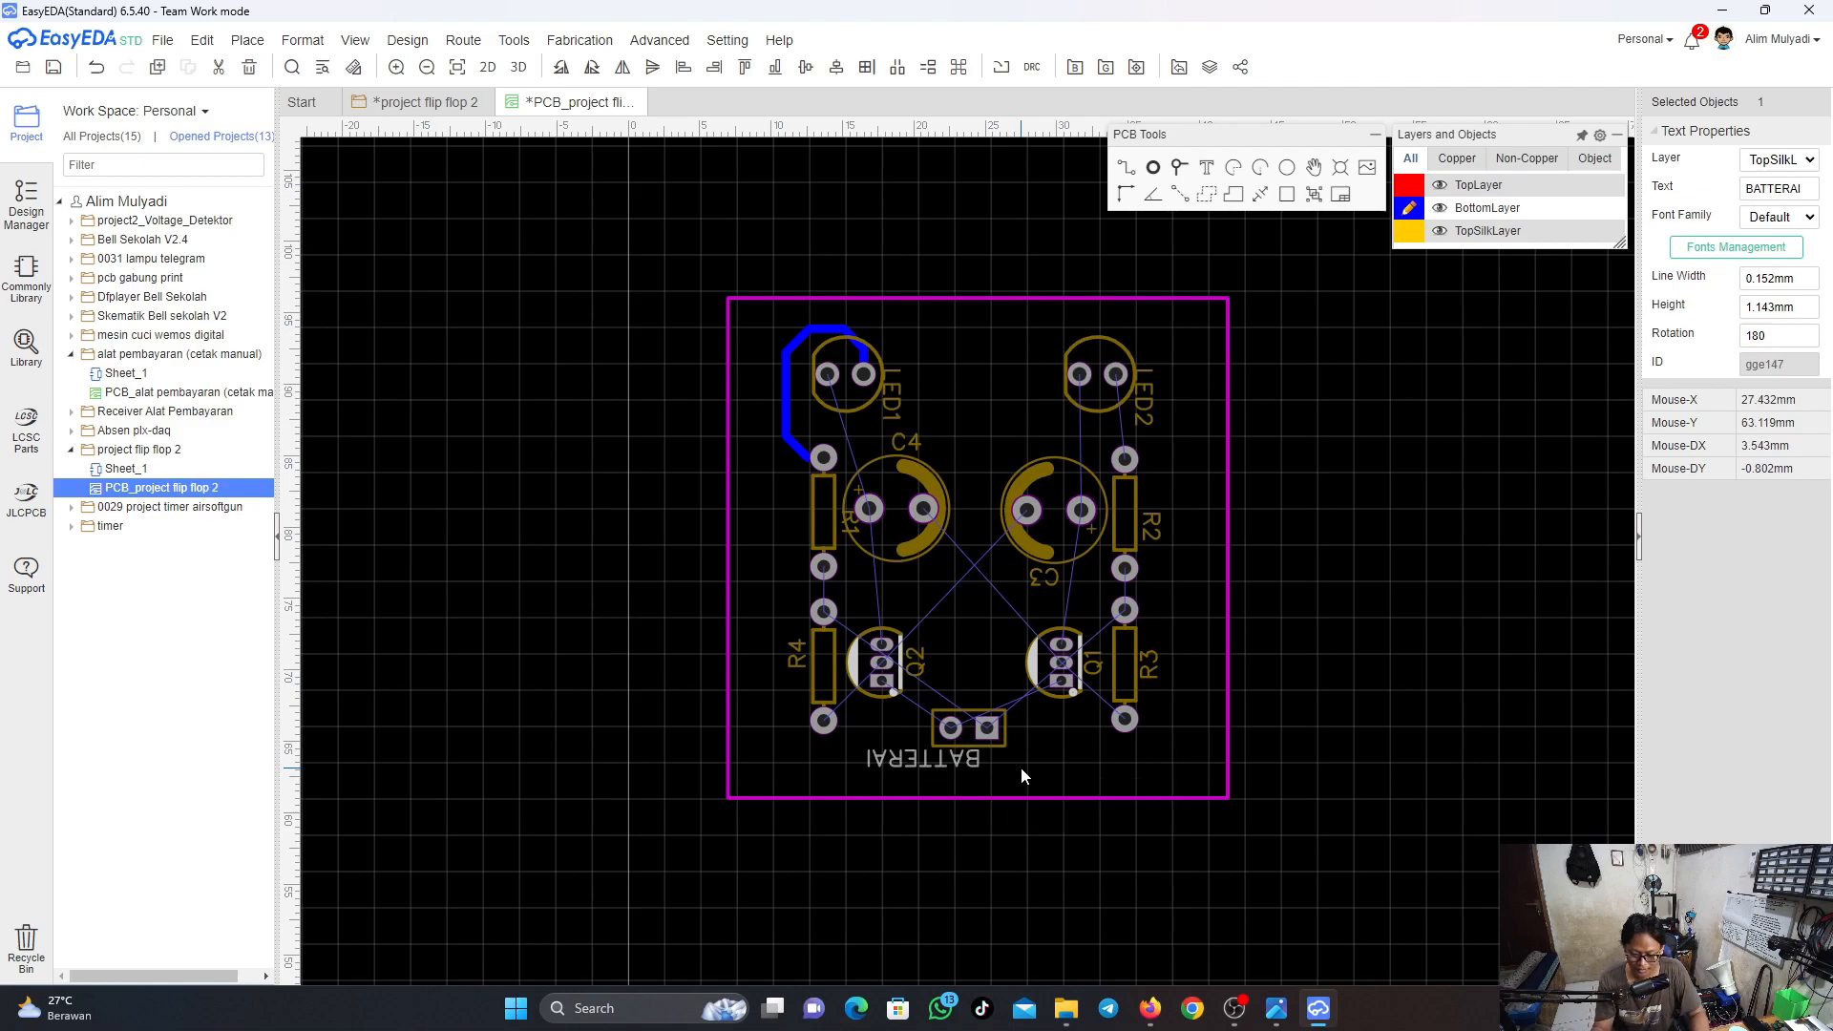
Move the BATTERAI label directly above the two-pin header and rotate it to 0° so it reads upright
drag(923, 763, 956, 695)
key(space)
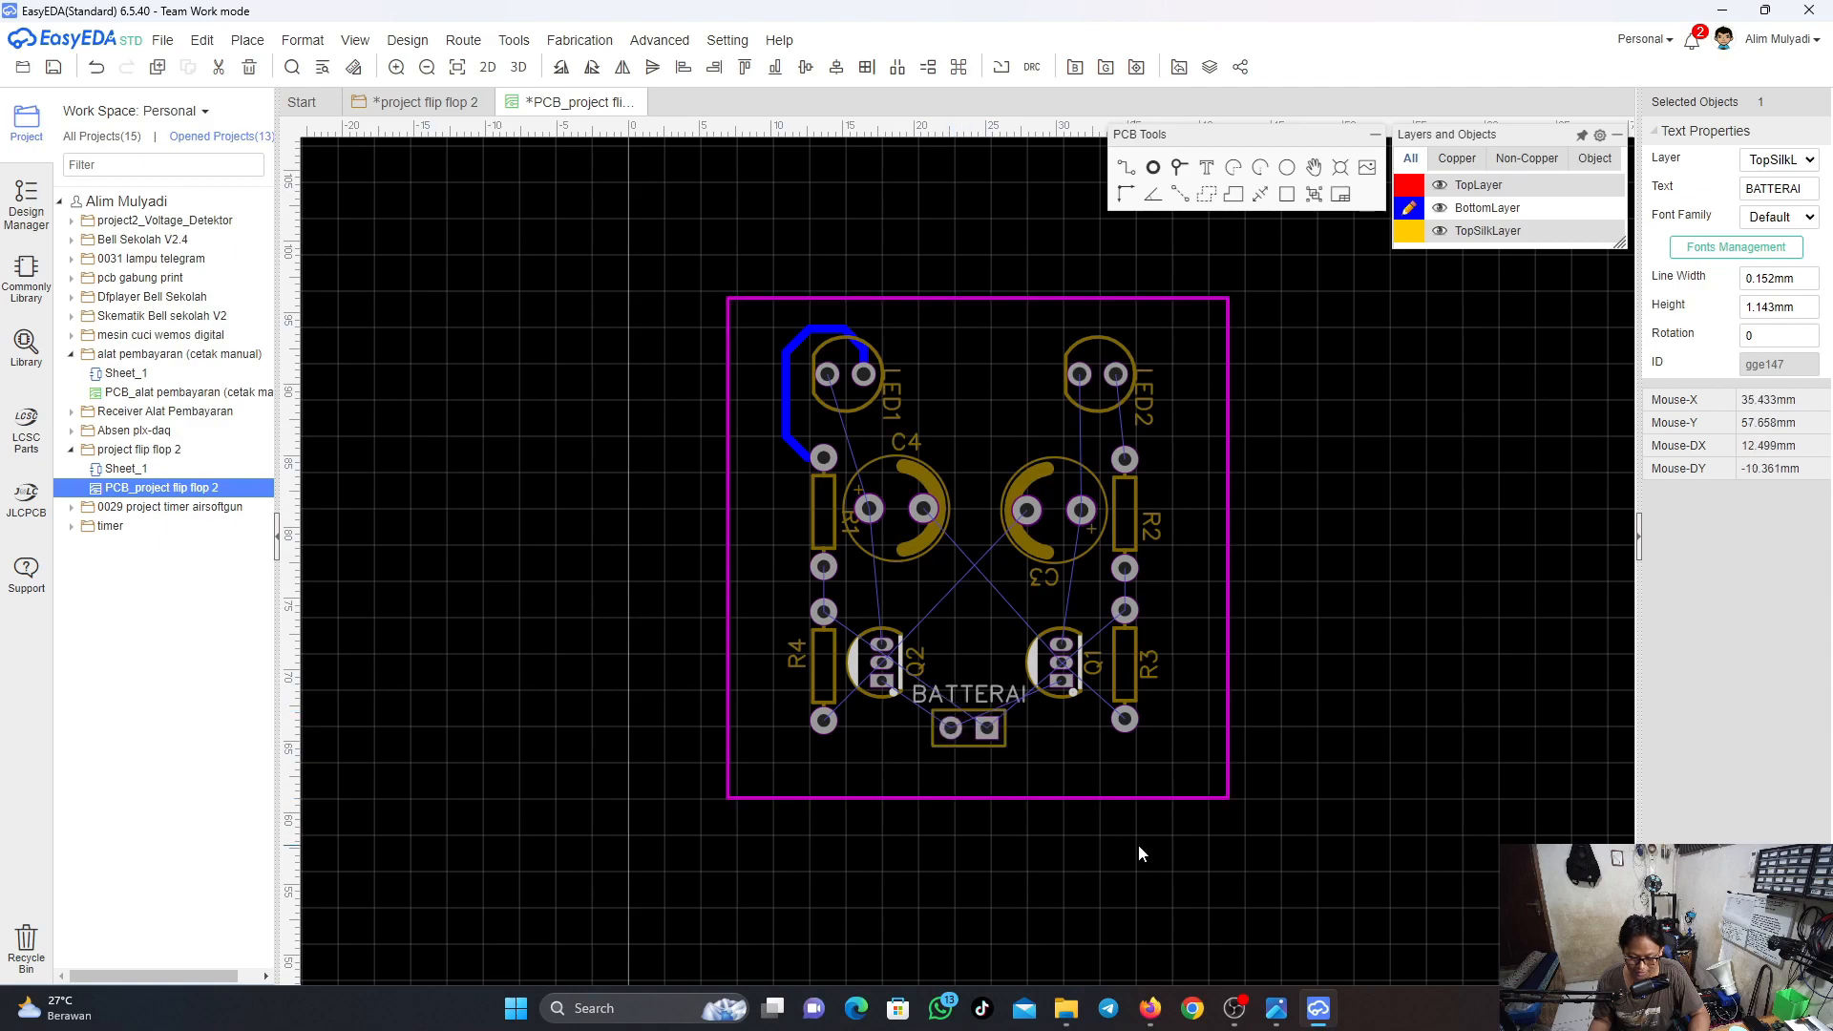
click(1183, 844)
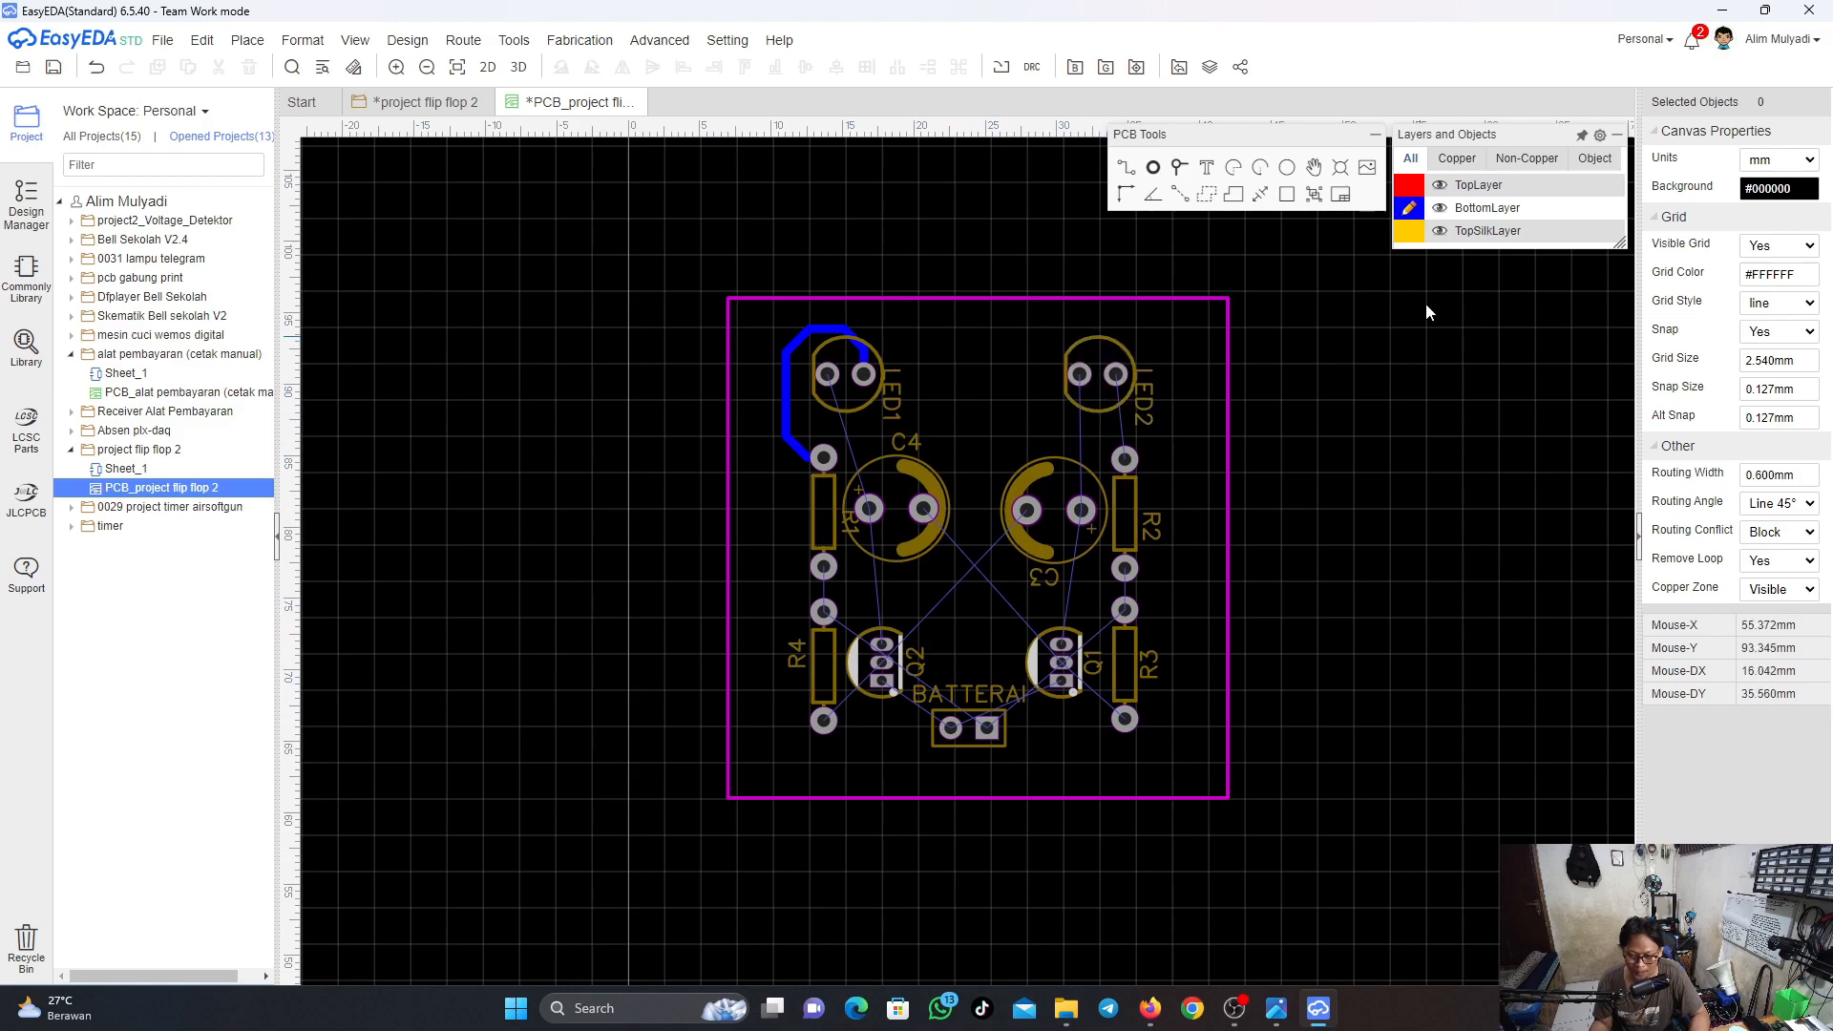
Route bottom-layer tracks from LED2's outer pad to R2's upper pad and from LED2's inner pad to C3's positive pad
scroll(1119, 350, up, 2)
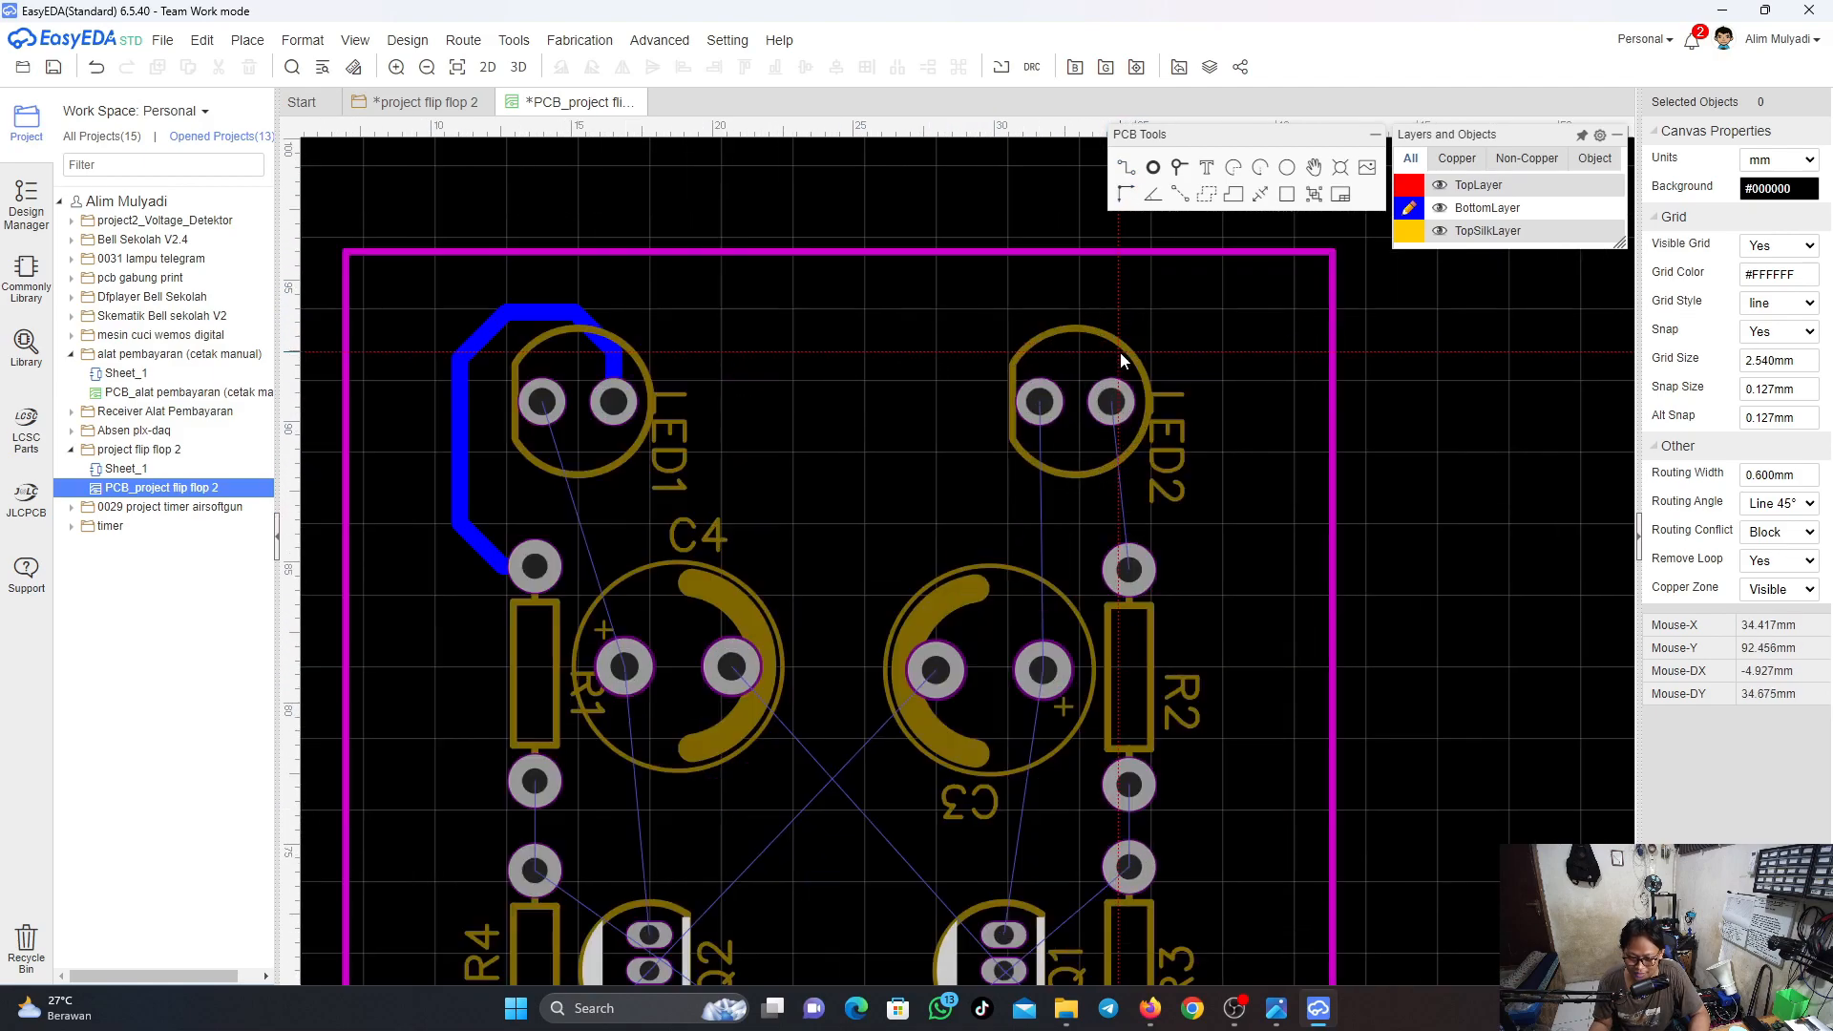
click(1117, 424)
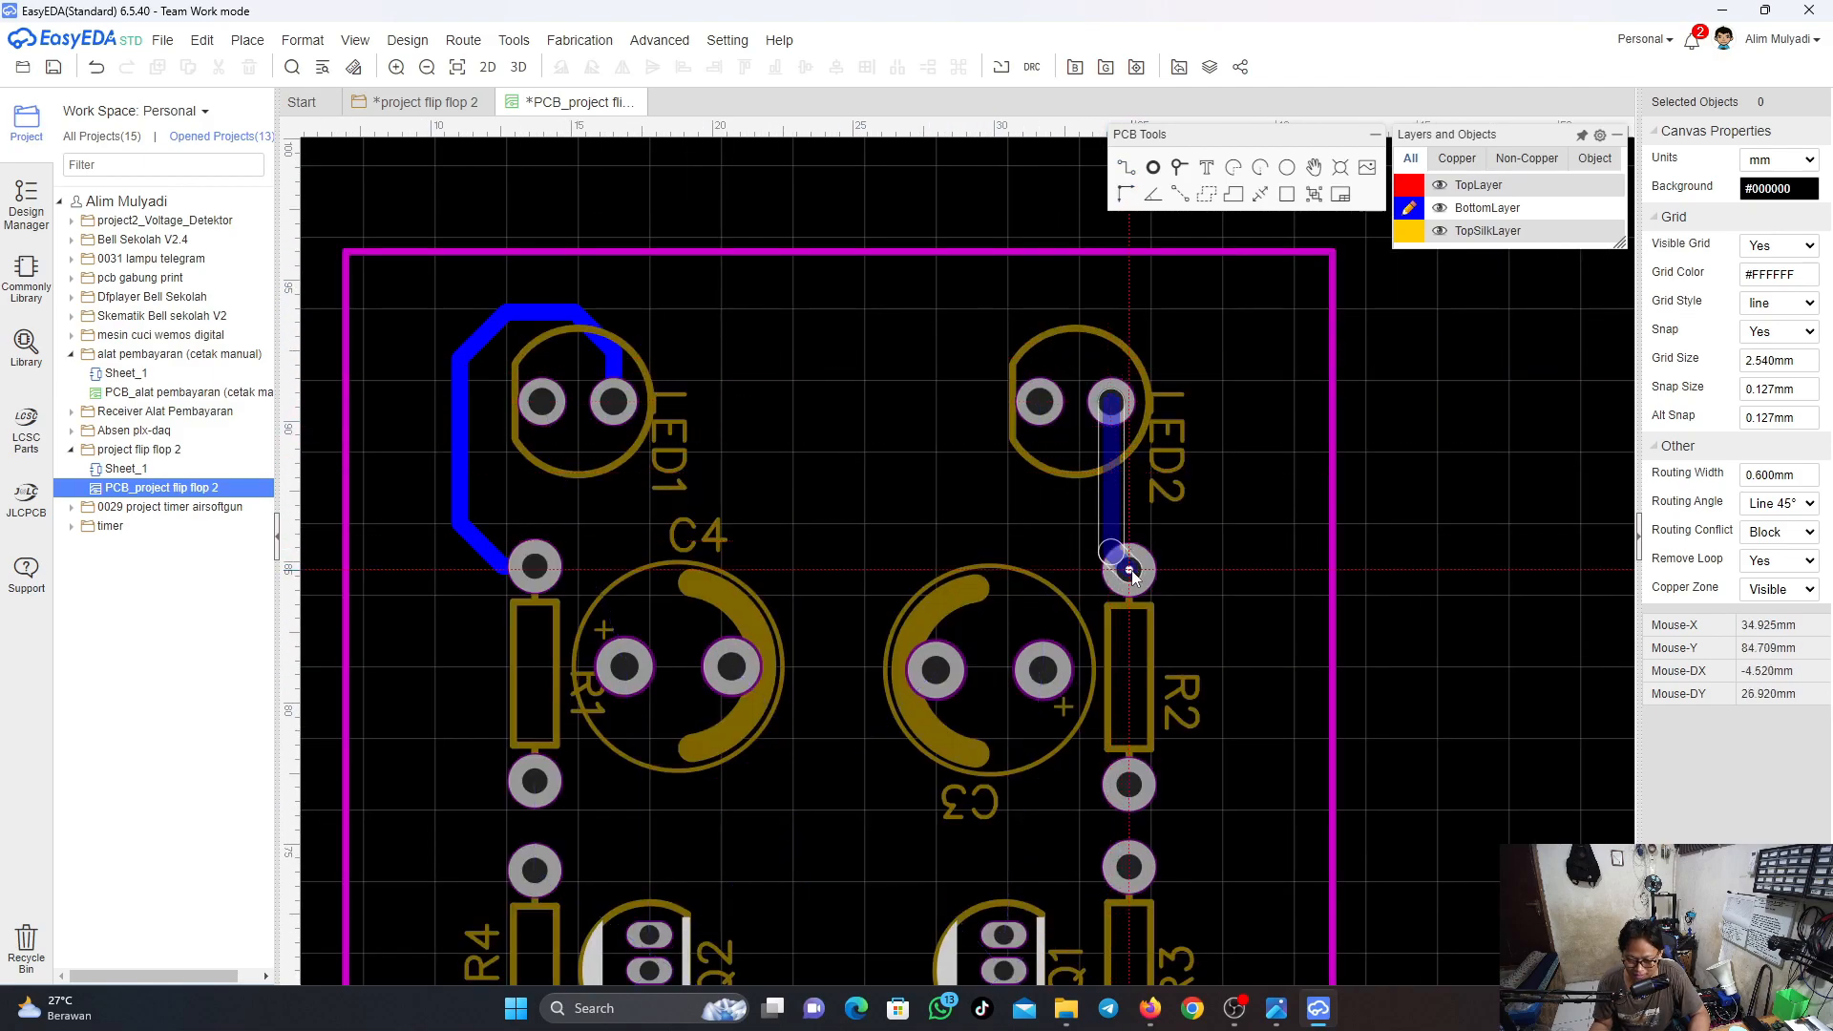
click(1129, 571)
scroll(1023, 392, down, 1)
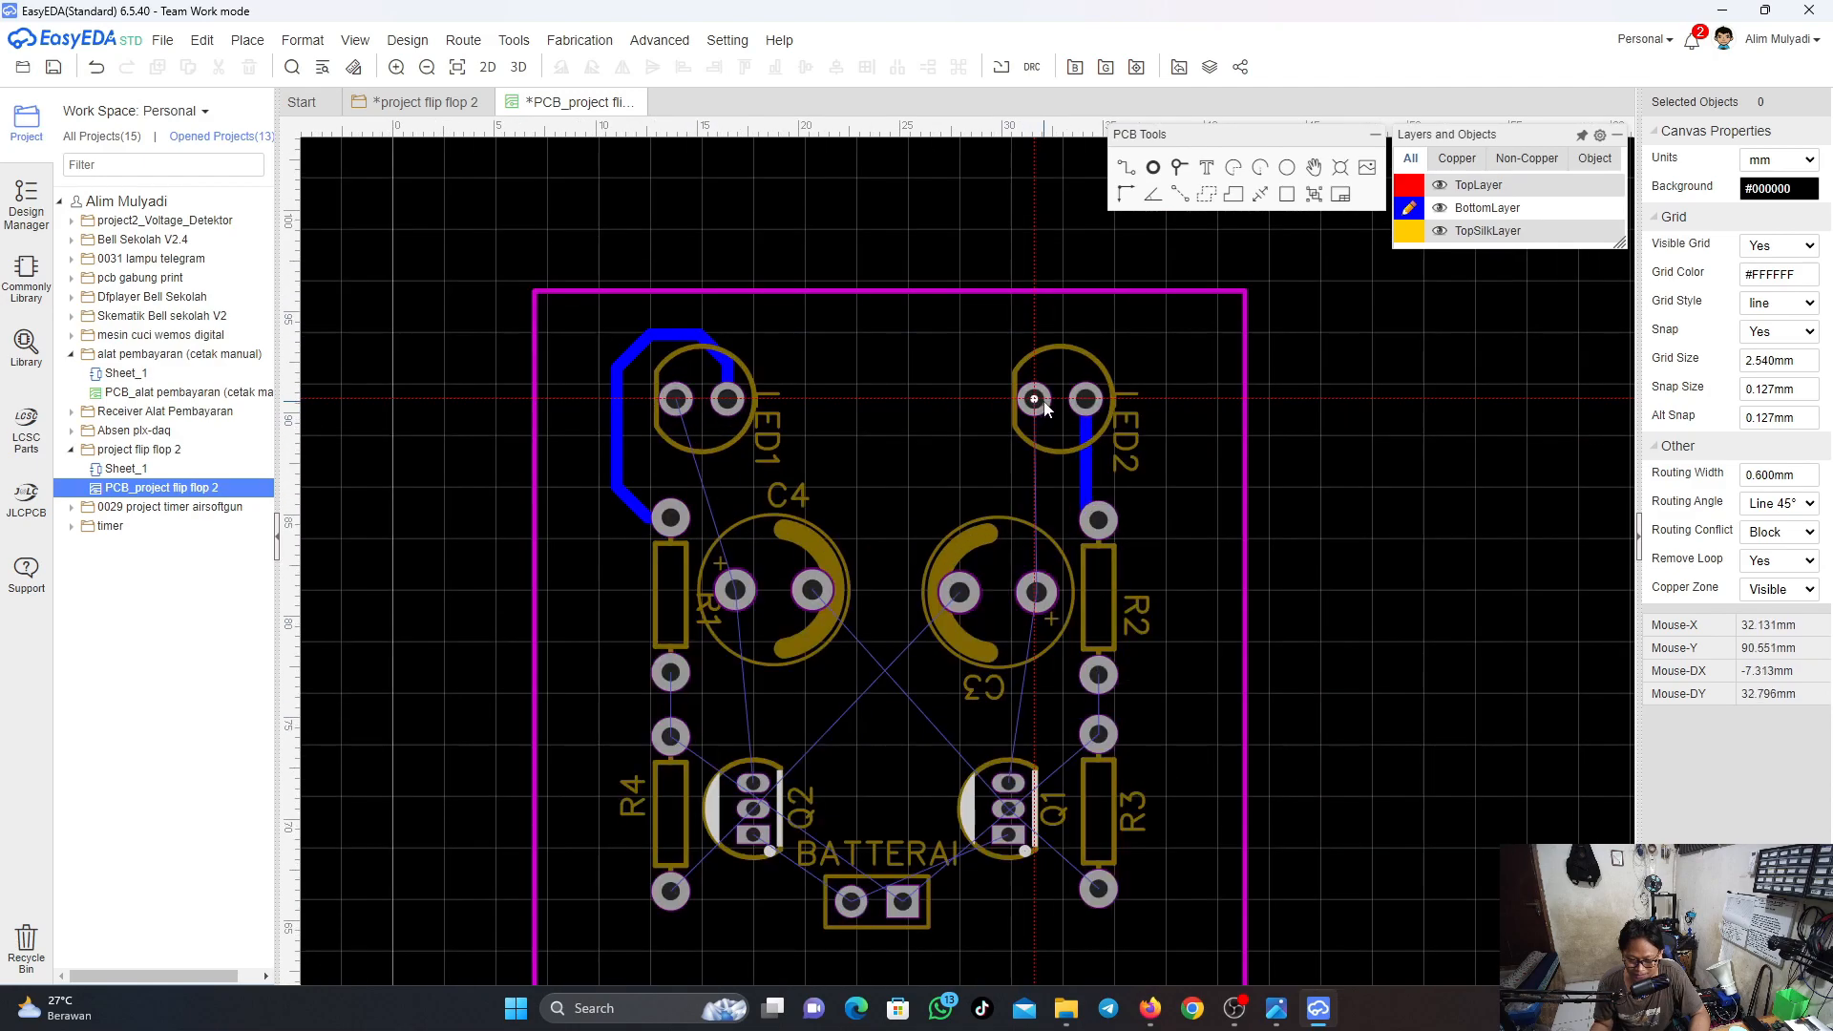
click(1034, 401)
click(1037, 591)
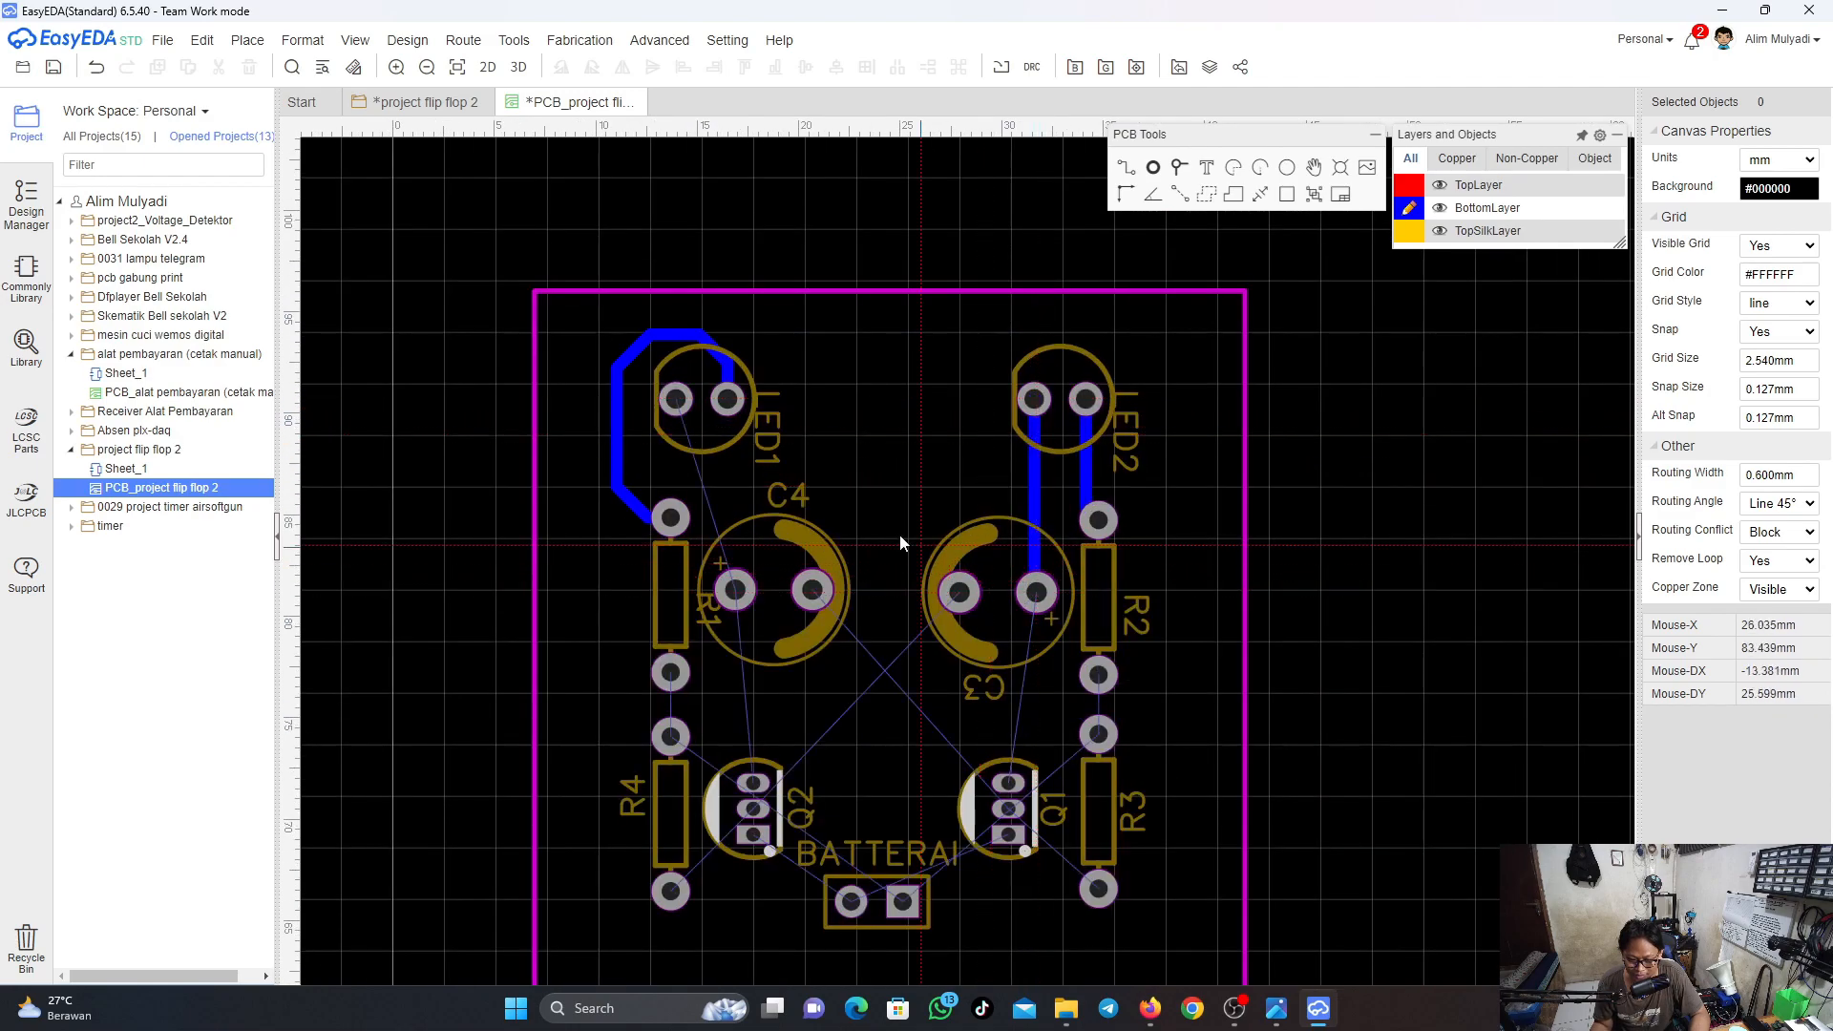
Route a bottom-layer track with a 45° bend from LED1's outer pad to C4's positive pad
click(675, 401)
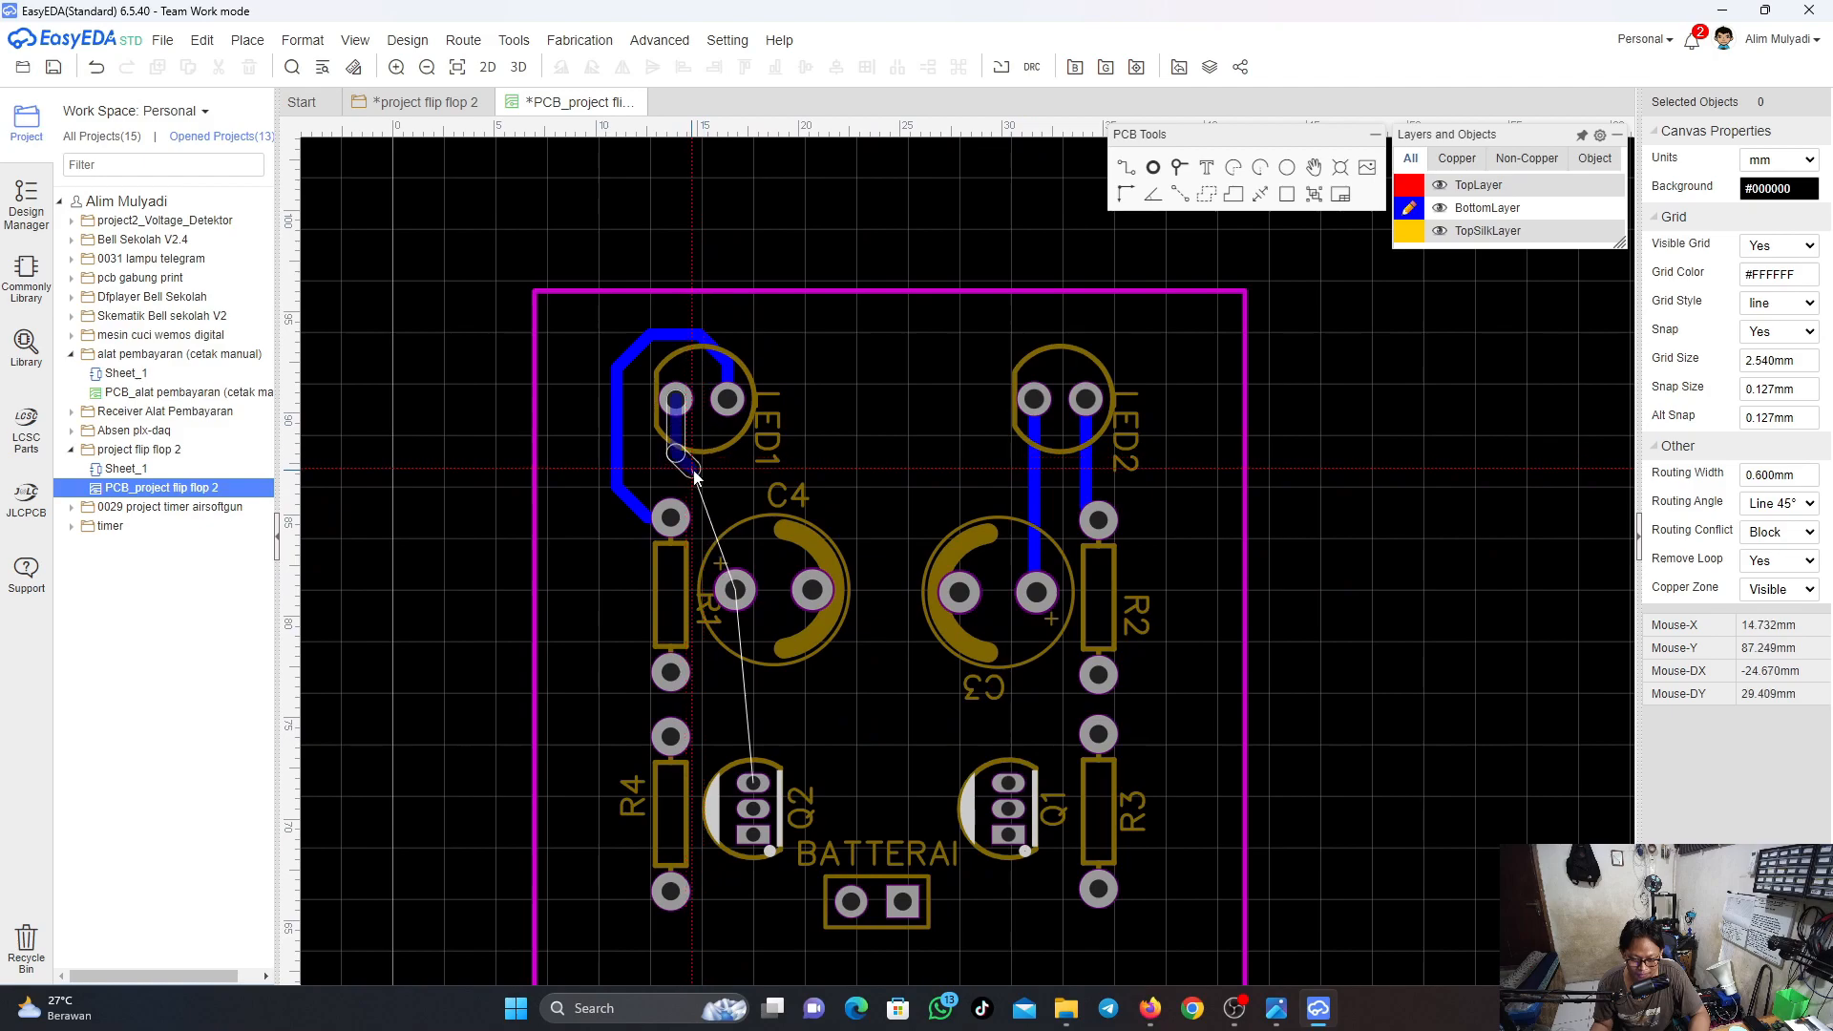
click(737, 498)
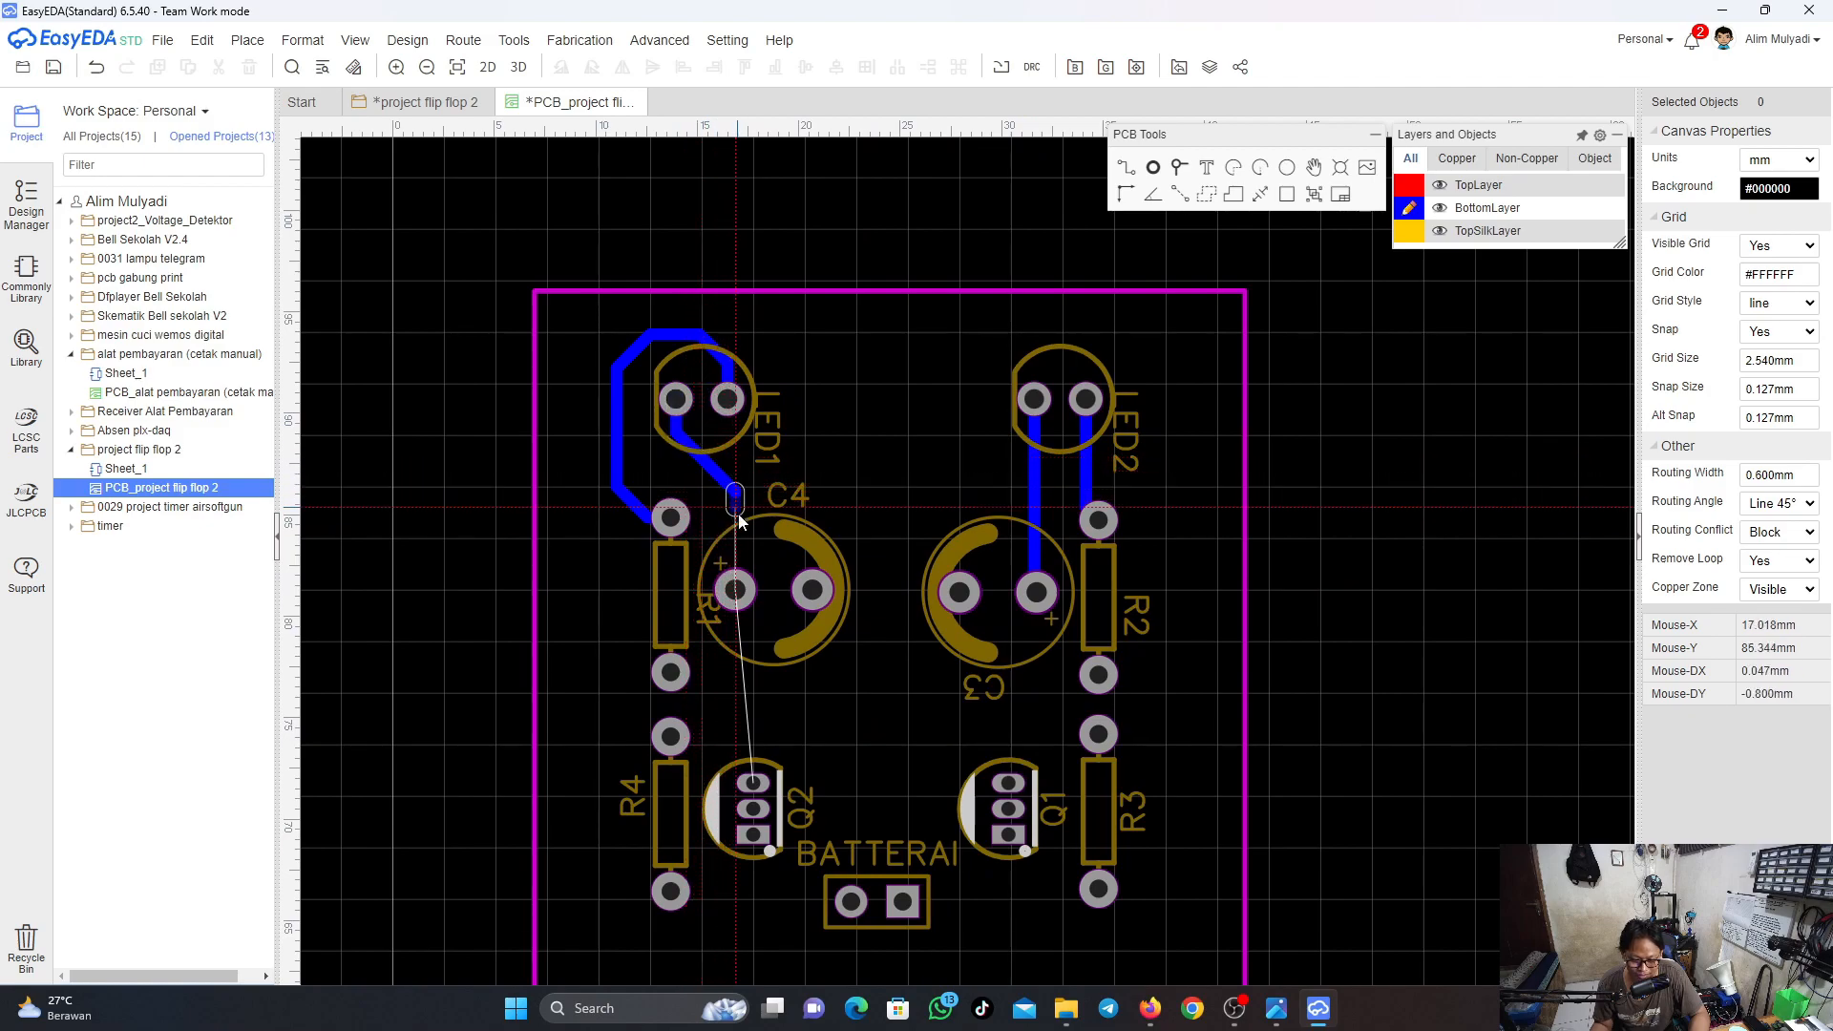
click(737, 584)
Route a straight bottom-layer track from R1's lower pad to R4's upper pad
scroll(756, 510, down, 3)
scroll(769, 496, up, 3)
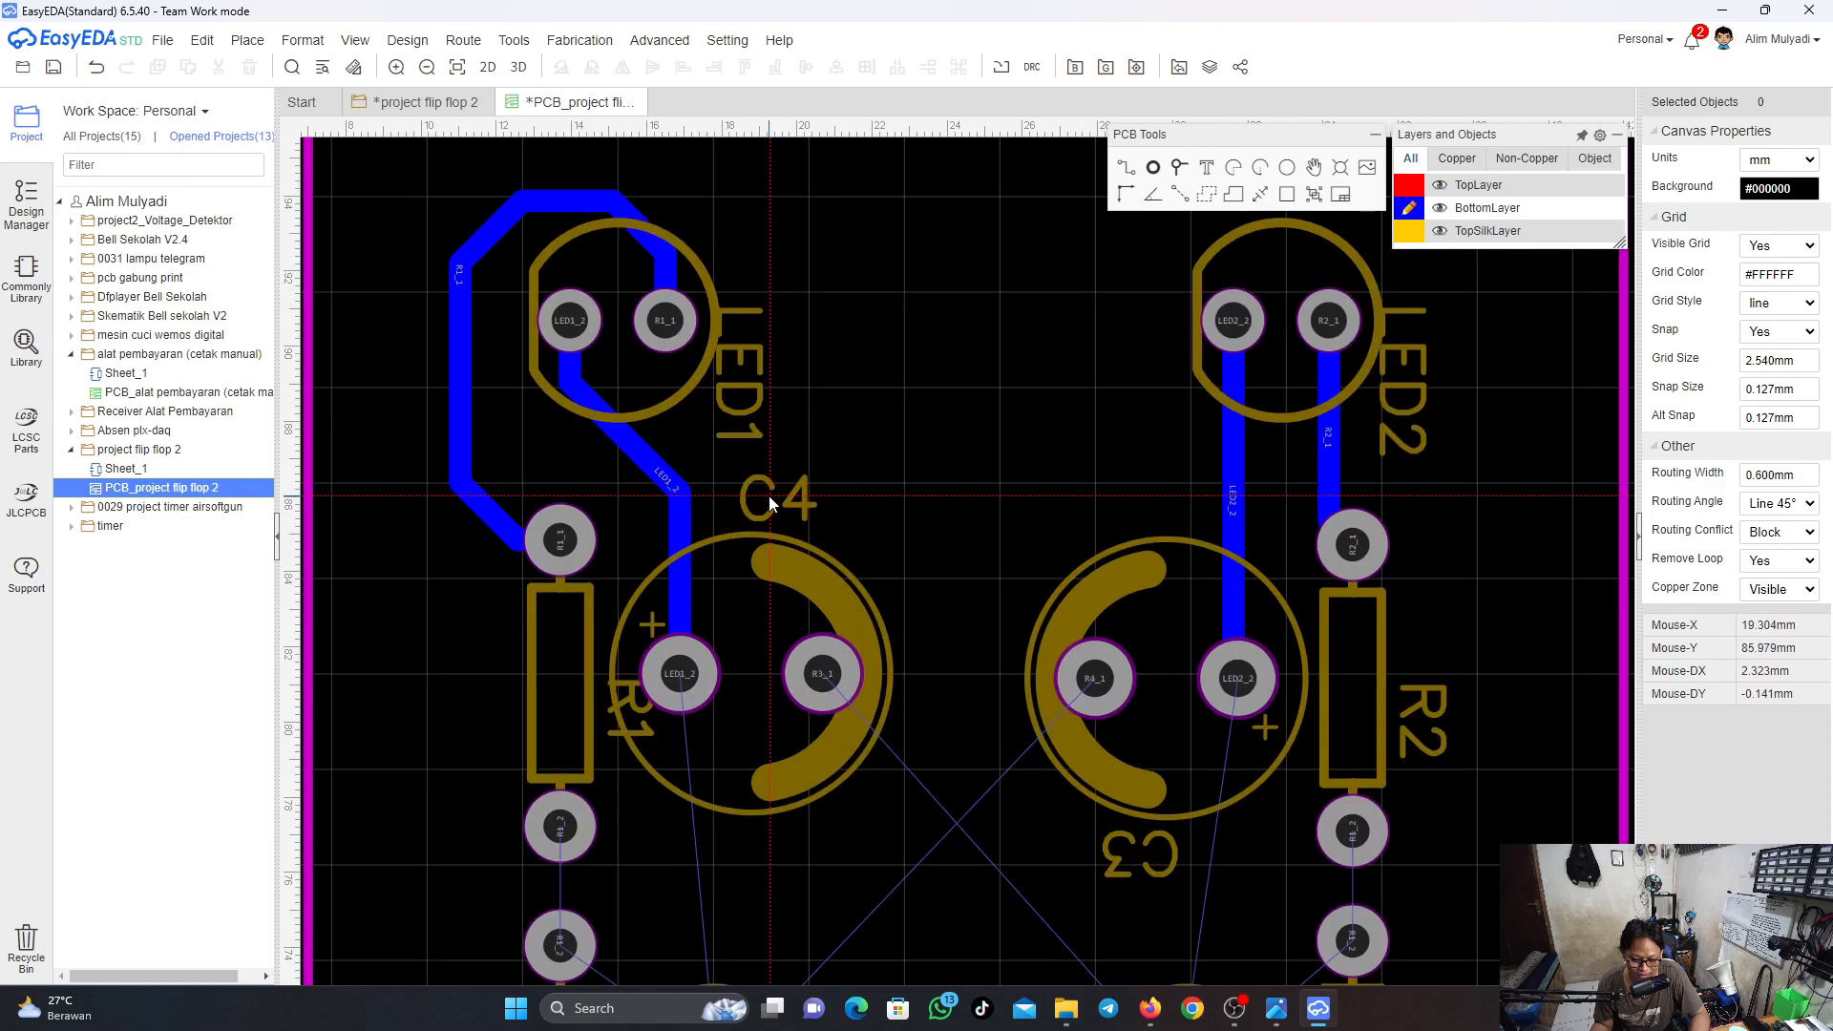
scroll(770, 495, down, 3)
right_drag(880, 573, 955, 435)
scroll(905, 443, up, 4)
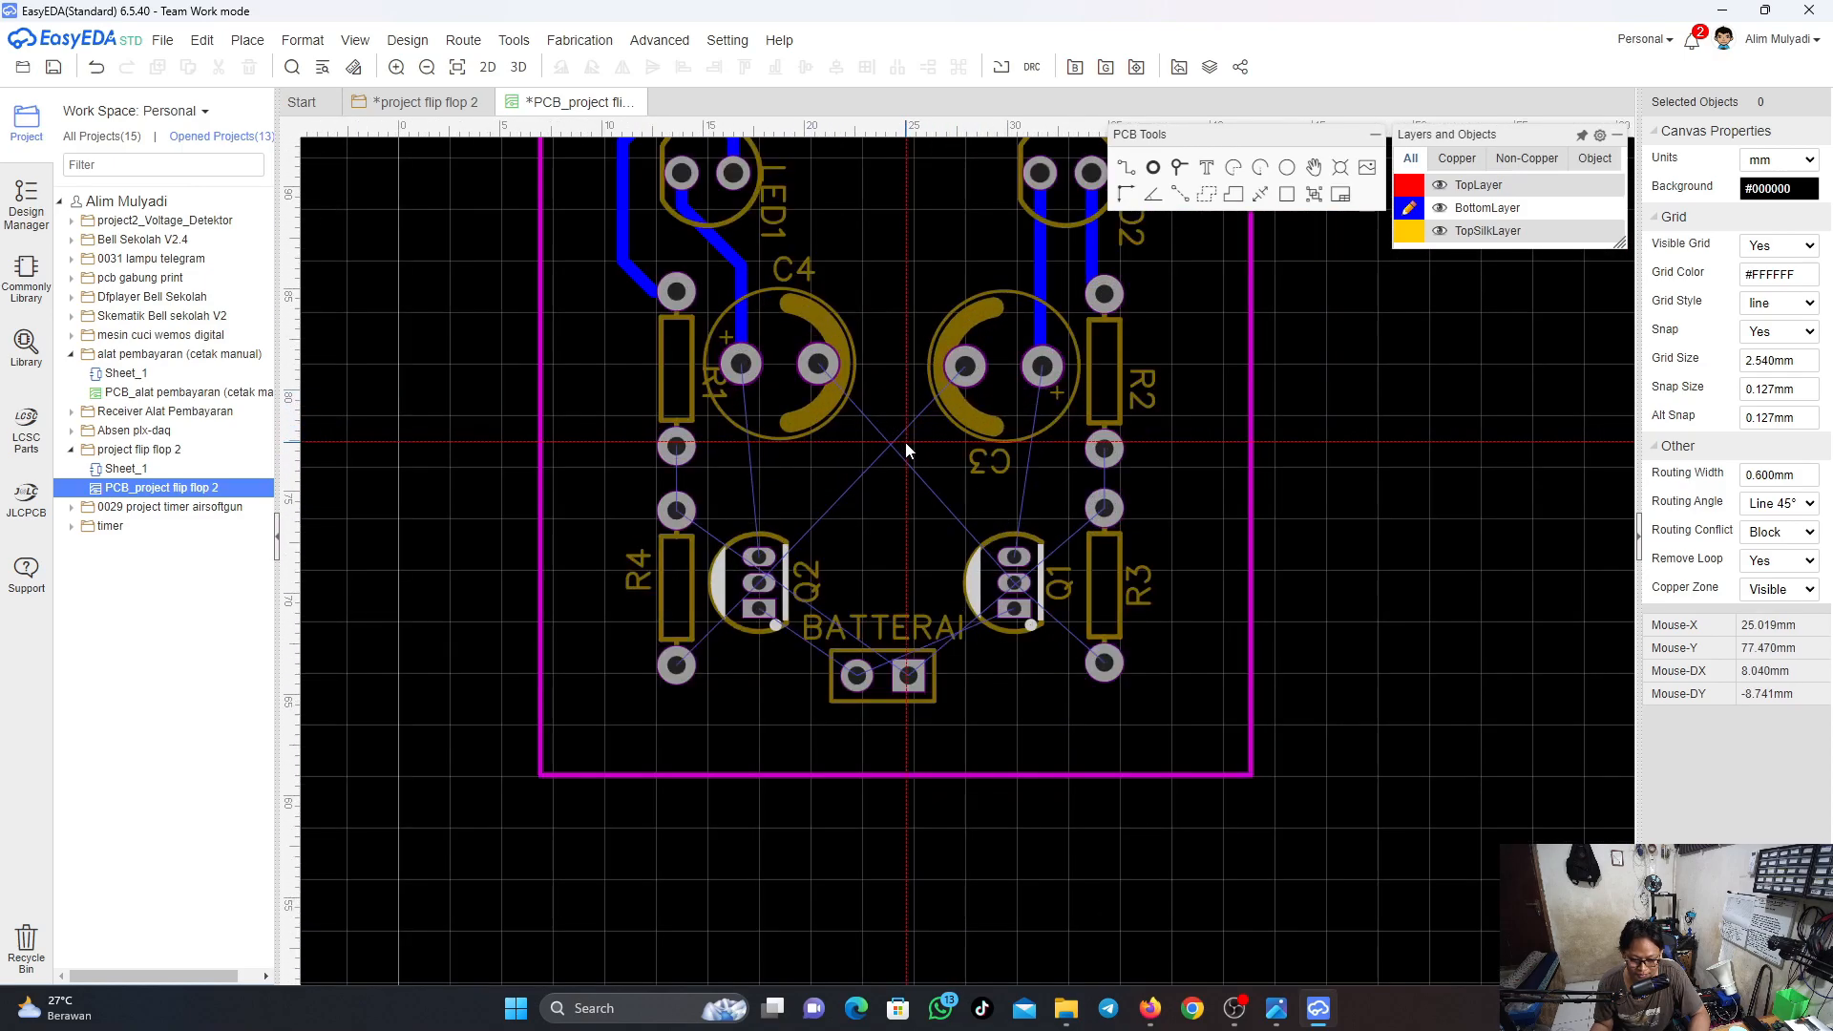
scroll(905, 443, down, 1)
click(587, 449)
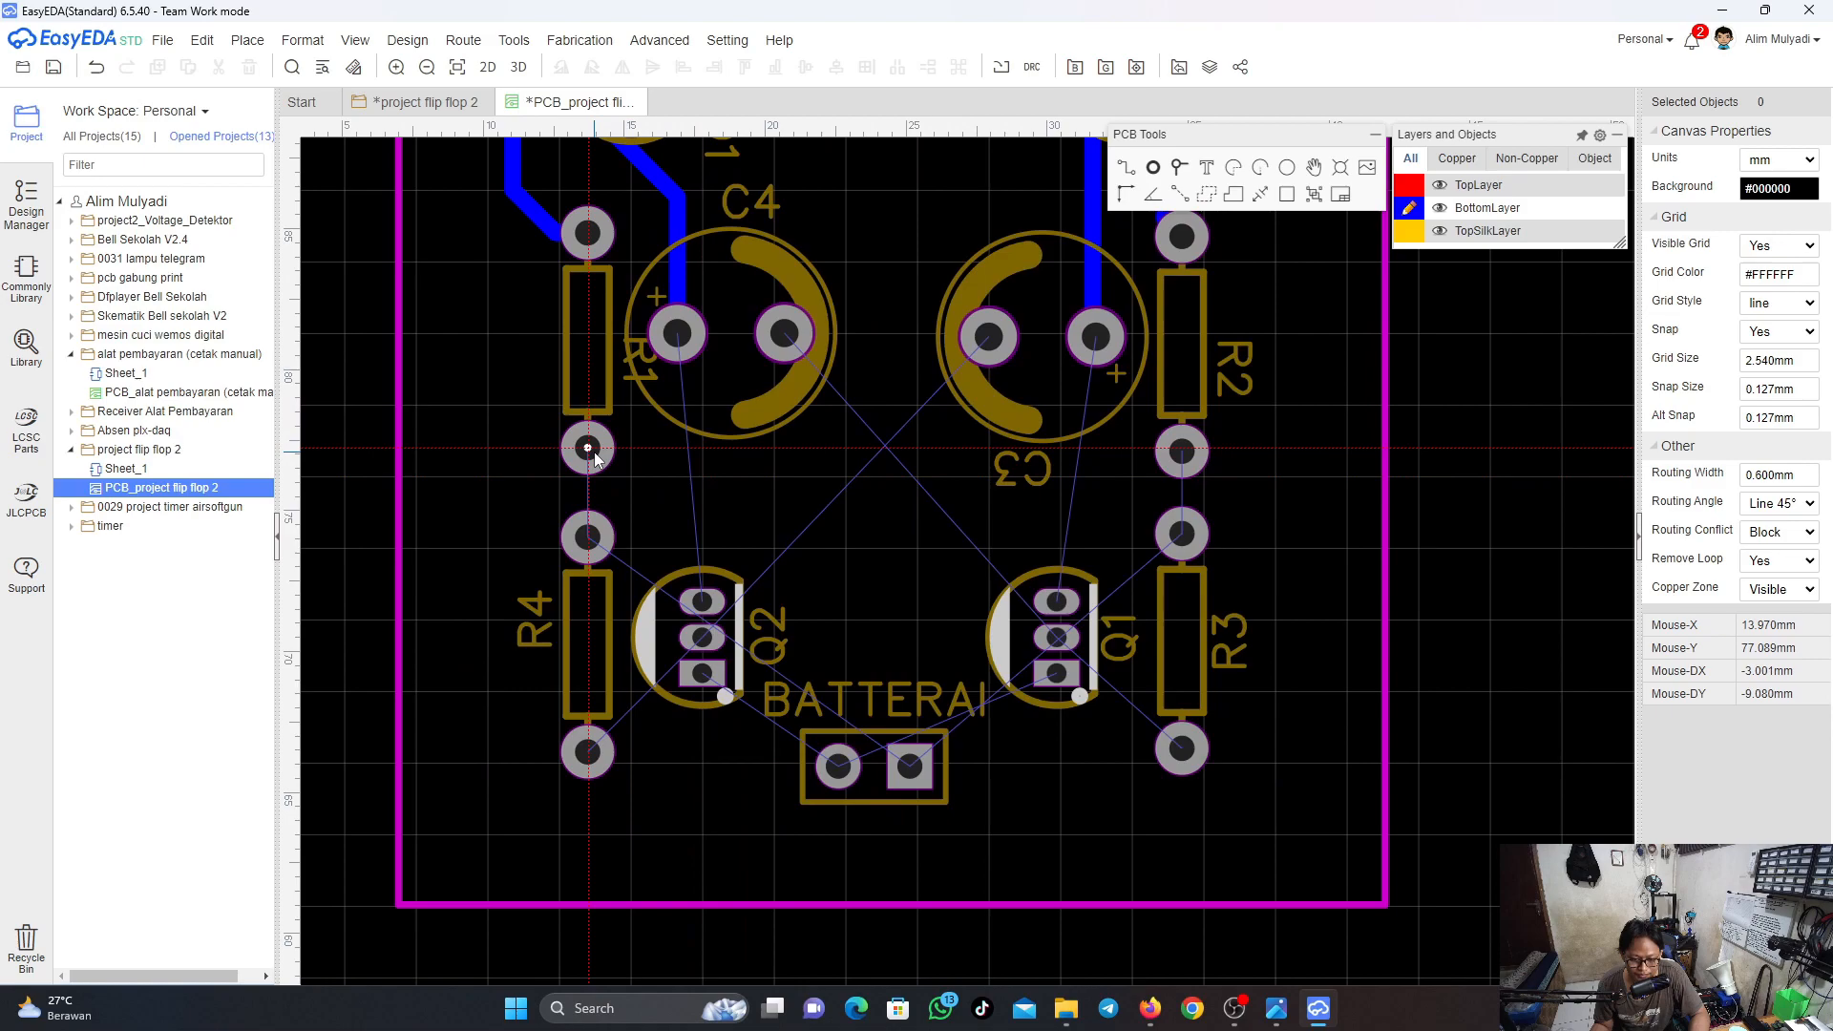
click(587, 536)
Route bottom-layer tracks from R2's lower pad to R3's upper pad and from C3's positive pad to Q1's uppermost pad
click(1182, 452)
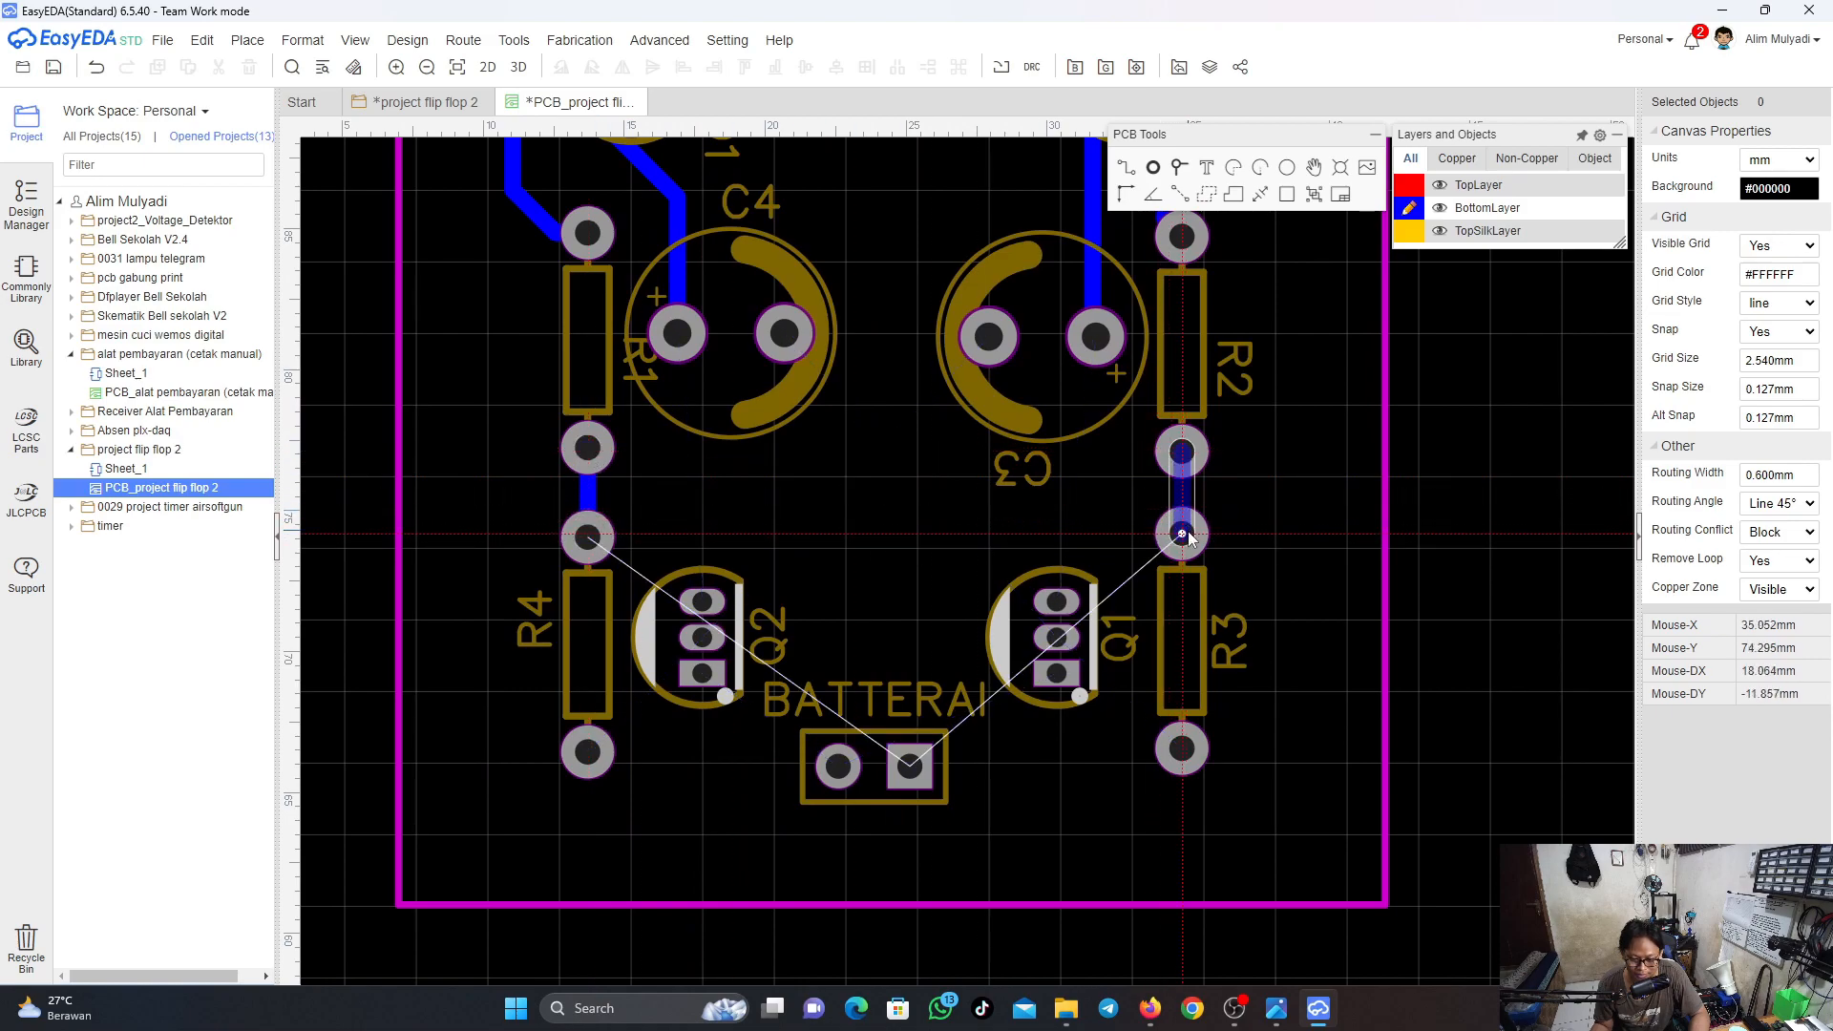
click(1182, 534)
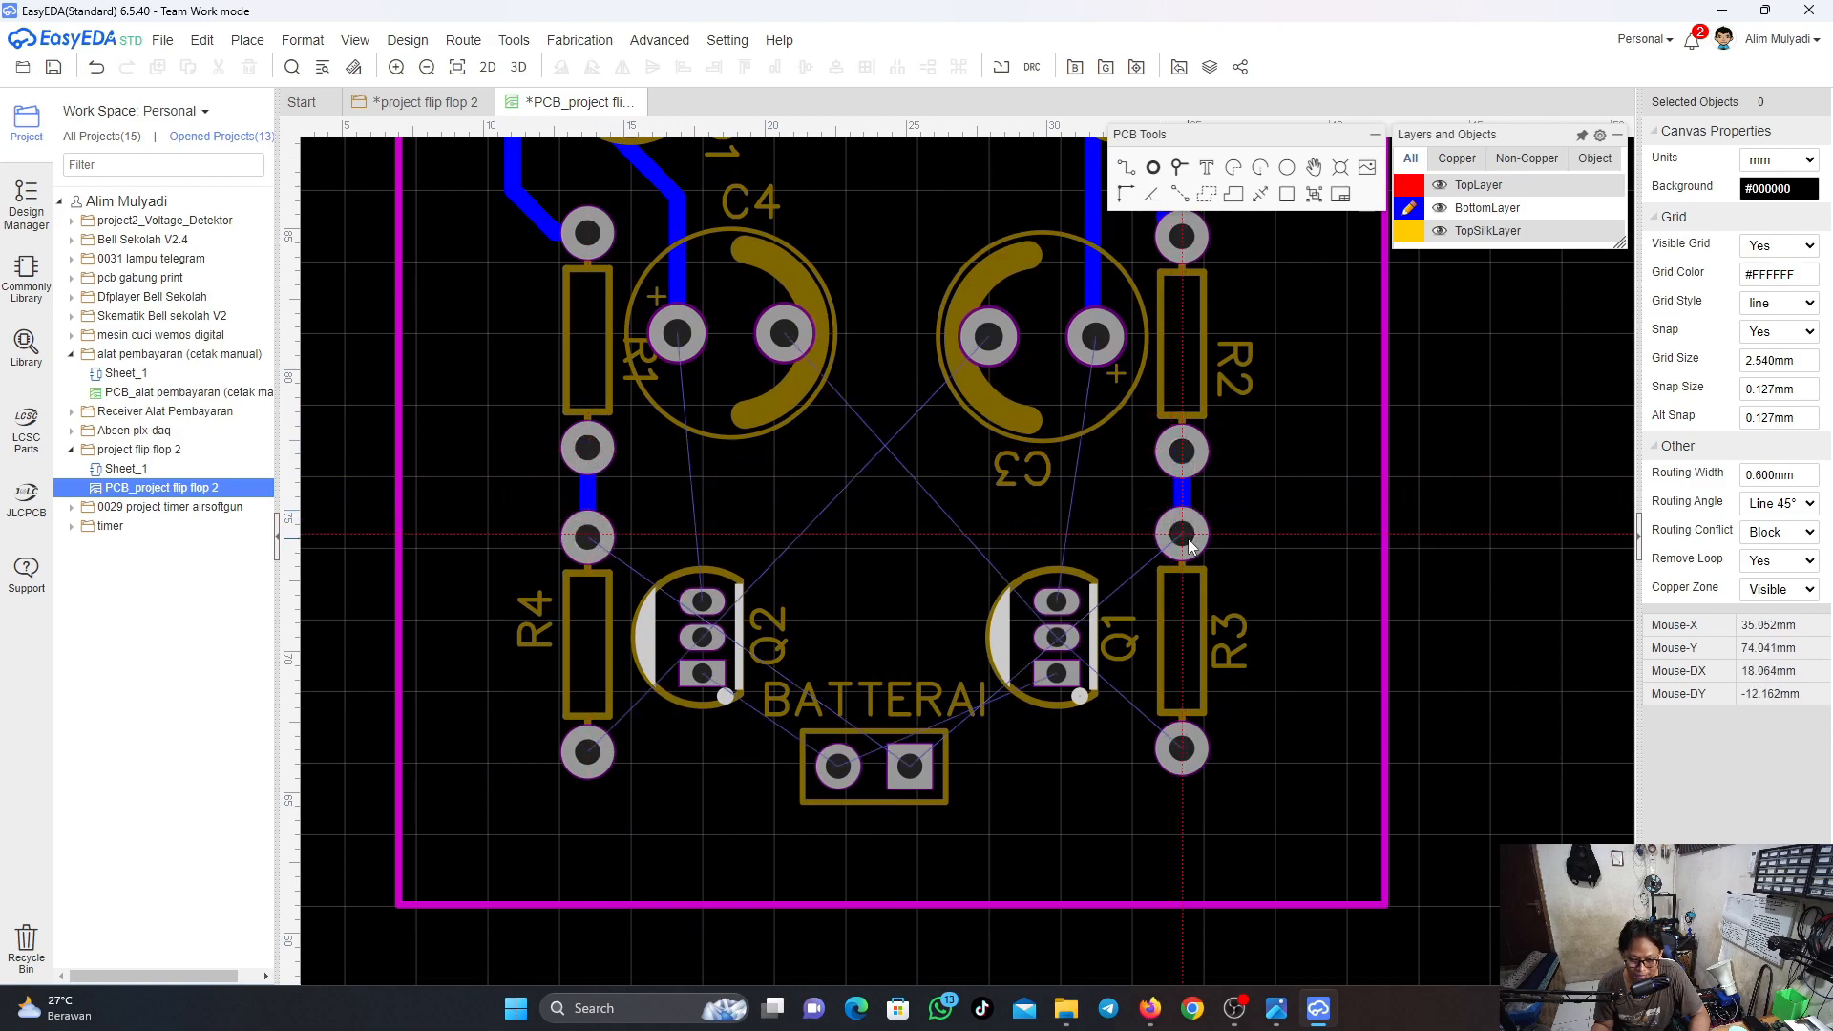
click(1093, 349)
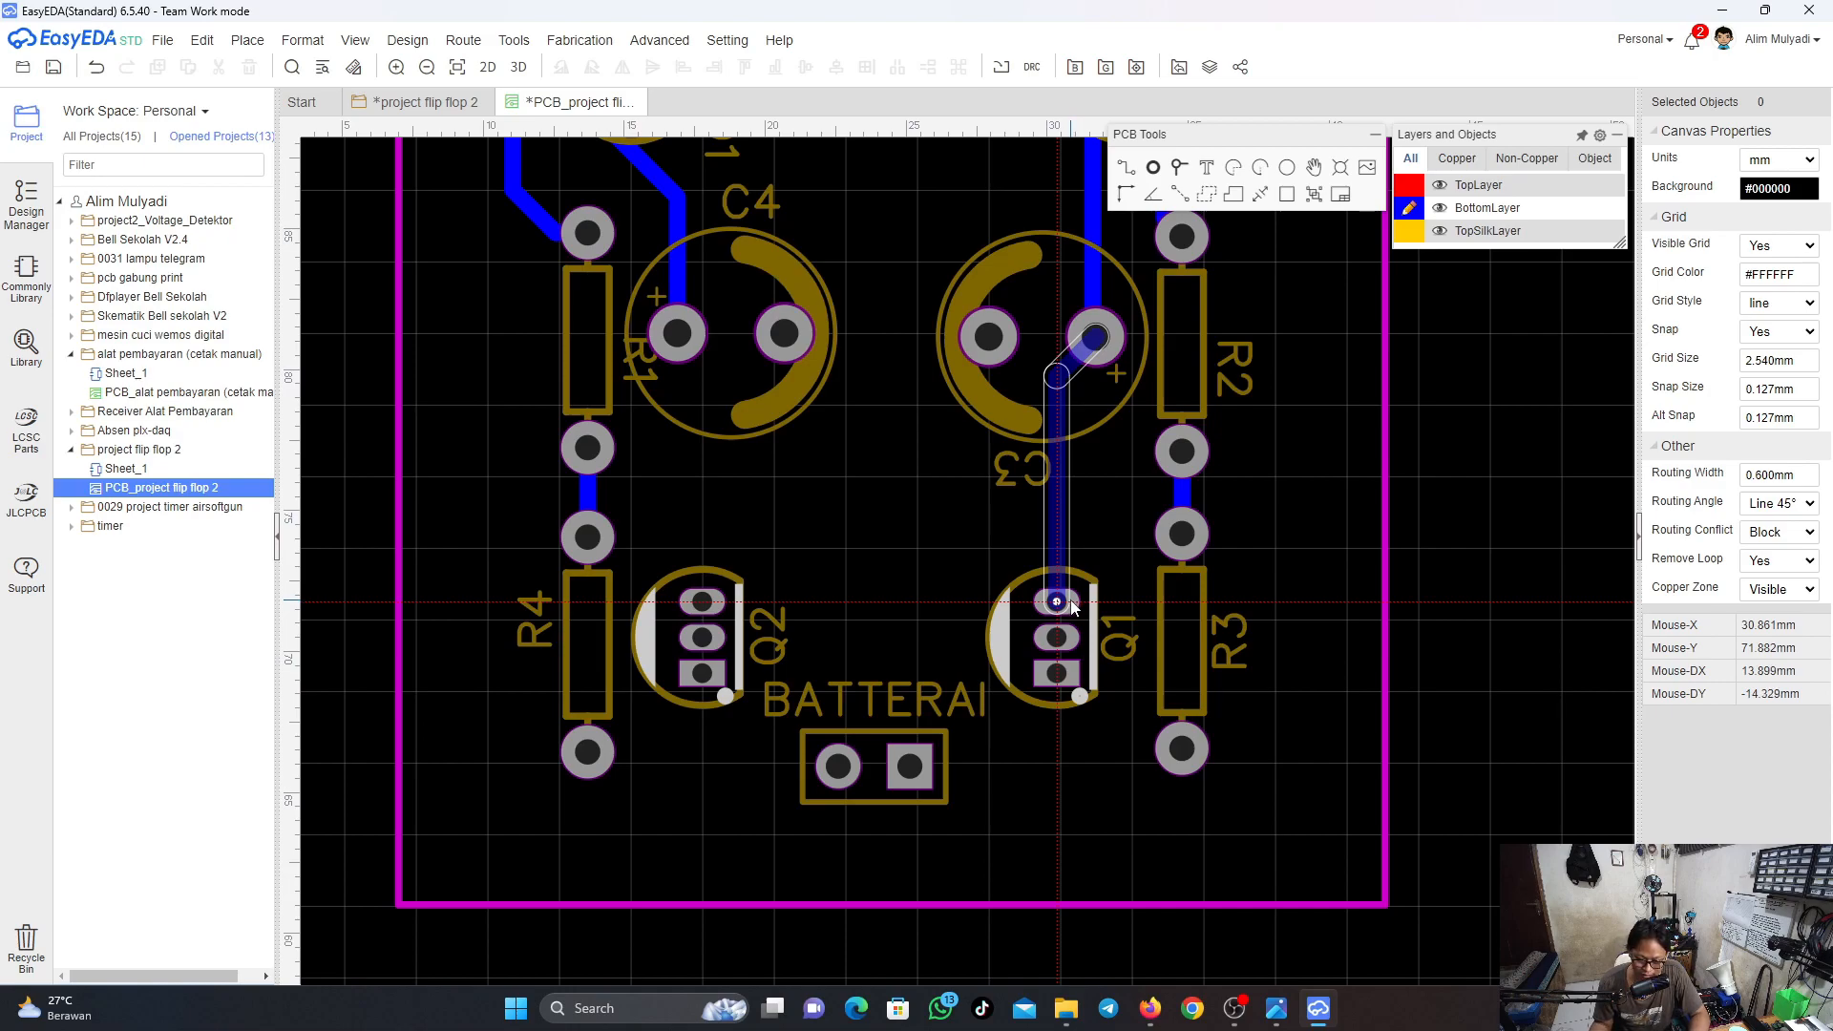
click(1070, 603)
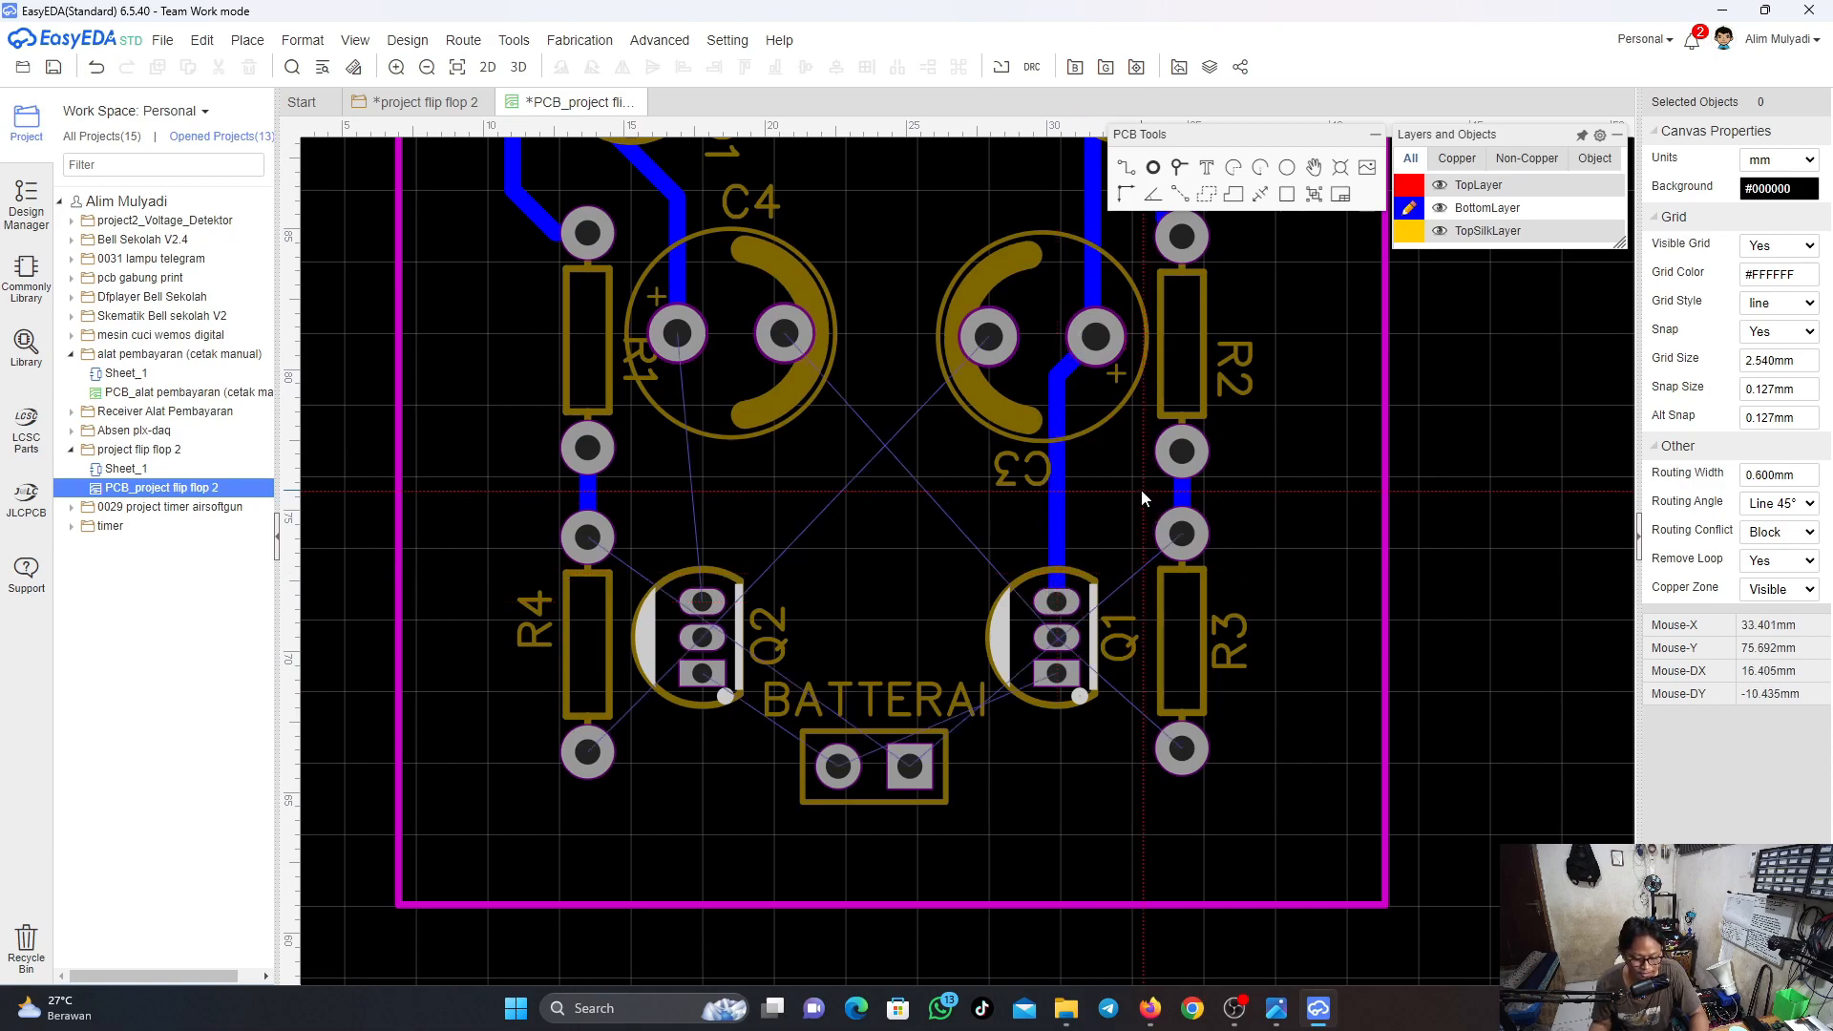
Move the vertical segment of the C3-to-Q1 track sideways so it runs straight down from C3's positive pad
click(1057, 487)
drag(1052, 490, 1111, 500)
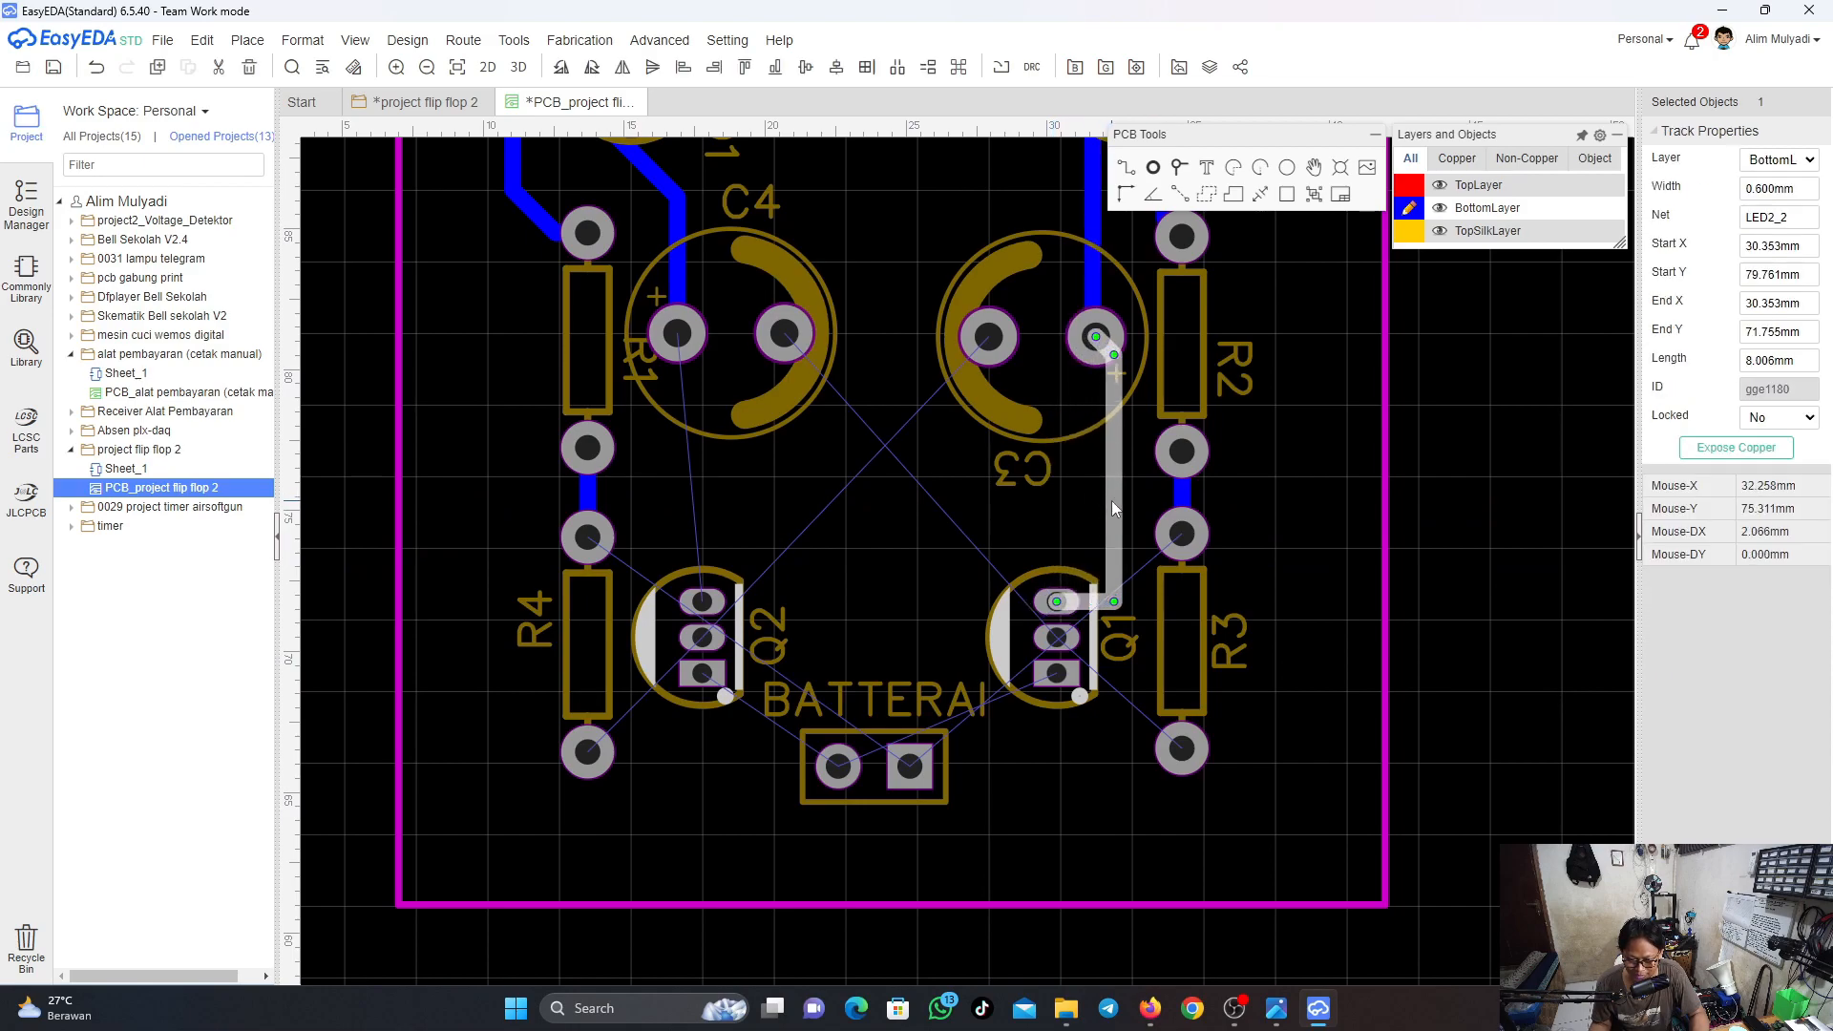
mouse_move(1115, 603)
mouse_down()
mouse_move(1105, 548)
mouse_move(1121, 558)
mouse_move(1094, 587)
mouse_move(1111, 601)
mouse_up()
click(1091, 585)
click(1113, 603)
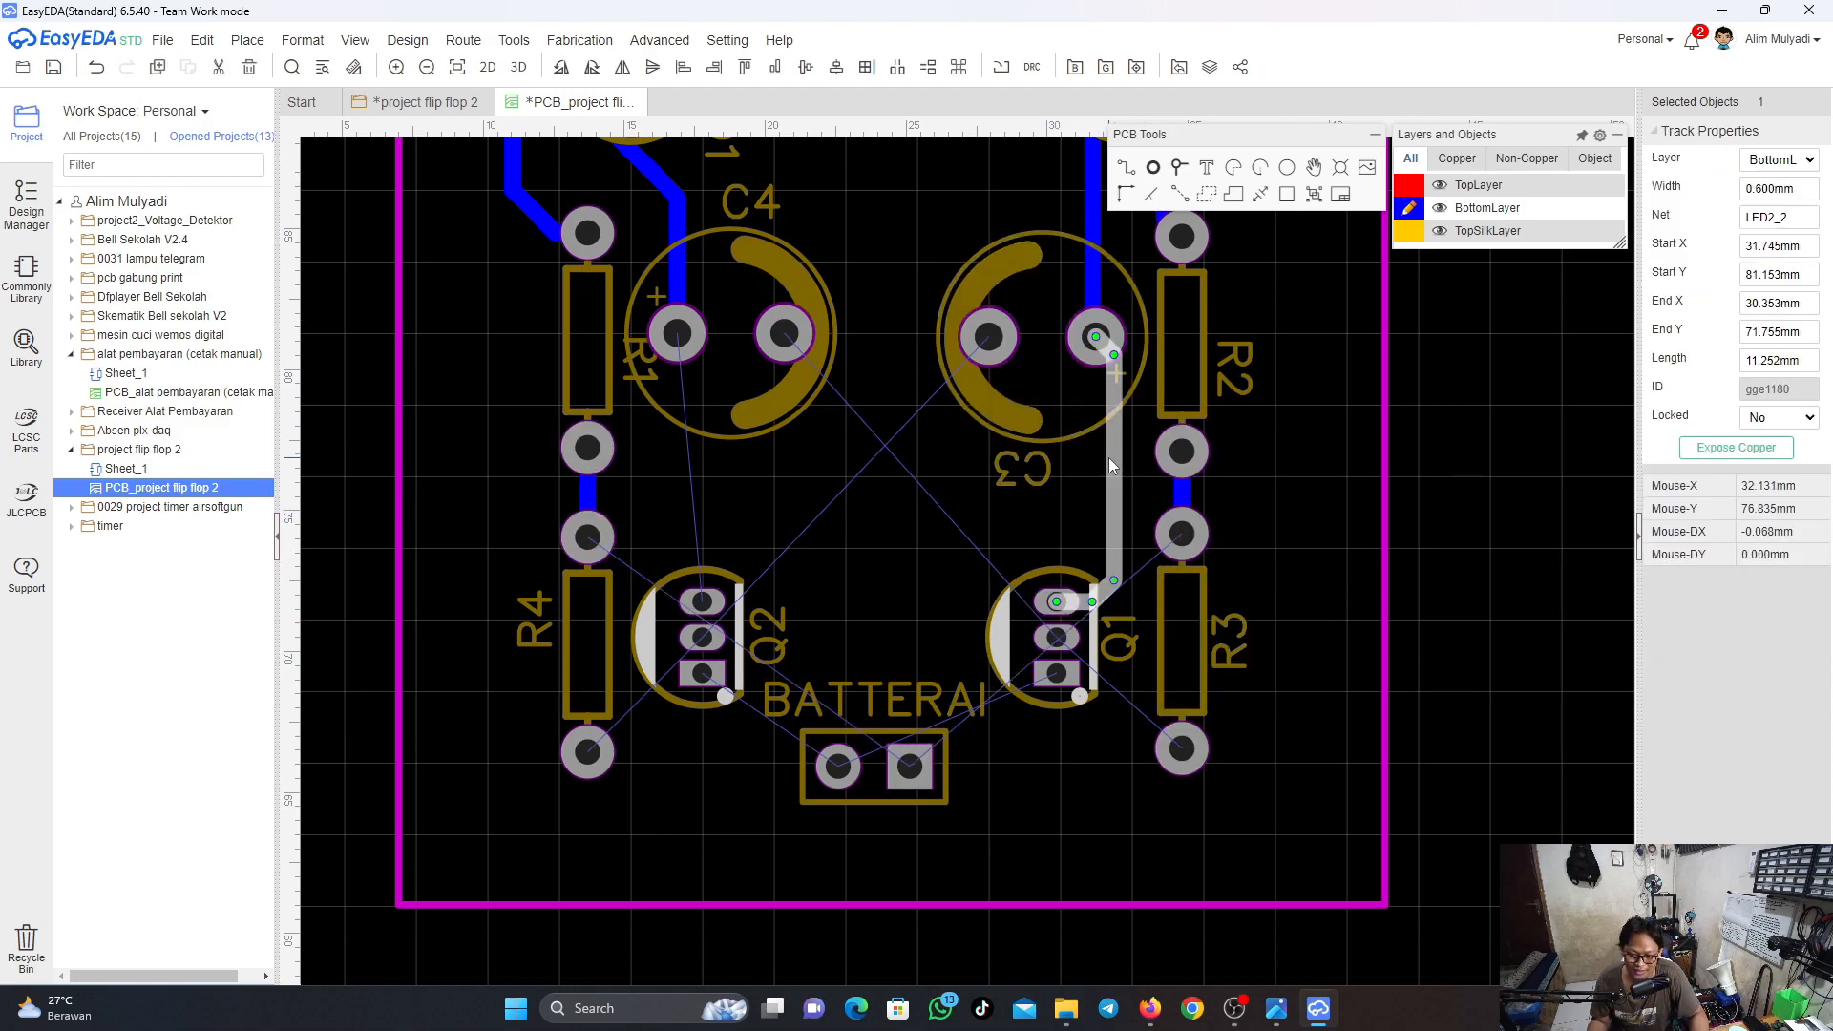
drag(1107, 445, 1090, 485)
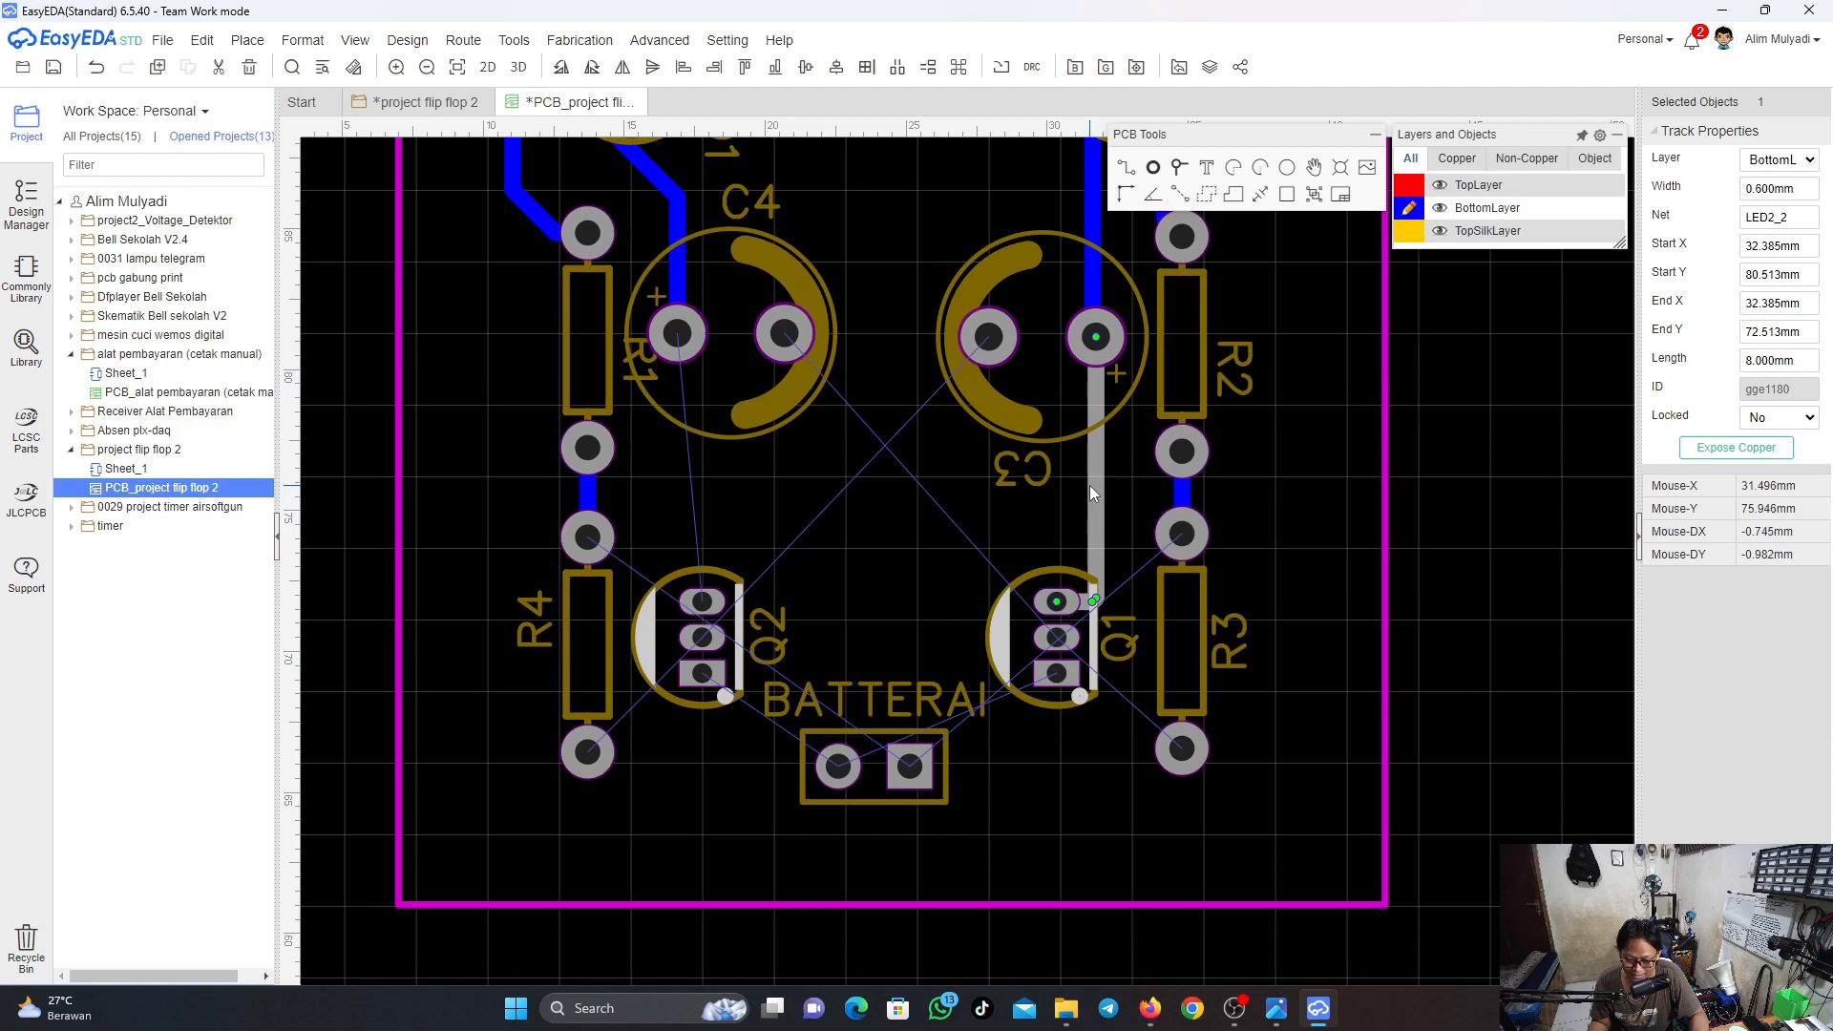
Reshape the track's corner beside Q1's uppermost pad into a longer 45° bend
scroll(1105, 578, up, 5)
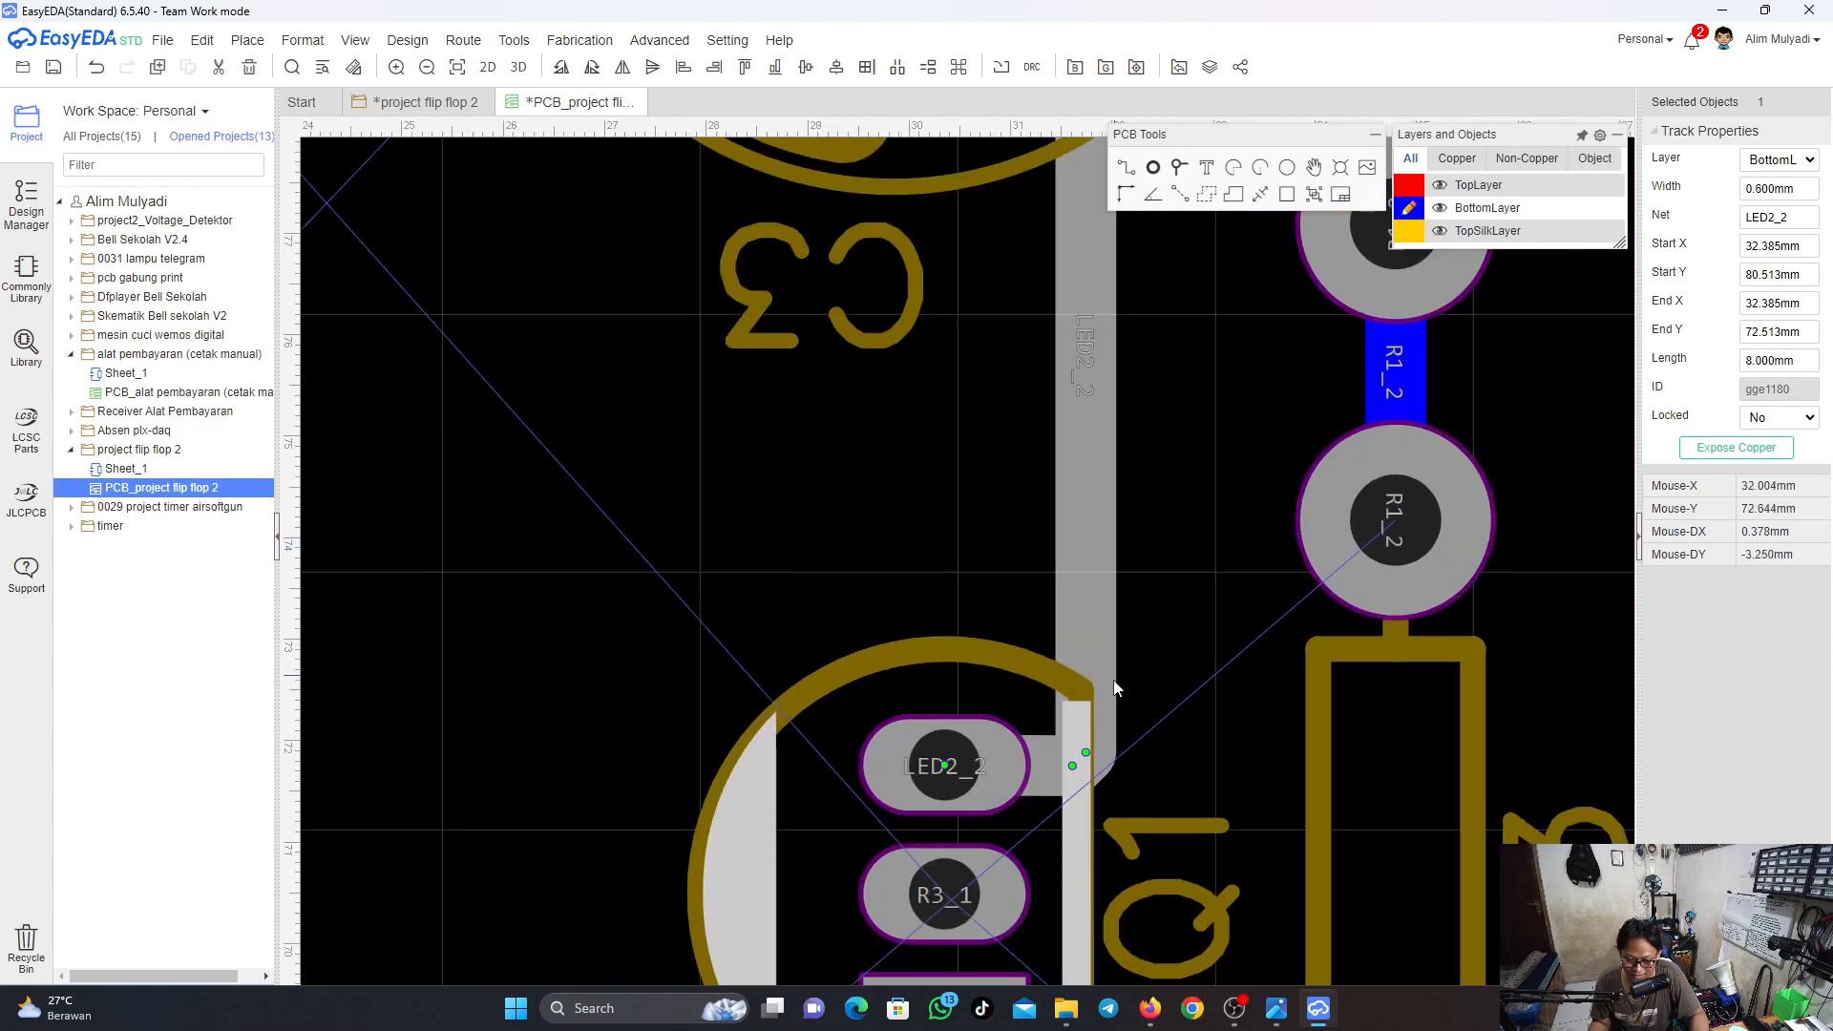
click(1078, 756)
click(1071, 753)
click(1069, 750)
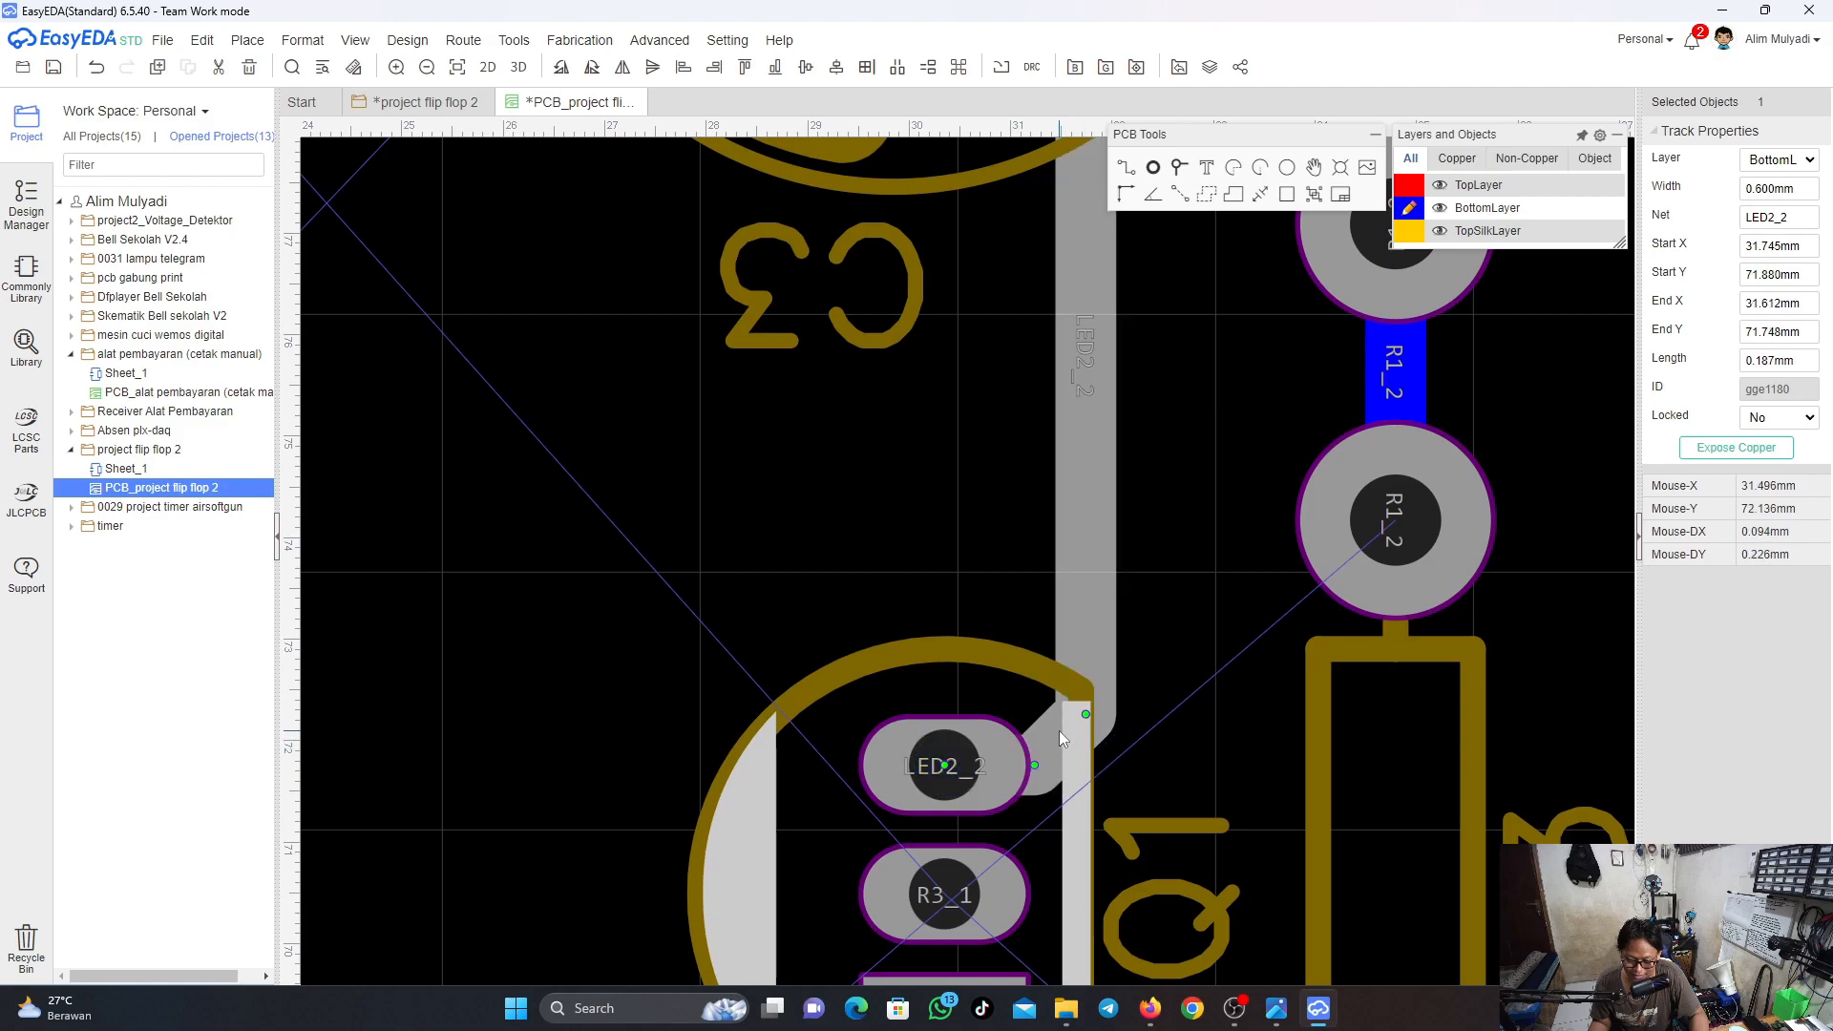
scroll(1058, 729, down, 3)
click(1059, 724)
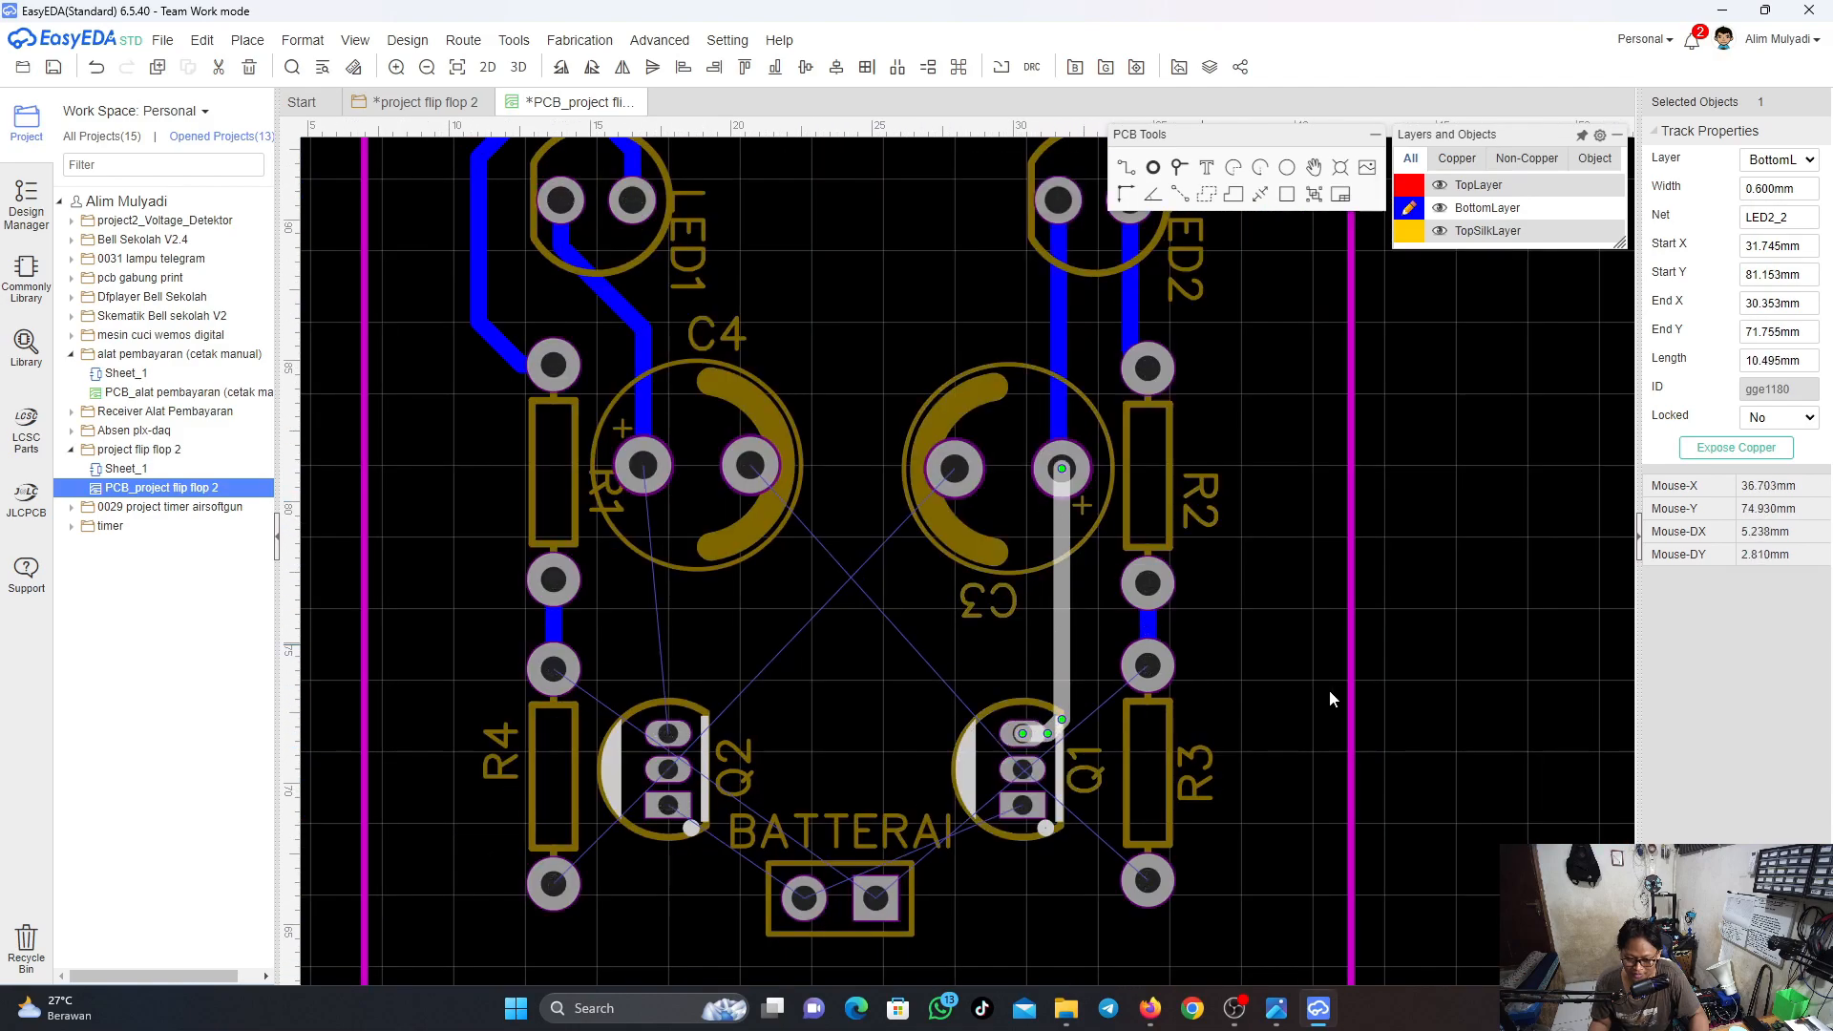
click(1455, 684)
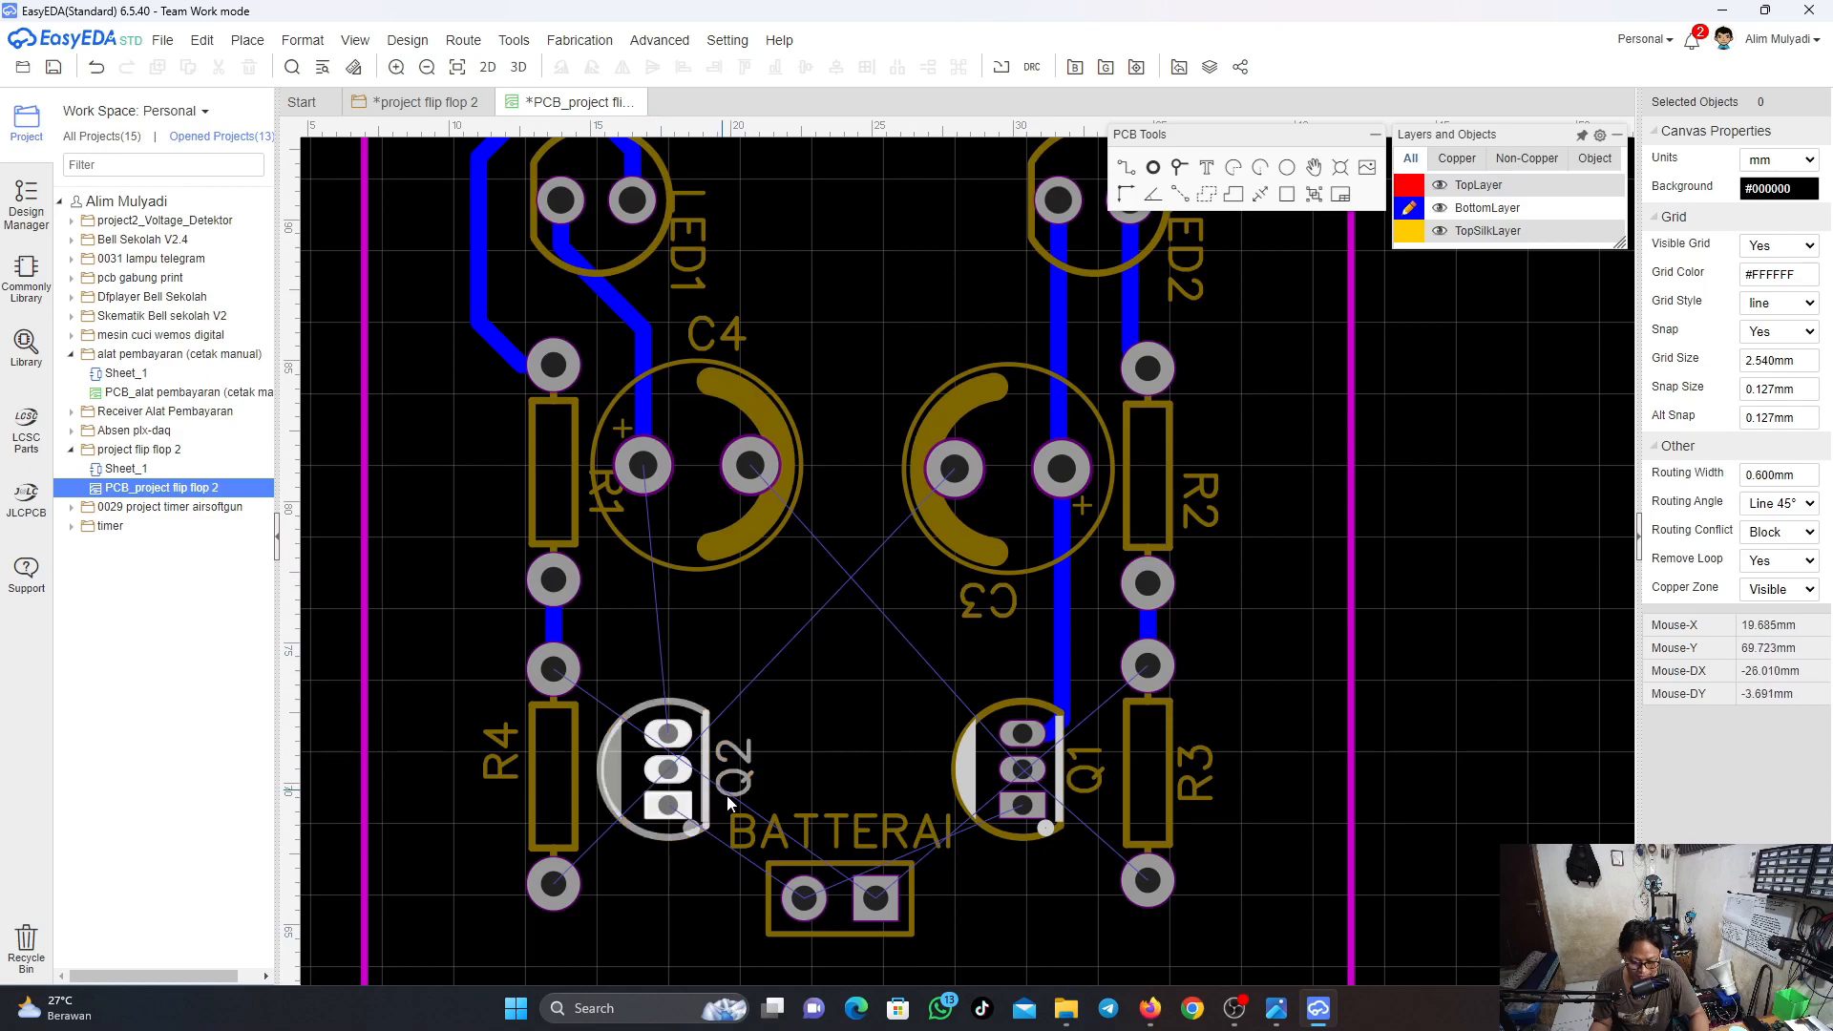
Route a bottom-layer track from C4's positive pad down to the uppermost pad of Q2
scroll(665, 787, up, 2)
scroll(665, 786, up, 1)
scroll(666, 786, down, 2)
scroll(665, 786, up, 1)
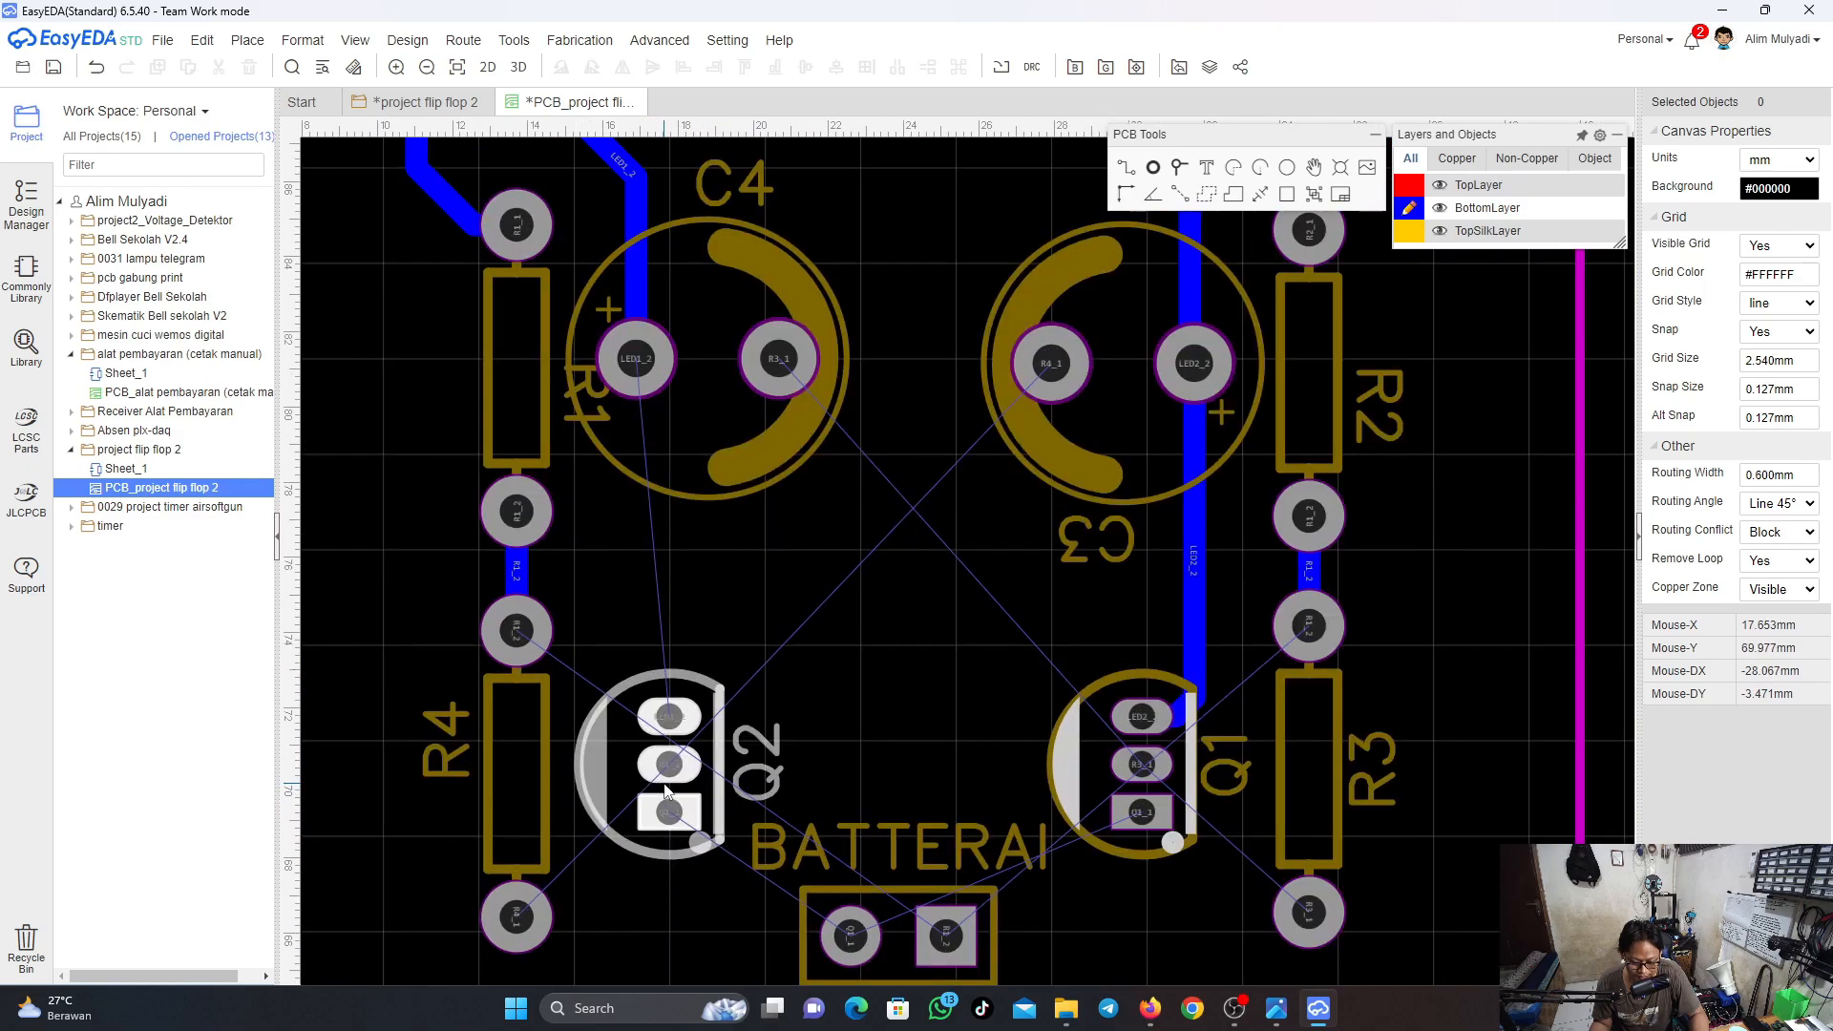
scroll(665, 786, down, 1)
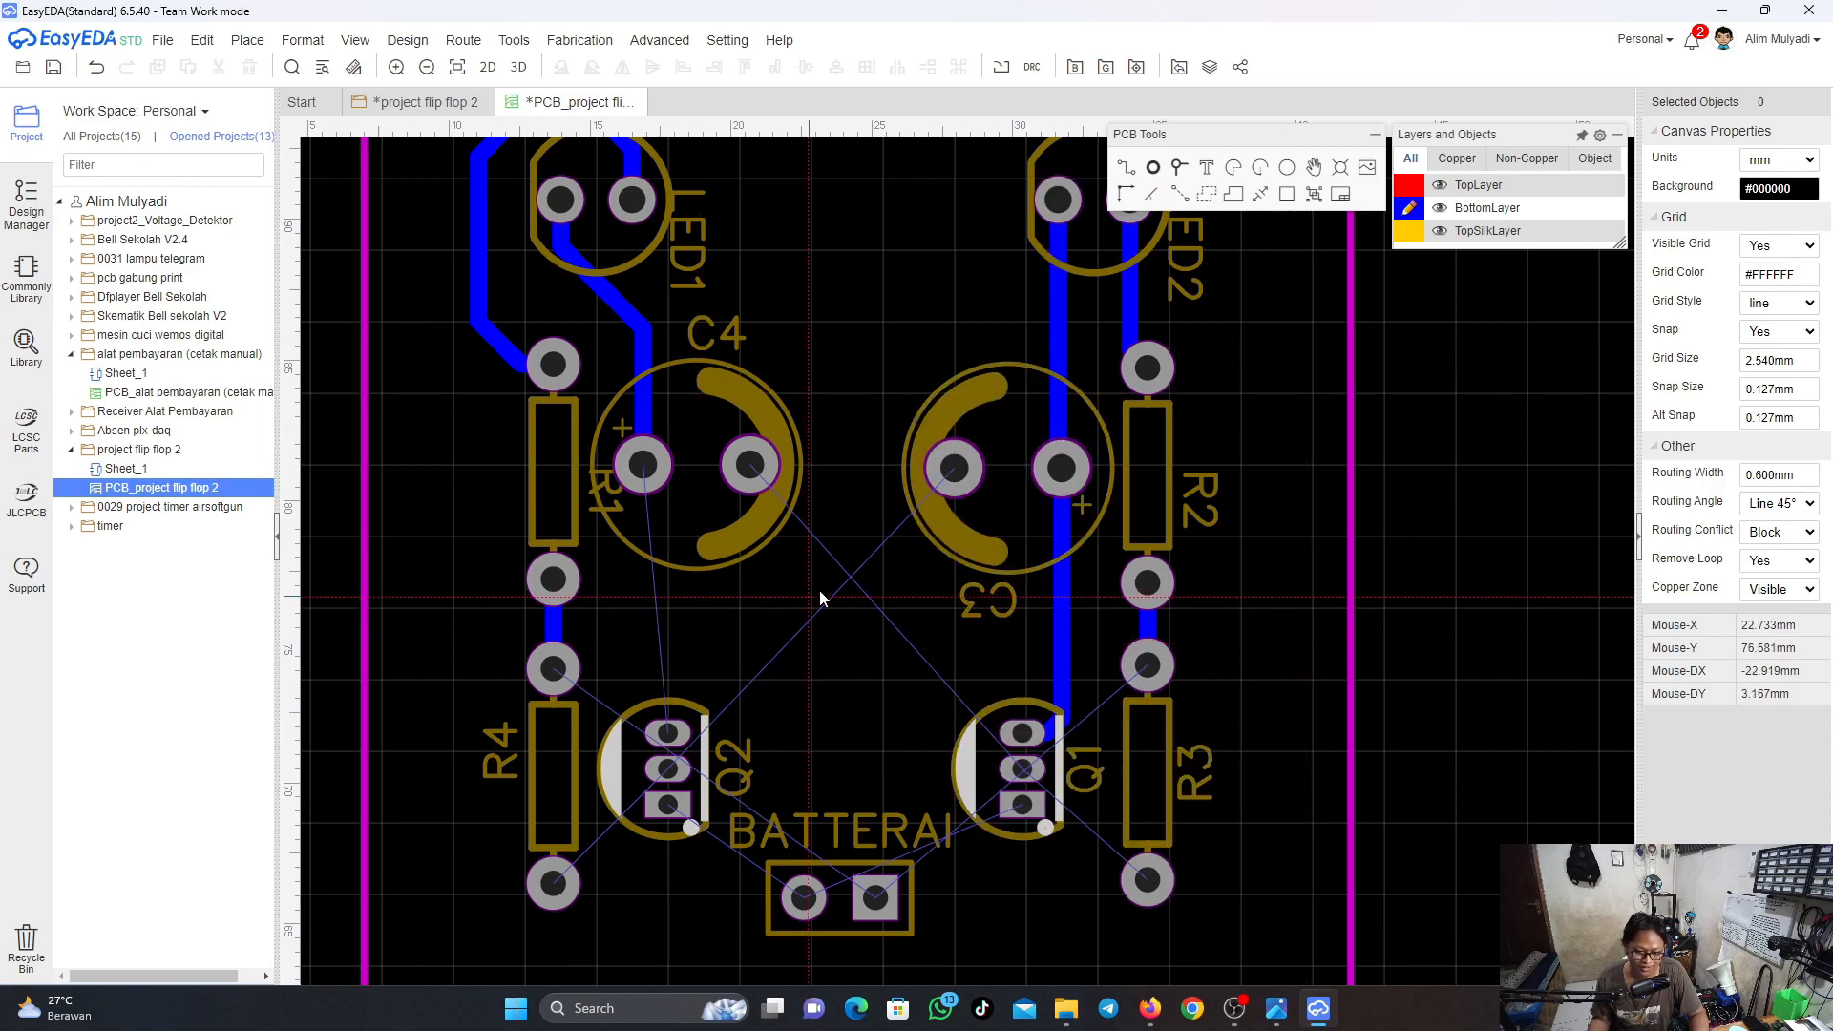
click(653, 476)
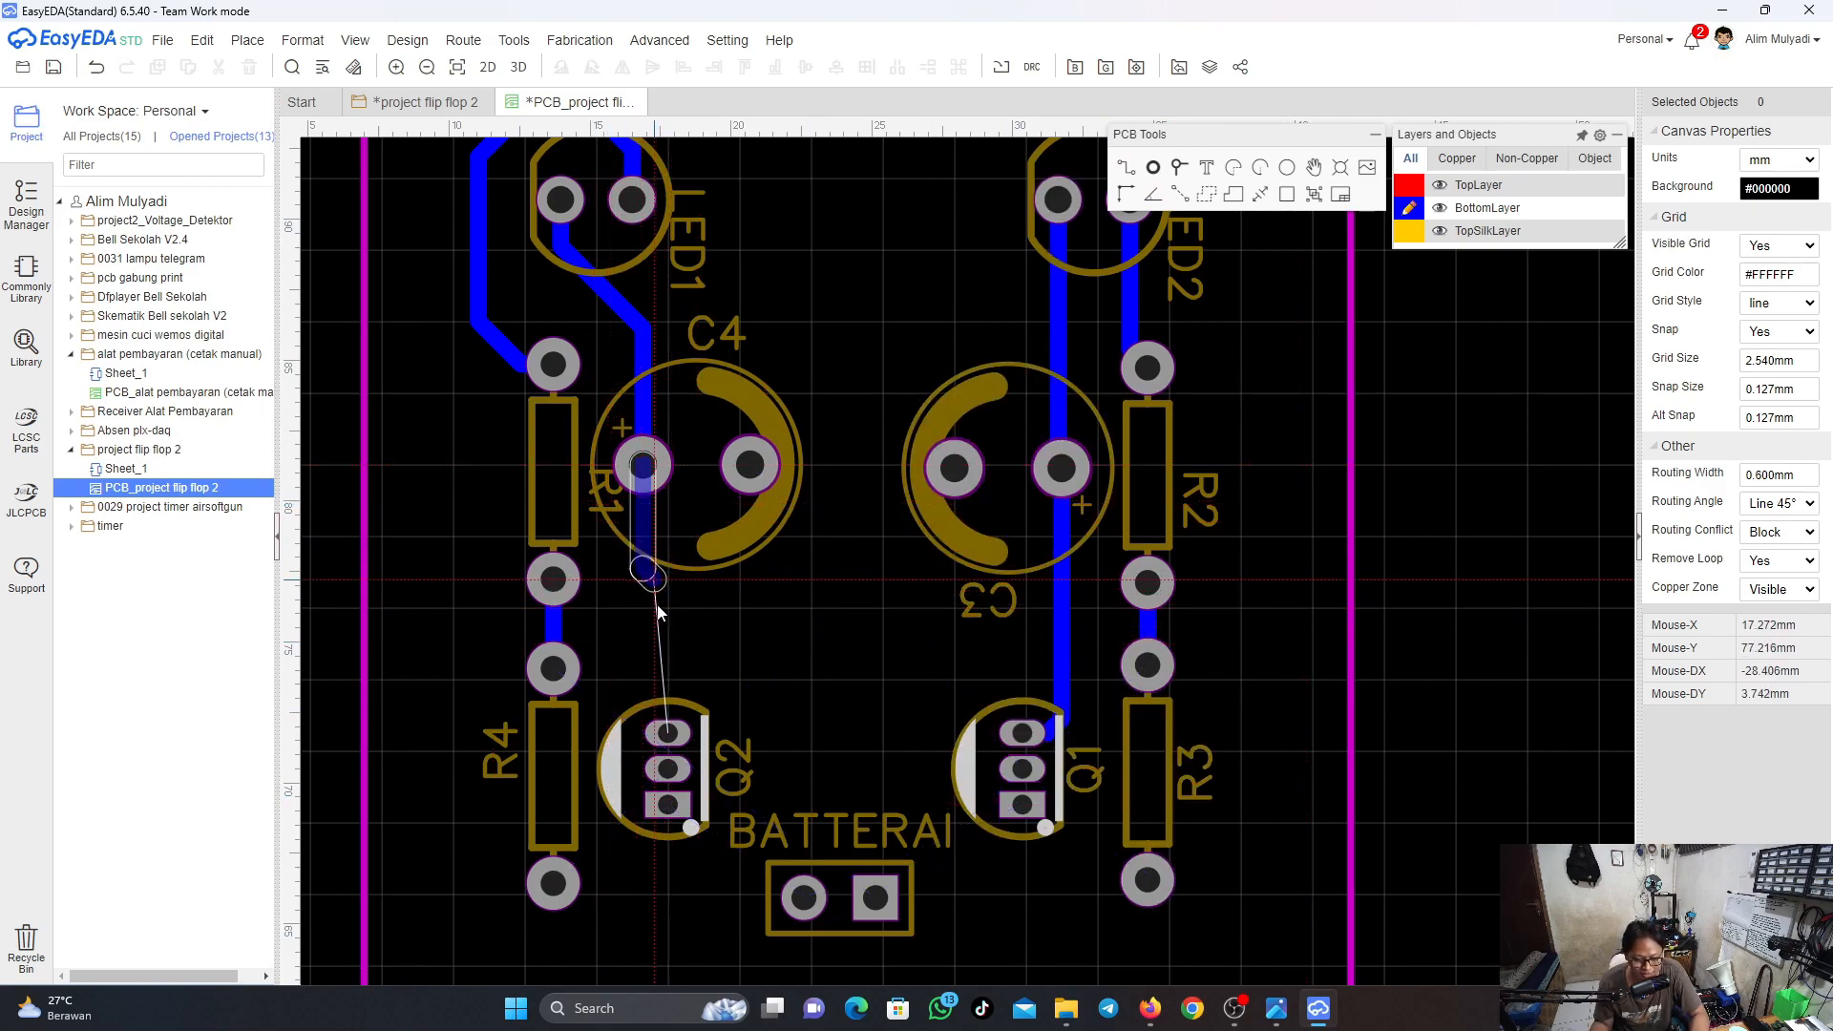
click(669, 733)
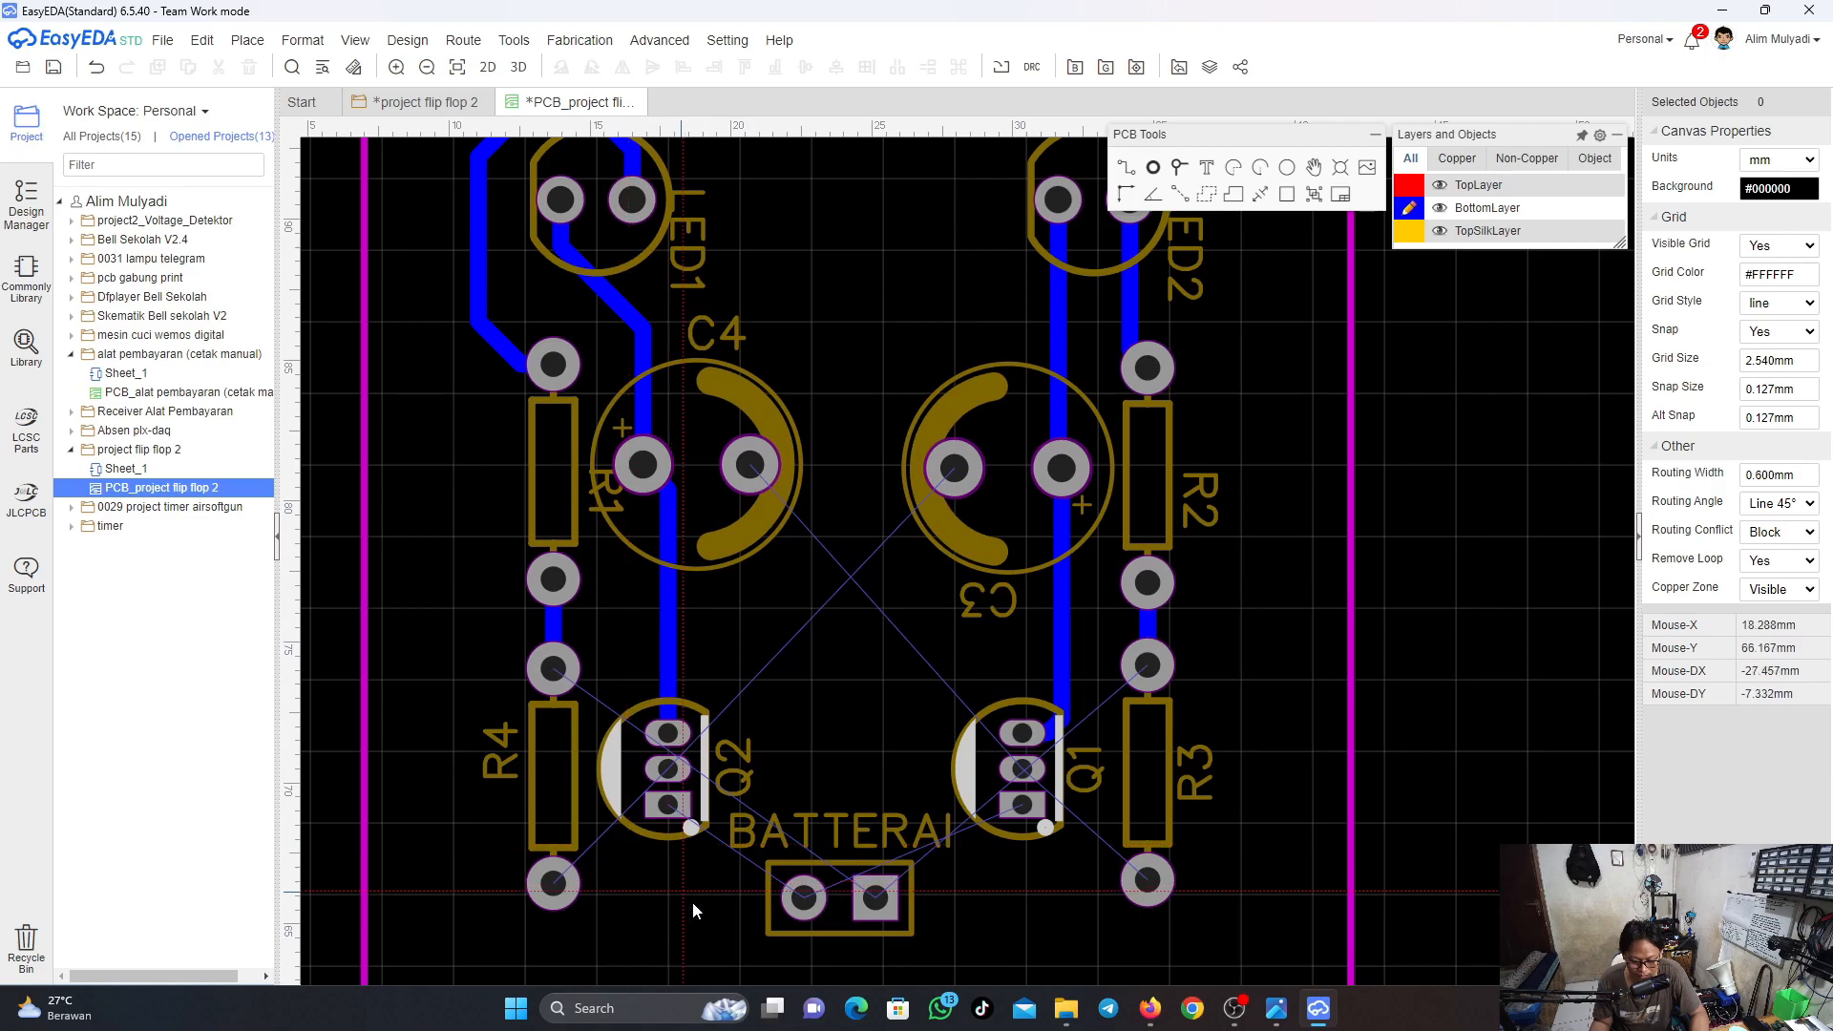
Route a bottom-layer track from the BATTERAI connector's square pad beneath and around the outside of R4 to R4's upper pad
scroll(805, 896, down, 2)
scroll(857, 874, up, 3)
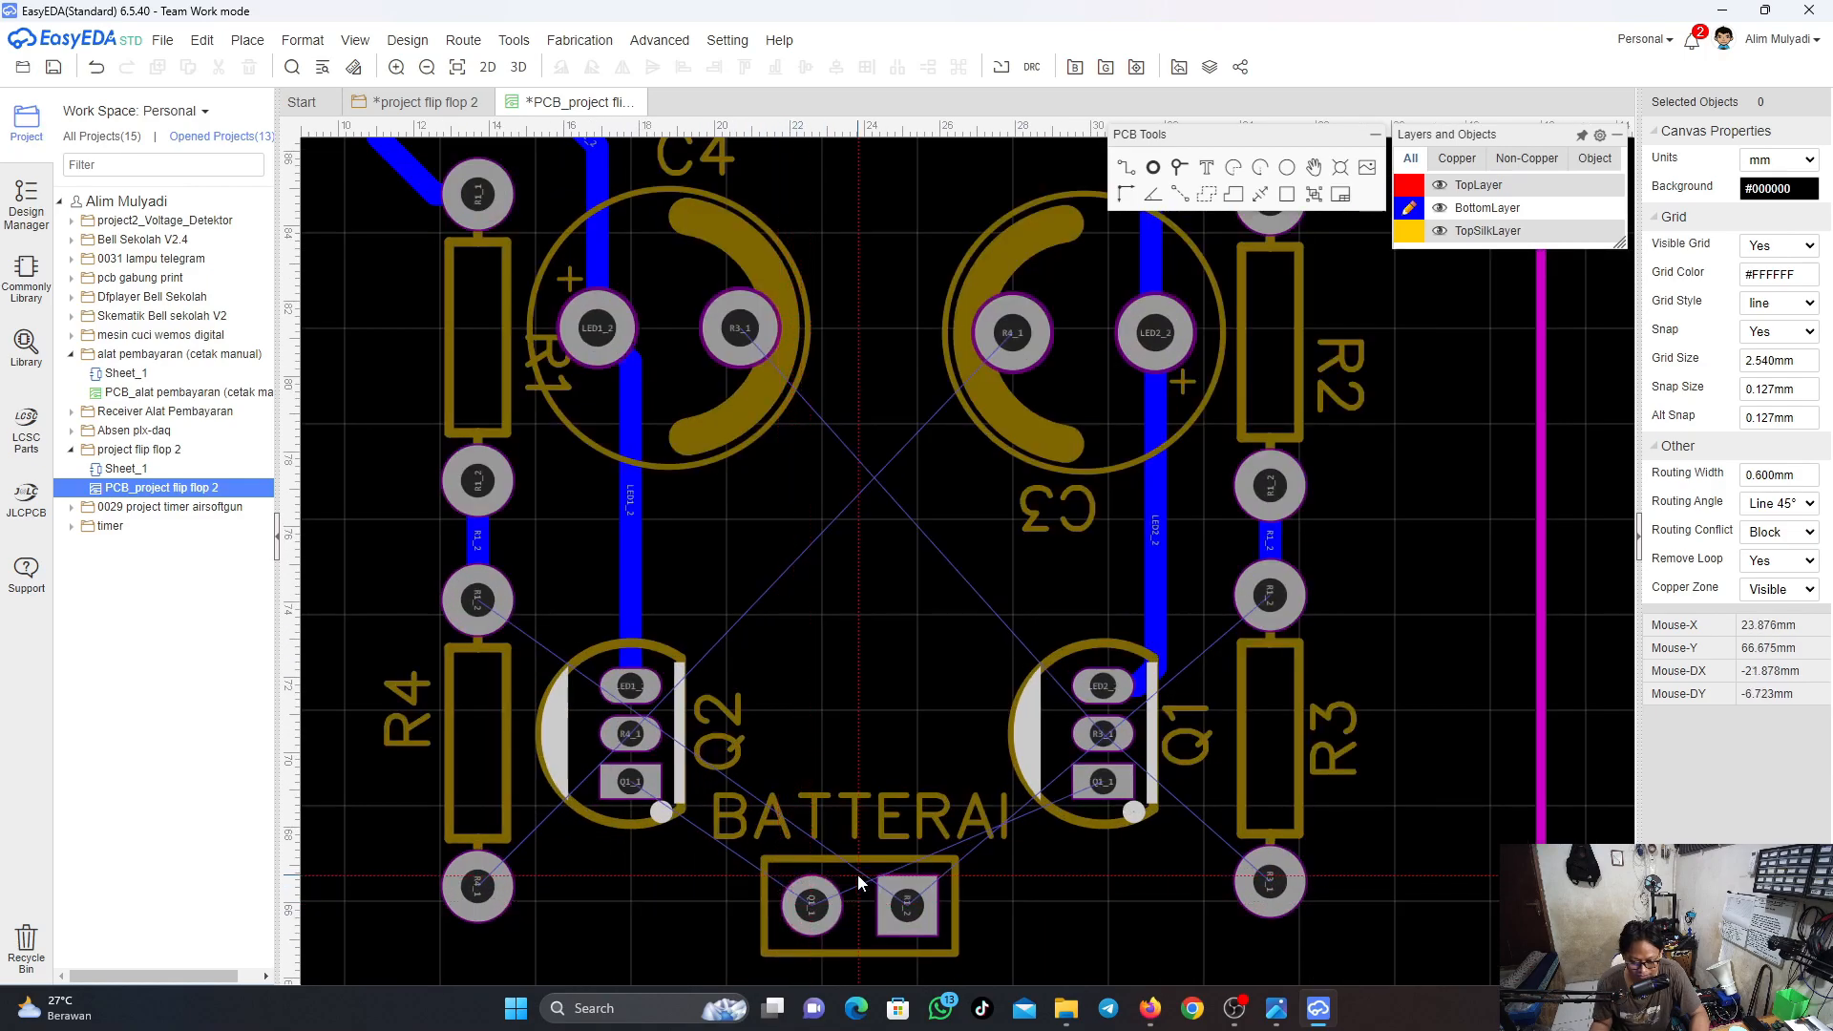
scroll(749, 753, up, 1)
scroll(749, 753, down, 5)
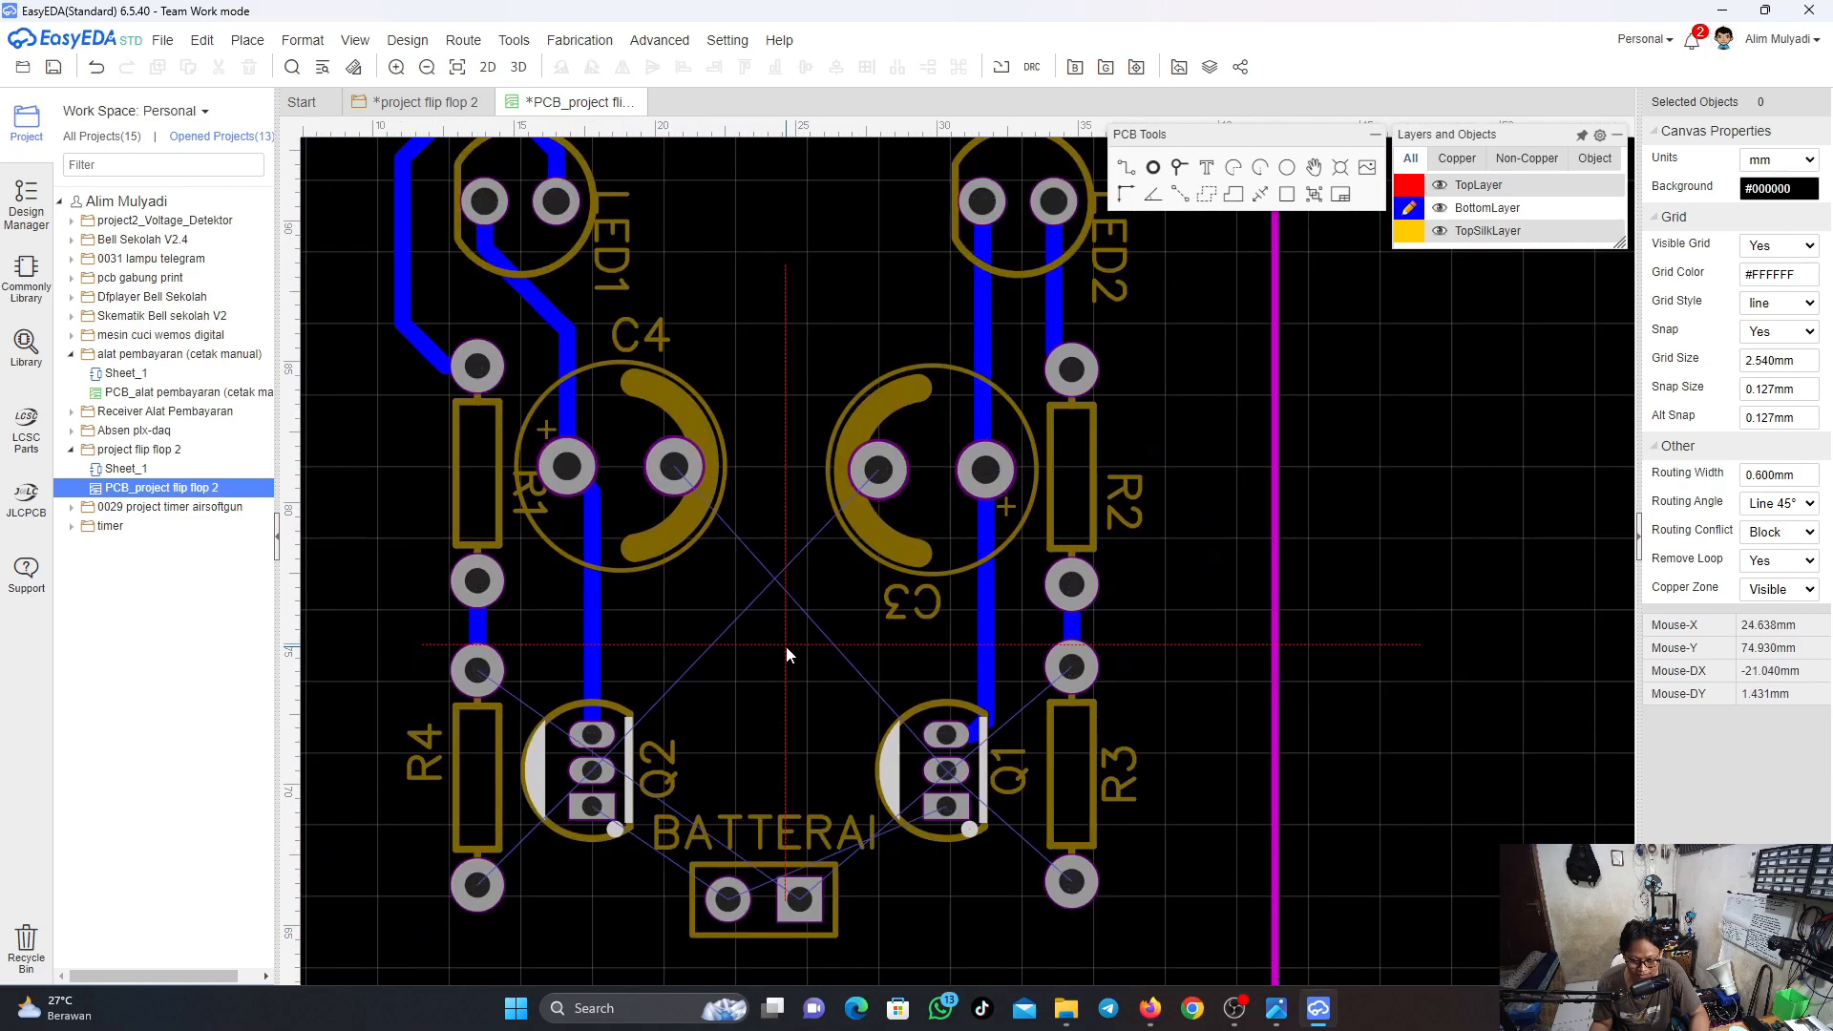
scroll(794, 634, up, 1)
right_drag(637, 682, 788, 605)
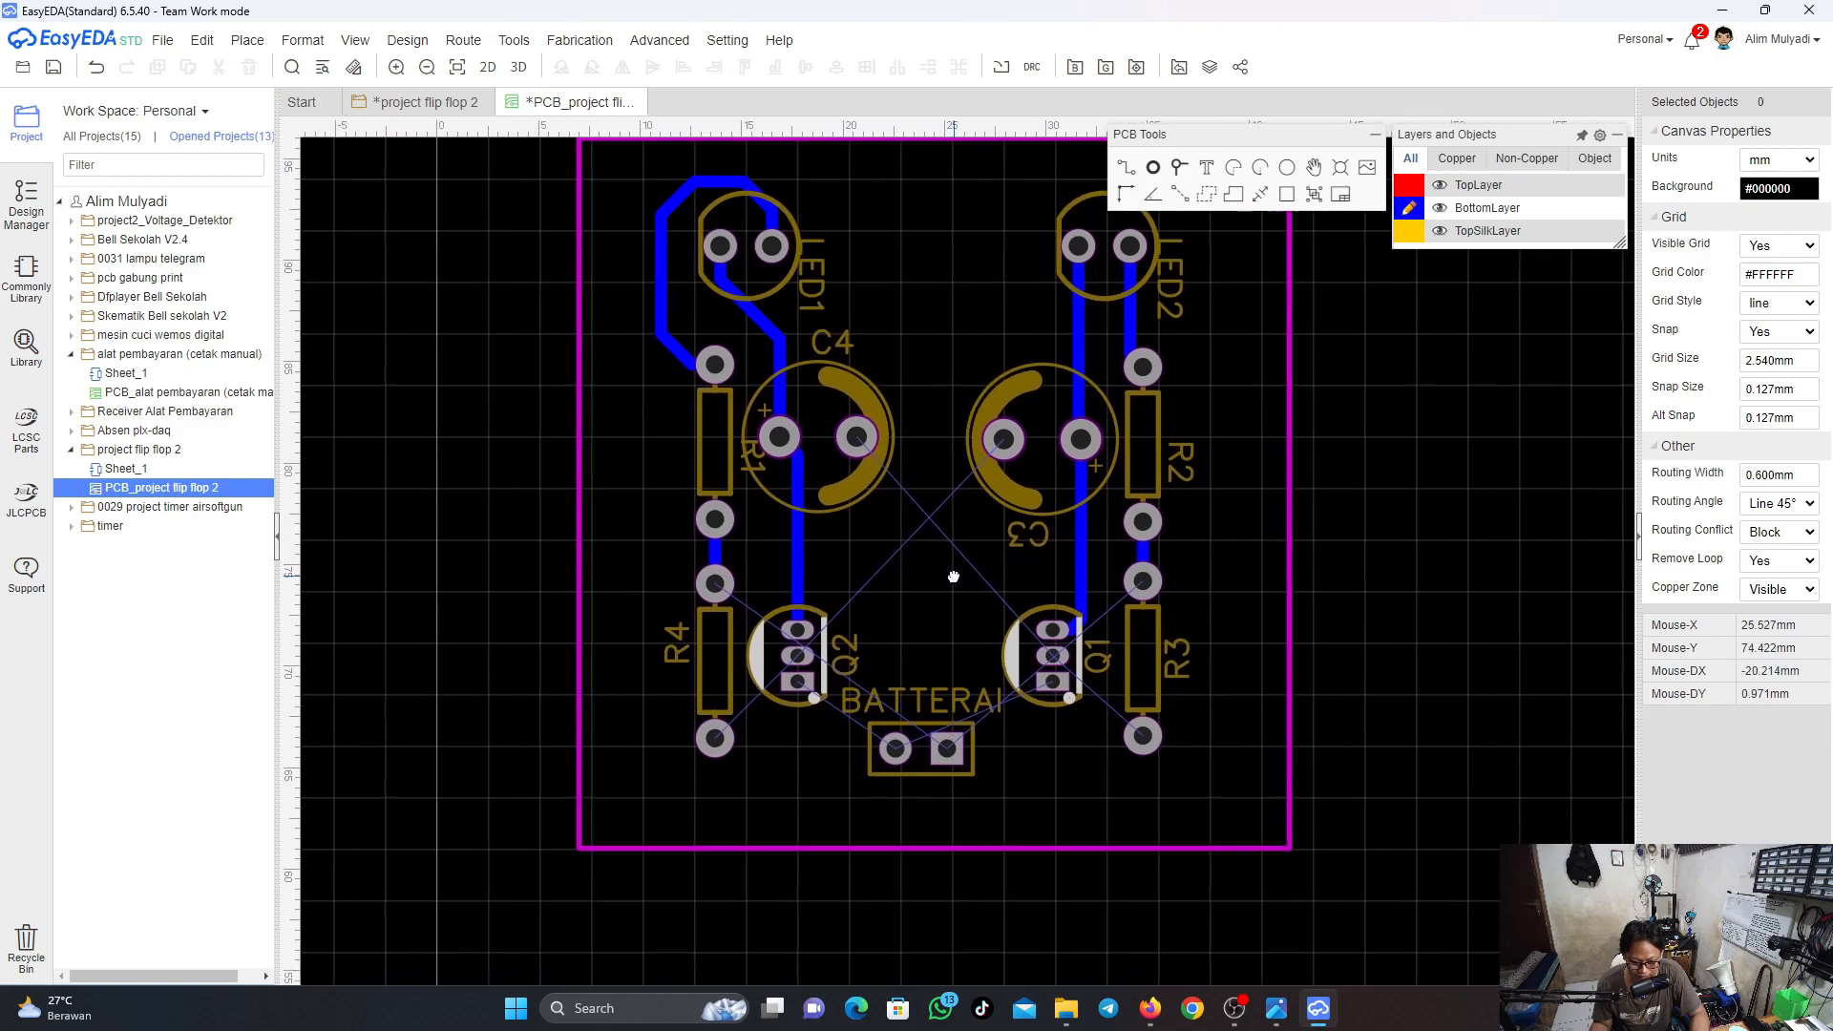
scroll(789, 606, up, 3)
scroll(792, 611, down, 1)
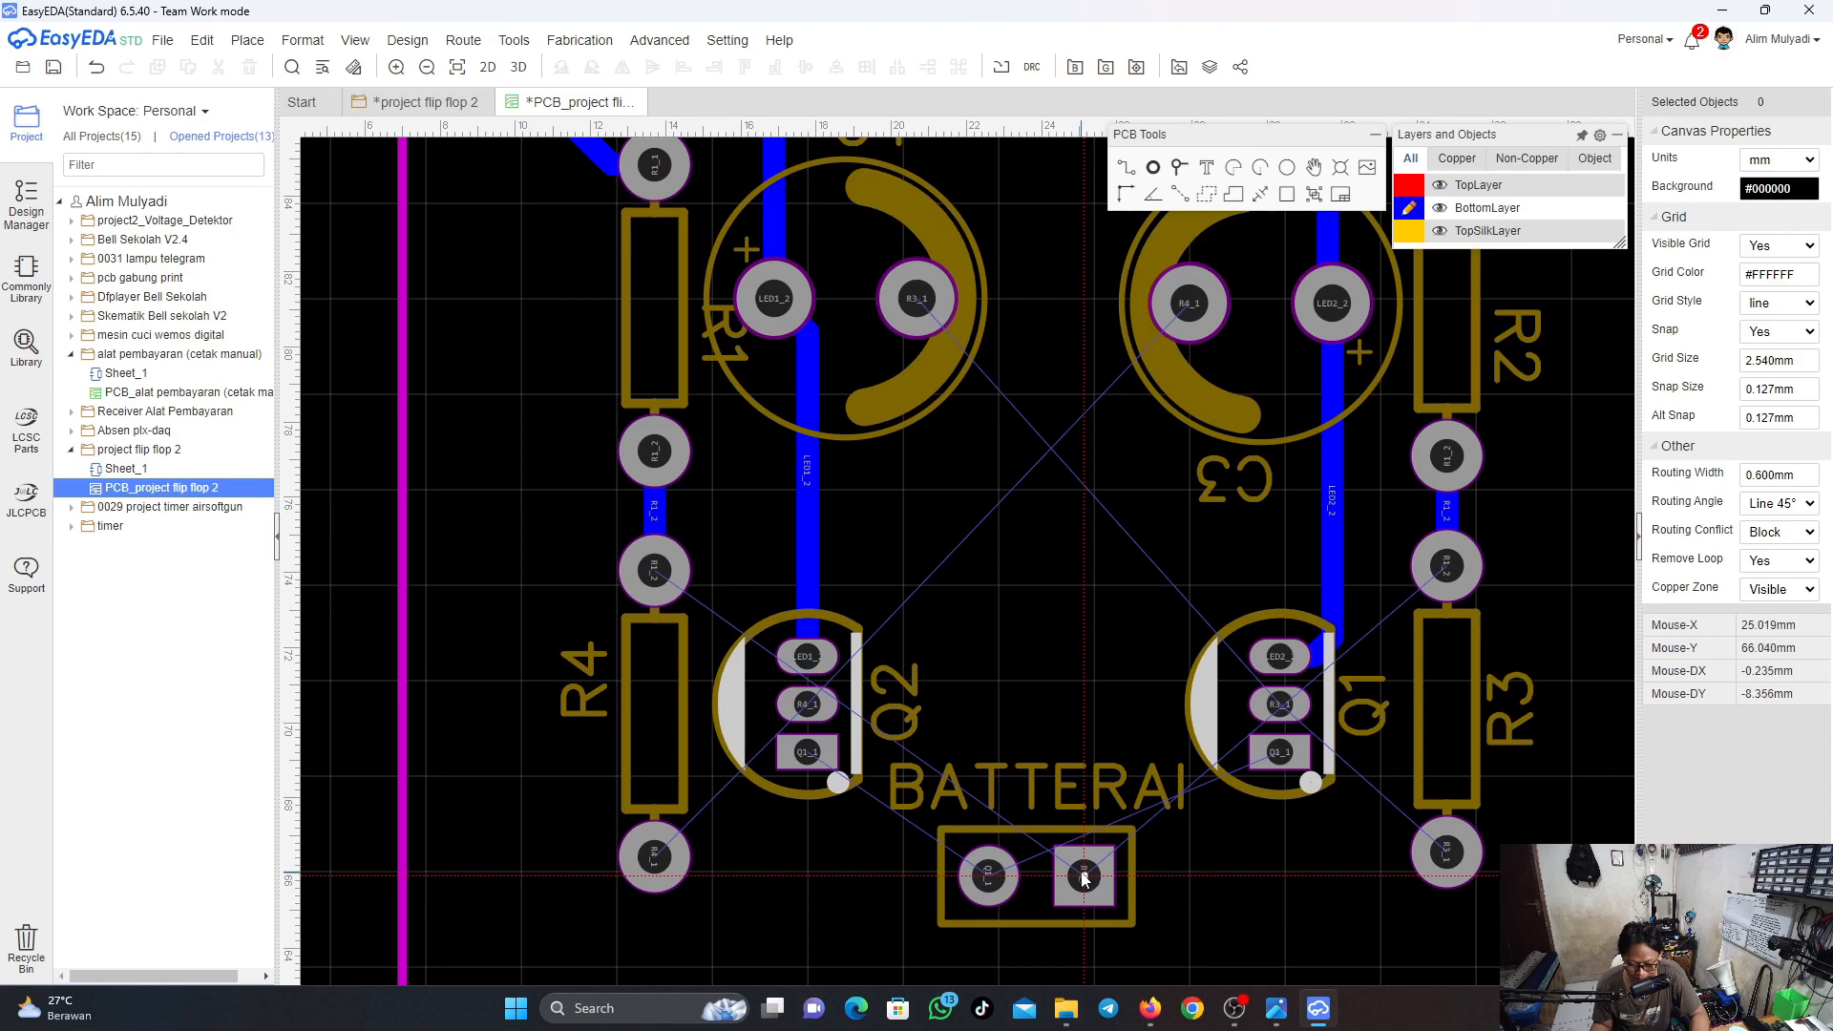
right_drag(1084, 878, 1065, 676)
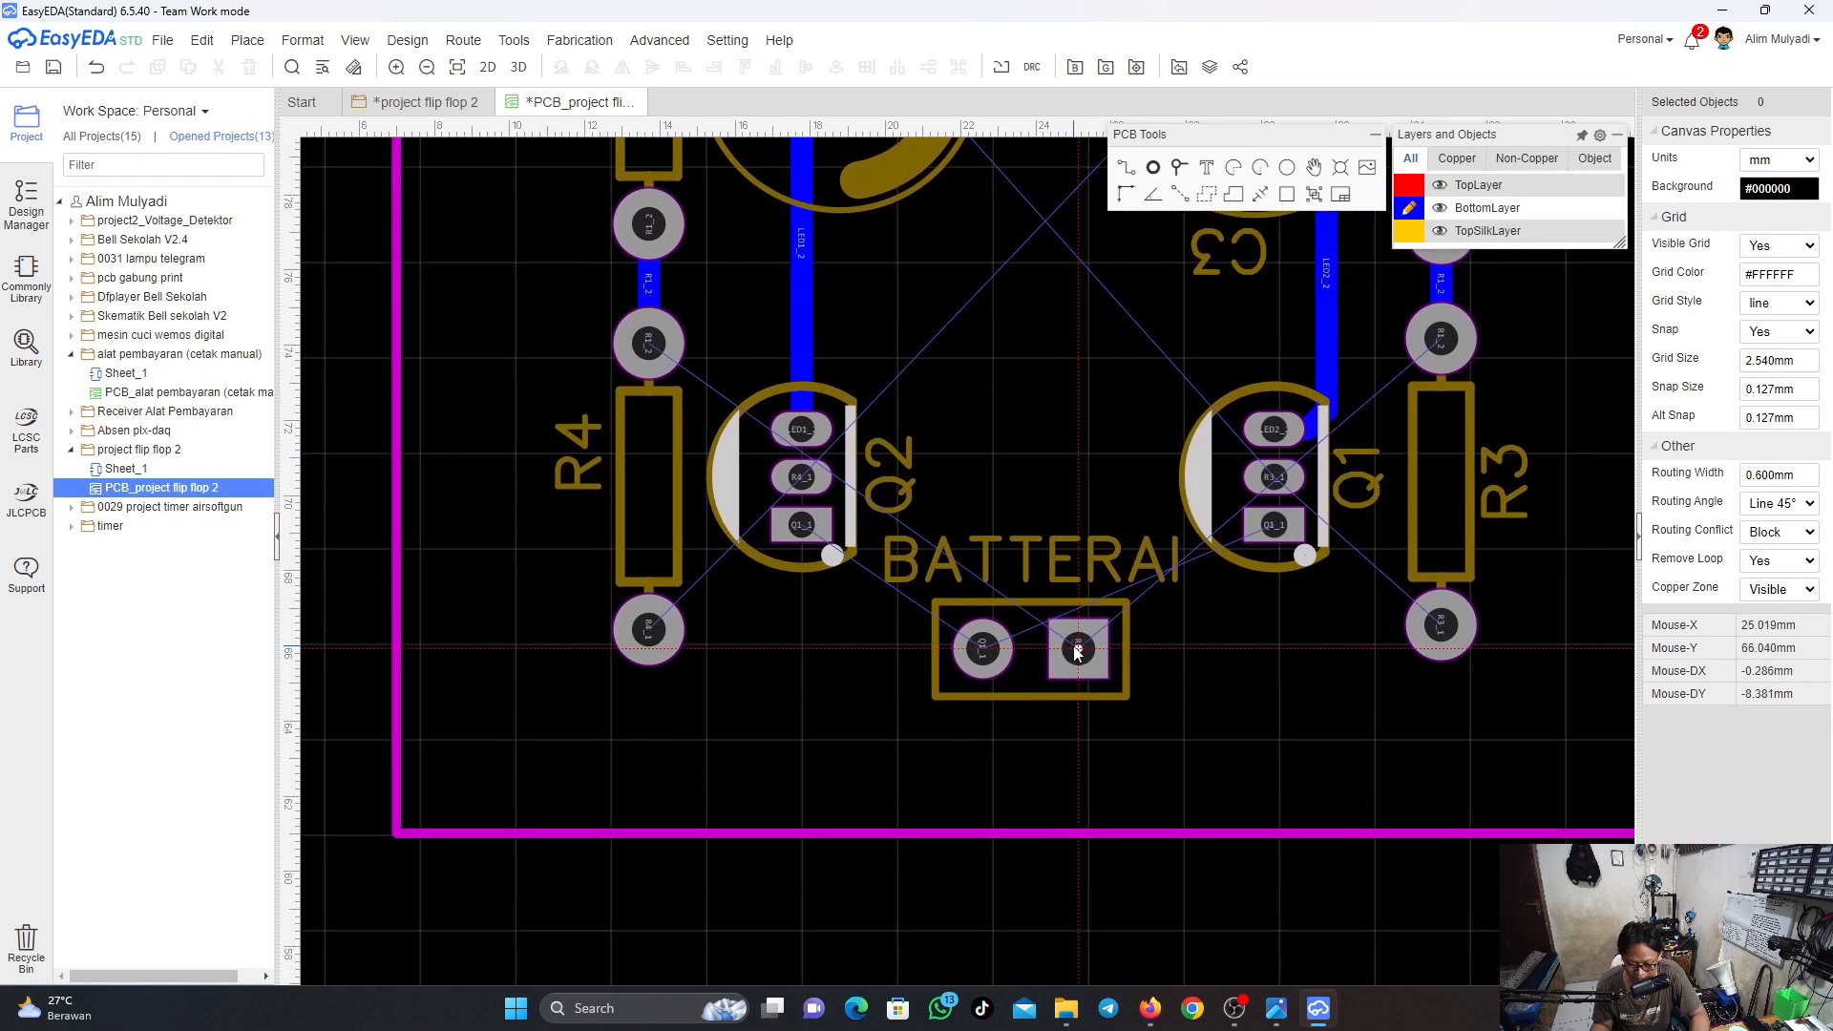
key(w)
click(1080, 650)
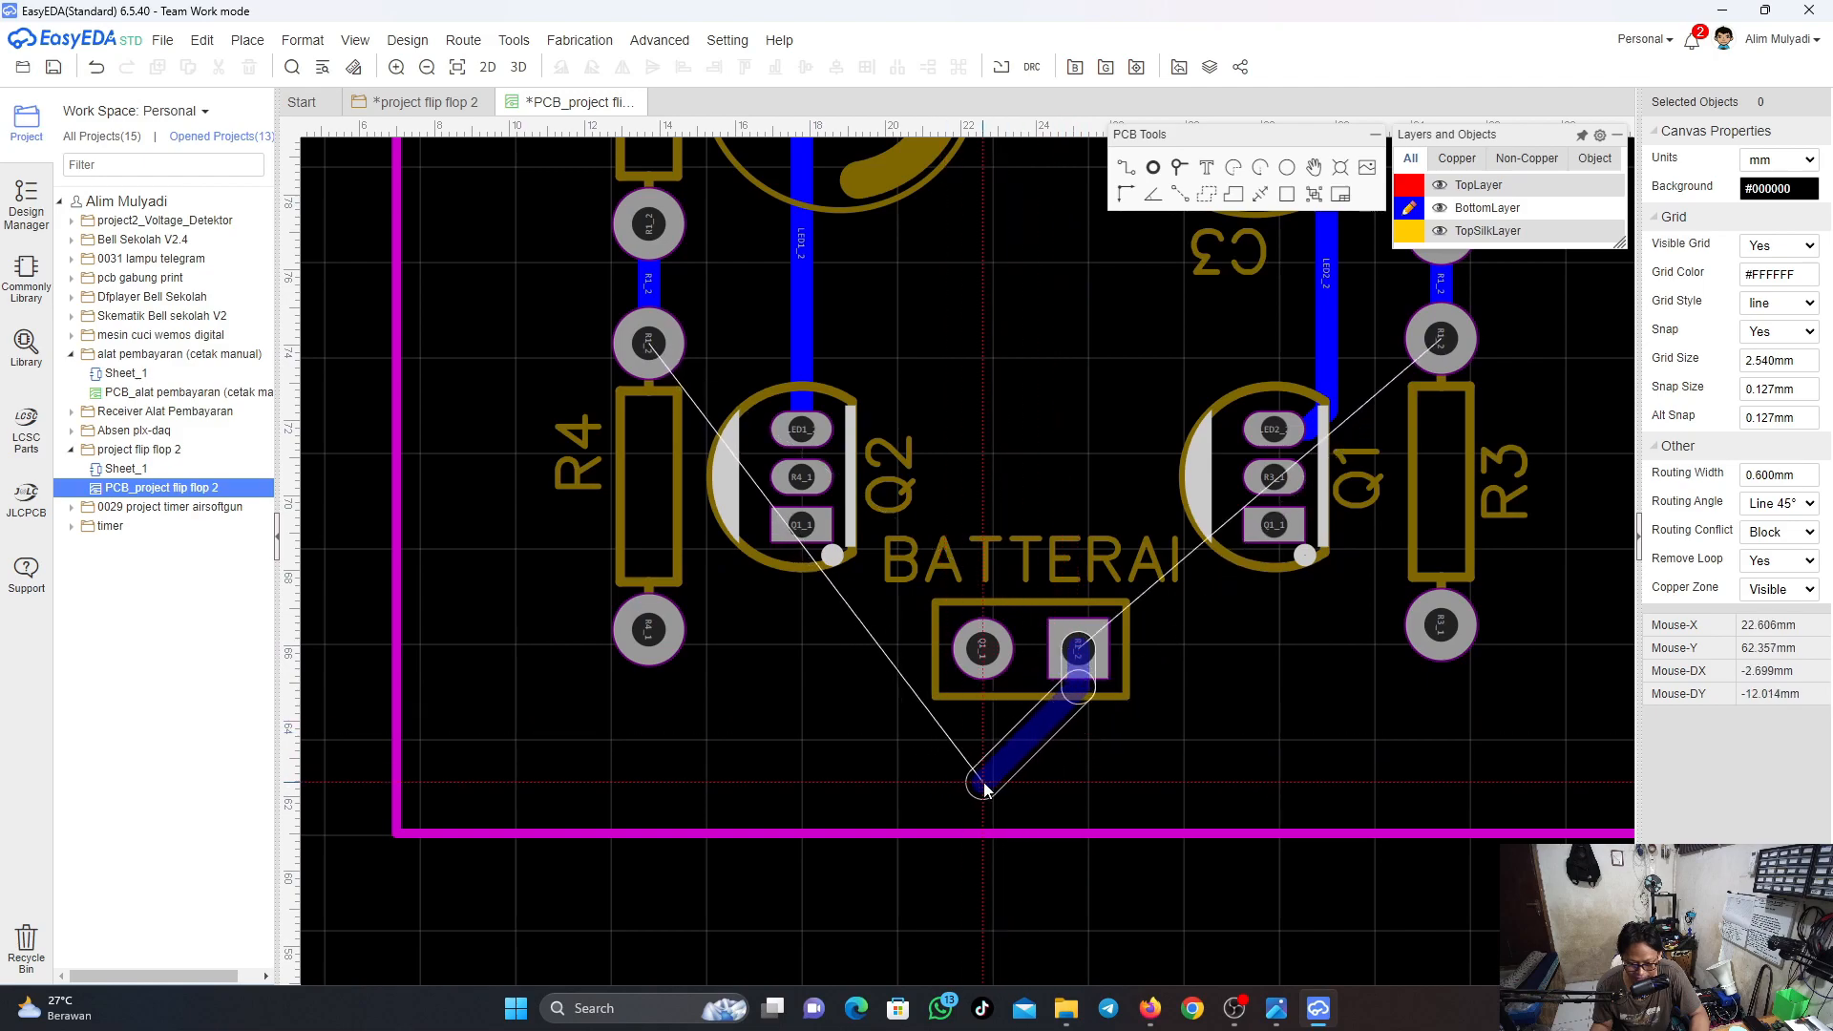
click(1045, 760)
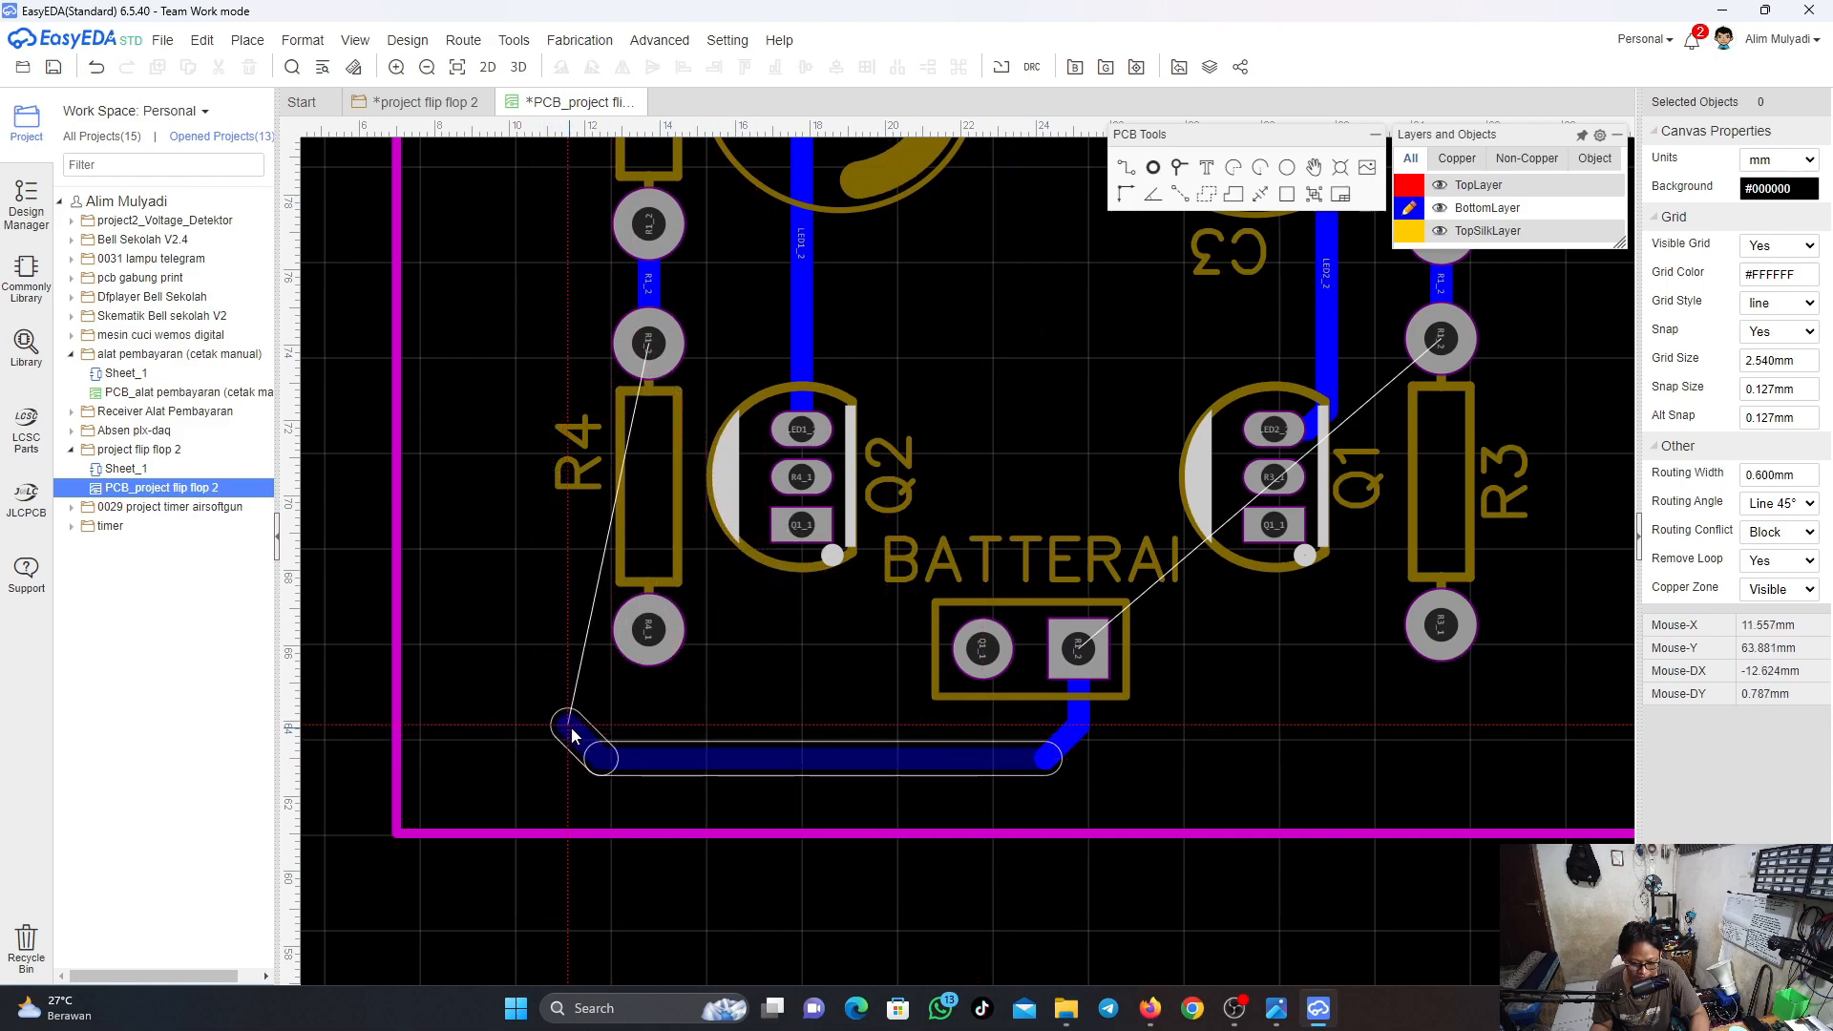
click(570, 718)
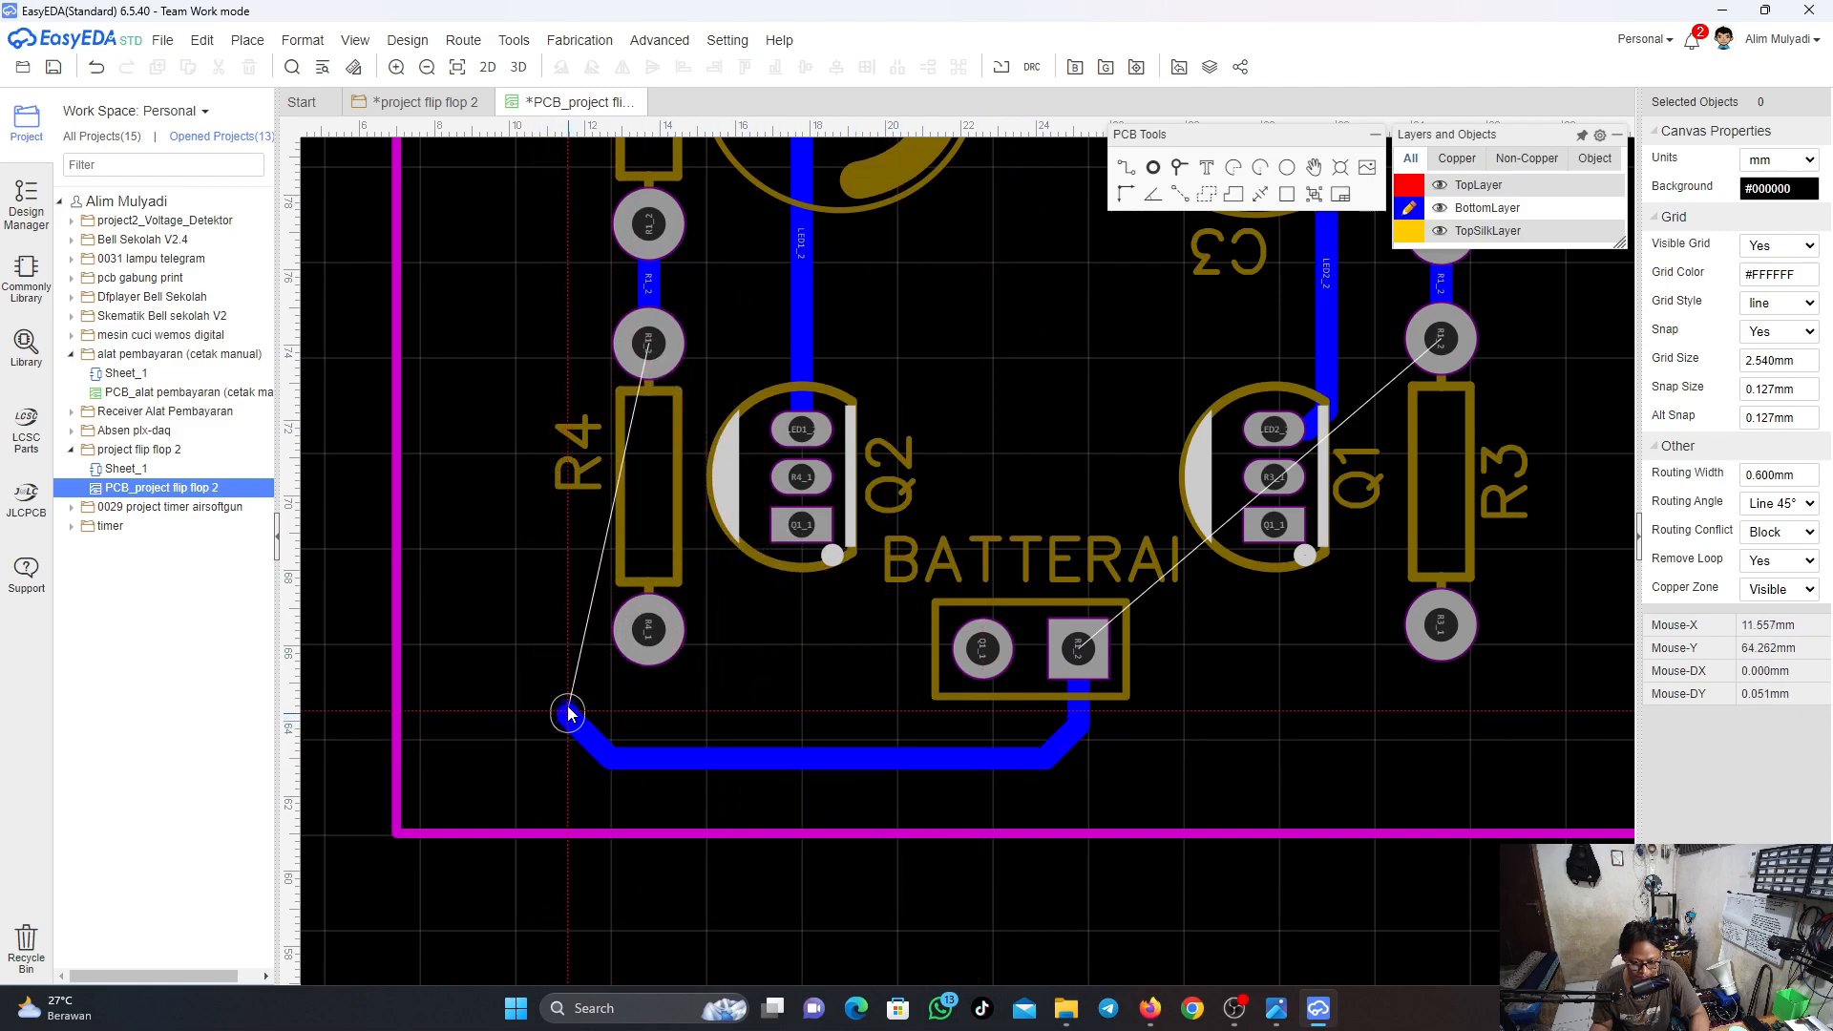
click(633, 353)
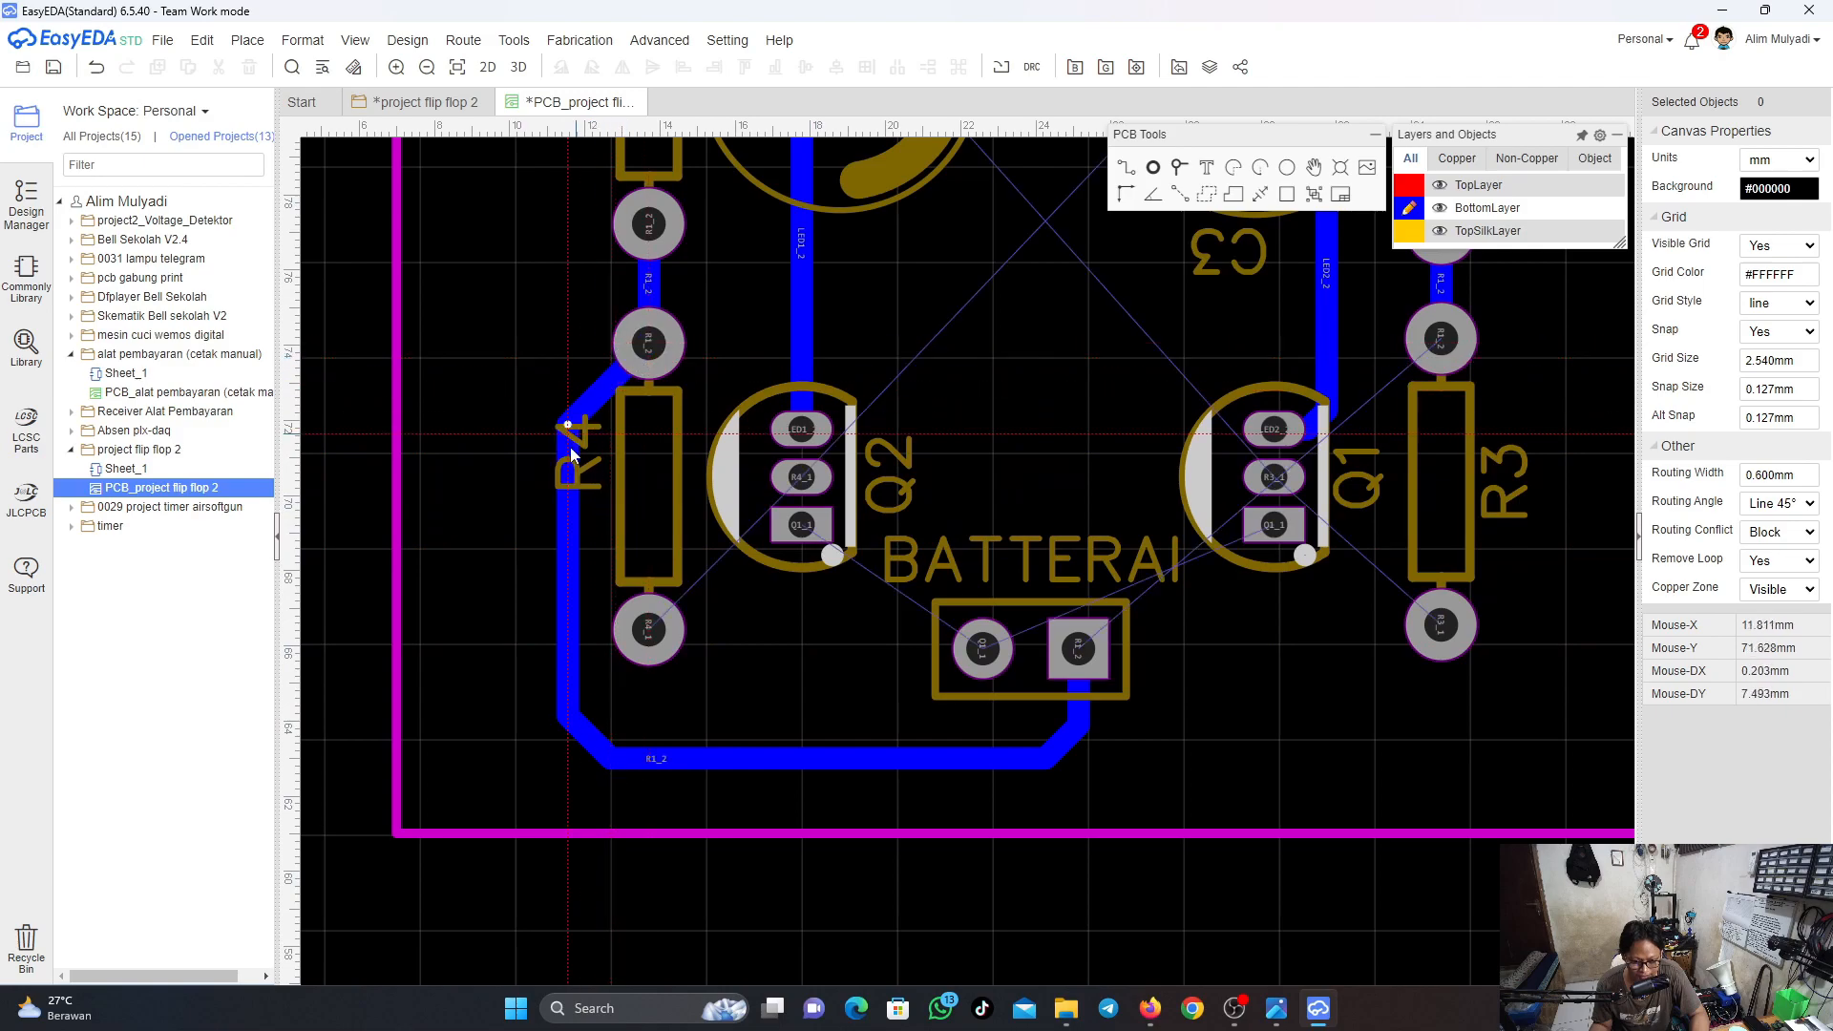
Shift the diagonal segment of the battery track near R4's upper pad outward so it enters the pad horizontally
click(587, 381)
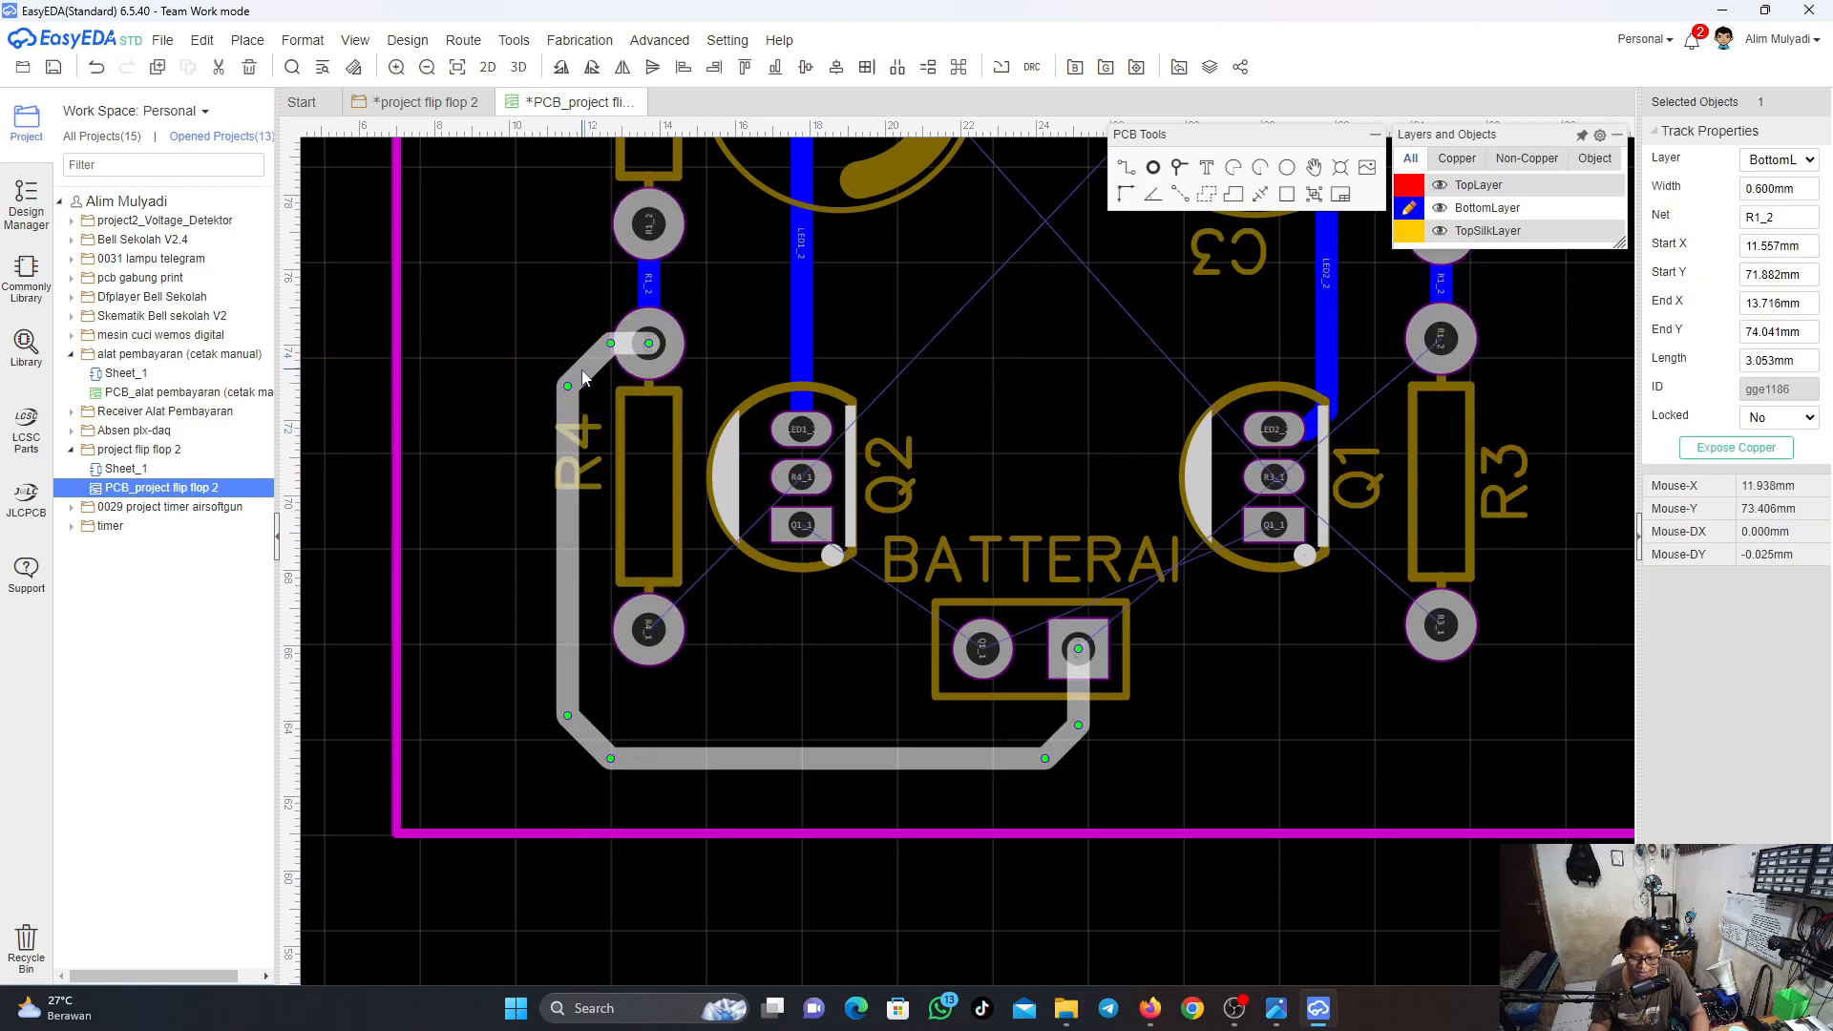
scroll(936, 360, down, 7)
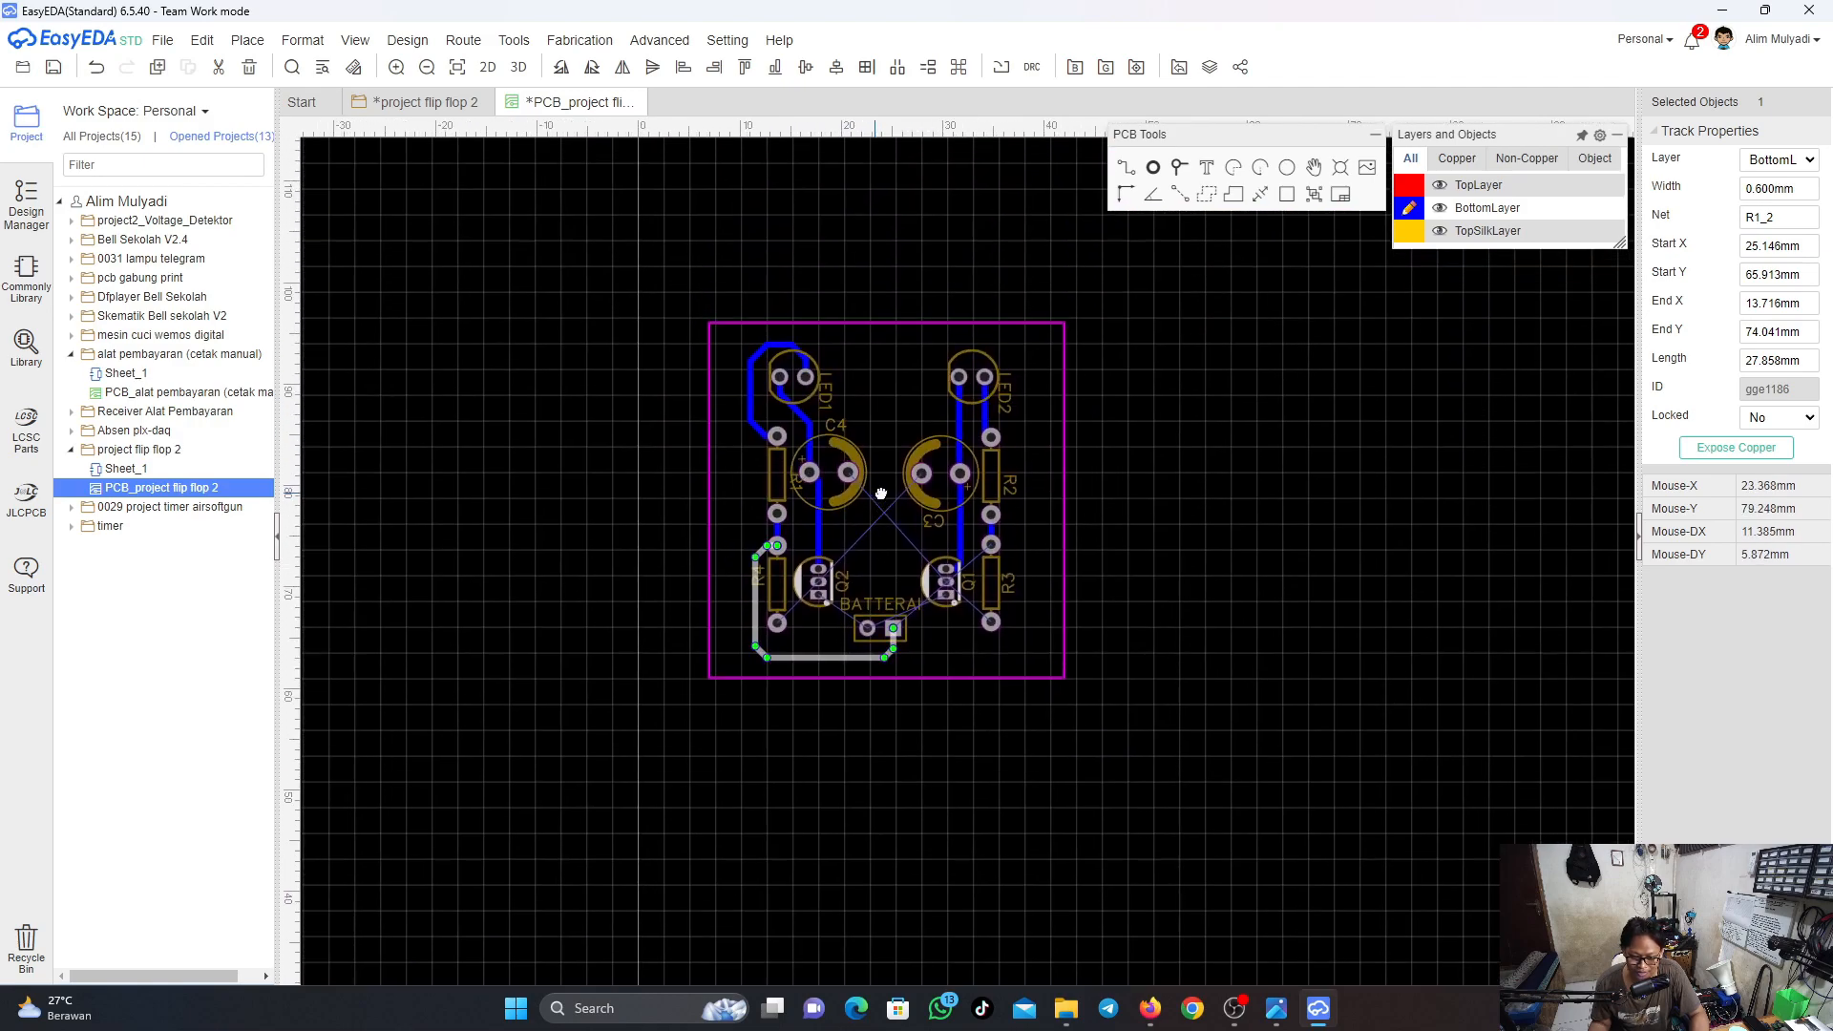
scroll(885, 539, up, 5)
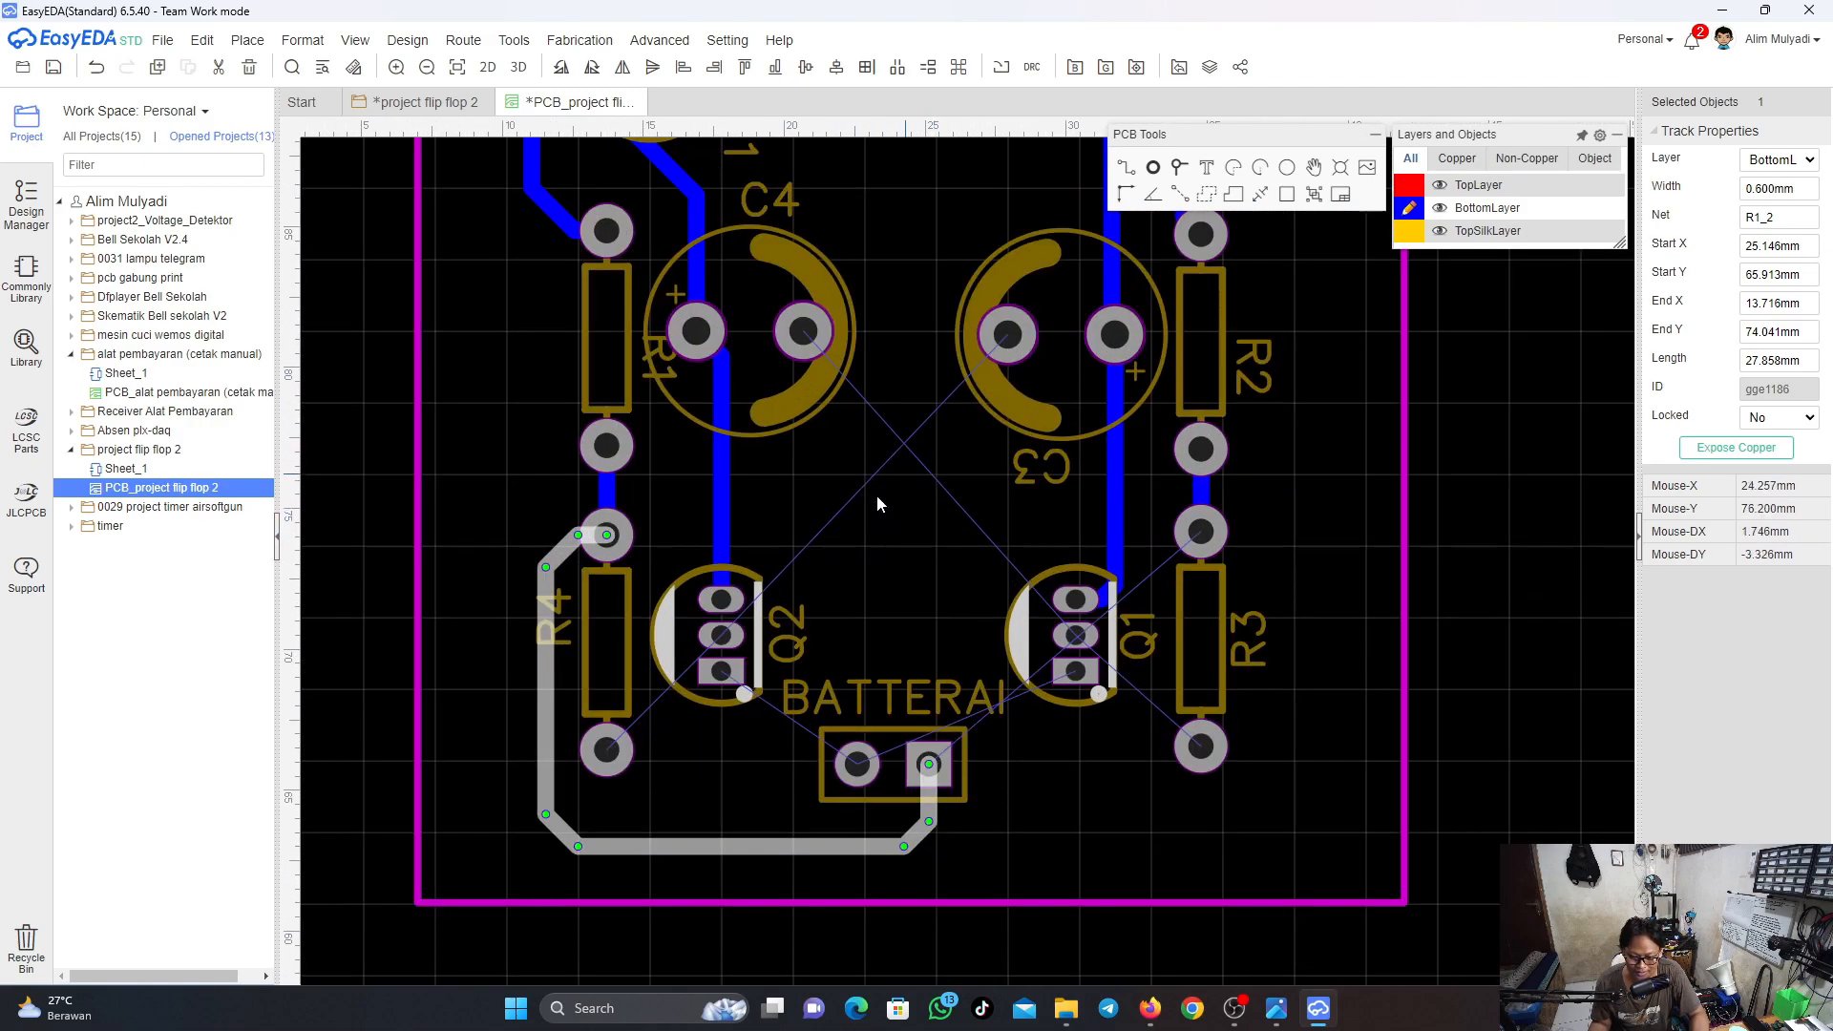
click(1456, 766)
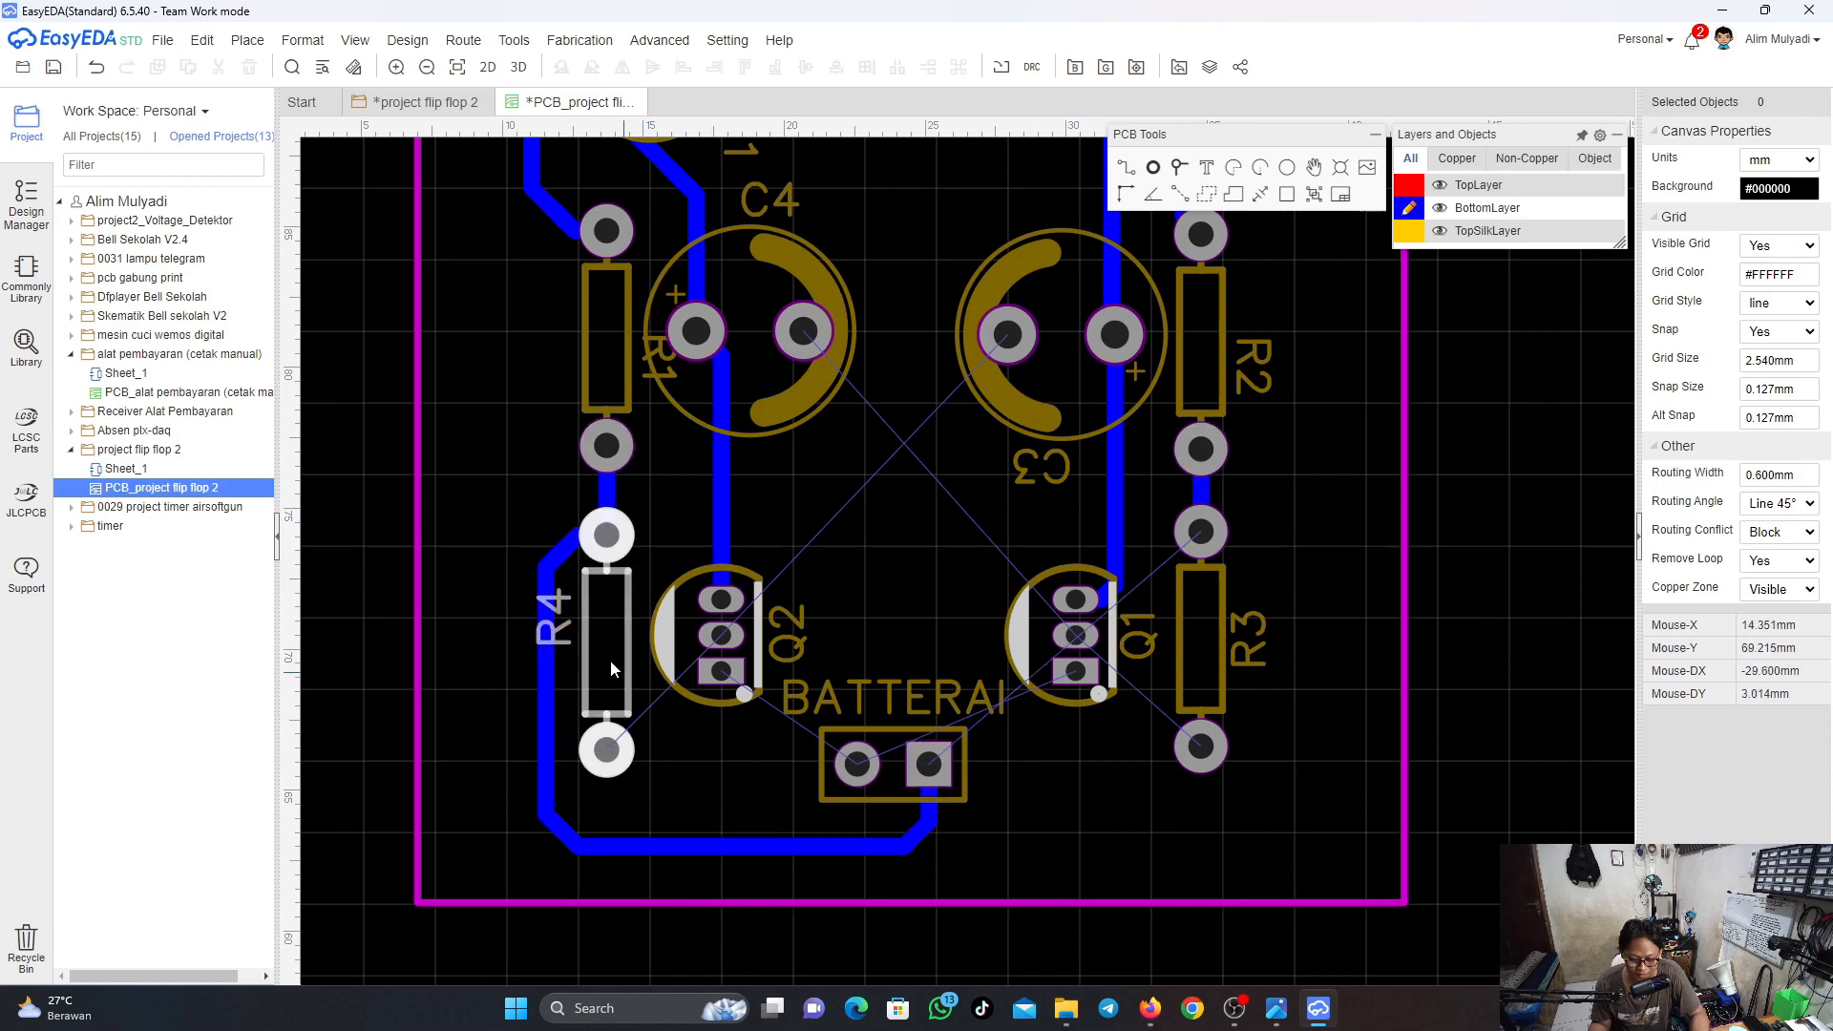
Route a bottom-layer track from the BATTERAI connector's square pad beneath and around the outside of R3 to R3's upper pad
scroll(896, 773, up, 5)
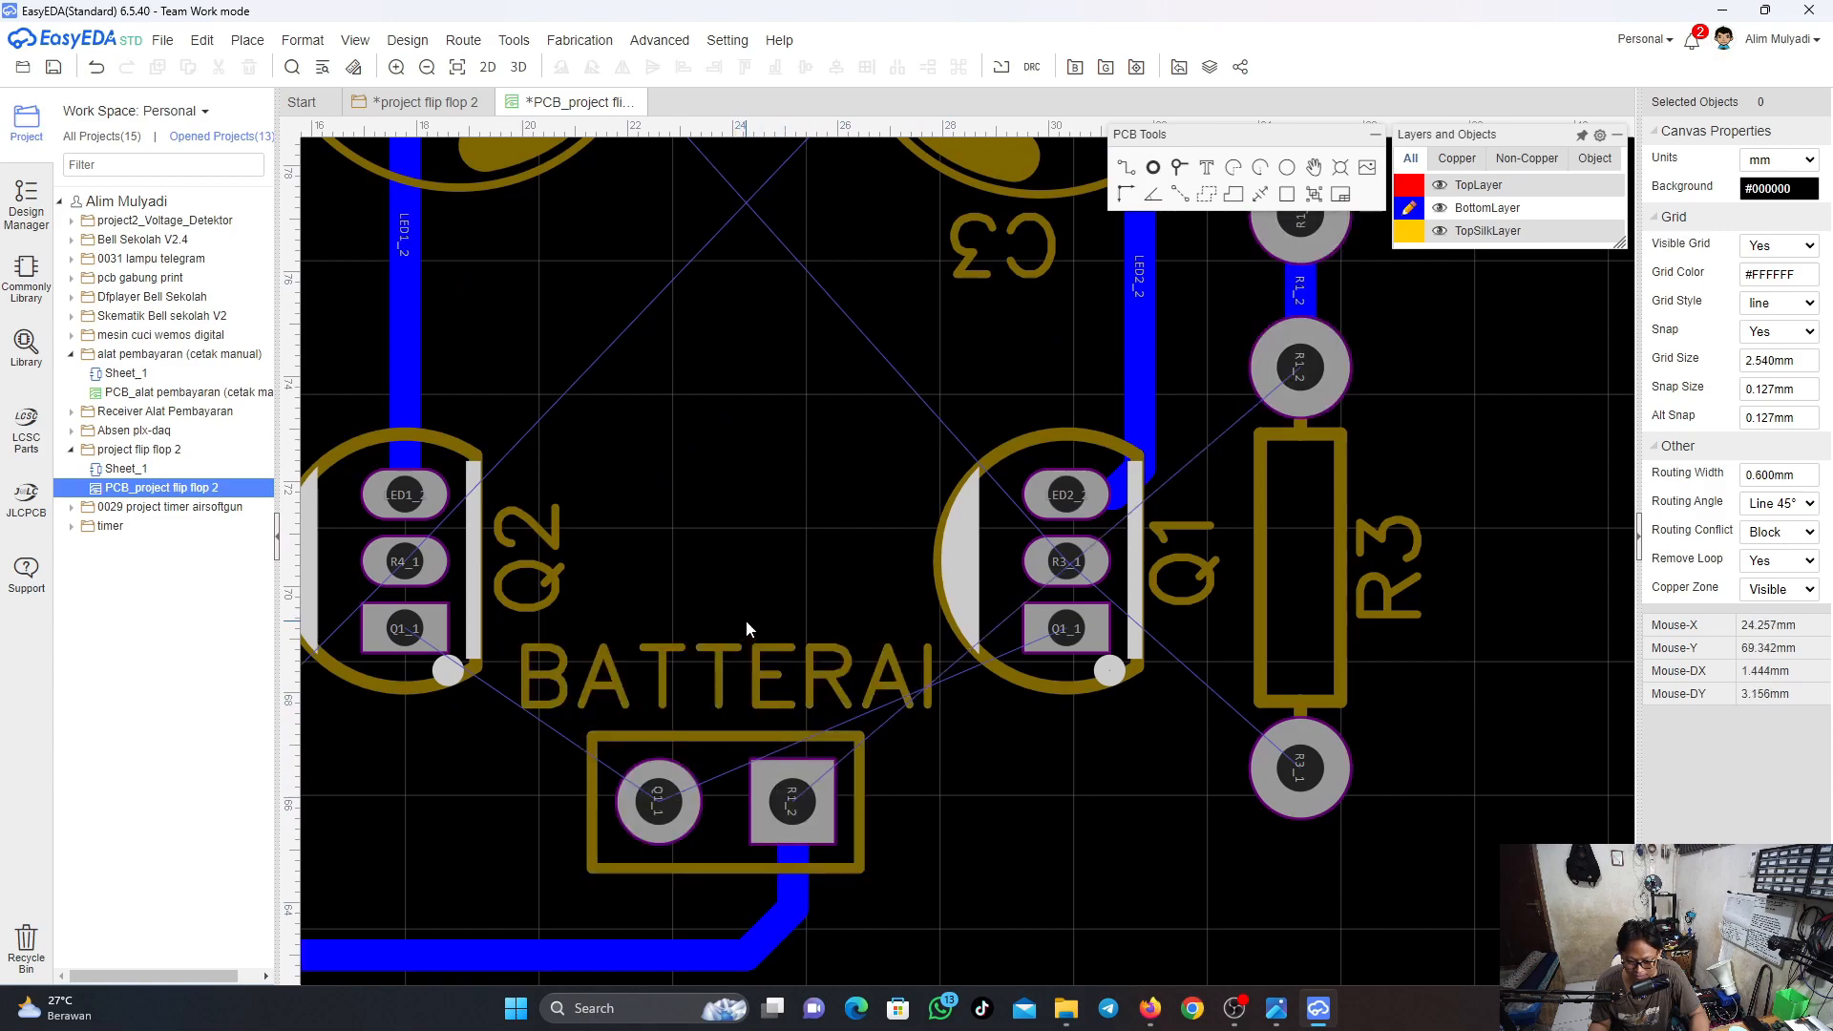
scroll(781, 839, down, 4)
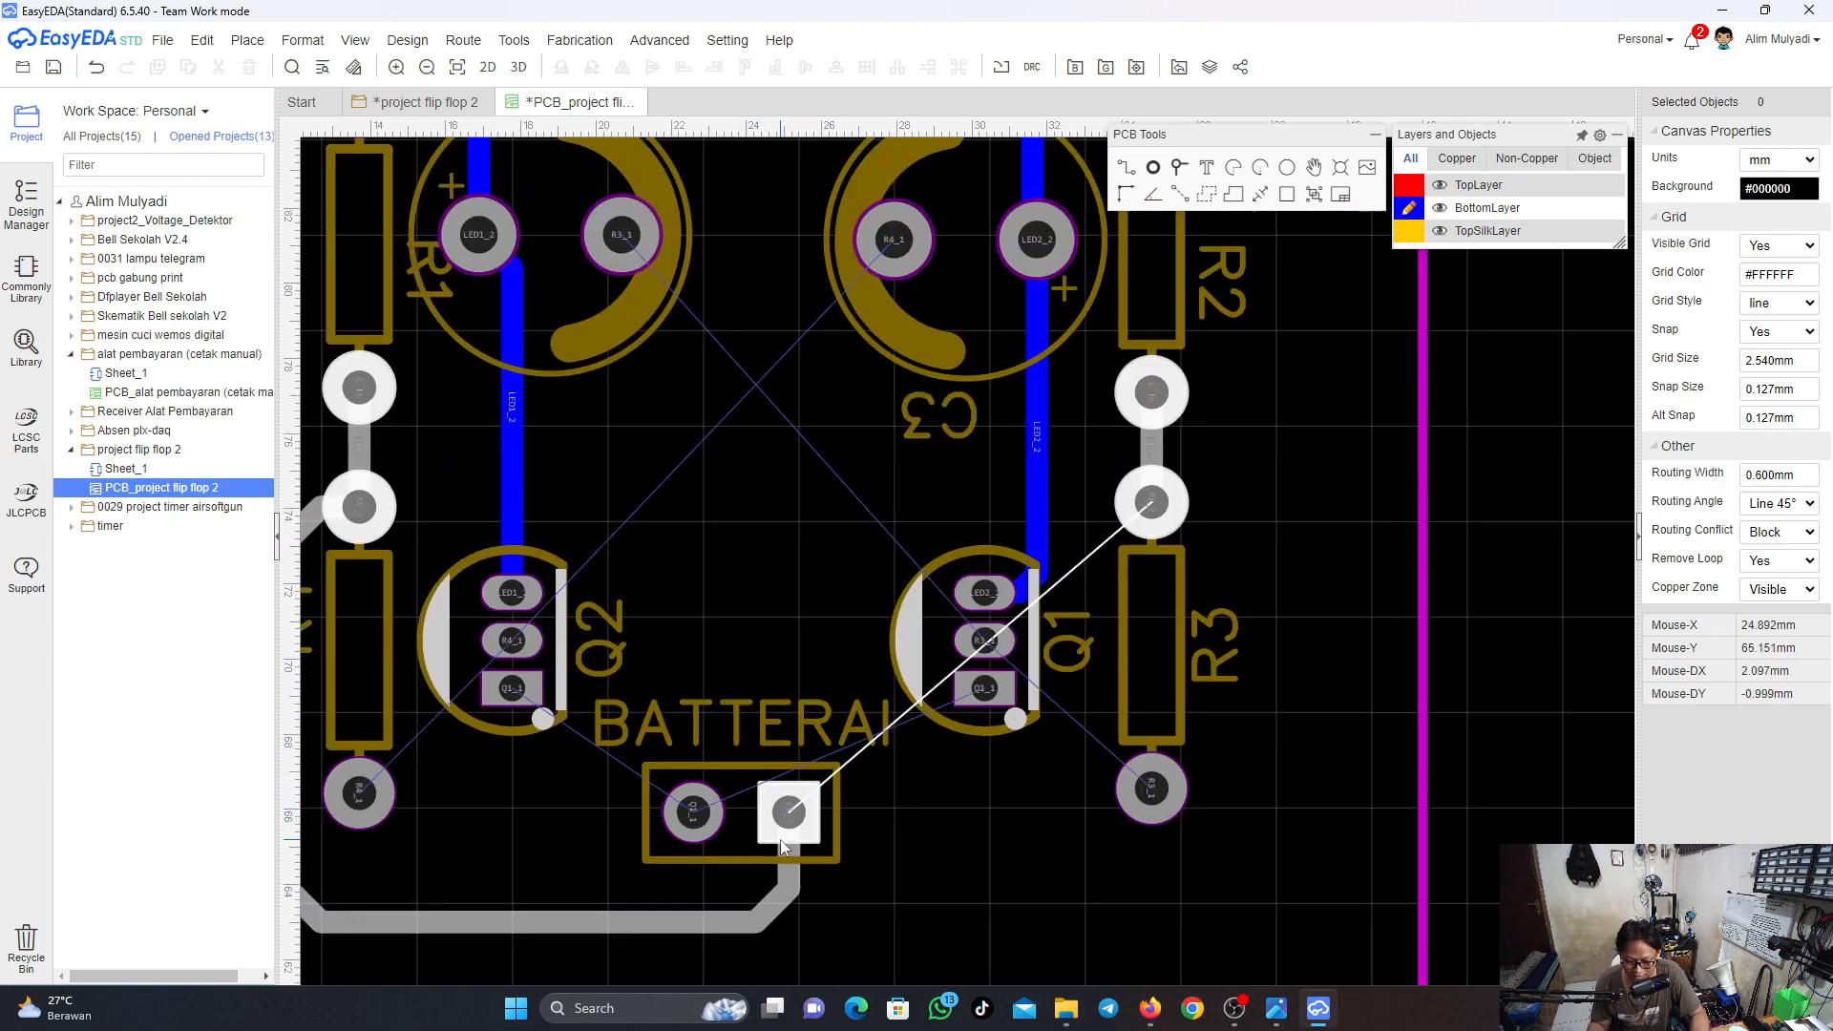
scroll(781, 838, up, 2)
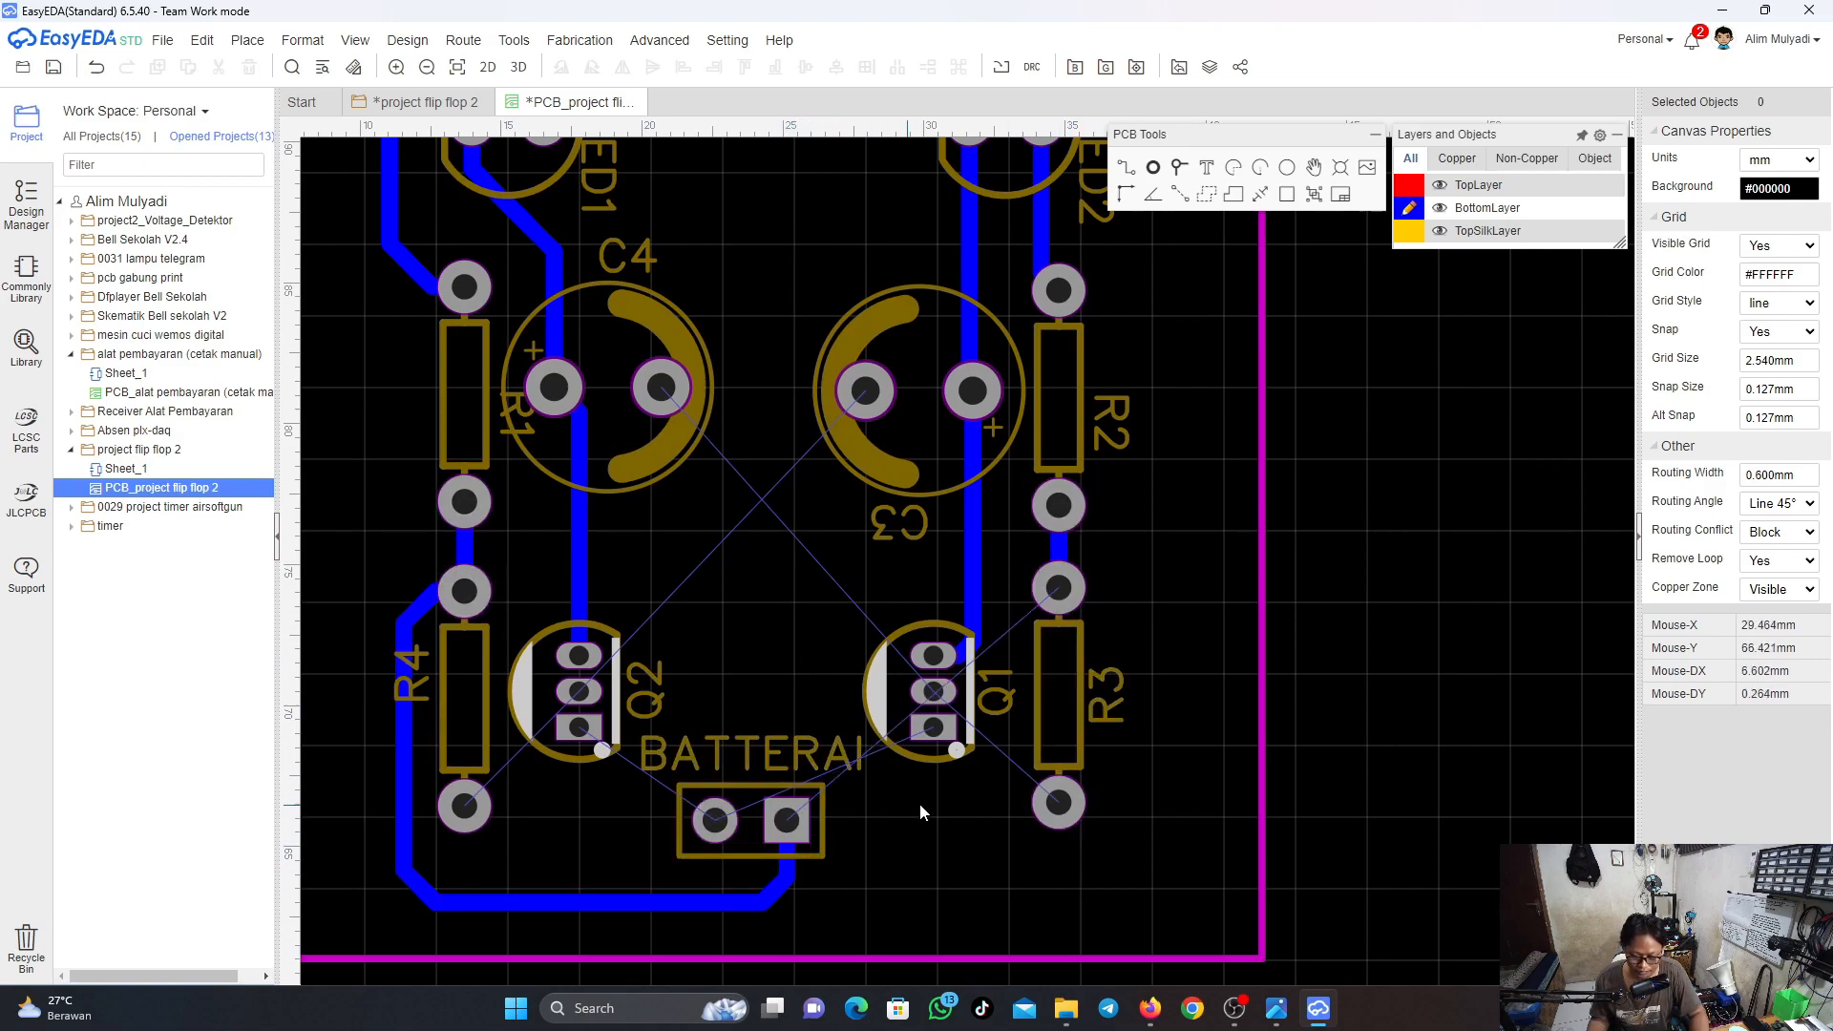
key(w)
click(784, 821)
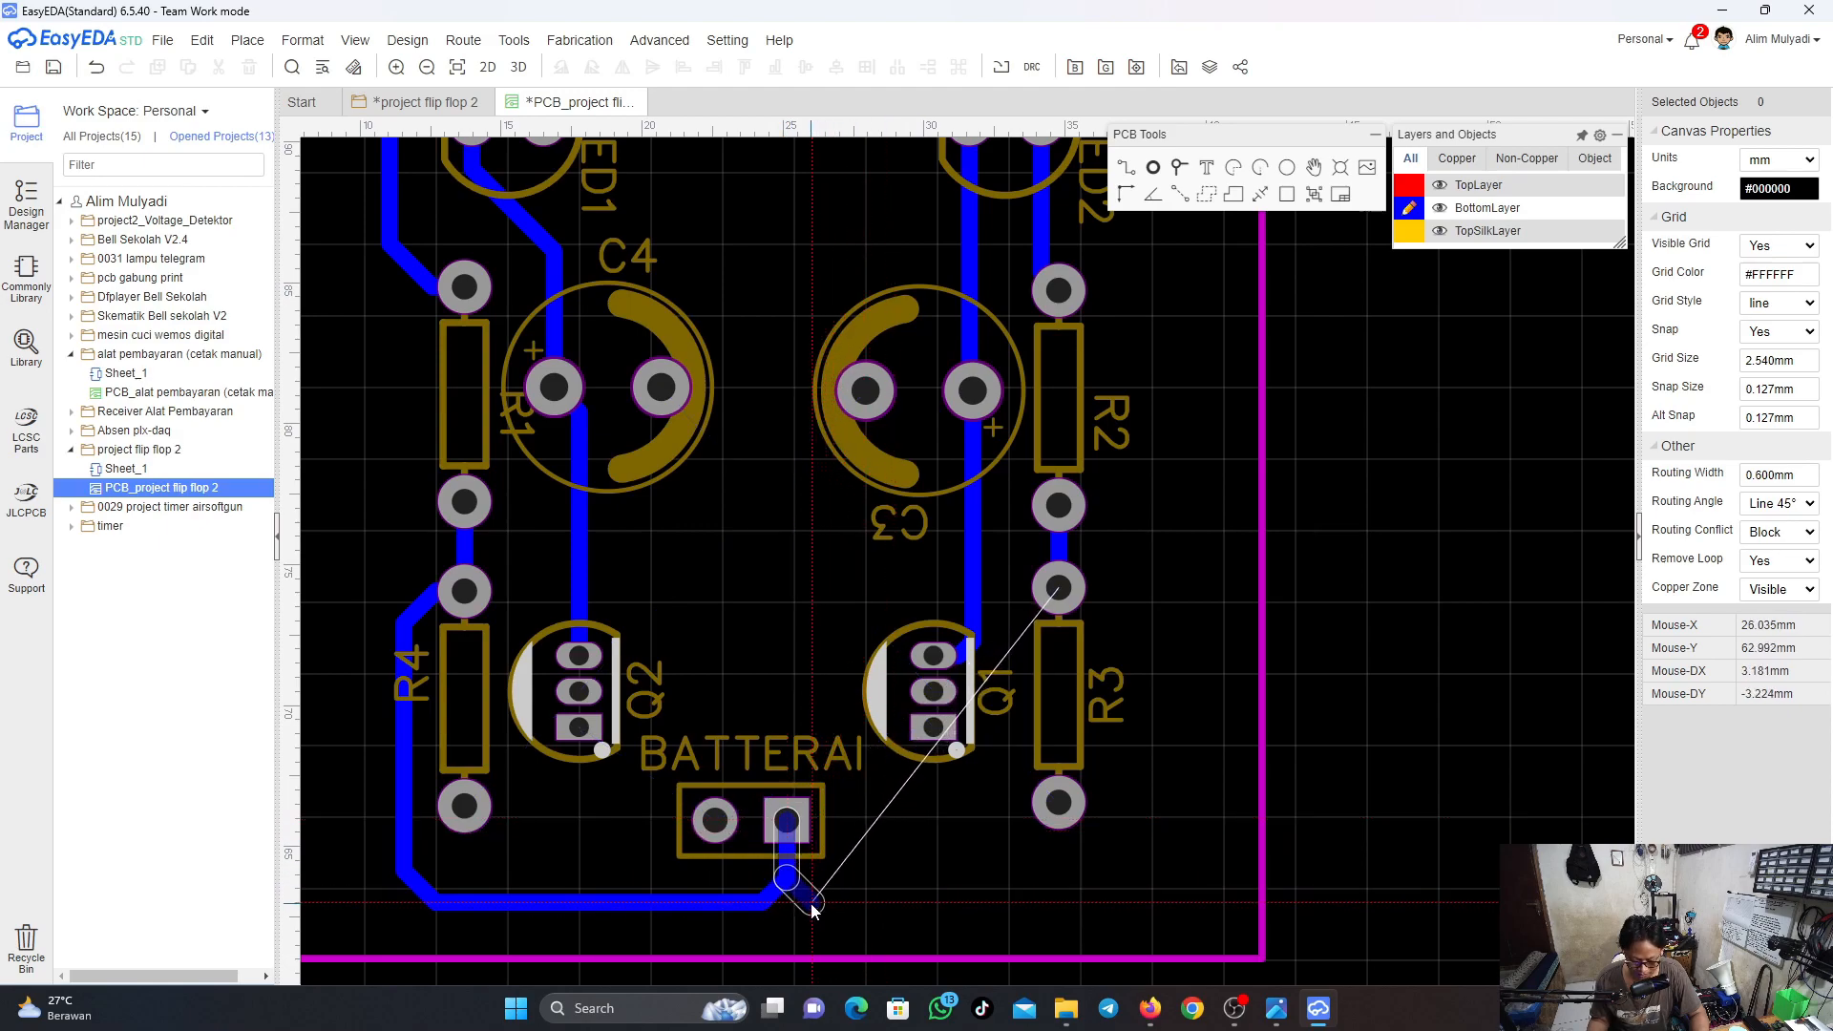
scroll(809, 904, up, 4)
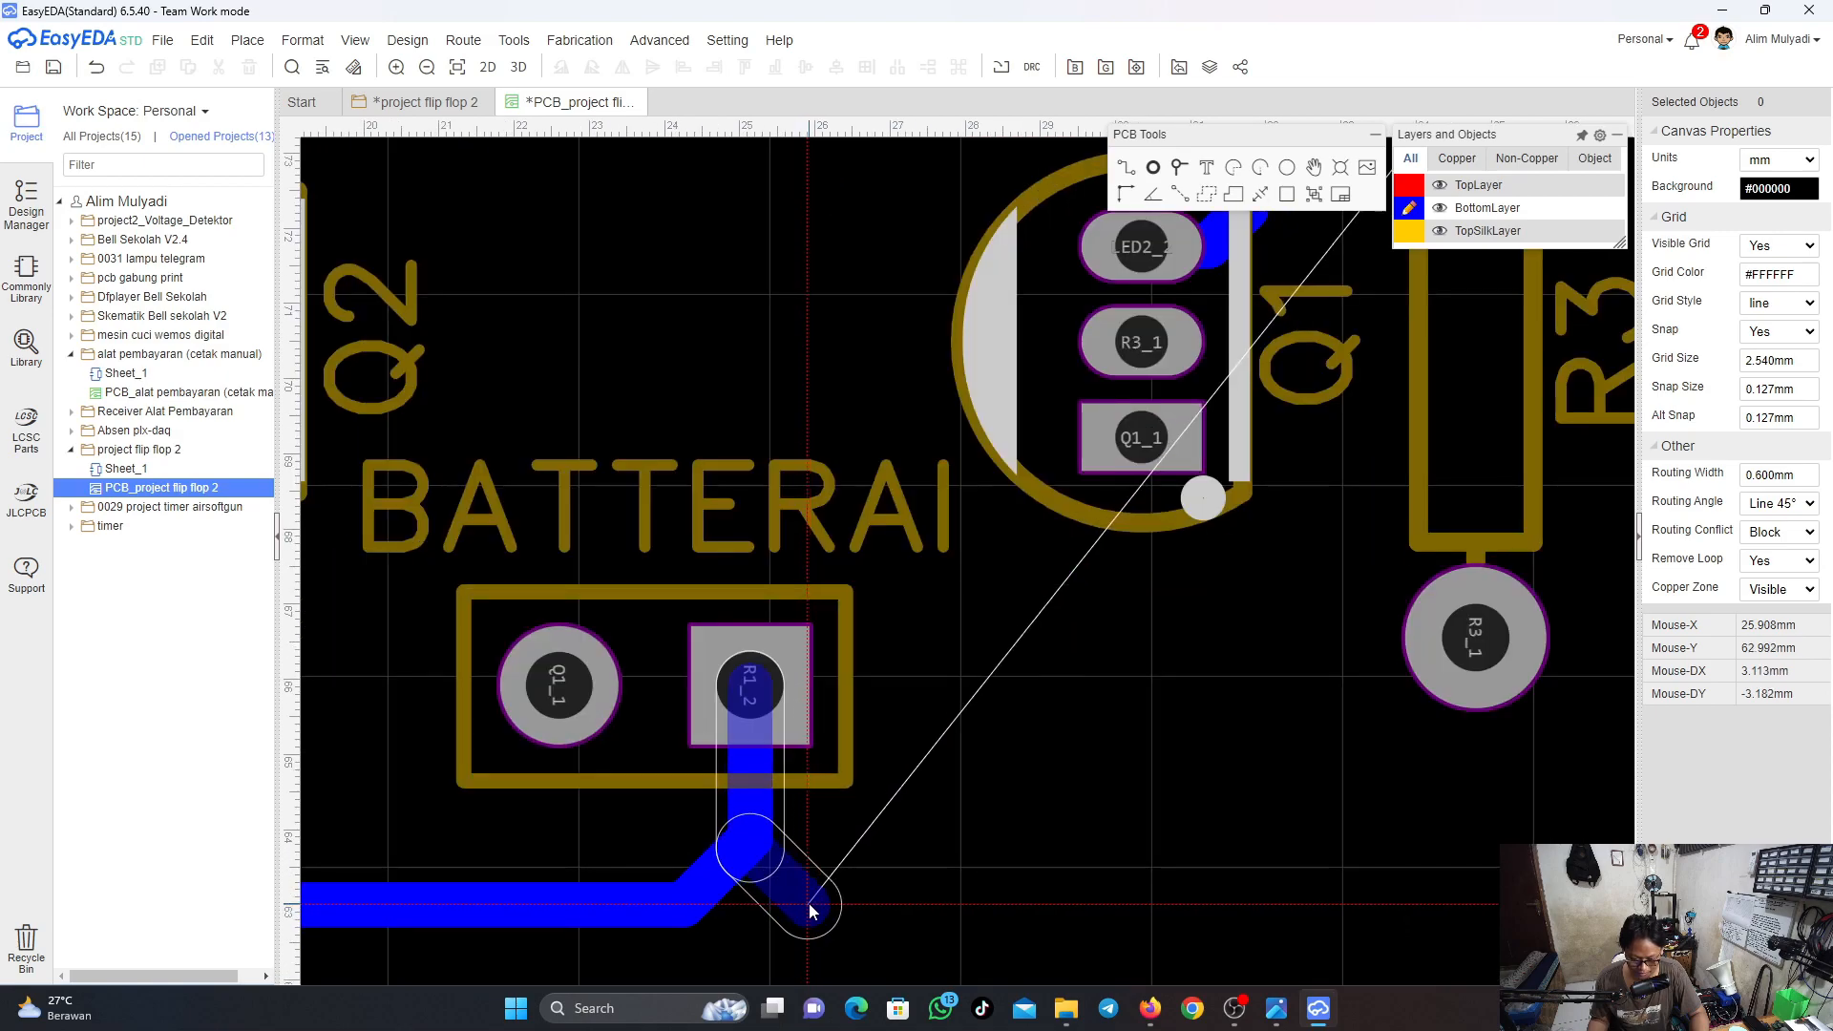
click(810, 903)
scroll(964, 892, down, 5)
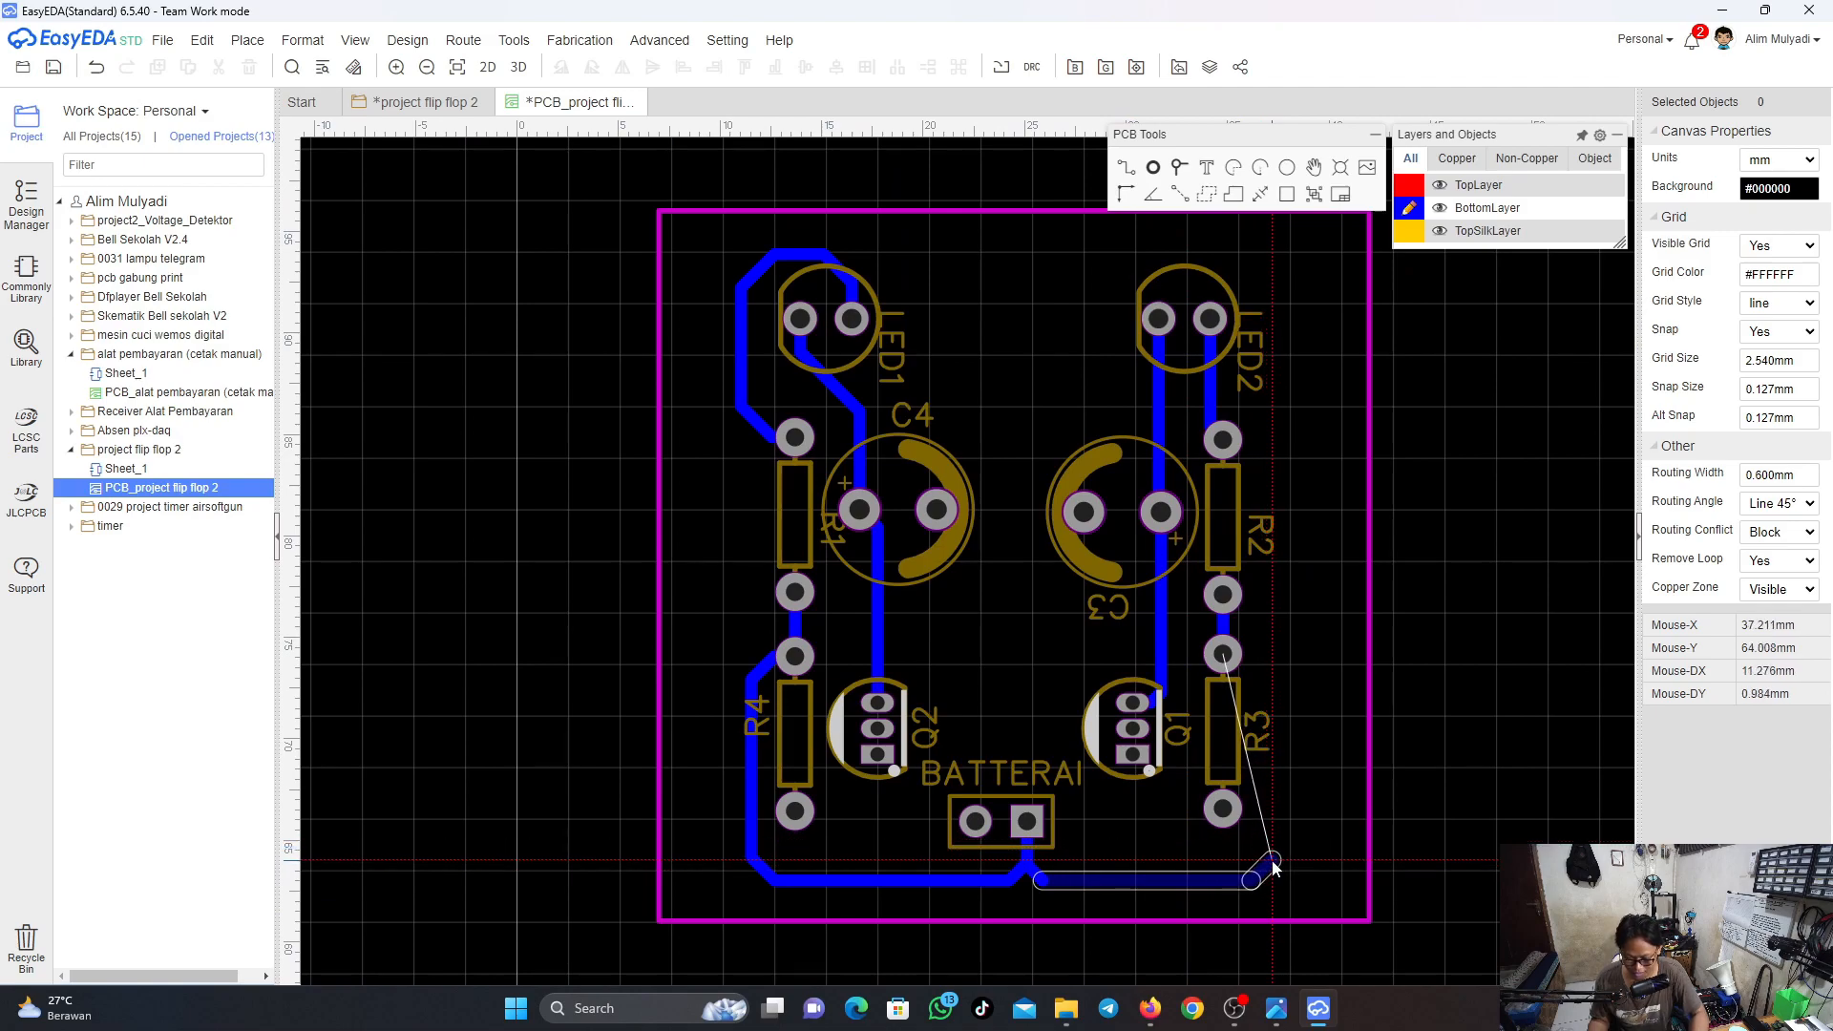
click(1273, 863)
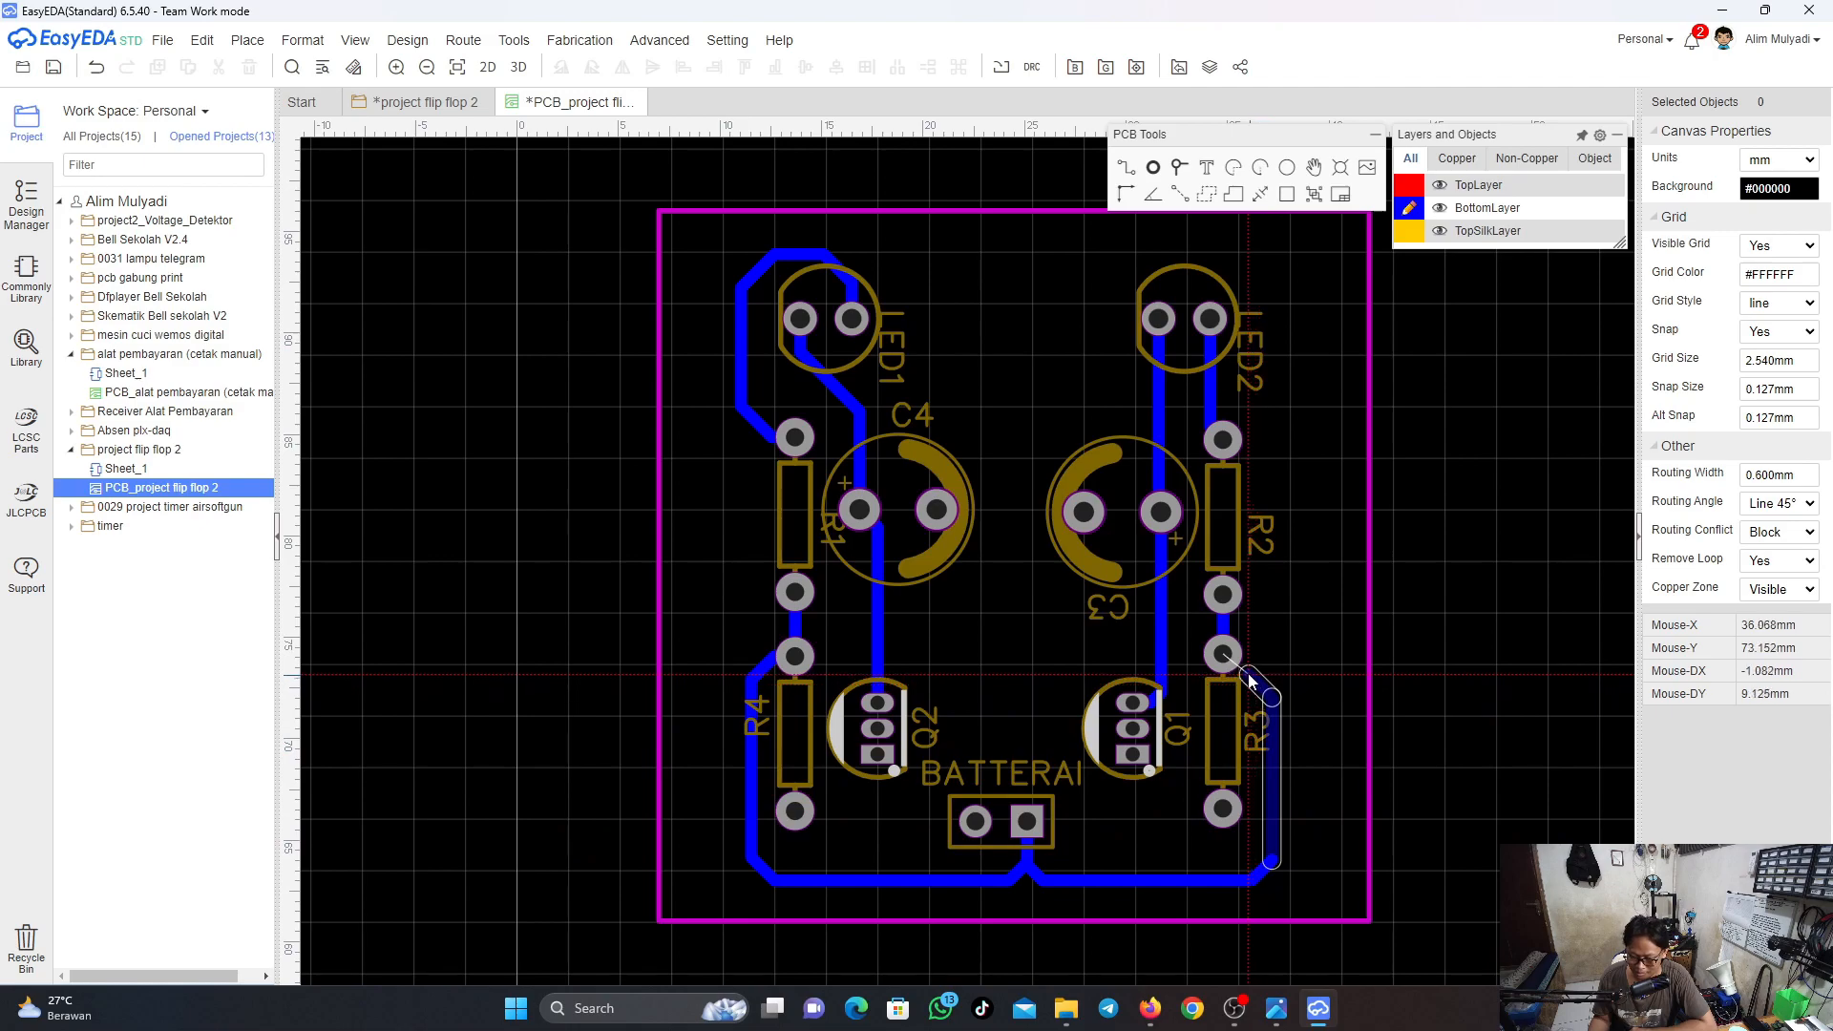
click(1223, 654)
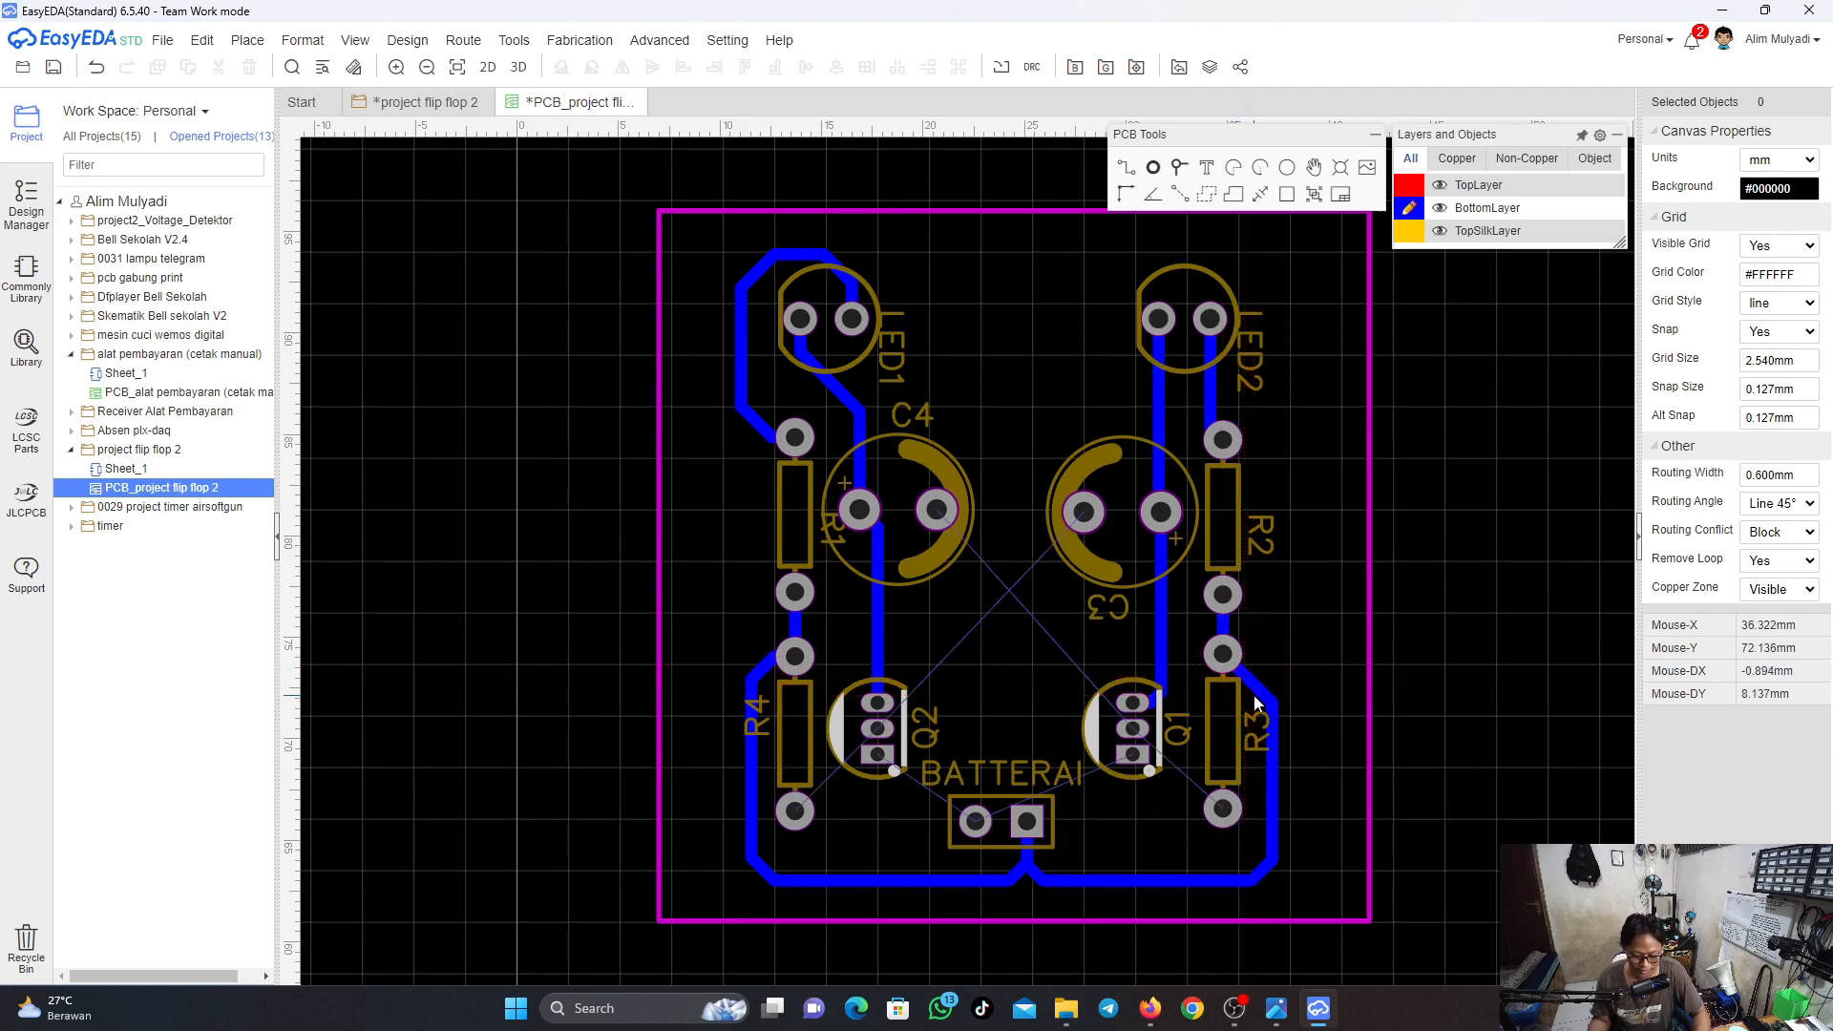
Reshape the battery track beside R3 by shifting its diagonal segment outward and moving its vertical segment closer to R3
click(1254, 695)
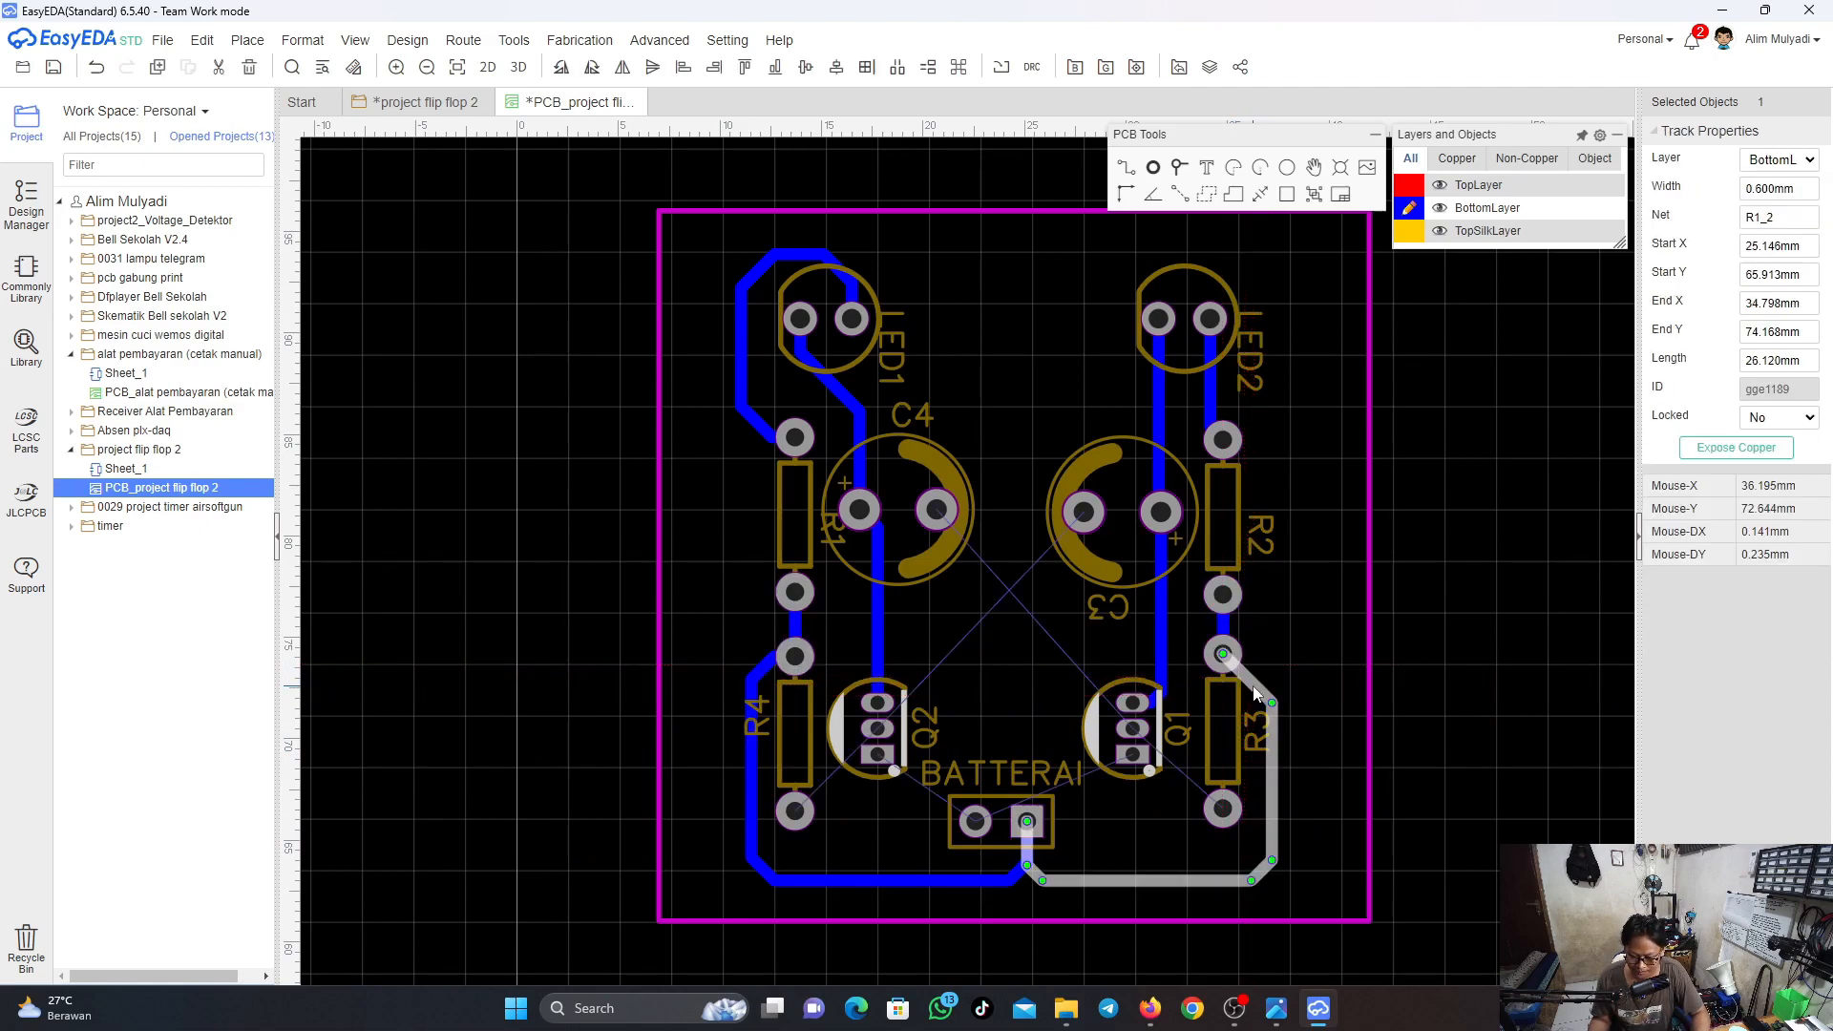
drag(1253, 694, 1256, 682)
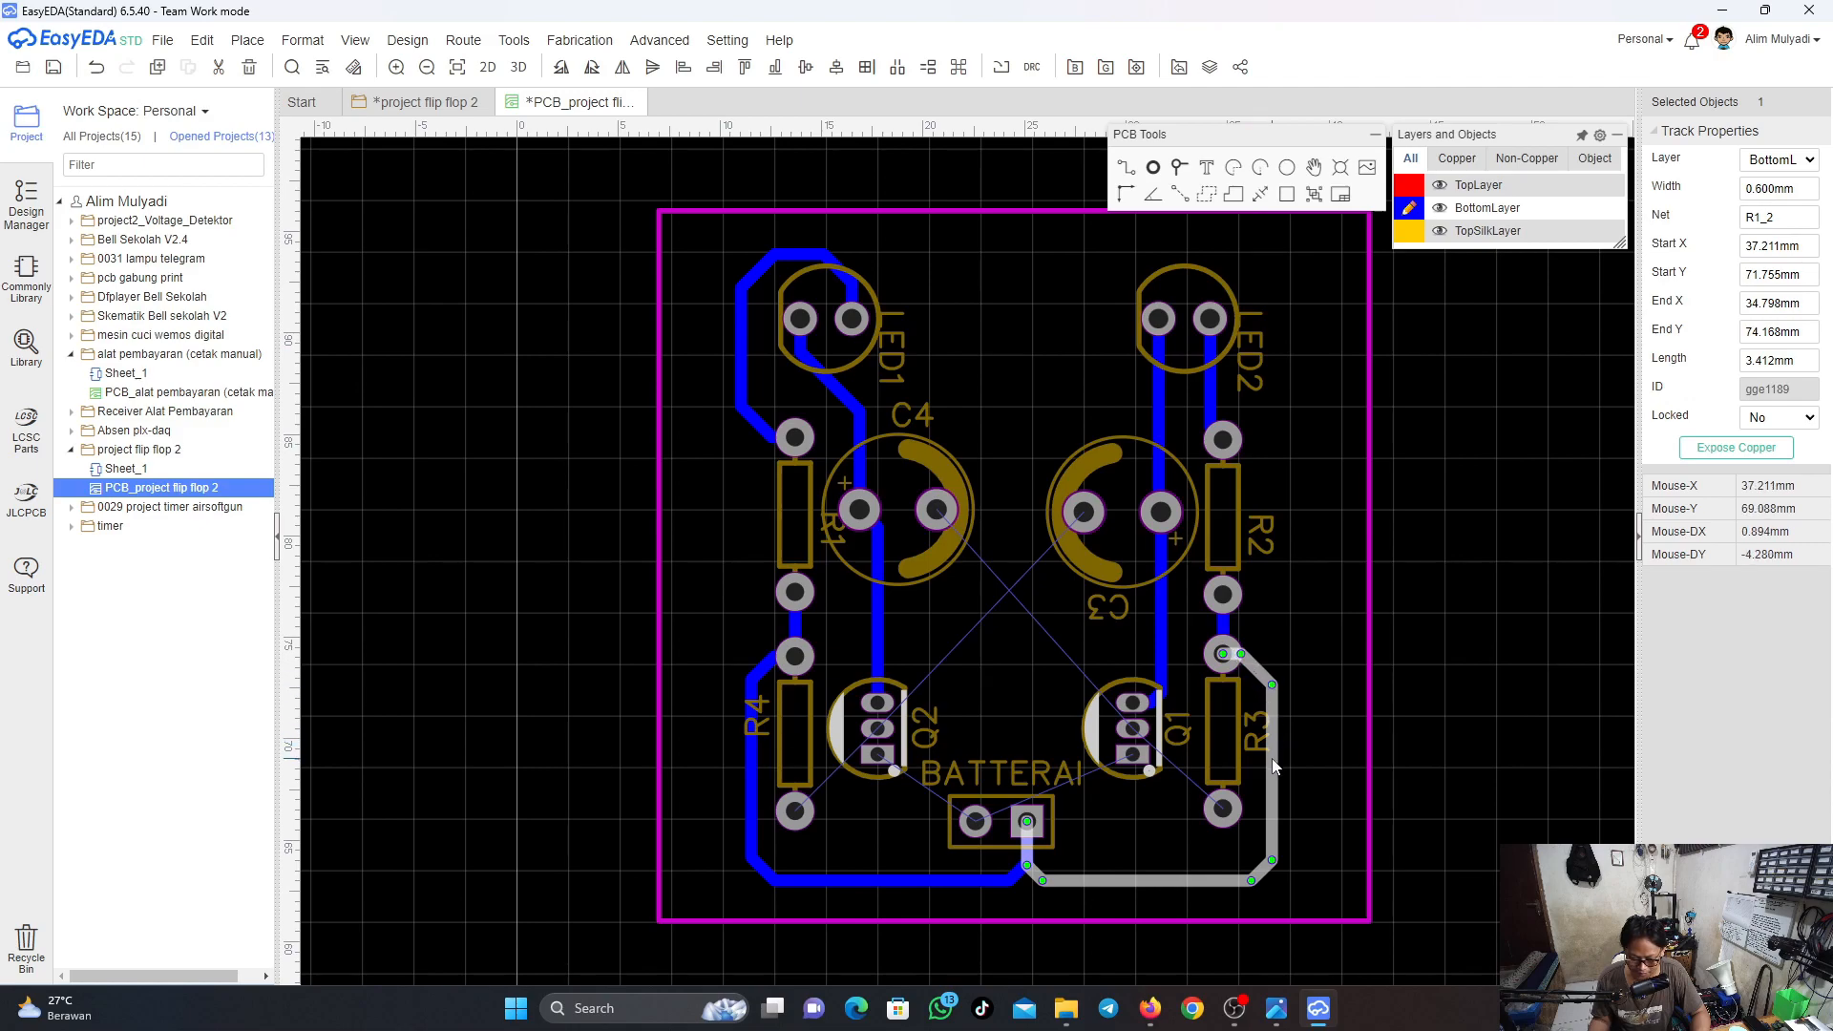
drag(1275, 766, 1262, 771)
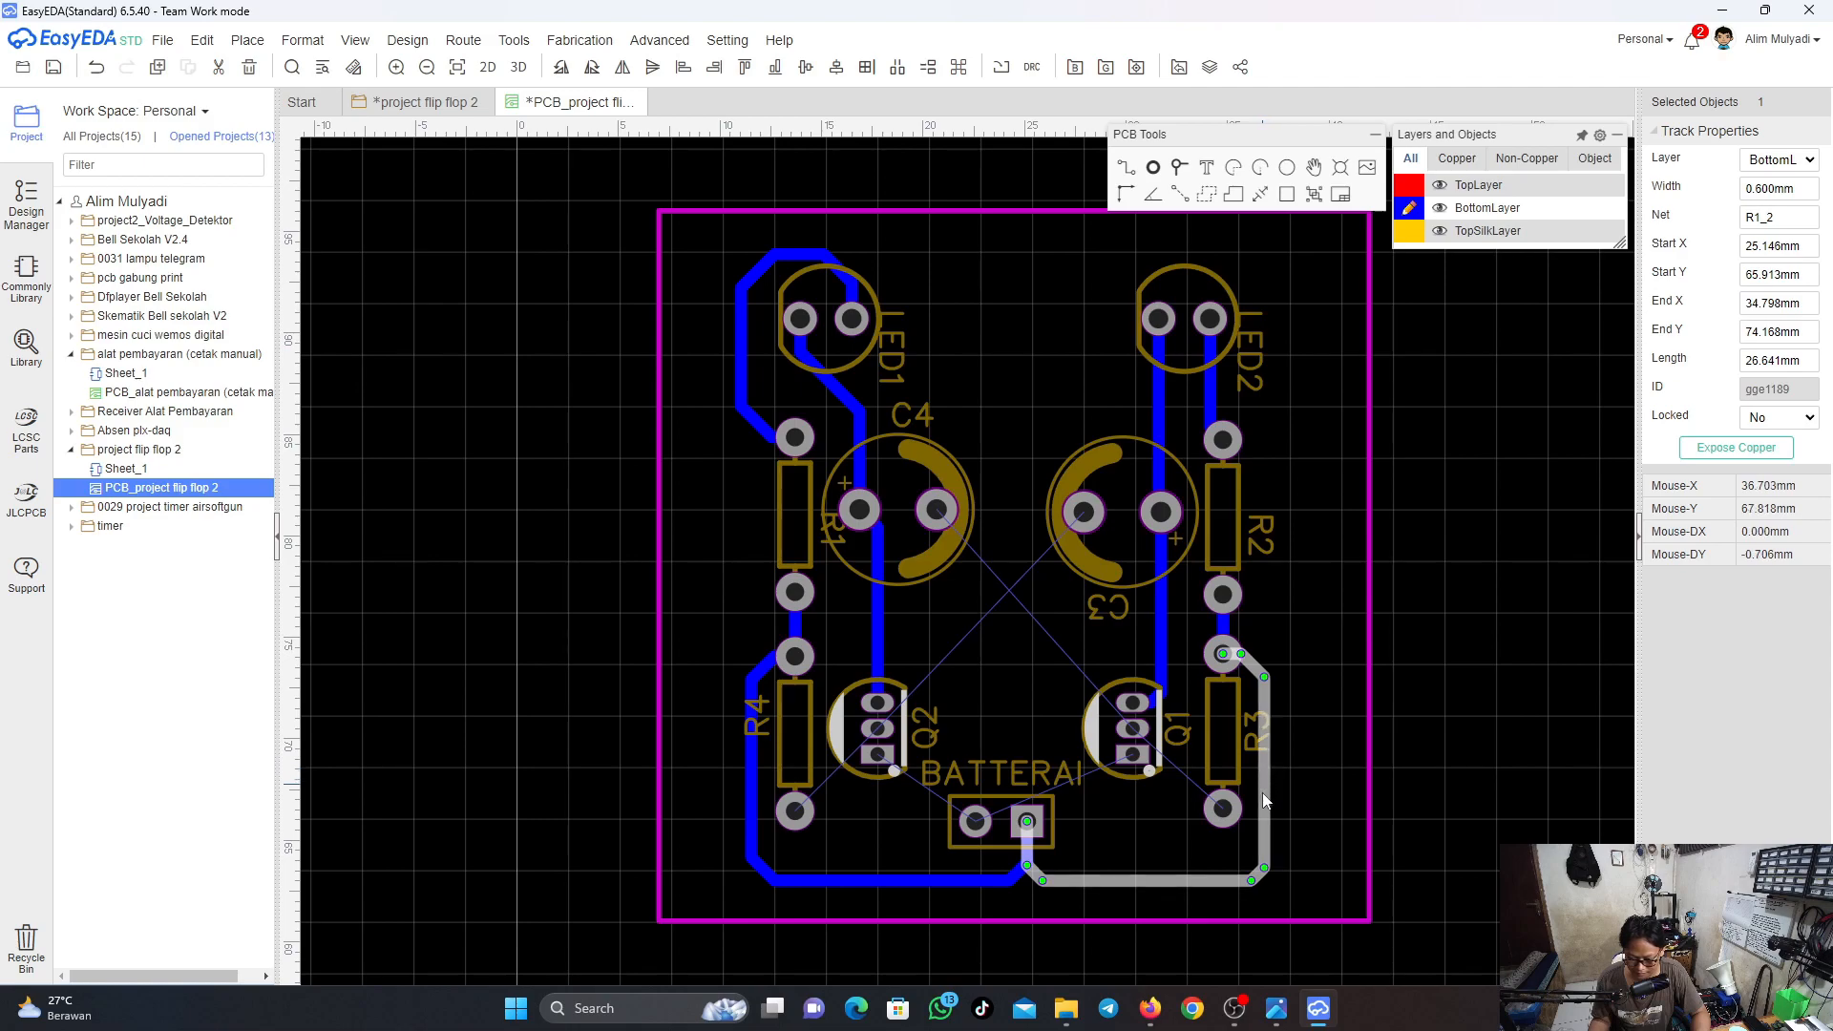
scroll(1149, 892, up, 4)
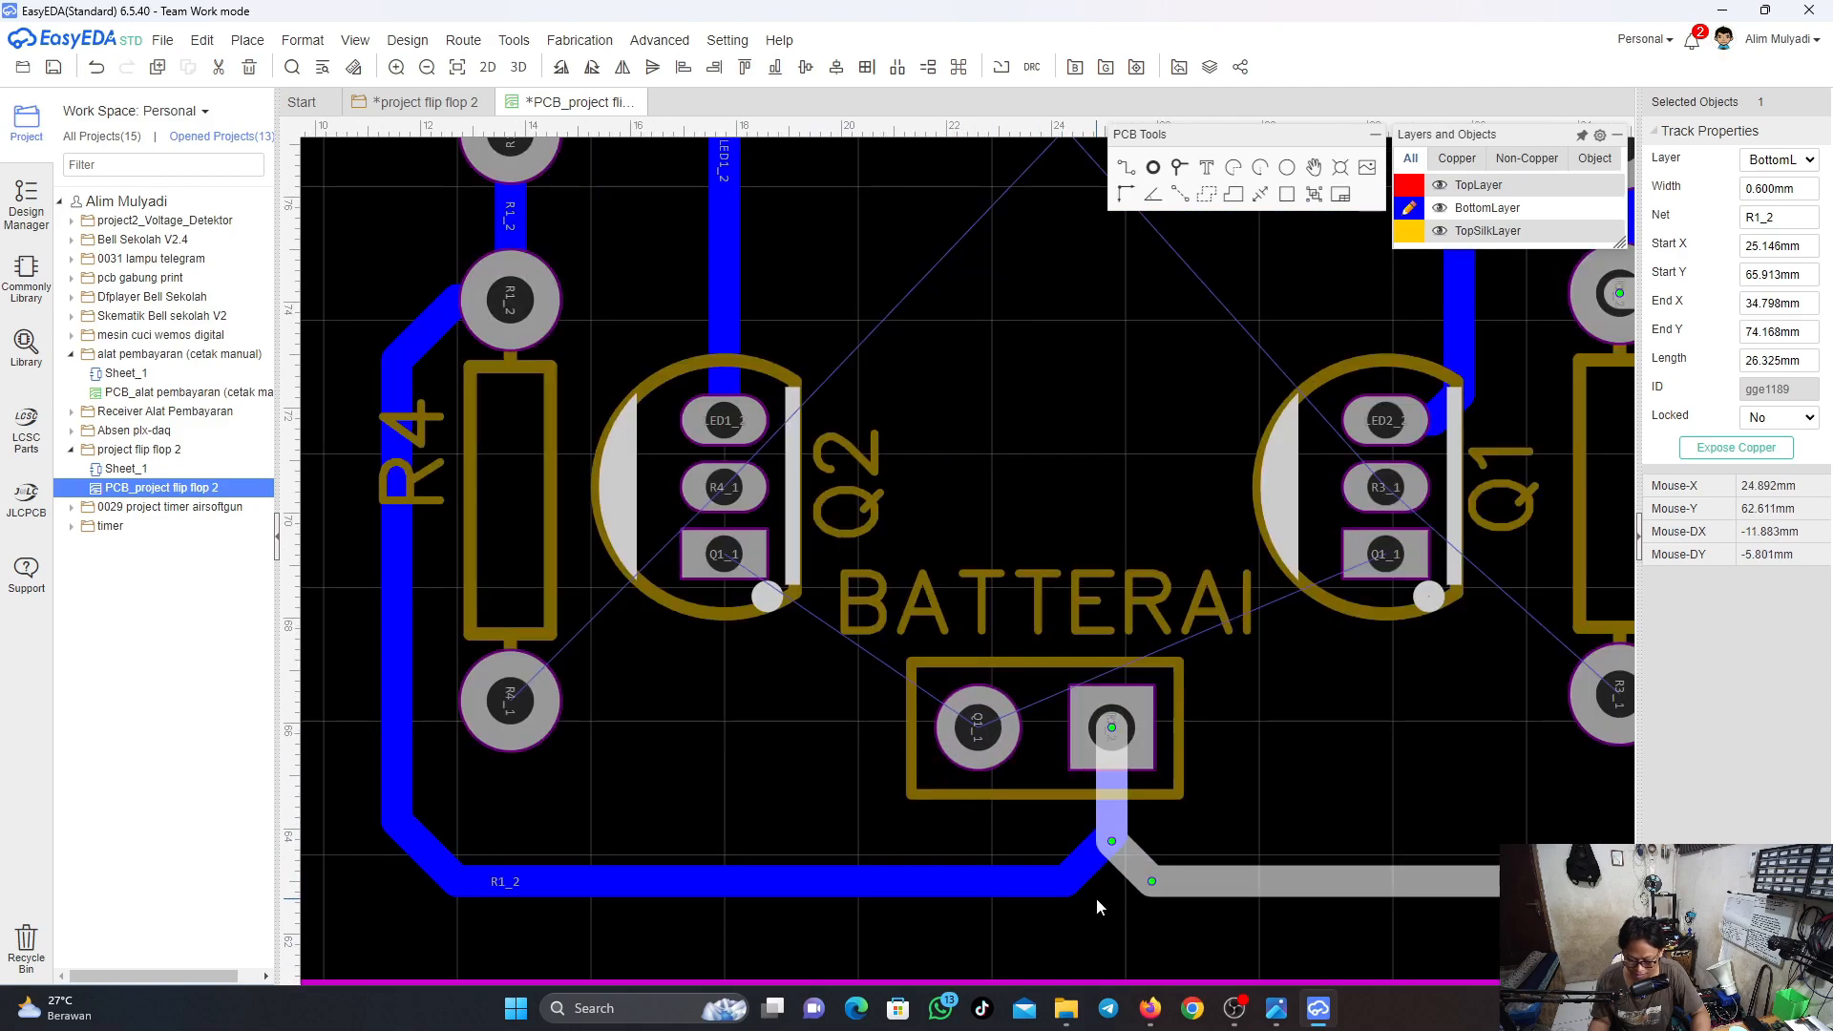
click(1096, 899)
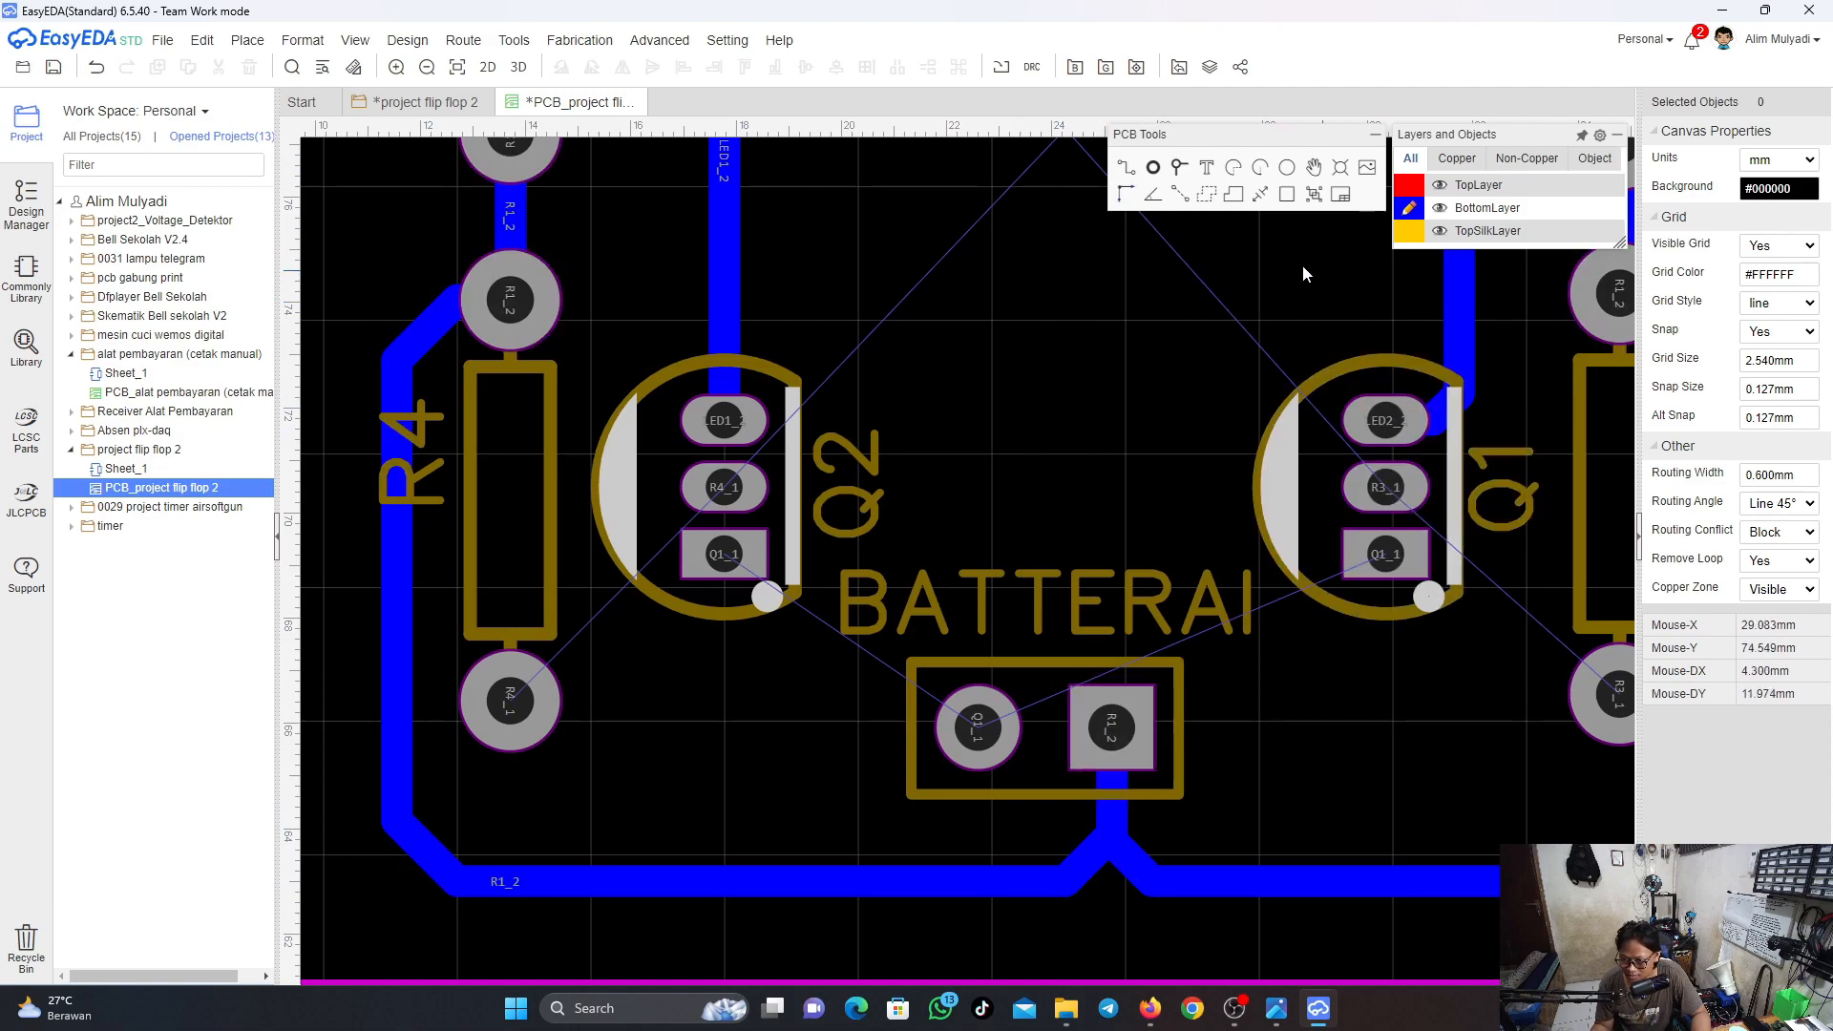
Try to bridge the two branches of the fork below the BATTERAI connector's square pad with a horizontal track
click(1059, 897)
click(1152, 891)
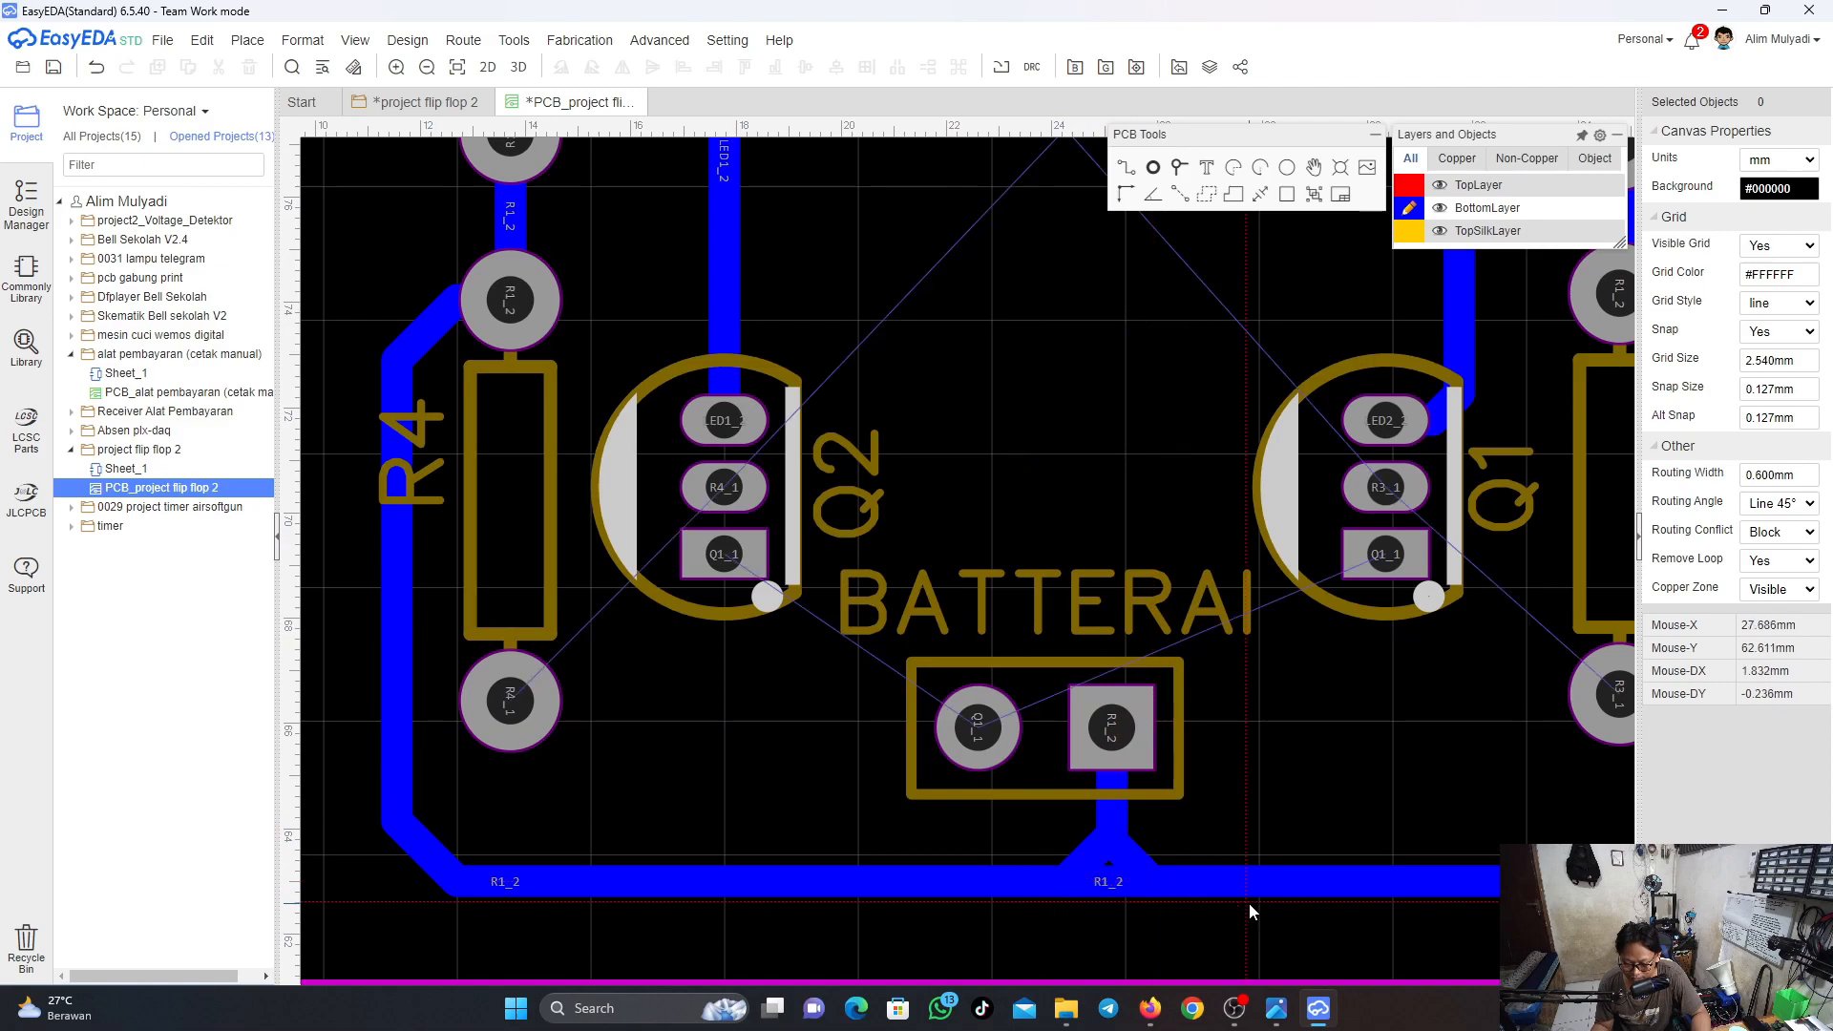
scroll(1110, 867, up, 6)
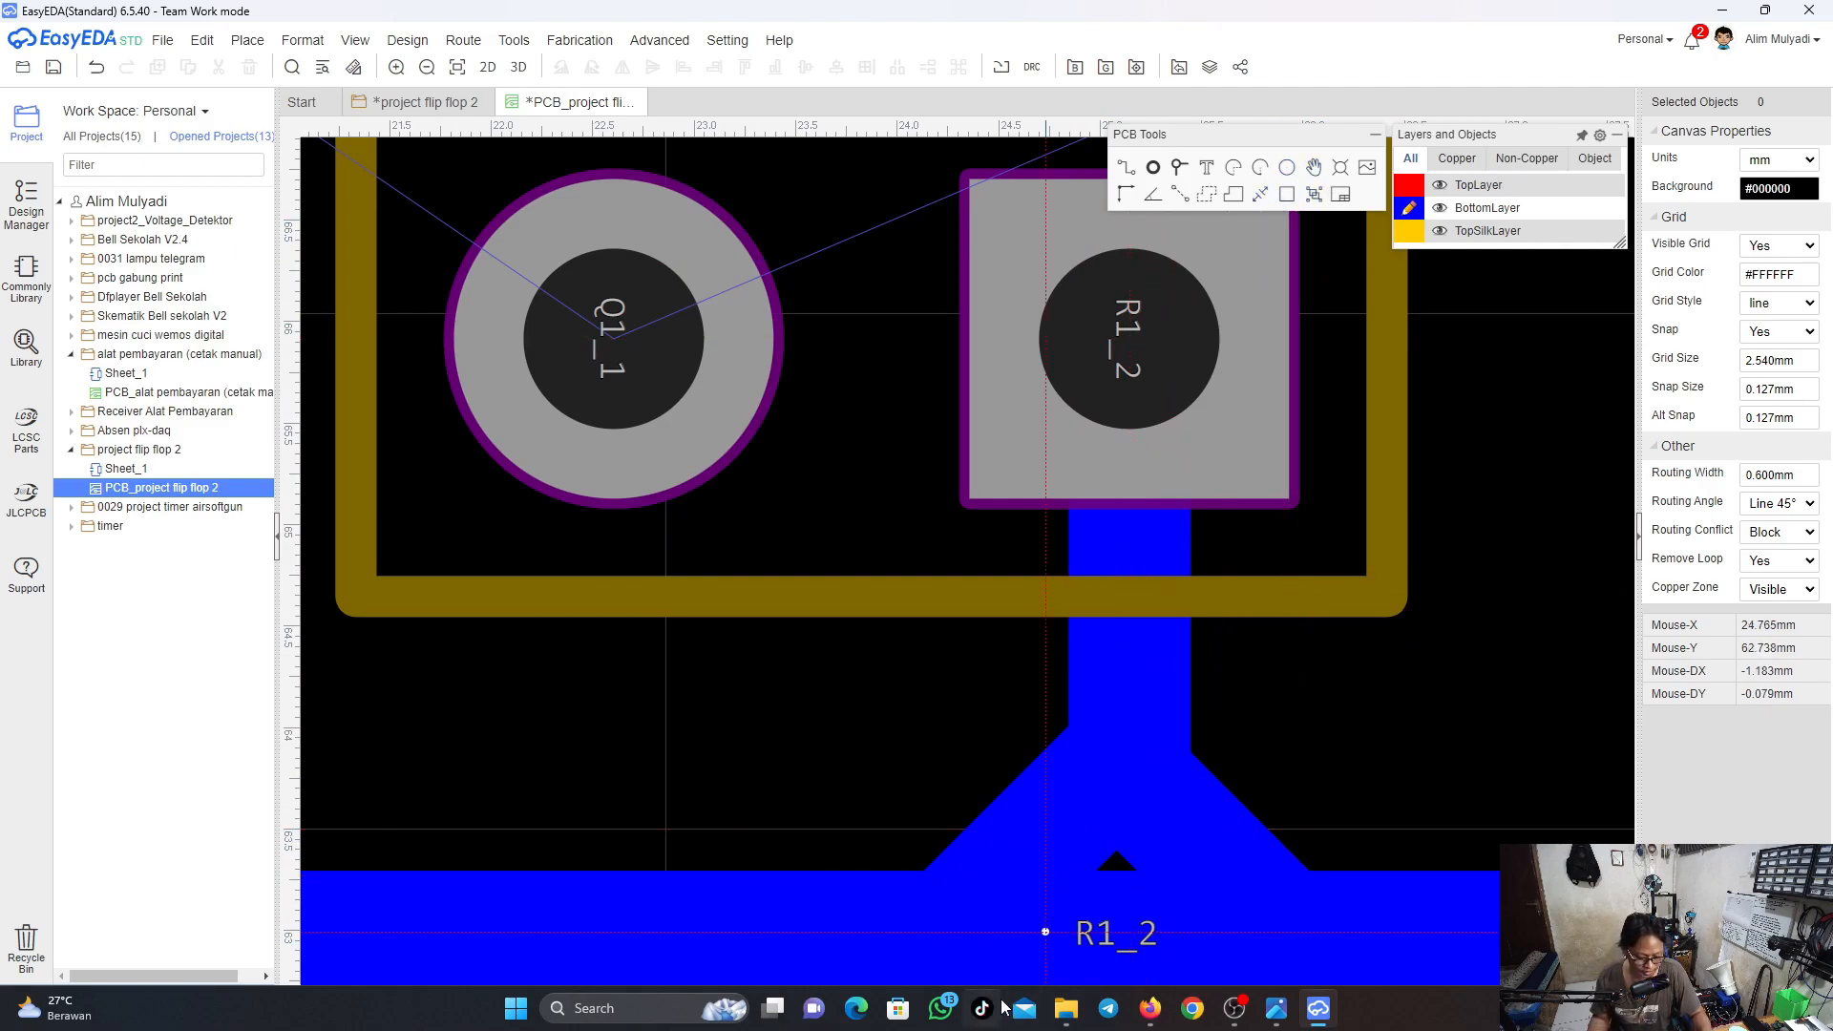
key(ctrl+z)
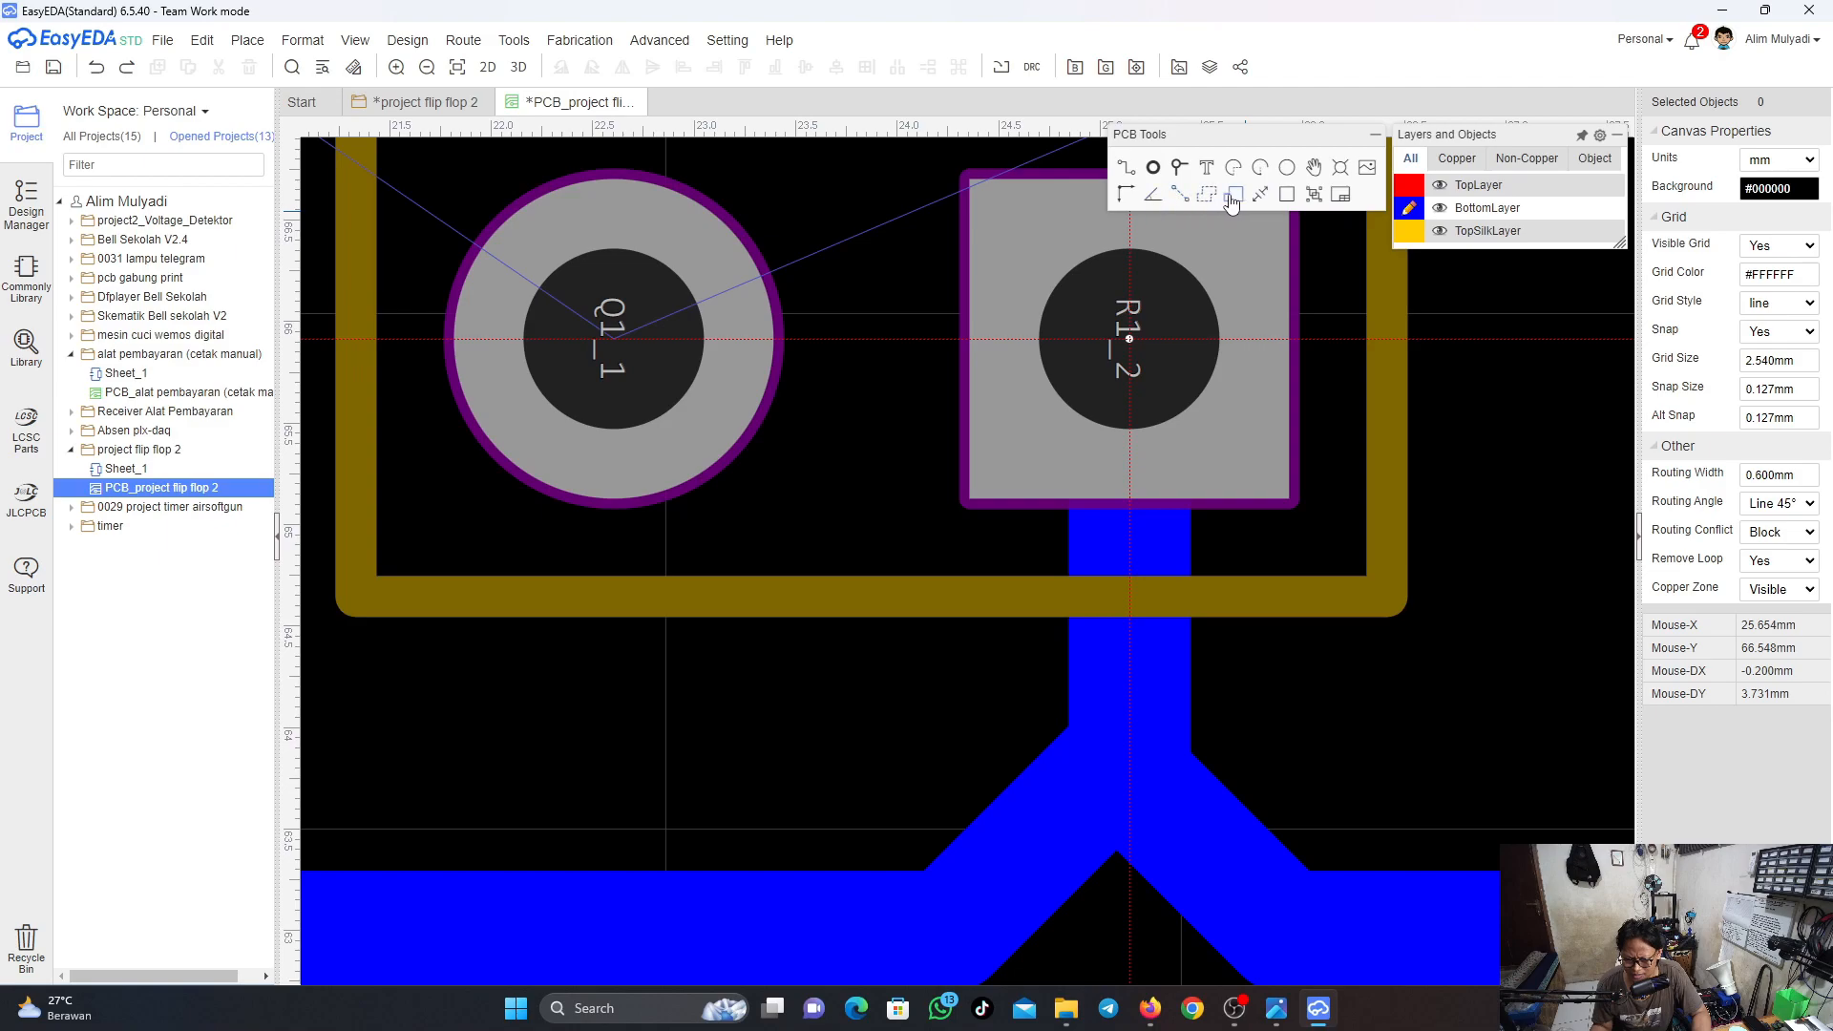
Fill the notch of the fork below the BATTERAI square pad with a short horizontal track joining both branches
scroll(1019, 921, down, 2)
click(1008, 932)
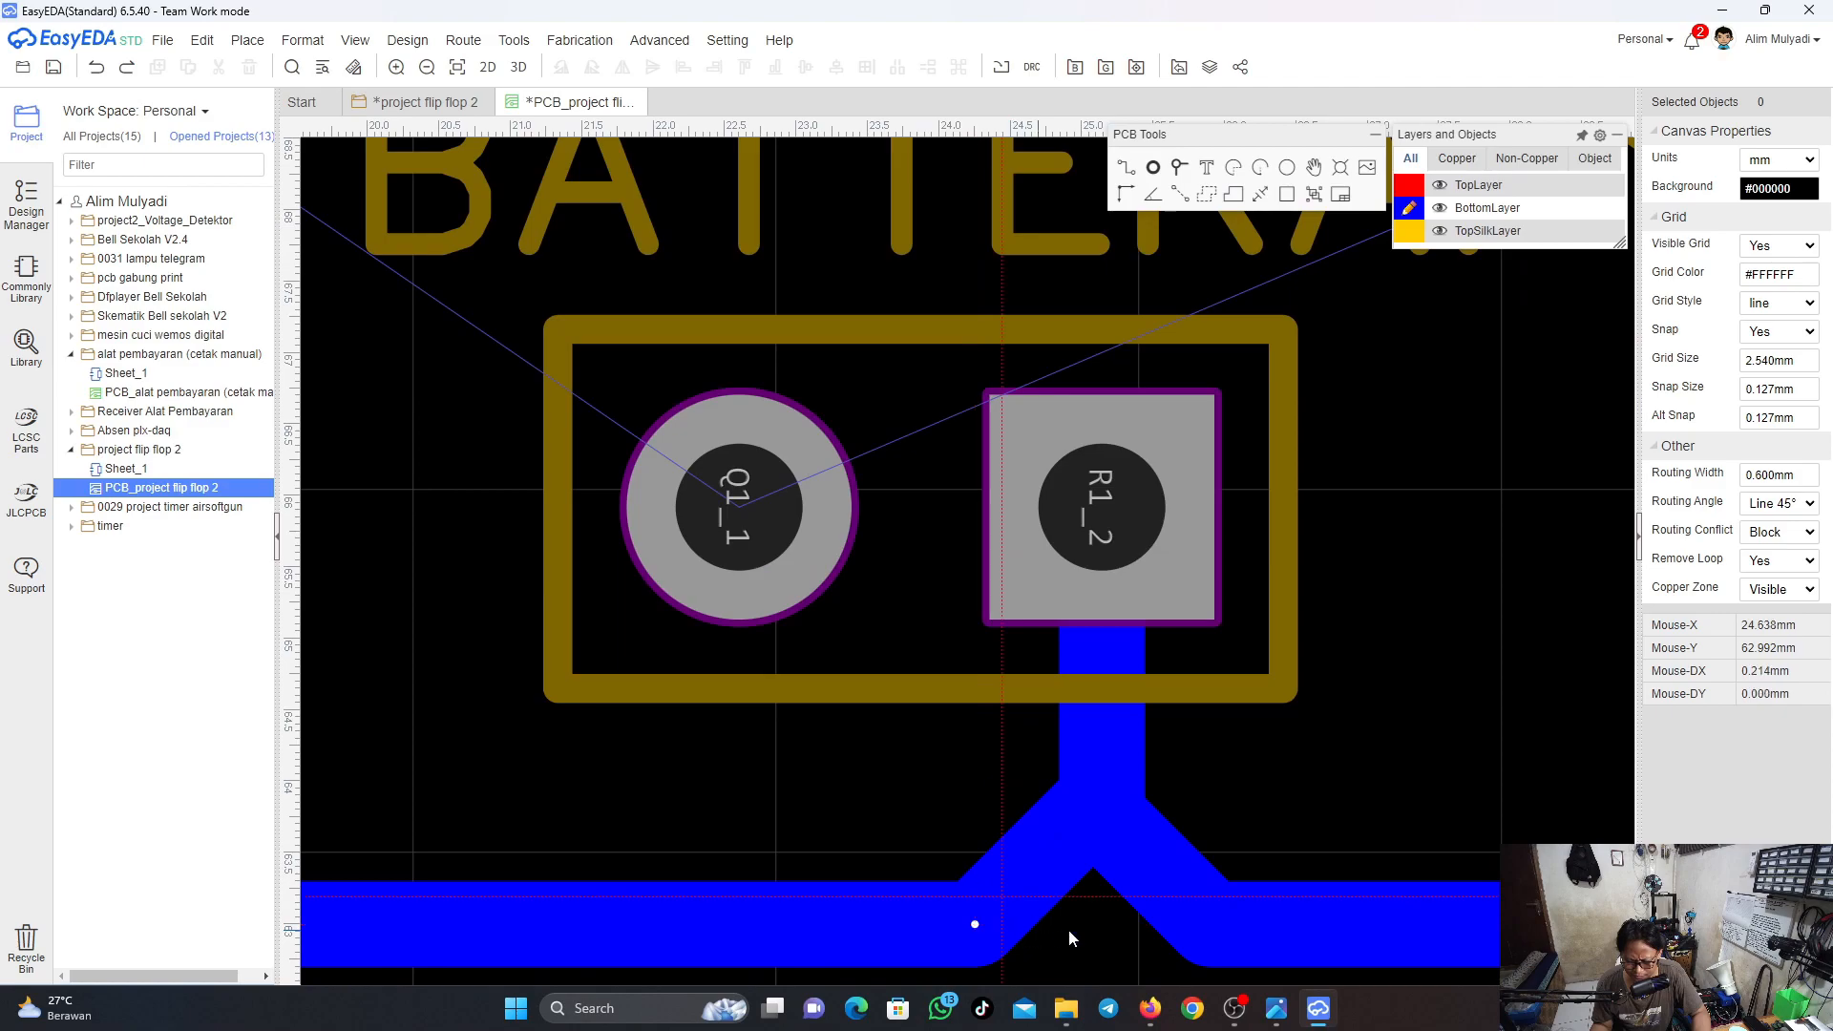
click(1218, 930)
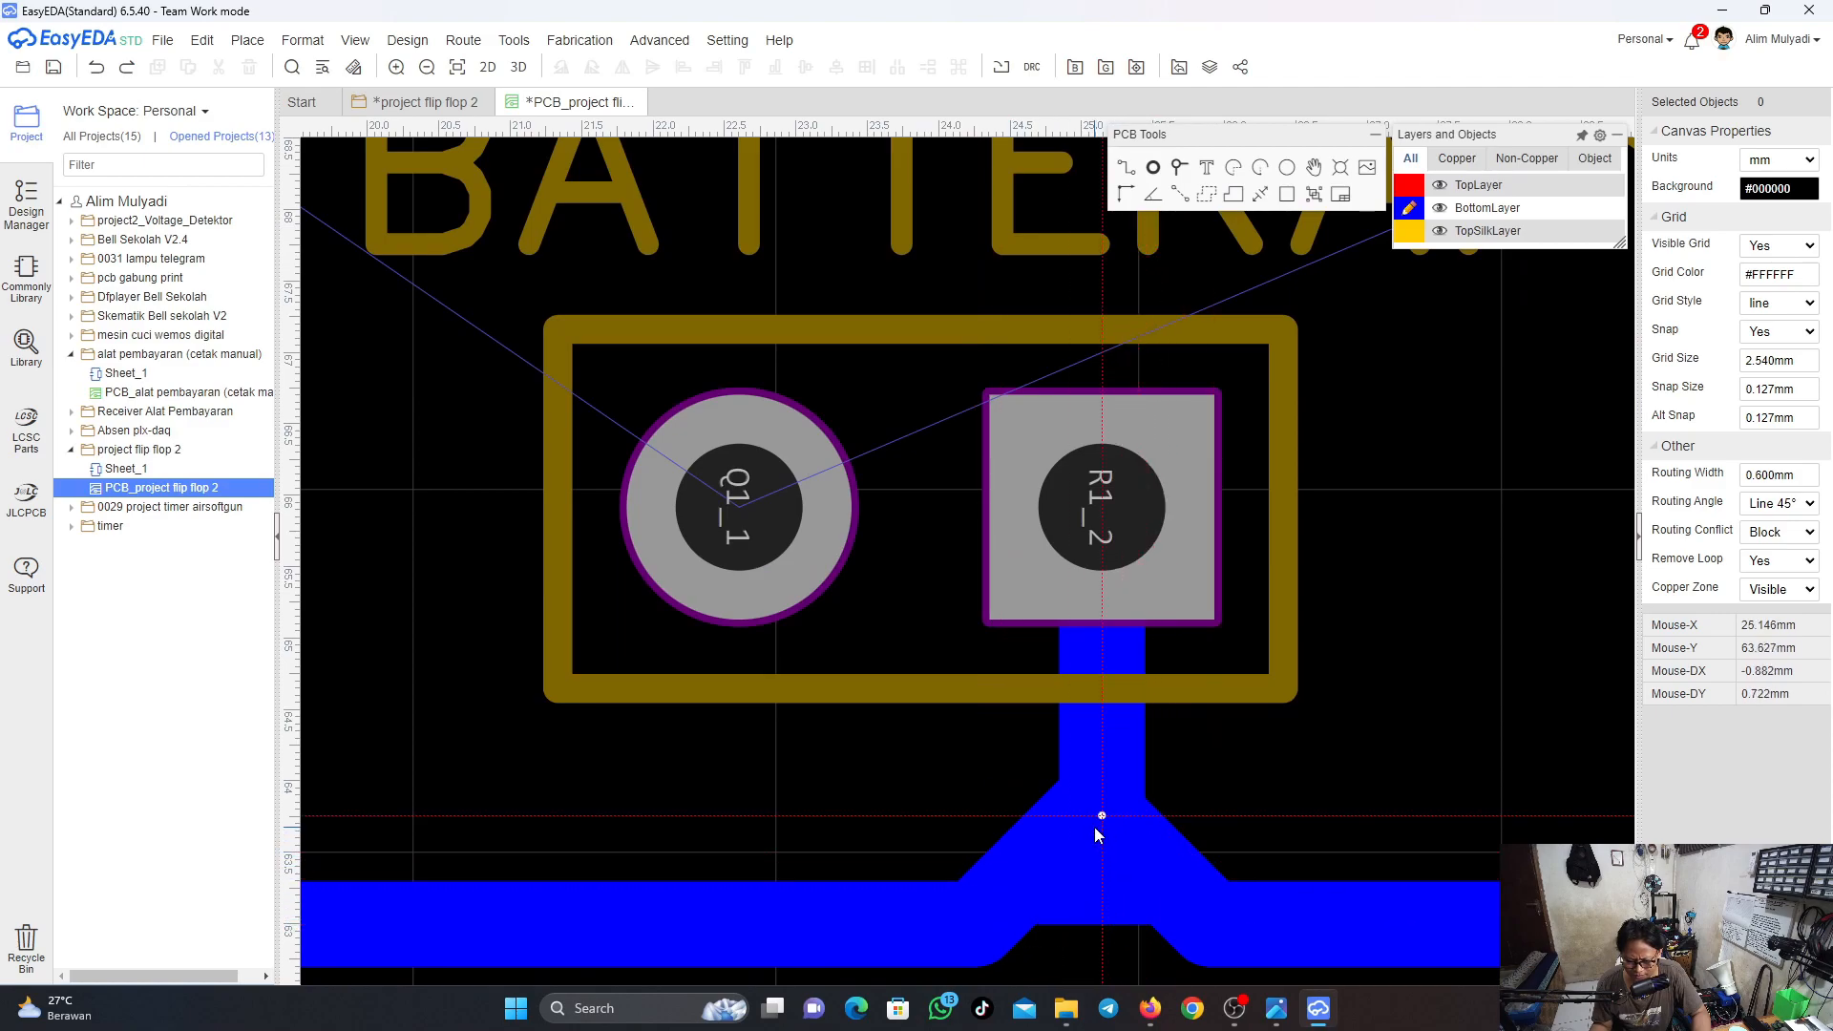
Try to fill the gap in the track fork below the BATTERAI square pad with a solid copper region
scroll(1094, 826, down, 3)
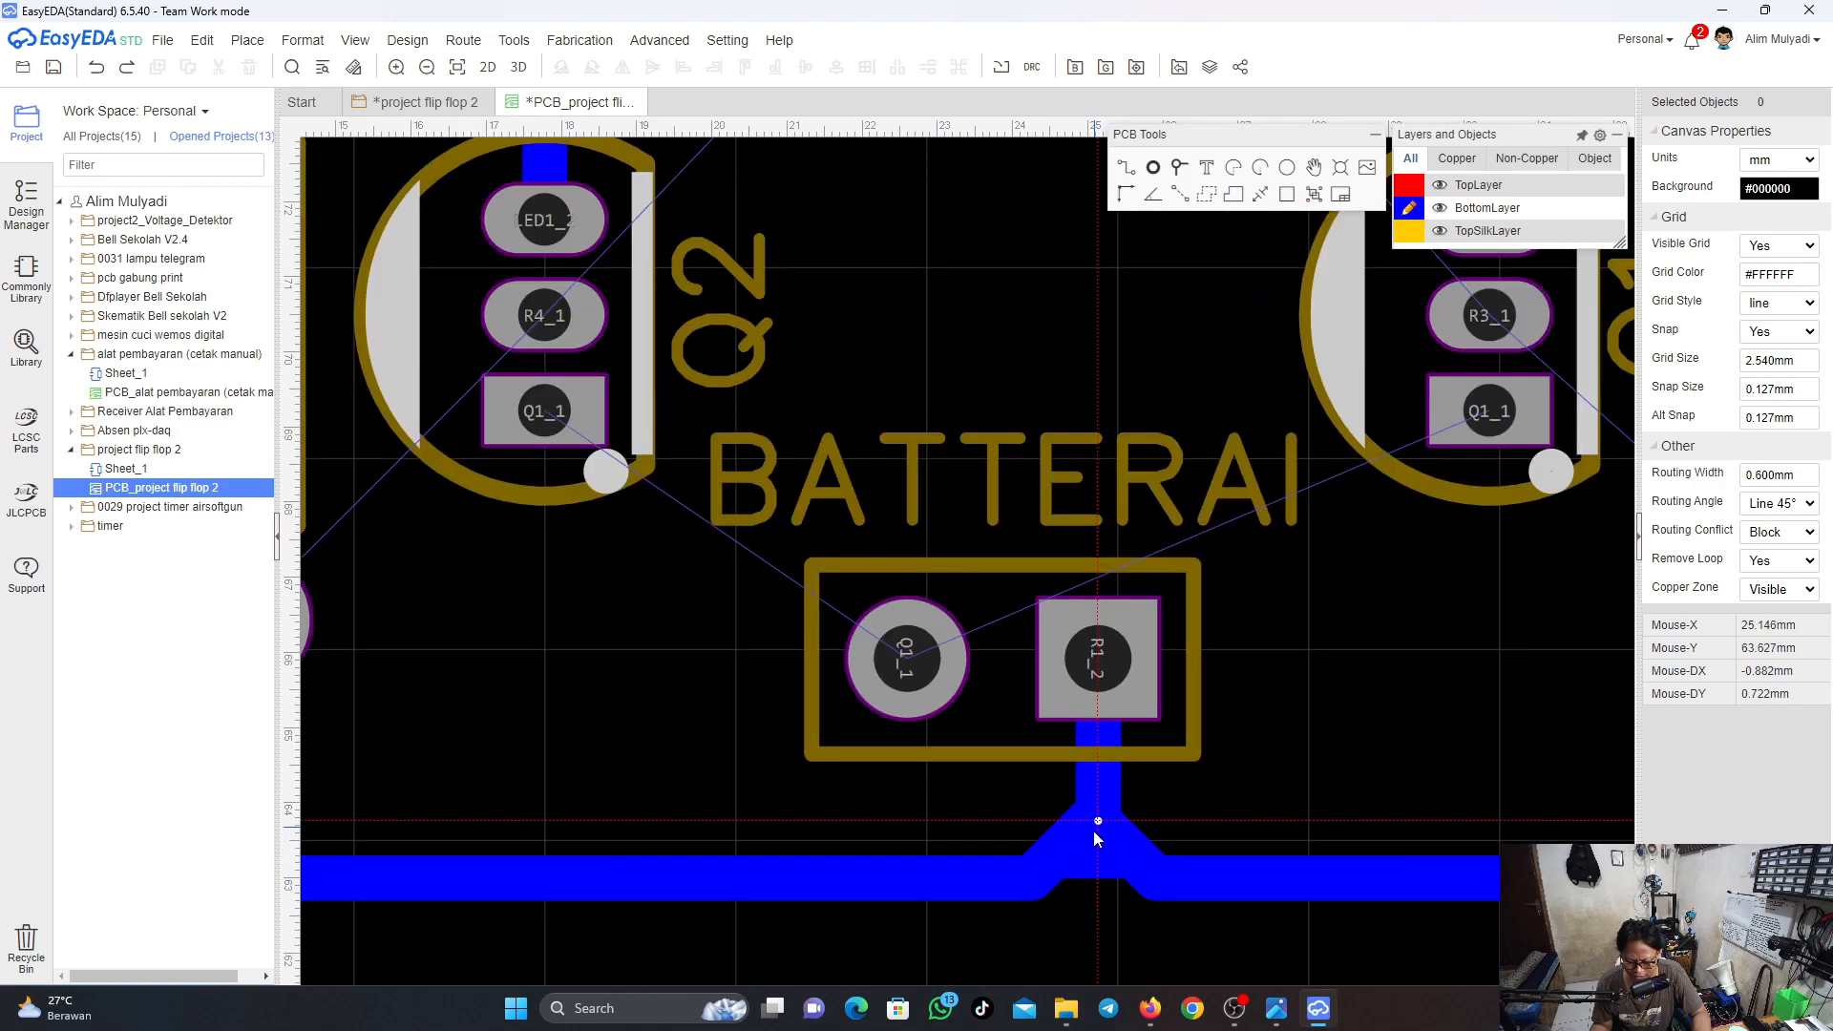
right_click(1136, 899)
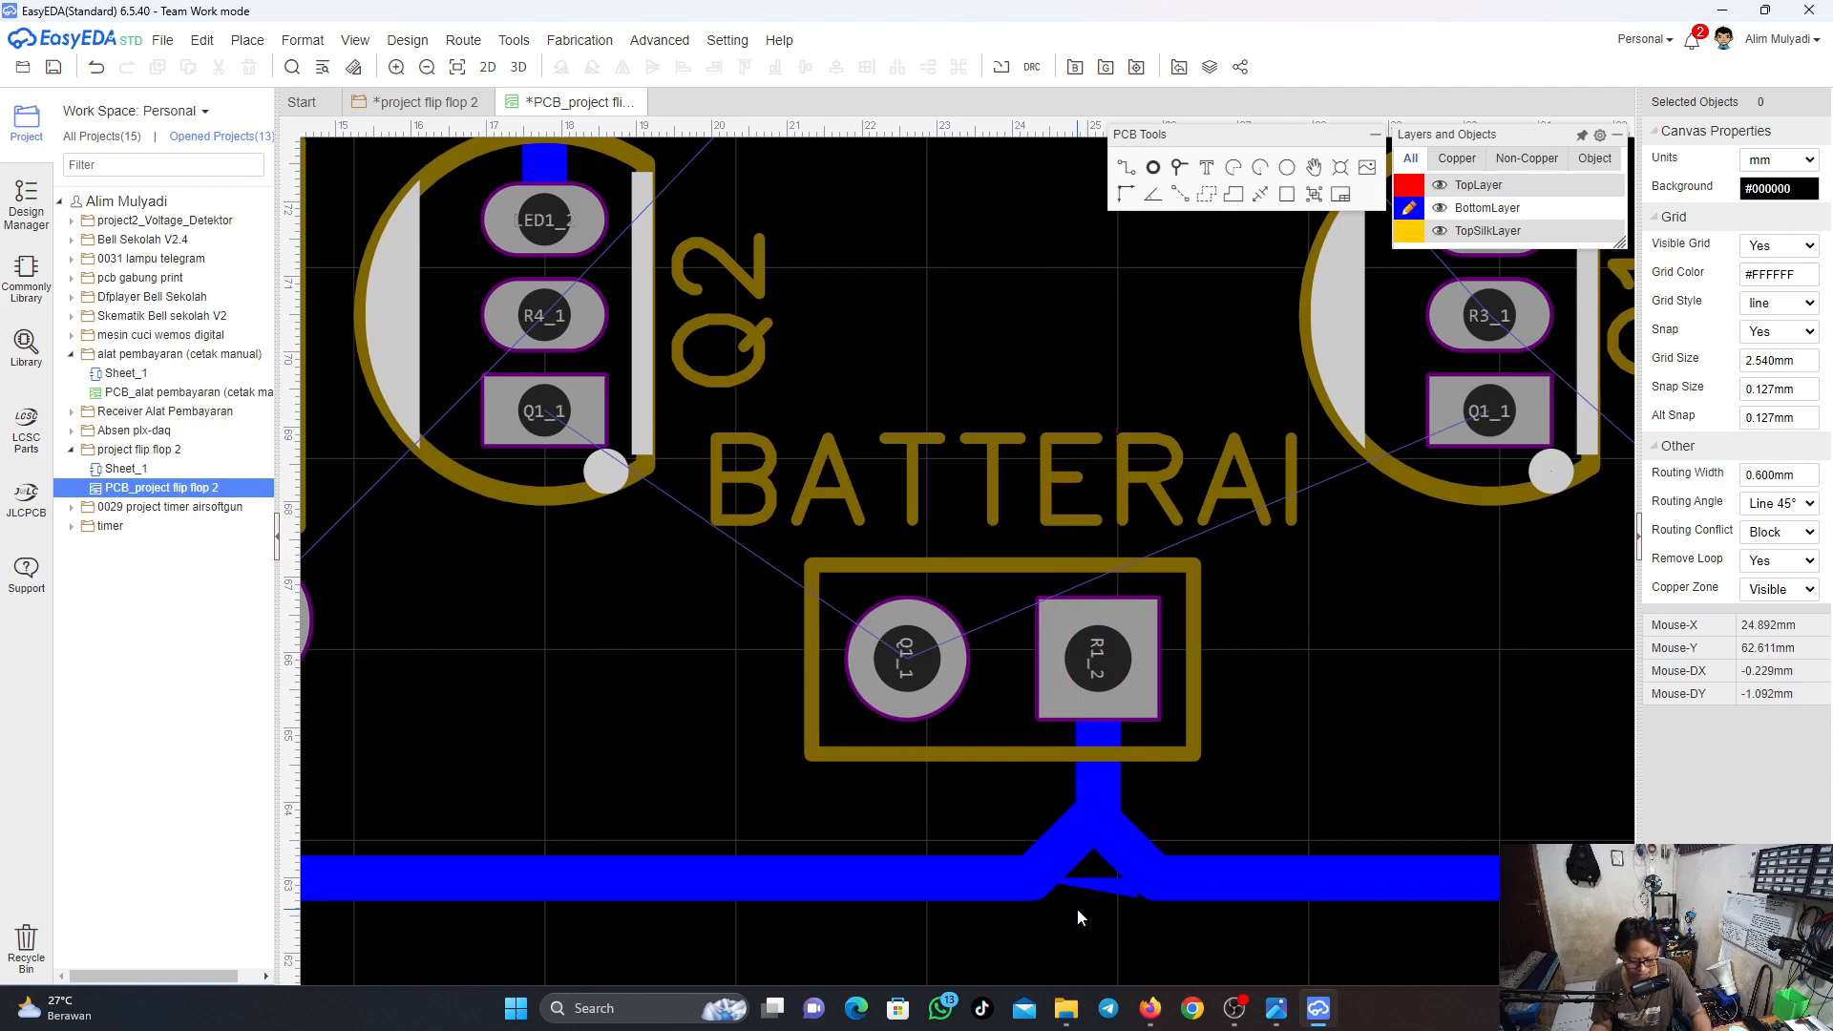
key(ctrl+z)
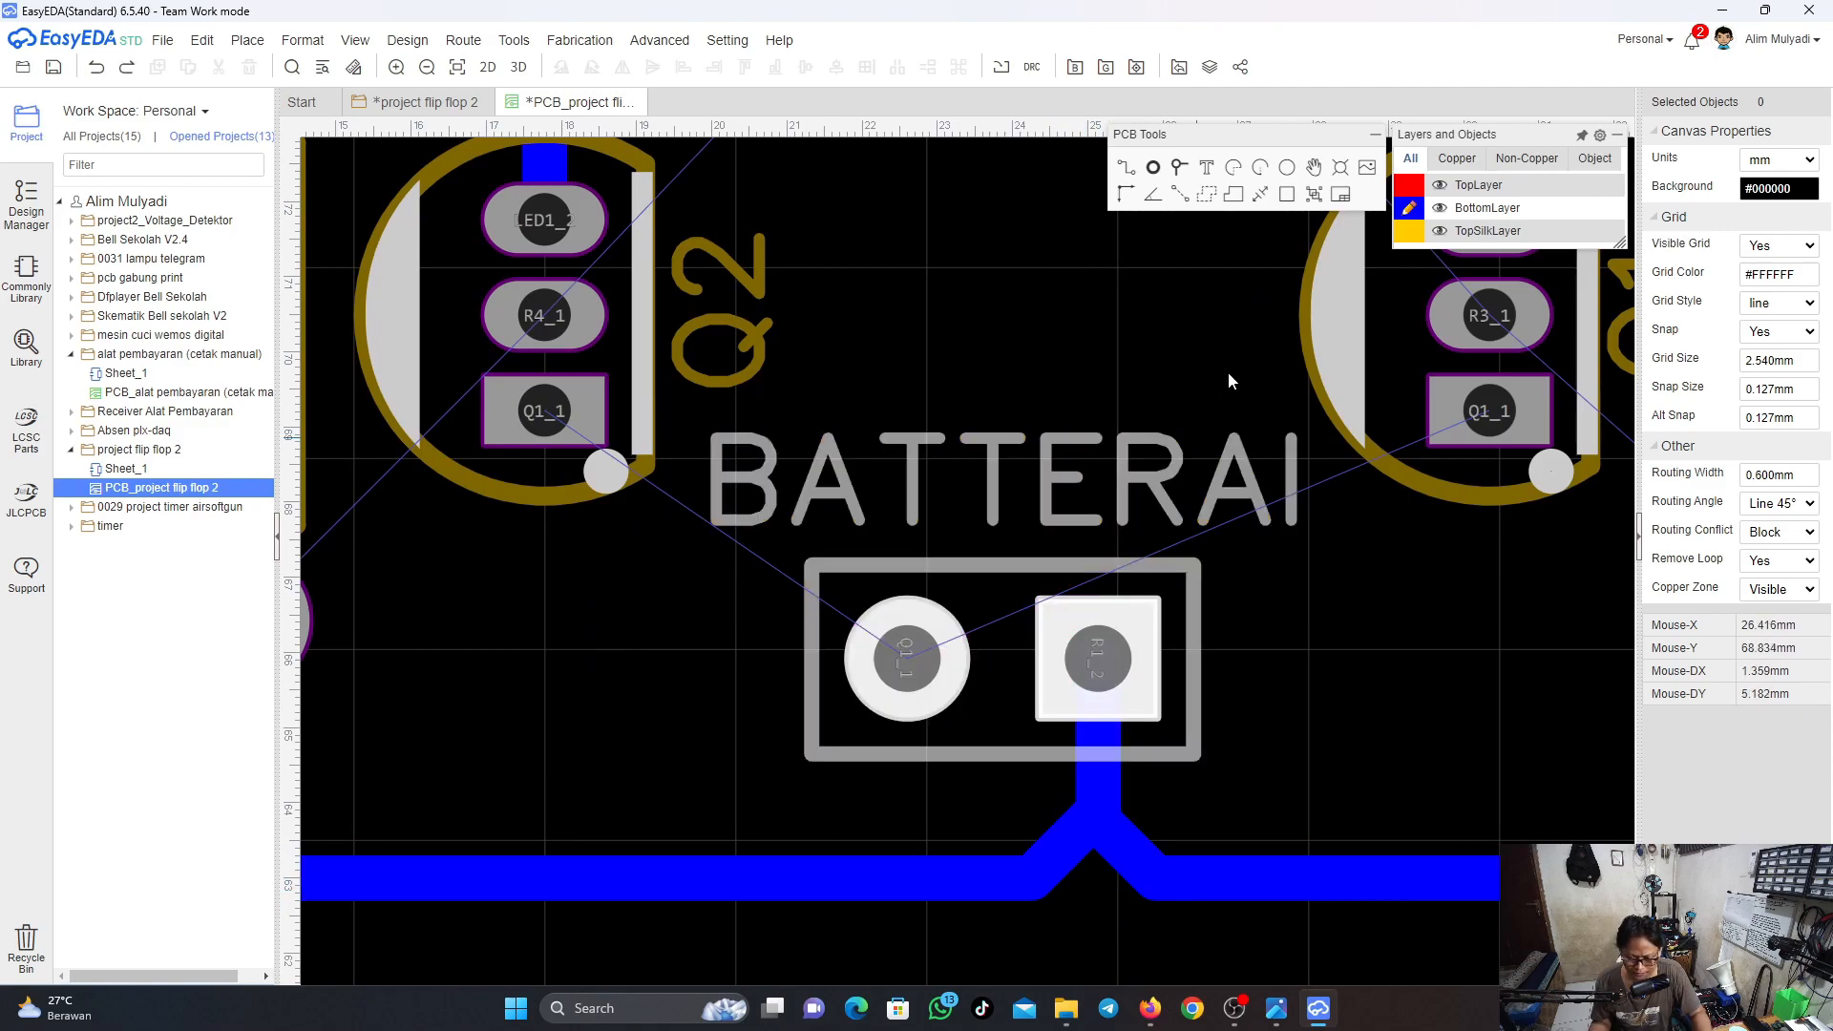
Try again to draw a solid region spanning both branches of the fork and undo the resulting fill
click(1235, 196)
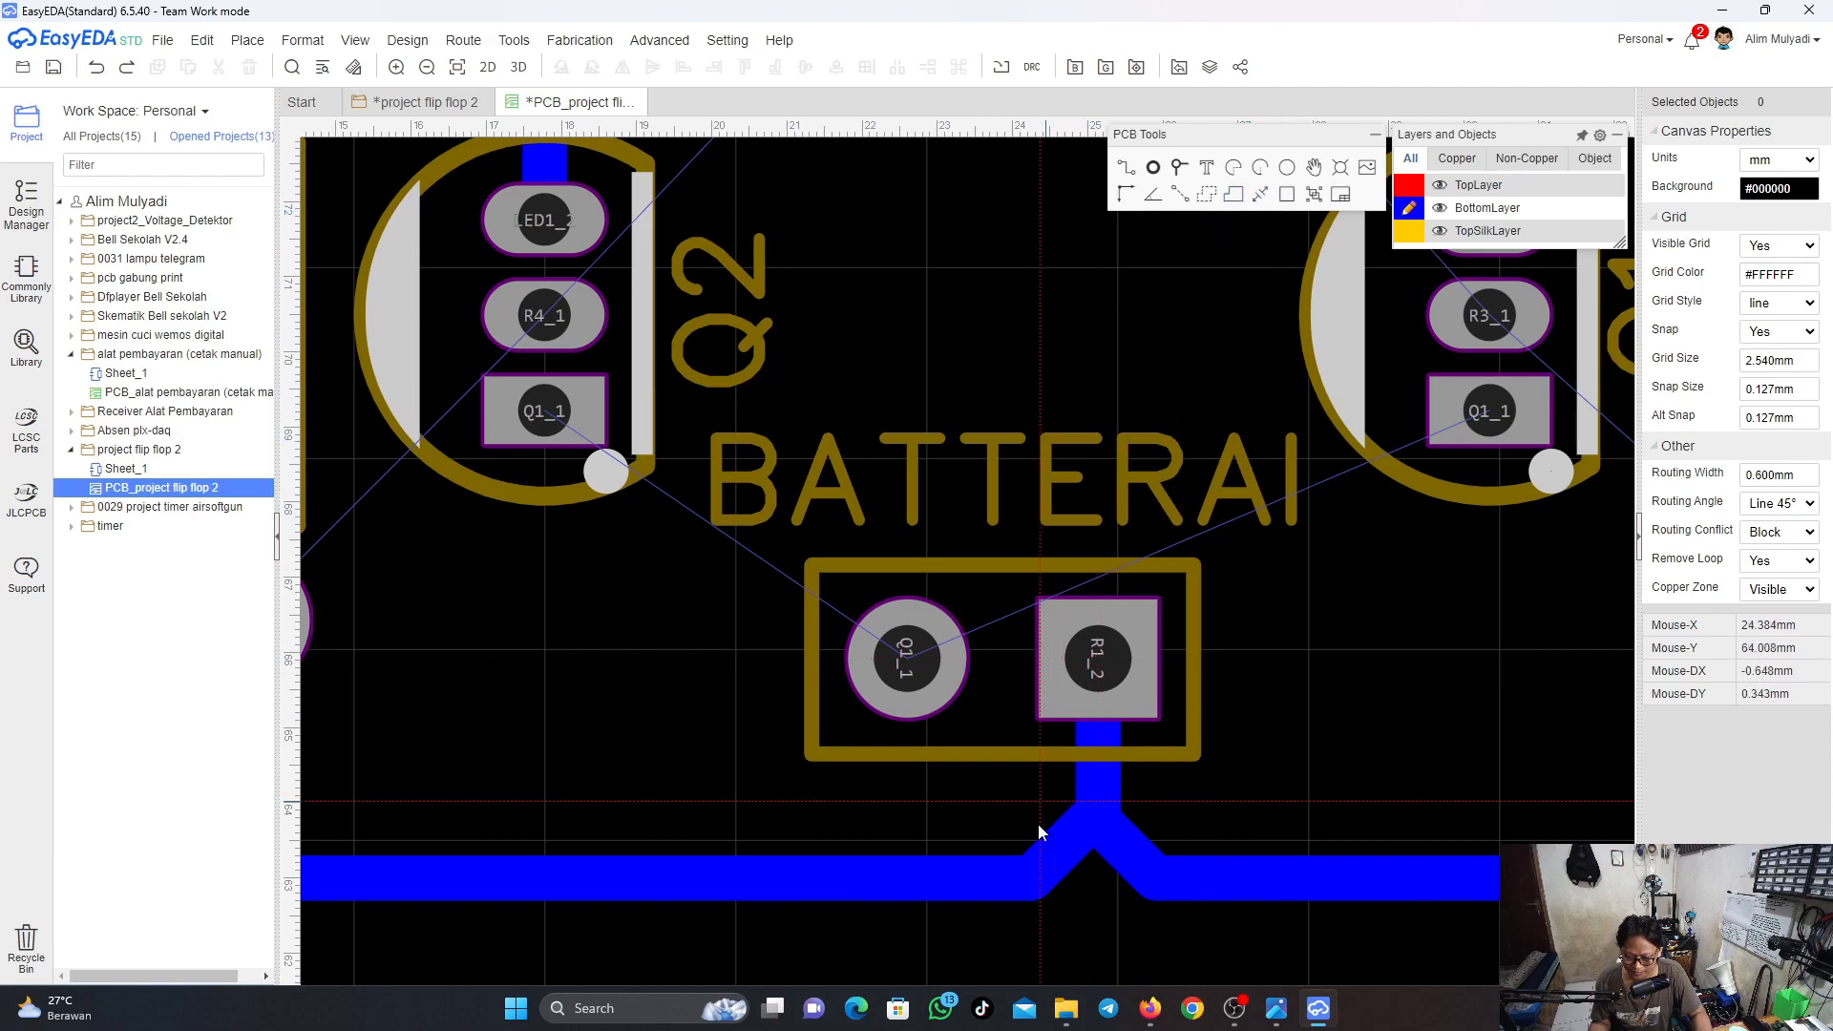
click(993, 897)
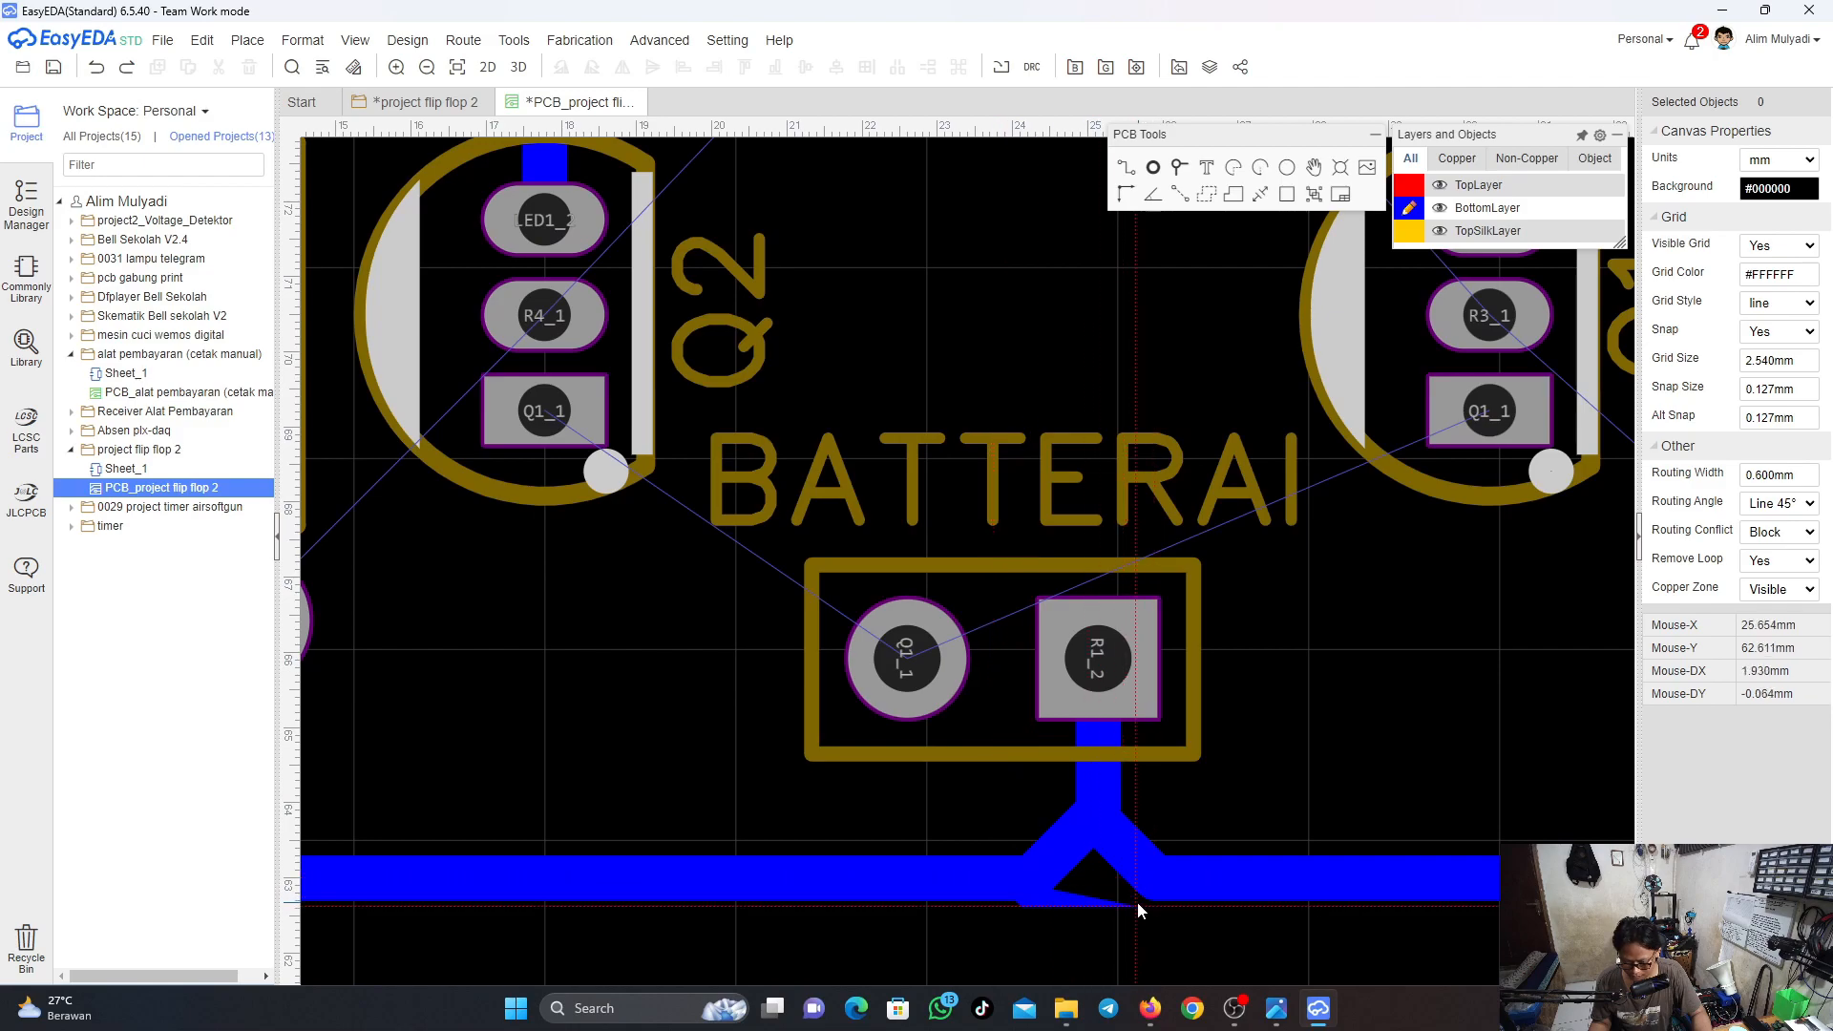
click(1184, 899)
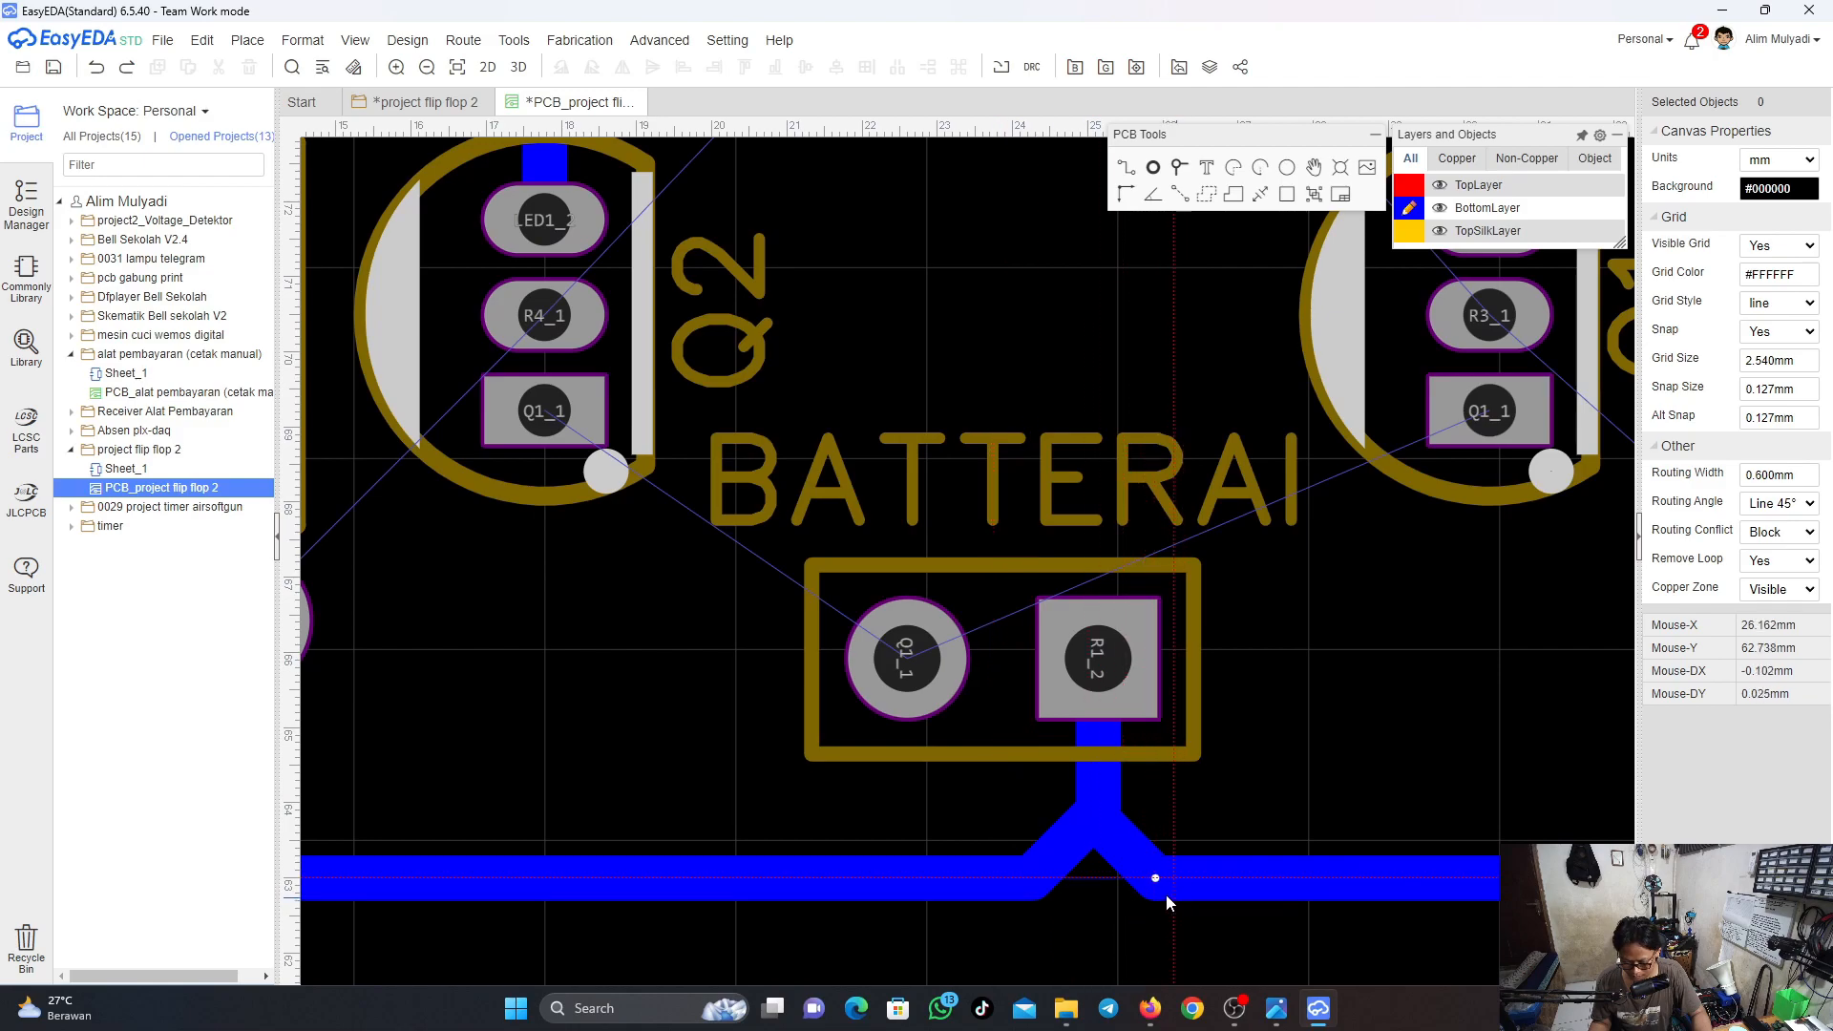
right_click(1128, 937)
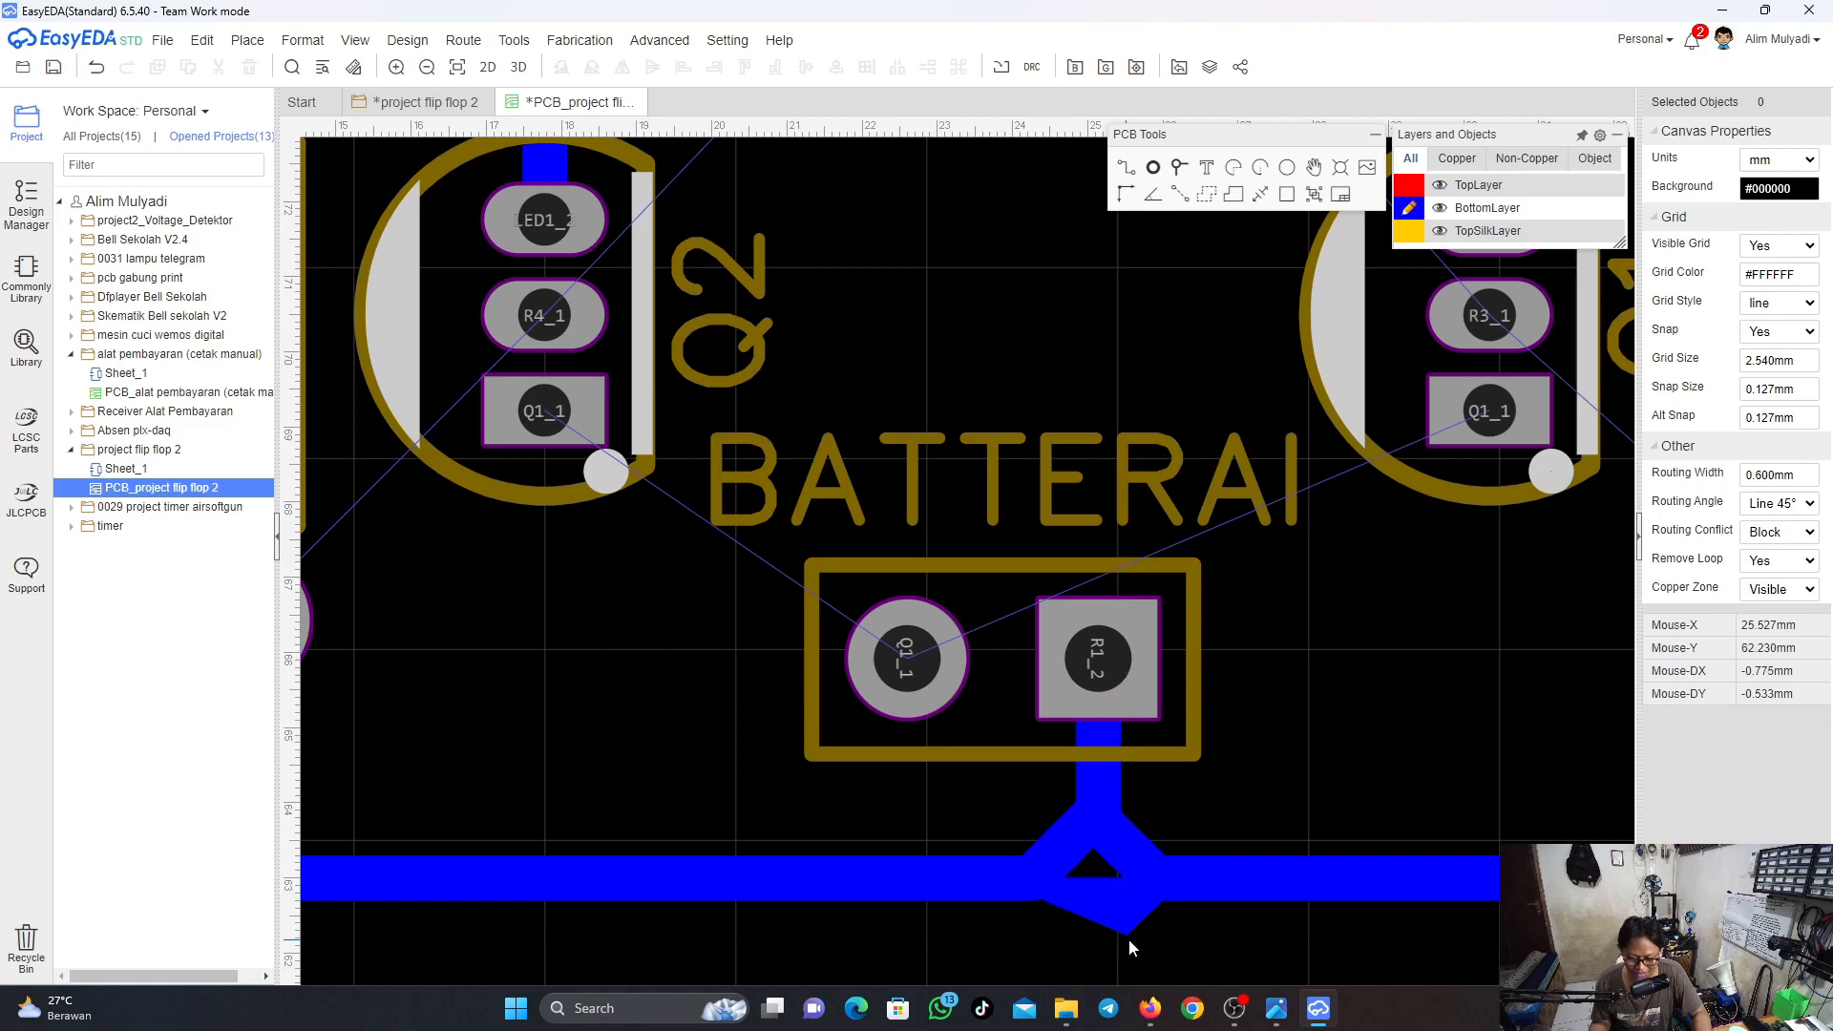
key(ctrl+z)
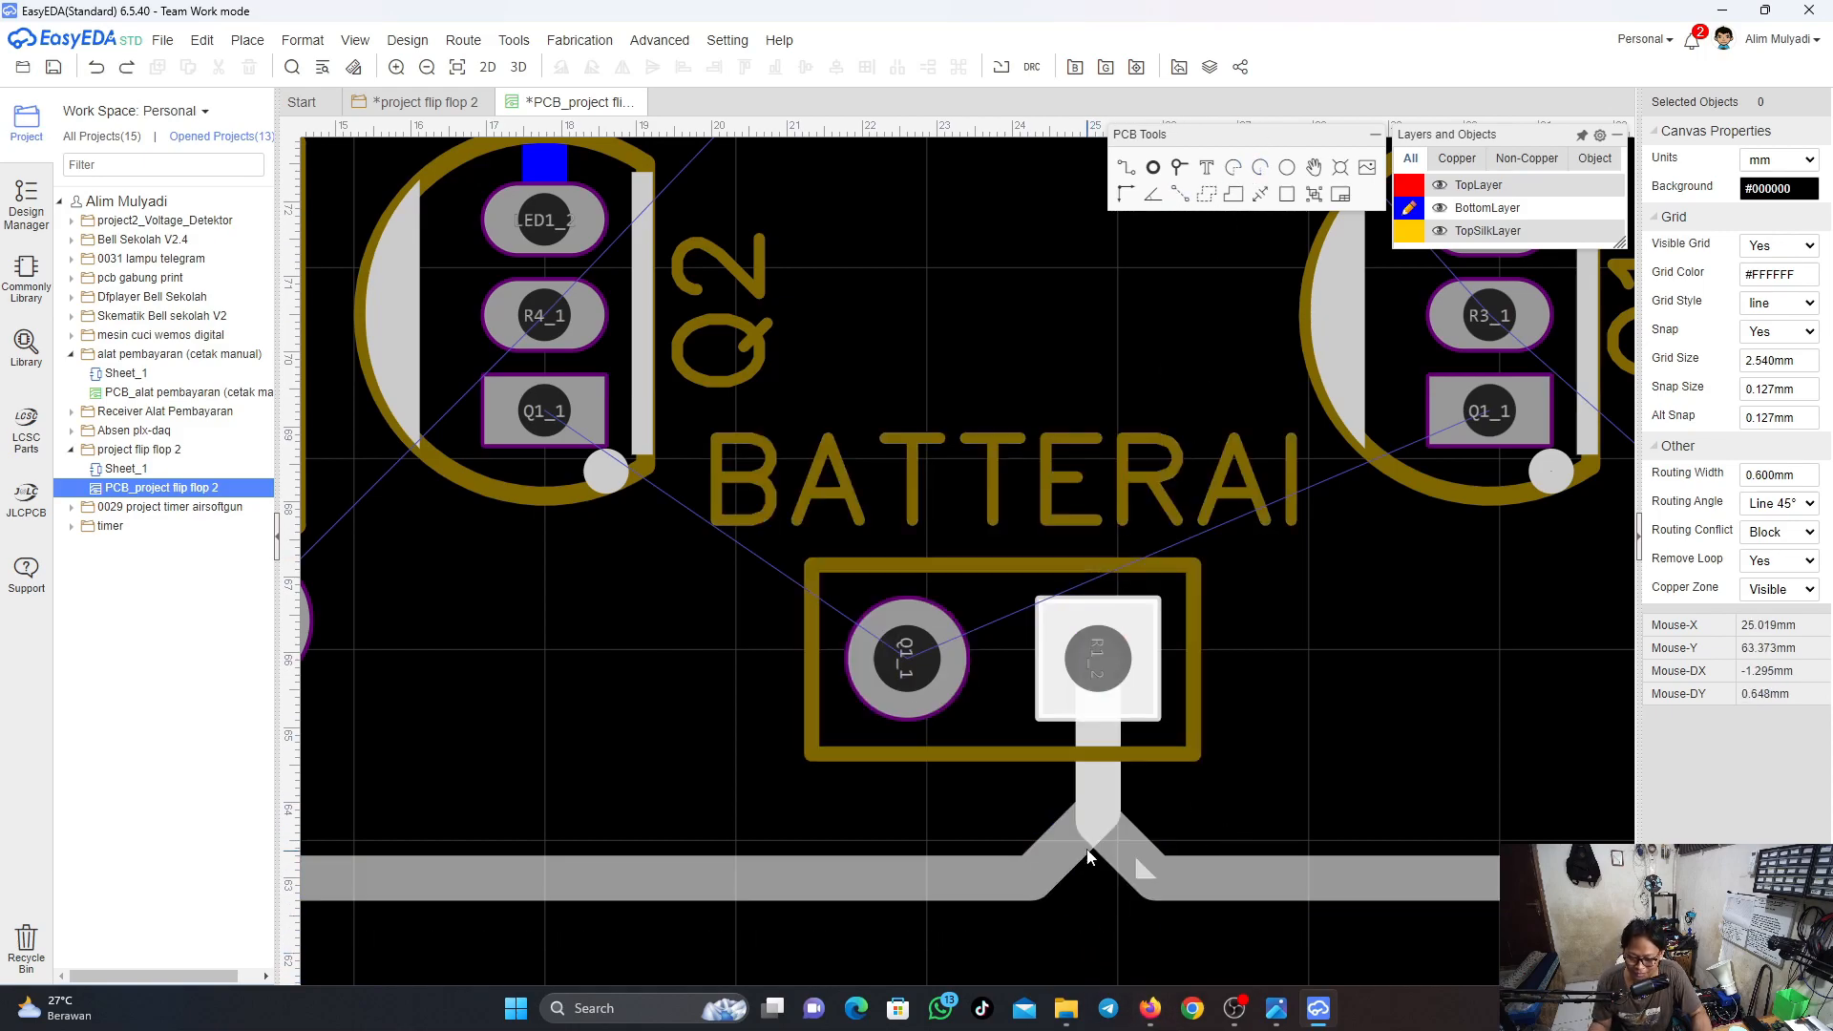
Delete the small leftover solid region on the right branch of the fork below the BATTERAI square pad
click(1142, 876)
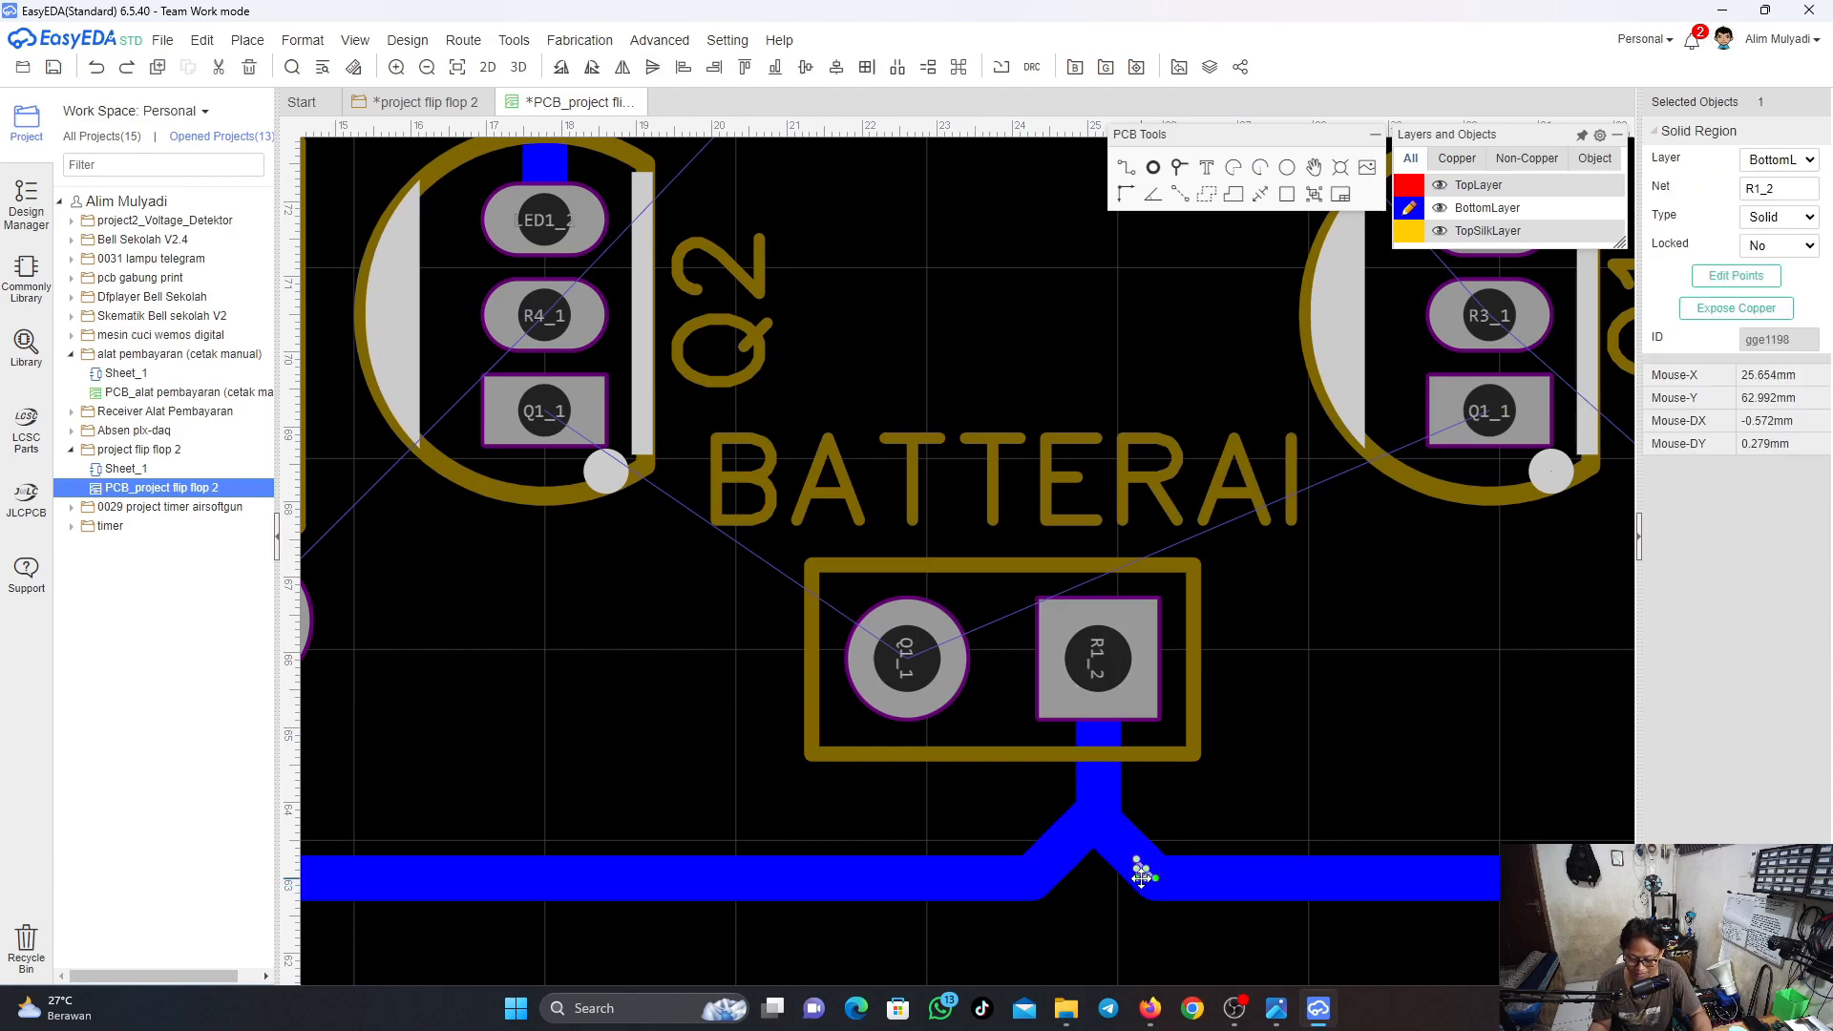
key(Delete)
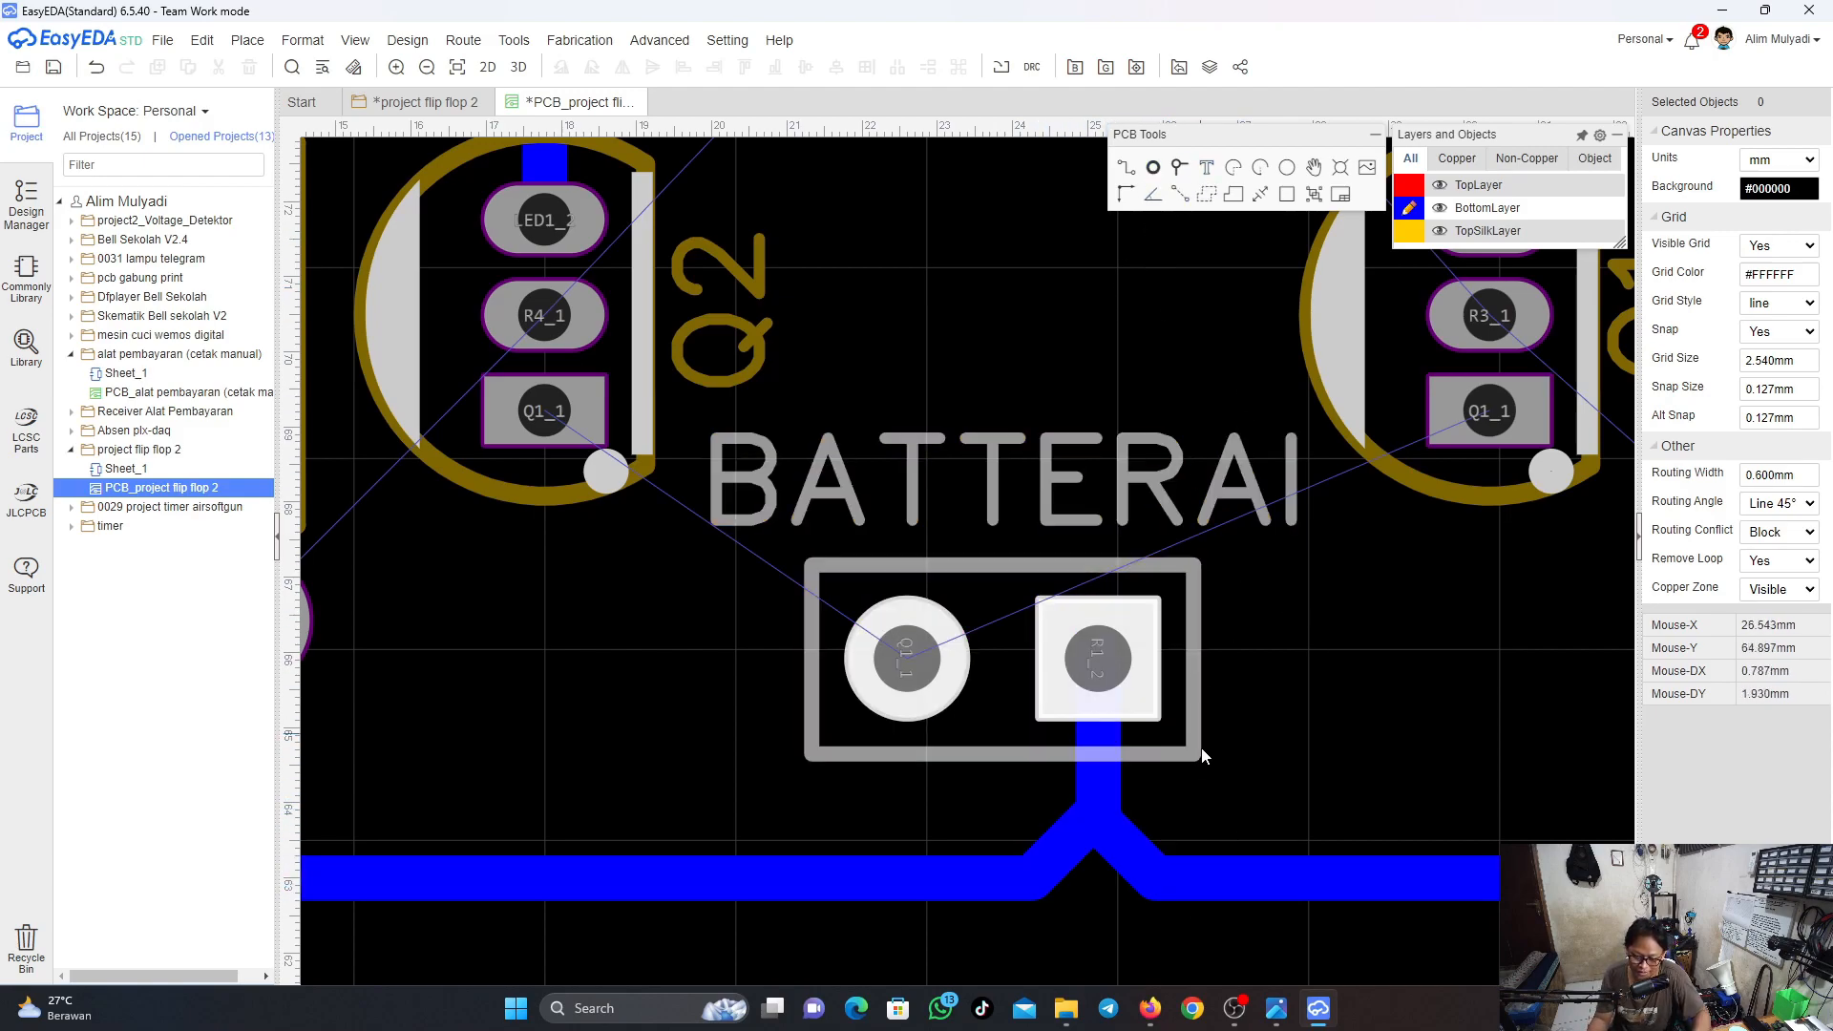
scroll(1173, 410, down, 3)
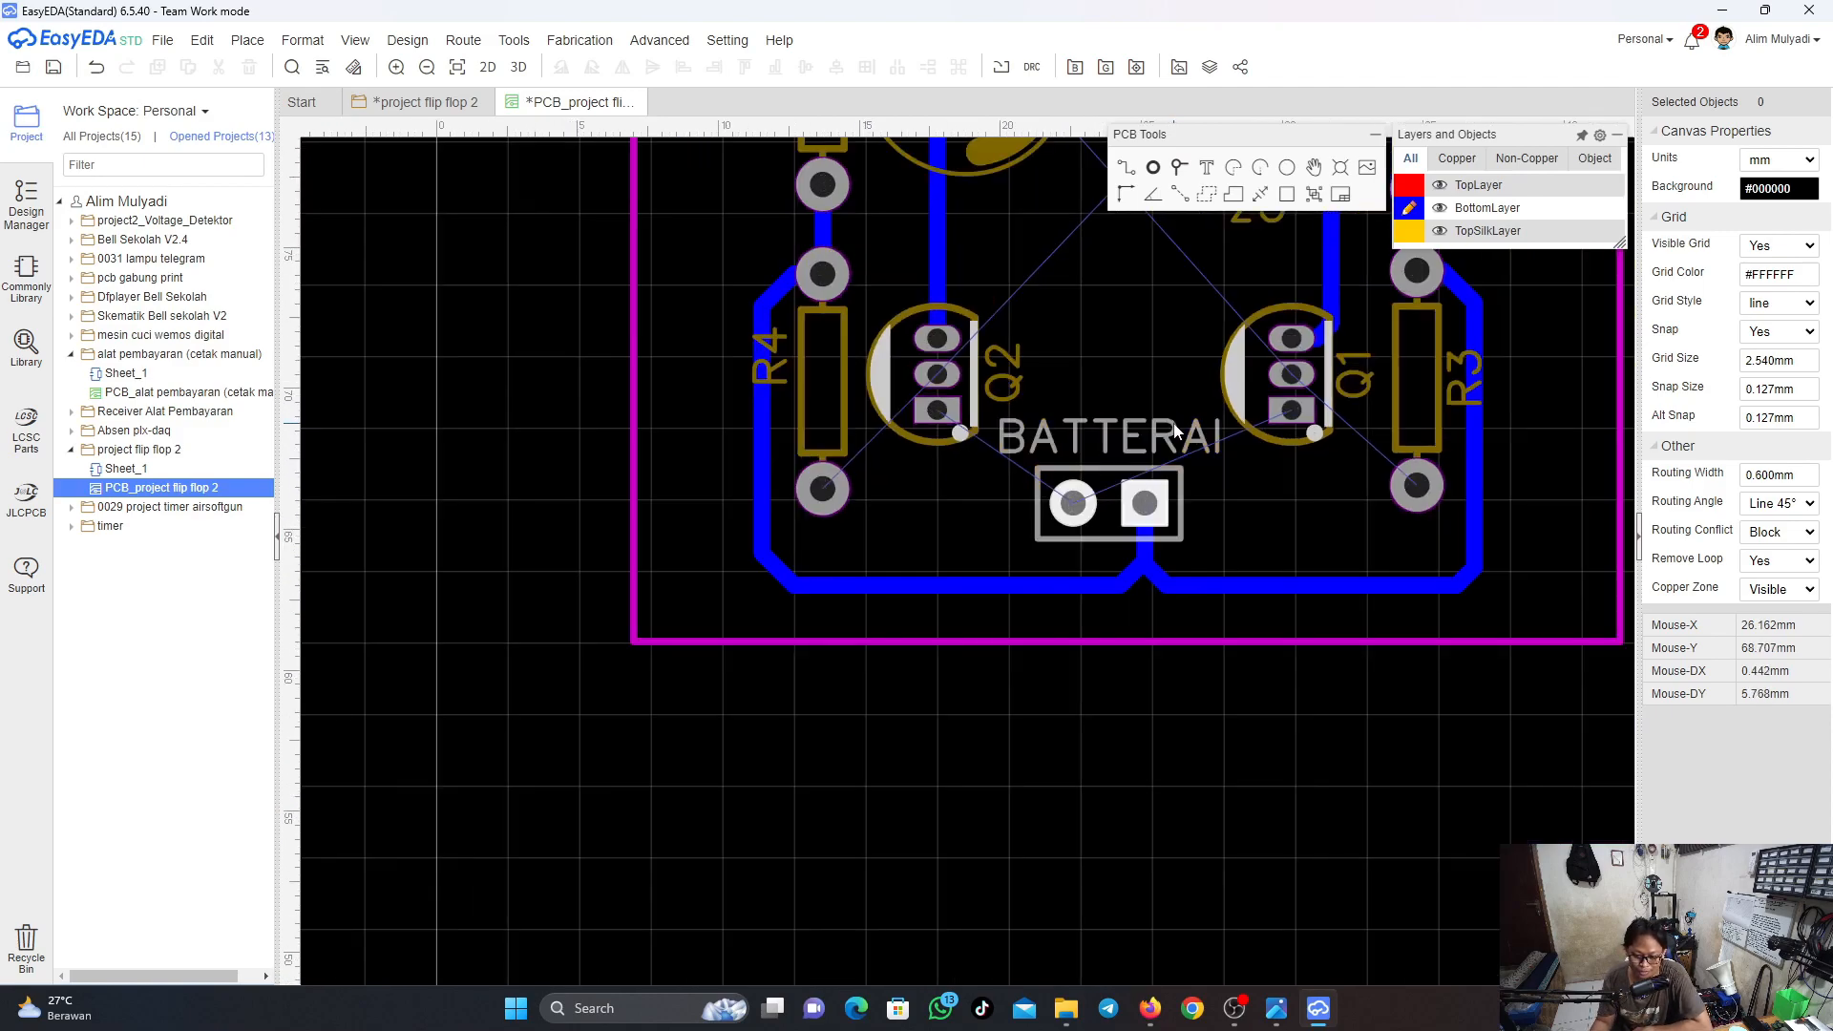
Examine the whole board's routing, checking the unrouted connections between the capacitors, transistors, resistors R3 and R4, and battery connector
scroll(1176, 428, up, 1)
right_drag(1226, 362, 1032, 678)
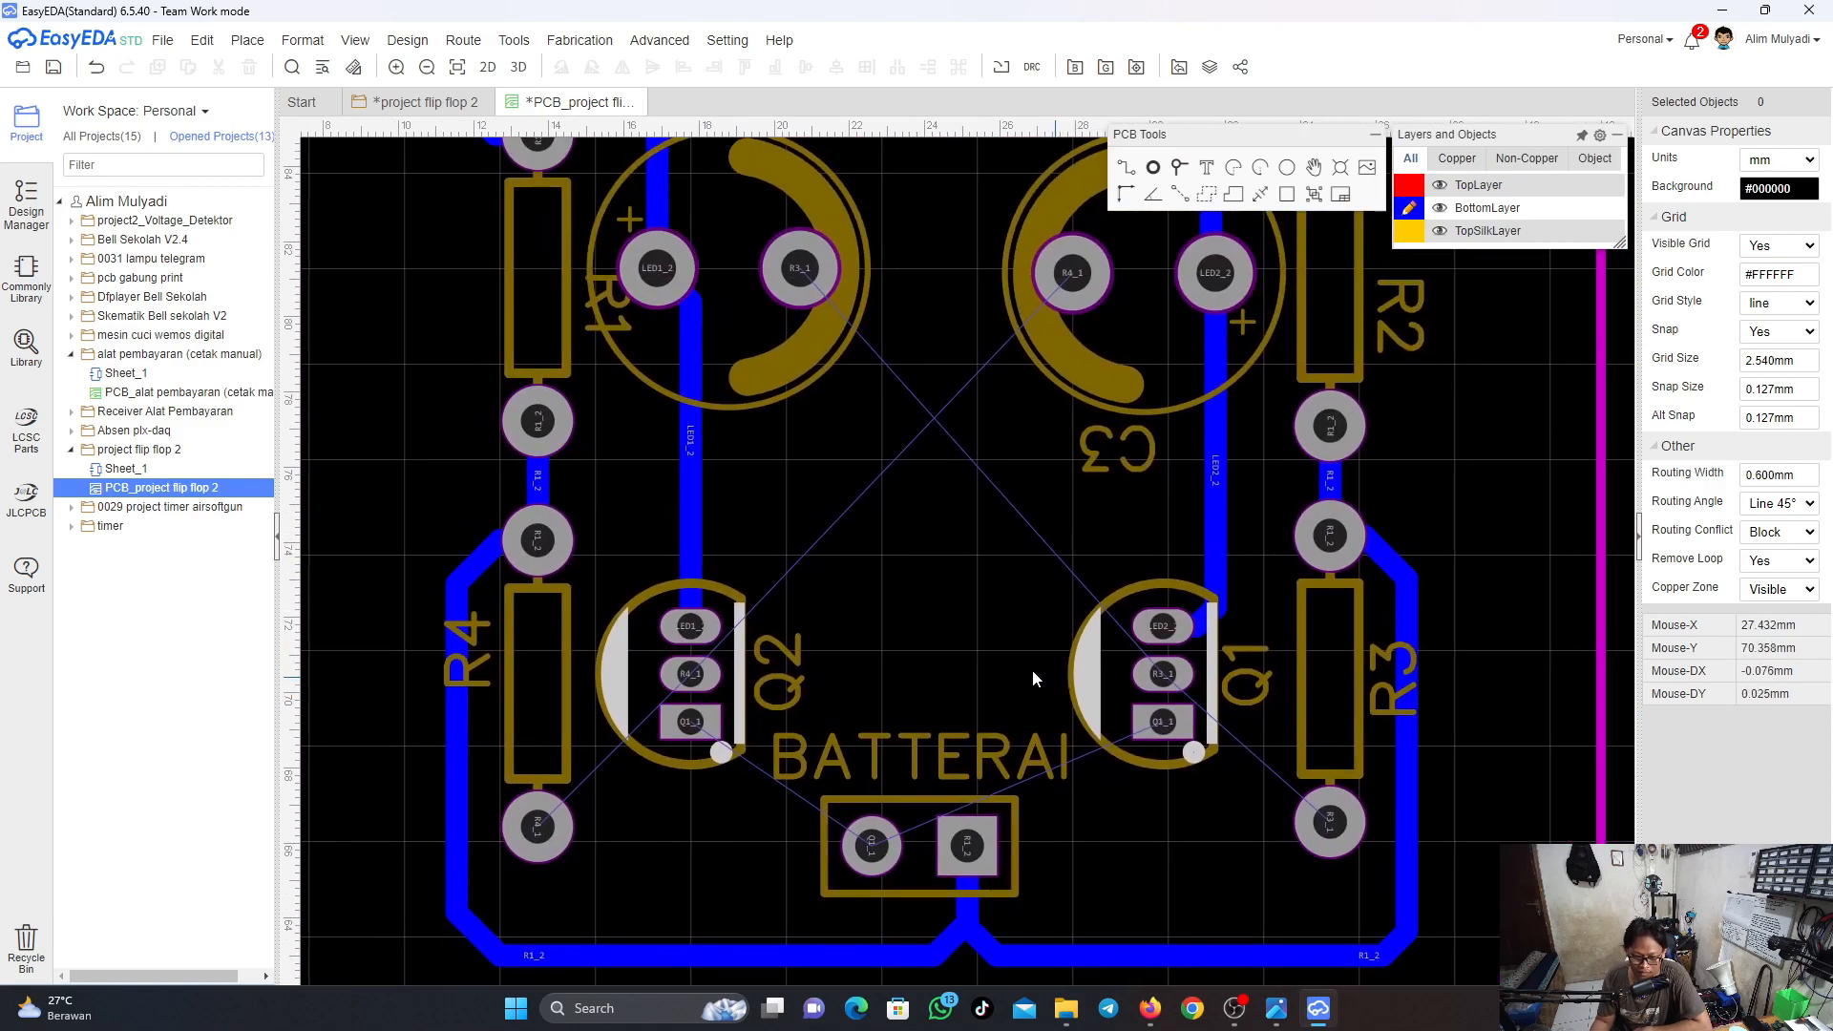
right_drag(714, 504, 820, 629)
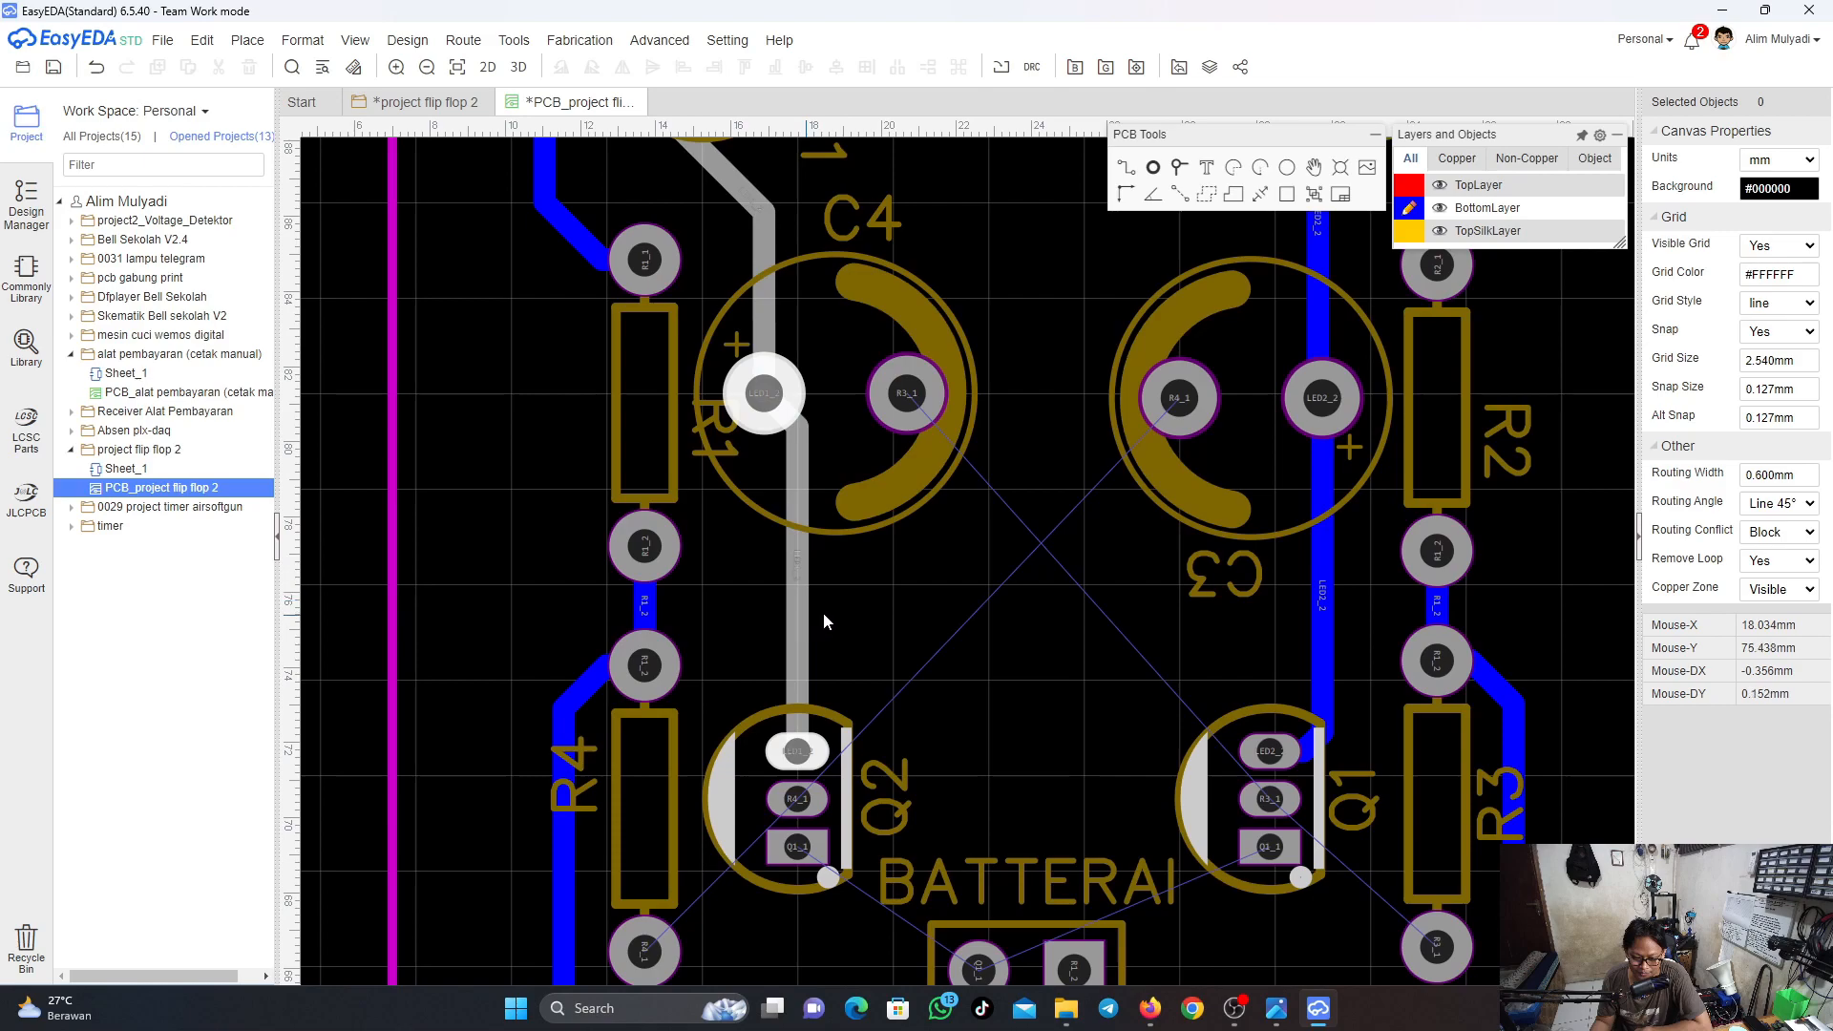
scroll(1023, 411, down, 3)
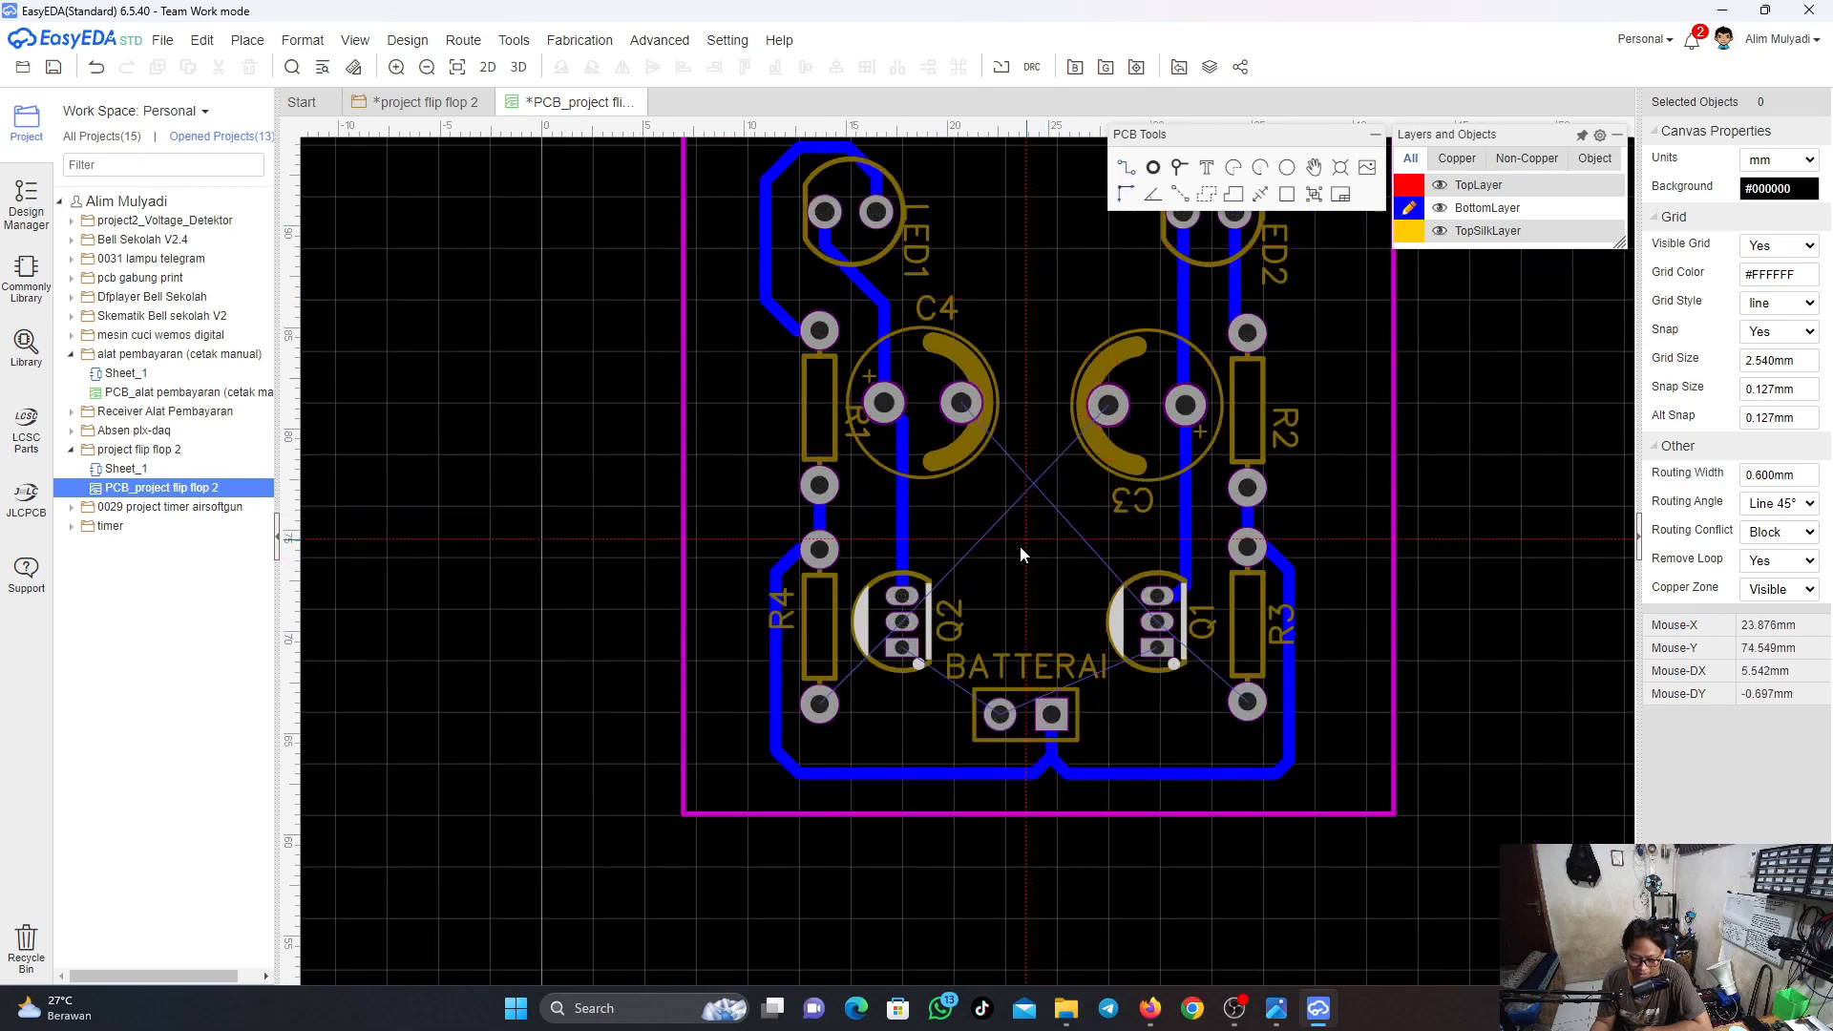
scroll(959, 640, up, 5)
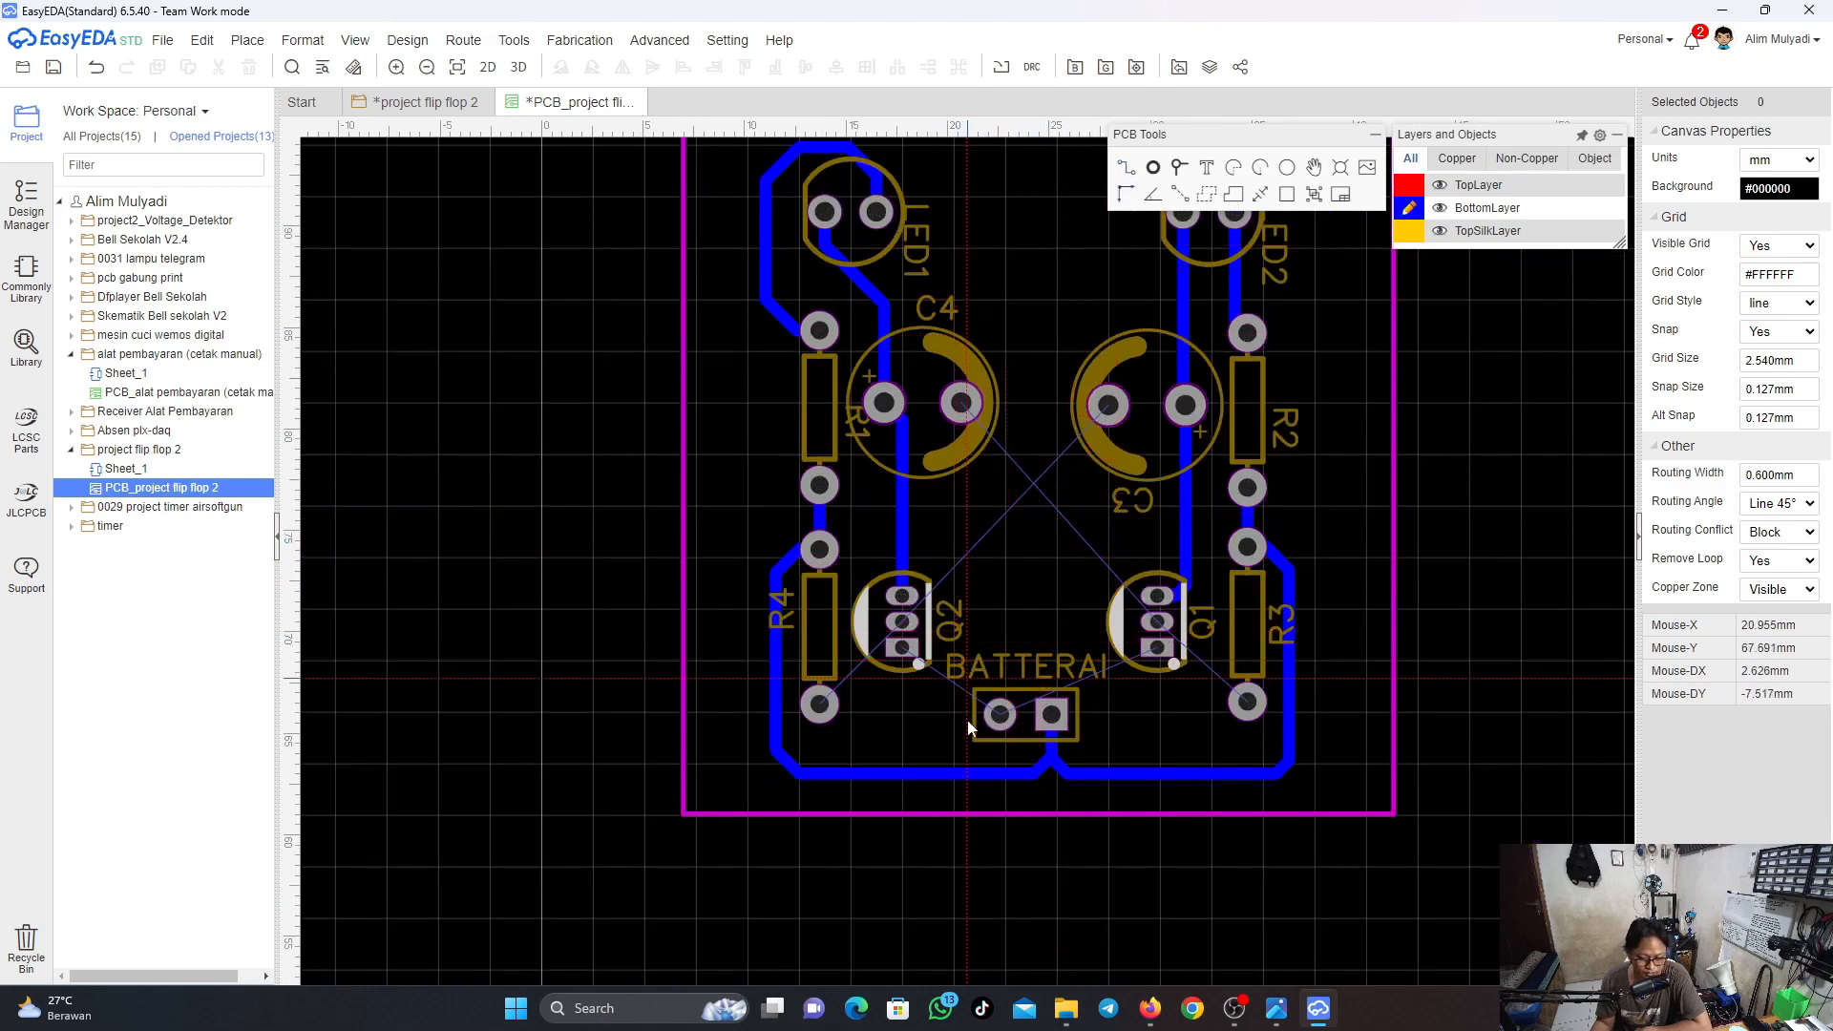
scroll(926, 667, up, 3)
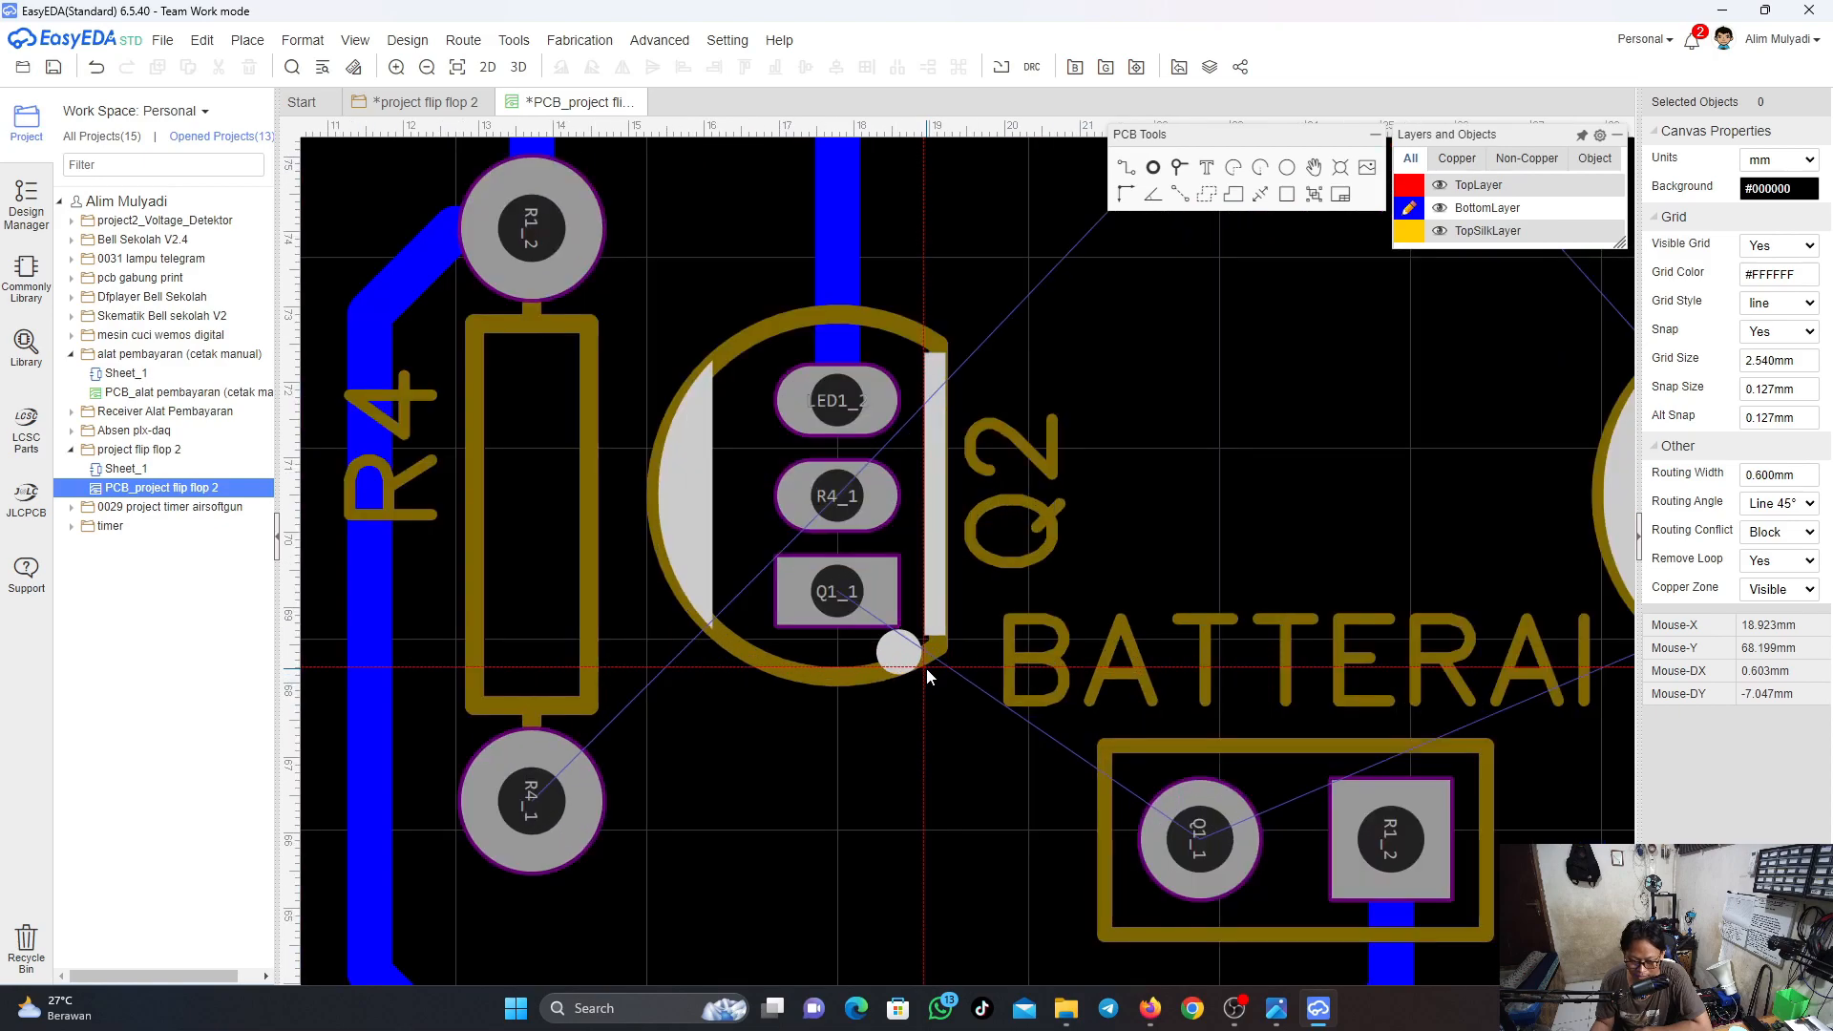
scroll(926, 667, down, 5)
scroll(926, 667, up, 2)
scroll(973, 711, down, 5)
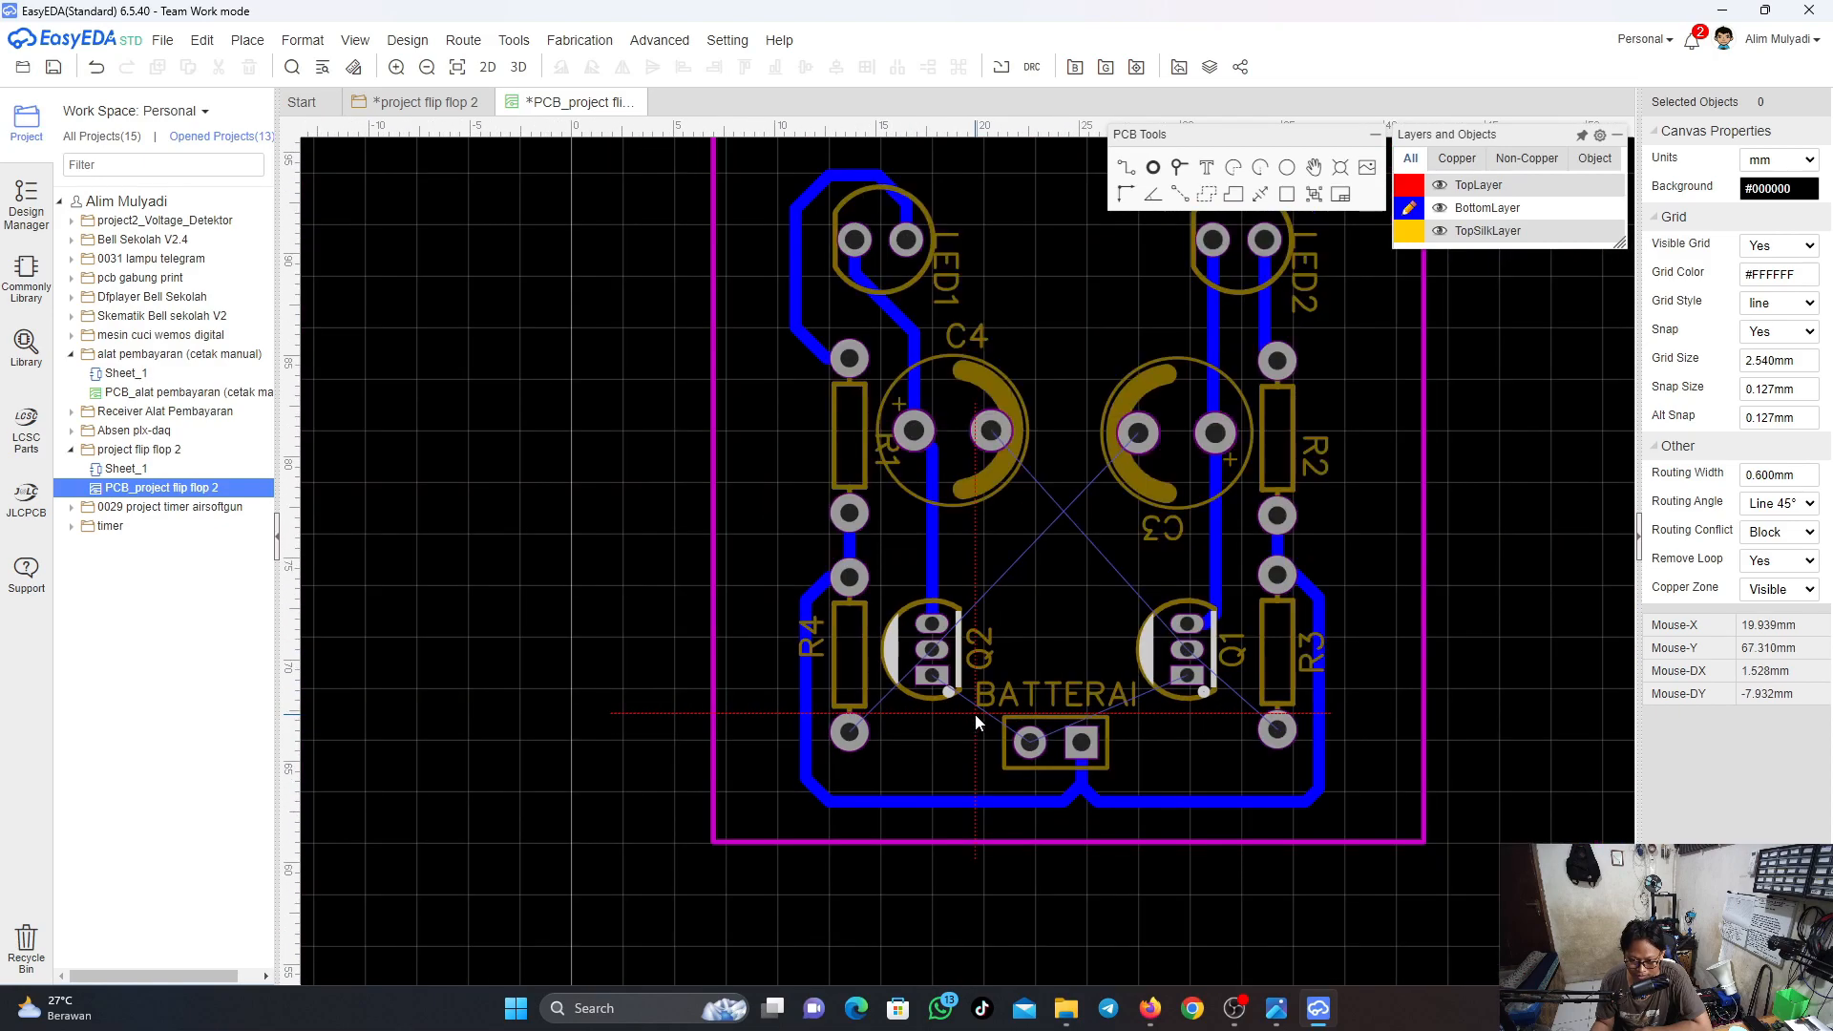
scroll(976, 716, up, 2)
scroll(976, 716, down, 4)
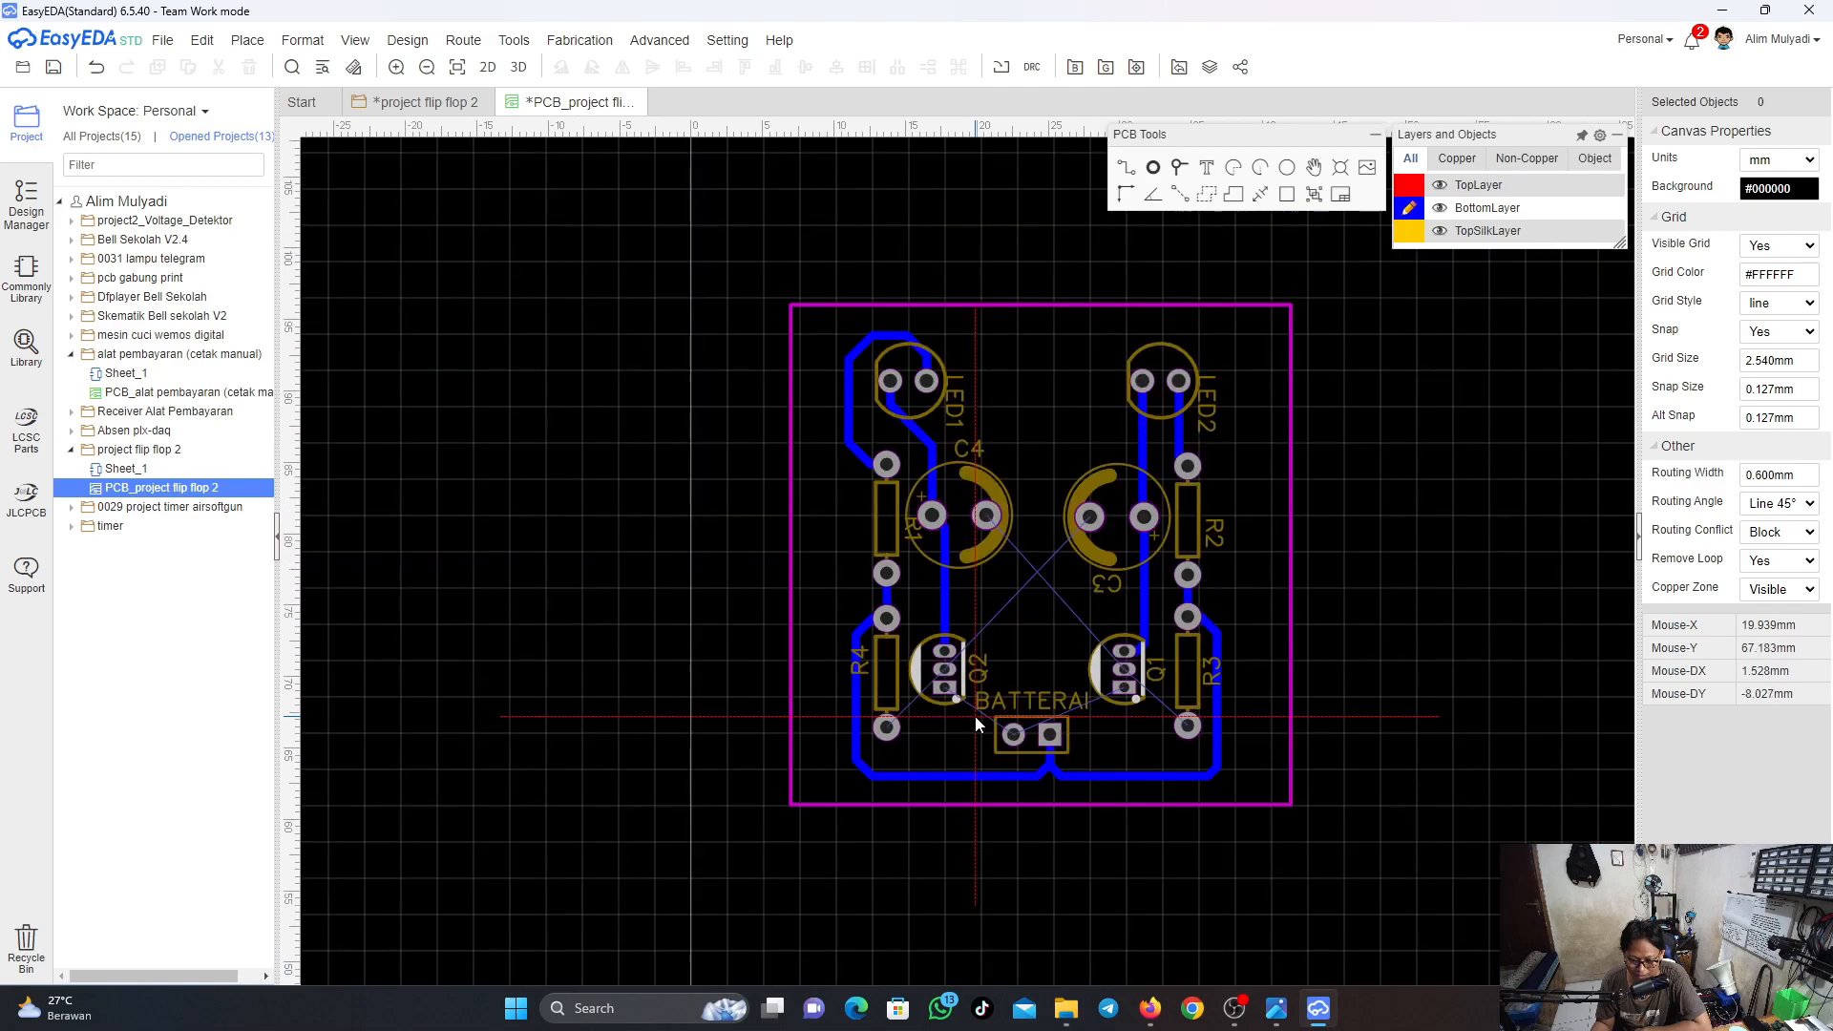
scroll(975, 721, up, 2)
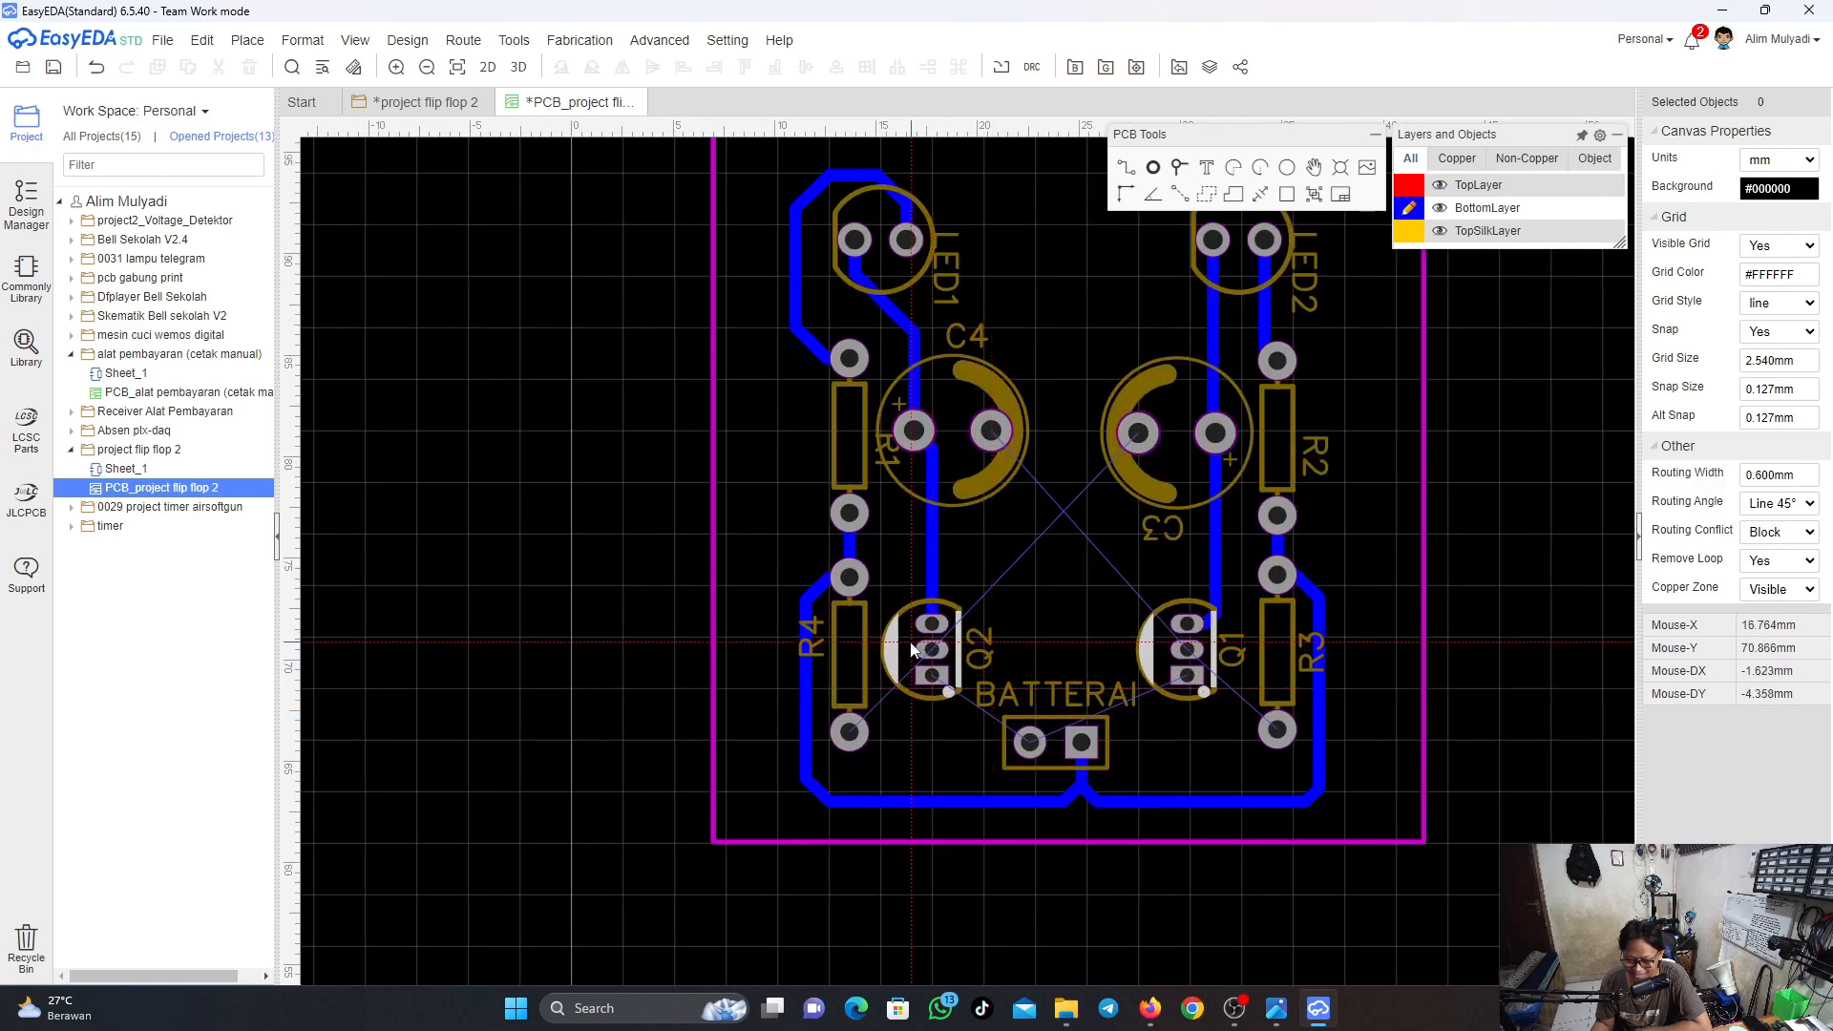
scroll(1012, 756, up, 3)
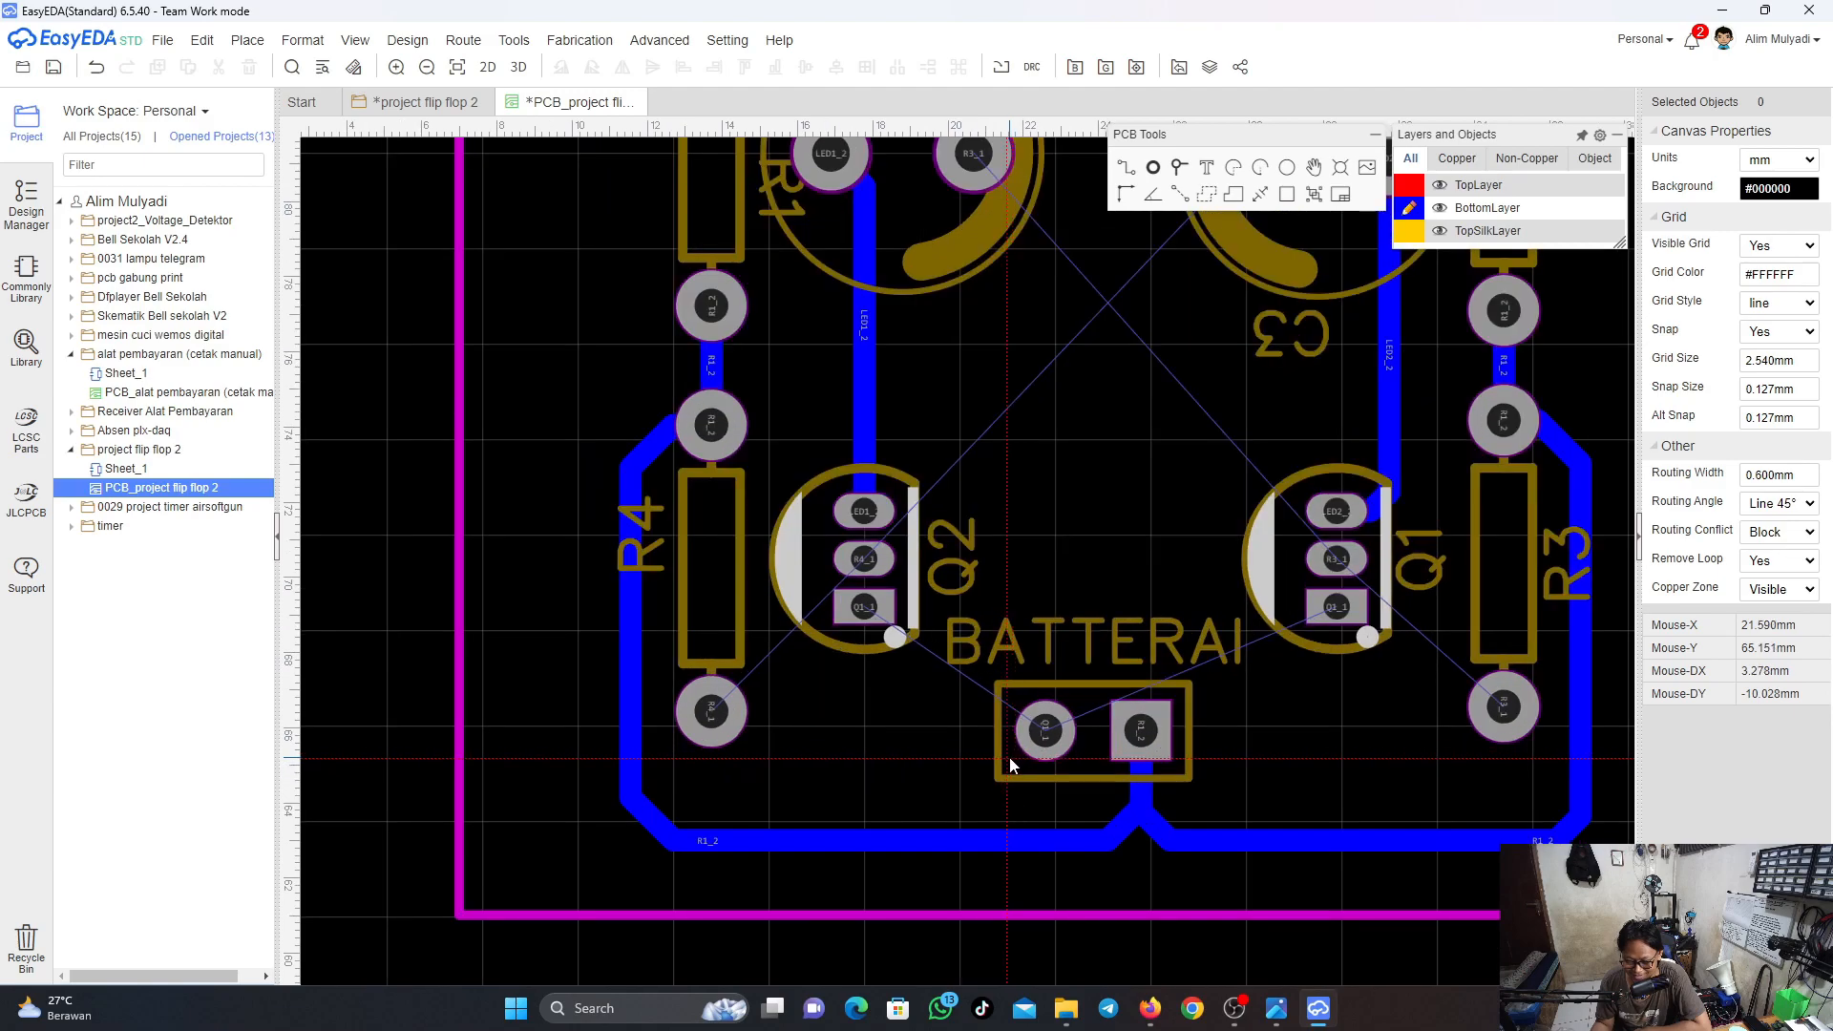
scroll(1272, 741, down, 4)
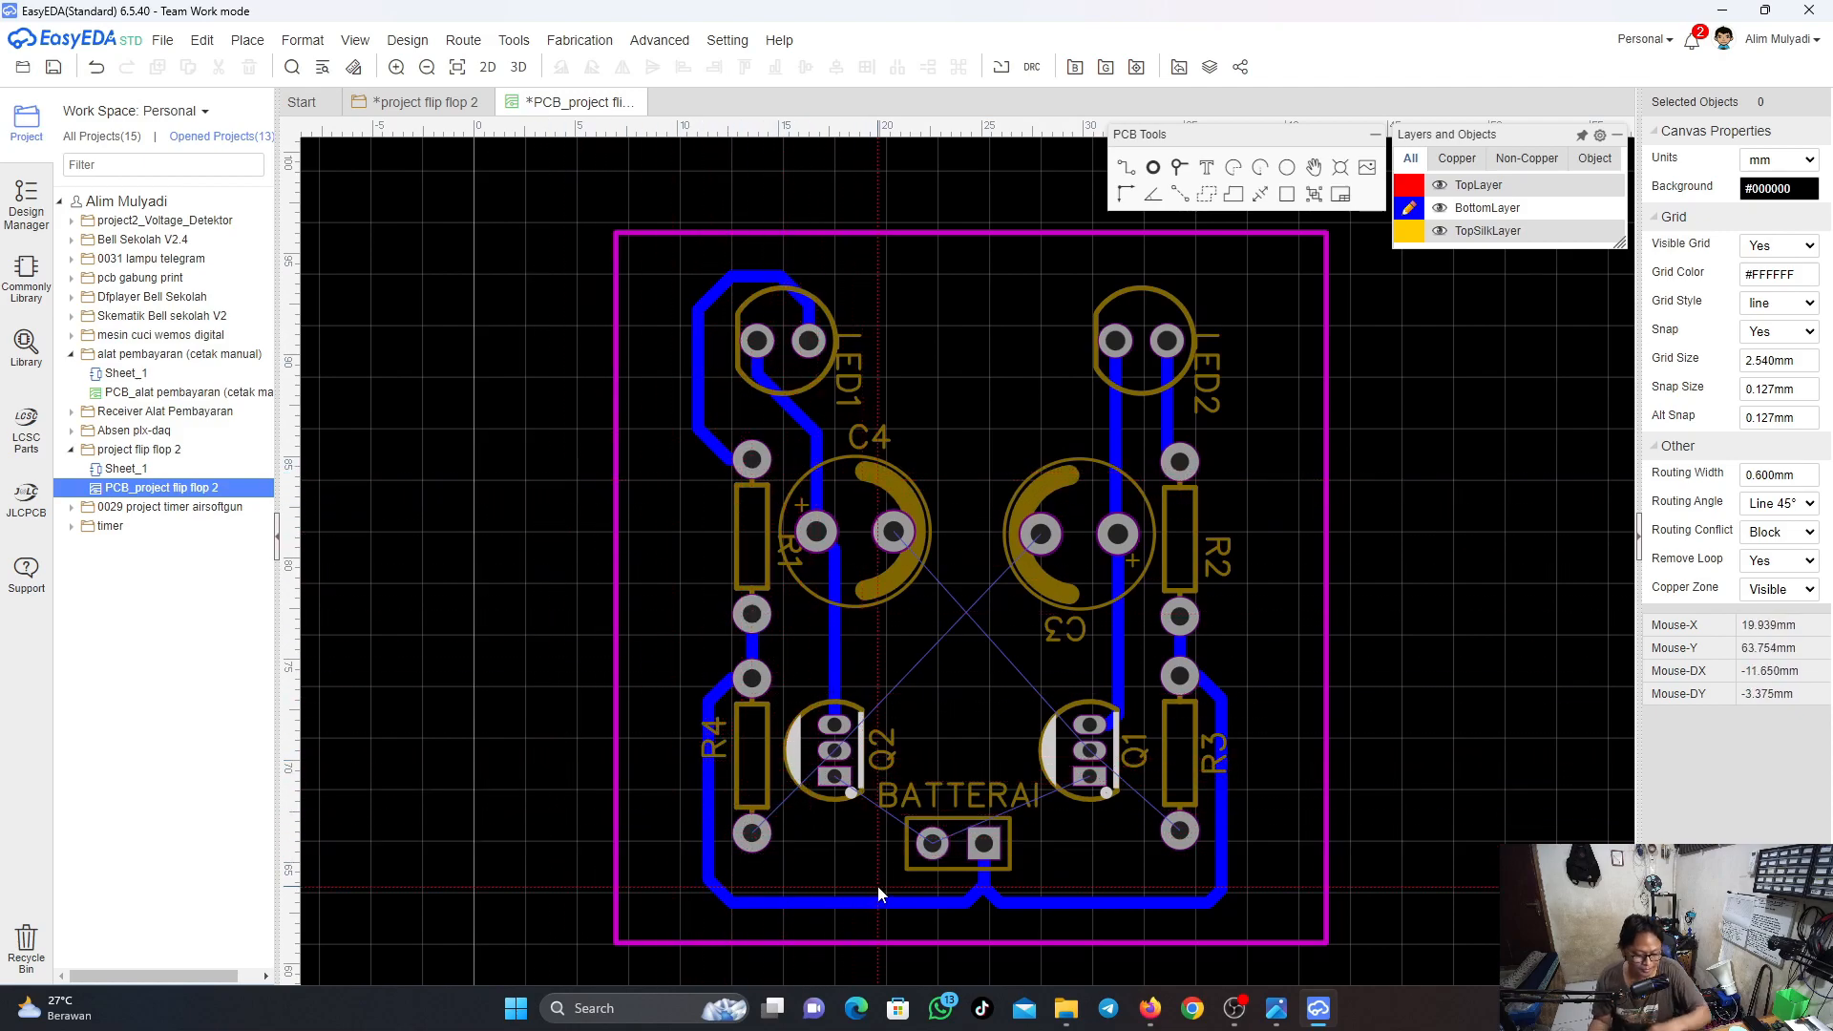
Replace the battery track around R4's outside with a bottom-layer track from the square pad, passing between R4 and Q2 to R4's upper pad
click(711, 838)
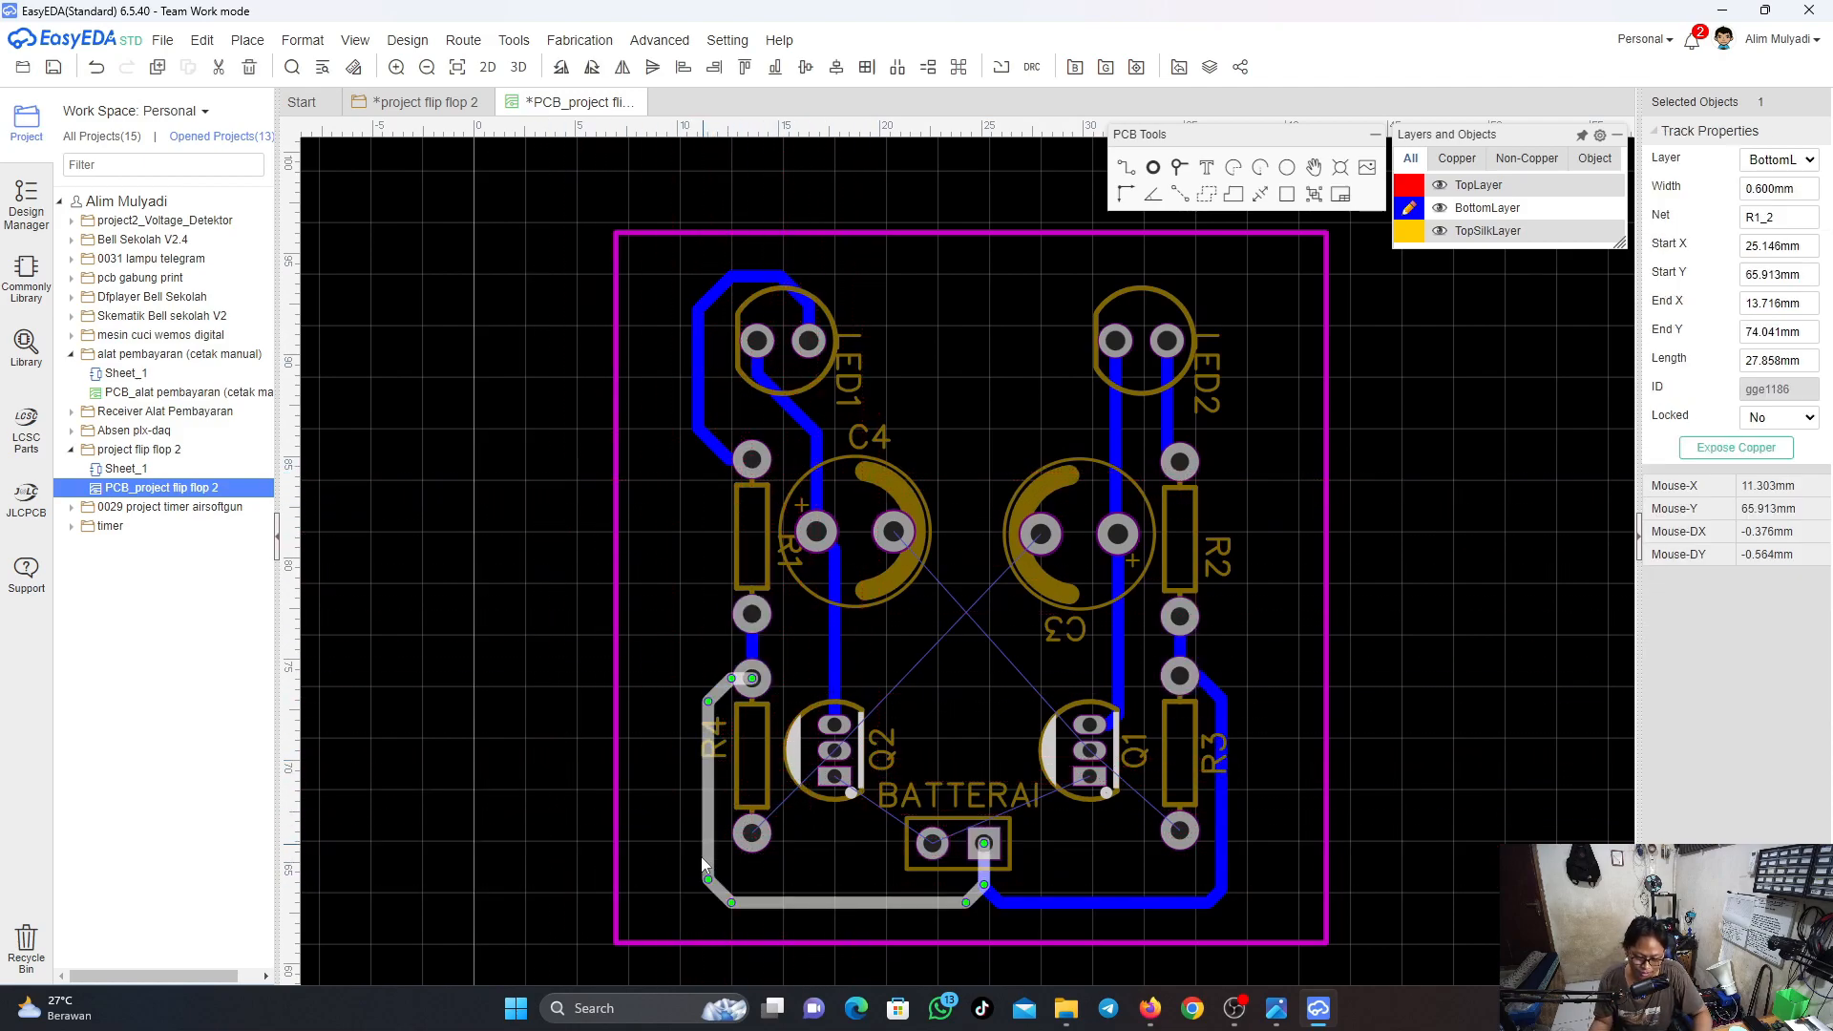
key(Delete)
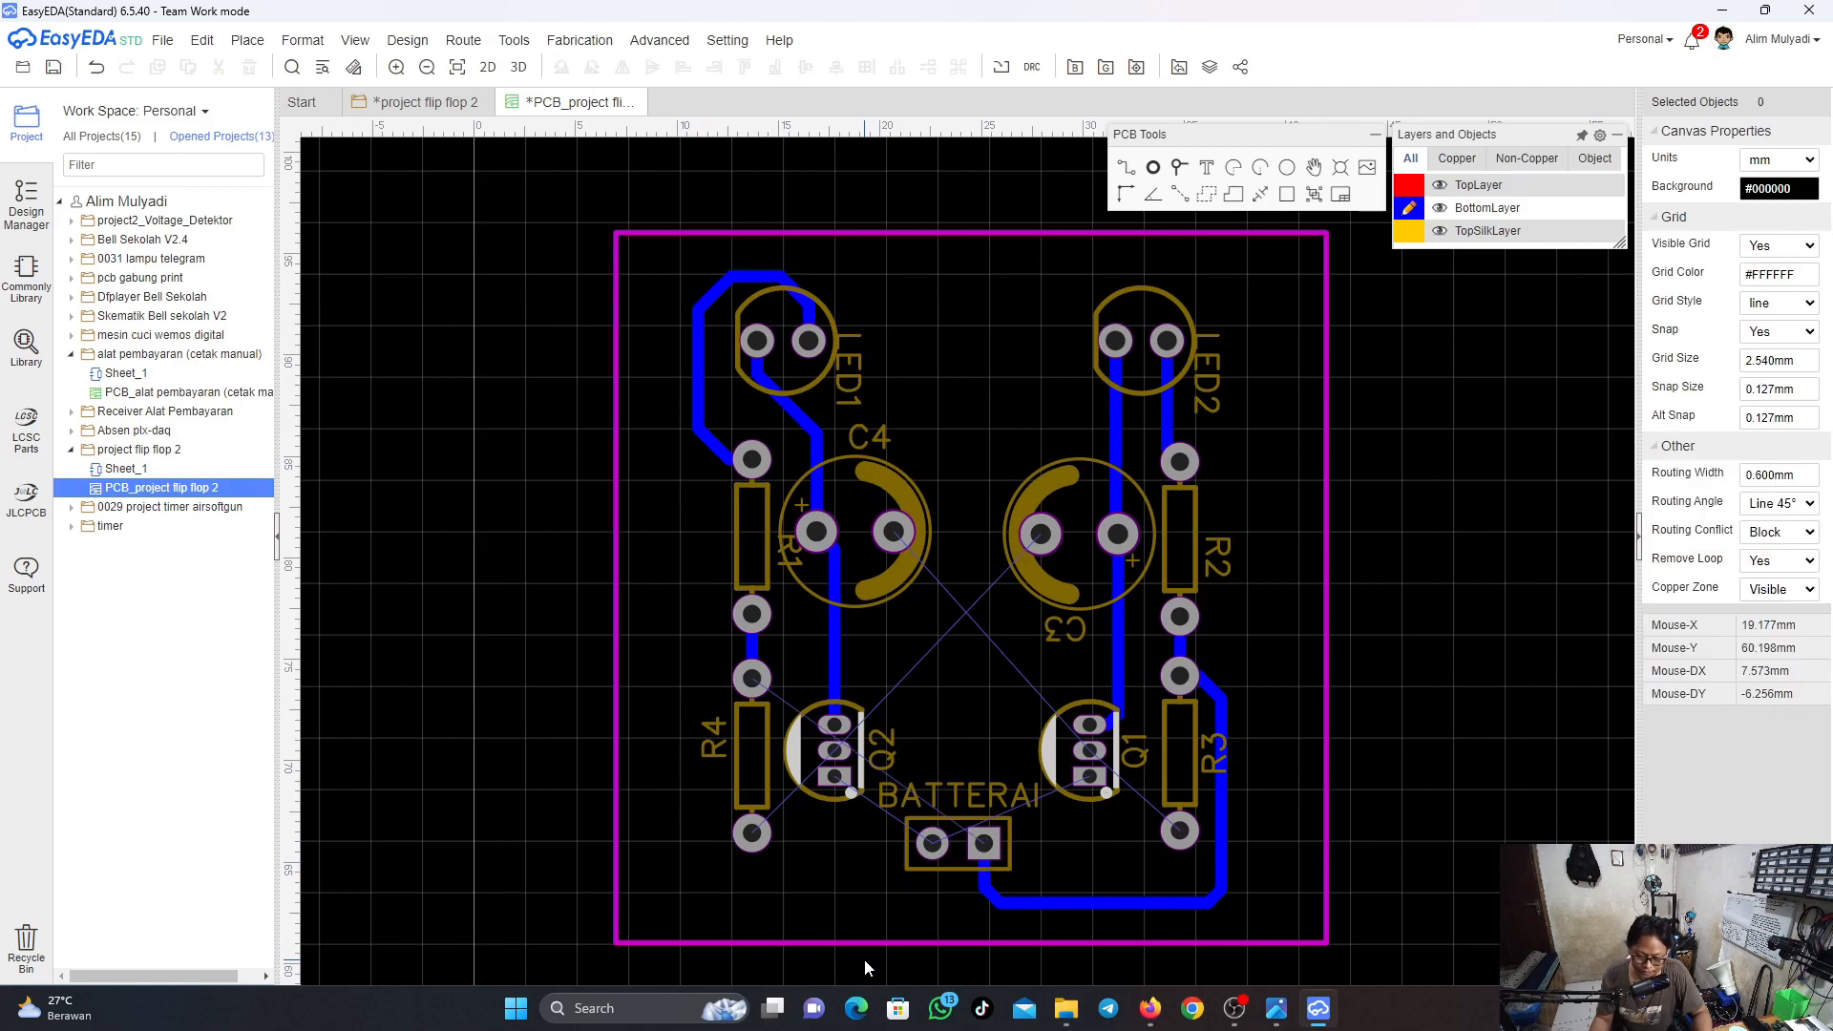
click(1127, 170)
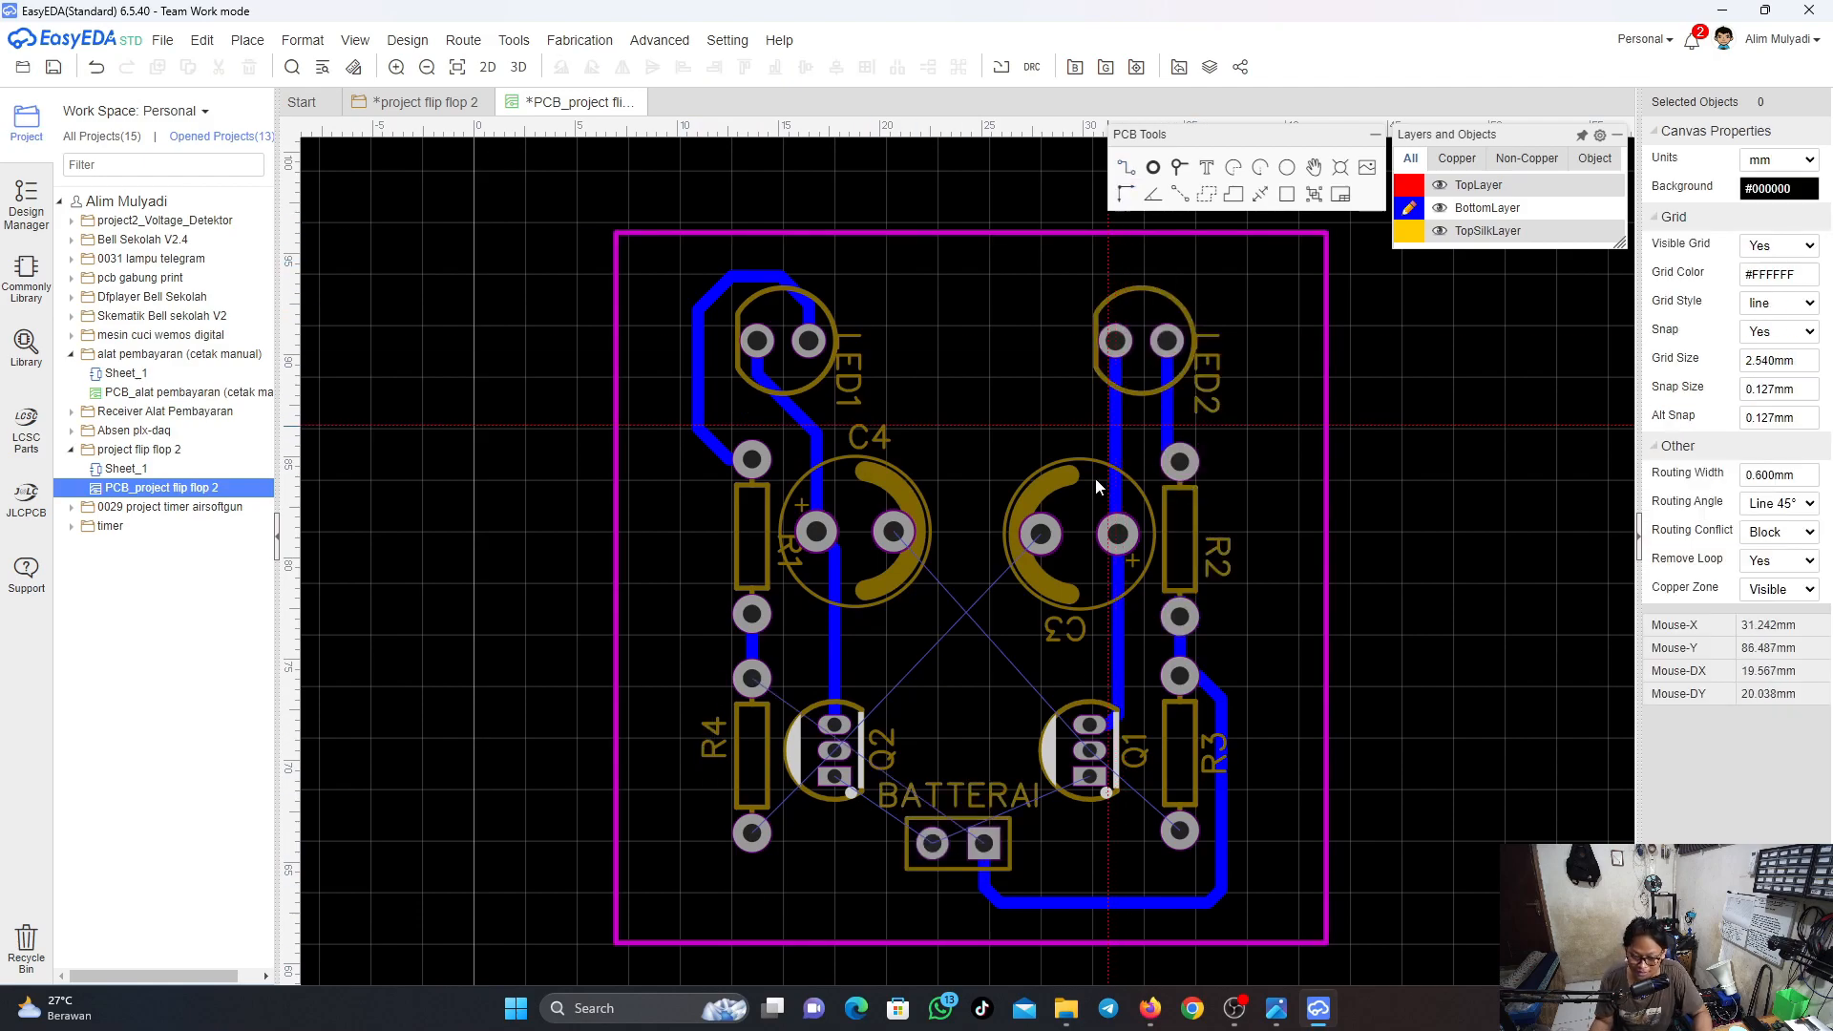
click(984, 843)
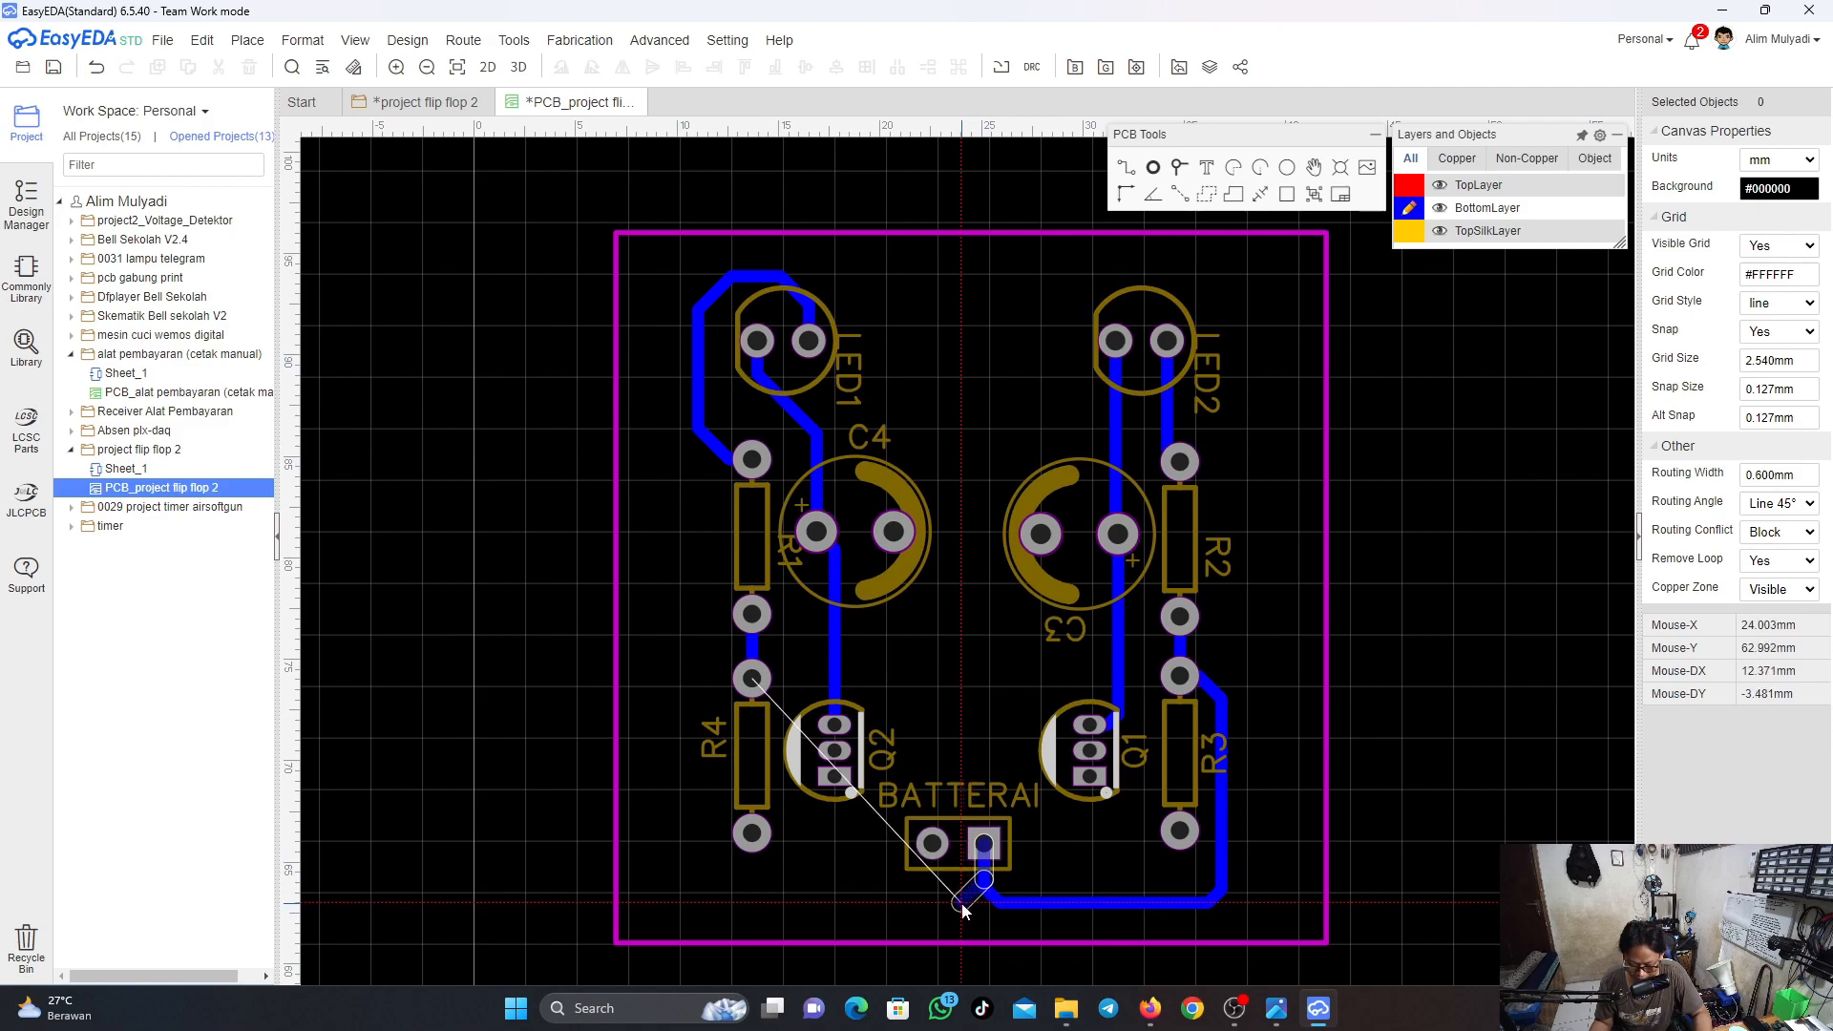
scroll(962, 910, up, 3)
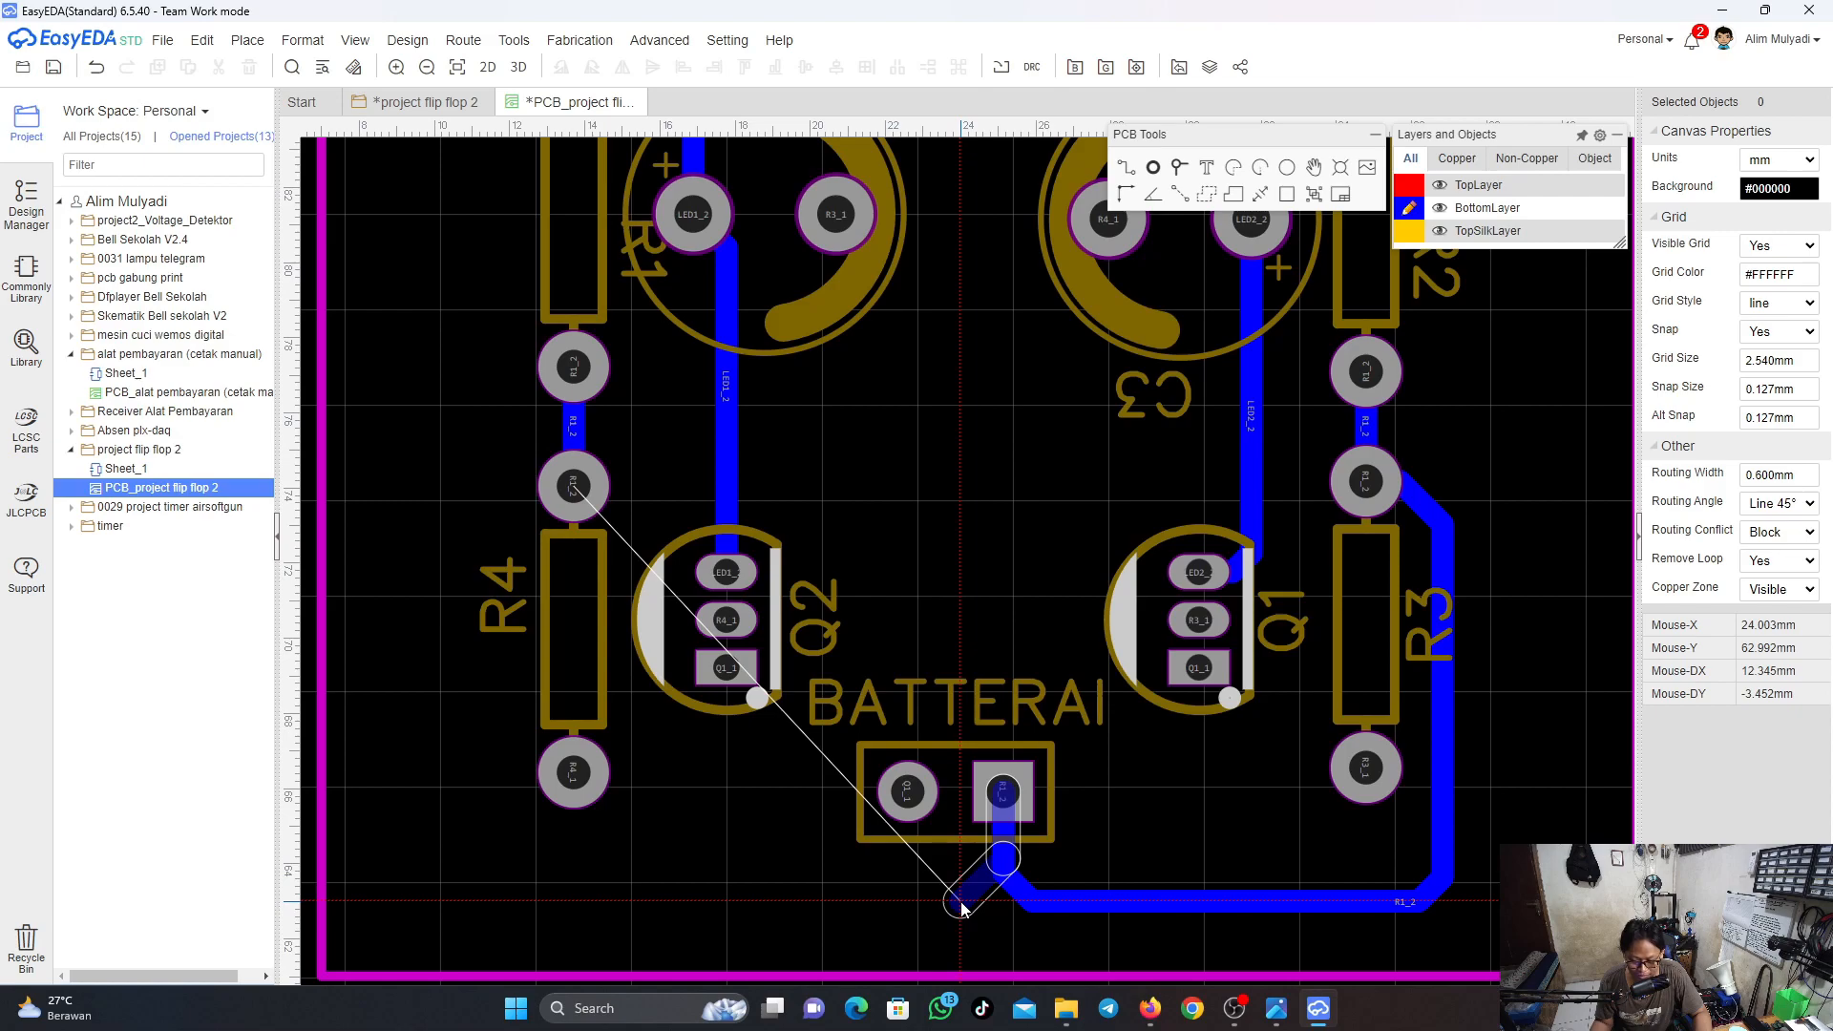
click(963, 907)
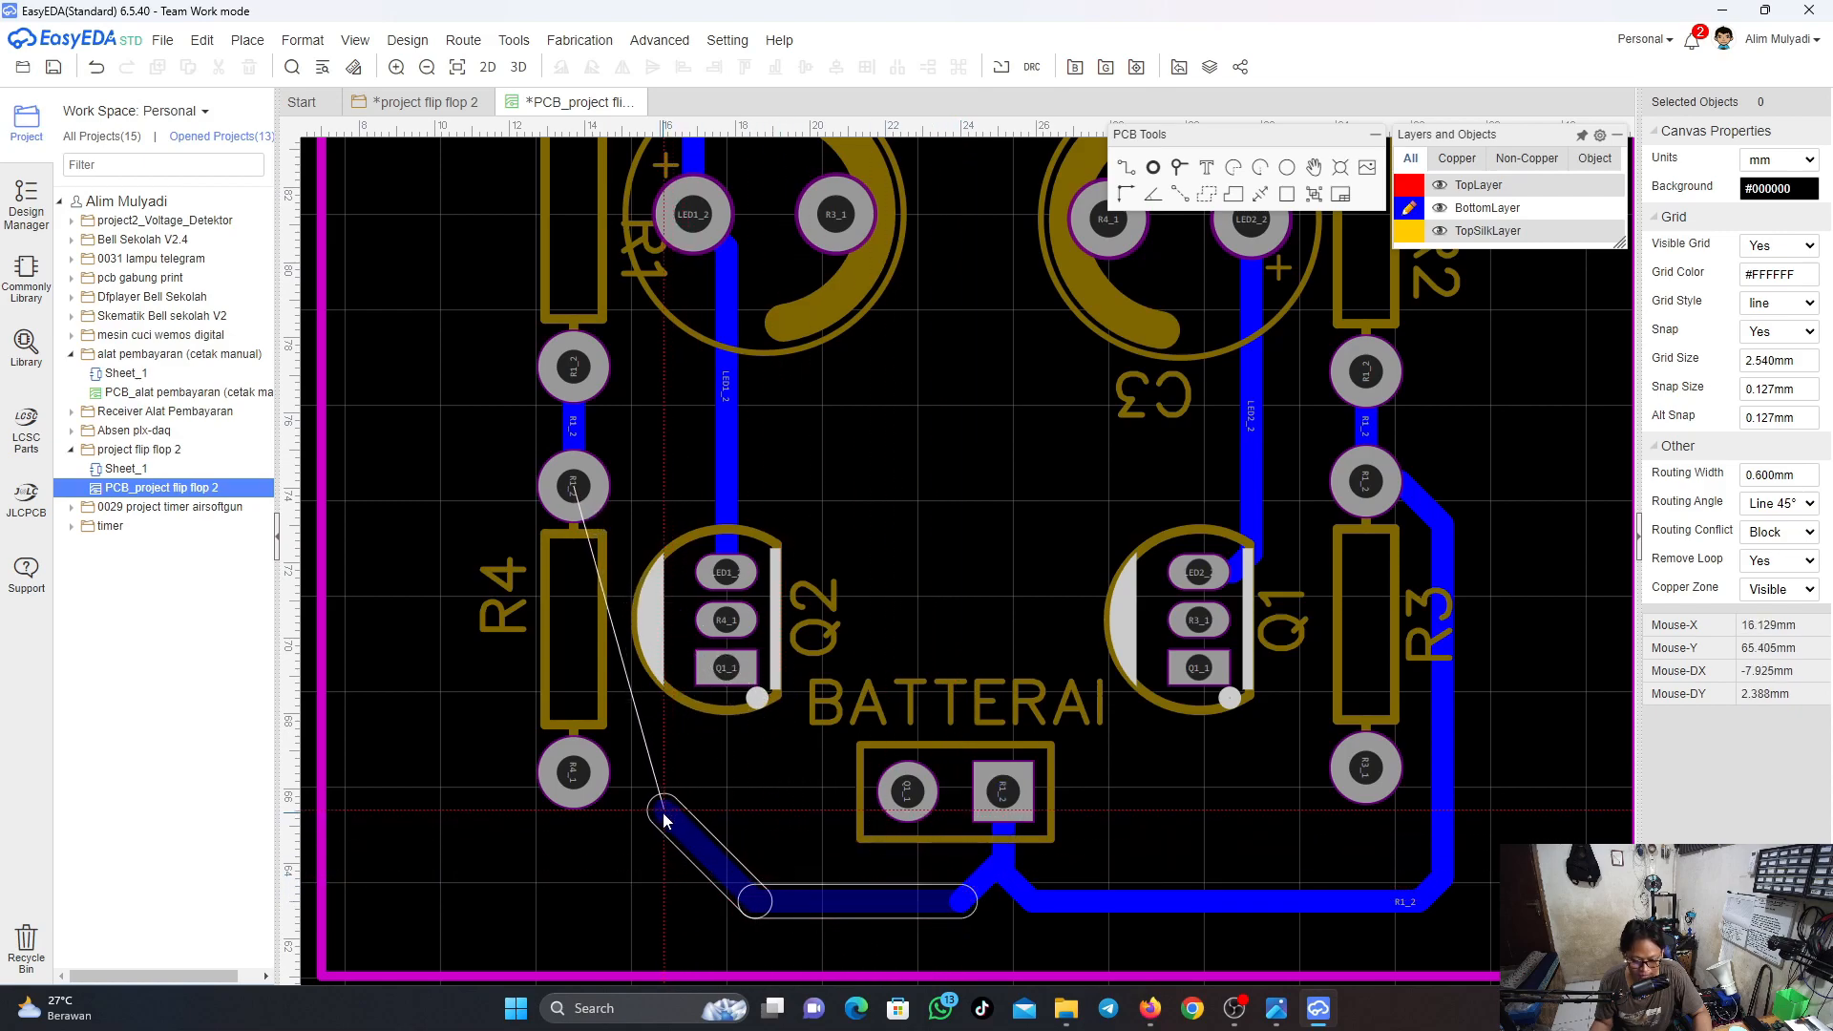
click(656, 867)
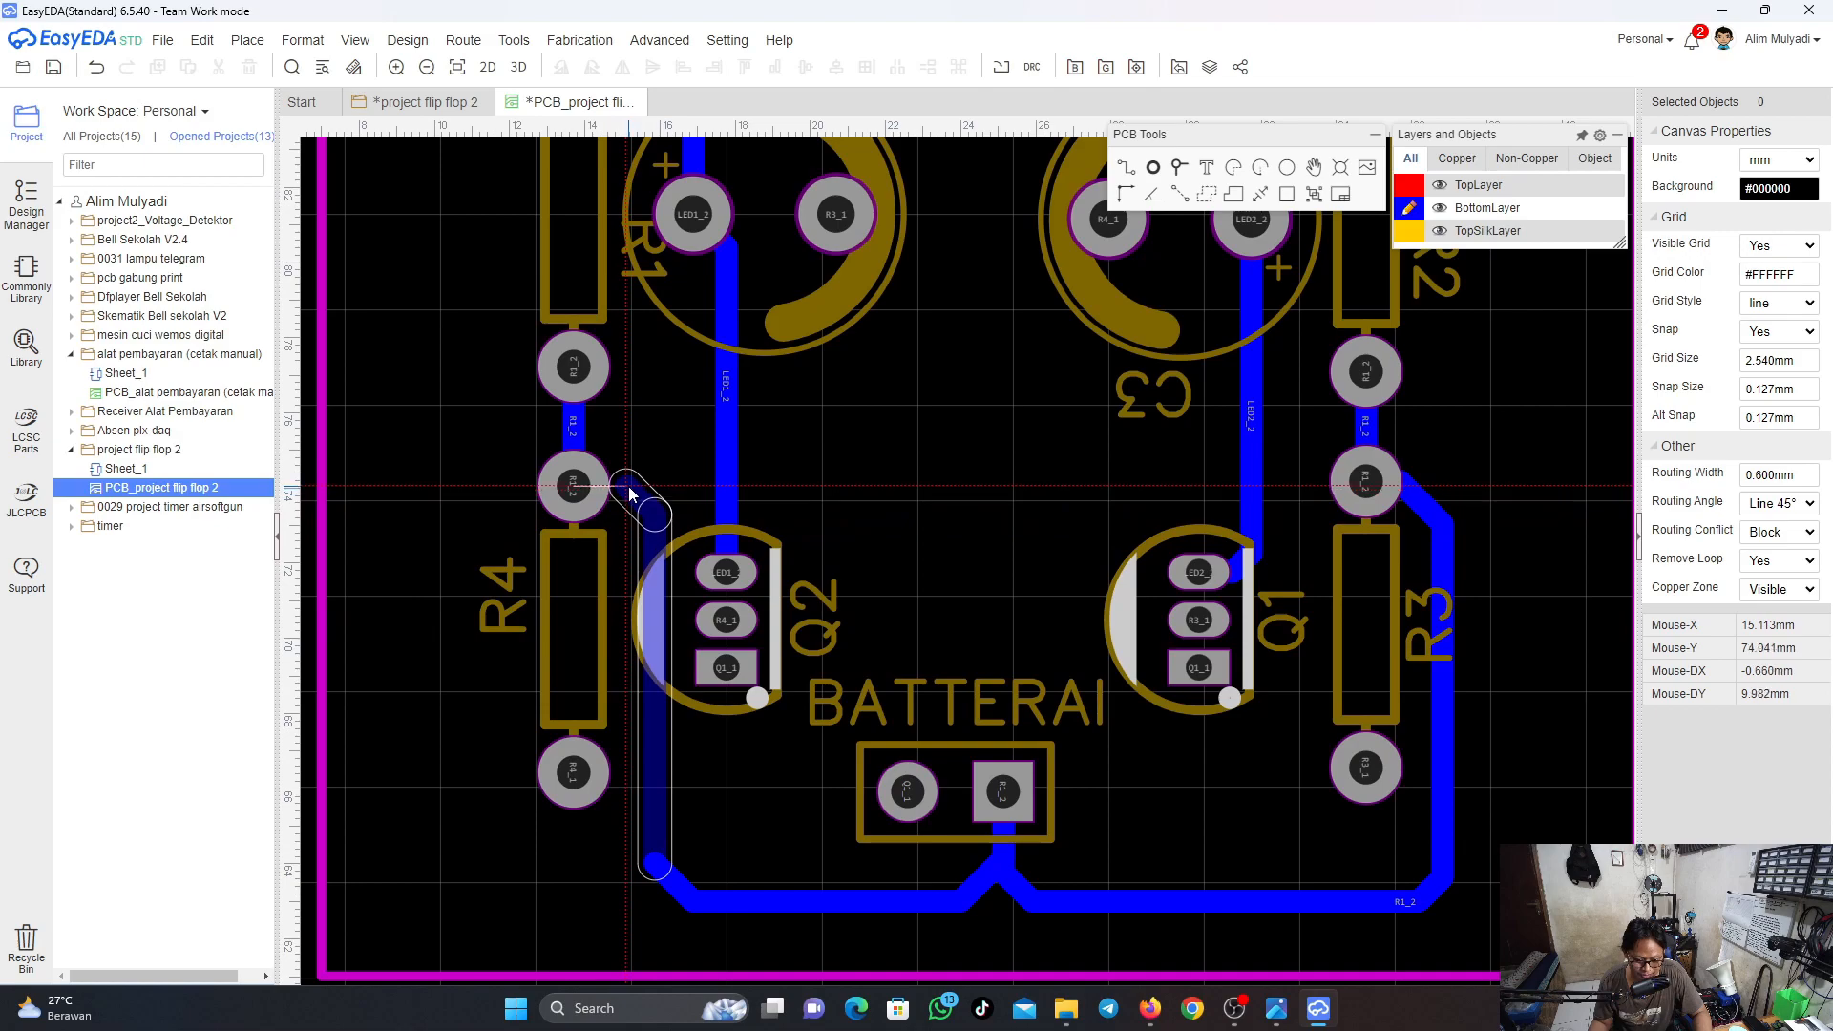
click(630, 486)
click(584, 487)
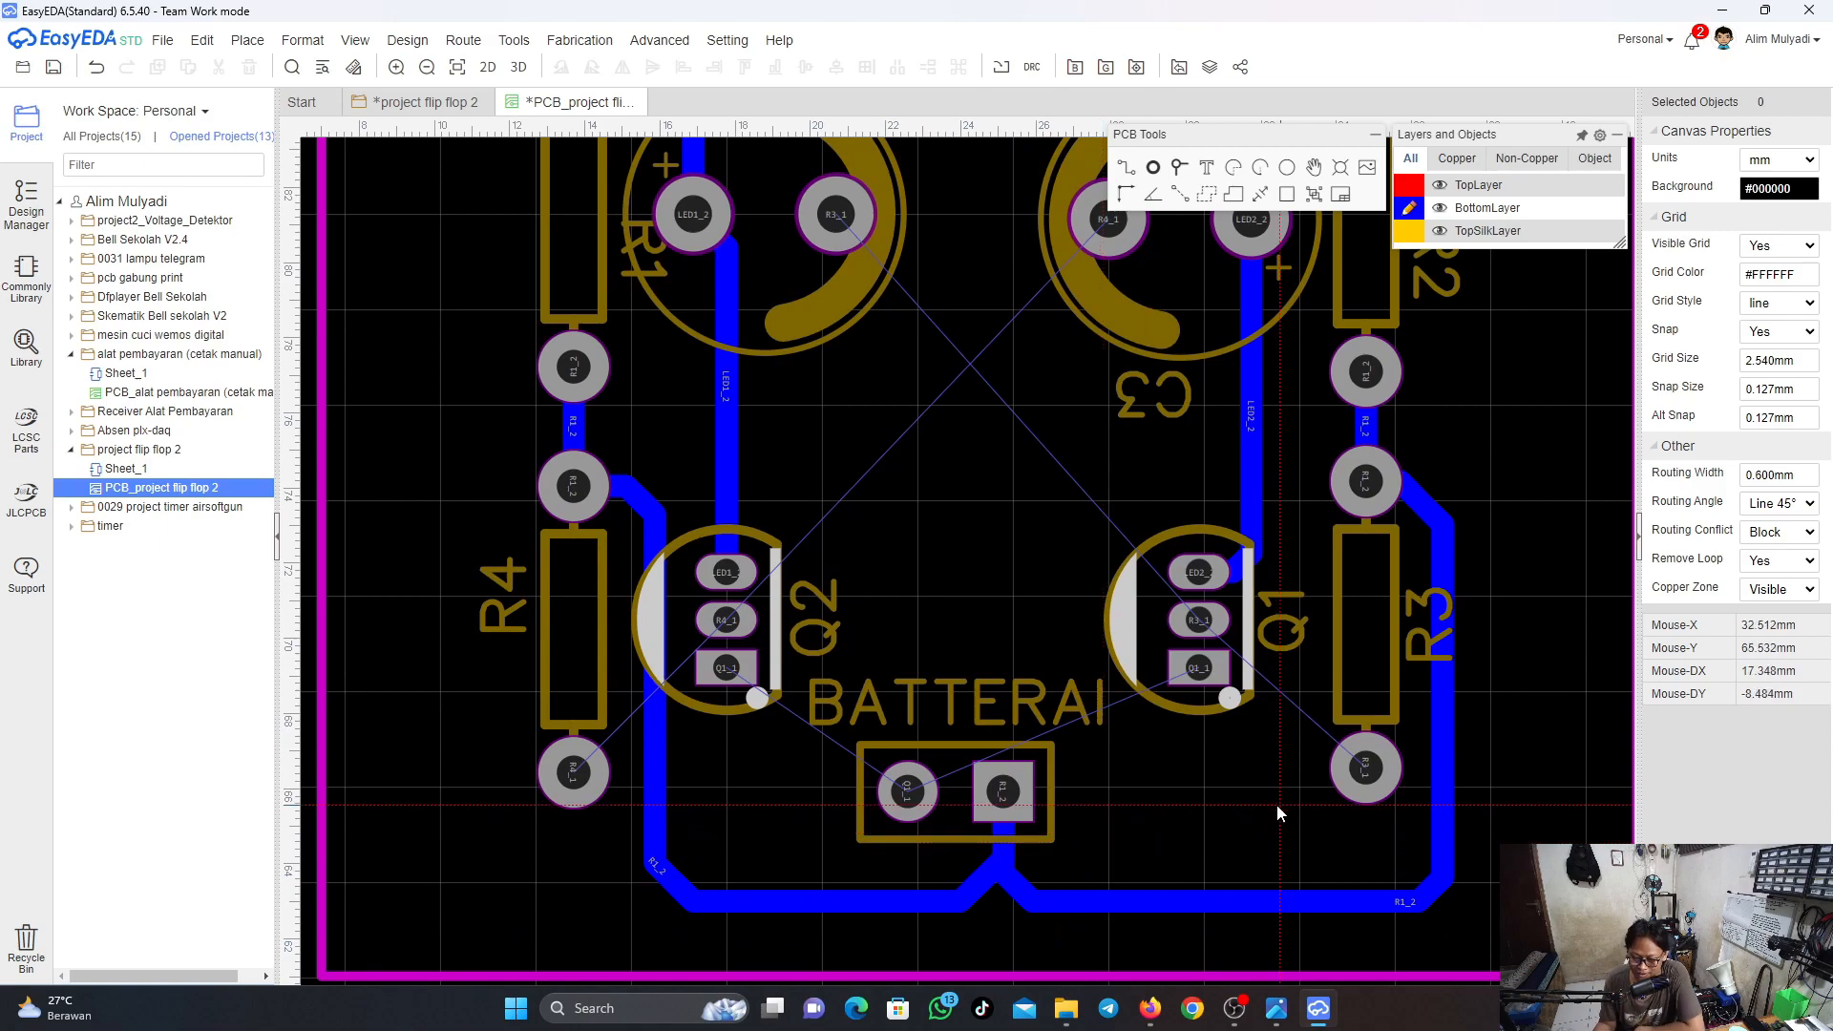
Replace the battery track around R3's outside with a bottom-layer track from the square pad, passing between Q1 and R3 to R3's upper pad
click(1443, 724)
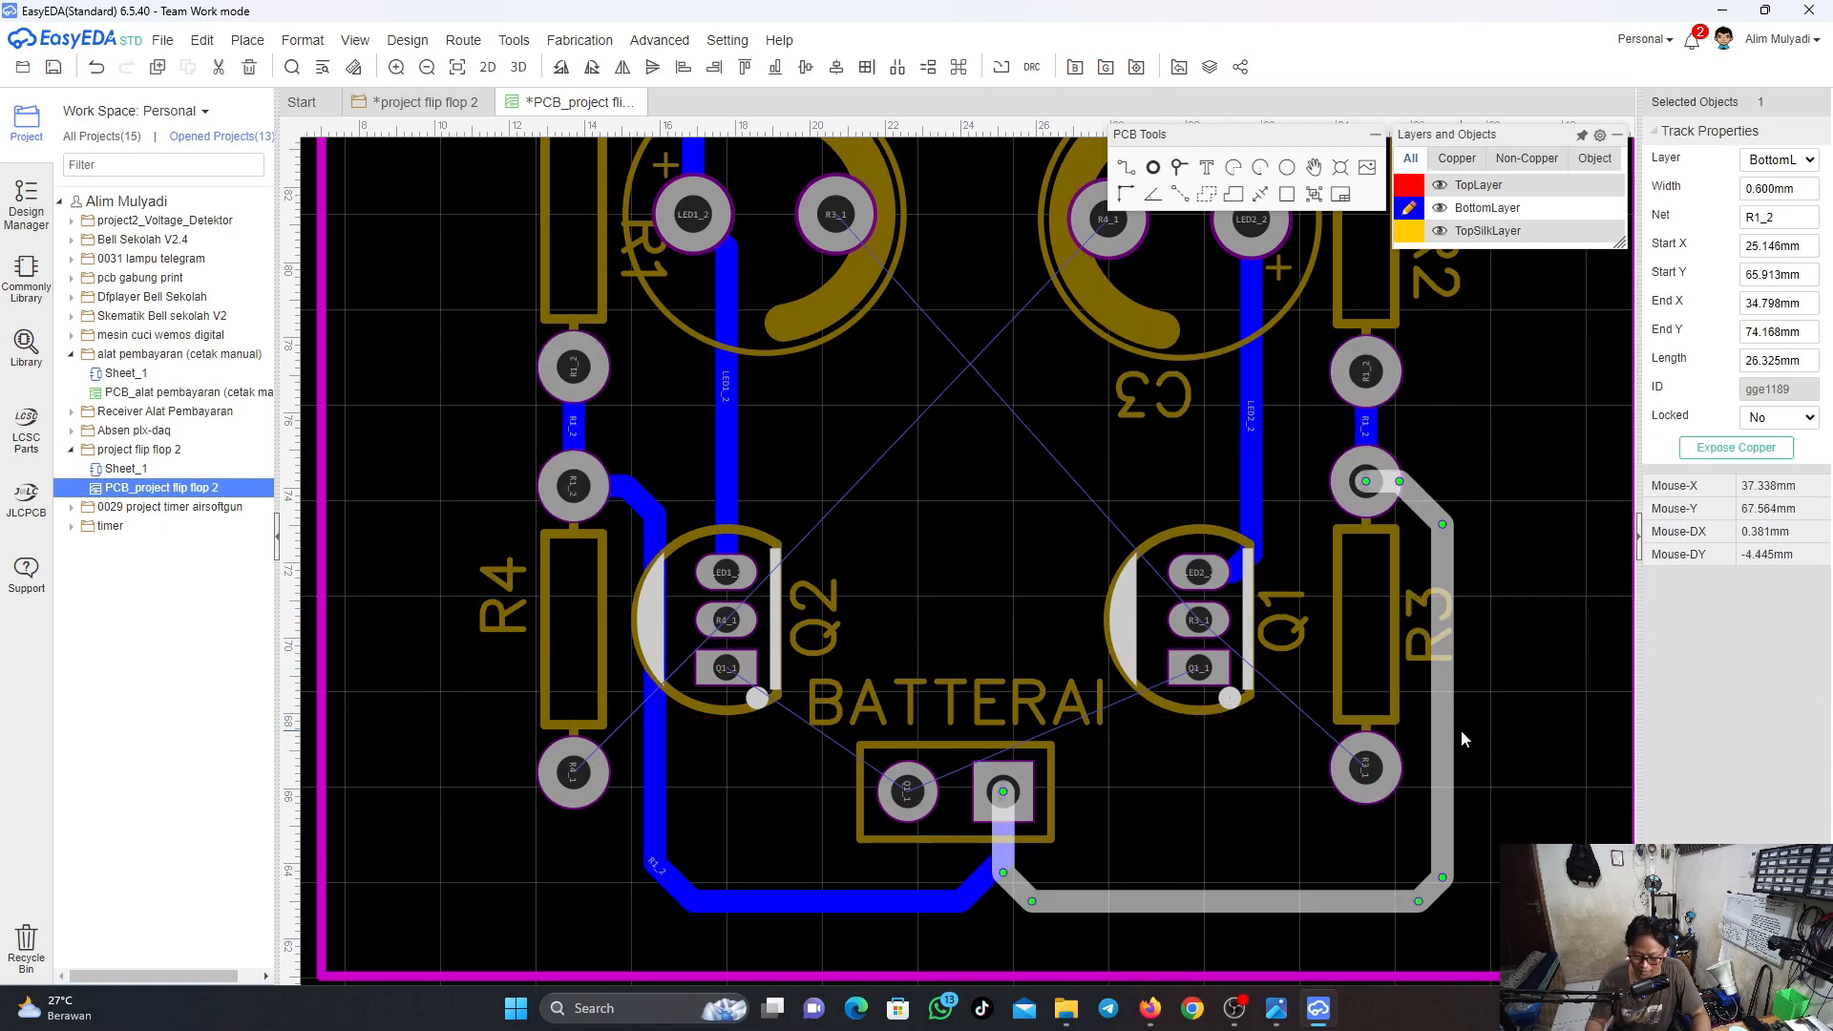
key(Delete)
click(1126, 168)
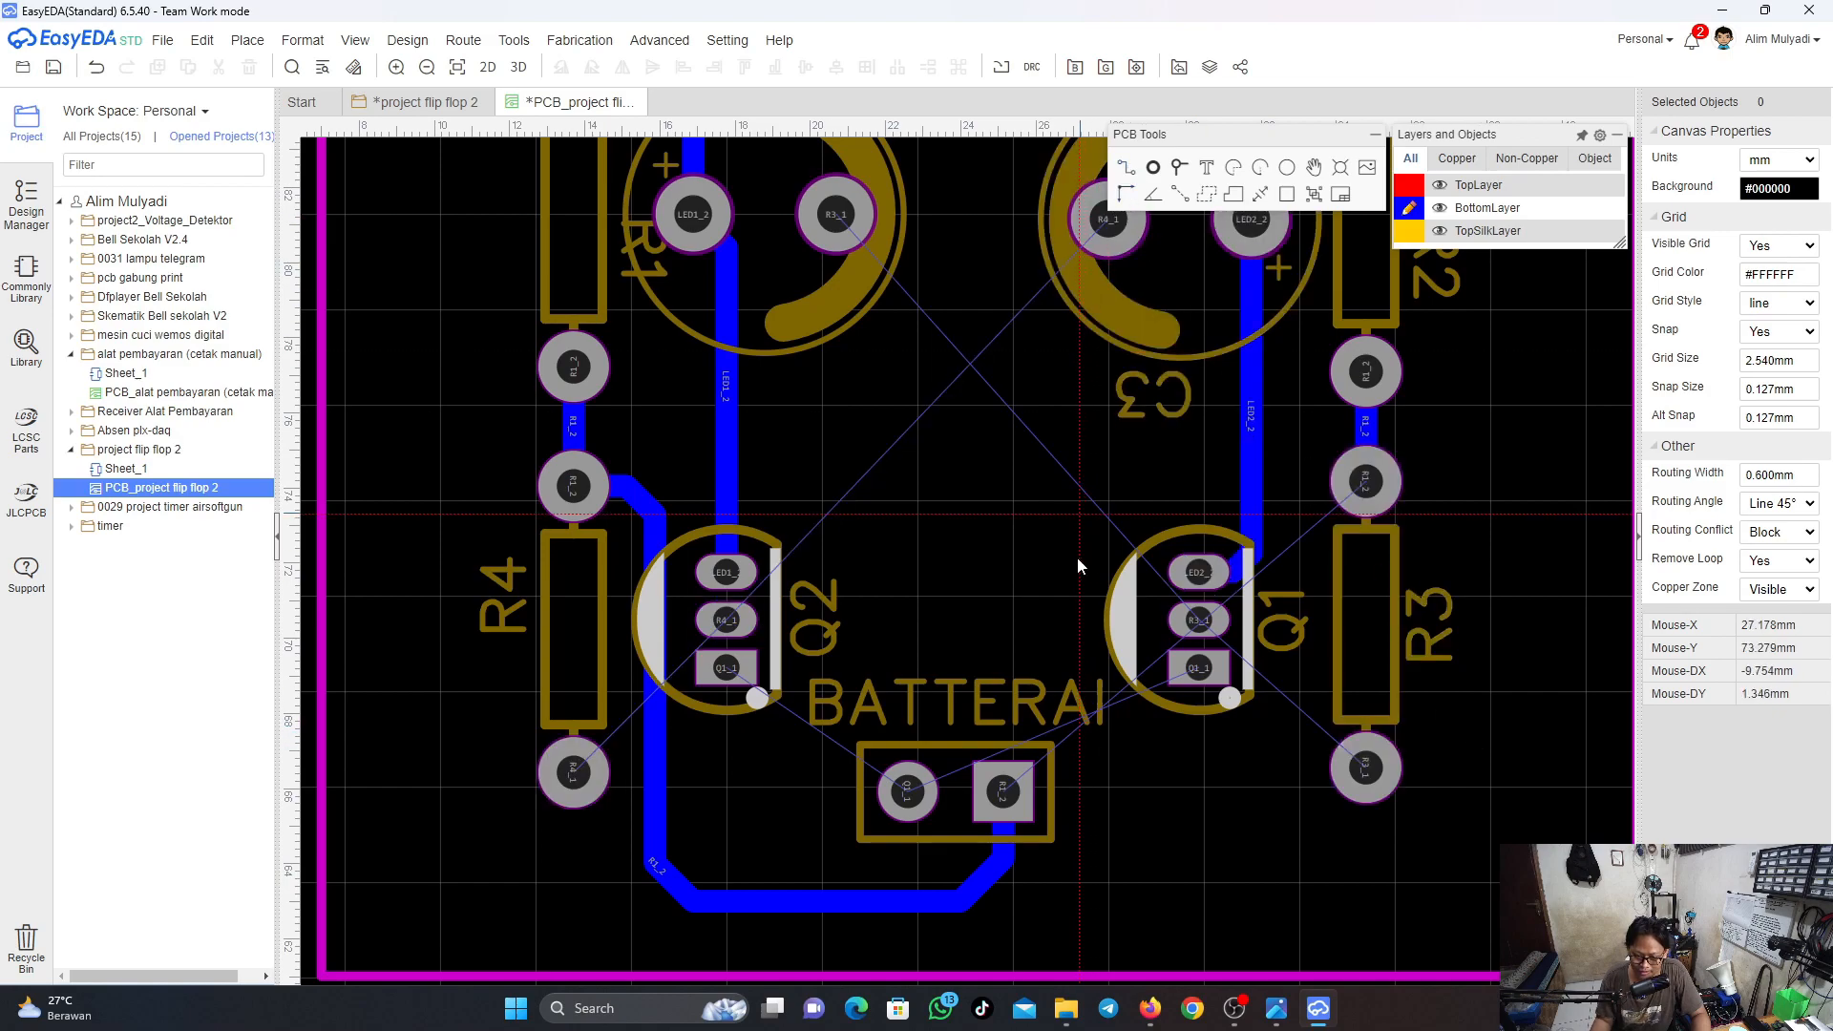
click(1002, 792)
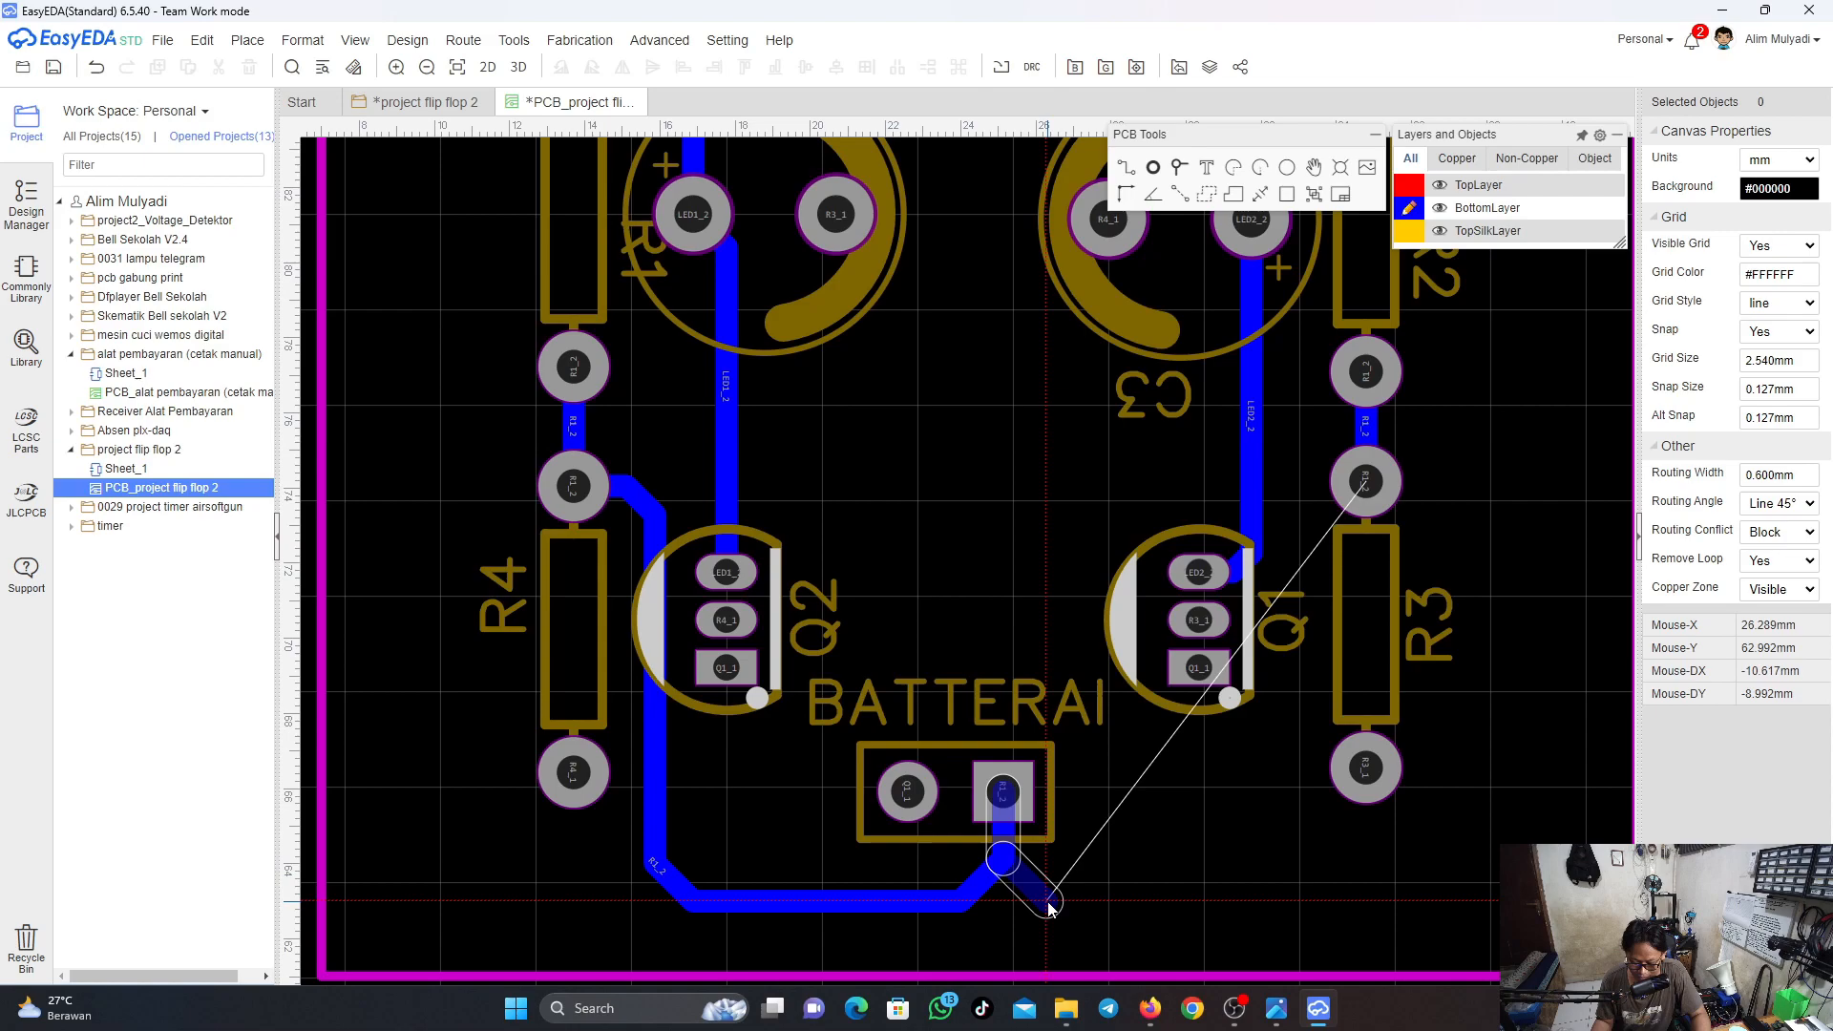
click(1048, 905)
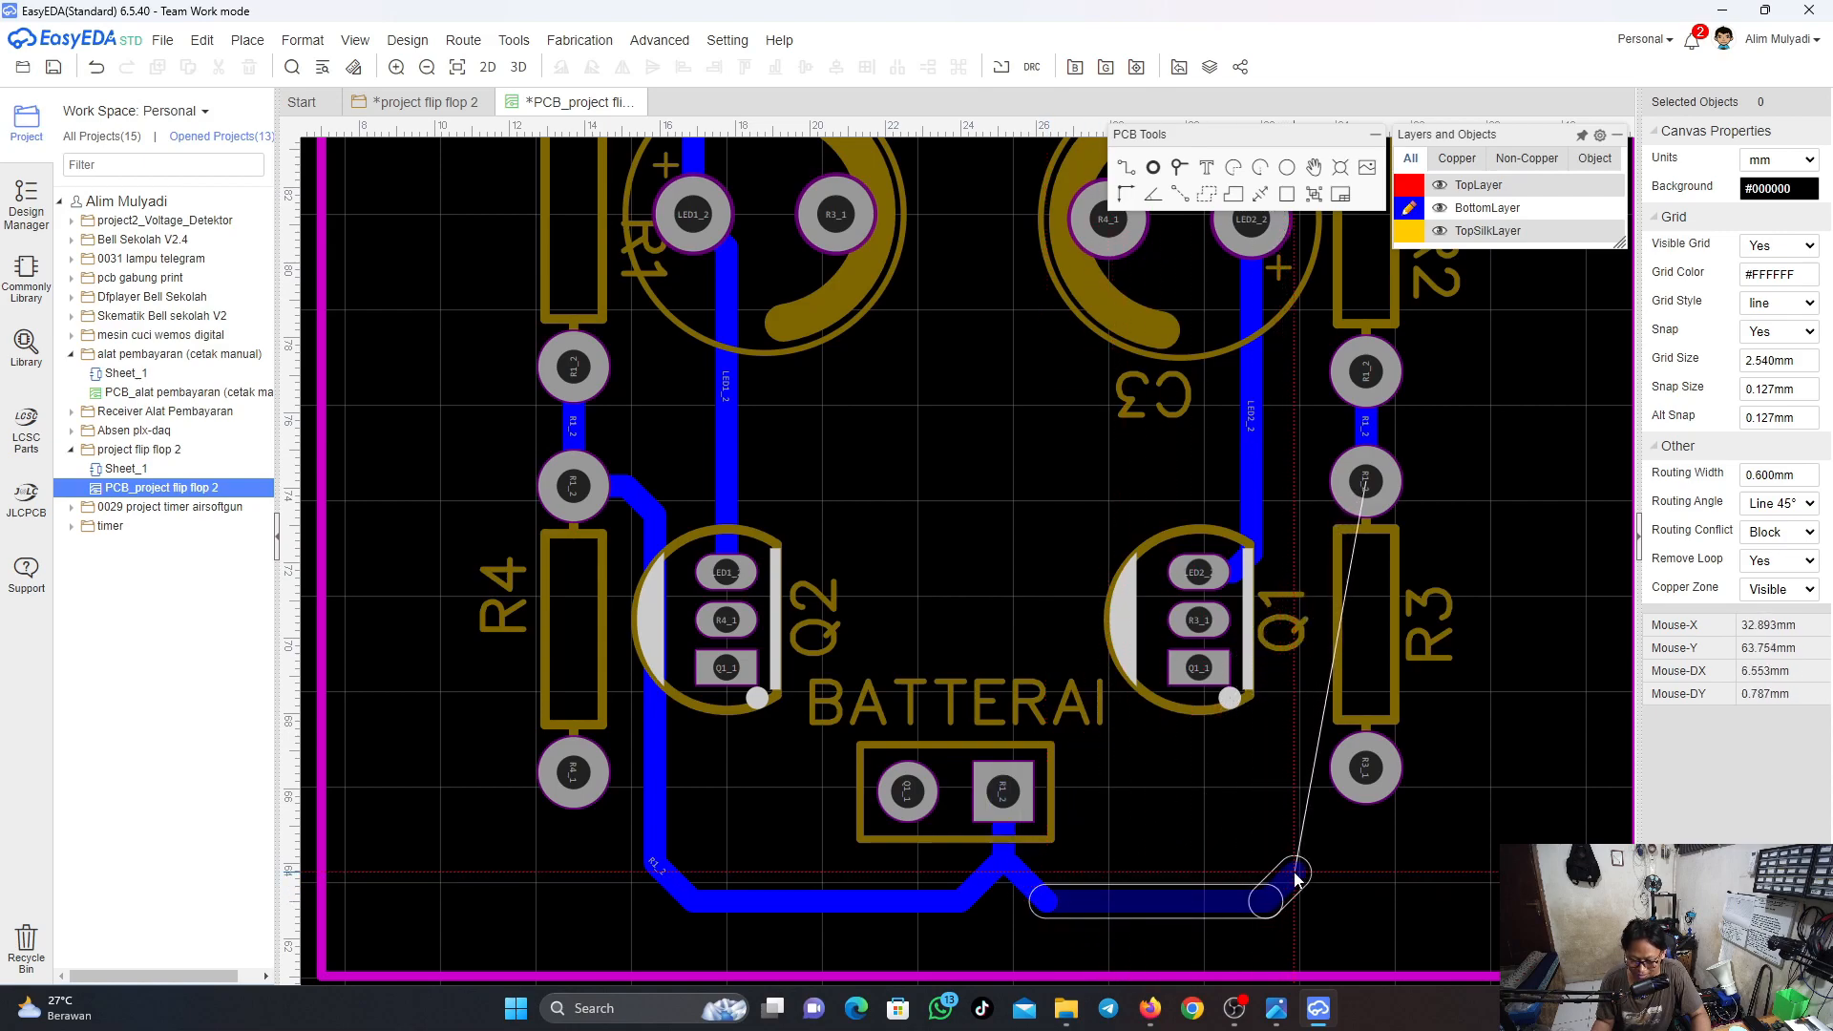
click(1296, 876)
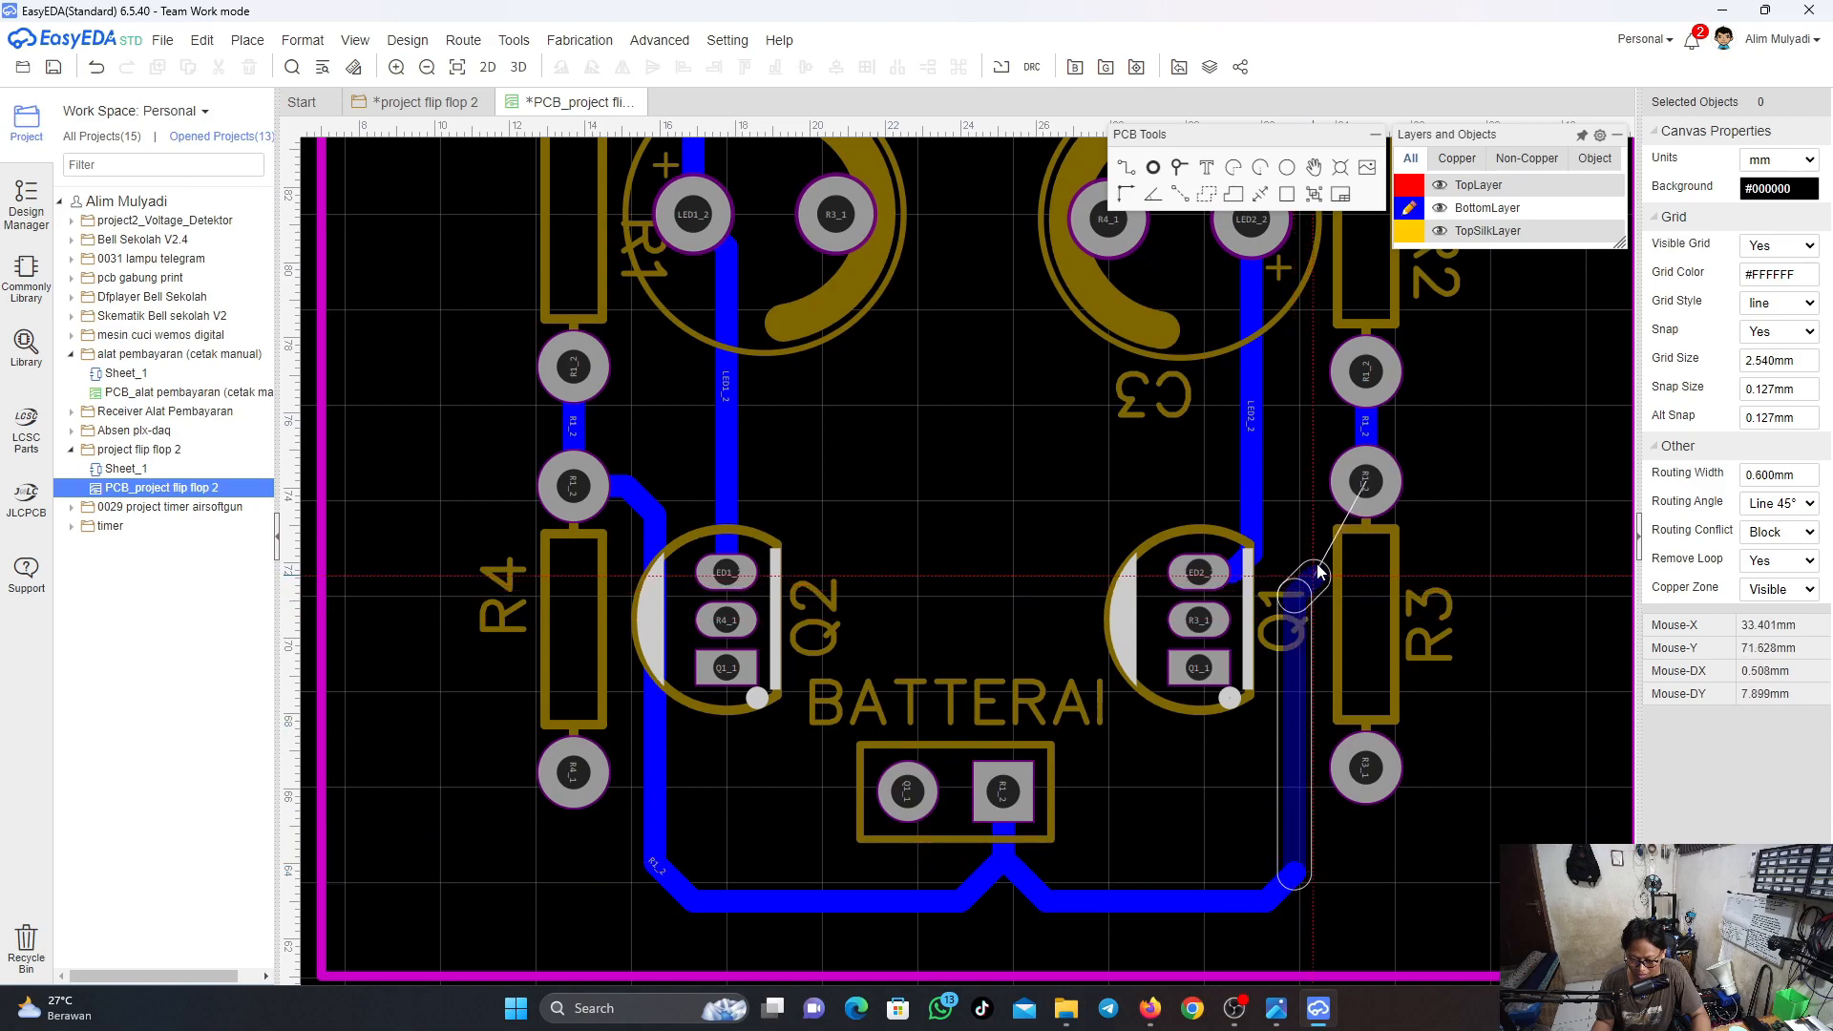
click(1360, 484)
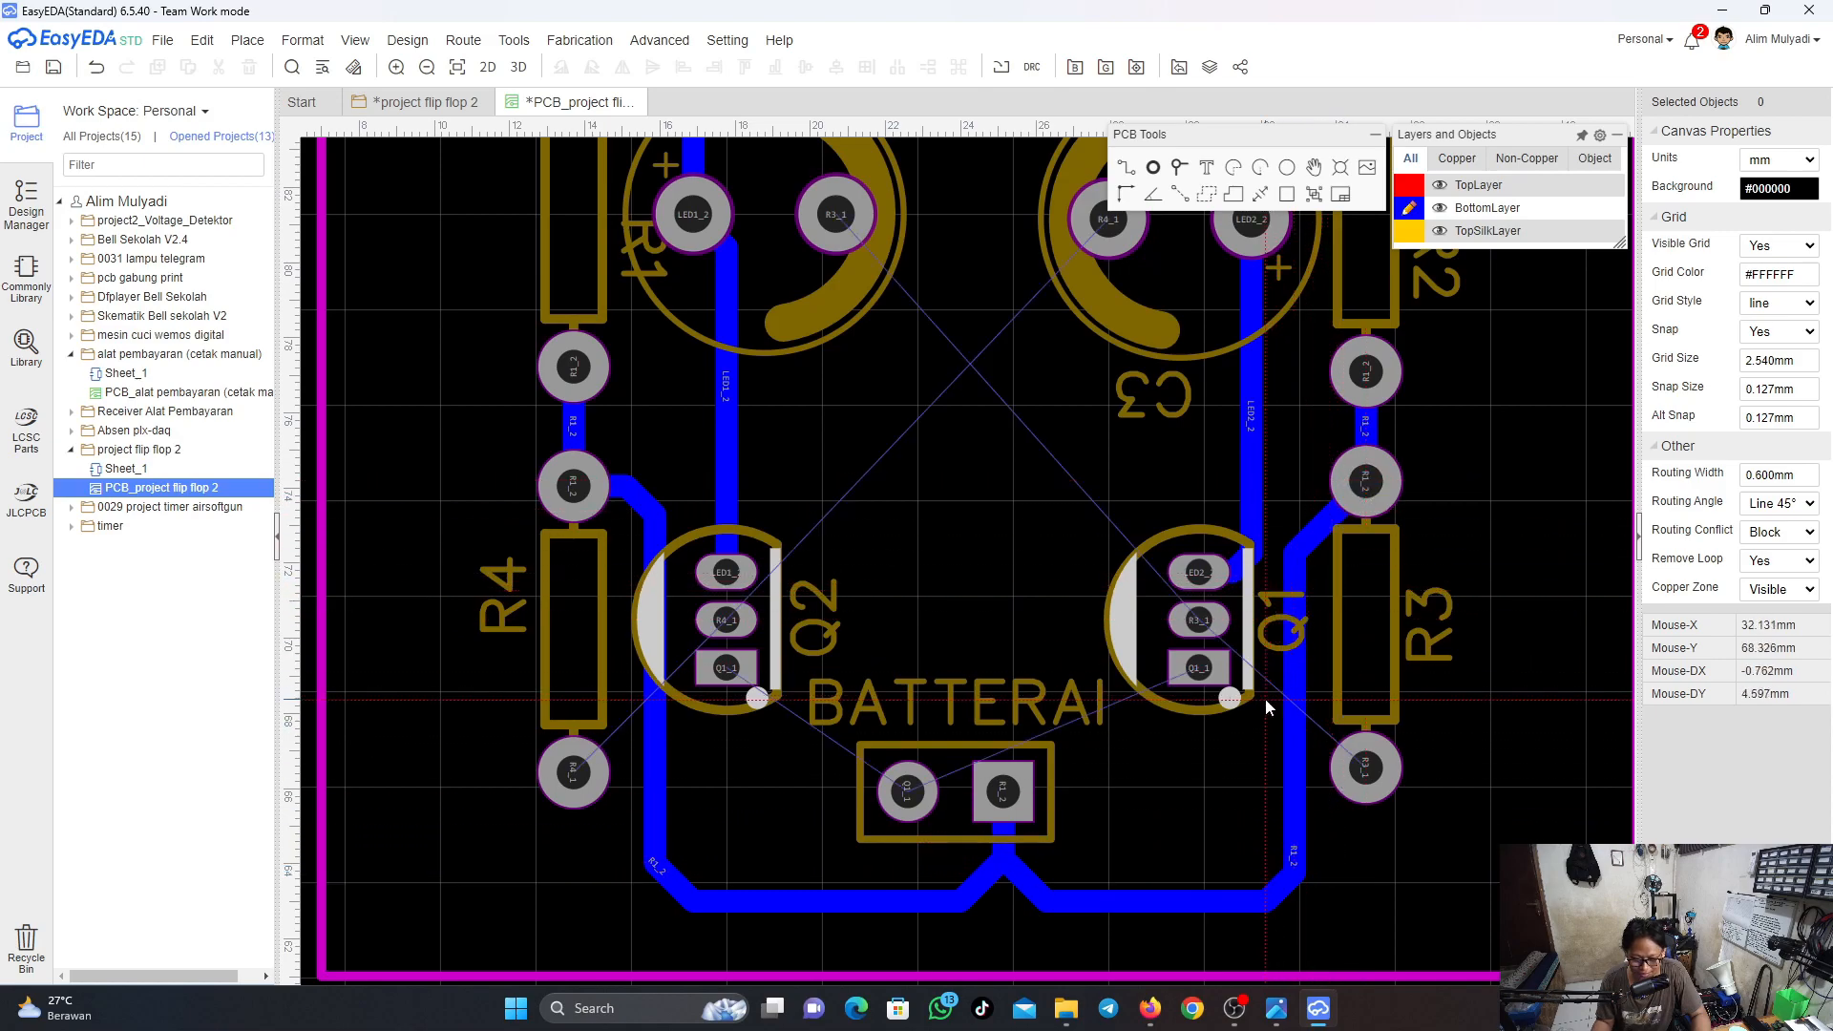
Shift the diagonal and vertical segments of the battery track between Q1 and R3 slightly closer to R3
click(1314, 550)
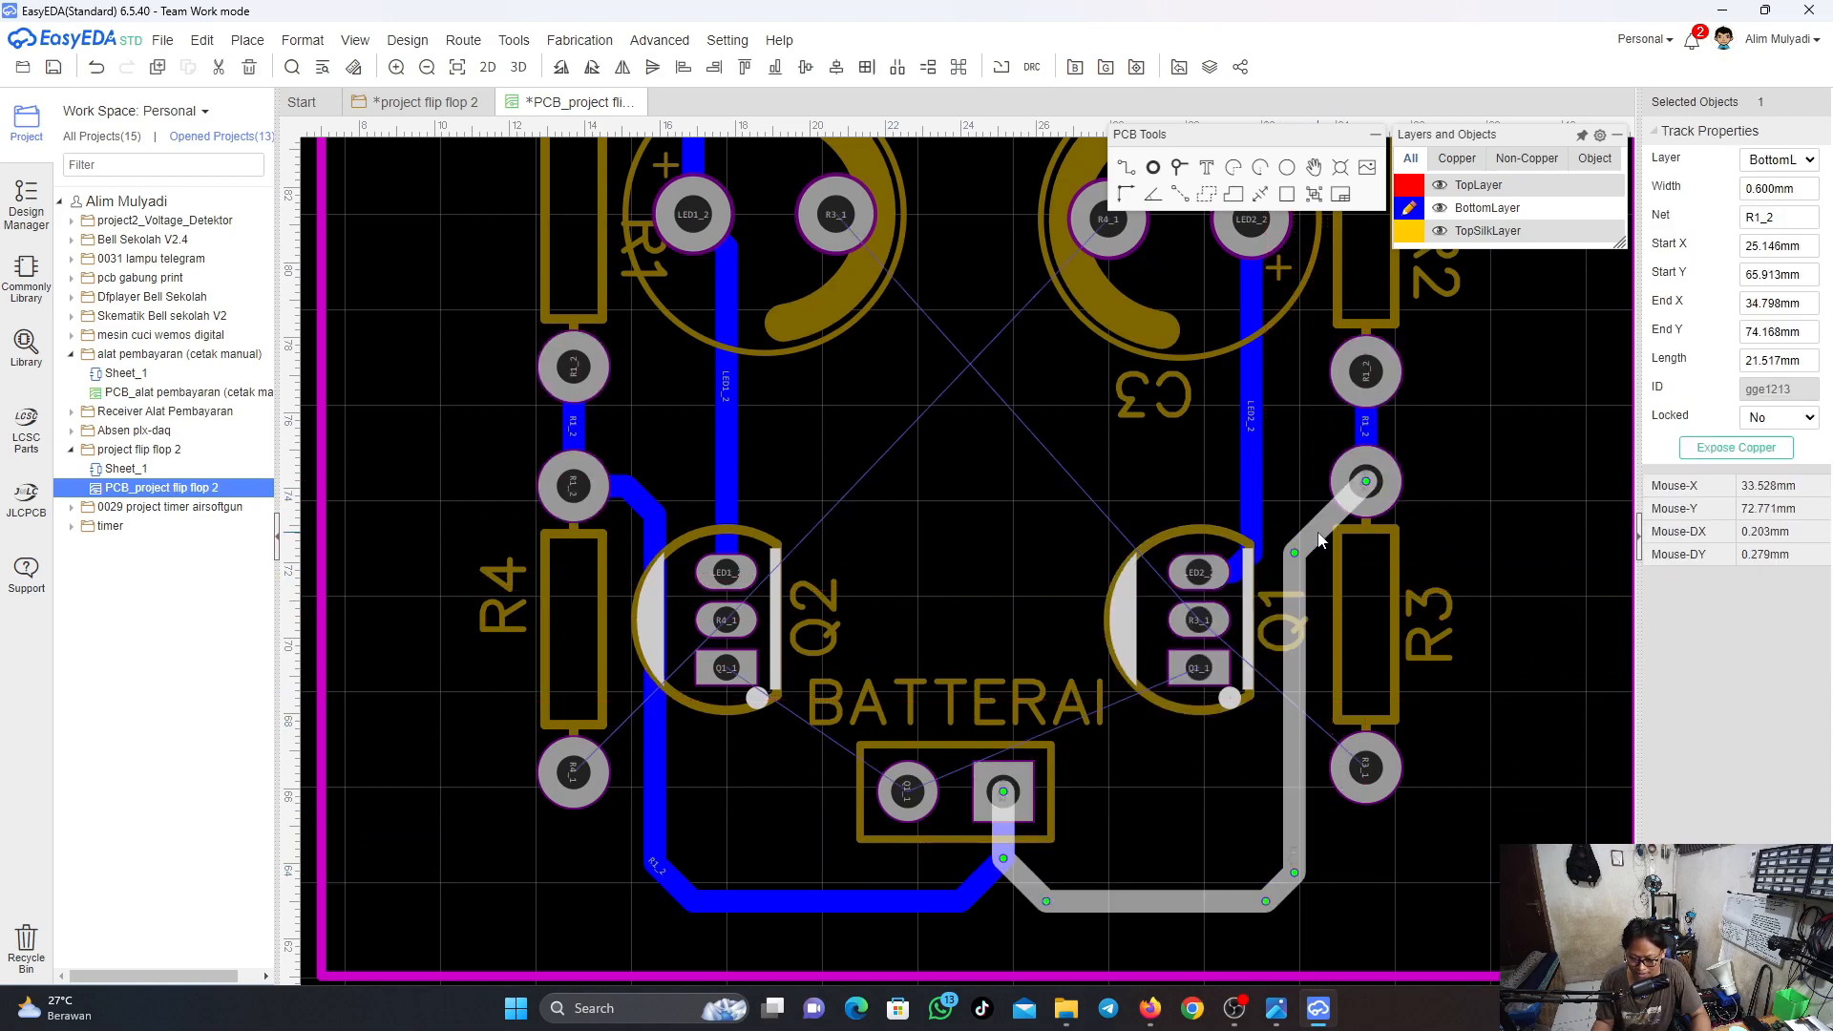
drag(1319, 531, 1315, 521)
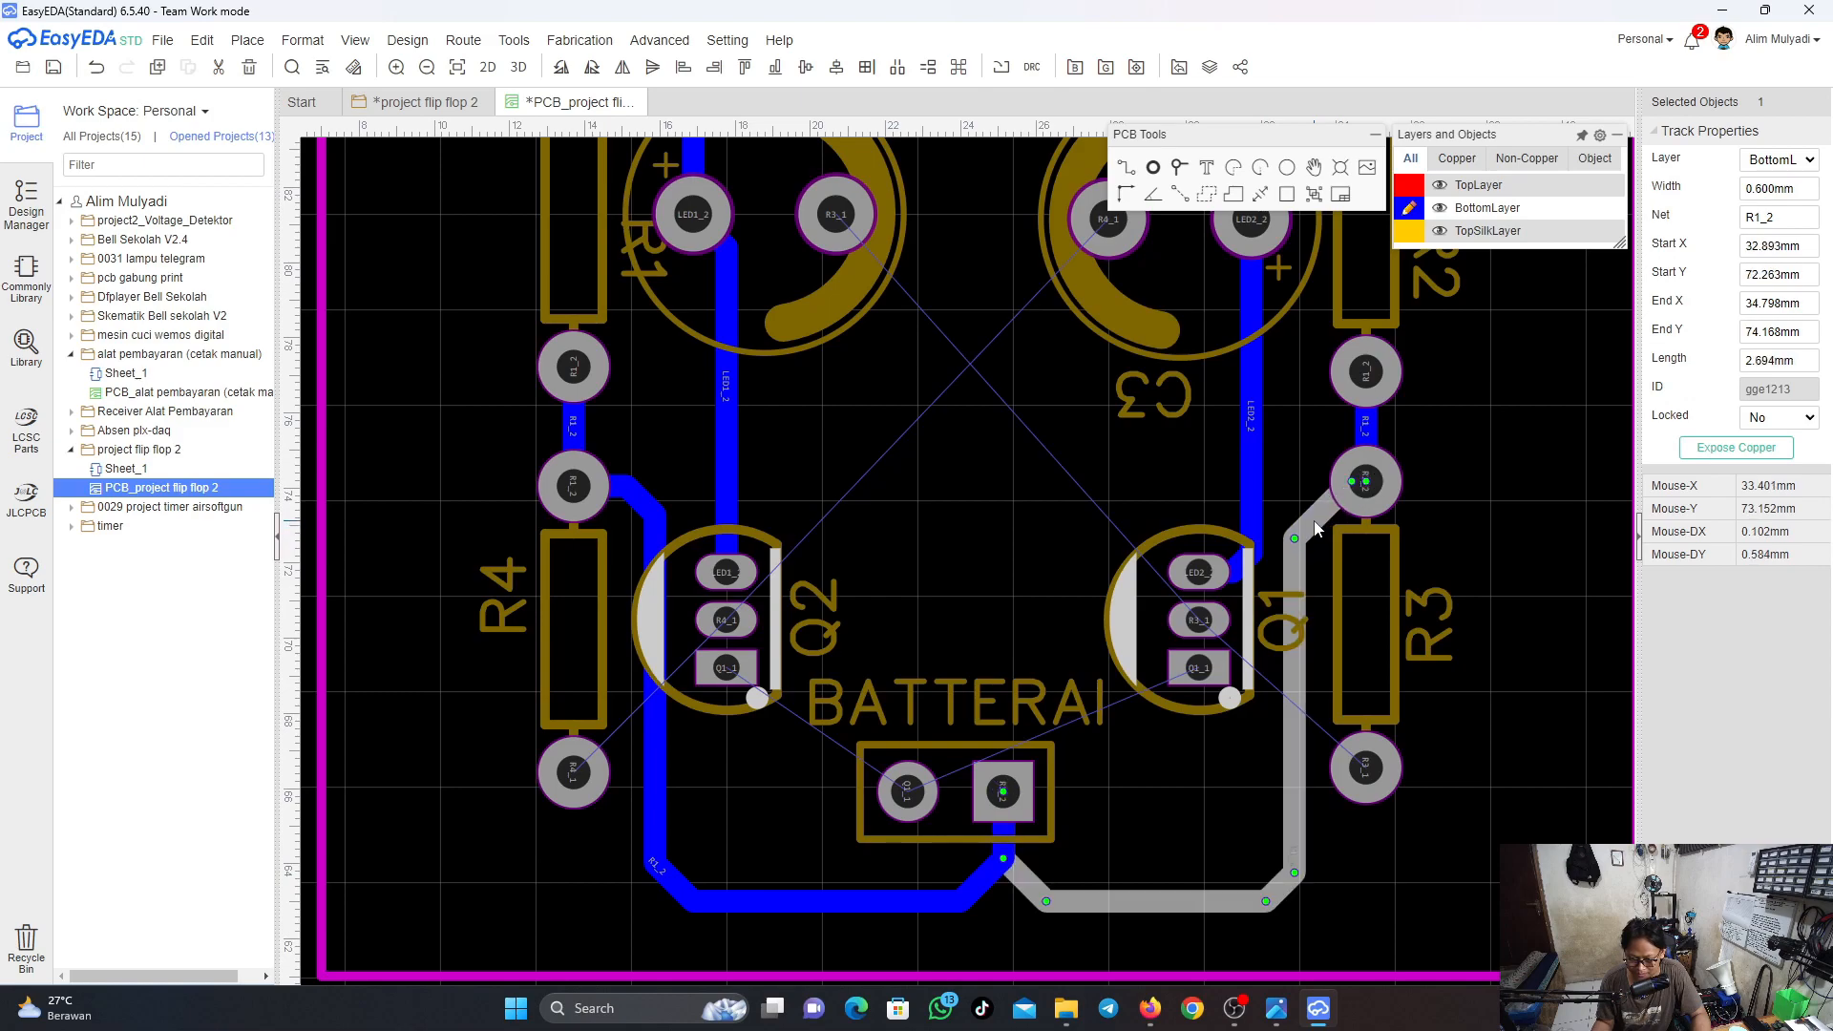
drag(1297, 584, 1298, 585)
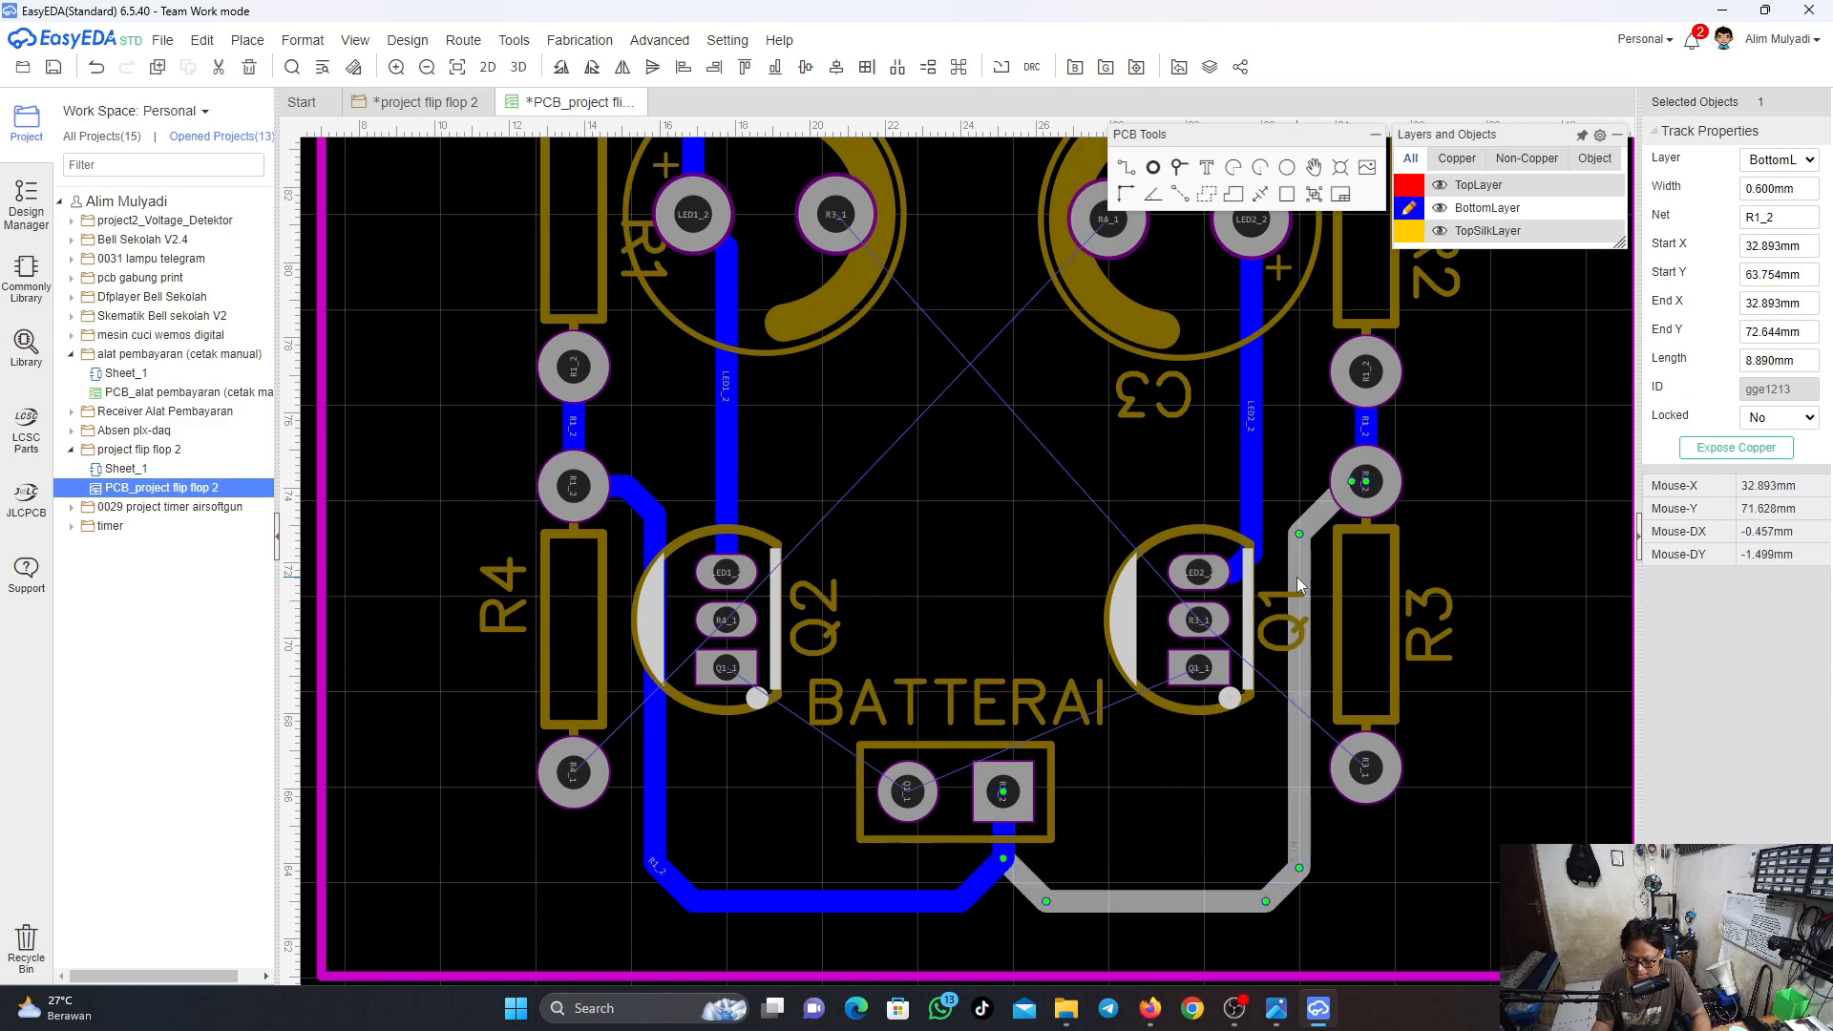
scroll(1116, 766, down, 1)
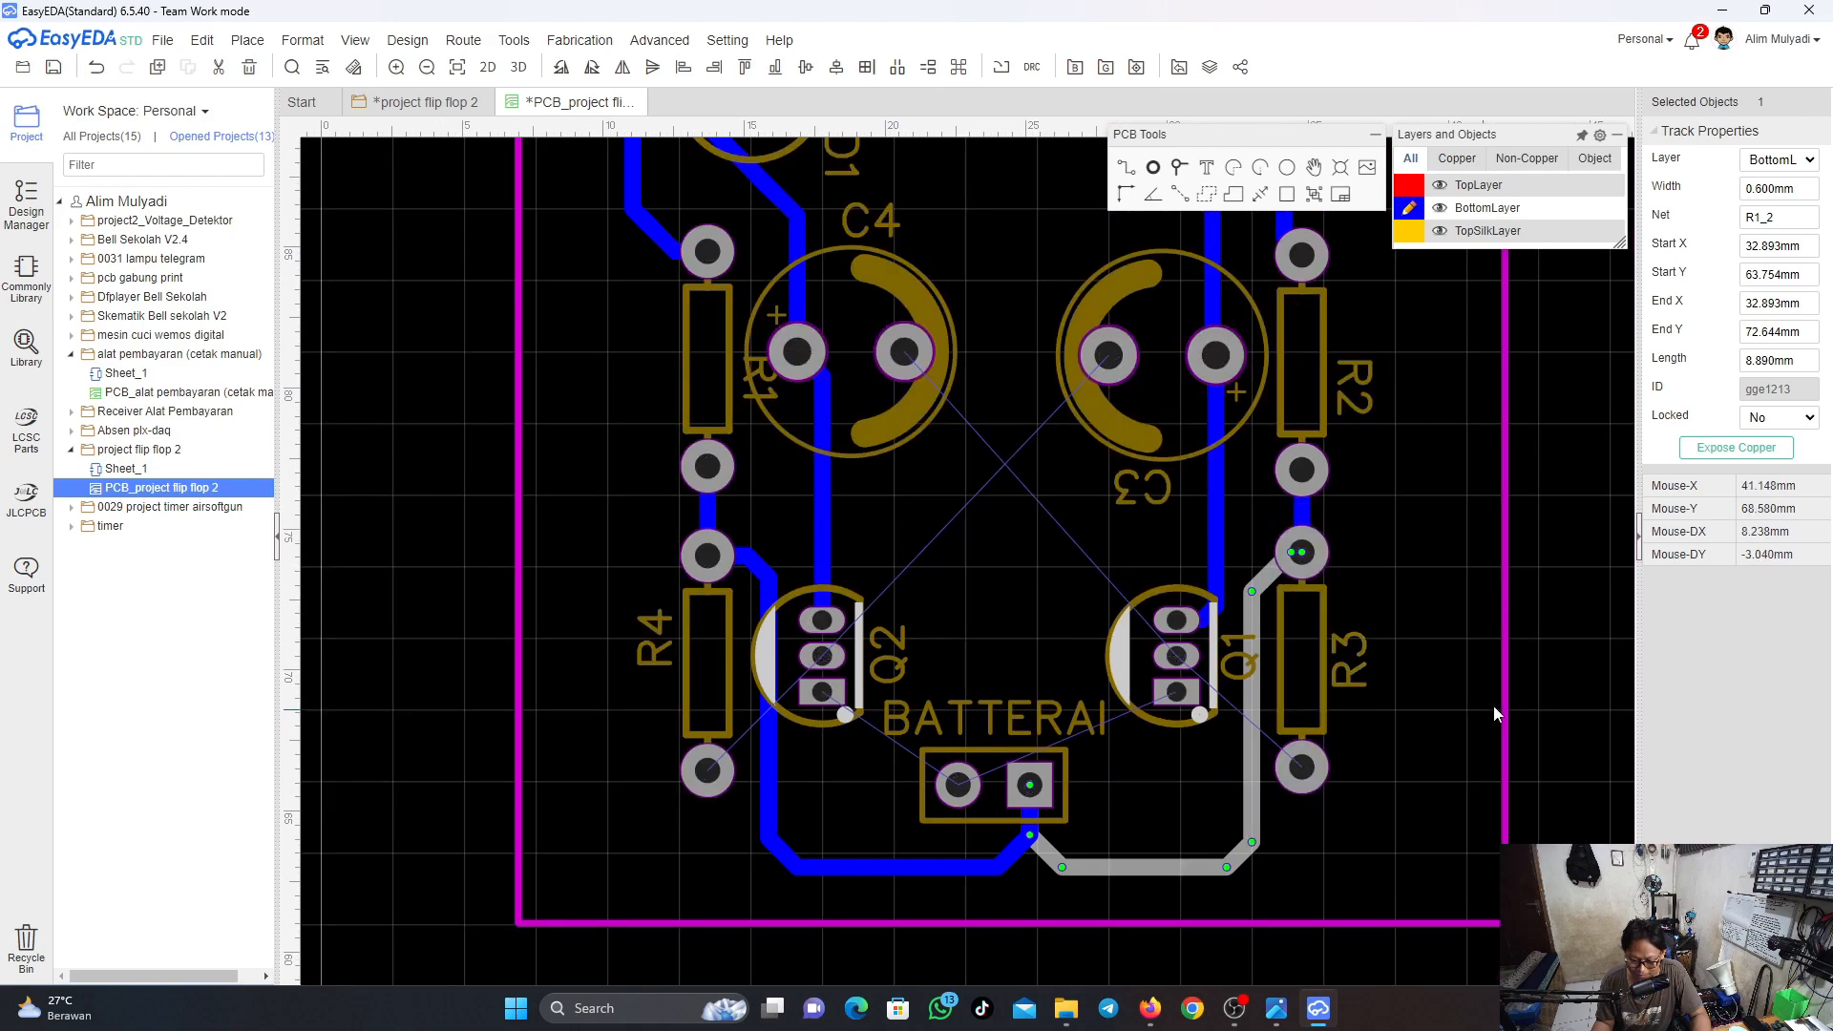
click(1545, 680)
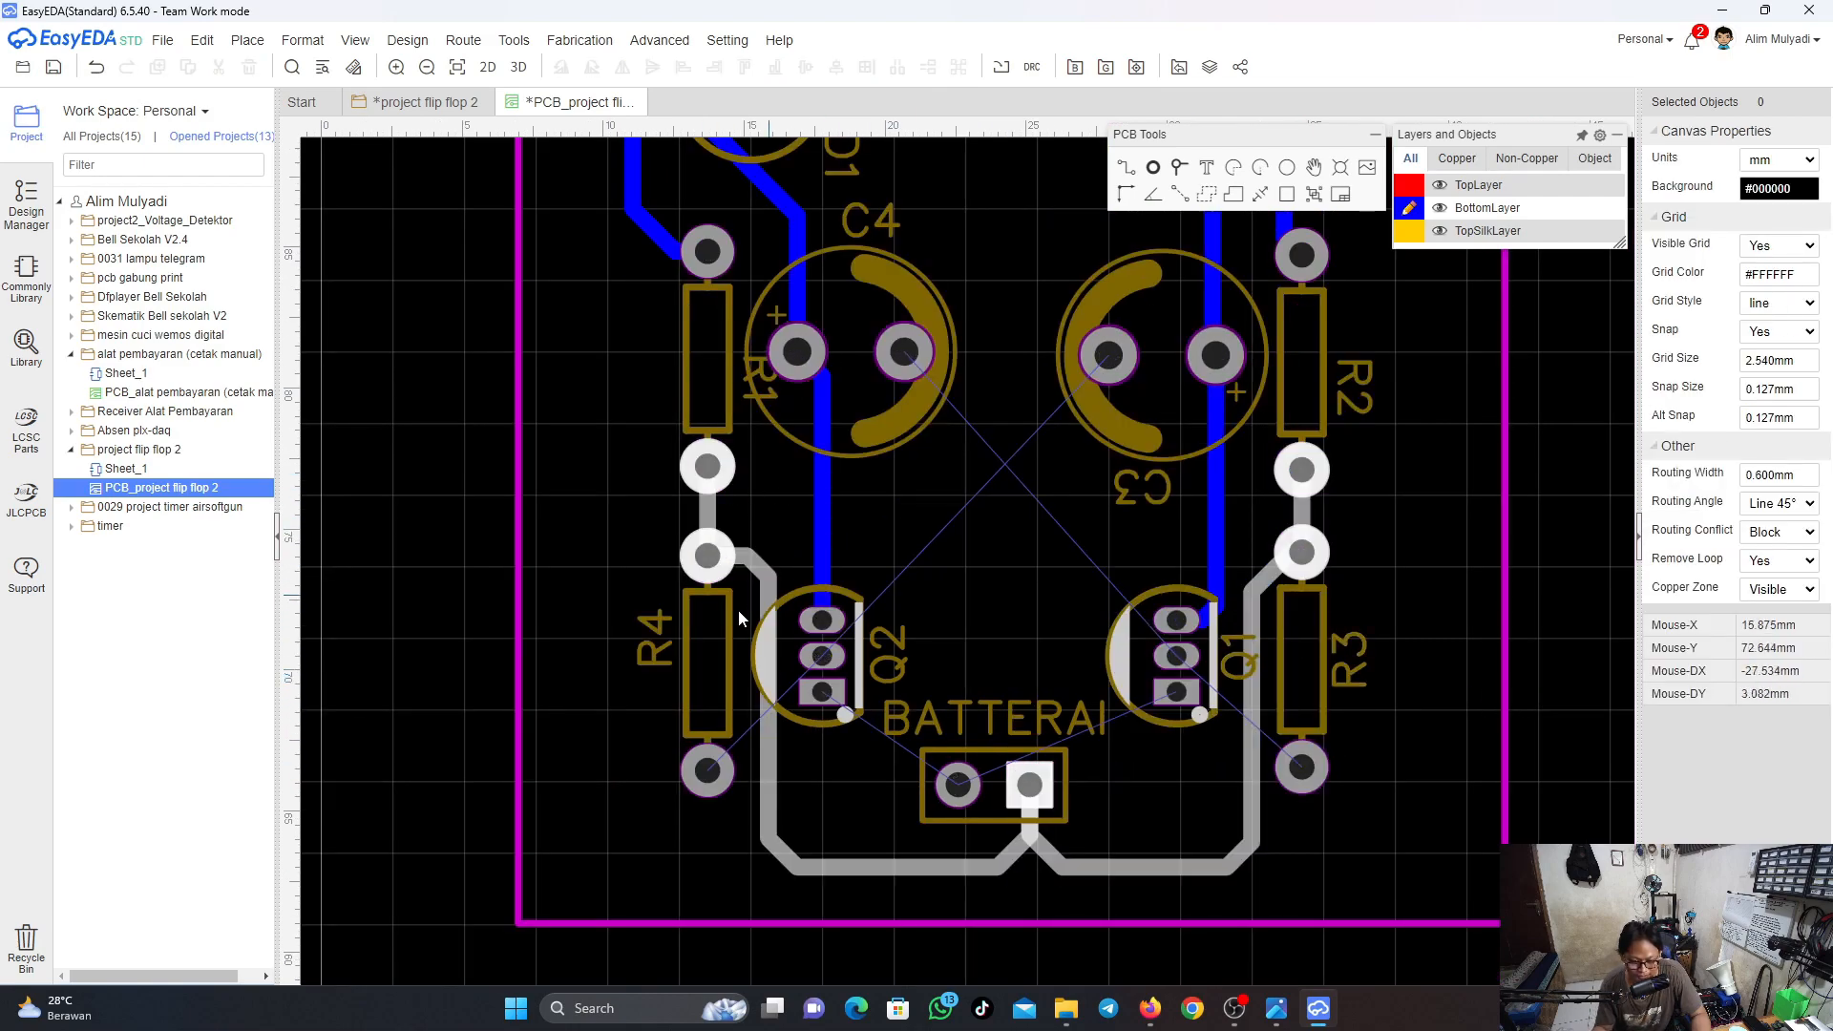
Route a bottom-layer track from the round BATTERAI pad to Q2's square pad, bending it to leave the battery pad vertically
scroll(708, 580, up, 1)
scroll(710, 580, down, 1)
scroll(710, 579, down, 1)
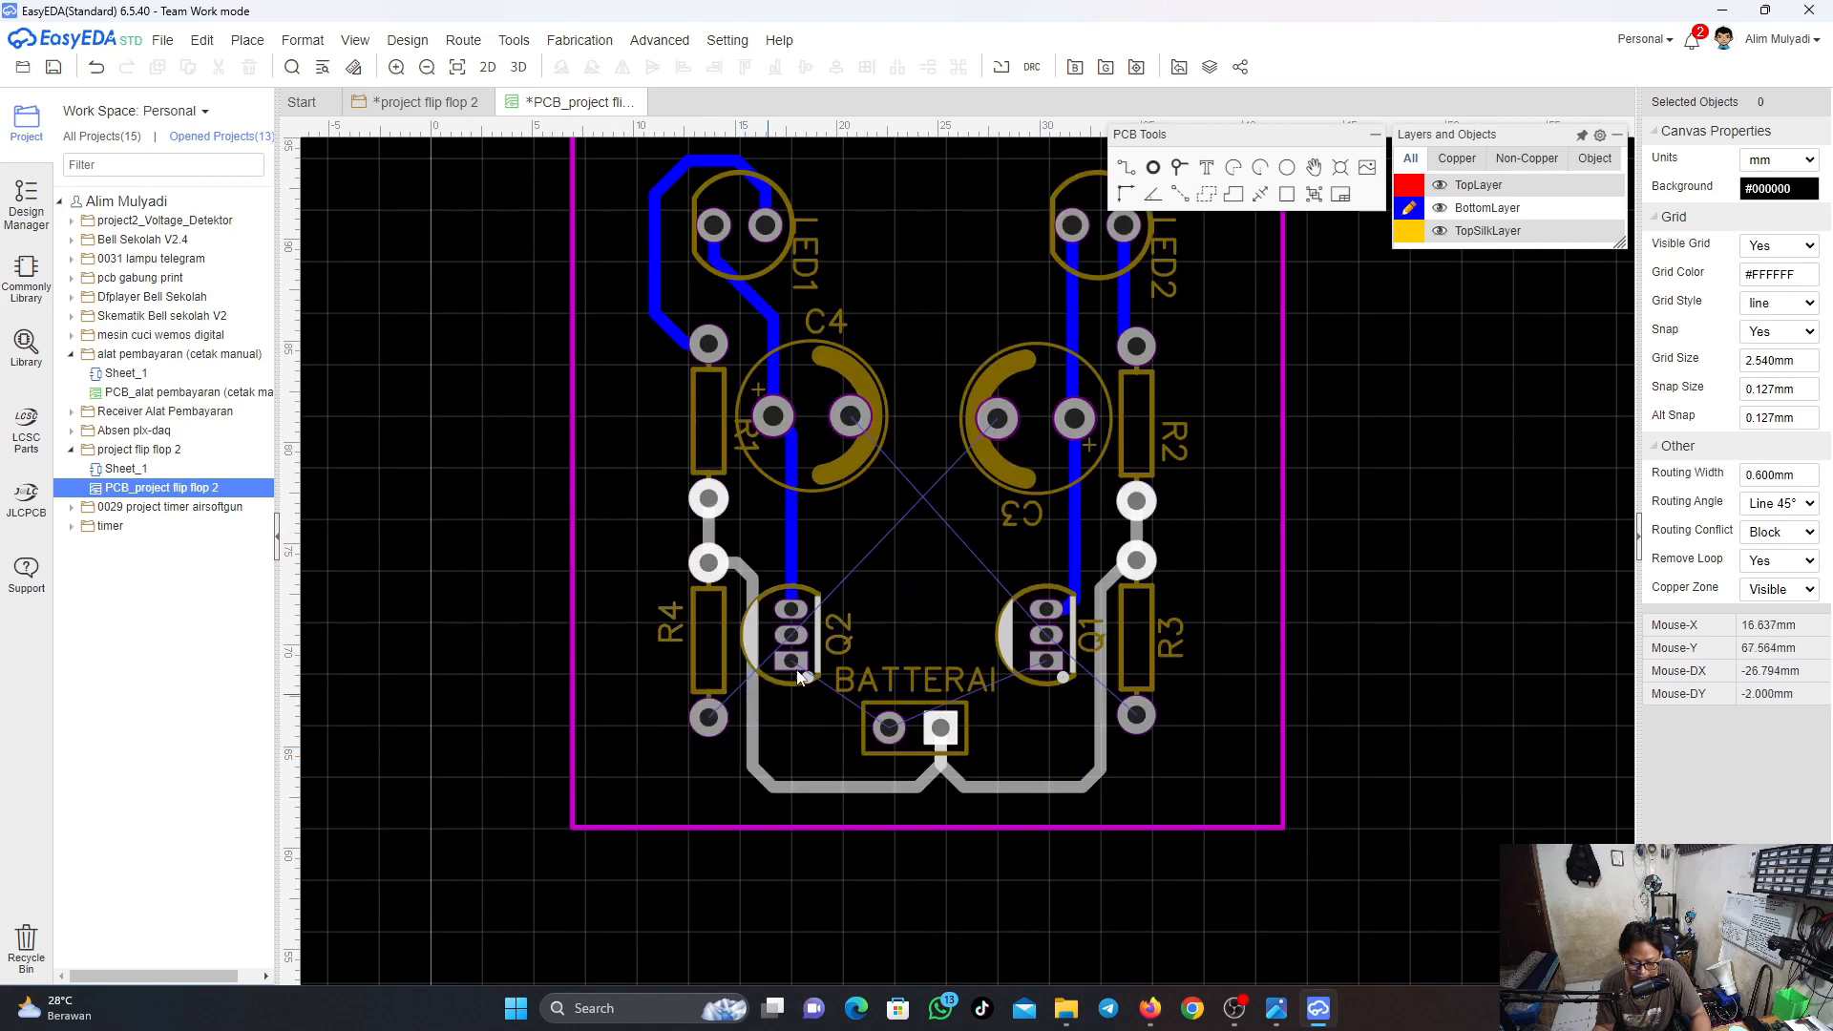
scroll(801, 669, up, 3)
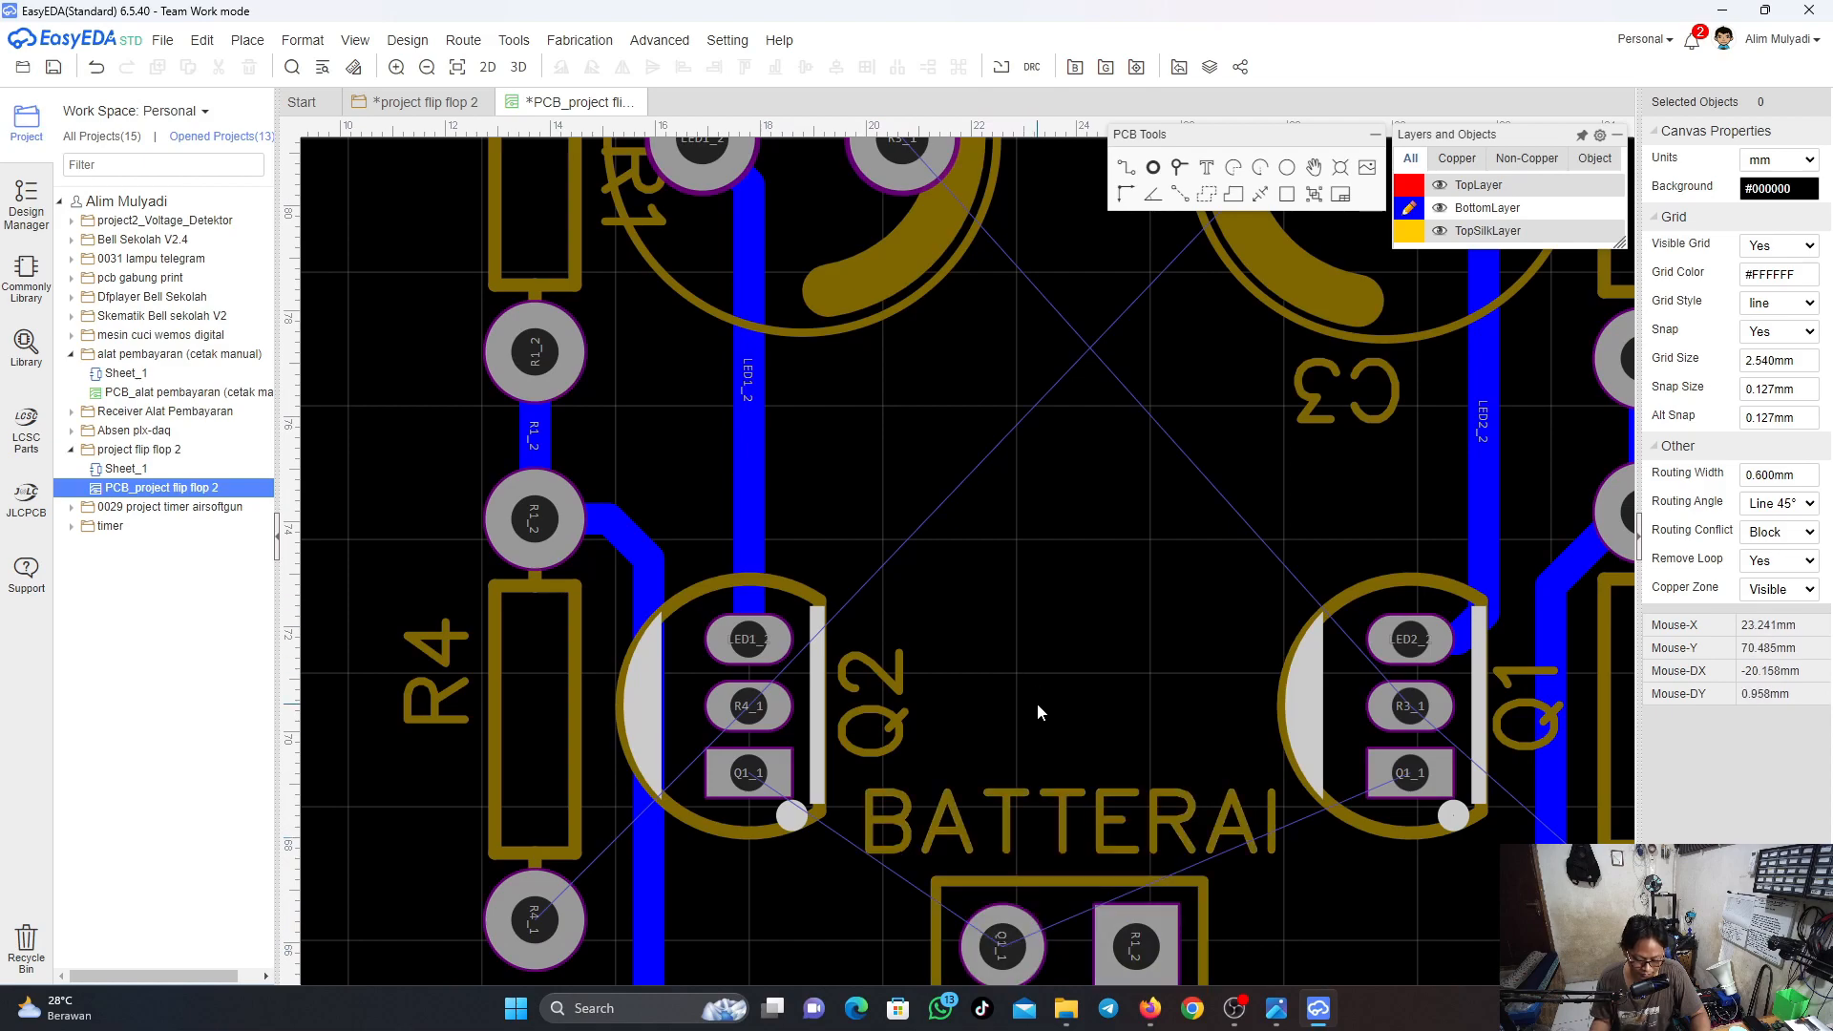
click(1000, 945)
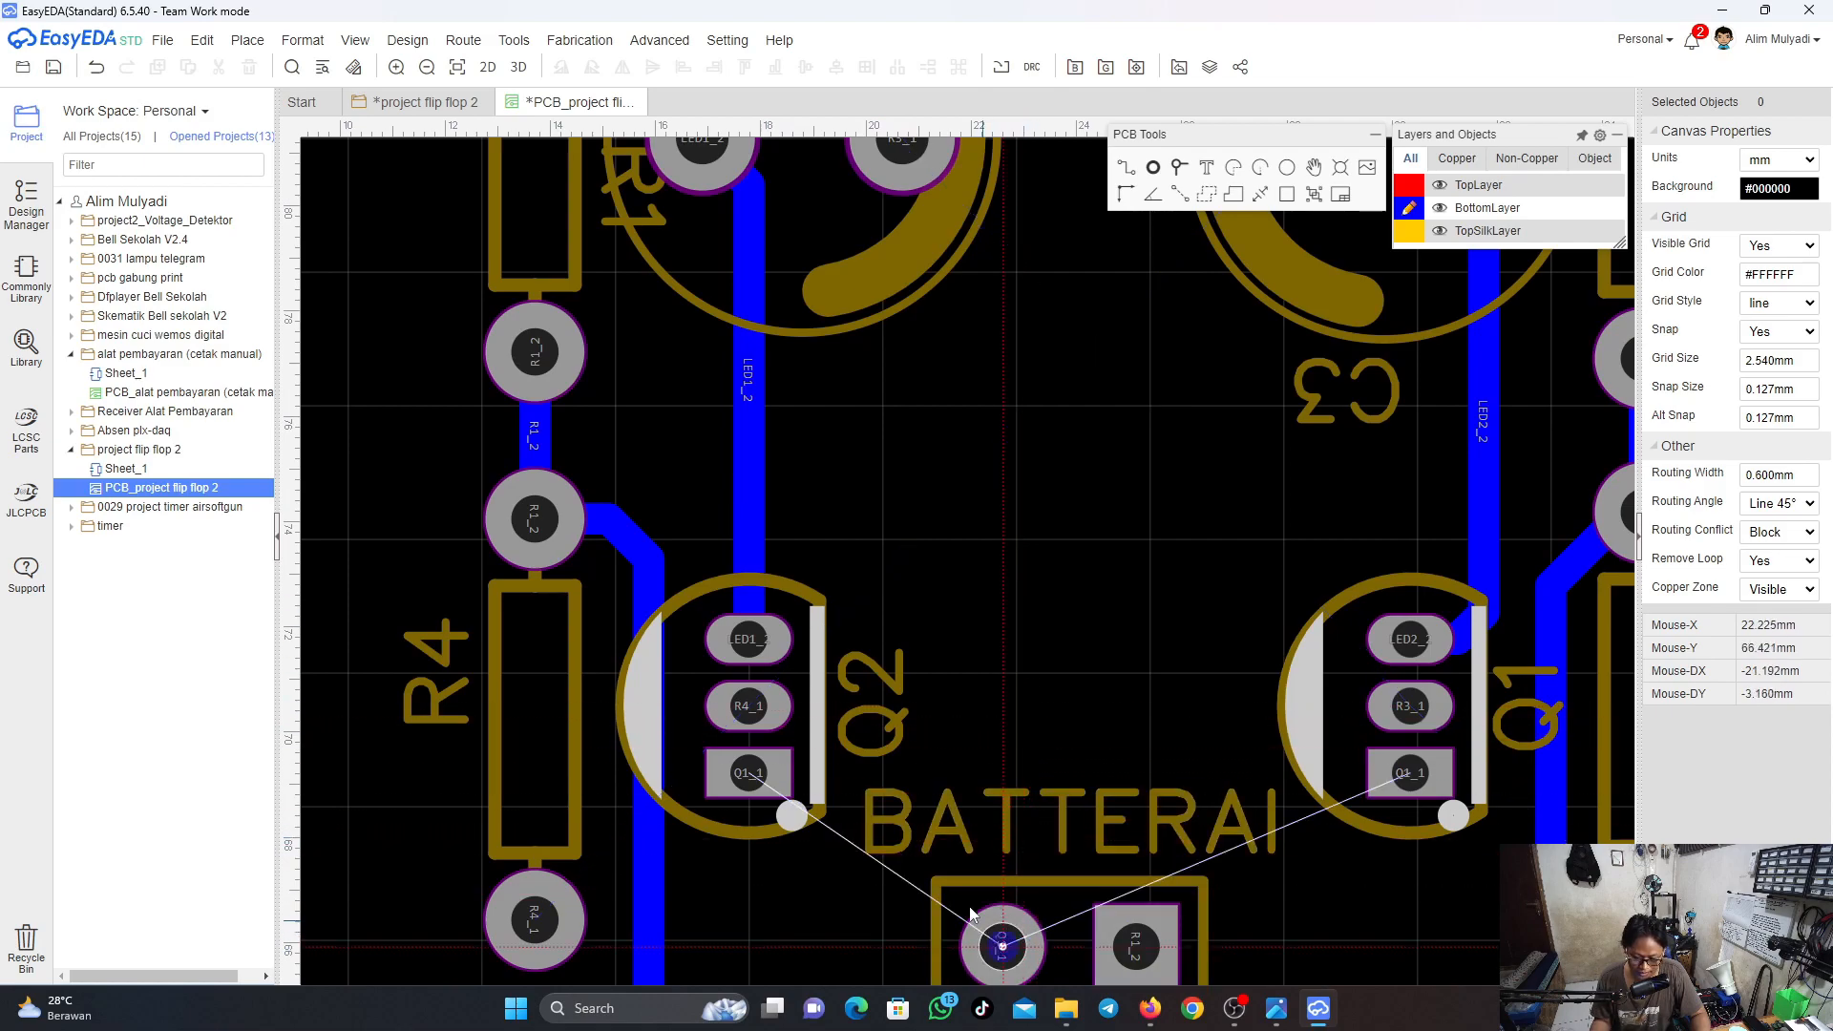
click(759, 783)
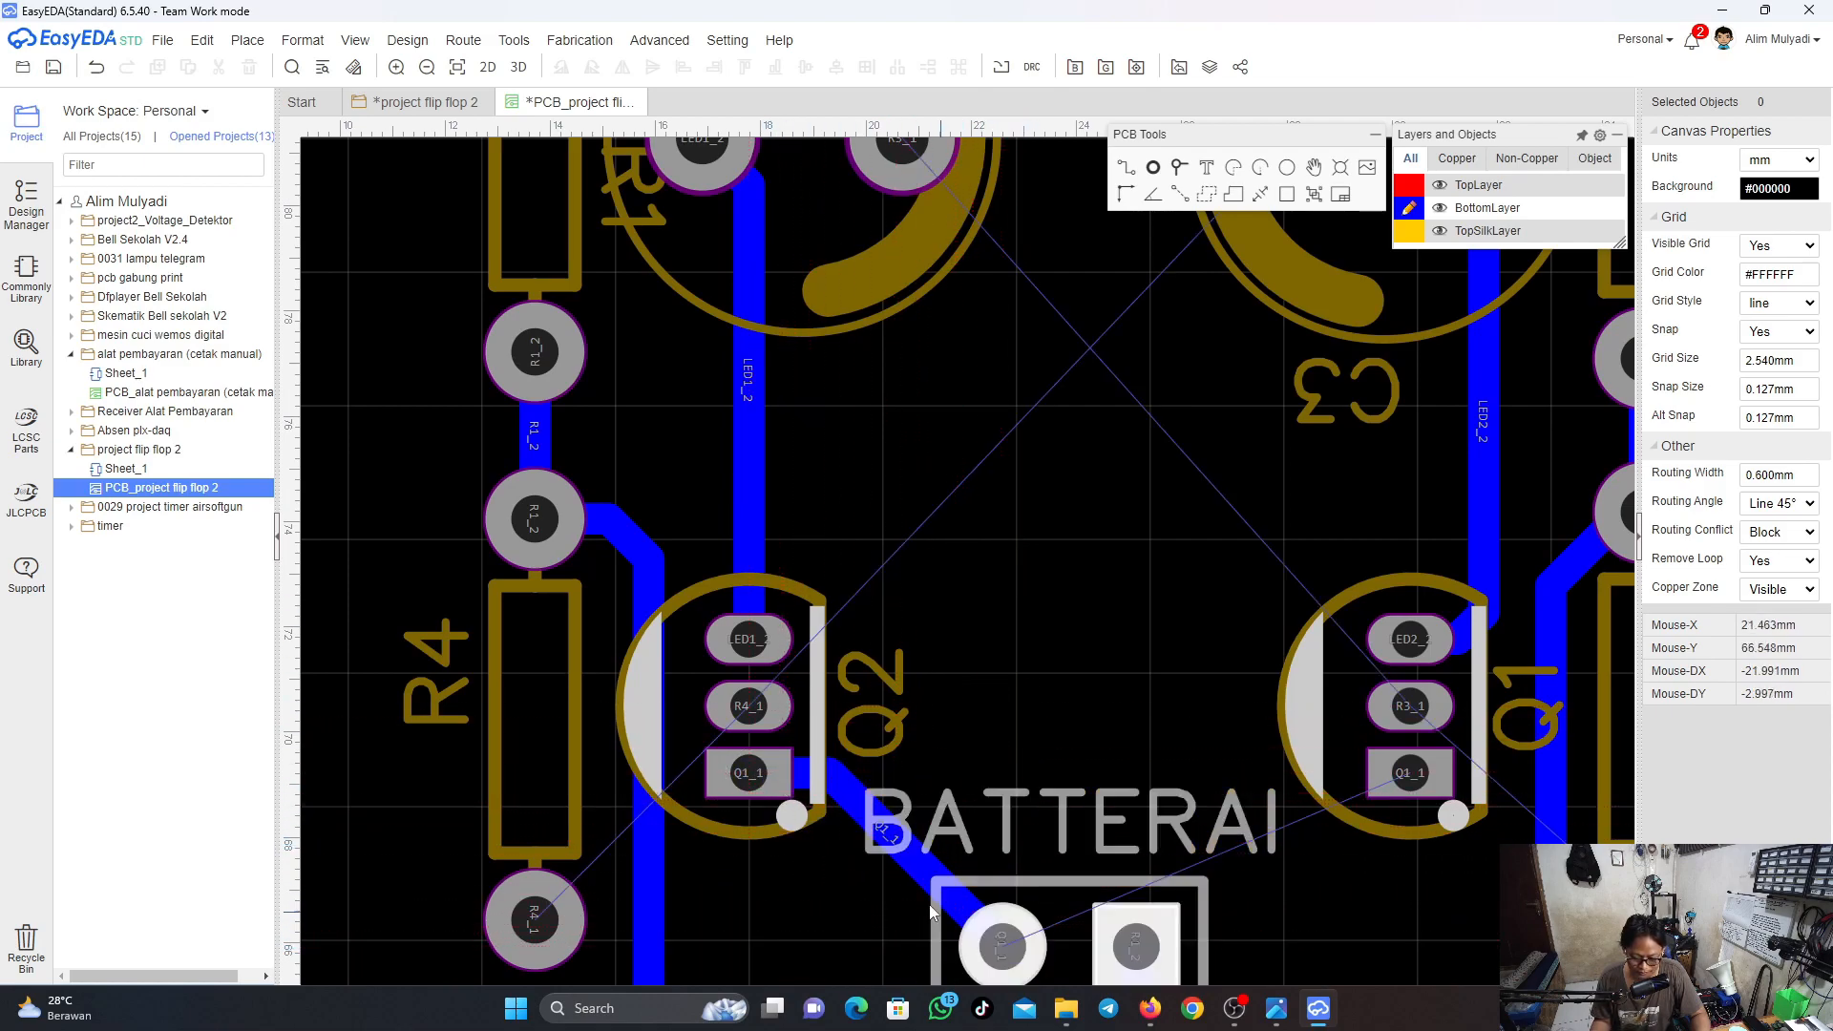
click(932, 912)
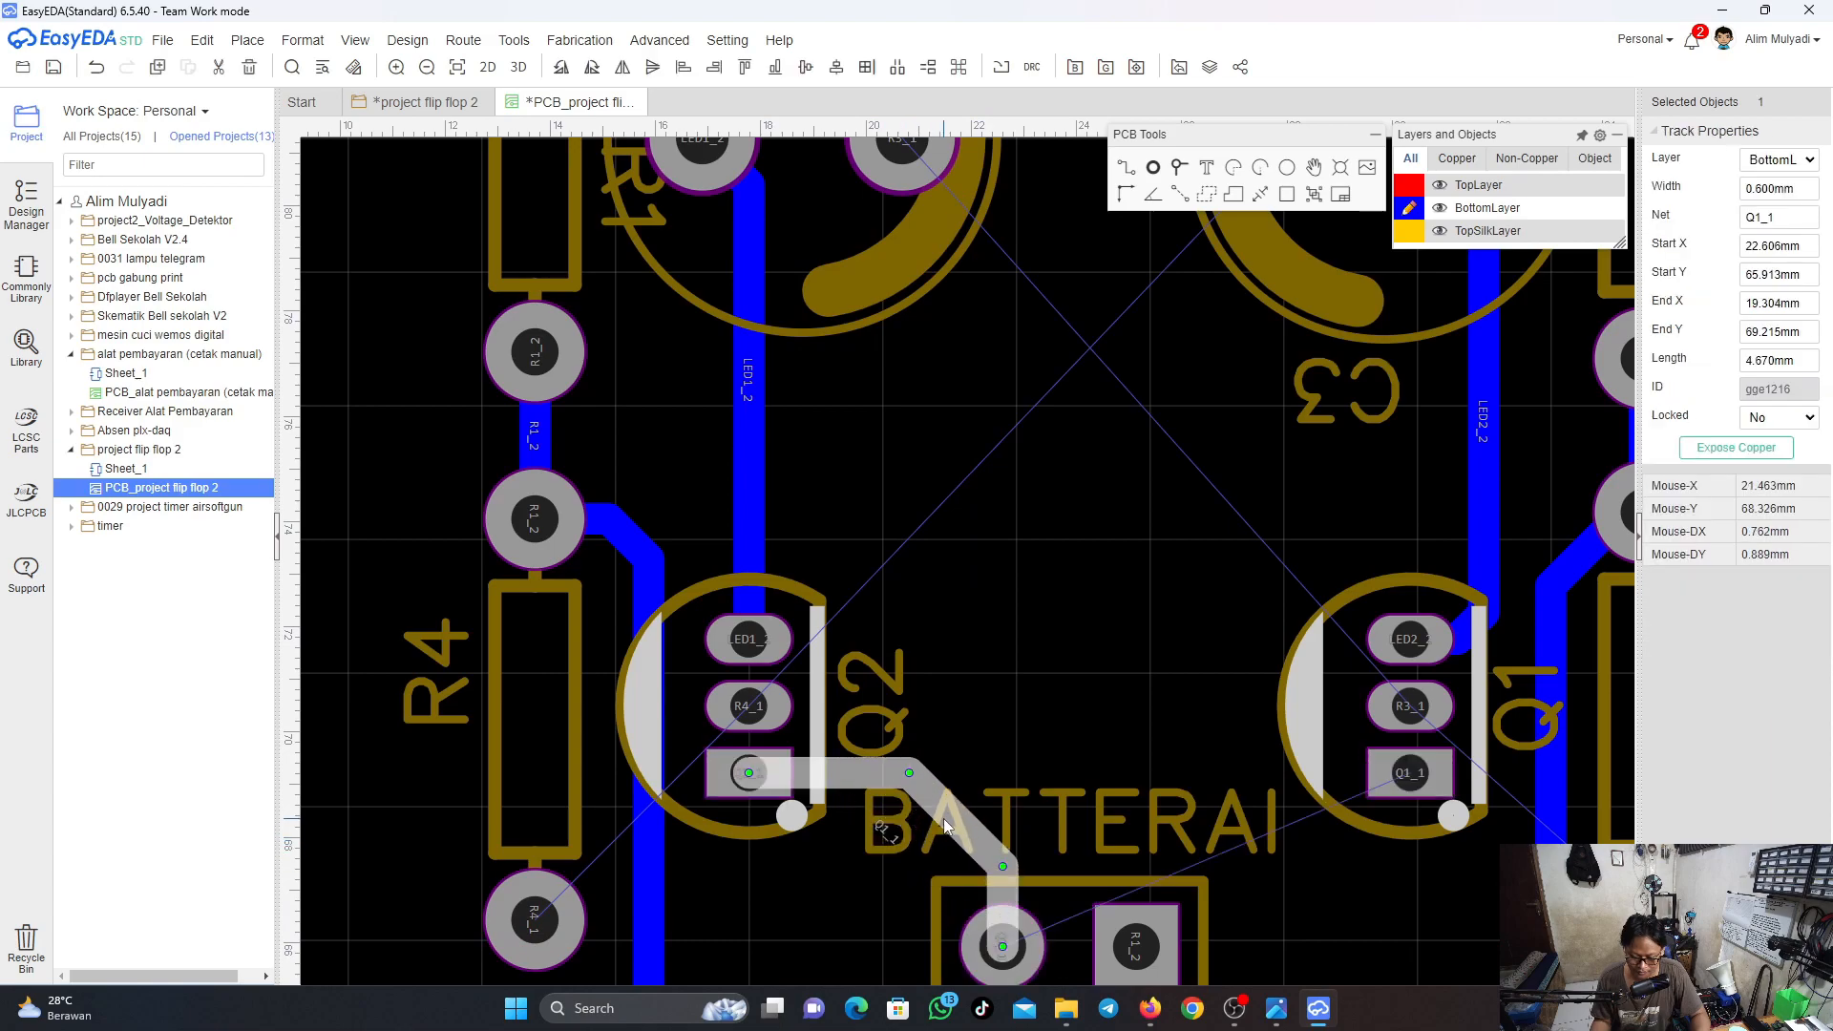
drag(943, 820, 943, 820)
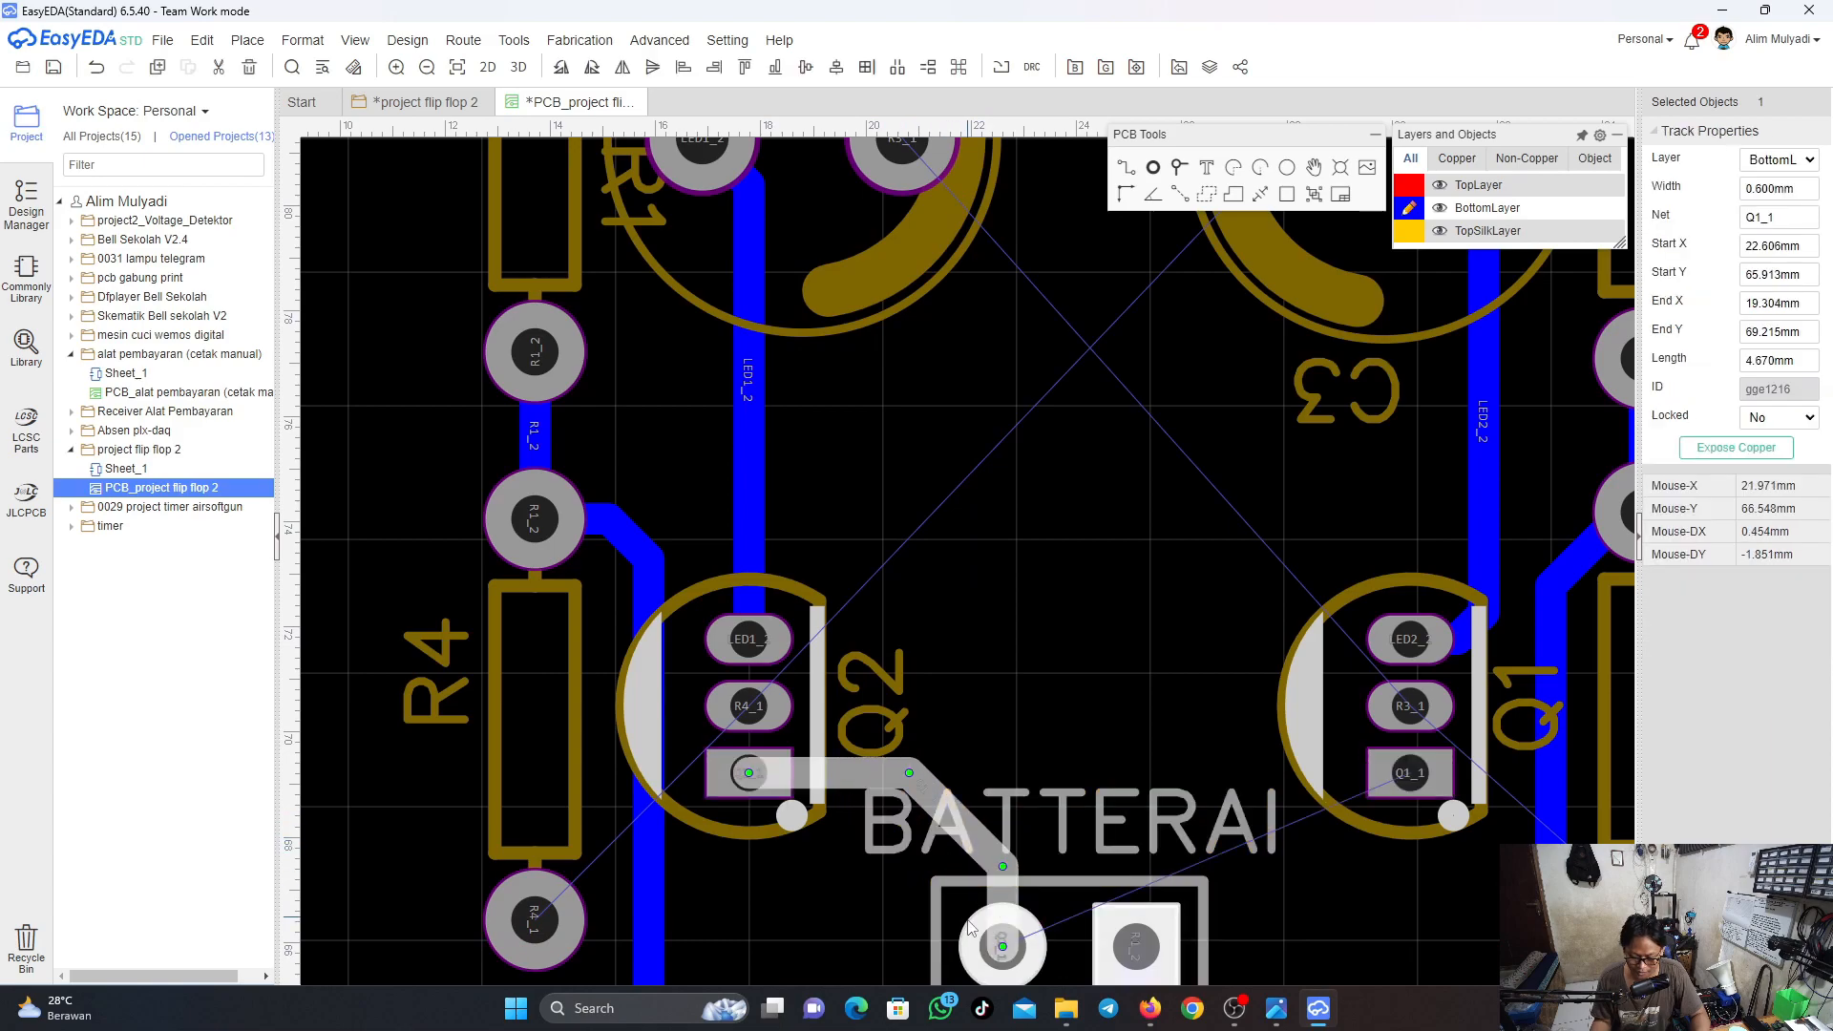
click(1007, 955)
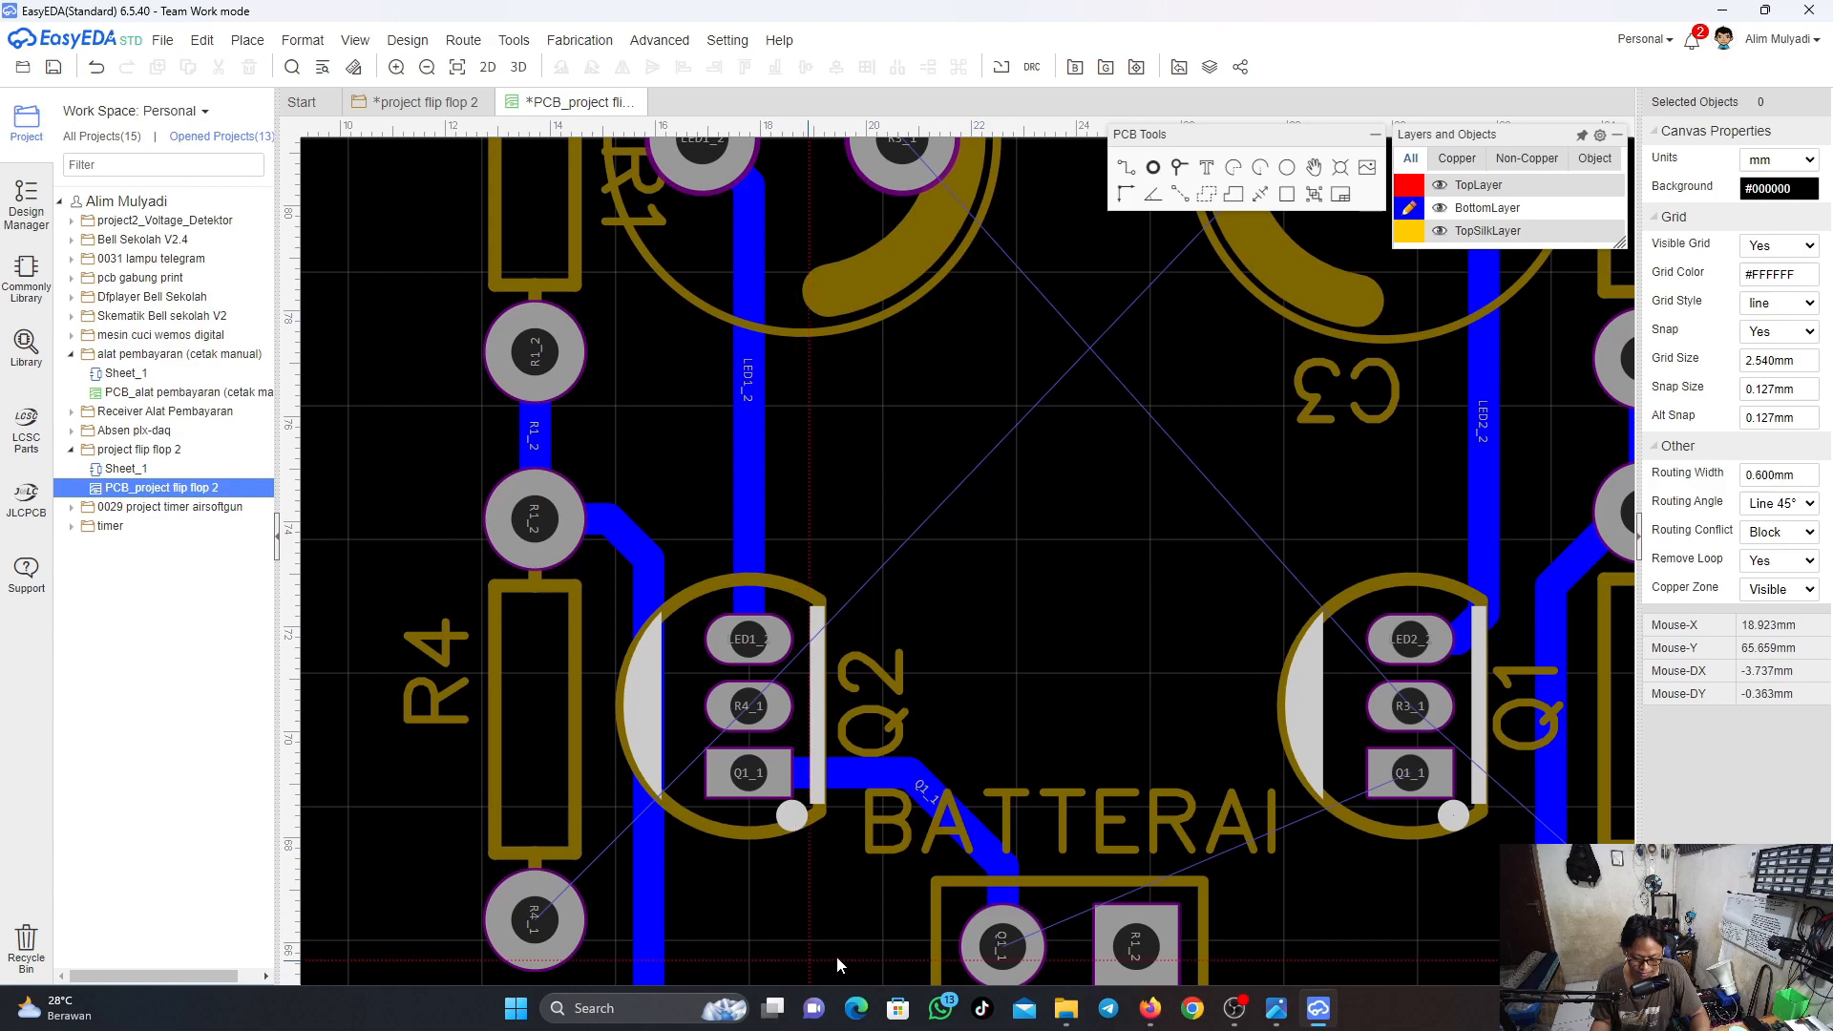
Route a bottom-layer track from the round BATTERAI pad to Q1's square pad, reshaping it to fork from the short vertical stub
click(989, 946)
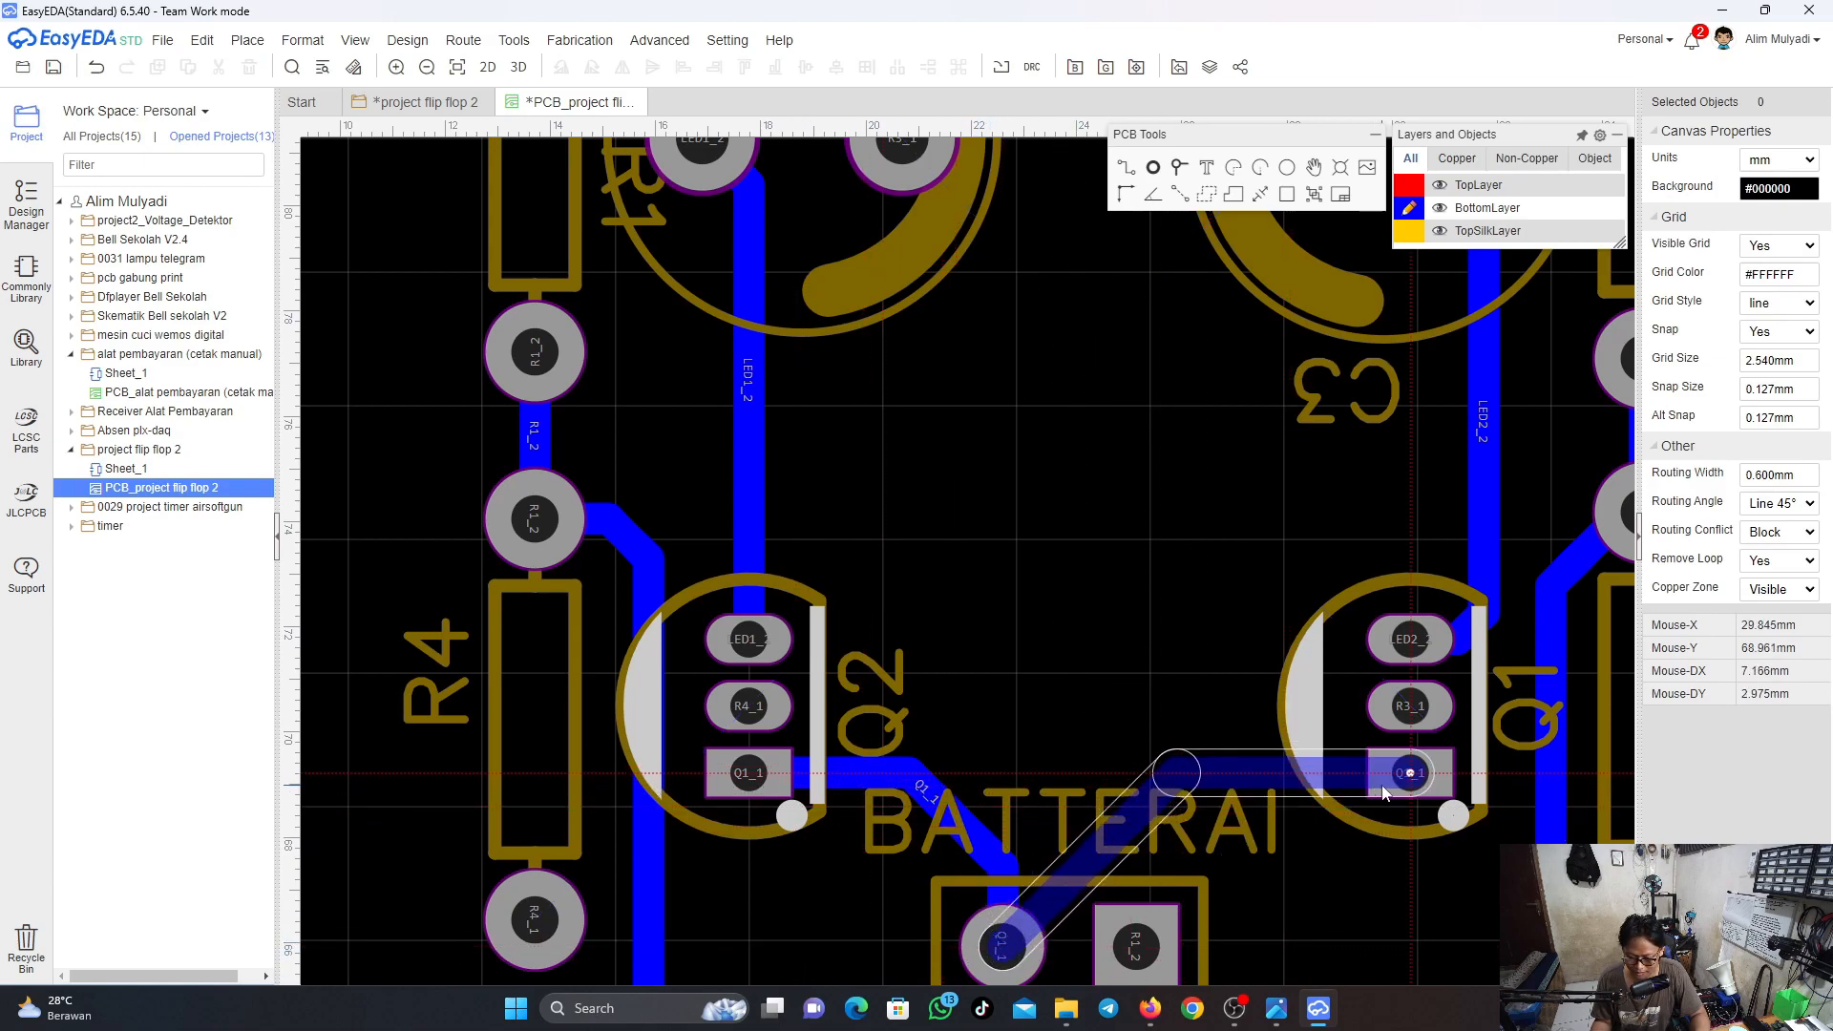
click(1408, 770)
click(1094, 852)
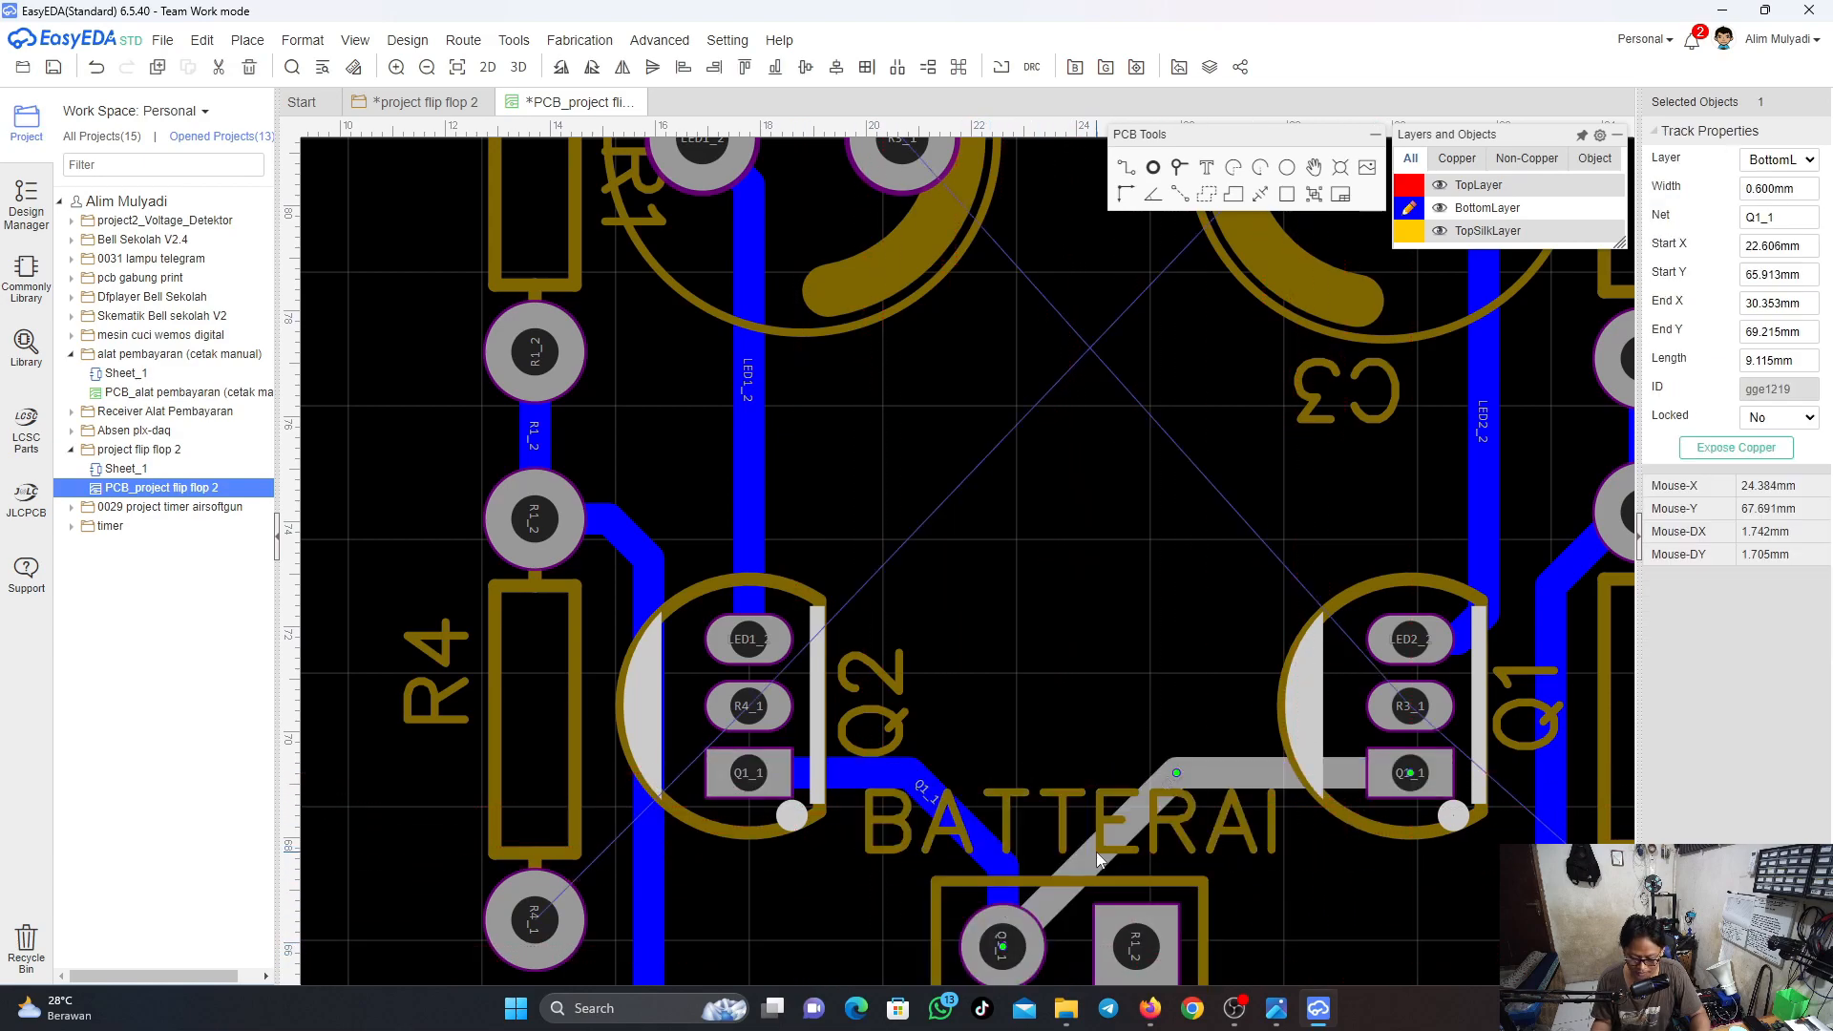
drag(1092, 856, 1023, 836)
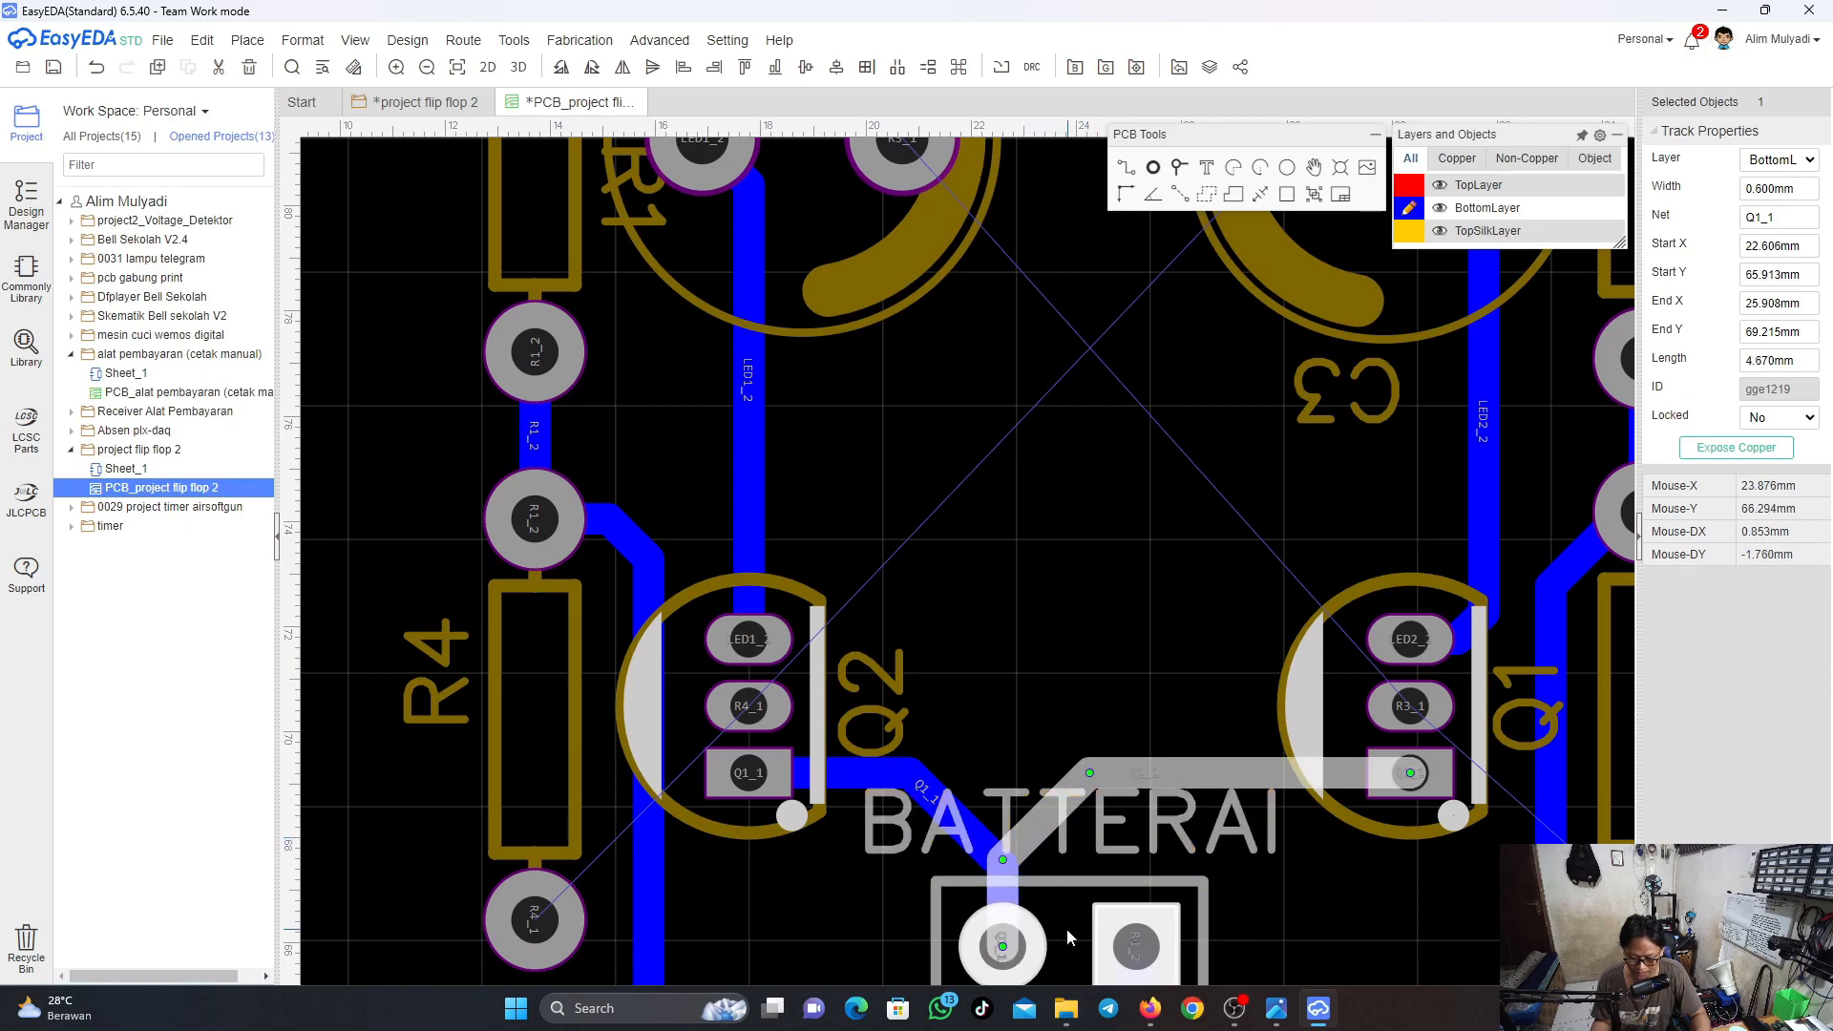
Examine the whole board for the remaining unrouted connections between C3, C4, Q1, Q2, R3 and R4
scroll(1067, 928, down, 3)
click(658, 810)
scroll(974, 648, up, 3)
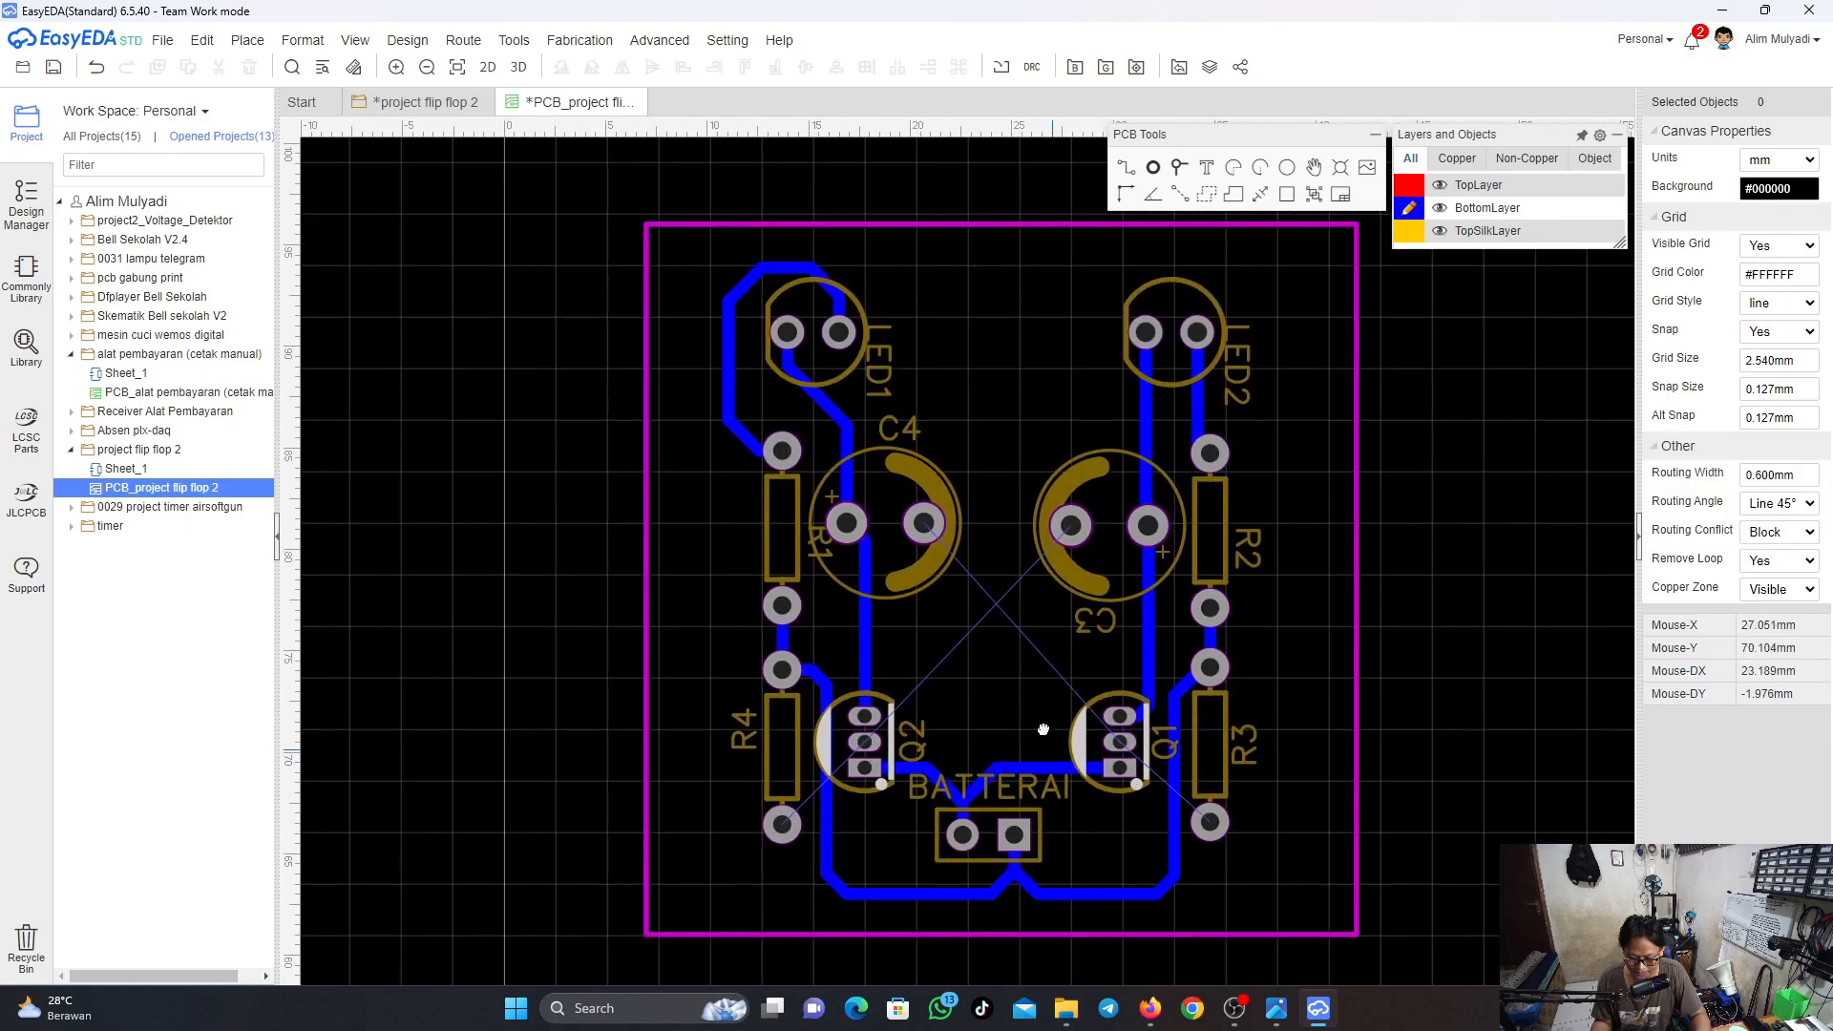
scroll(972, 647, up, 2)
scroll(971, 649, down, 3)
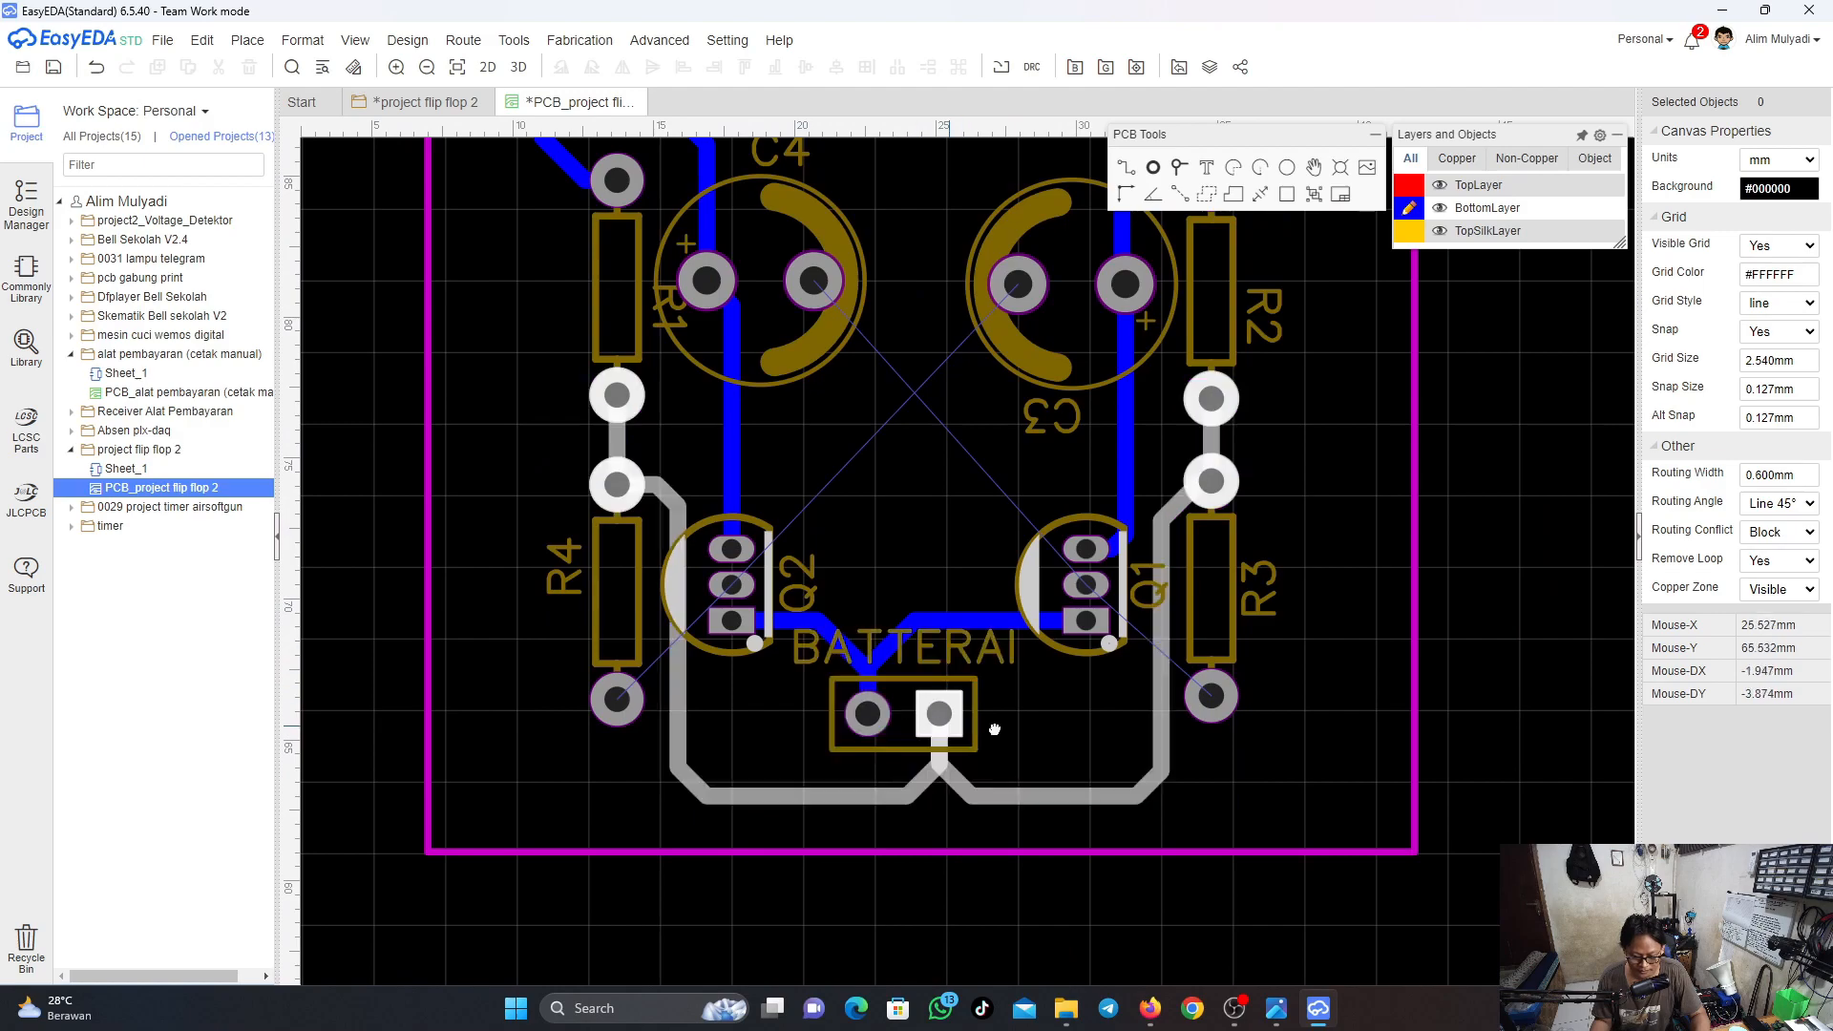
scroll(911, 732, up, 1)
right_drag(838, 671, 803, 782)
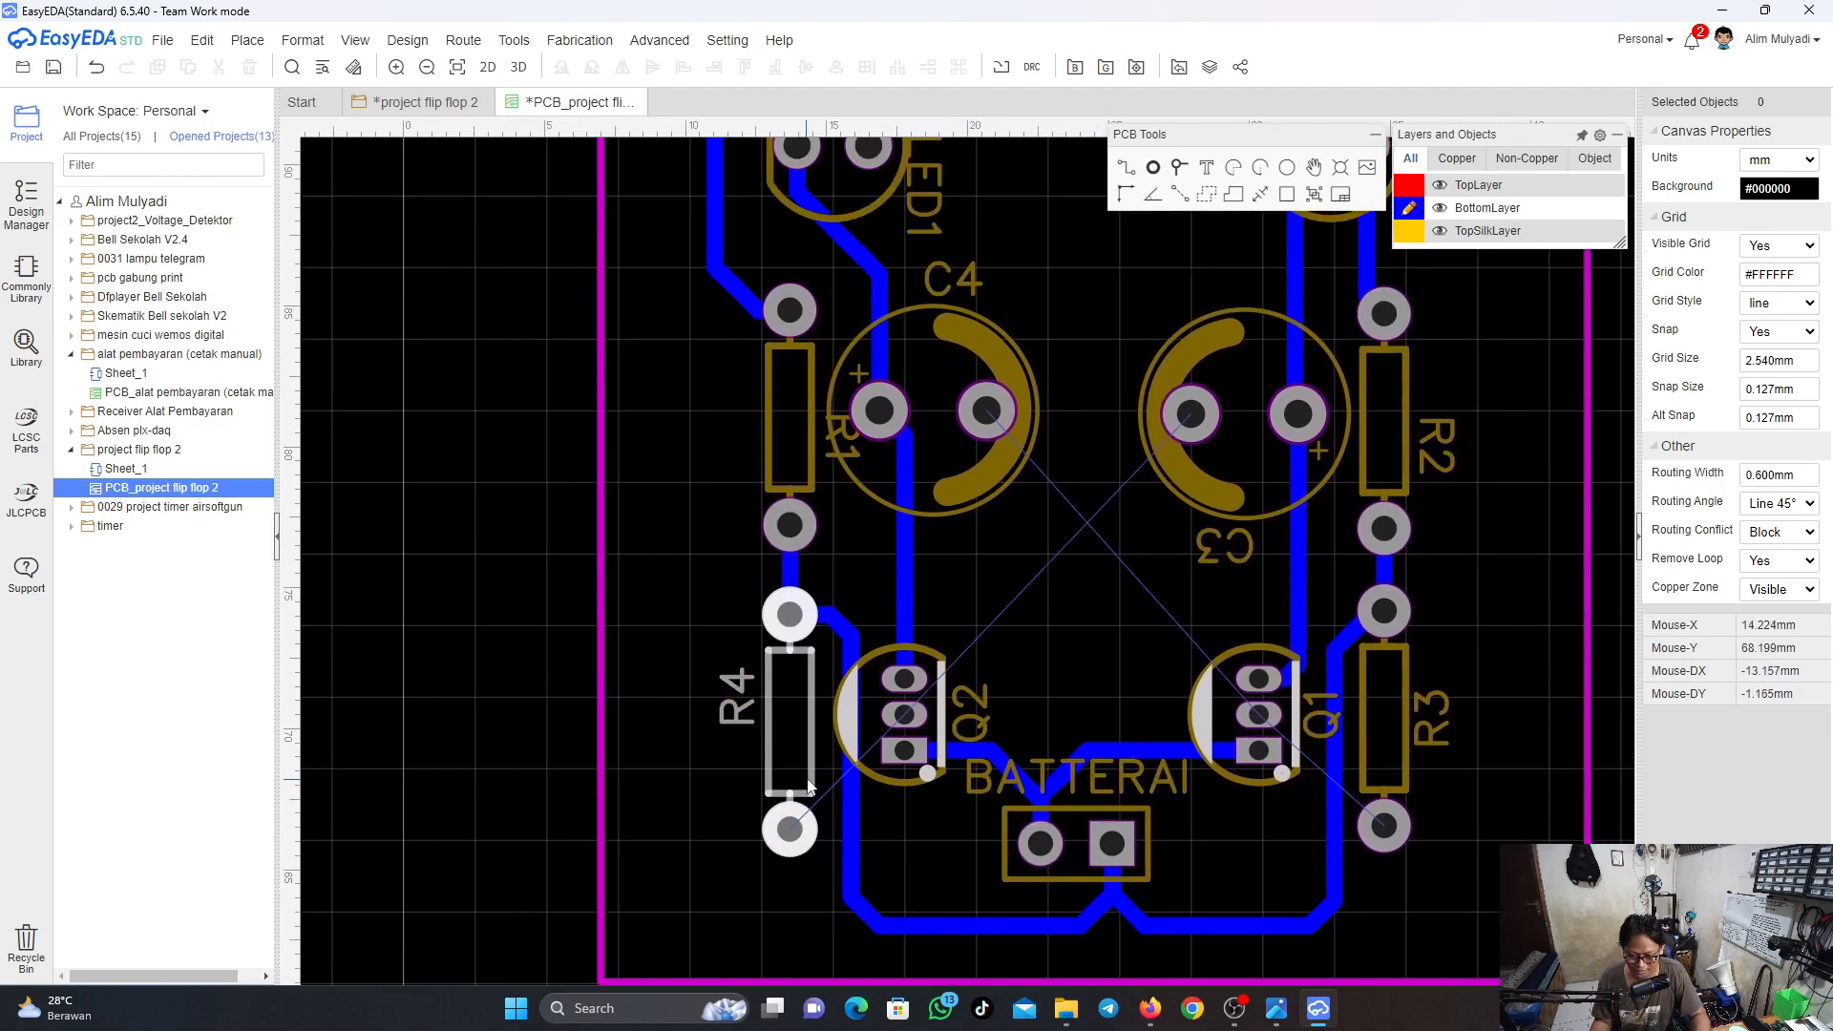
scroll(808, 786, down, 3)
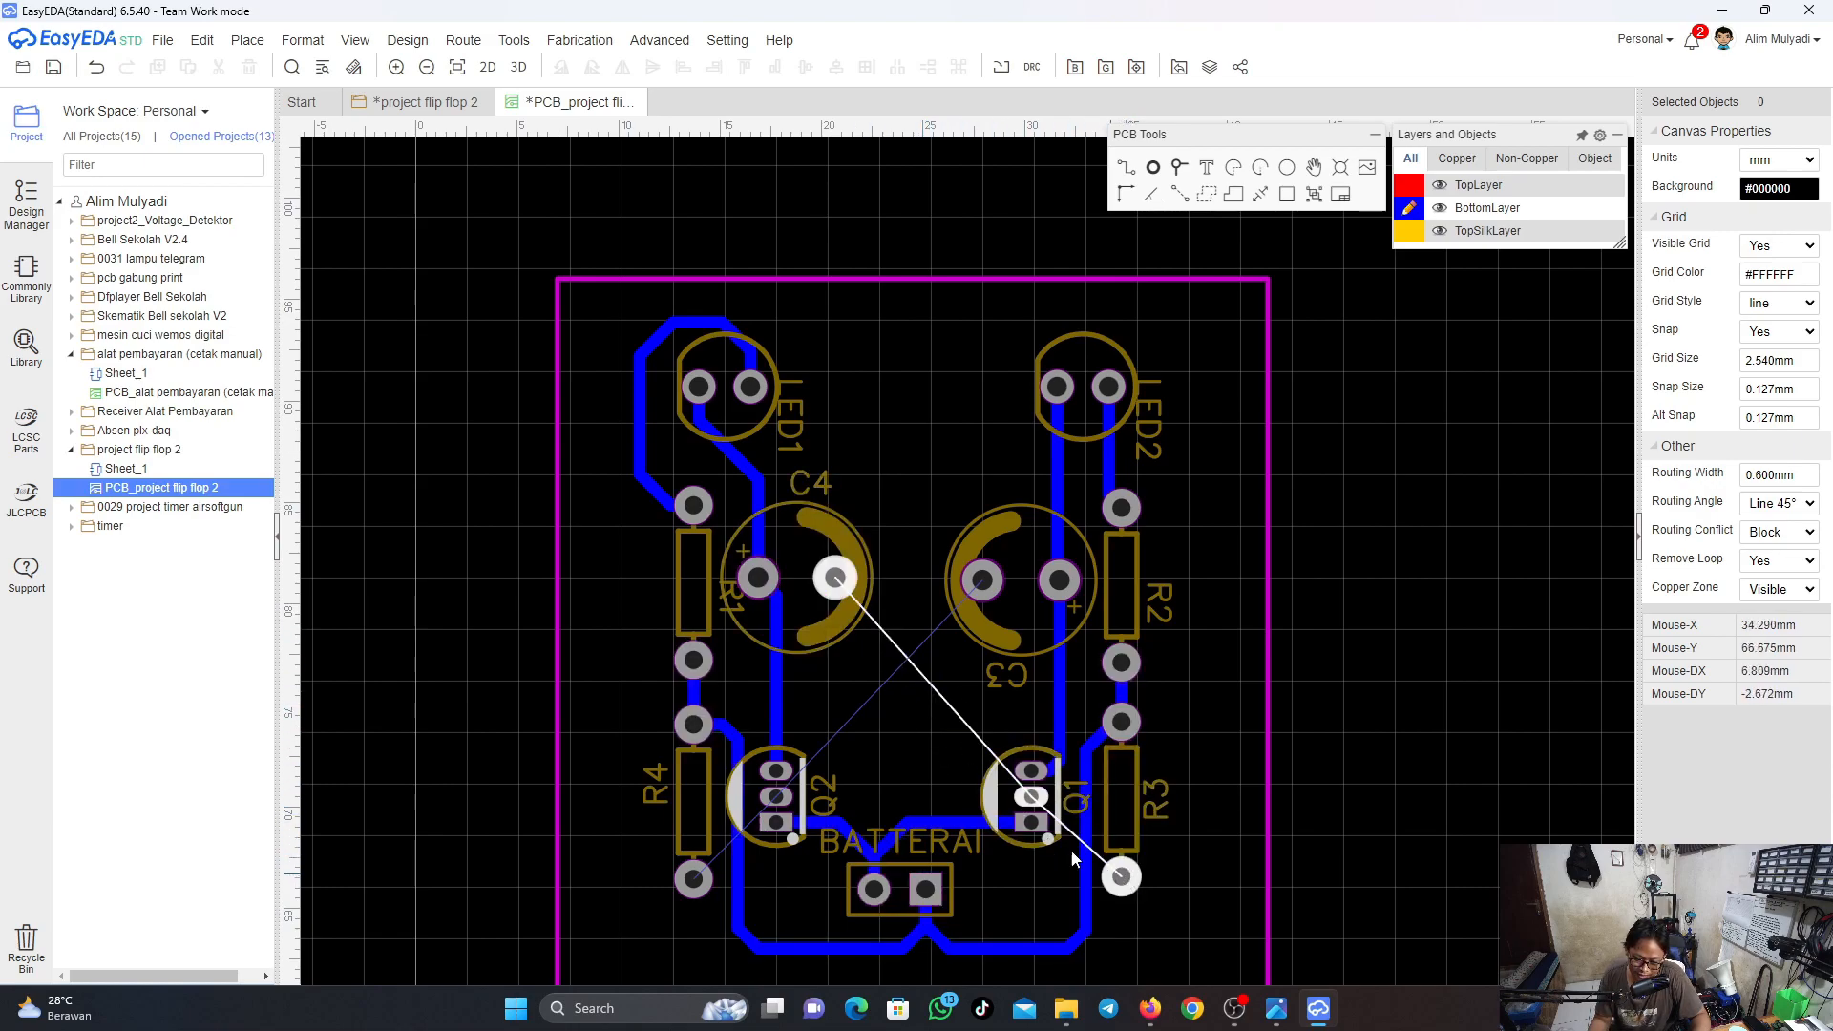
Rotate R3 to 0 degrees and place it horizontally between C3 and Q1, just below R2's lower pad
click(1117, 819)
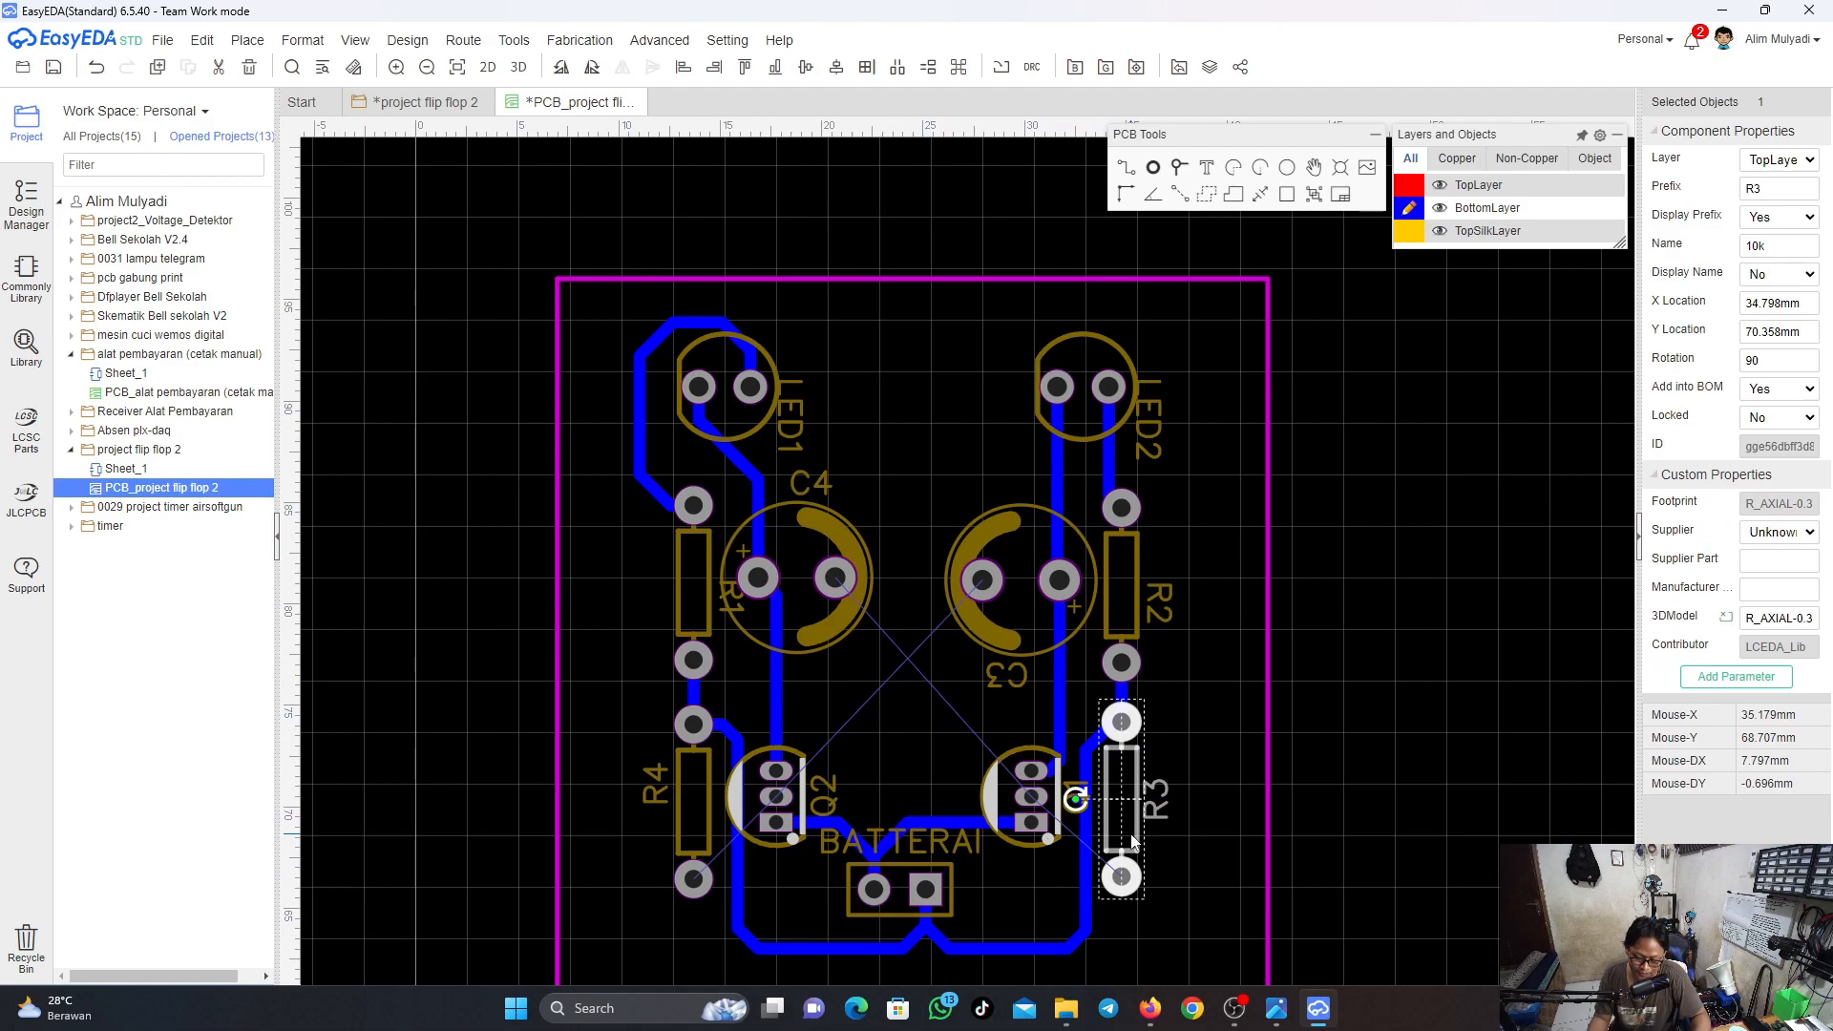
key(space)
drag(1133, 813, 1049, 719)
key(space)
key(space)
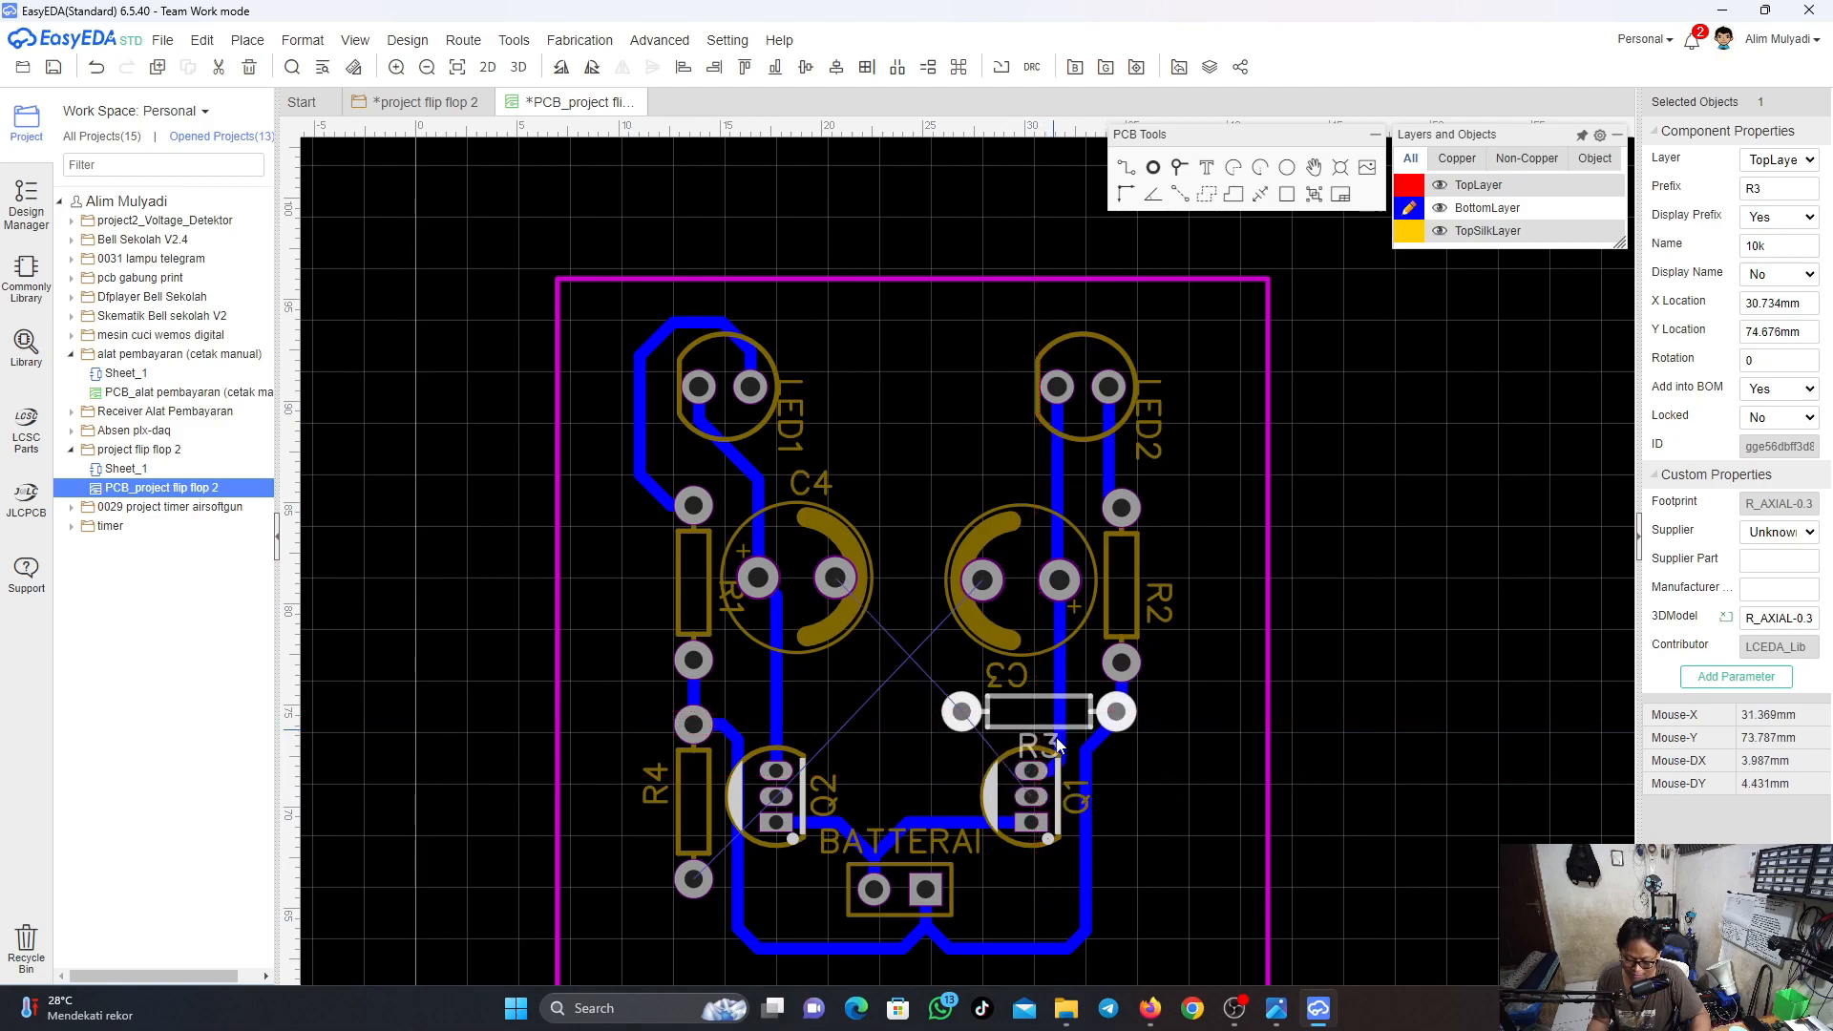
Delete the tracks from C3 to Q1 and C4 to Q2, plus the round BATTERAI pad's tracks to both transistors
click(1060, 744)
key(Delete)
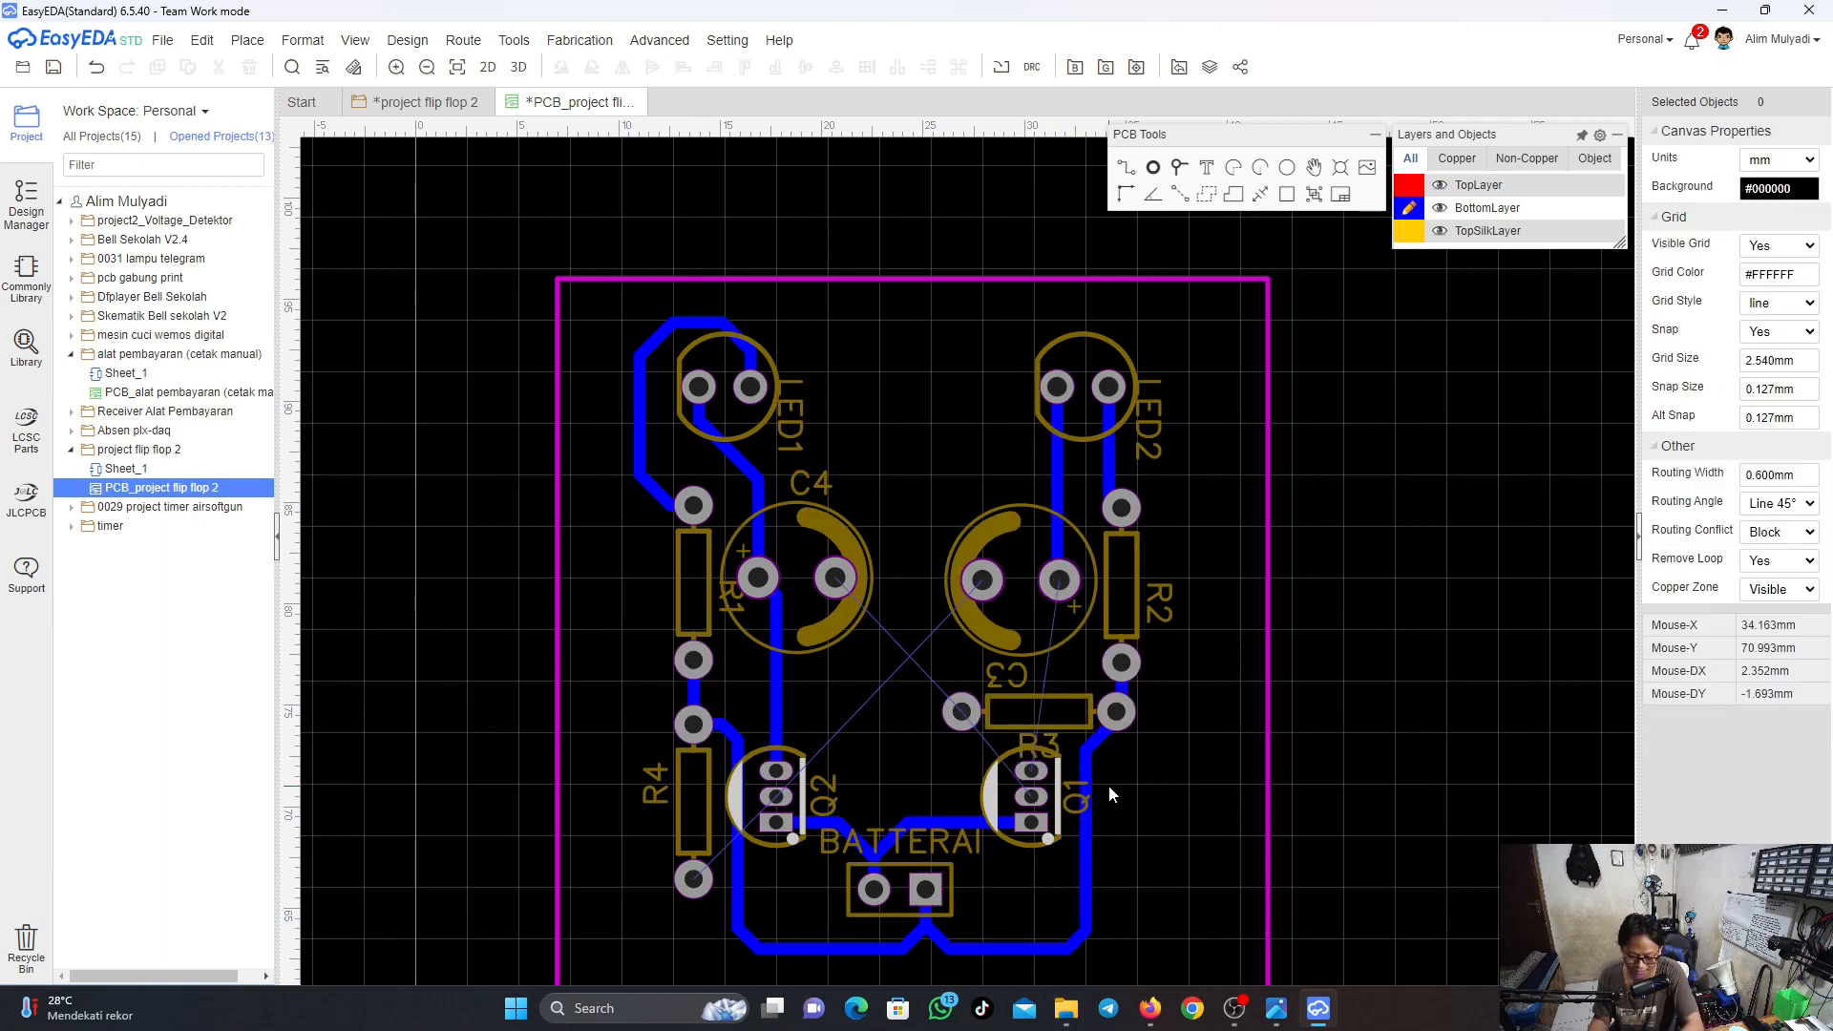
click(819, 826)
key(Delete)
click(772, 714)
key(Delete)
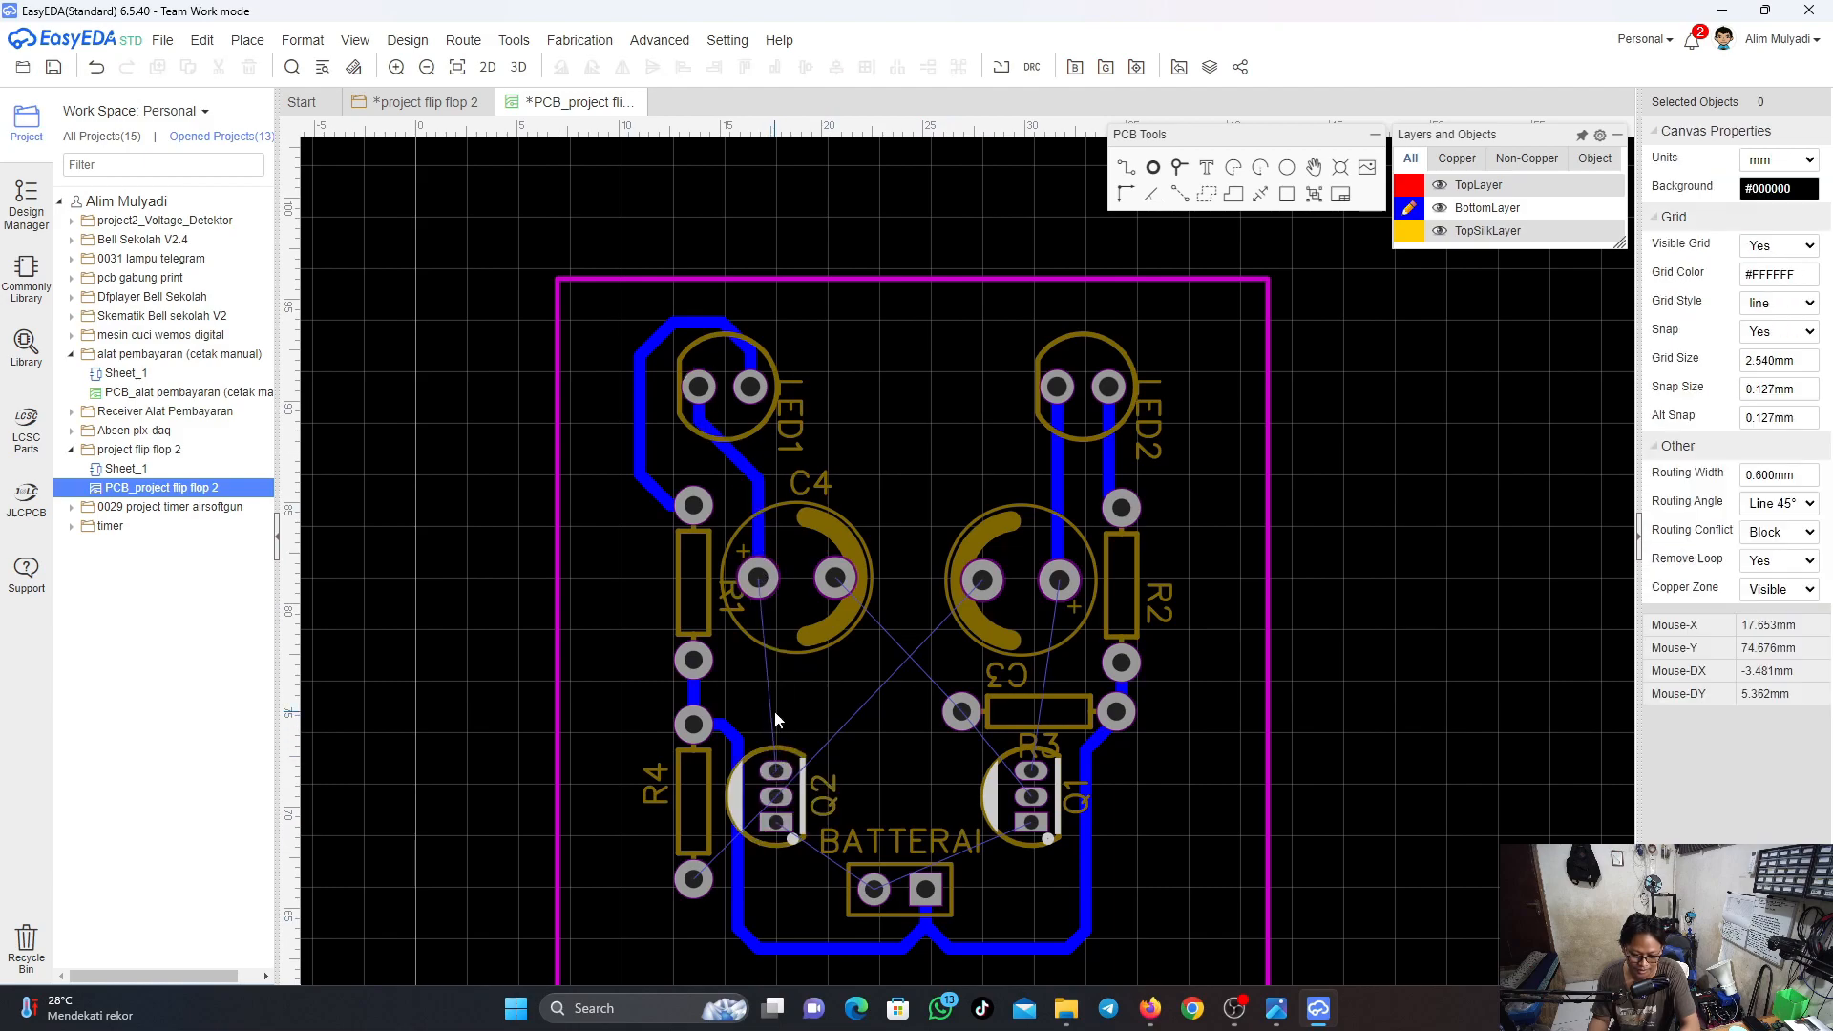
Delete the square BATTERAI pad's tracks to R3 and R4, and the short tracks linking R2 to R3 and R1 to R4
click(728, 734)
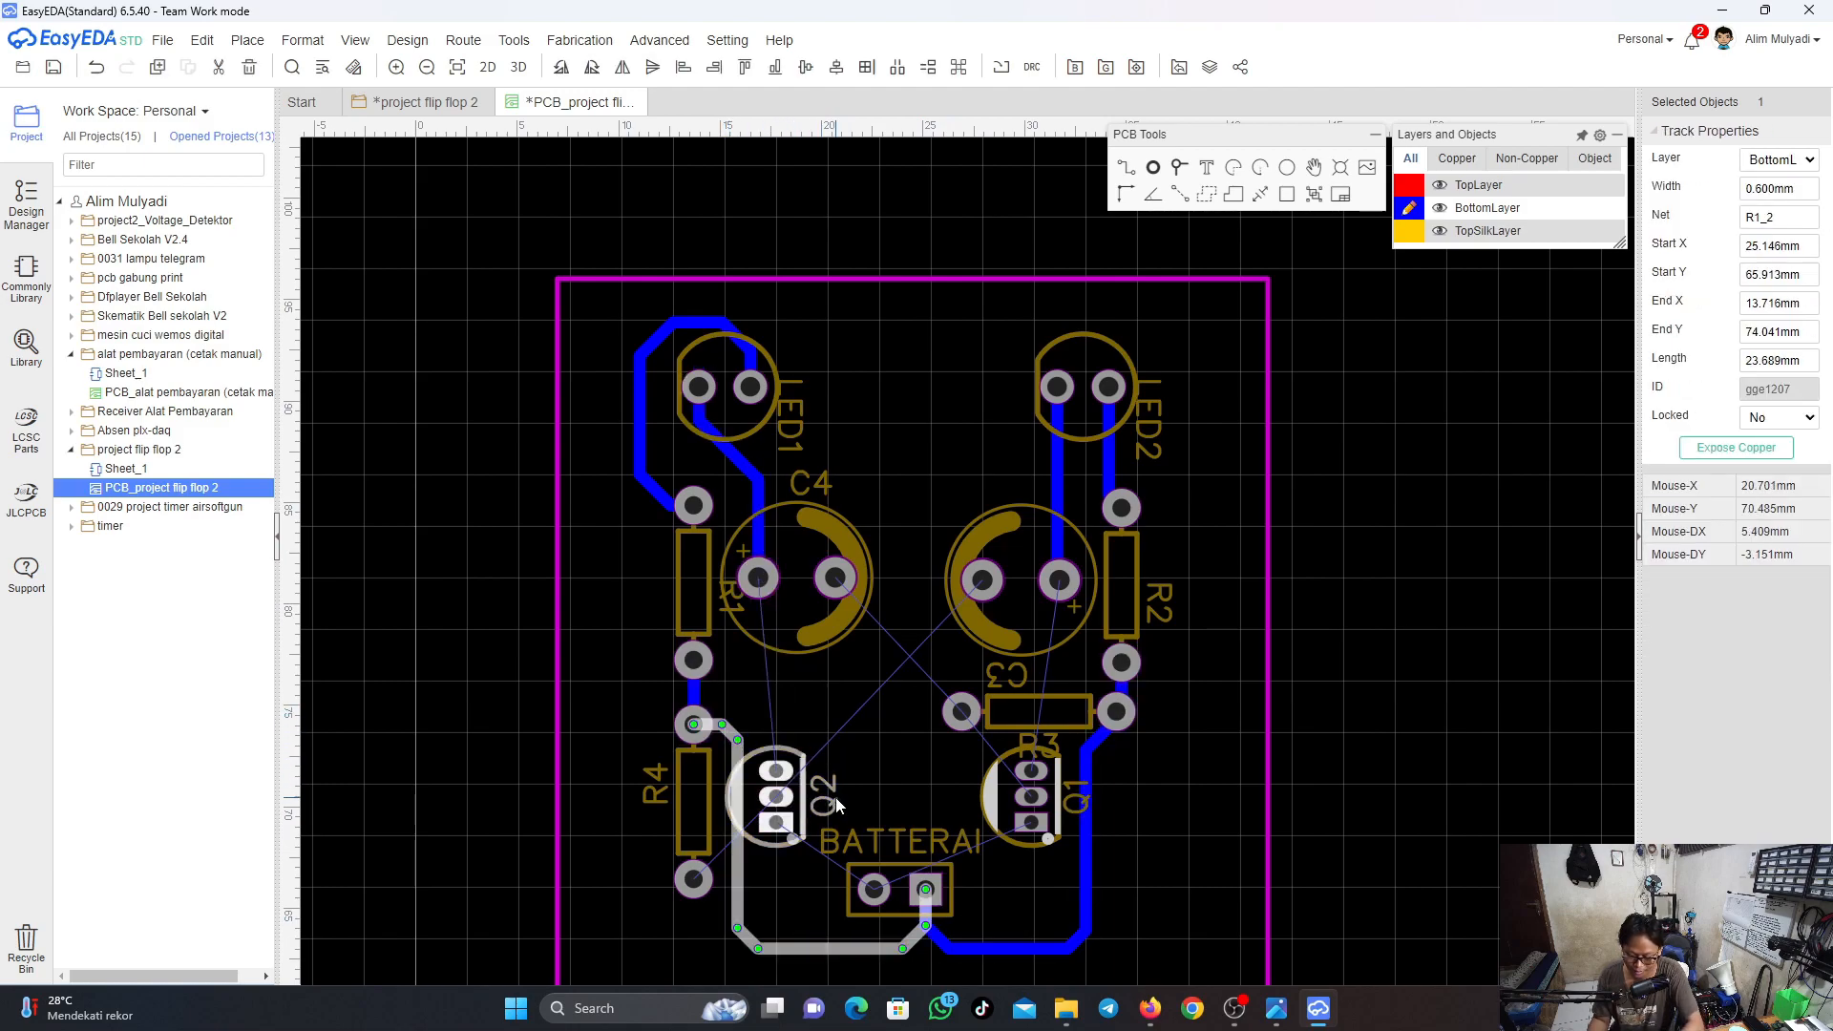
key(Delete)
click(1078, 834)
key(Delete)
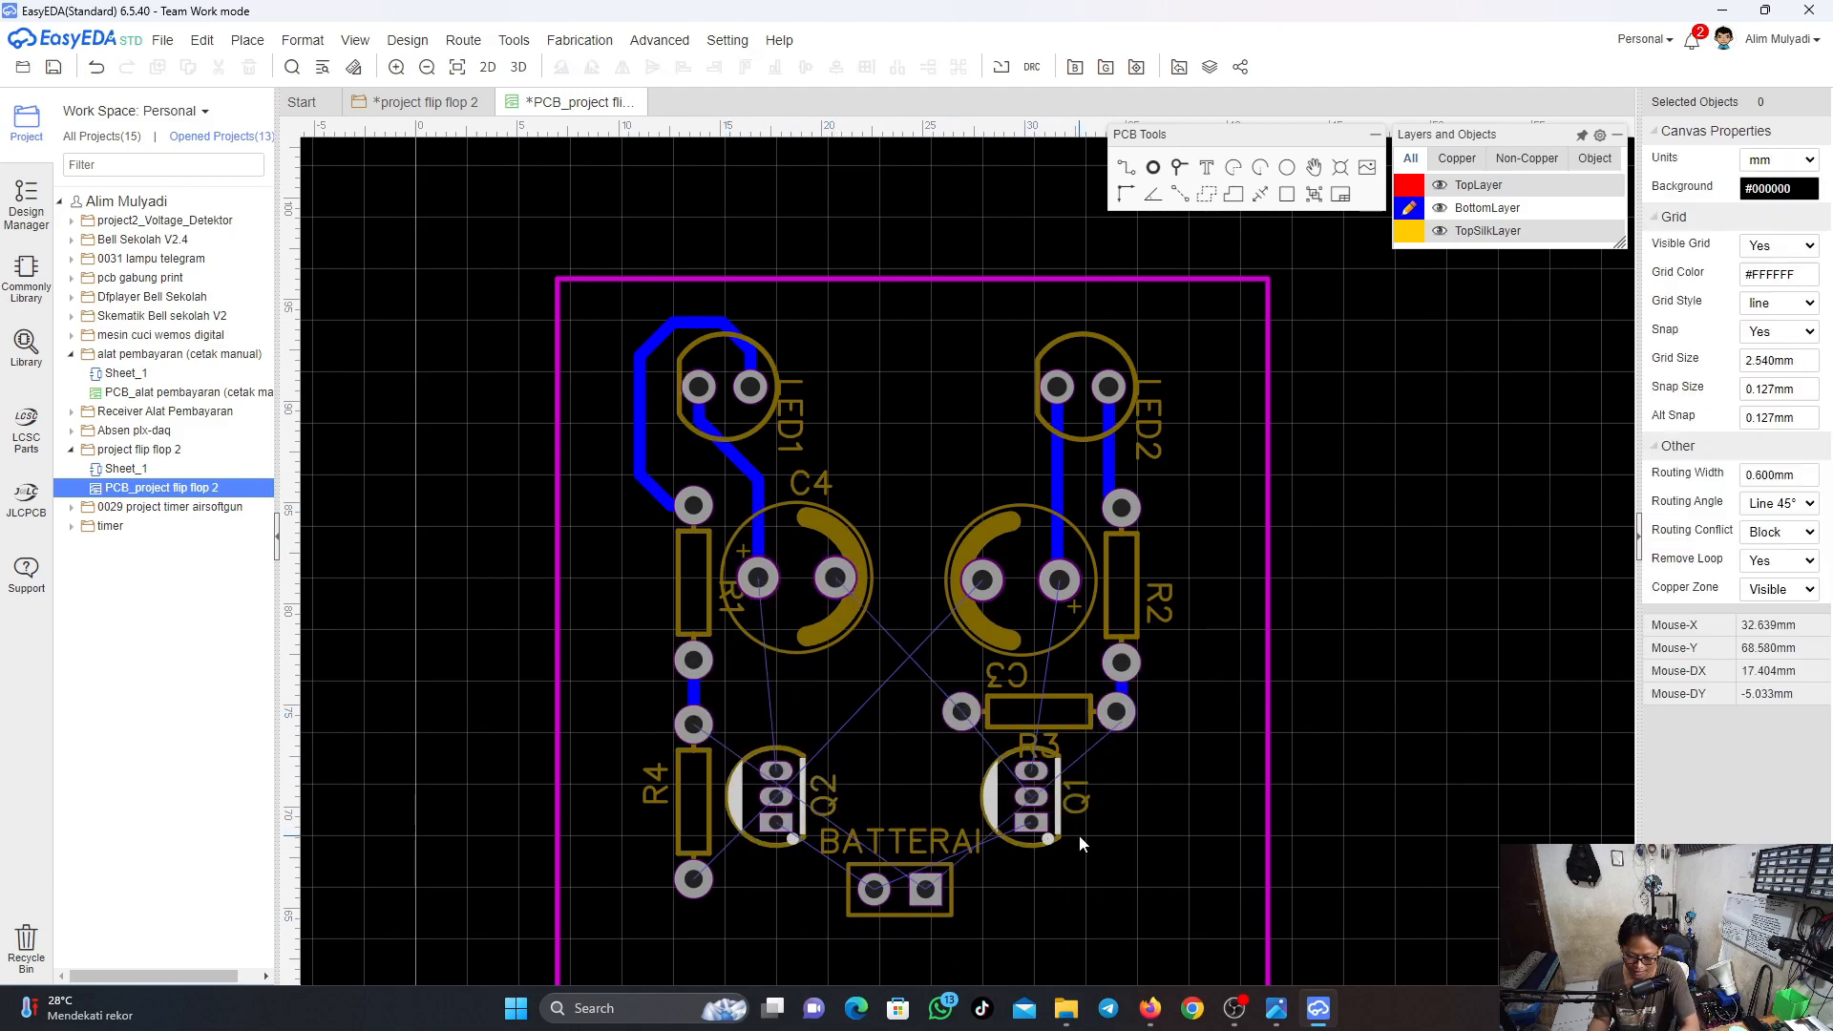
click(1123, 686)
key(Delete)
click(697, 698)
key(Delete)
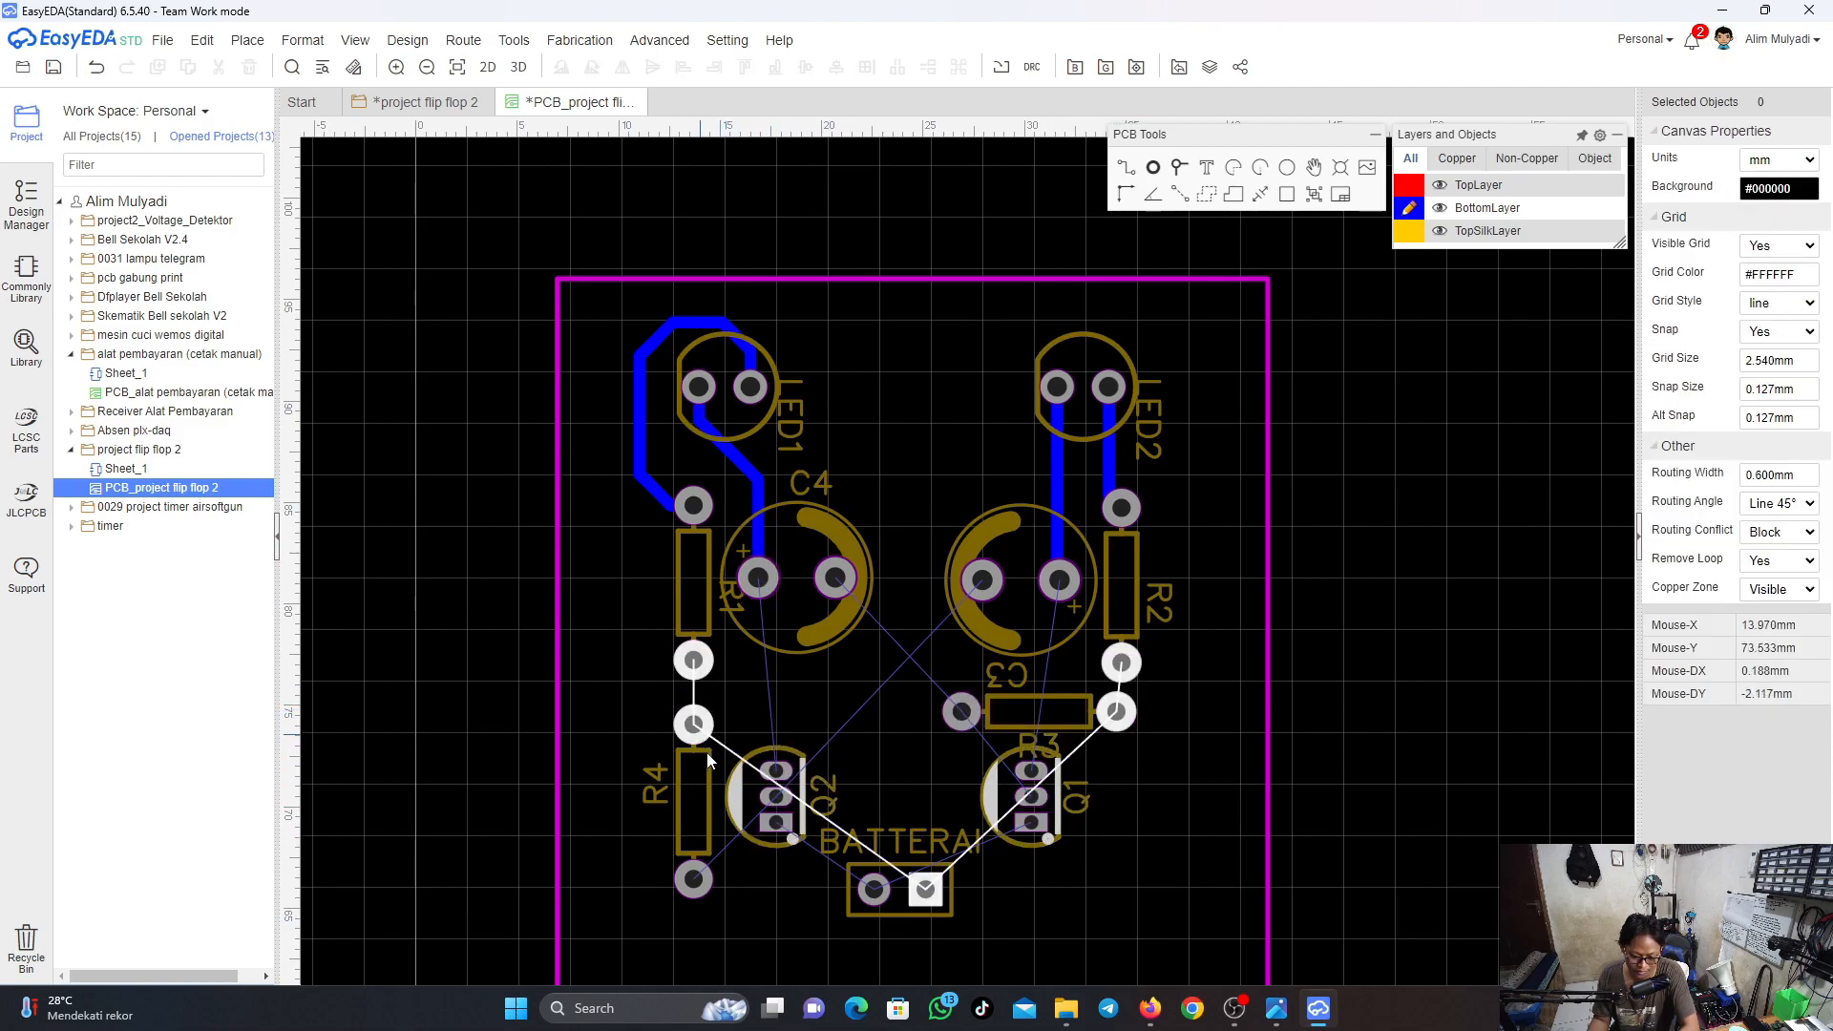
Rotate R4 to 180 degrees and place it horizontally between C4 and Q2, with its outer pad directly below R1's lower pad
click(697, 816)
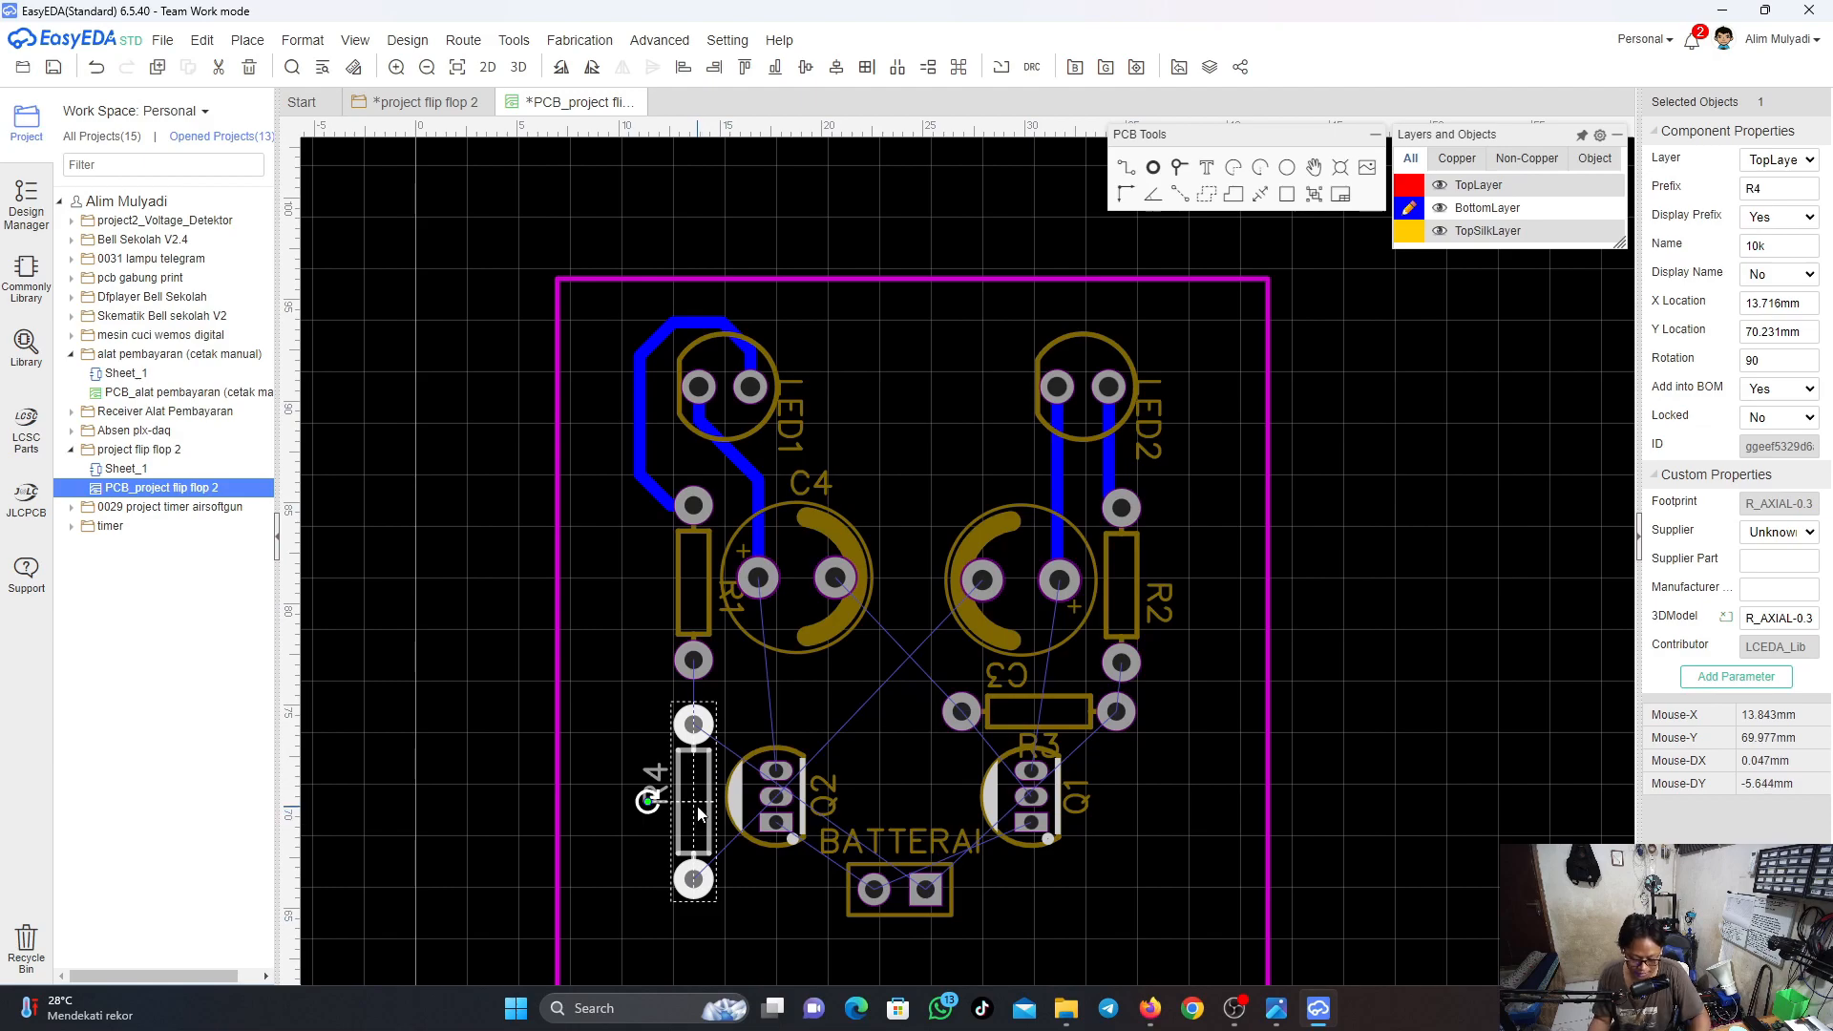
key(space)
drag(702, 802, 772, 725)
scroll(897, 733, up, 3)
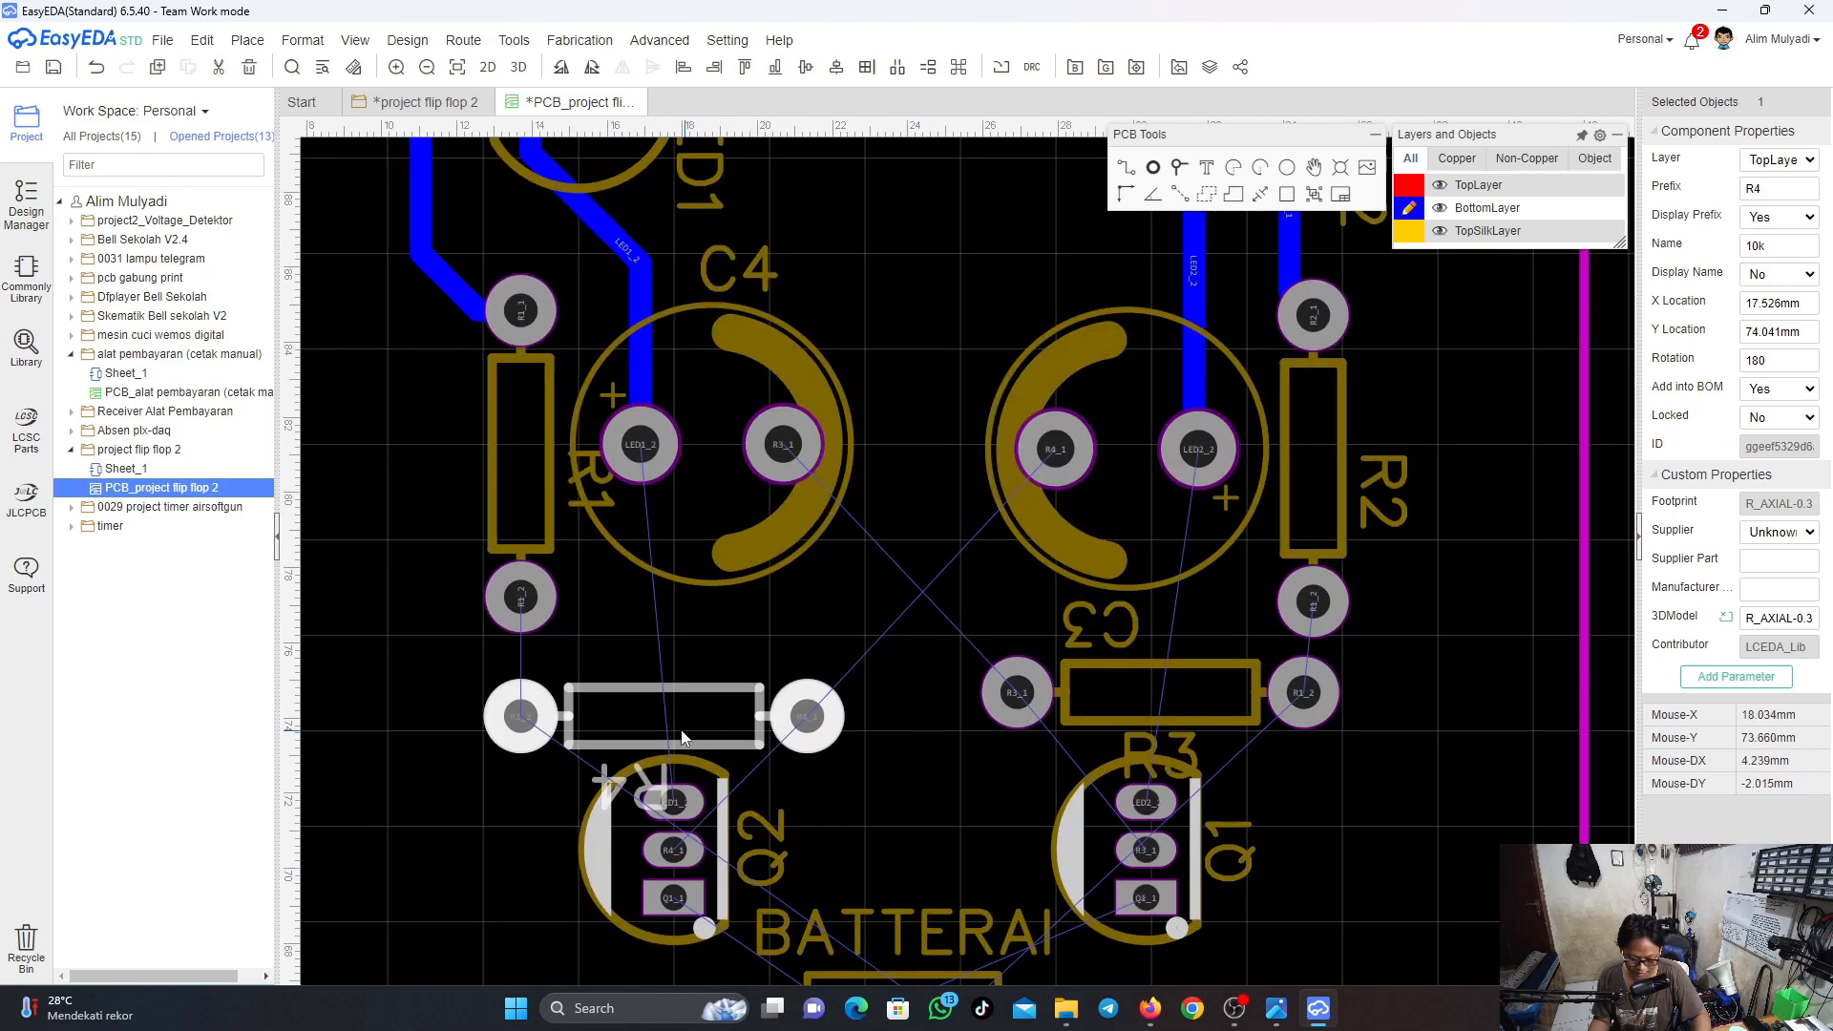
drag(666, 704, 666, 696)
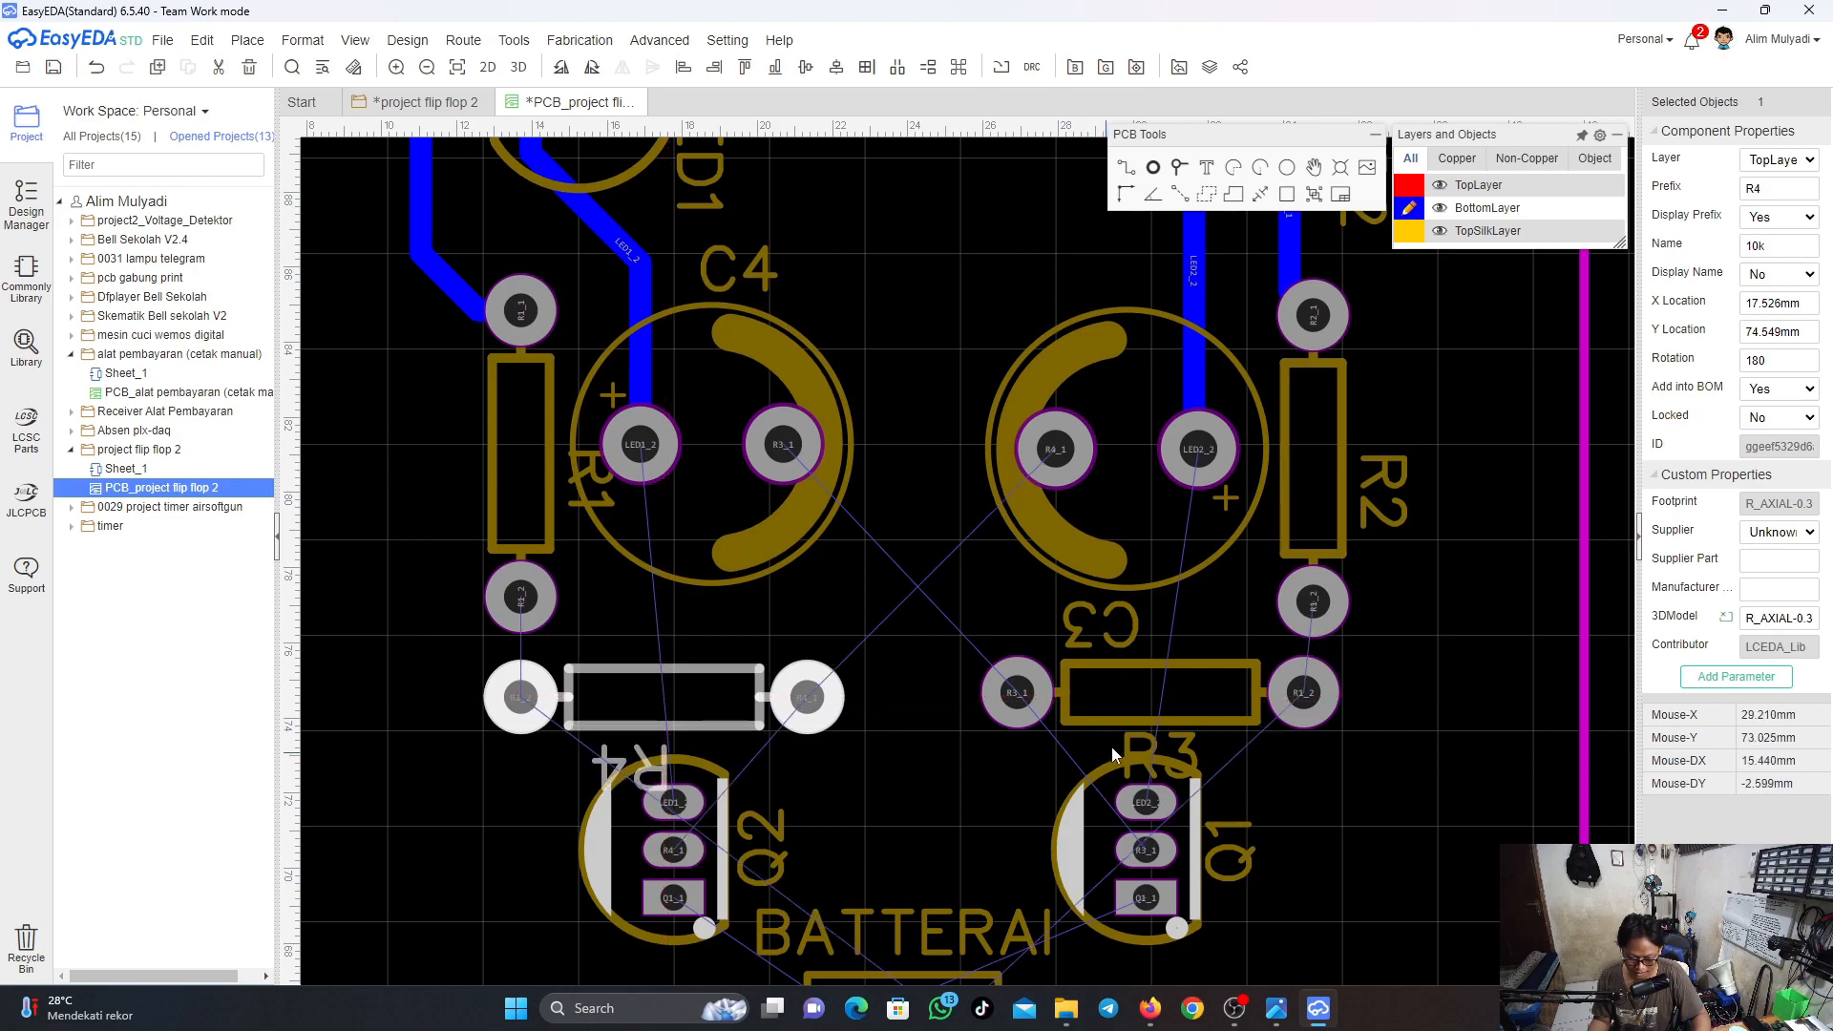
Nudge R3 horizontally so its outer pad lines up directly below R2's lower pad
drag(1127, 692, 1138, 693)
scroll(1315, 788, down, 3)
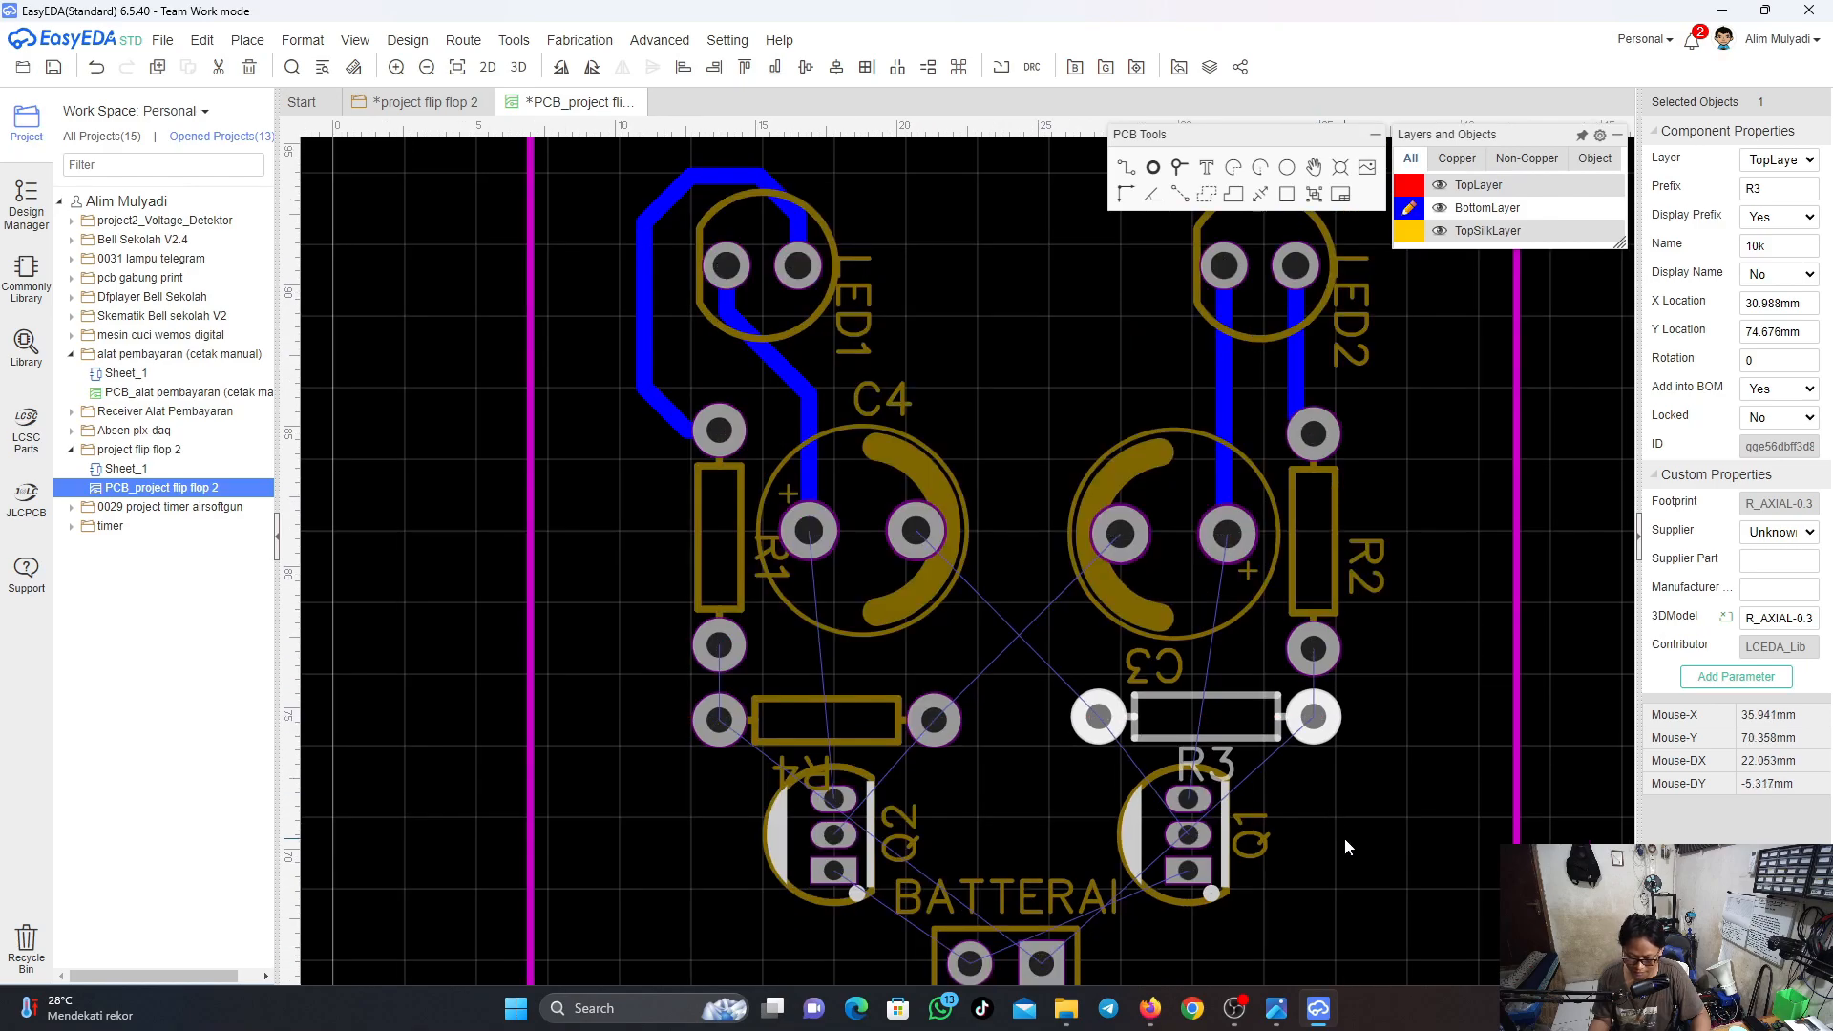
click(1280, 842)
Examine the new R3 and R4 placement and the unrouted connections crossing between the capacitors, resistors and transistors
scroll(1280, 845, up, 1)
scroll(1247, 882, down, 1)
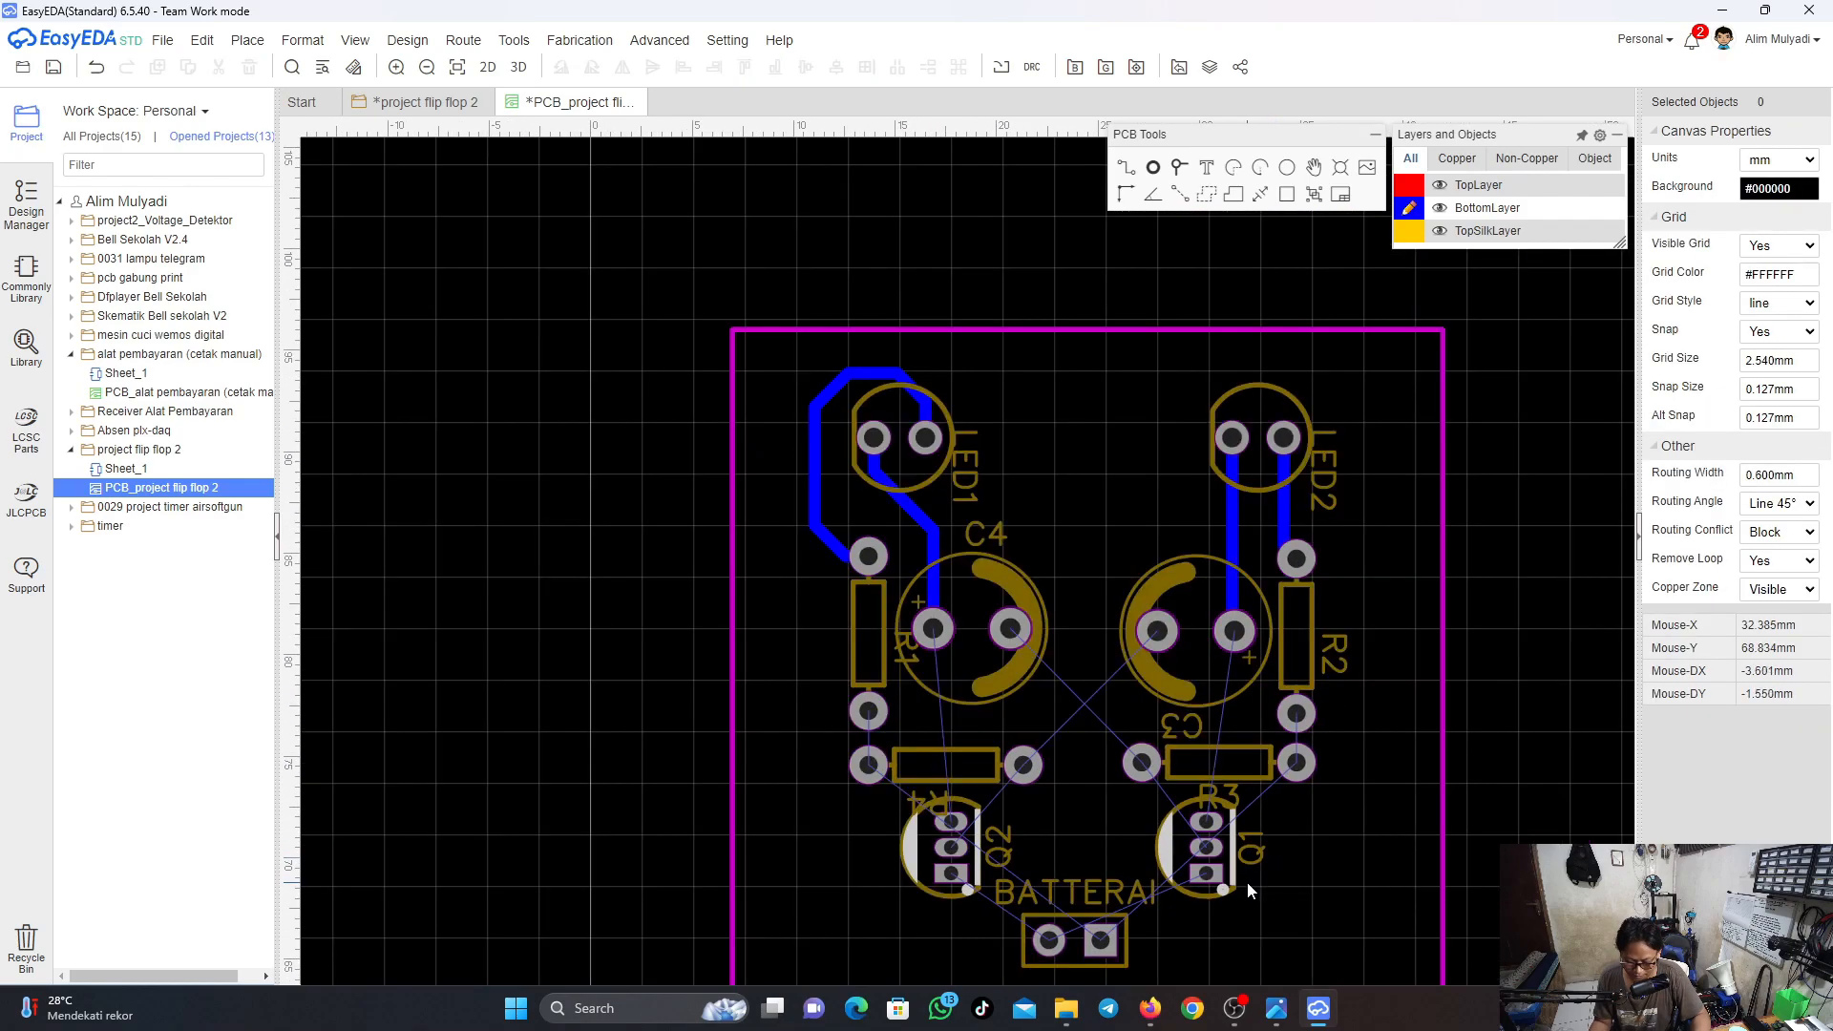
right_drag(1287, 900, 1218, 823)
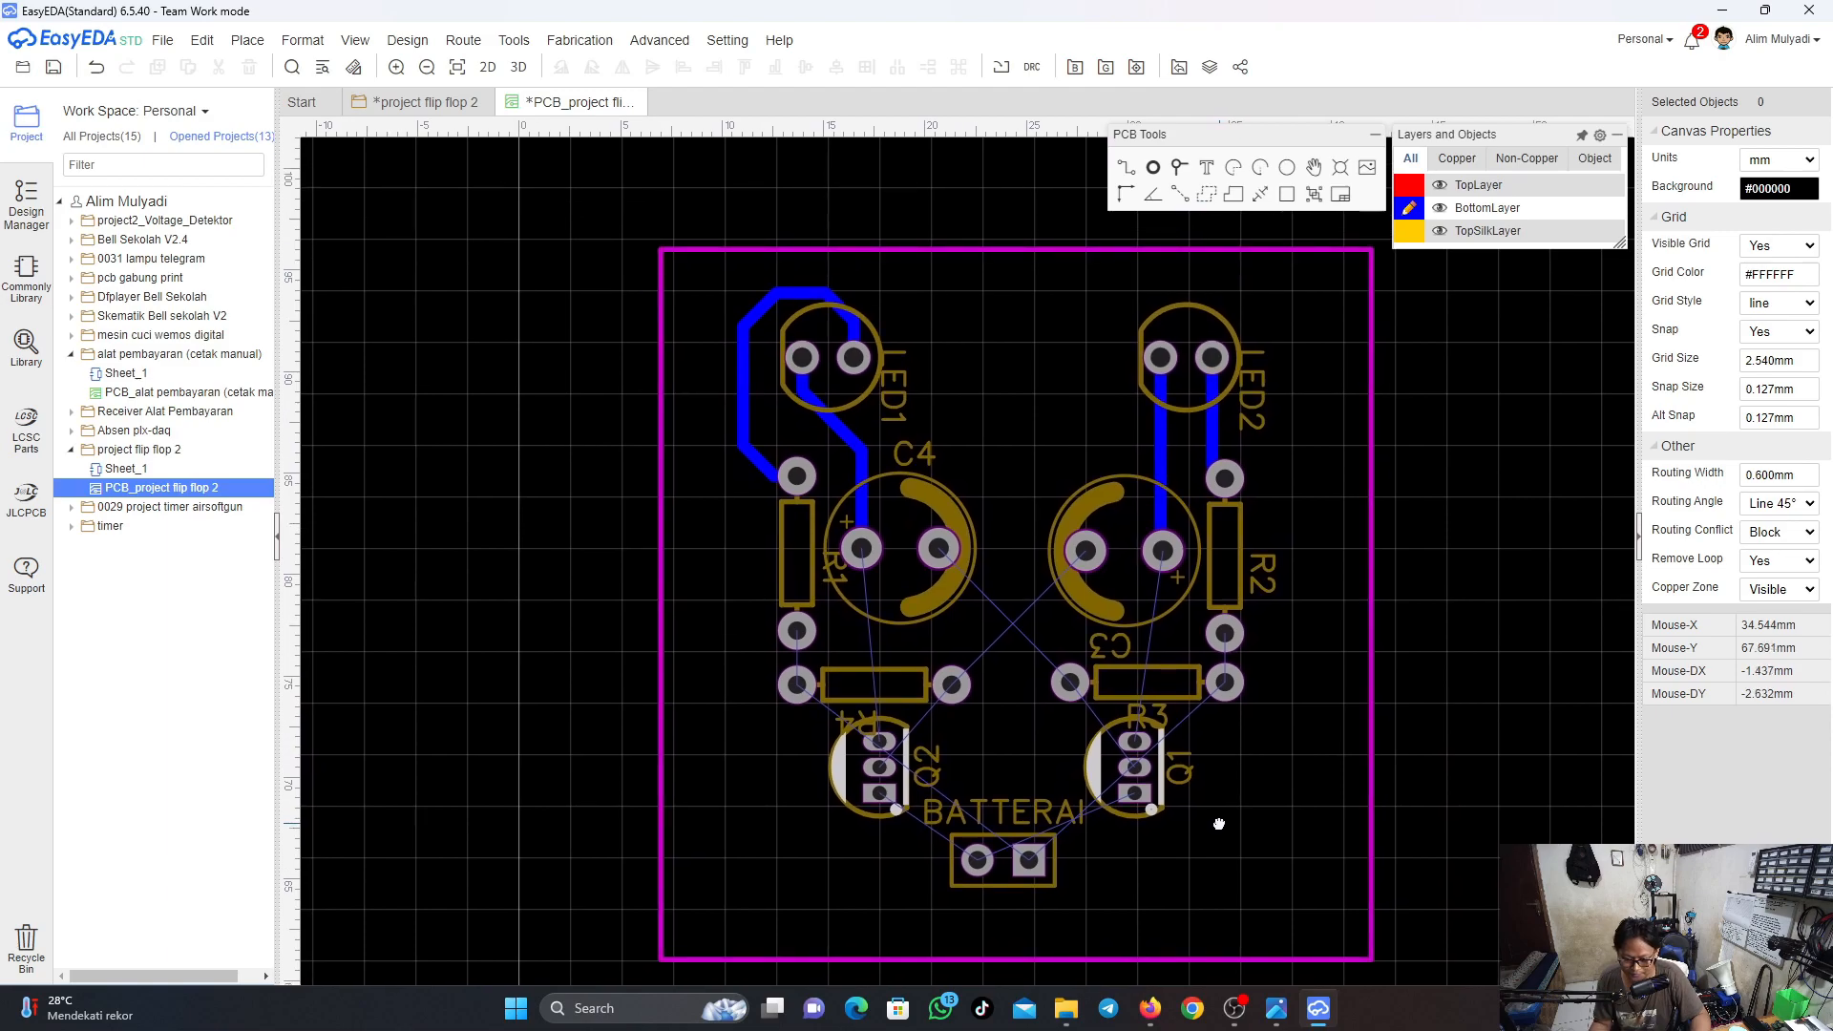
right_drag(1018, 744, 1068, 795)
scroll(1136, 809, up, 2)
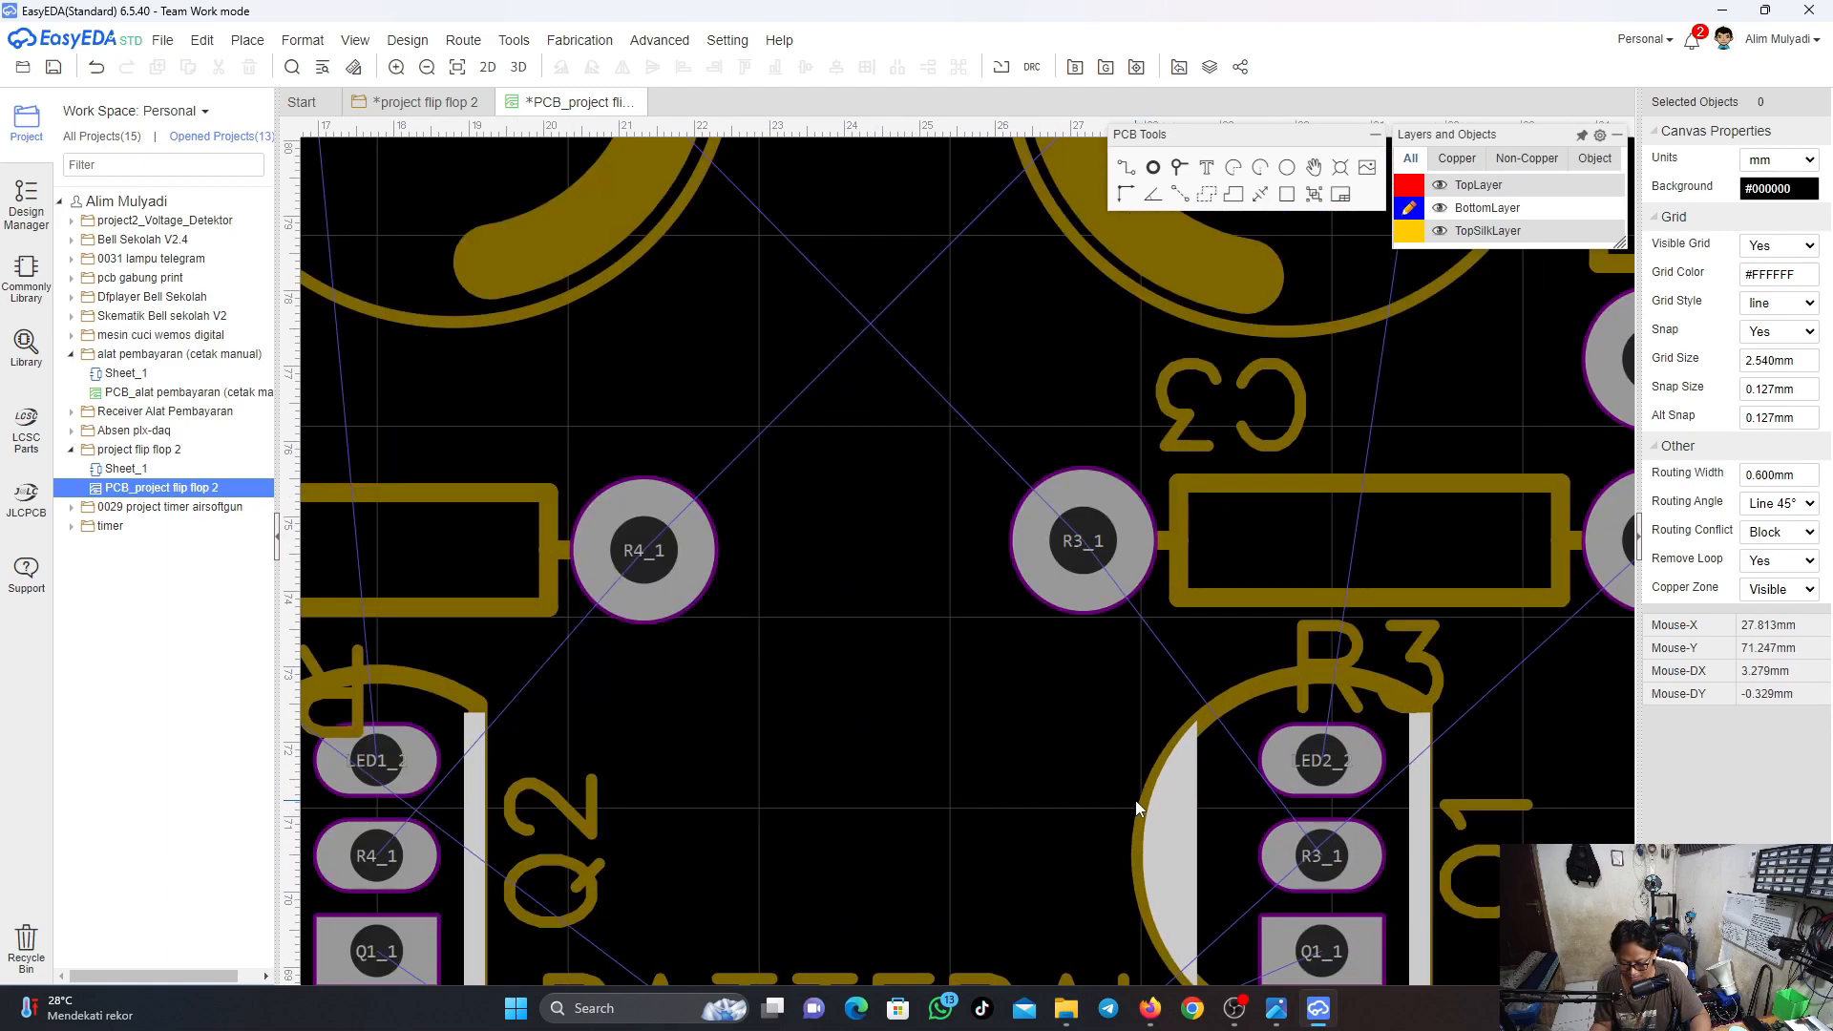
scroll(1136, 809, down, 2)
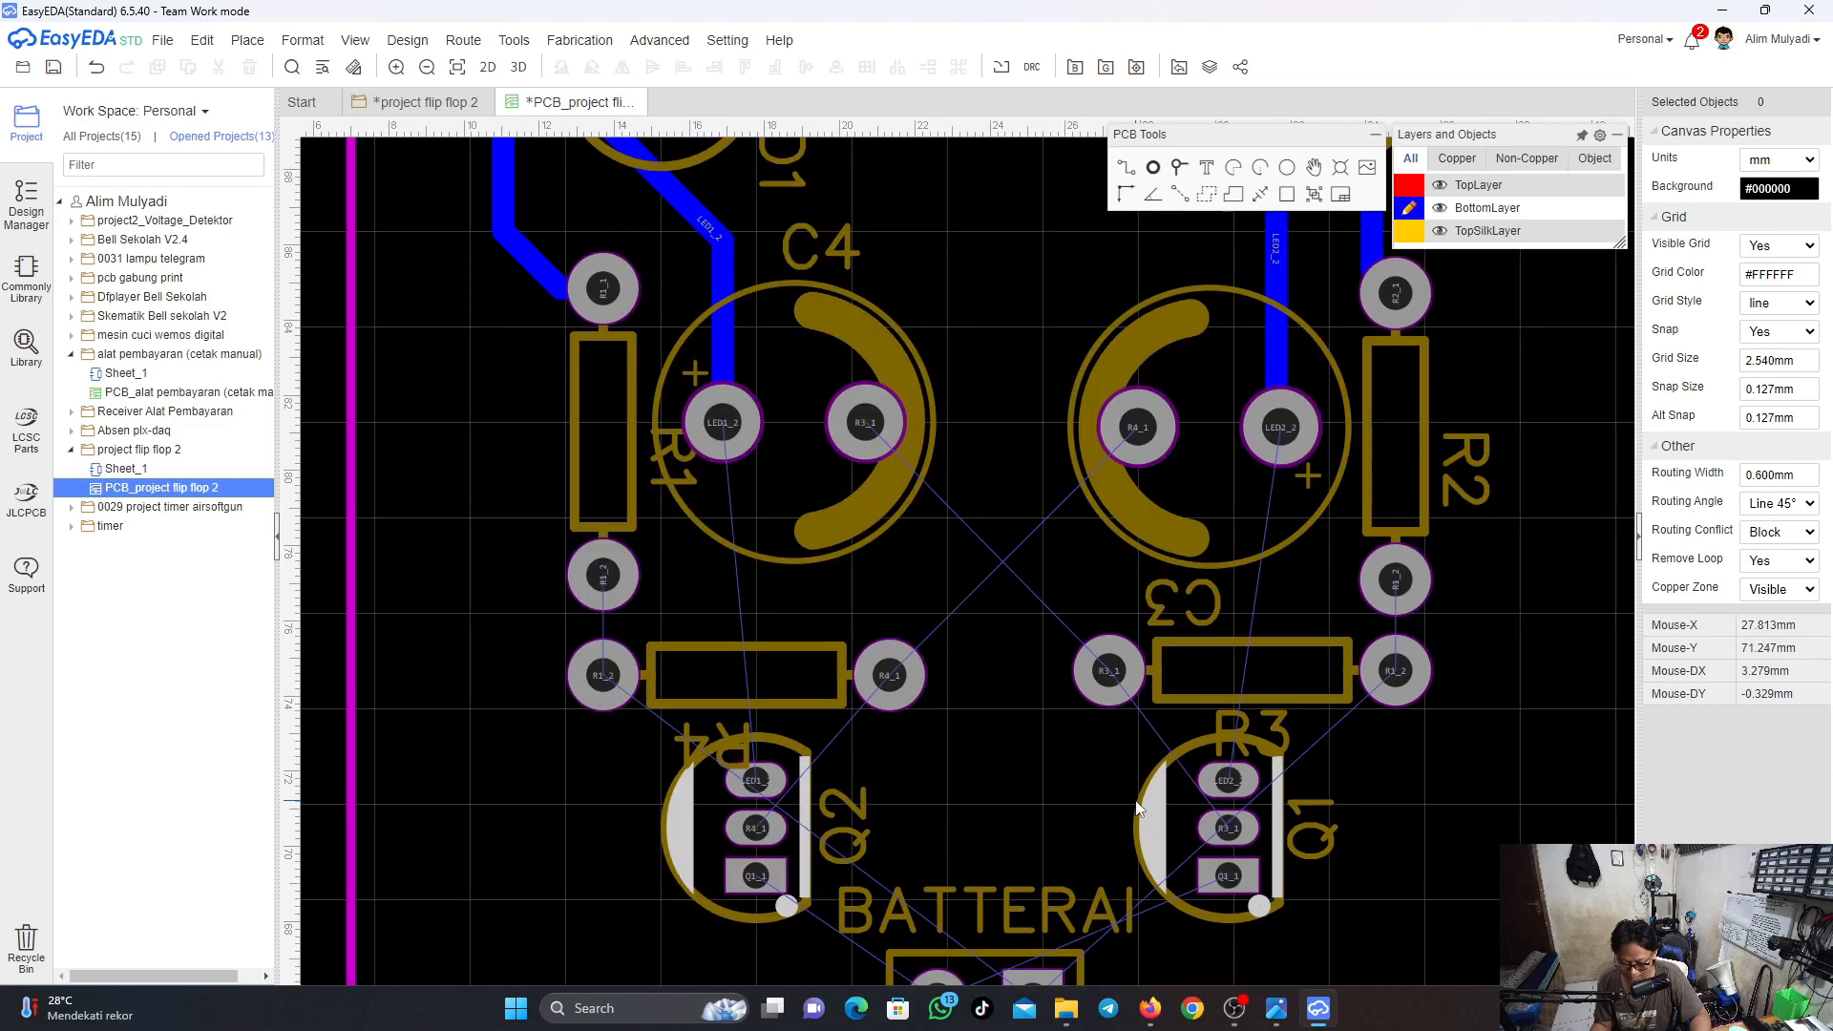
scroll(1136, 809, down, 3)
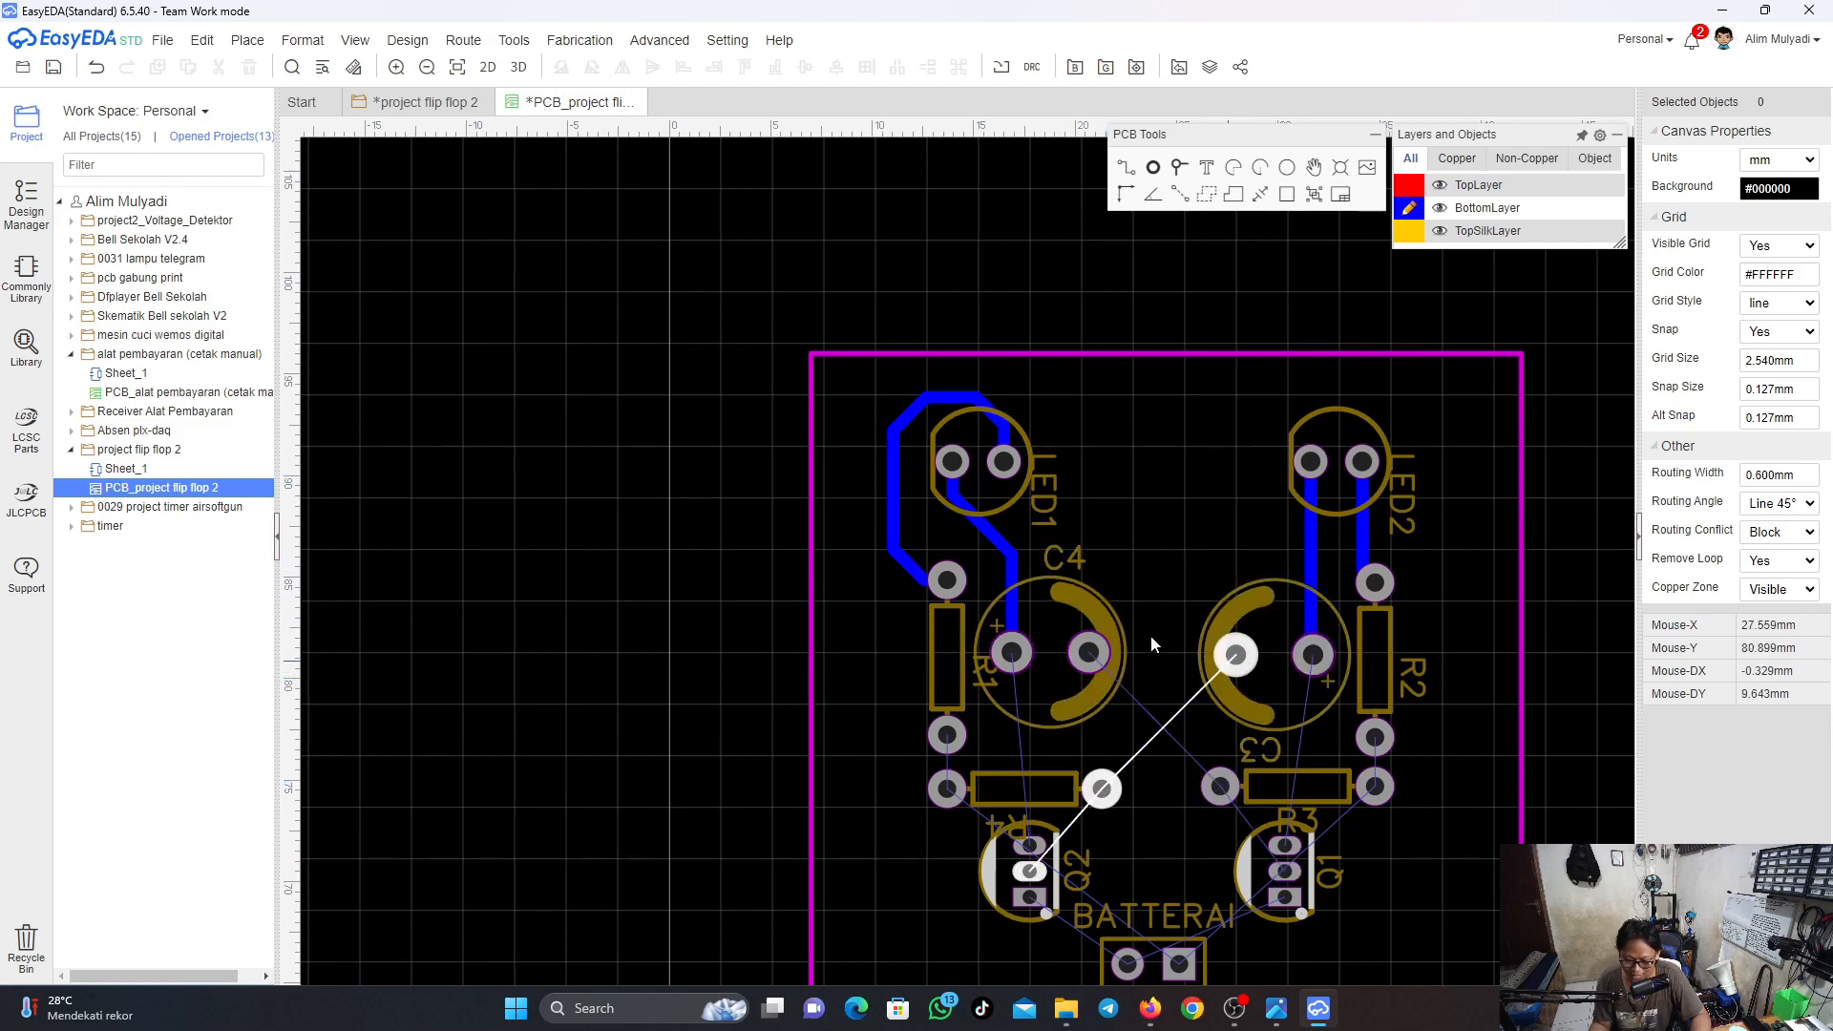
Route short bottom-layer tracks joining R3's outer pad to R2's lower pad and R4's outer pad to R1's lower pad
scroll(1375, 787, up, 3)
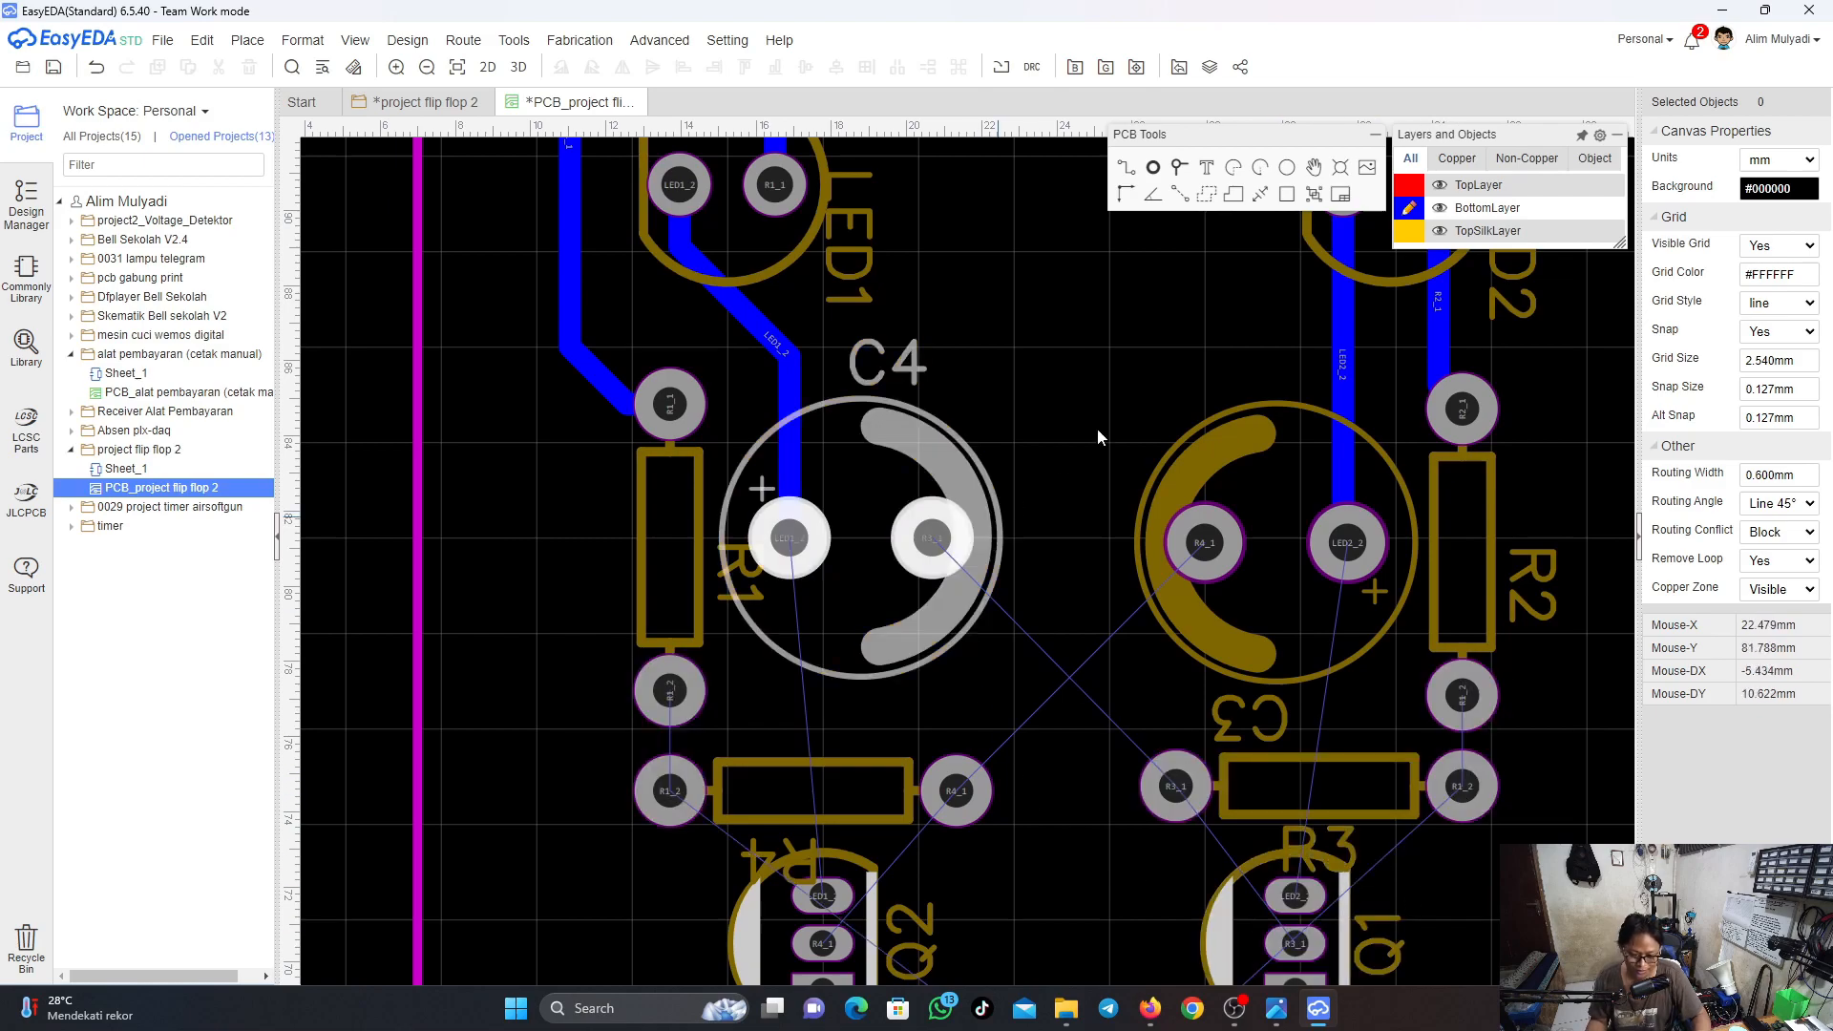
click(1126, 172)
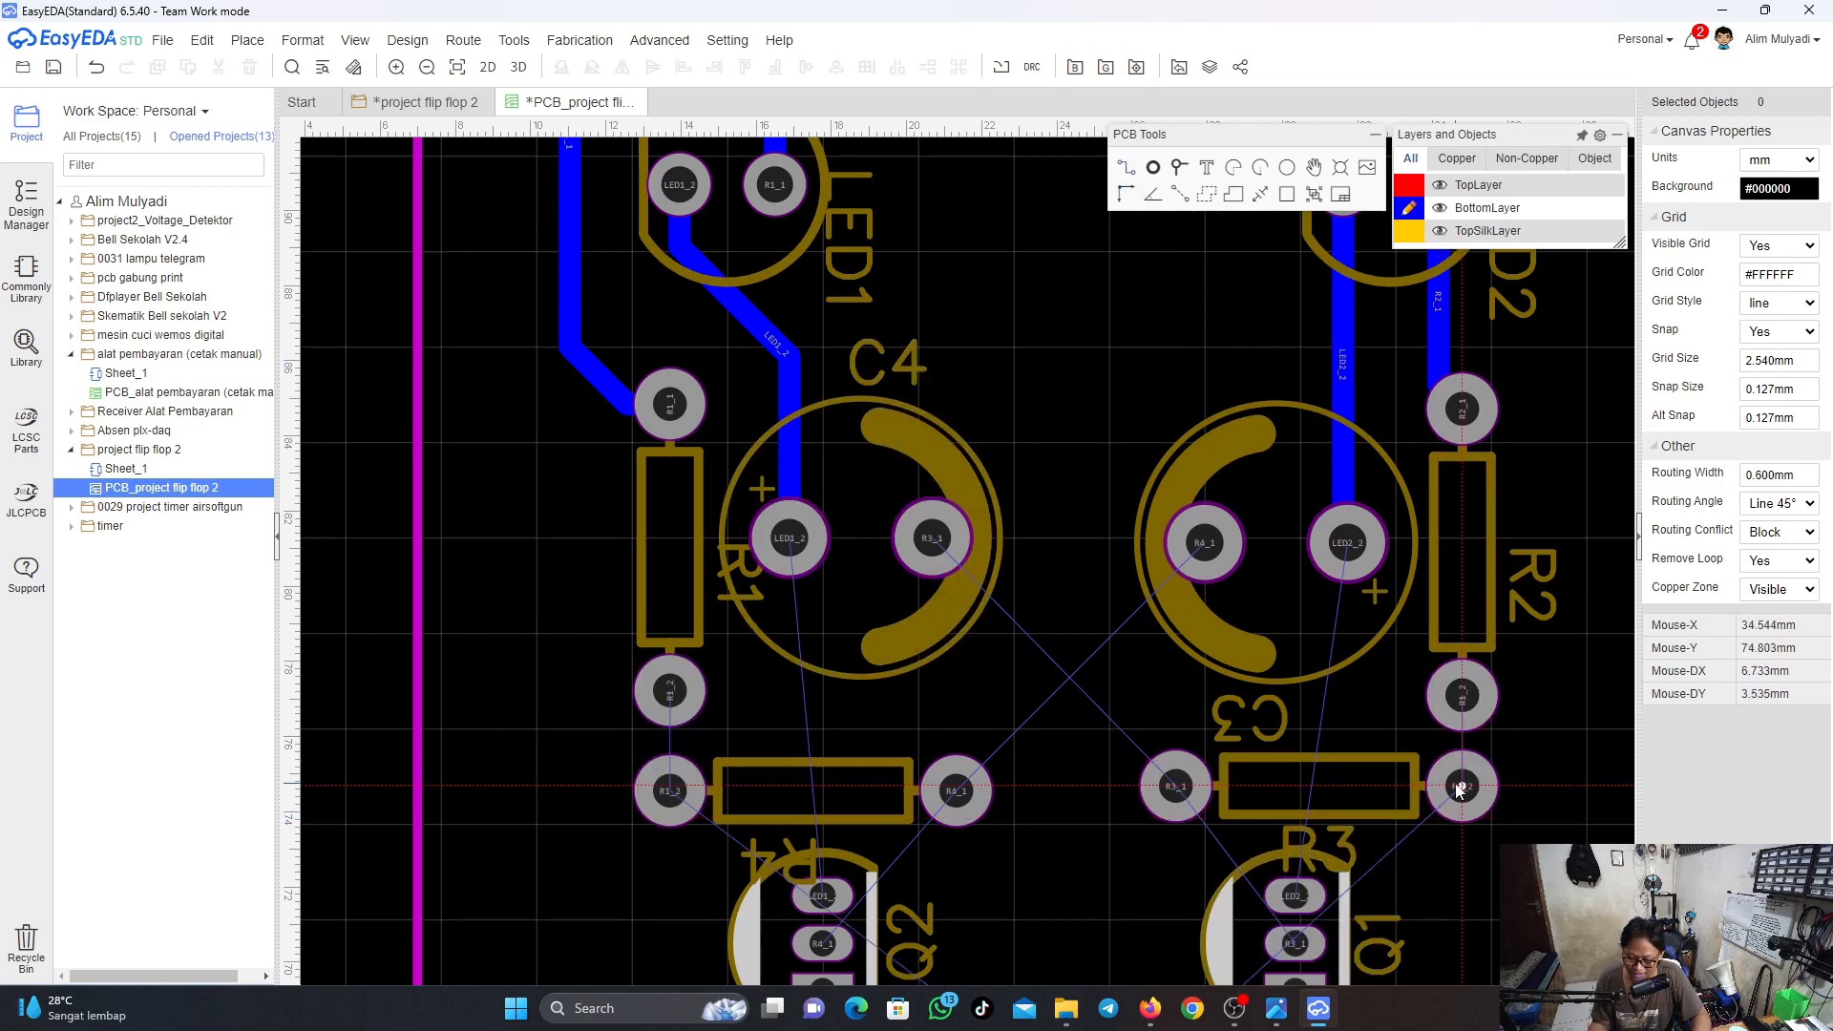
click(1461, 785)
click(1462, 696)
click(670, 791)
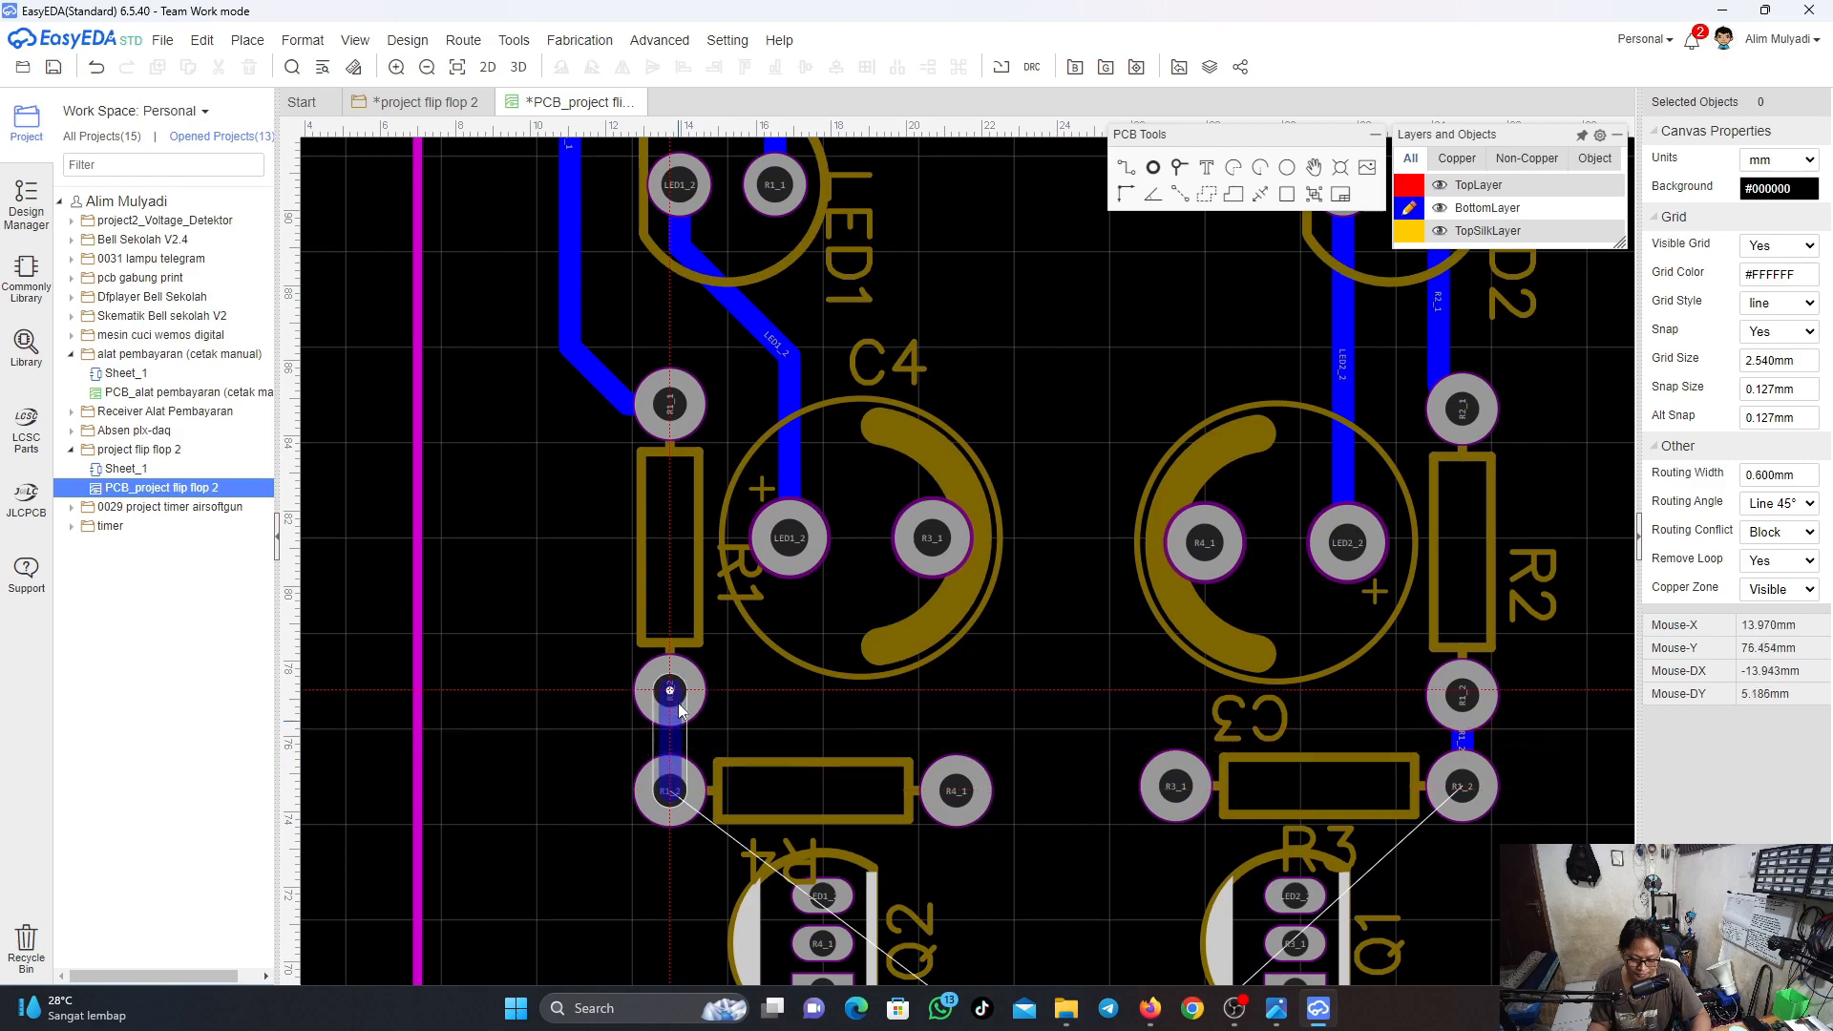
click(670, 691)
scroll(878, 804, down, 2)
scroll(915, 856, down, 2)
scroll(925, 867, up, 3)
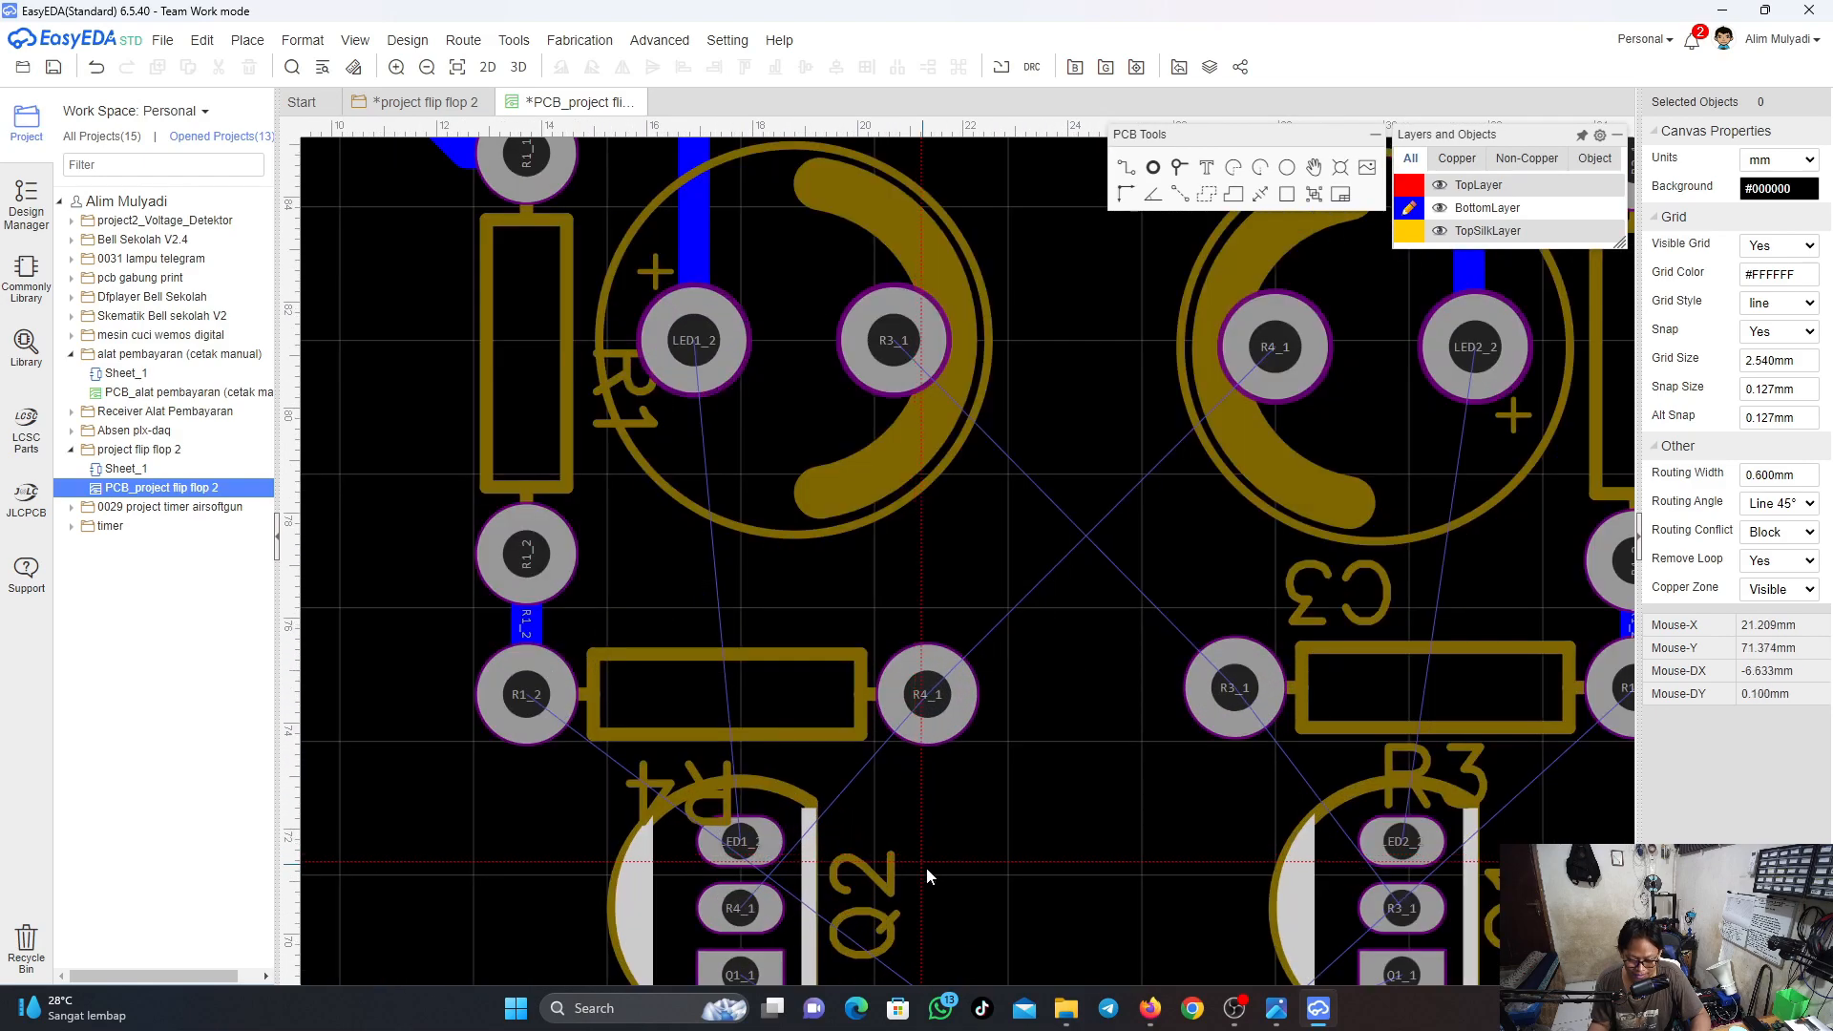
scroll(578, 714, up, 1)
click(579, 514)
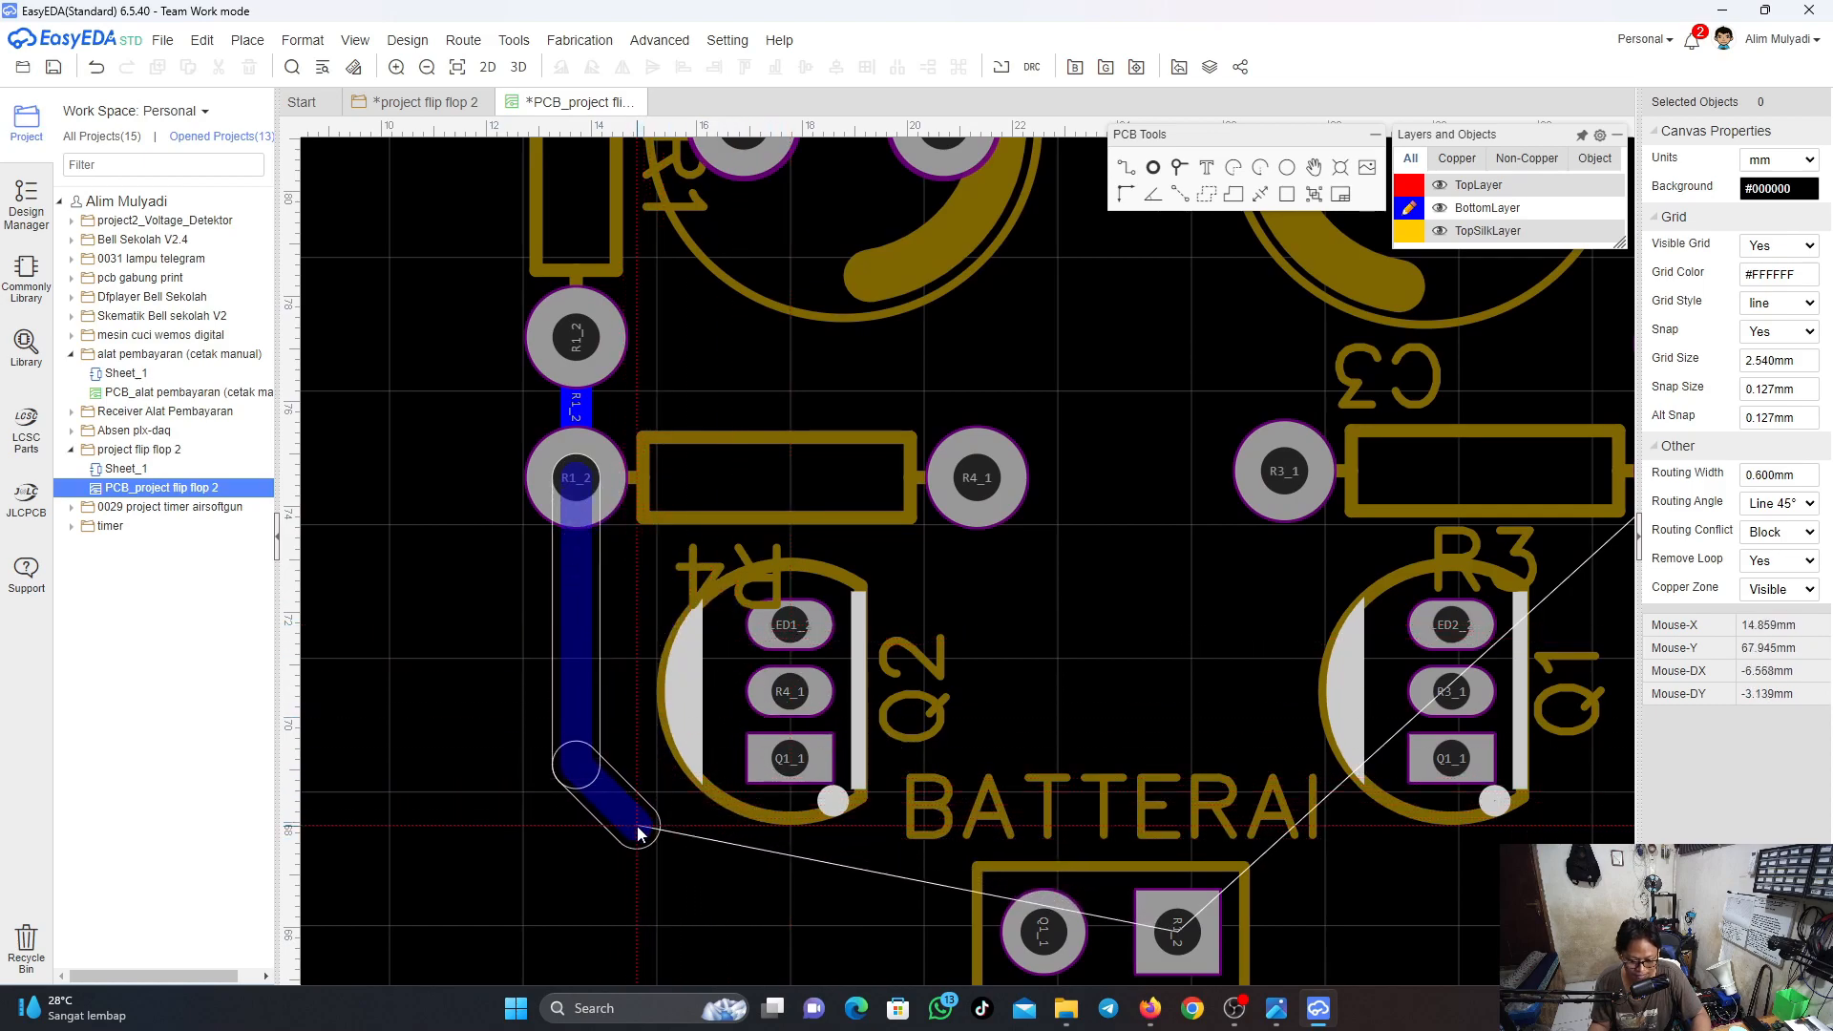
key(F1)
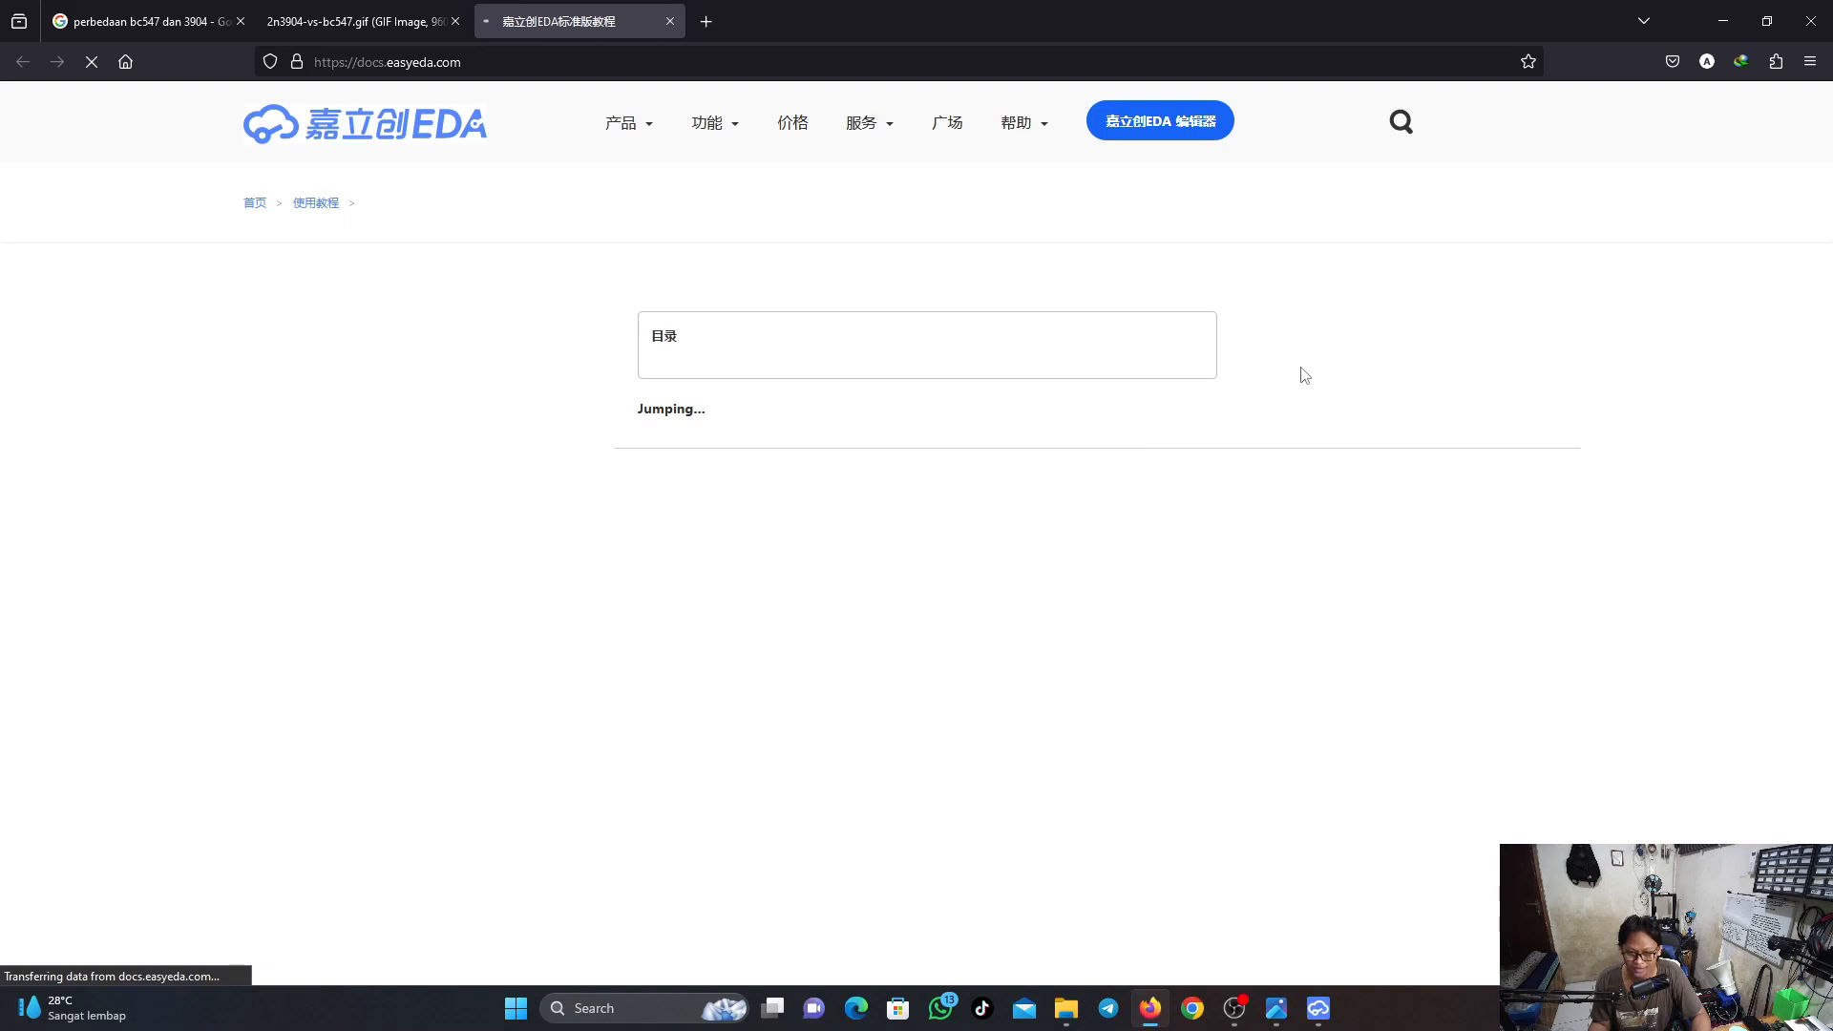
click(670, 21)
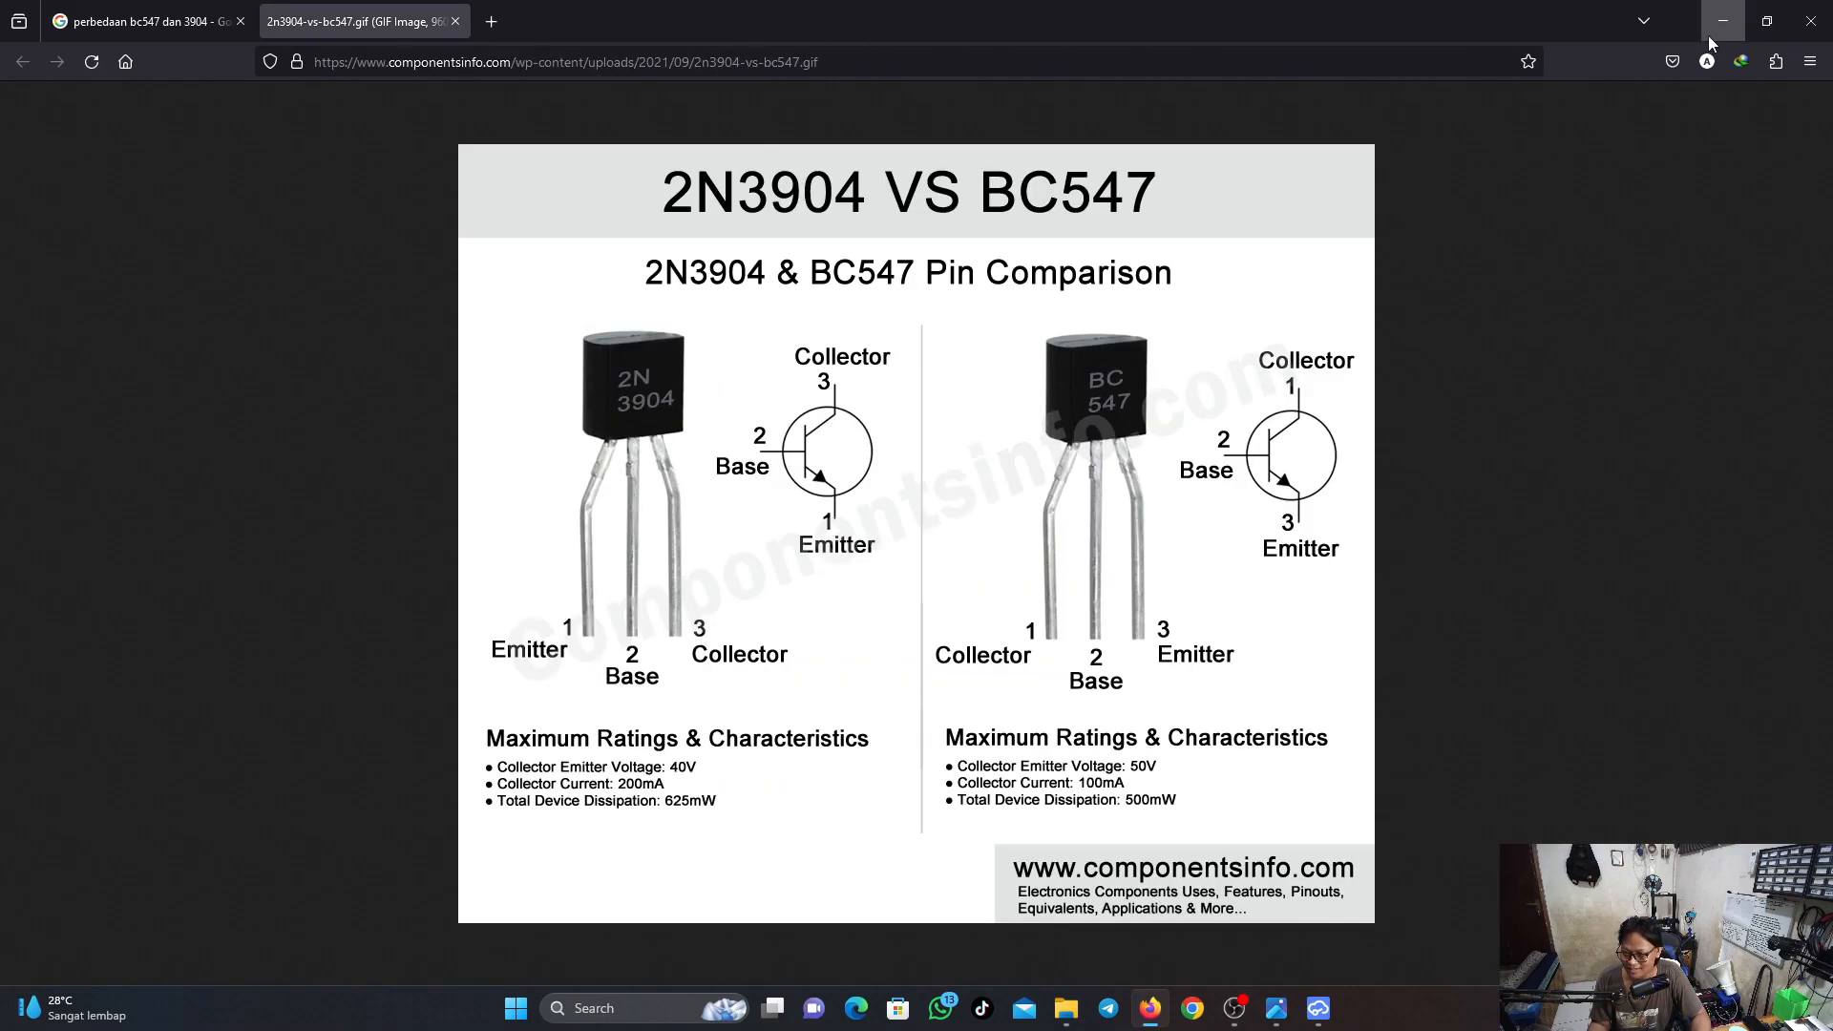
click(1711, 38)
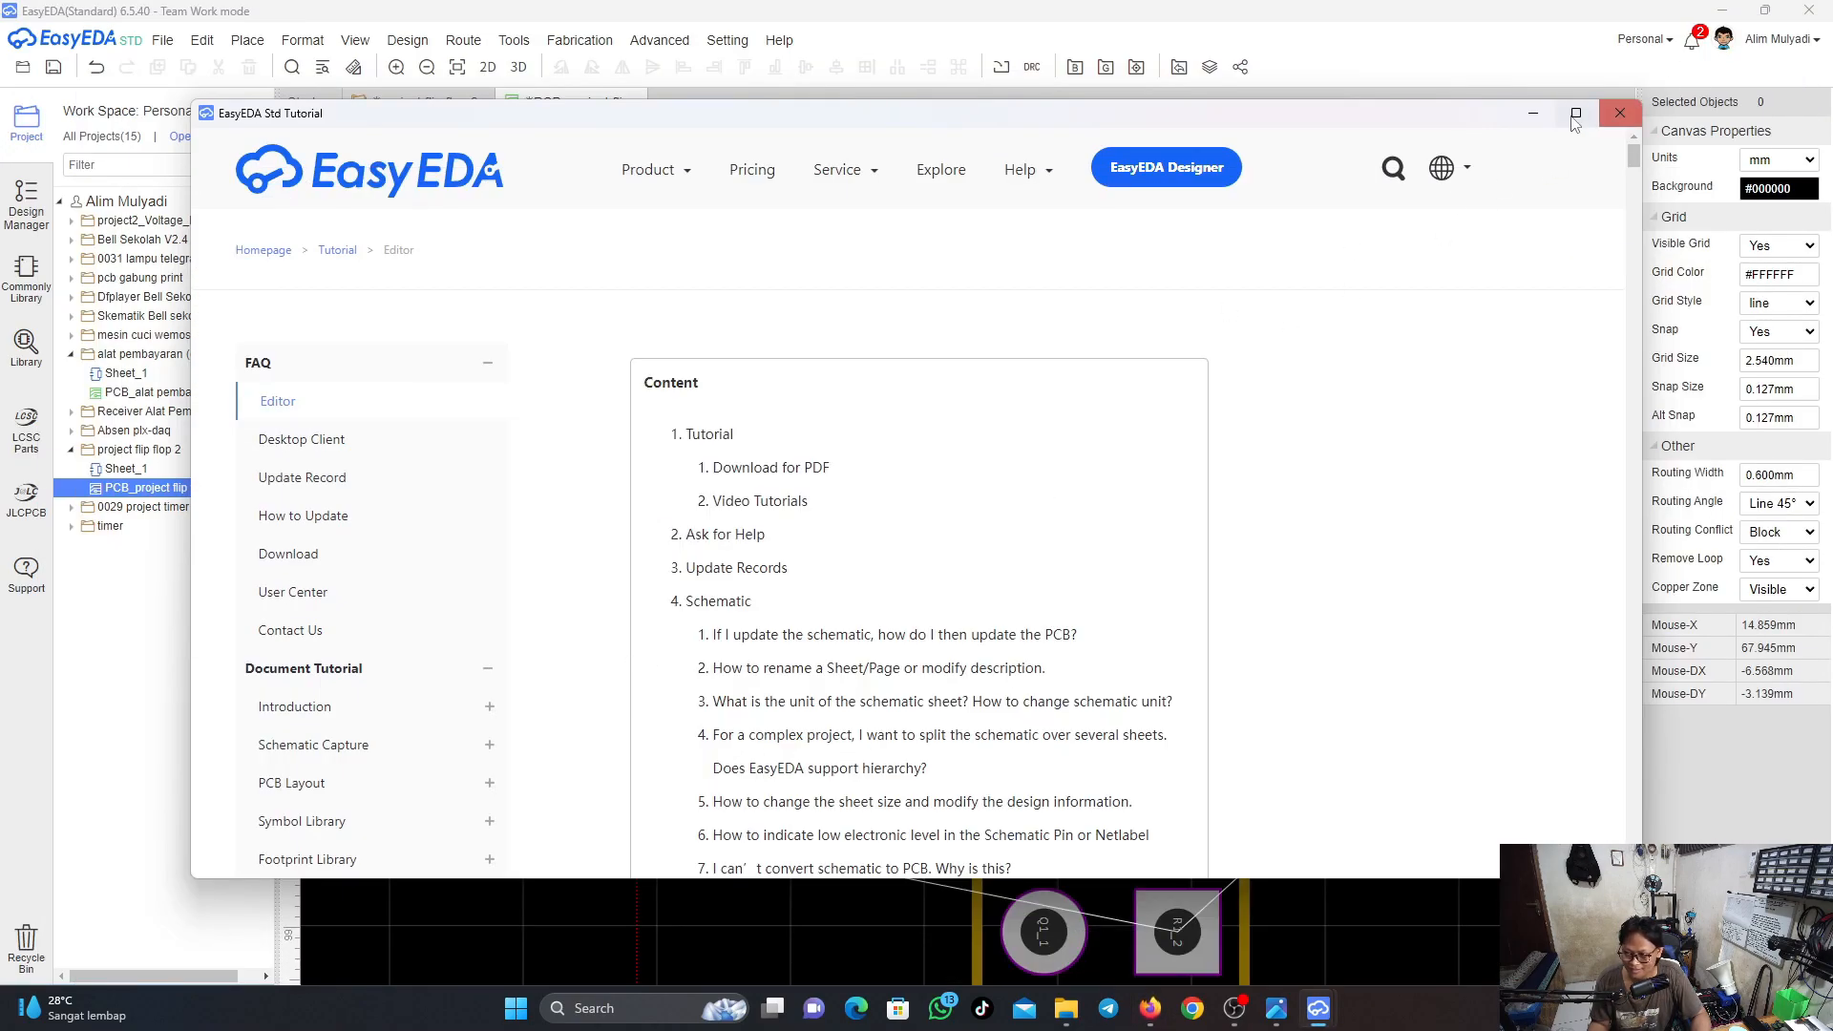
click(1616, 114)
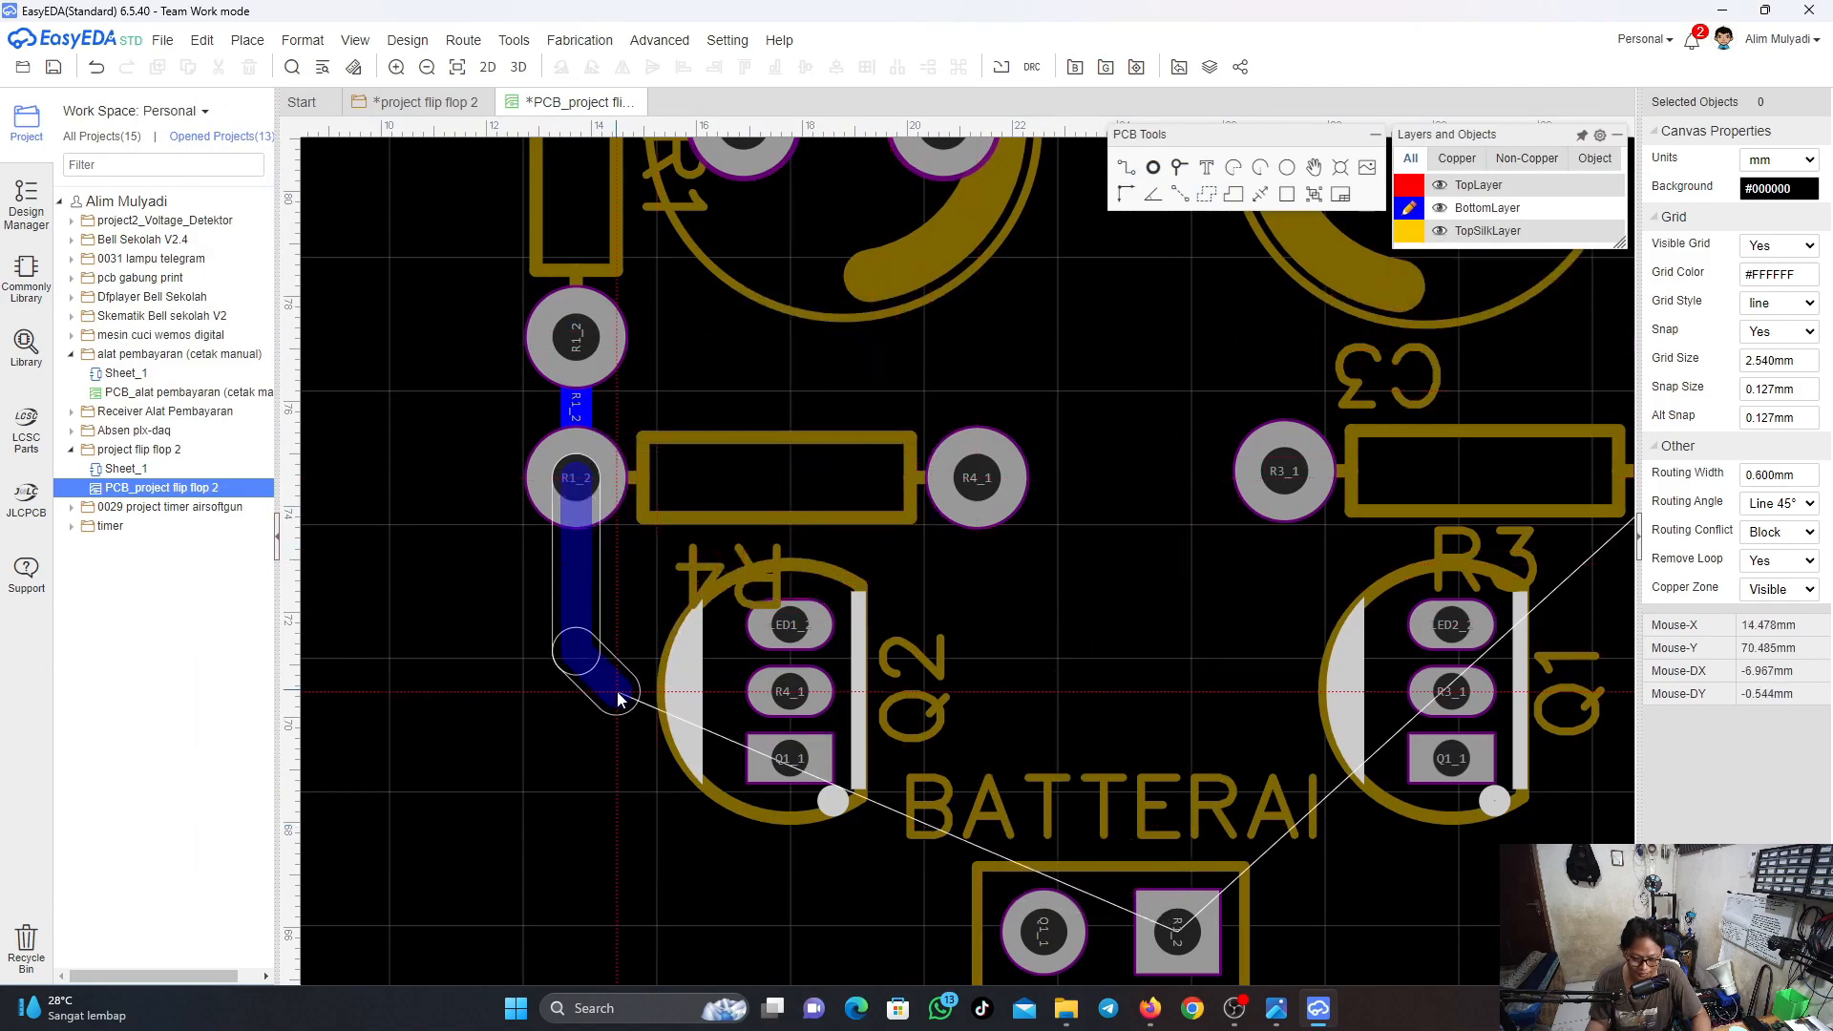
scroll(643, 931, down, 3)
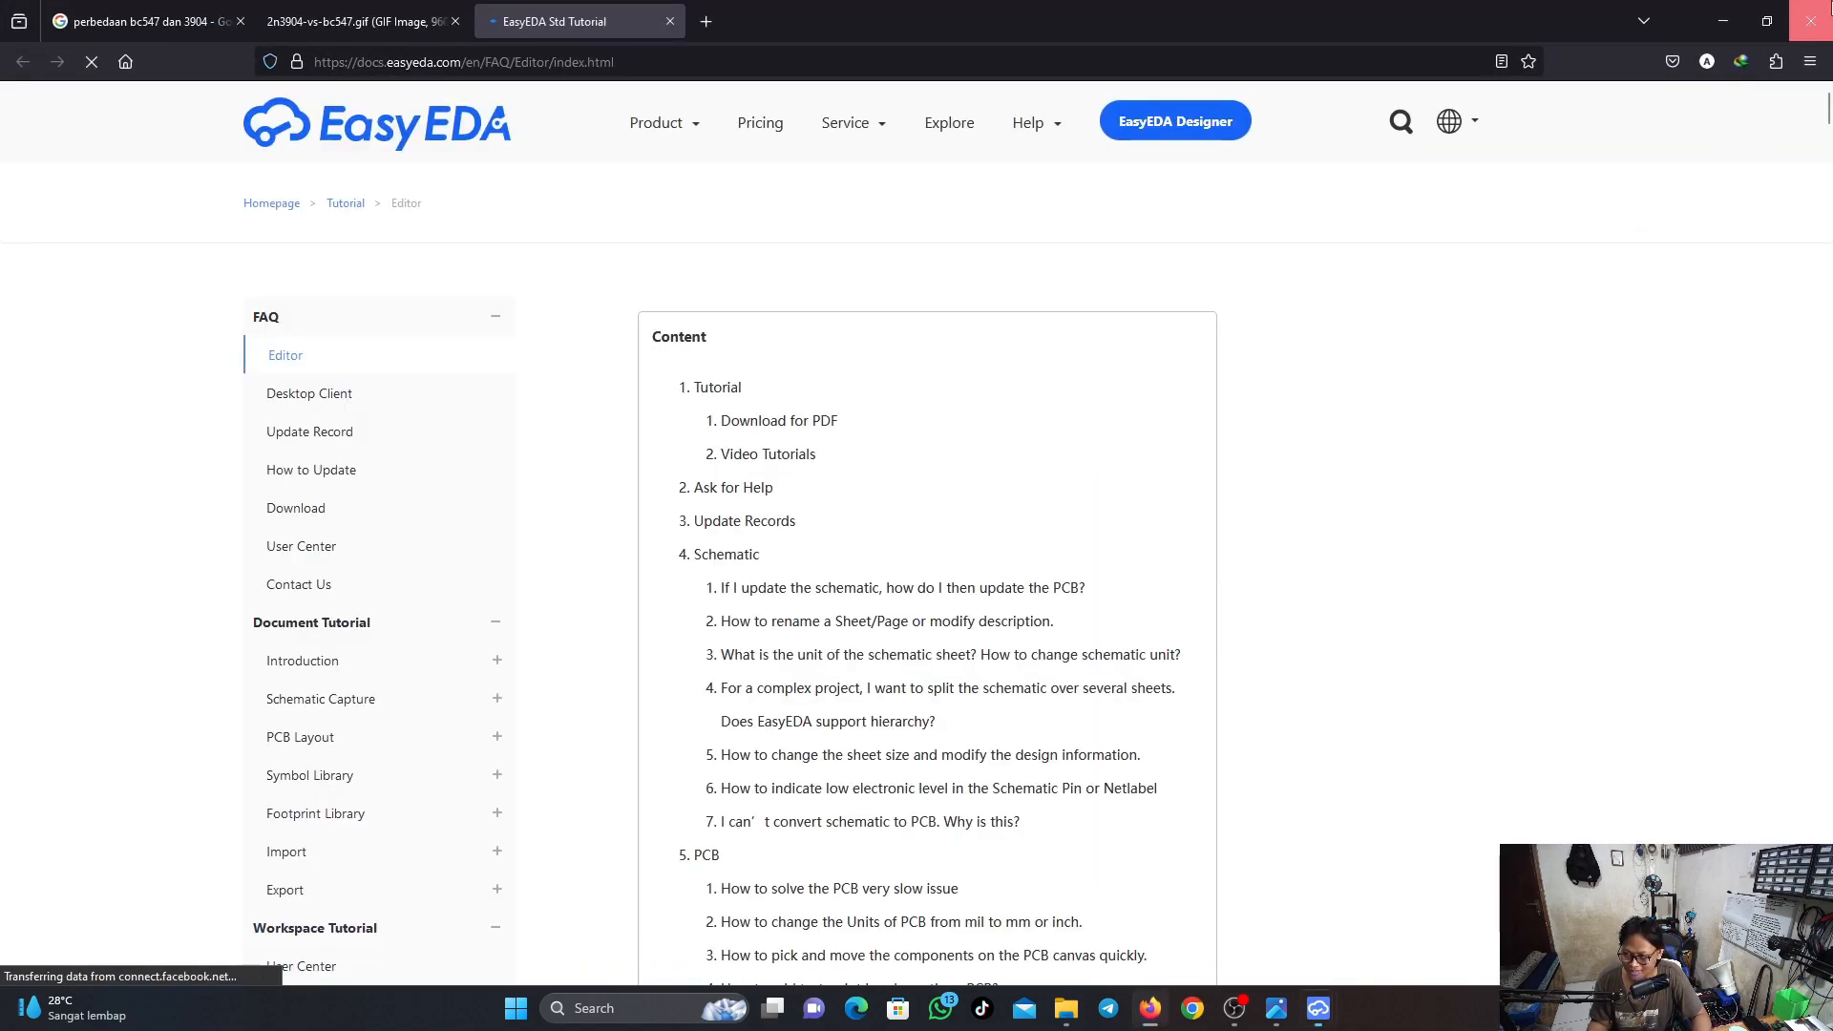
click(1811, 21)
click(1619, 113)
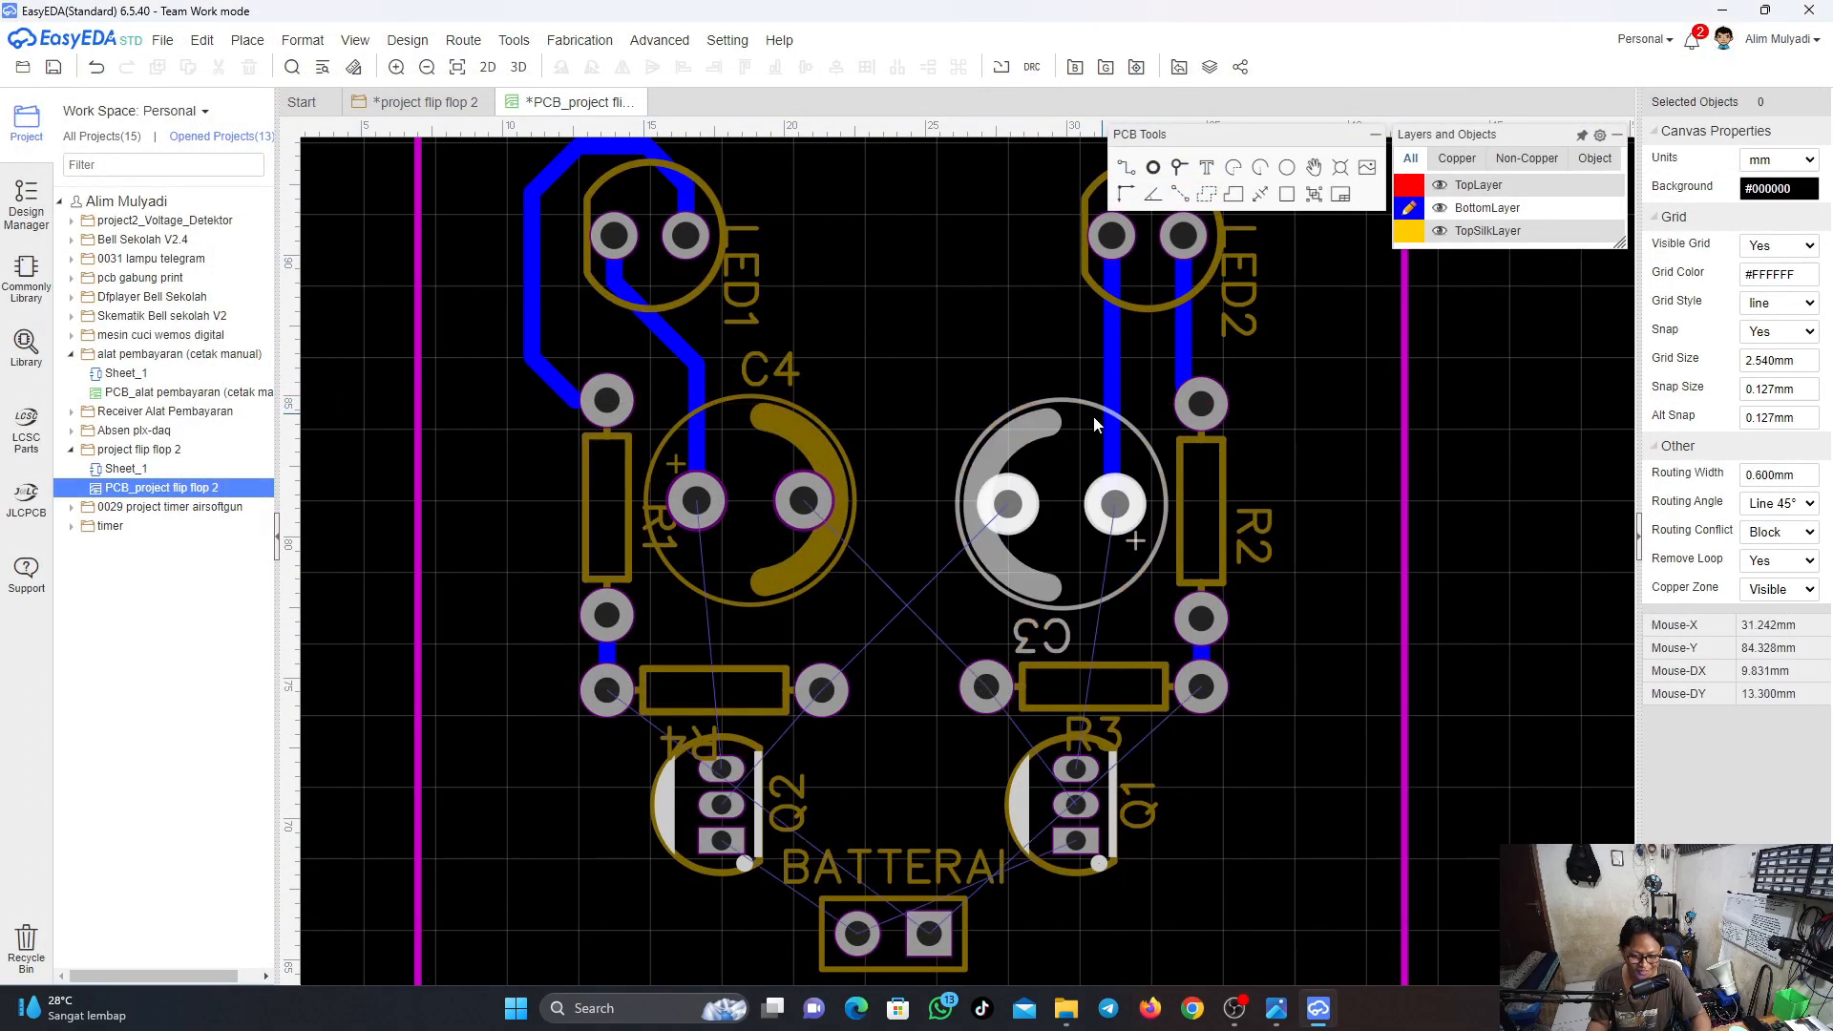
Try a bottom-layer track from C4's positive pad down to Q2's upper pad, and delete it
scroll(758, 741, up, 2)
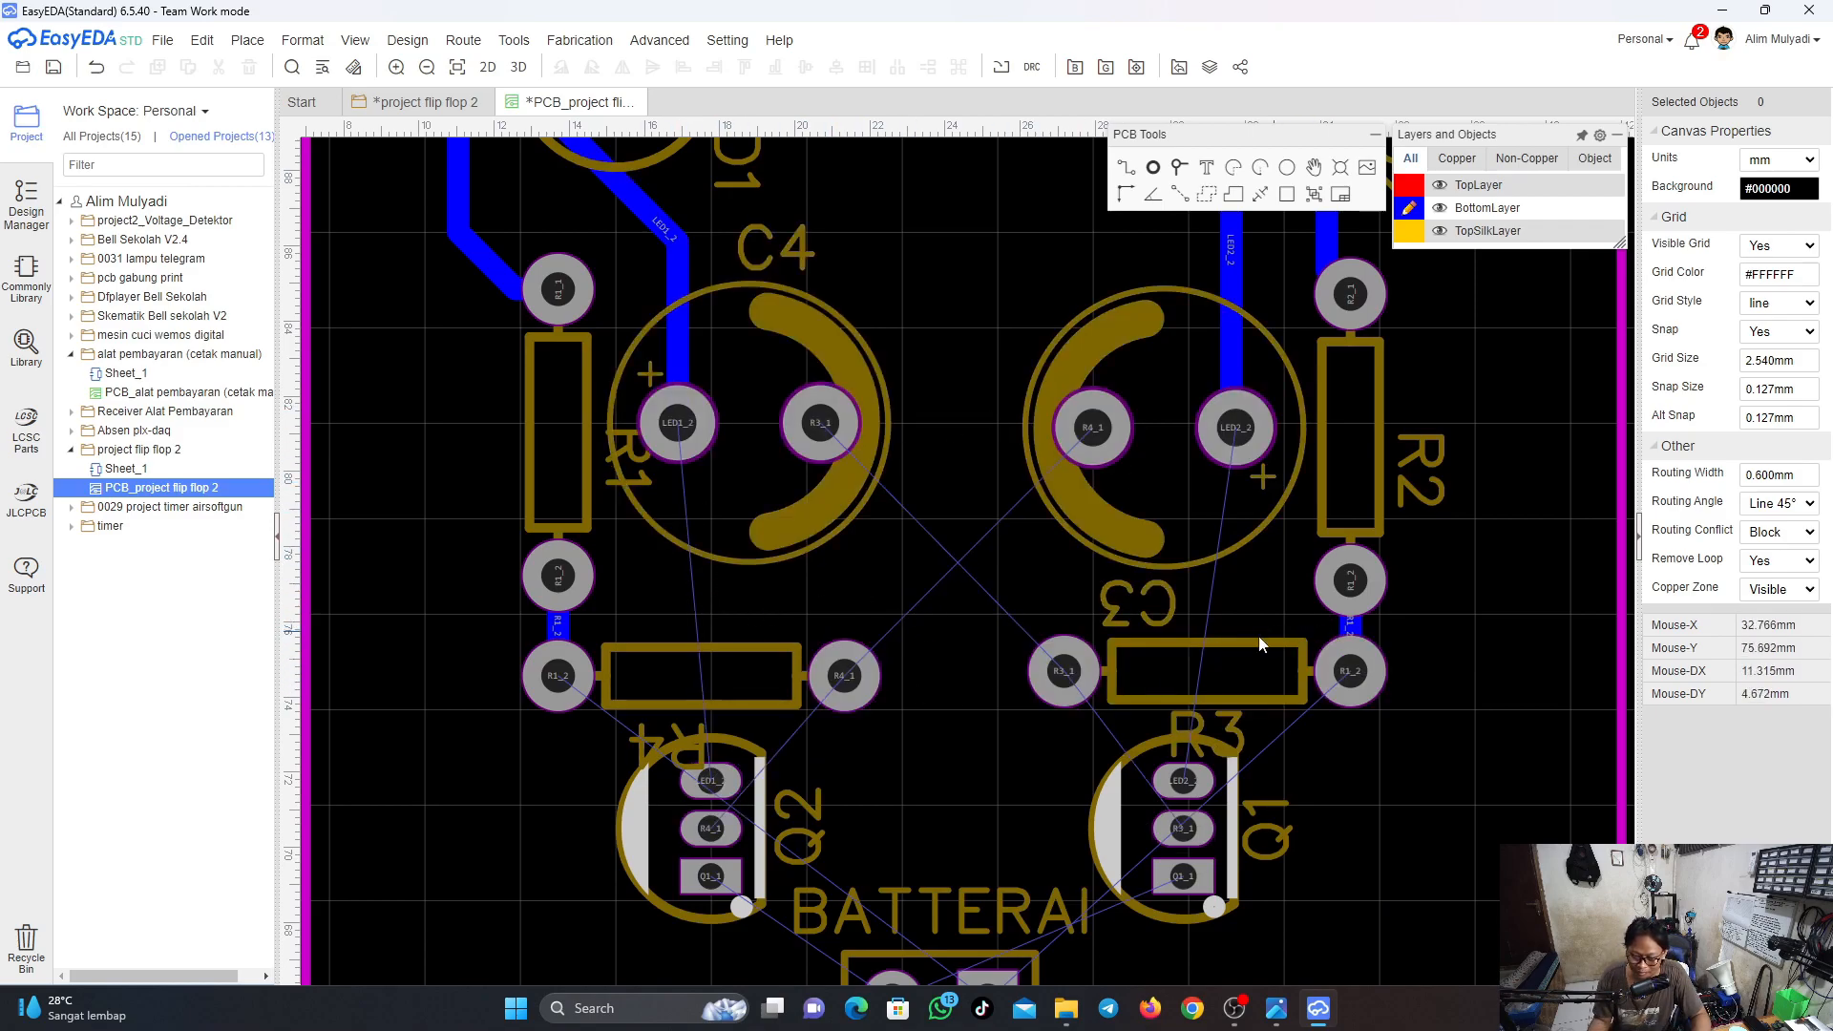
scroll(1216, 785, up, 3)
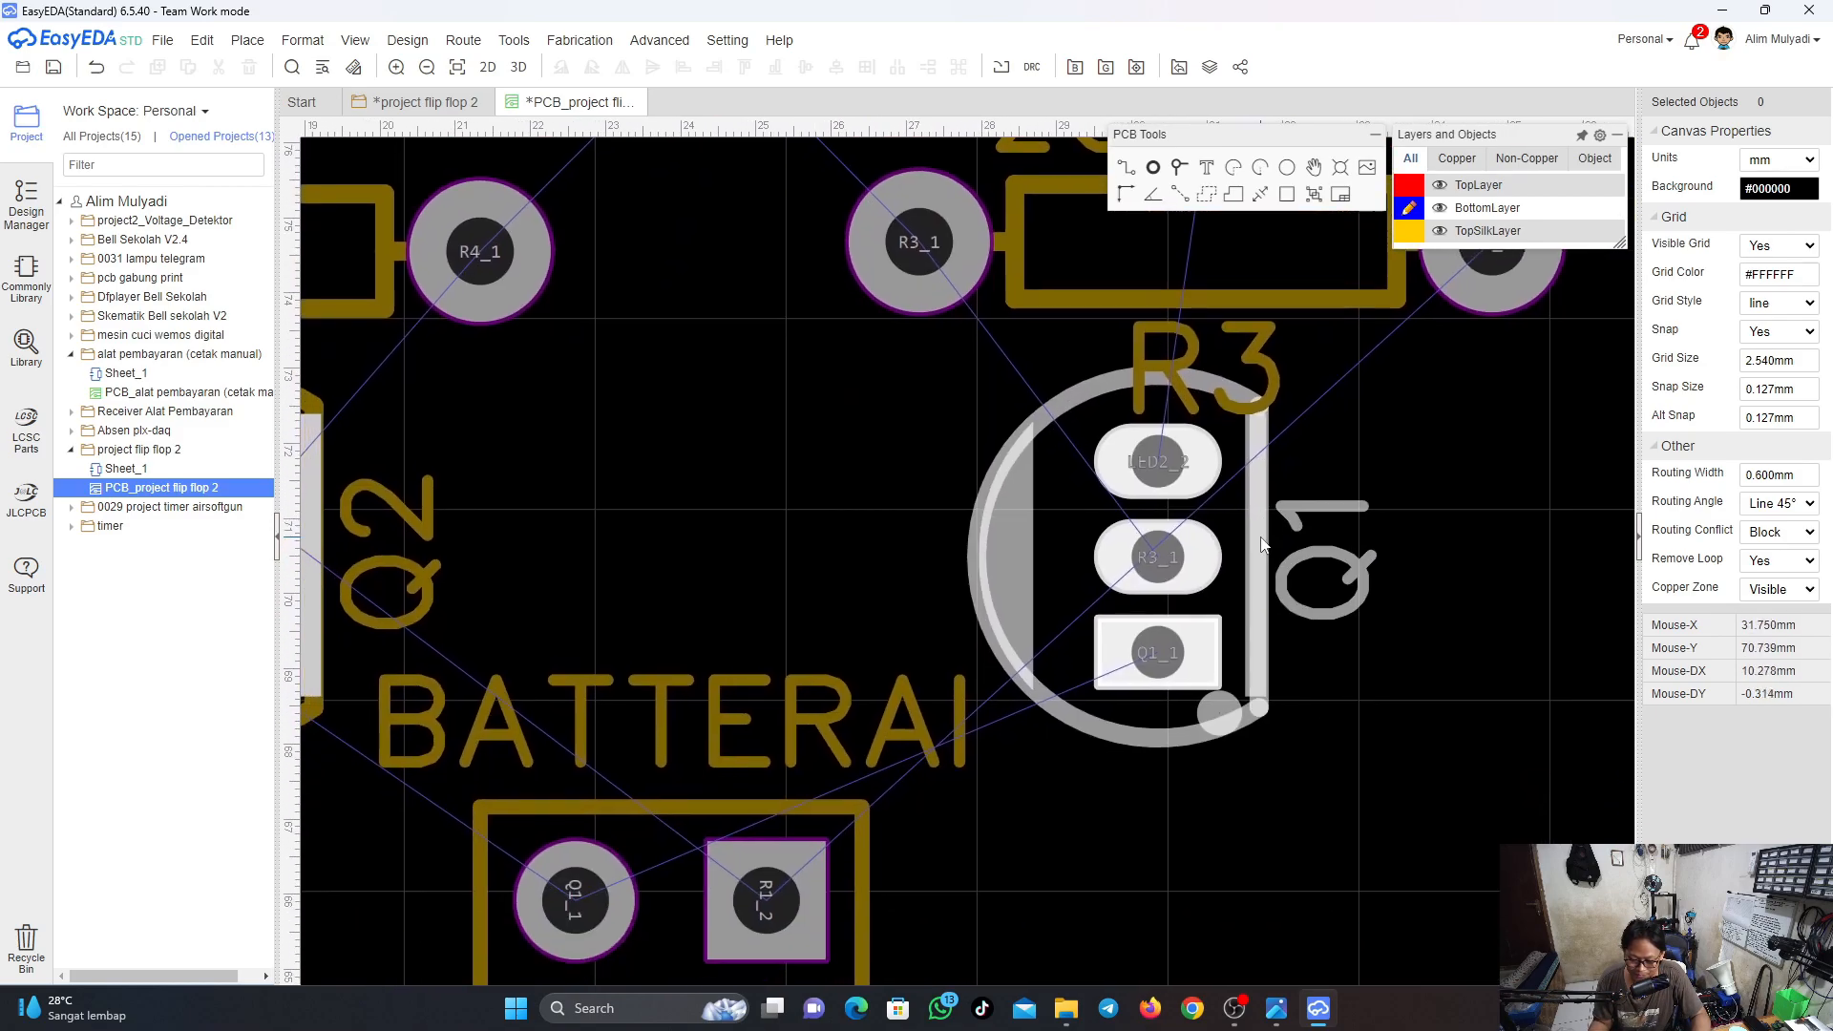
scroll(1262, 544, down, 3)
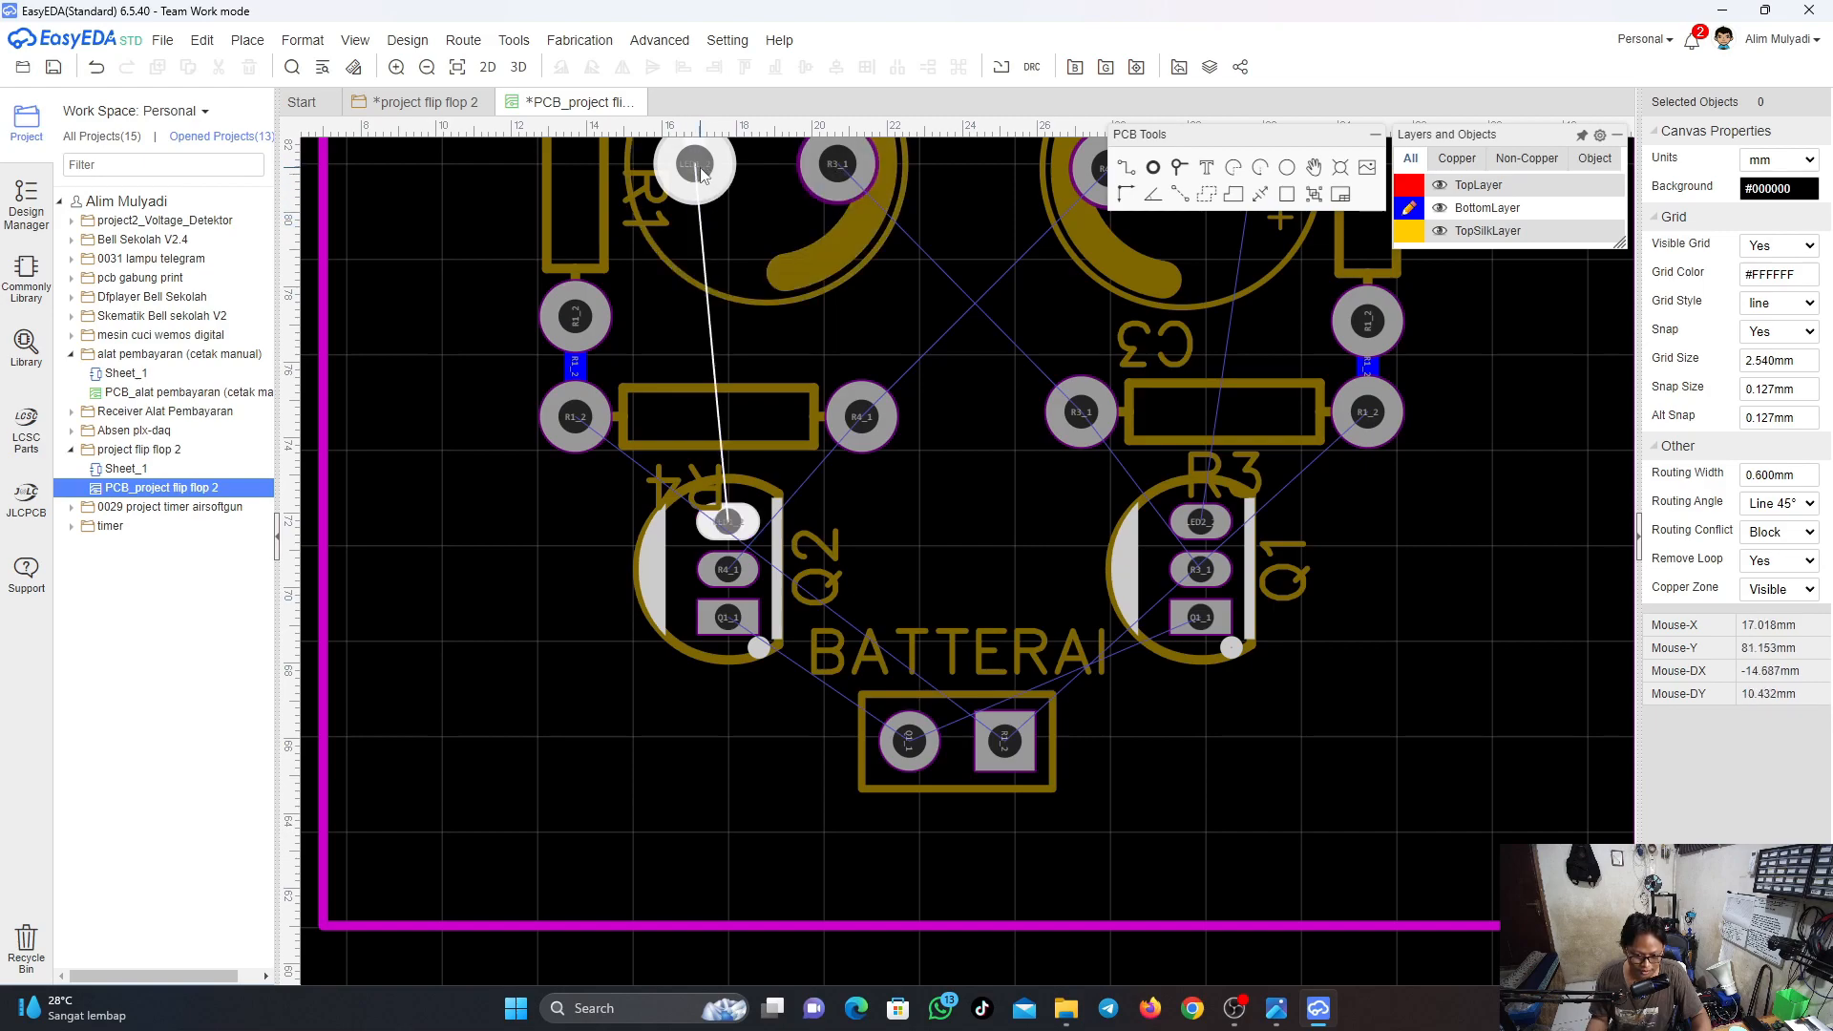
key(w)
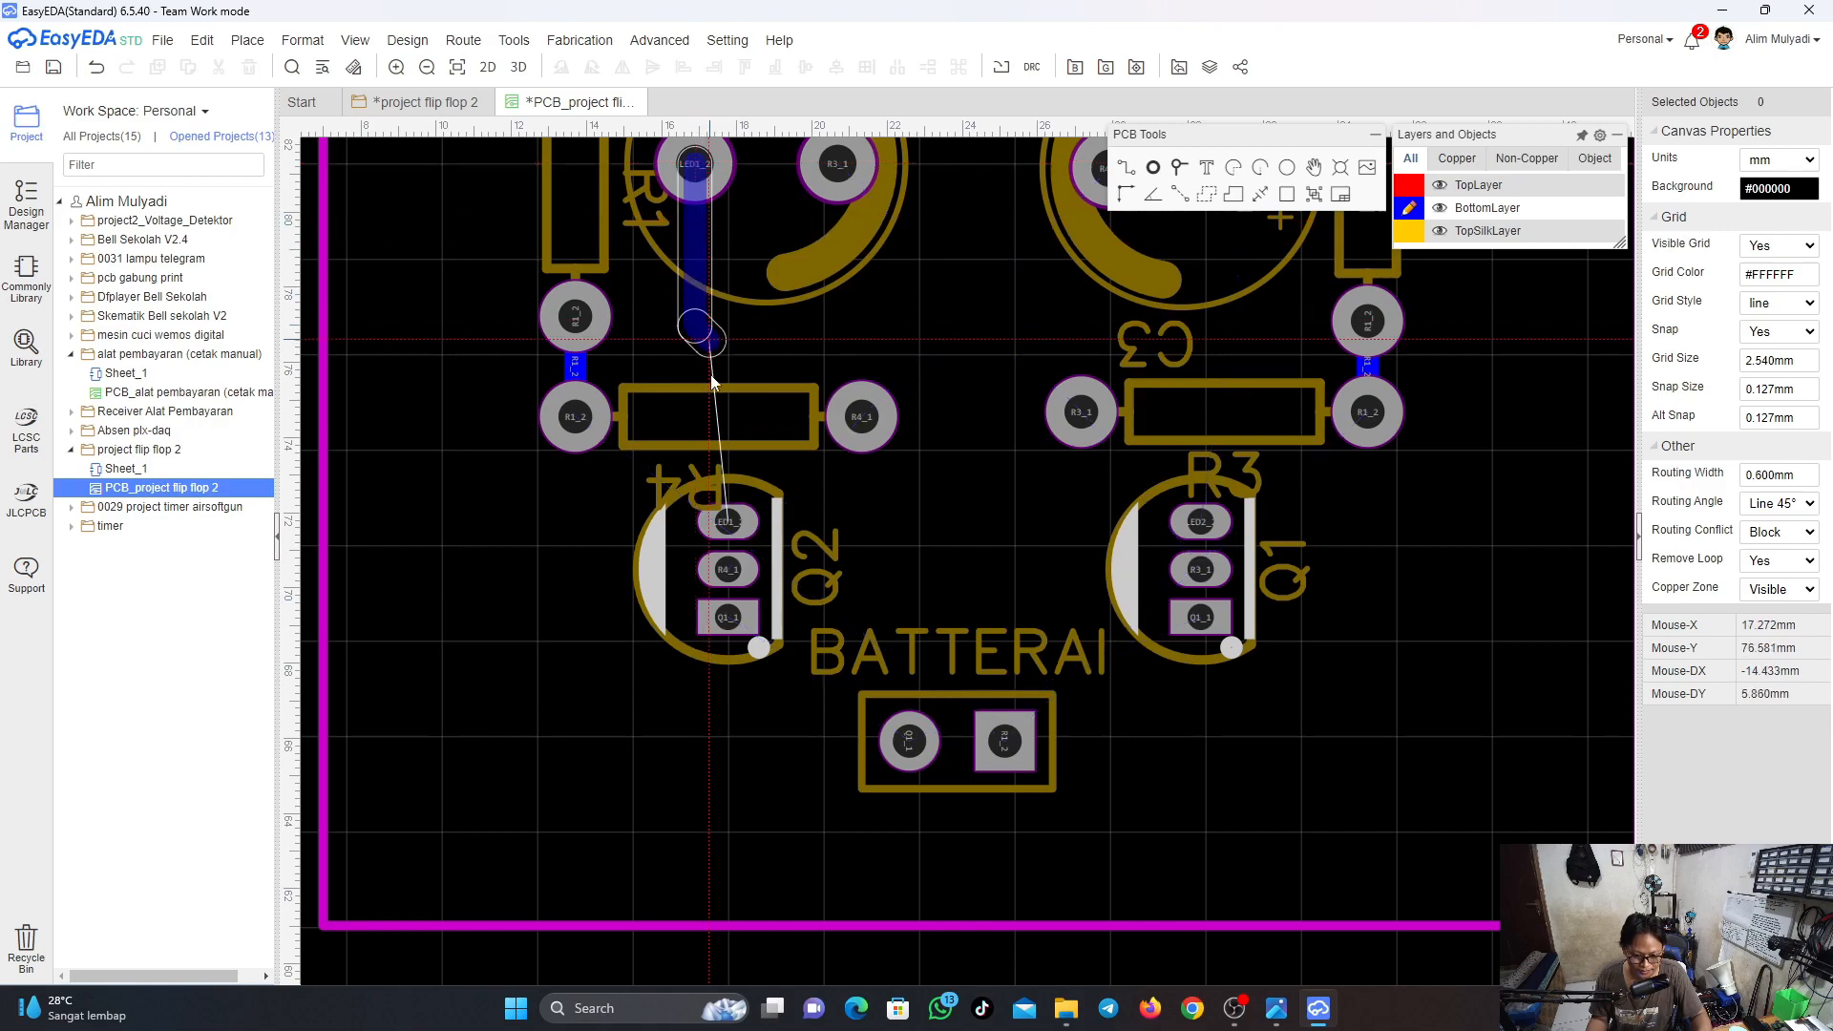
click(741, 527)
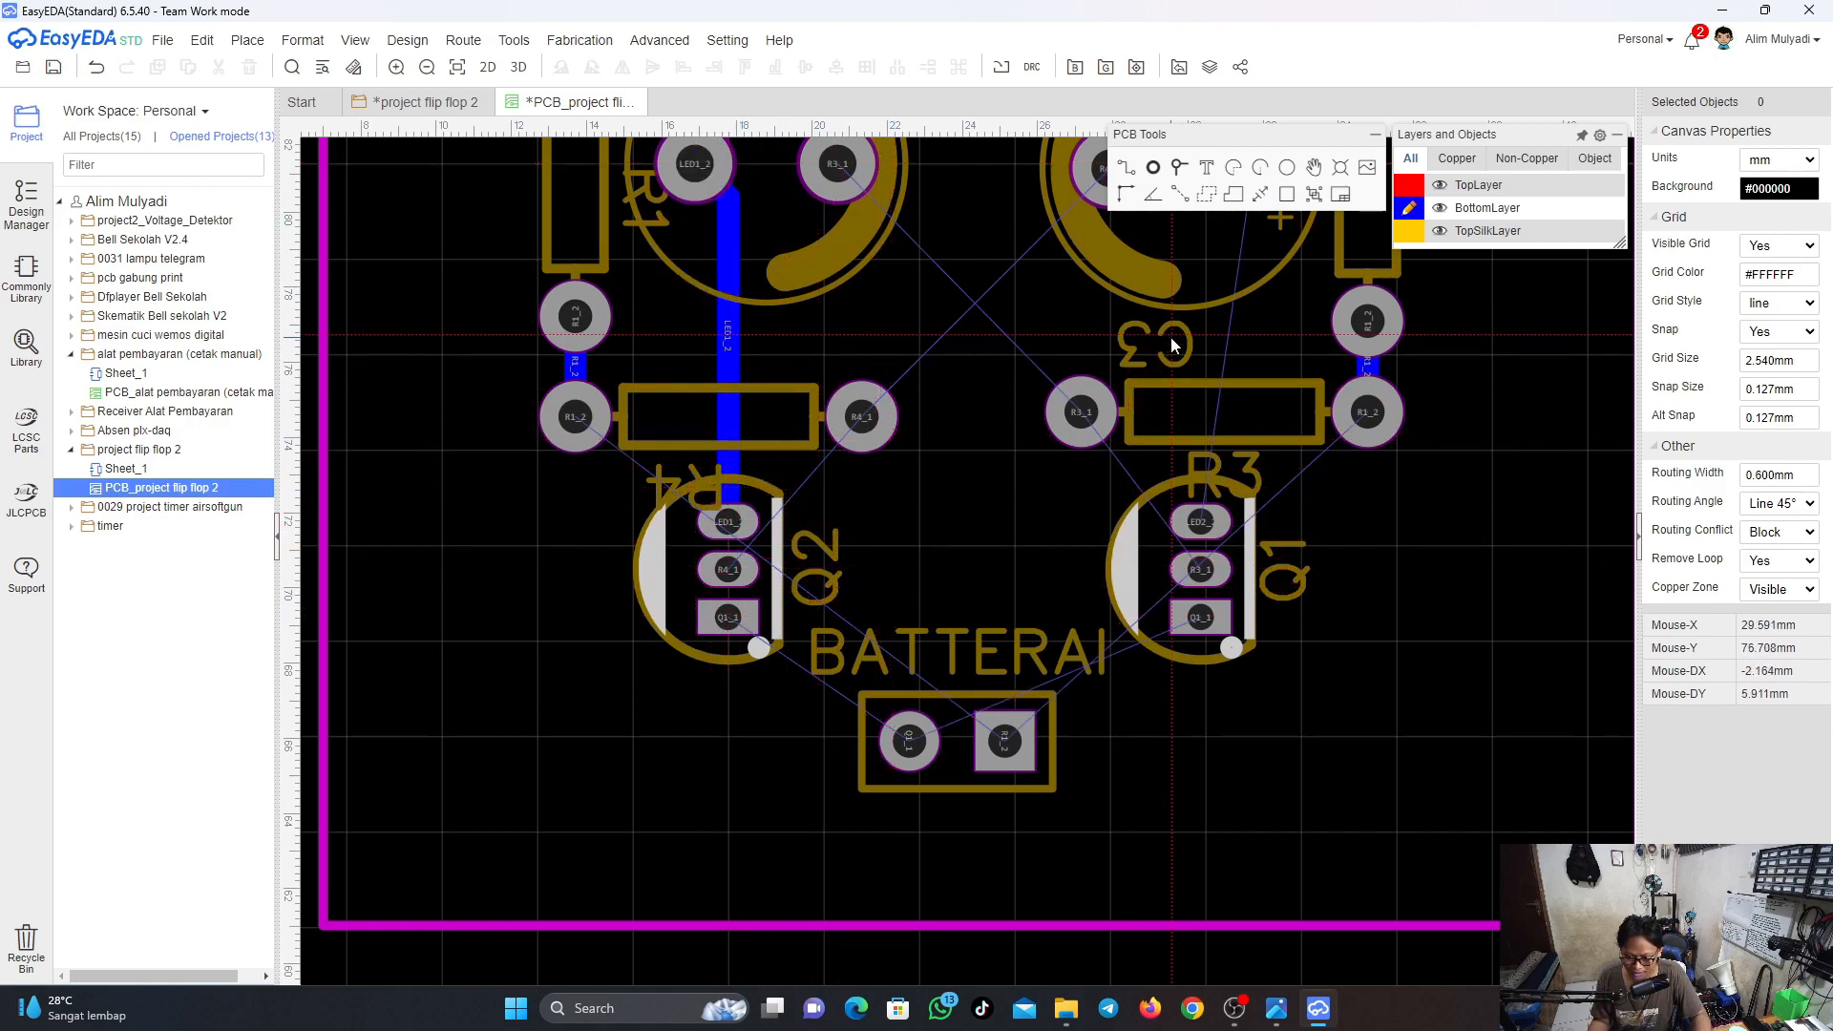
right_drag(1170, 336, 1031, 554)
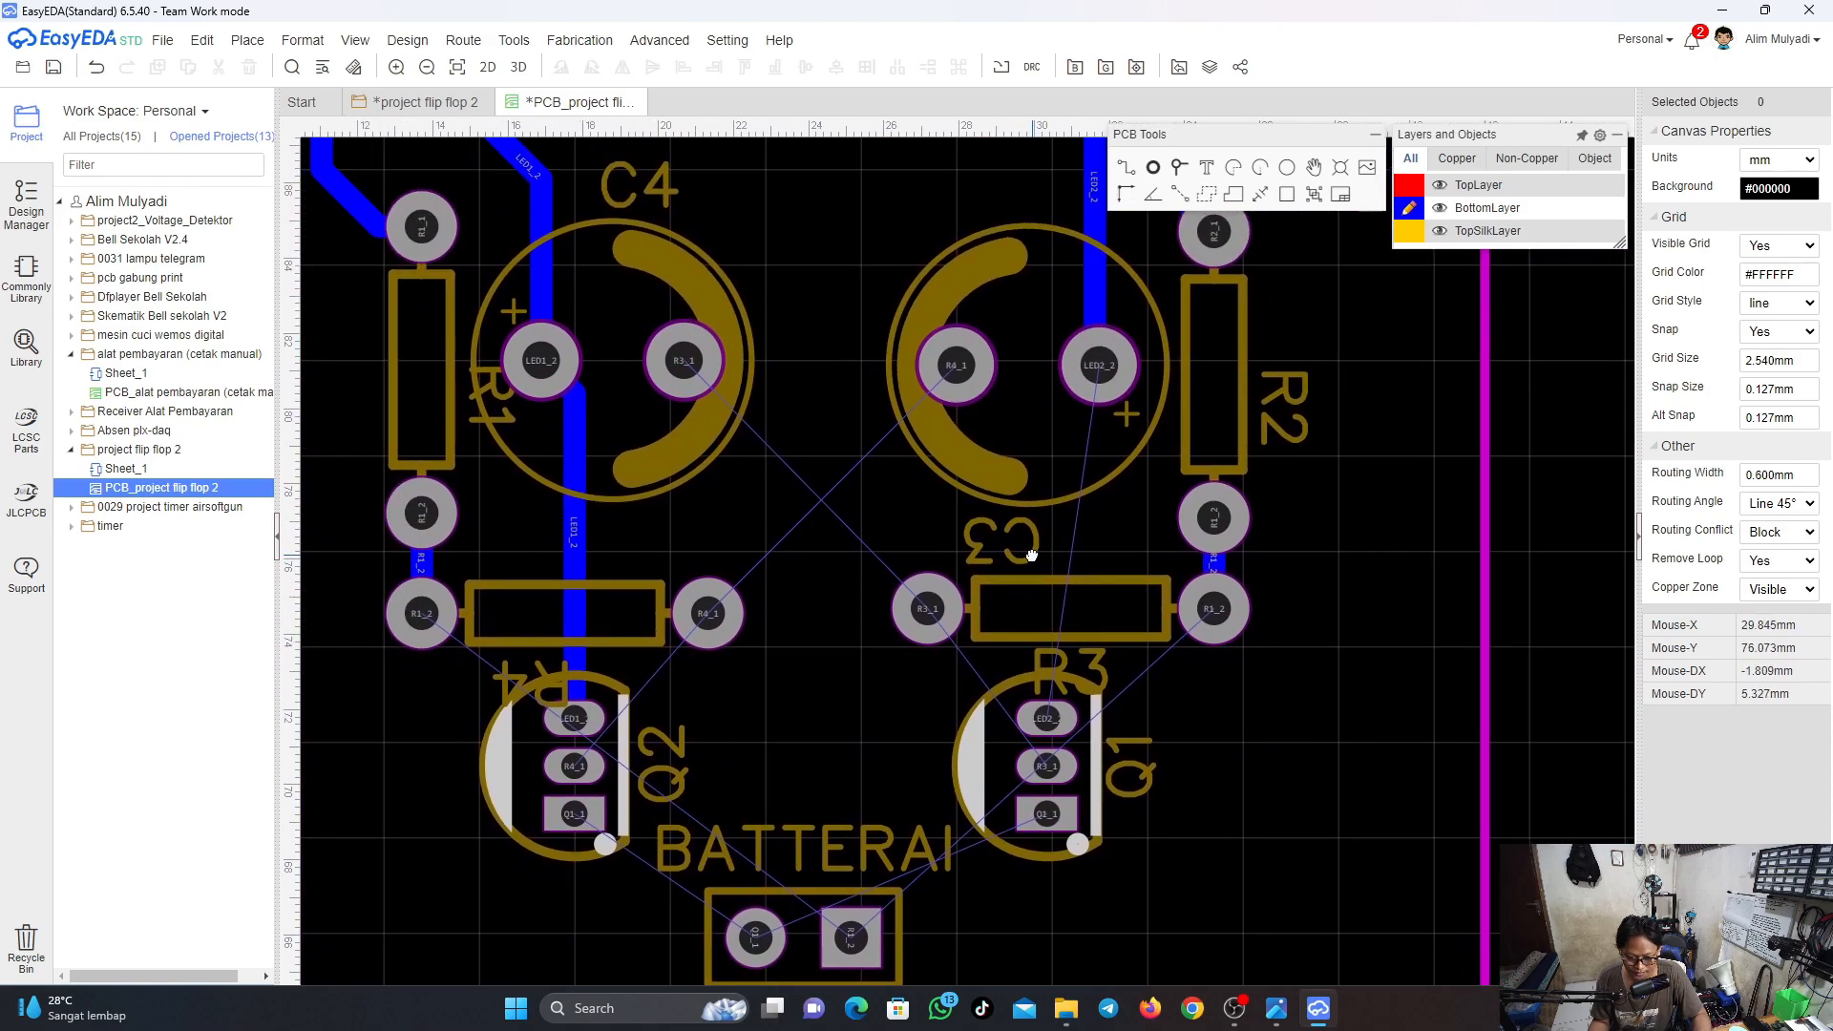
click(573, 551)
key(Delete)
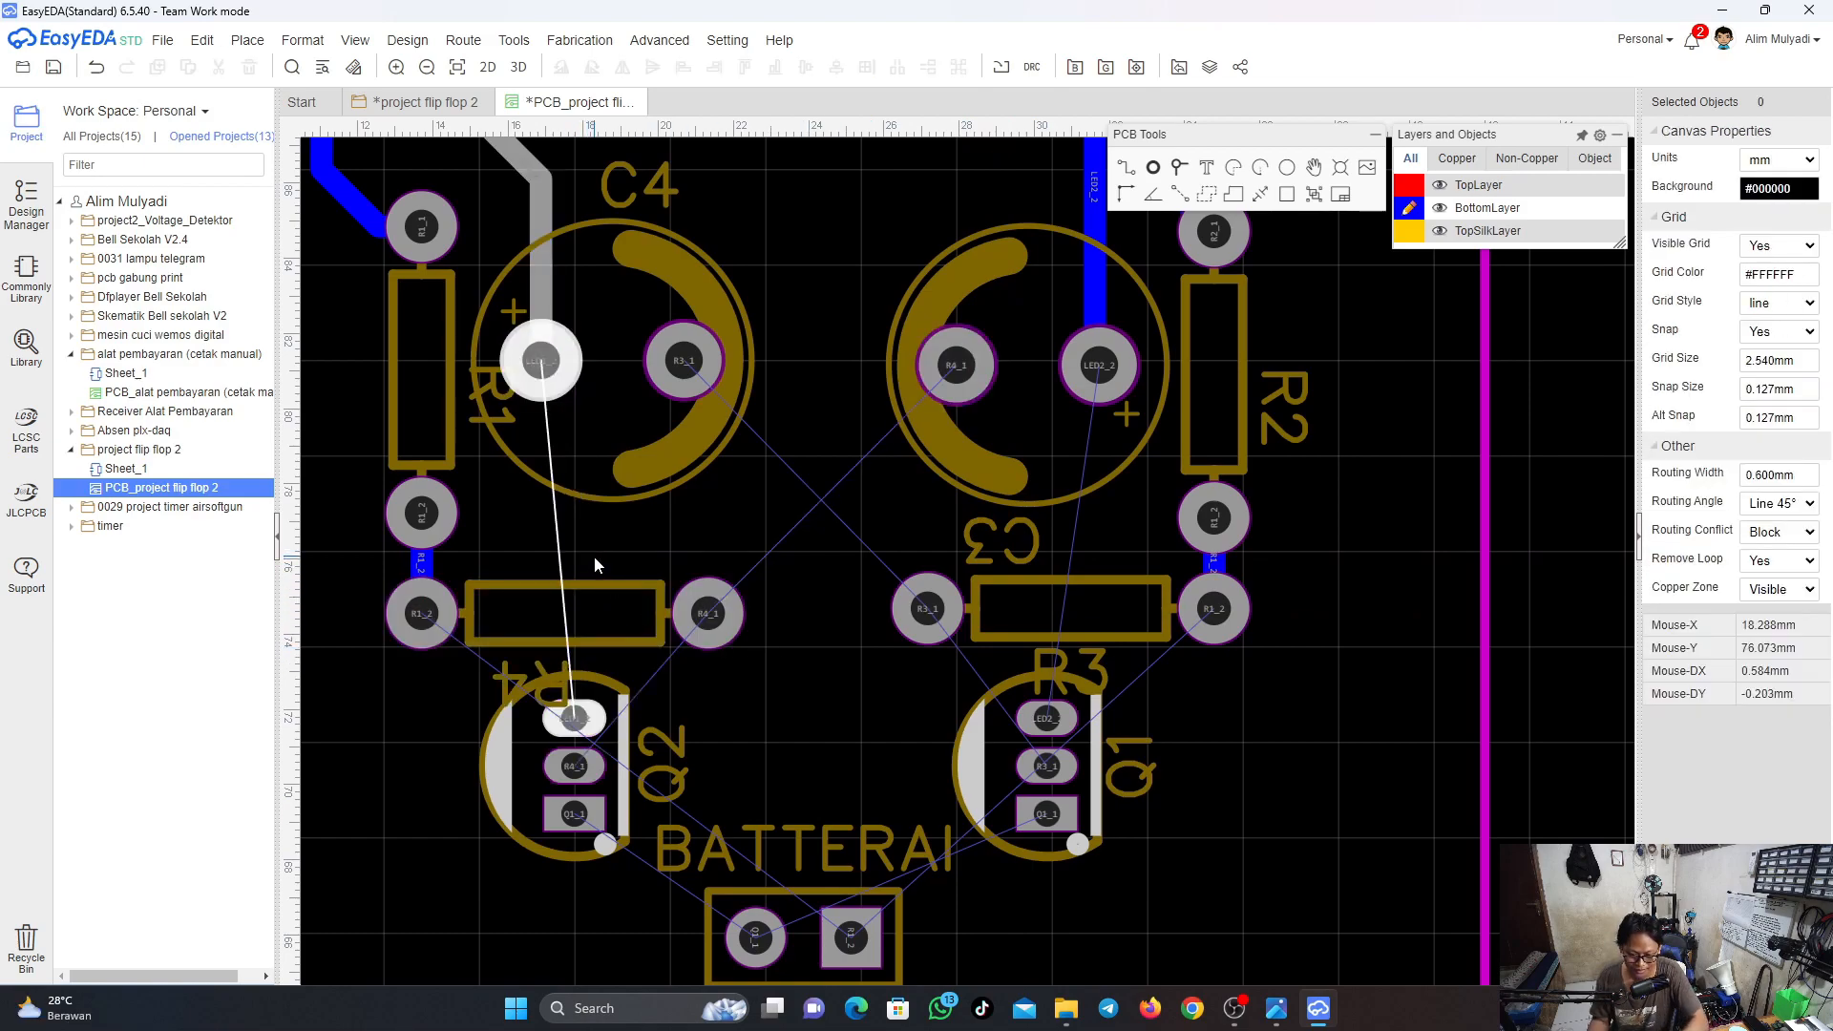
Move Q2 to about X 16.9 mm and Q1 to about X 31.75 mm, aligning their pads below the positive pads of C4 and C3
click(516, 741)
drag(515, 740, 488, 746)
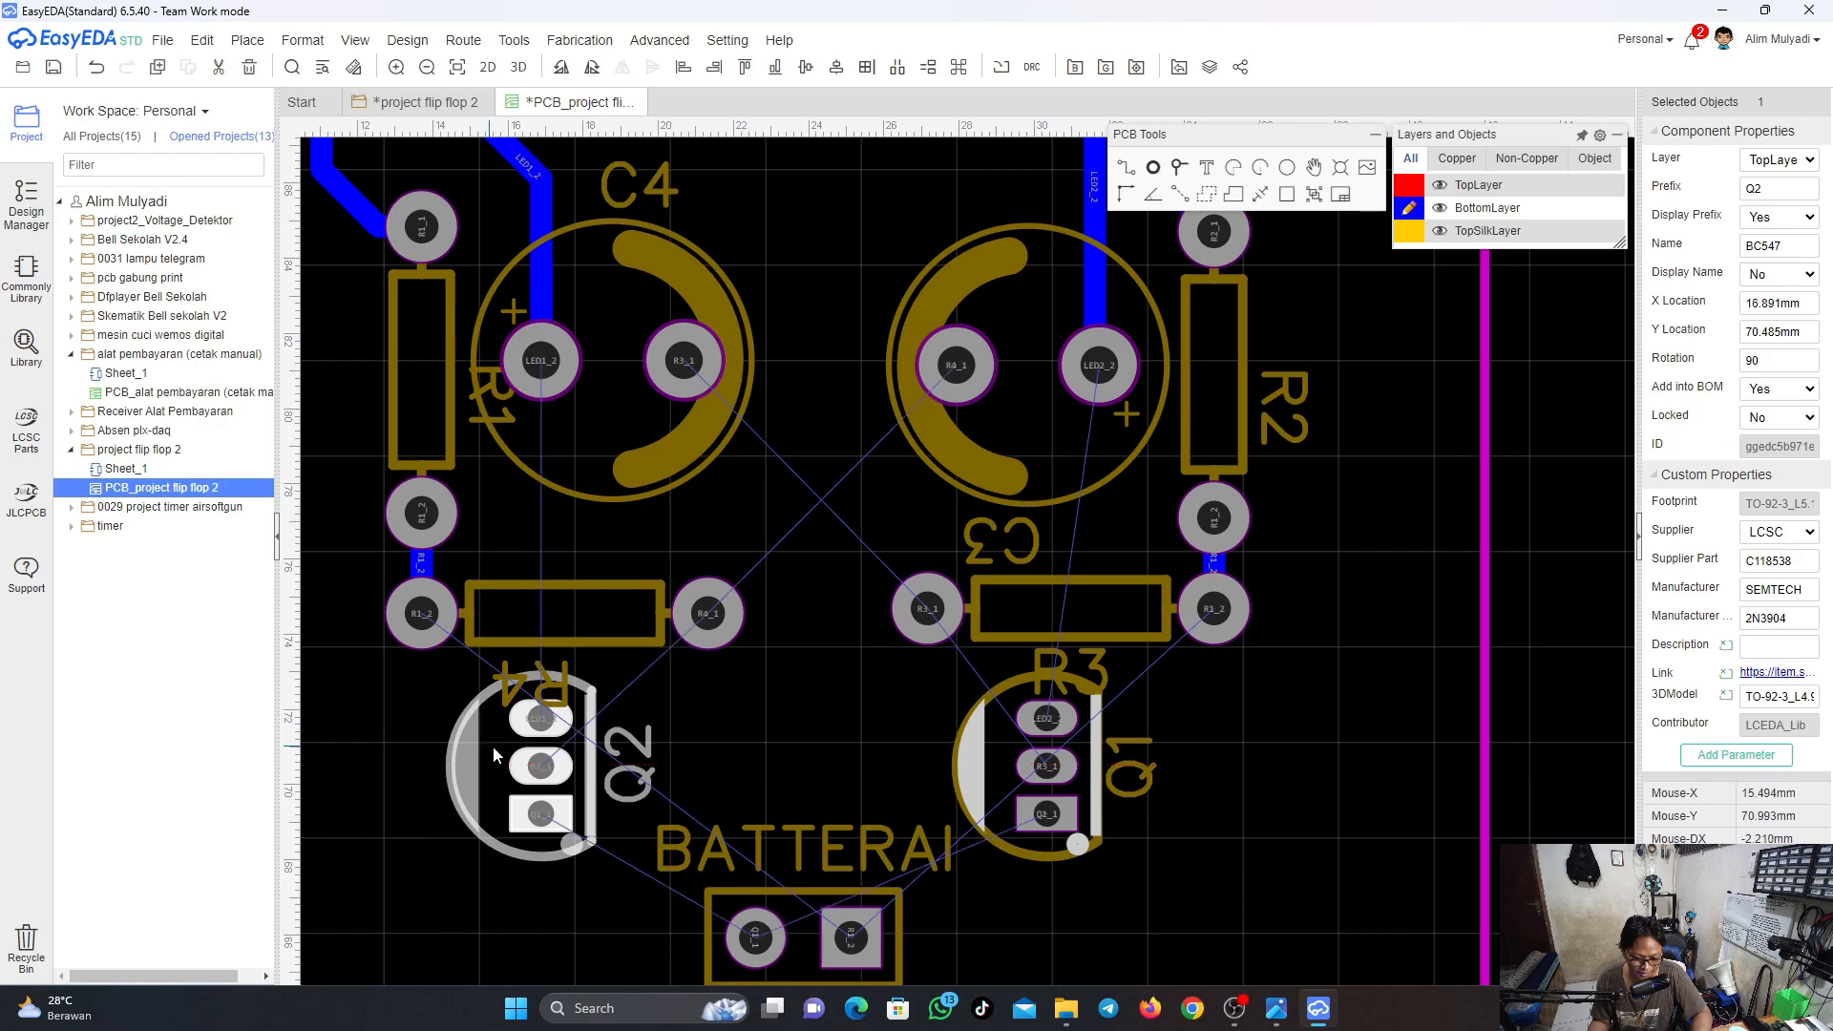
mouse_move(1029, 761)
mouse_down()
mouse_move(1007, 771)
mouse_move(1053, 750)
mouse_up()
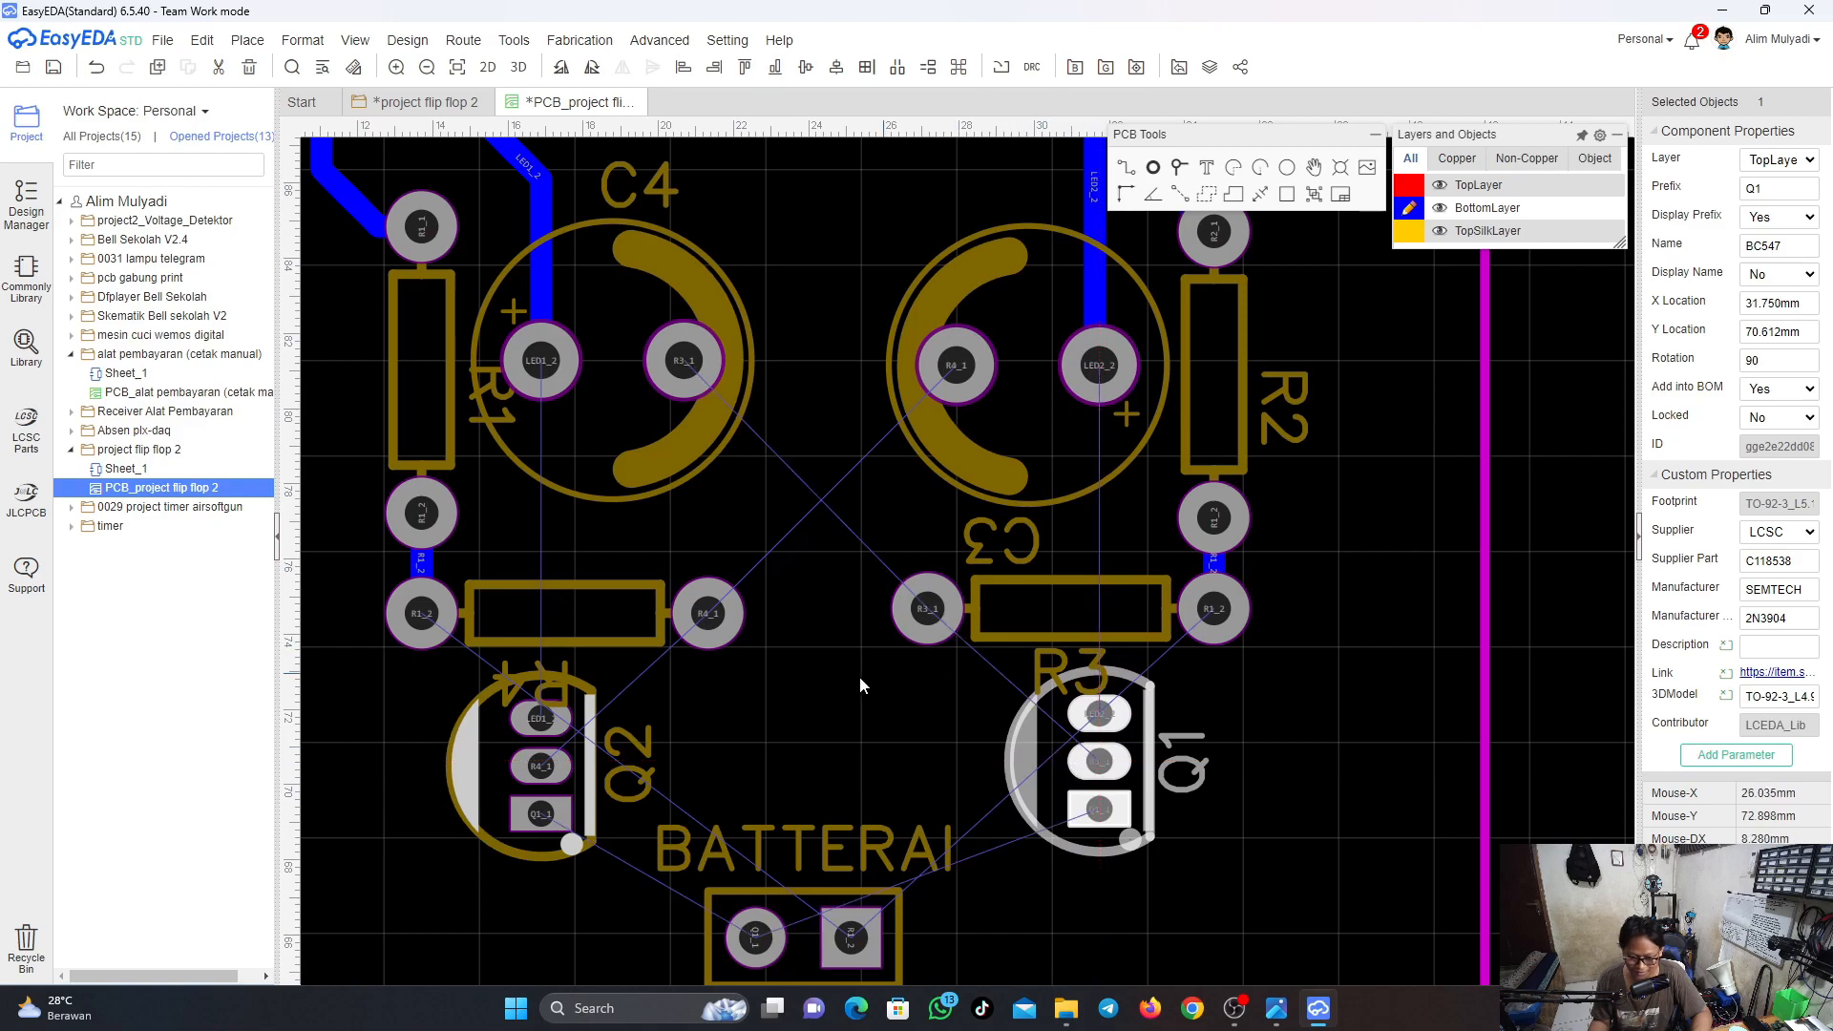
Route straight vertical tracks from Q2's upper pad to C4's positive pad and from Q1's upper pad to C3's positive pad
click(1127, 172)
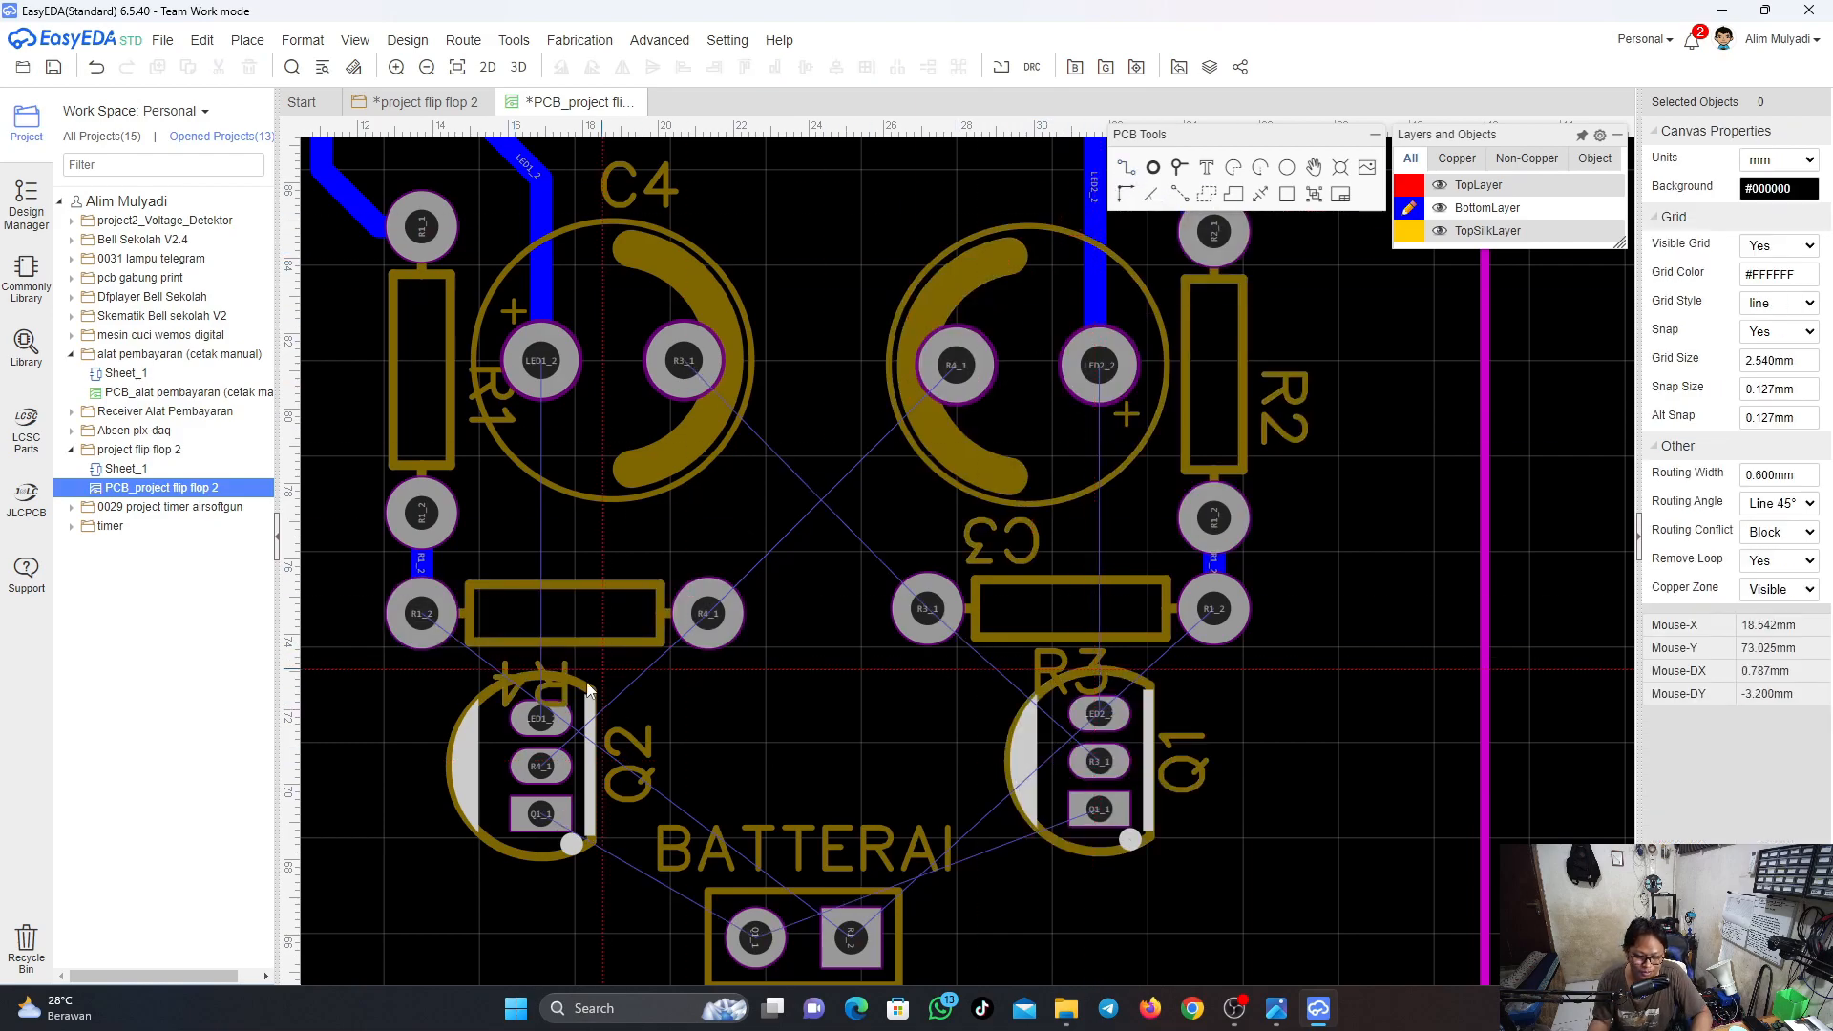
click(540, 717)
click(541, 361)
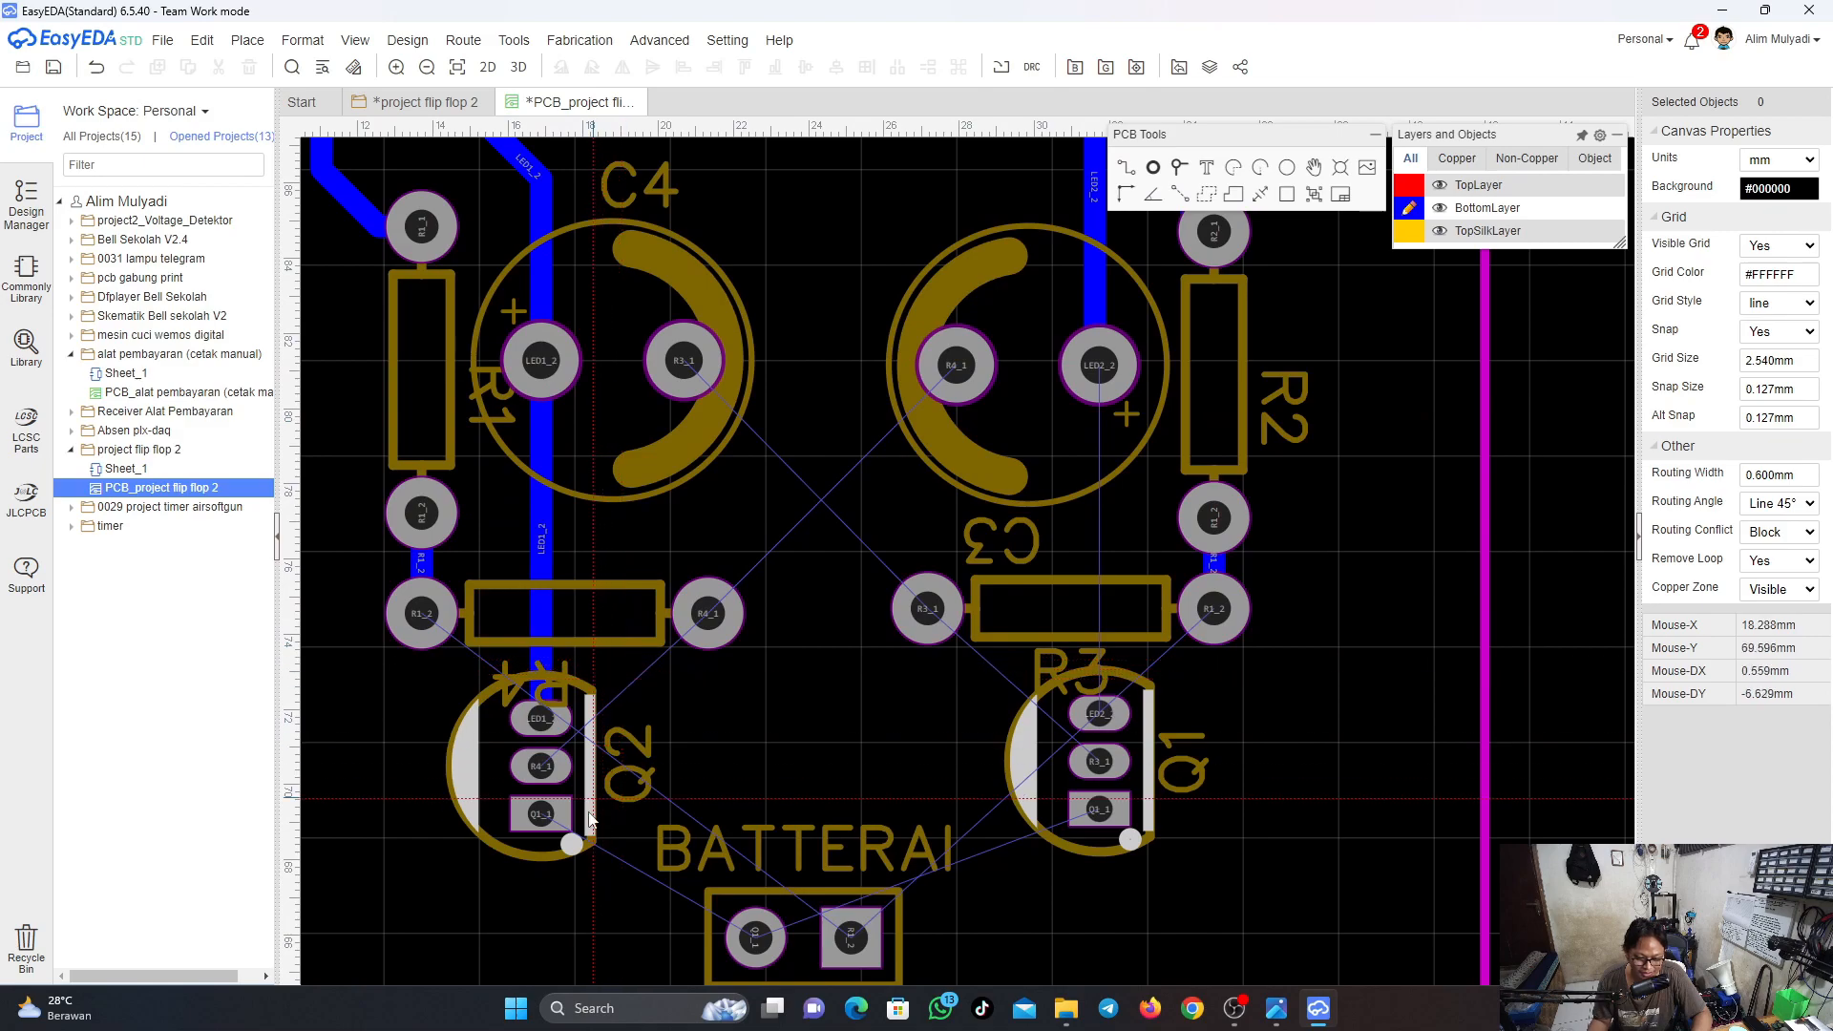
click(1099, 714)
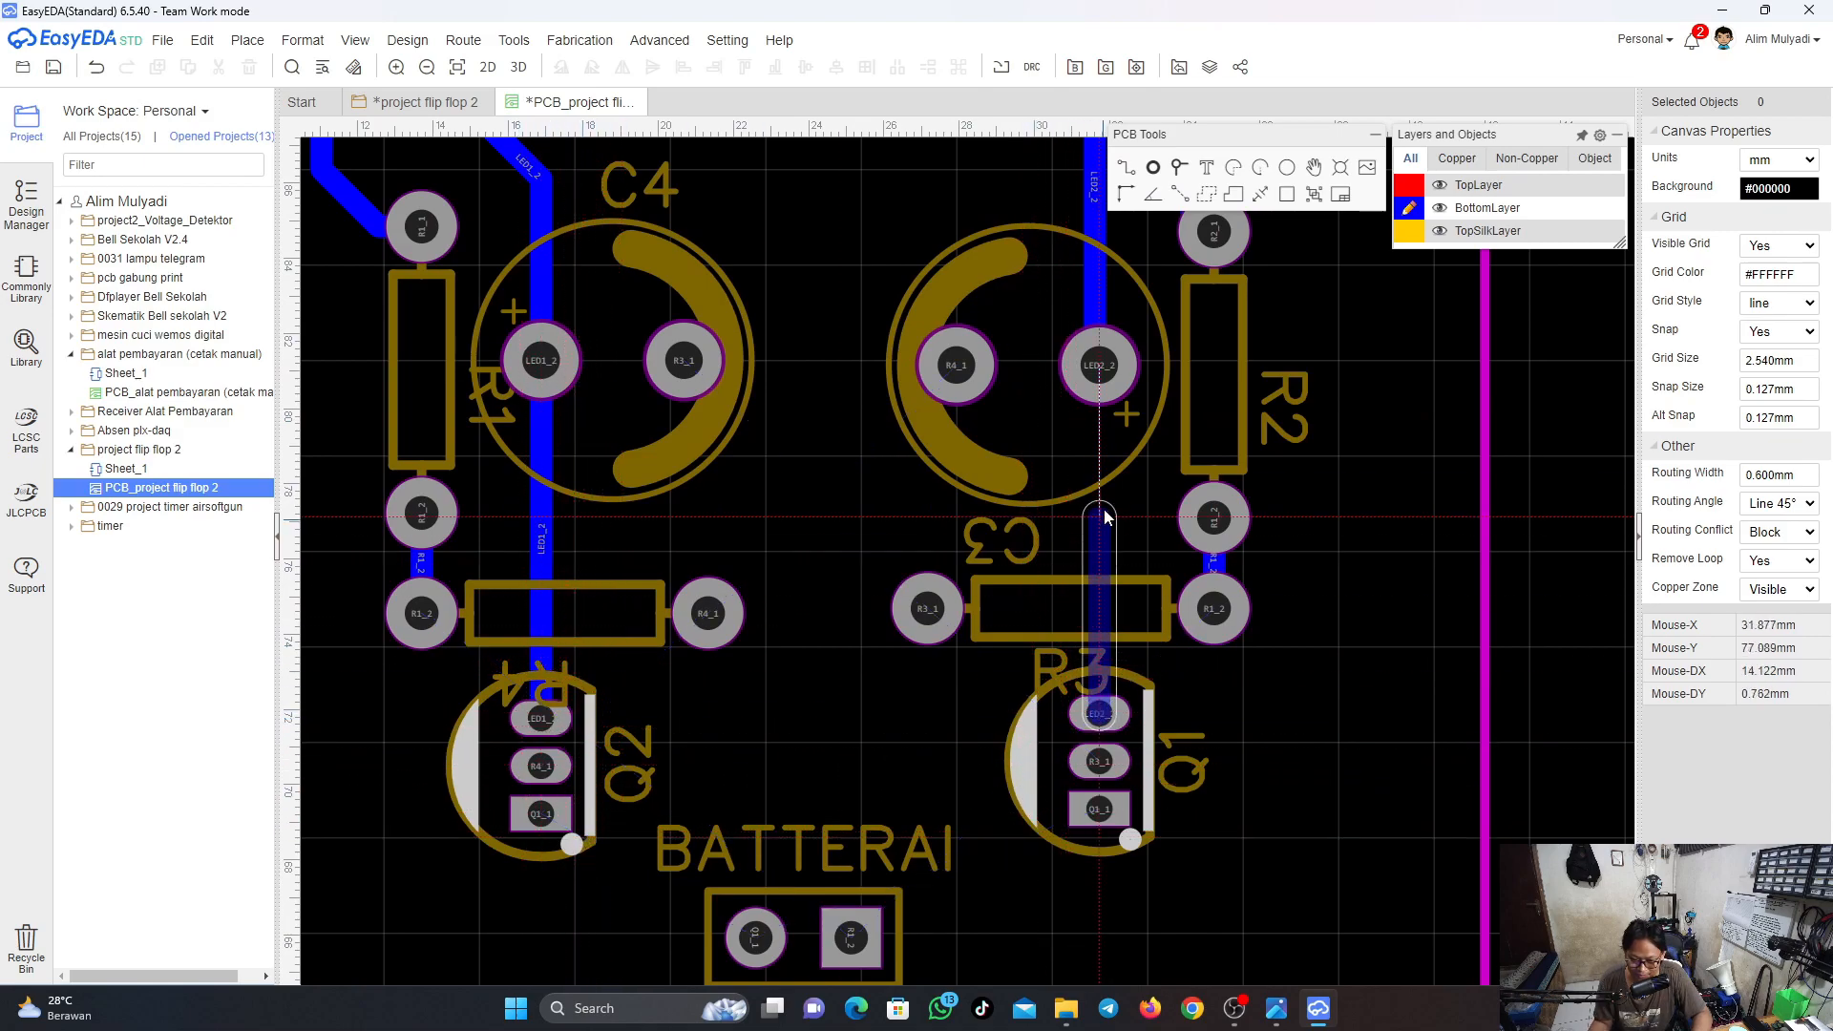
click(1099, 365)
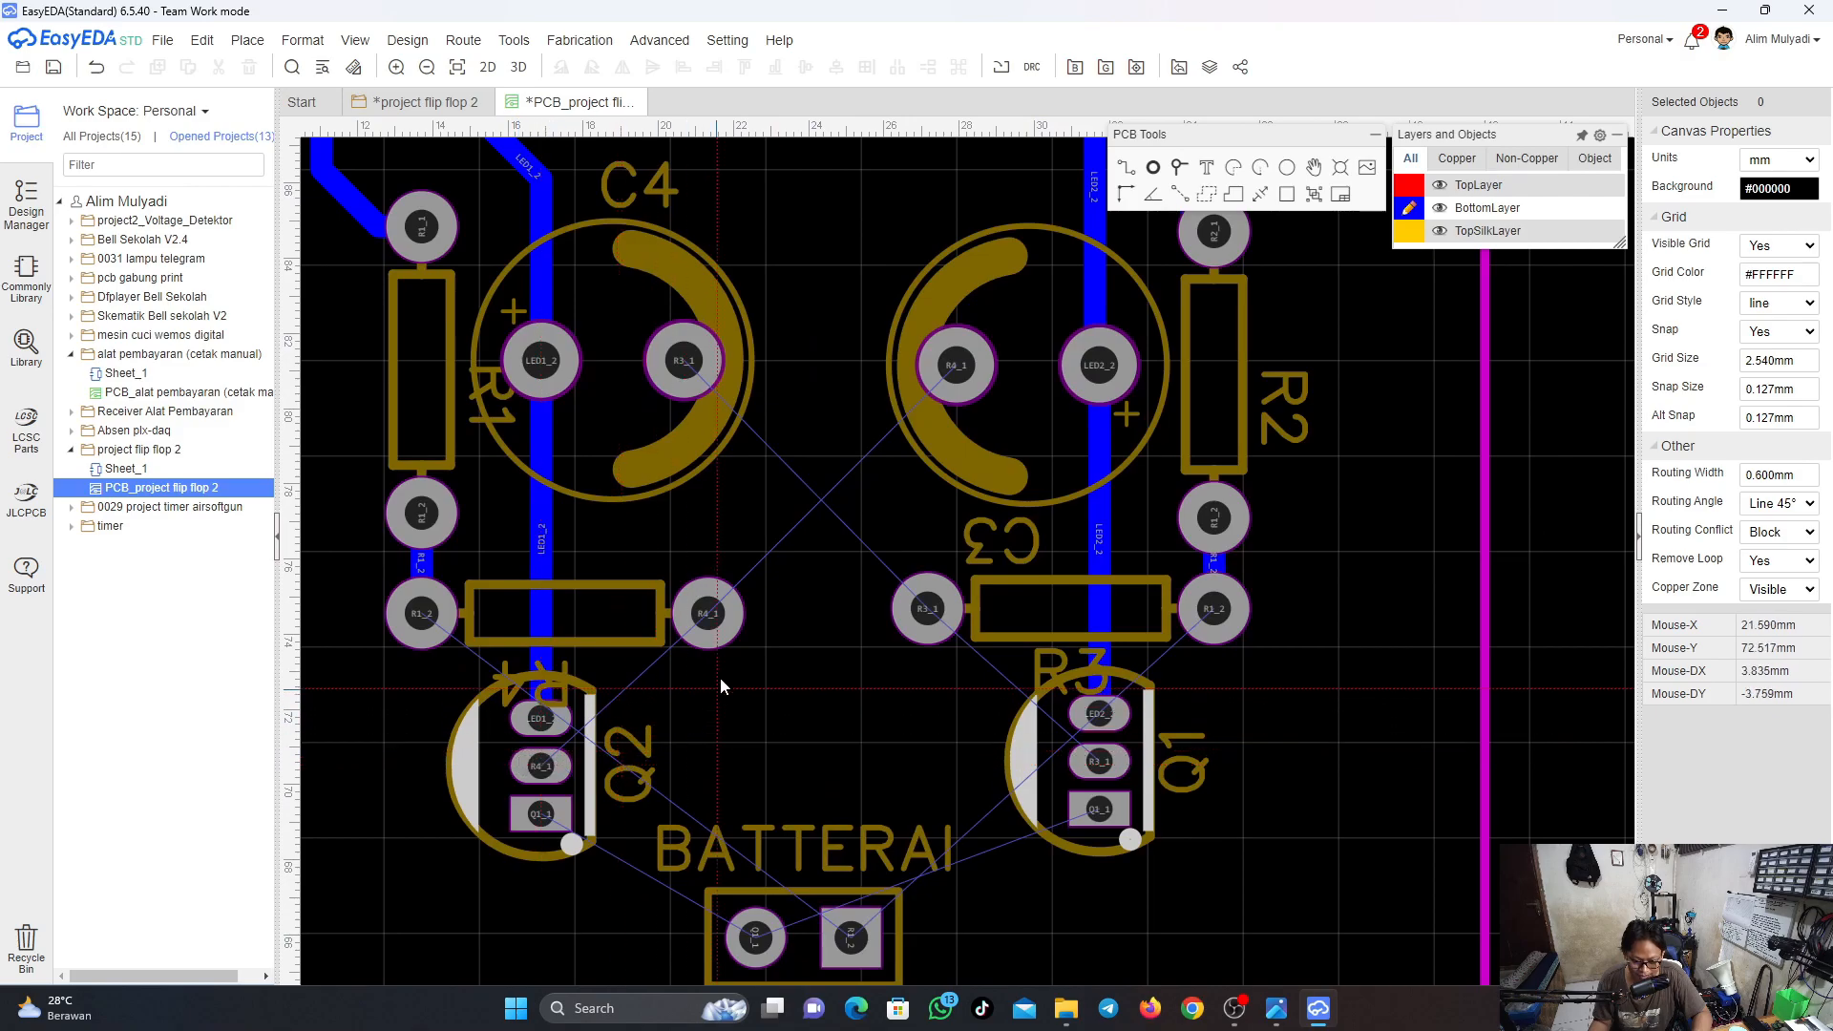
Route bottom-layer tracks from Q2's middle pad to R4's inner pad and from Q1's middle pad to R3's inner pad
scroll(718, 613, up, 5)
scroll(828, 714, down, 6)
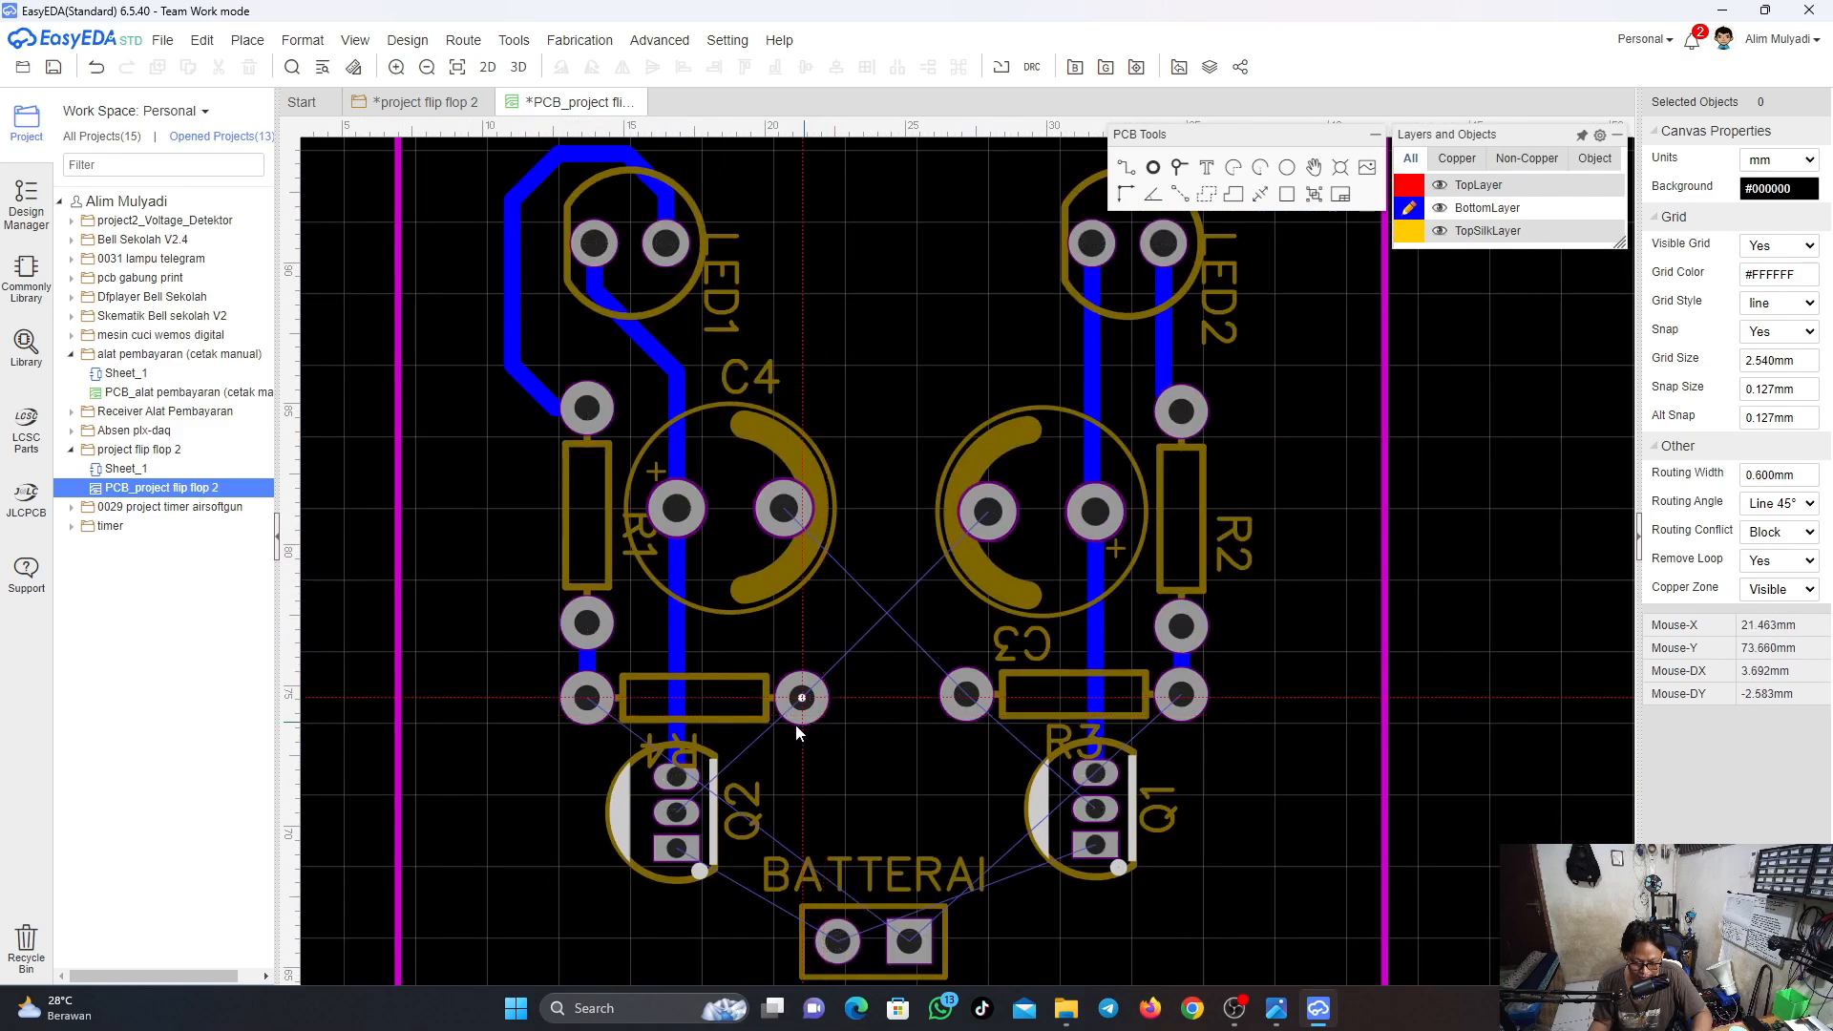
click(676, 812)
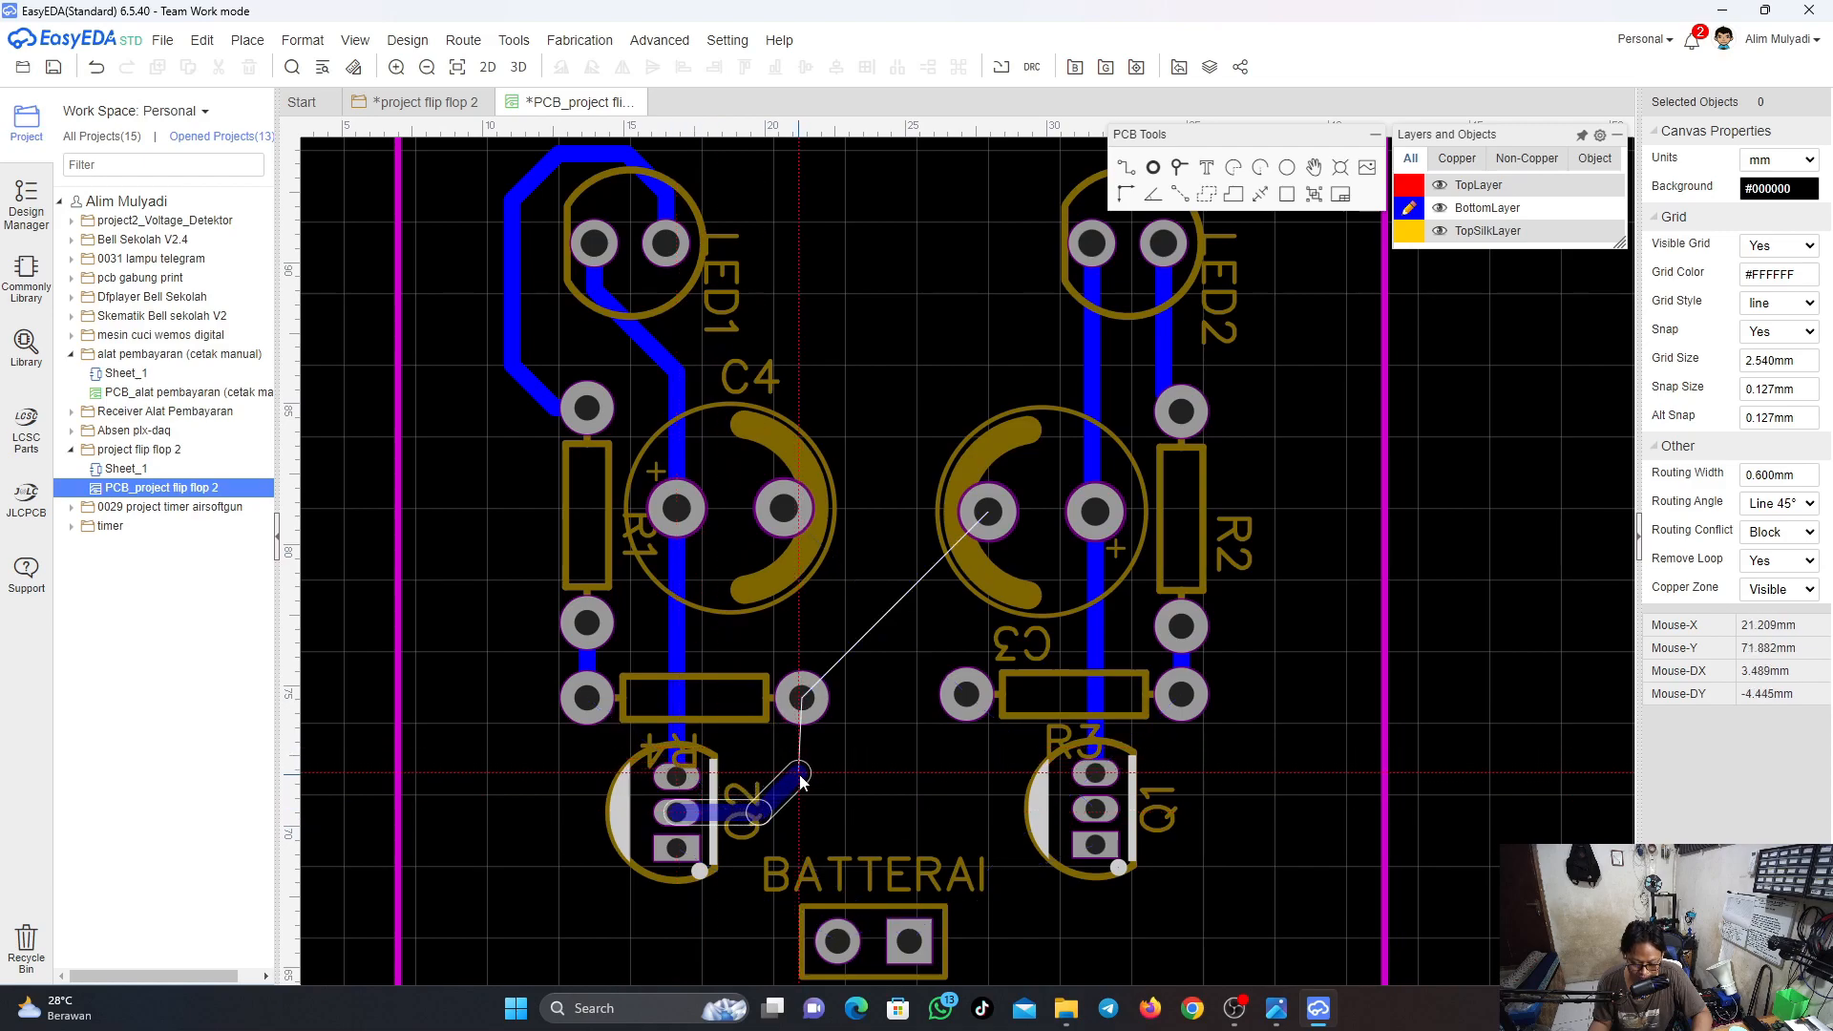
click(802, 697)
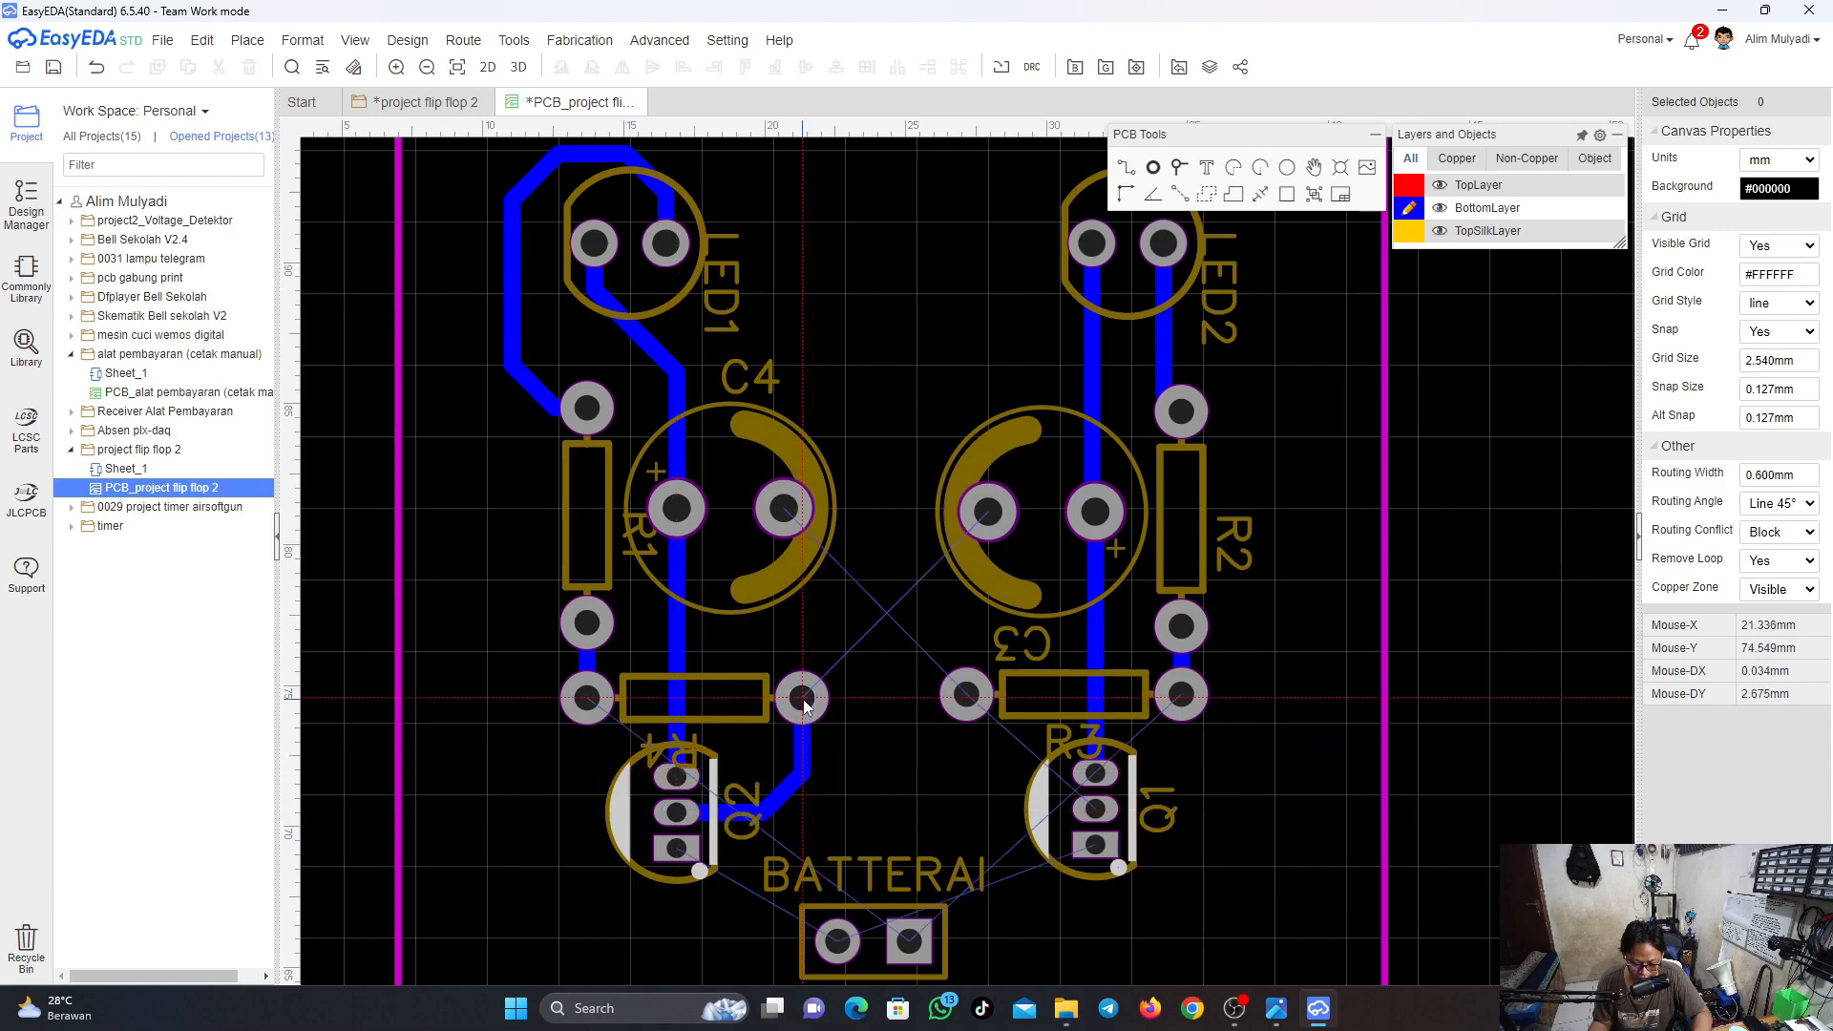
click(1091, 812)
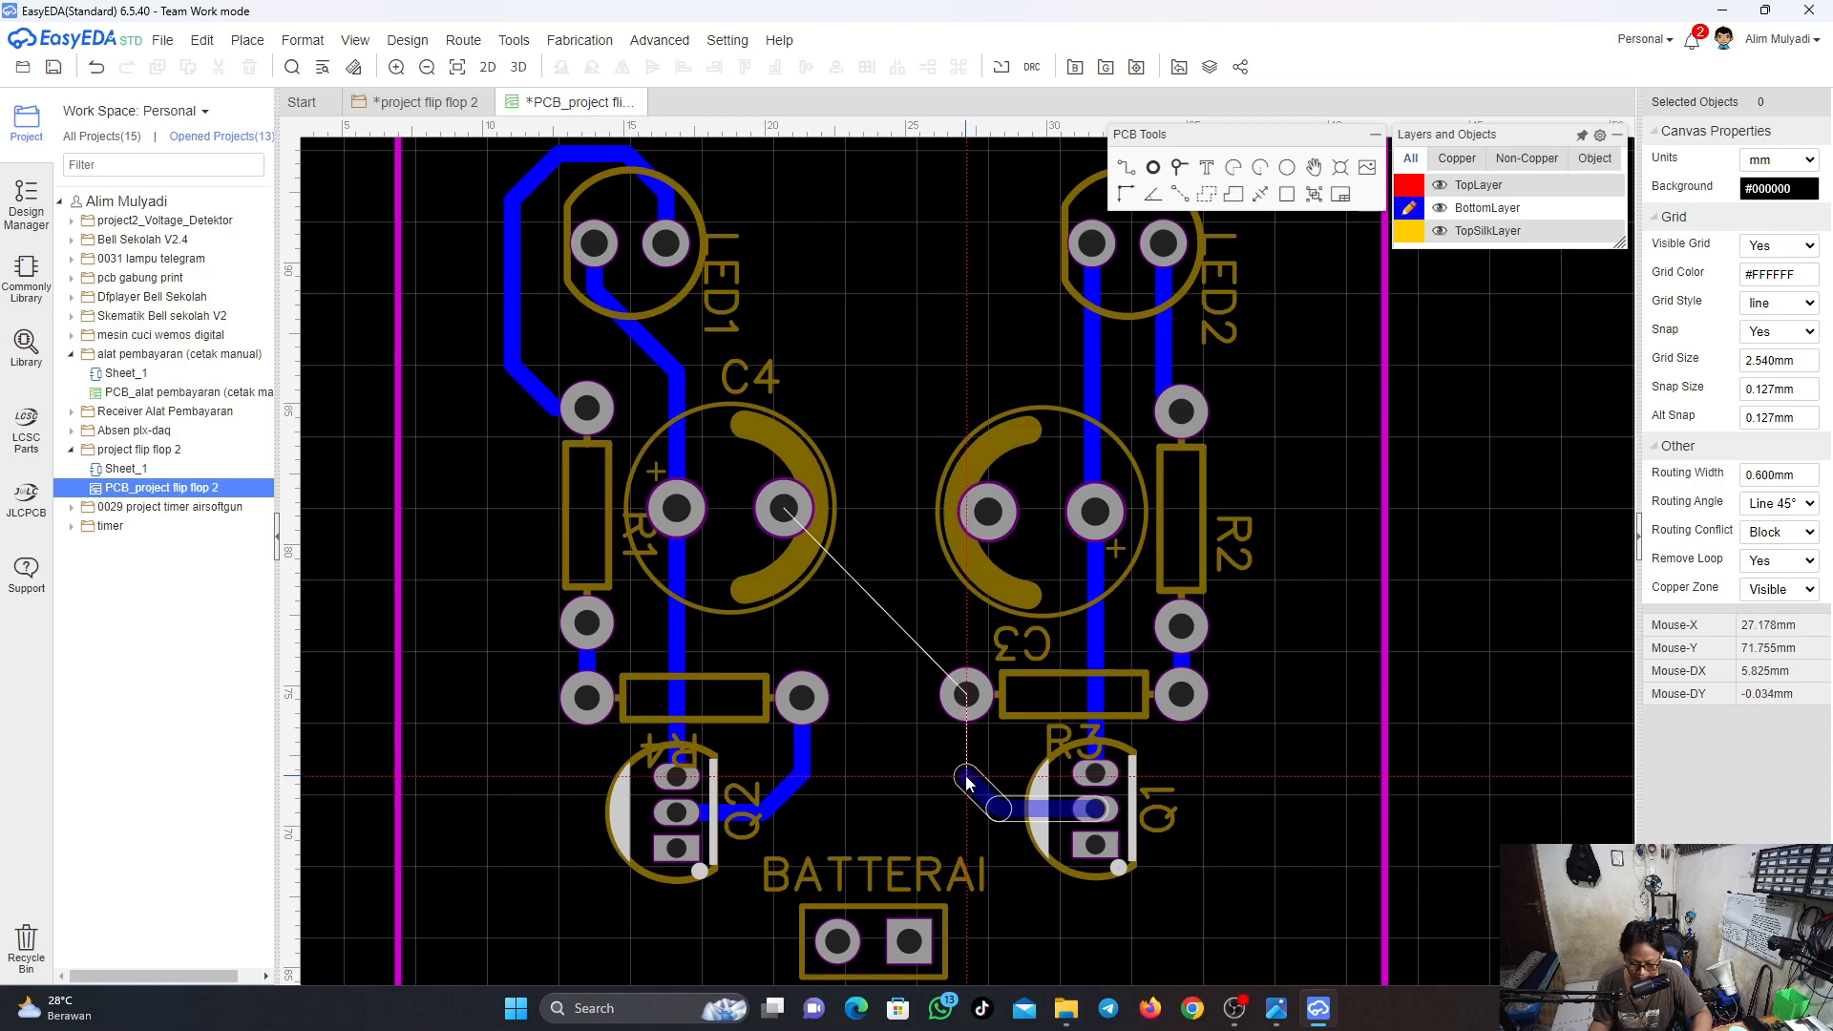
click(966, 694)
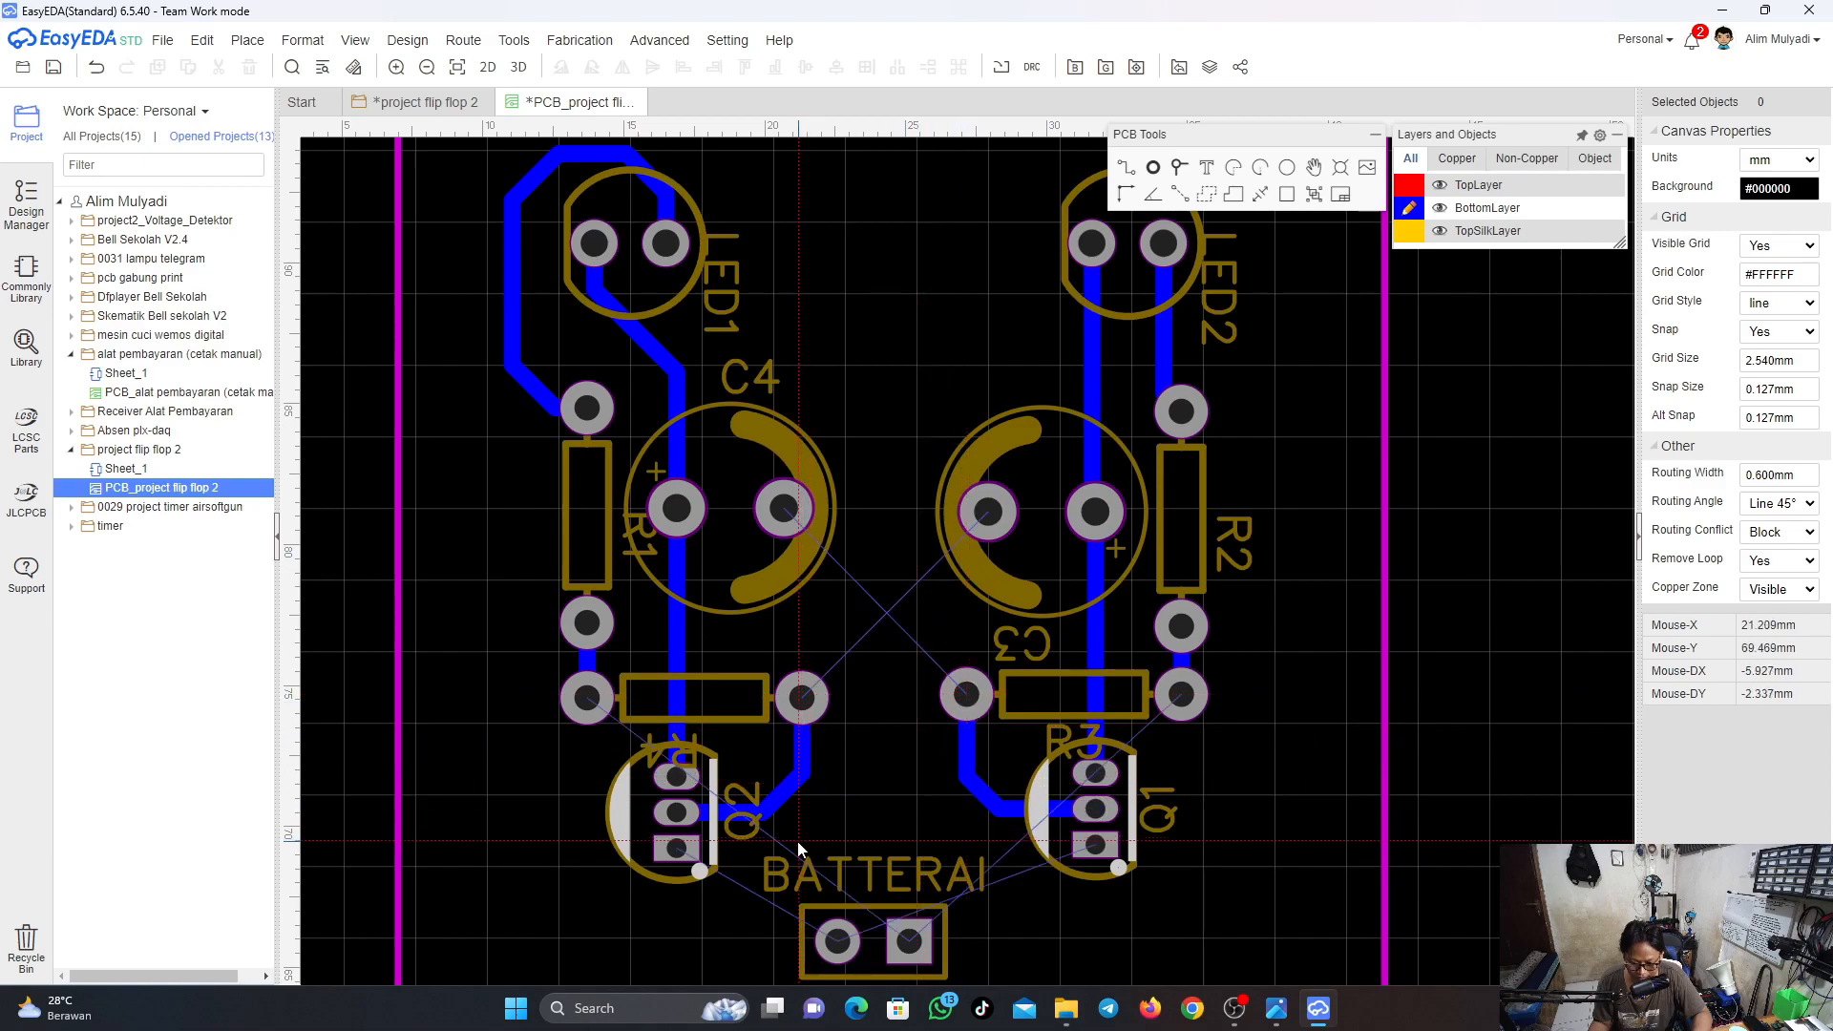
Route bottom-layer tracks from the round BATTERAI pad to the square pads of Q2 and Q1
scroll(798, 840, down, 3)
scroll(796, 840, up, 3)
right_drag(850, 848, 791, 613)
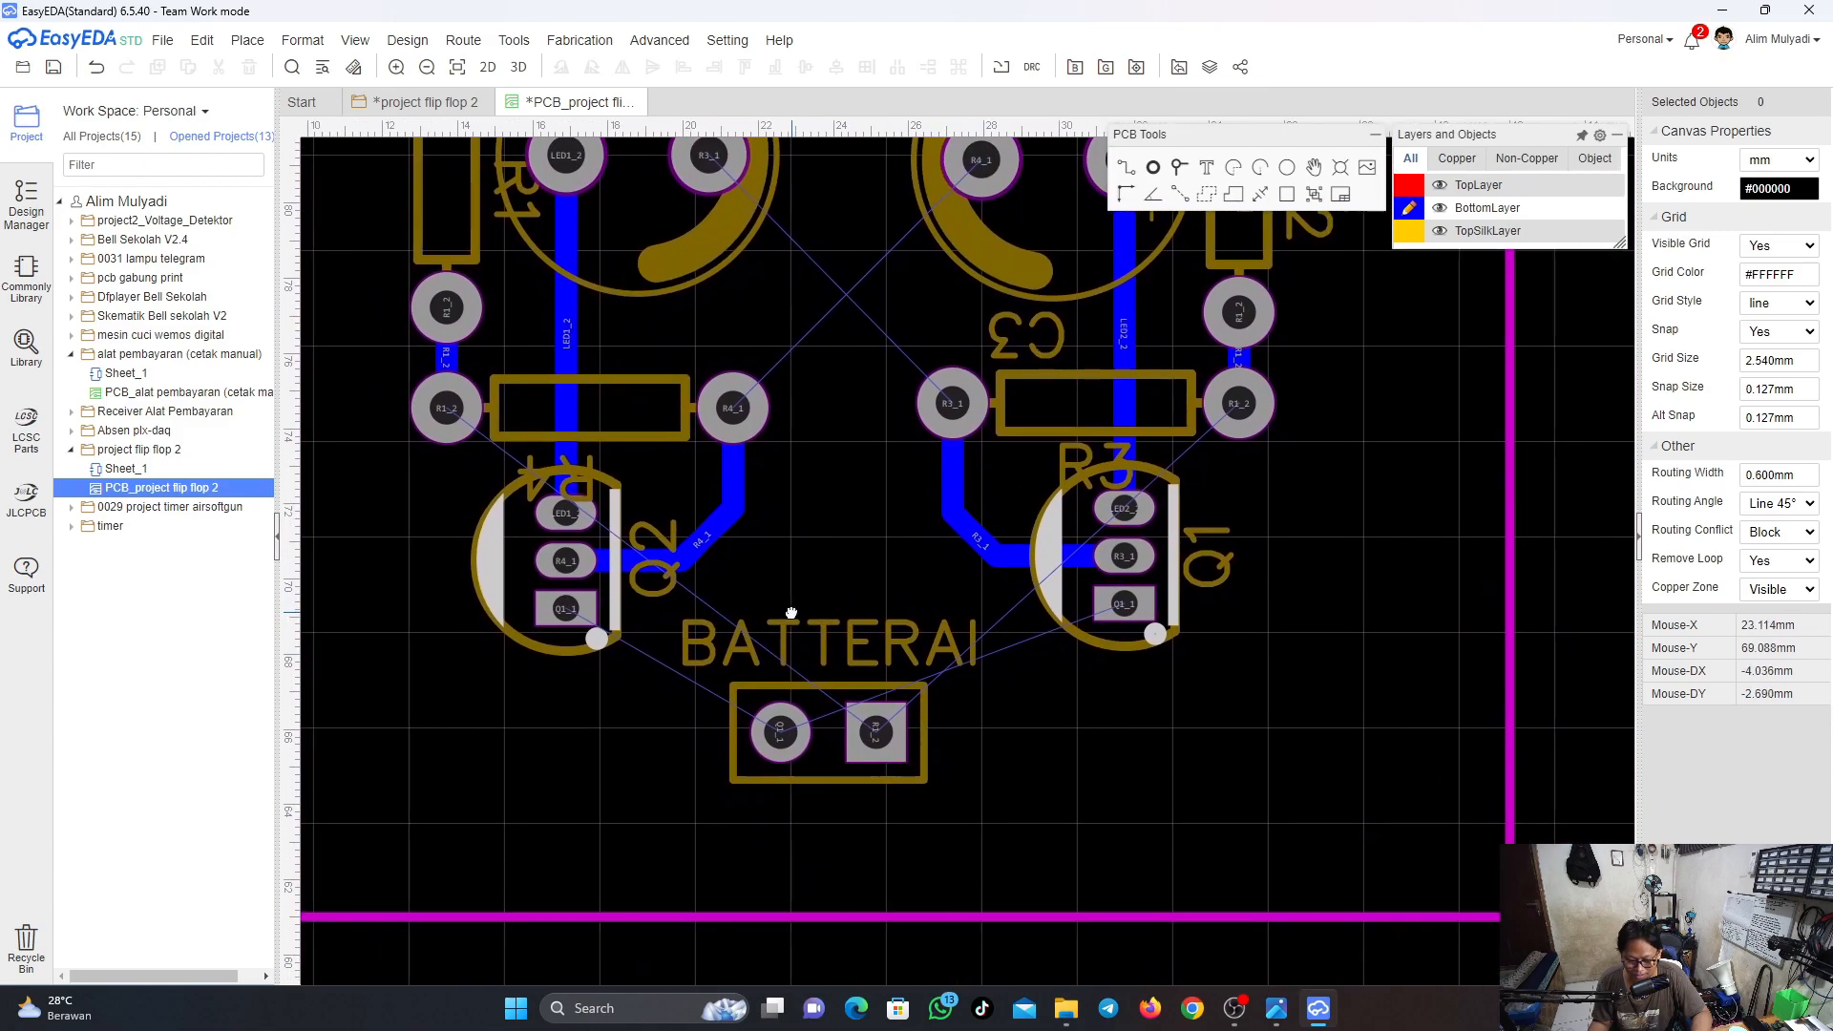
click(780, 733)
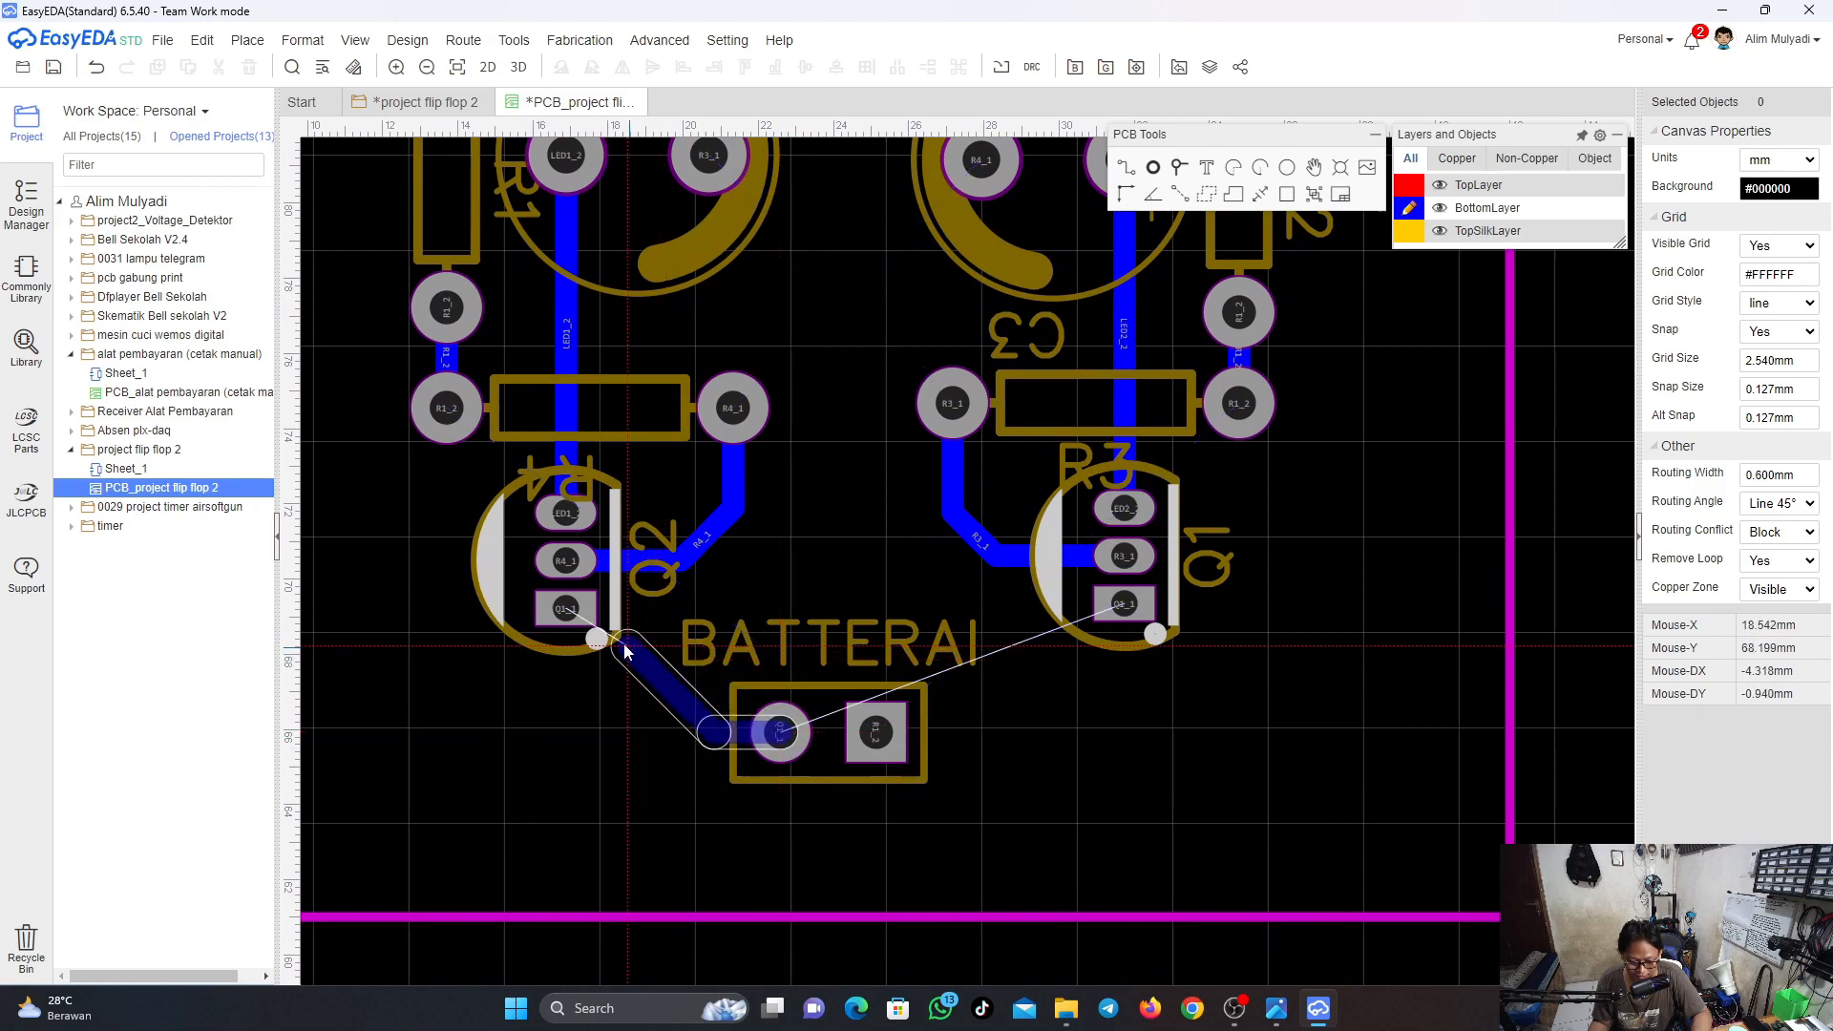
click(566, 609)
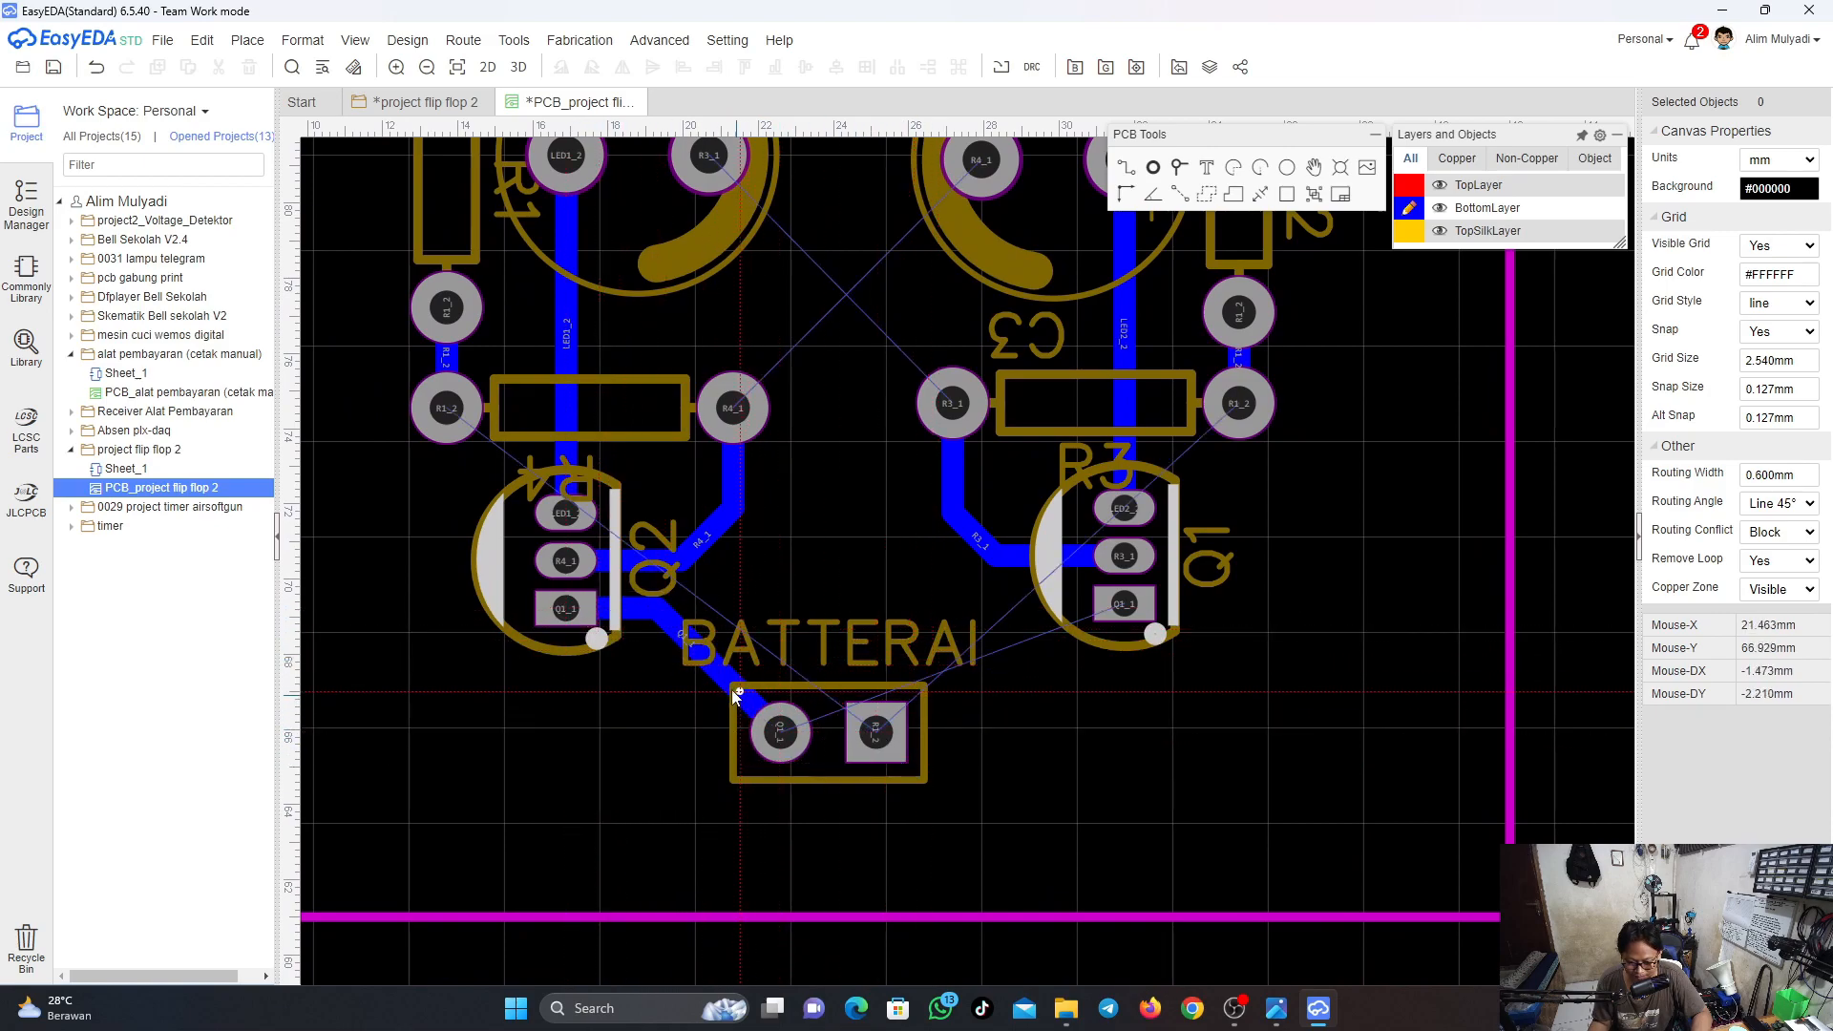
click(783, 734)
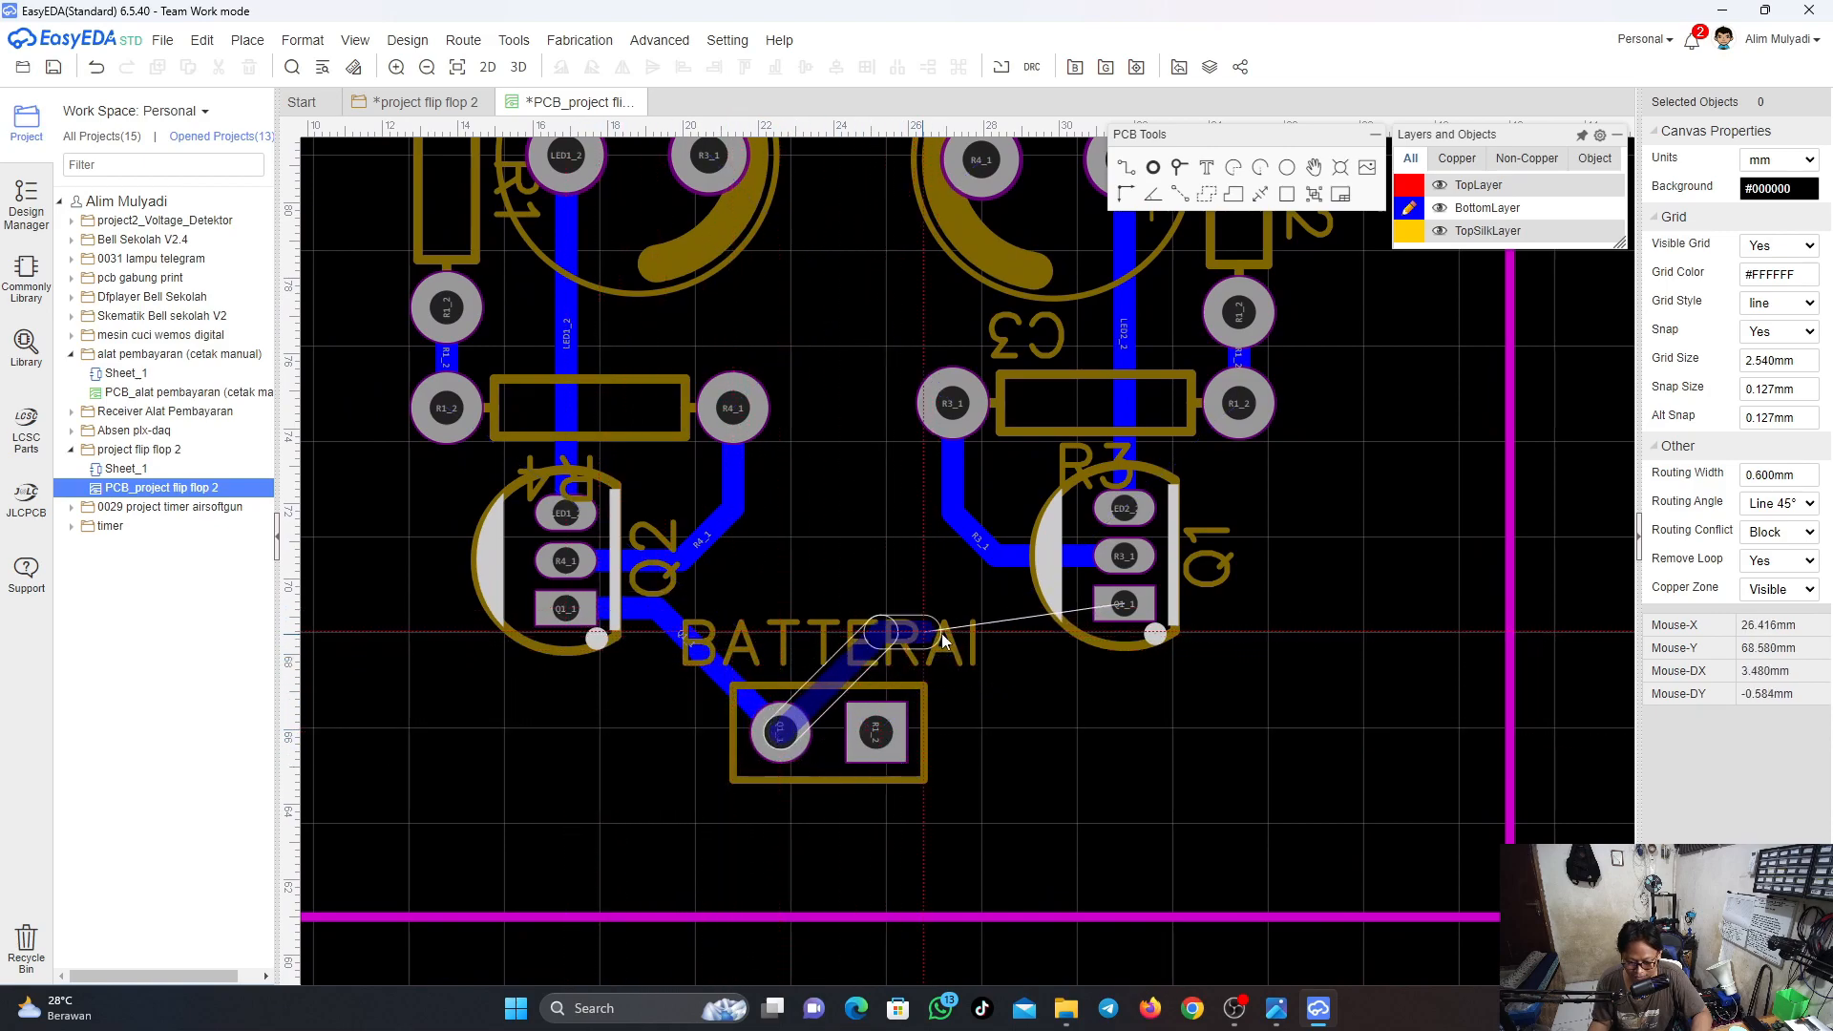
click(1112, 621)
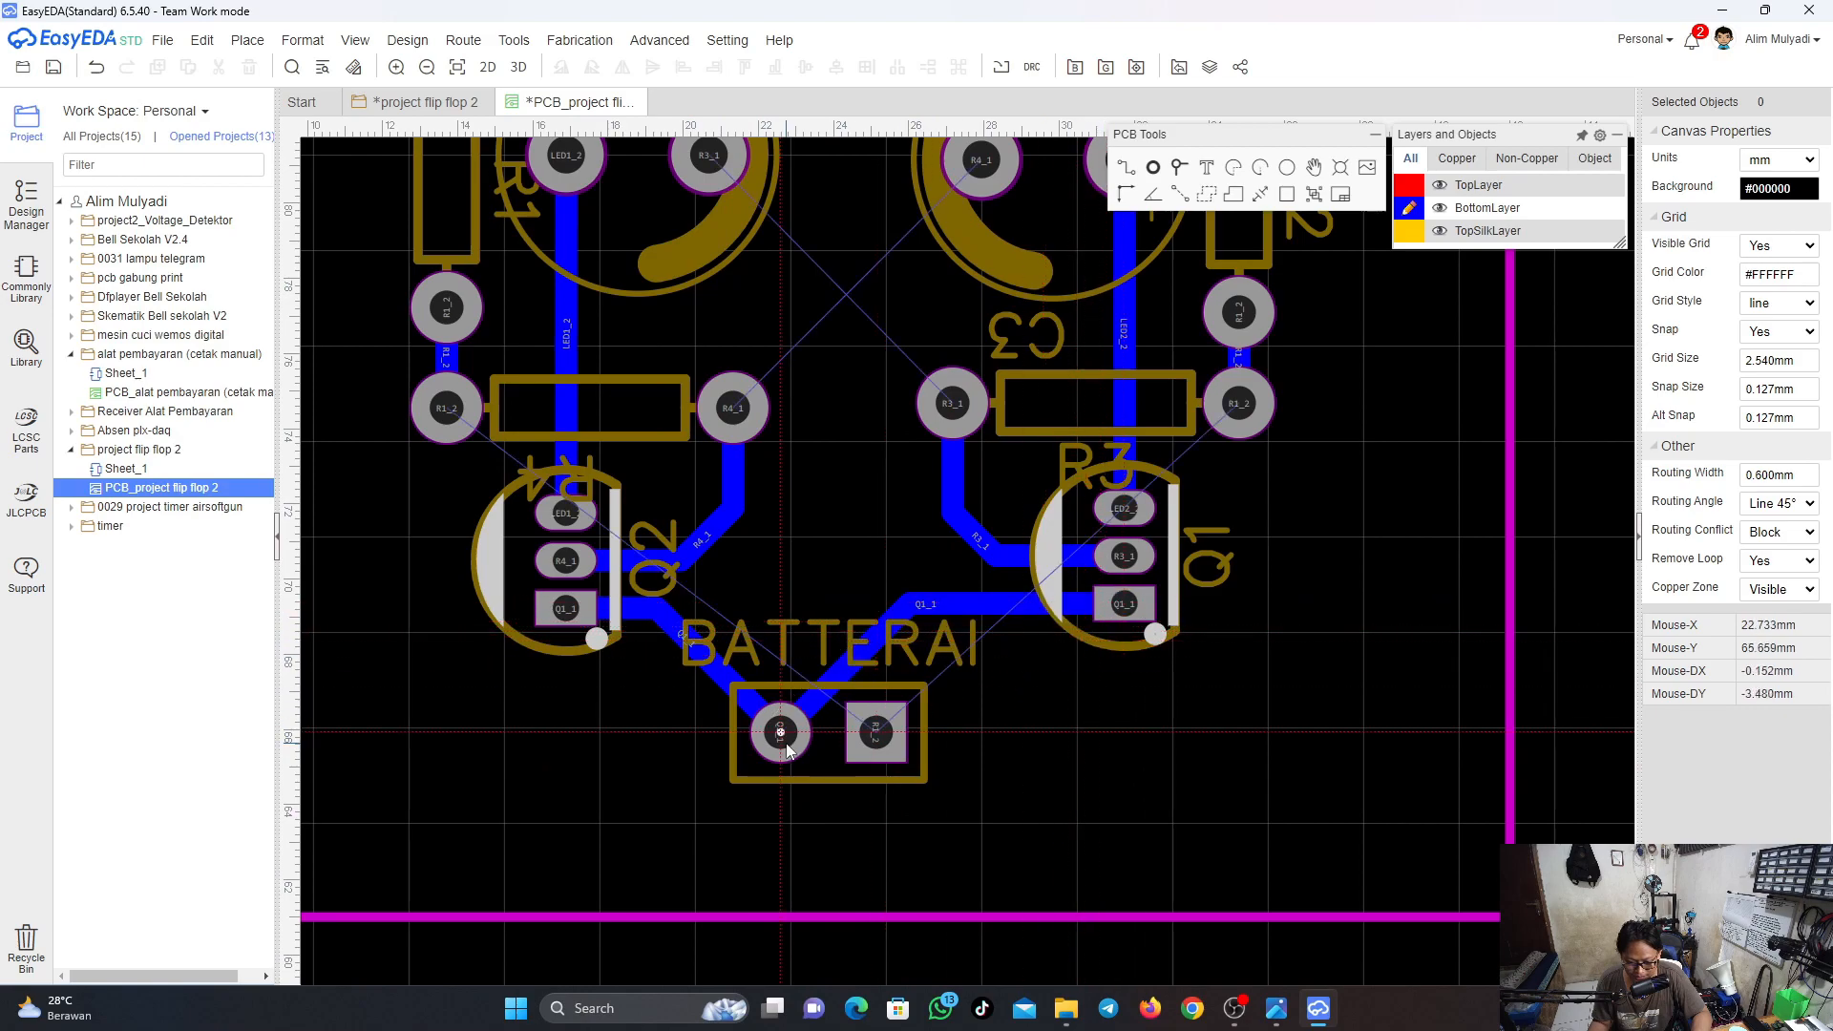
click(716, 669)
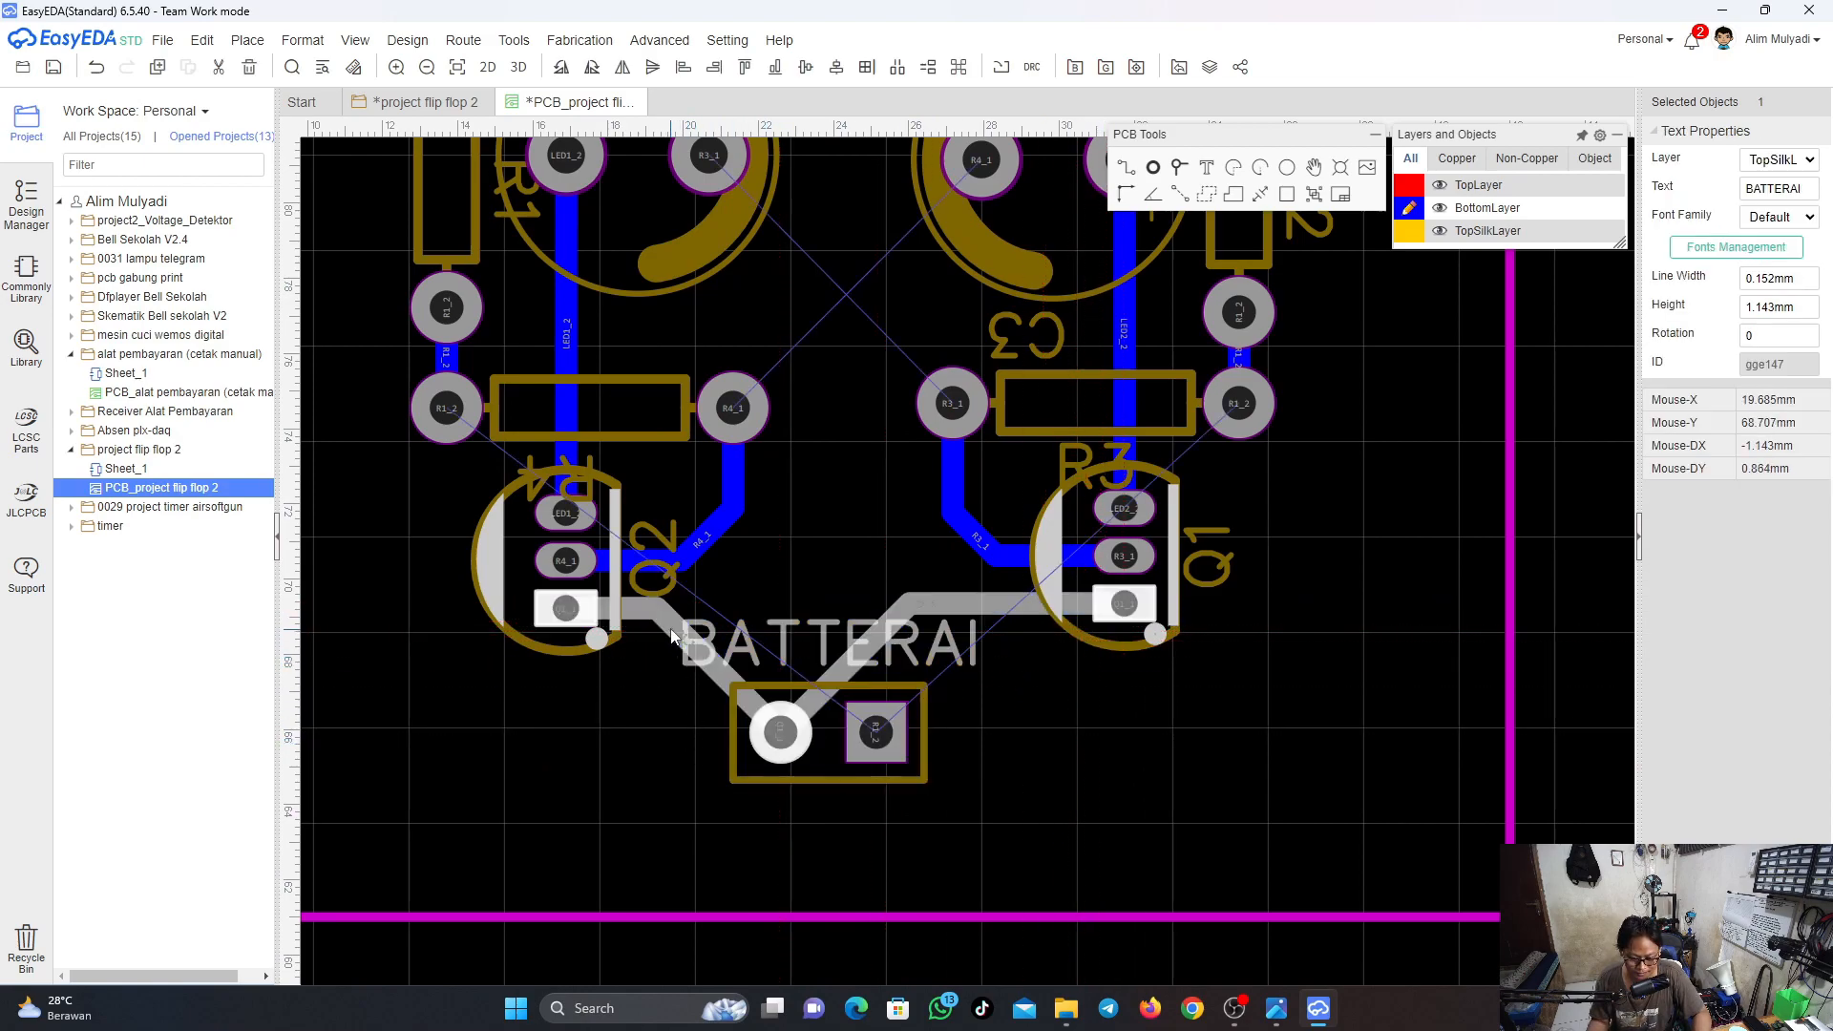
Reshape the tracks from the round BATTERAI pad to Q2 and Q1 so they leave the pad vertically before branching diagonally
click(683, 650)
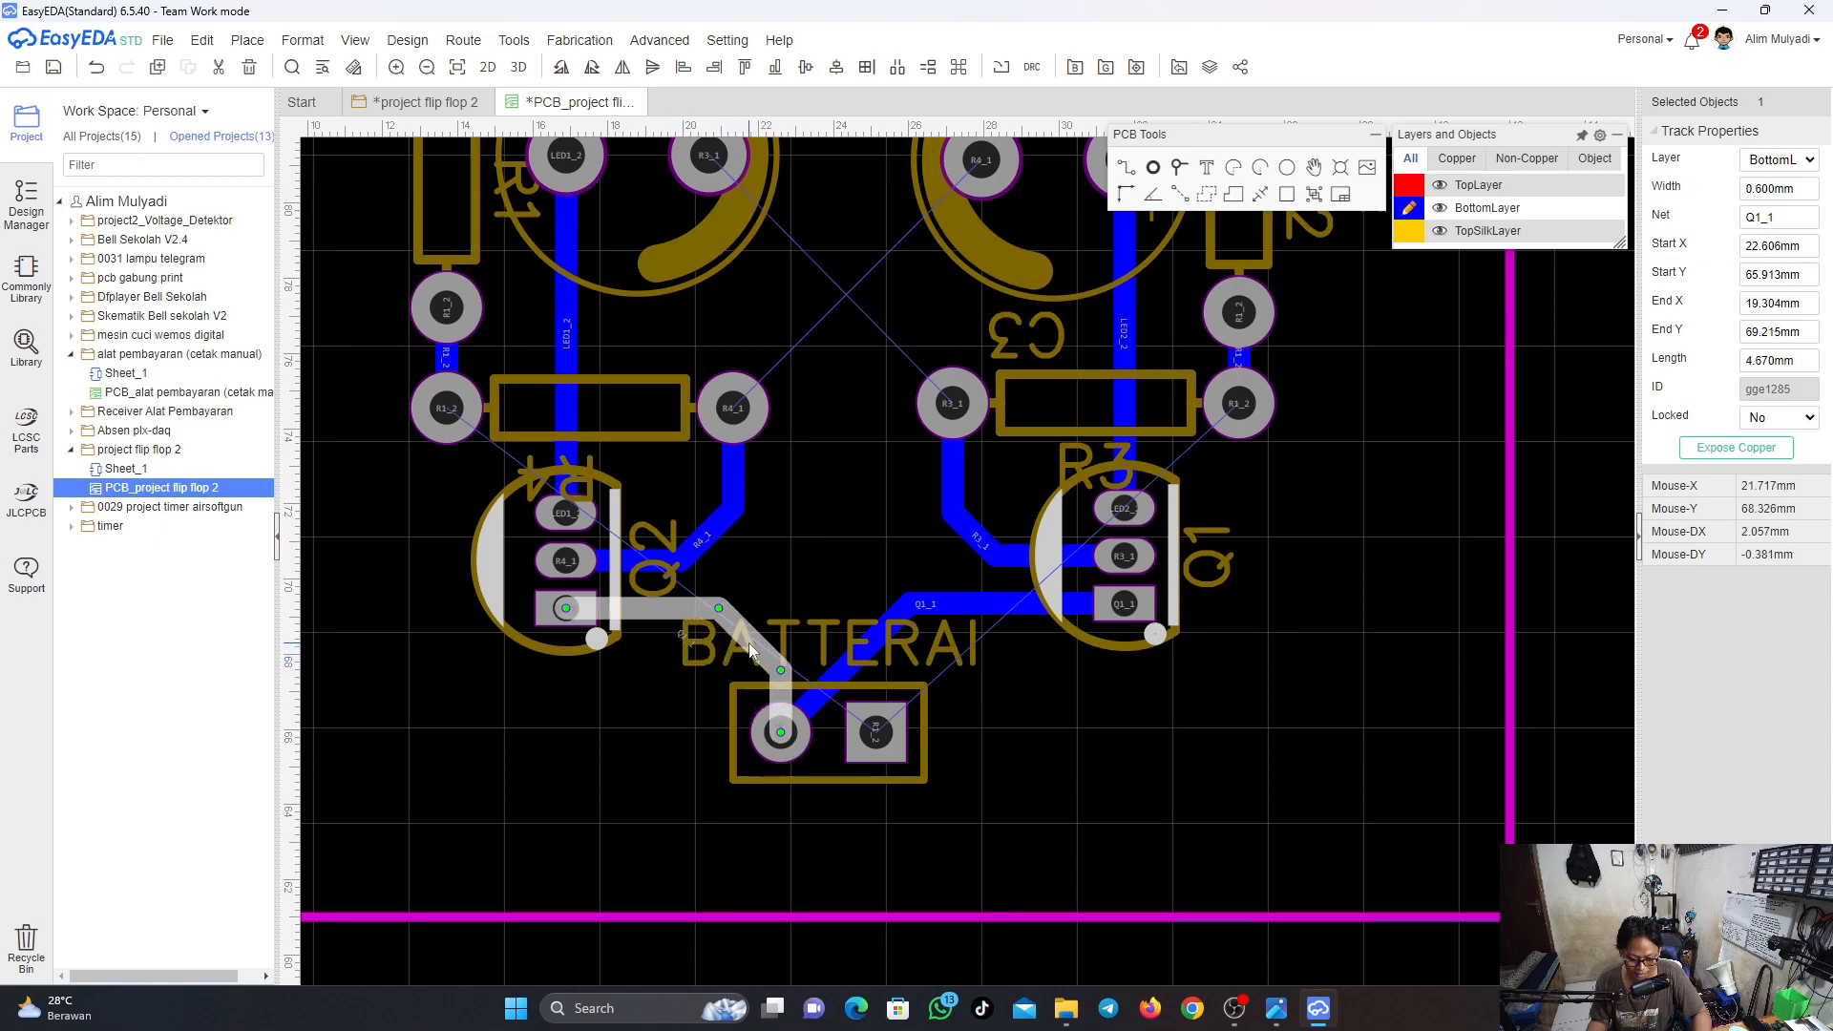
click(902, 616)
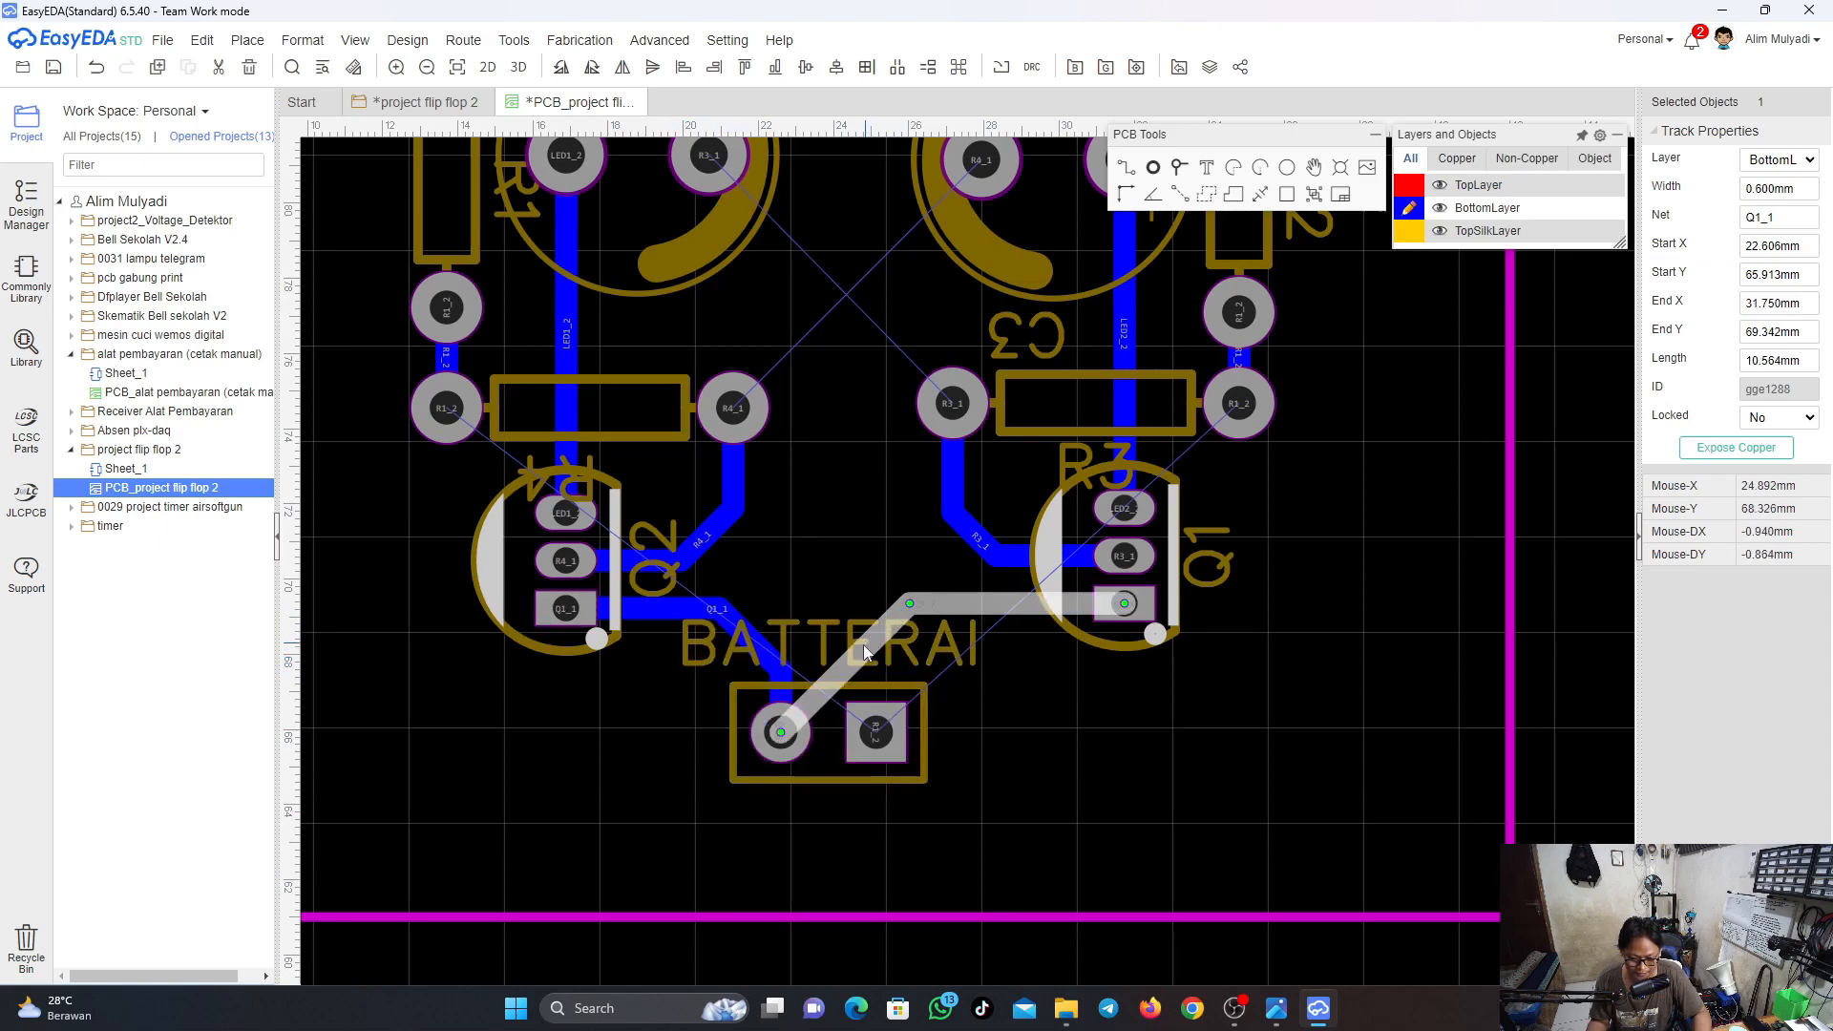
drag(864, 652, 807, 633)
click(1035, 731)
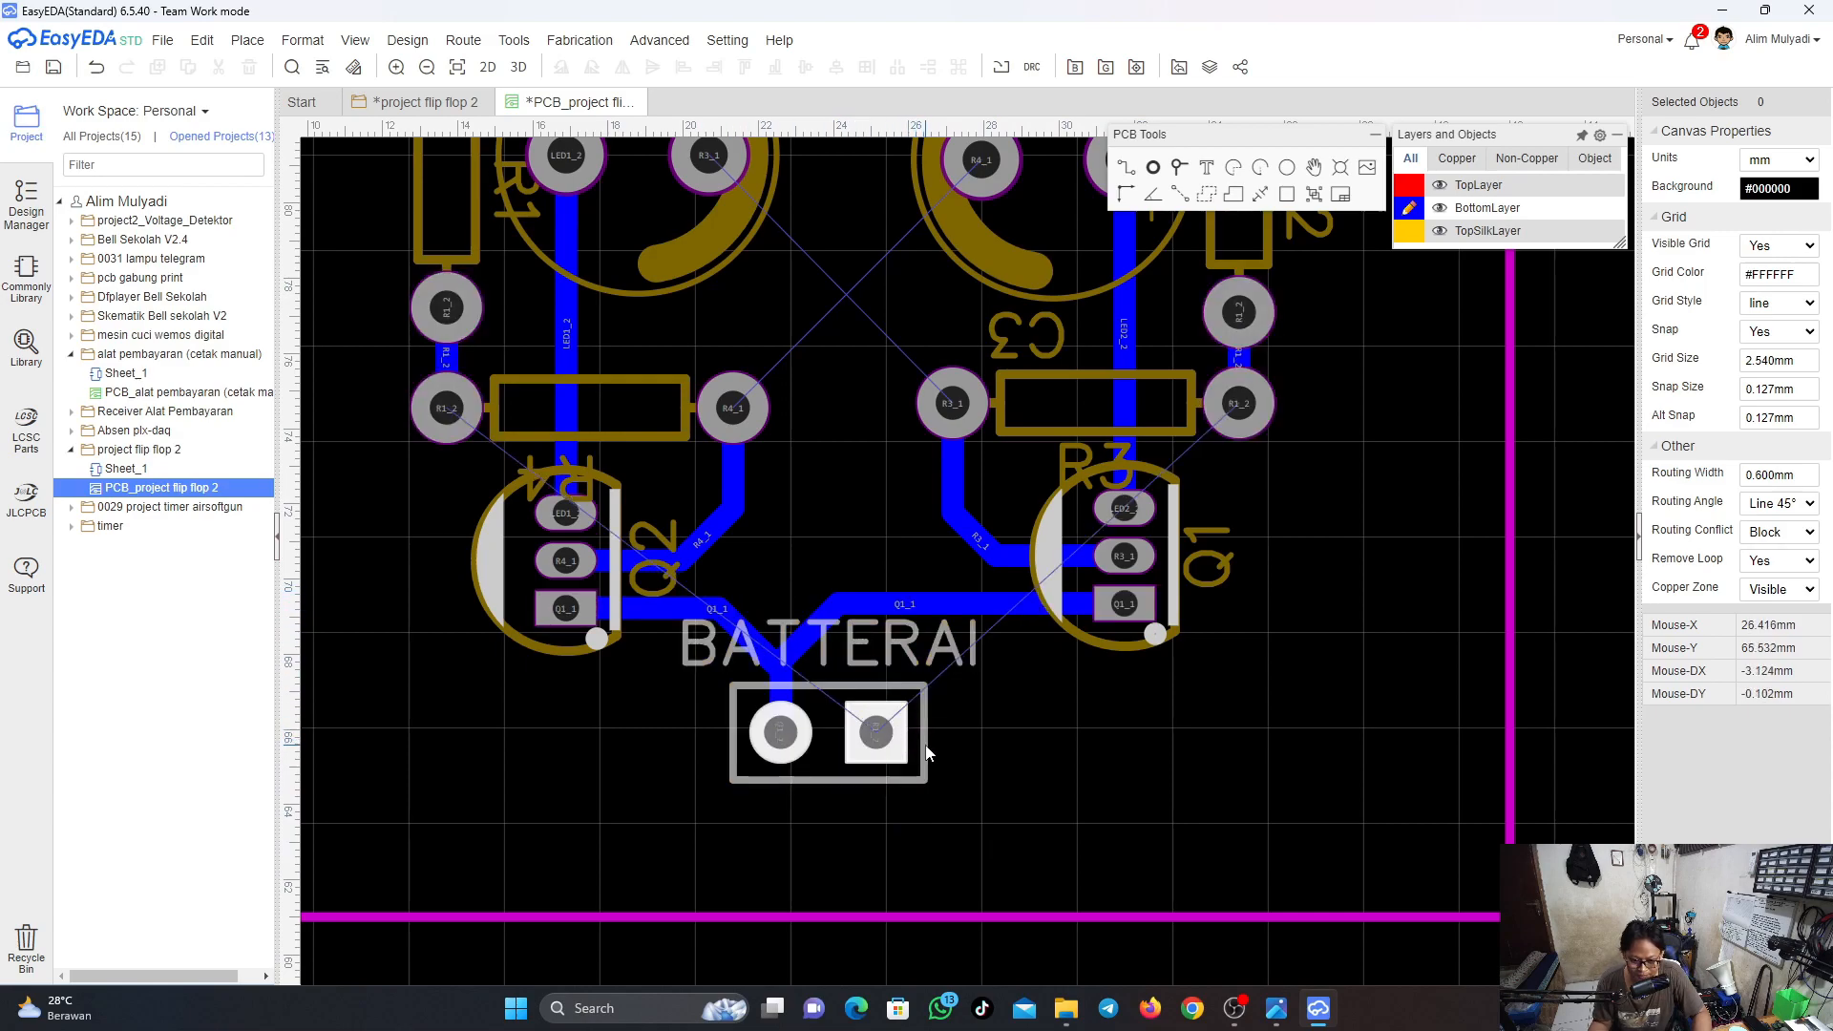
Route a bottom-layer track from the square BATTERAI pad below Q2 and straight up to R4's outer pad
right_drag(859, 788, 1024, 798)
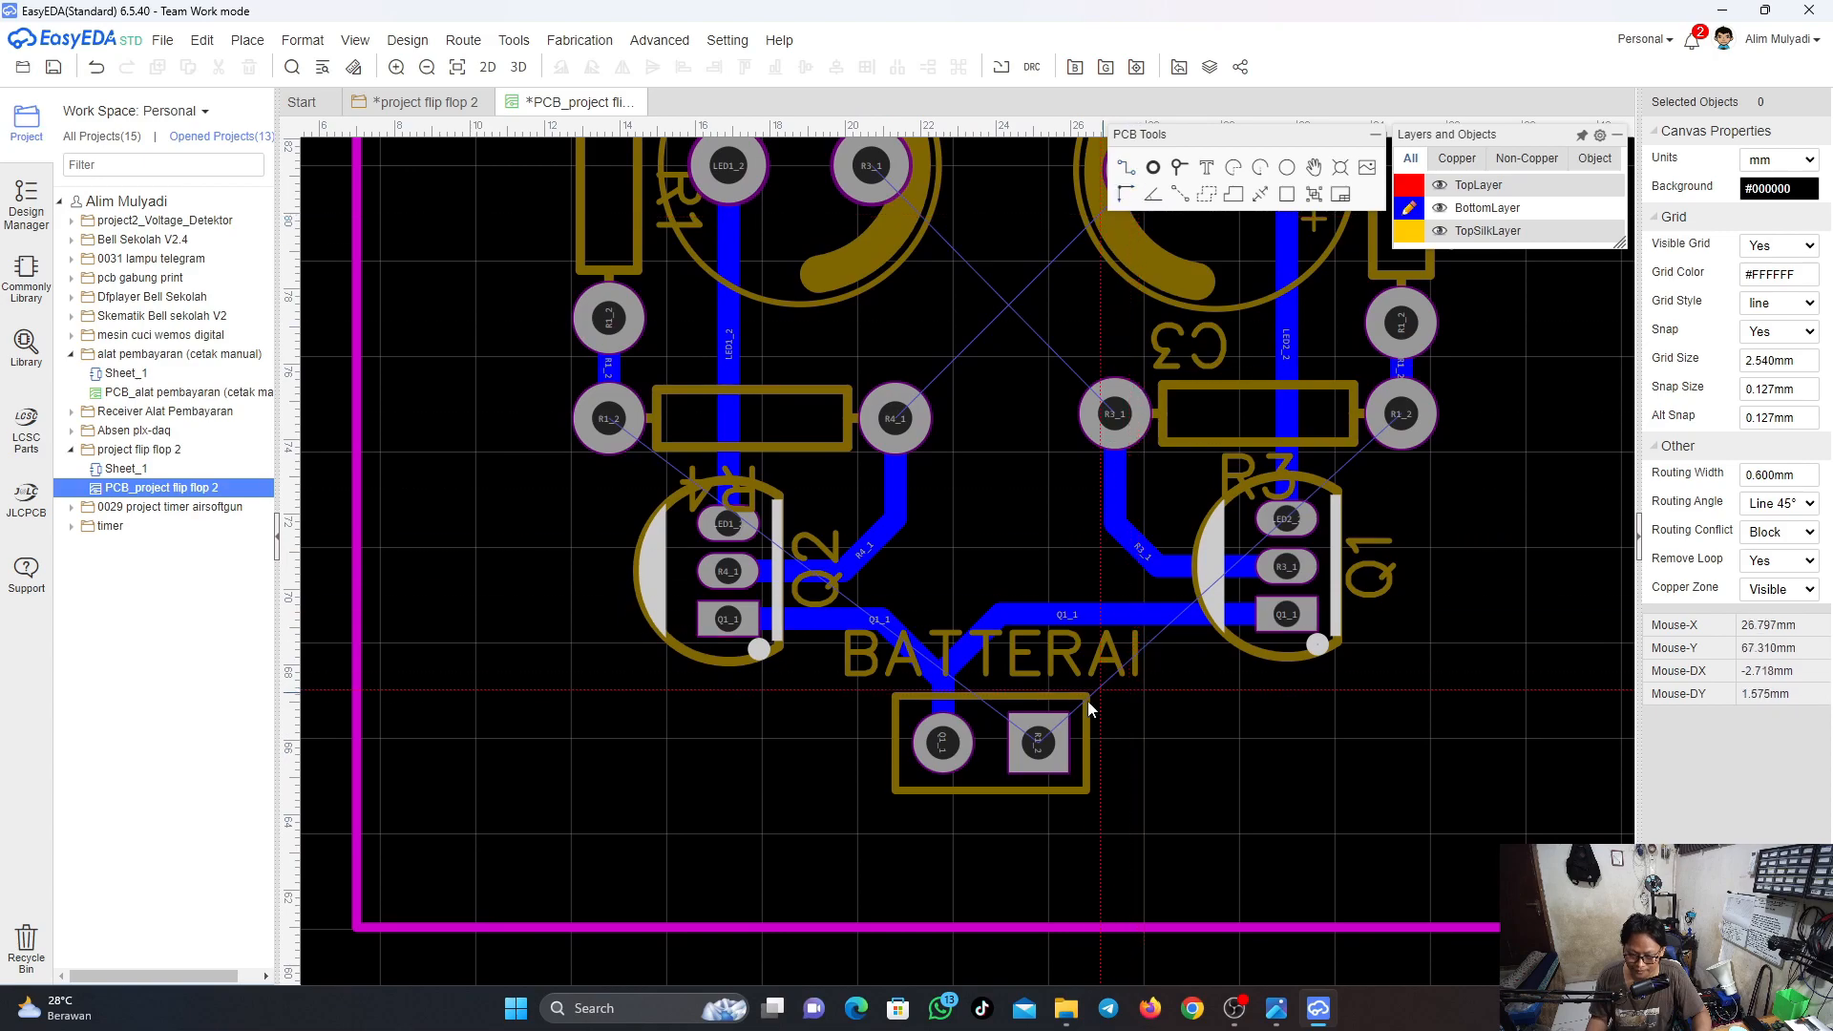
click(1038, 754)
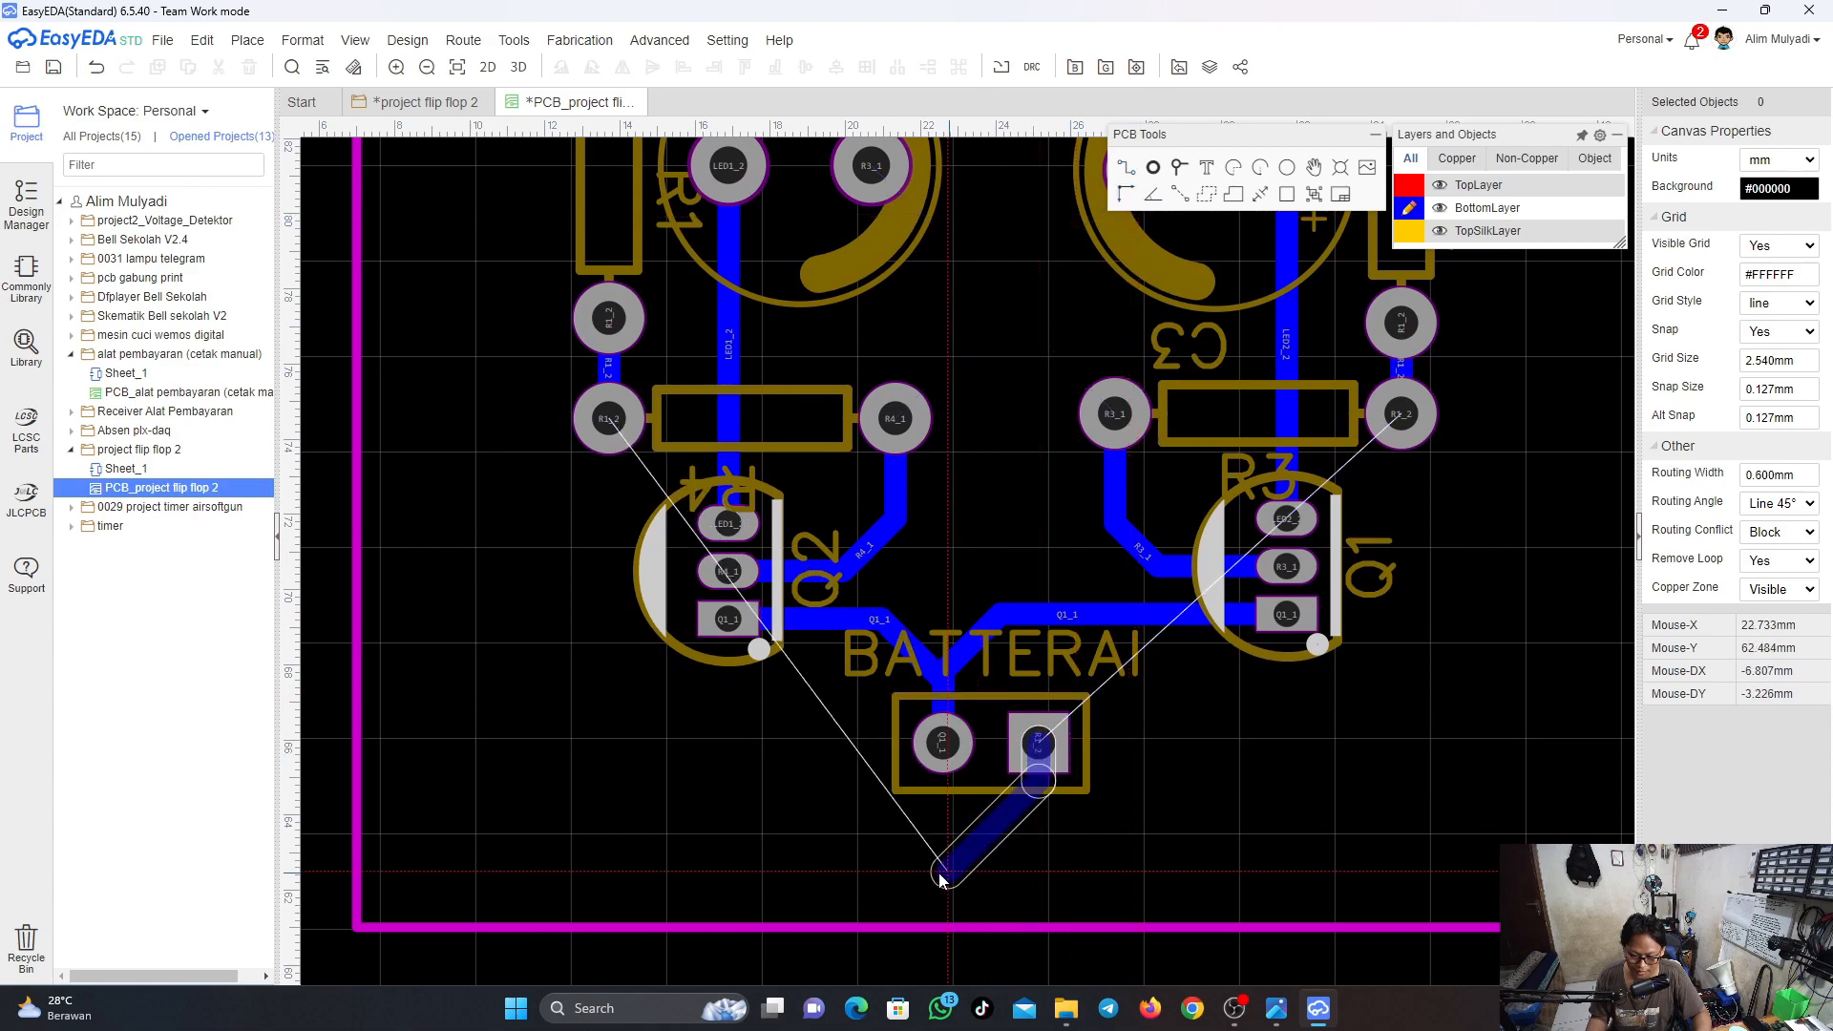
click(997, 845)
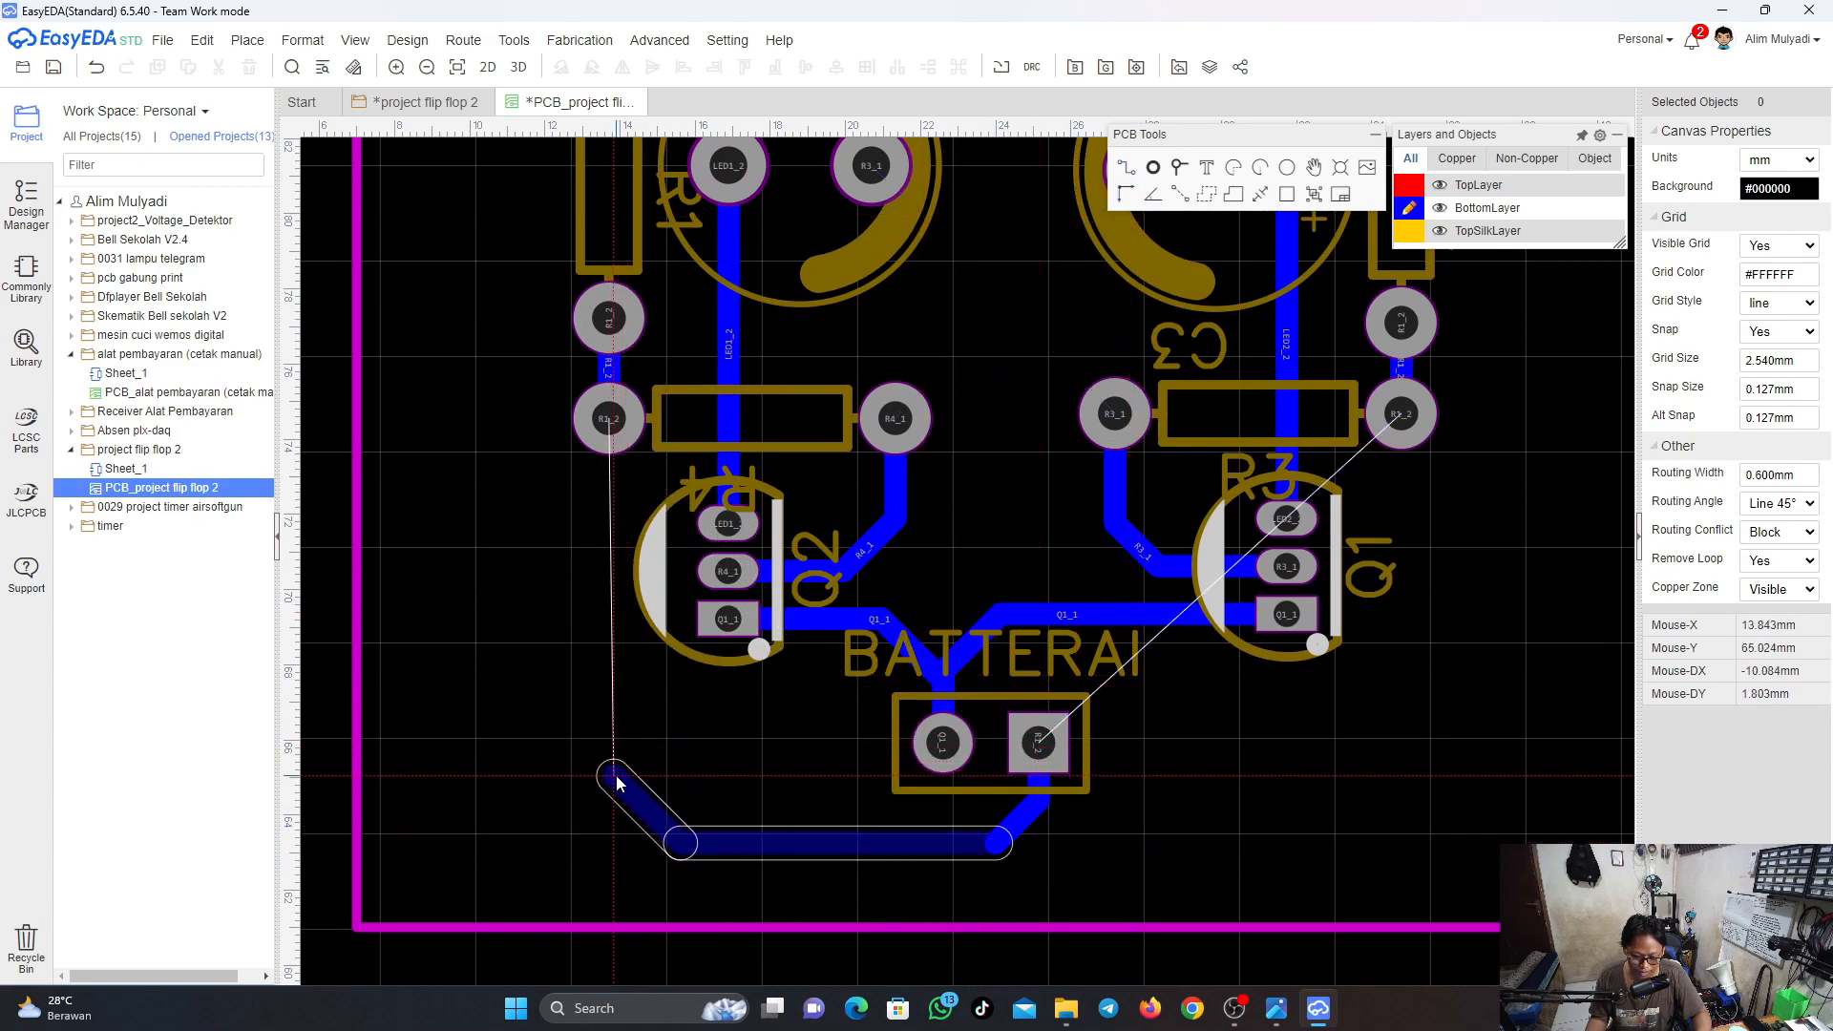
click(613, 788)
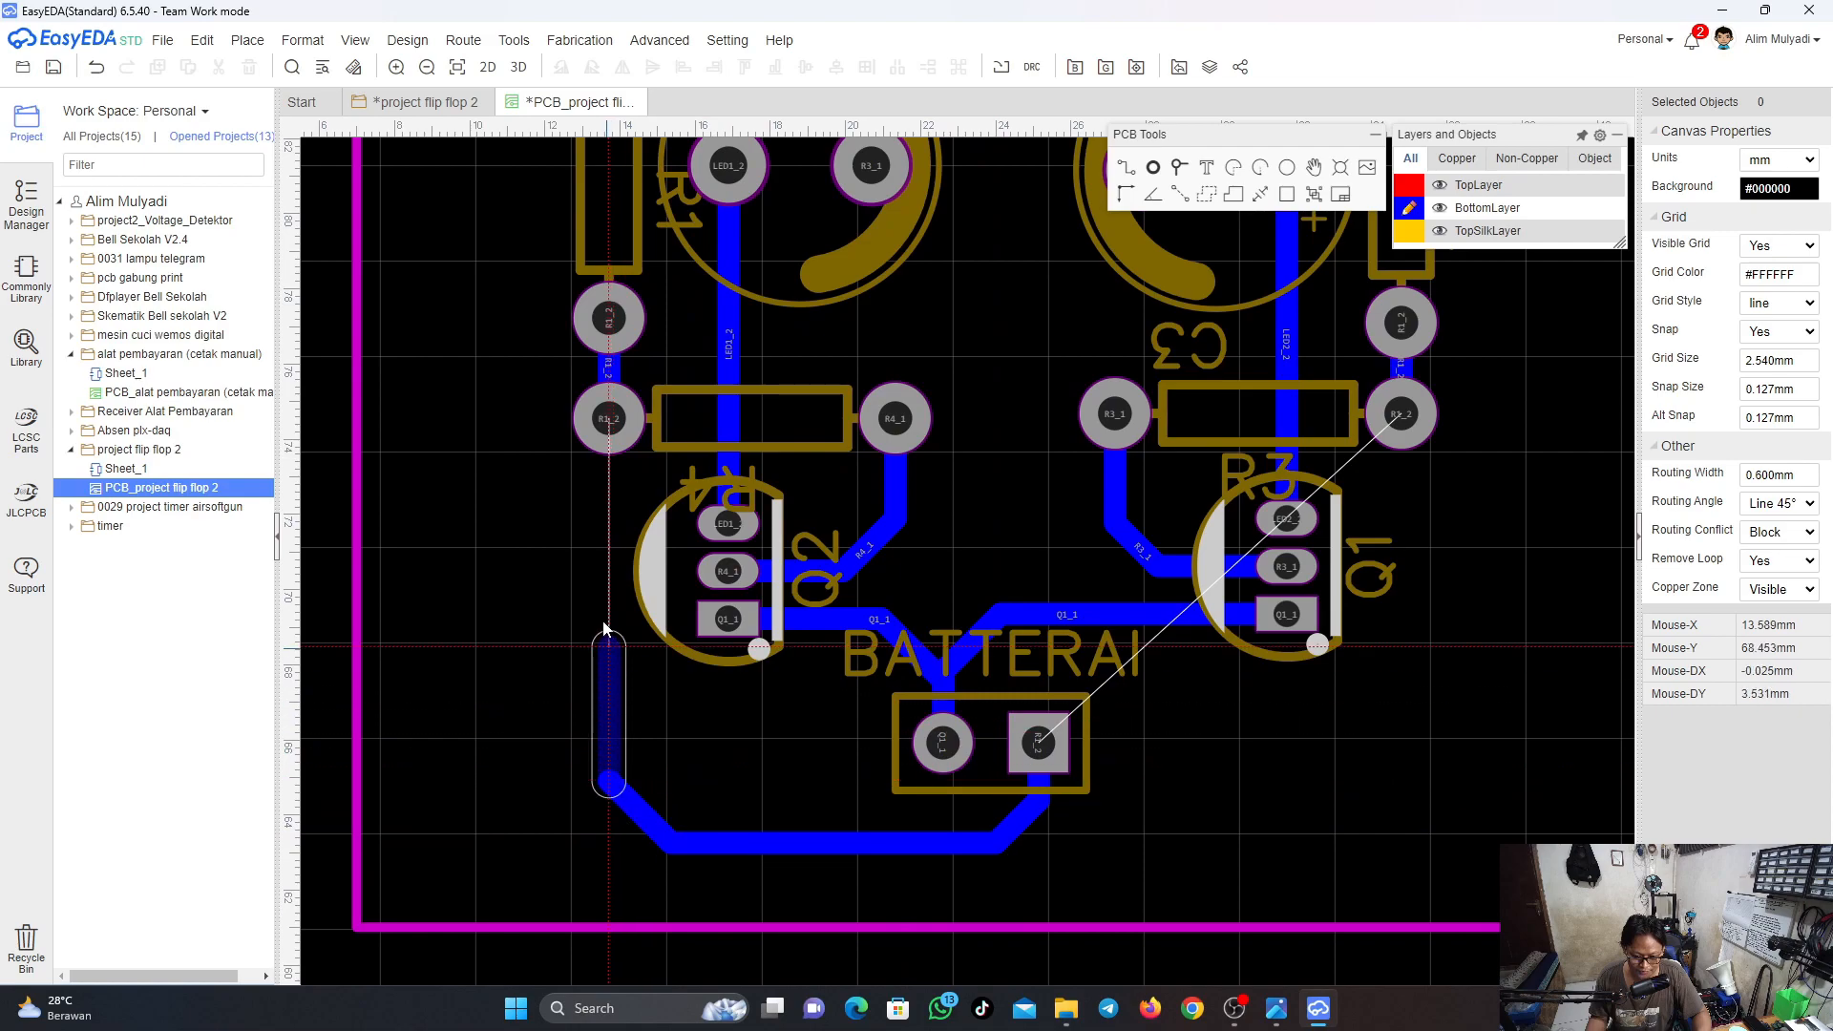
click(608, 418)
Route a bottom-layer track from the square BATTERAI pad below Q1 up to R3's outer pad and widen its diagonal corner
click(1038, 749)
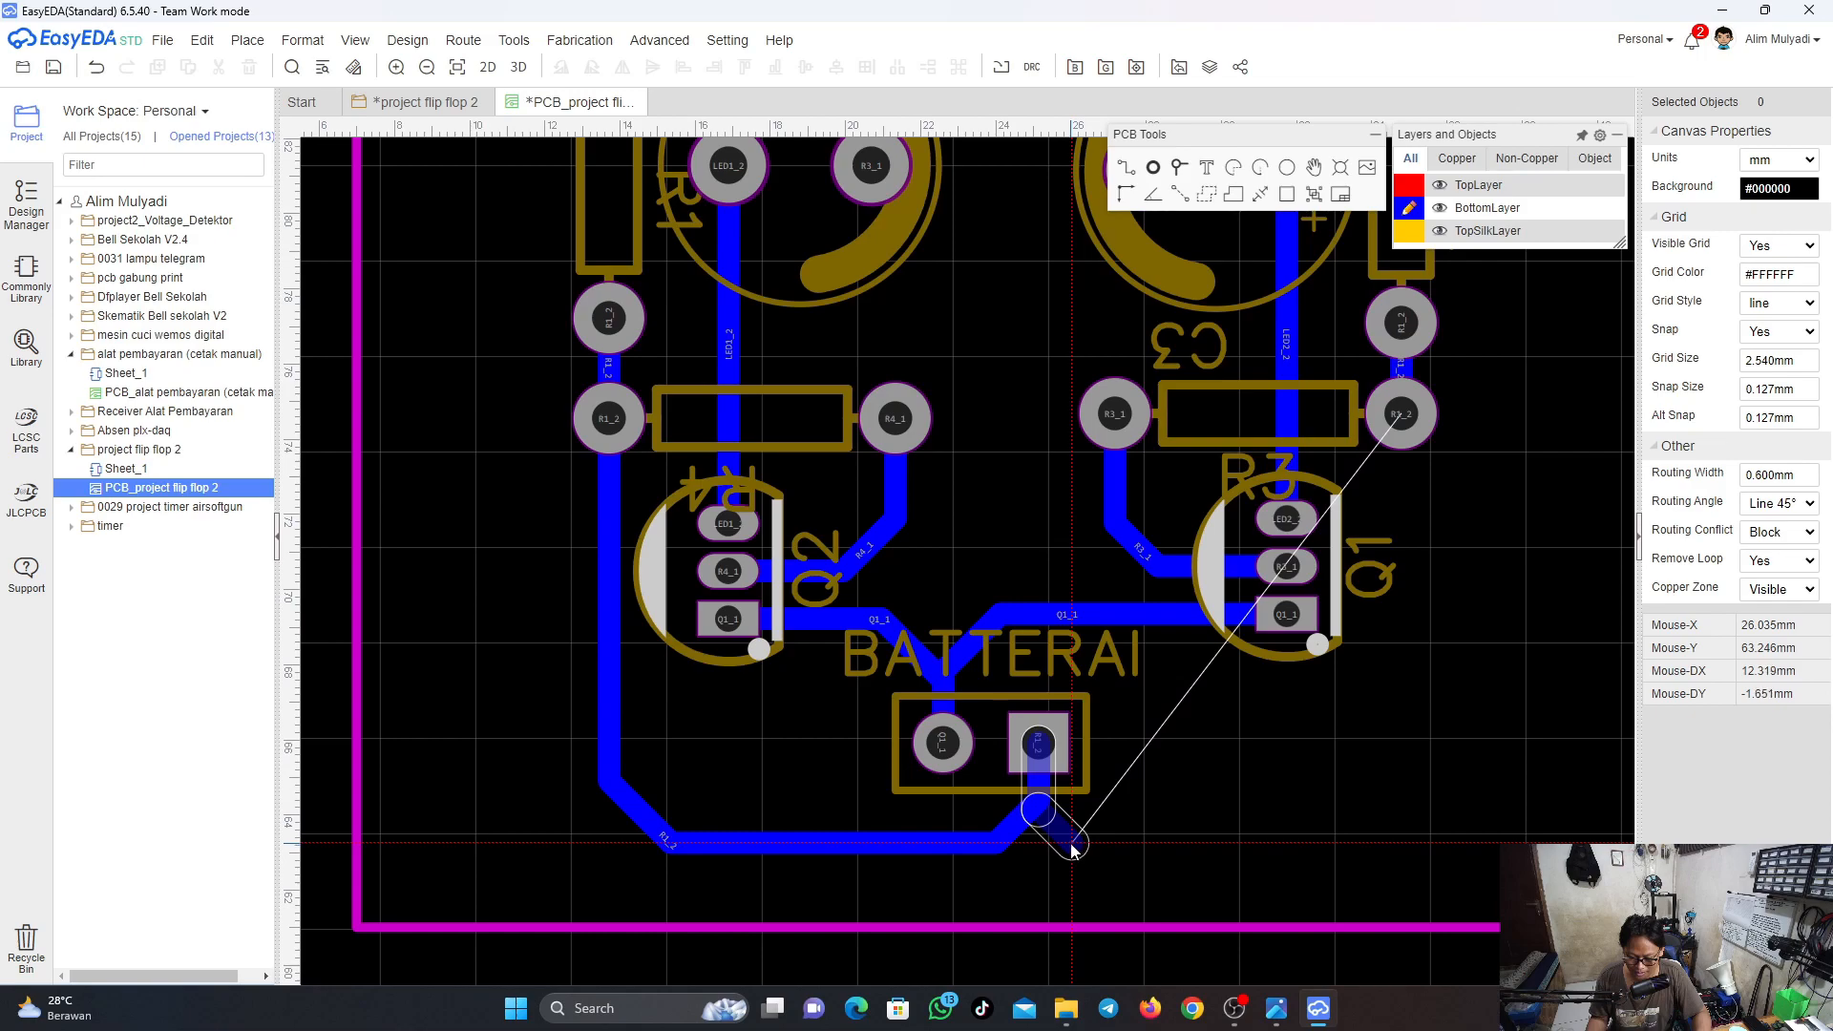
click(1067, 843)
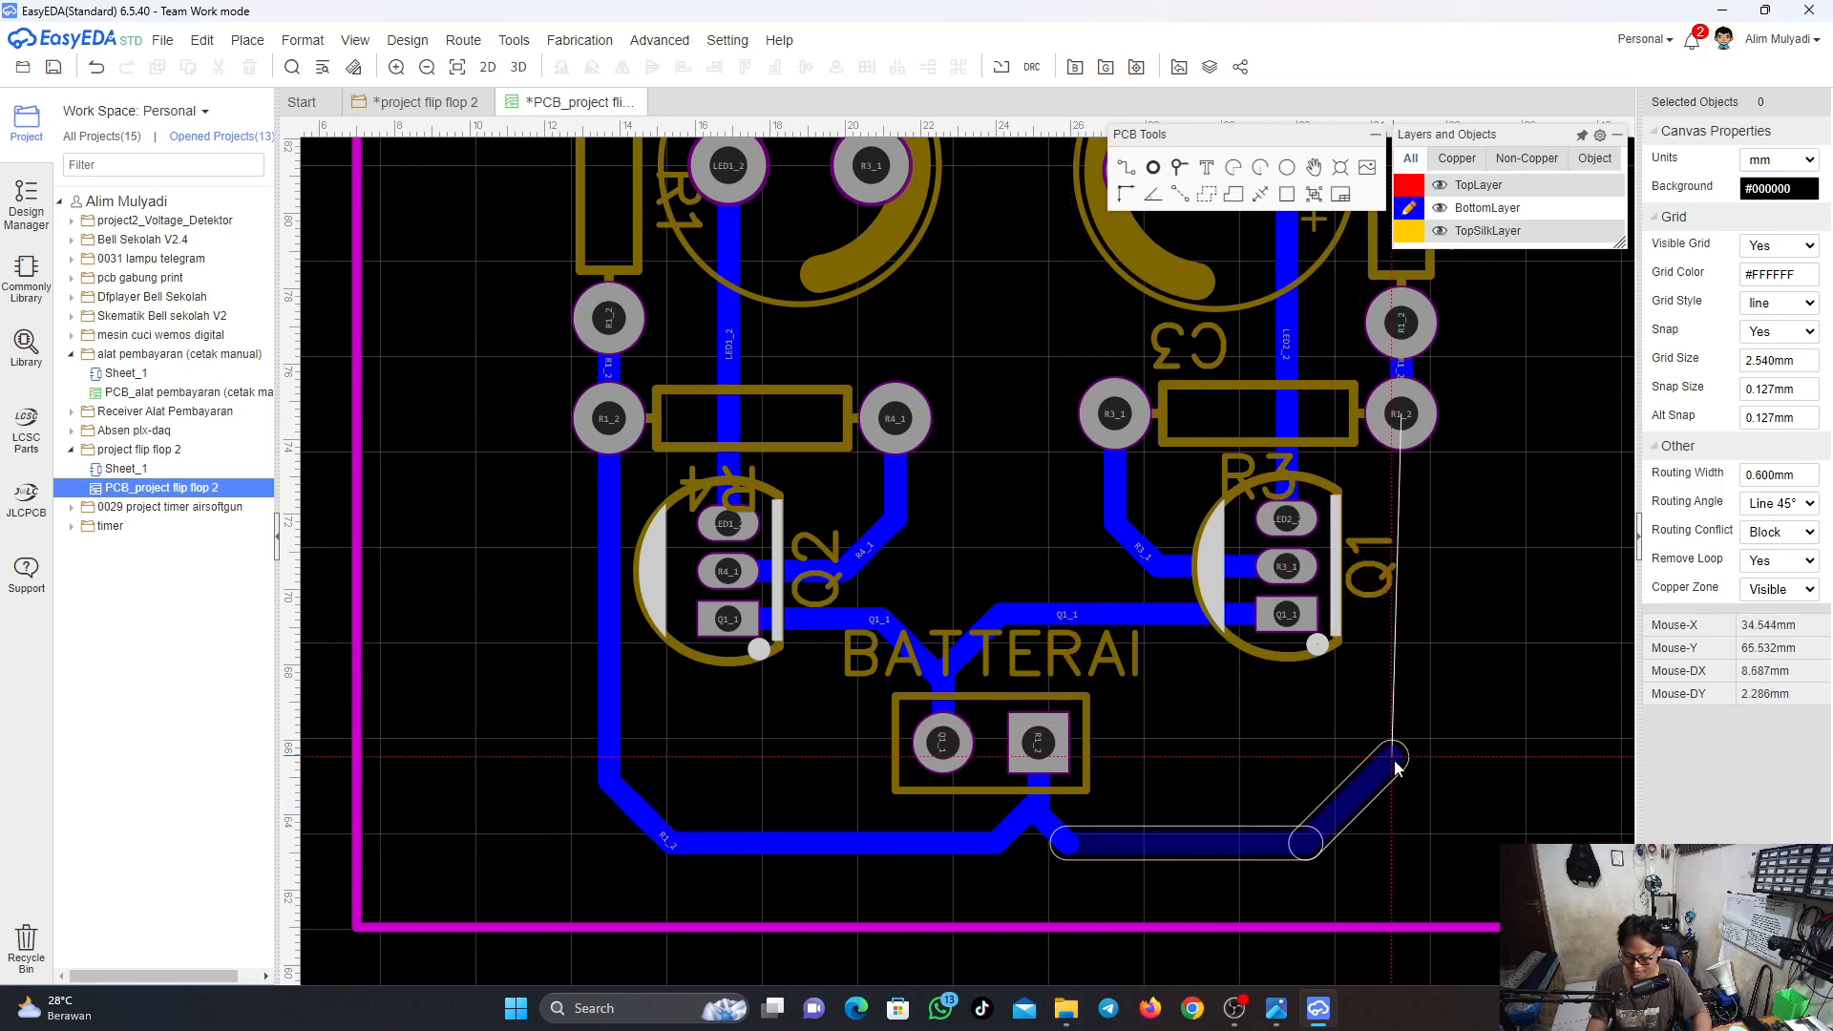
click(1403, 806)
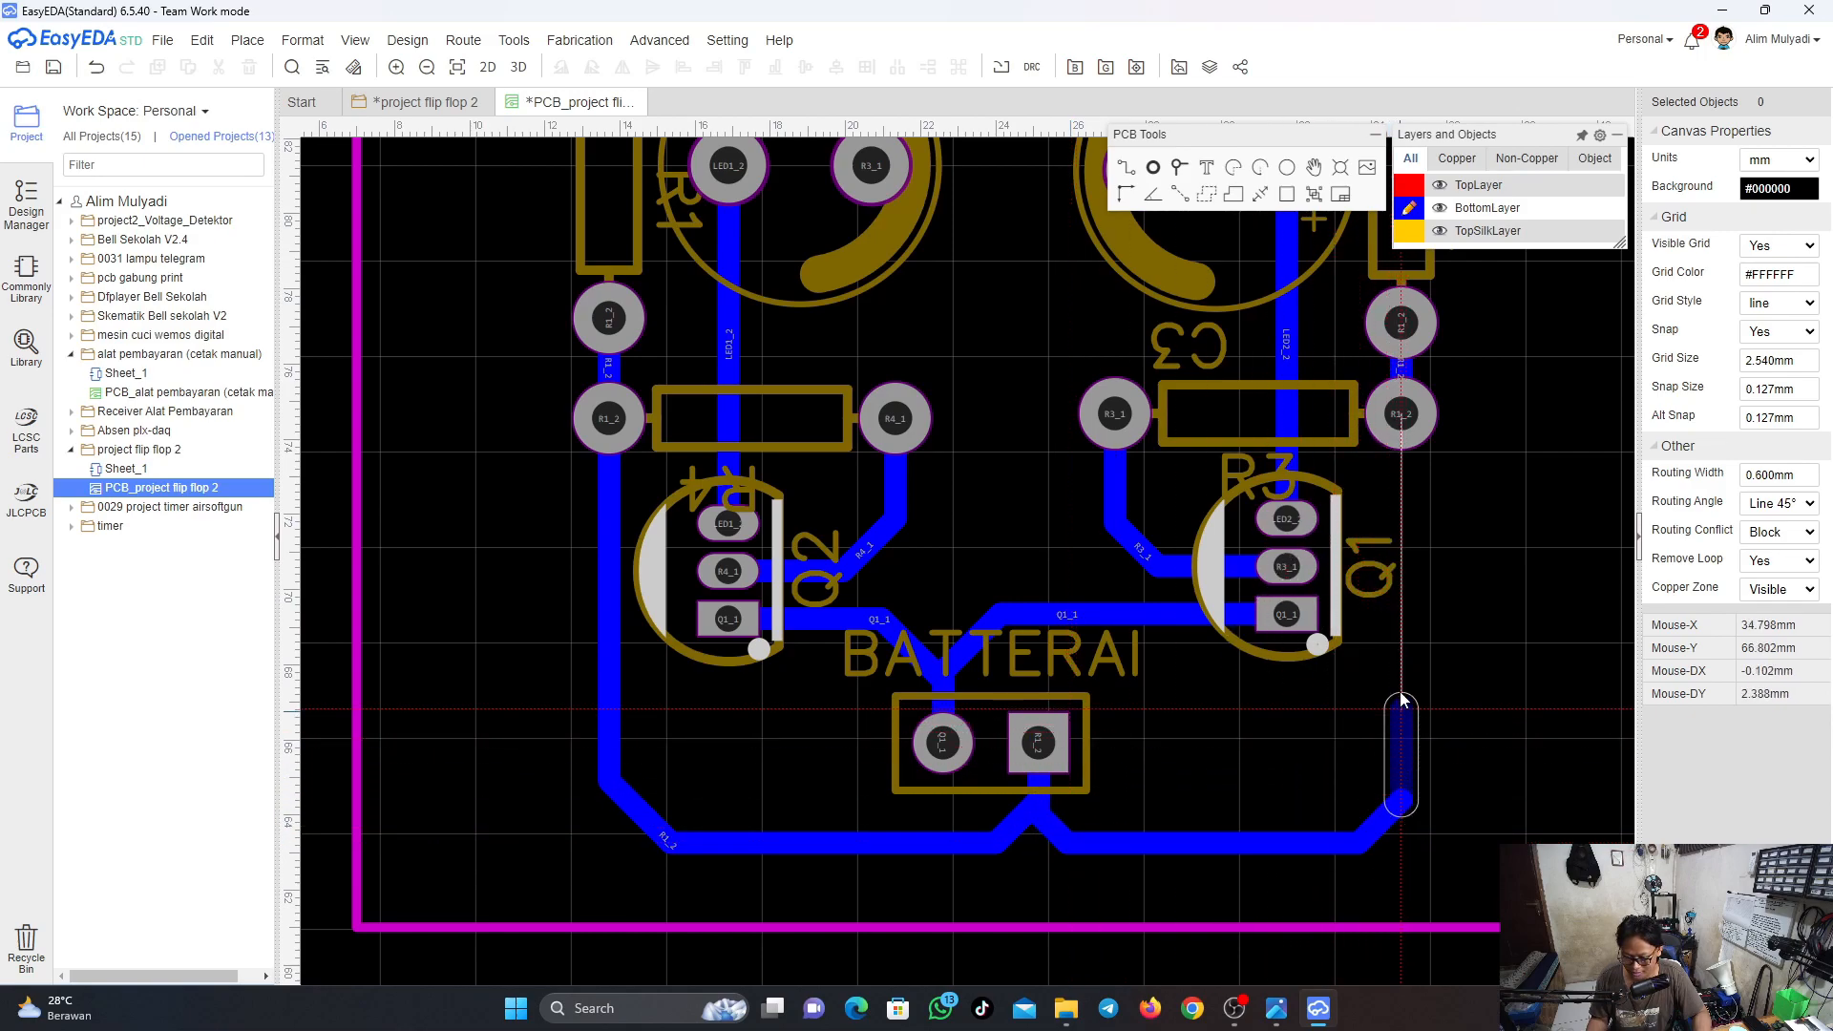
click(1401, 414)
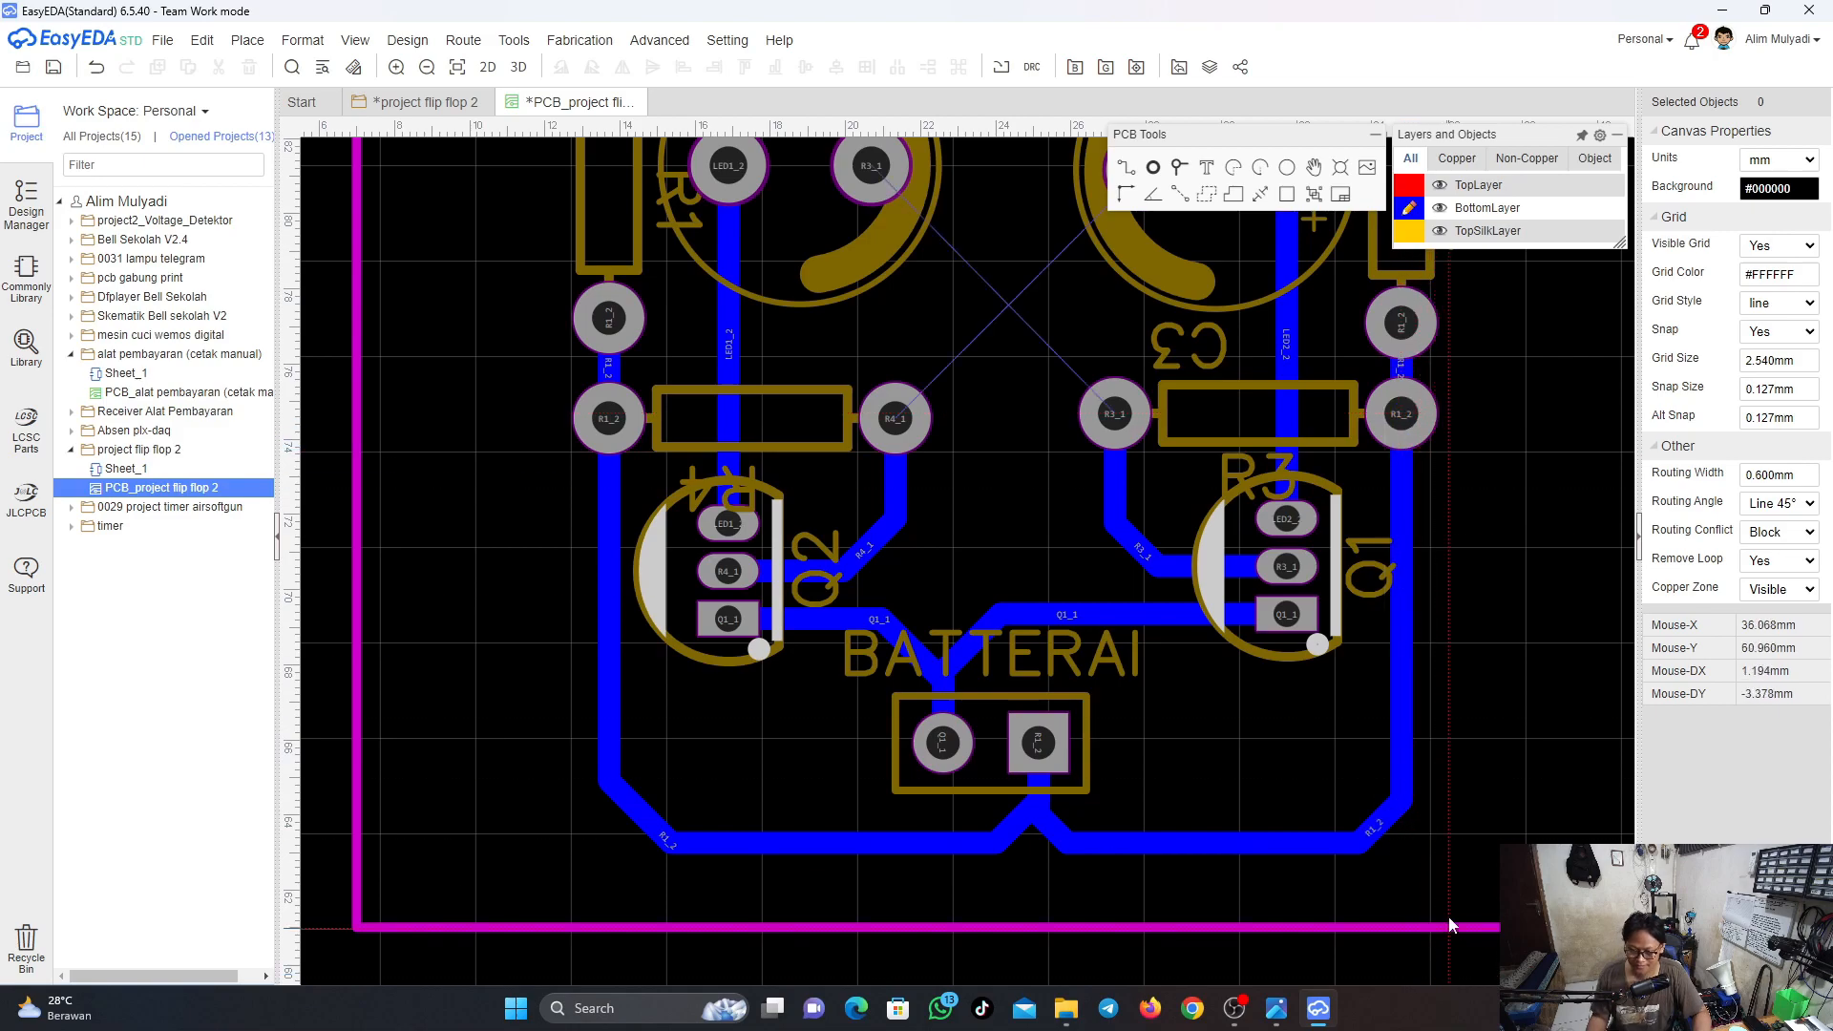
click(1369, 821)
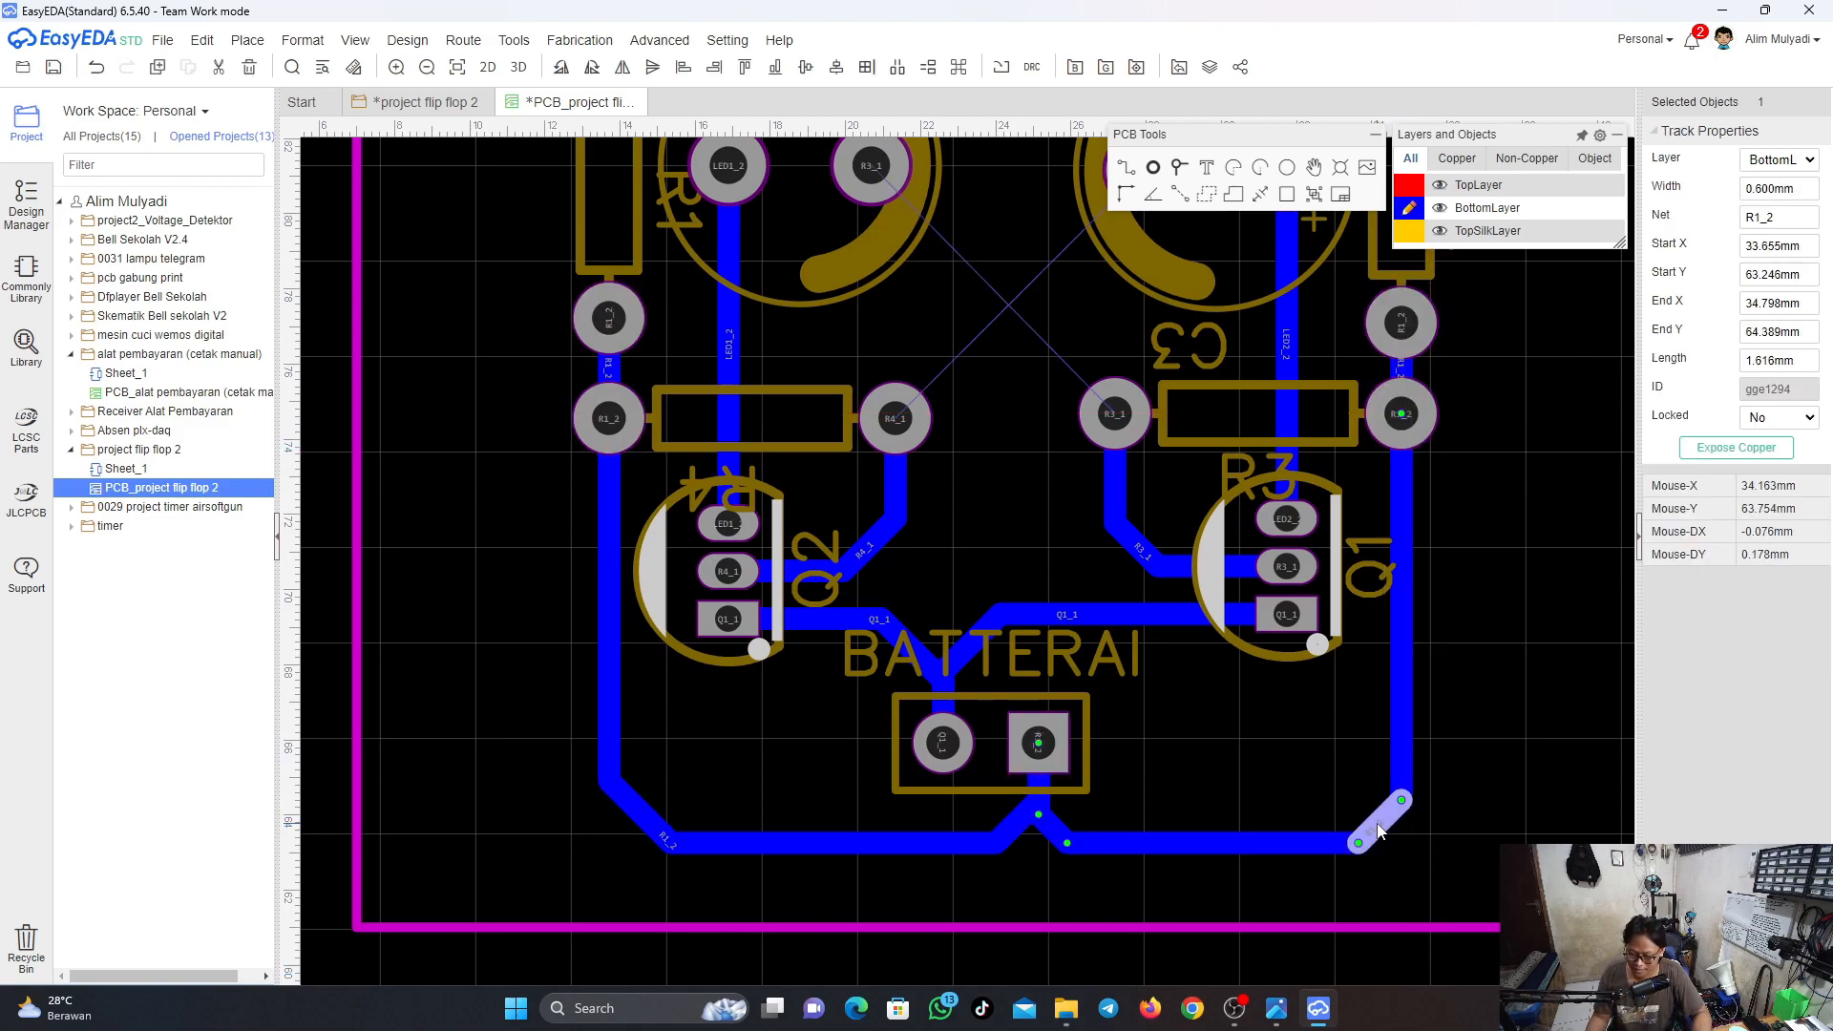
click(1192, 739)
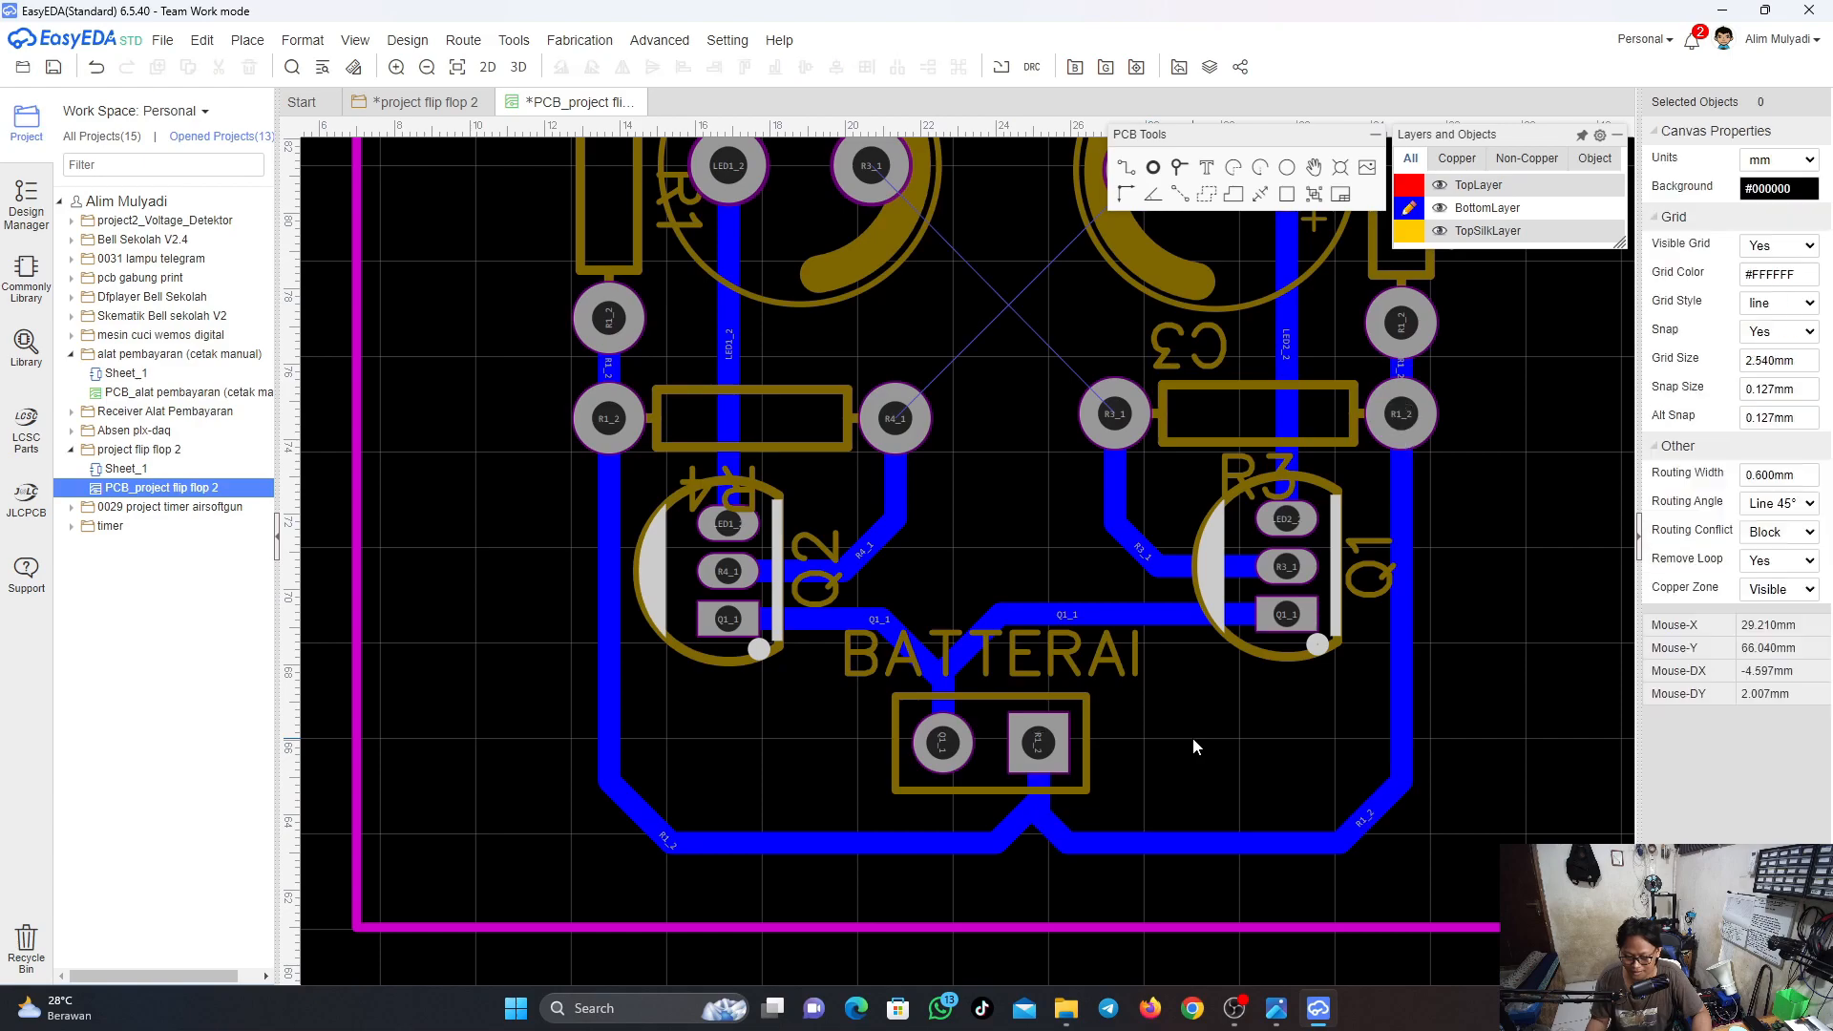
Route a diagonal bottom-layer track from R4's inner pad to C3's negative pad
scroll(1401, 745, down, 3)
right_drag(1228, 682, 1255, 786)
scroll(1235, 701, up, 3)
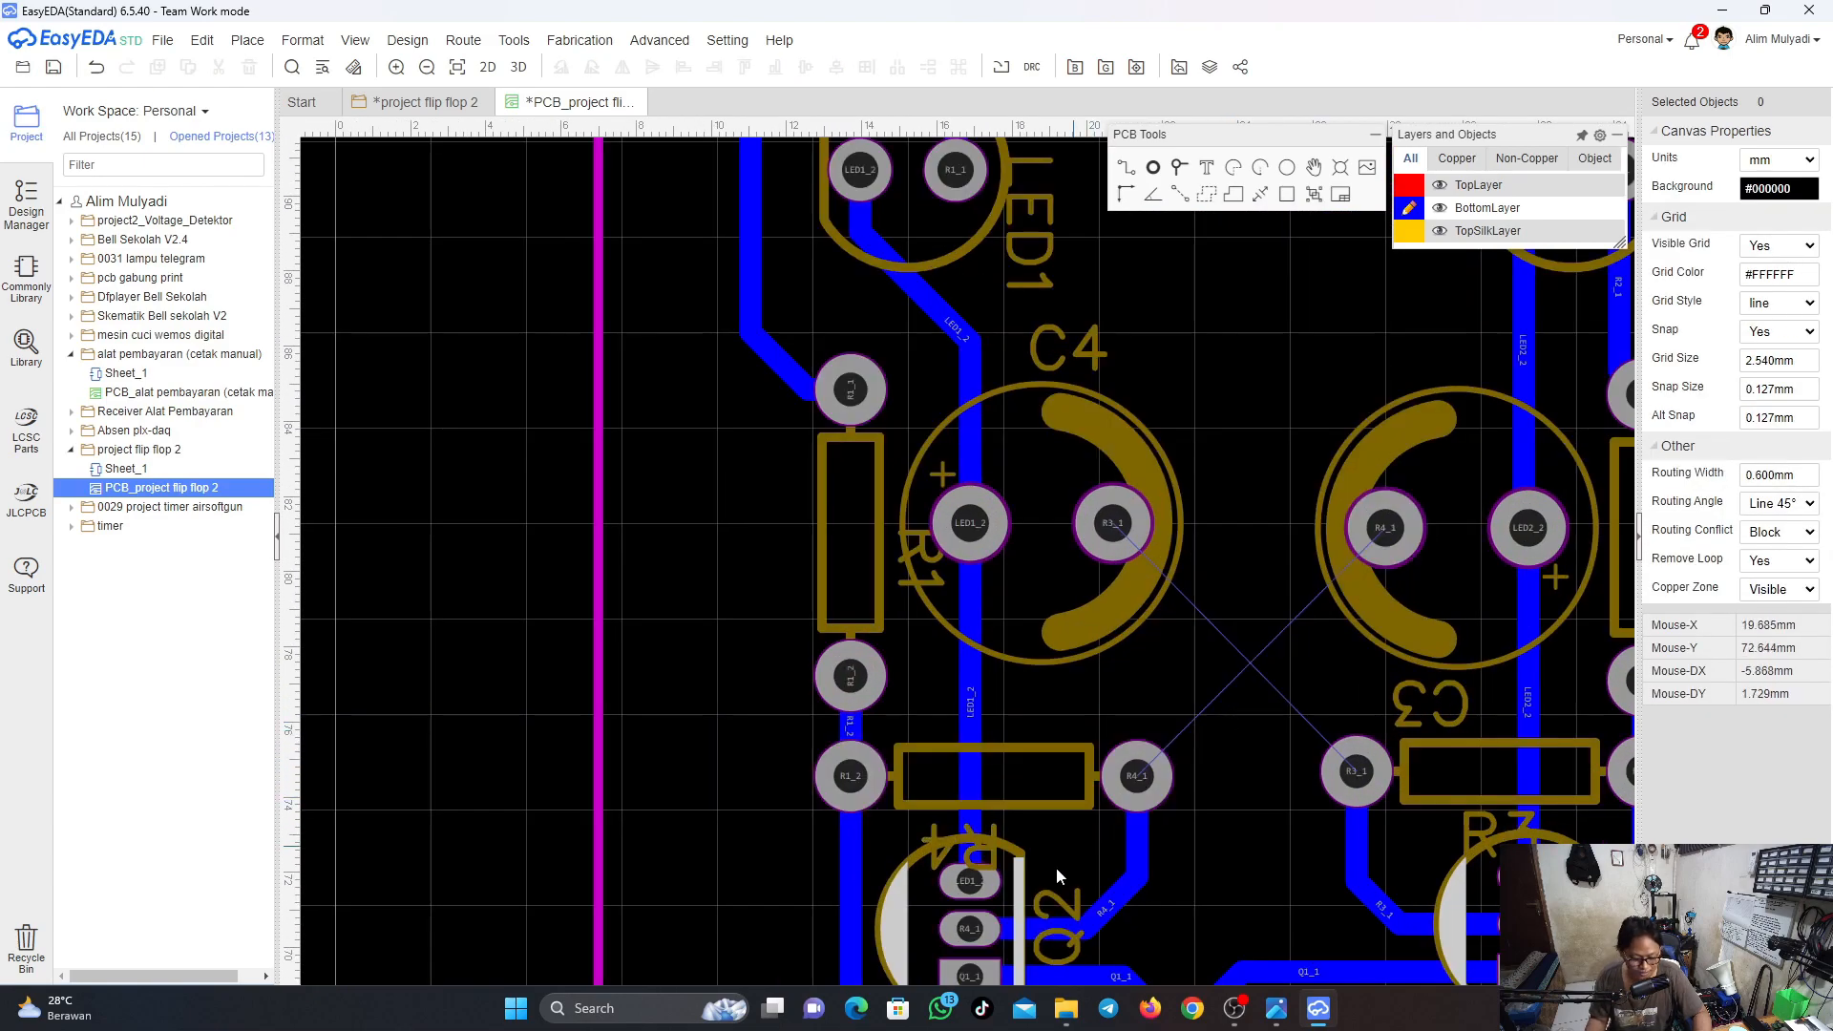
click(1130, 203)
click(1136, 775)
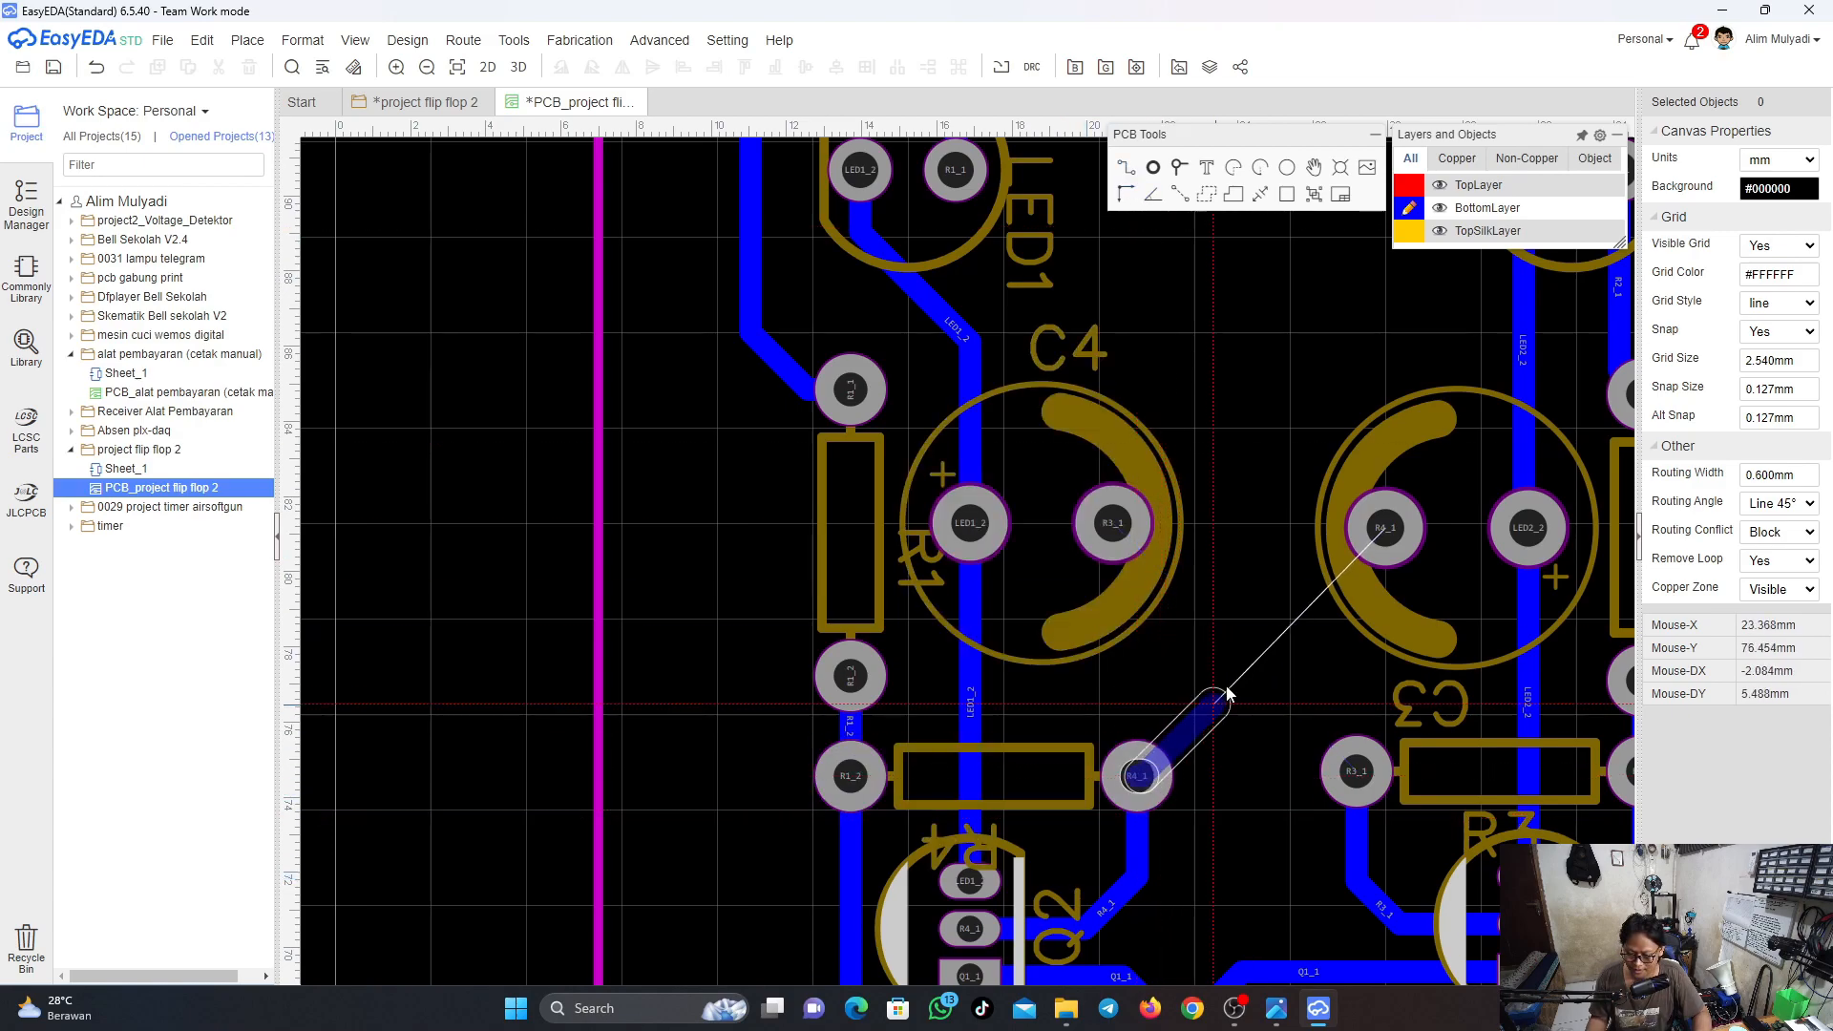
click(1375, 535)
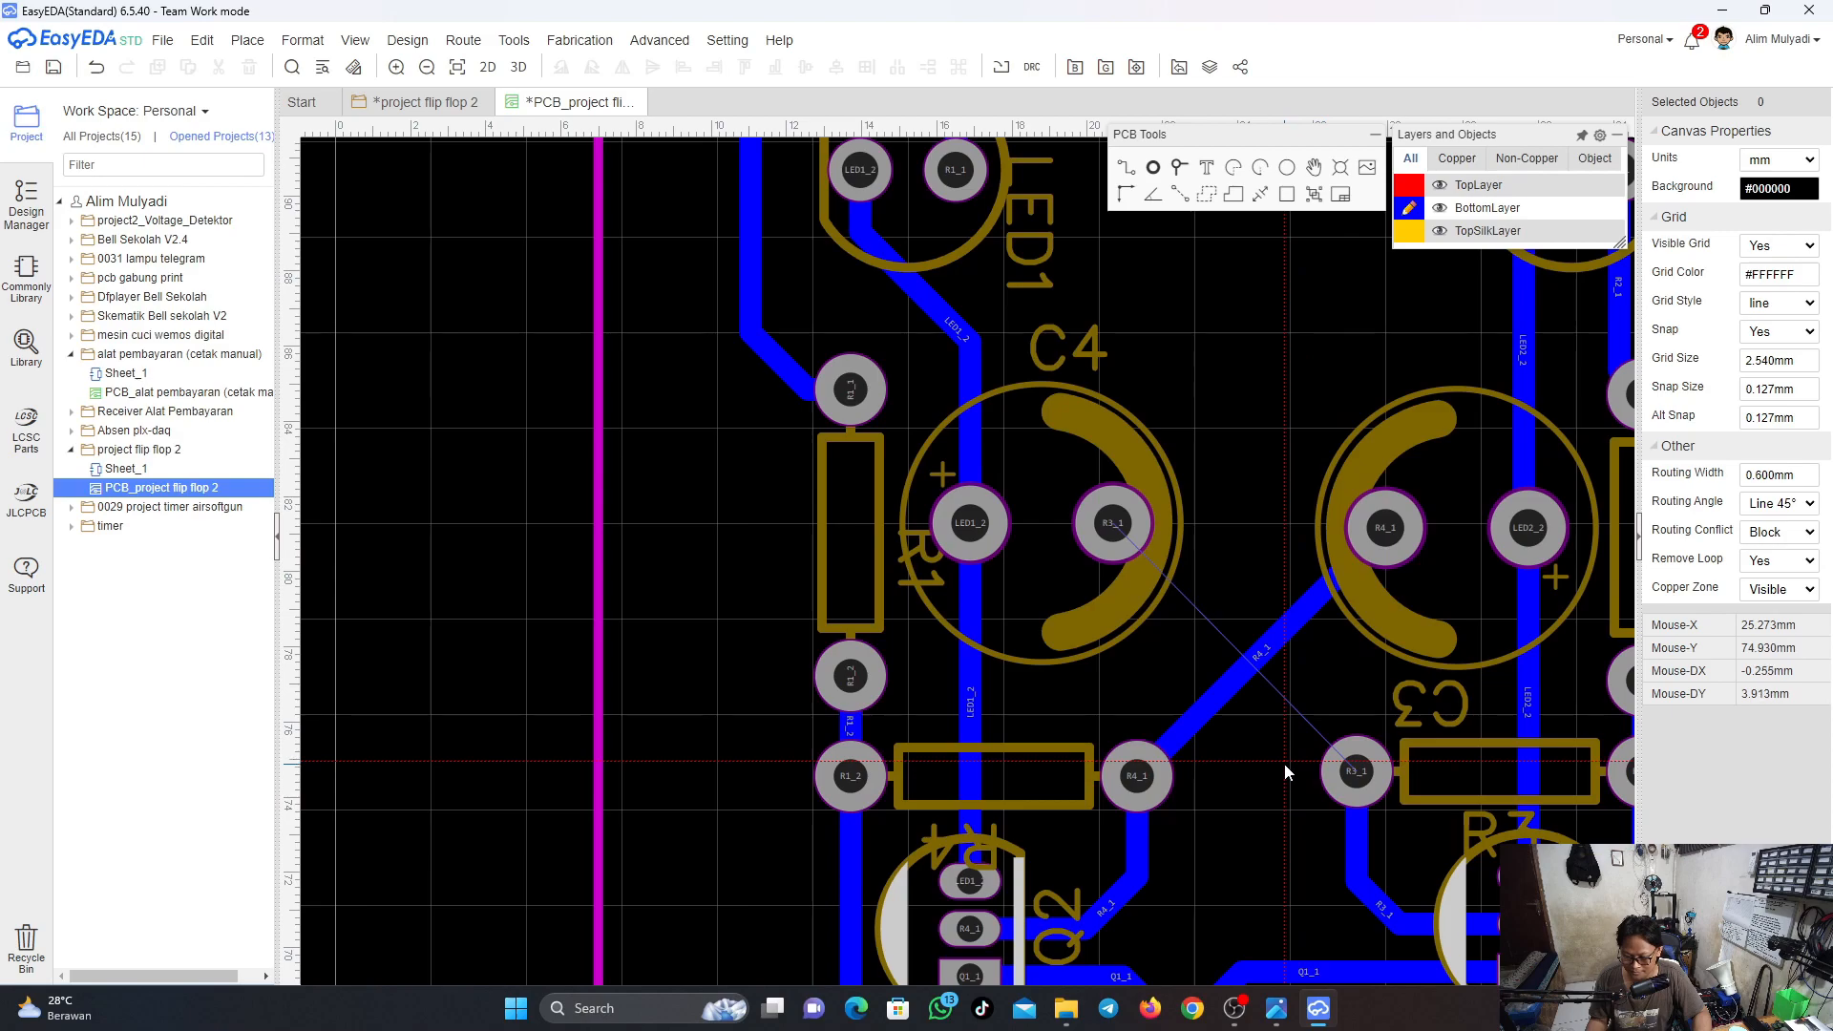
Route a bottom-layer track from R3's inner pad up between C3's pads and over to C4's negative pad, adjusting its upper diagonal corner
click(1356, 770)
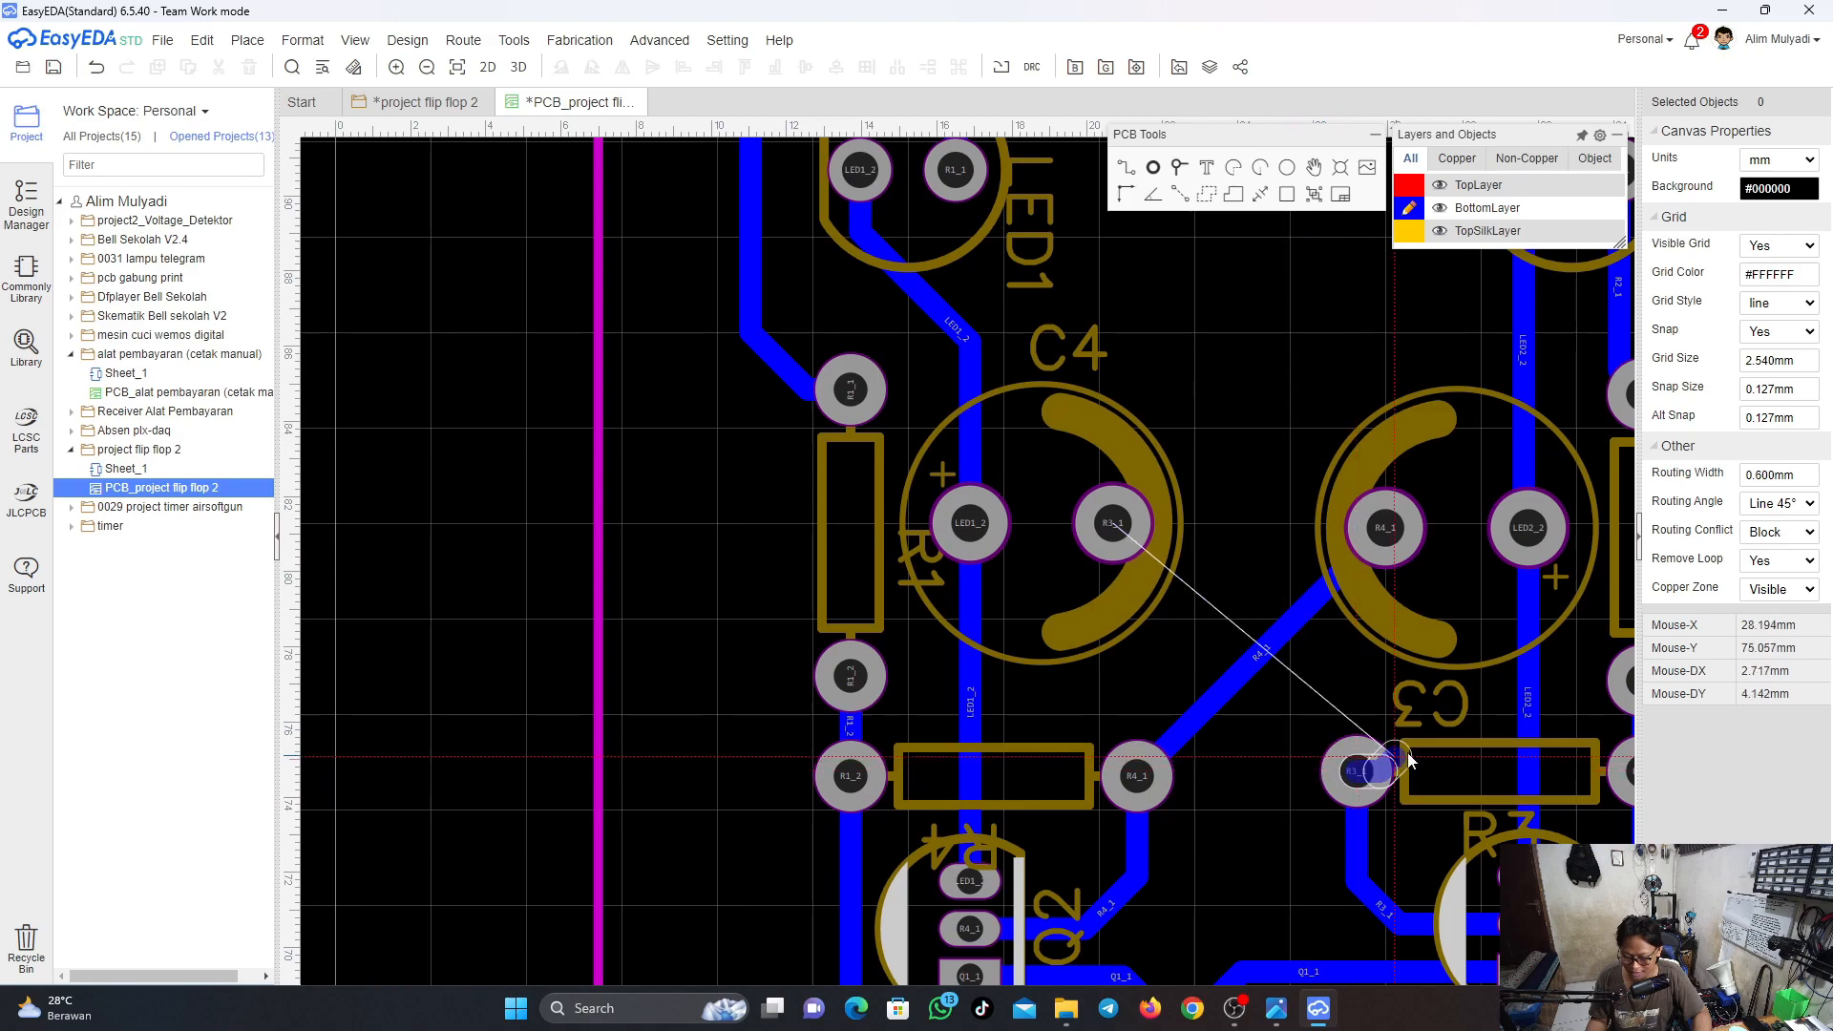
click(1457, 722)
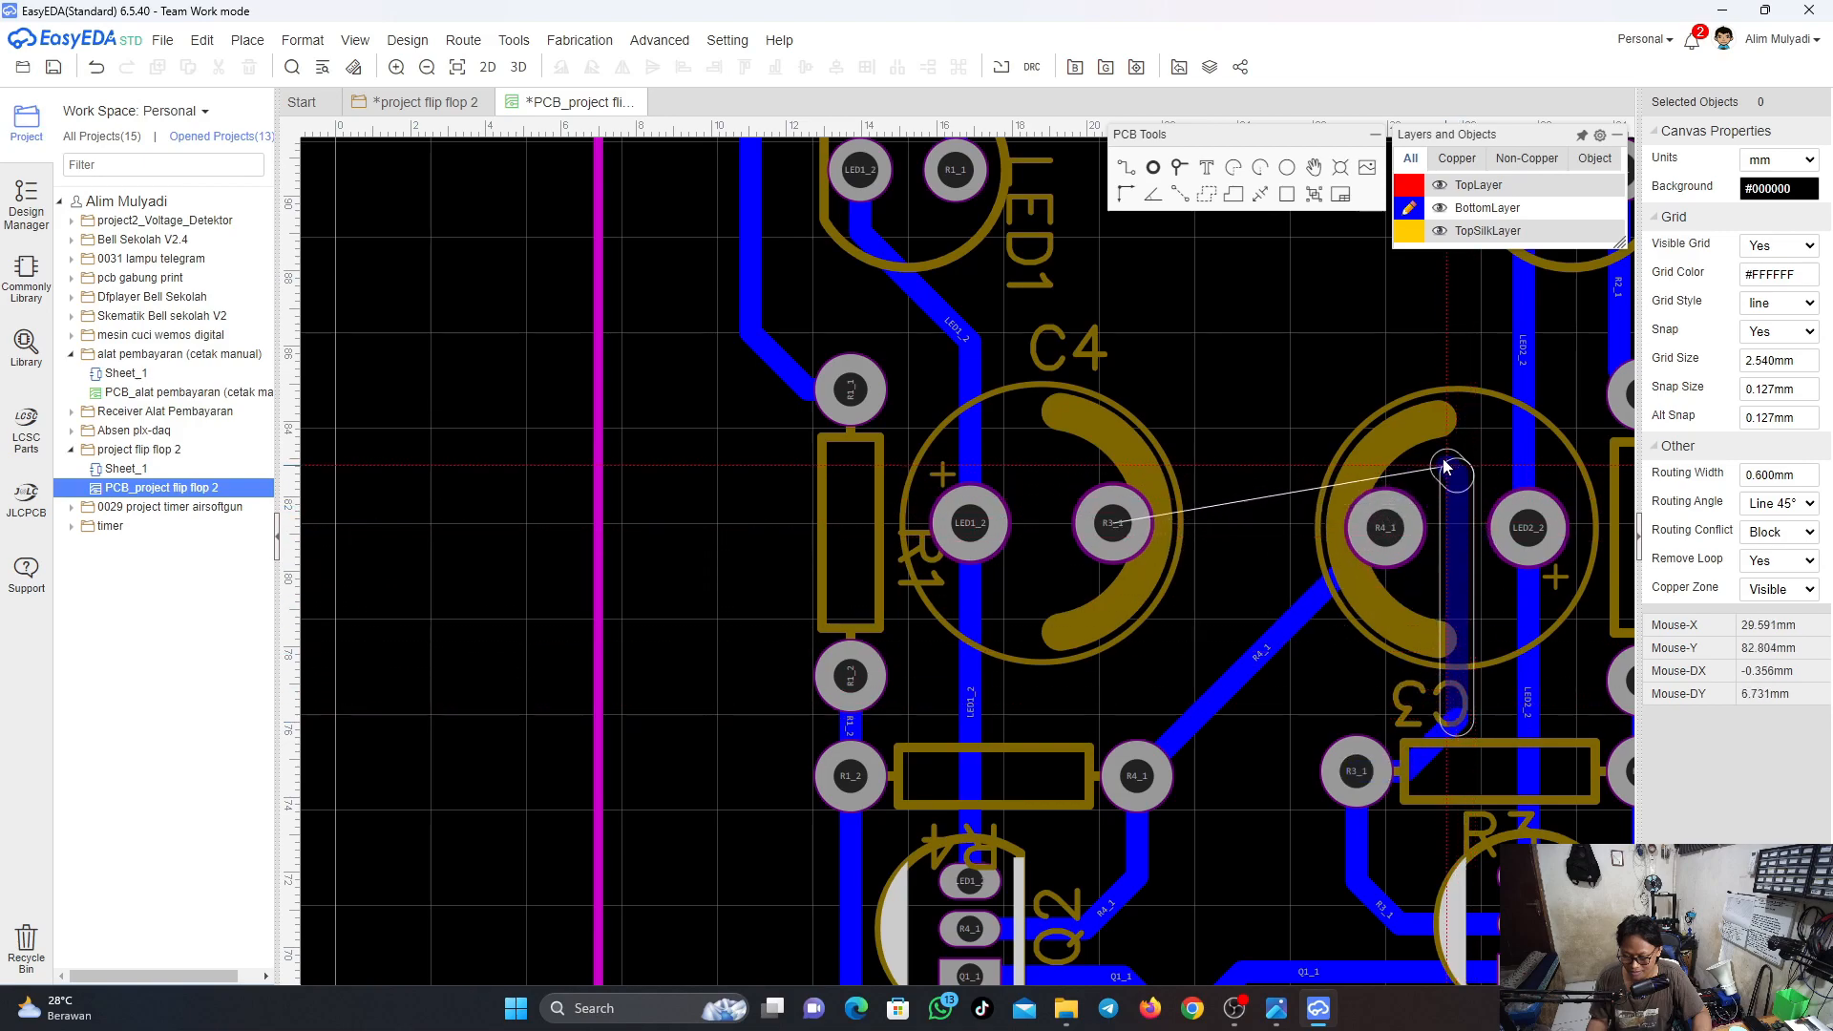
click(1380, 385)
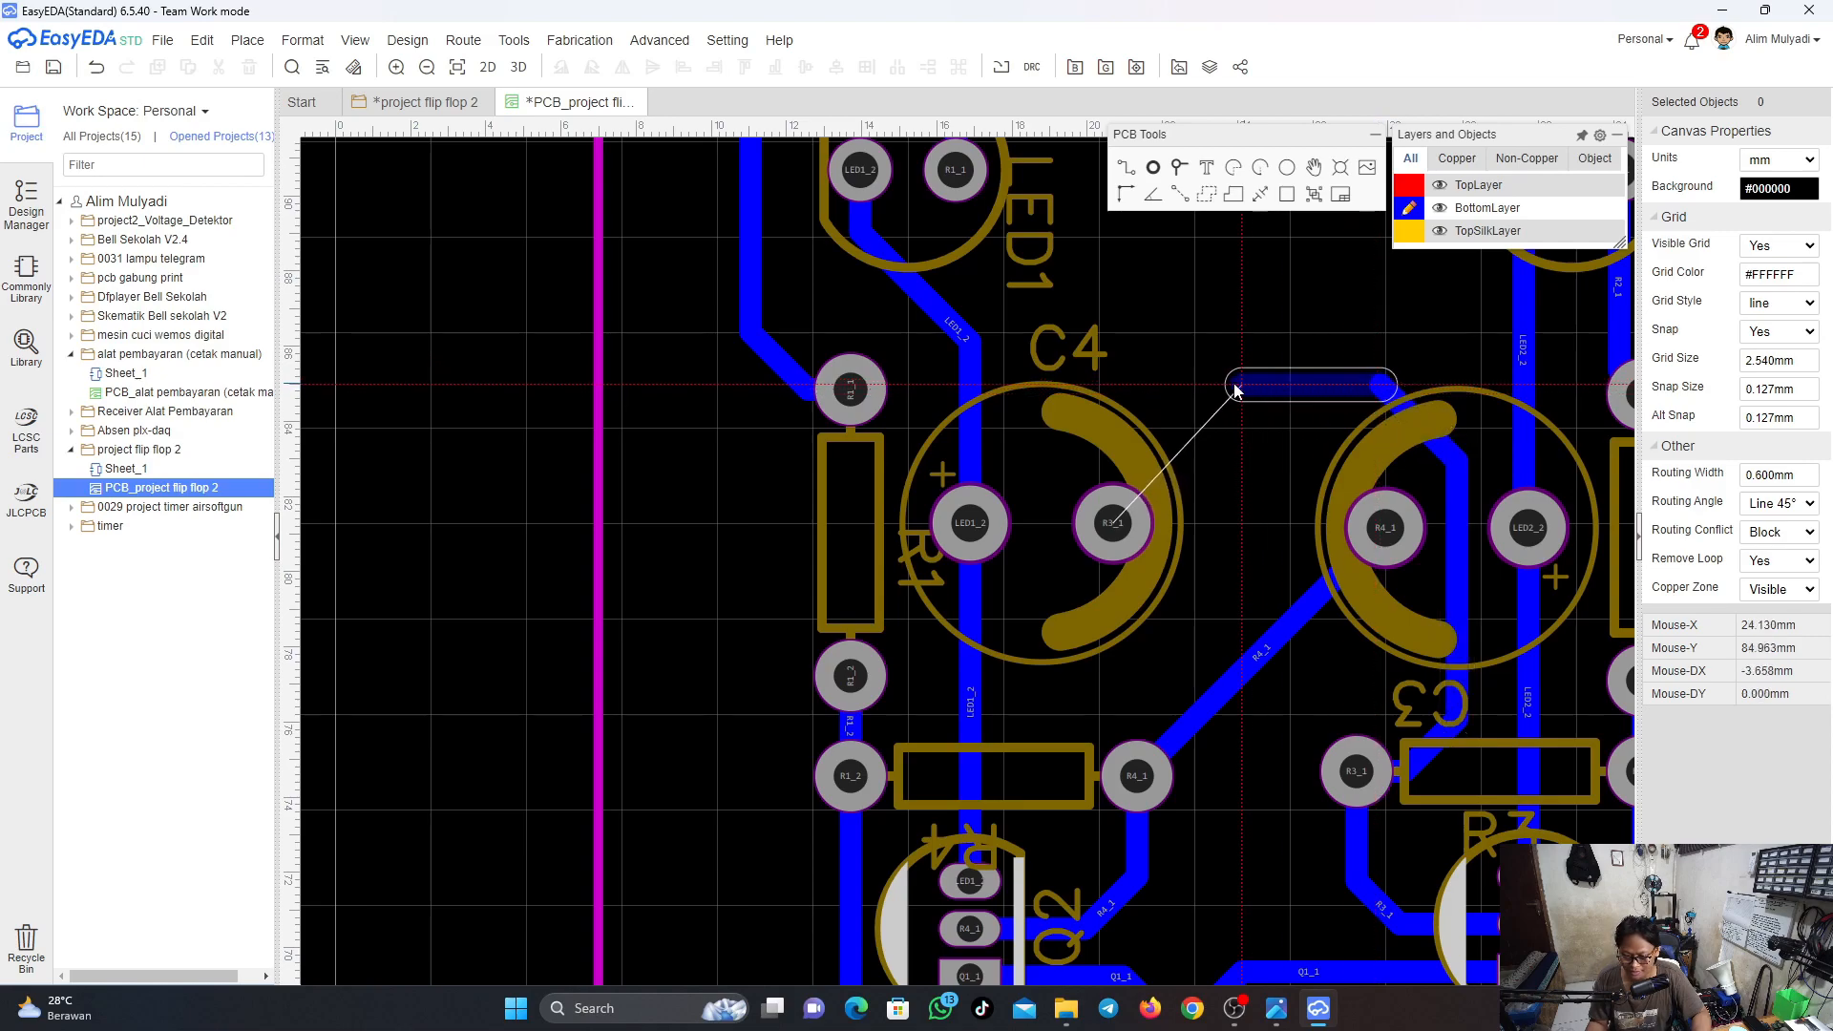
click(1121, 521)
click(1178, 427)
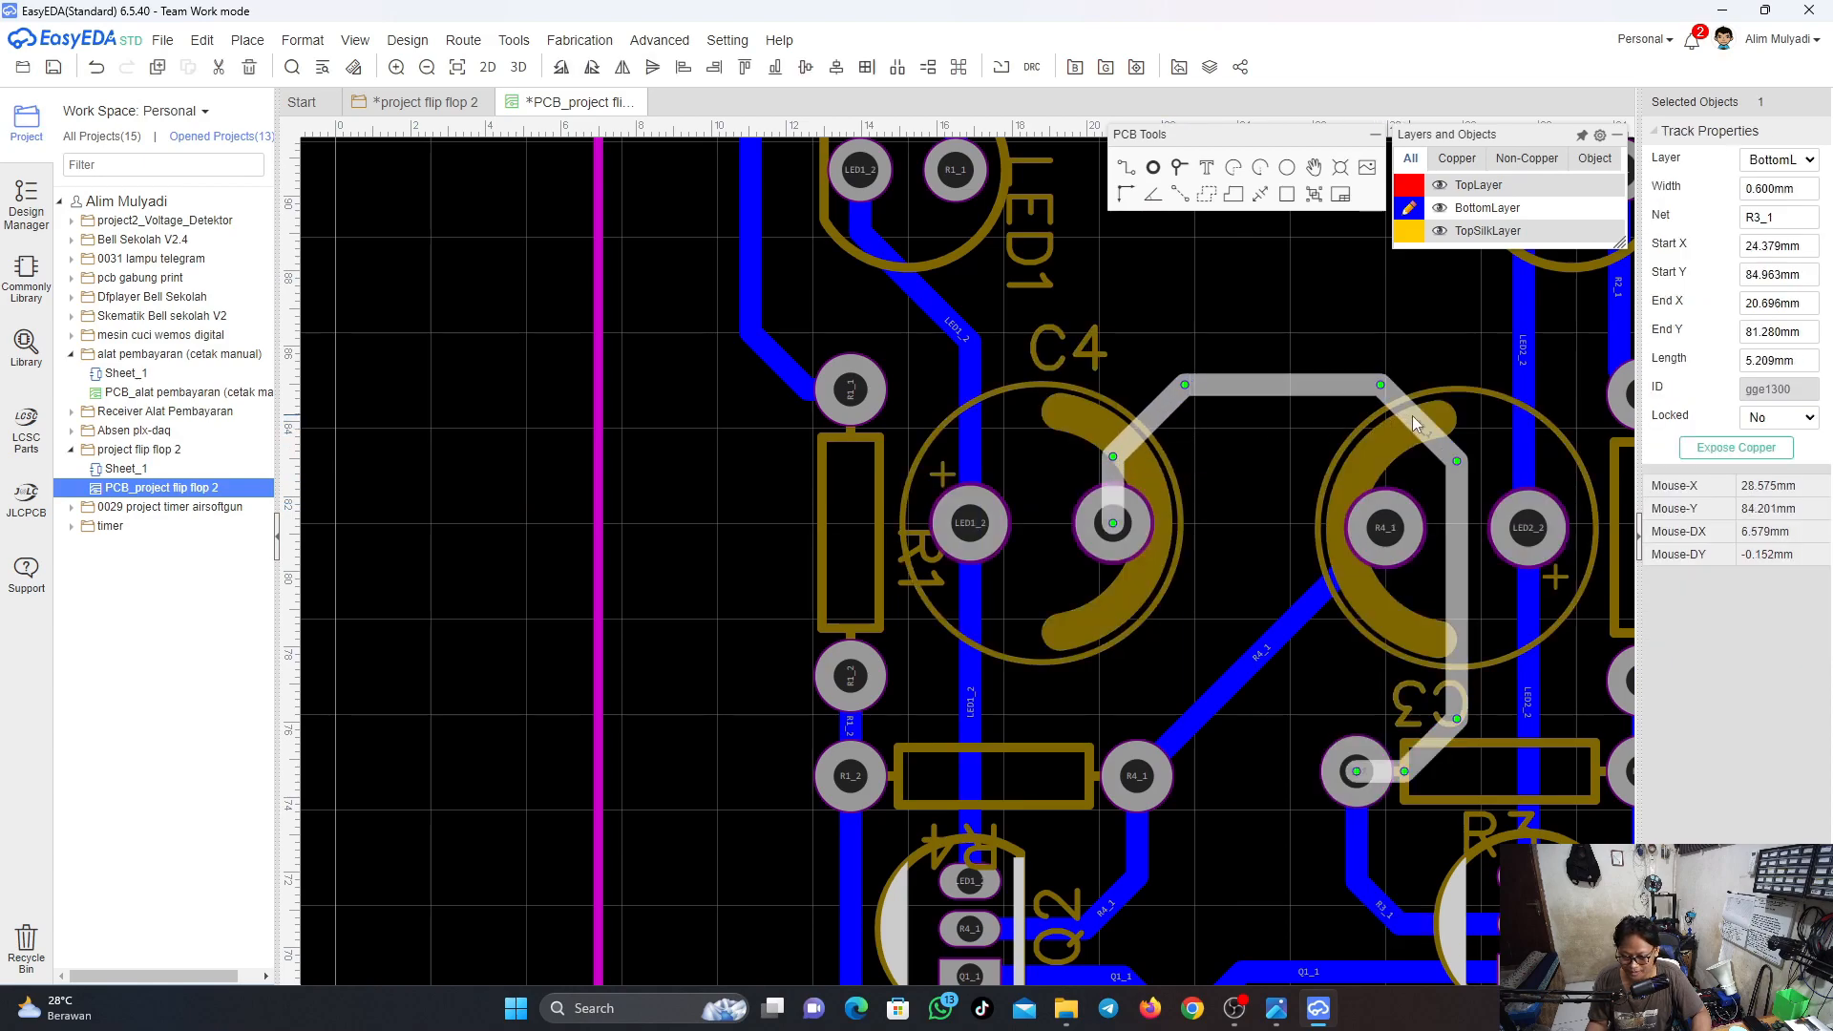
drag(1412, 417, 1425, 416)
scroll(1386, 564, down, 3)
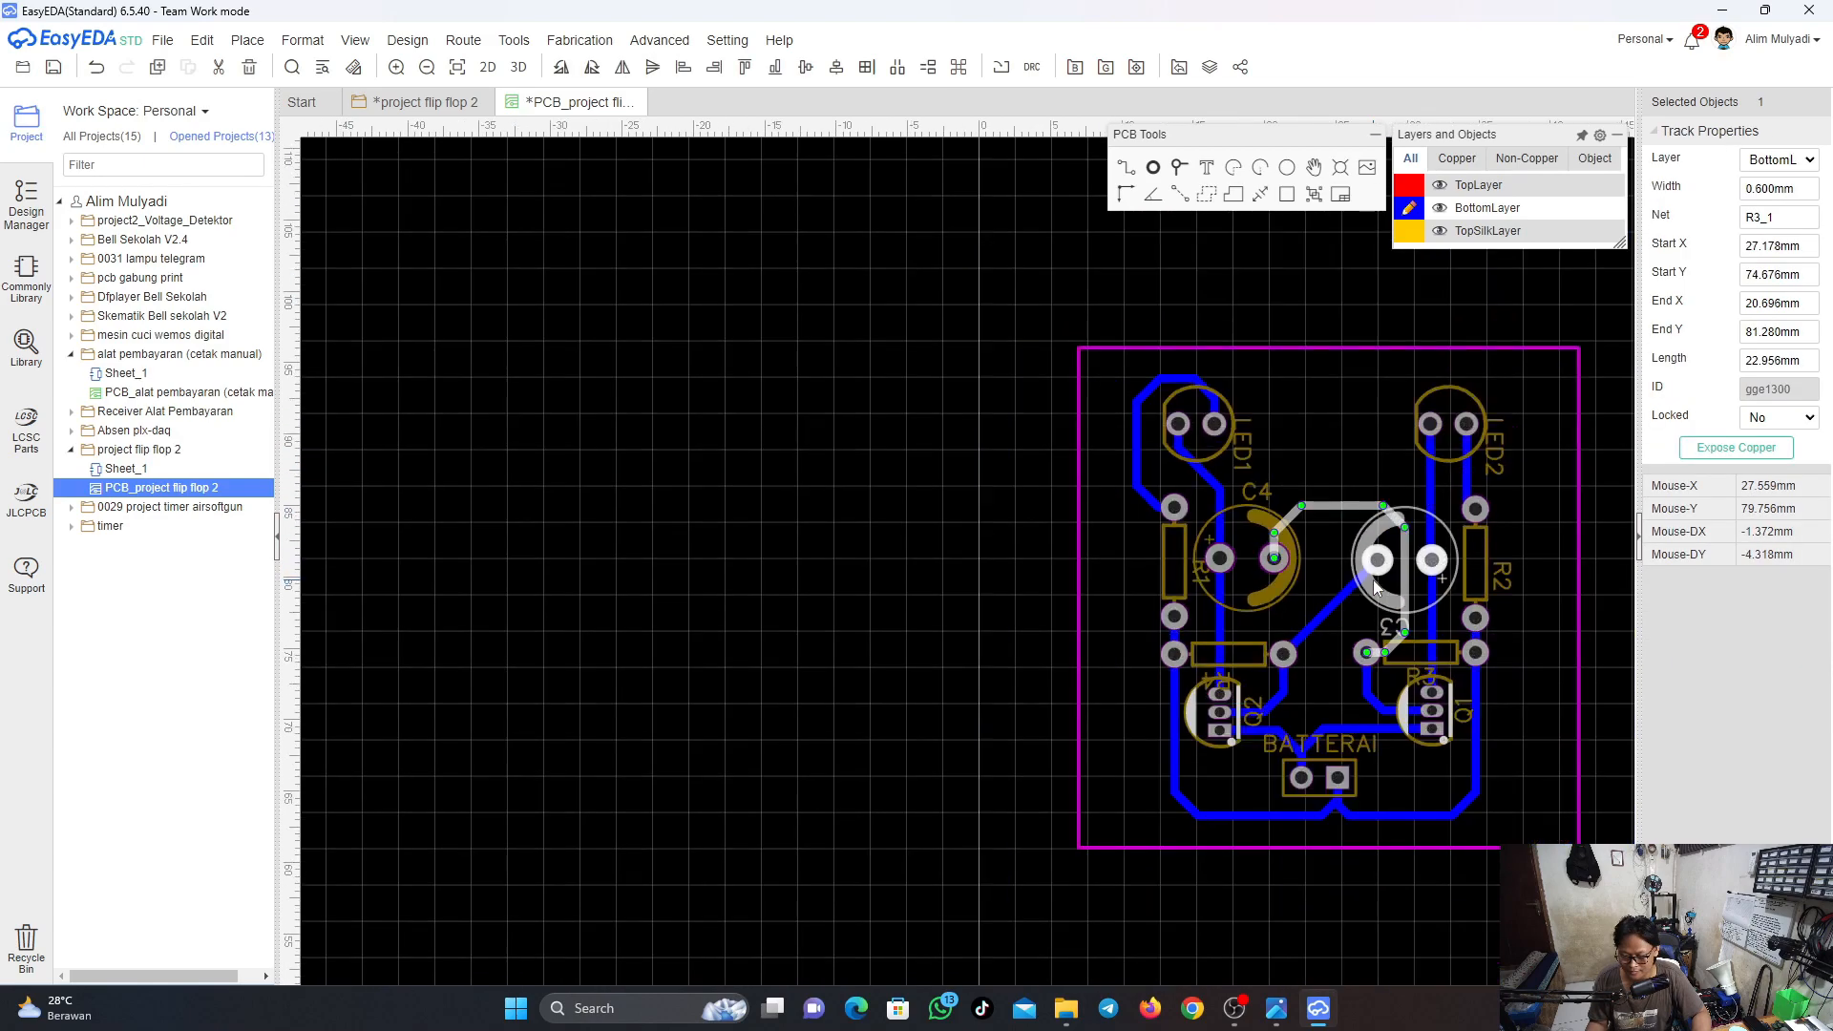
right_drag(889, 480, 405, 471)
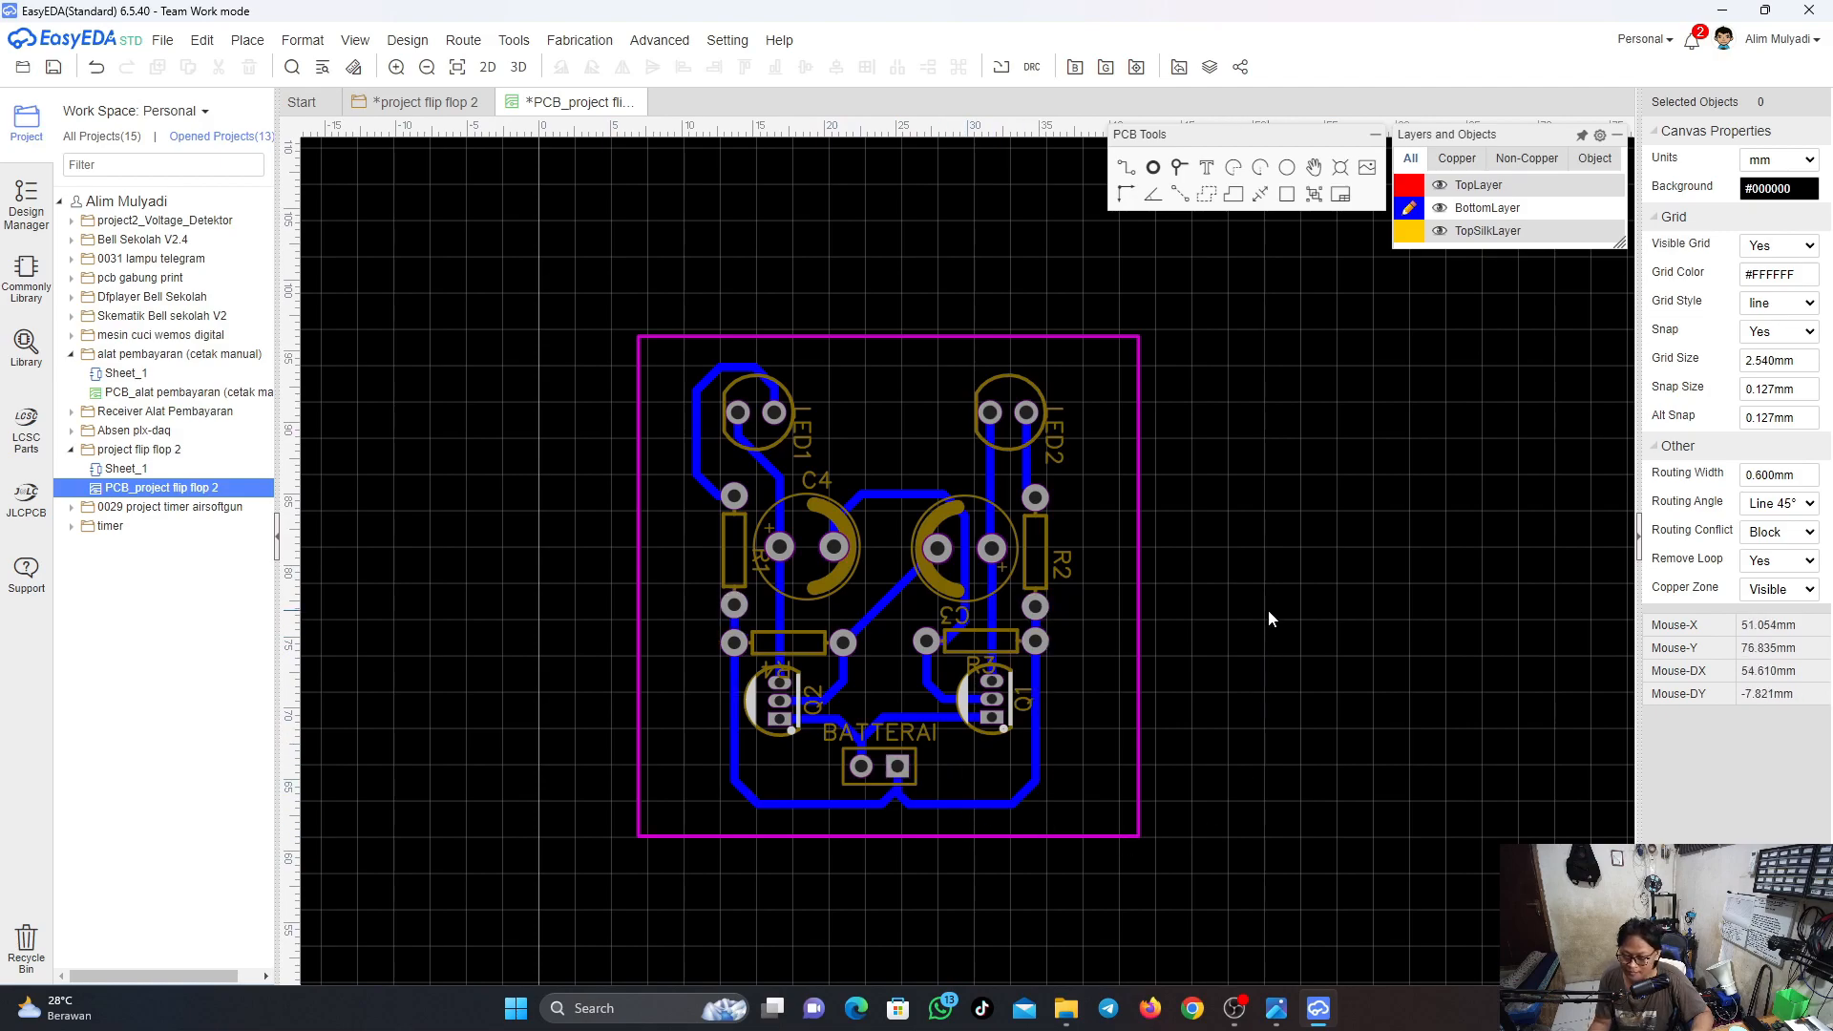
Place a trial via outside the board outline, inspect its properties and delete it
click(1154, 169)
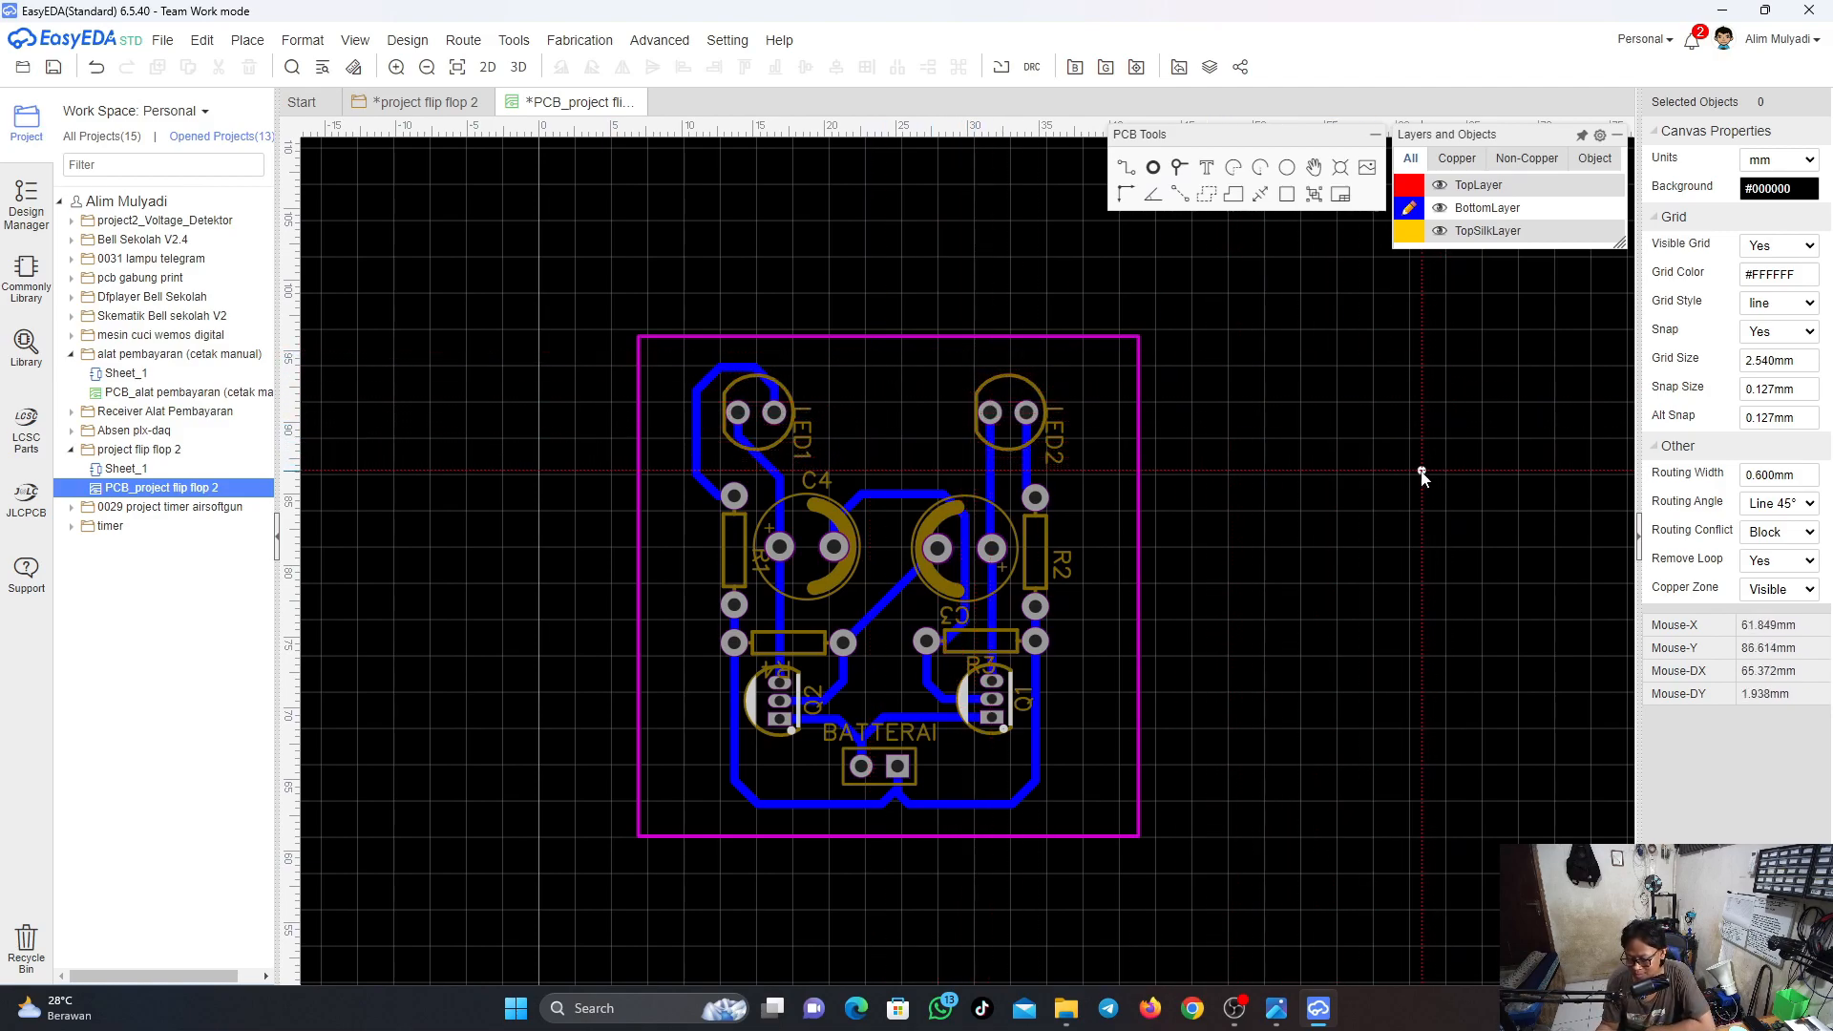
click(1325, 459)
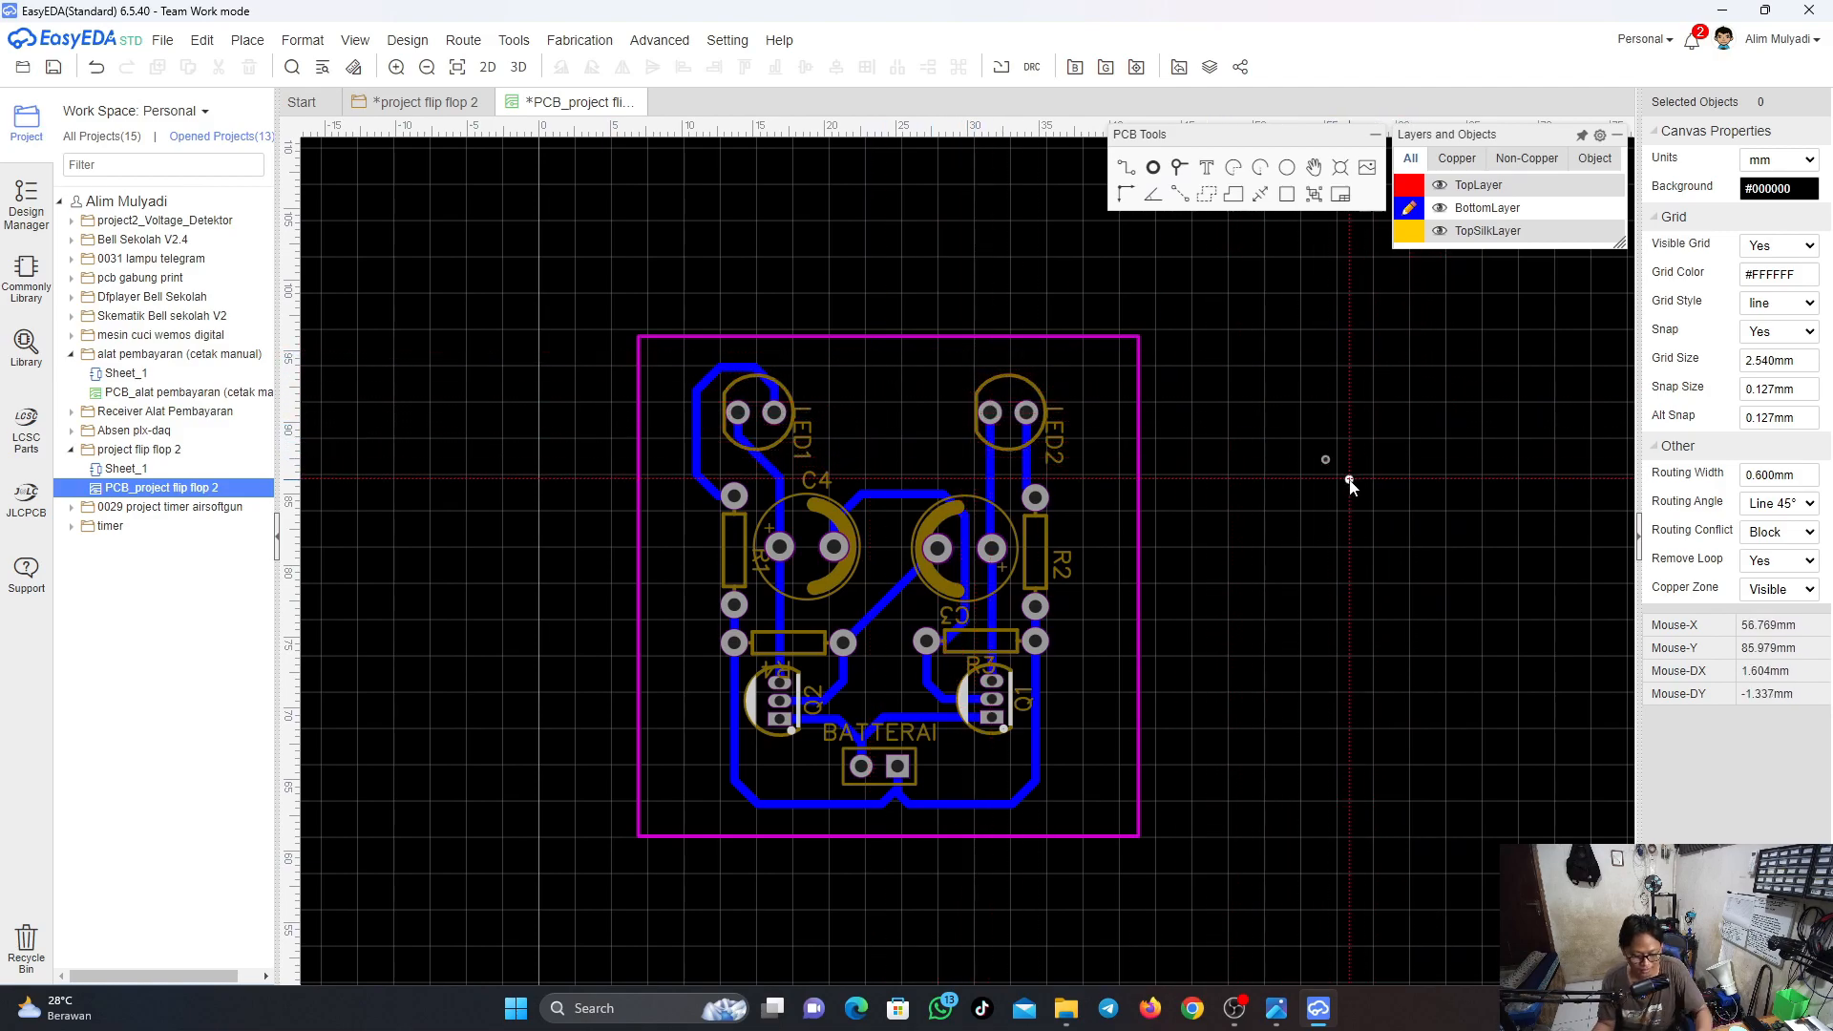
click(1325, 461)
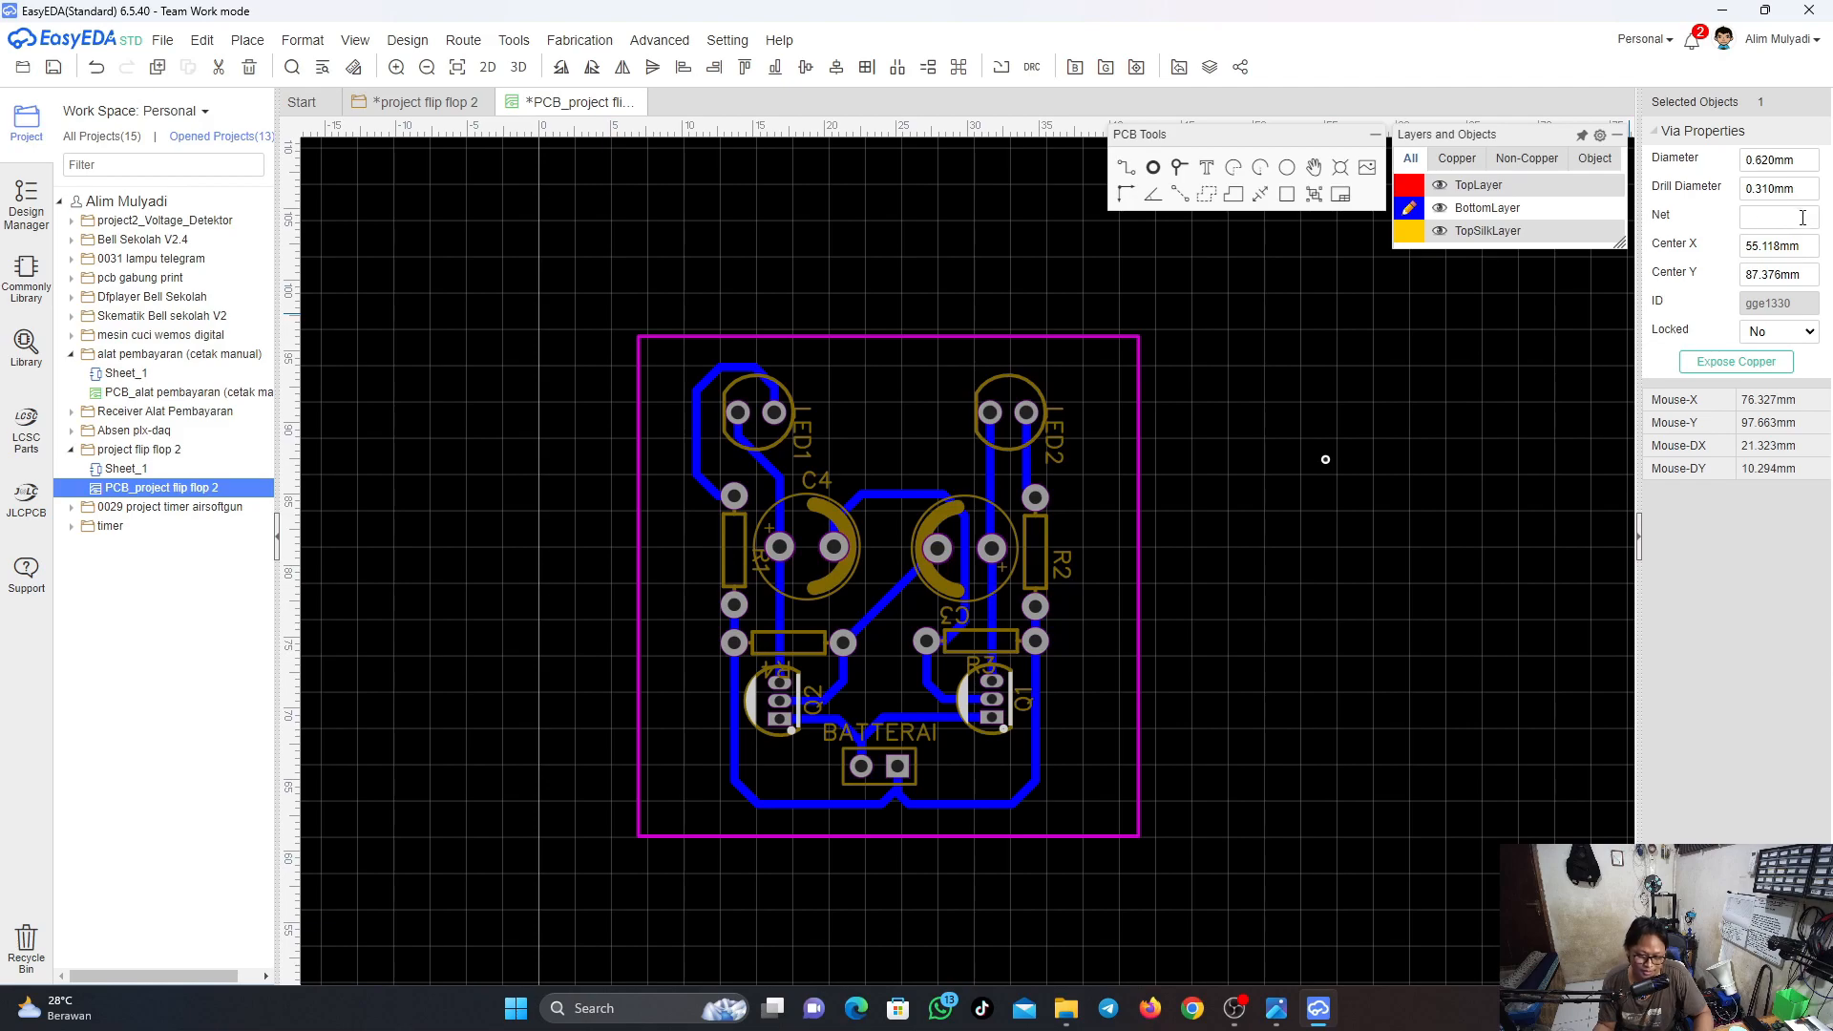
click(1324, 466)
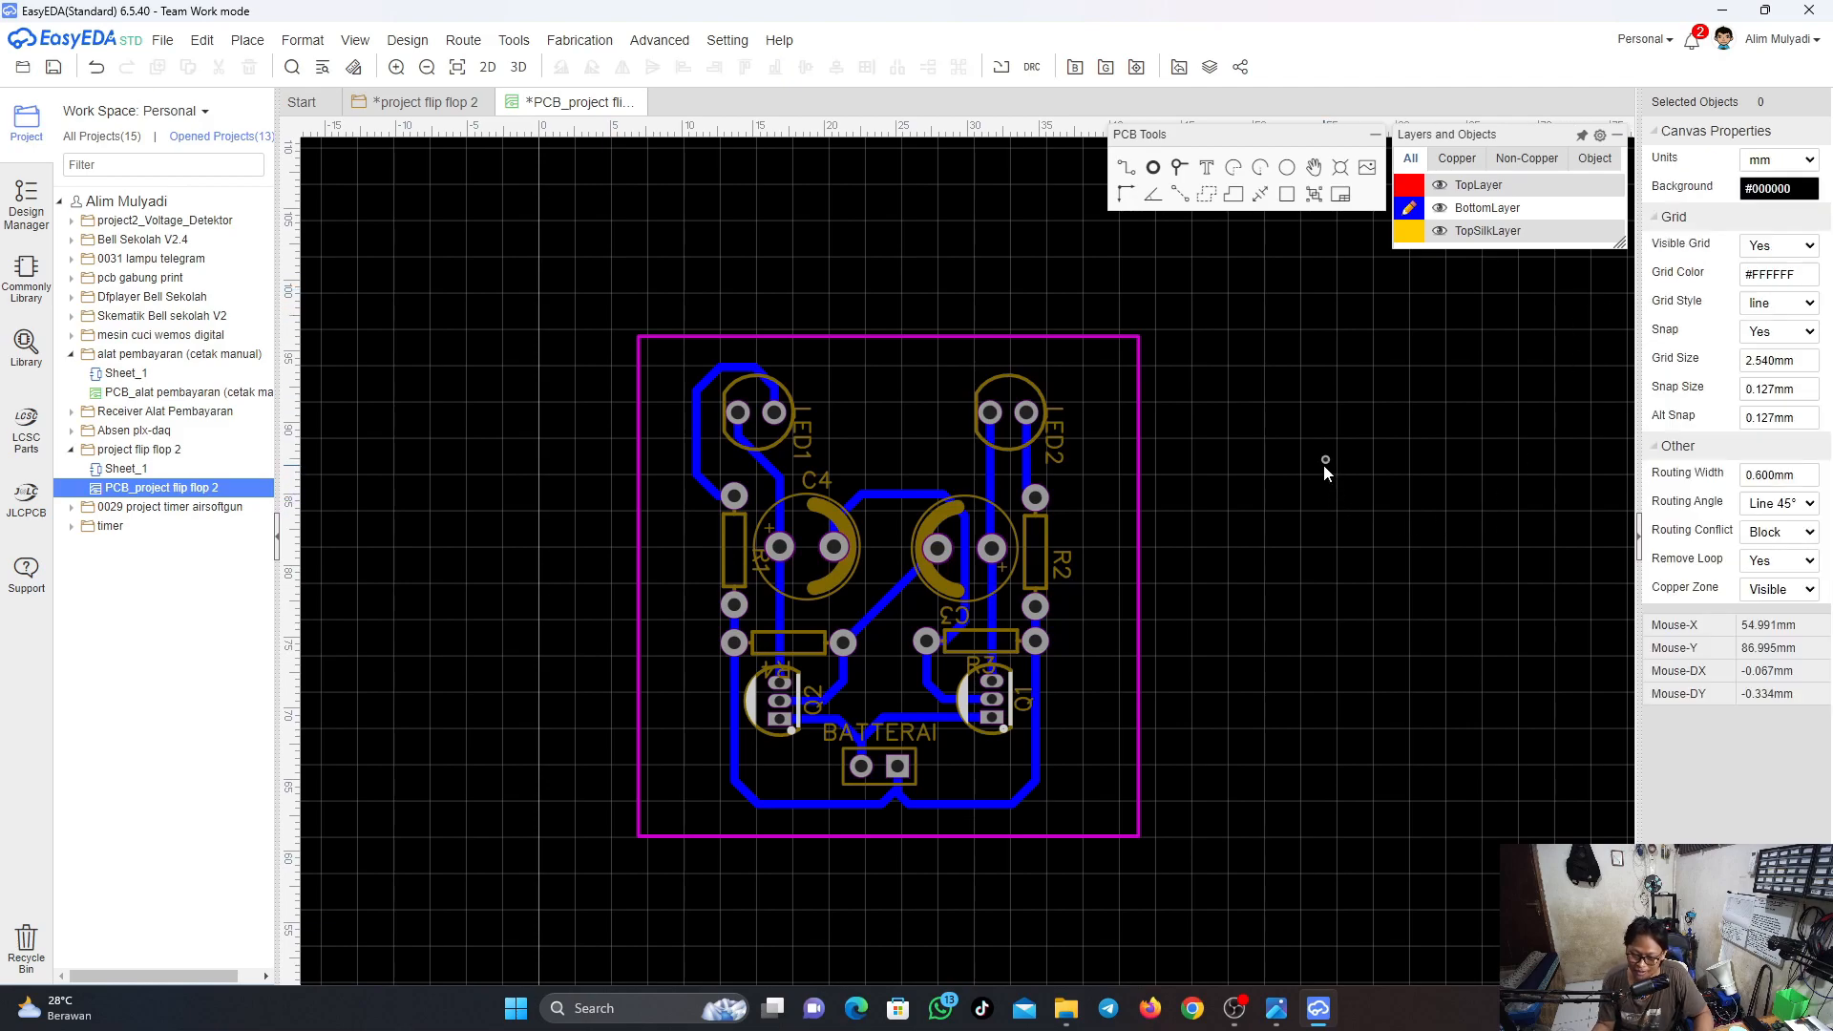
click(1324, 464)
key(Delete)
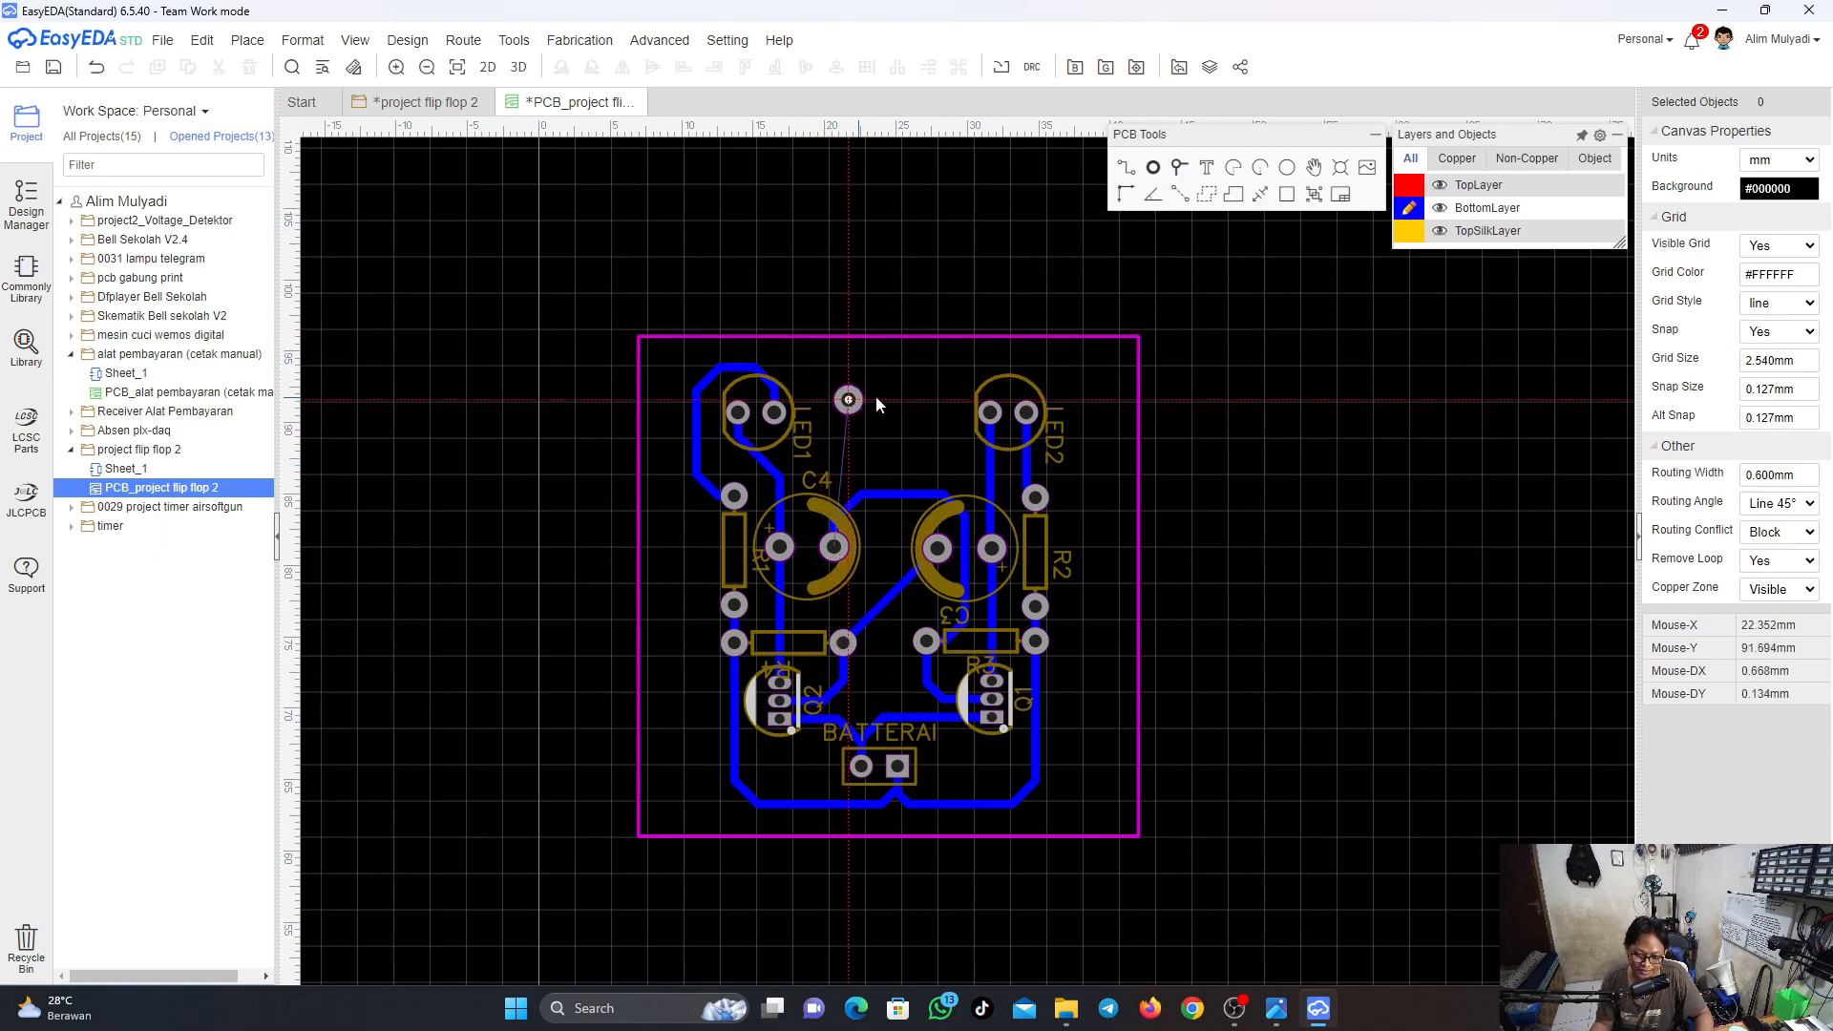
Place two trial pads on the board between LED1 and LED2 and undo both placements
click(847, 401)
click(879, 399)
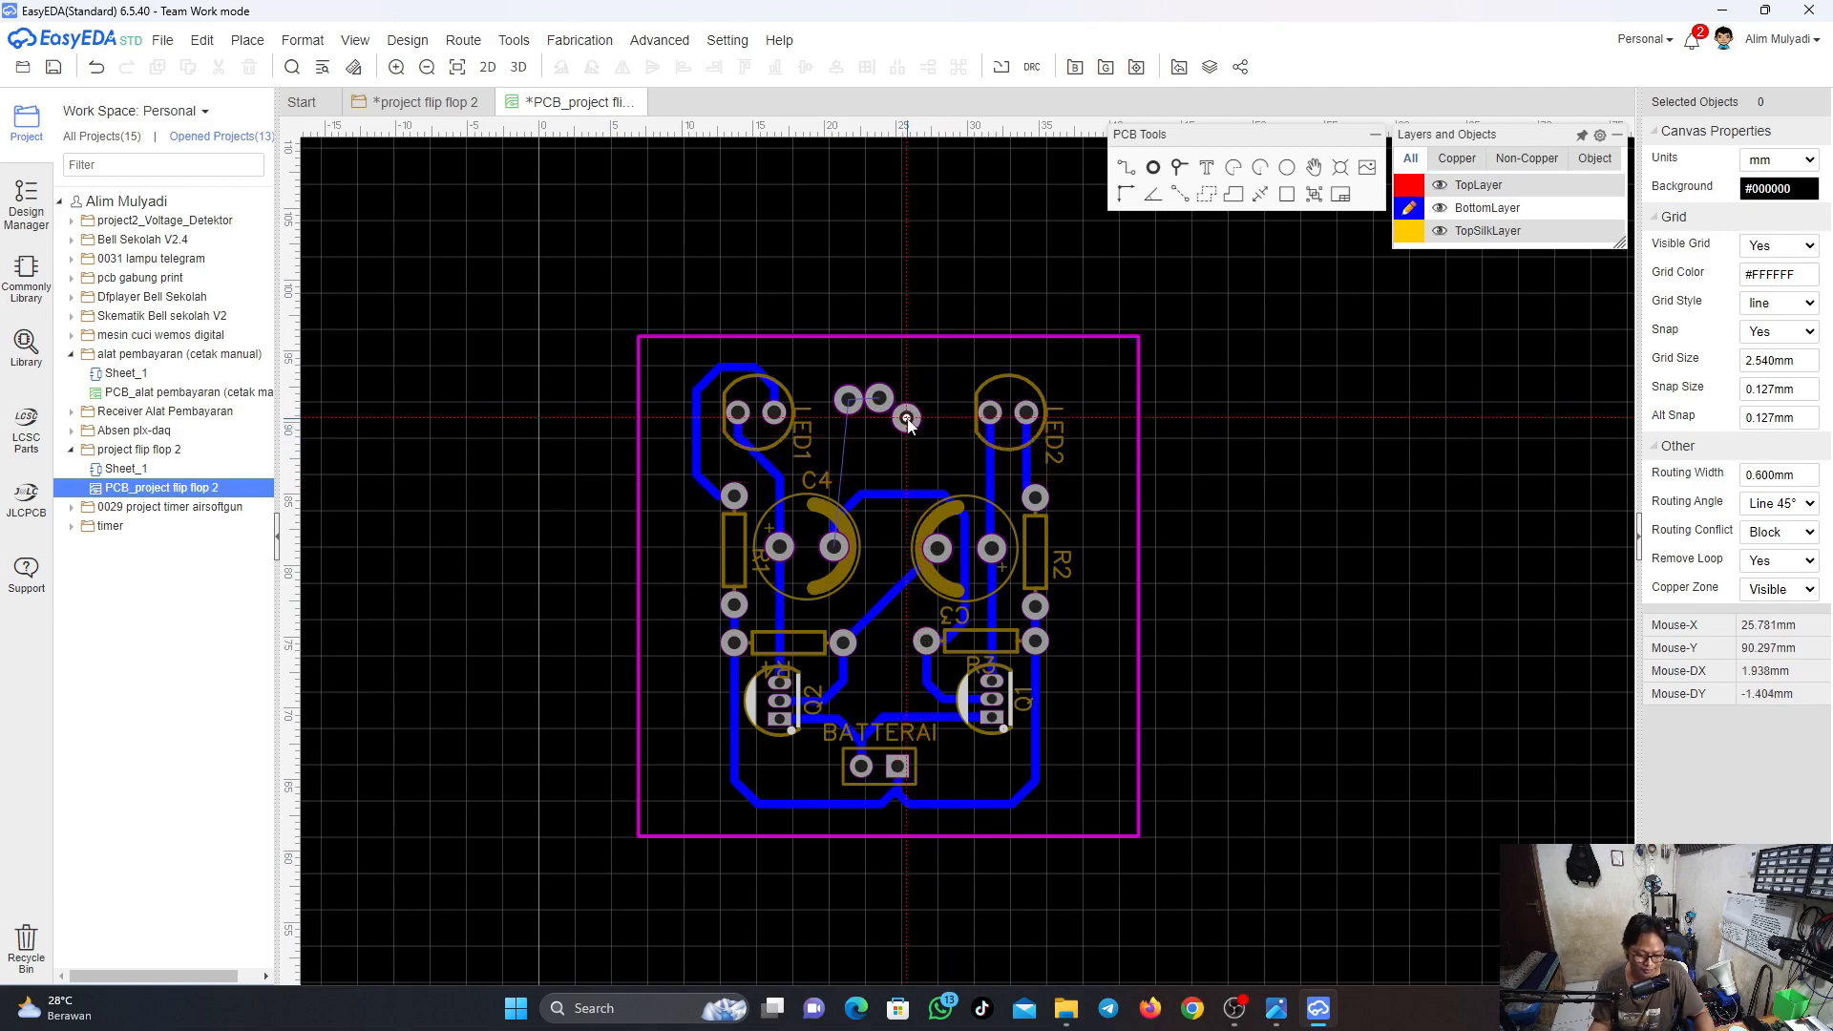
key(Escape)
key(ctrl+z)
key(ctrl+z)
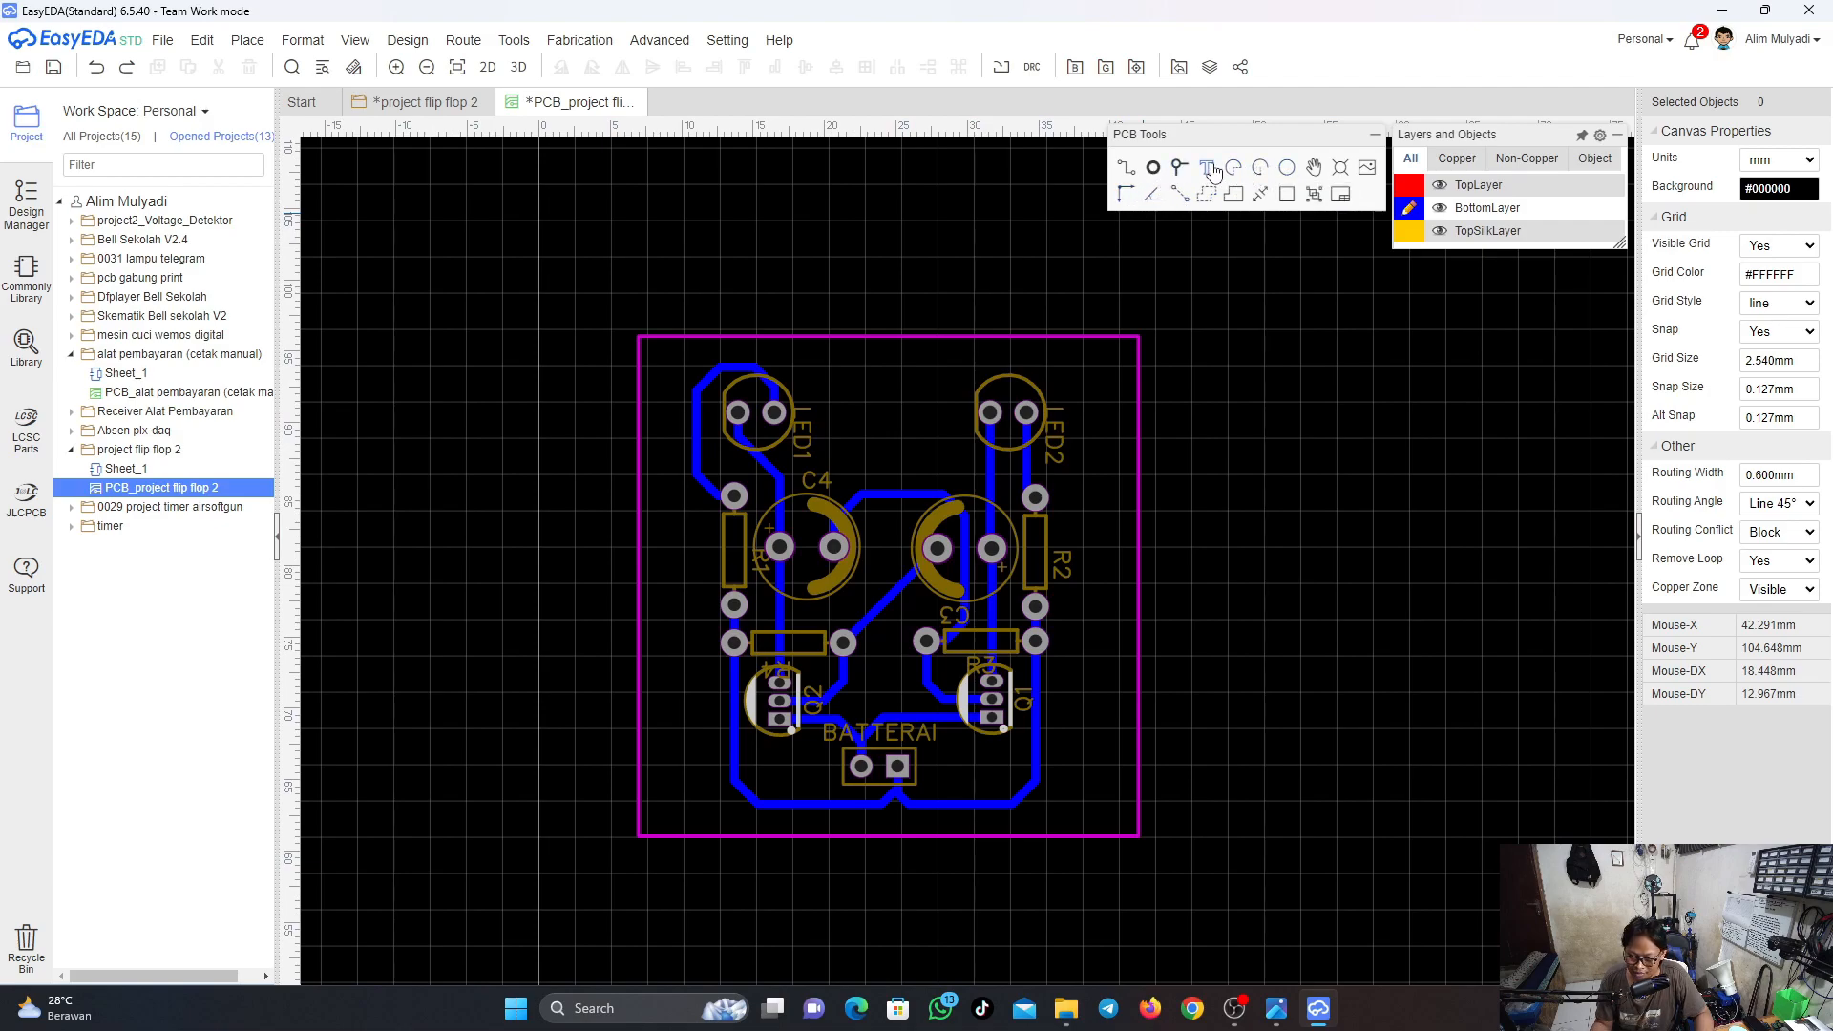
Place a hole outside the board outline and set its diameter to 3 mm
click(1341, 170)
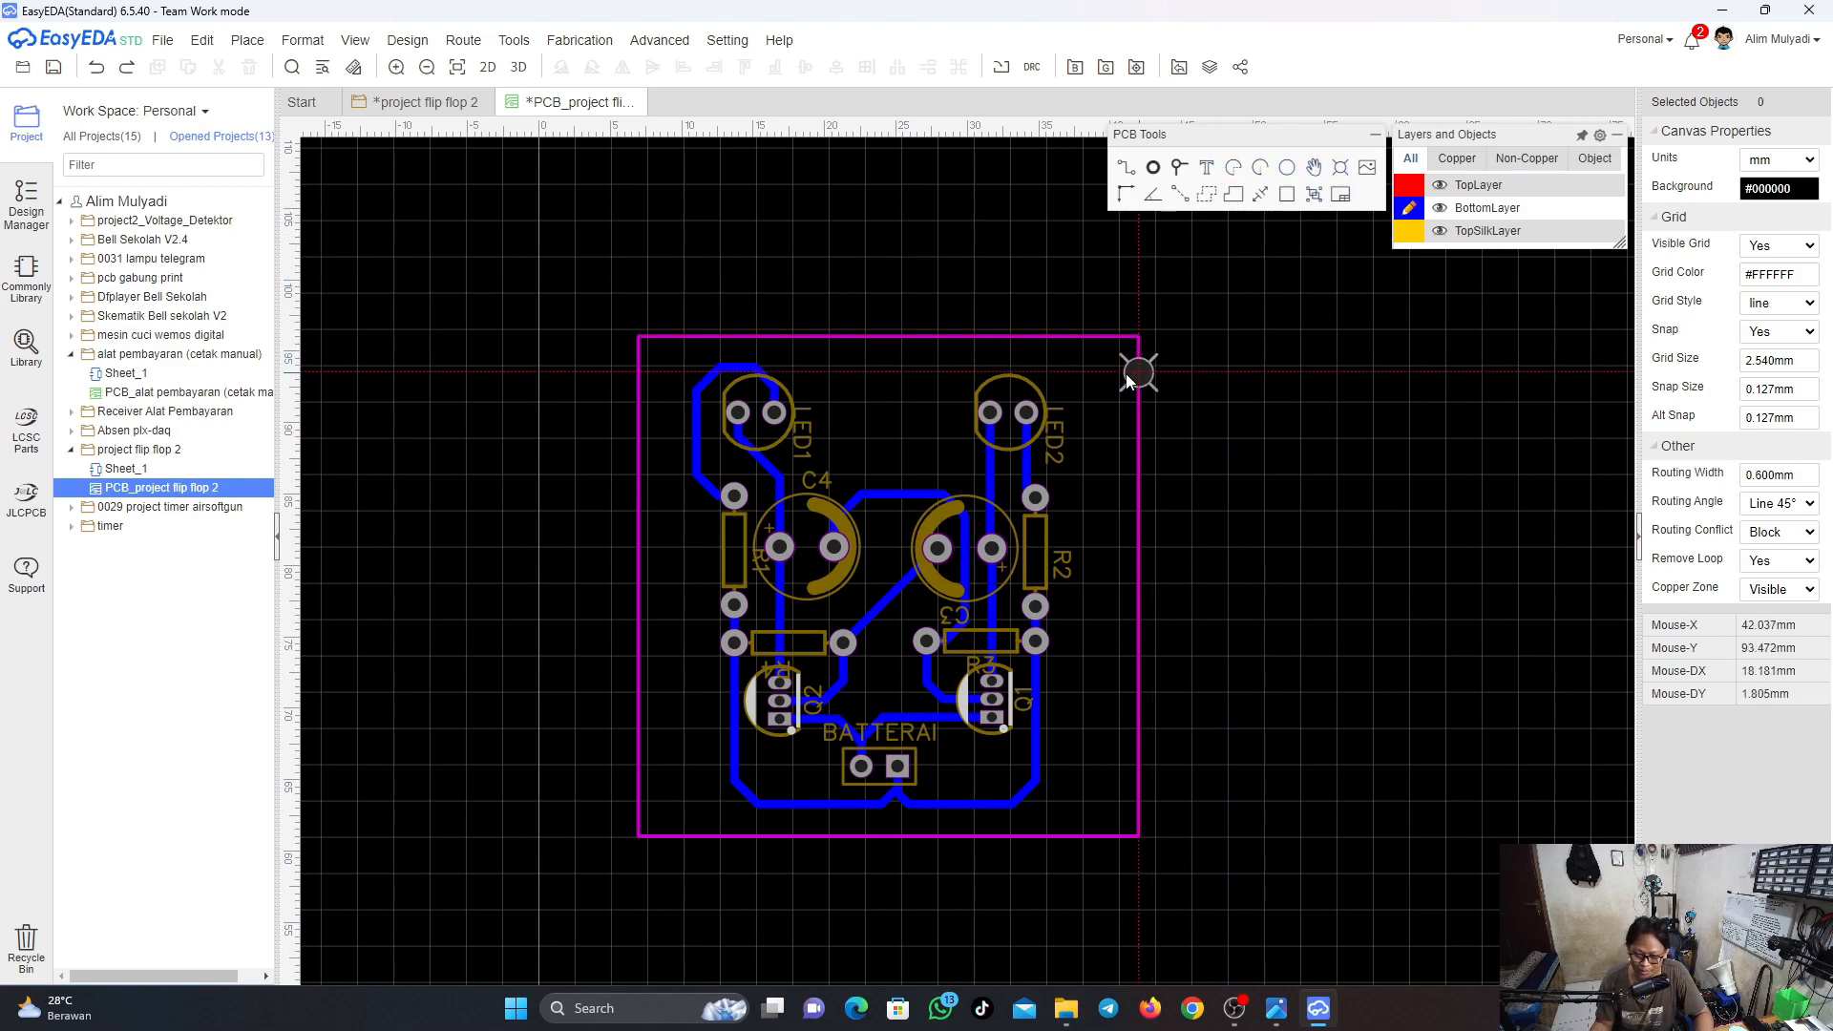
click(1252, 349)
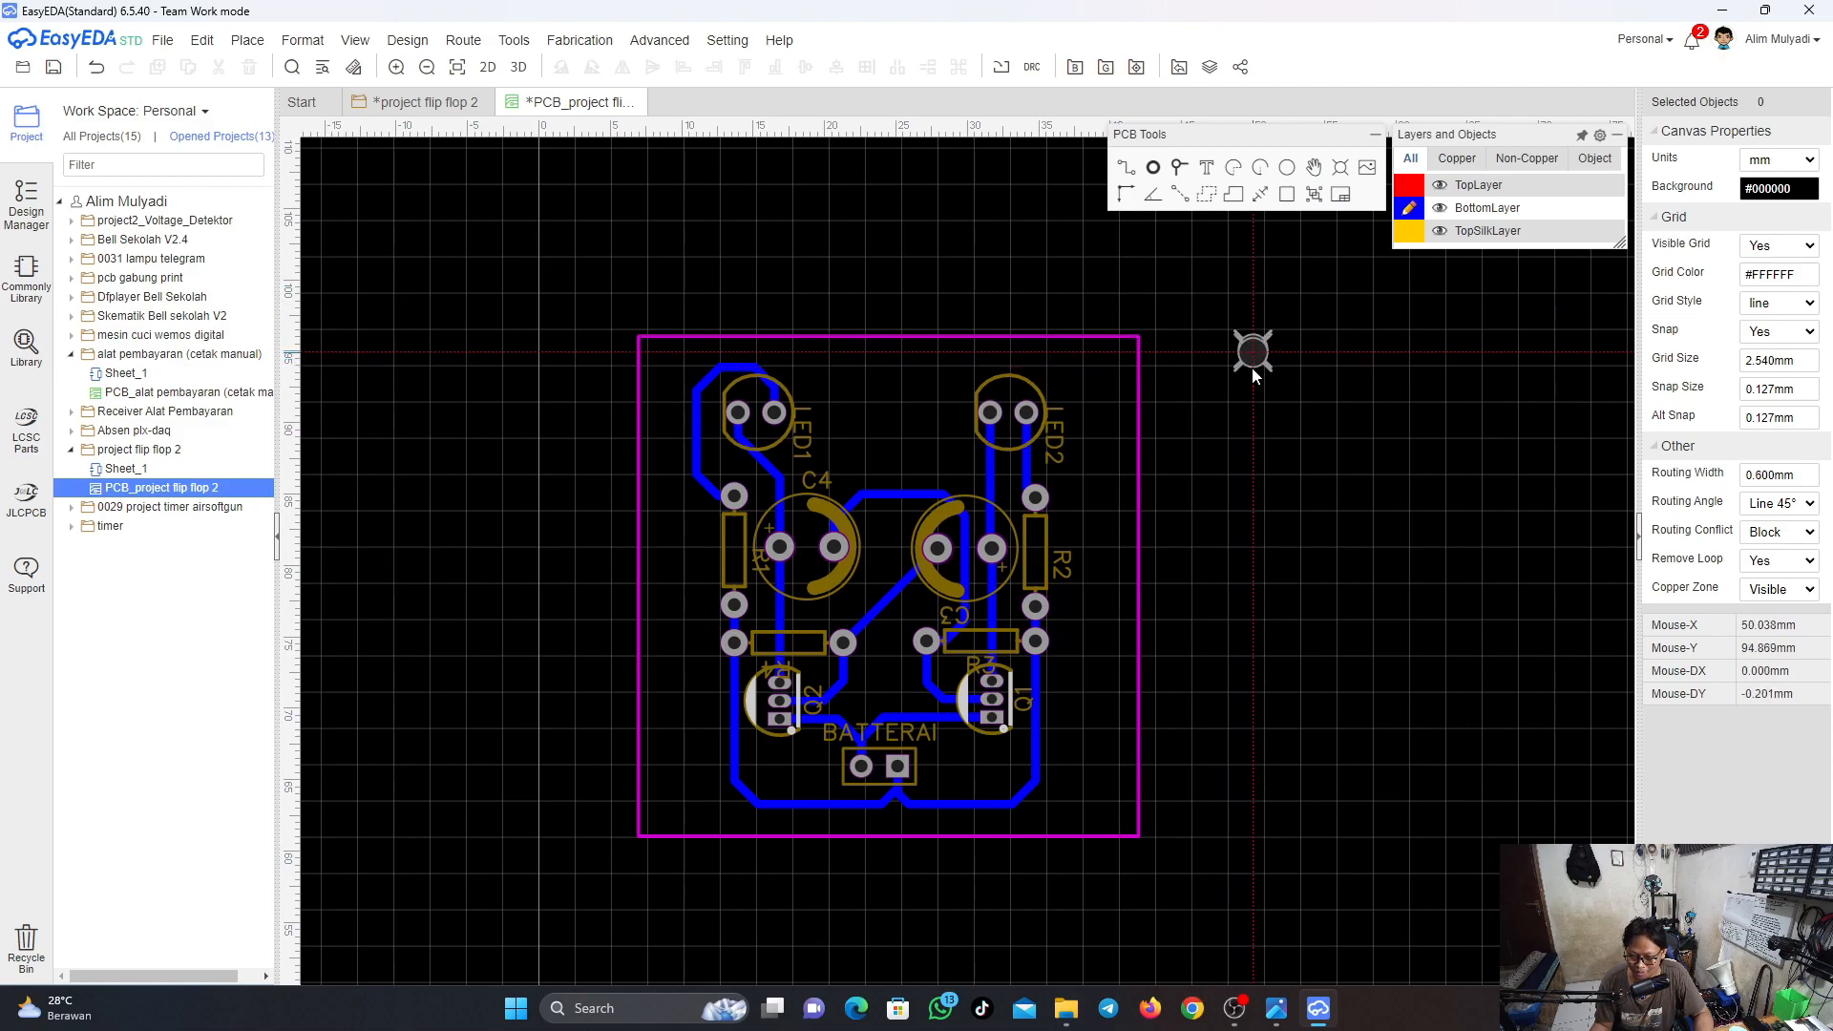
key(Escape)
click(1253, 351)
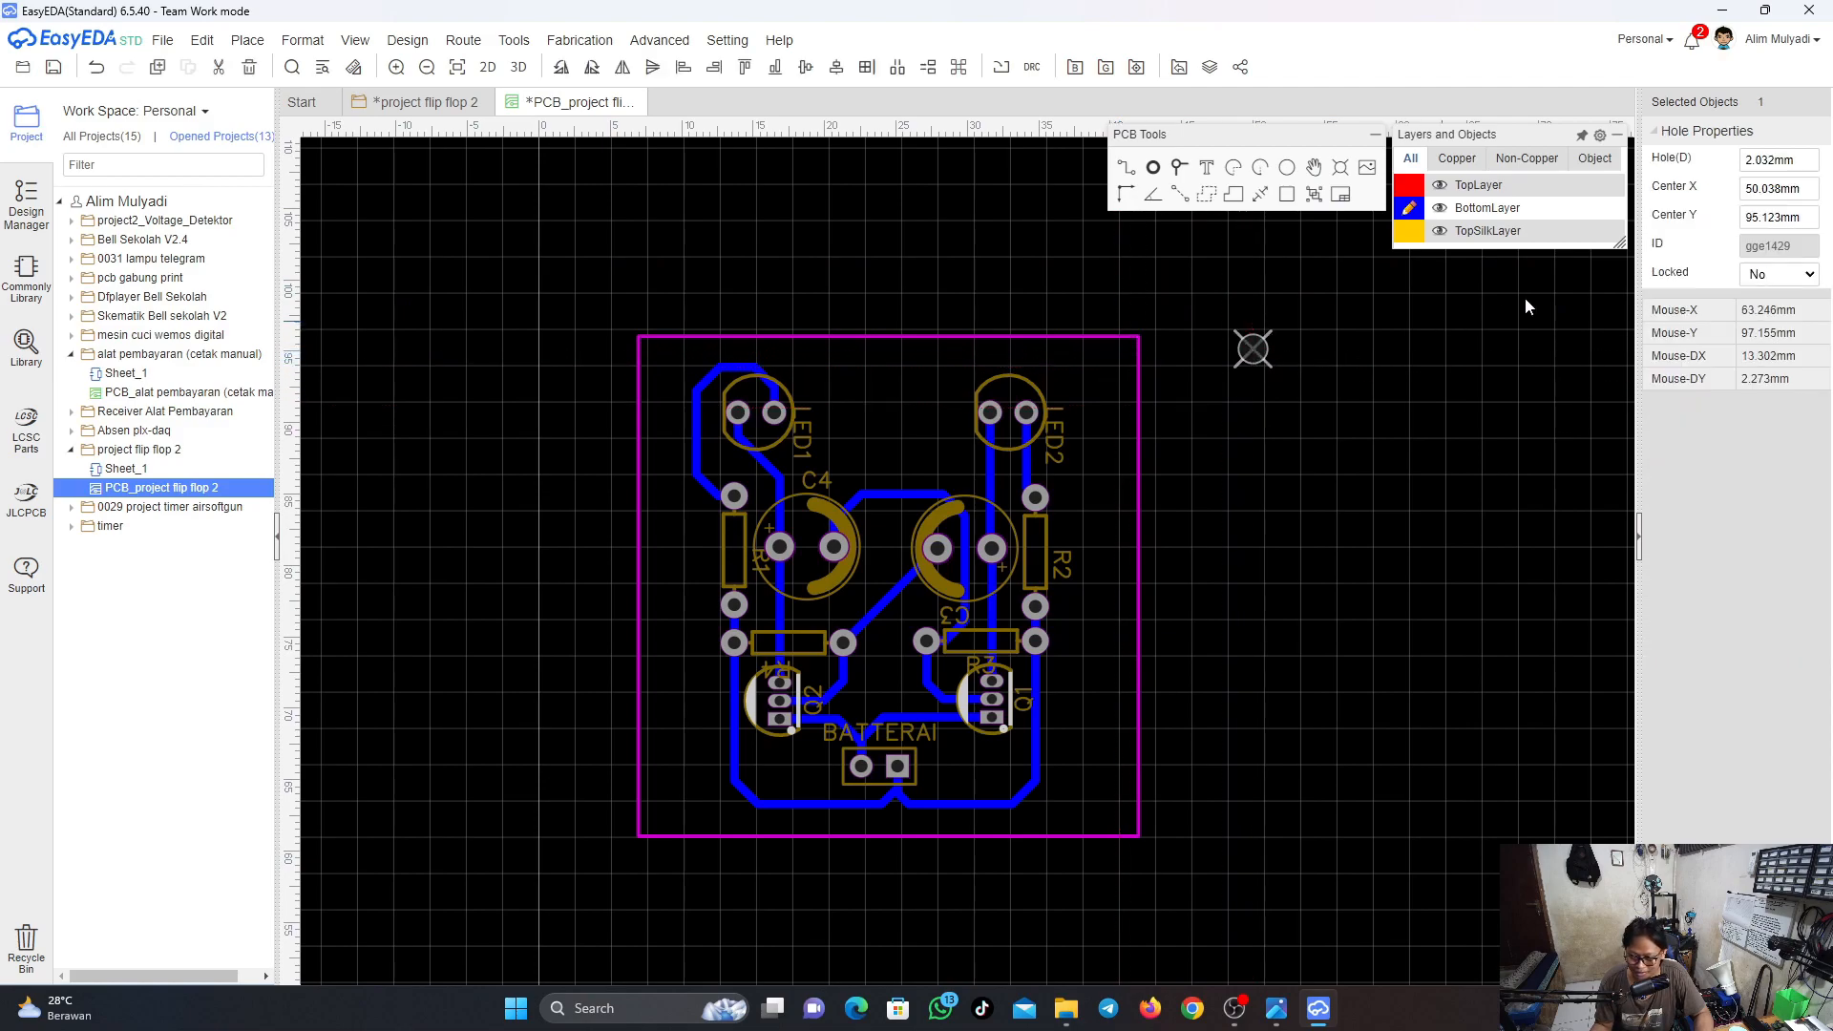
click(1794, 161)
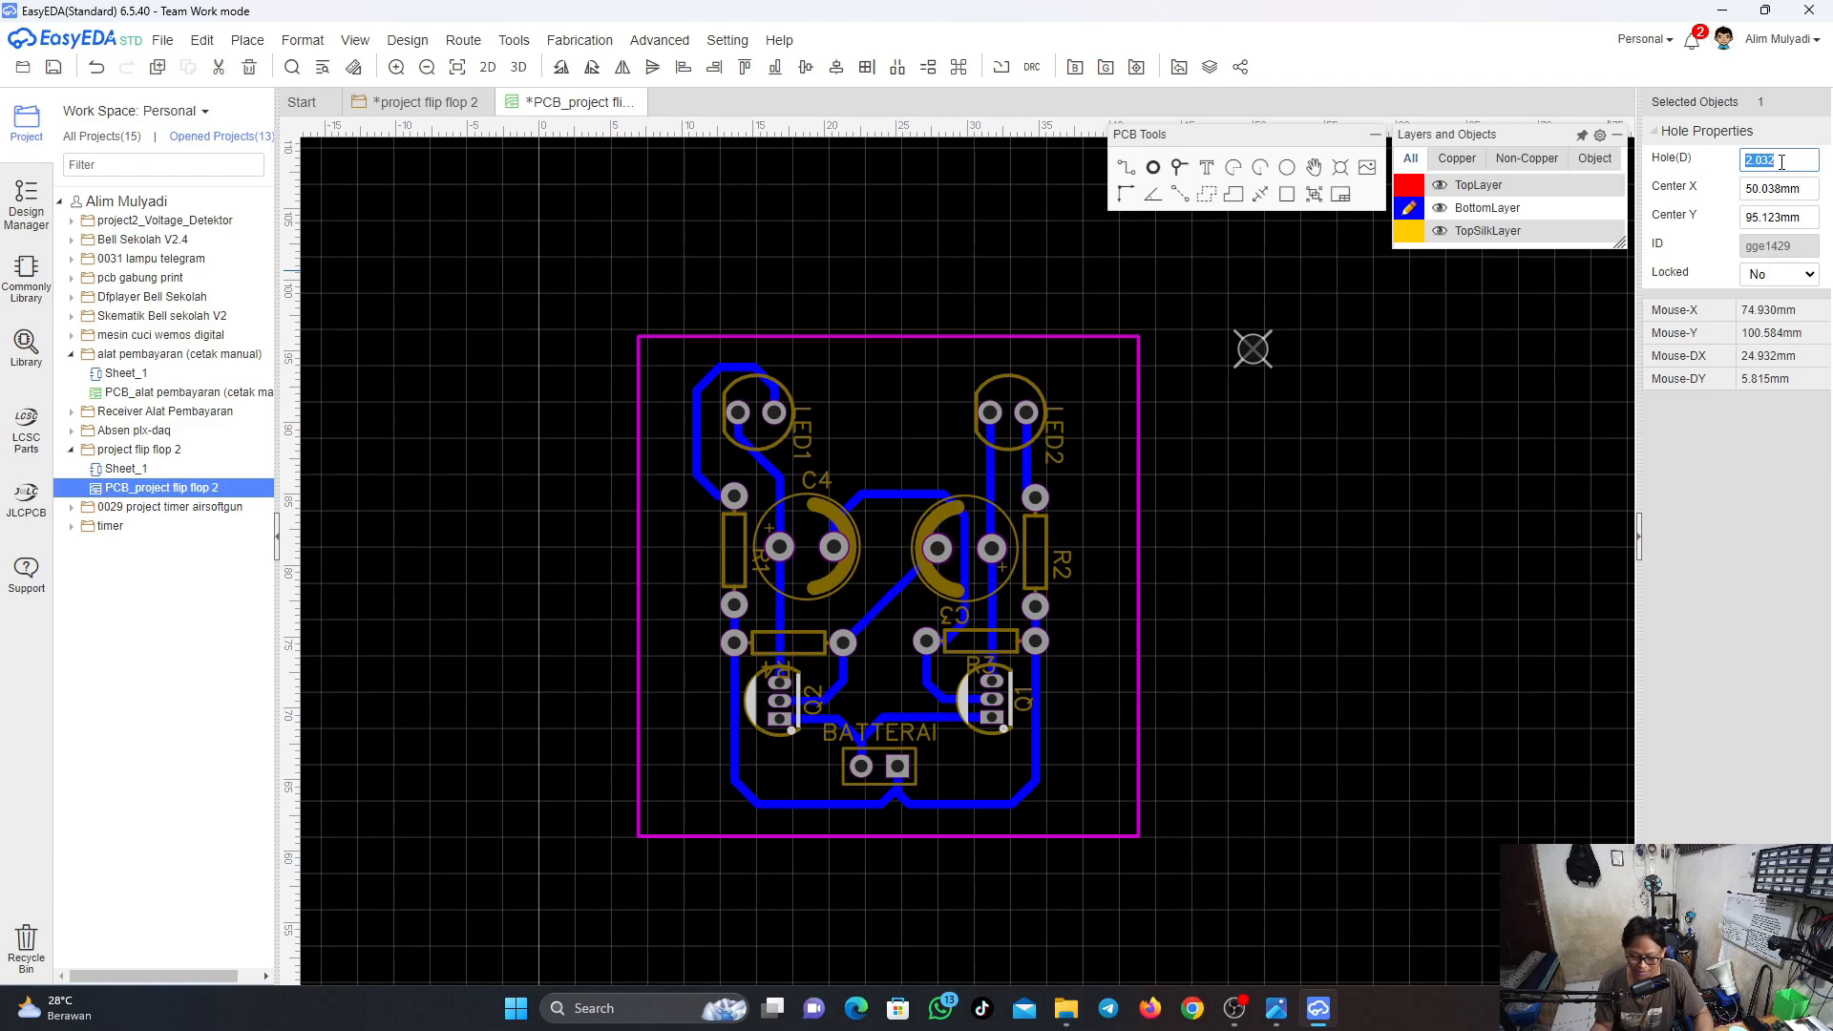
text(3)
key(Return)
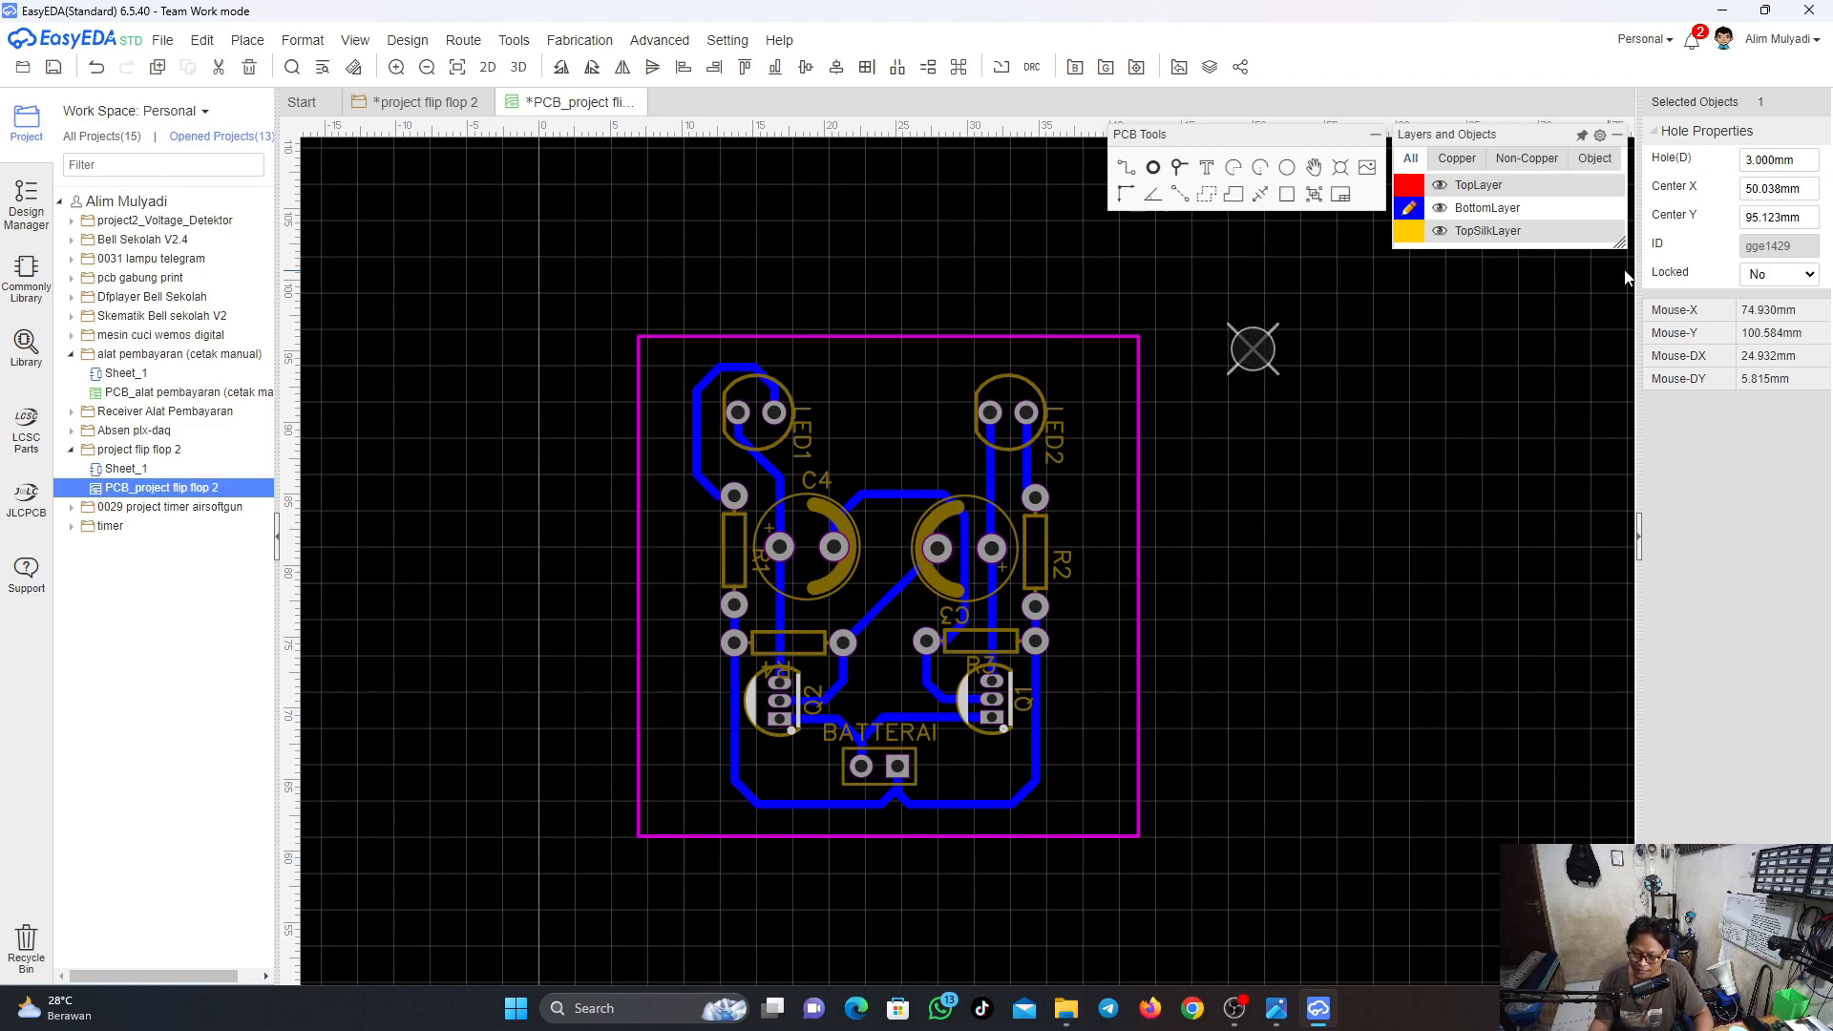
Move the 3 mm hole into the board's upper-right corner and place a copy of it in the upper-left corner
drag(1262, 361, 1106, 364)
right_click(1107, 364)
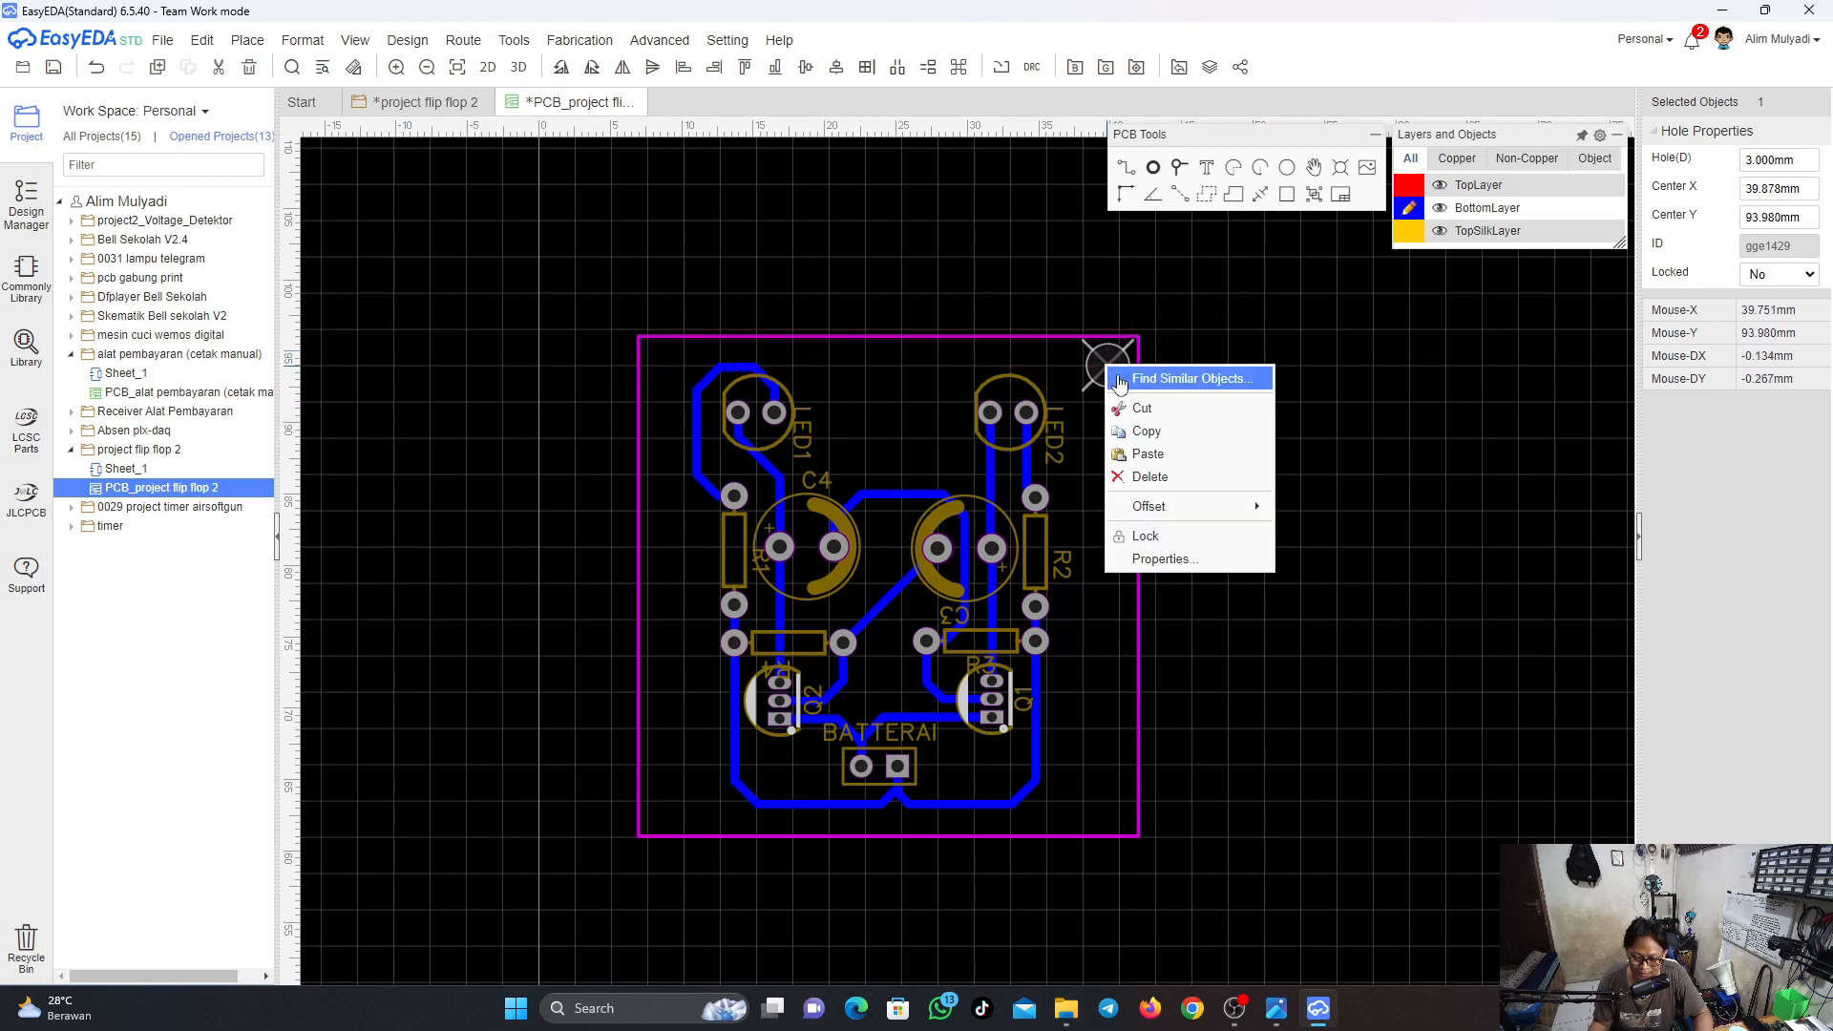
click(1146, 431)
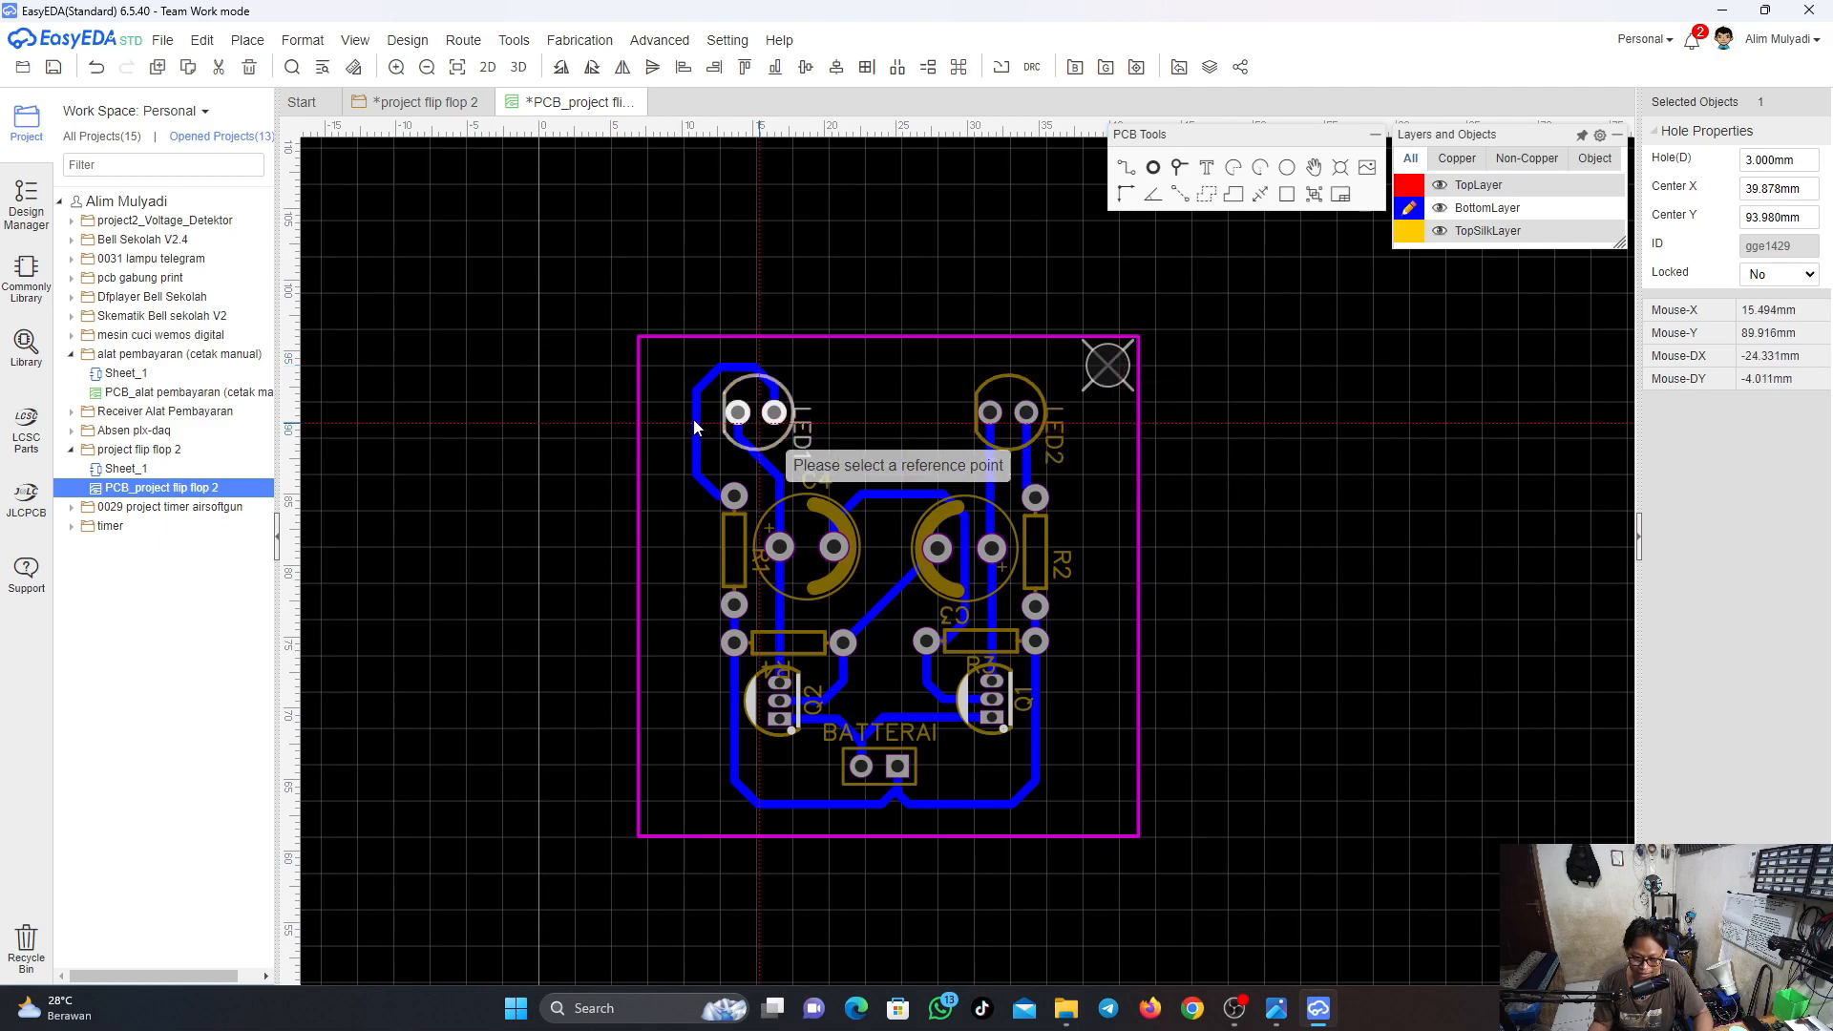
click(657, 361)
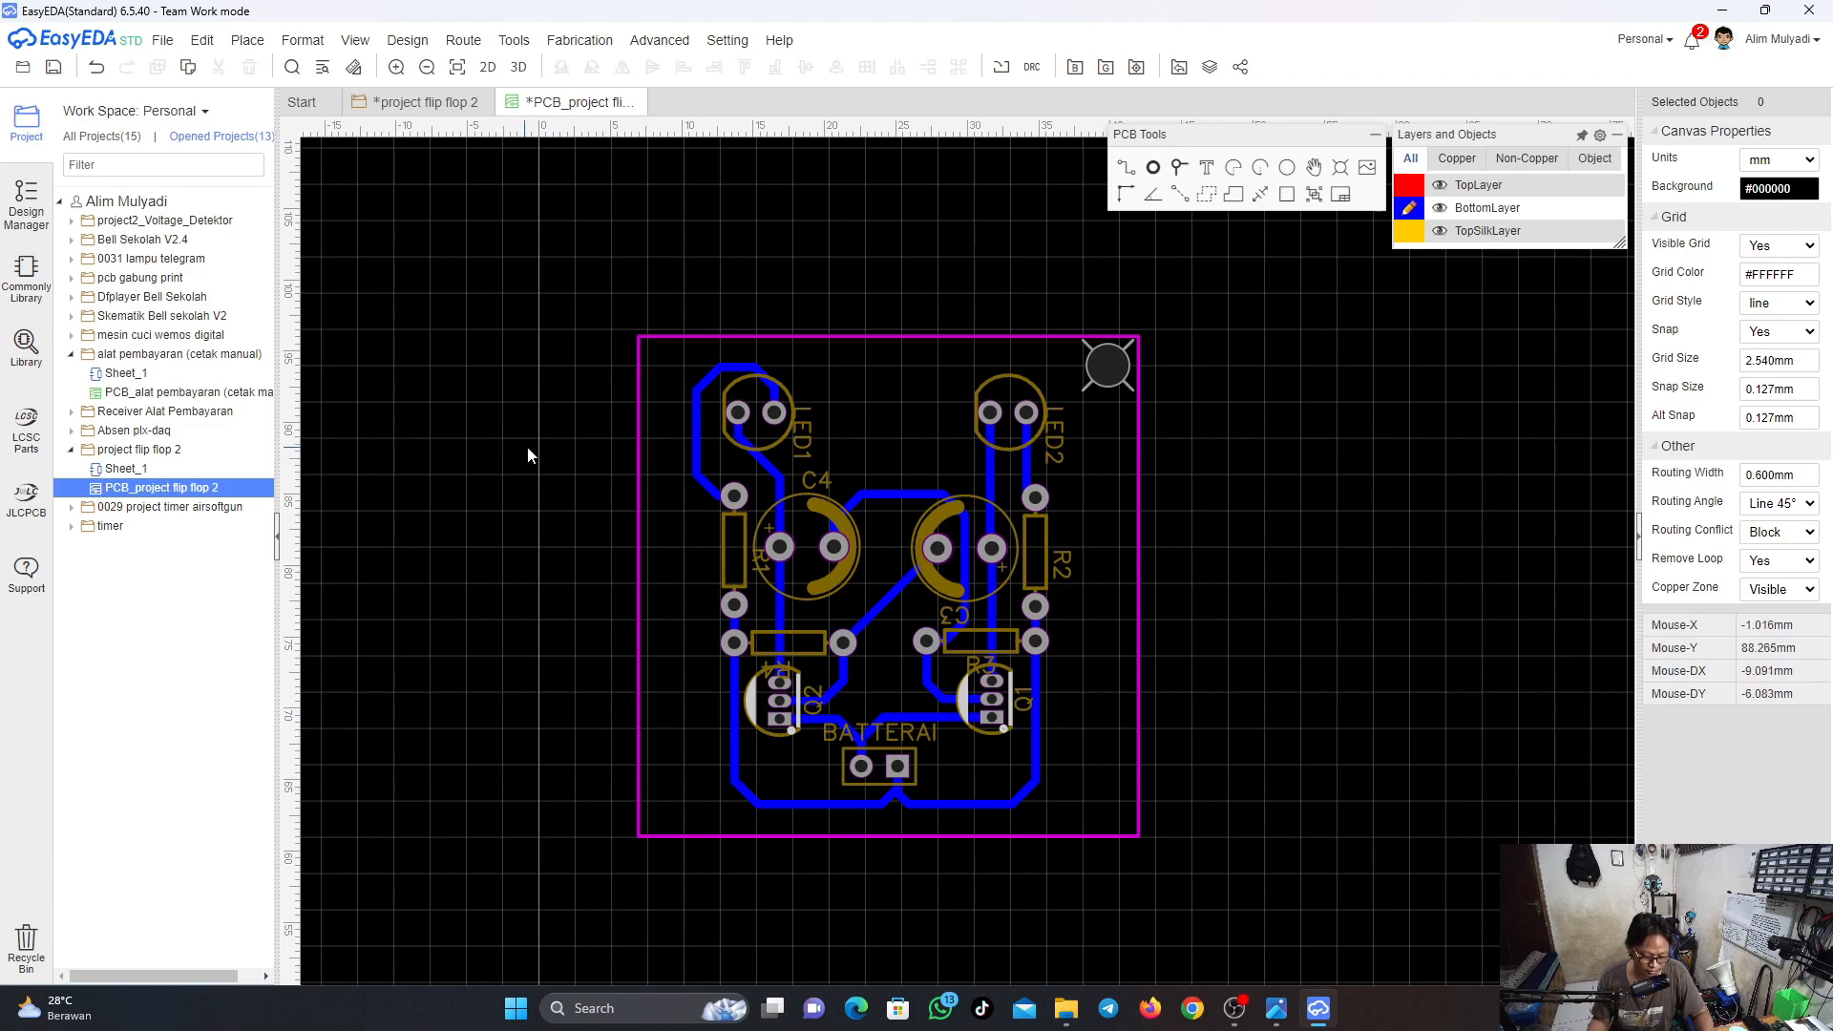
key(ctrl+v)
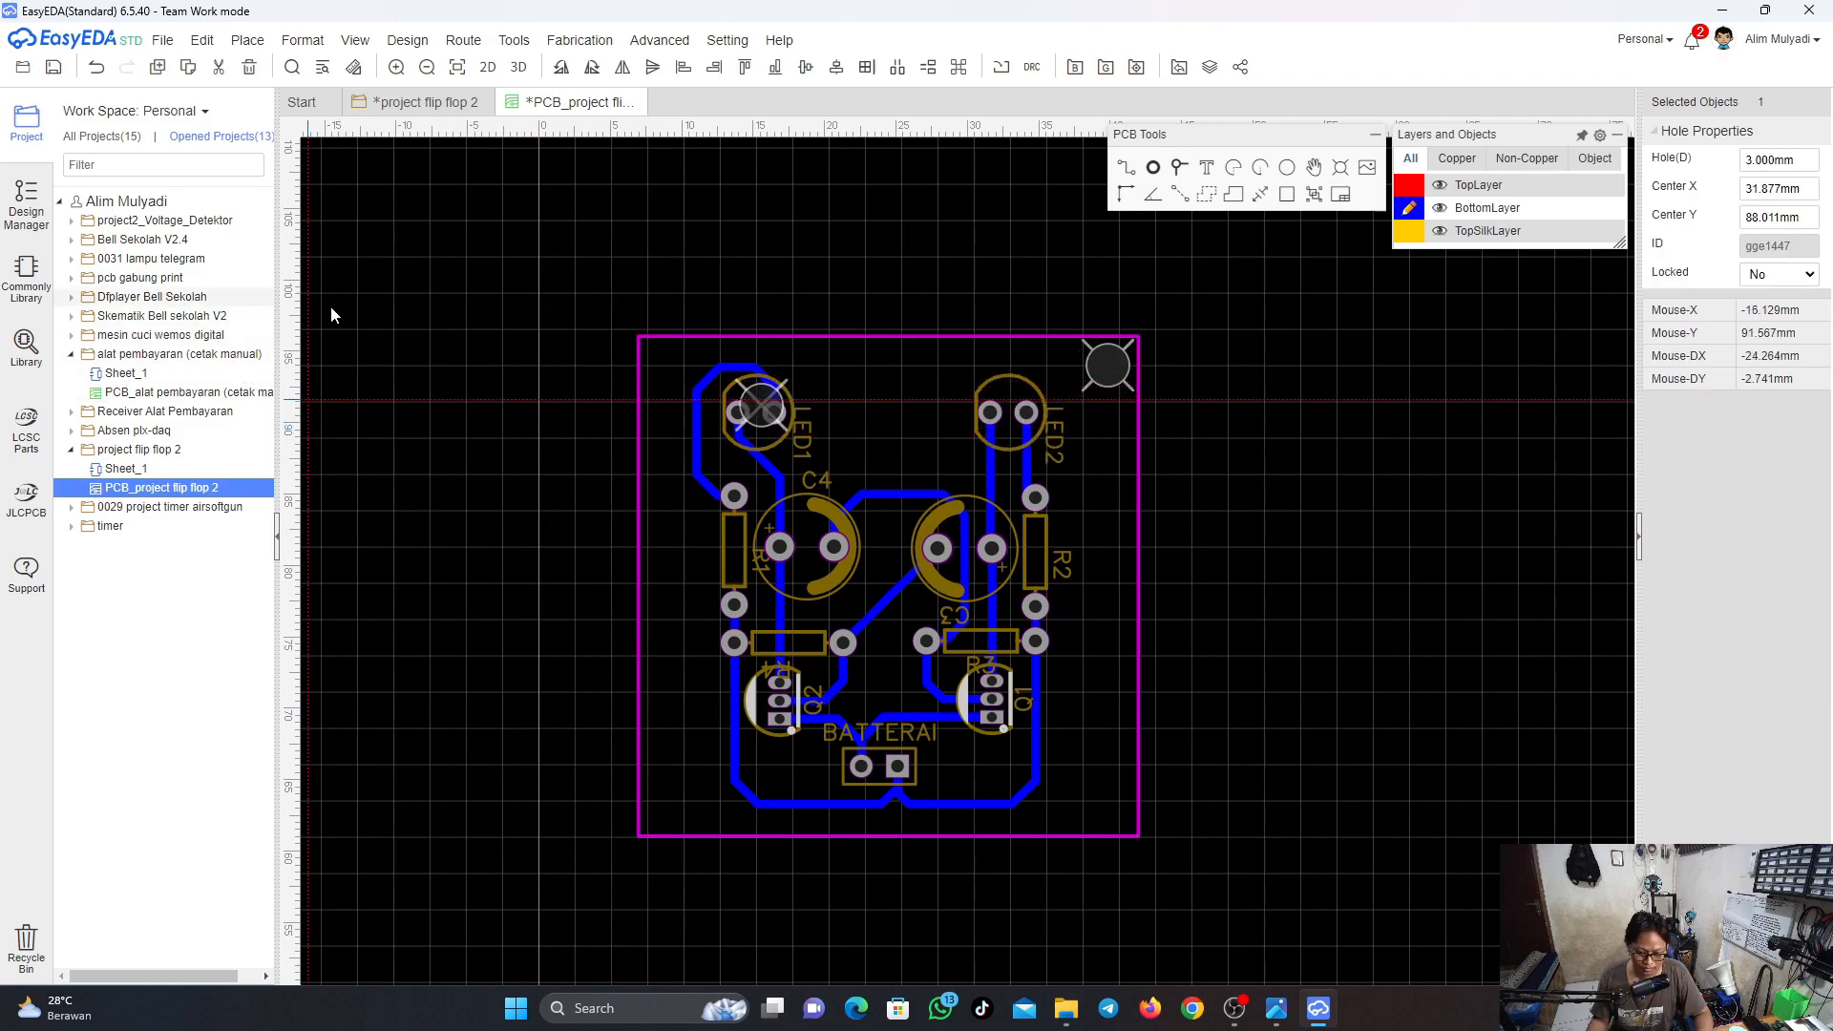
click(577, 293)
drag(1045, 301, 660, 359)
scroll(668, 370, up, 4)
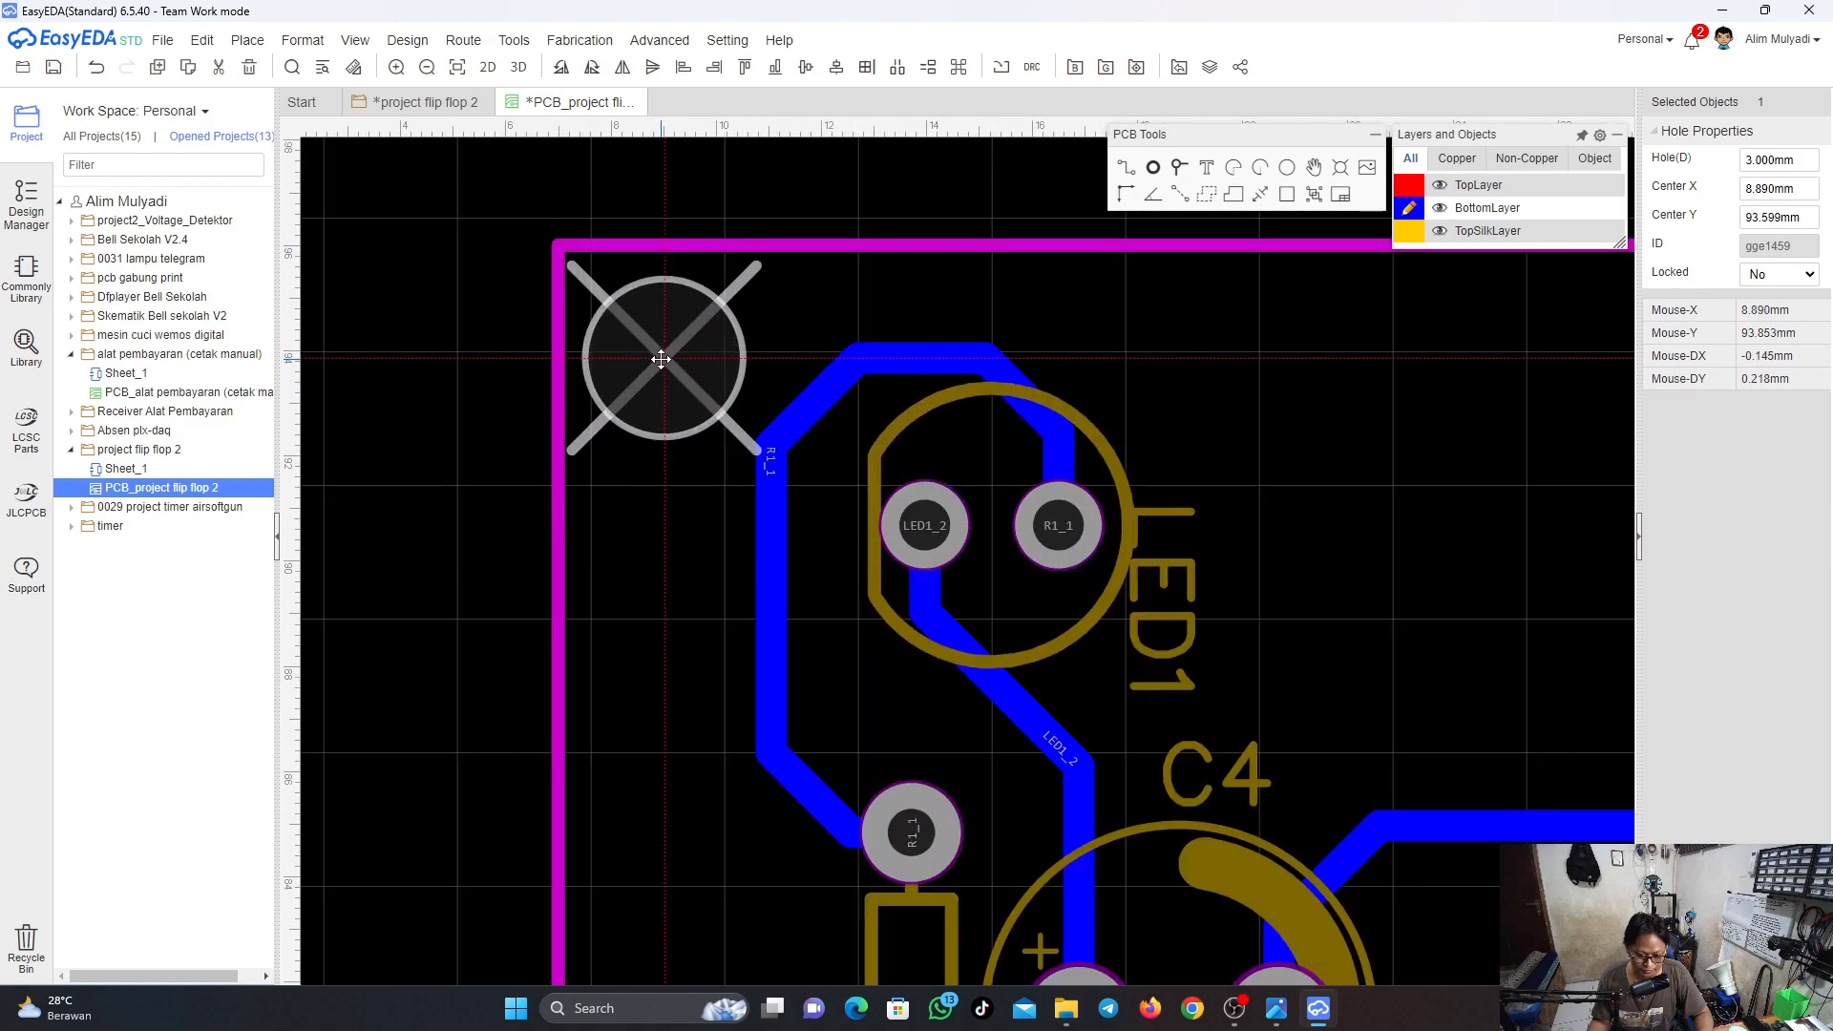
click(495, 424)
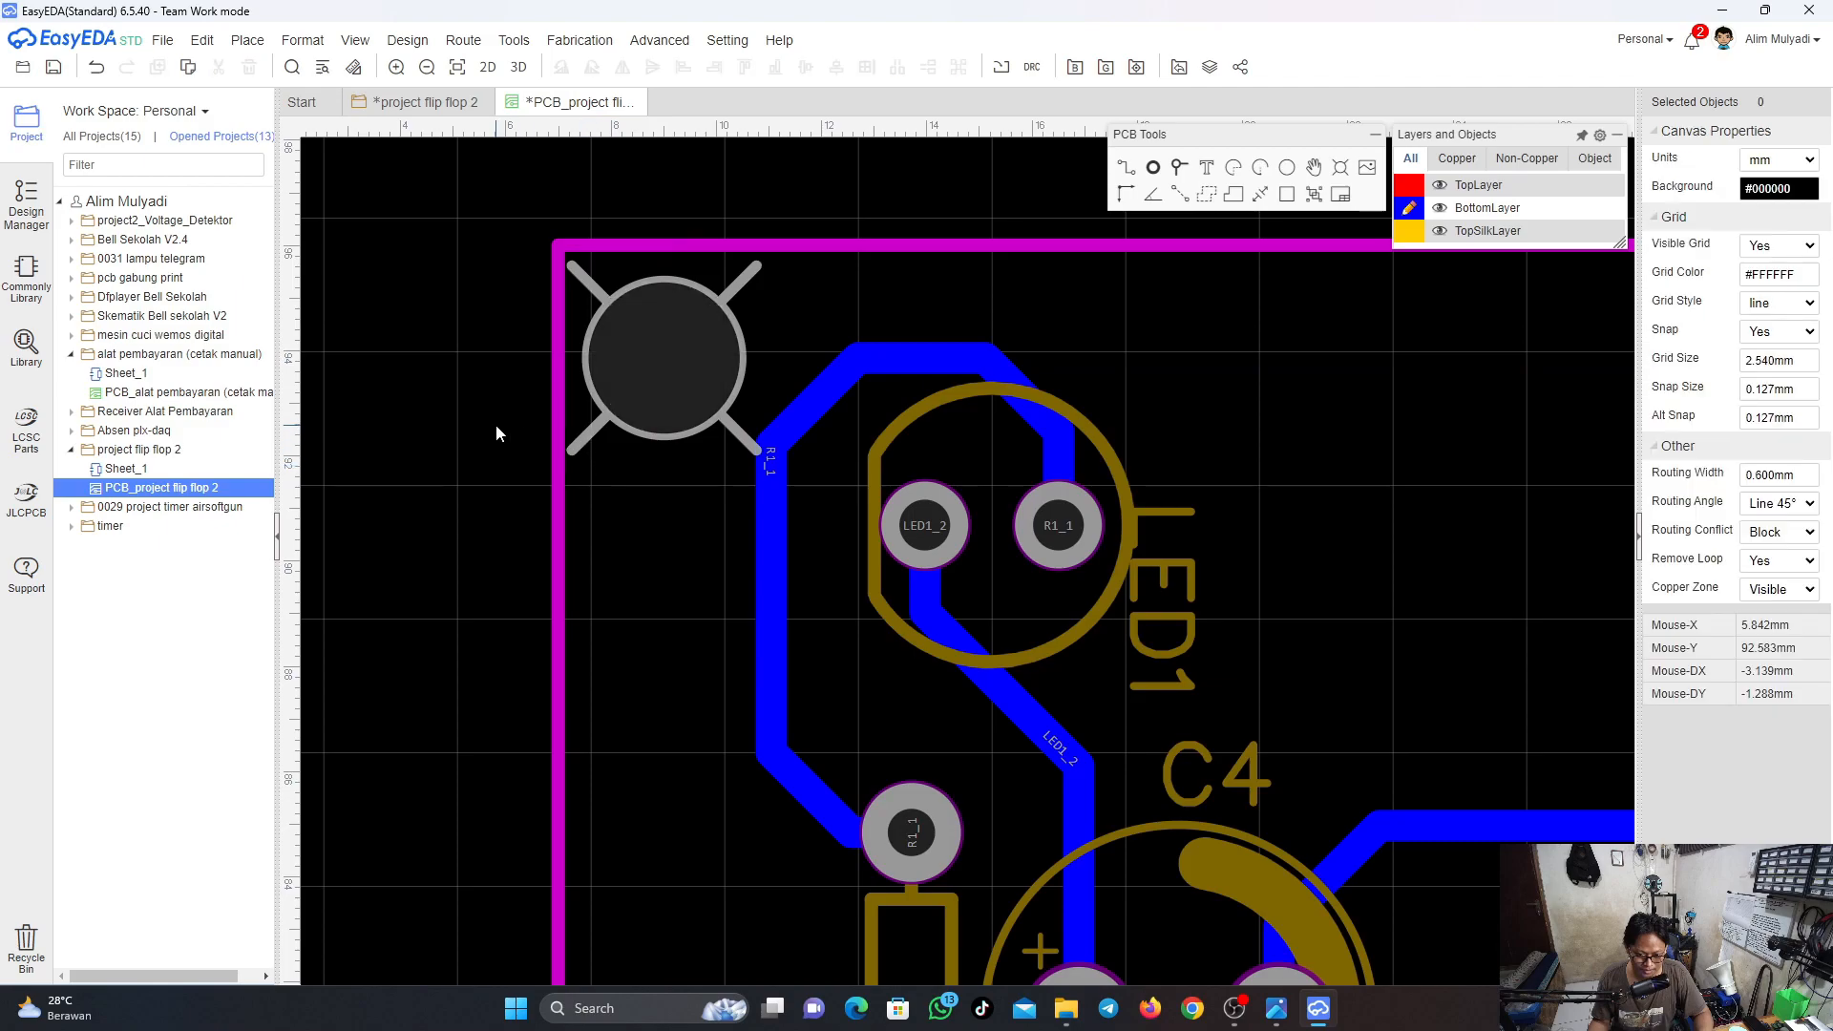
Shift the vertical and upper diagonal segments of the R1_1 track inward, away from the upper-left mounting hole
click(764, 517)
drag(763, 517, 781, 536)
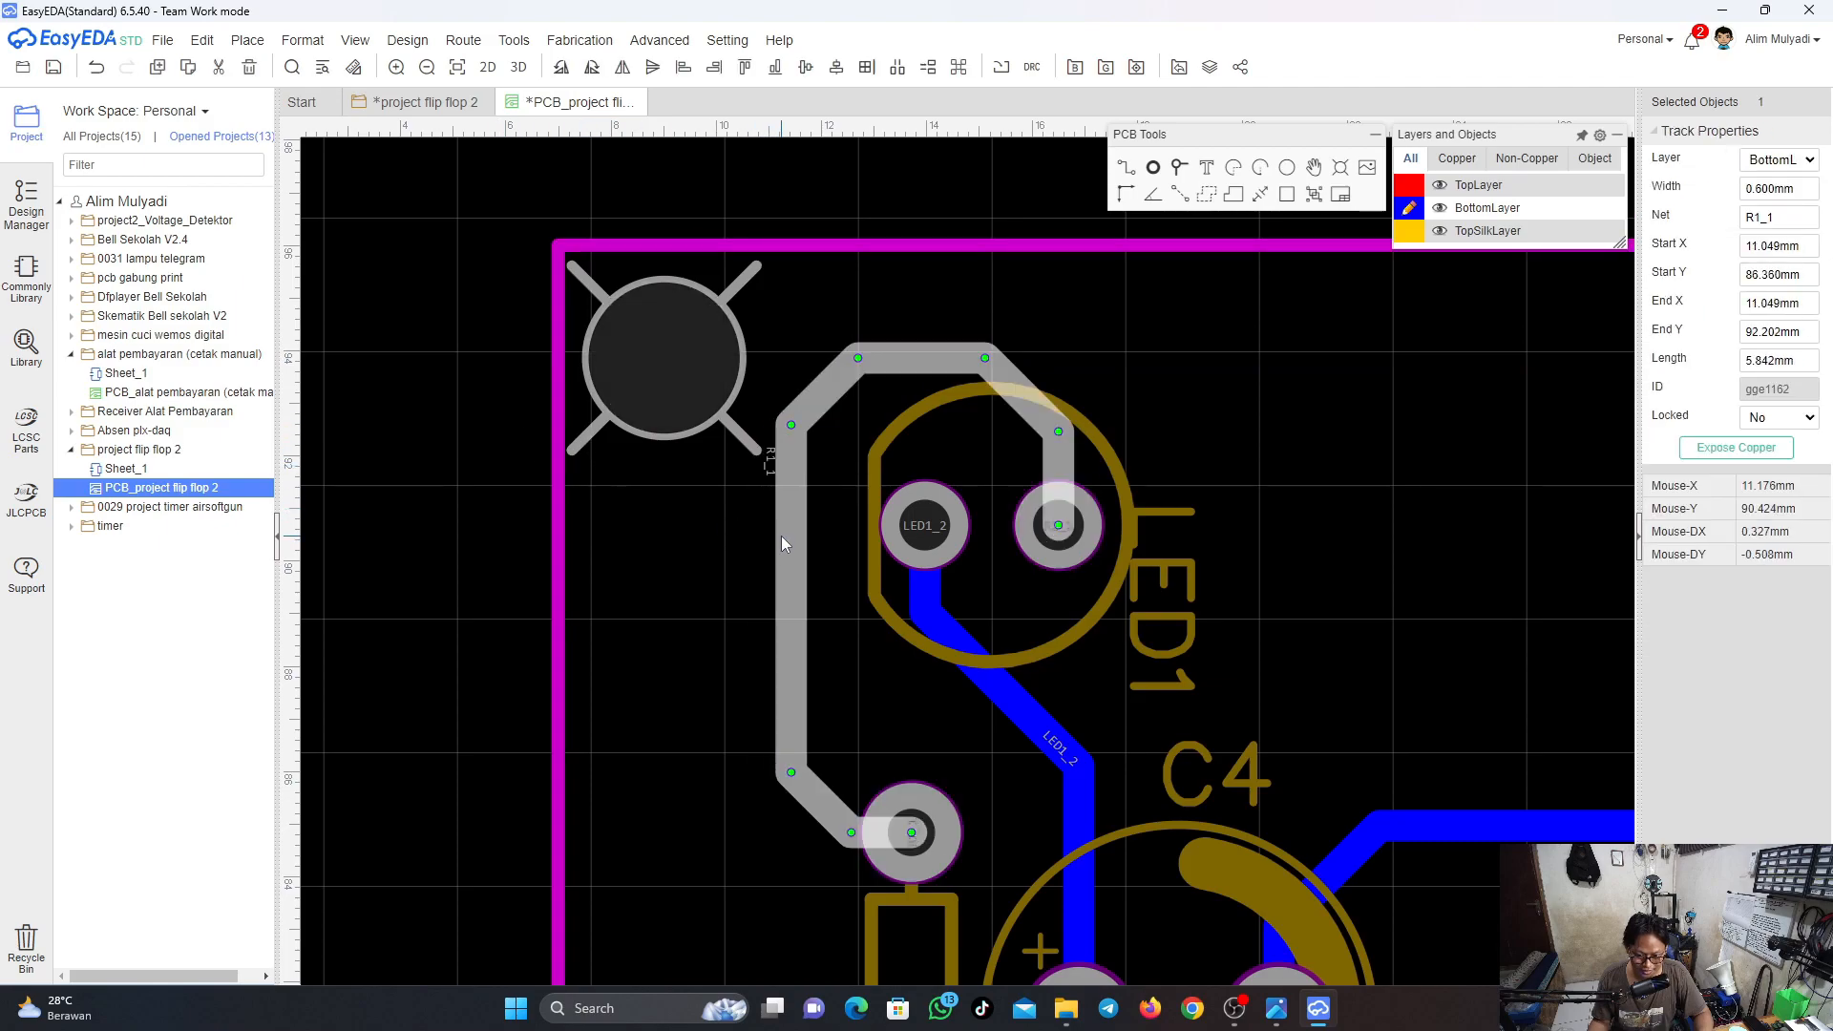
click(809, 403)
drag(809, 403, 823, 410)
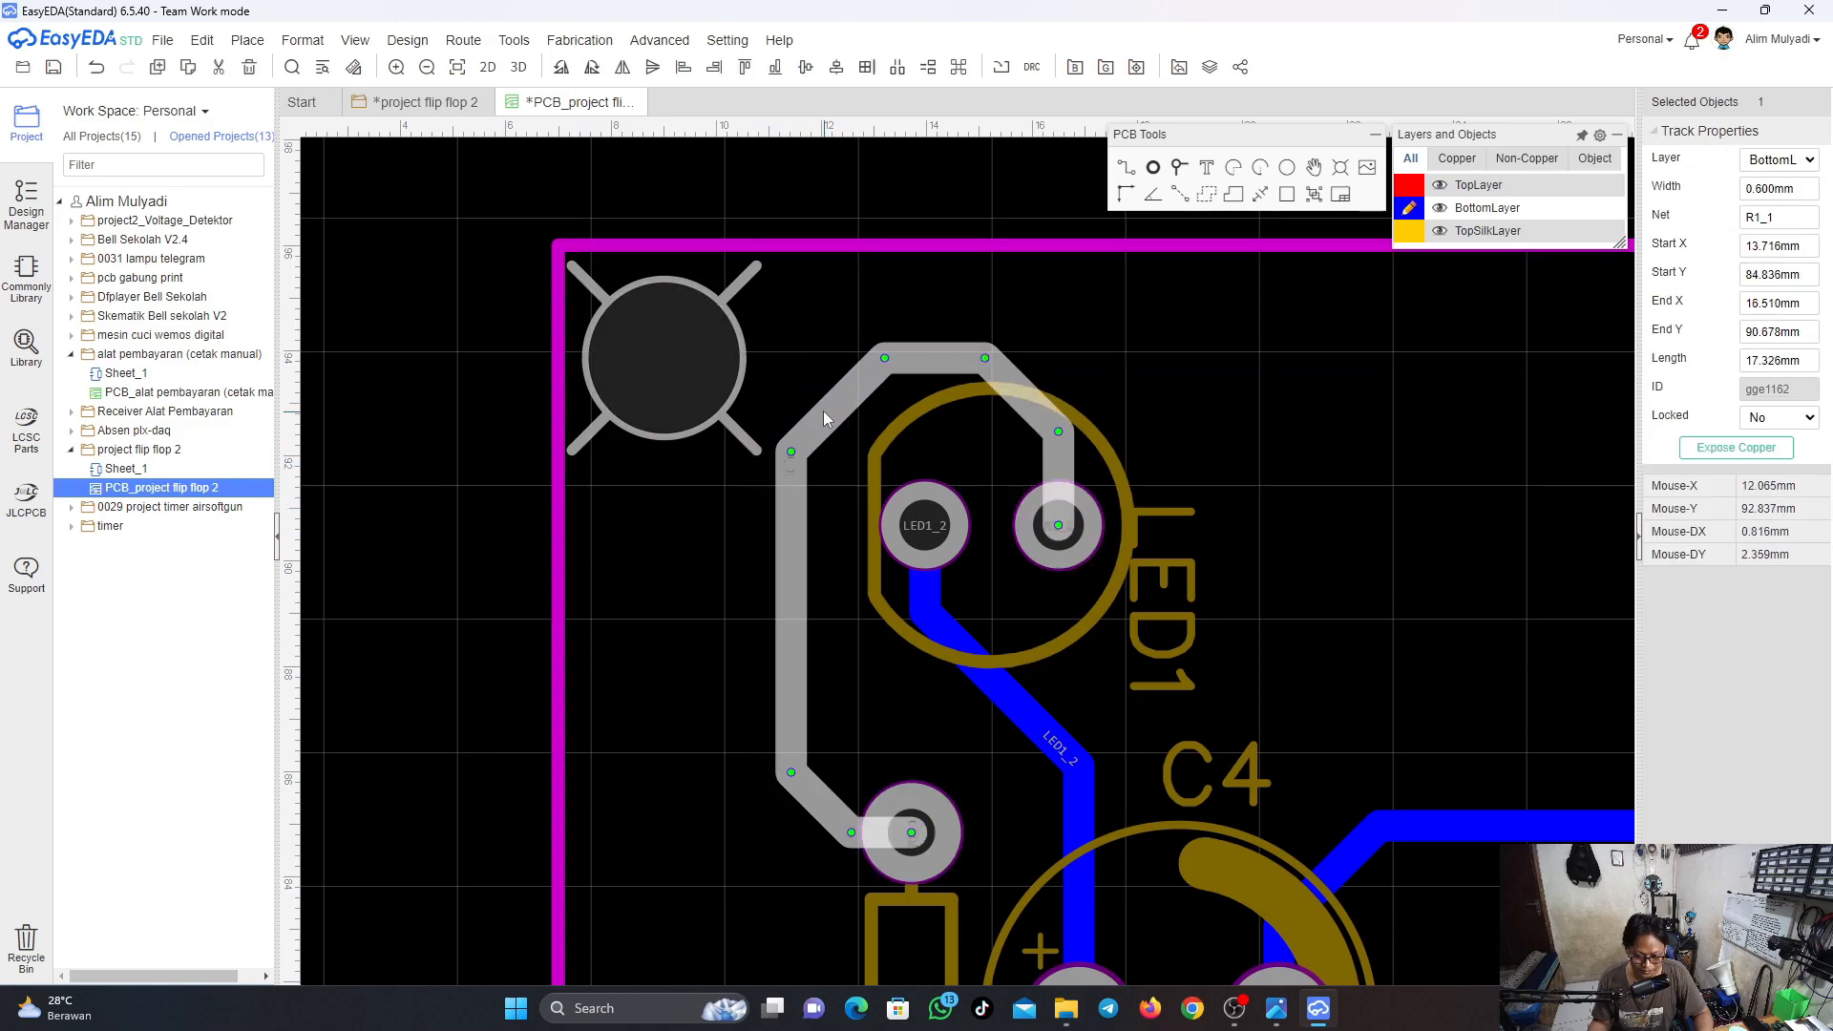
click(794, 569)
click(794, 569)
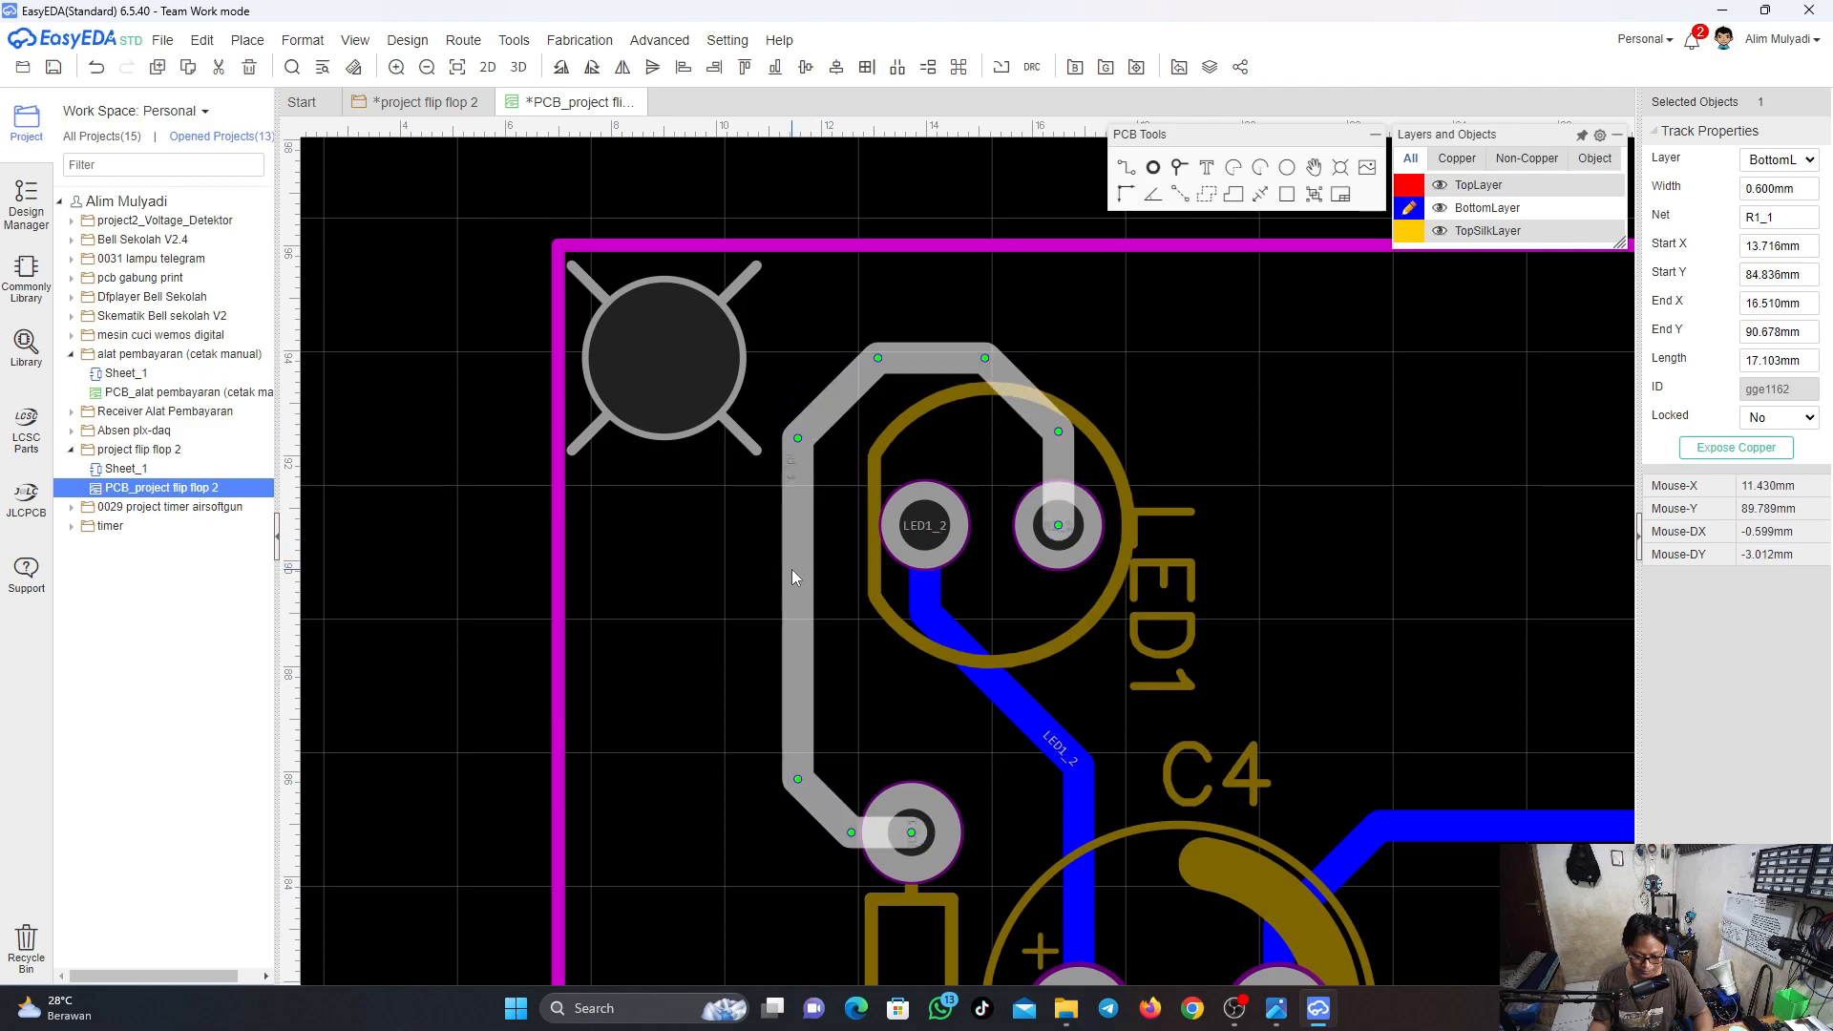
scroll(727, 480, down, 4)
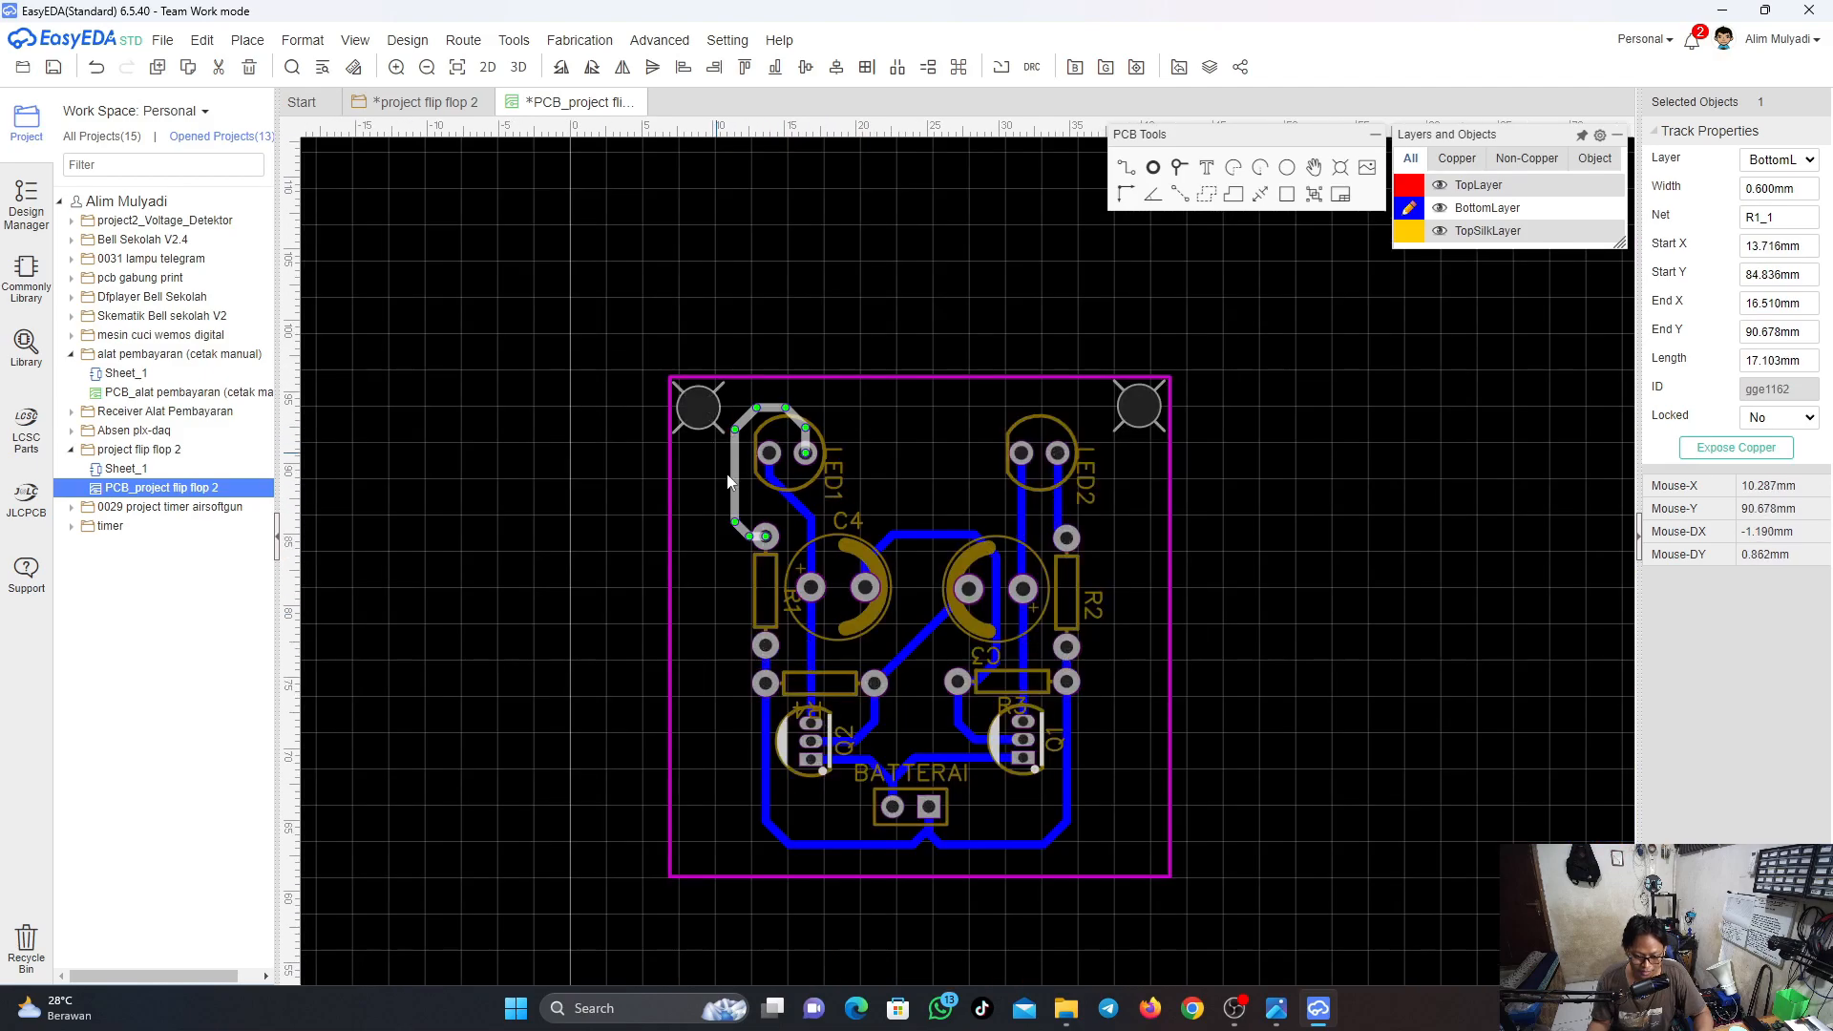
right_click(702, 427)
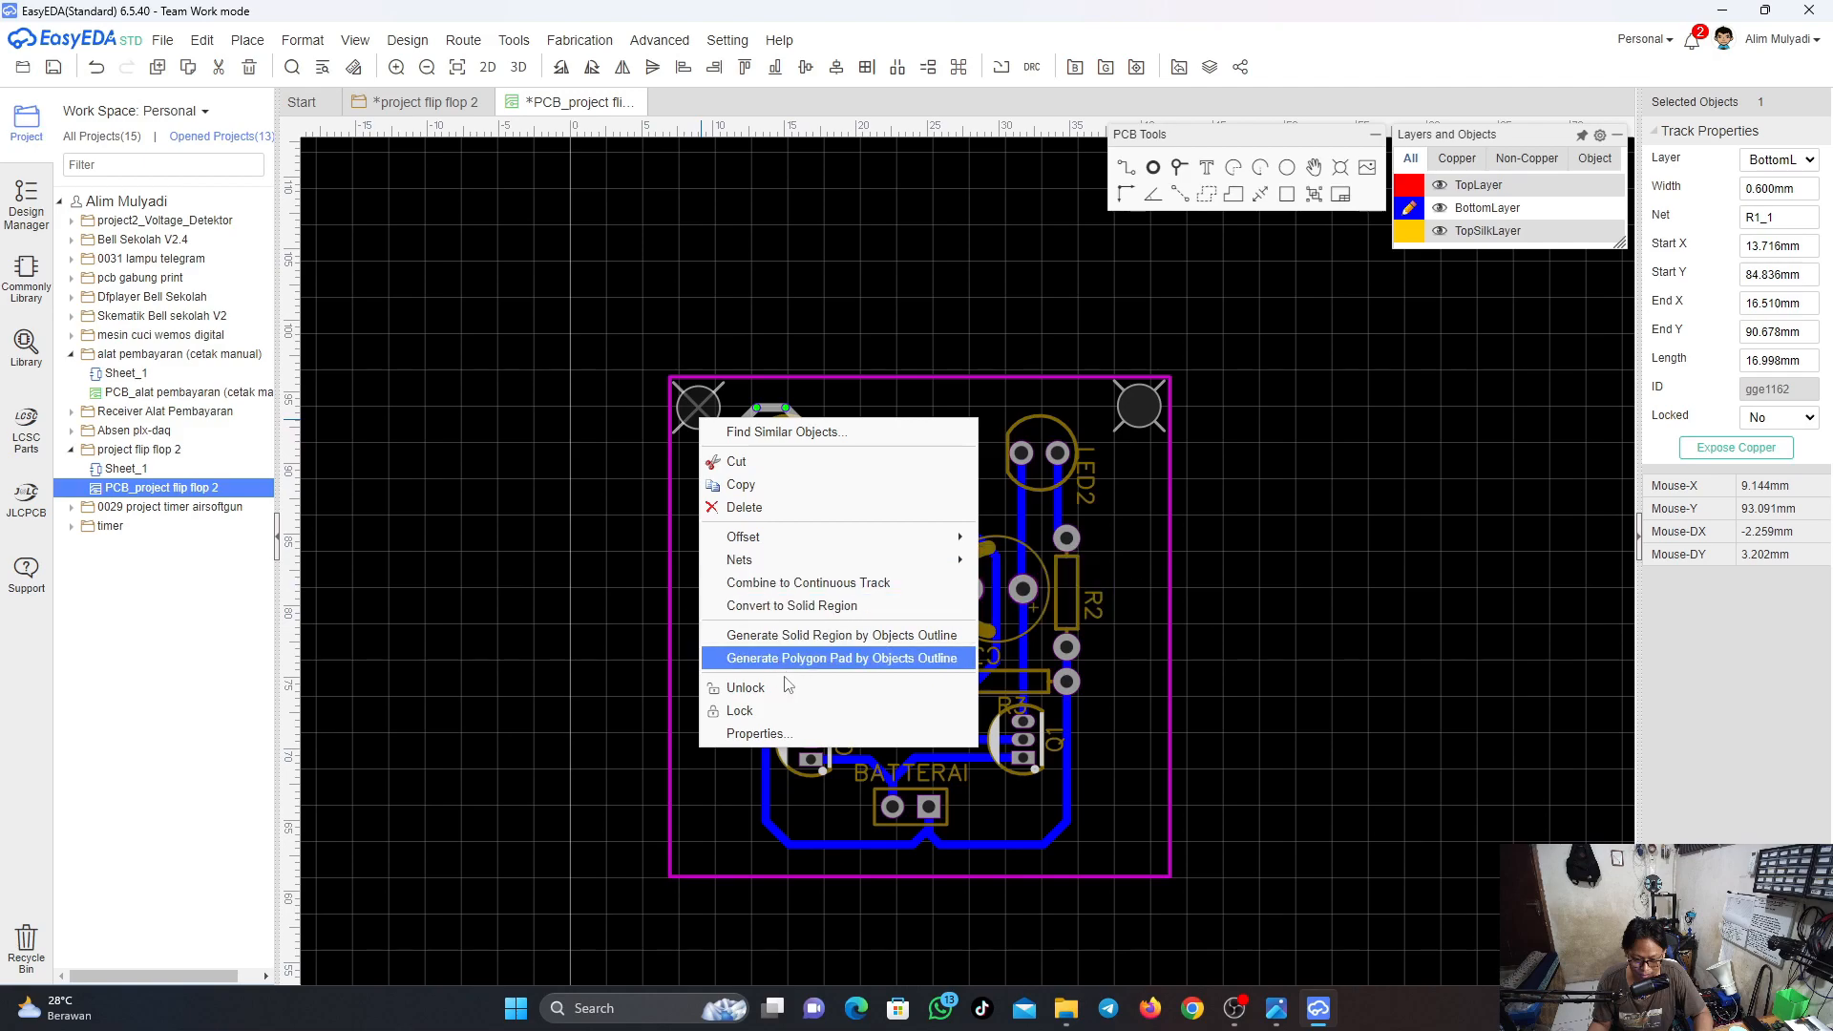
click(749, 486)
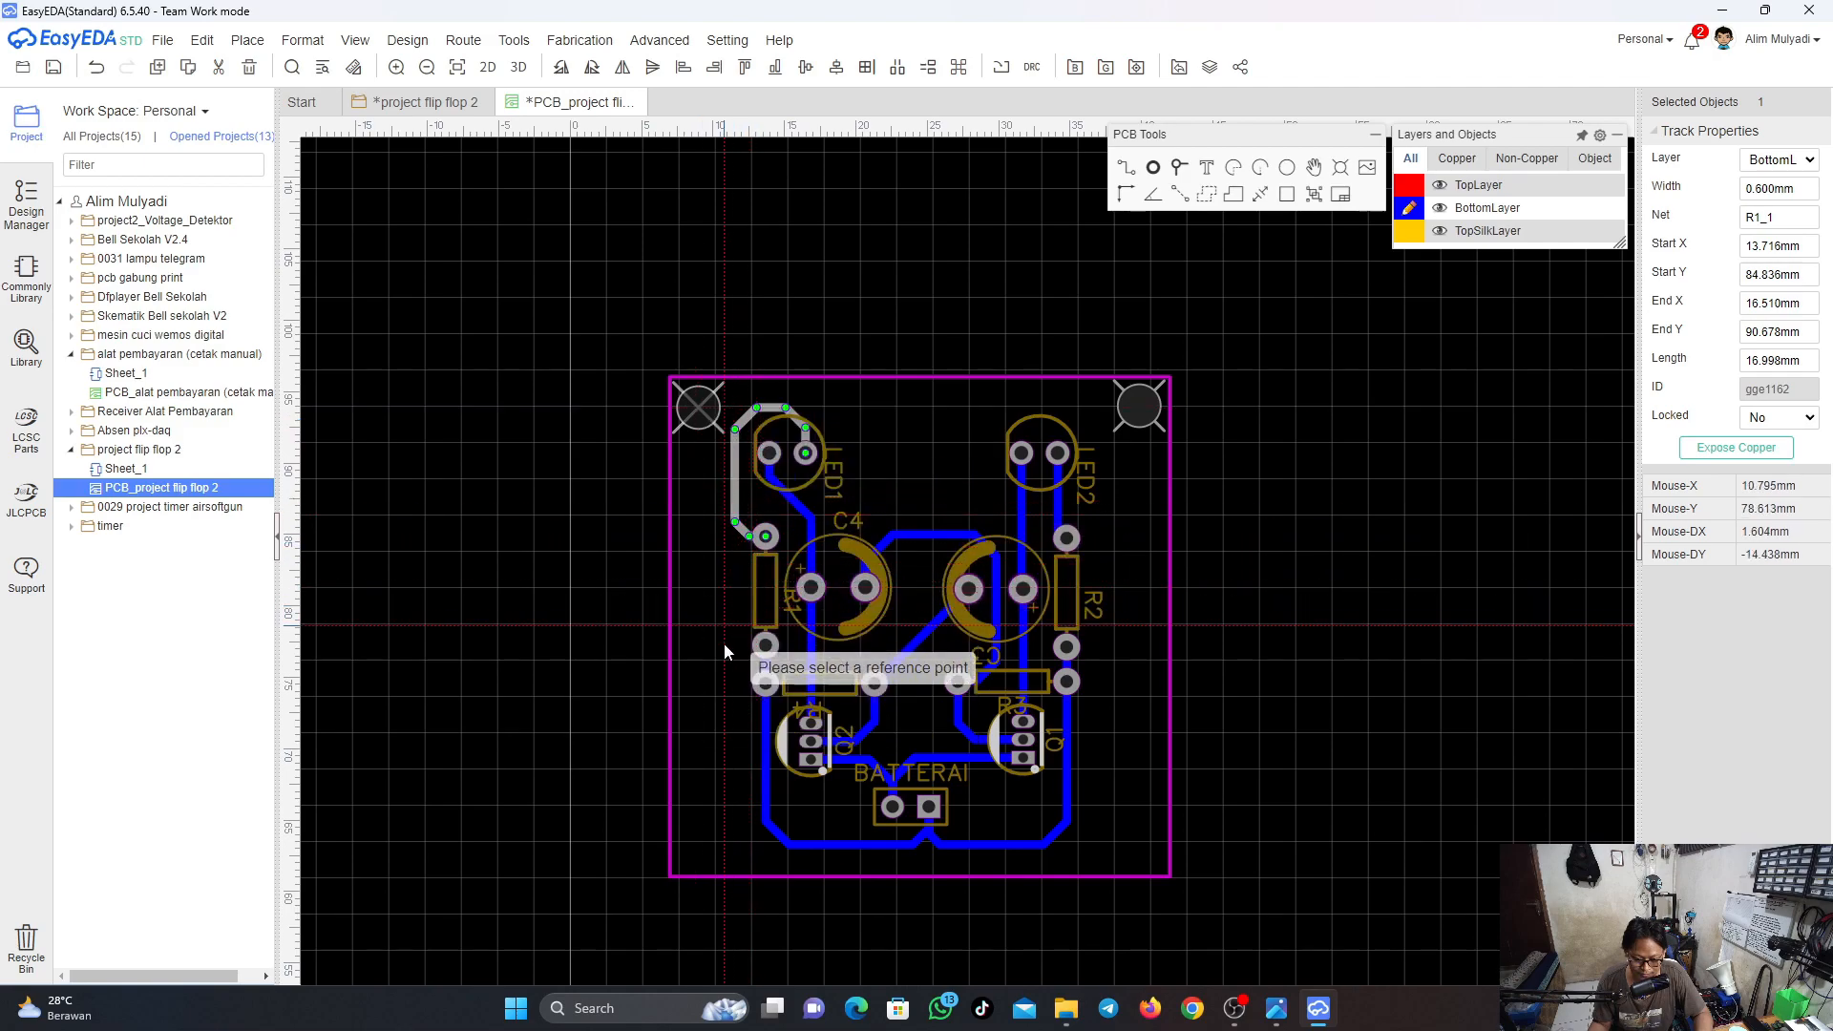
click(696, 415)
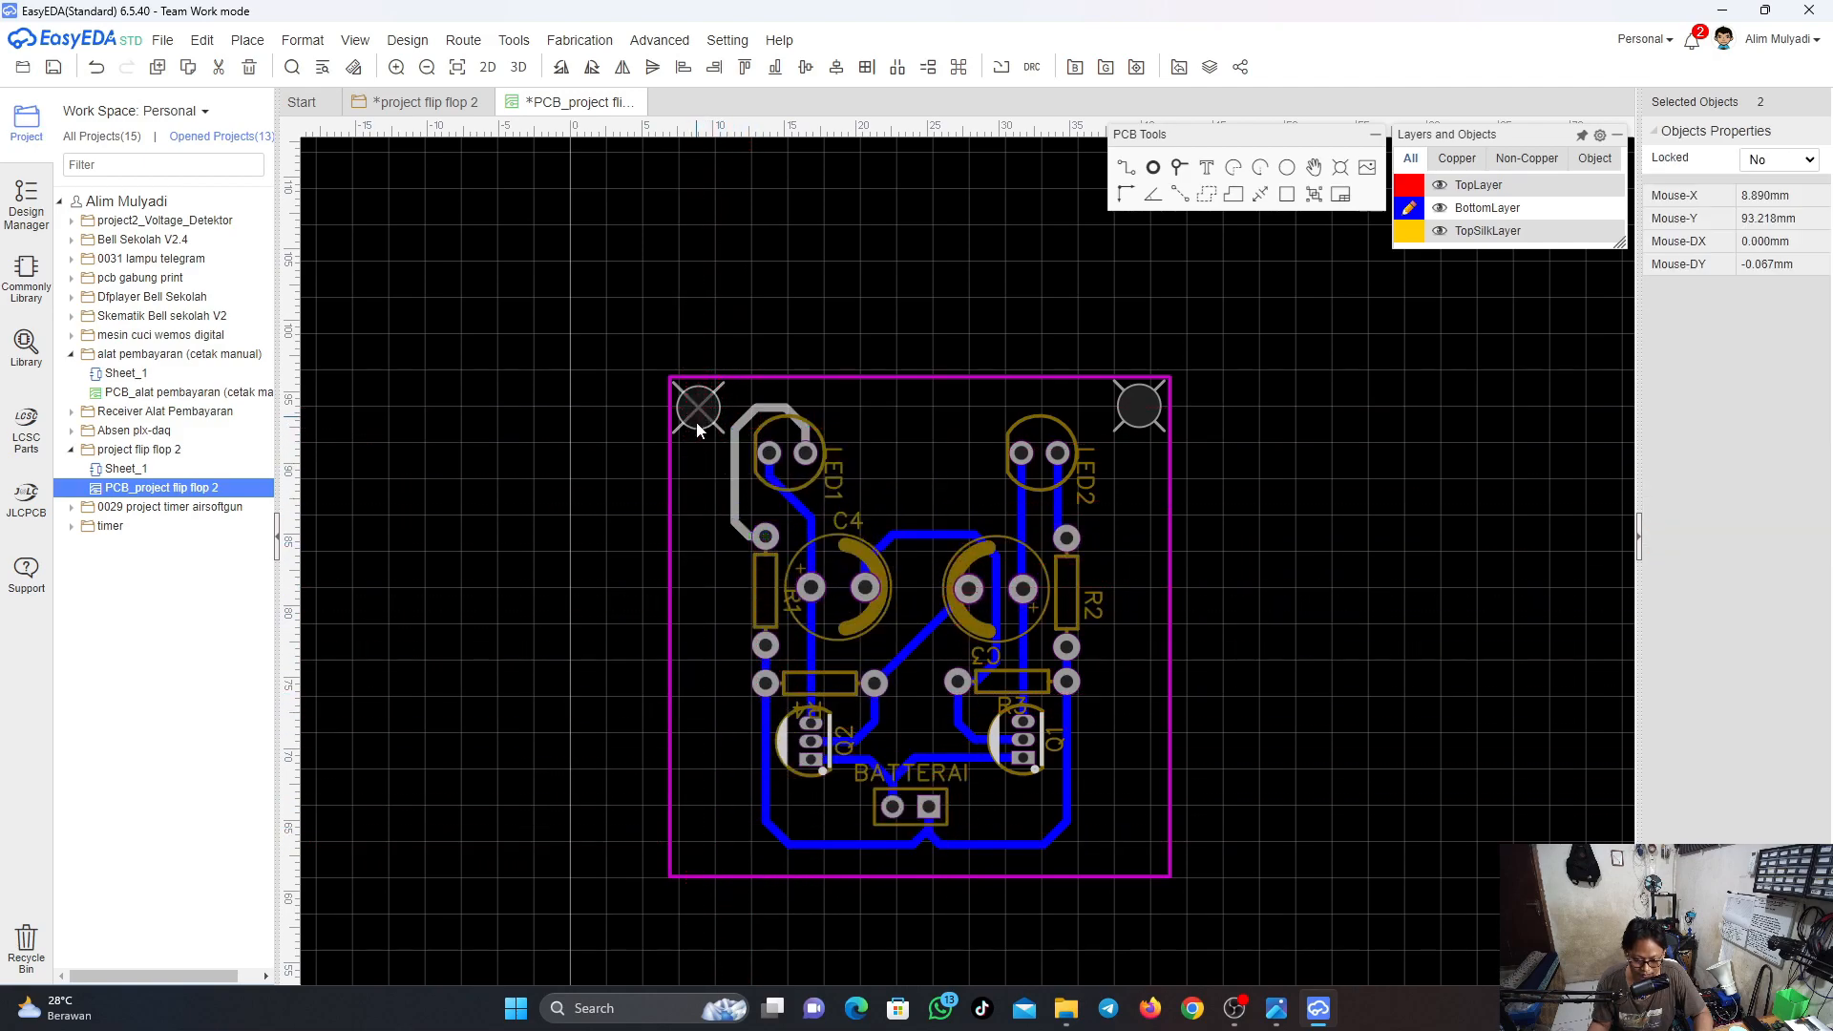
key(ctrl+v)
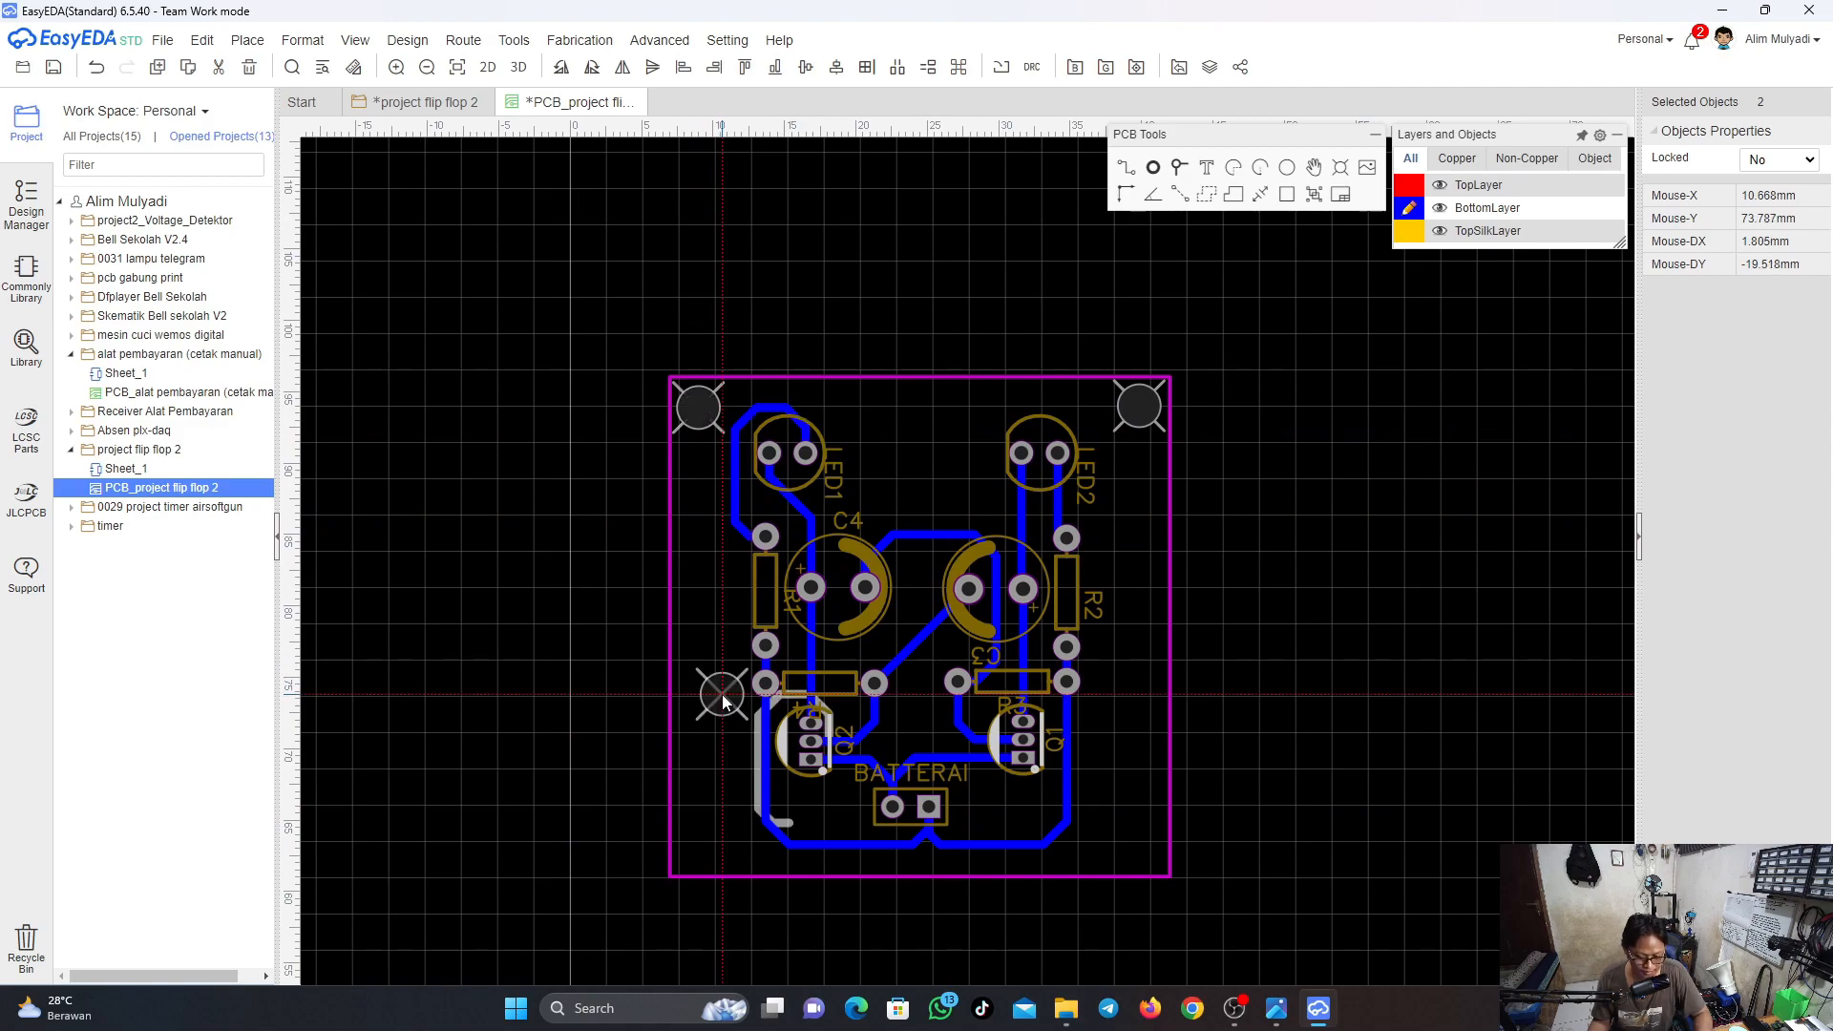
scroll(714, 792, up, 3)
scroll(713, 800, down, 3)
scroll(712, 800, down, 2)
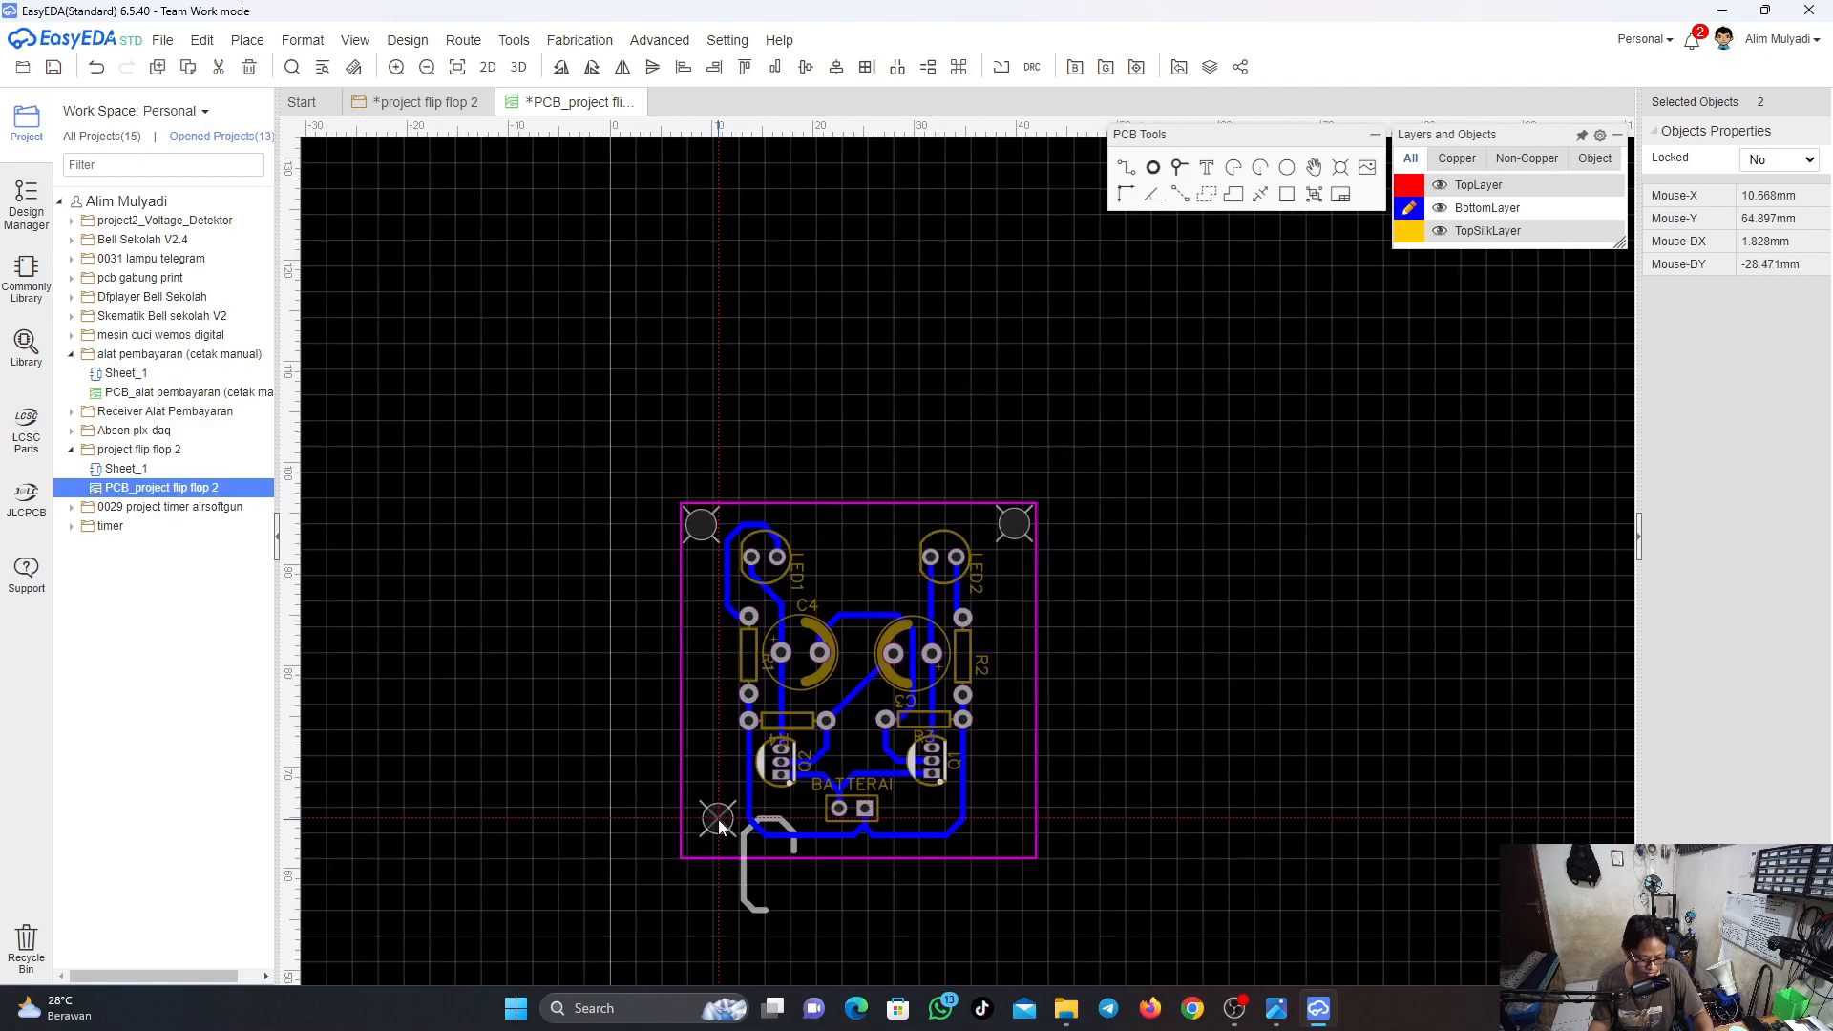
key(Escape)
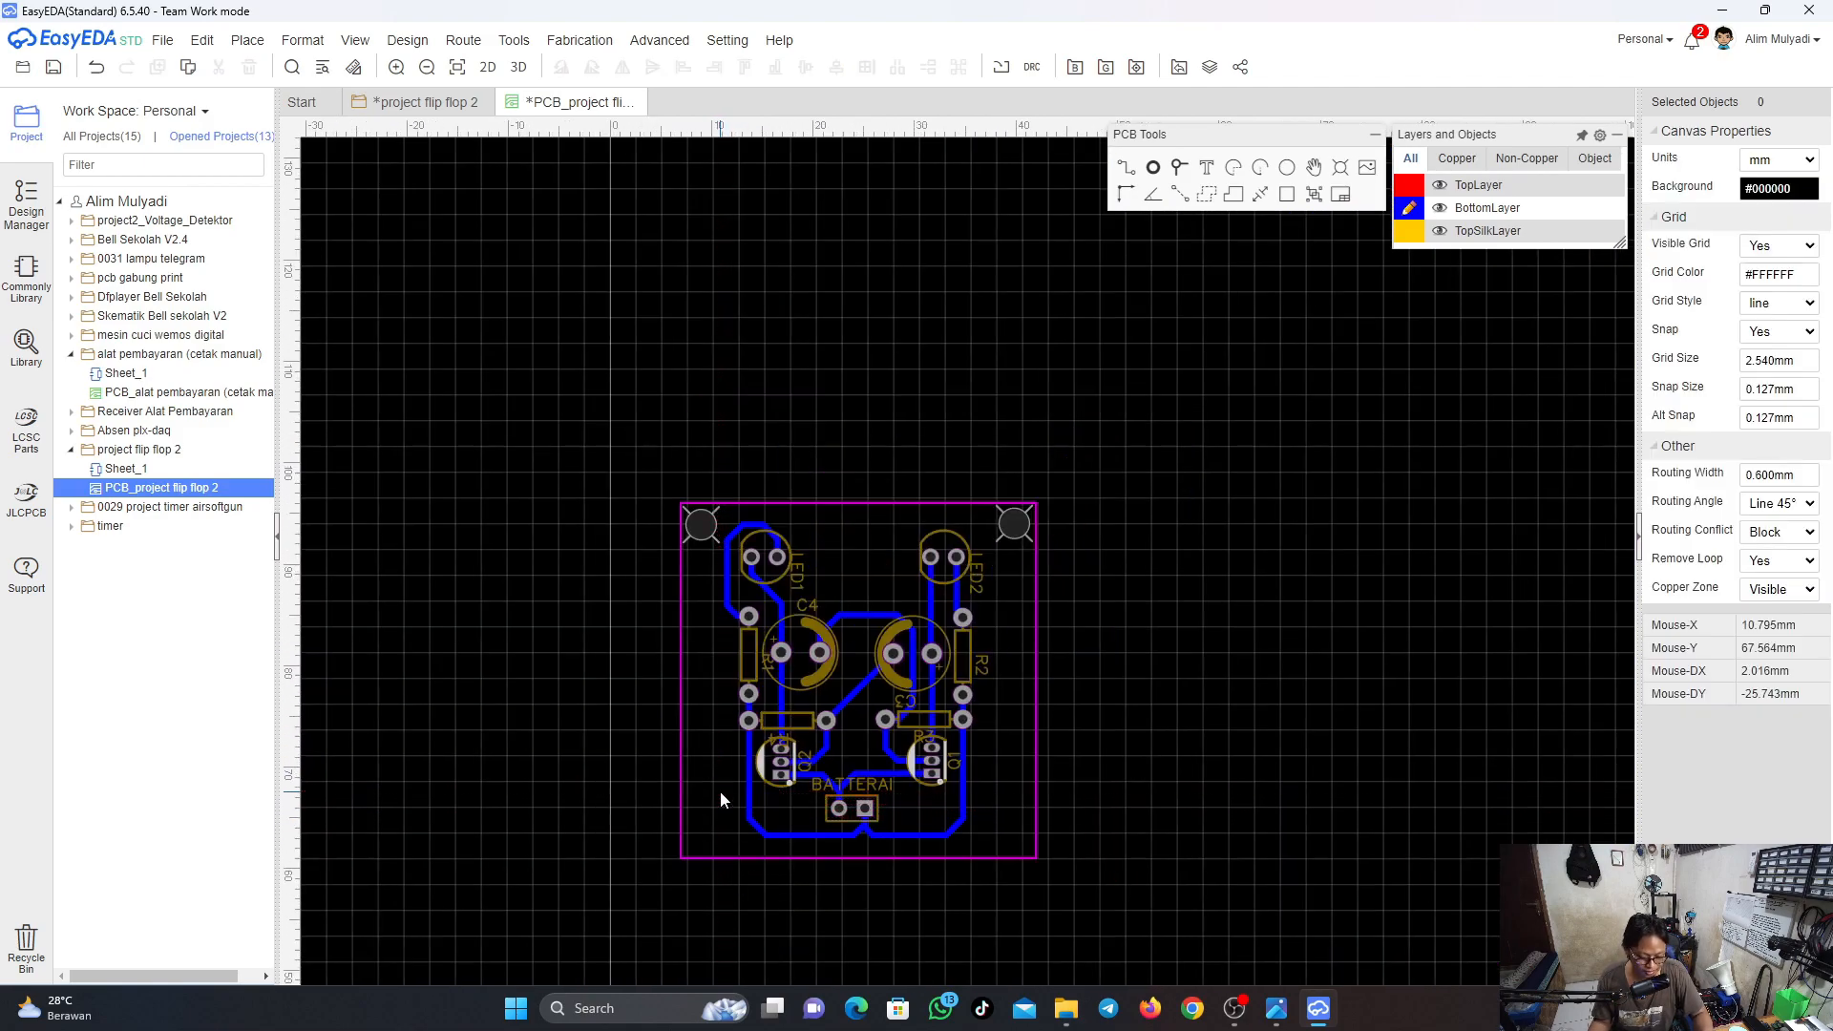
Copy only the upper-left mounting hole and place the copy in the board's lower-left corner
click(702, 524)
right_click(701, 523)
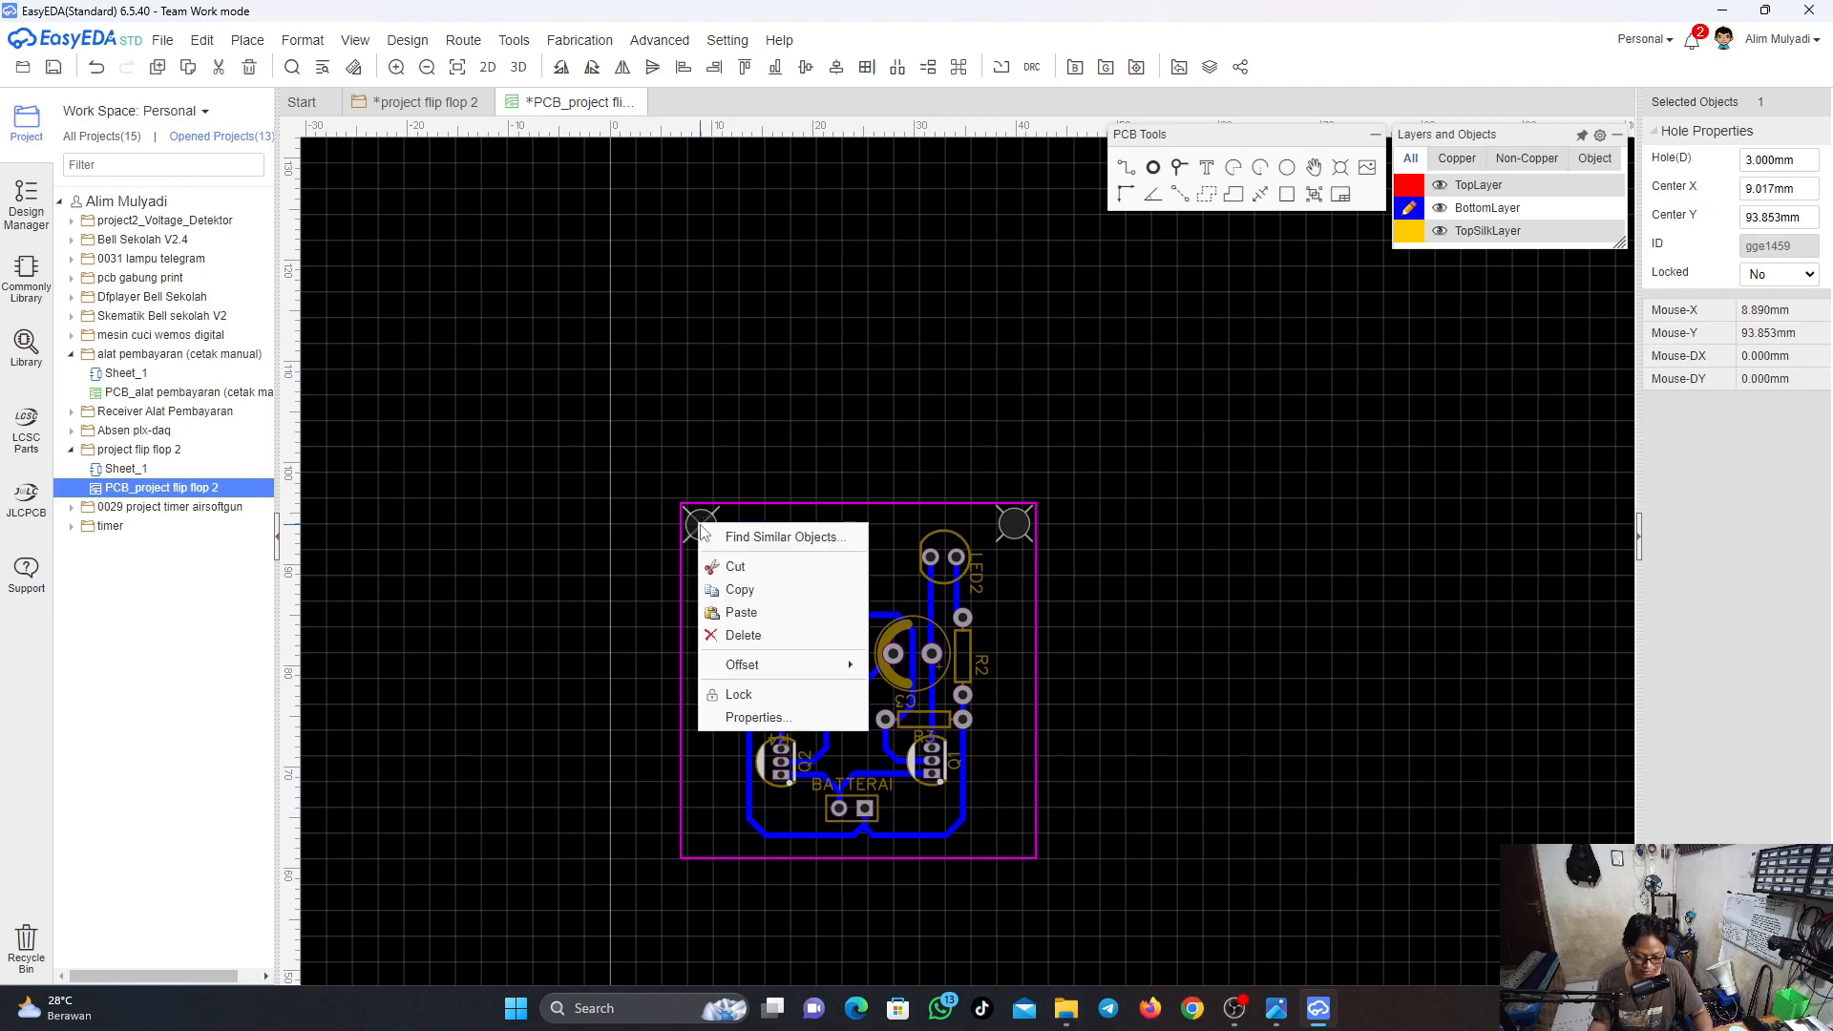
click(740, 589)
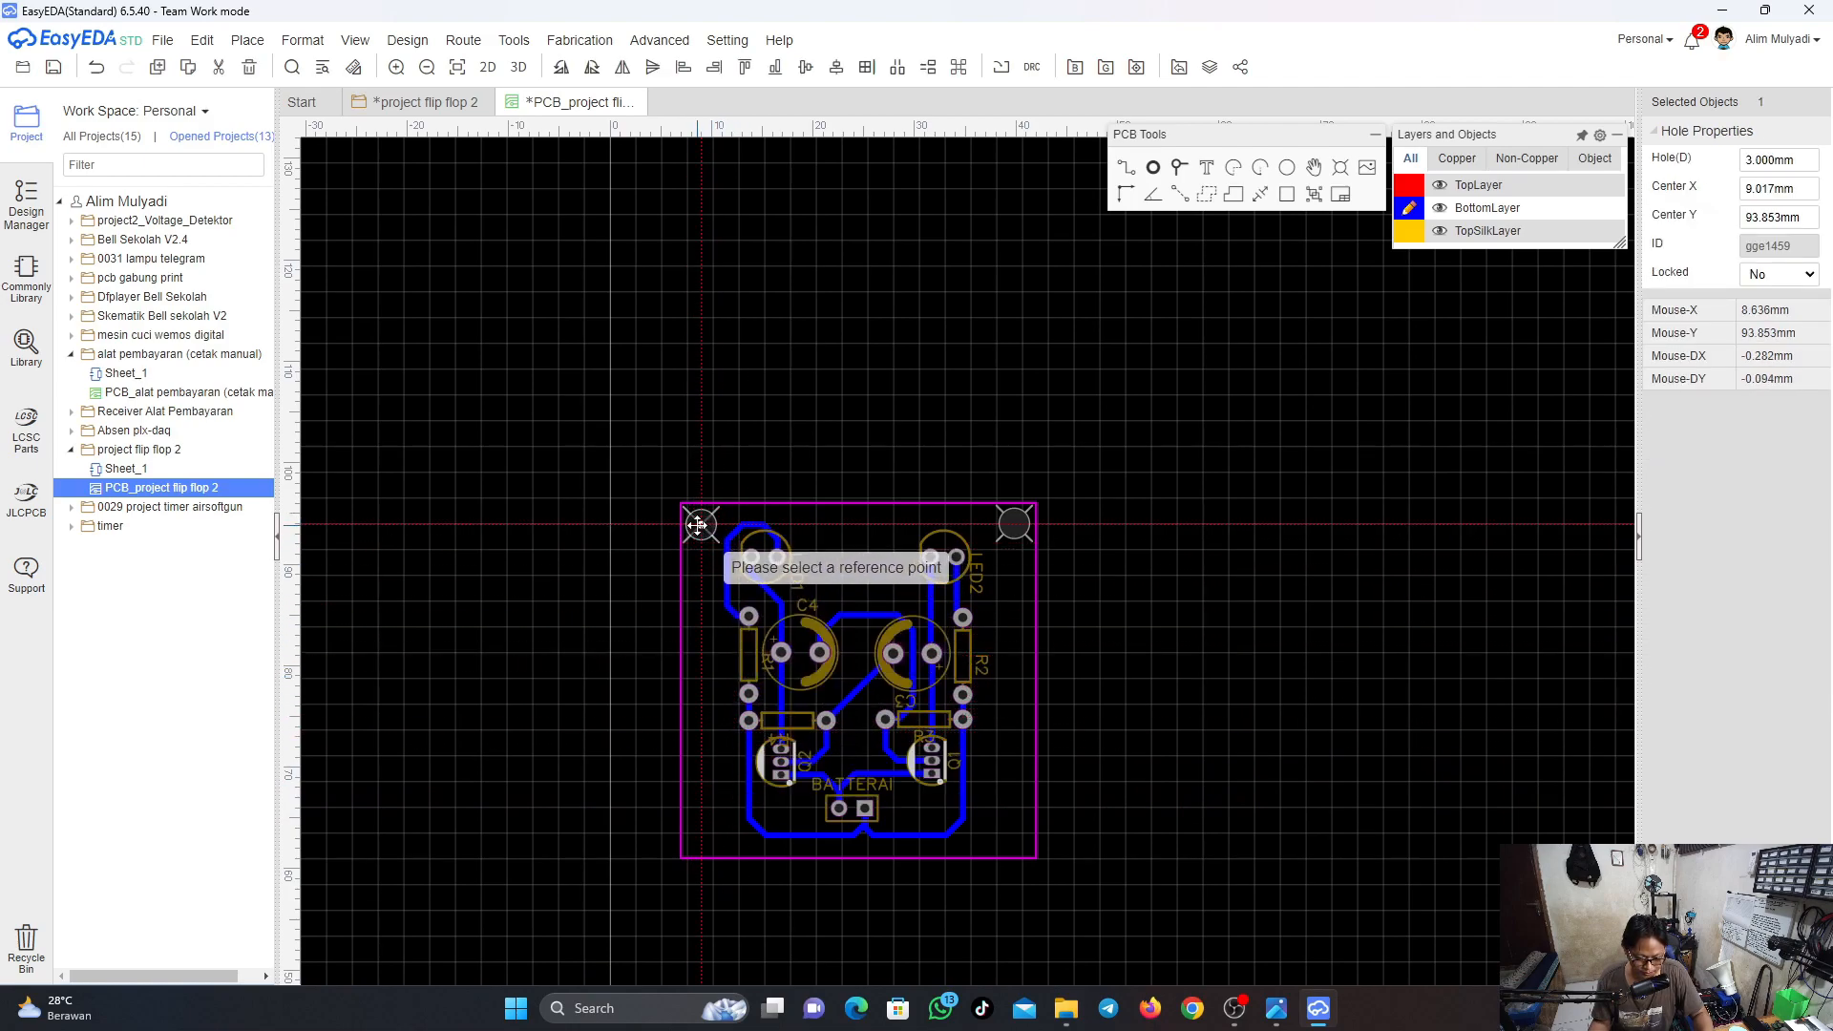
click(713, 524)
key(ctrl+v)
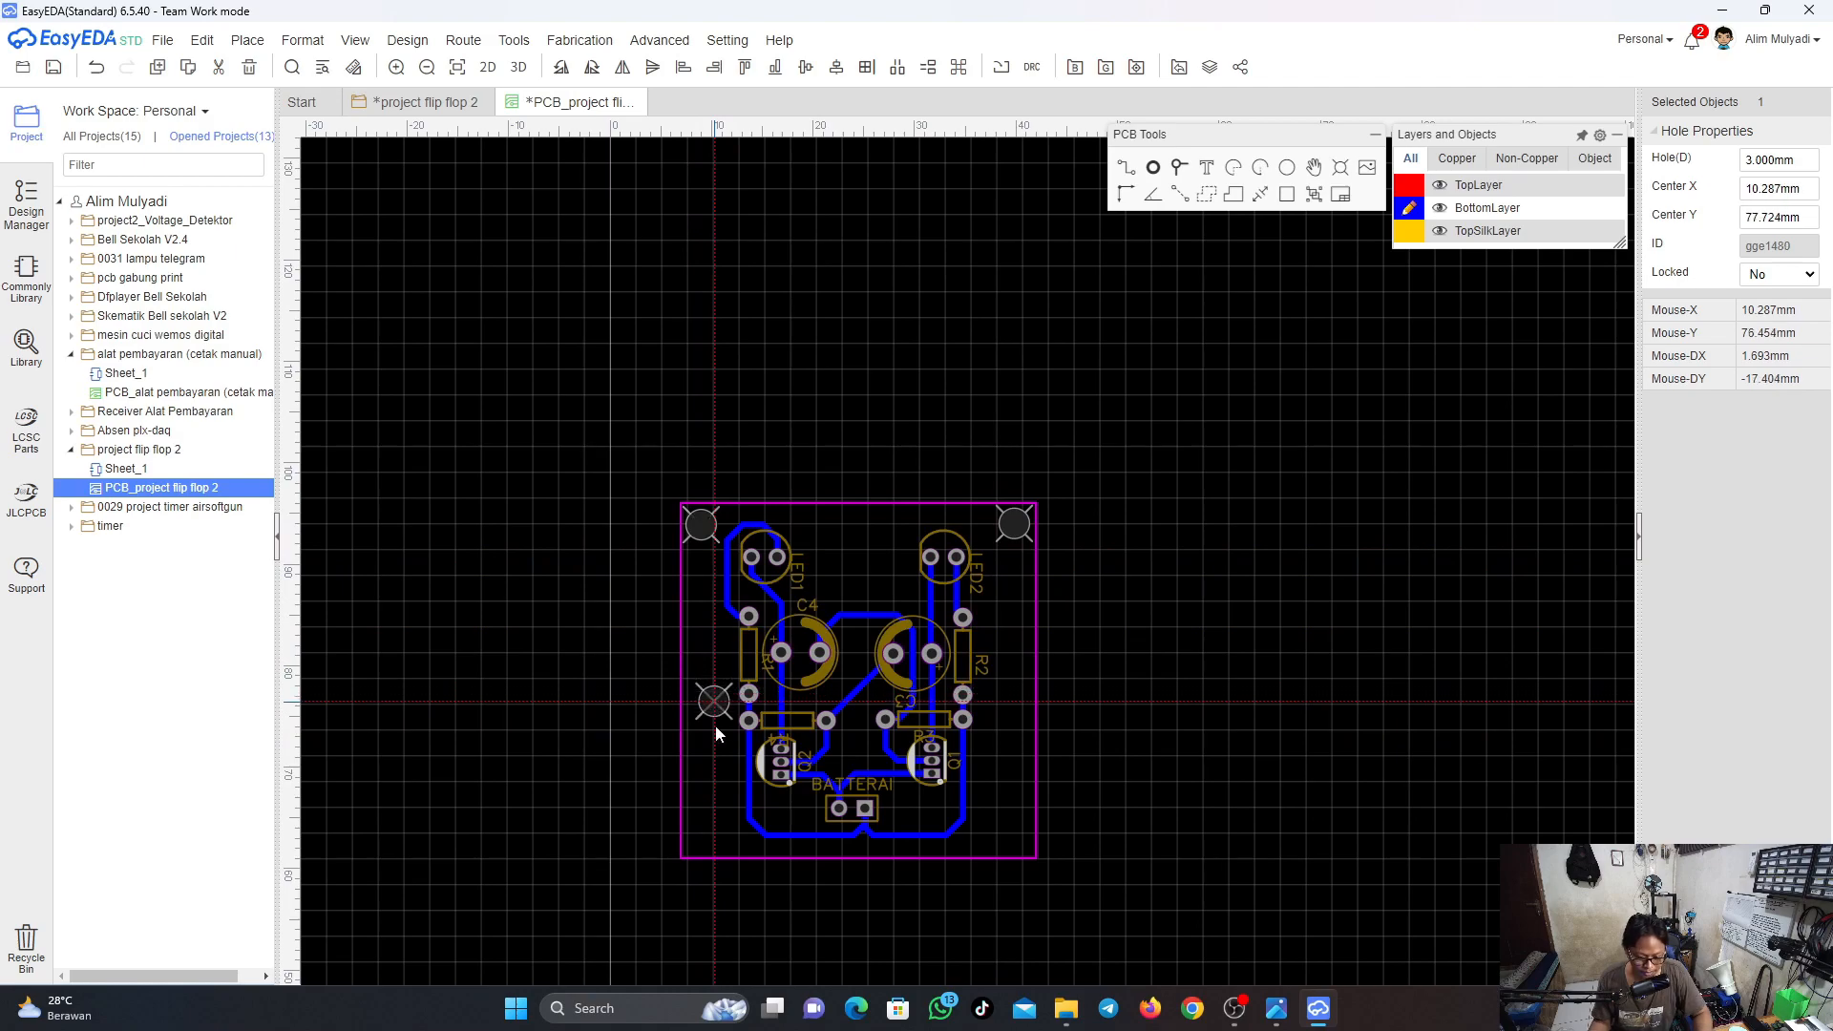
scroll(712, 754, up, 3)
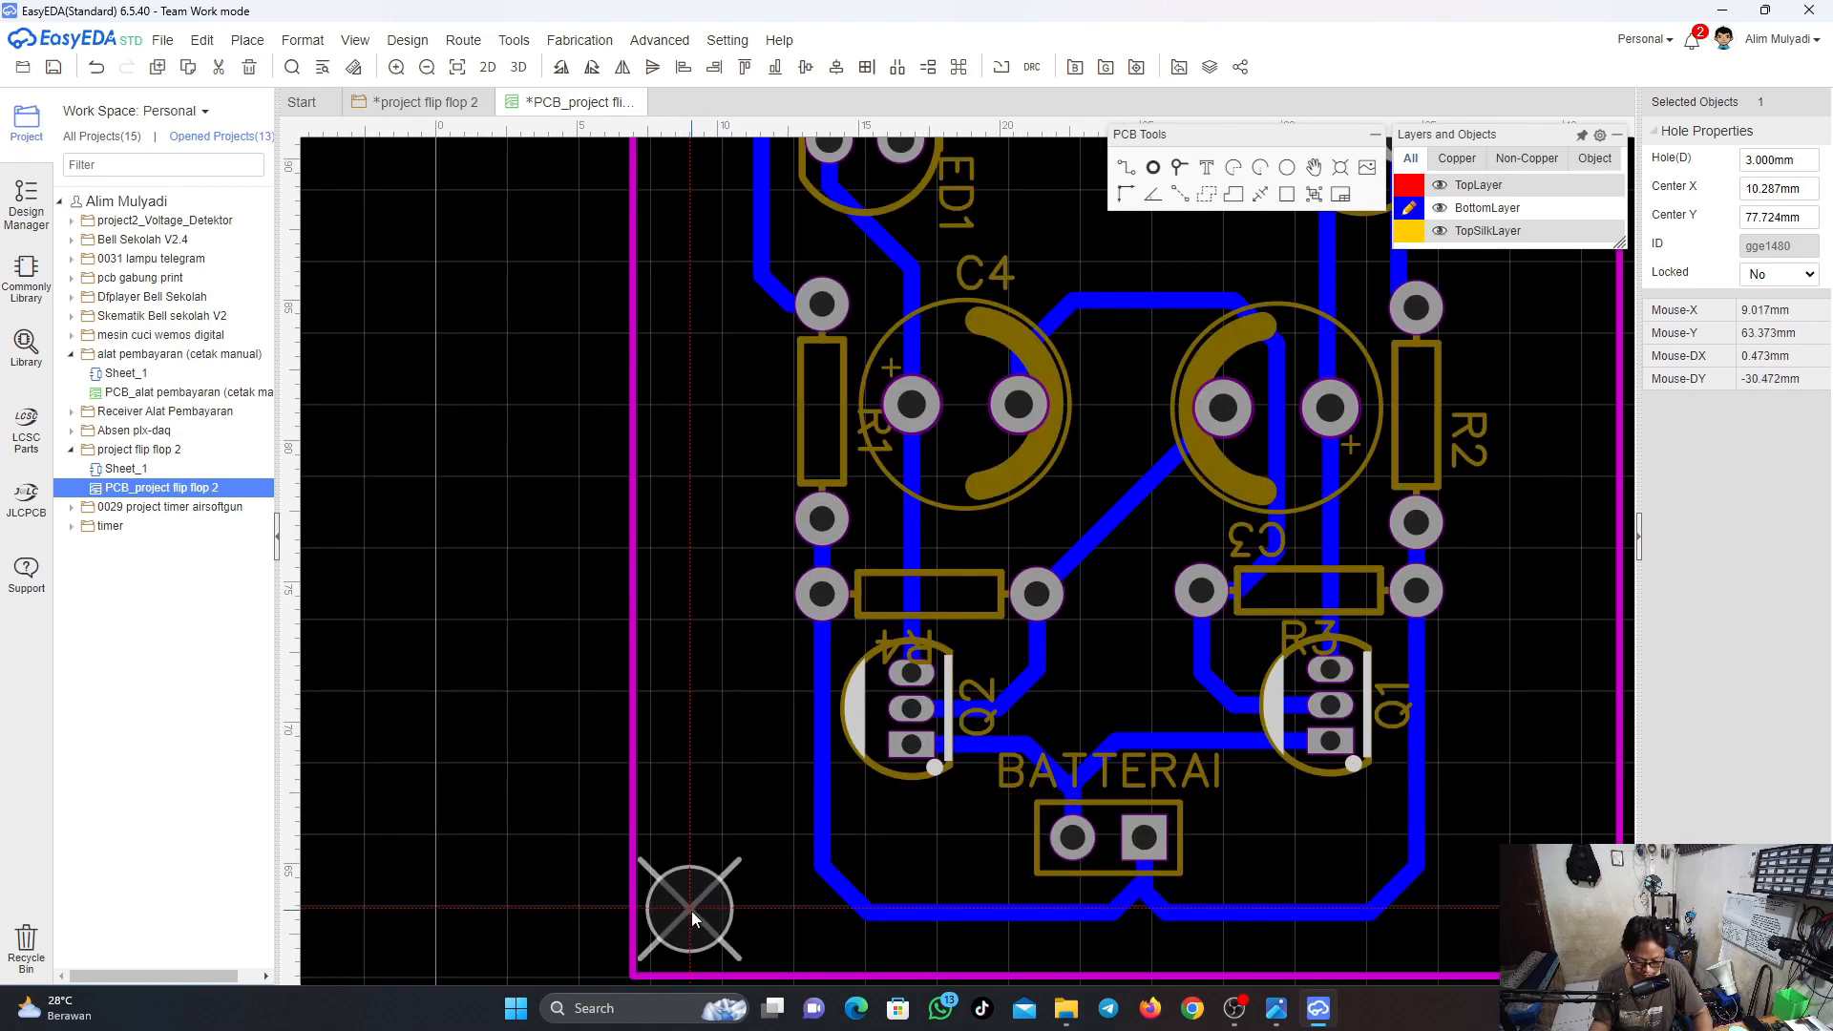
click(691, 913)
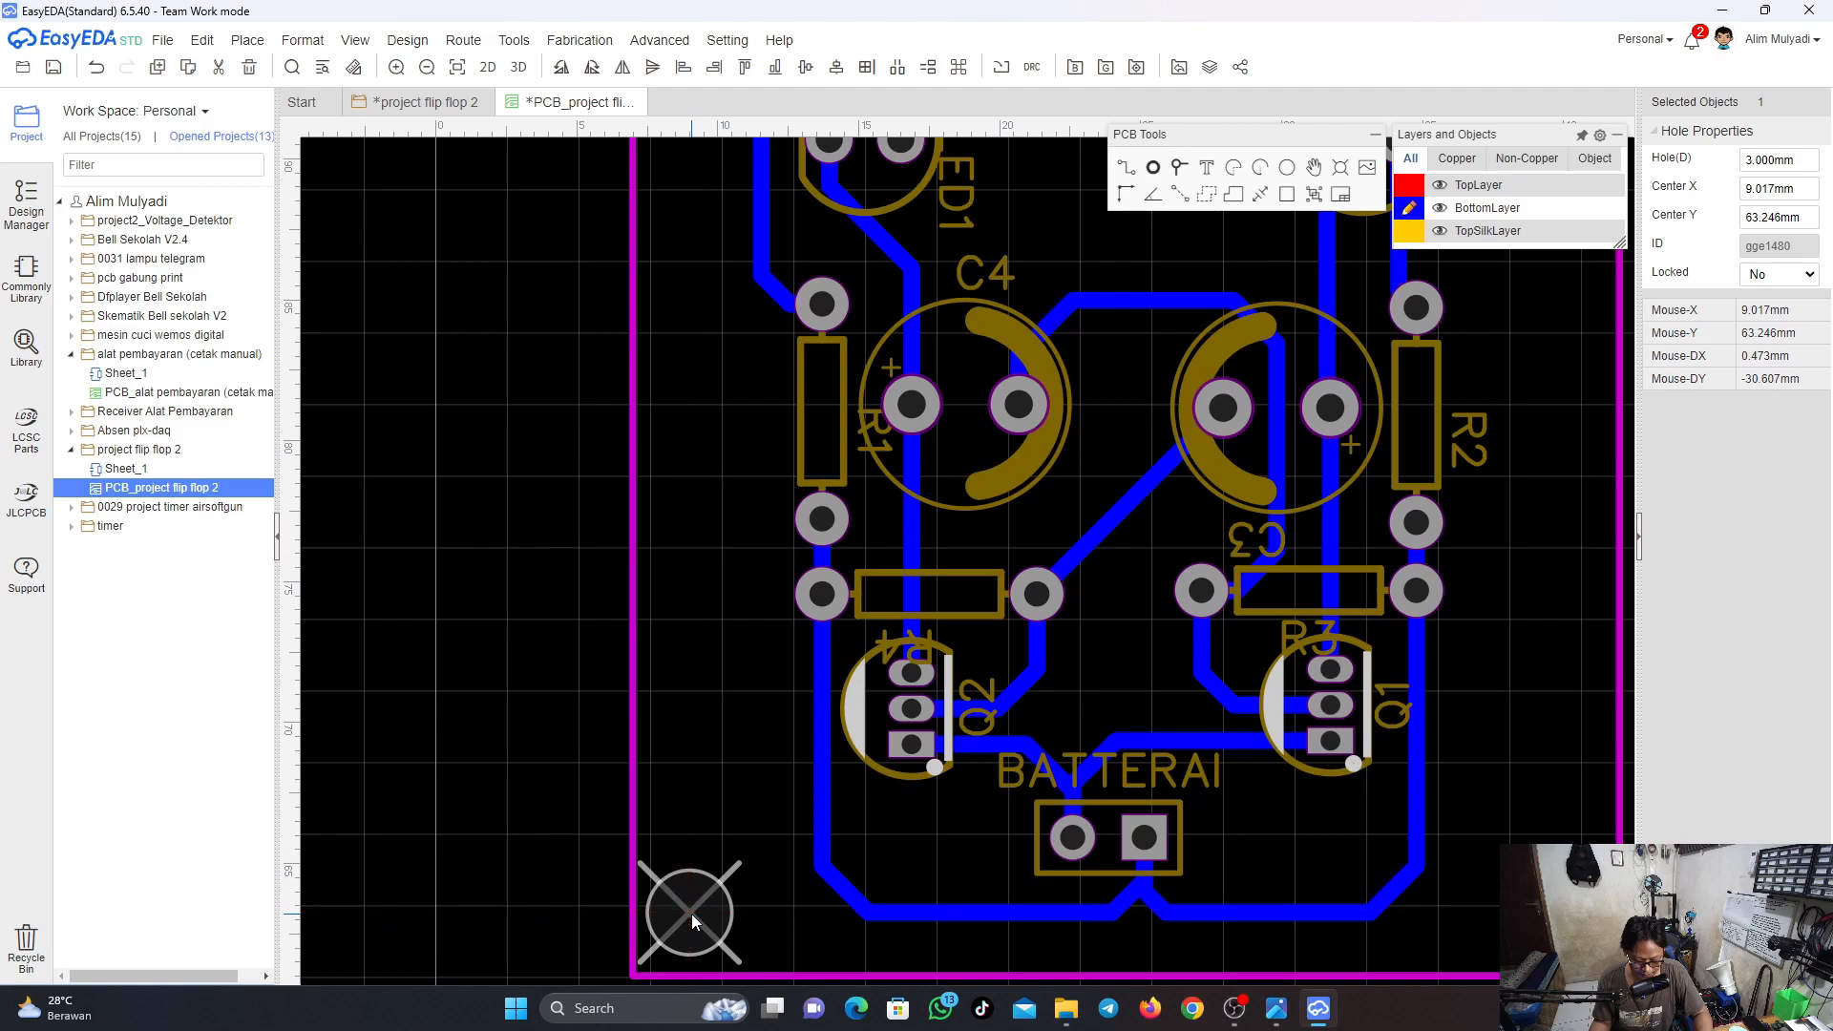
Place another copy of the 3 mm mounting hole in the board's lower-right corner, level with the lower-left hole
key(ctrl+v)
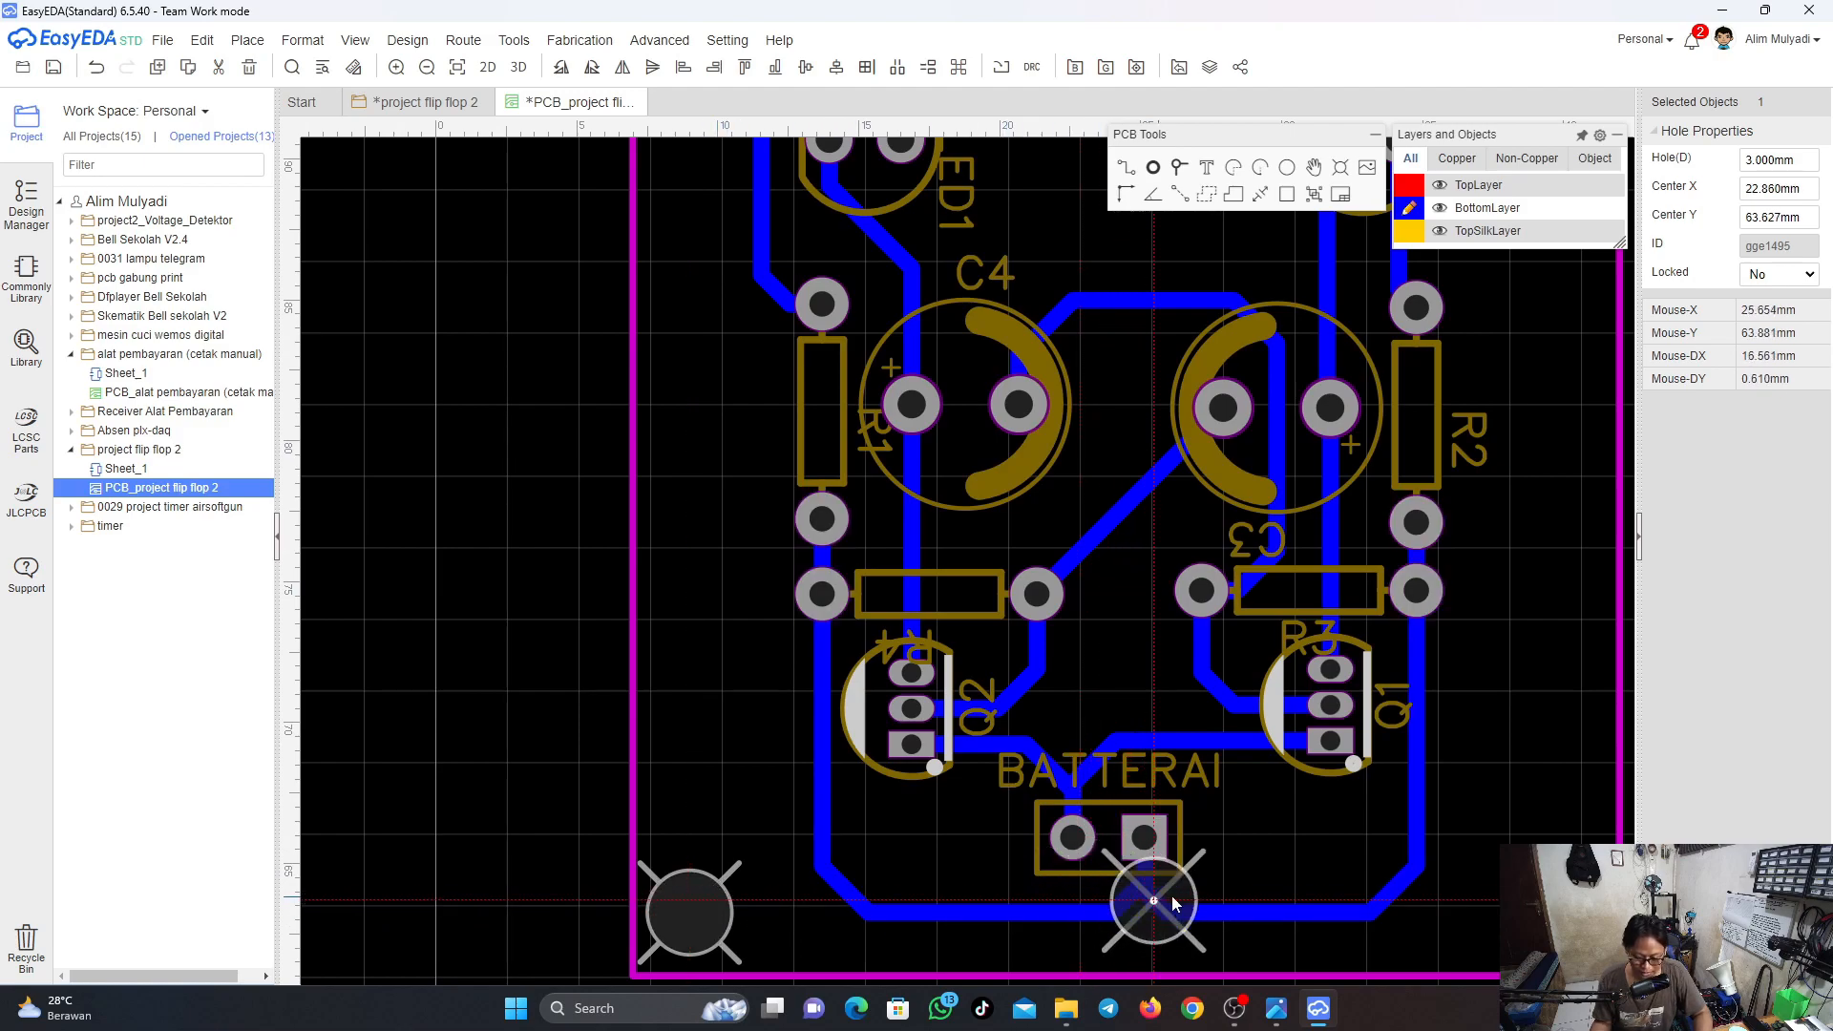
scroll(1432, 911, down, 3)
scroll(1437, 921, up, 2)
right_drag(1455, 885, 1204, 776)
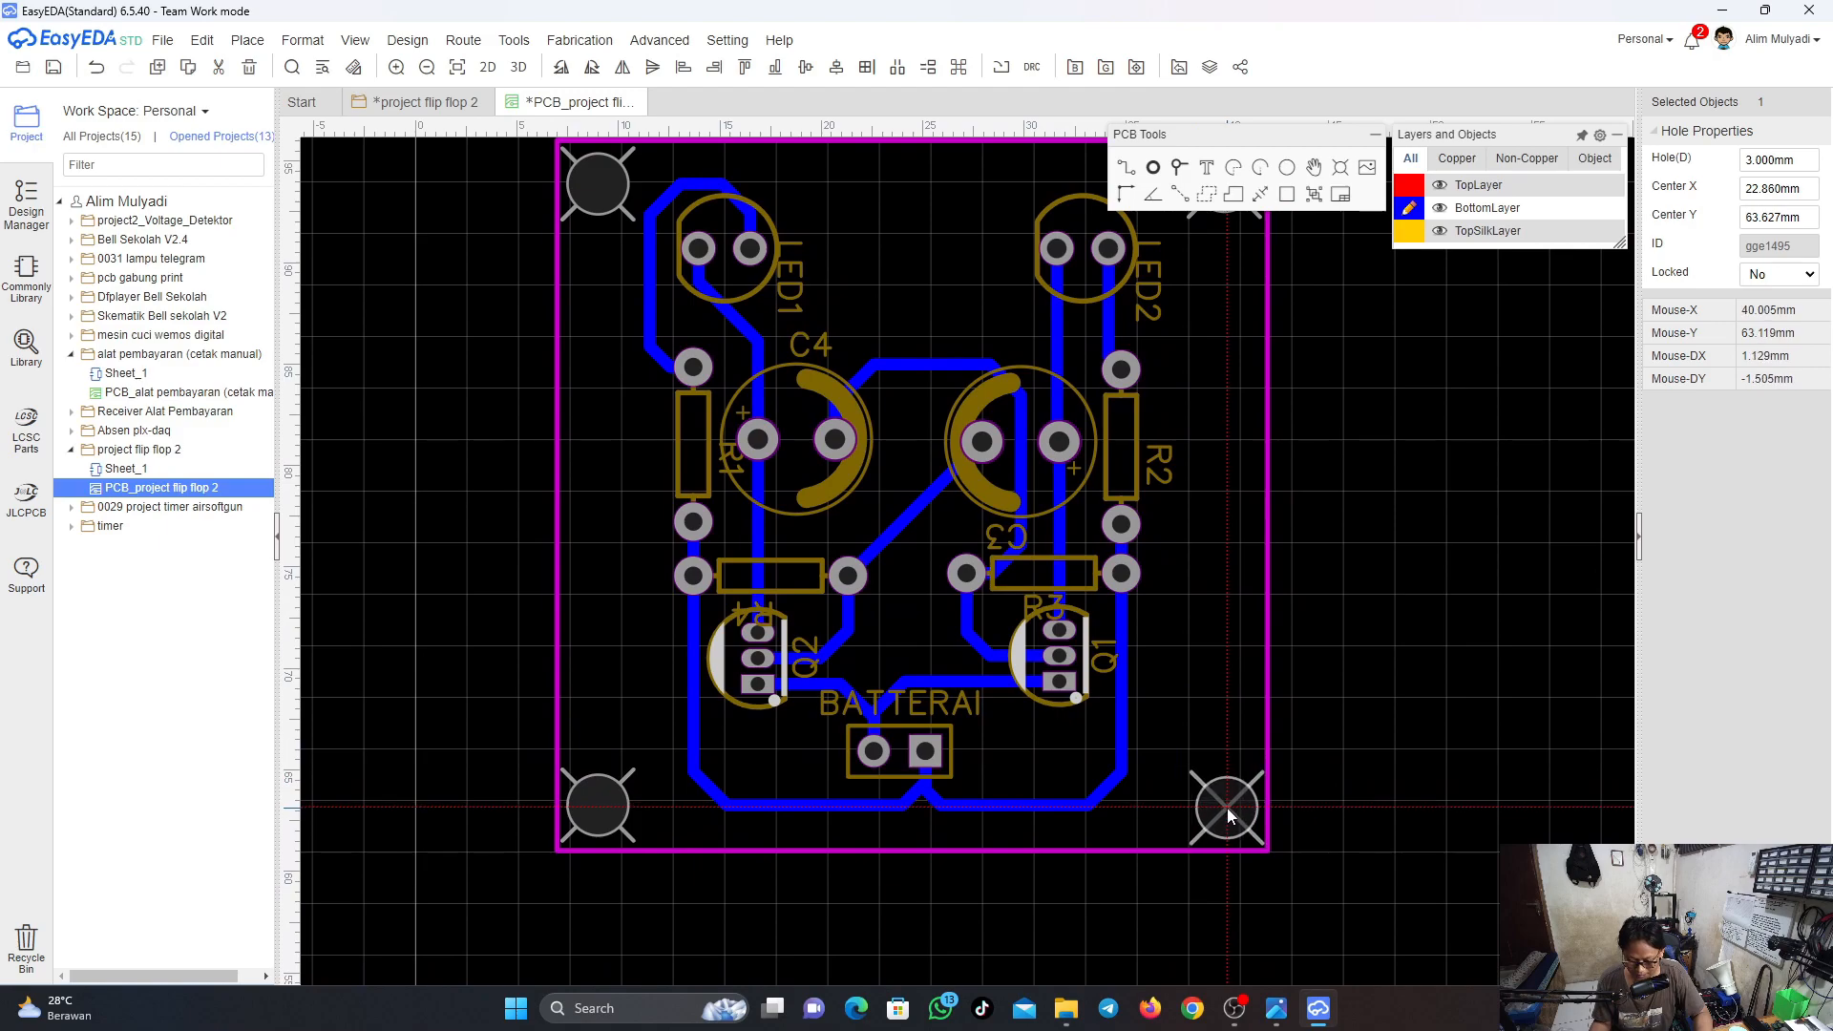
click(1228, 809)
click(1346, 765)
scroll(1337, 749, down, 3)
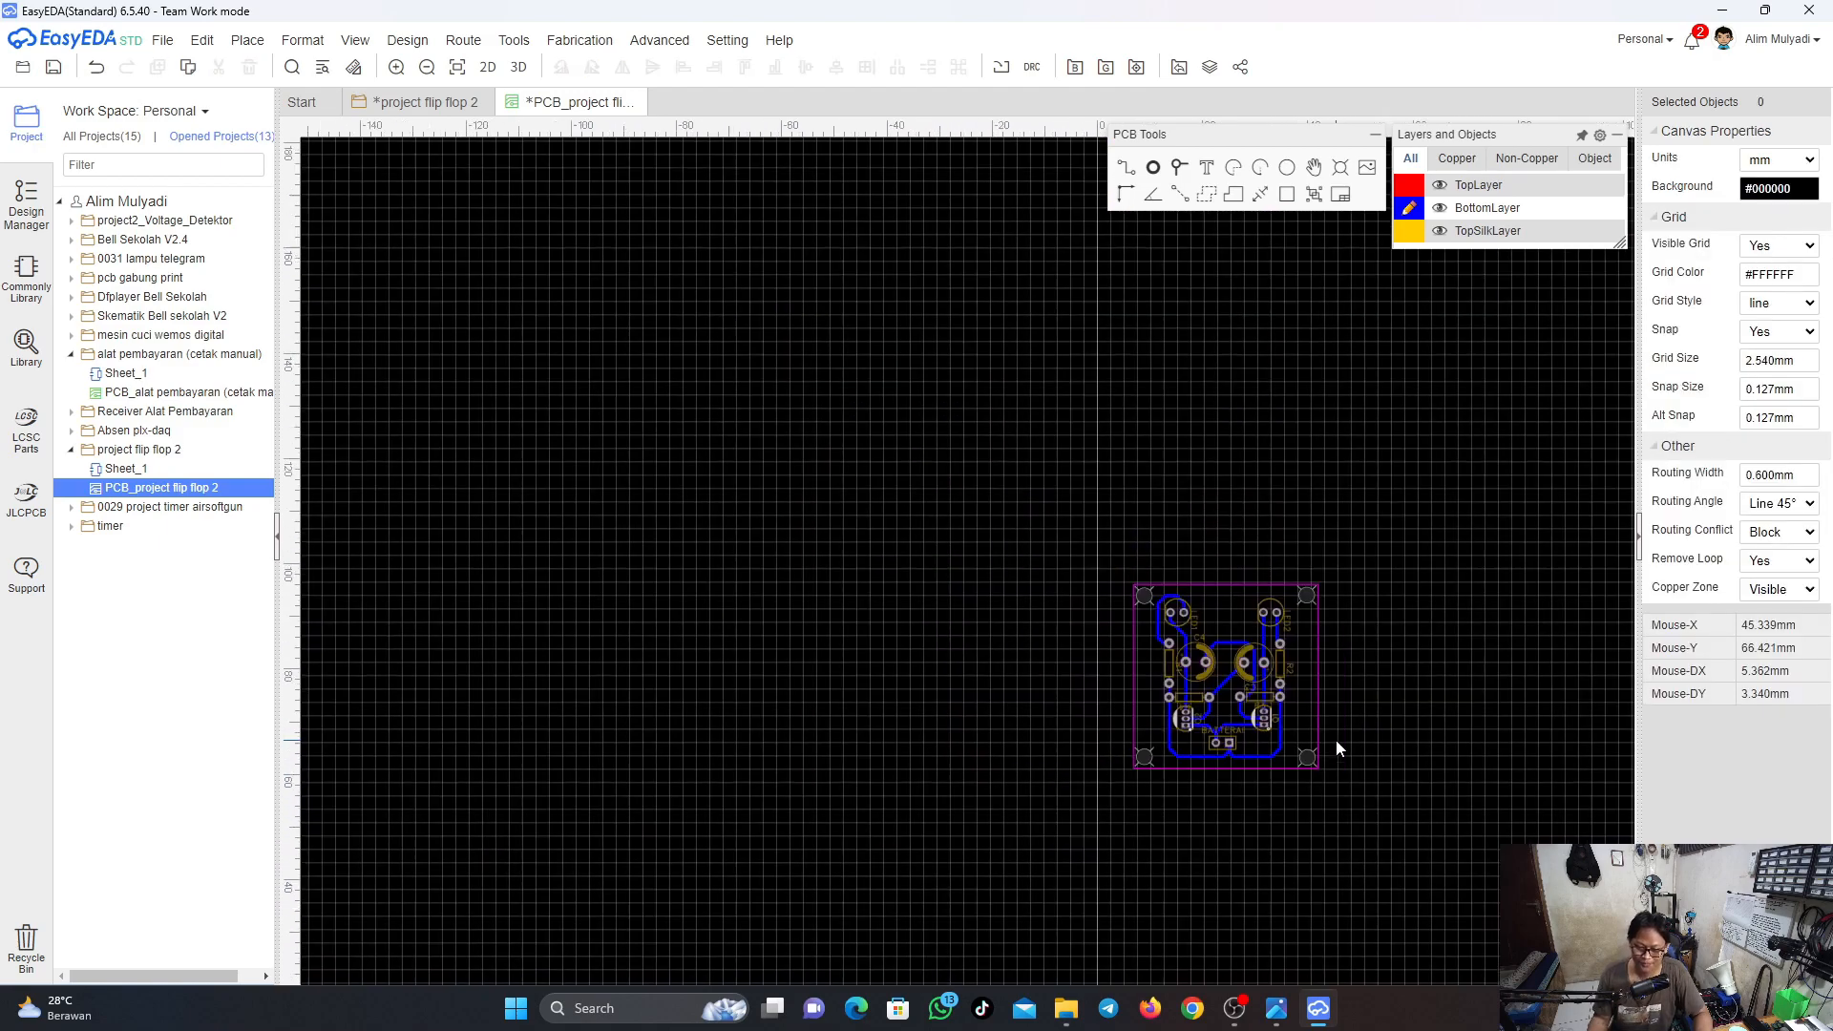
scroll(1337, 741, up, 4)
right_drag(1326, 736, 1170, 719)
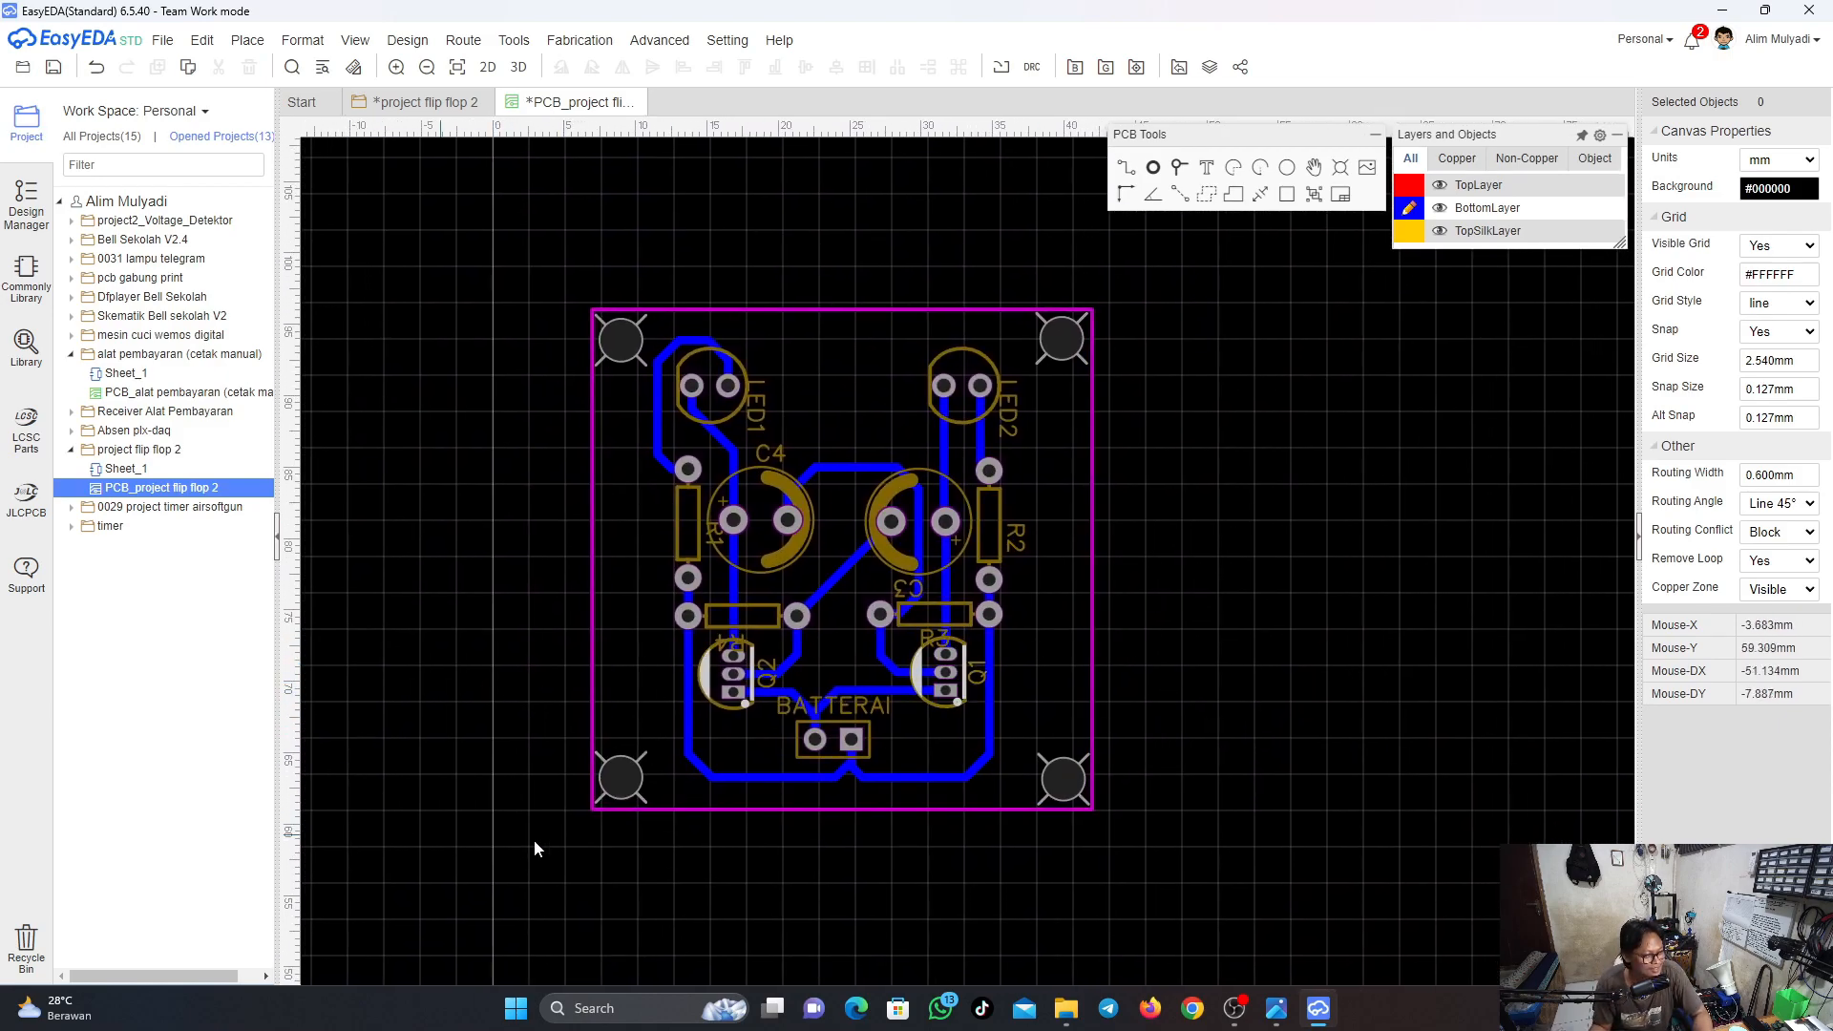
Save the PCB layout and the project flip flop 2 schematic
click(155, 42)
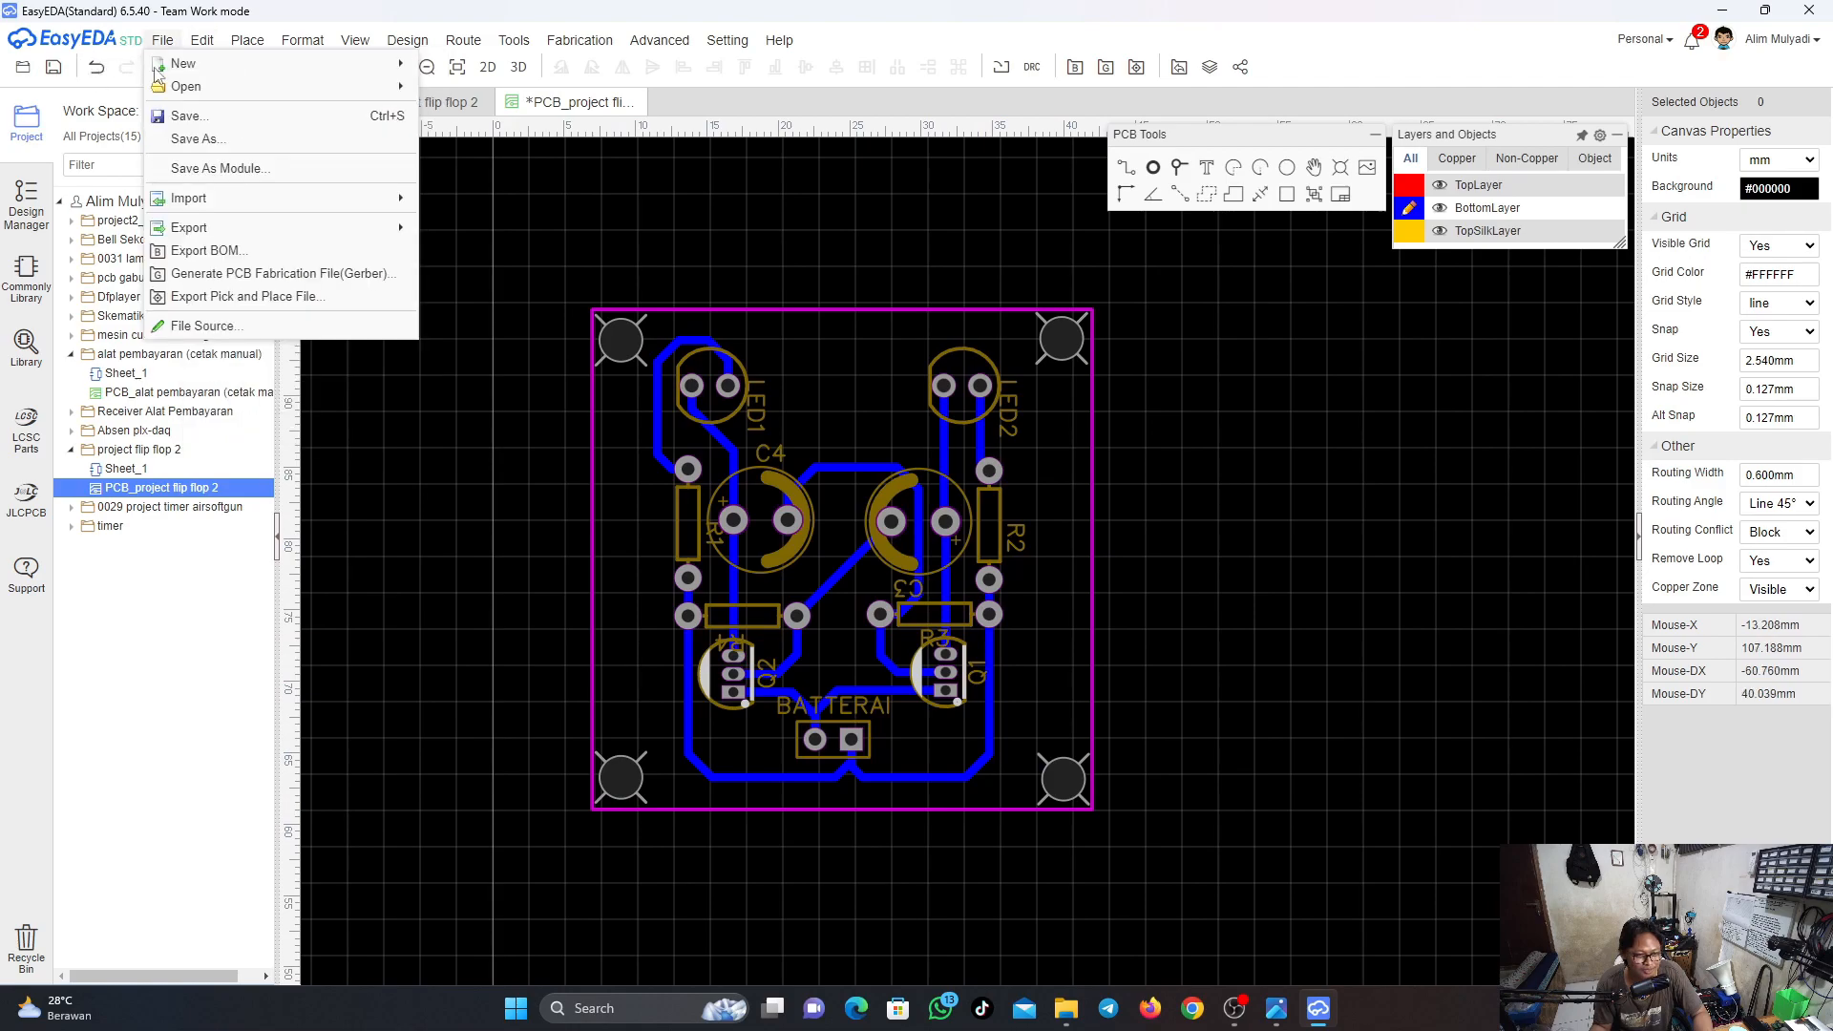
click(410, 105)
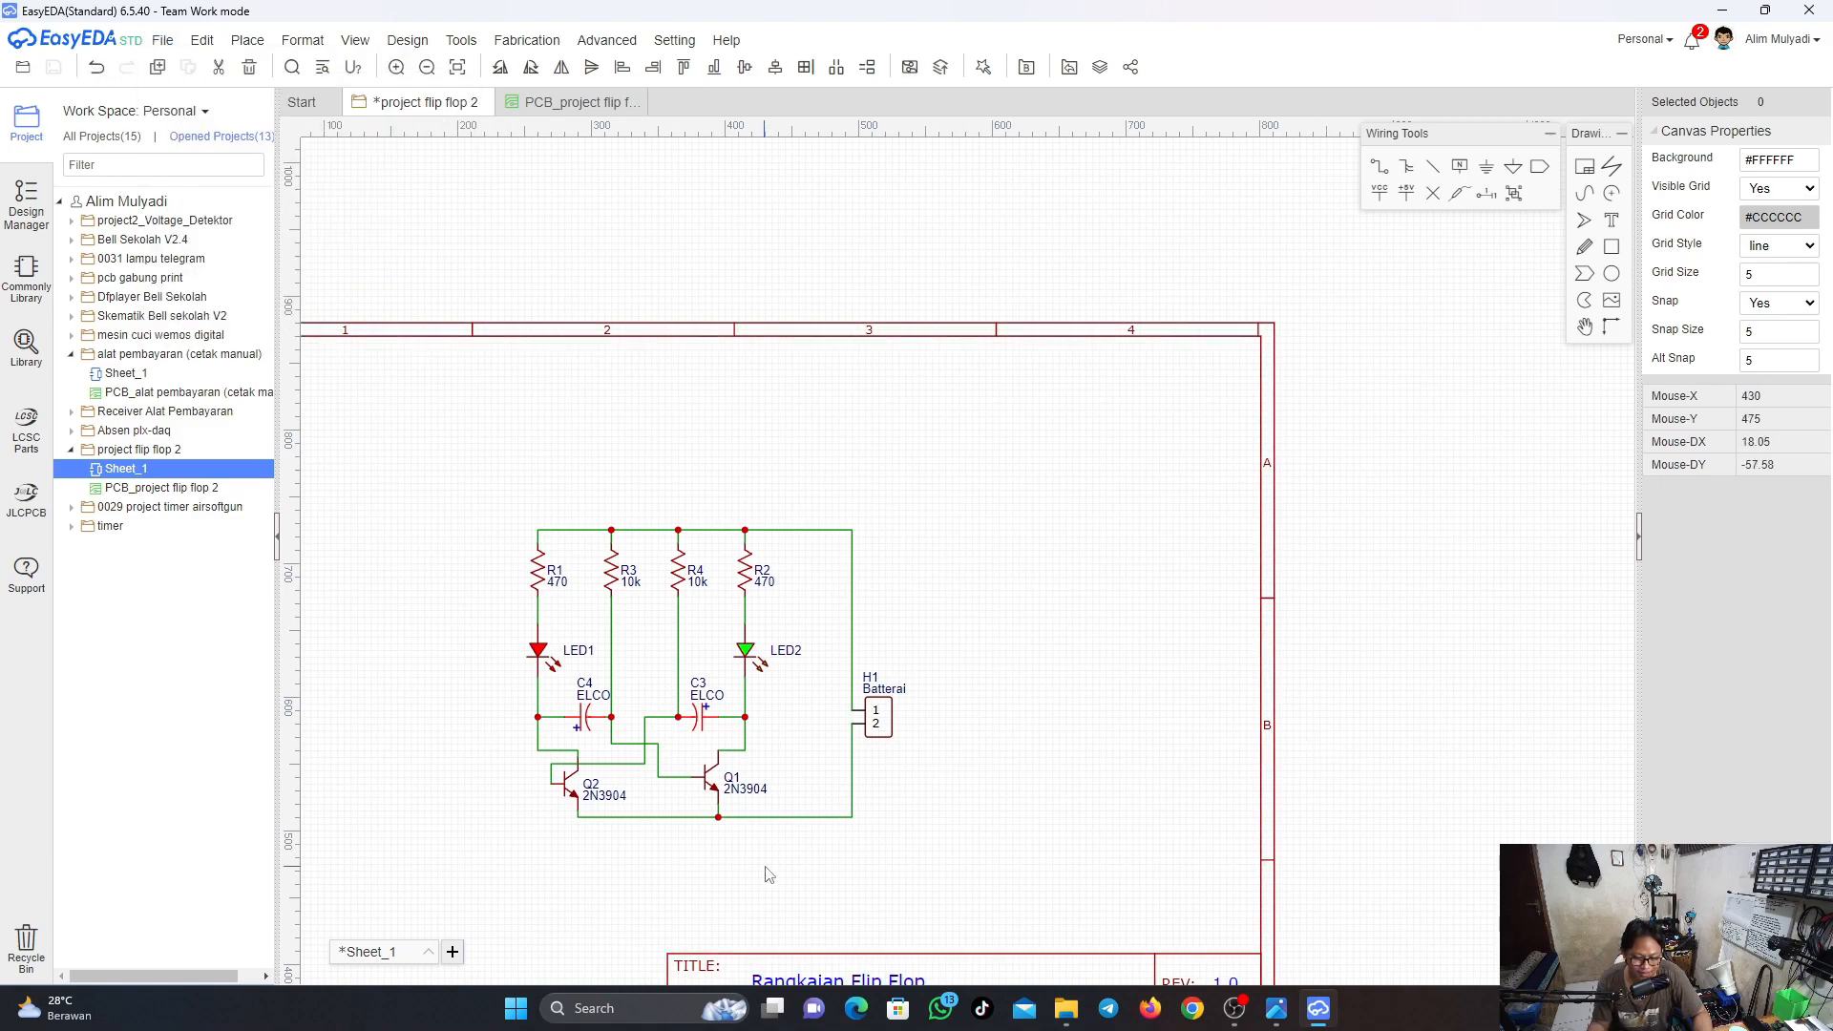
key(ctrl+s)
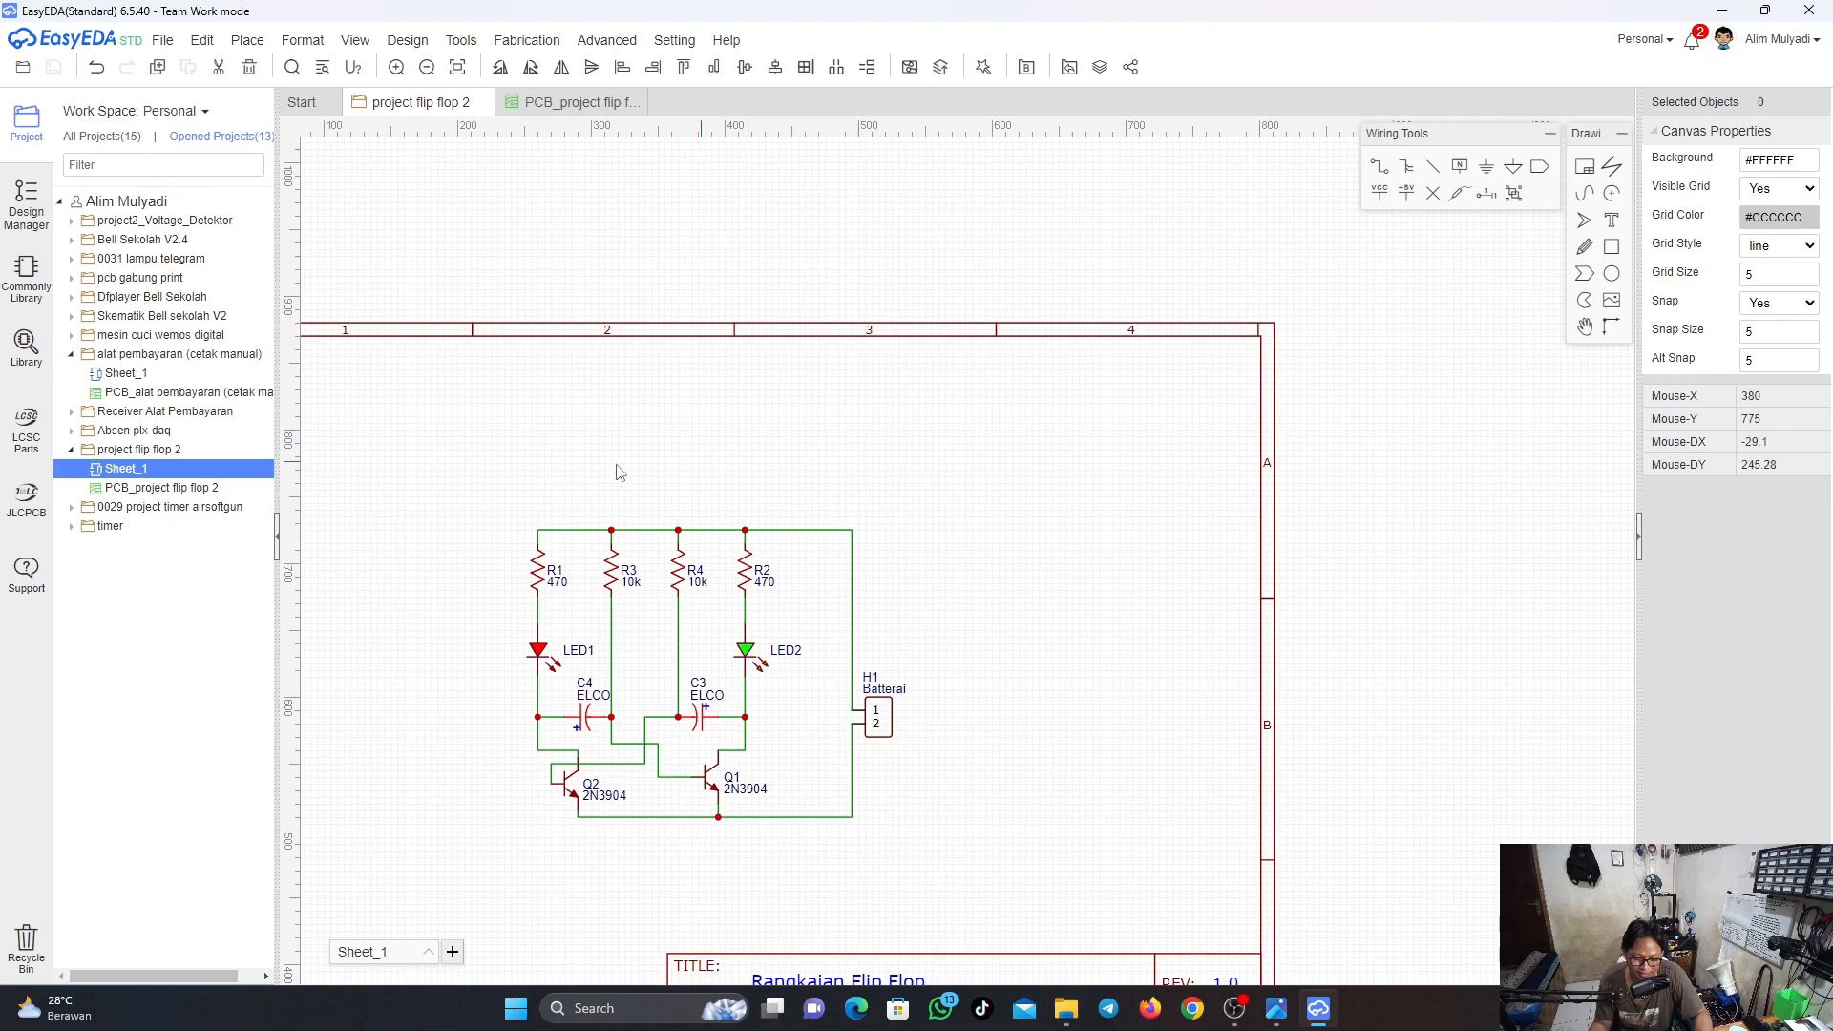
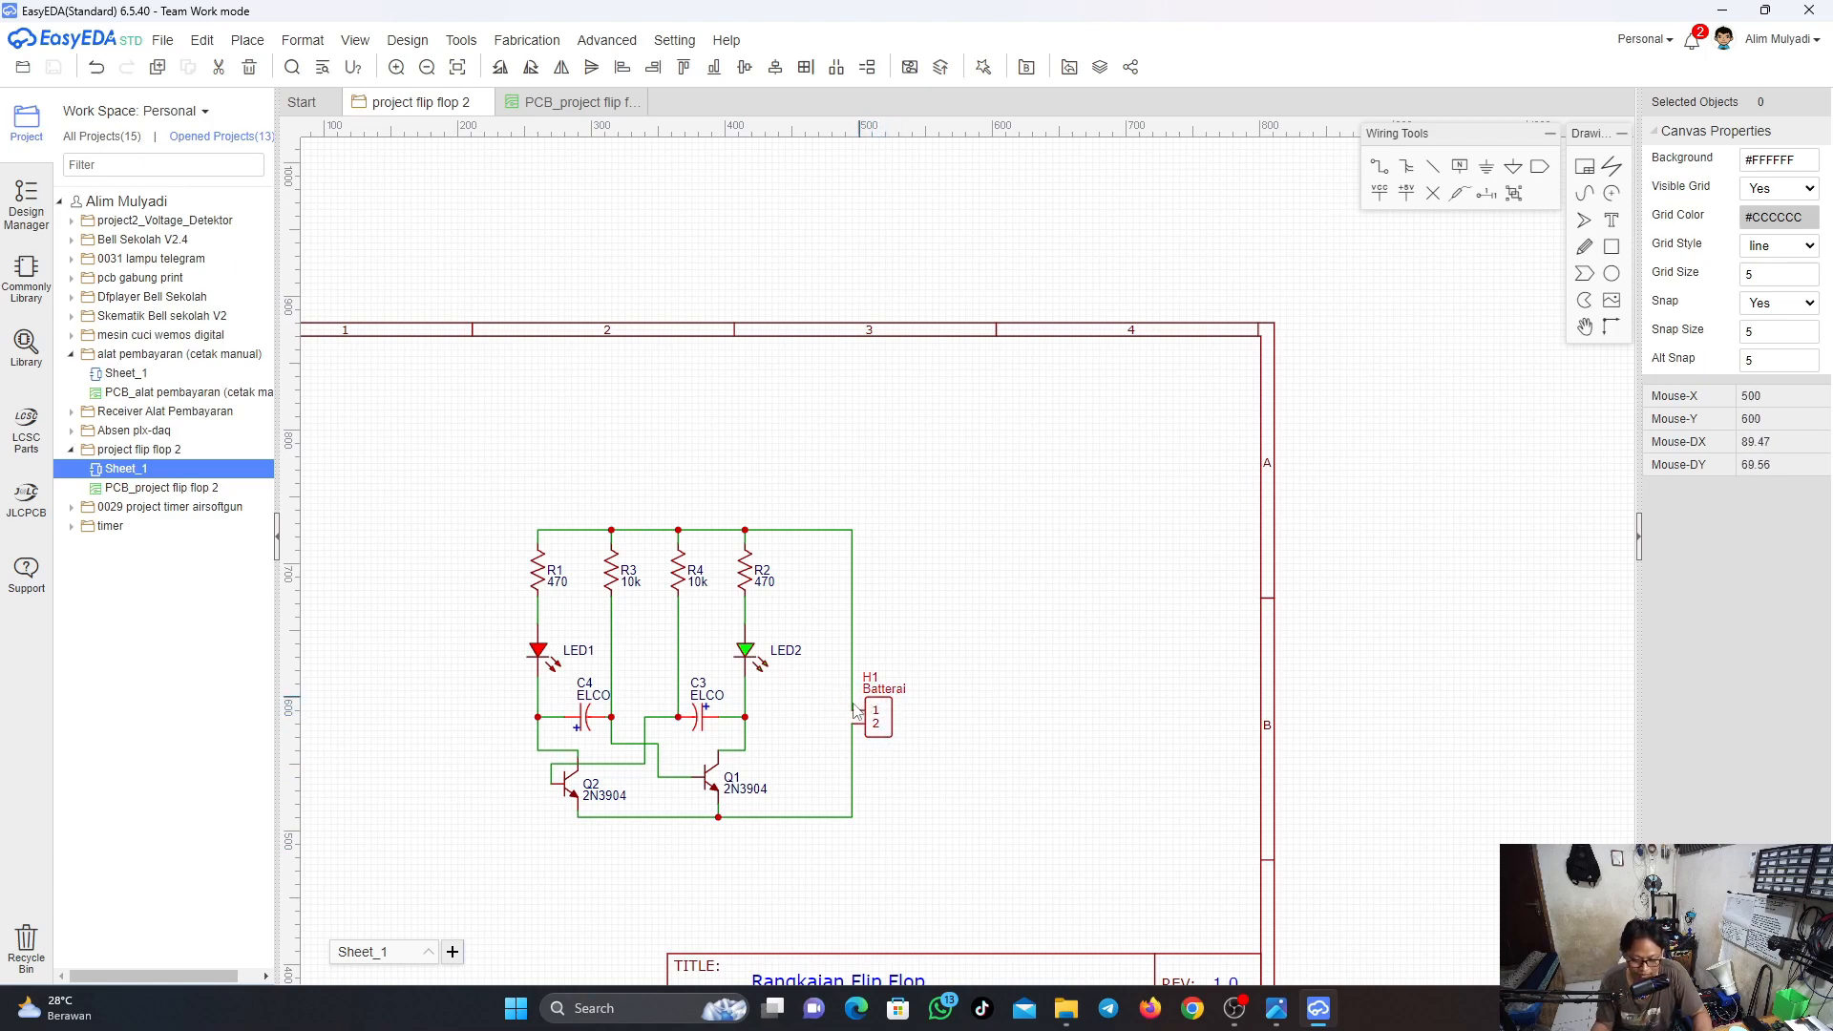
Place a new text object on the TopSilkLayer in the empty area to the right of the PCB outline
click(540, 103)
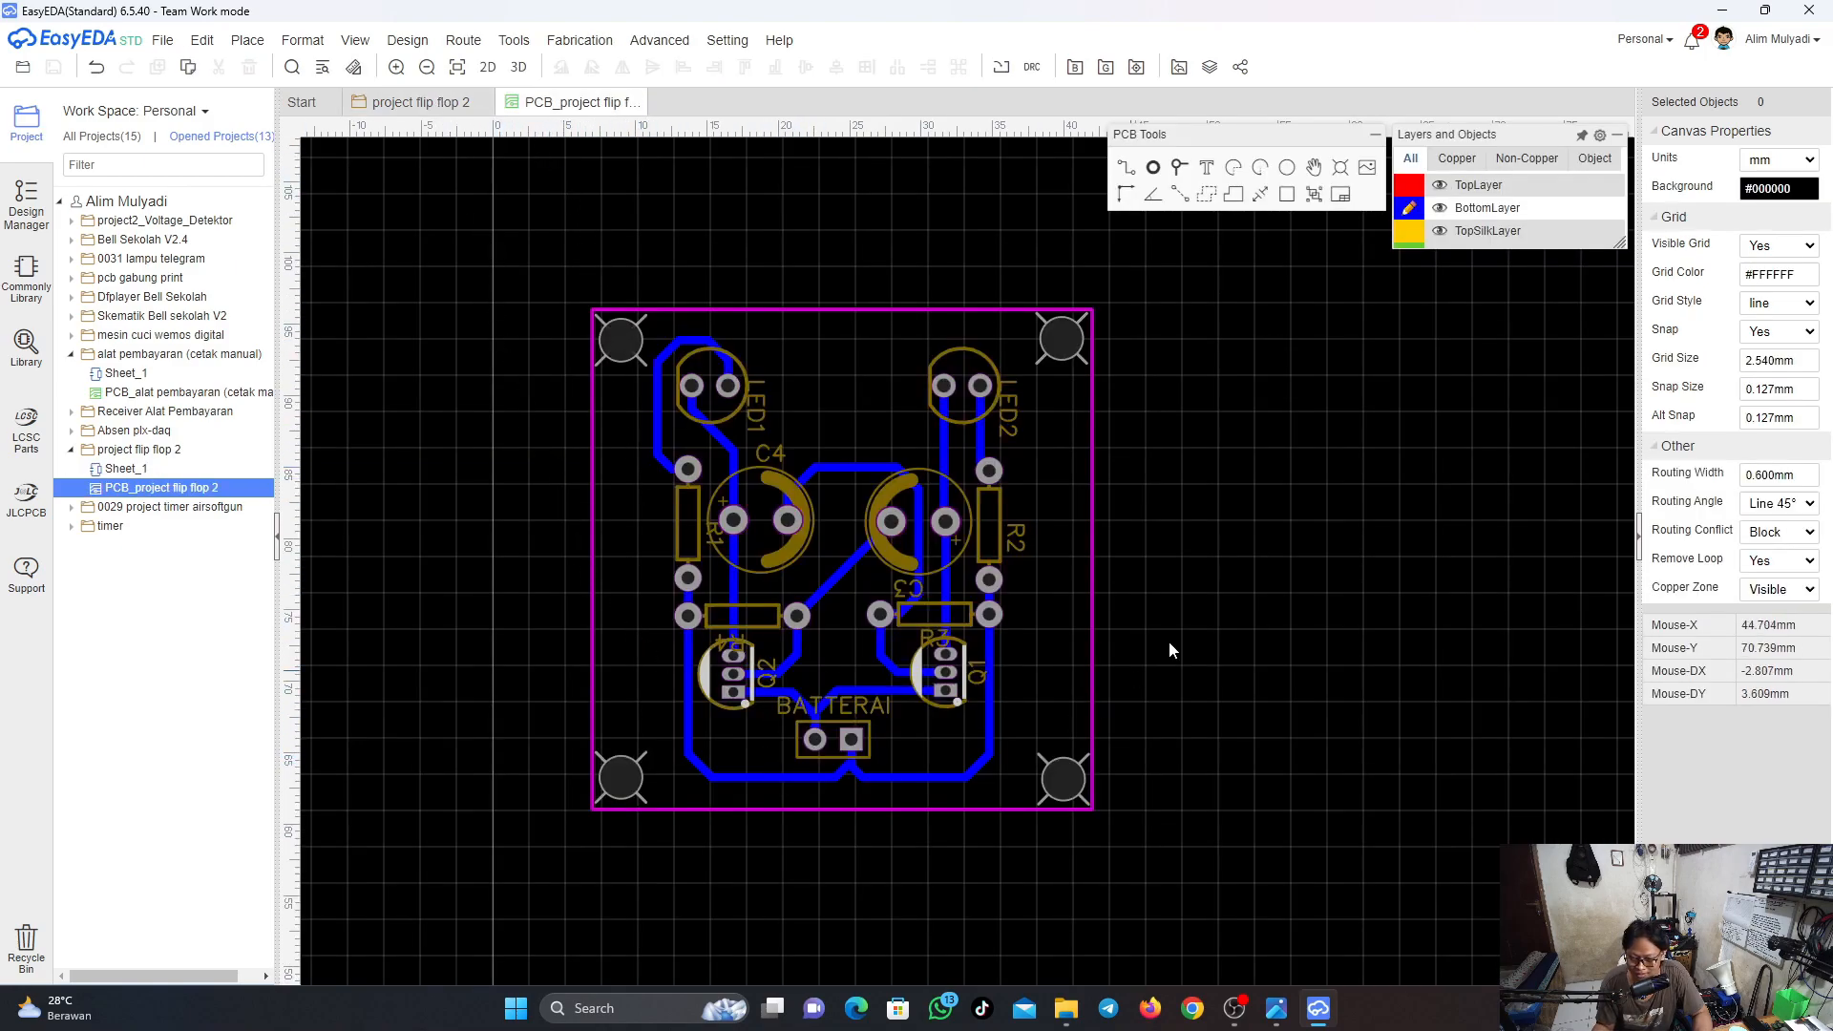
click(1206, 167)
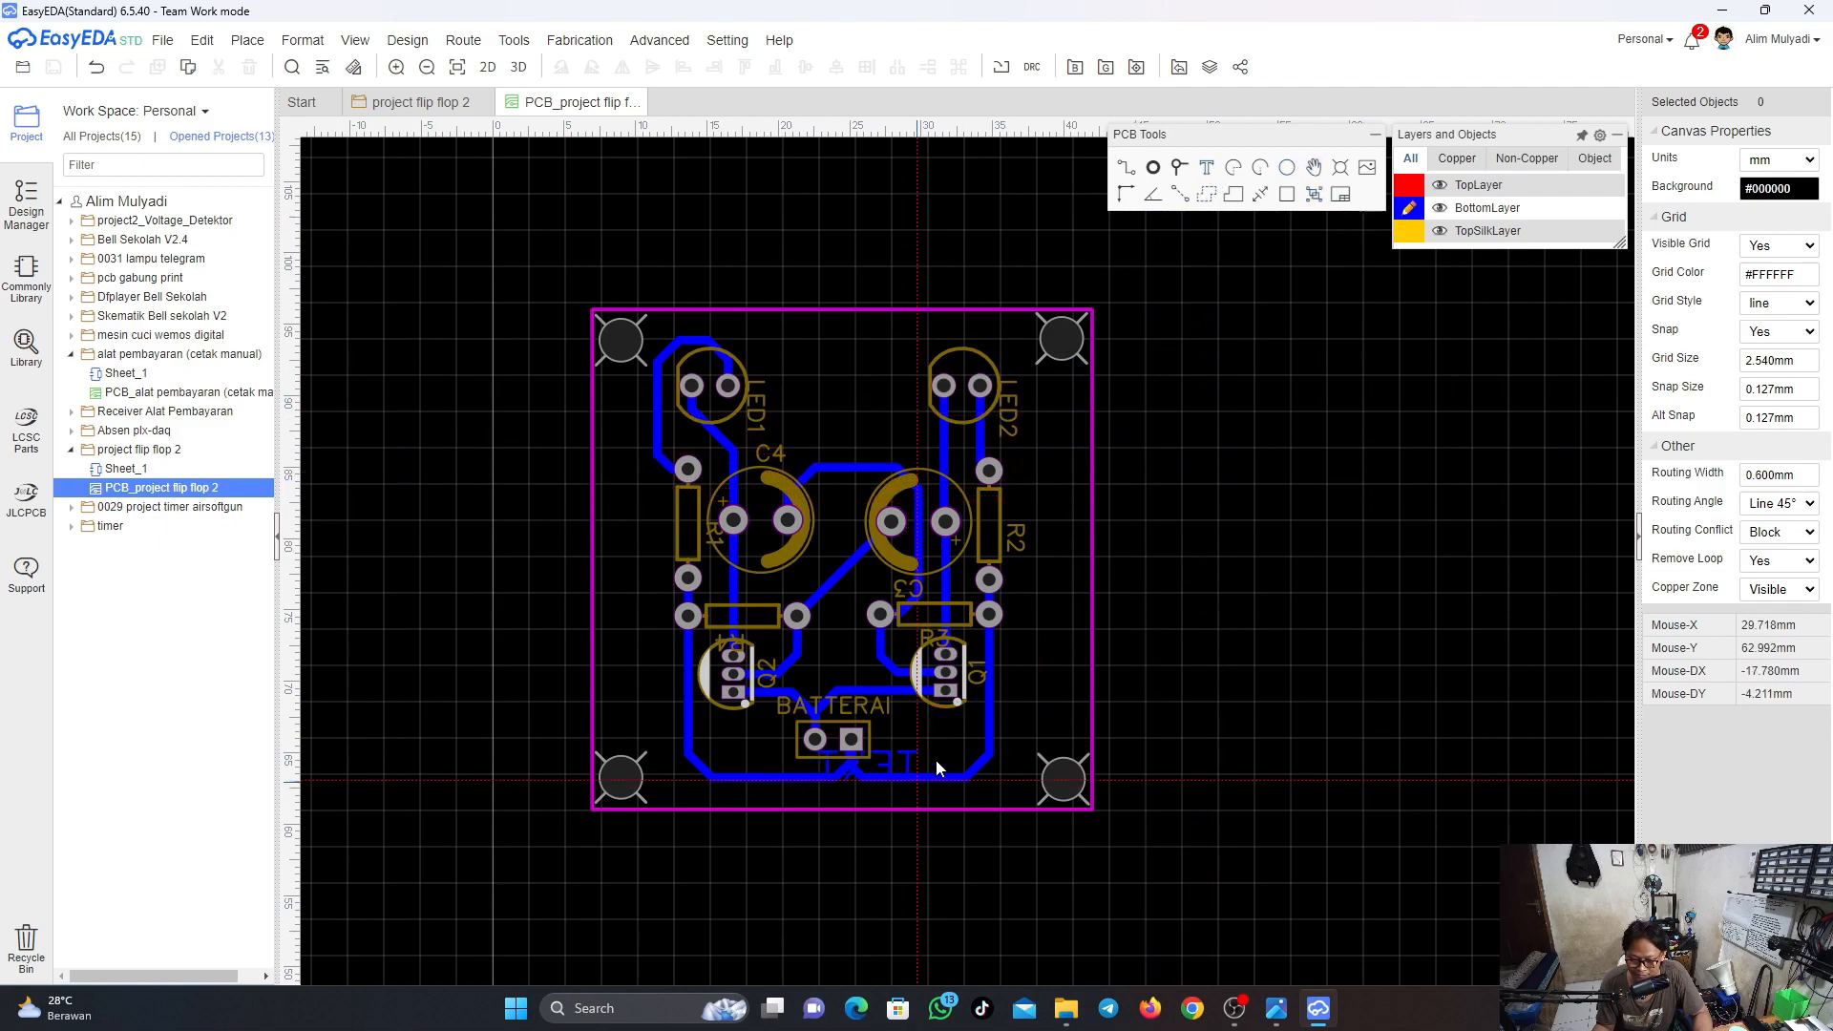
mouse_move(1444, 237)
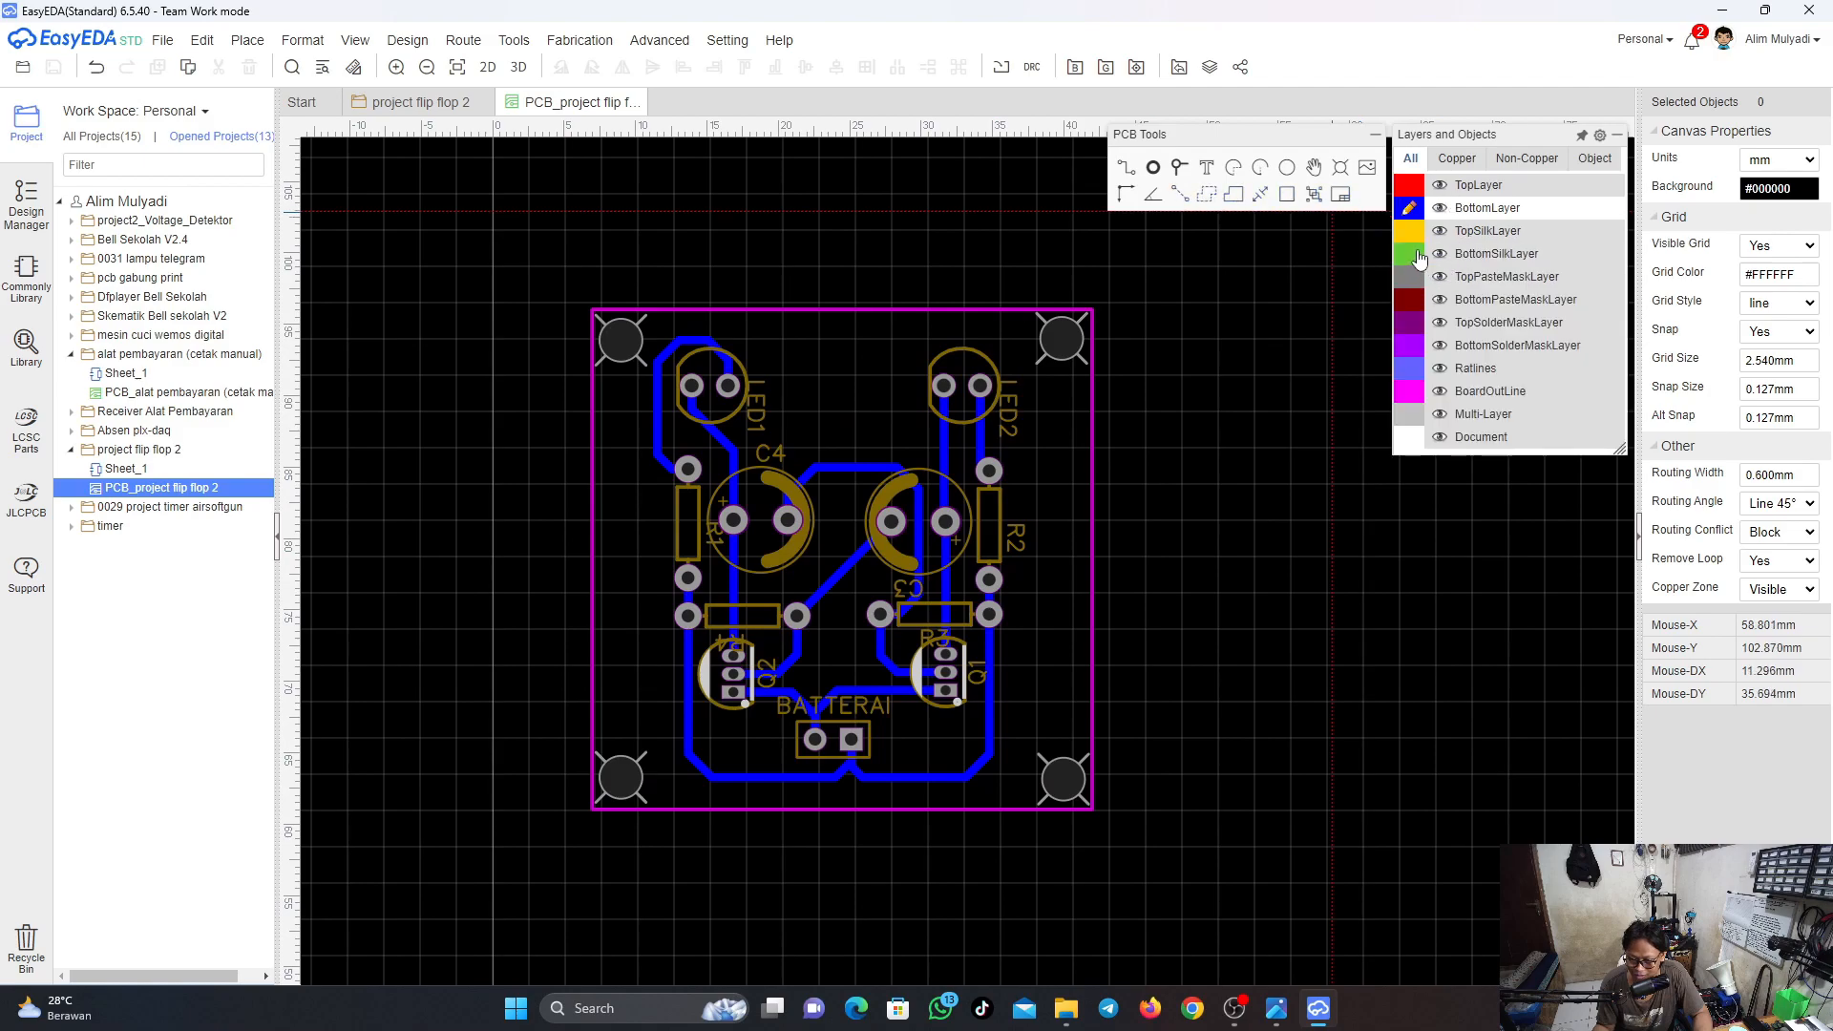
click(1411, 232)
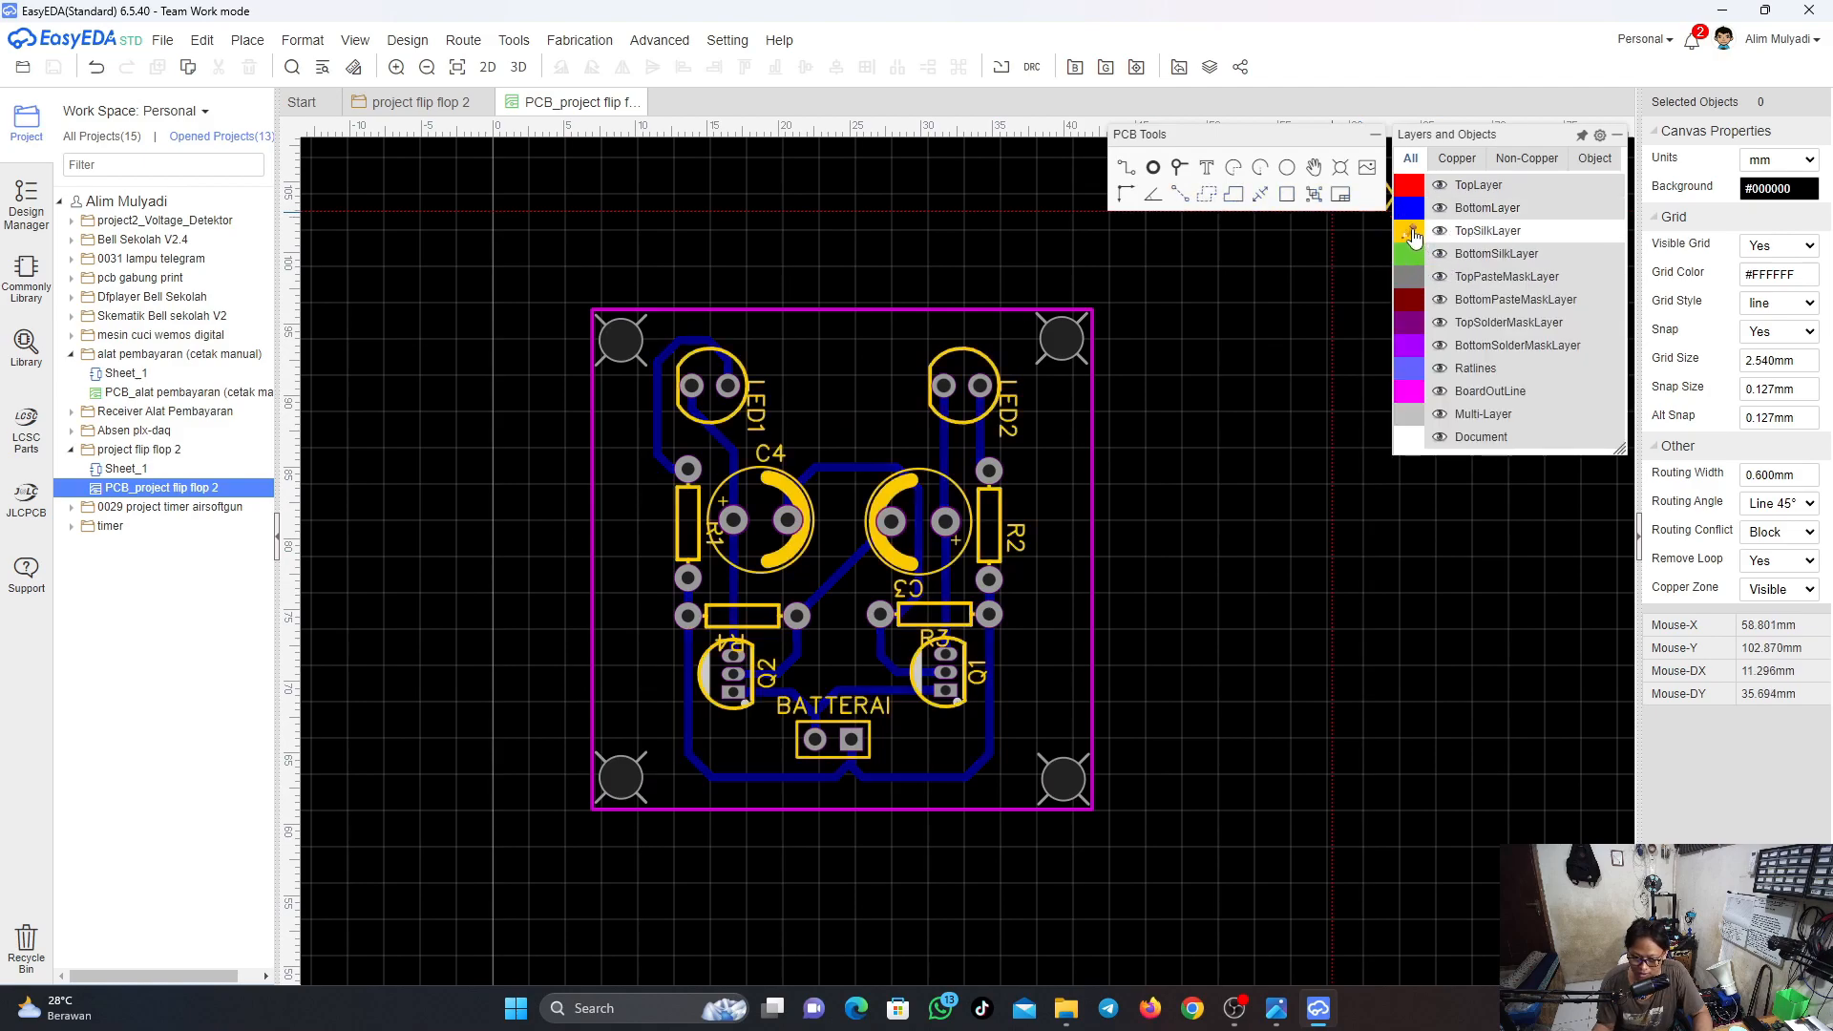
click(1207, 167)
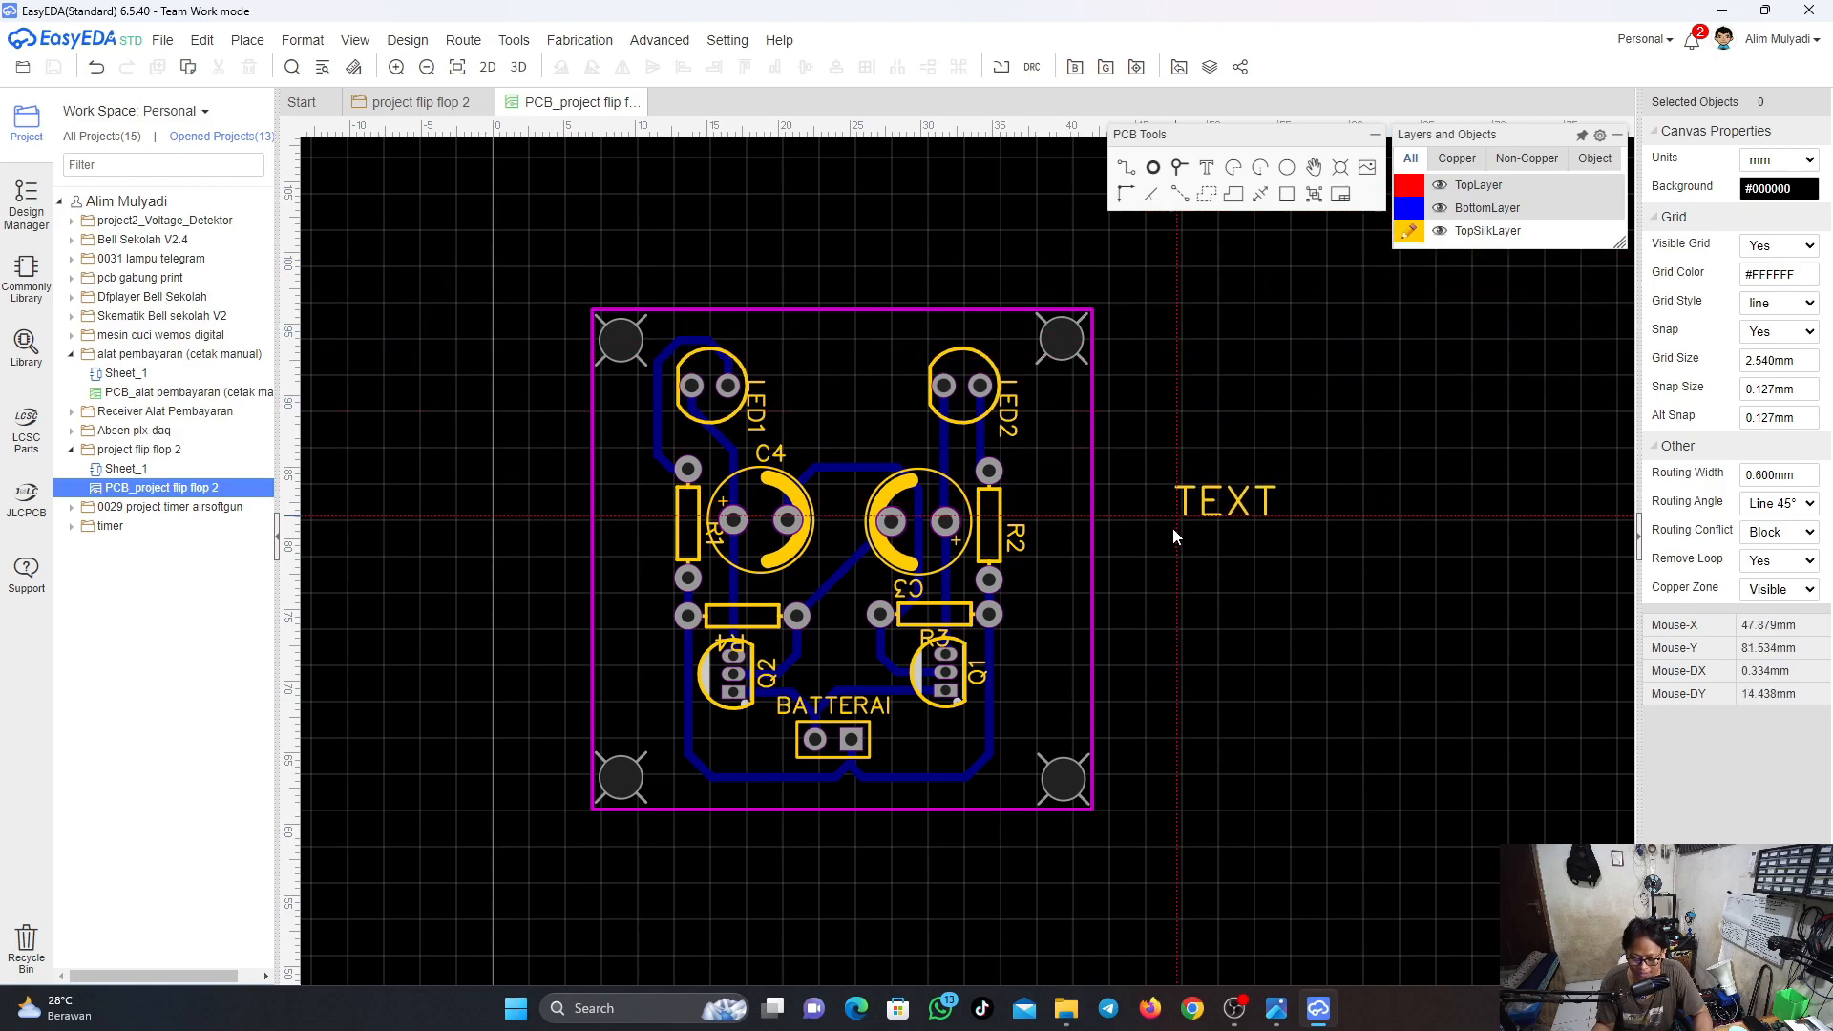
scroll(817, 813, up, 2)
scroll(777, 782, down, 4)
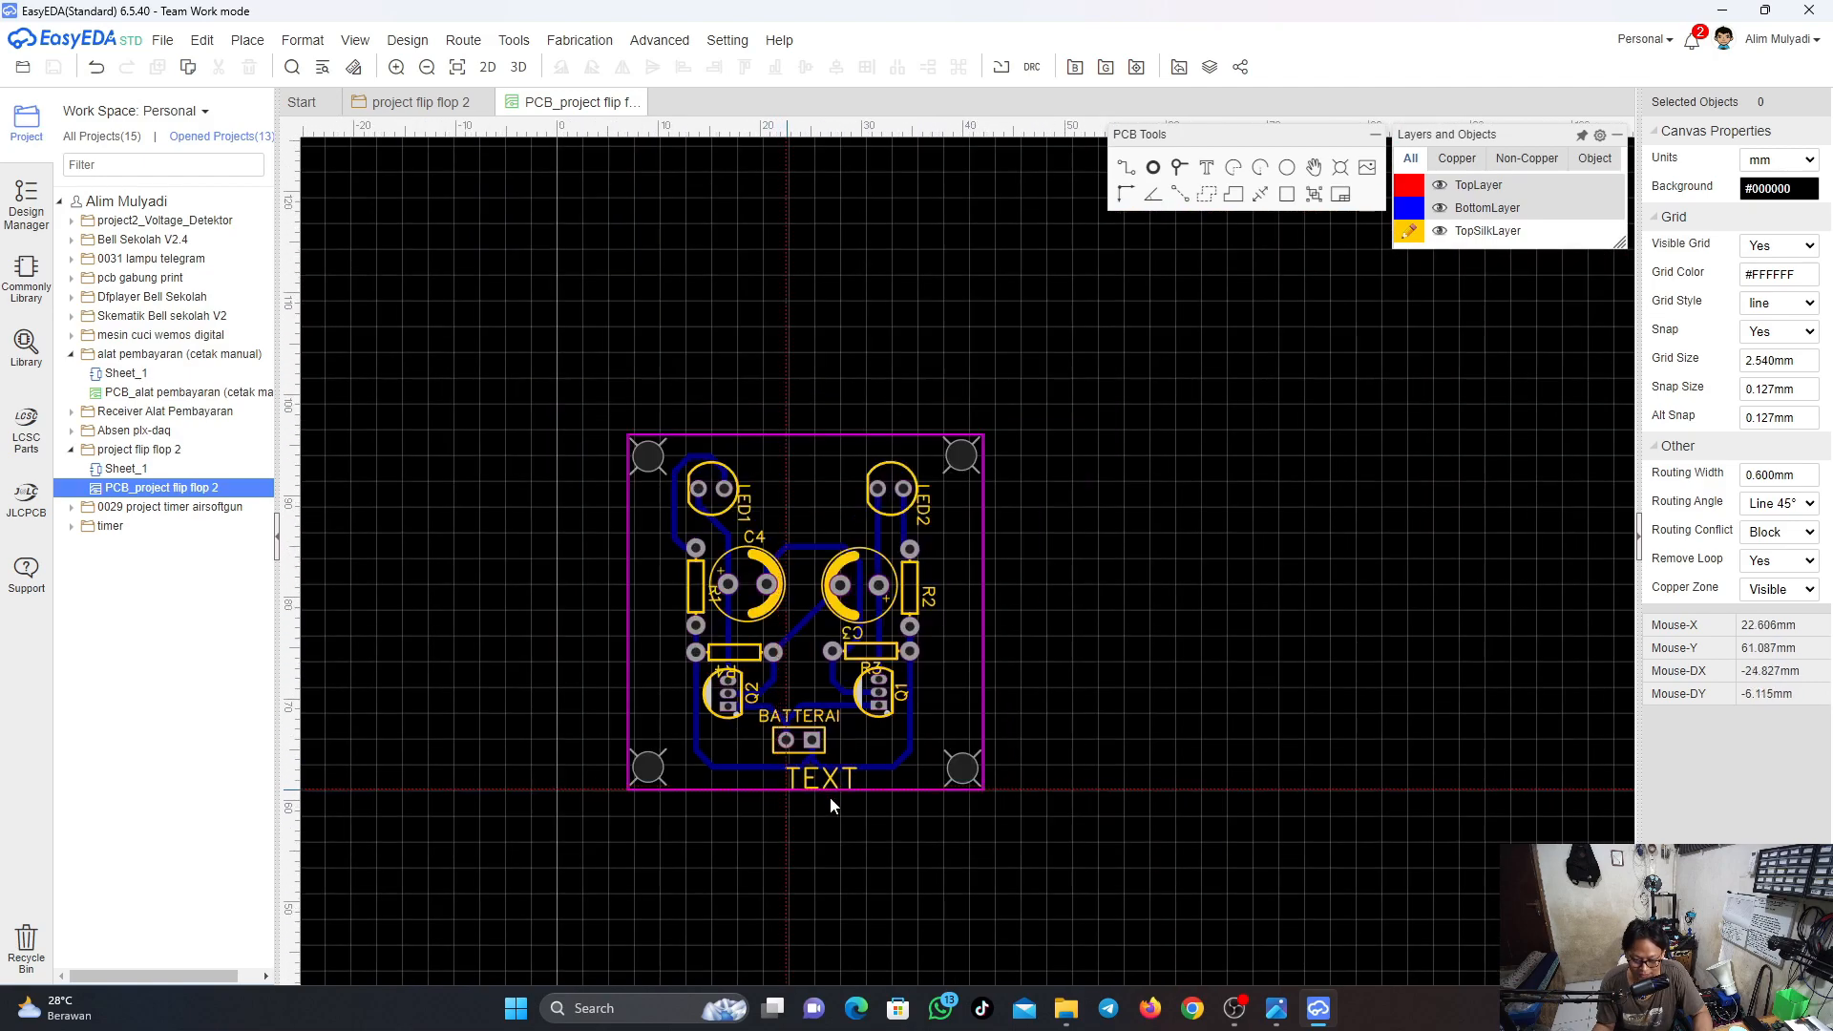
scroll(828, 798, up, 1)
click(1085, 720)
key(Escape)
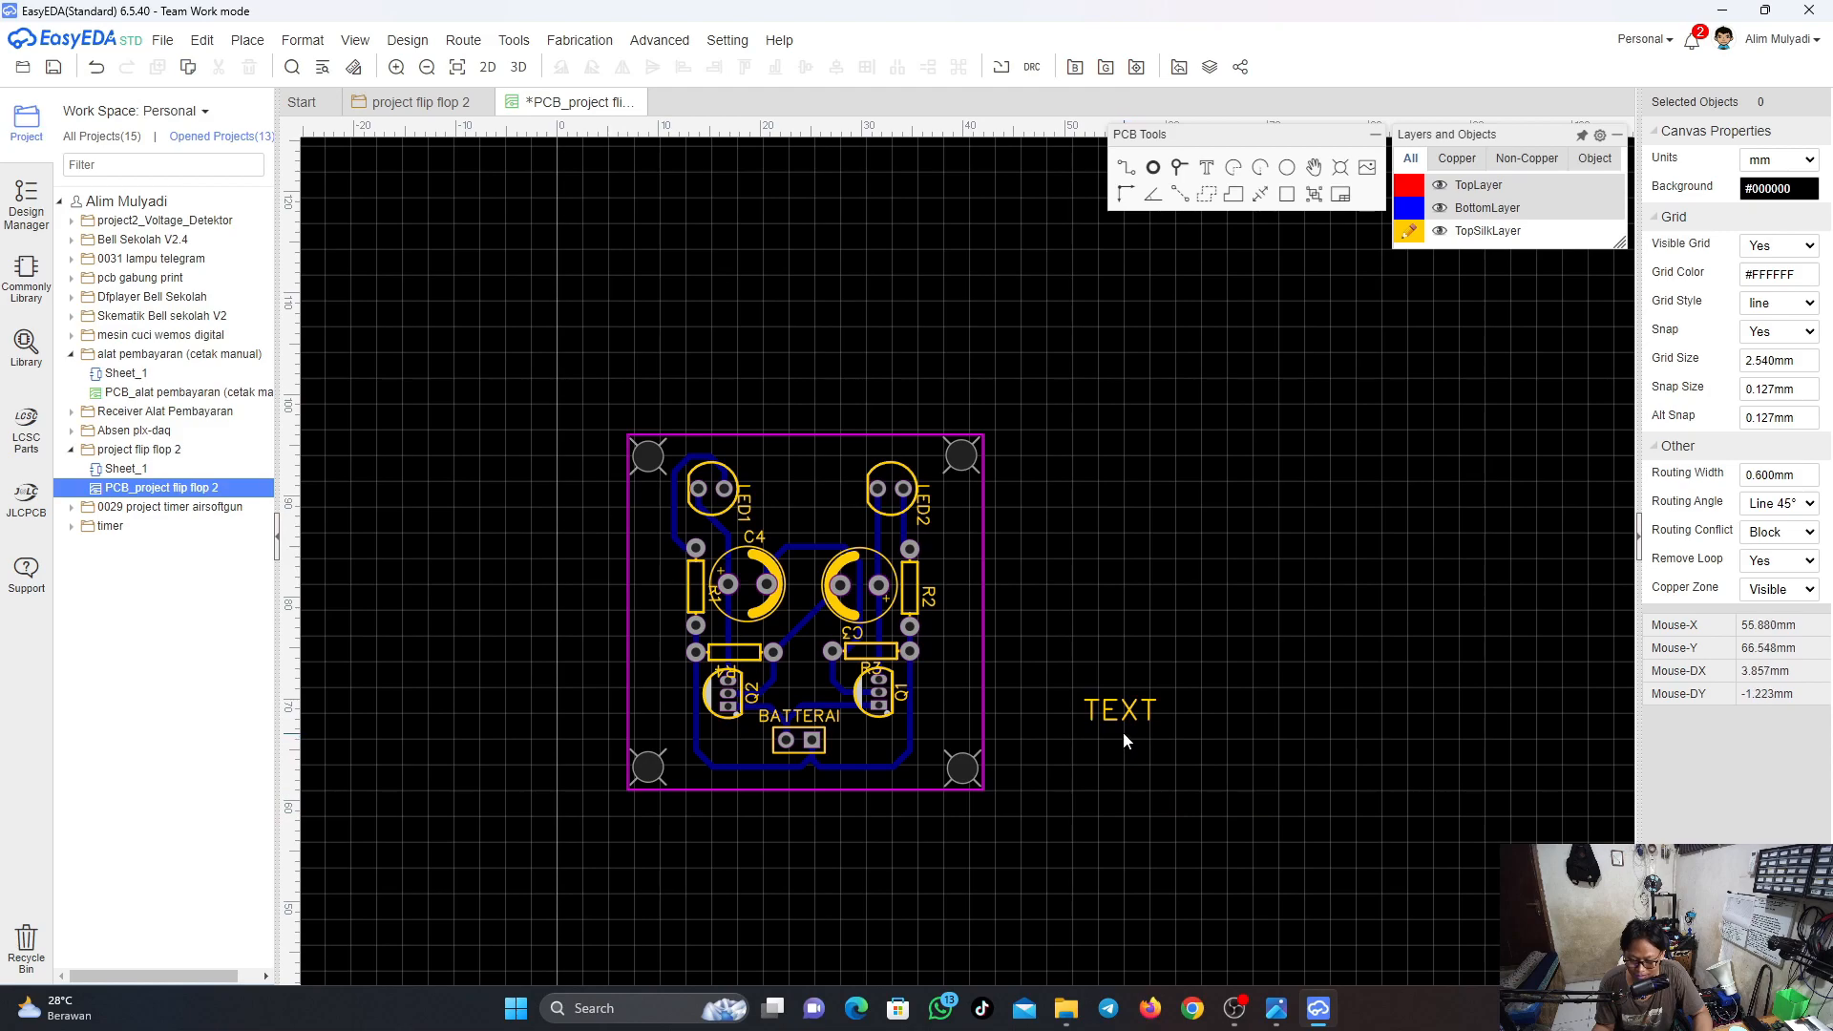
Set the new silkscreen text's height to 1 mm
click(1116, 719)
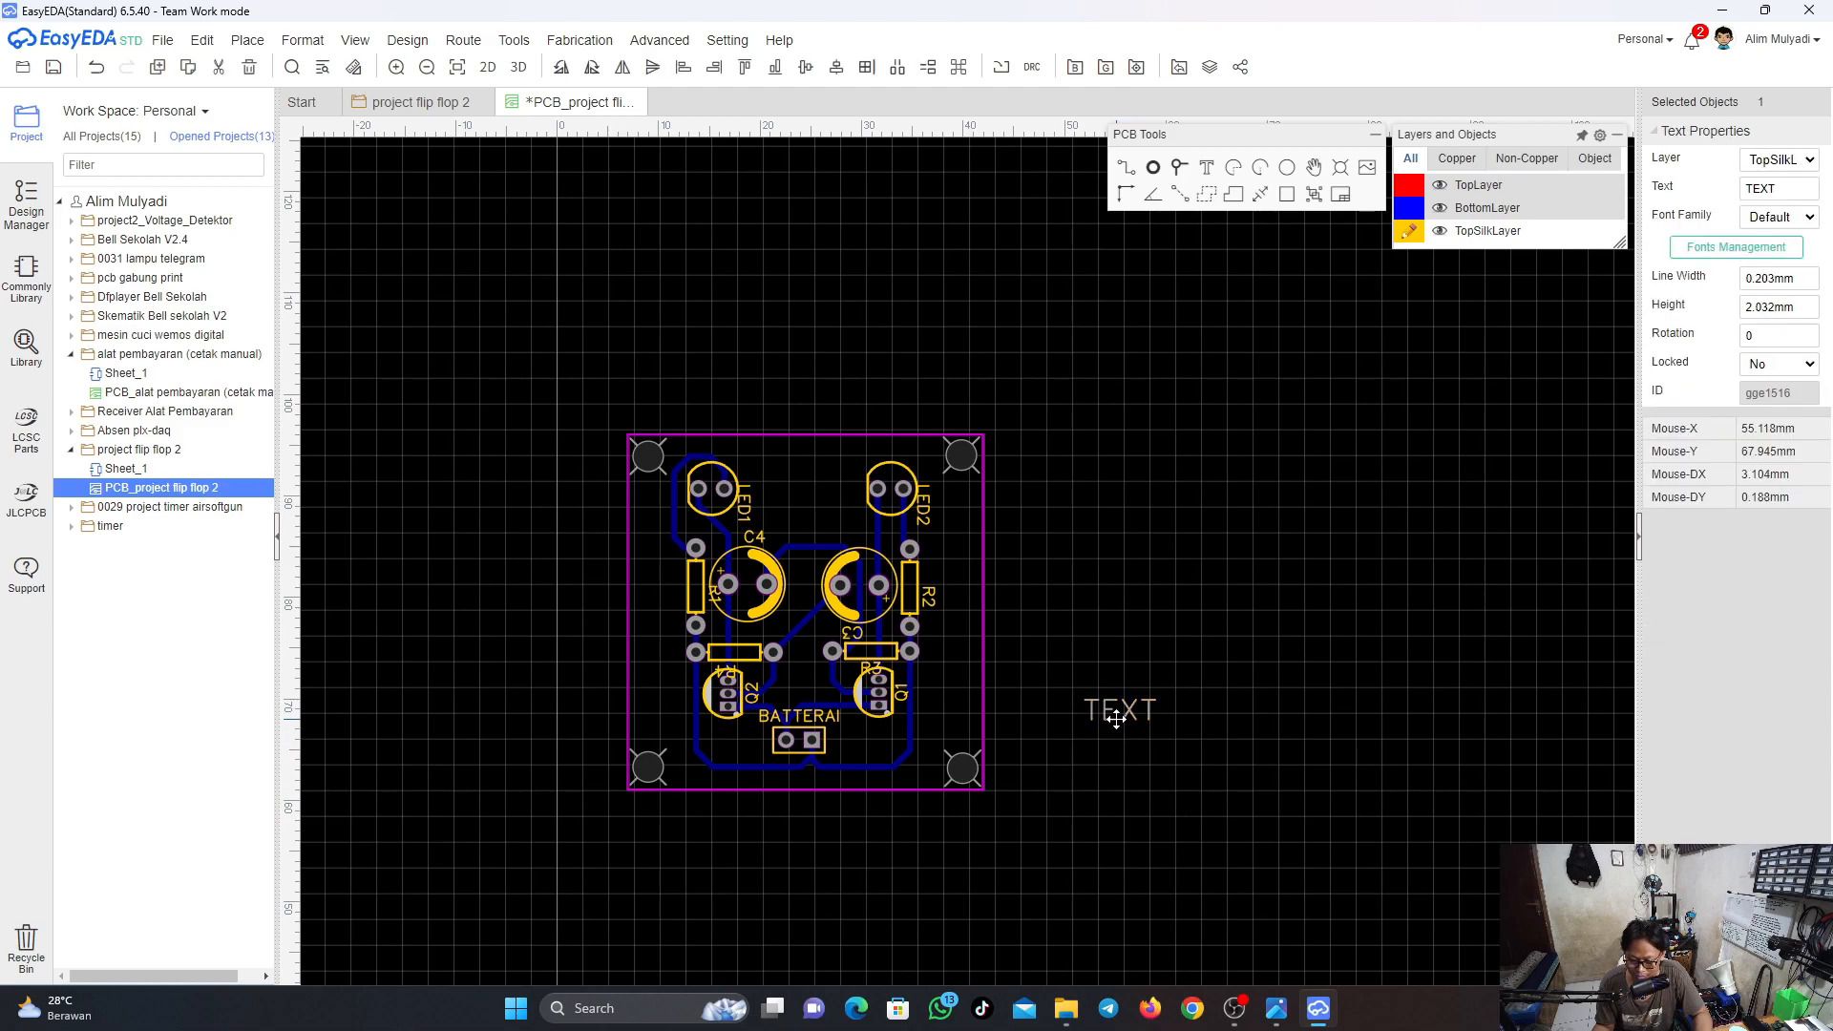
click(1791, 306)
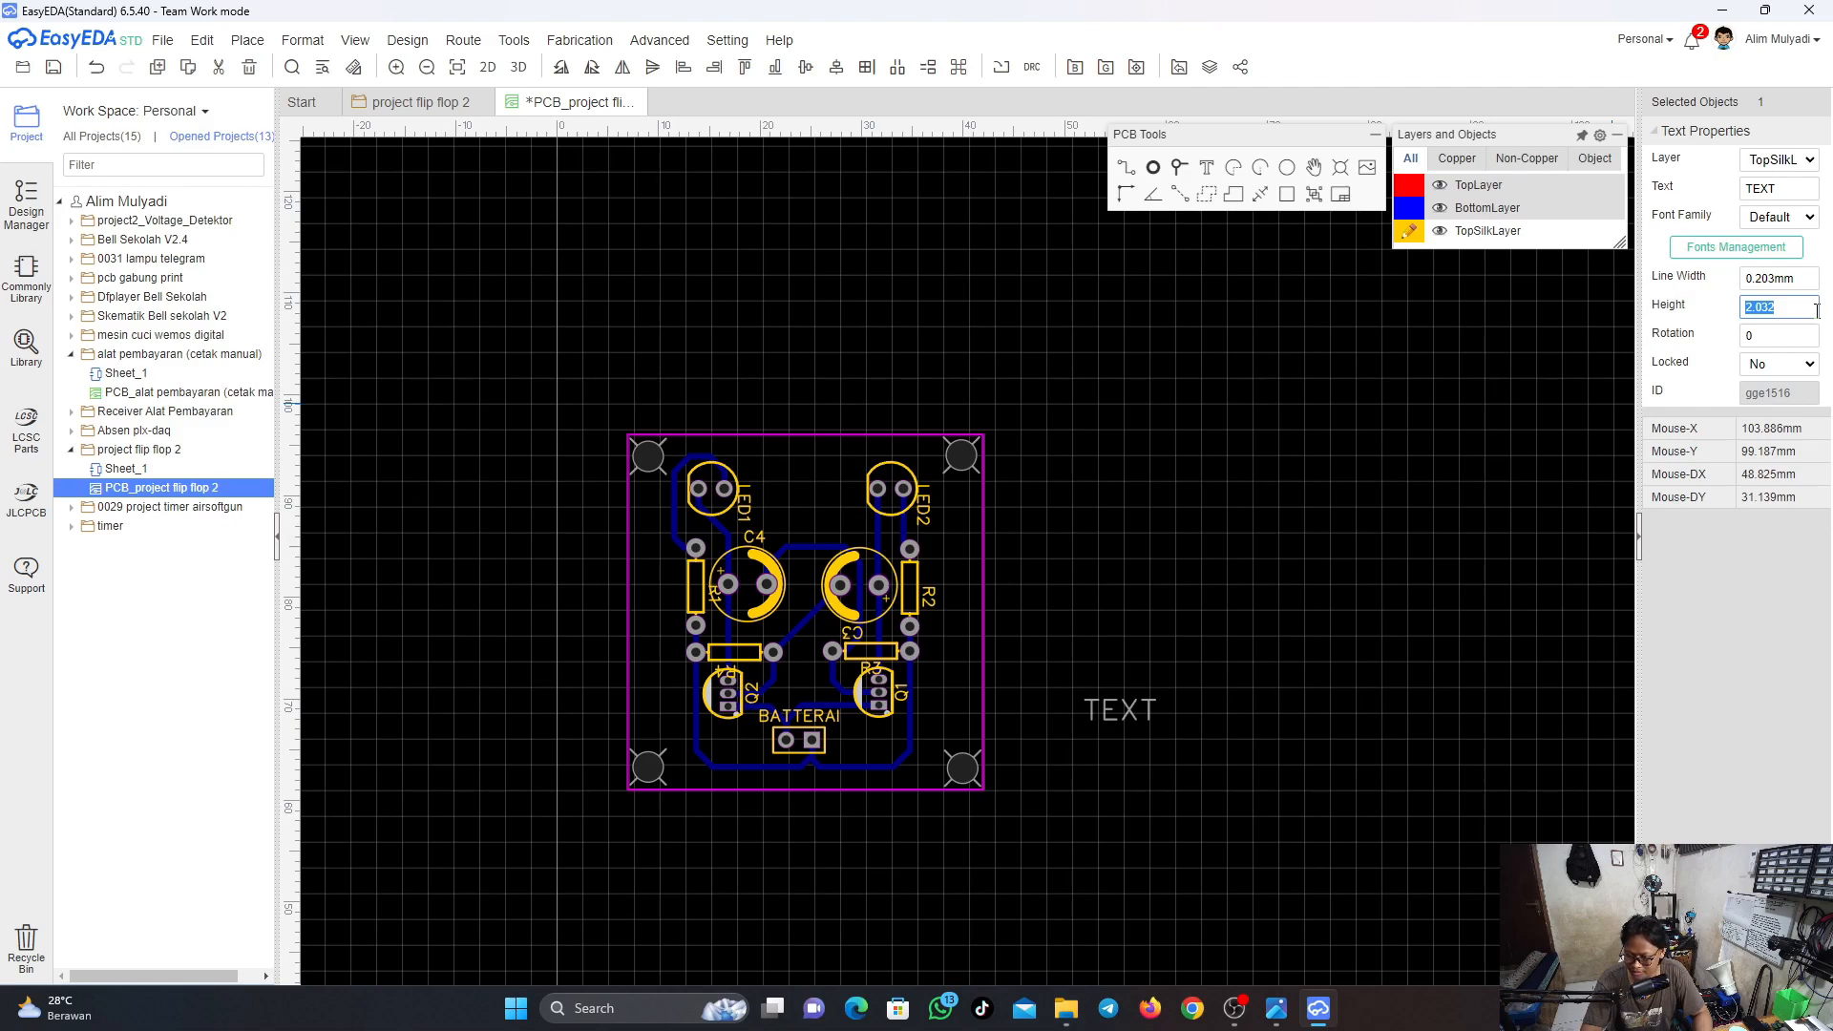
text(1)
key(Return)
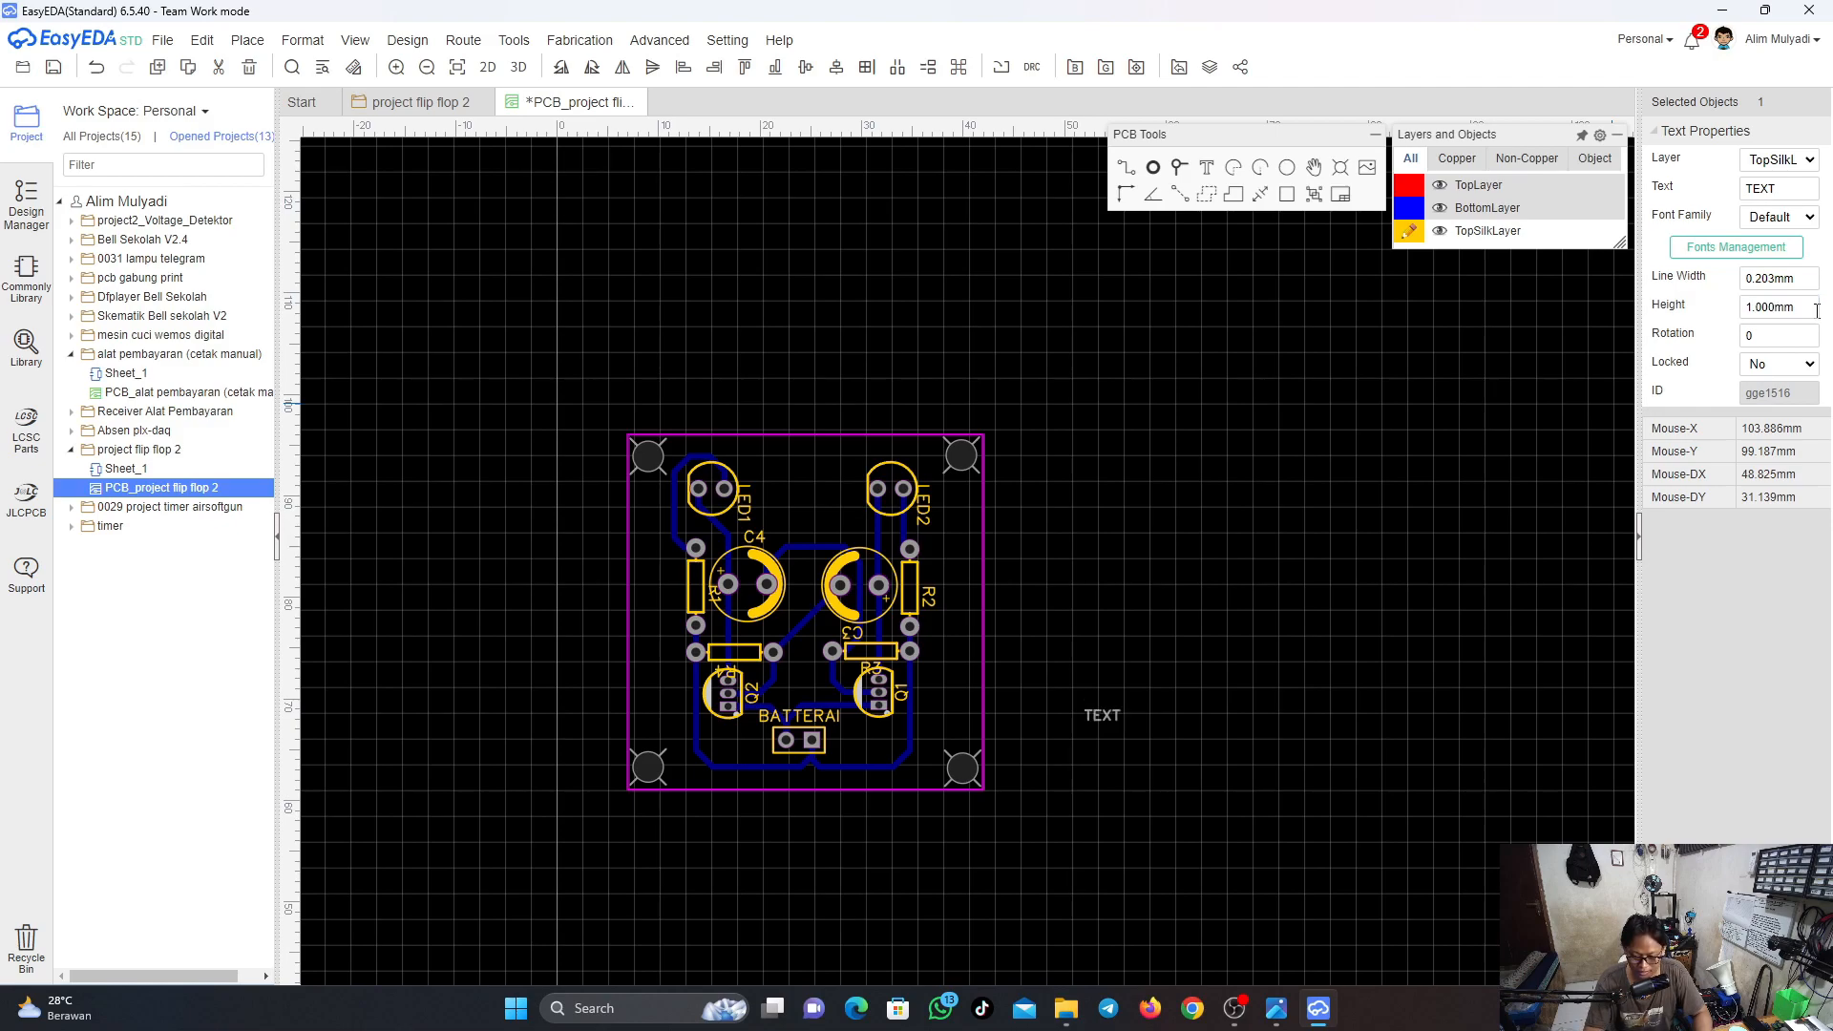
Move the silkscreen text below the BATTERAI connector and change its content to "-"
scroll(1090, 741, up, 4)
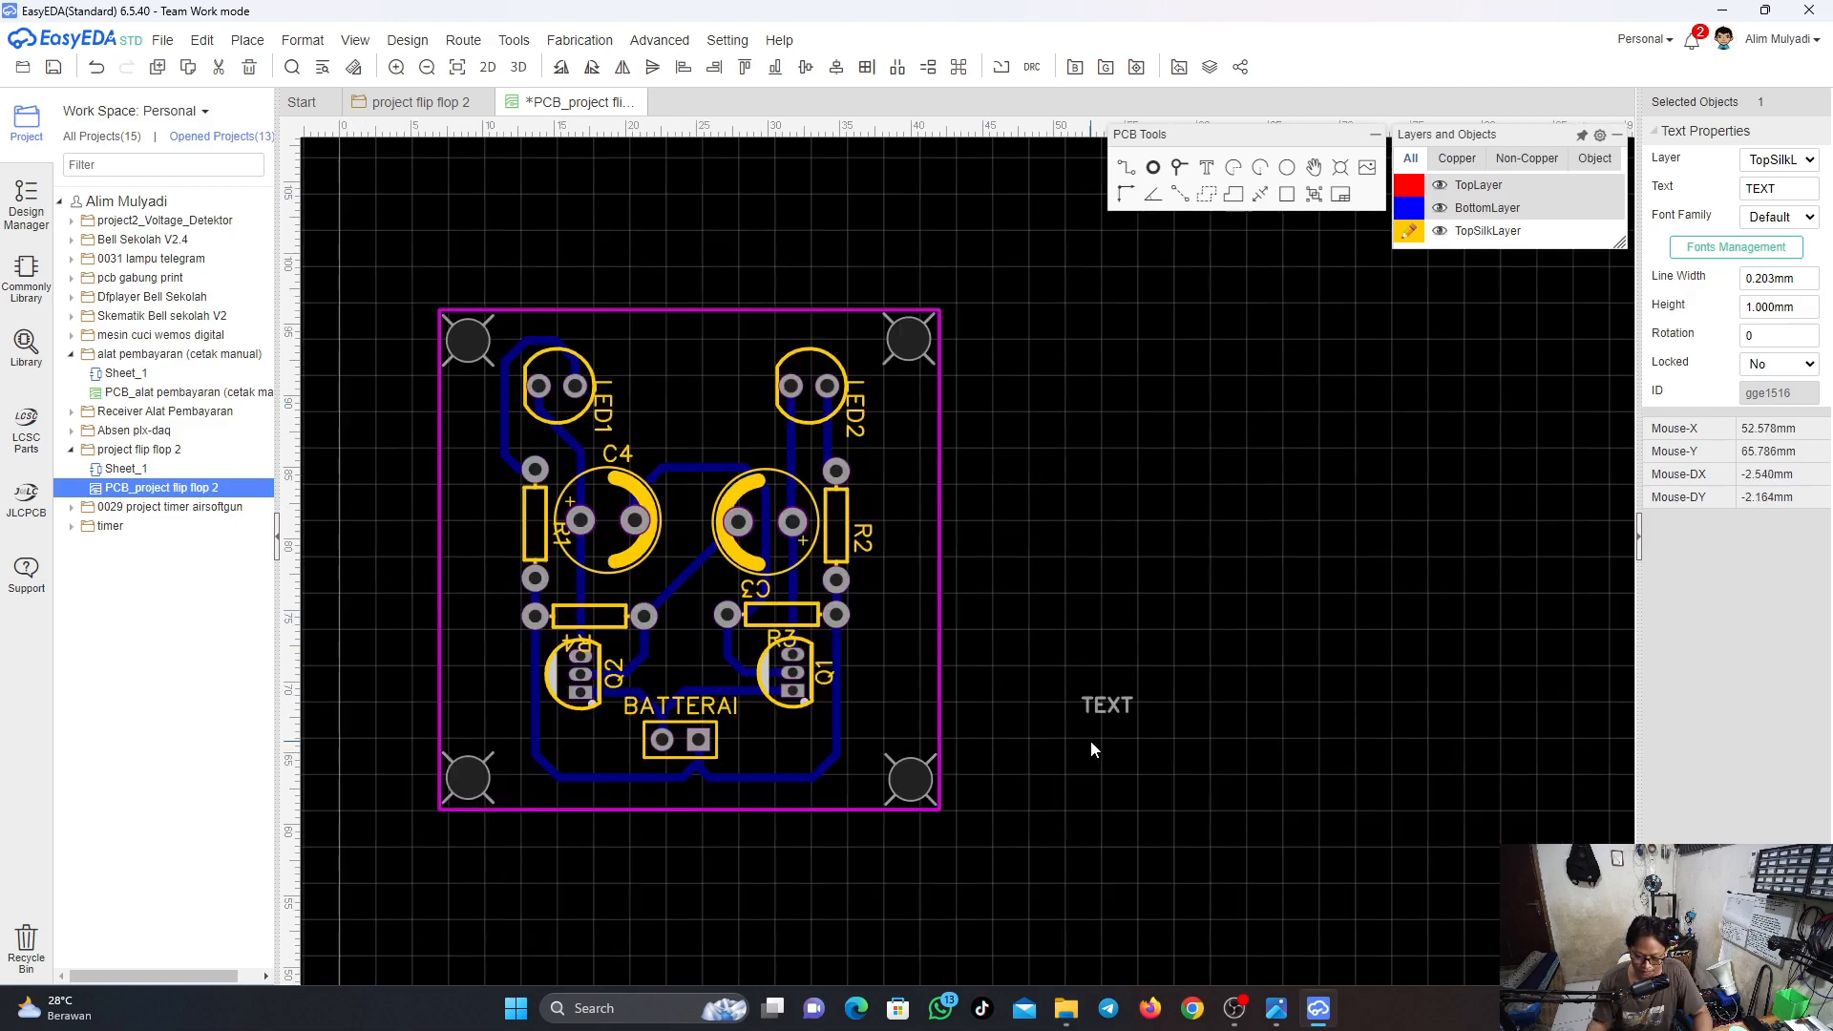
drag(1108, 694, 470, 807)
double_click(472, 800)
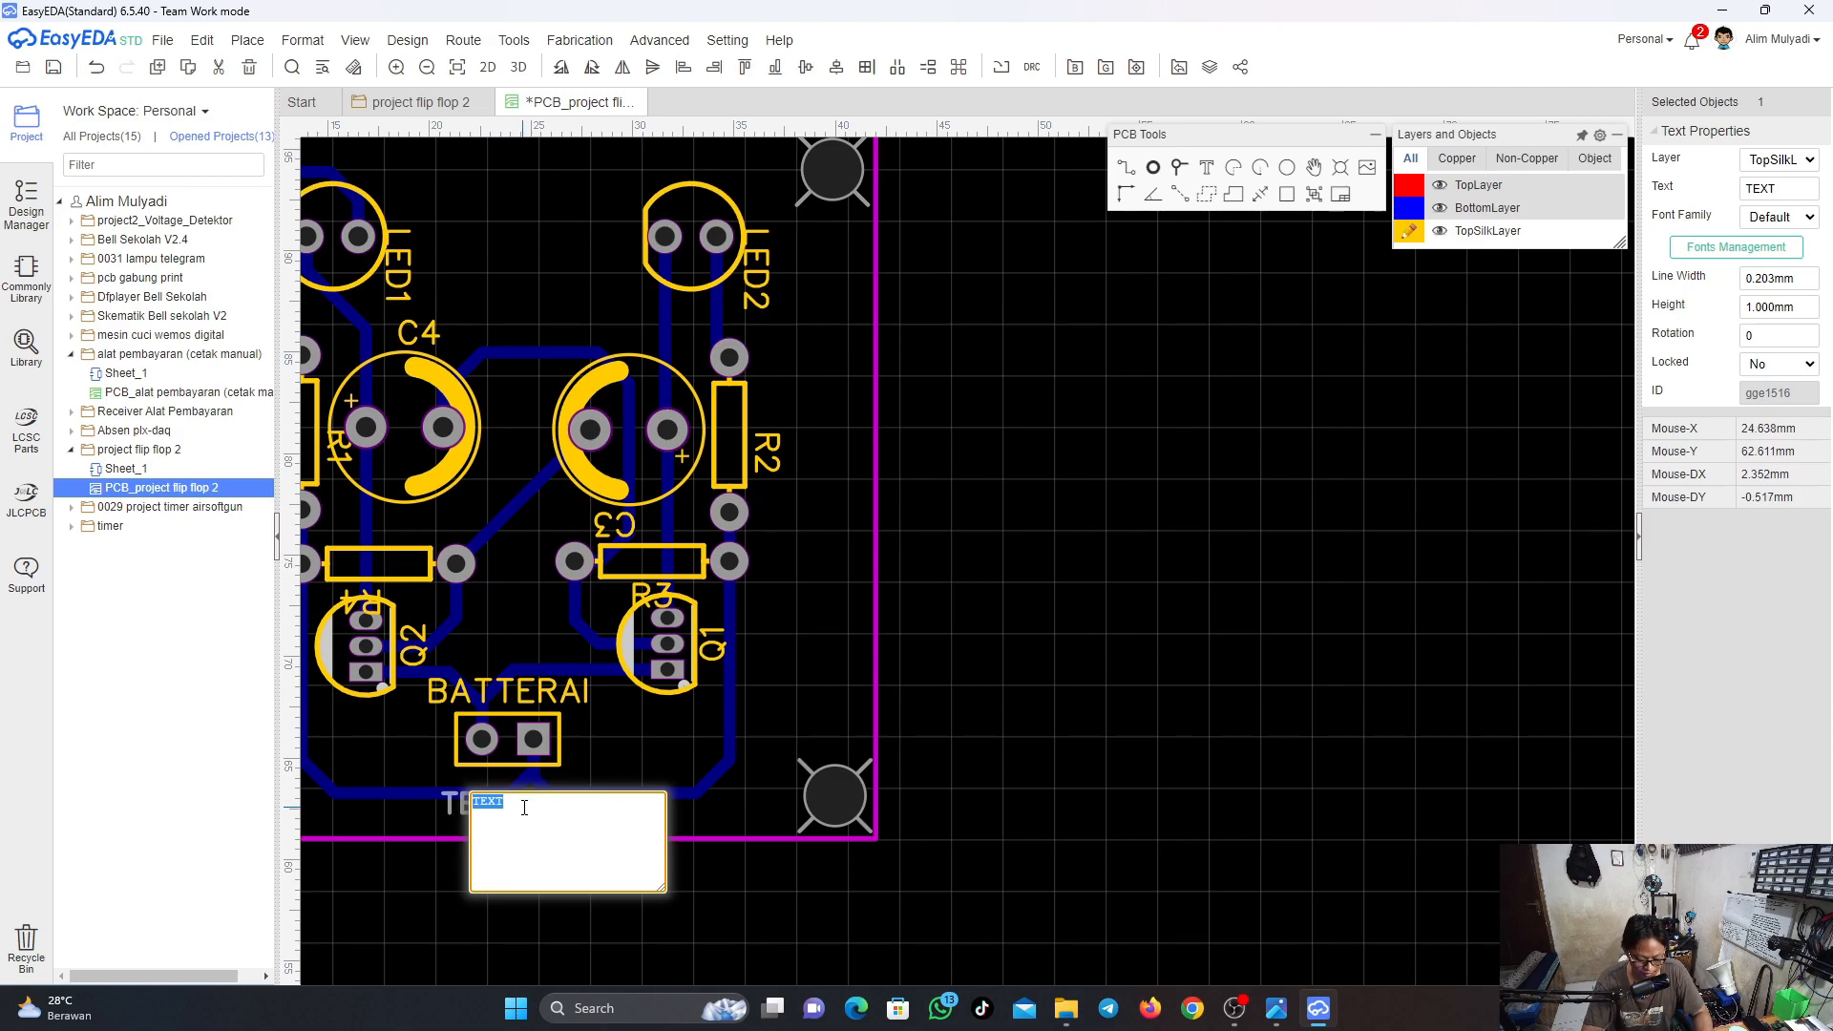
text(-)
key(Return)
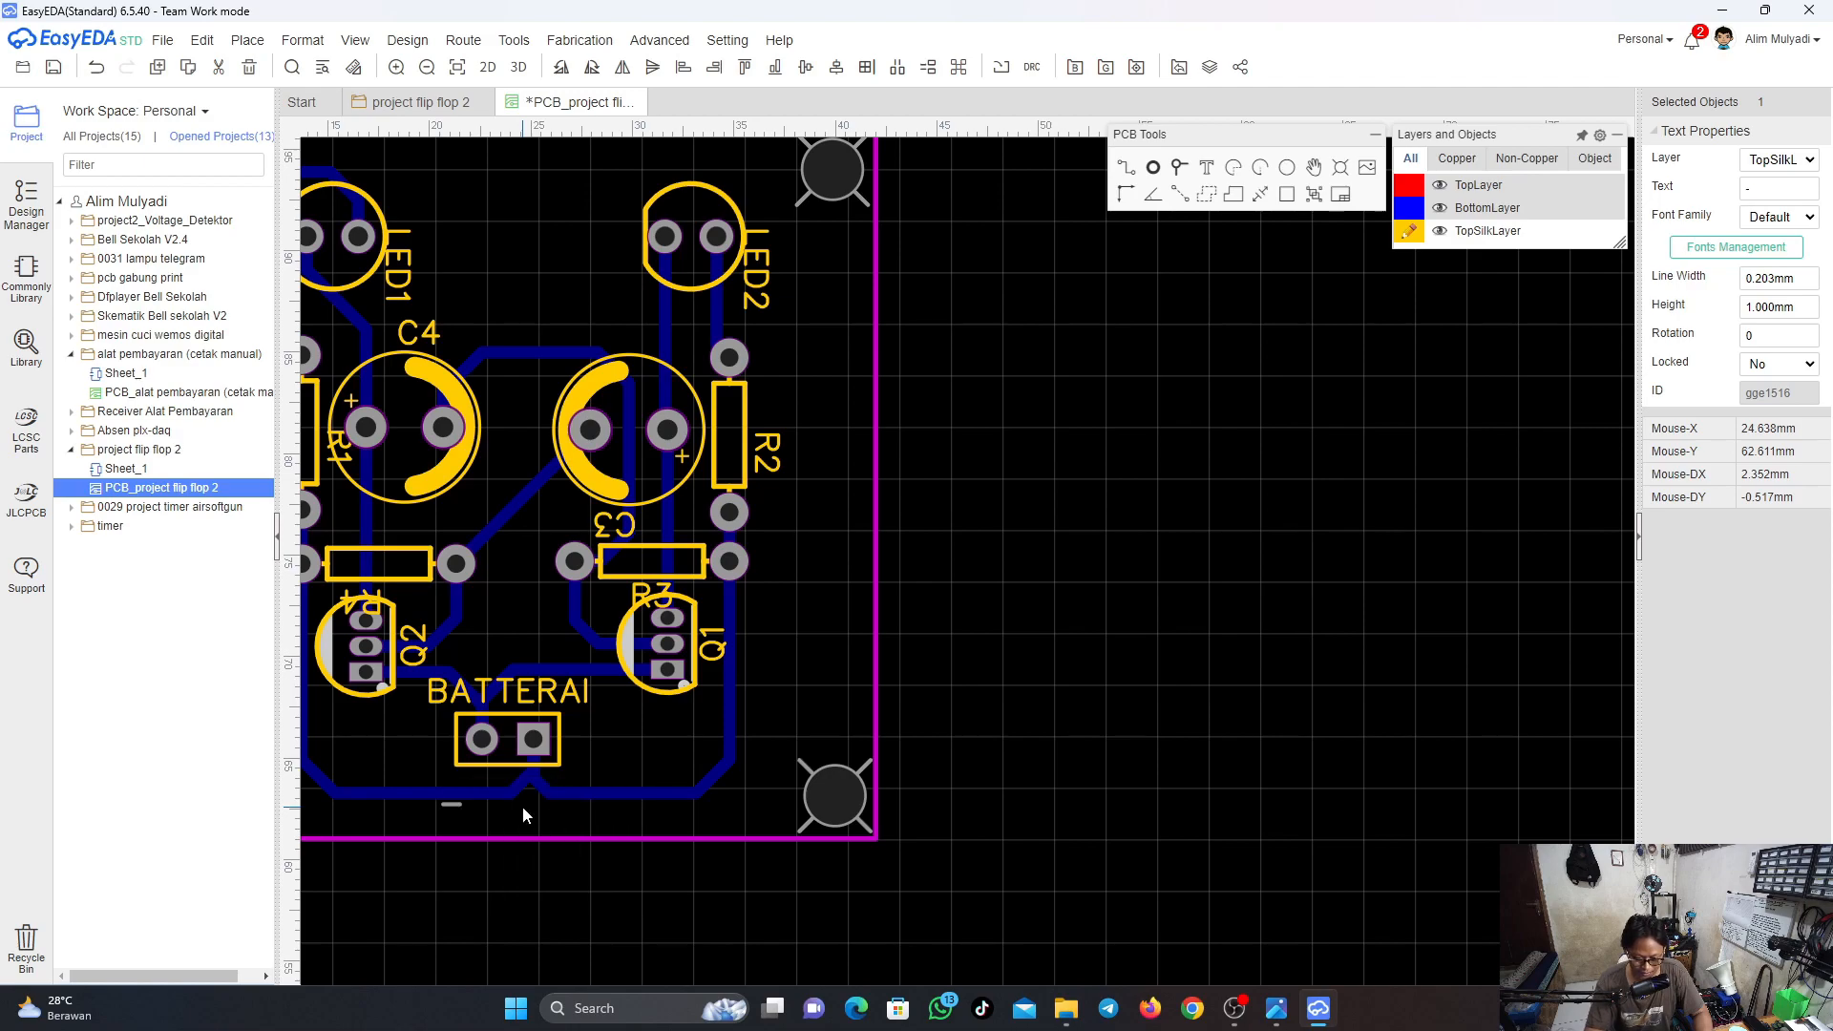
Set the minus label's height to 2 mm and position it just left of the BATTERAI connector
click(446, 810)
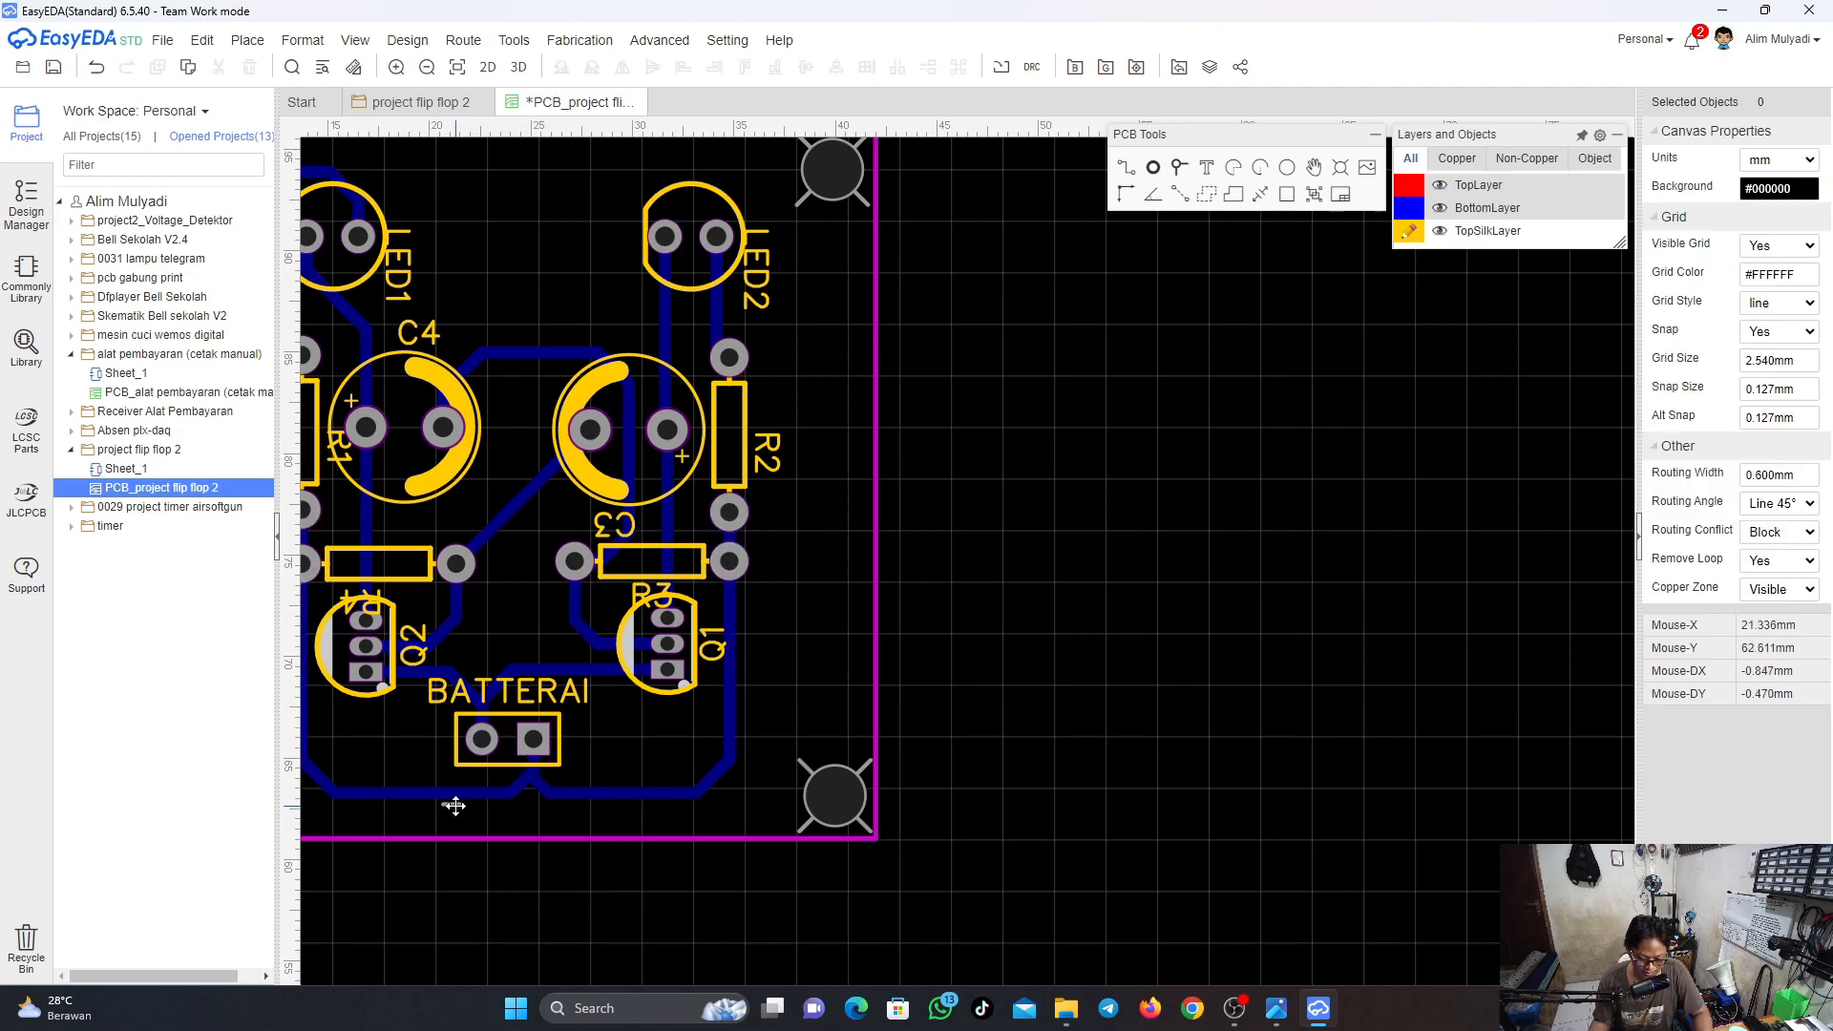
click(455, 806)
drag(454, 810, 475, 786)
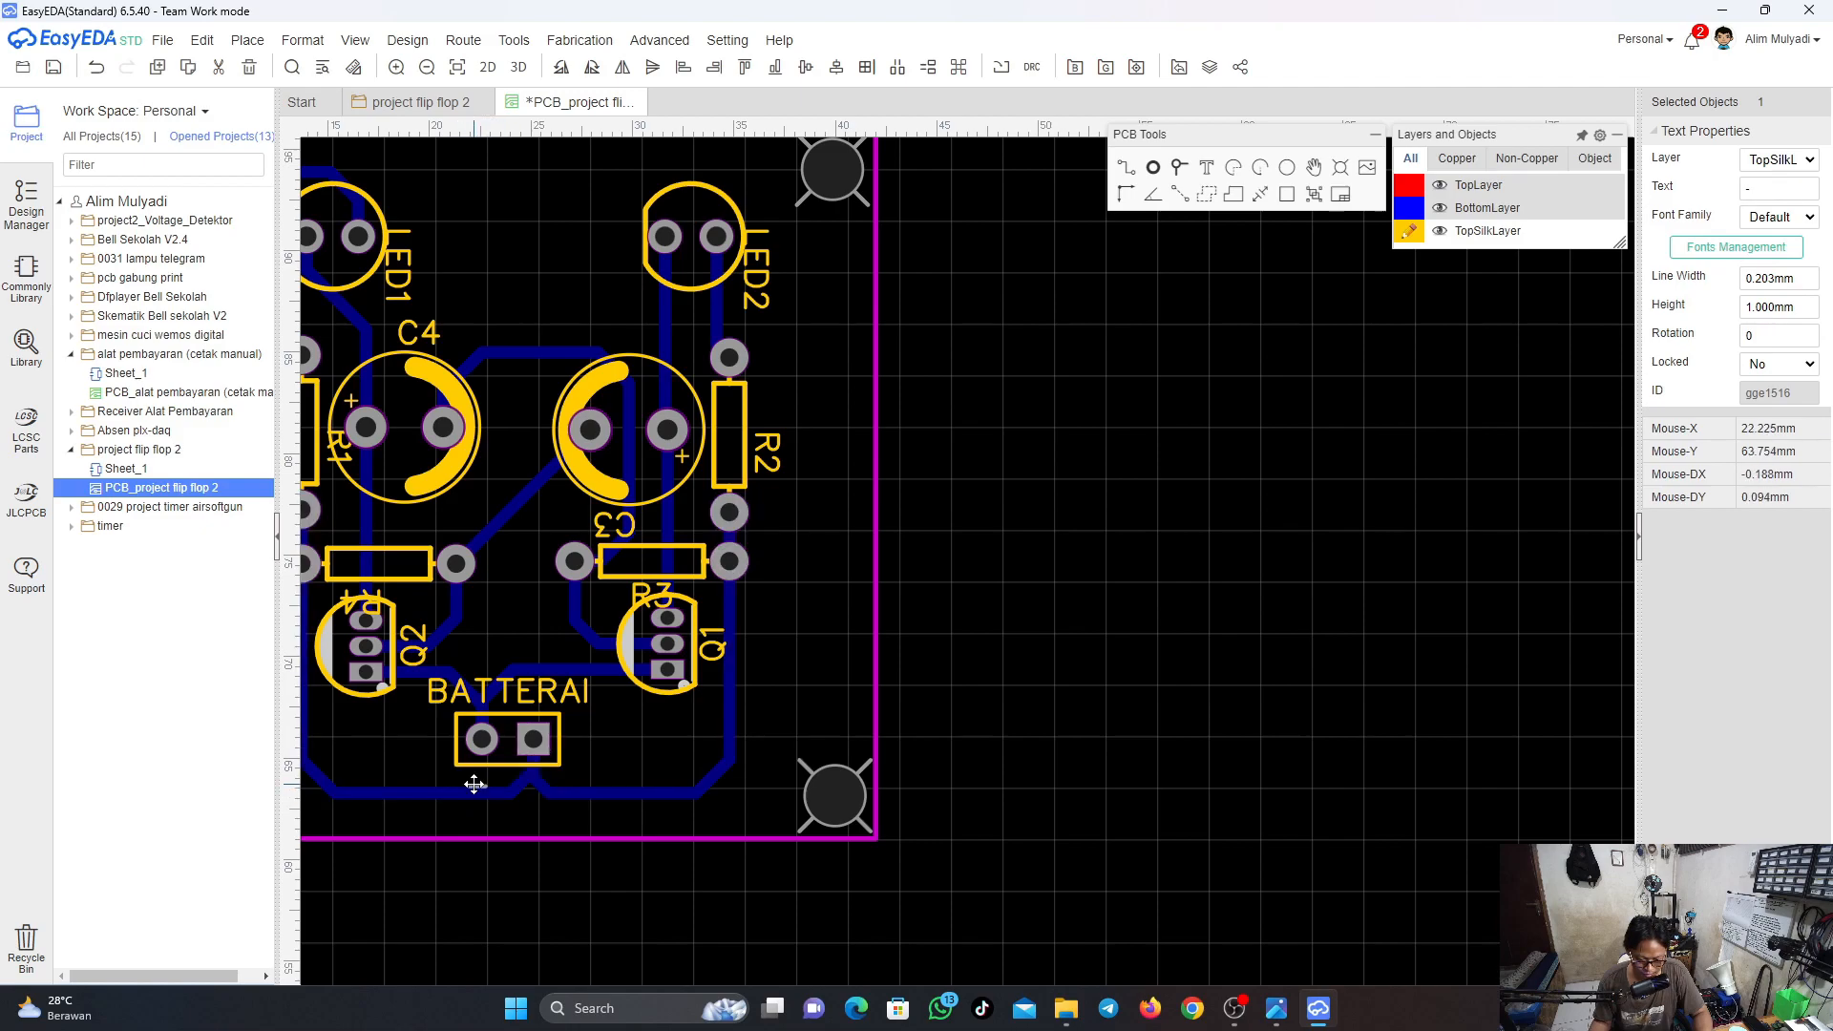
click(1775, 306)
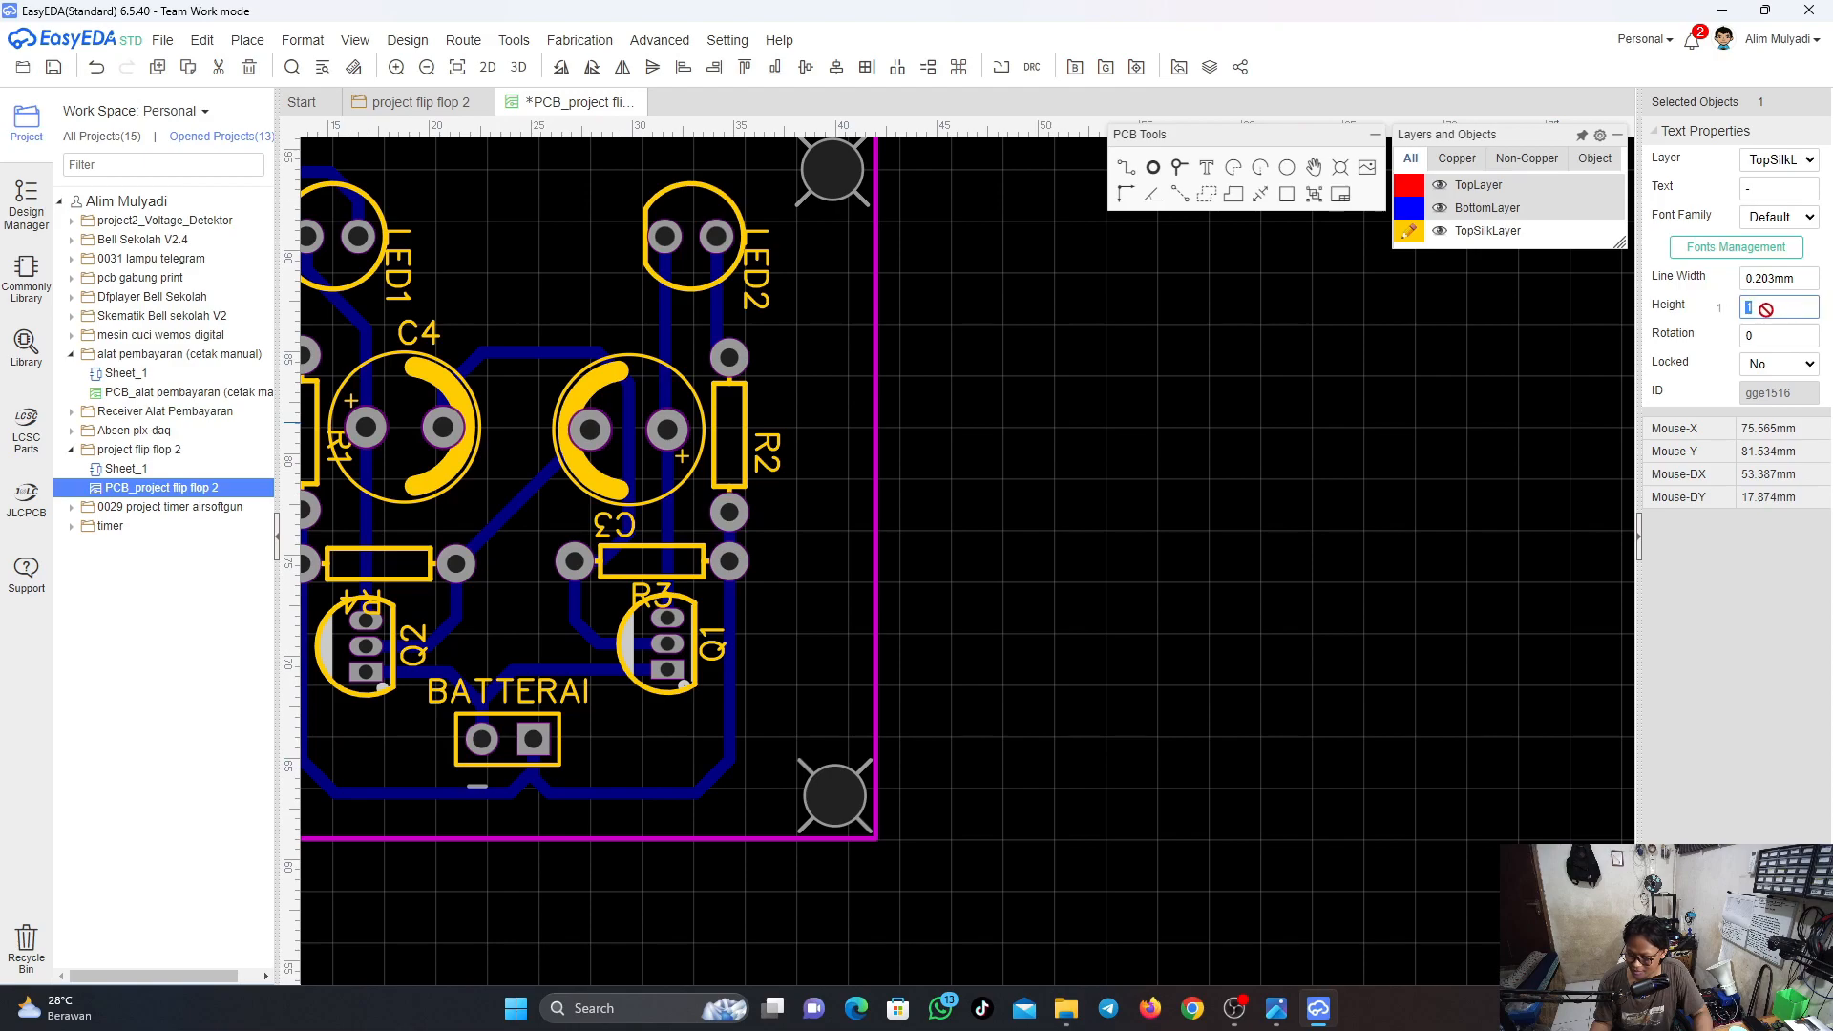
text(1)
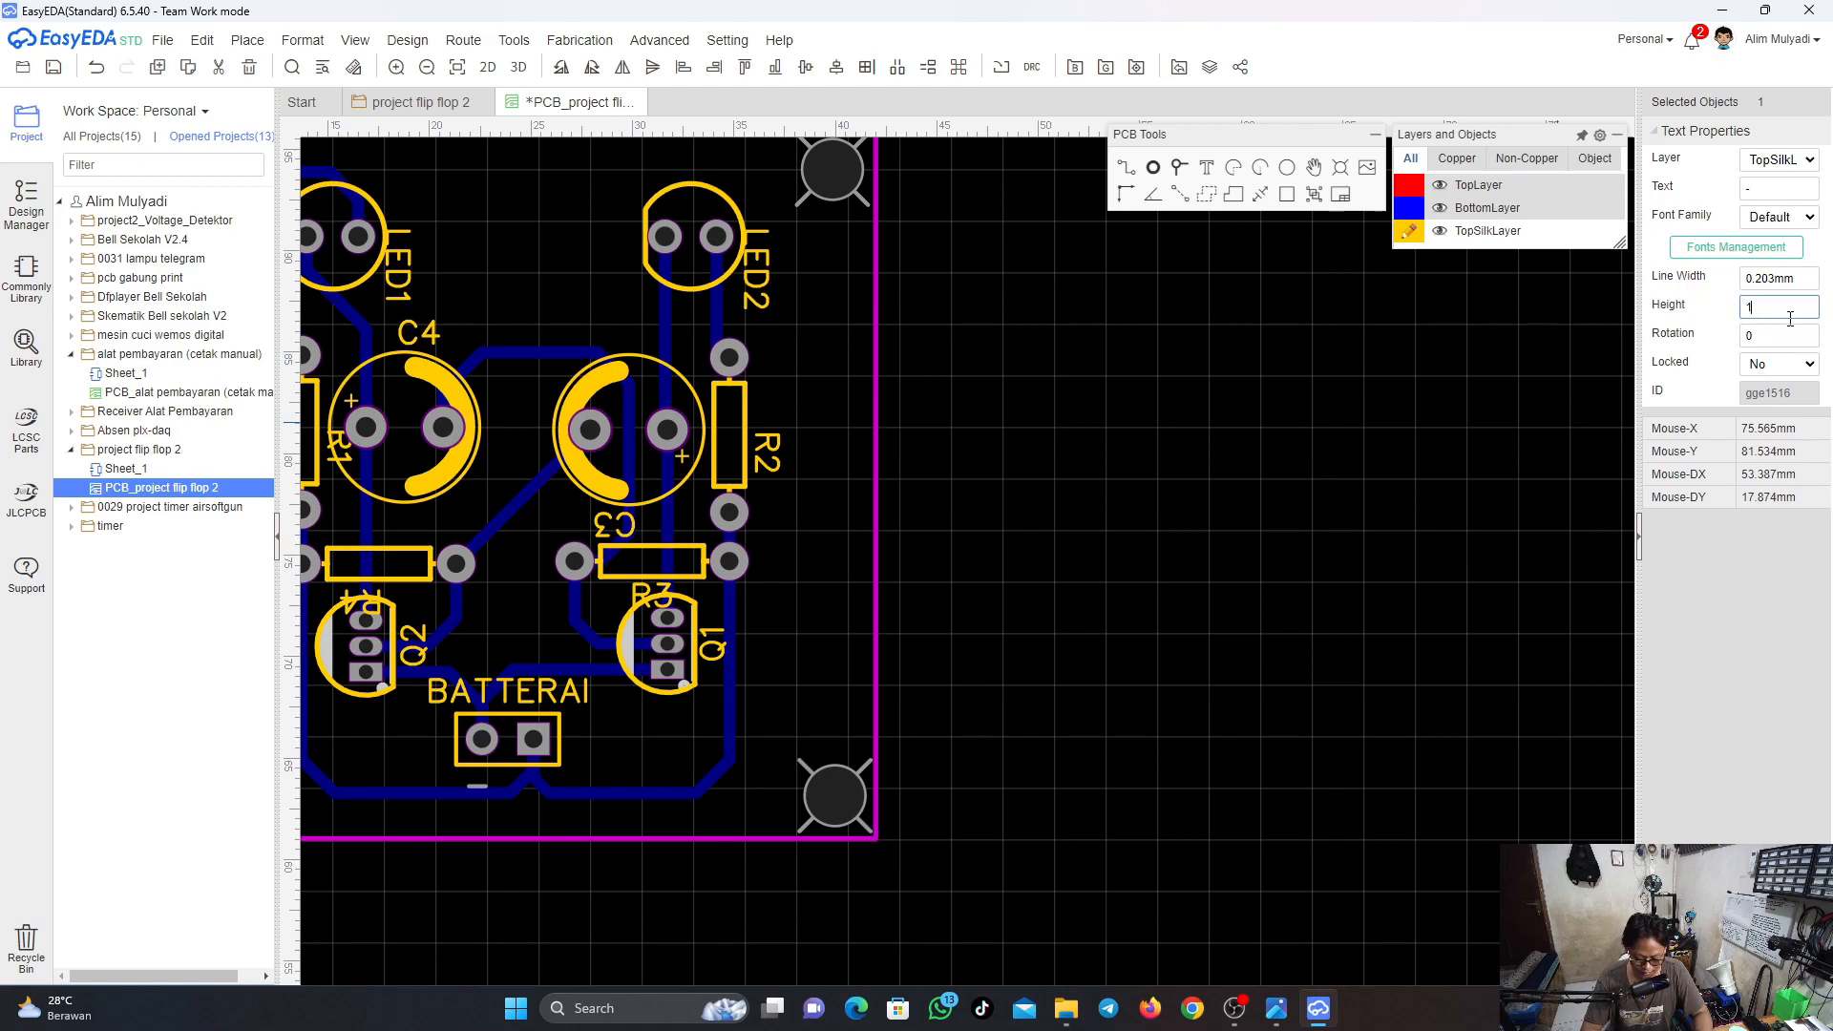
text(2)
key(Return)
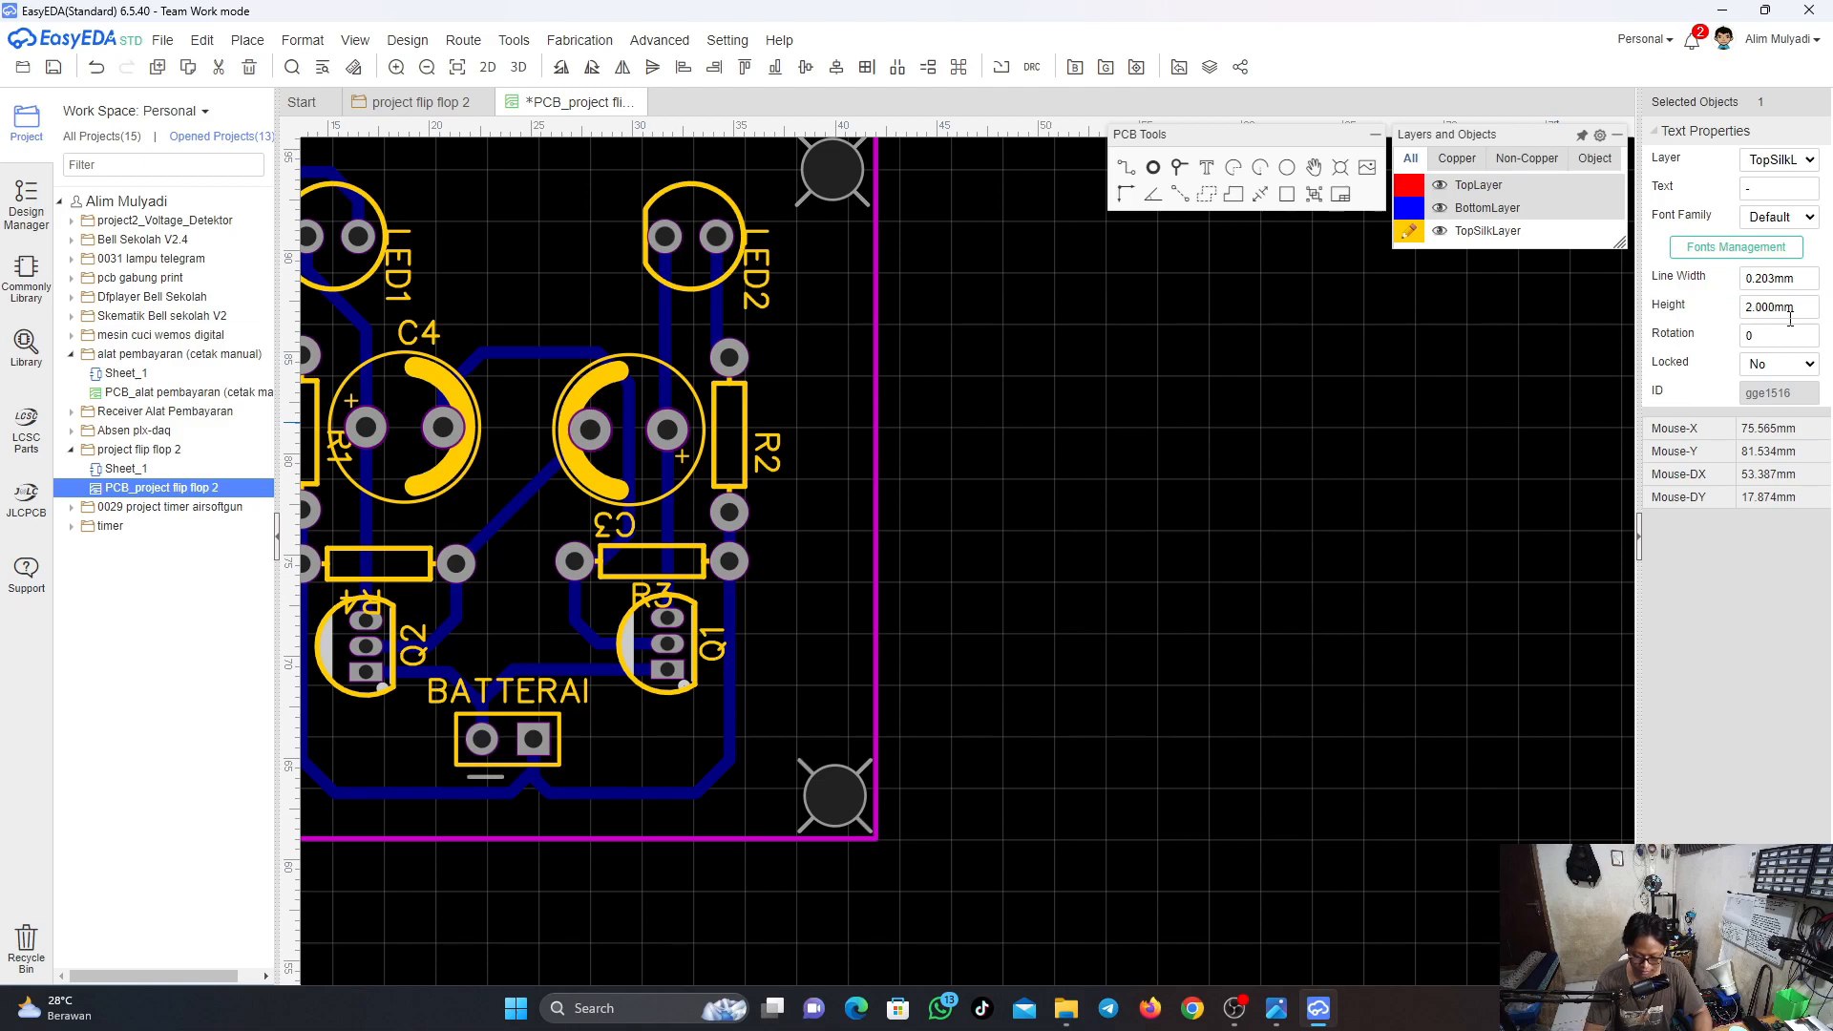
drag(493, 789, 427, 741)
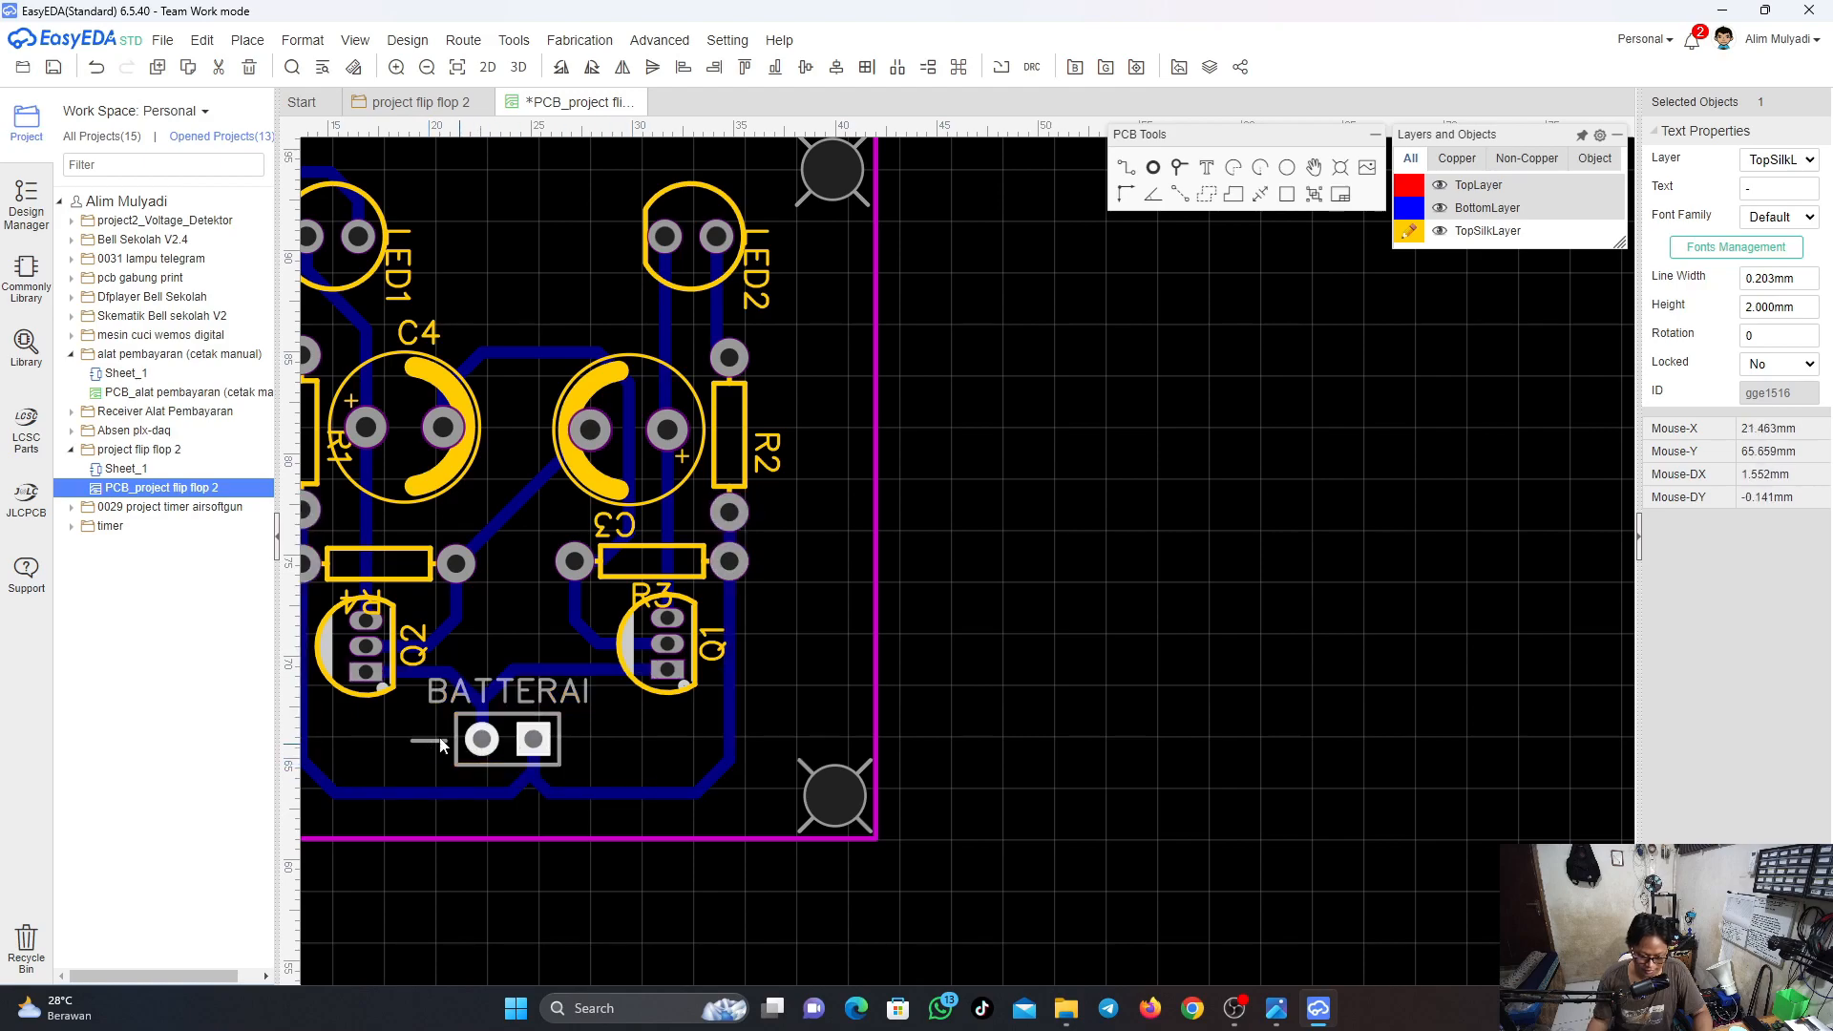
Copy the minus label and place the copy just right of the BATTERAI connector, level with the original
right_click(420, 741)
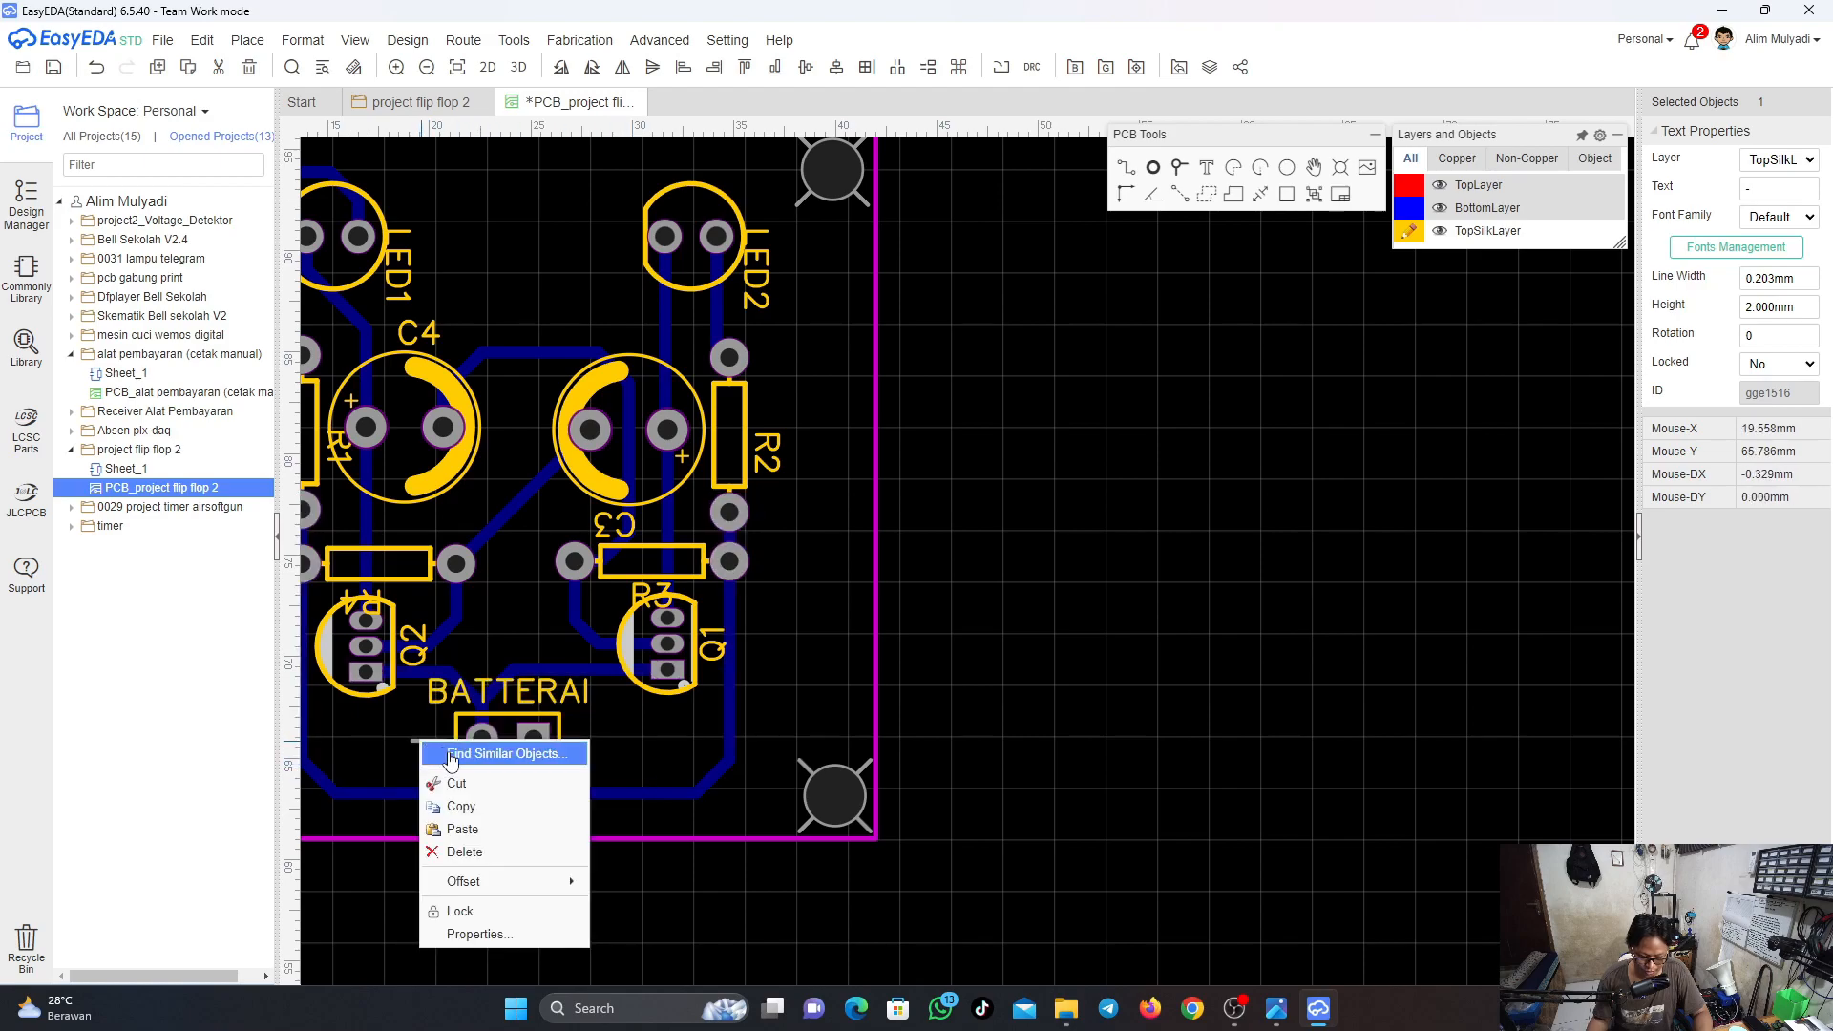
click(464, 828)
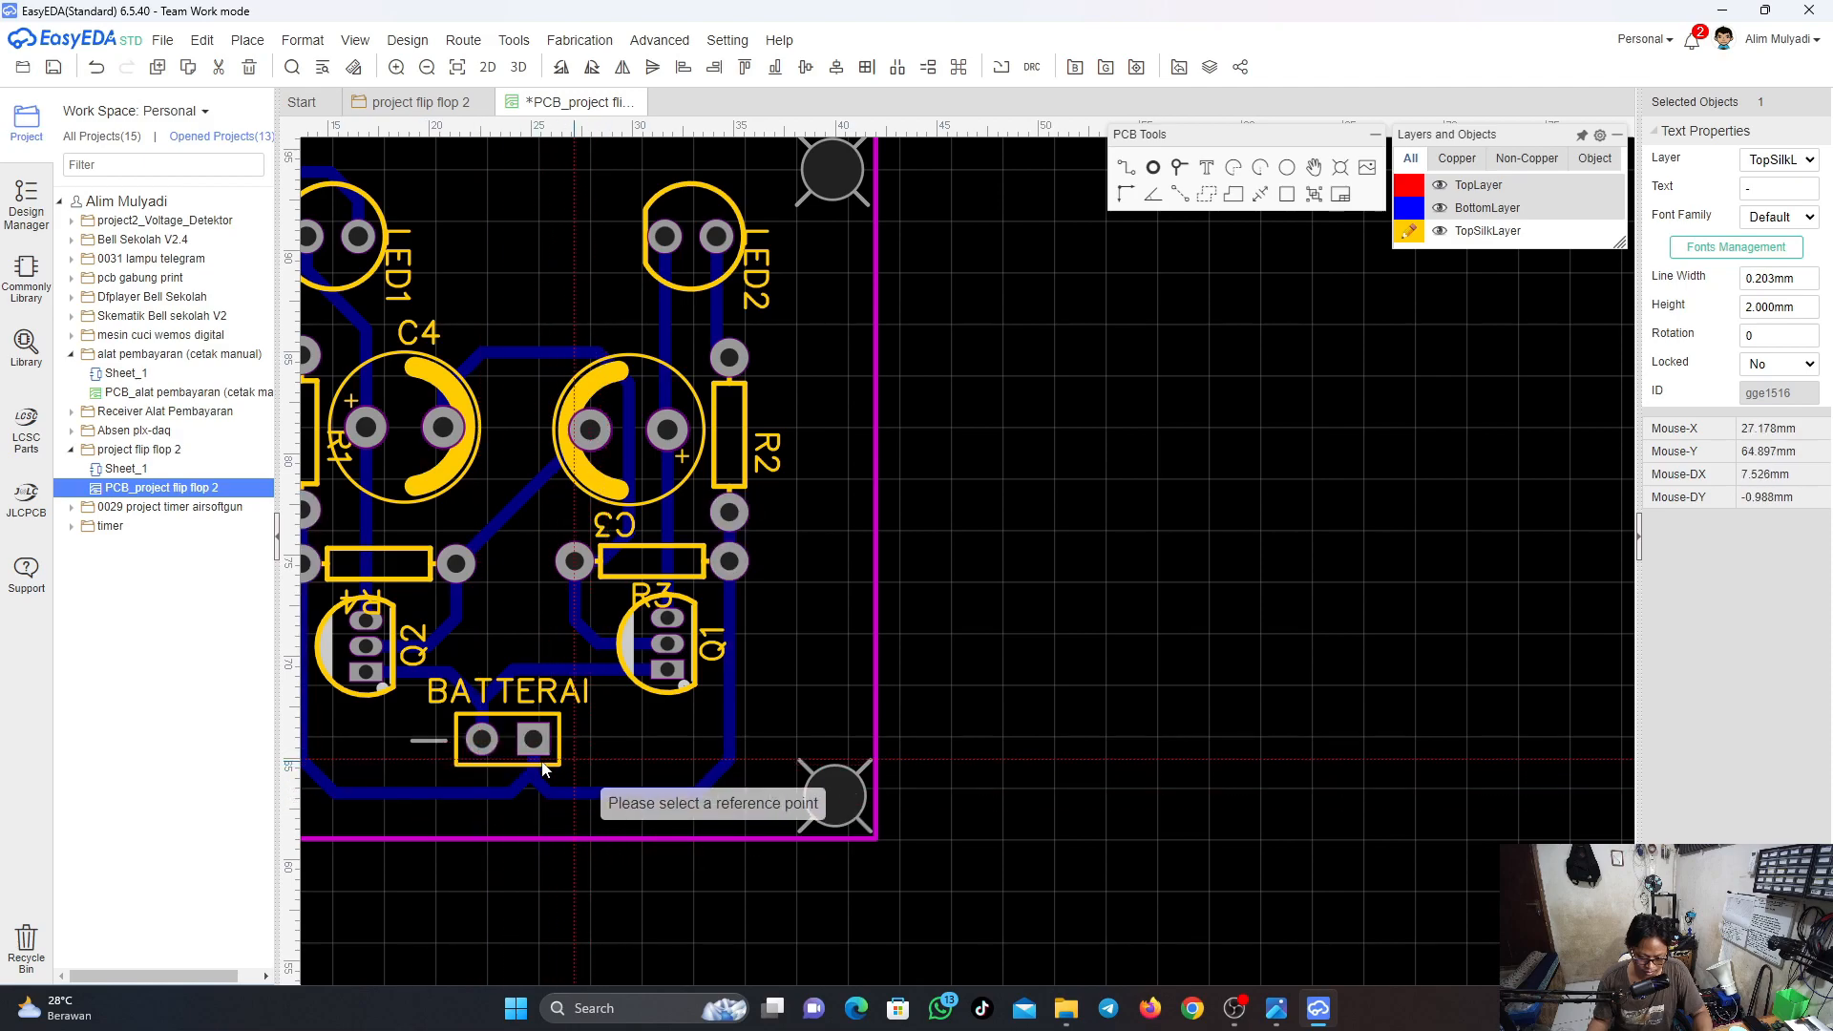
click(429, 744)
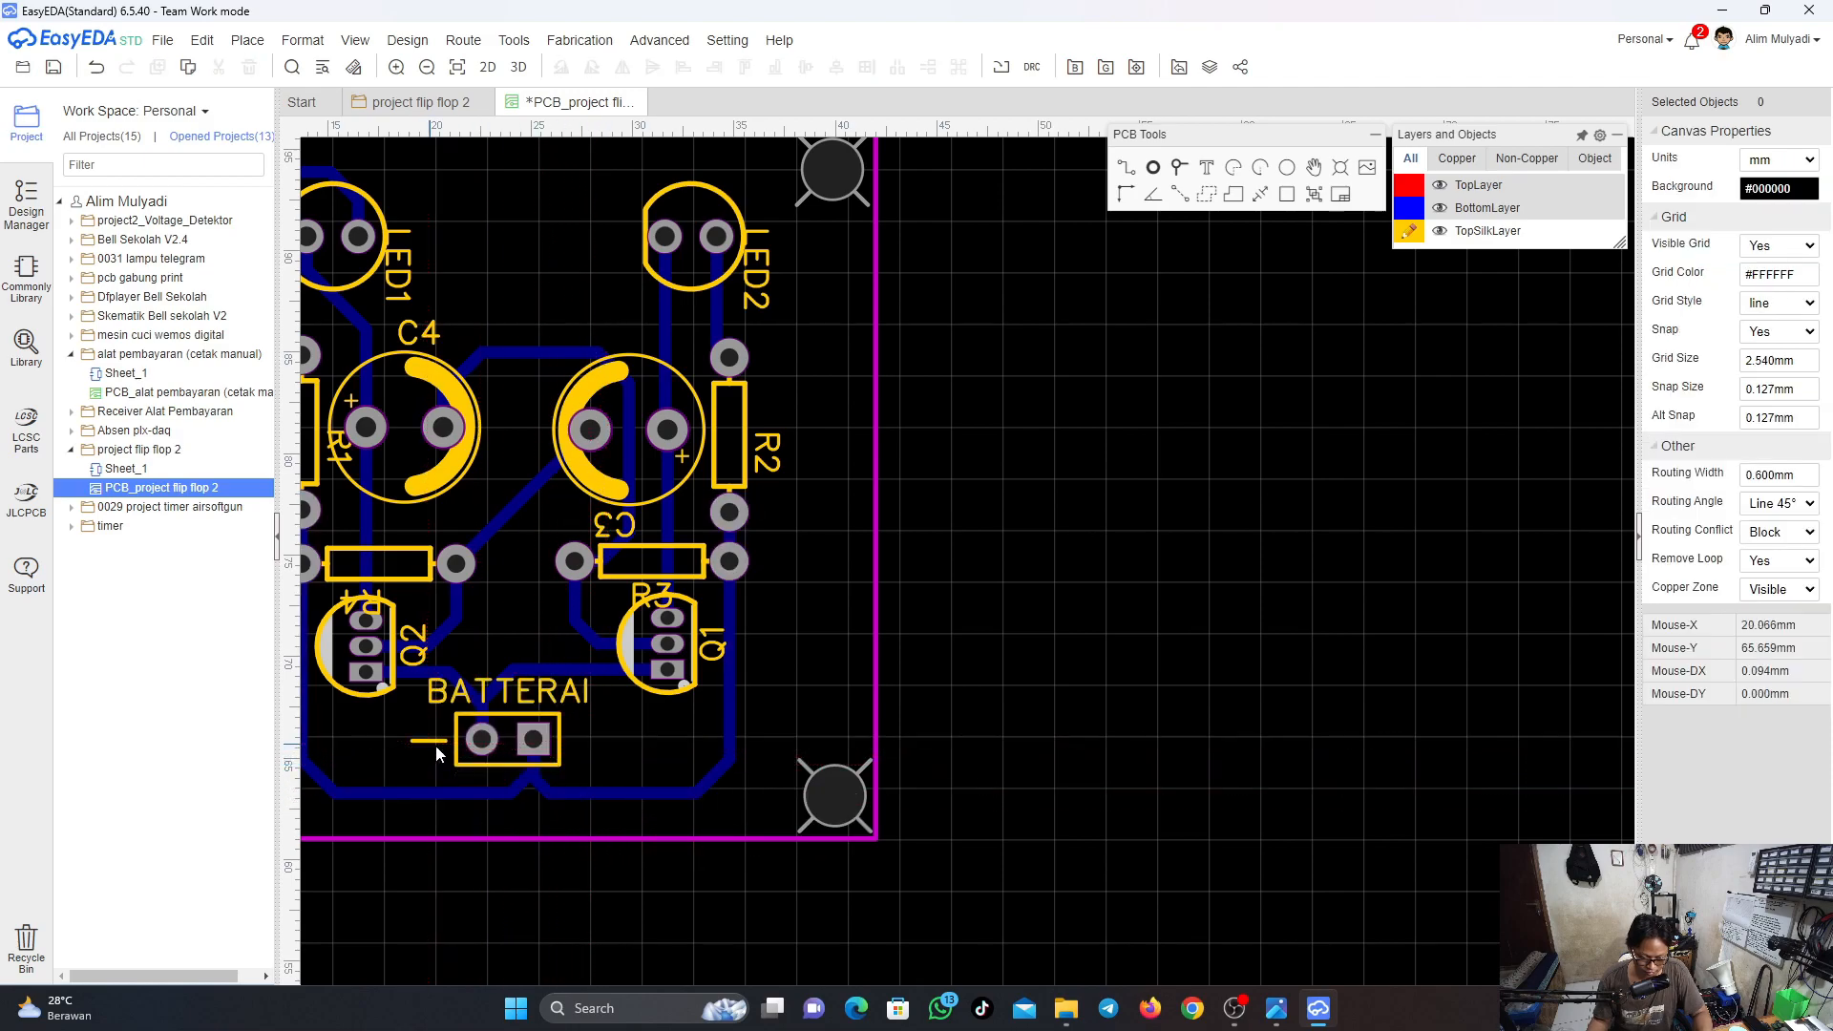
key(ctrl+v)
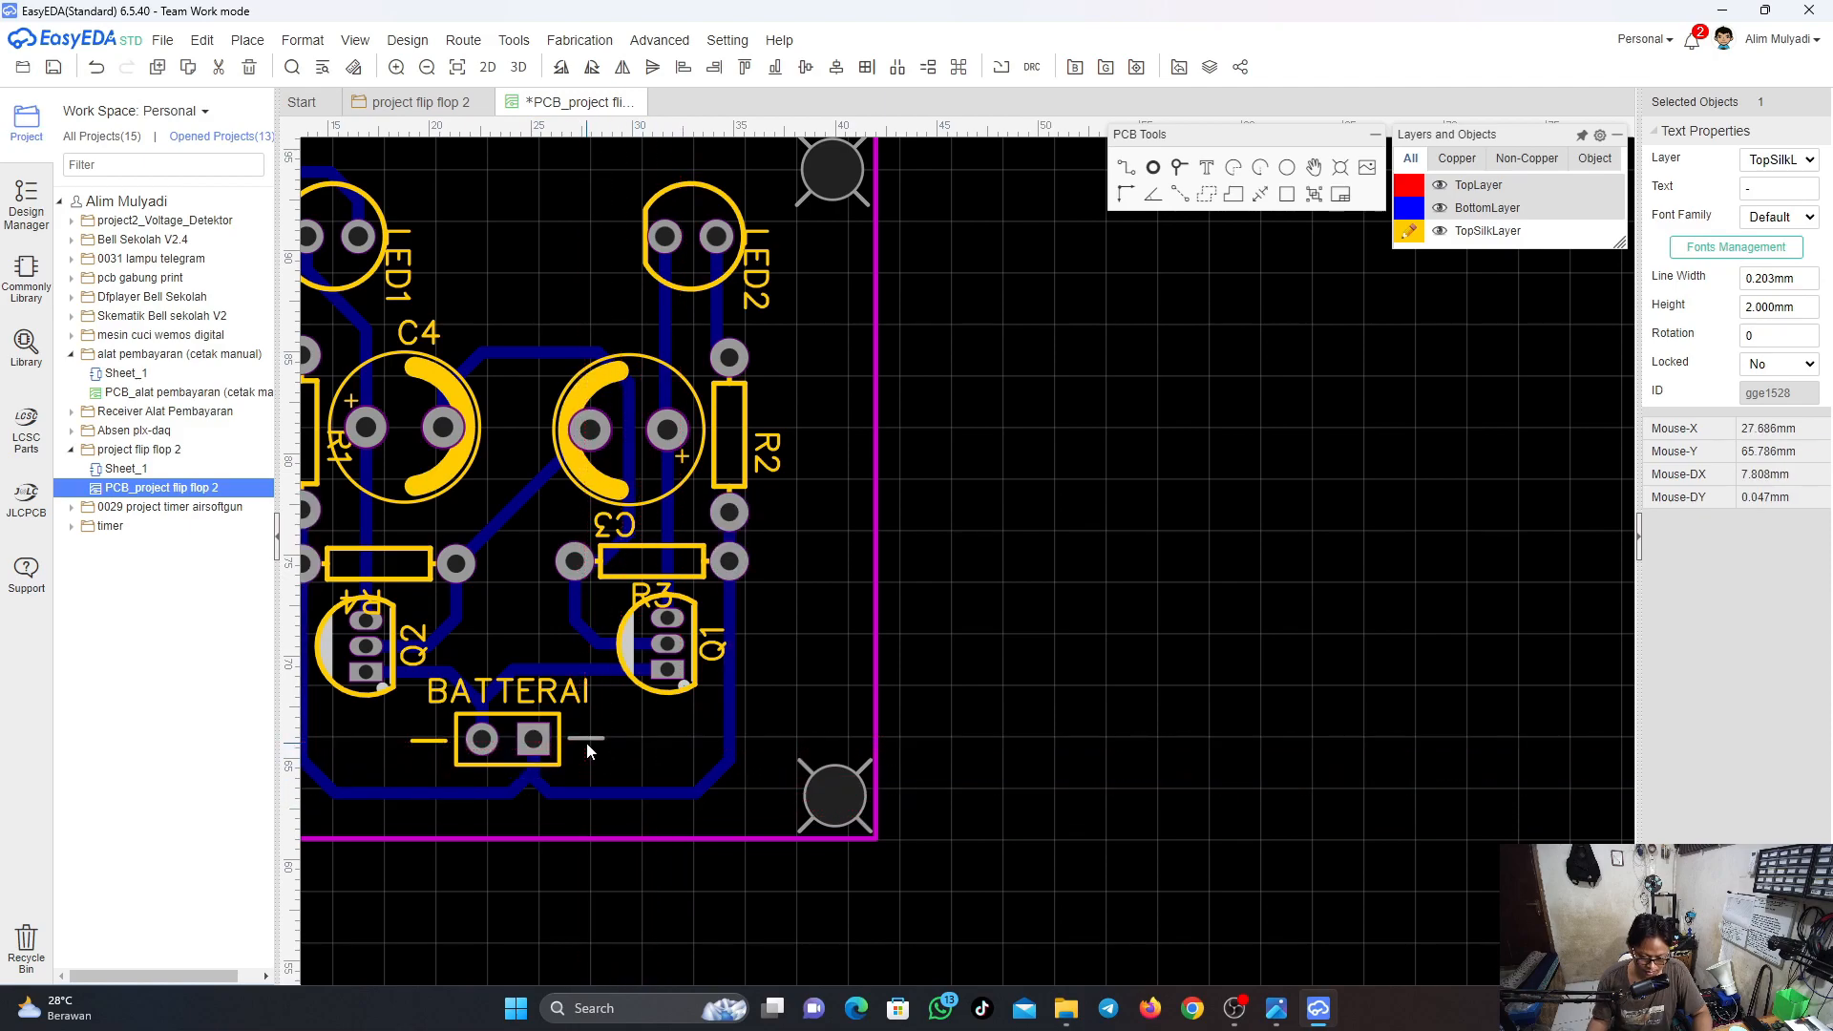
click(586, 742)
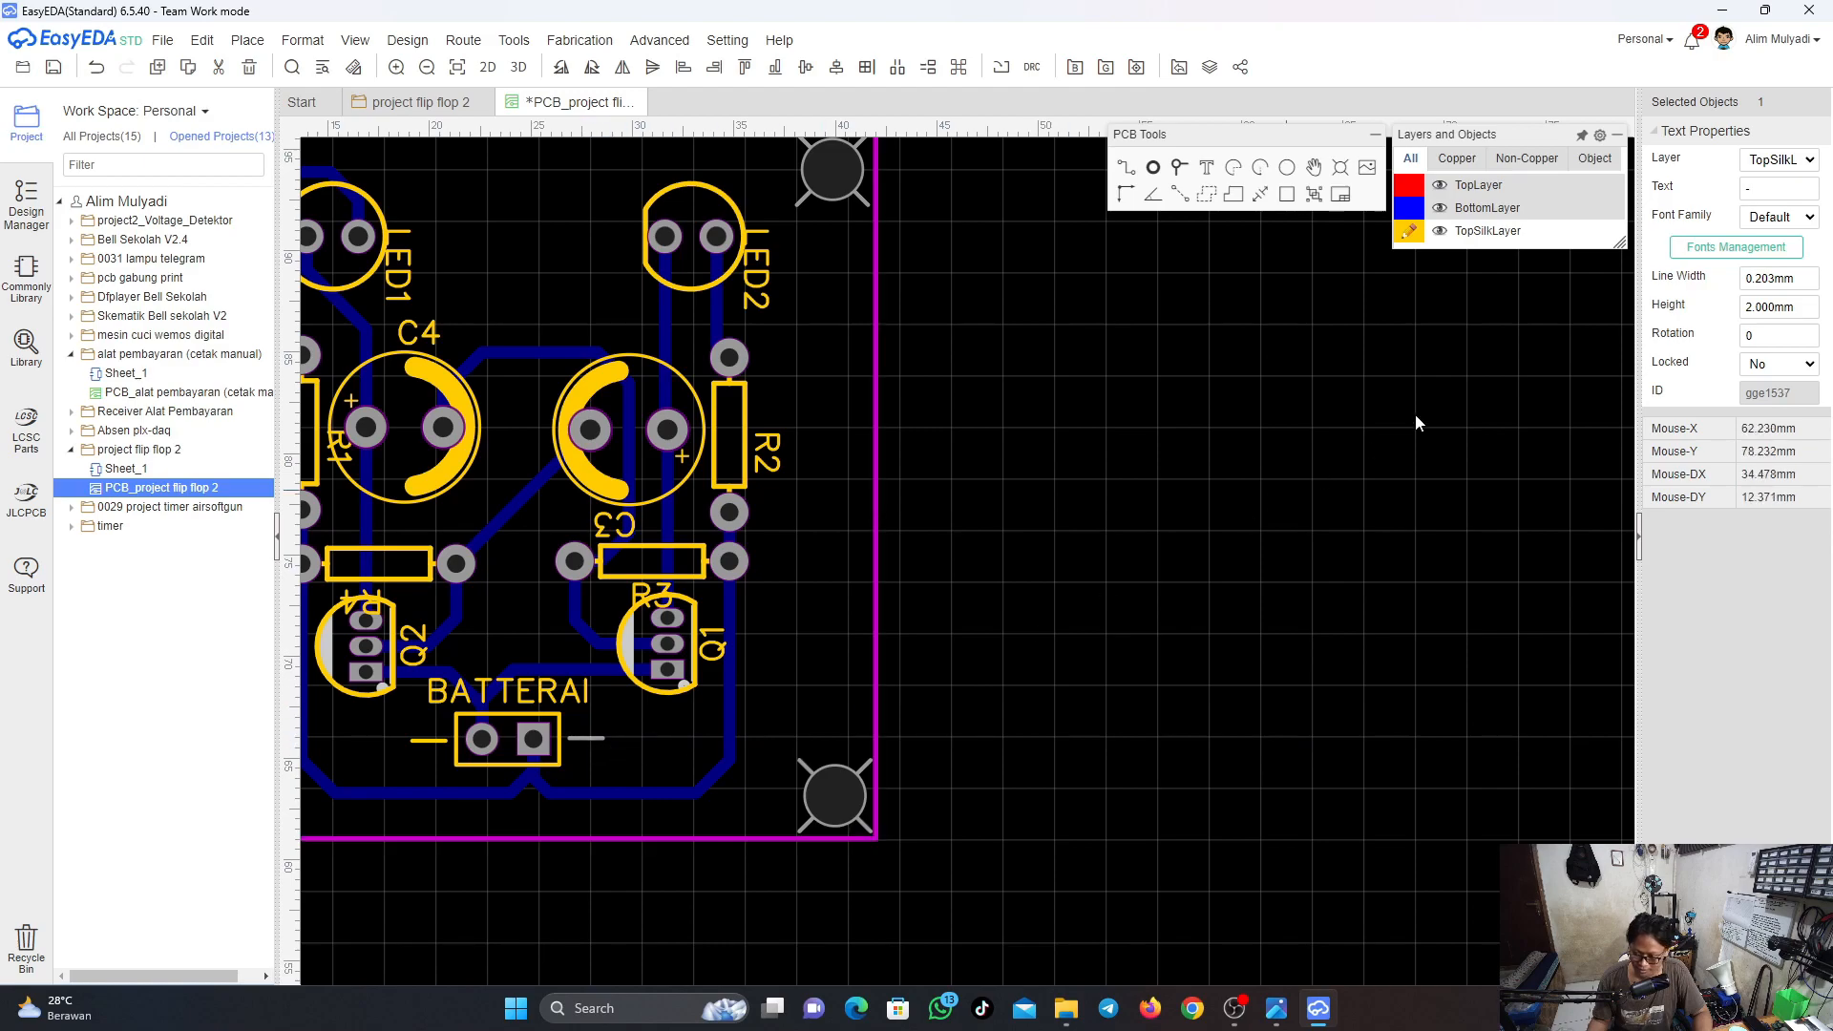
Change the text of the copied label beside the connector's square pad to "+"
drag(1785, 186, 1725, 187)
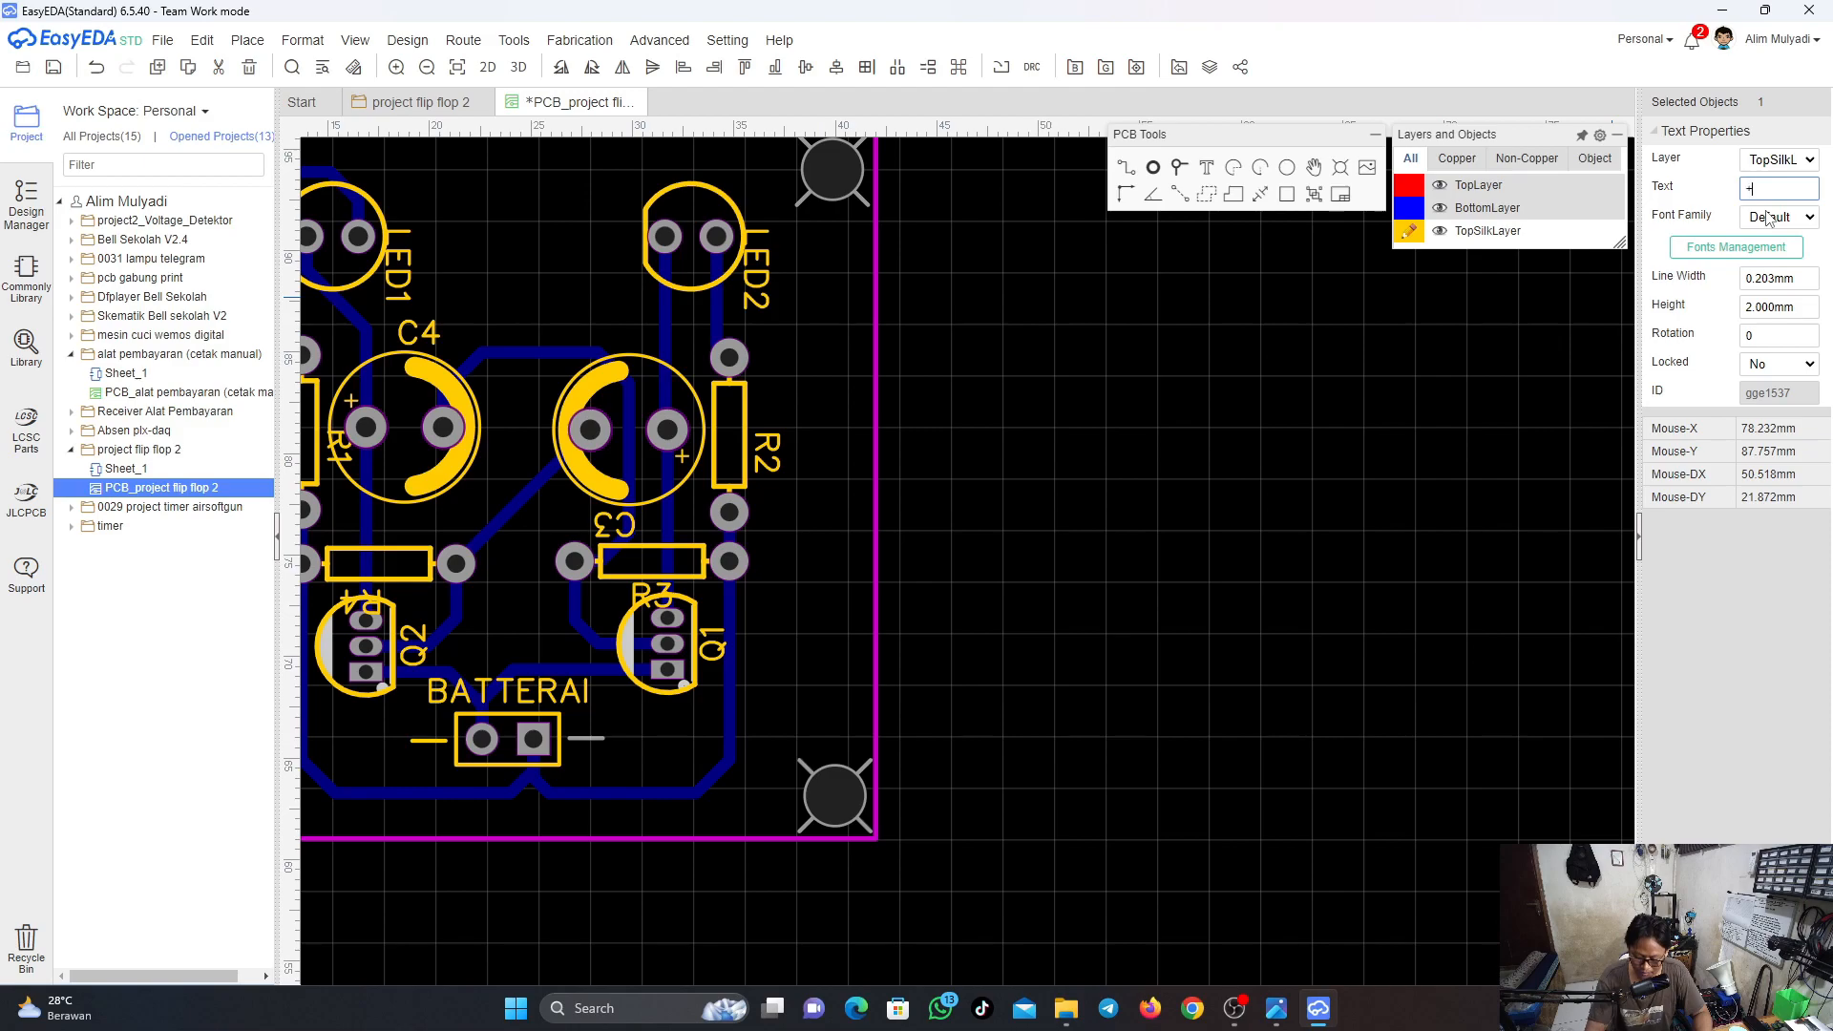
text(+)
key(Return)
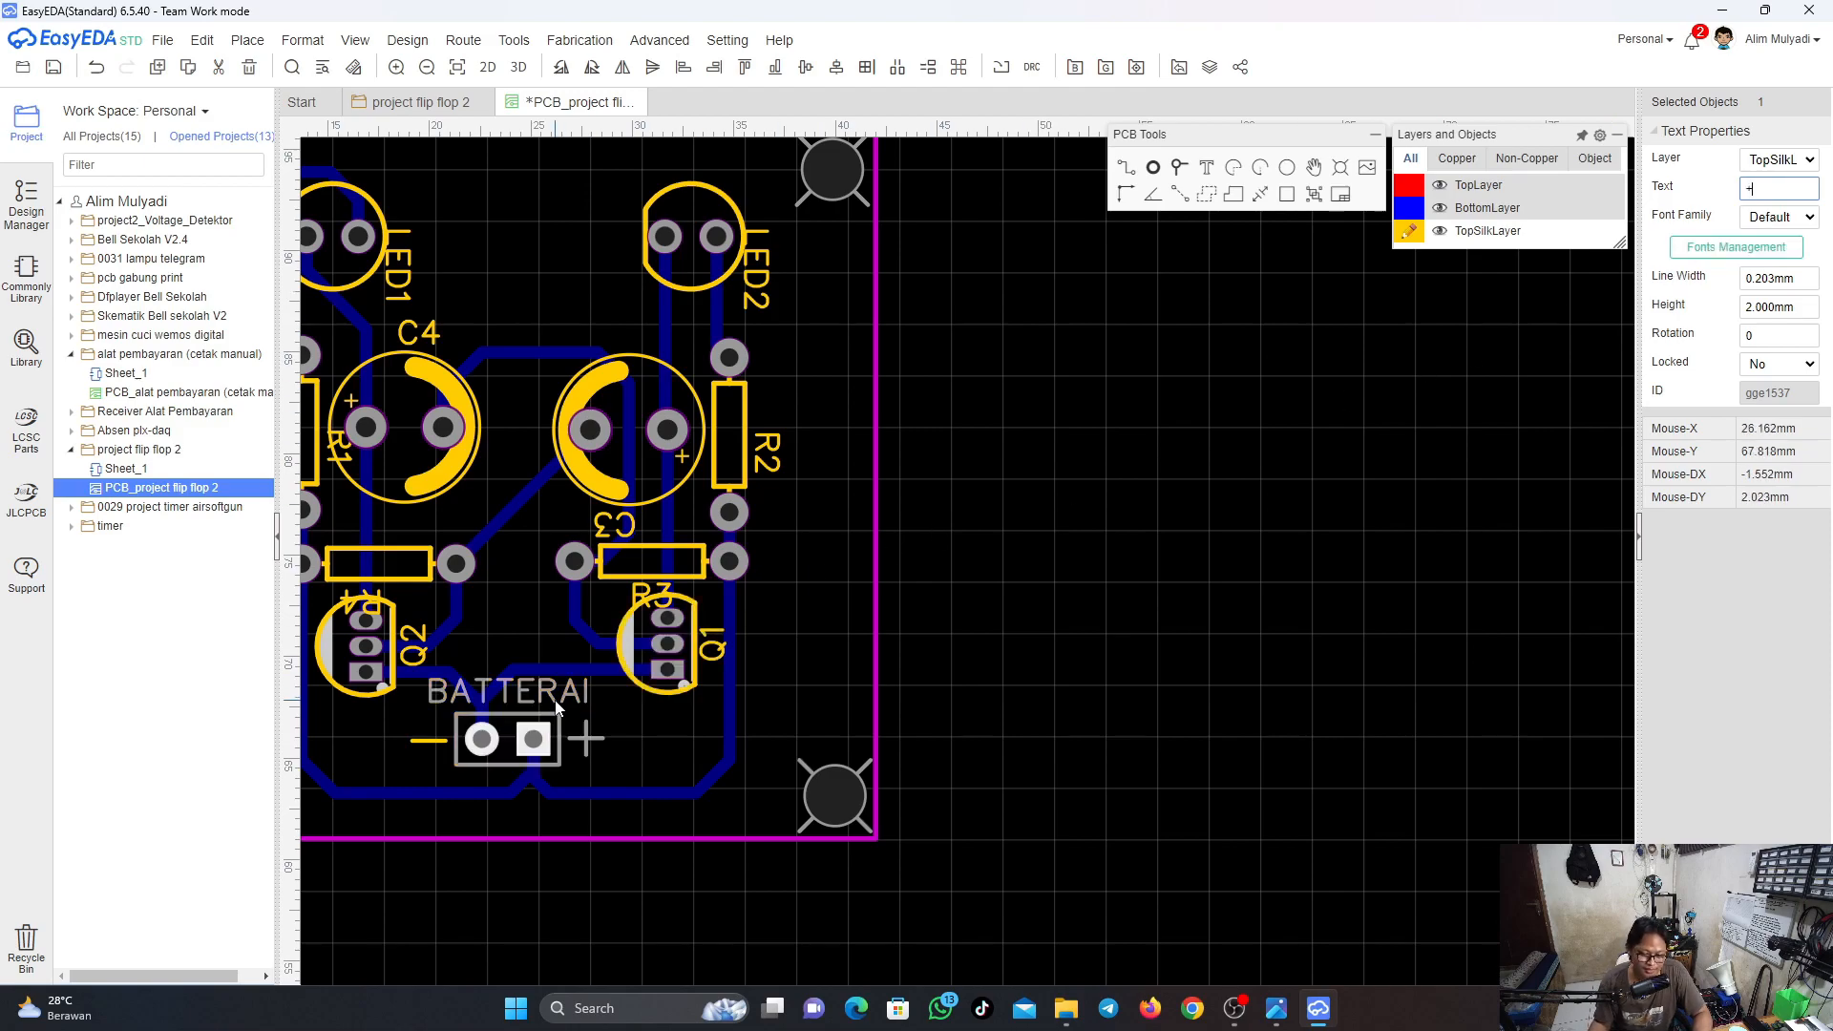
scroll(573, 727, down, 2)
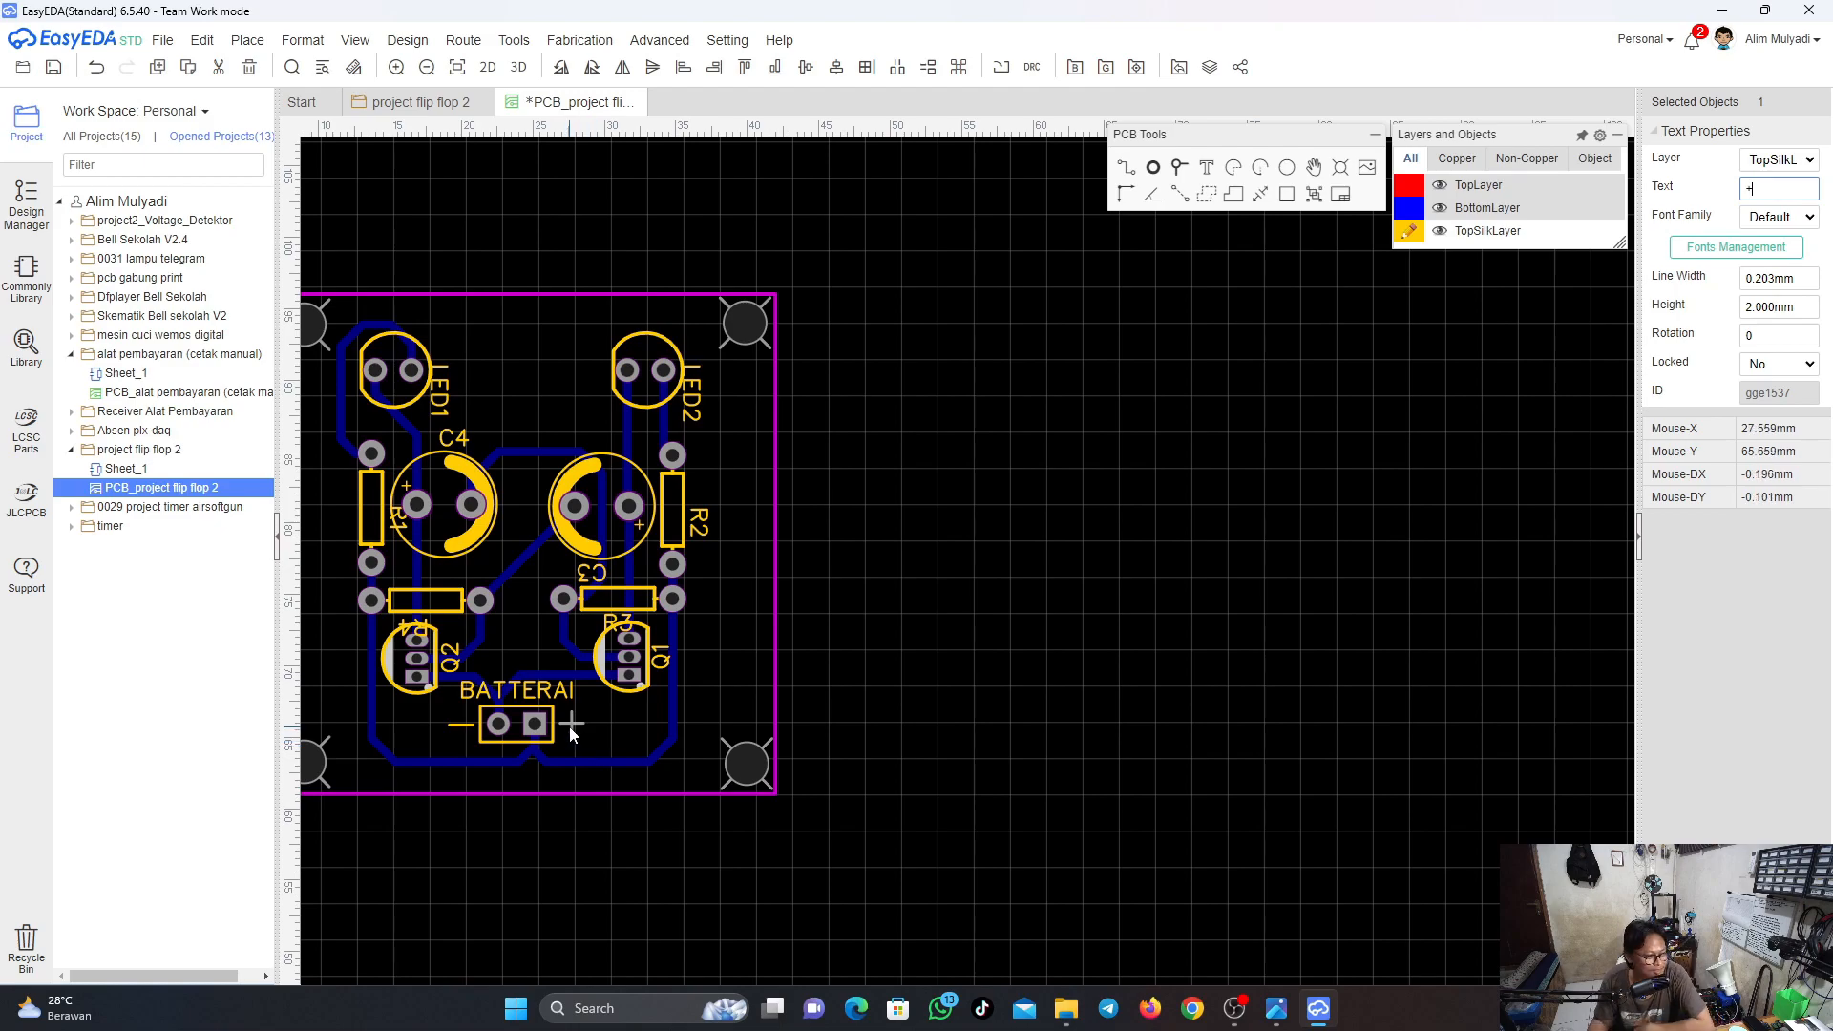
scroll(592, 739, down, 1)
scroll(589, 735, up, 3)
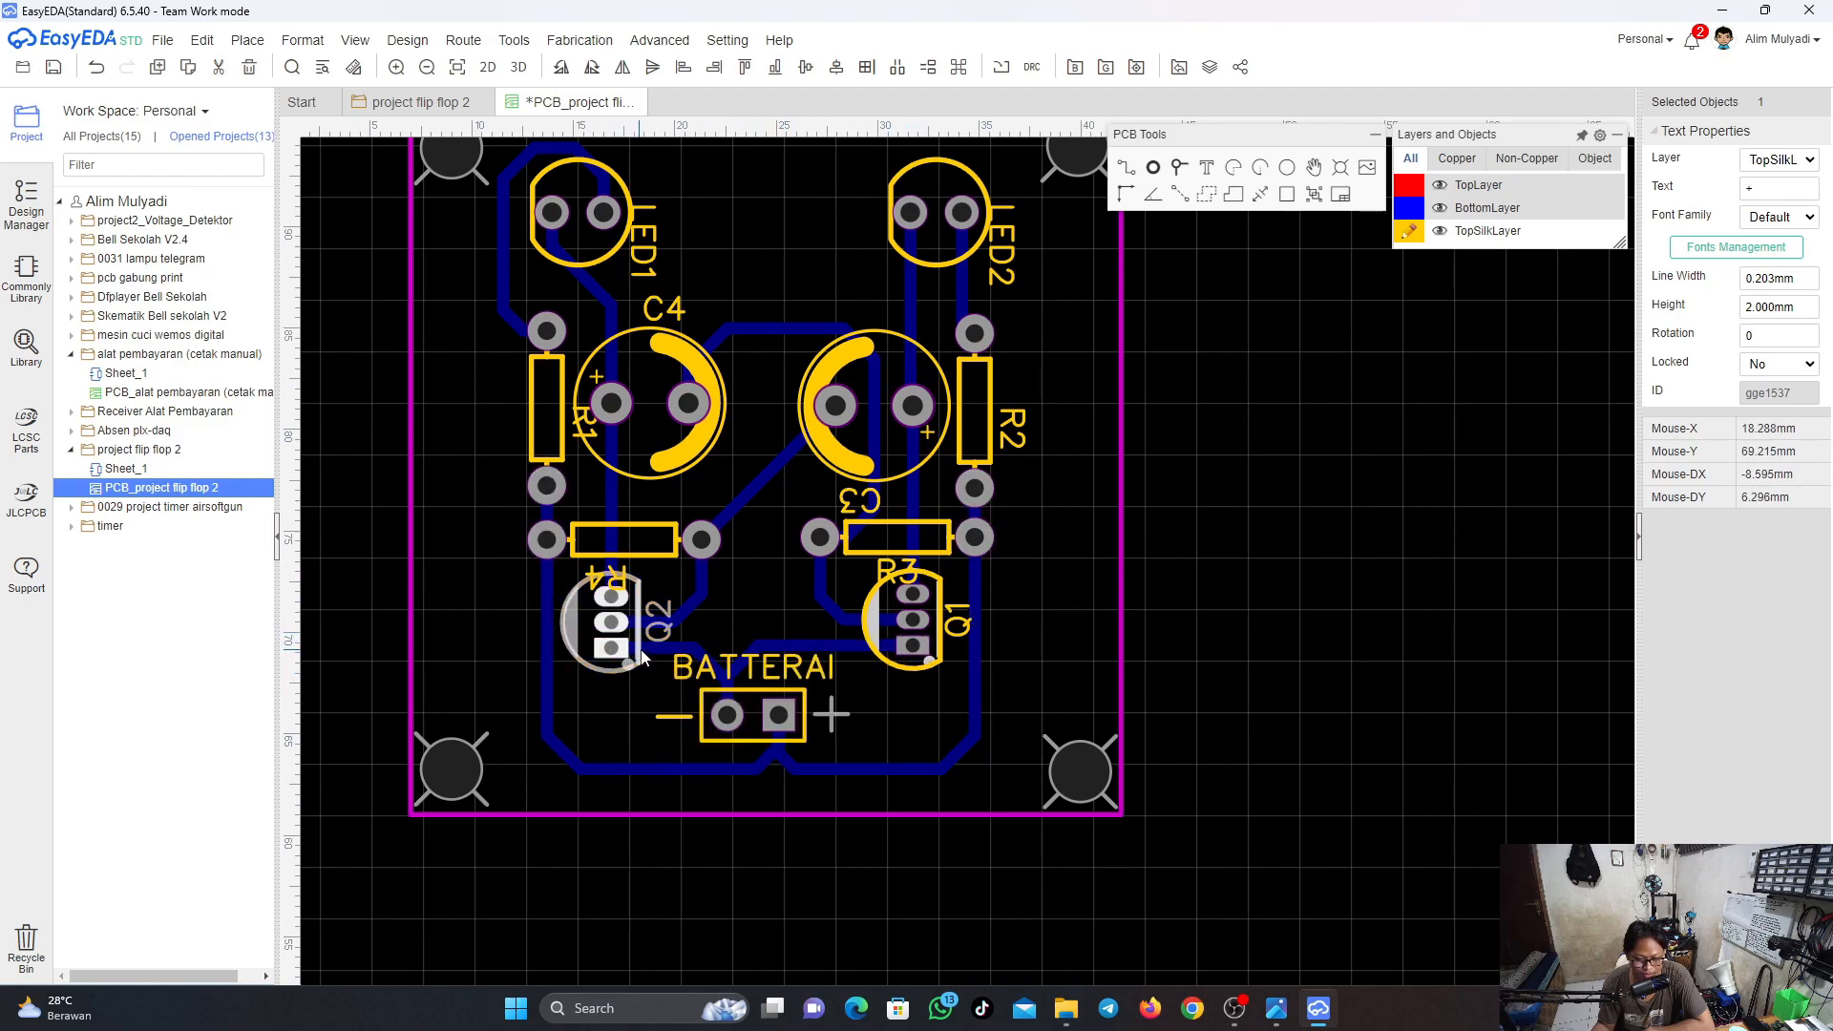
Check the project flip flop 2 schematic, return to the PCB layout and save it
click(413, 101)
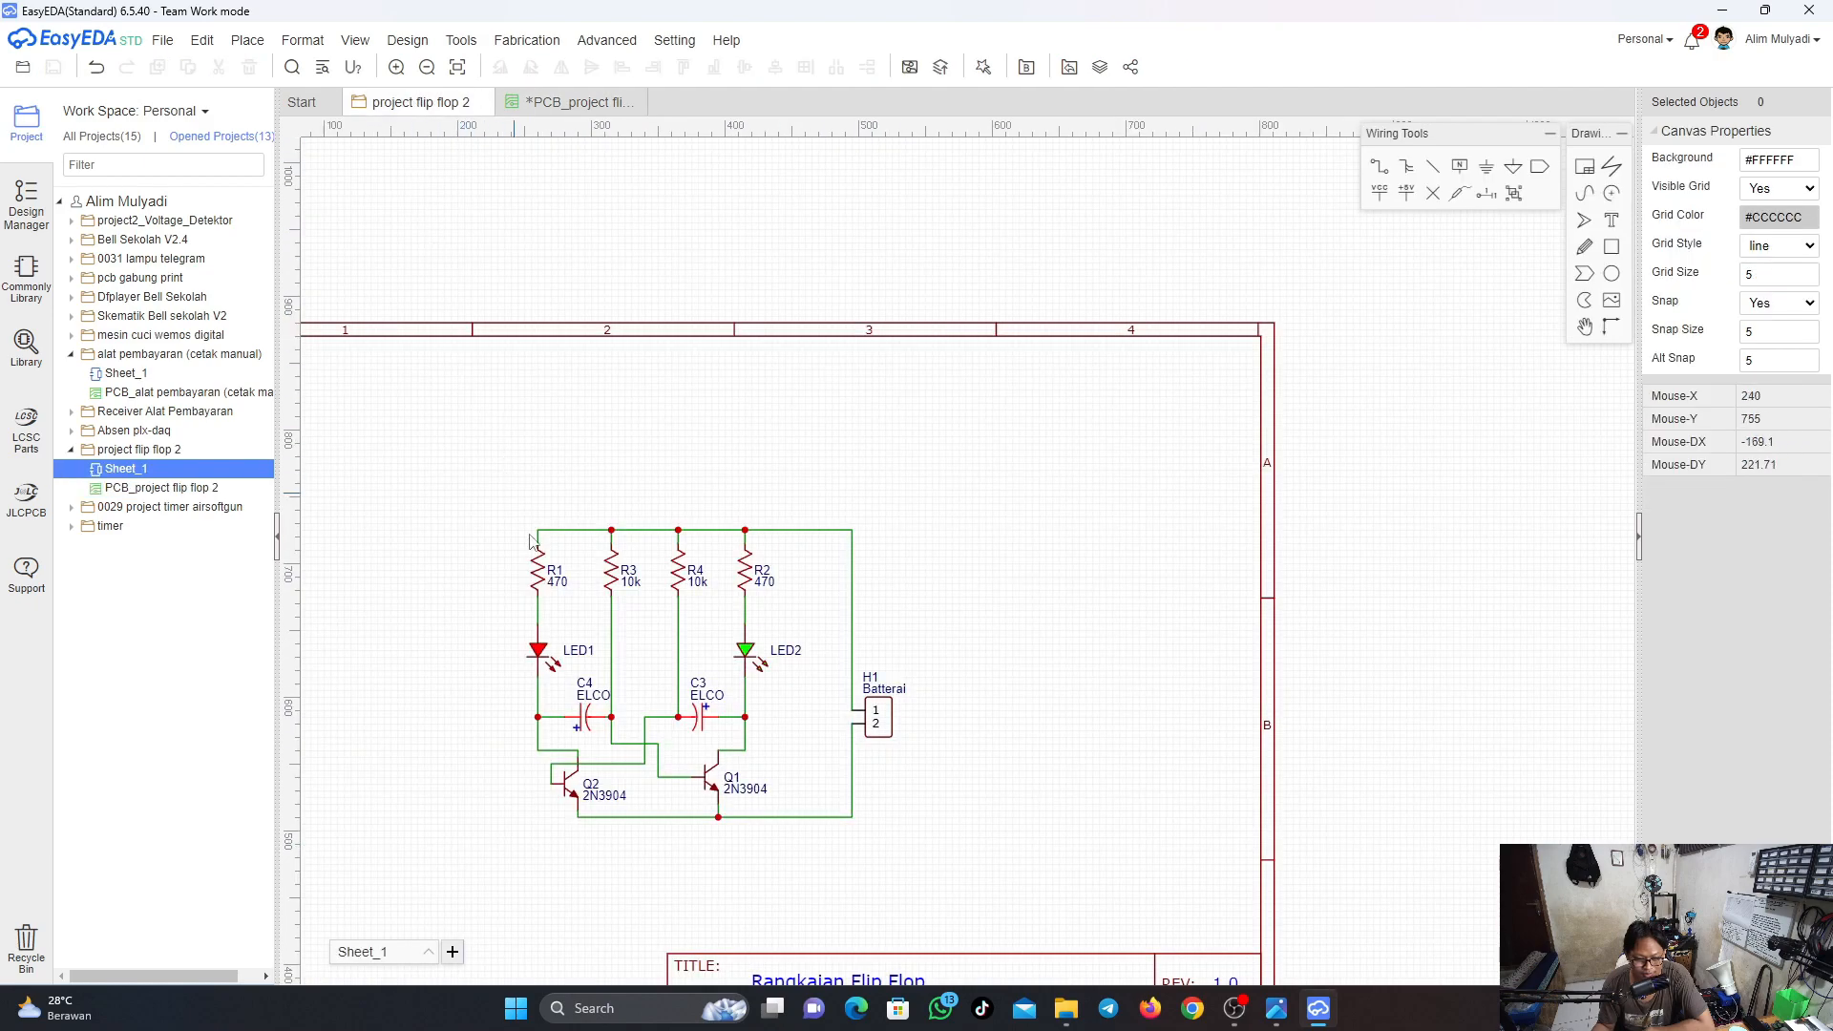
scroll(665, 806, up, 2)
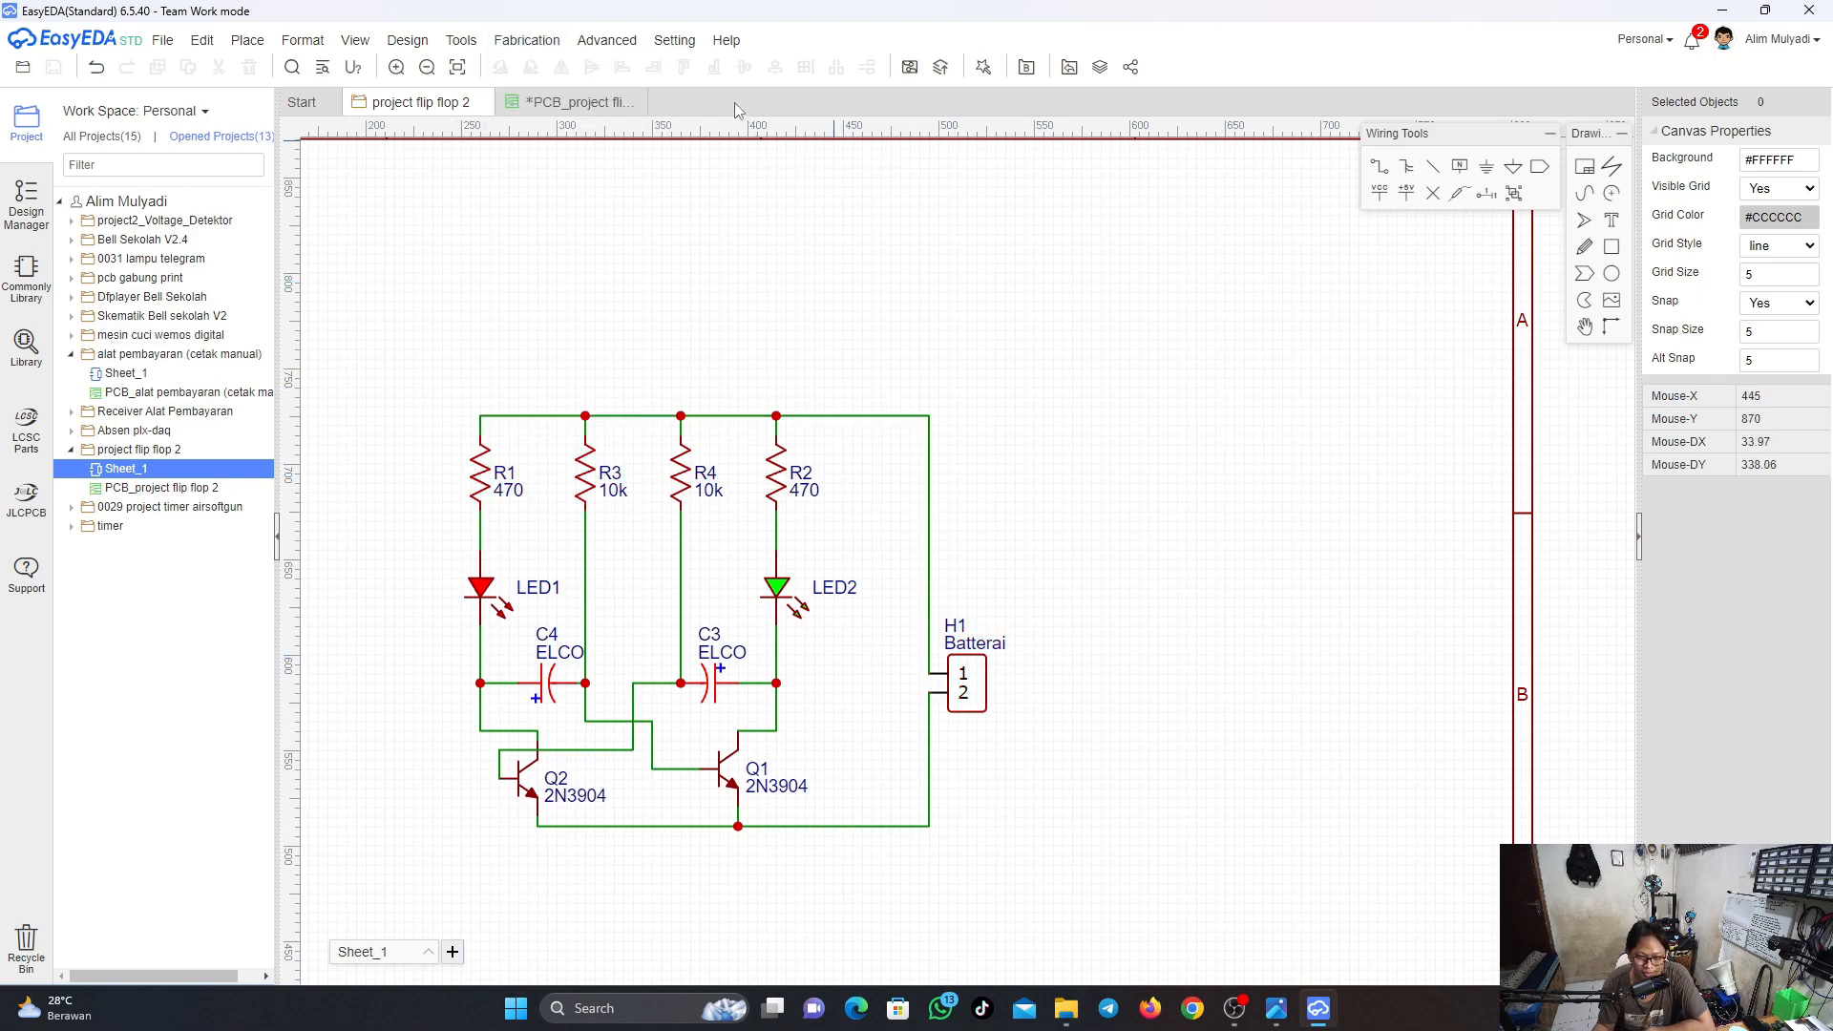
mouse_move(332, 50)
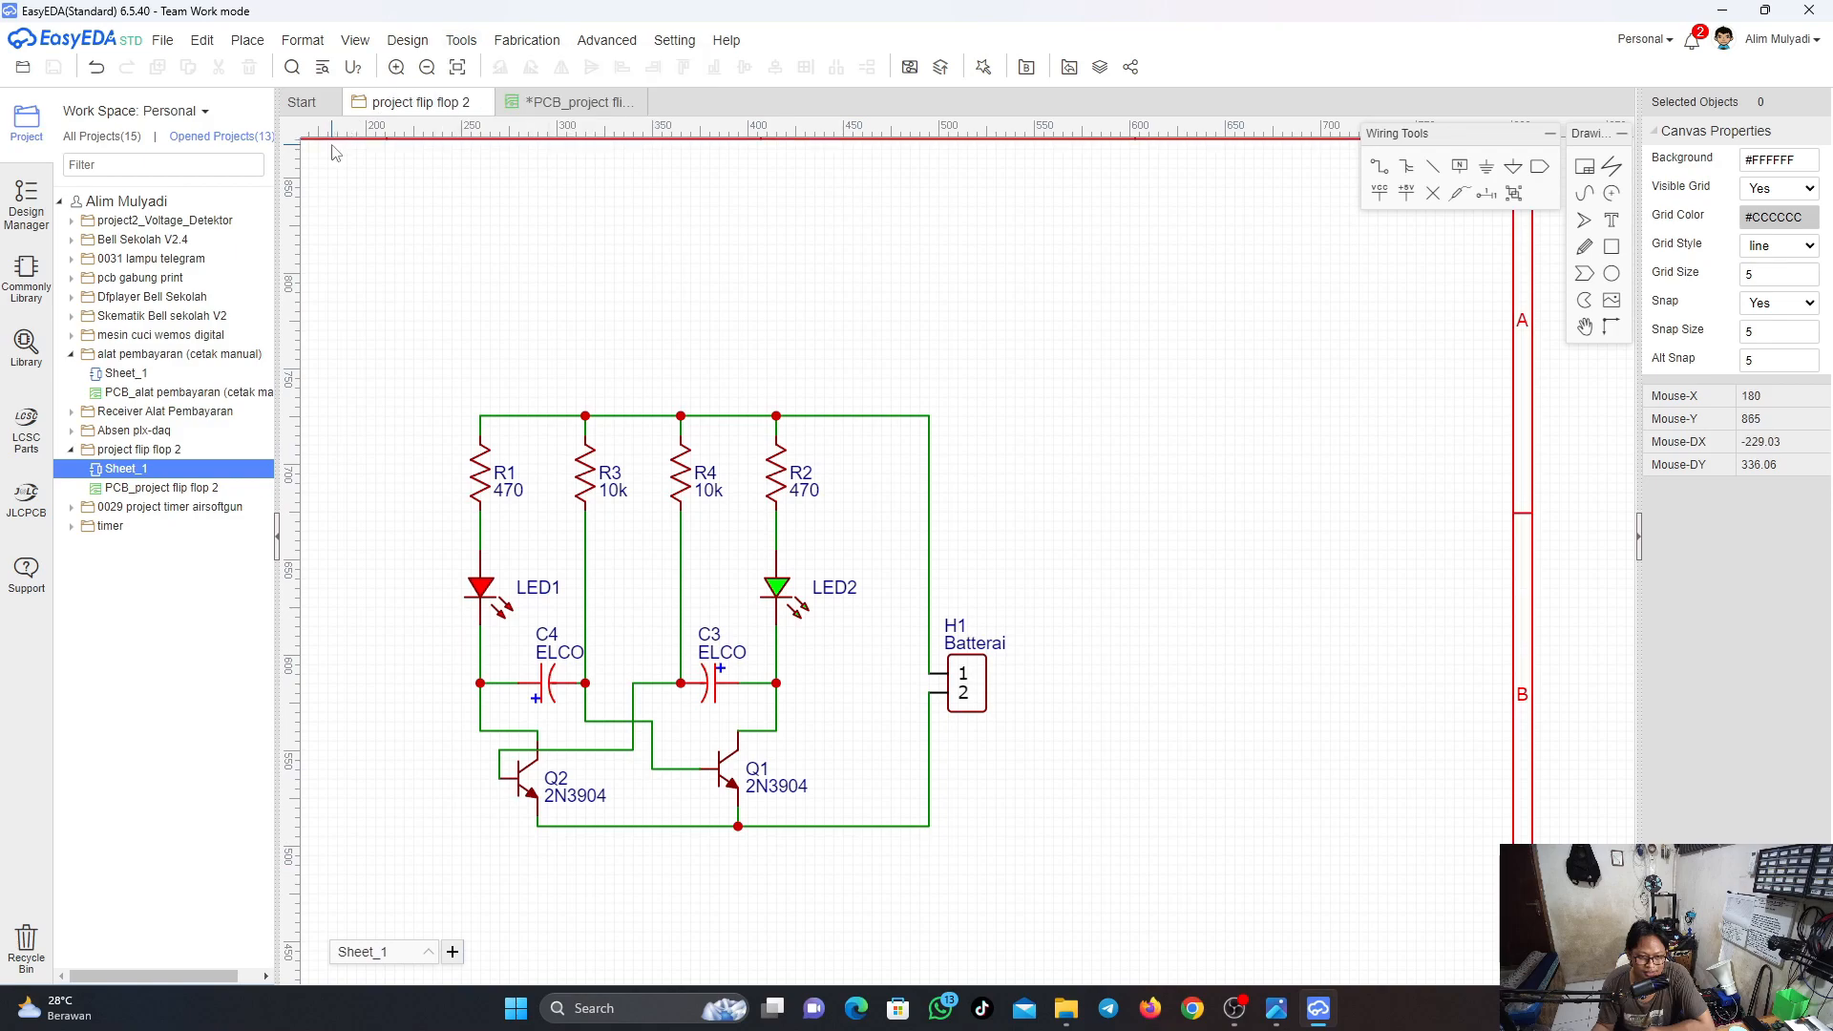
click(556, 103)
click(161, 42)
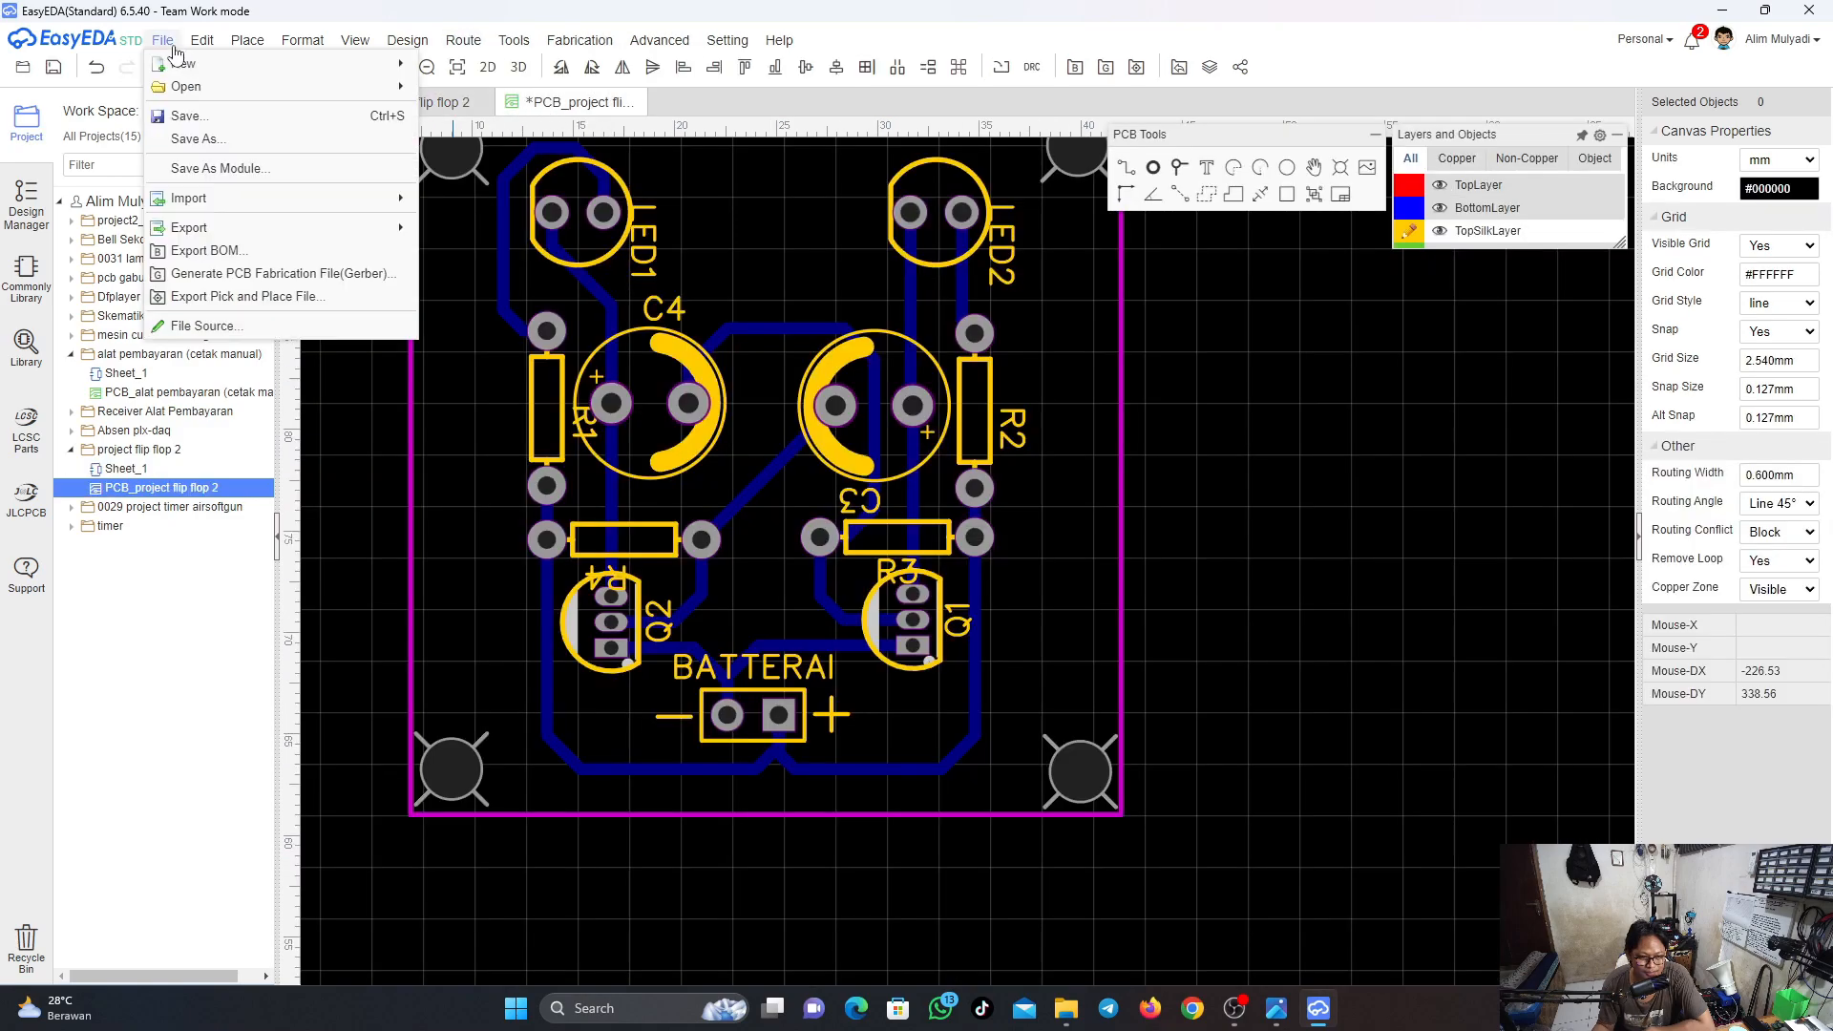
click(175, 118)
scroll(603, 362, down, 2)
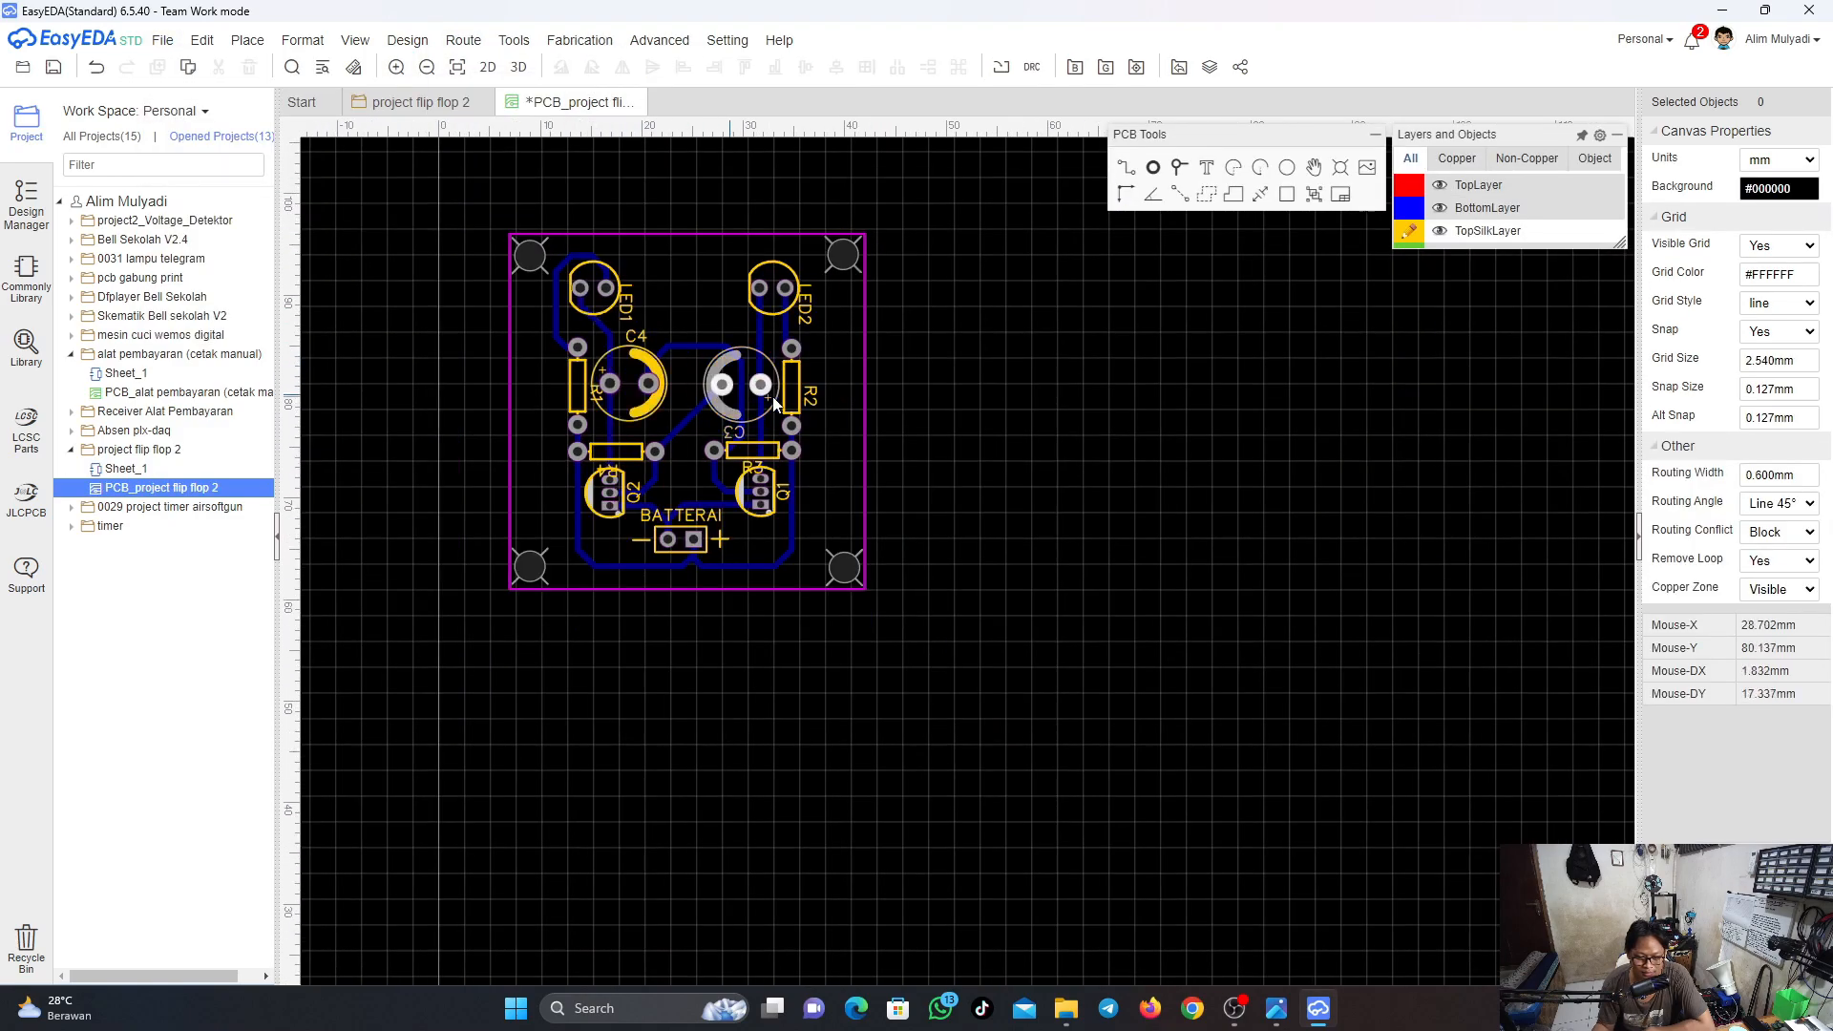
right_drag(891, 368, 970, 483)
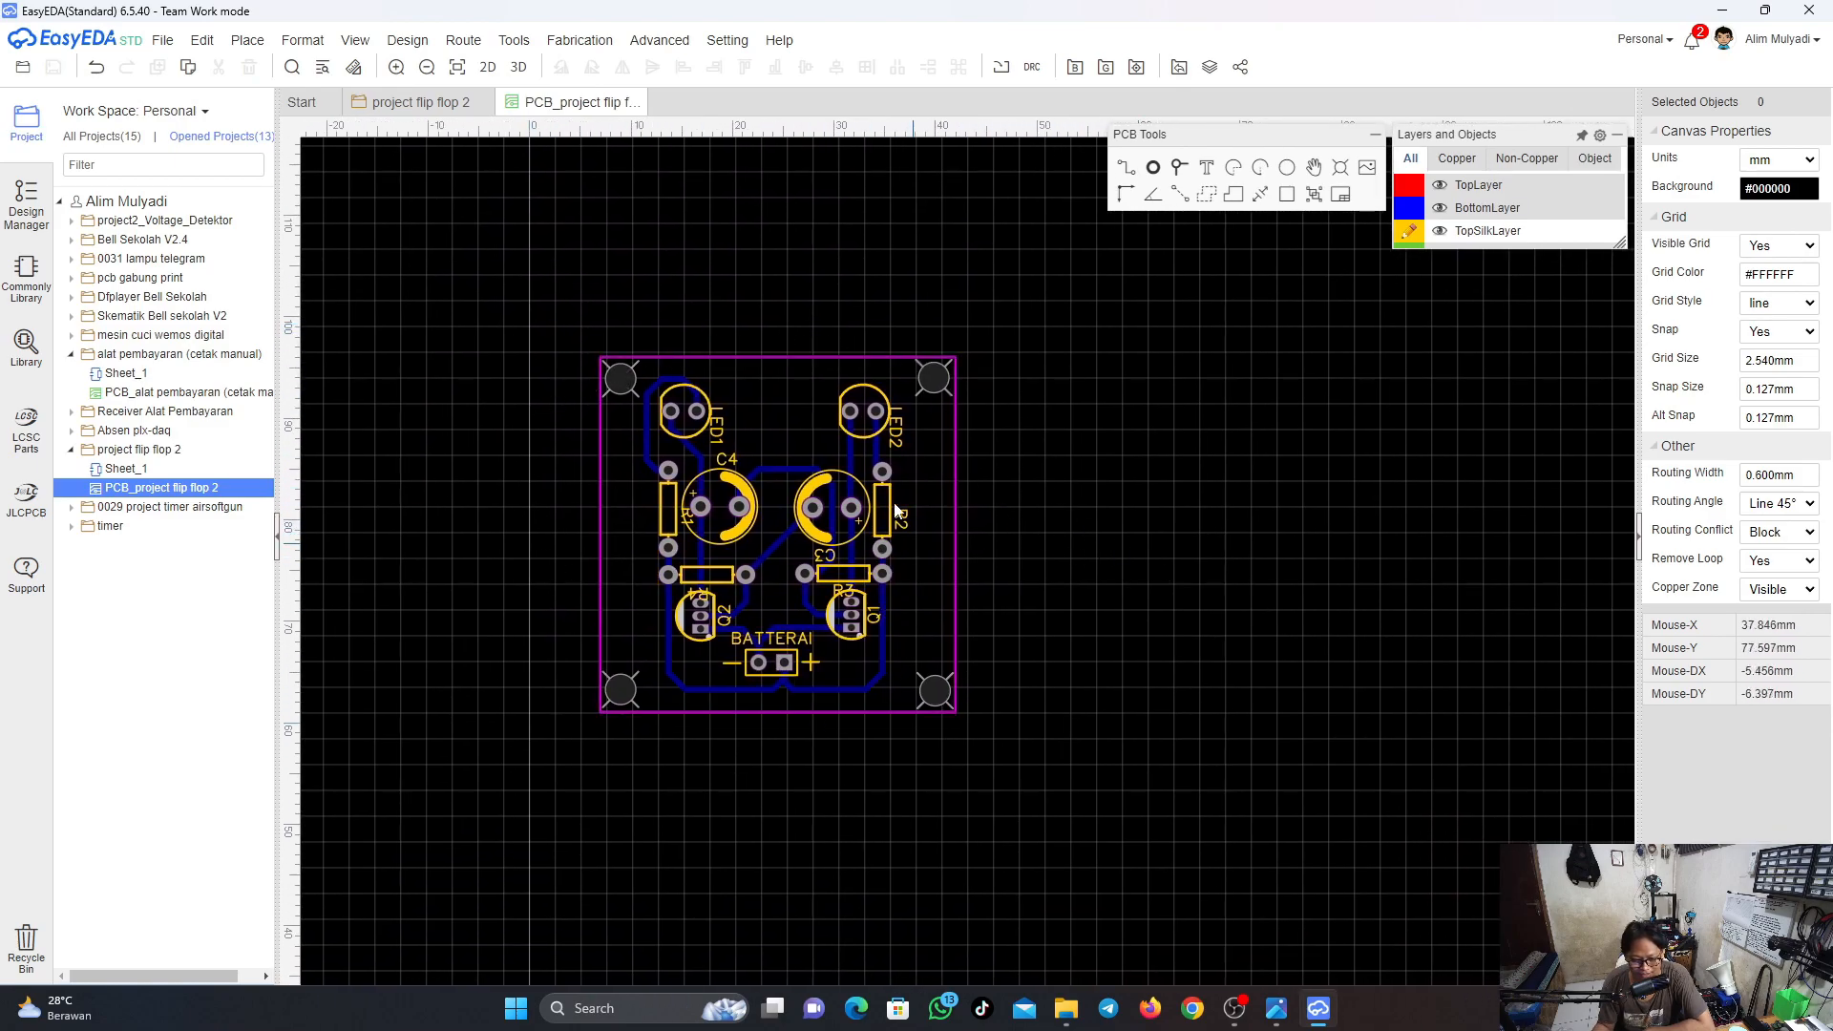
scroll(822, 584, up, 2)
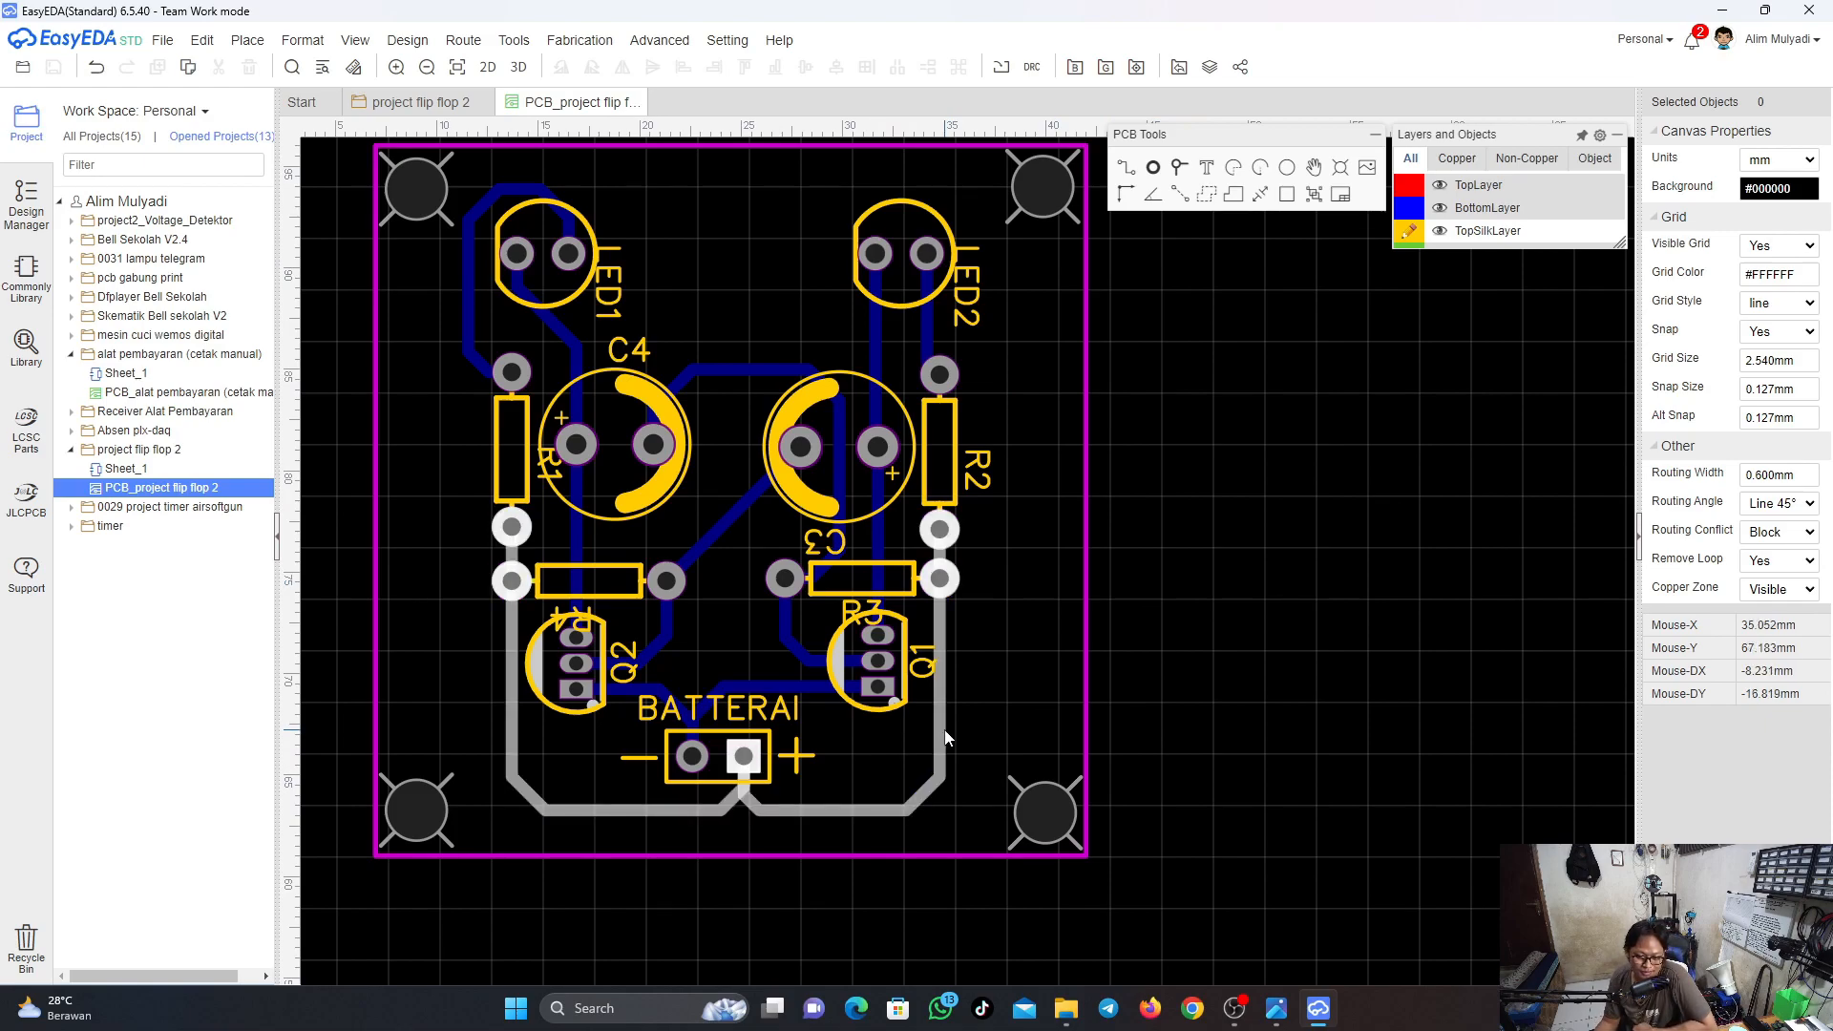
Examine the finished board layout, from the battery connector and traces to the component labels around the capacitors and transistors
scroll(873, 737, down, 3)
scroll(901, 721, up, 3)
scroll(901, 721, down, 1)
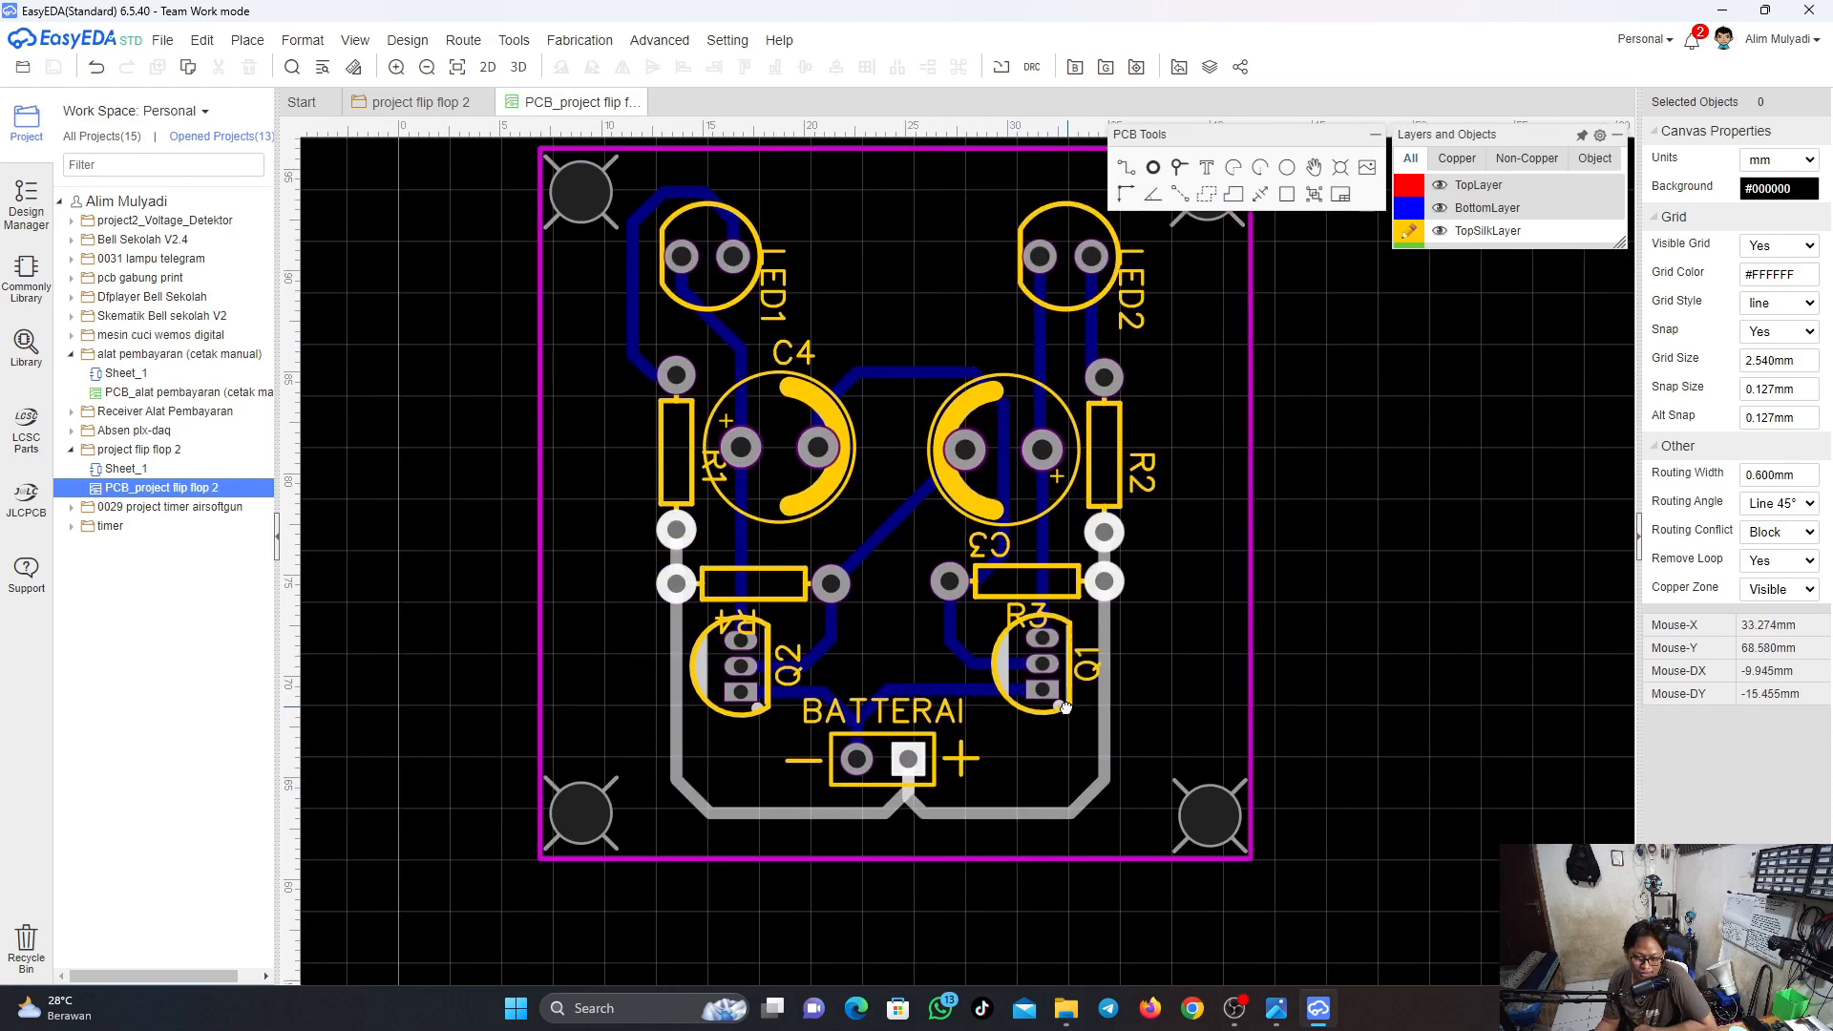
scroll(964, 740, up, 1)
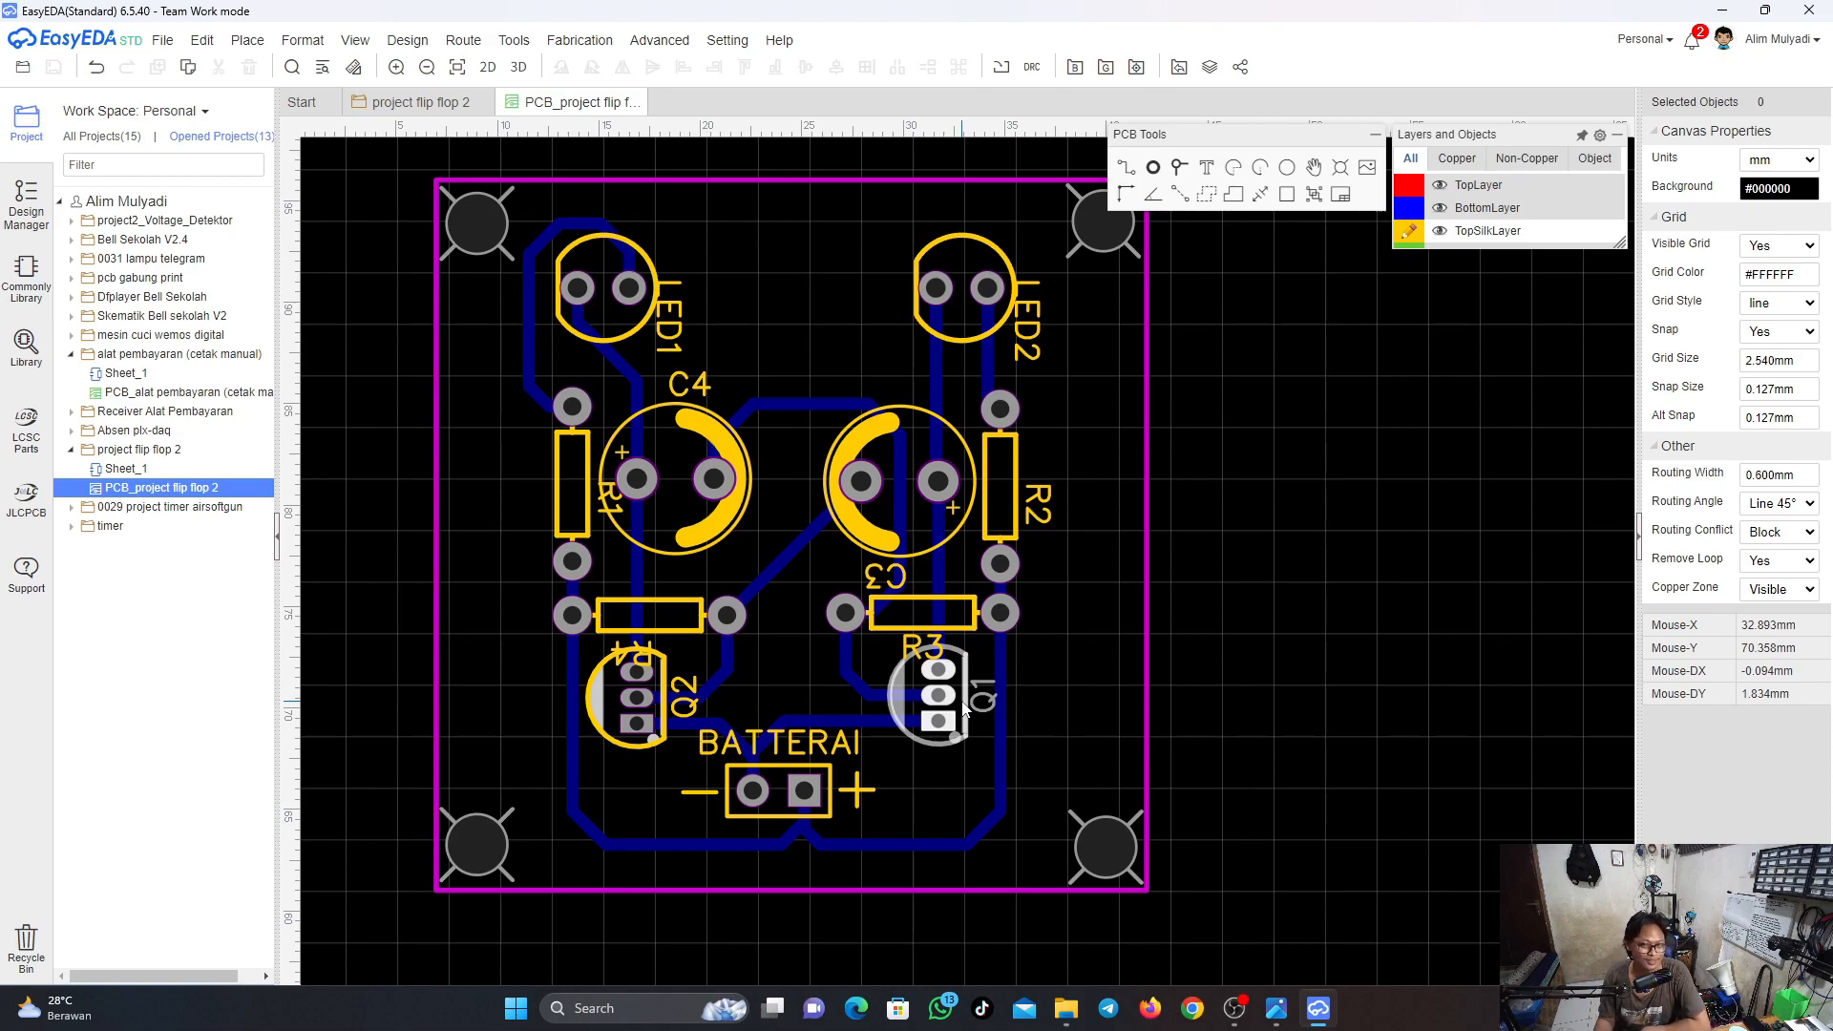
scroll(800, 527, down, 2)
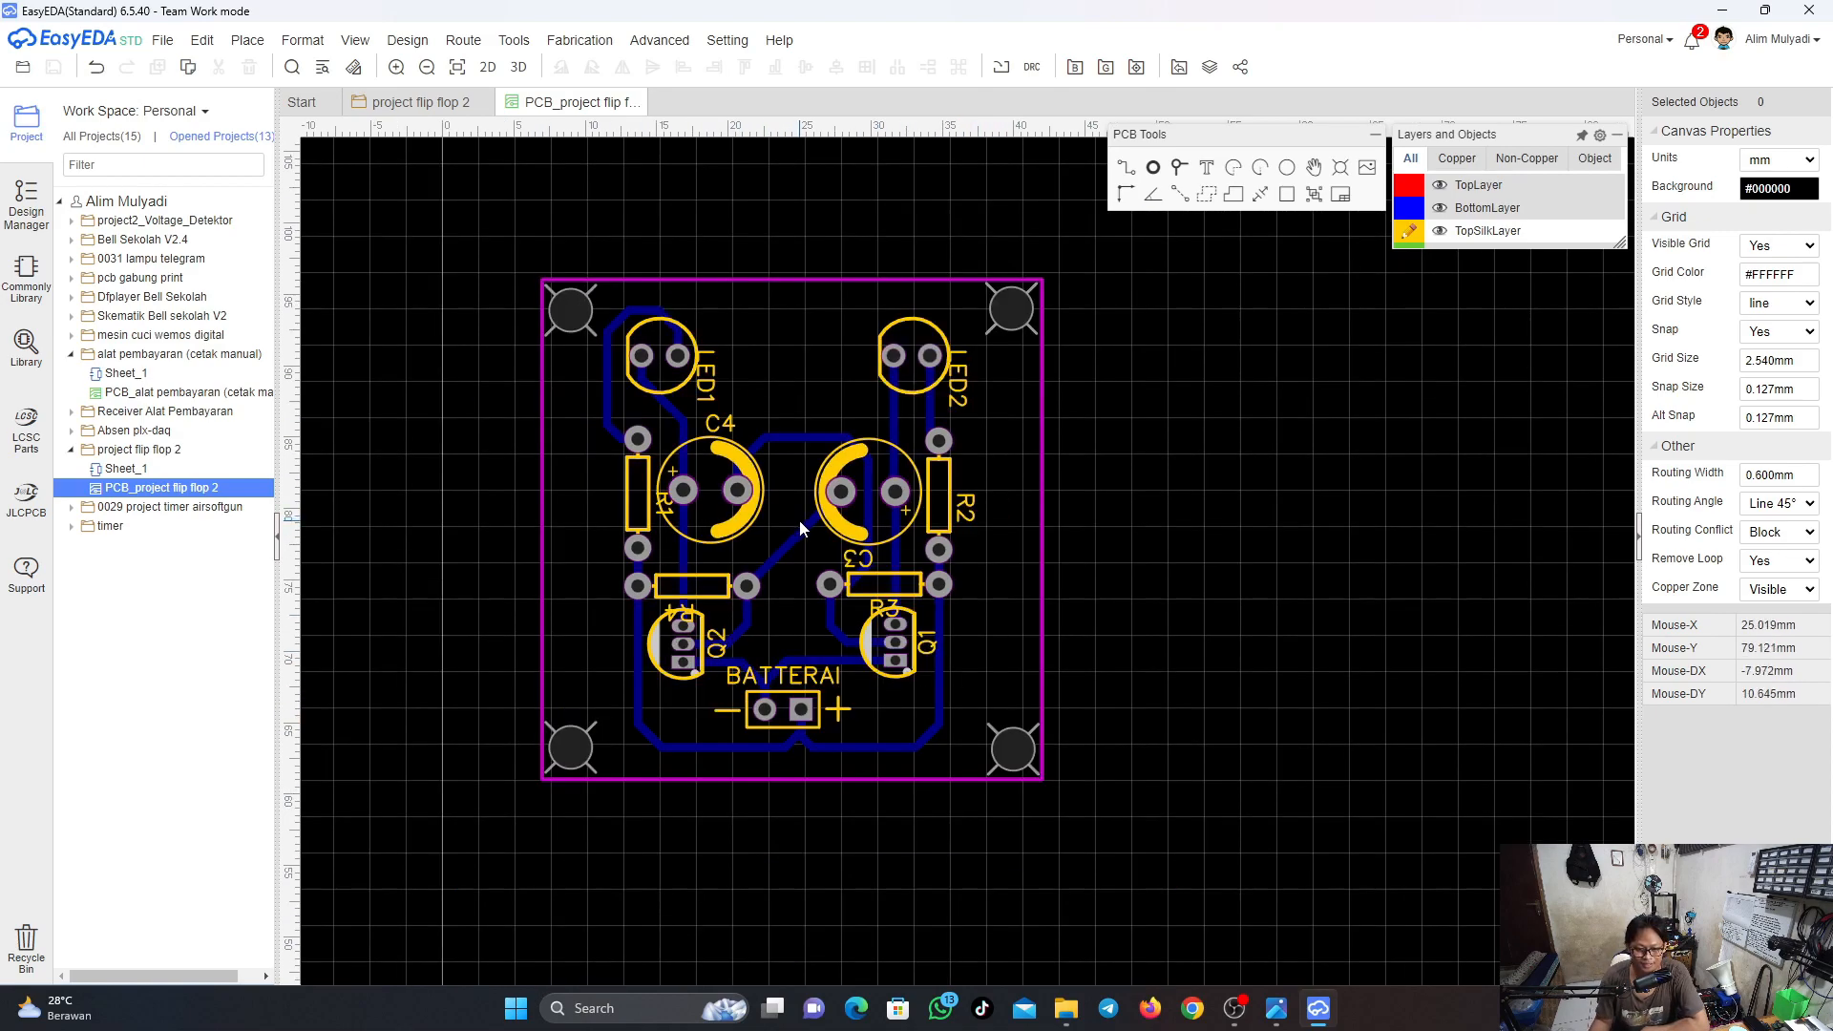
right_drag(1042, 438, 1175, 494)
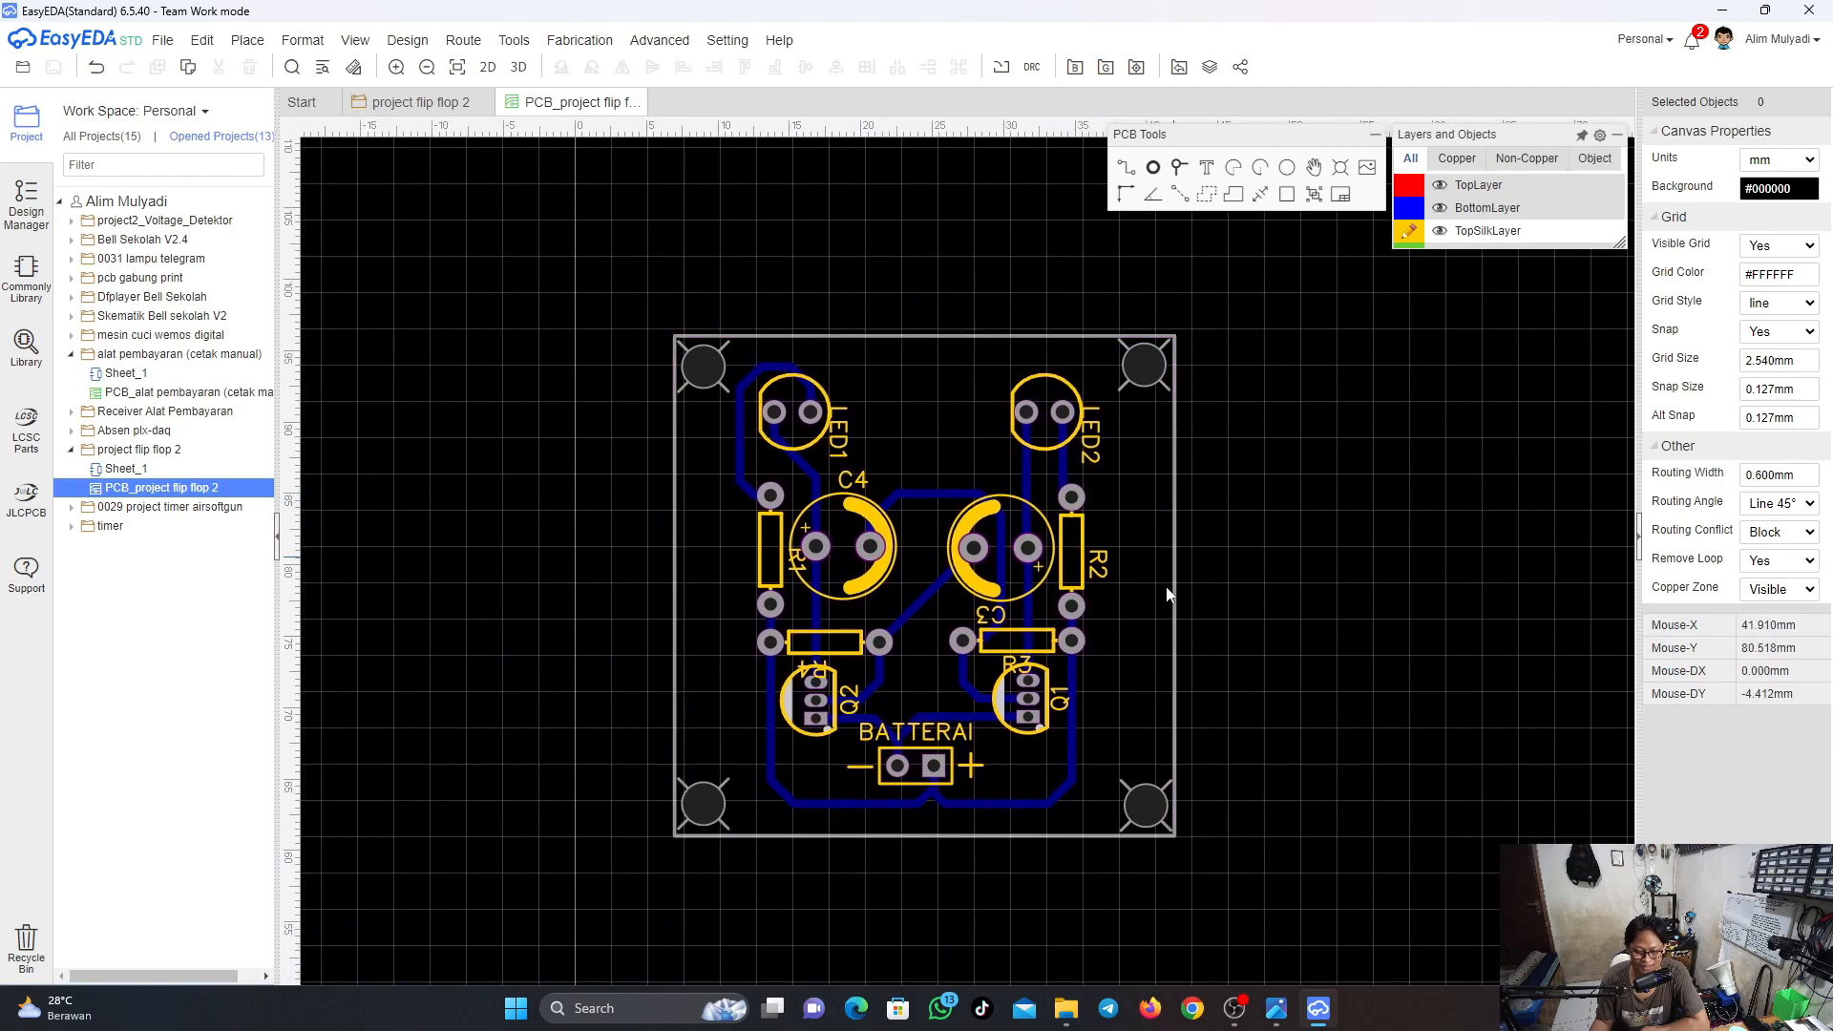
right_drag(1241, 746, 1105, 678)
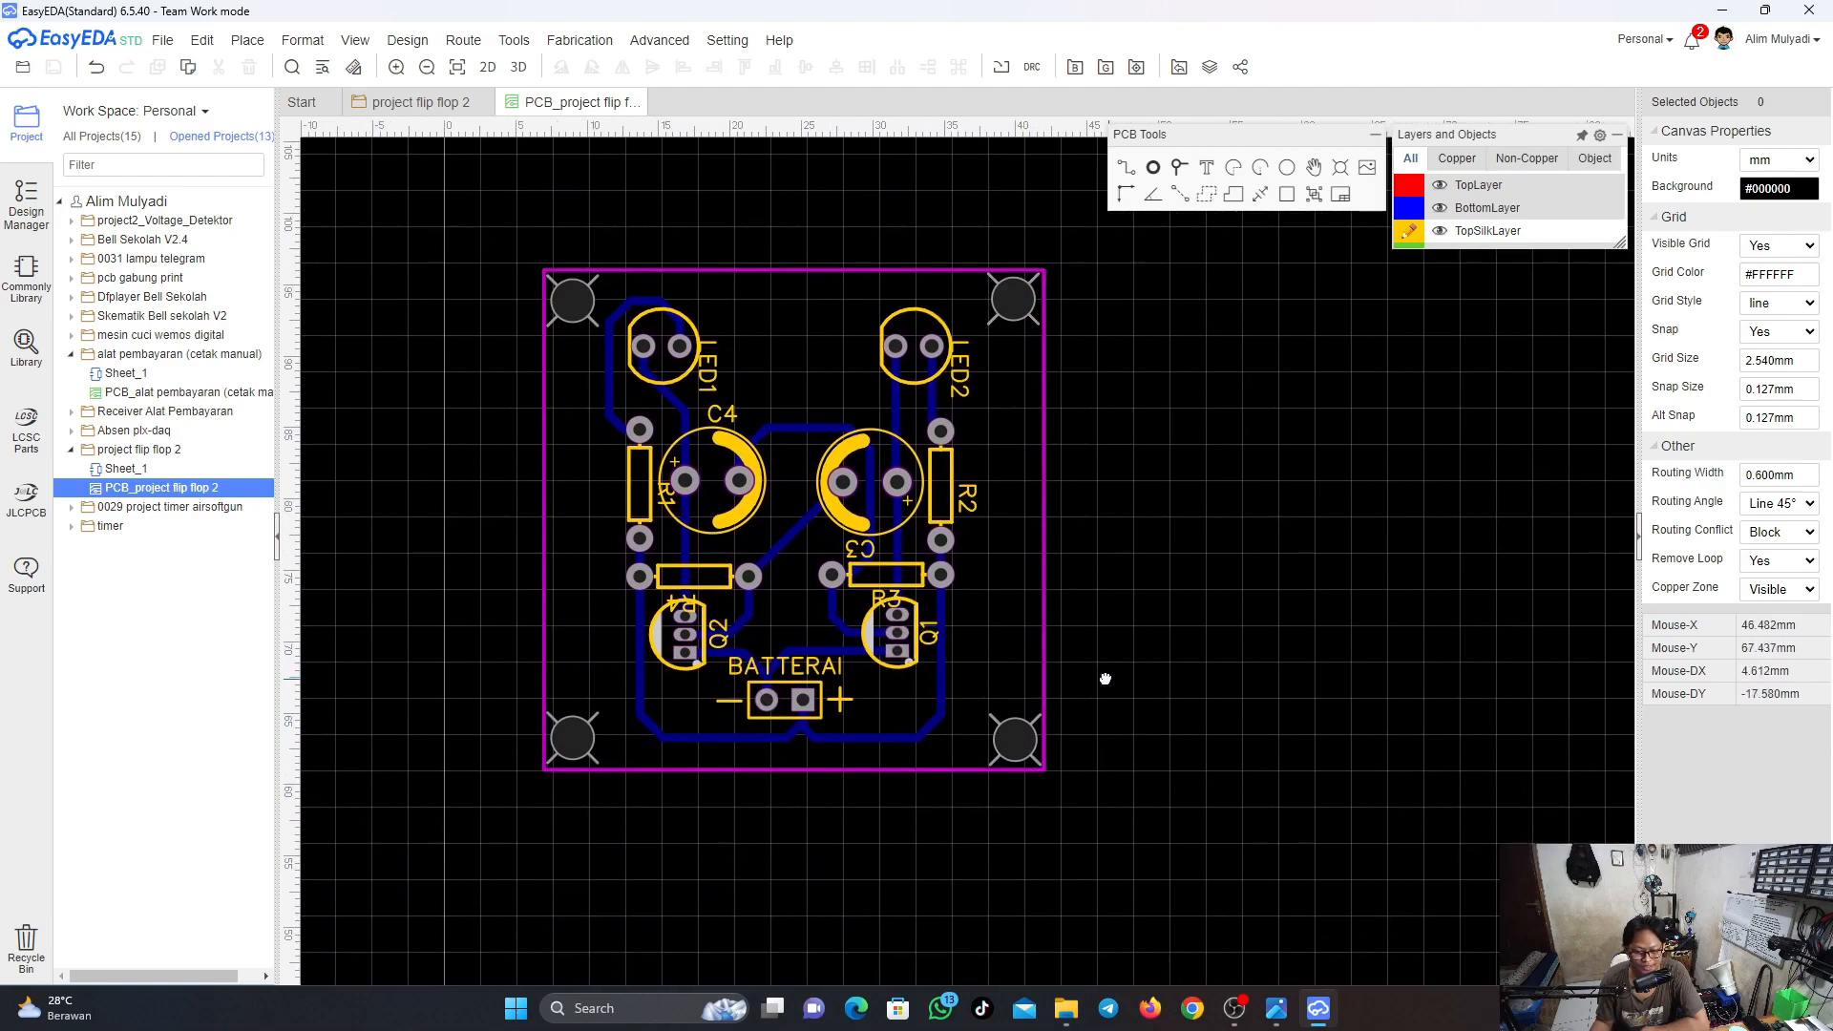
scroll(1111, 688, up, 3)
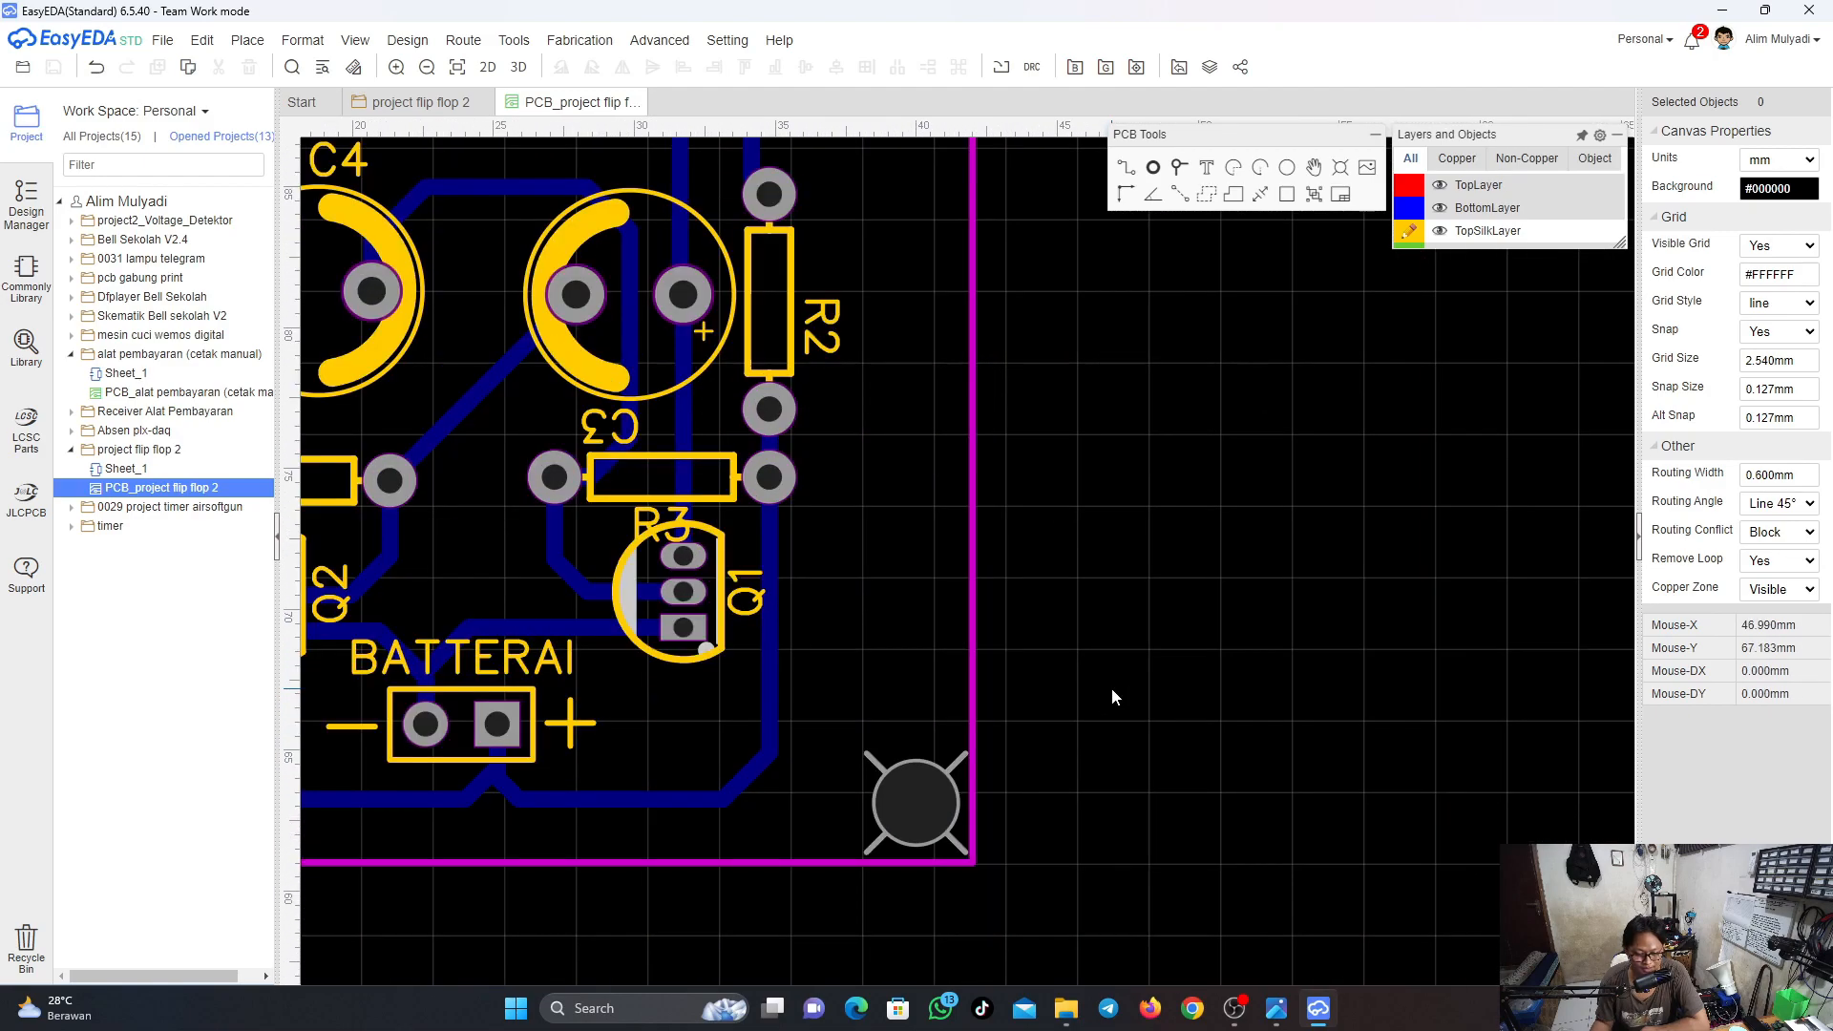
scroll(1111, 688, down, 2)
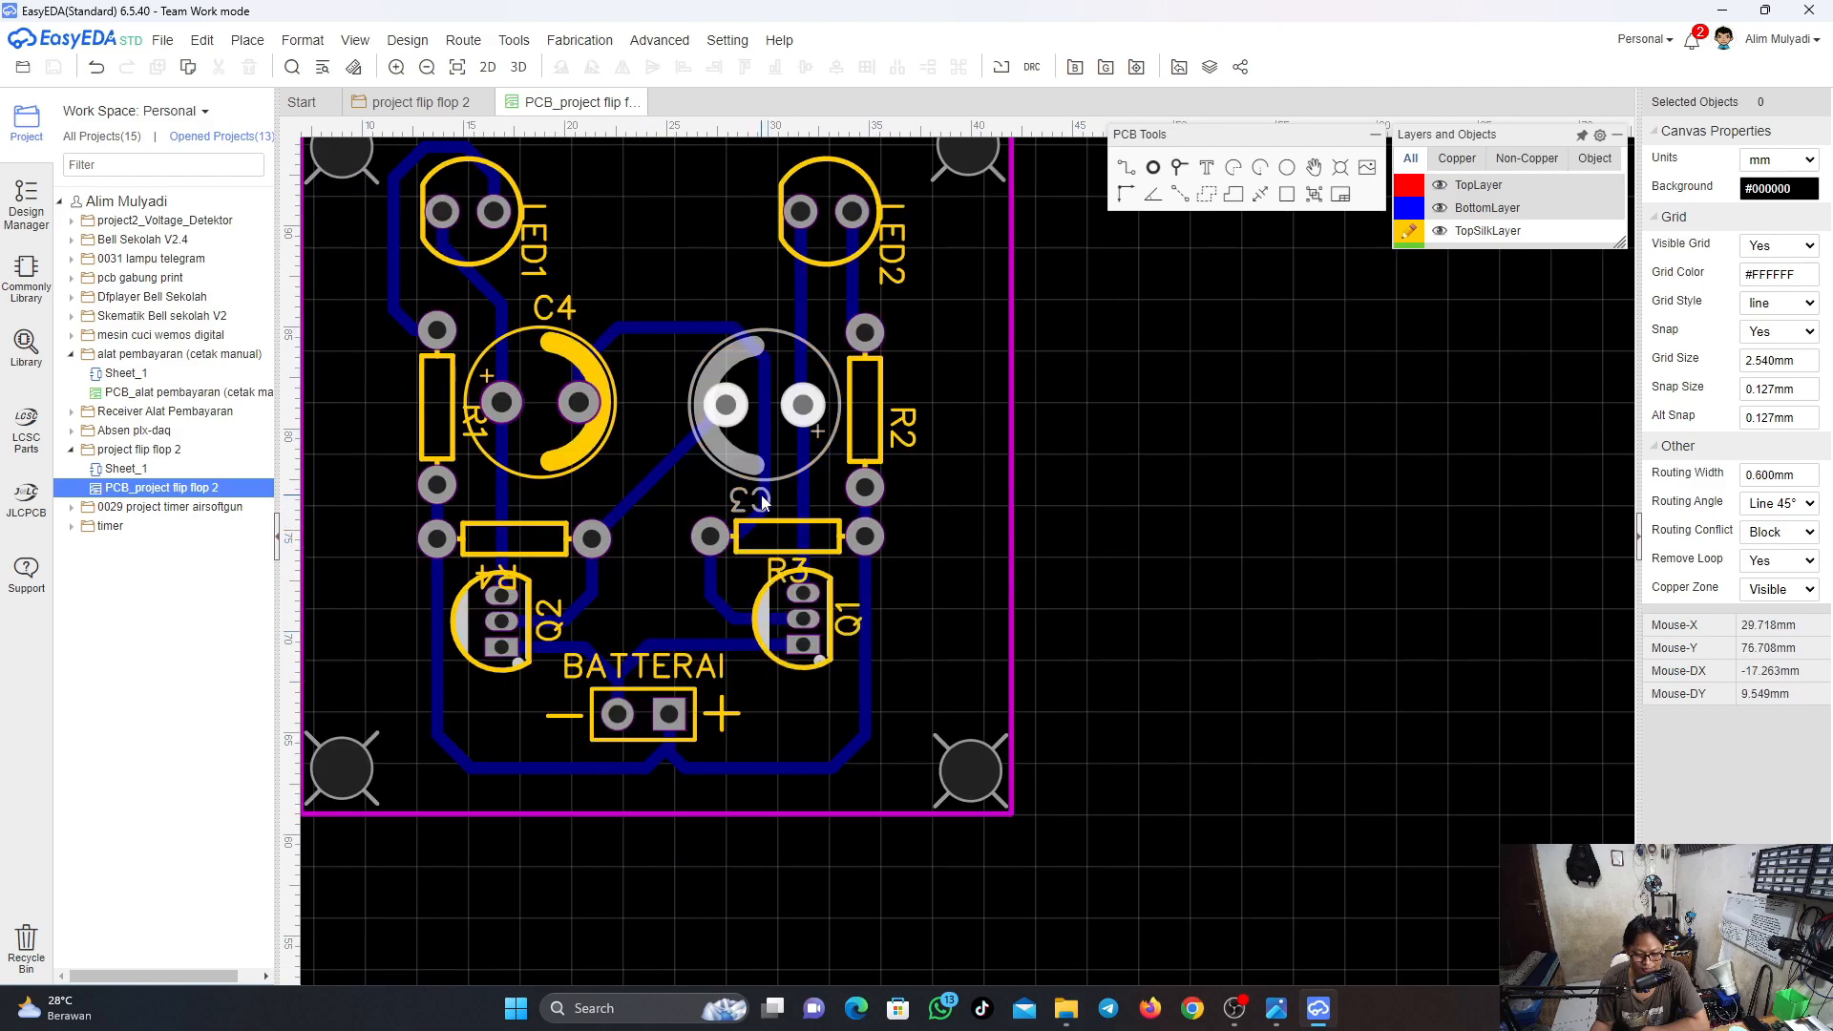
Move the C3 label above its capacitor, rotate it to 0°, and centre the C4 label above its own capacitor
drag(762, 494, 756, 318)
key(space)
key(space)
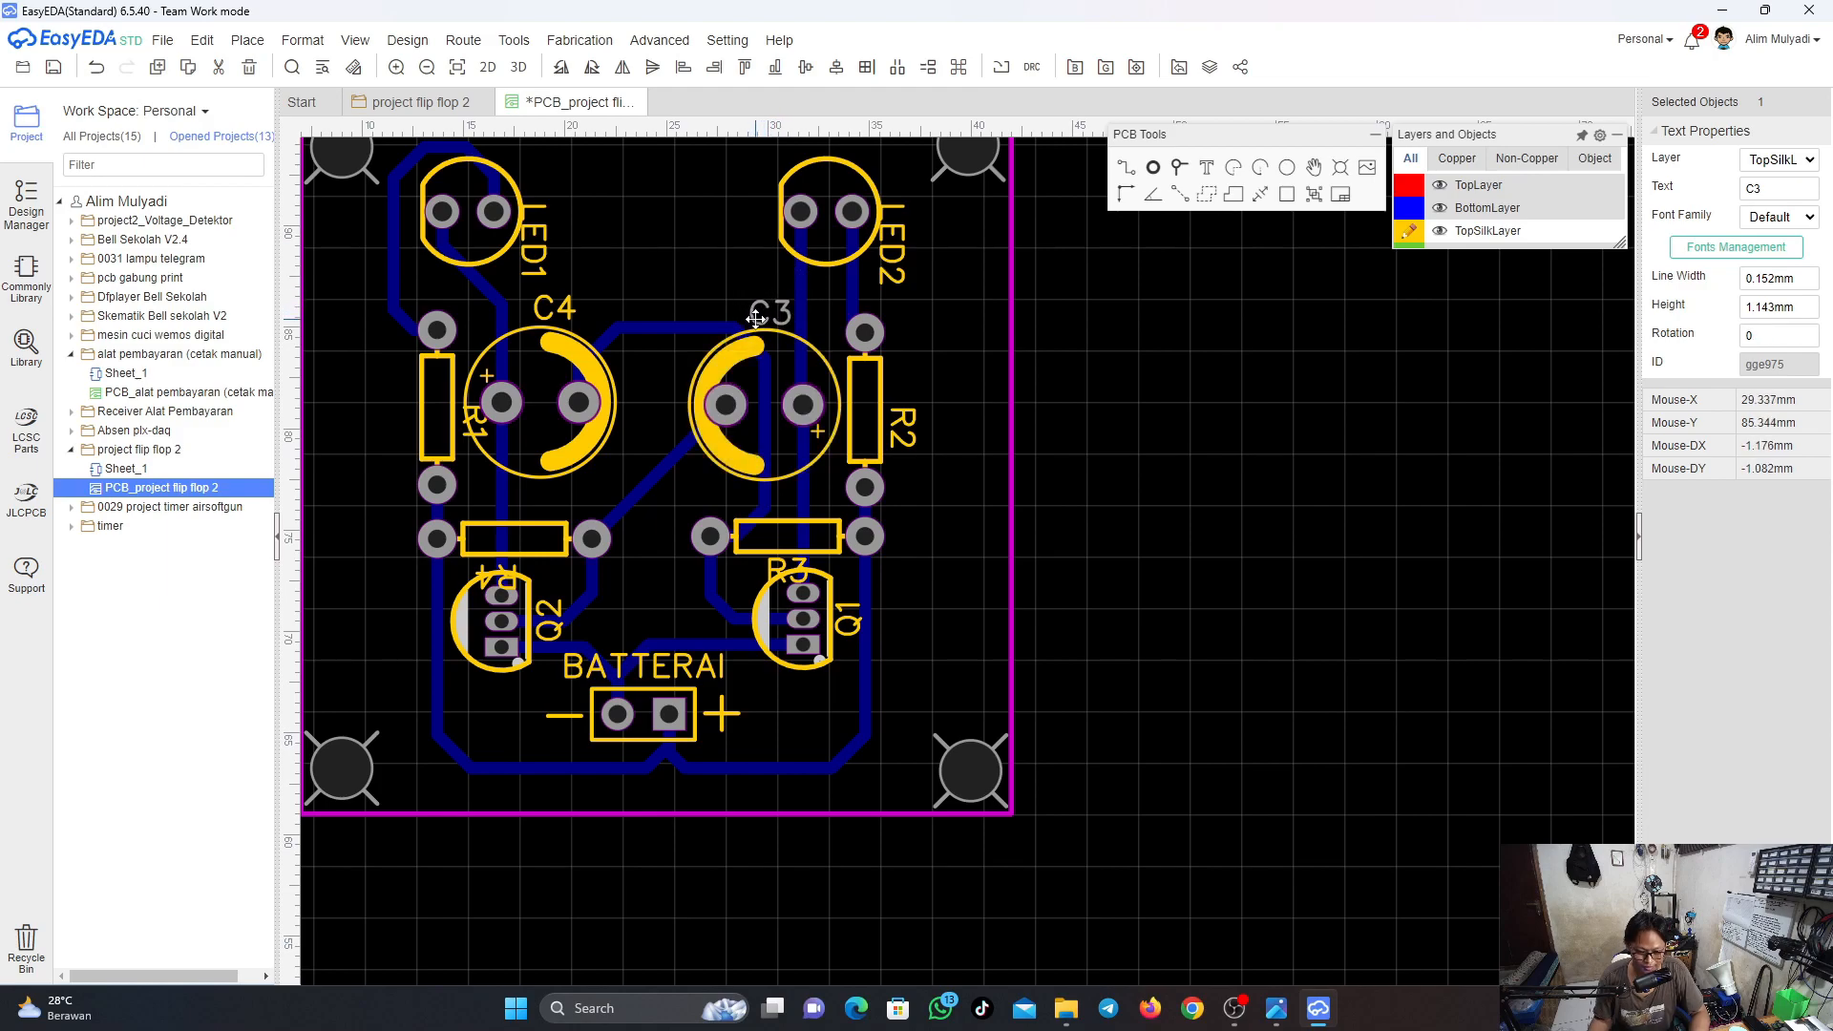
click(556, 305)
drag(556, 305, 539, 303)
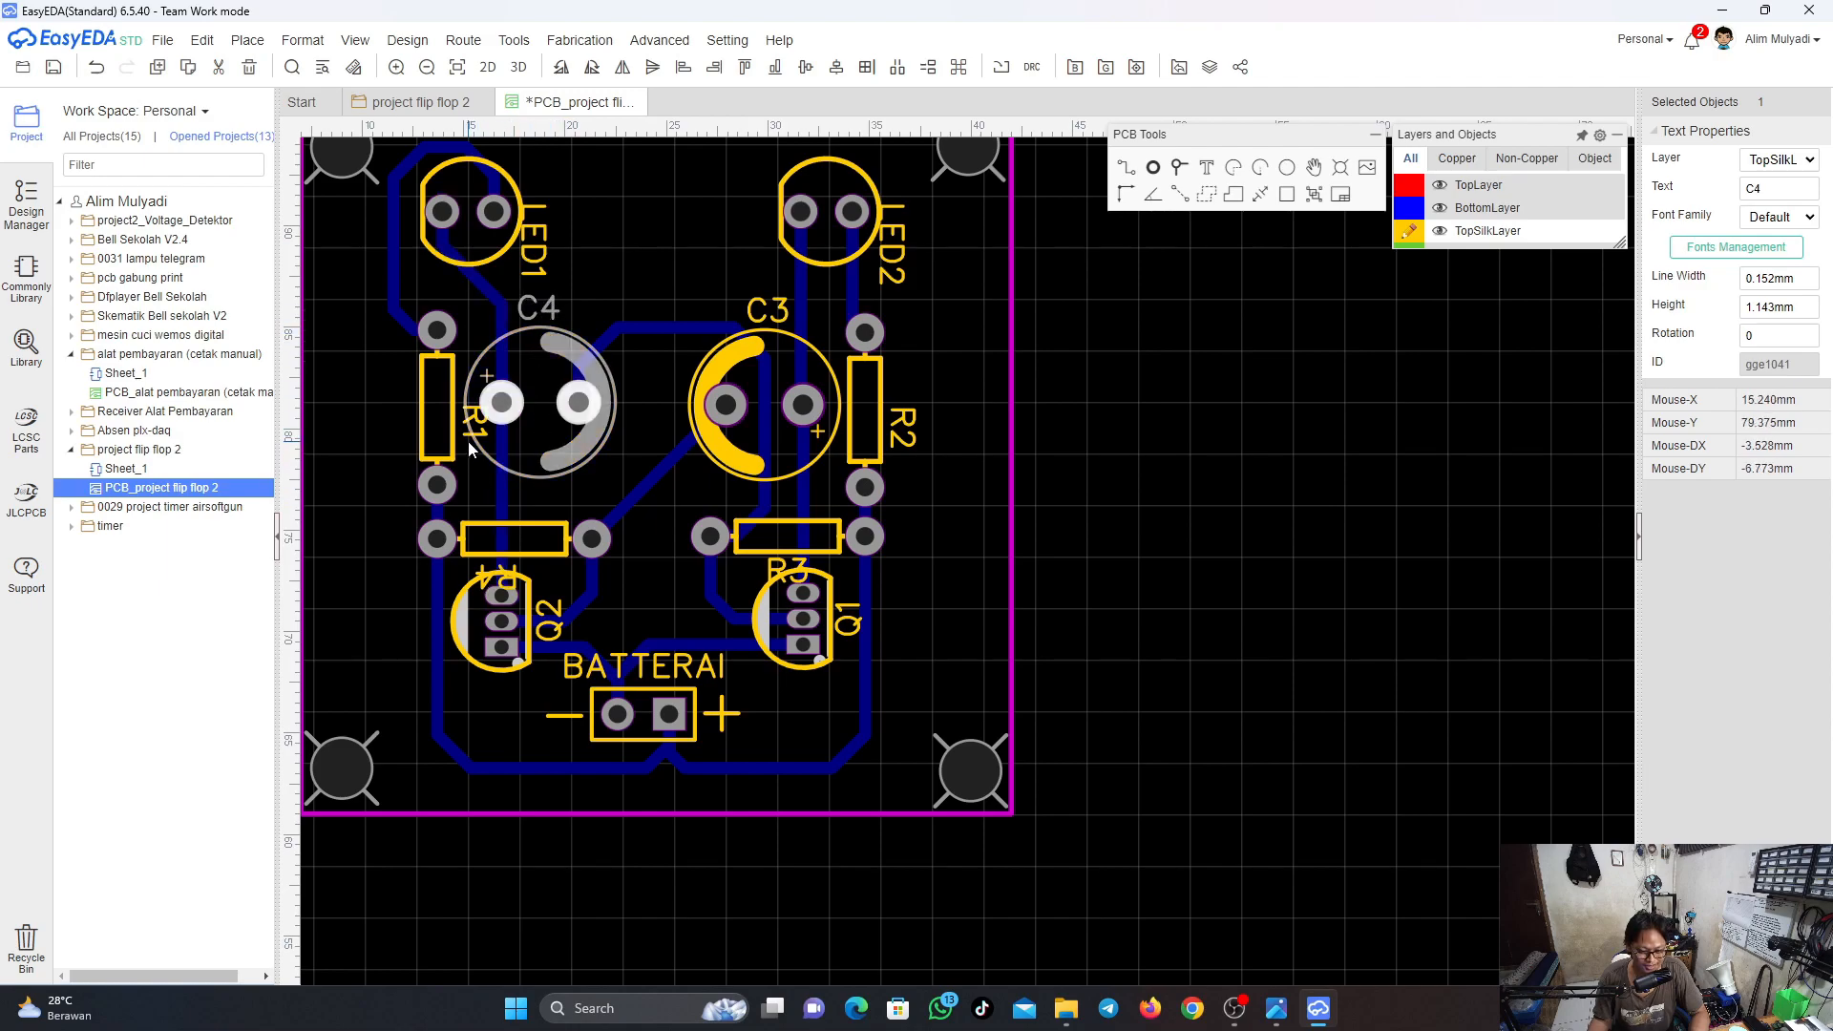
Move the R1 label to the left of its resistor and centre the R2 label just right of its resistor
drag(462, 434, 408, 421)
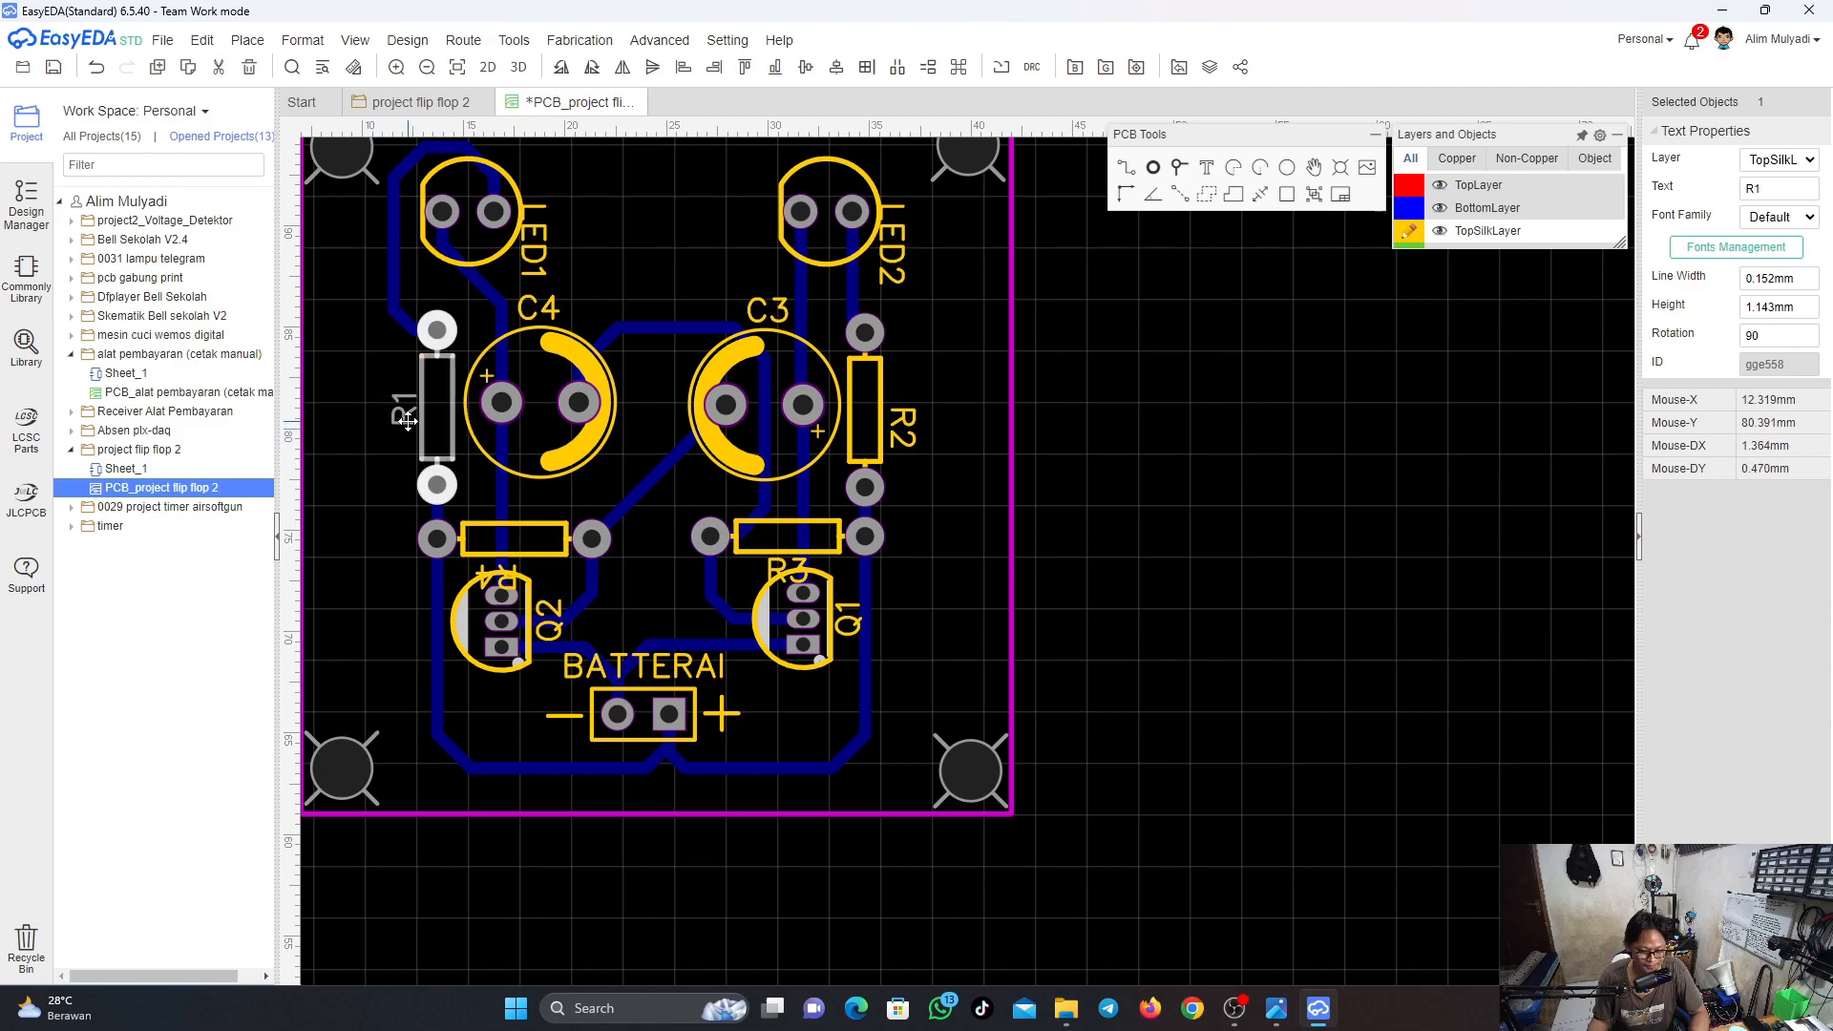
click(904, 429)
drag(909, 434, 902, 409)
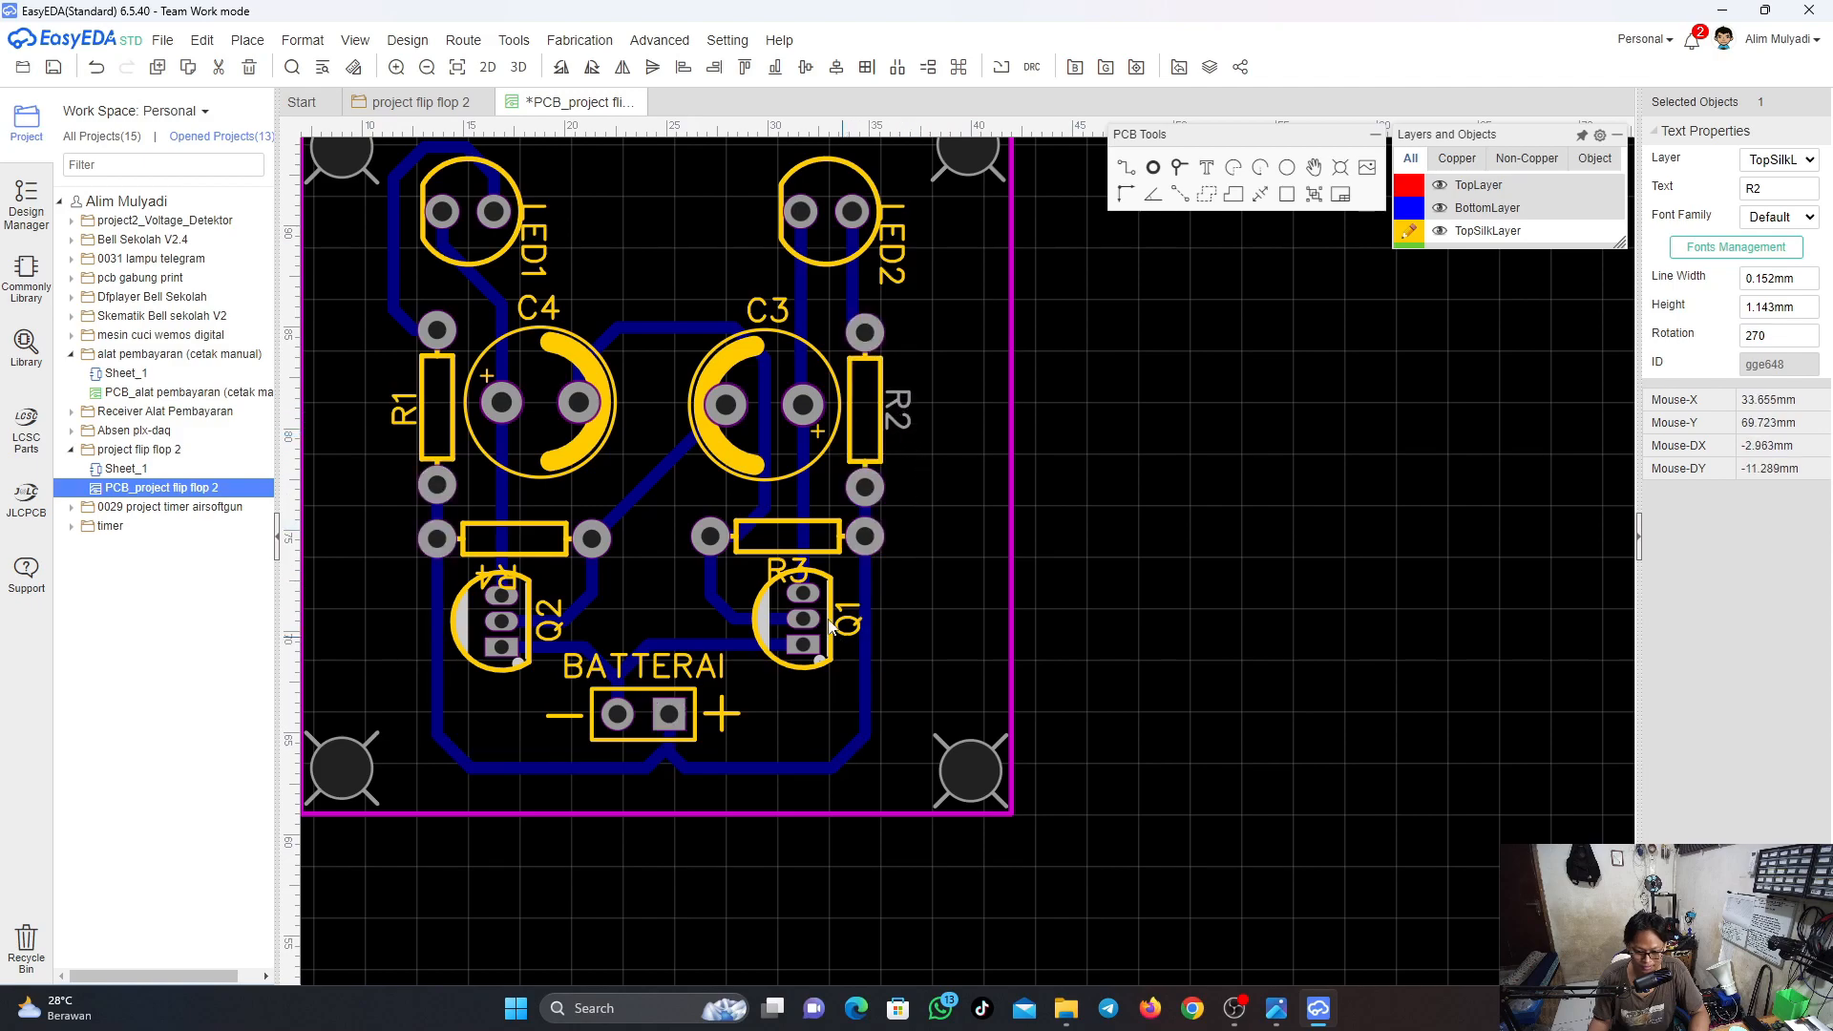
Place the R3 label above its resistor, and move the R4 label above its resistor with the rotation set to 0°
drag(791, 572, 826, 494)
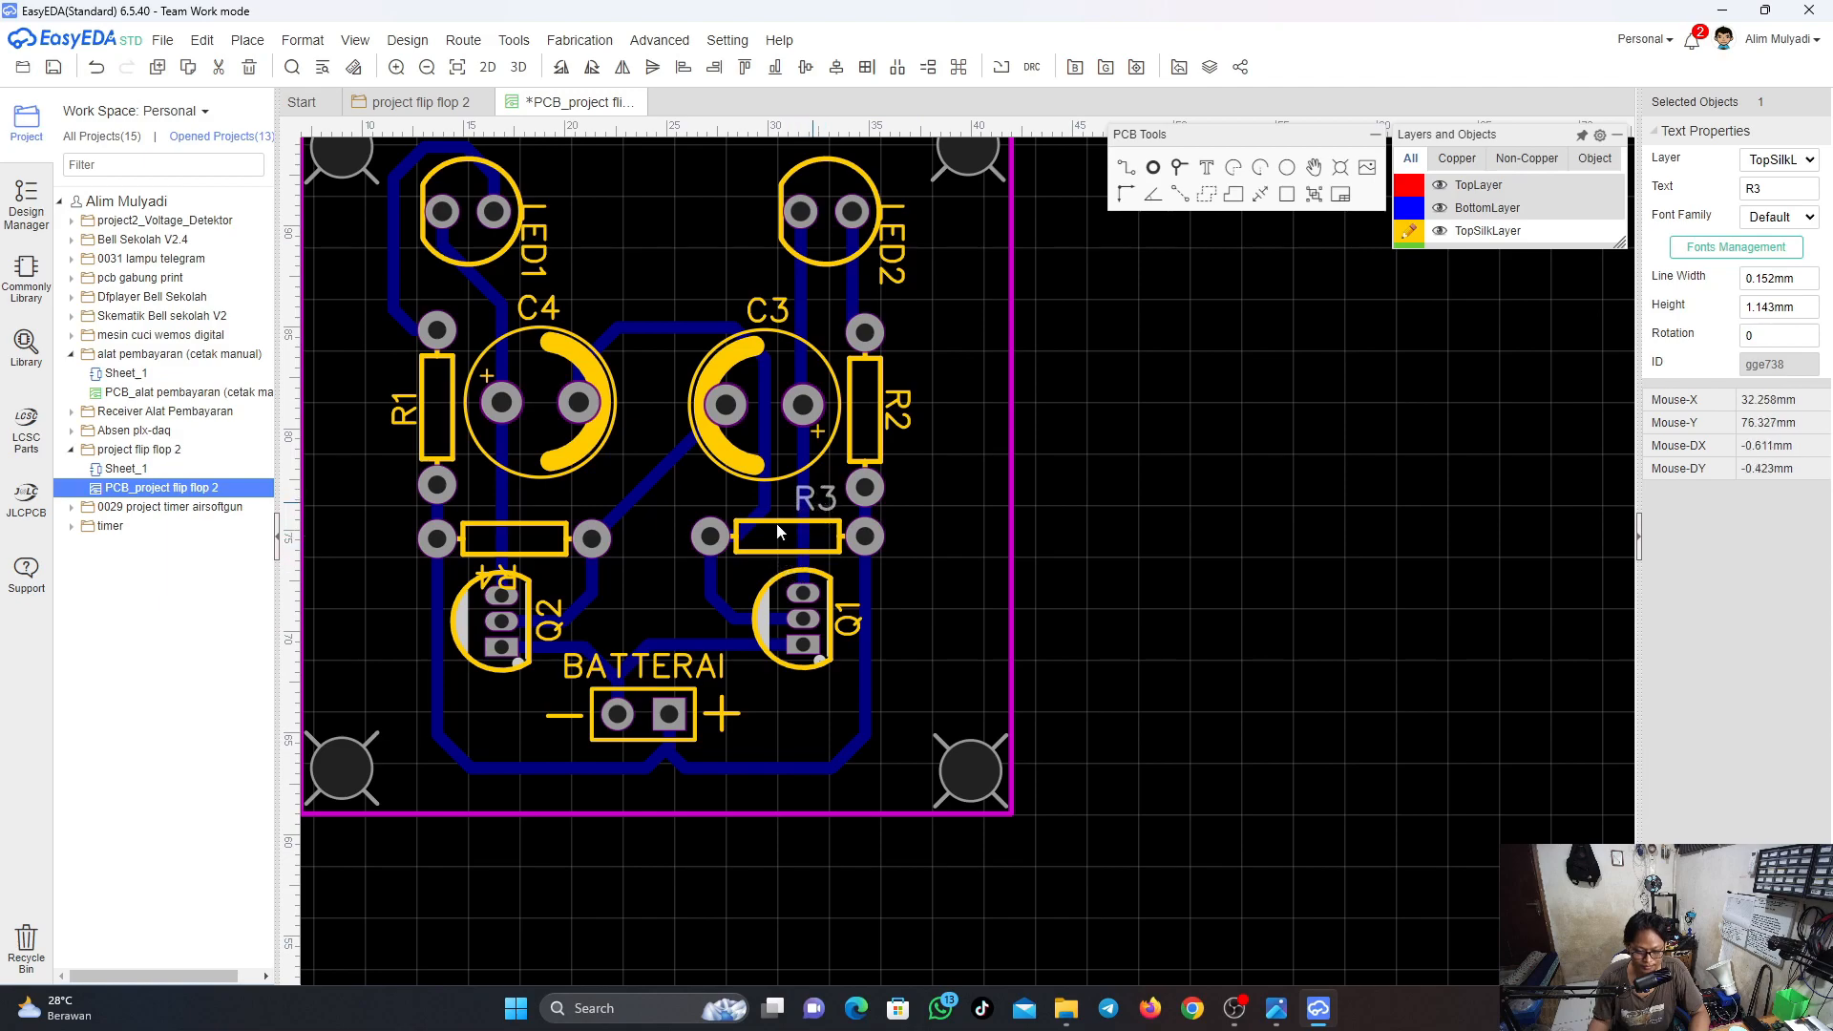
click(514, 572)
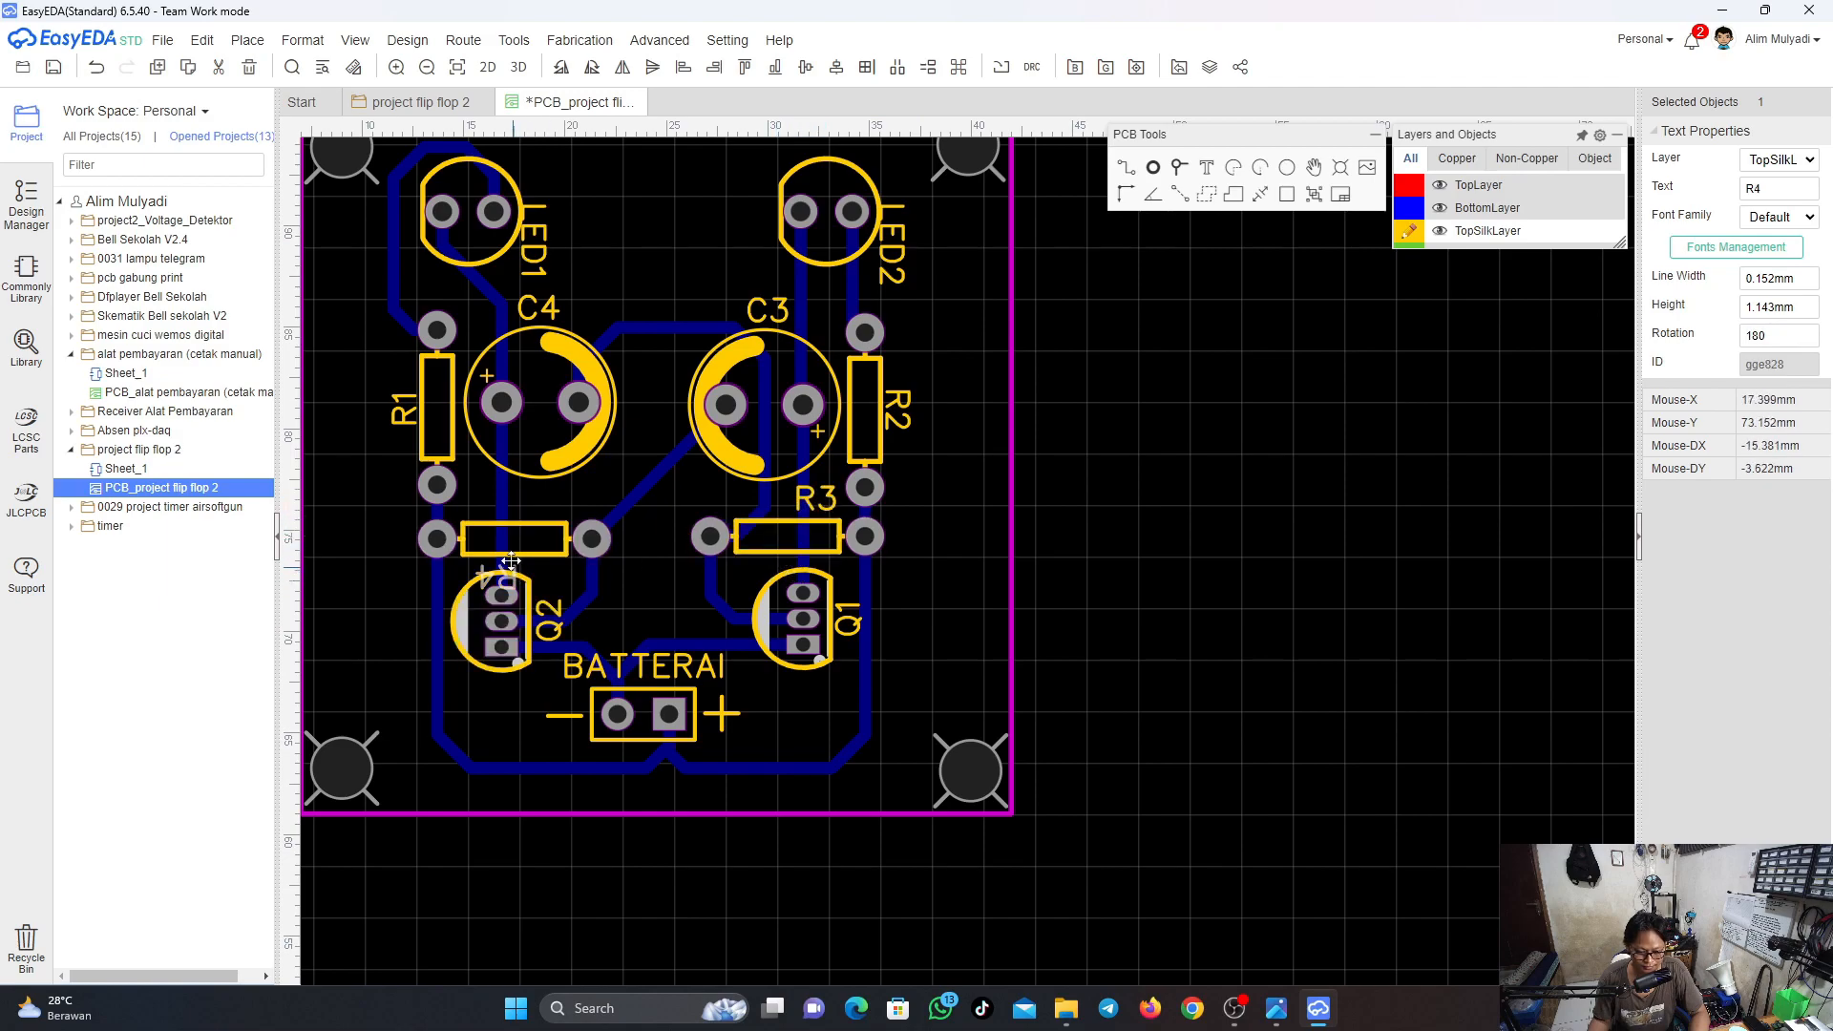
drag(511, 563, 507, 500)
key(space)
key(space)
drag(515, 491, 475, 501)
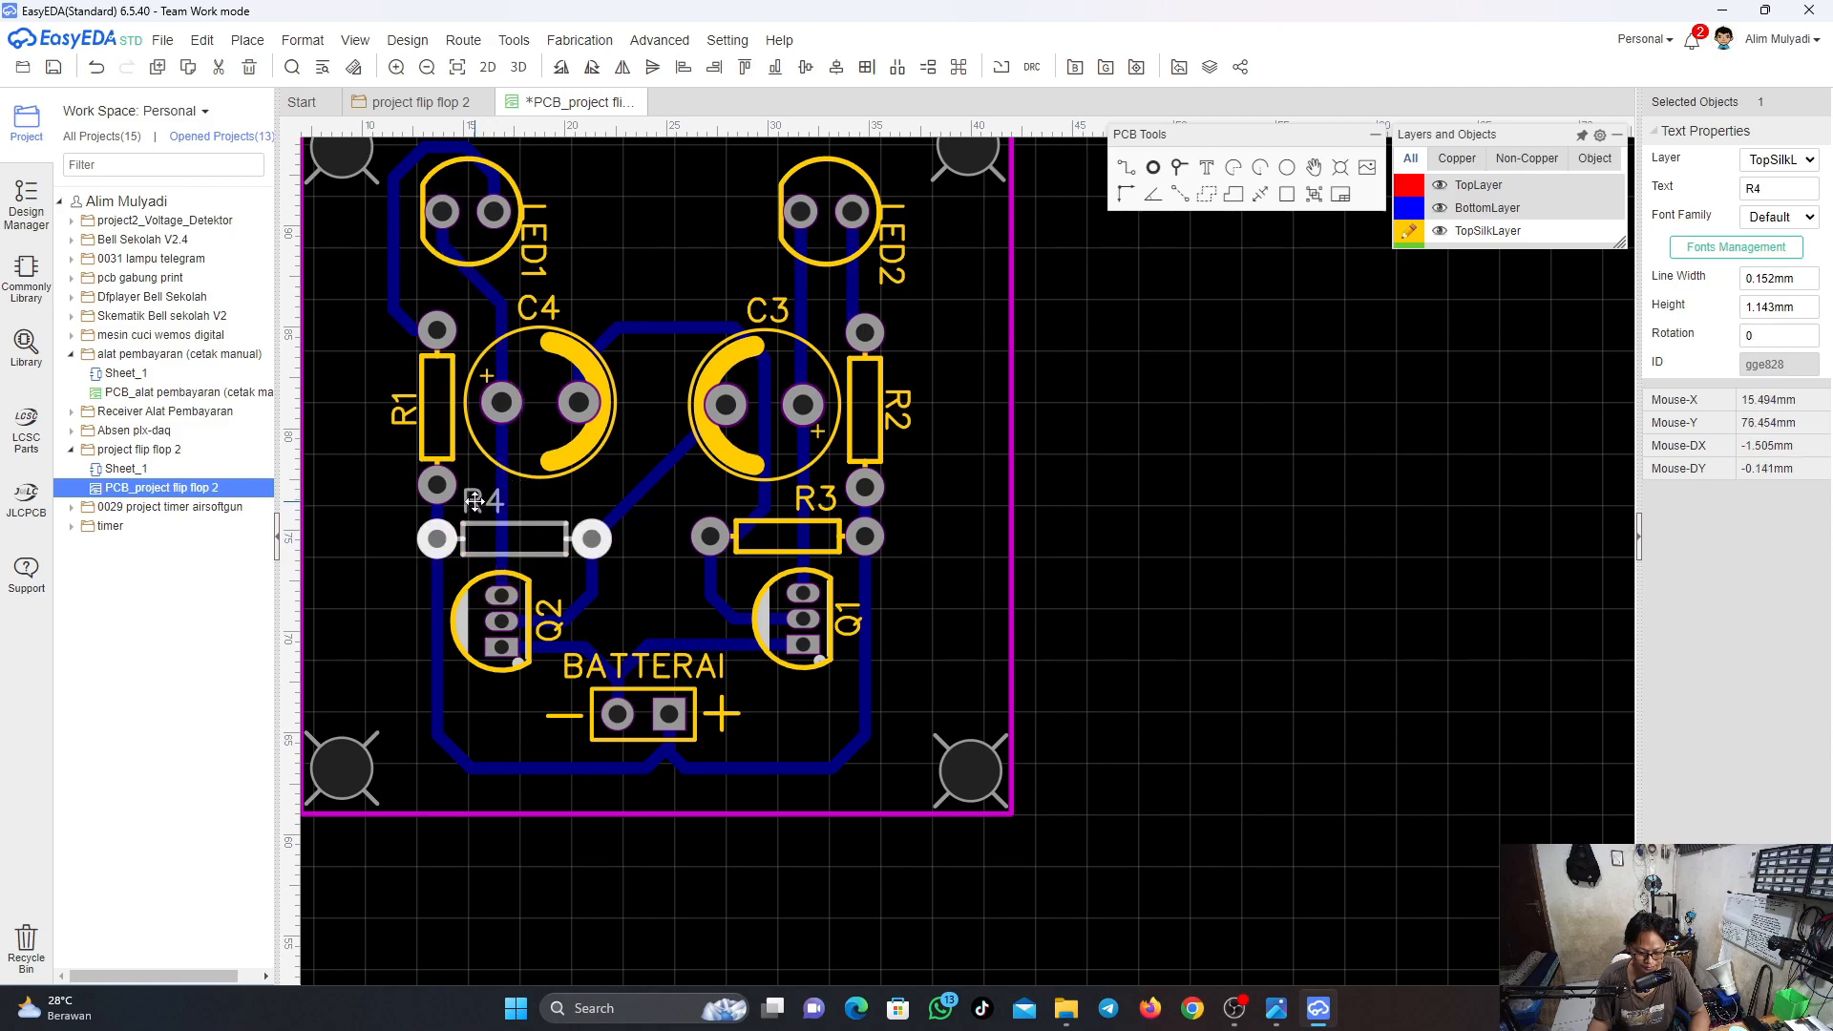
Deselect the R4 label and save the PCB layout
click(943, 611)
scroll(1109, 620, down, 2)
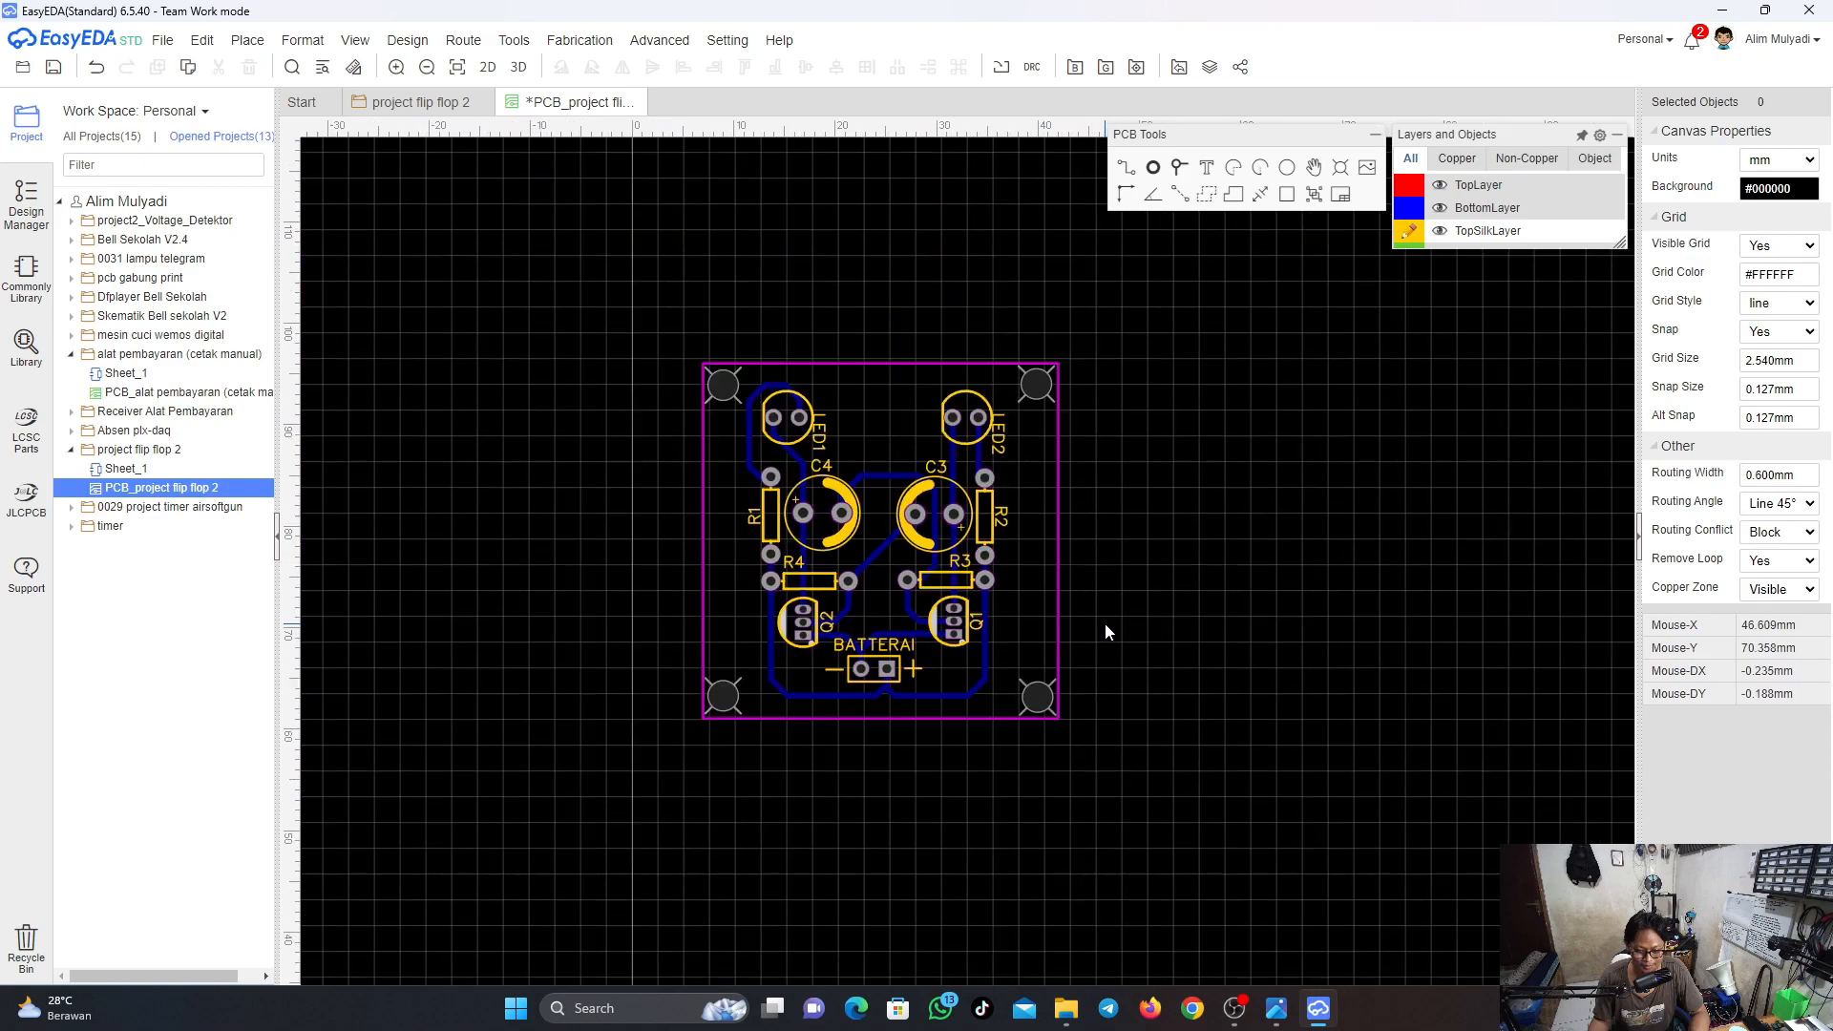
scroll(1103, 623, up, 1)
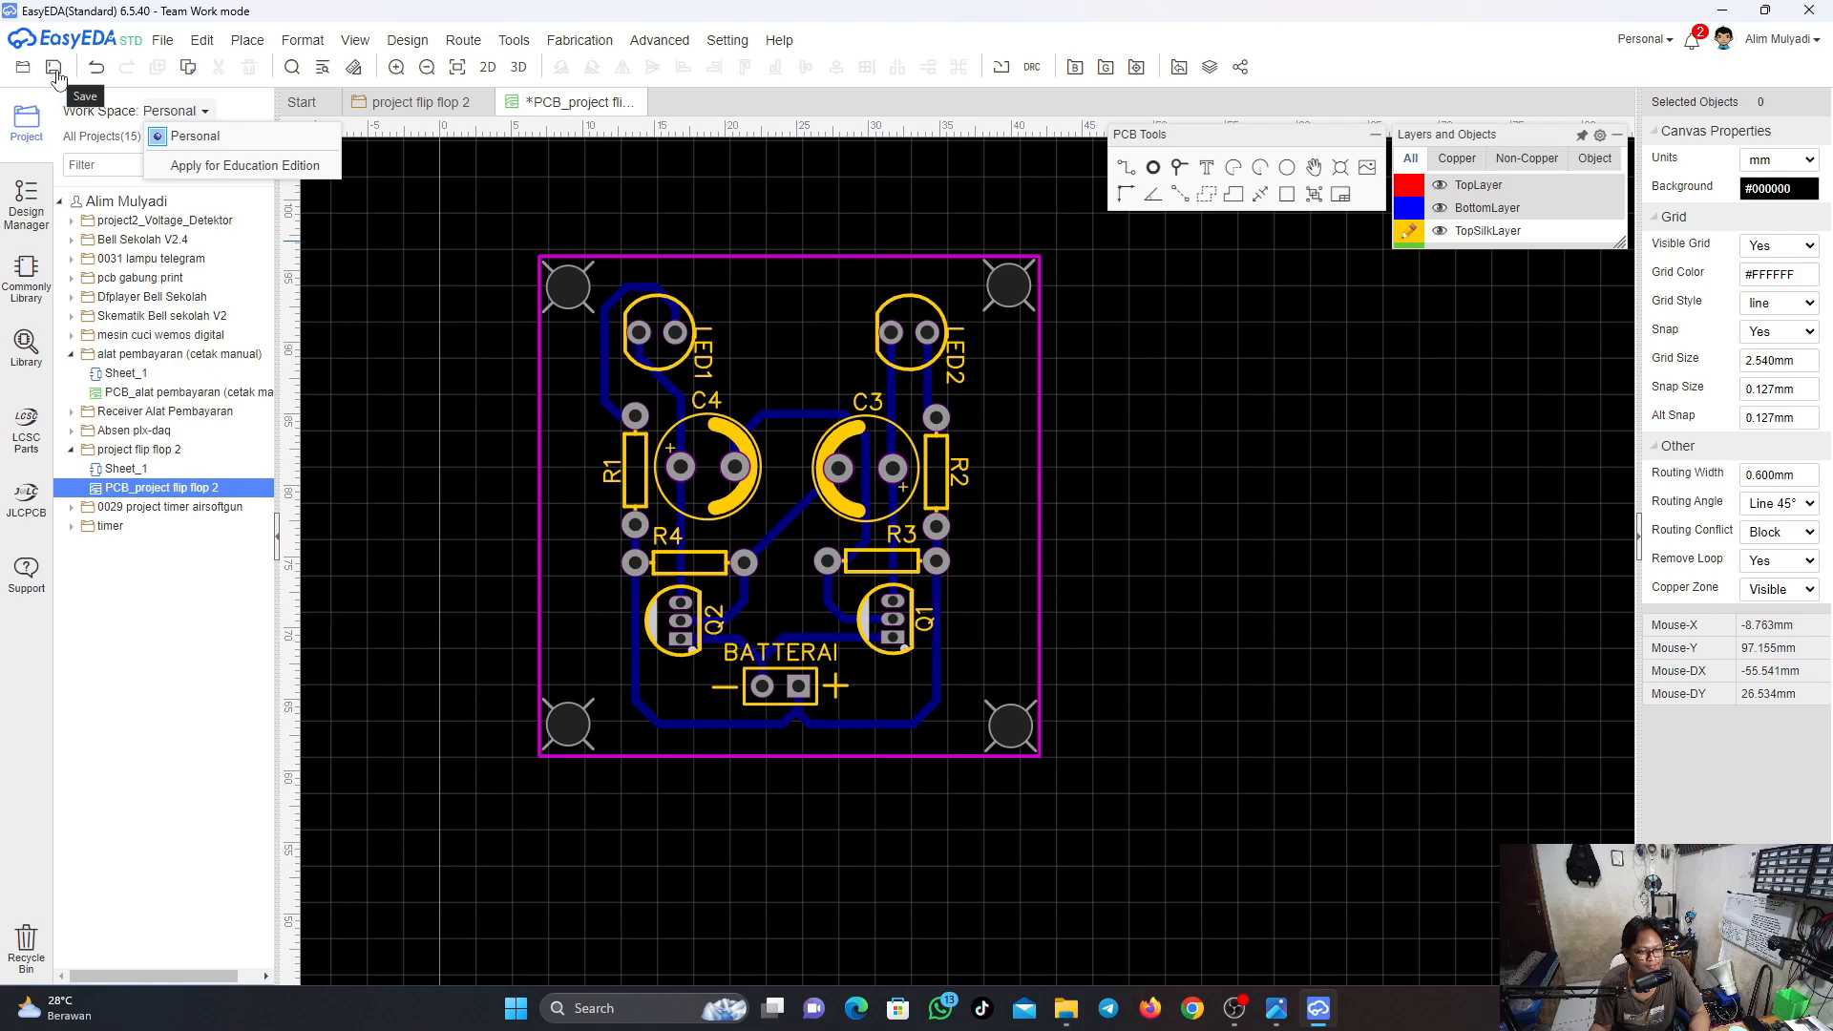
click(162, 42)
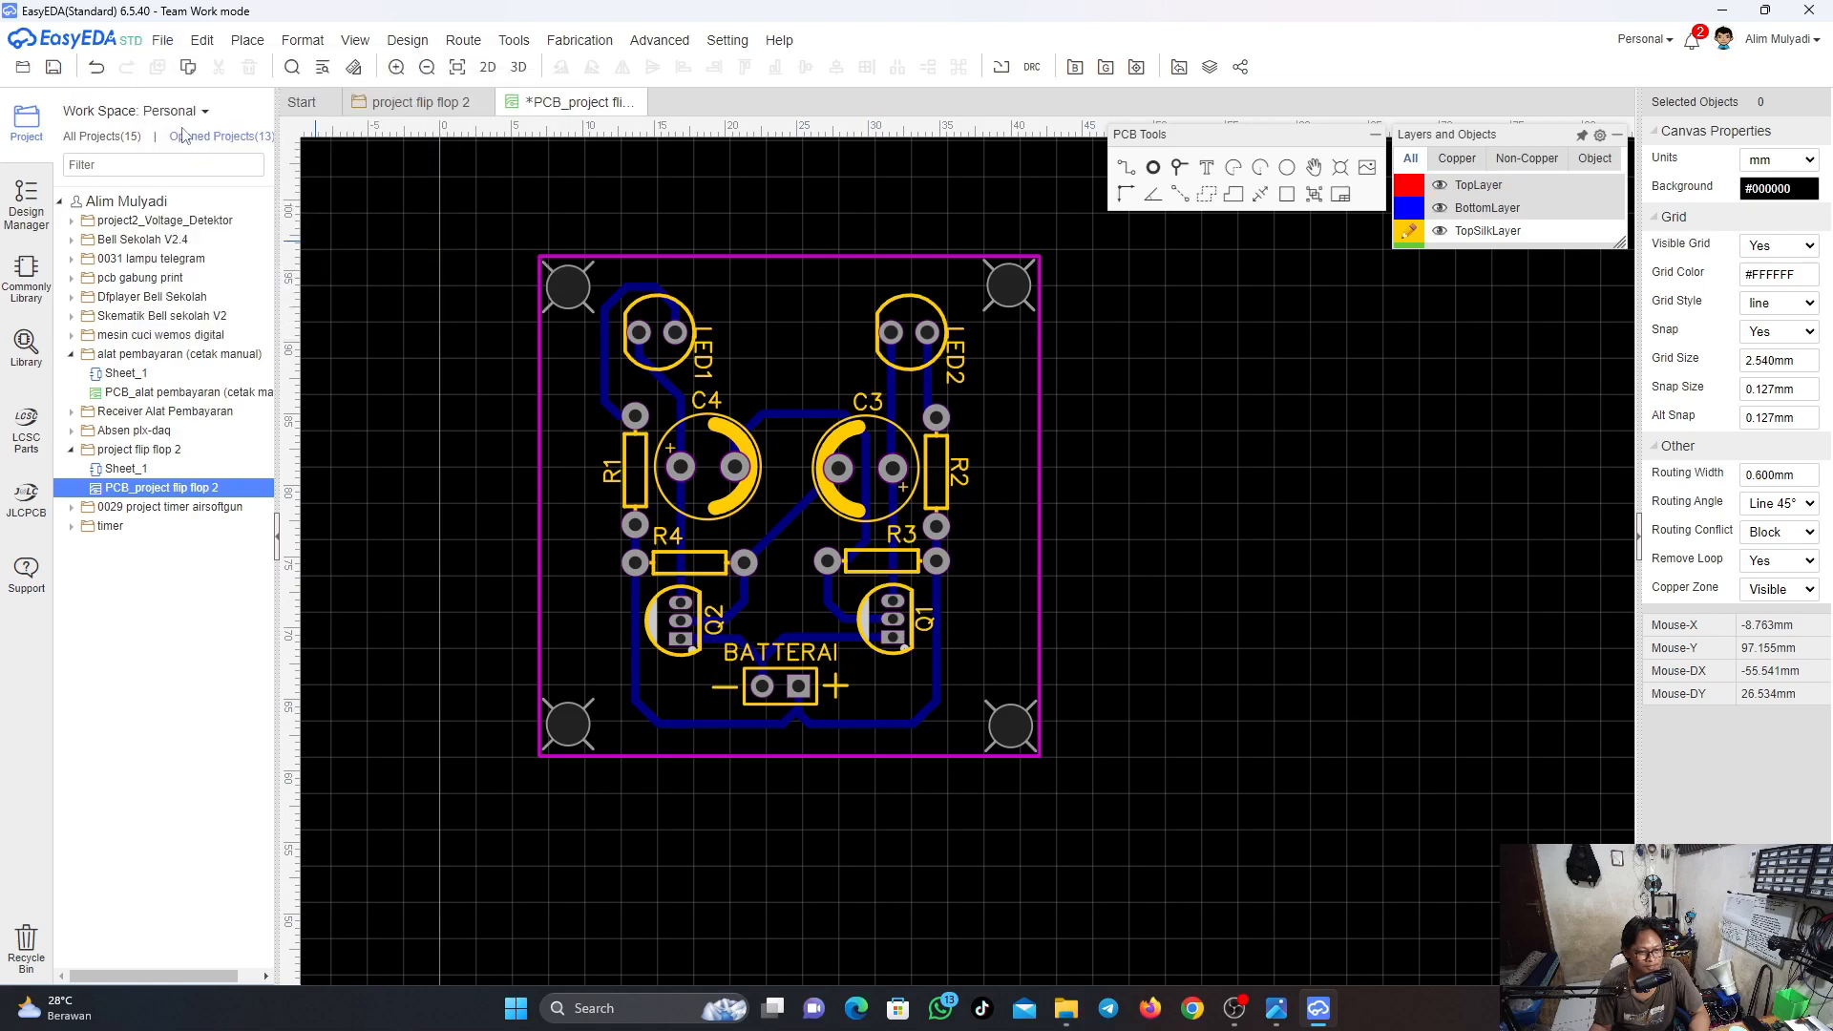
key(ctrl+s)
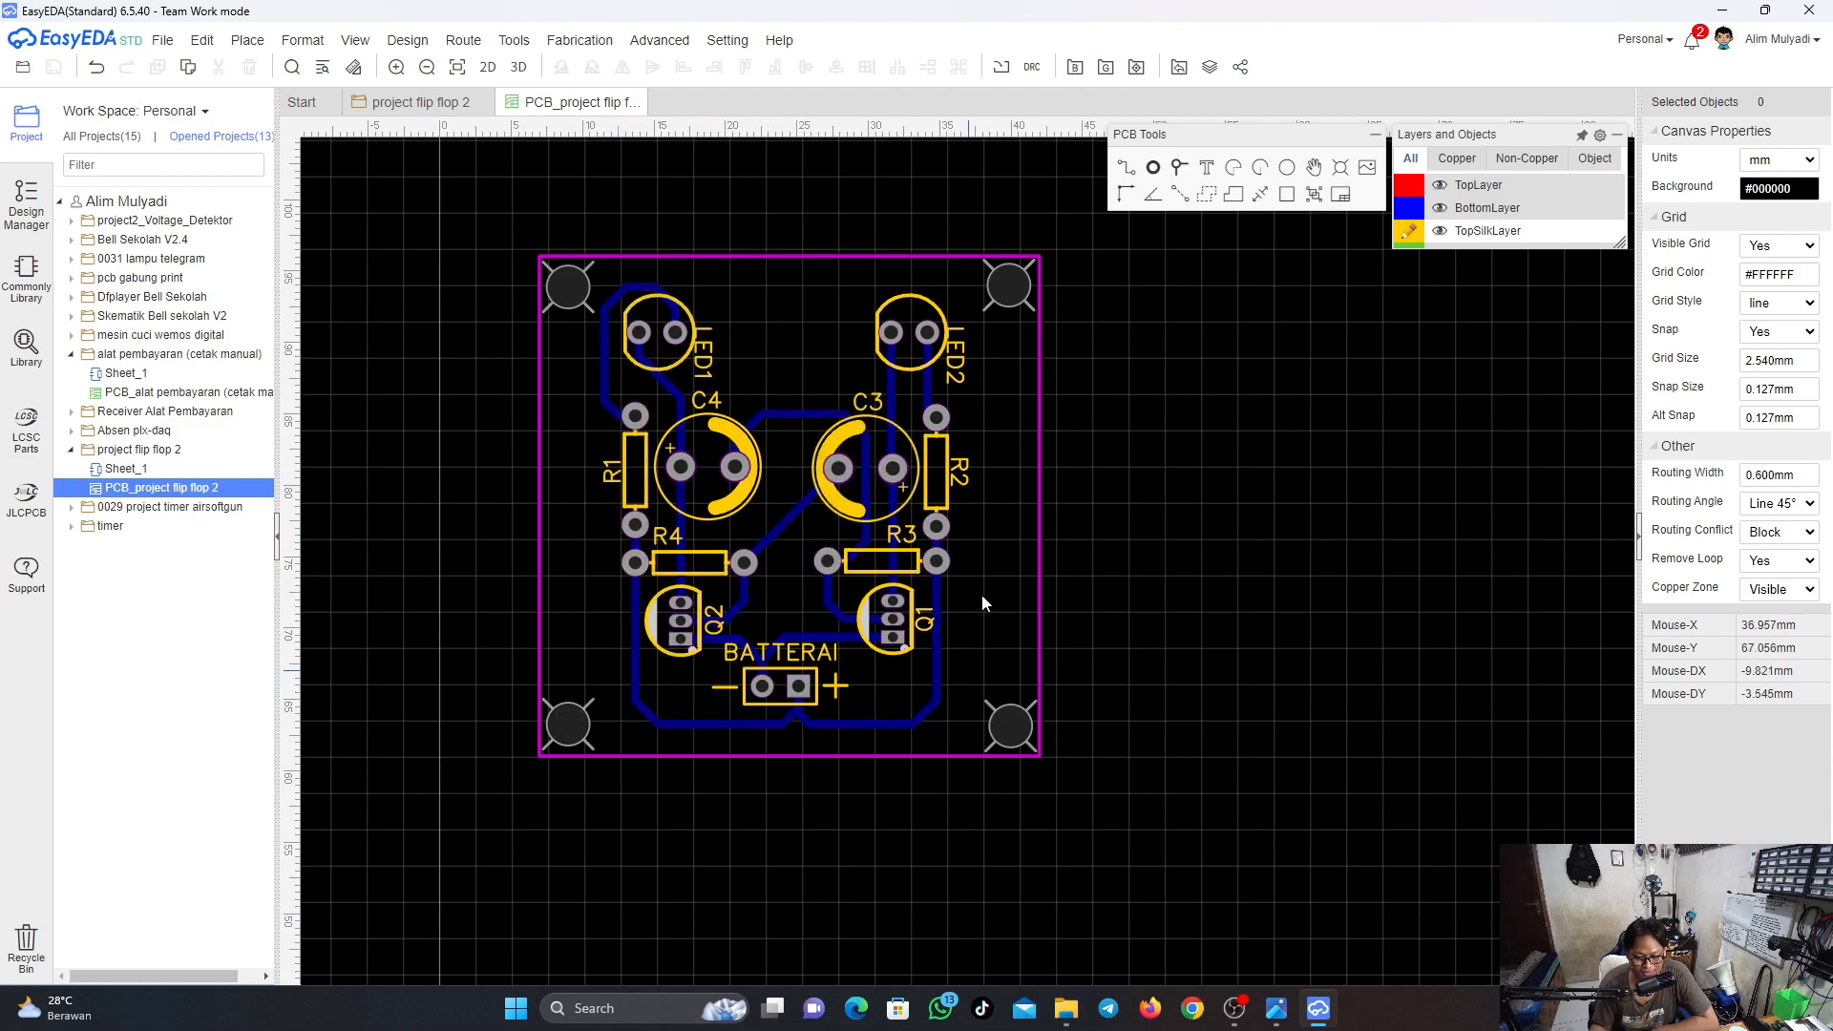
click(1208, 197)
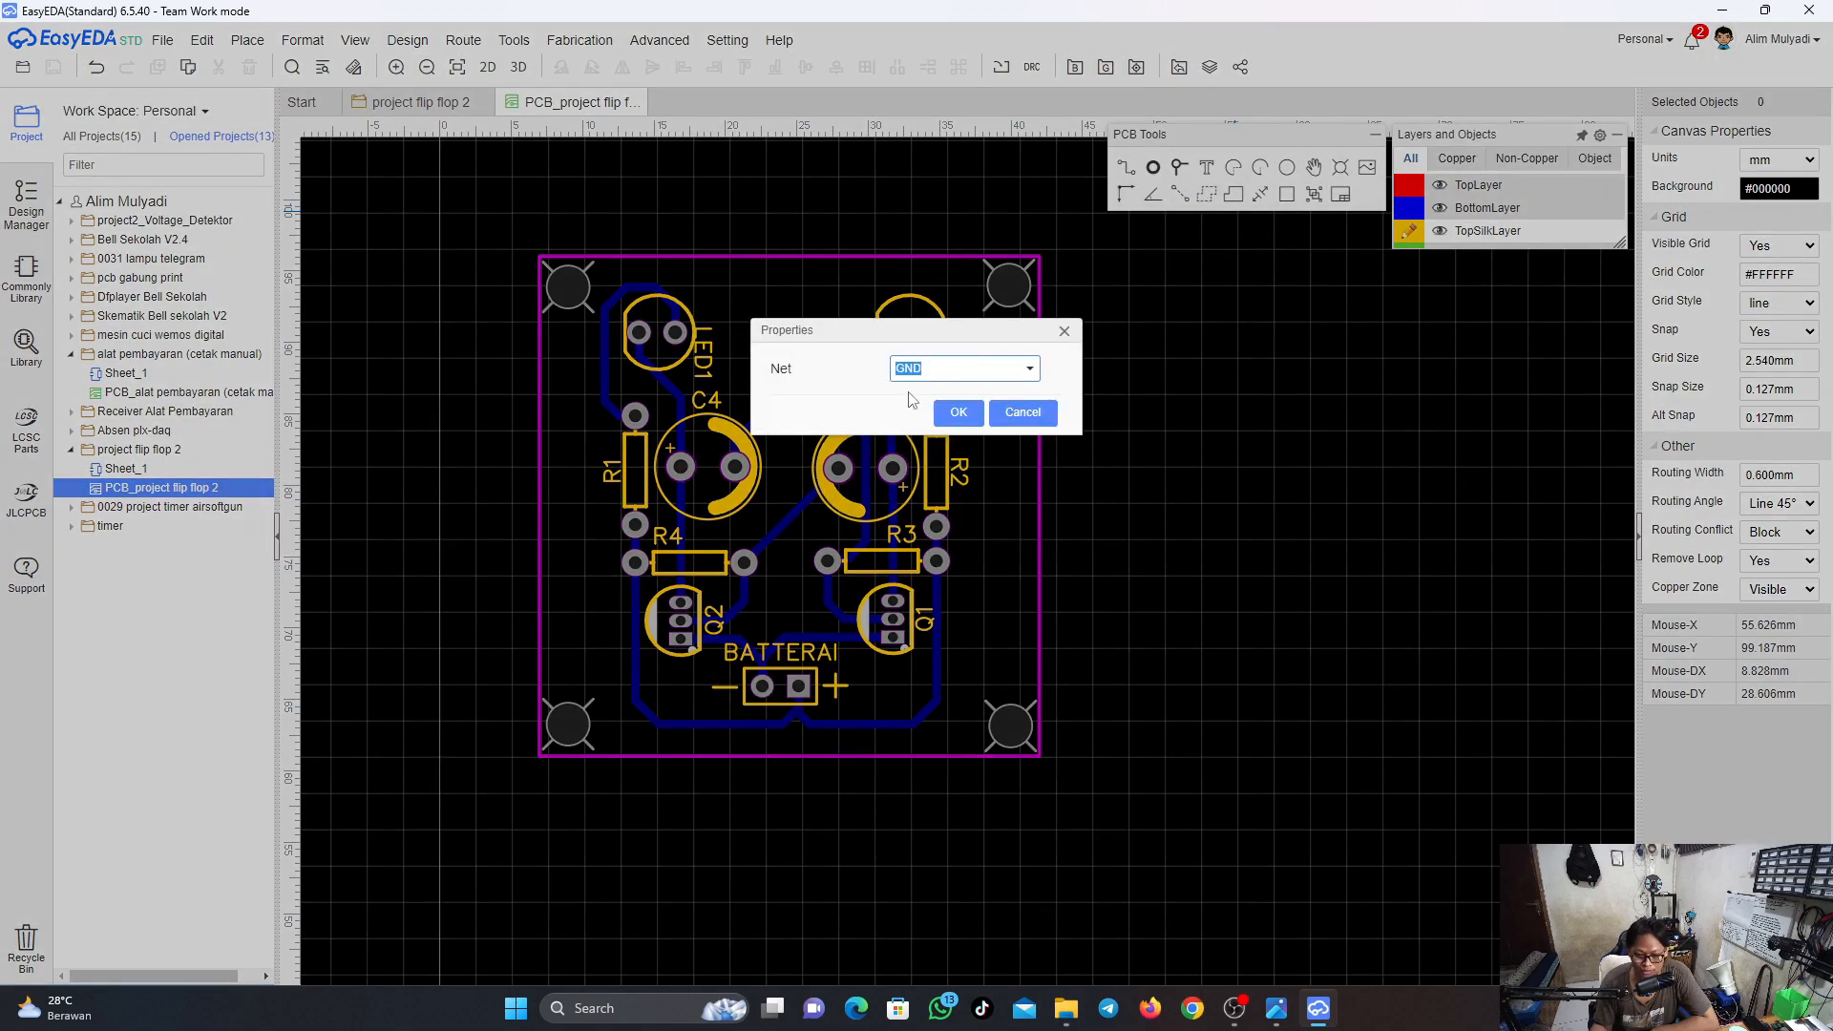
click(1030, 371)
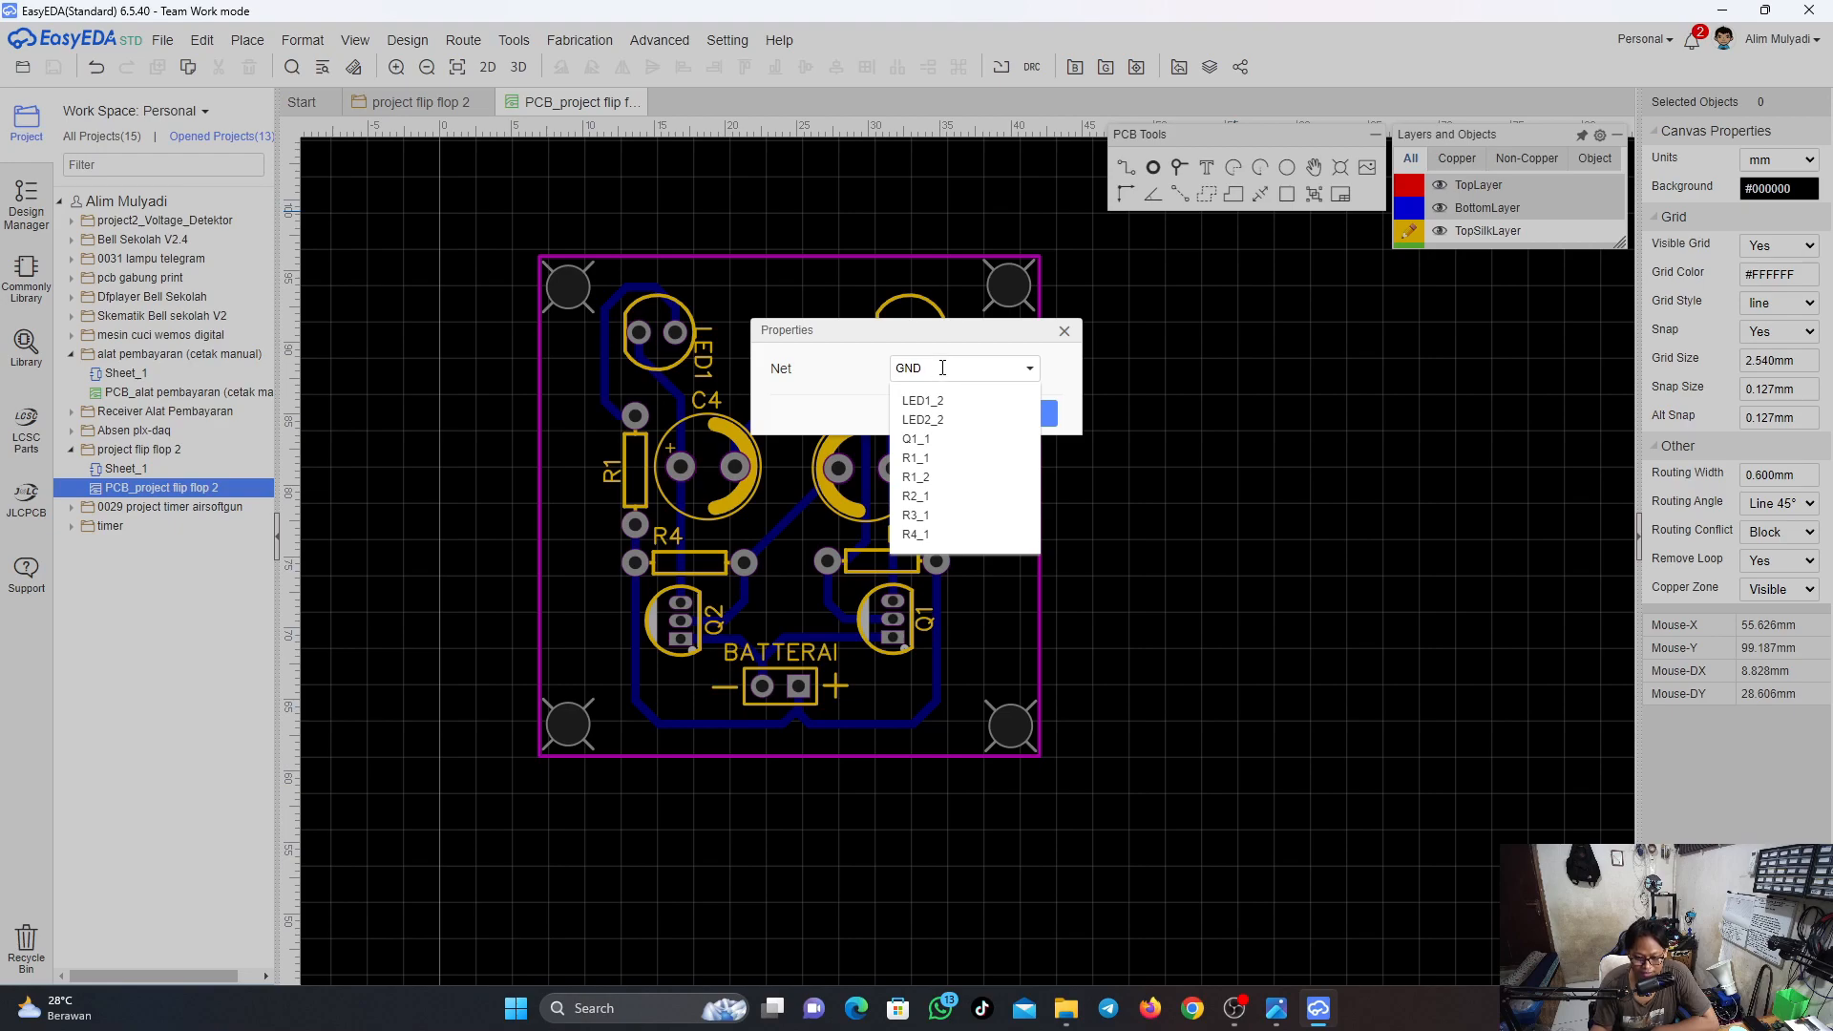
click(1063, 332)
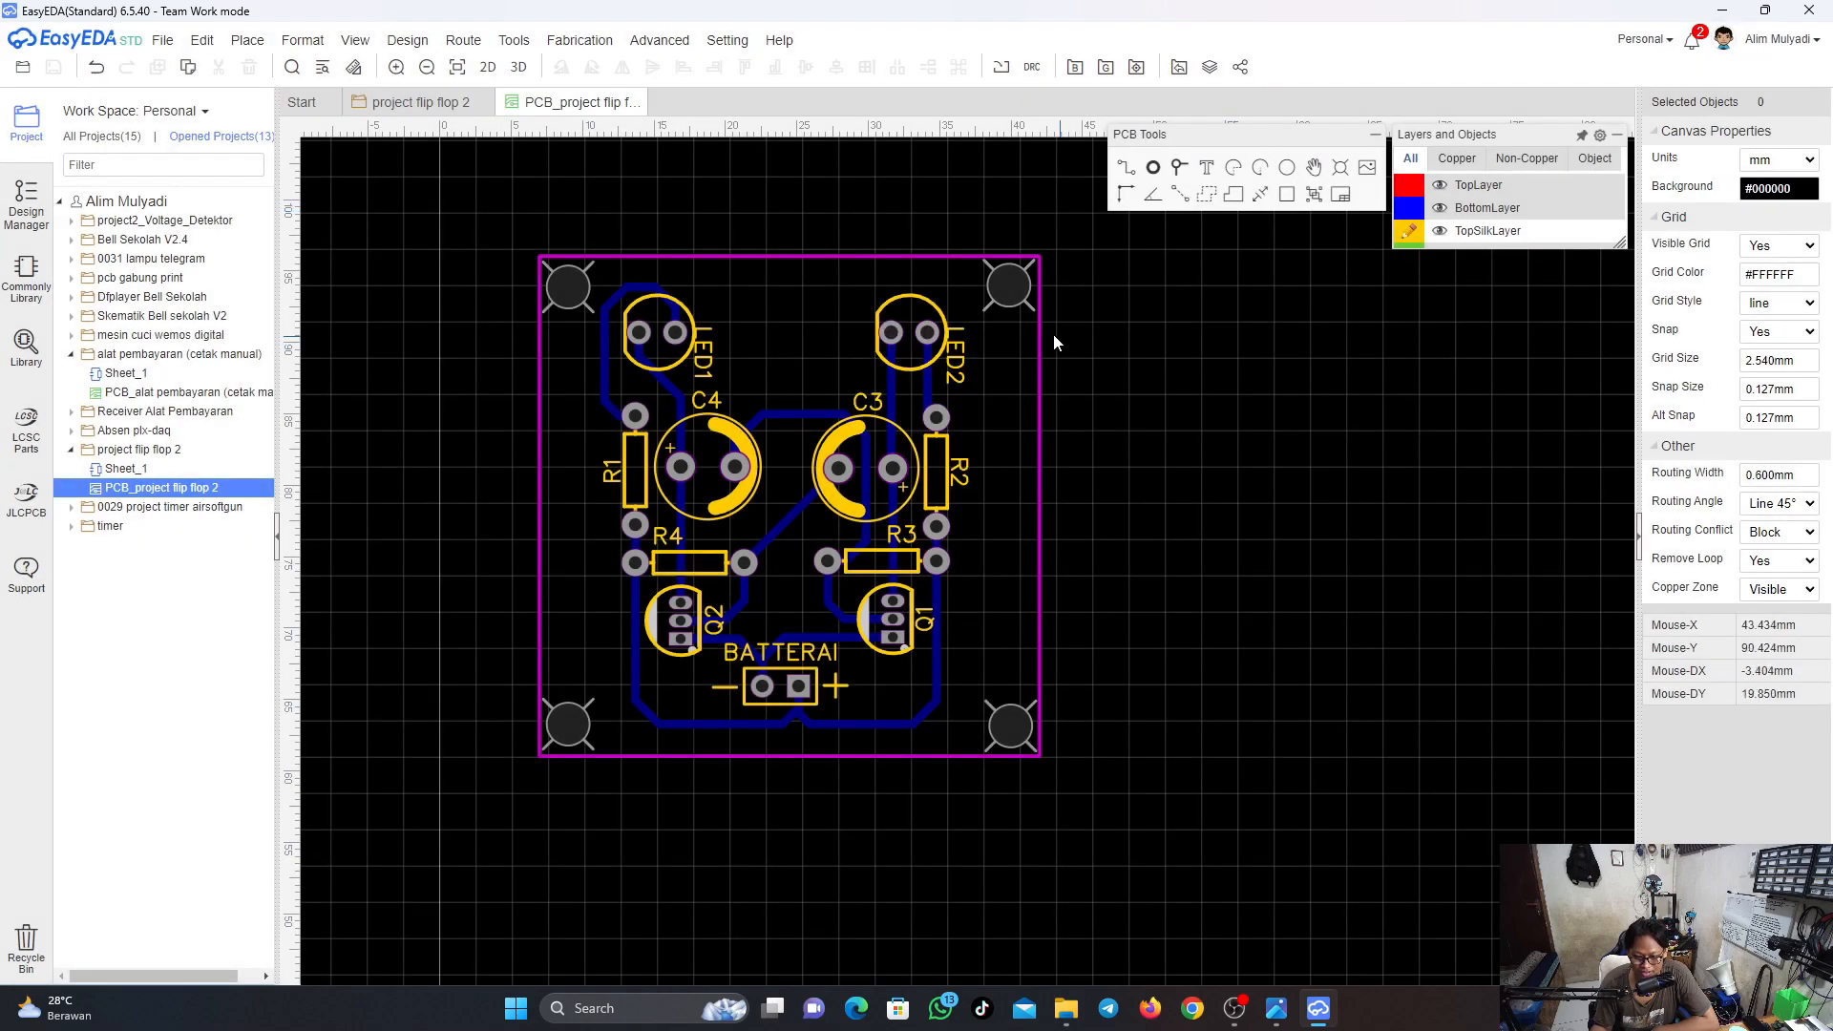
In the project flip flop 2 schematic, place a GND symbol just below the lower rail's right corner, under the battery connector
click(413, 101)
scroll(677, 763, up, 1)
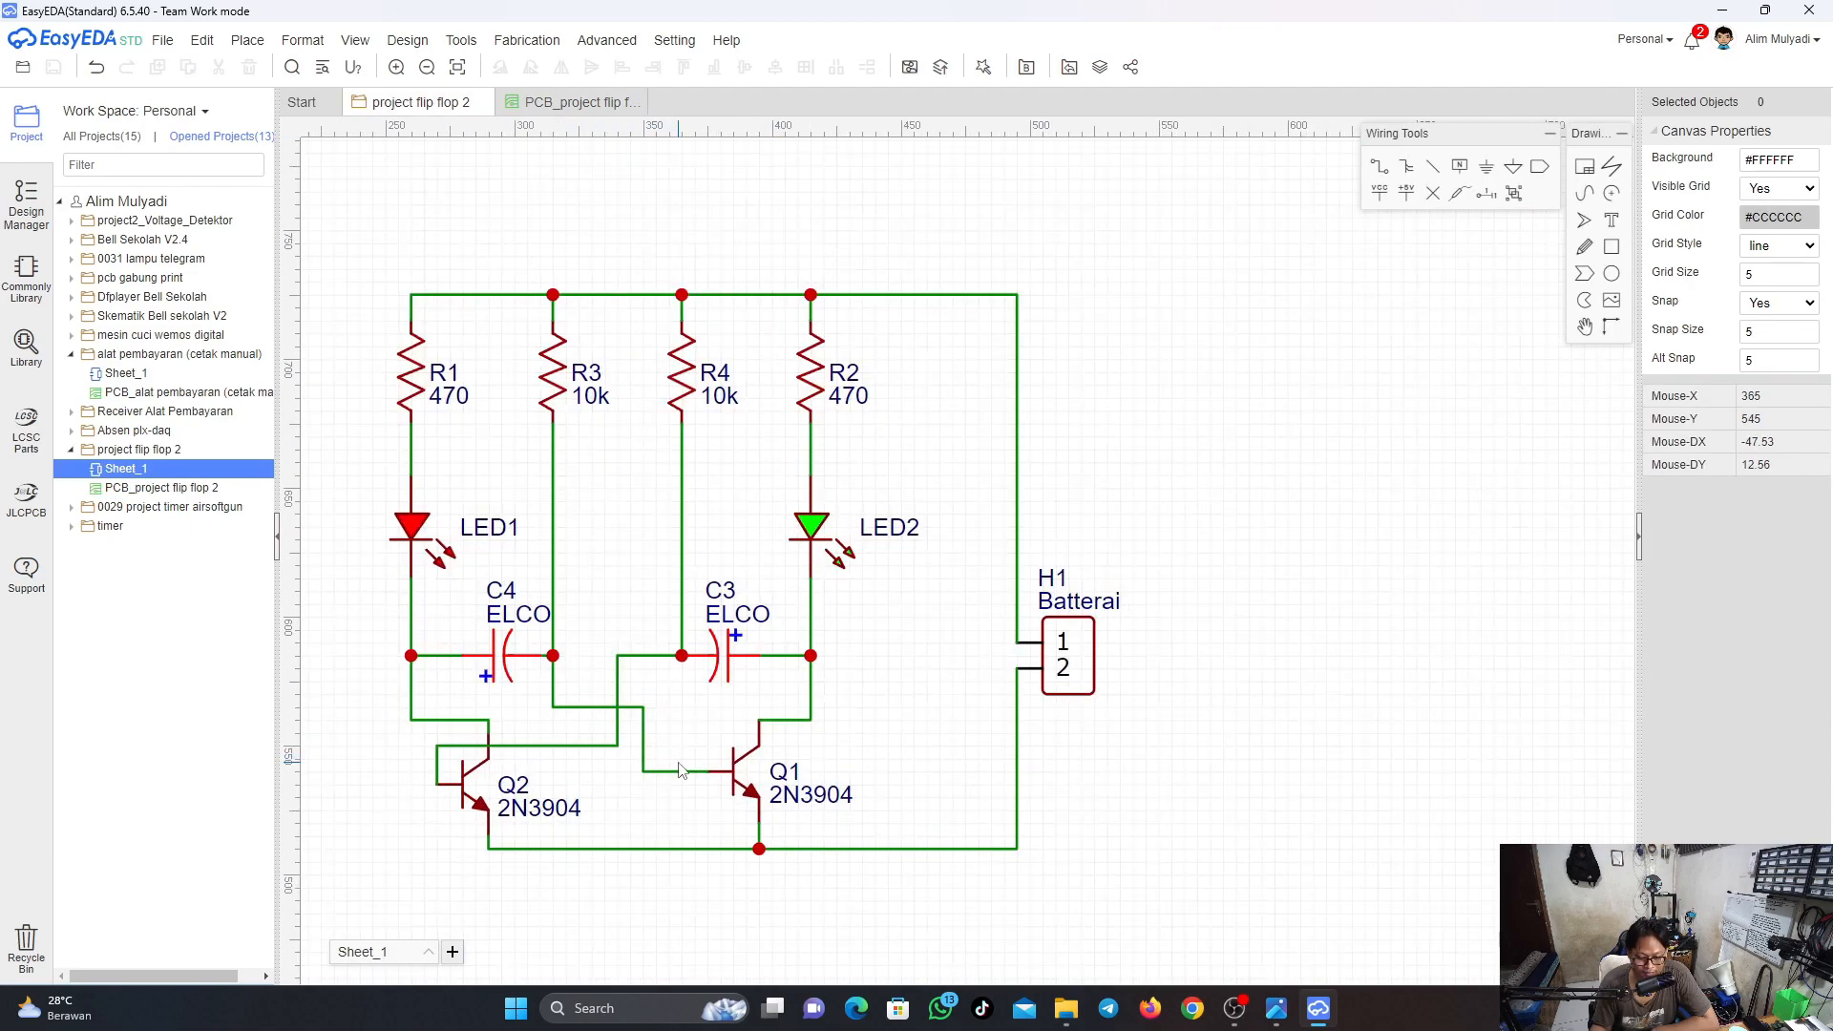
scroll(409, 448, down, 1)
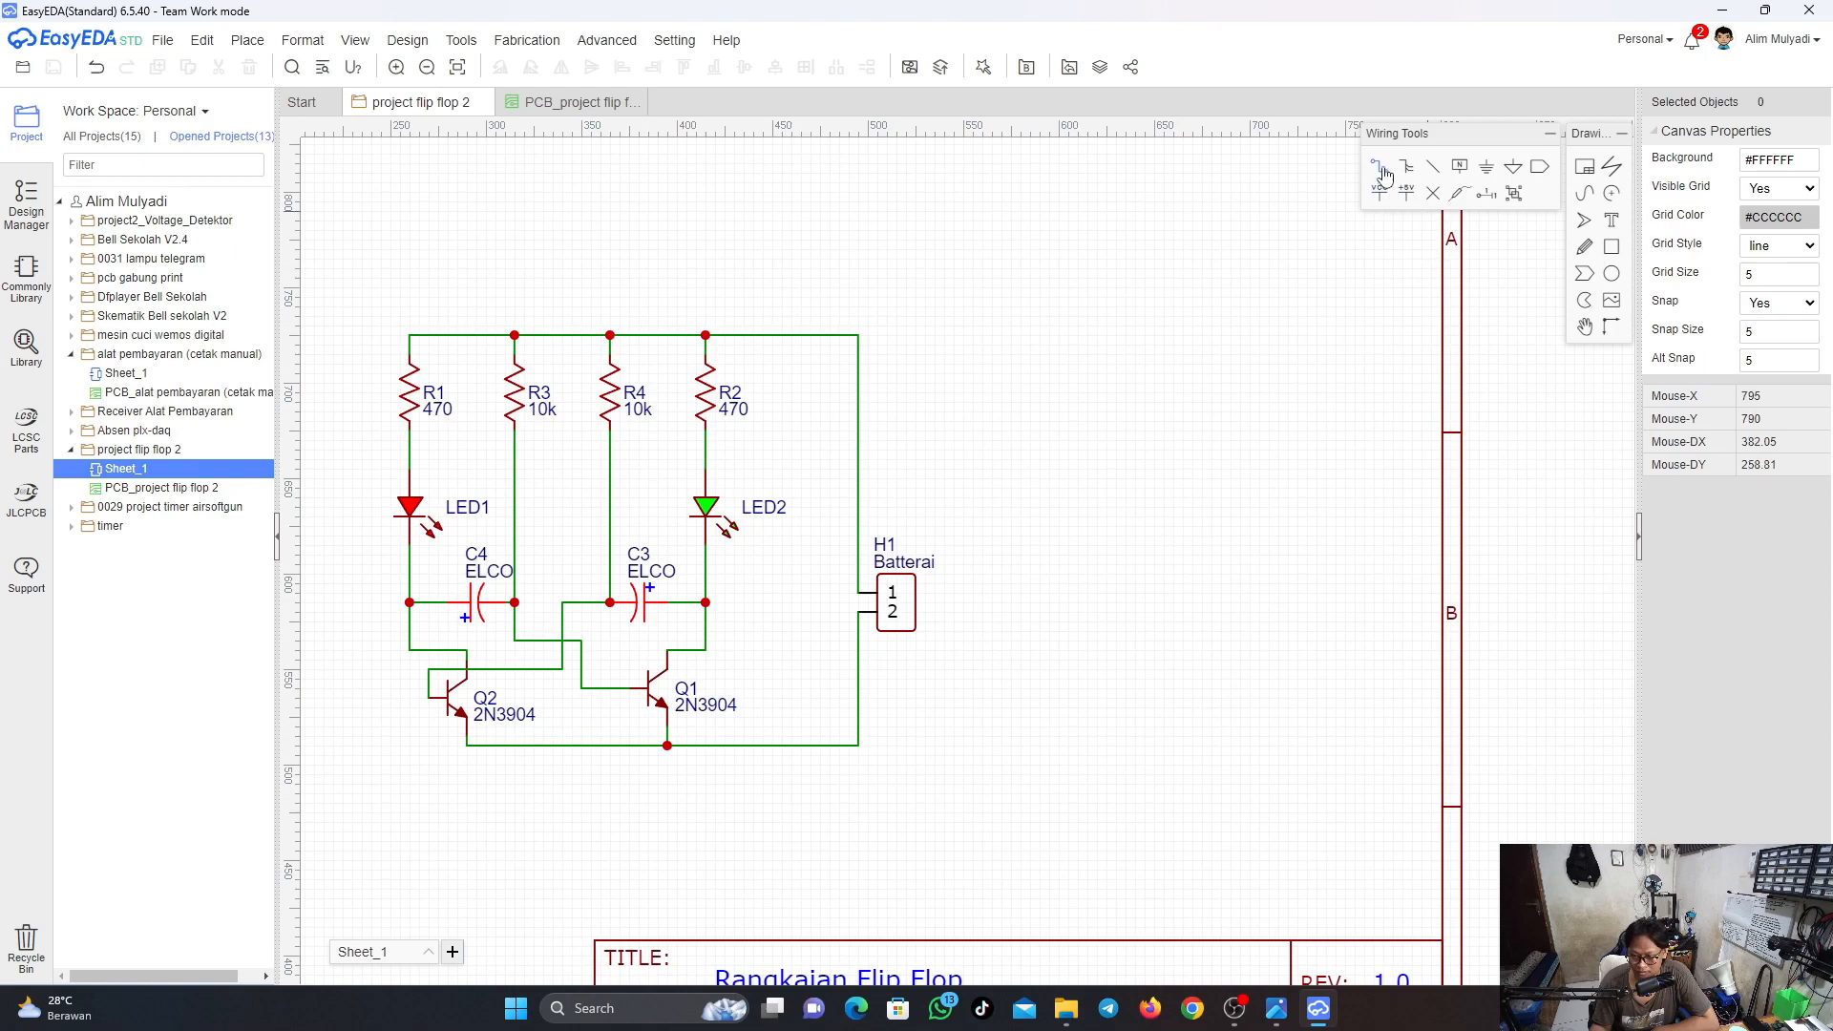
click(1486, 166)
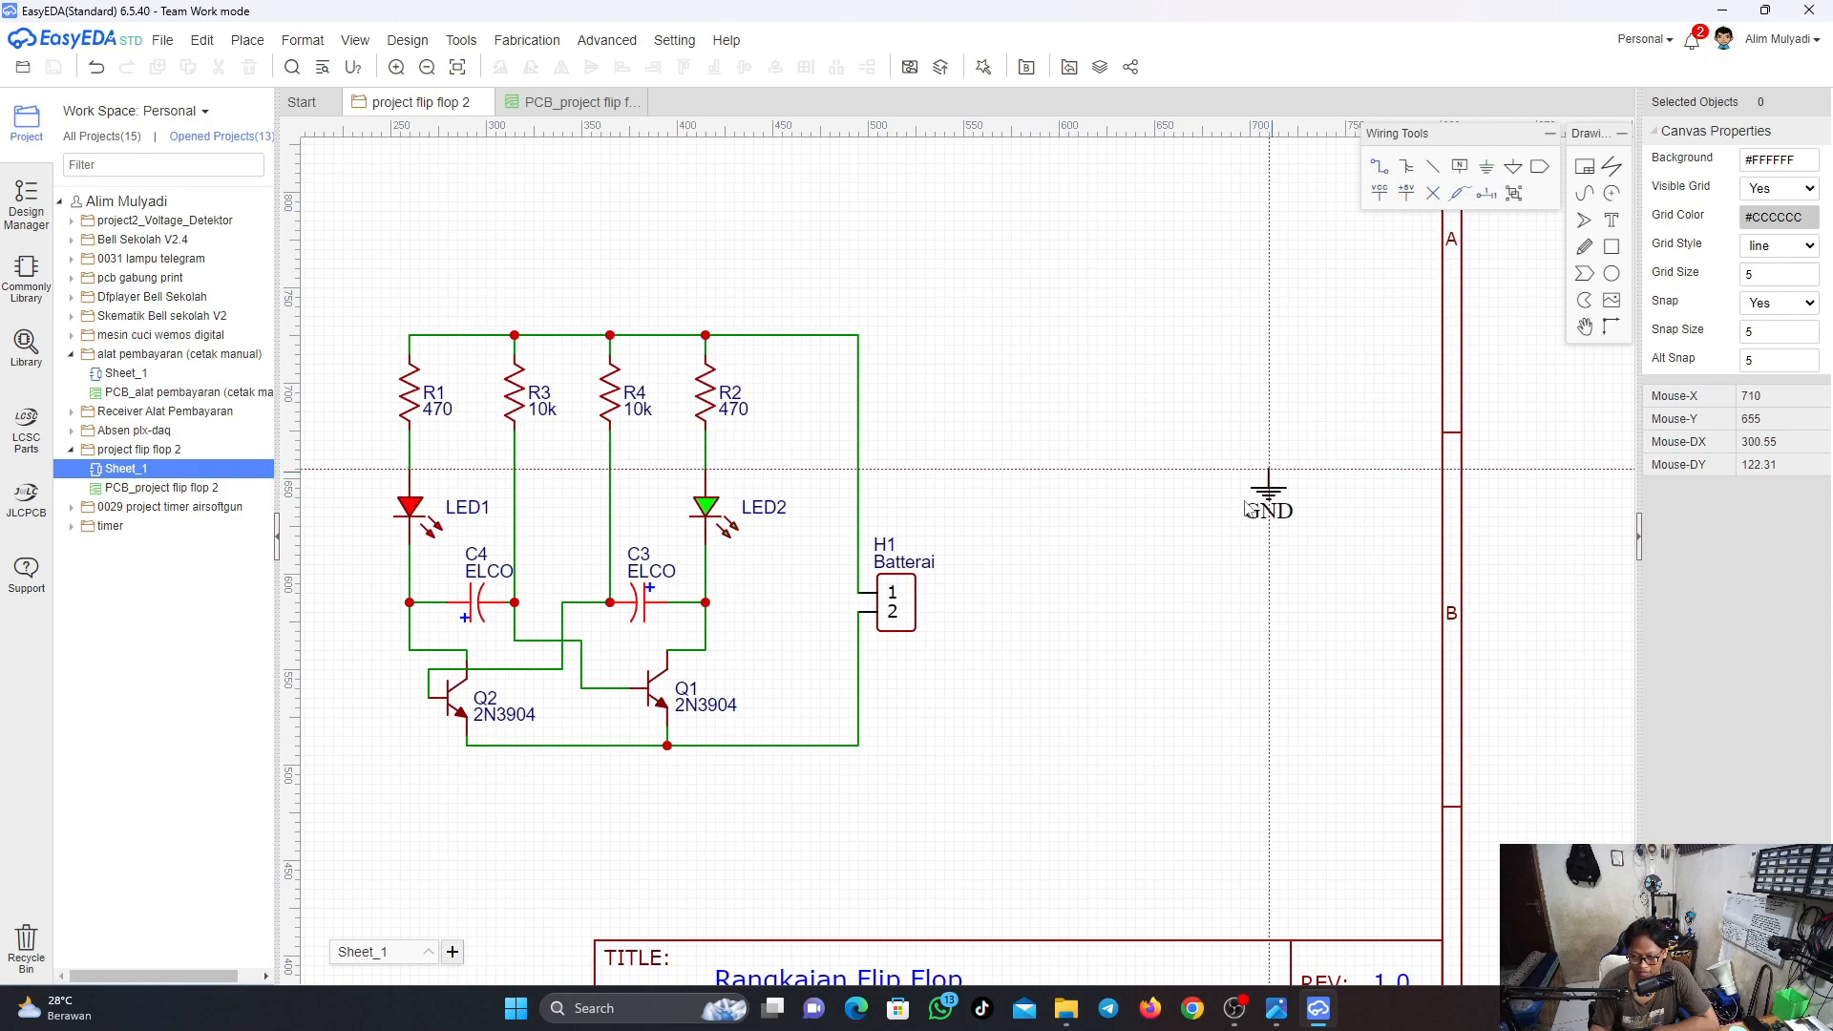
click(858, 768)
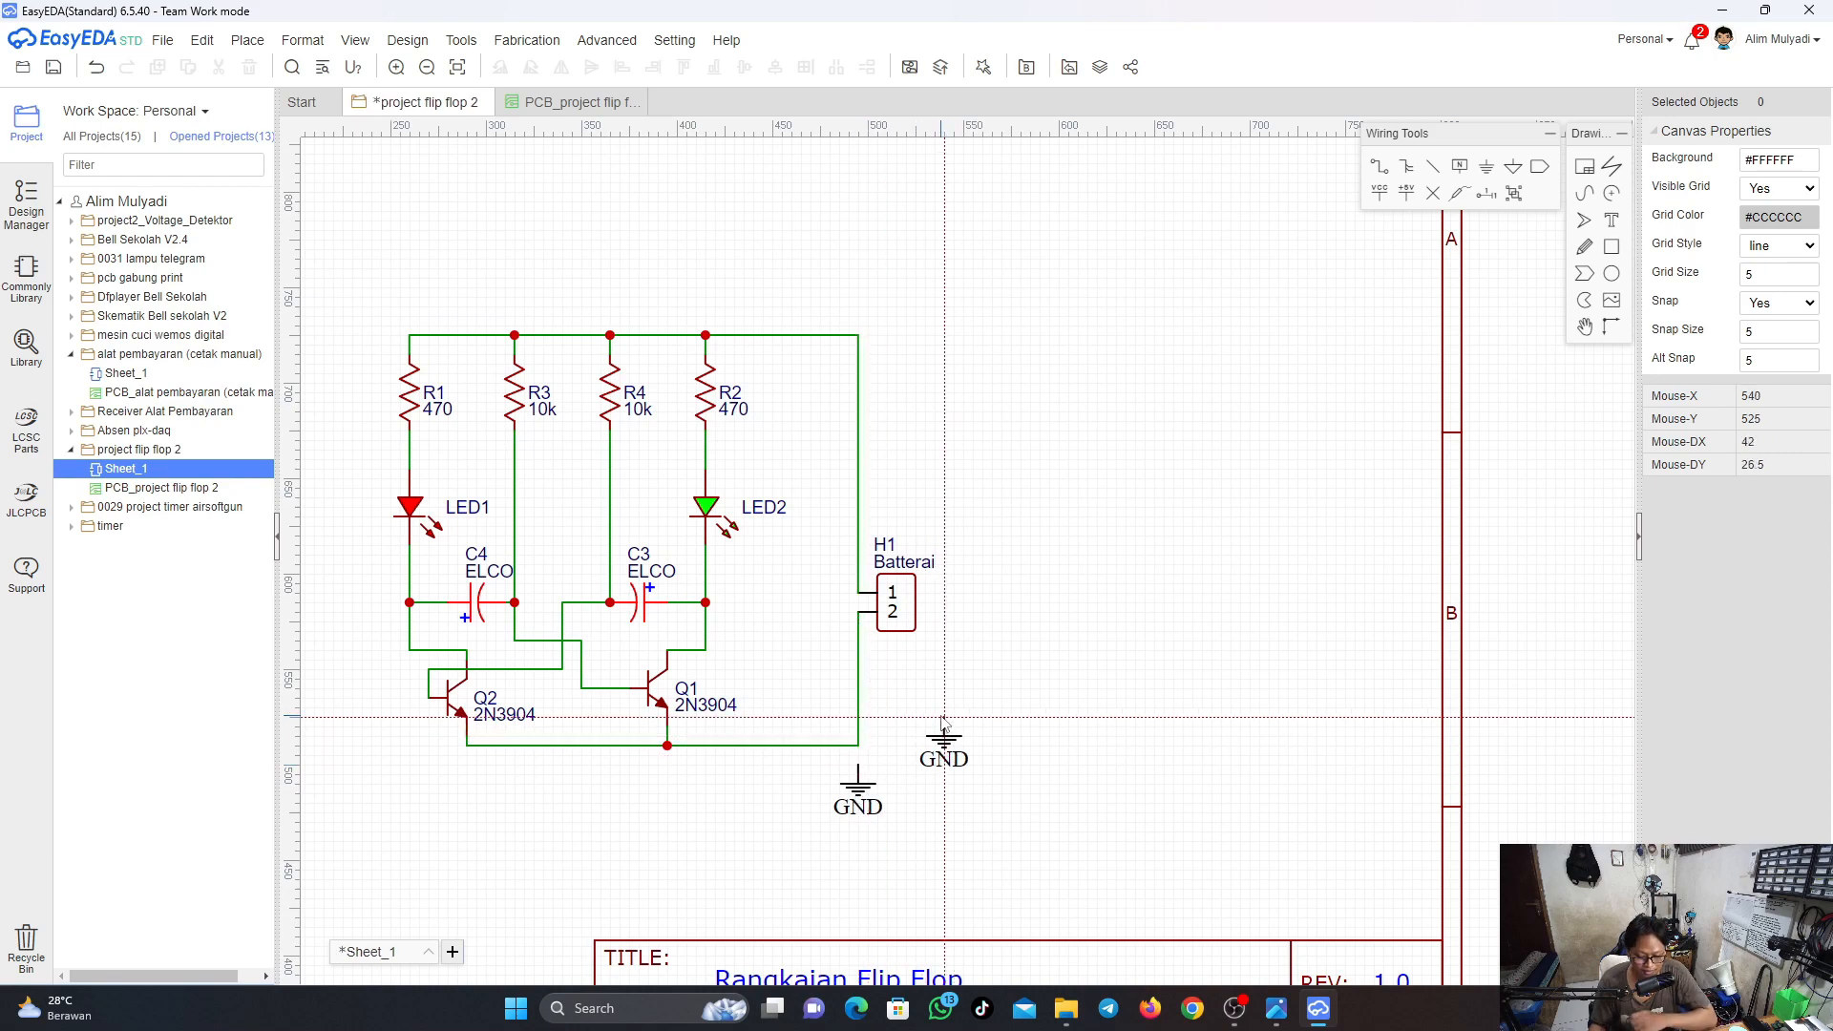
key(Escape)
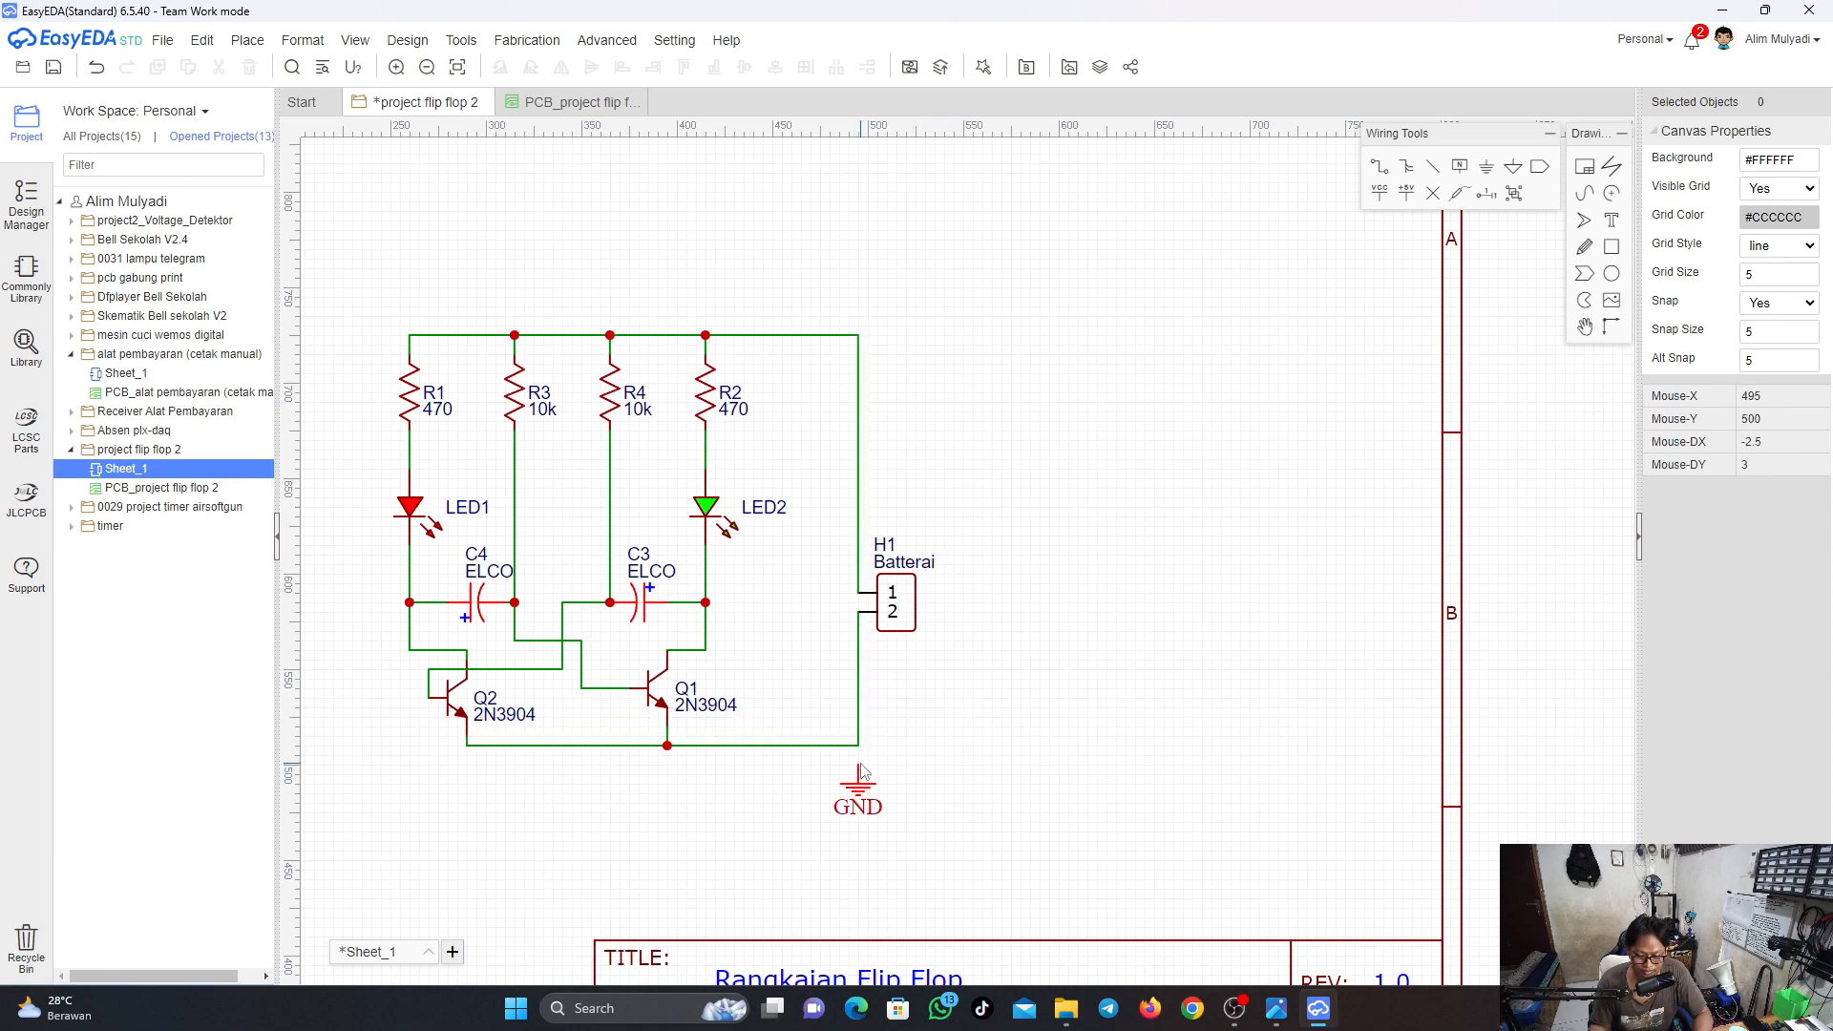
Wire the GND symbol to the right corner of the schematic's lower rail
click(1379, 166)
click(859, 768)
click(858, 744)
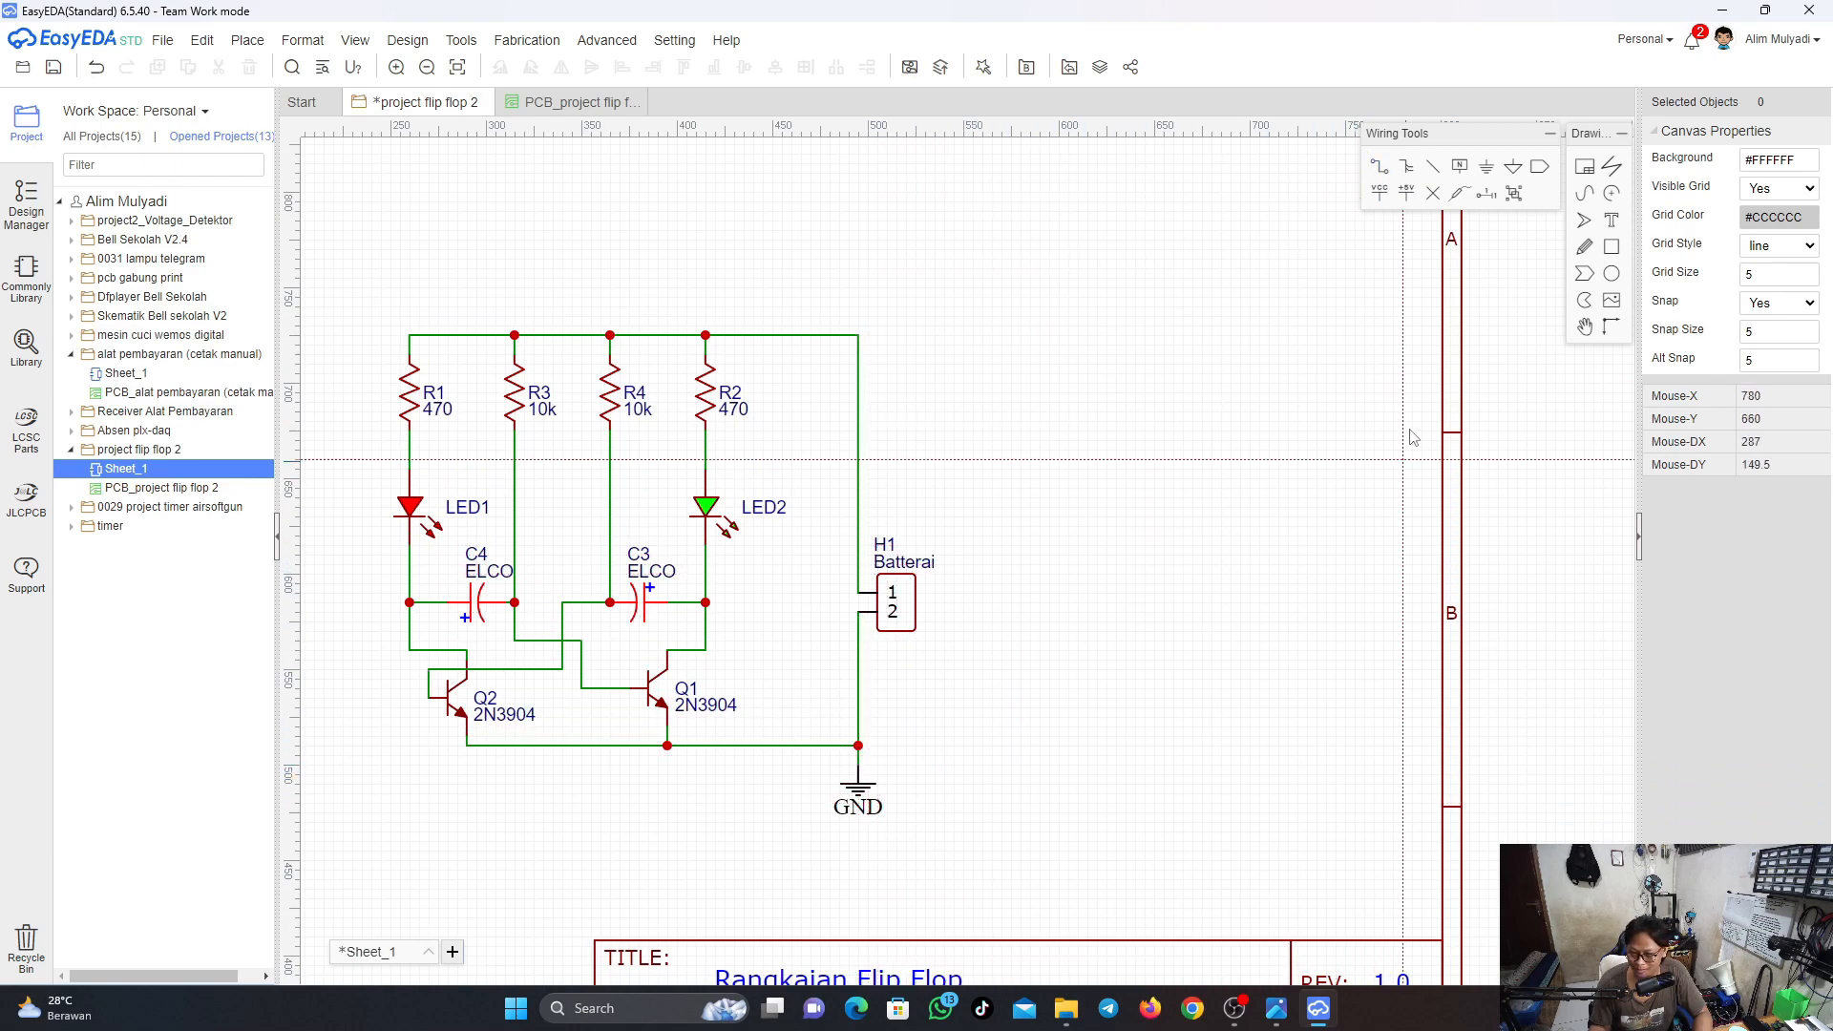
key(Escape)
Place a VCC symbol just above the upper rail's right corner and wire it to the rail
click(1380, 193)
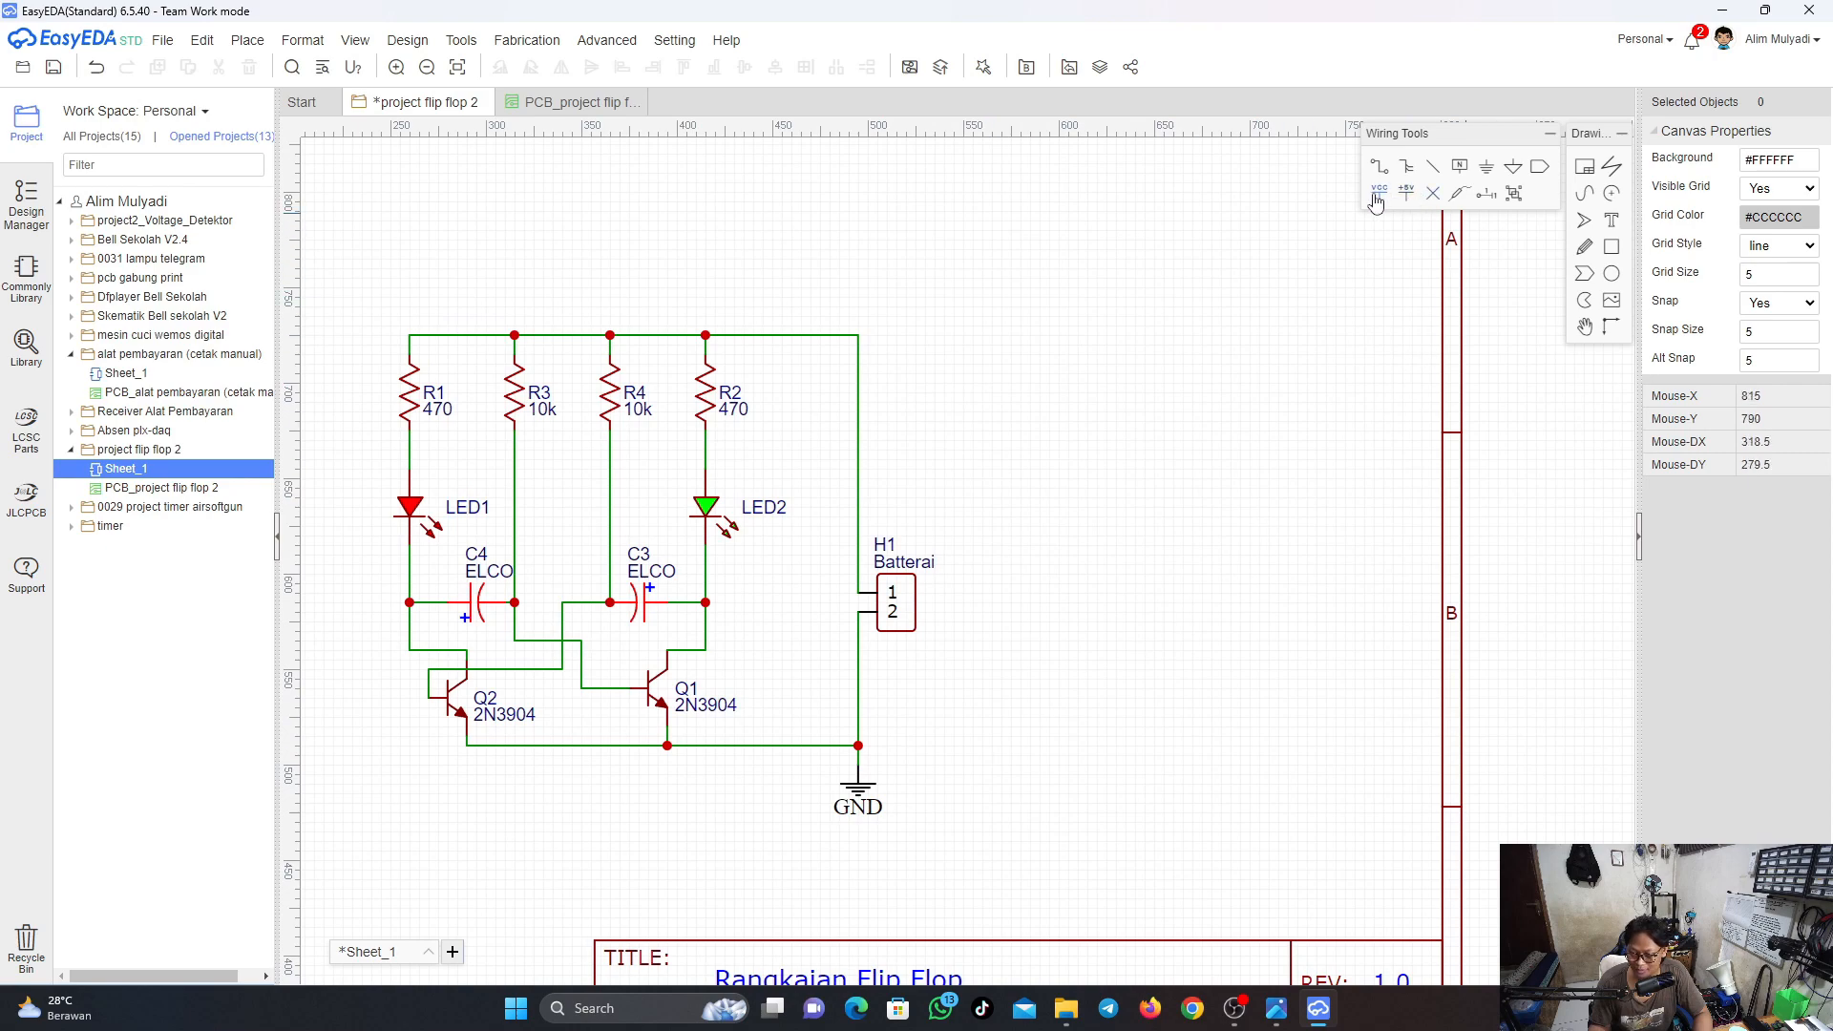
click(858, 315)
key(Escape)
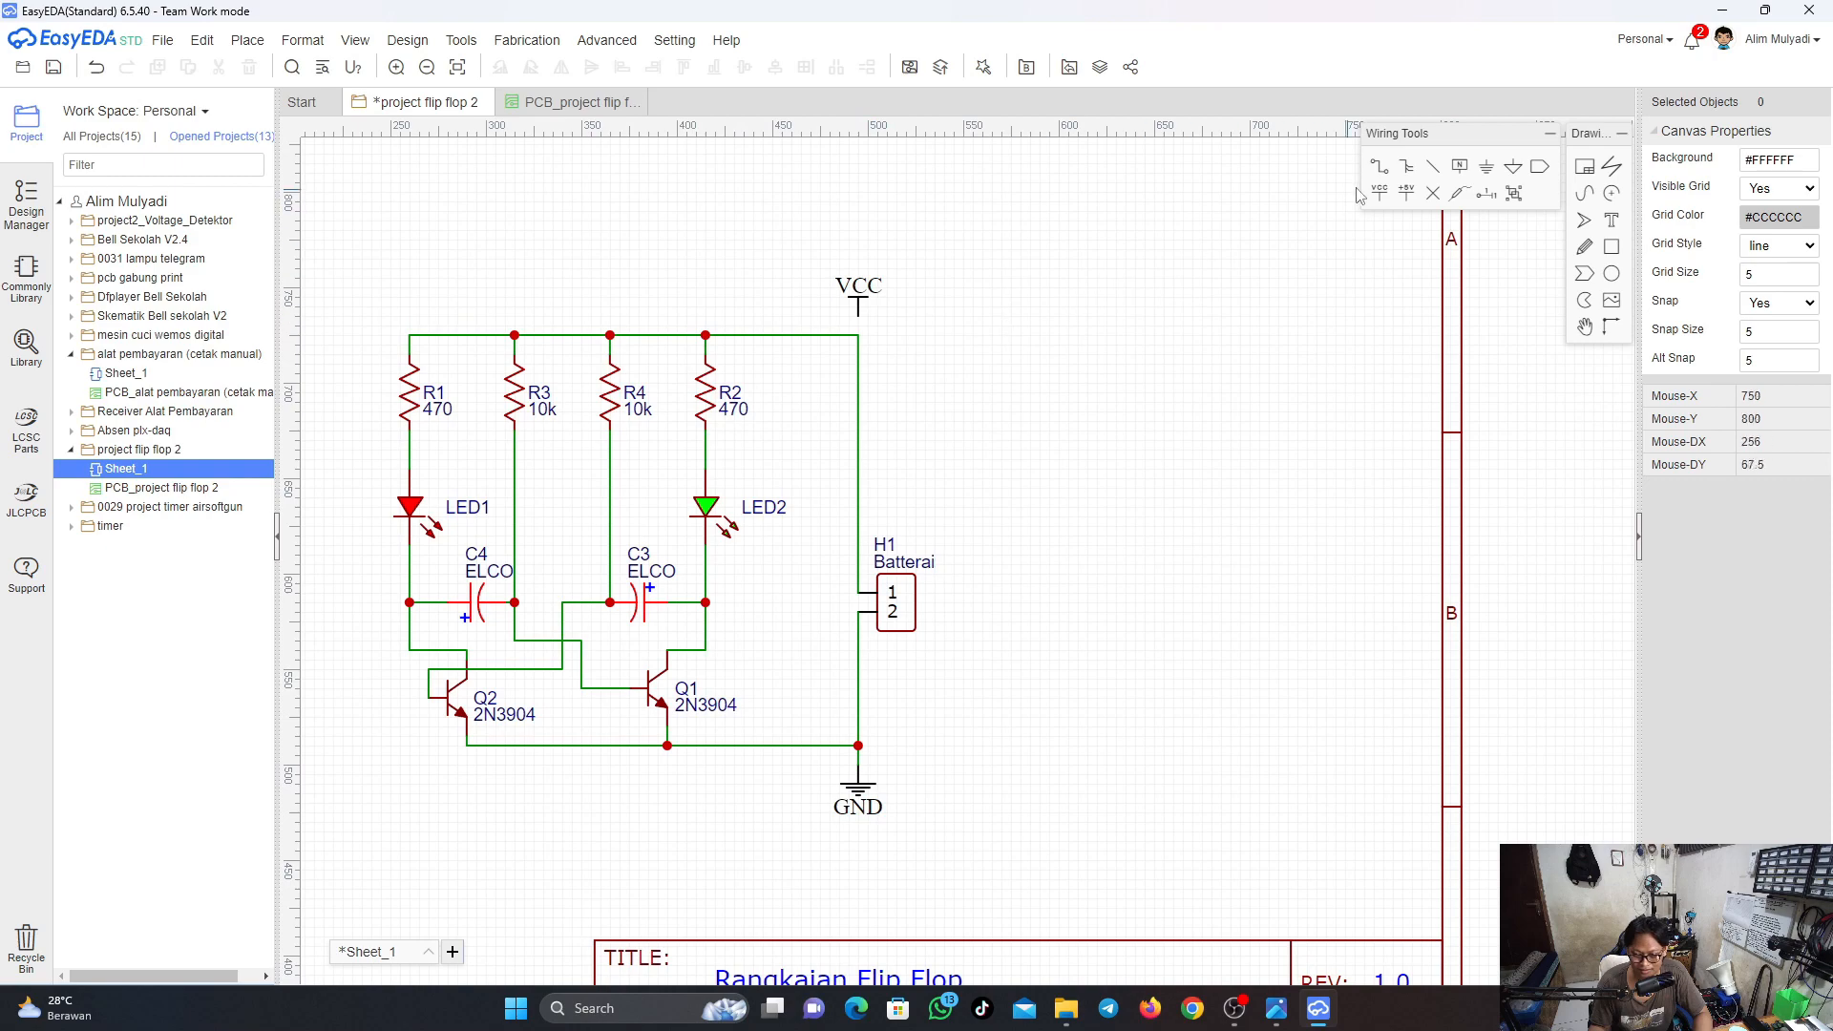
click(1378, 170)
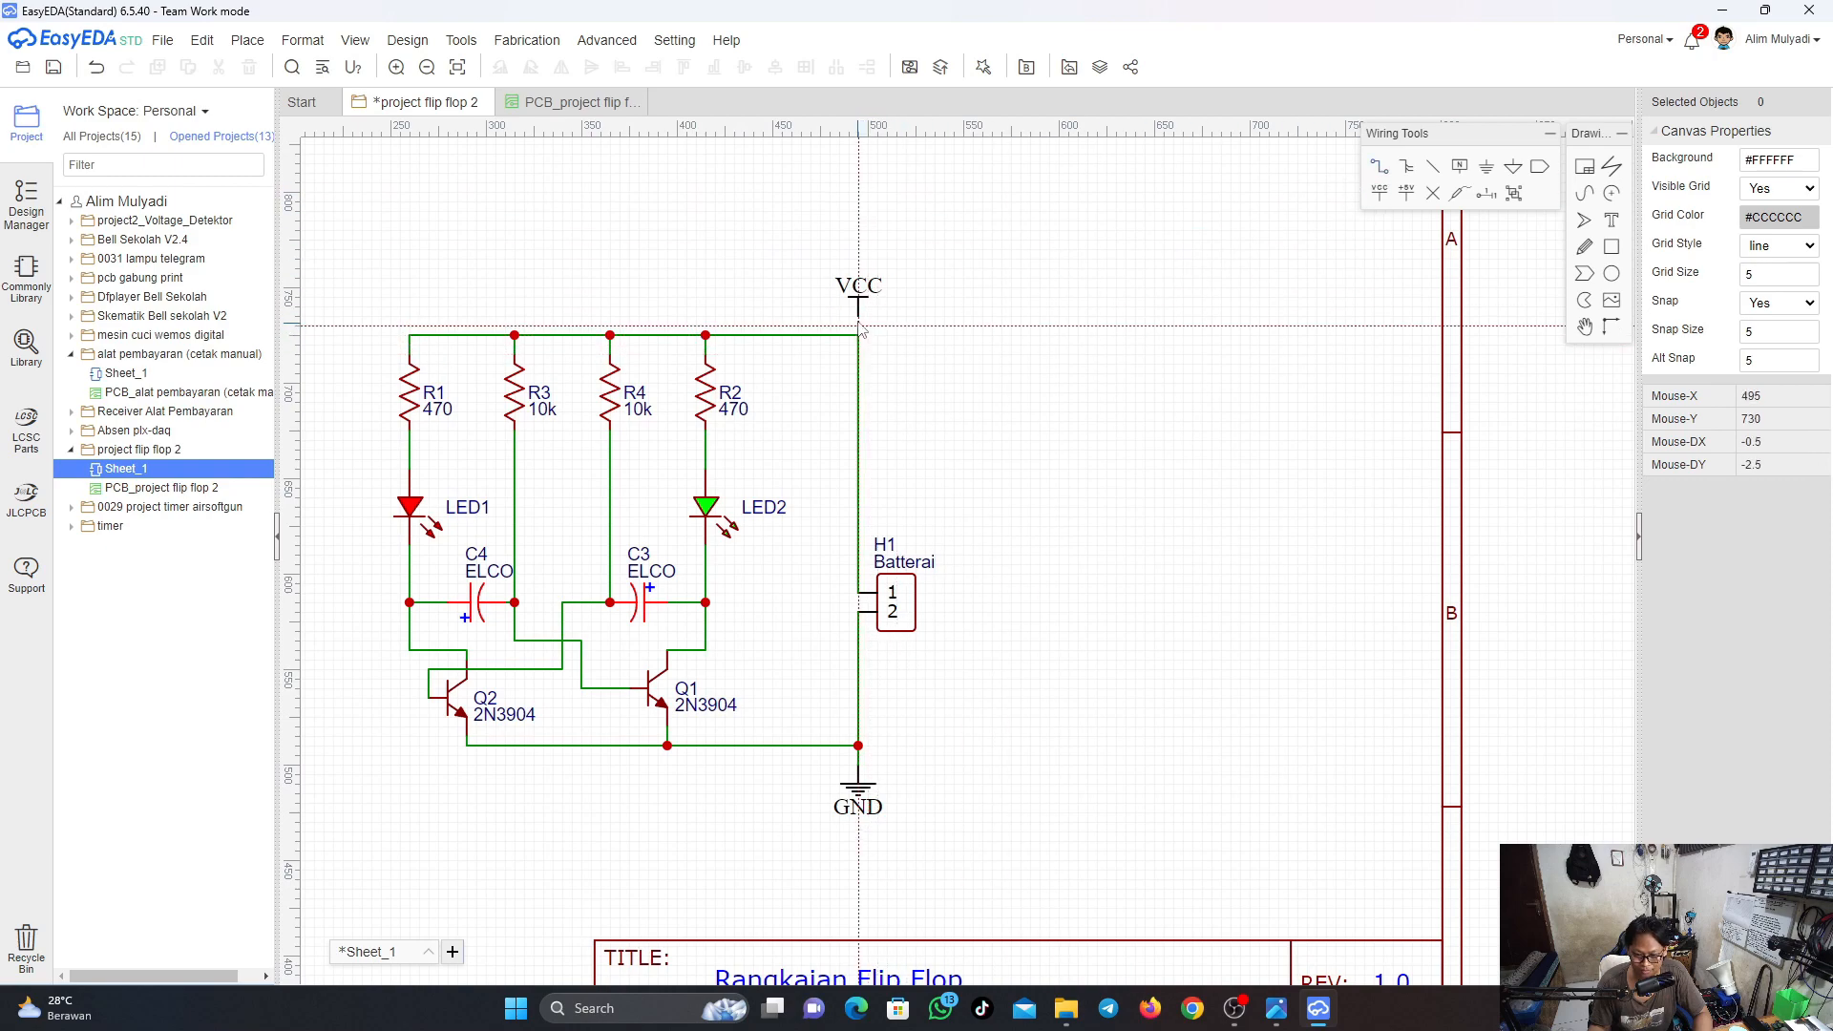
key(Escape)
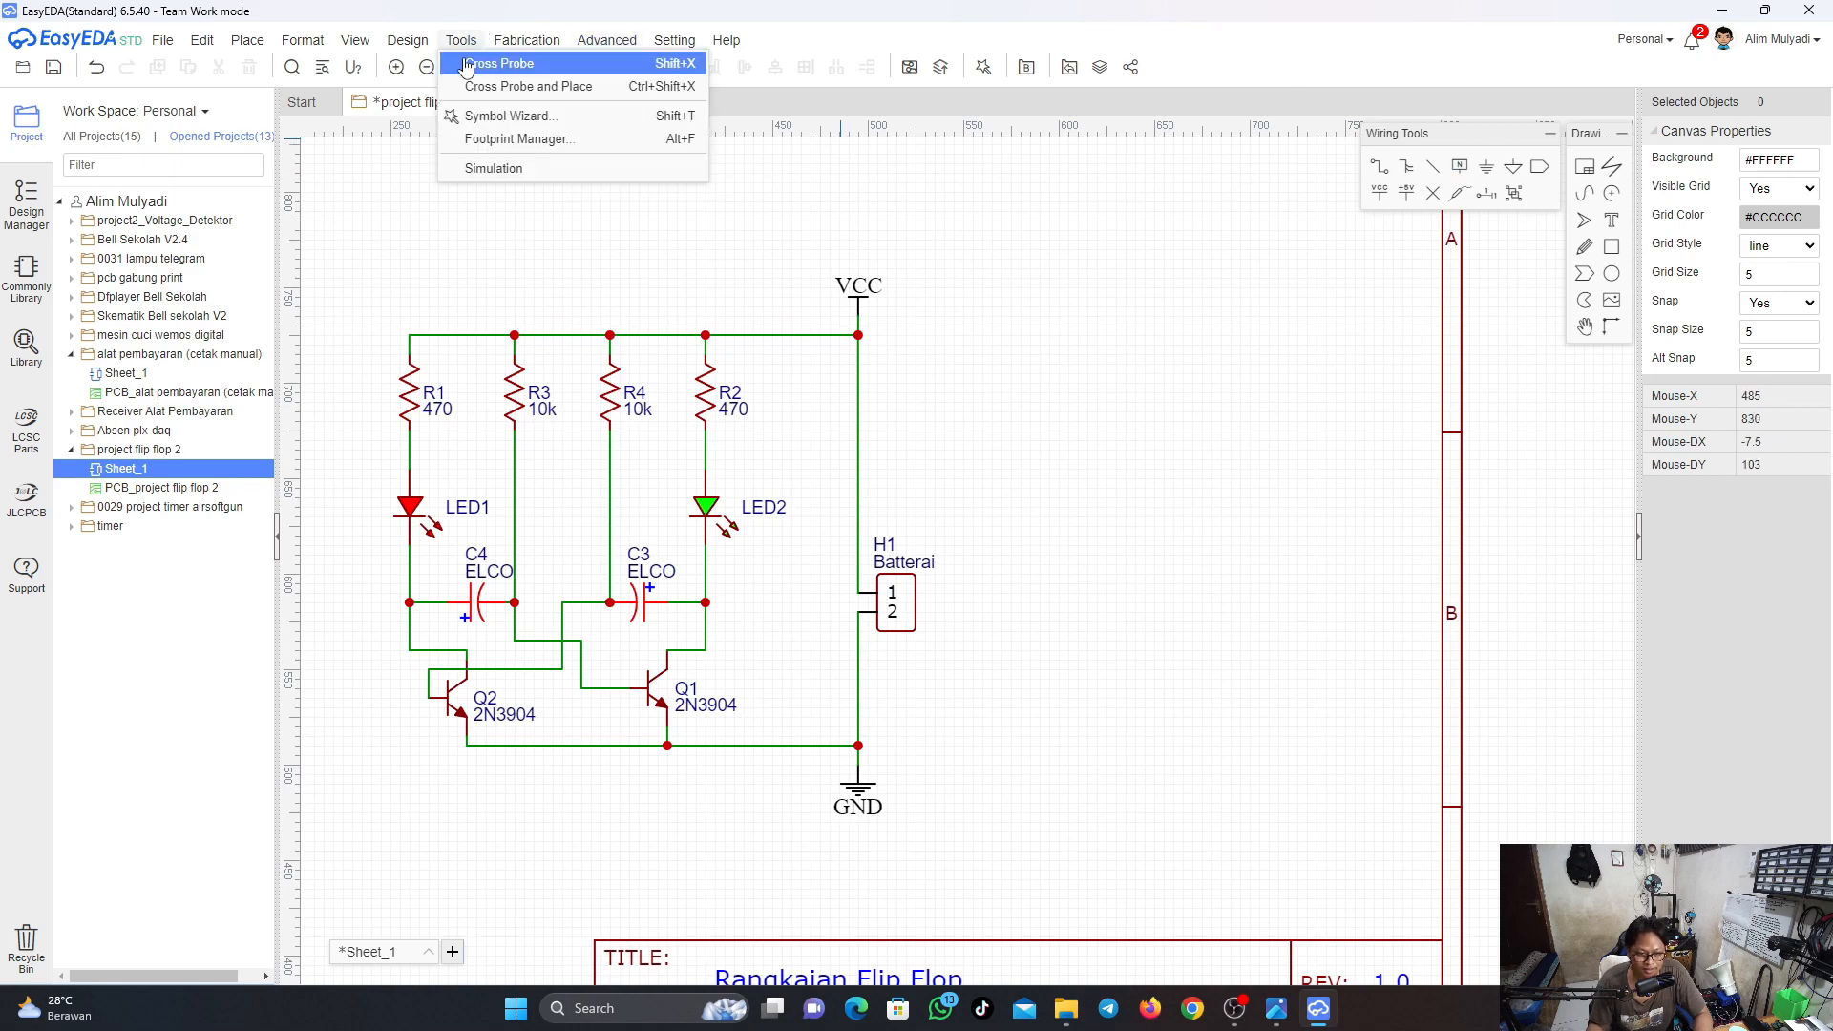
Update the PCB from the flip flop 2 schematic and apply the imported component and VCC and GND net changes
mouse_move(235, 44)
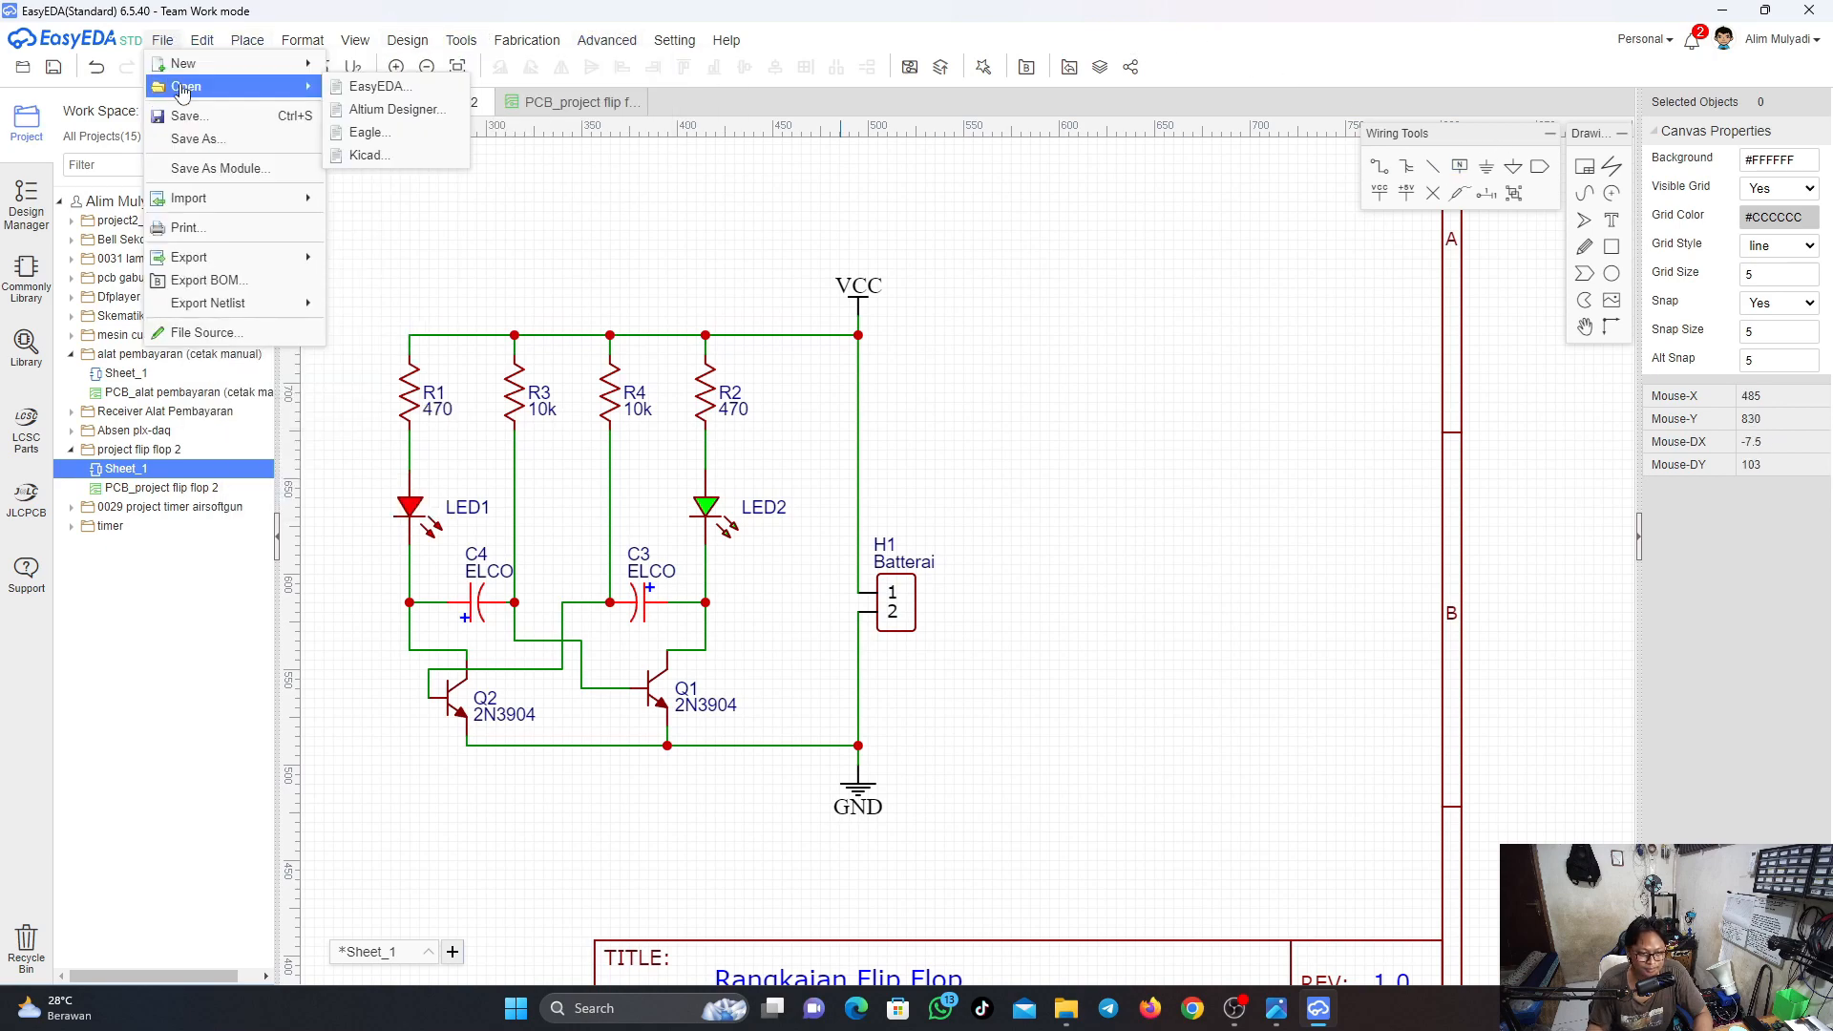
mouse_move(407, 40)
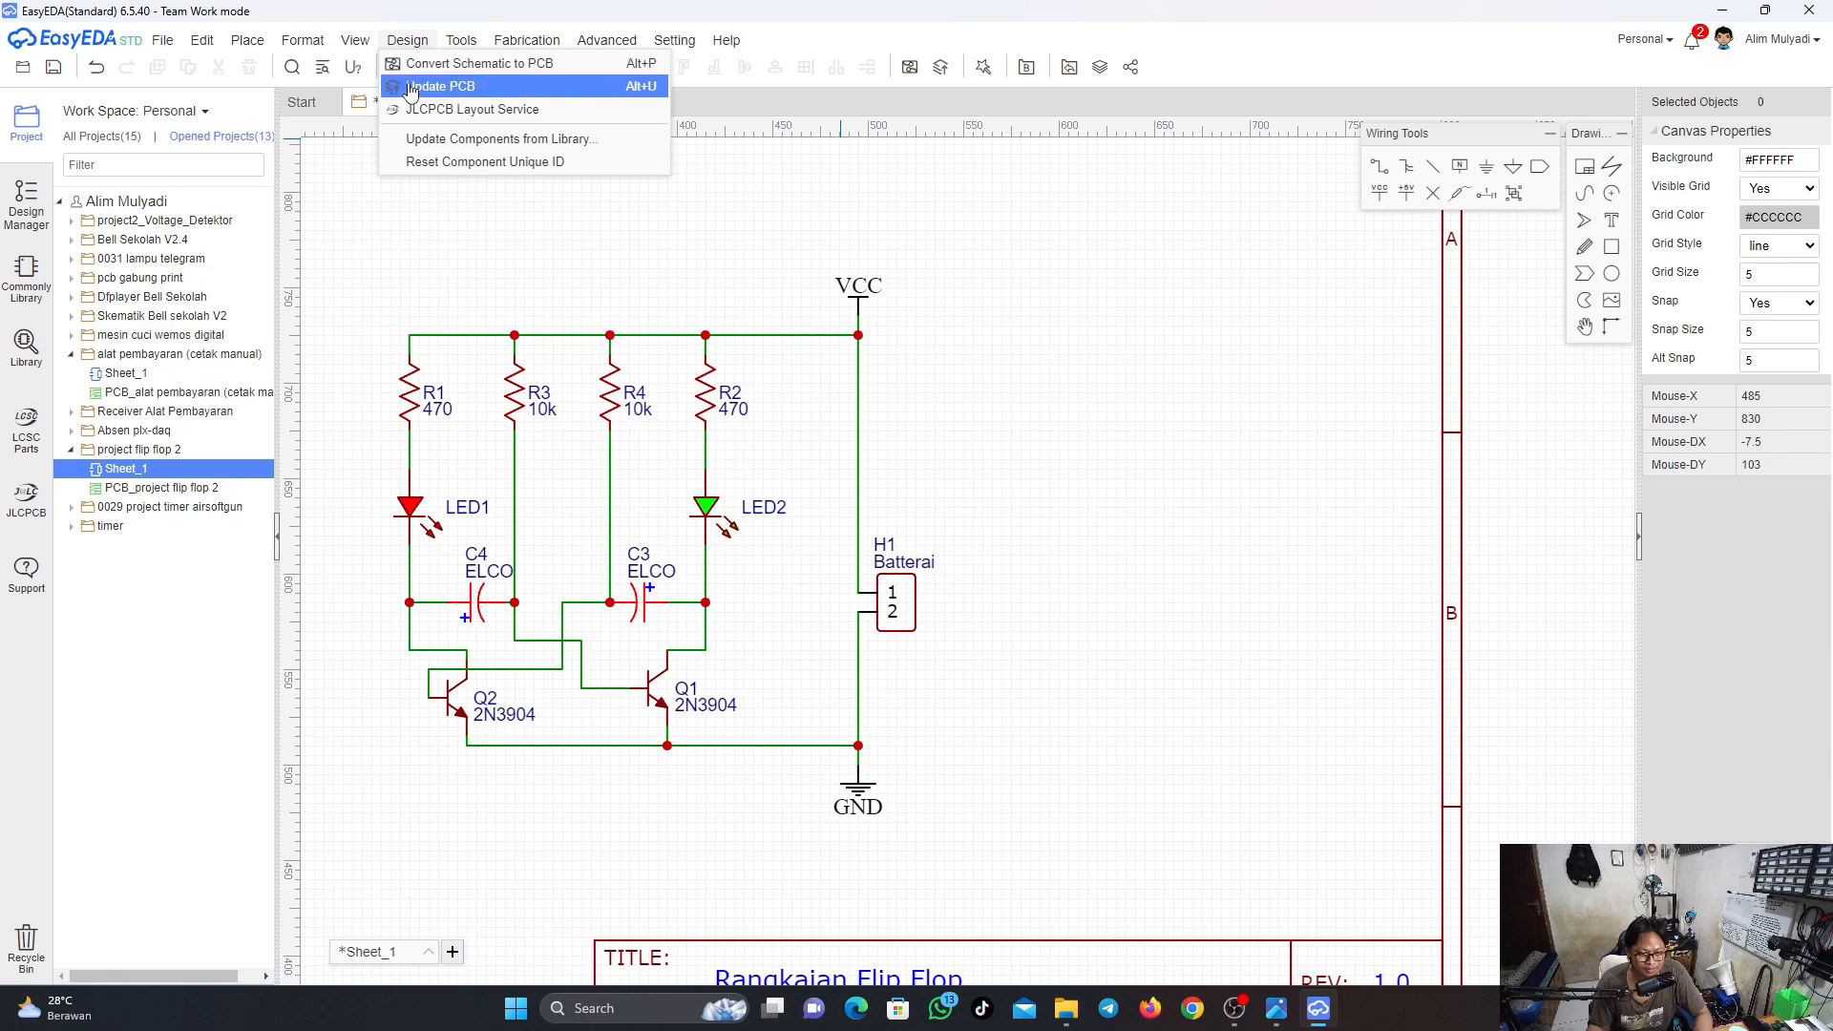
click(420, 80)
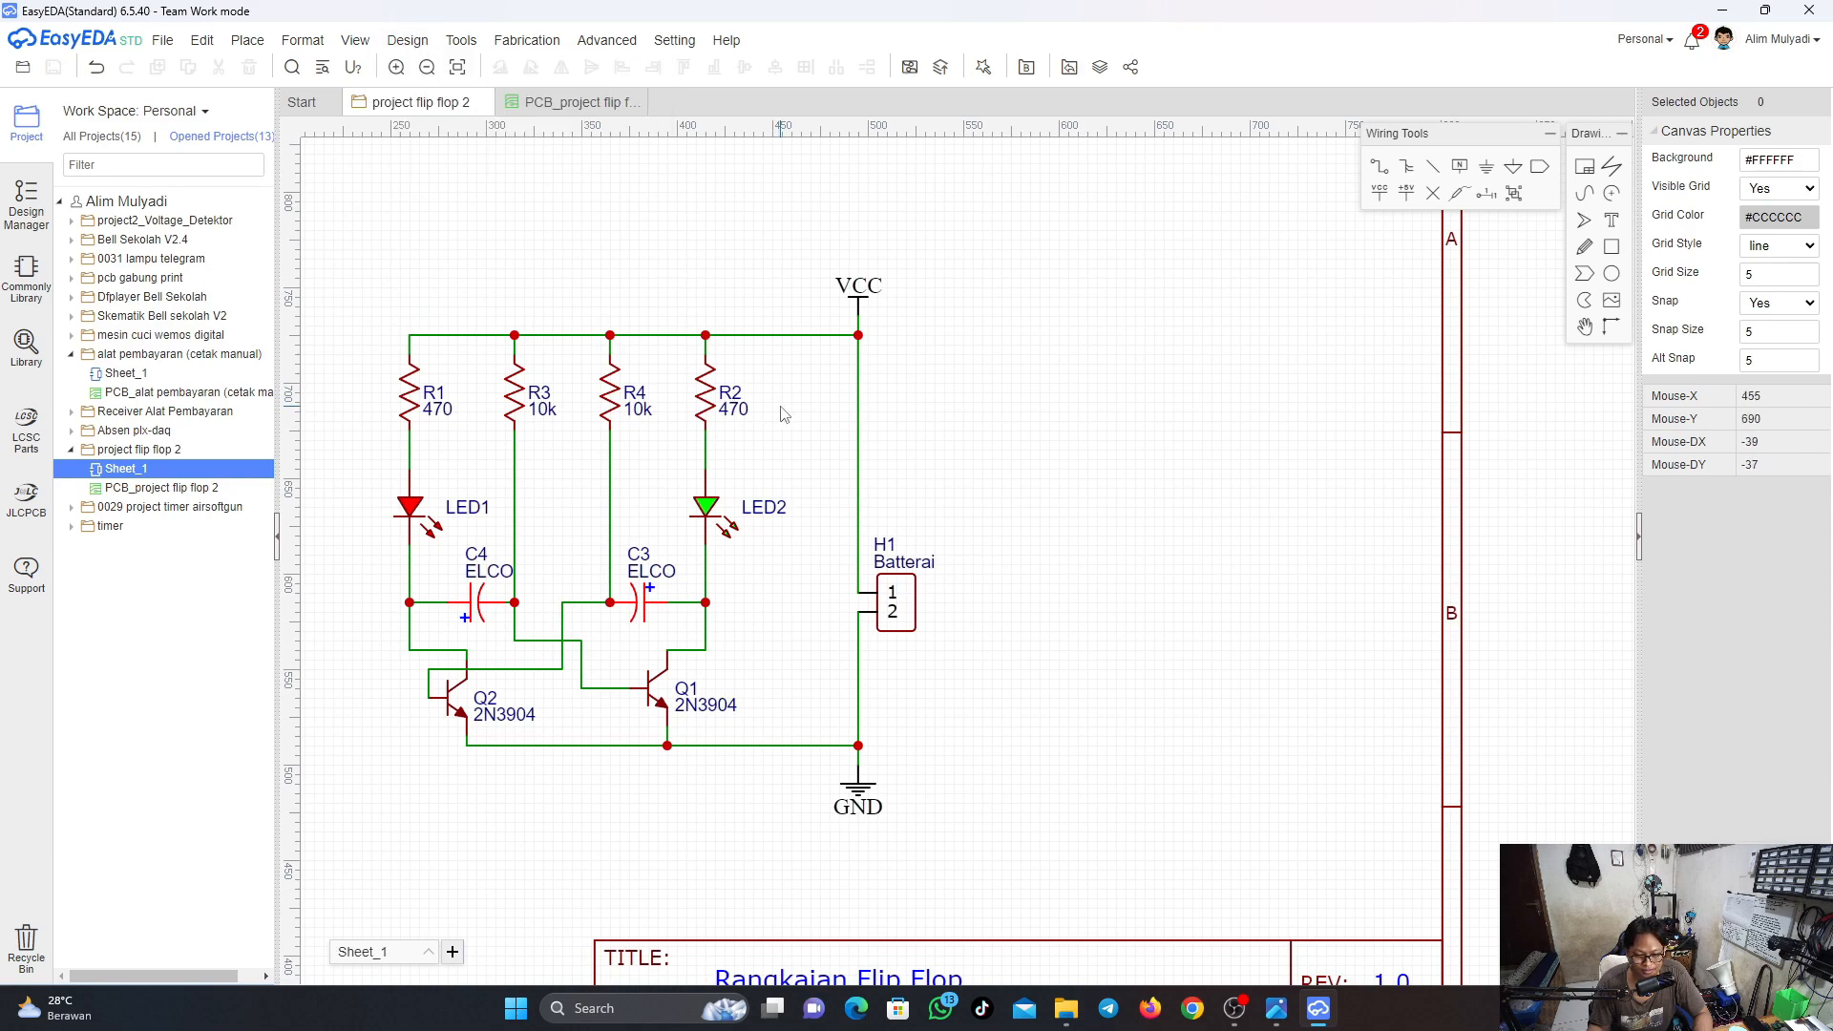
mouse_move(461, 40)
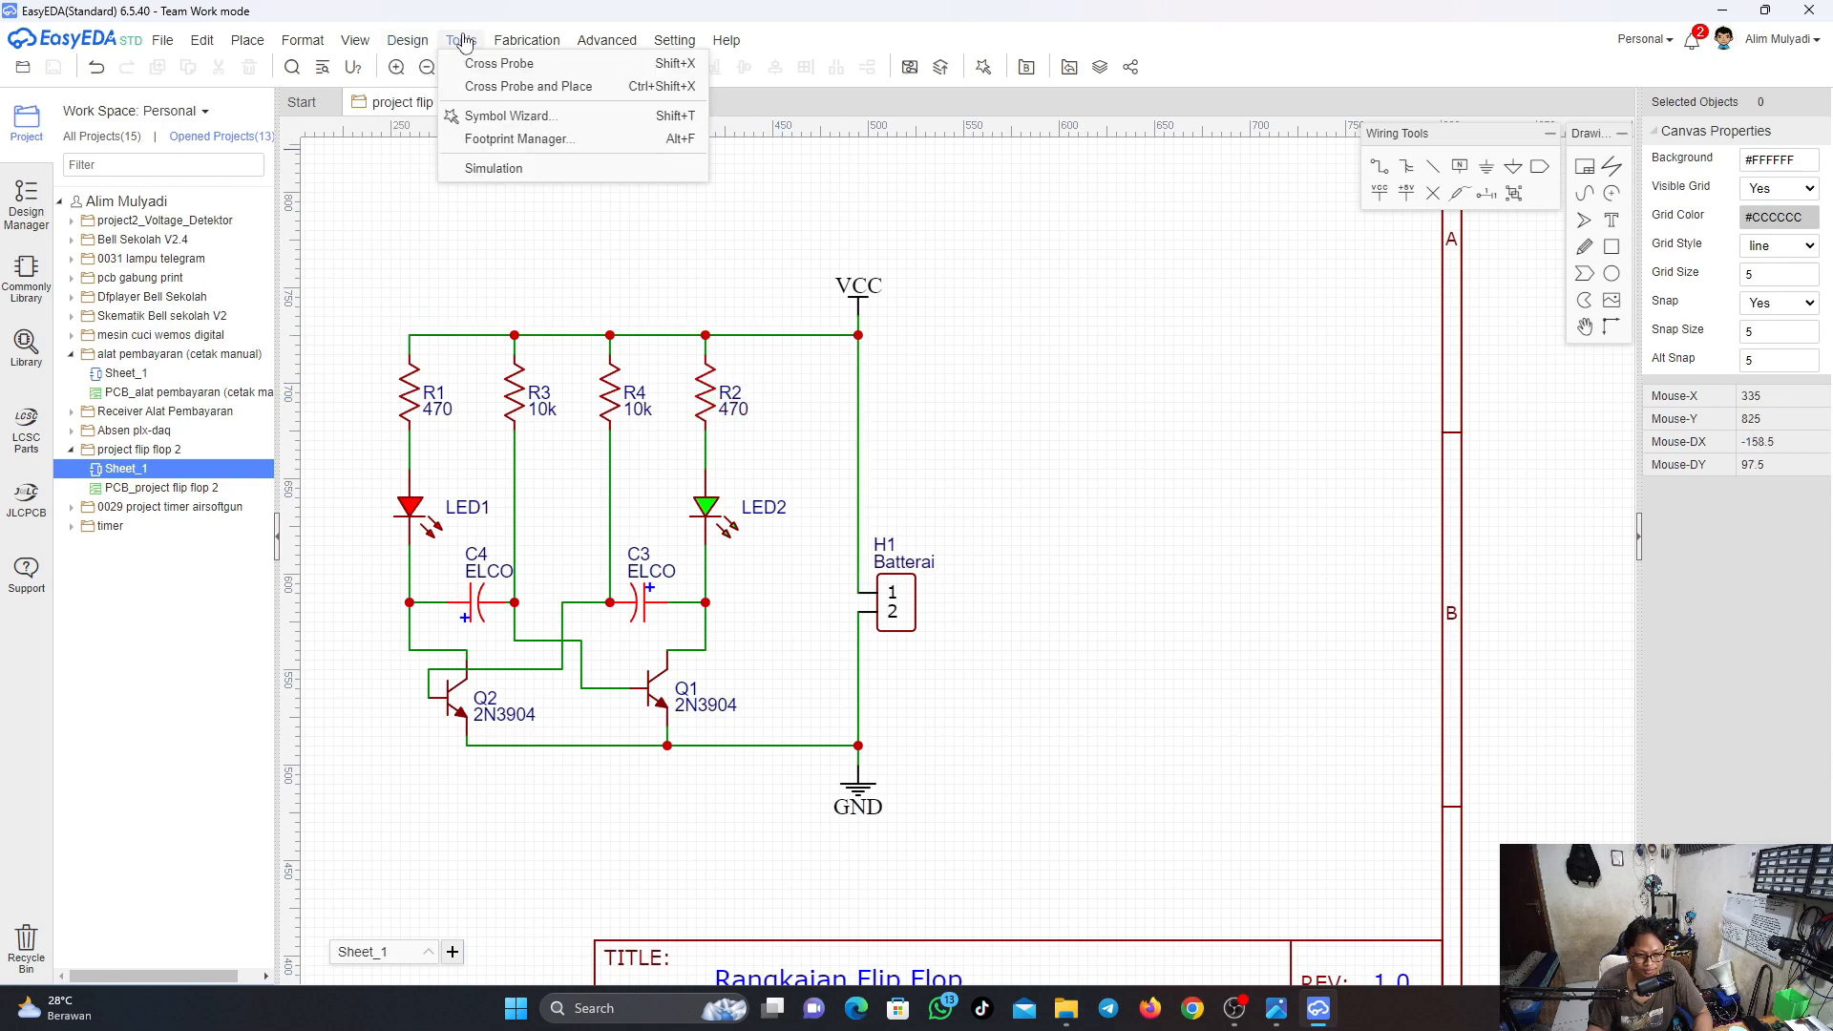
click(425, 80)
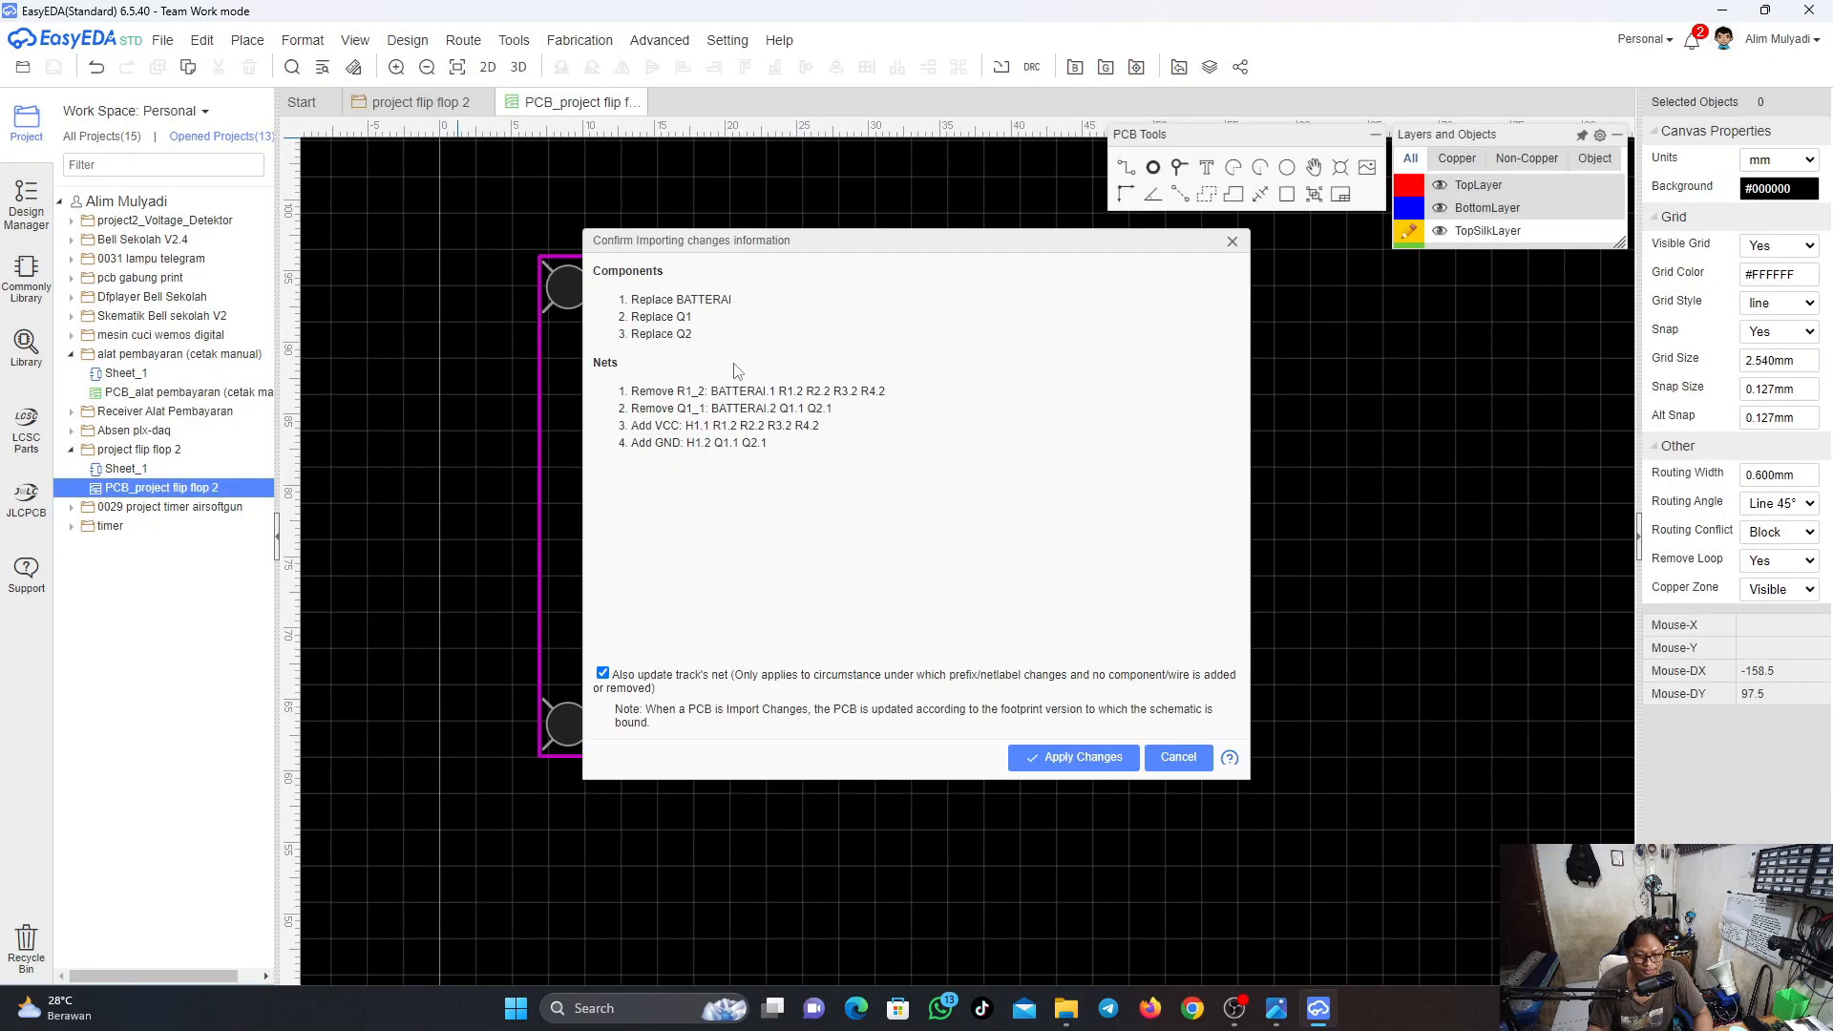
click(1059, 756)
Start a copper area on net GND and trace its outline along the board edge from the upper-left corner clockwise to the lower-left corner
right_drag(1138, 673, 1001, 538)
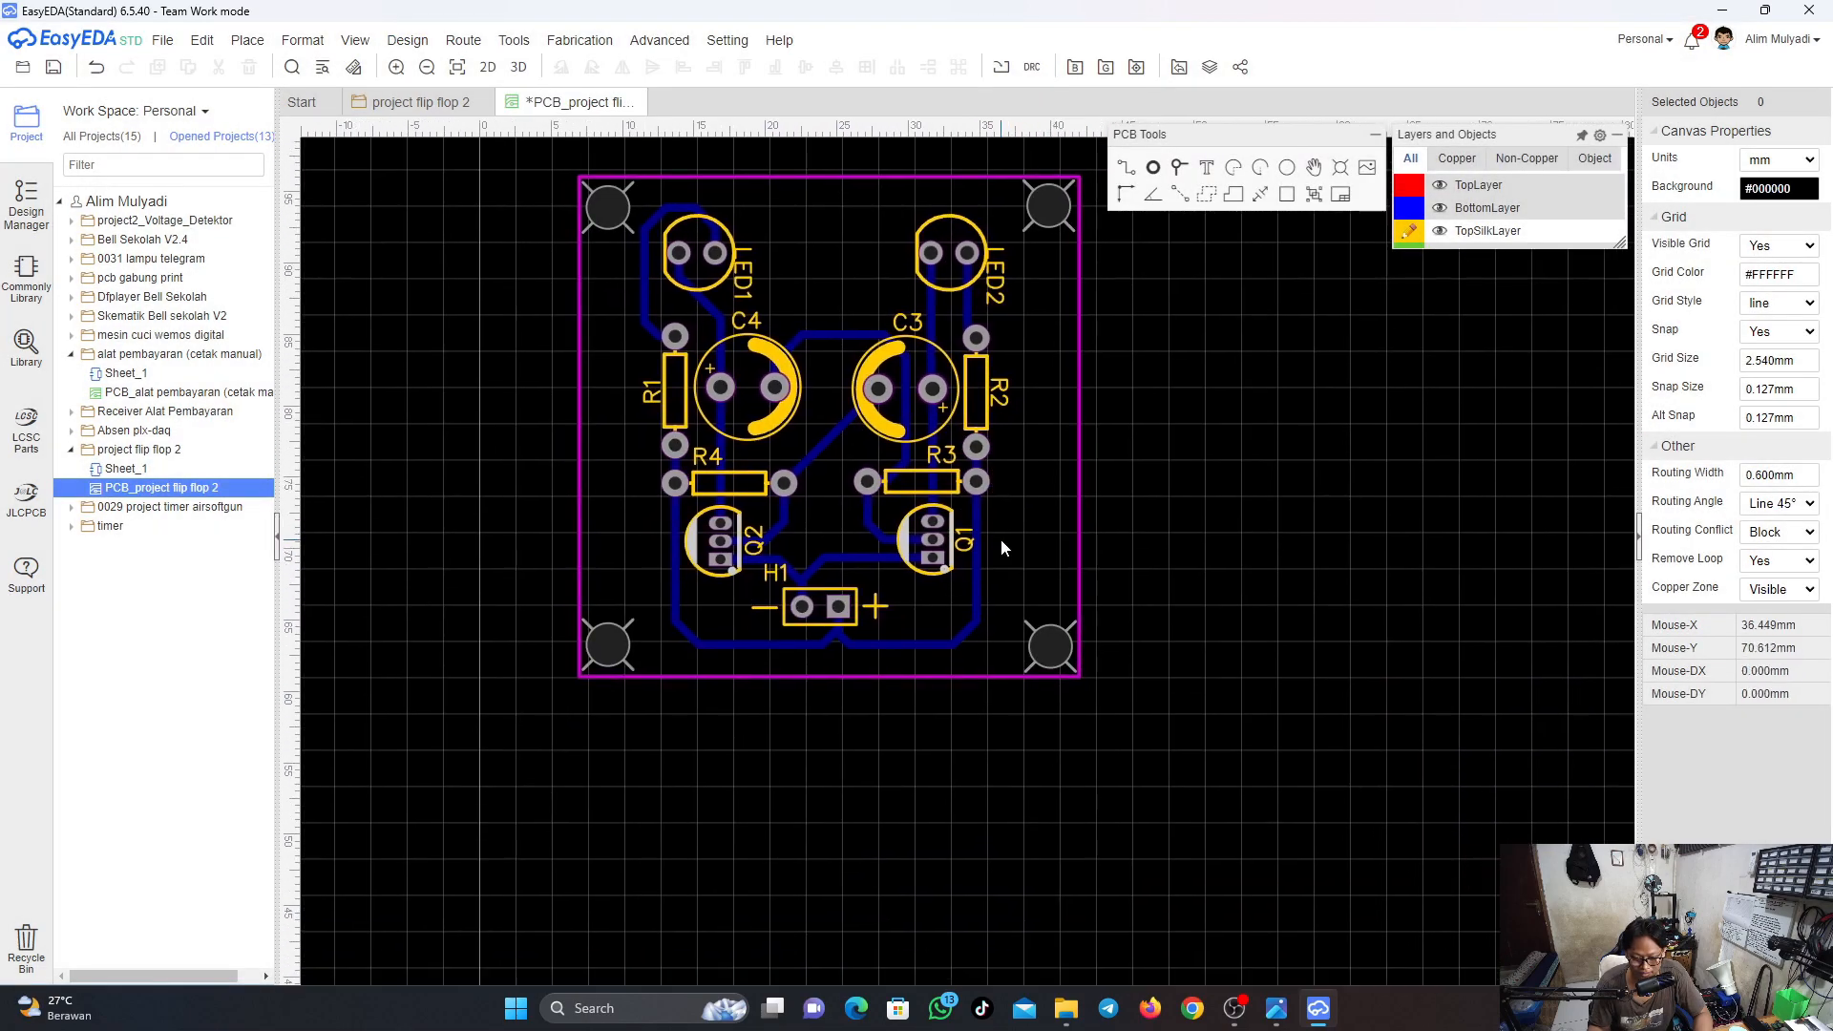
click(1207, 194)
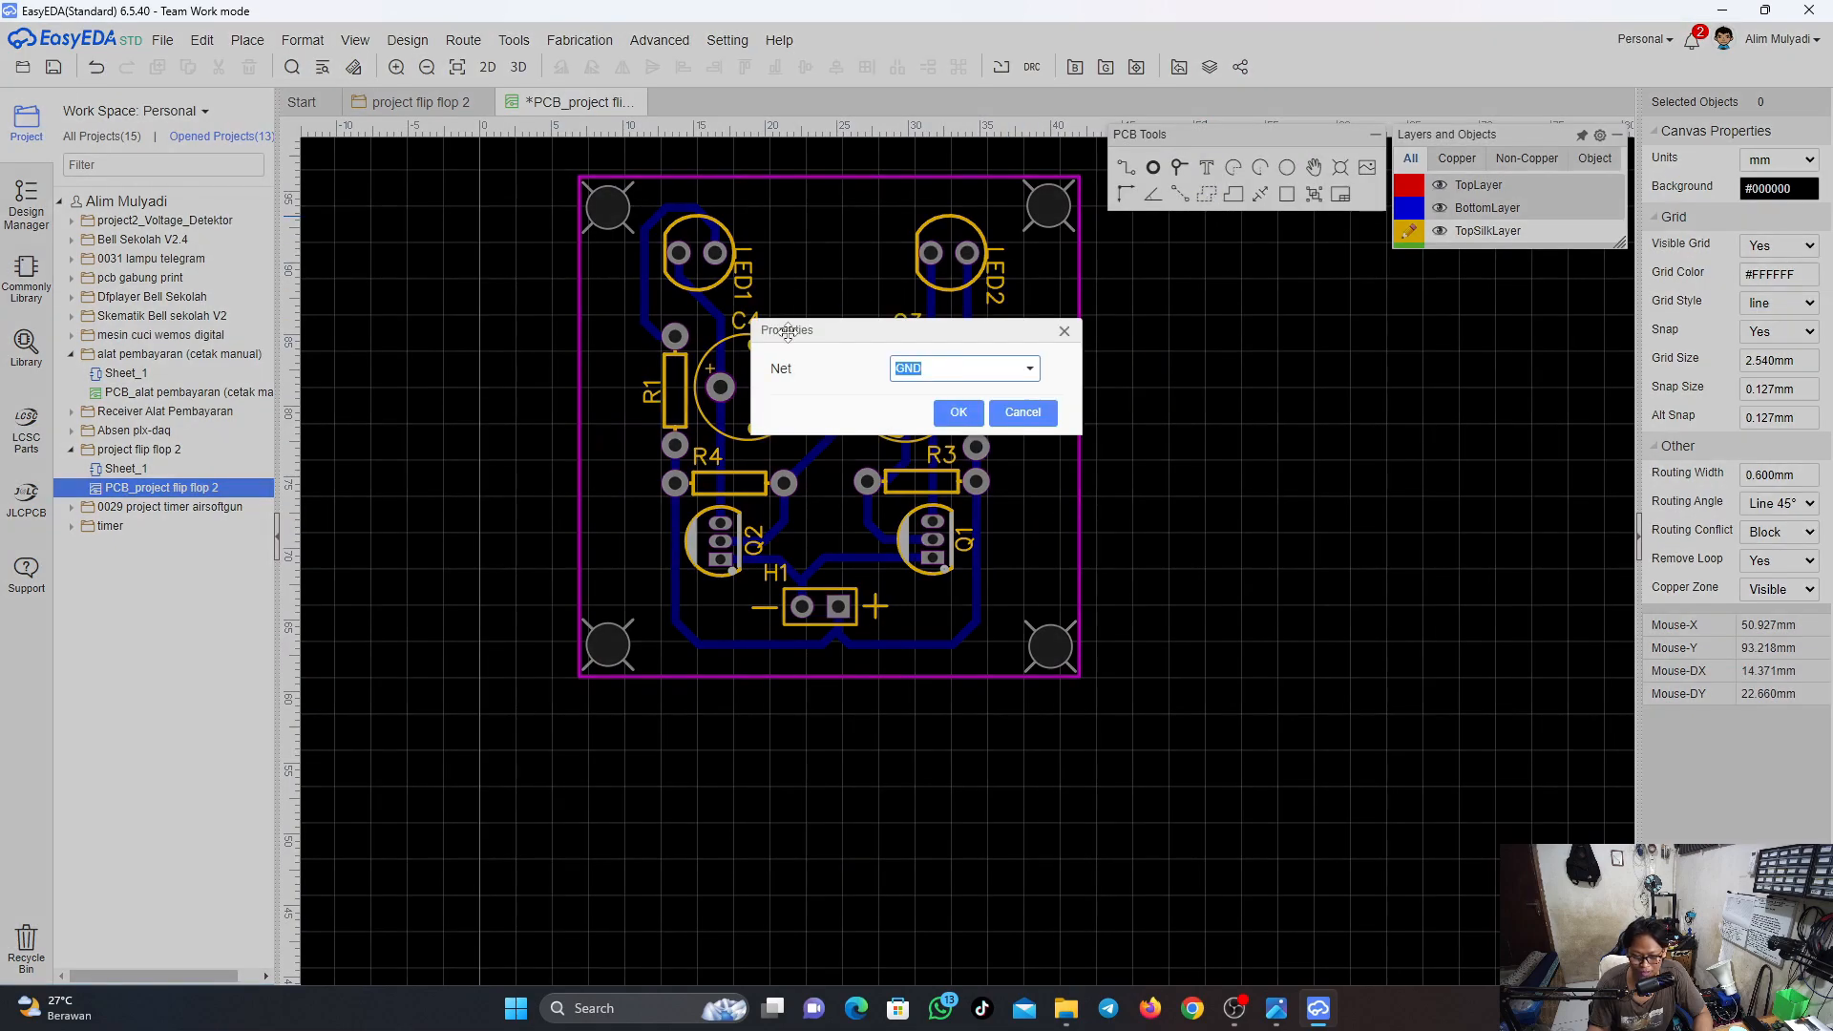
click(959, 413)
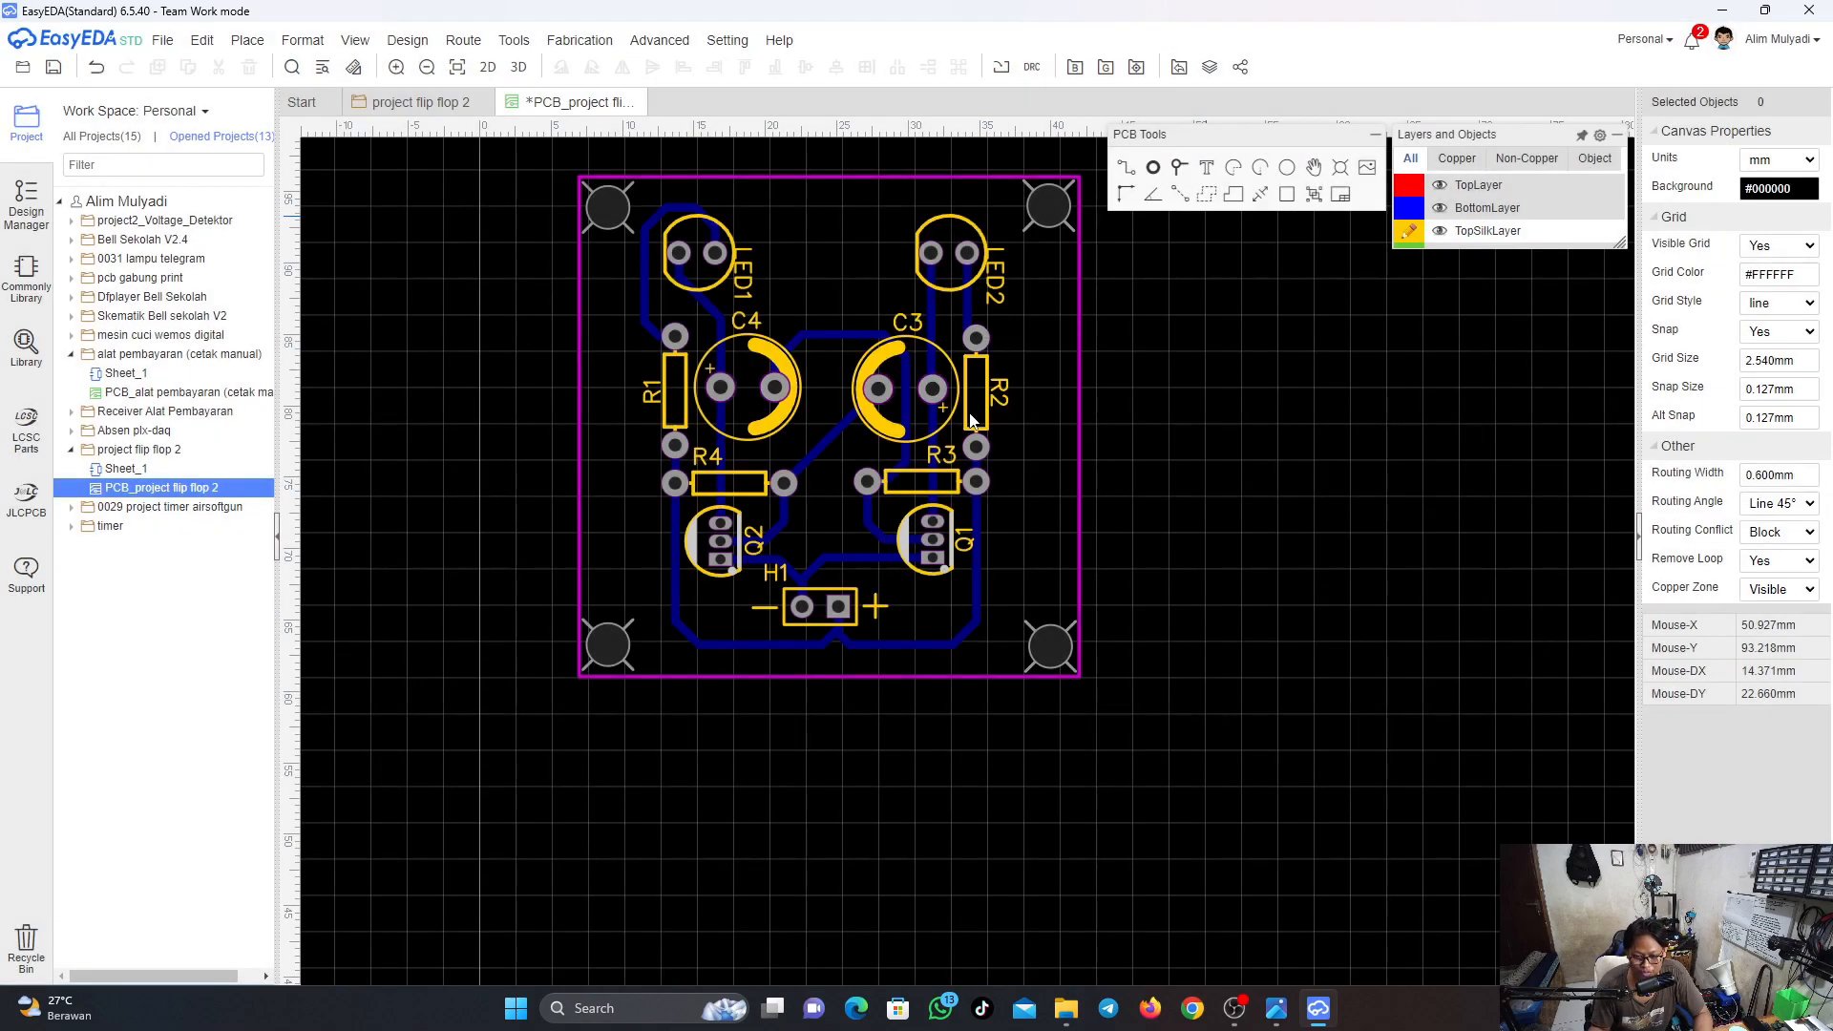
click(581, 184)
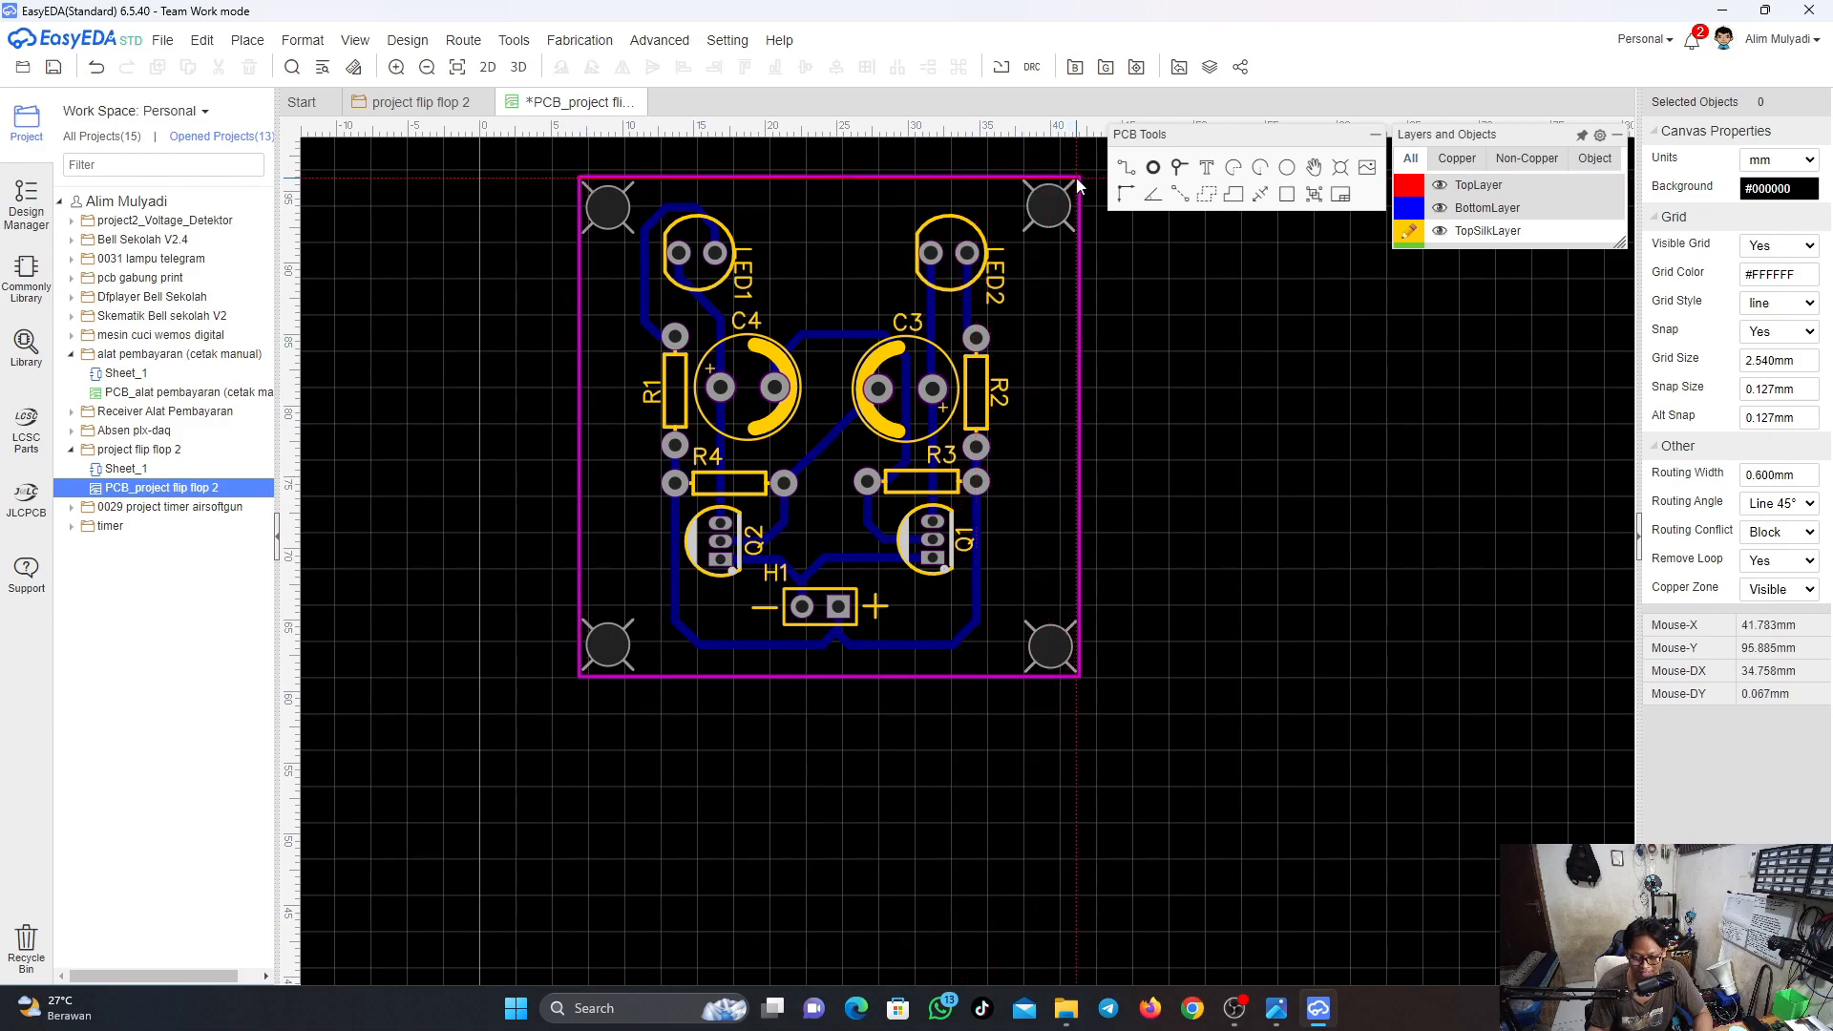
scroll(1077, 184, up, 2)
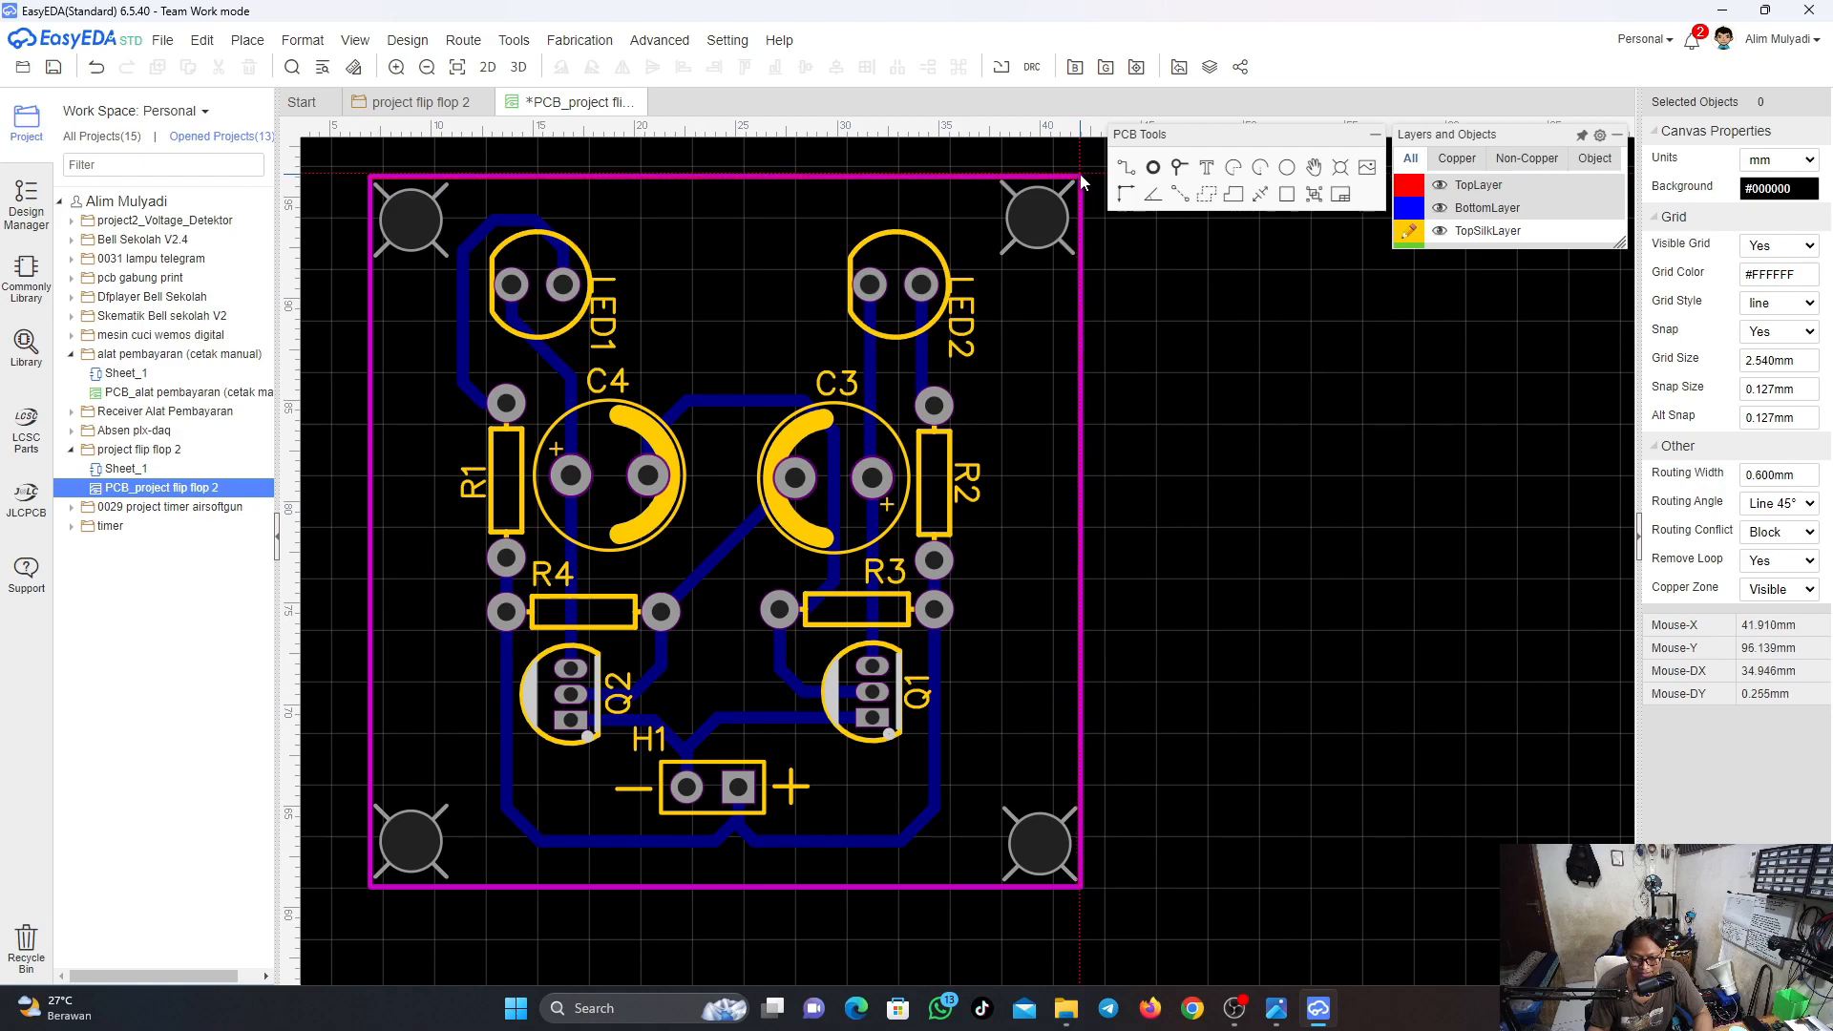
click(1081, 183)
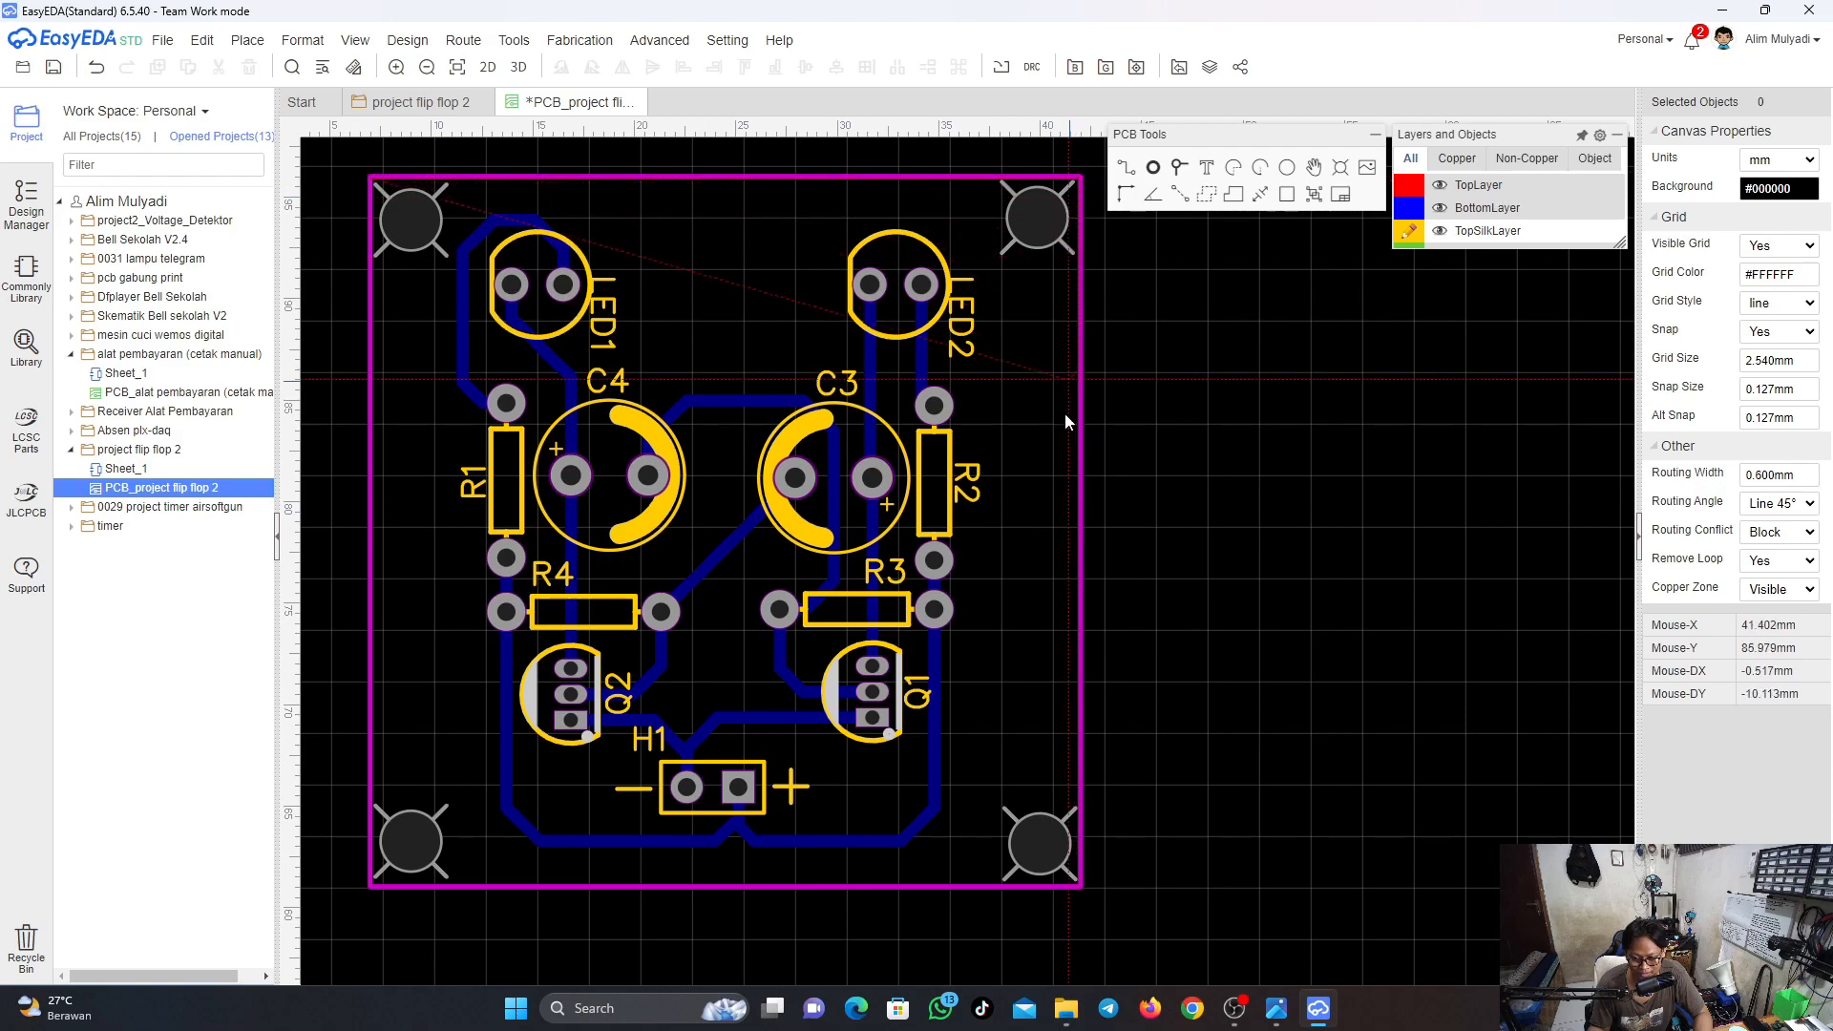
click(1079, 890)
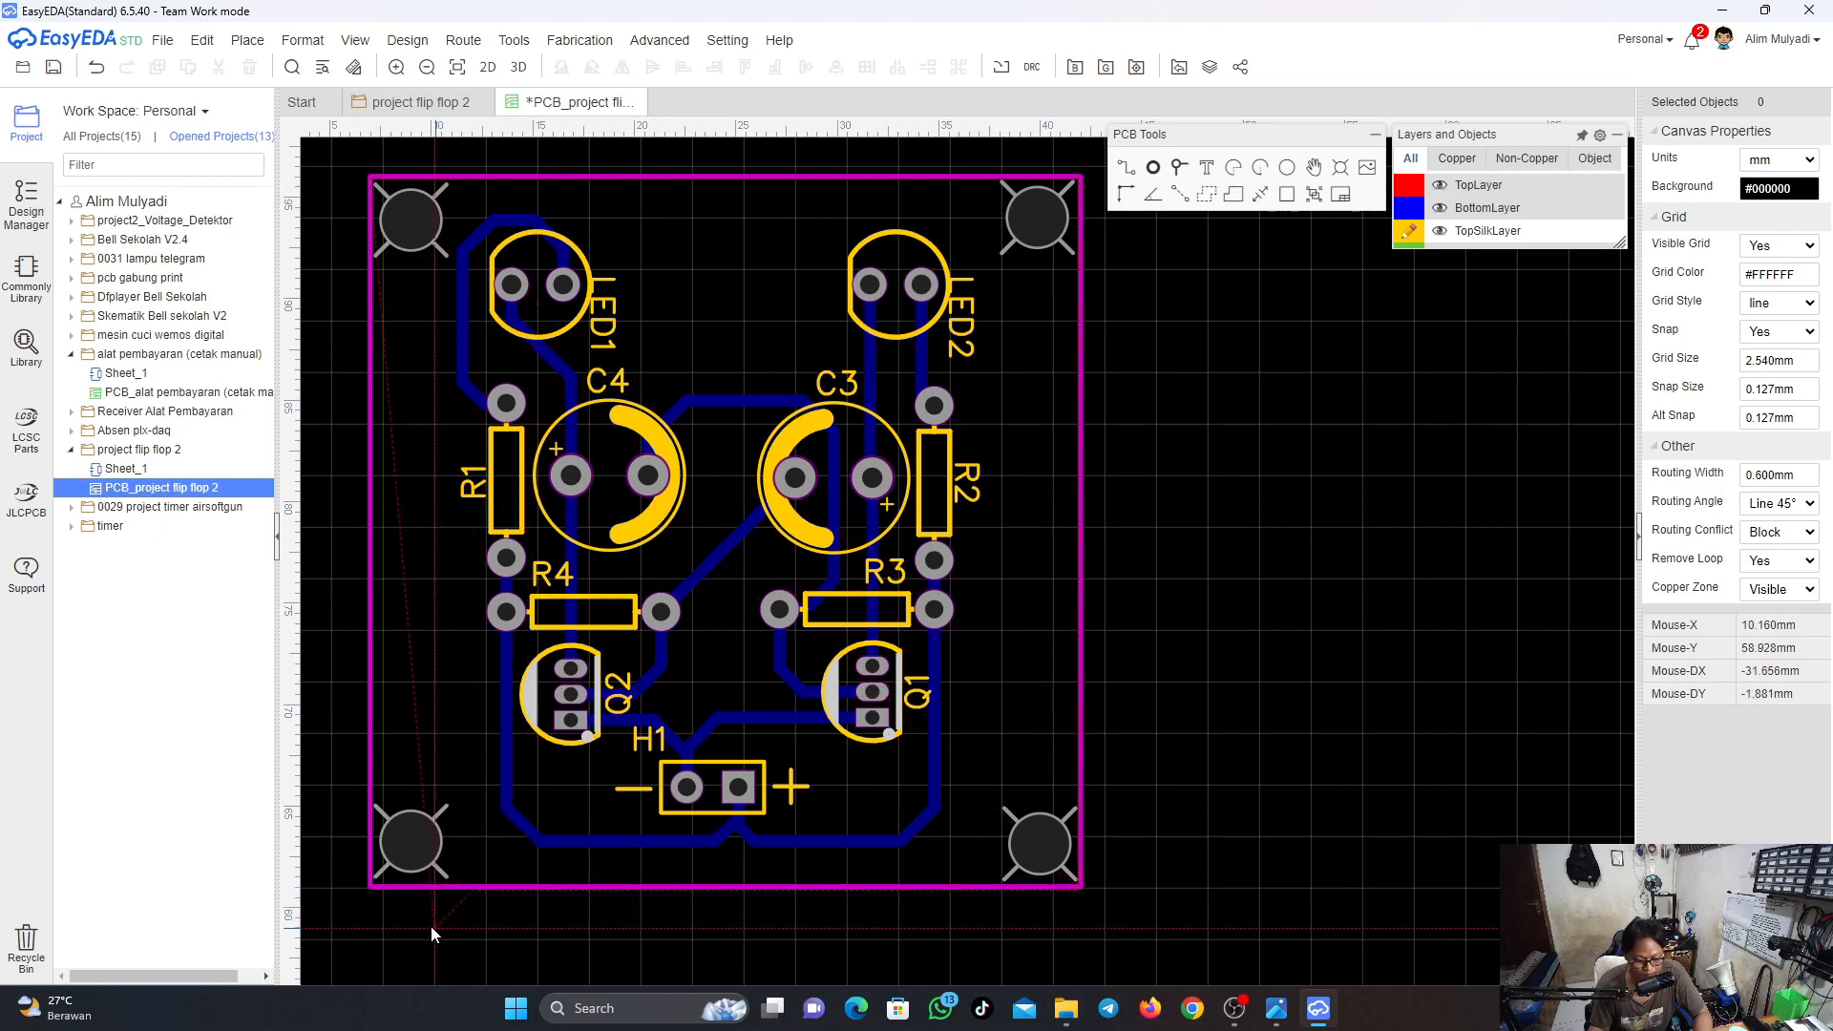
click(370, 893)
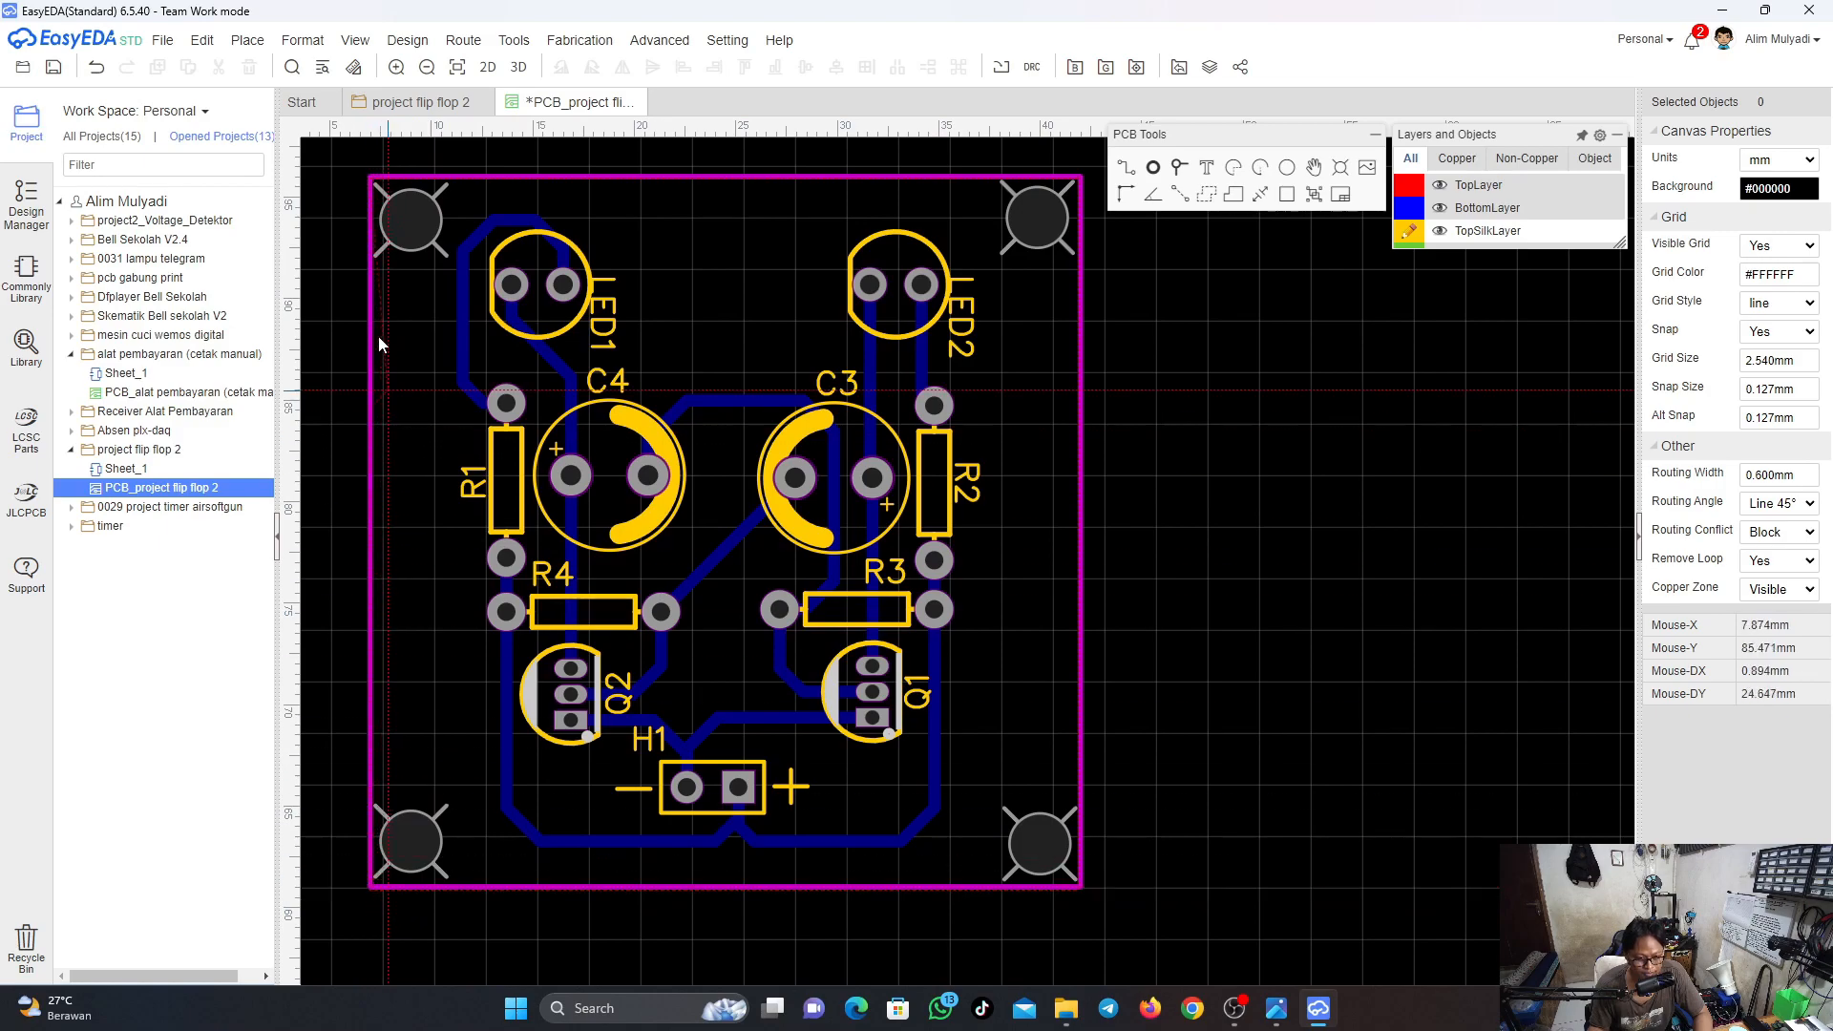
Close the GND copper area's outline with points at the board's upper-left corner and finish it
scroll(380, 222, up, 2)
right_drag(416, 179, 644, 525)
scroll(575, 504, up, 6)
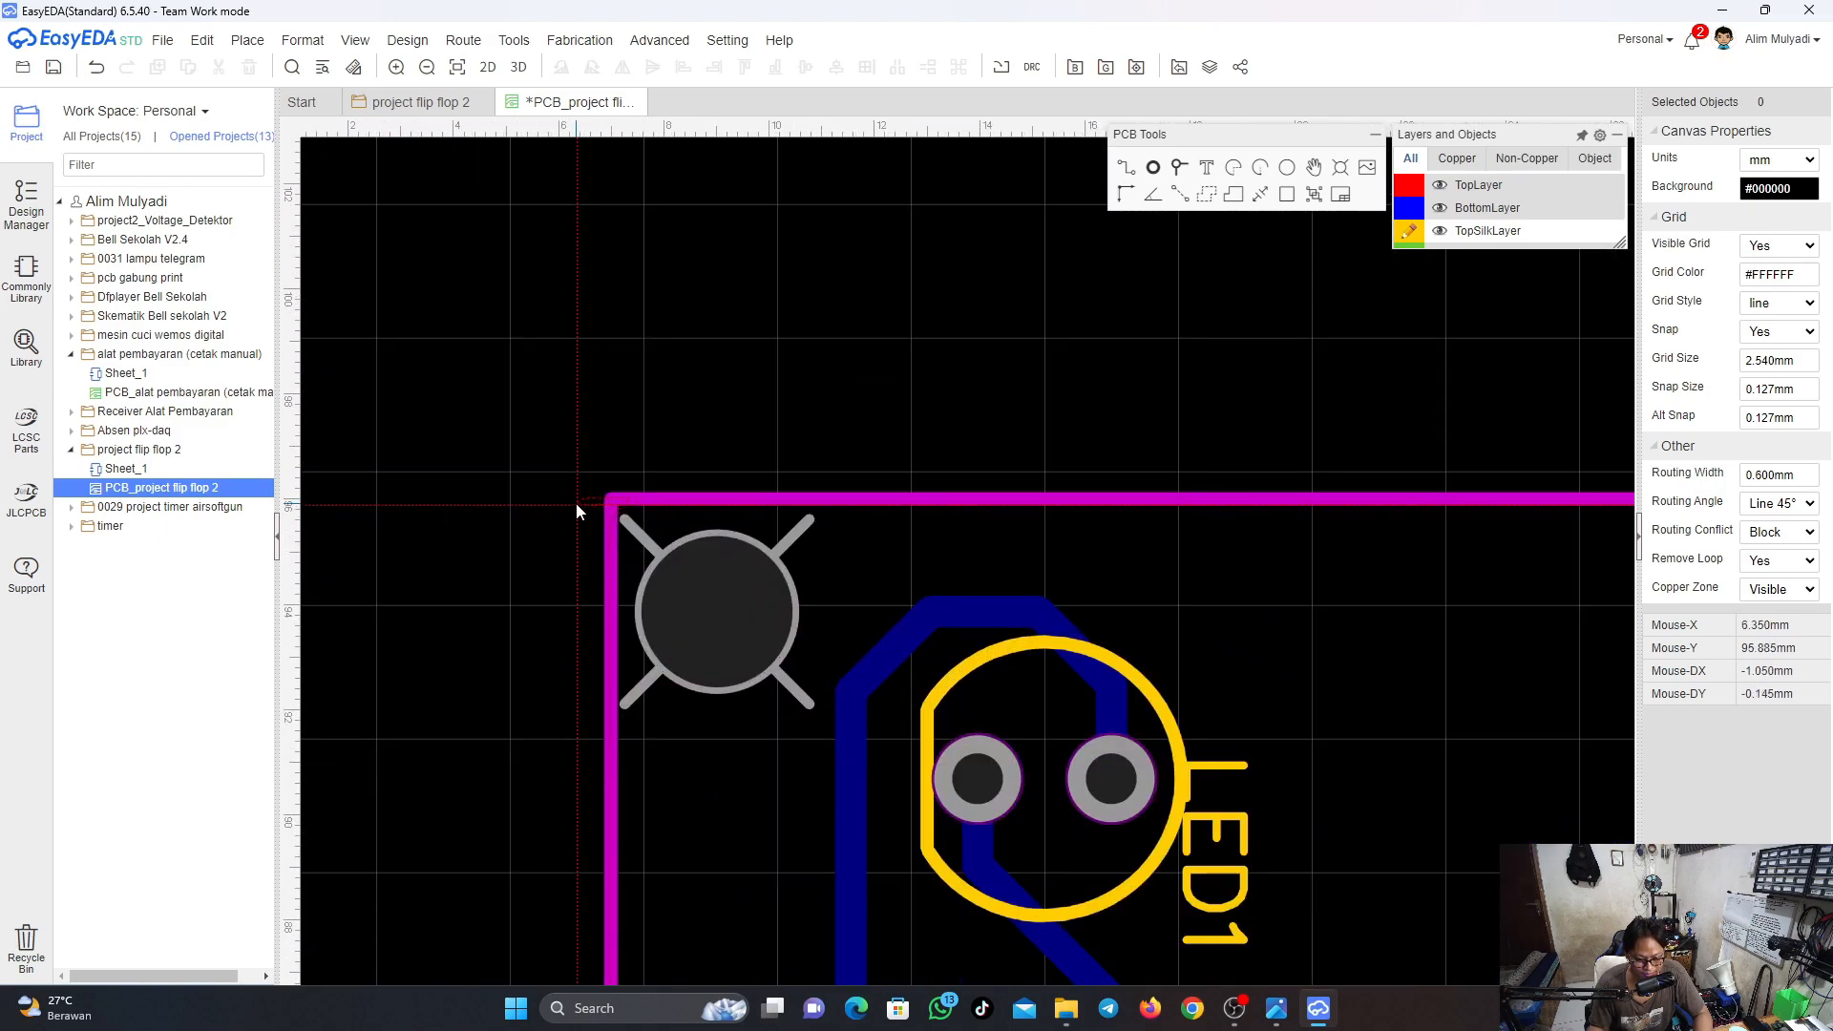
click(711, 480)
scroll(670, 529, up, 5)
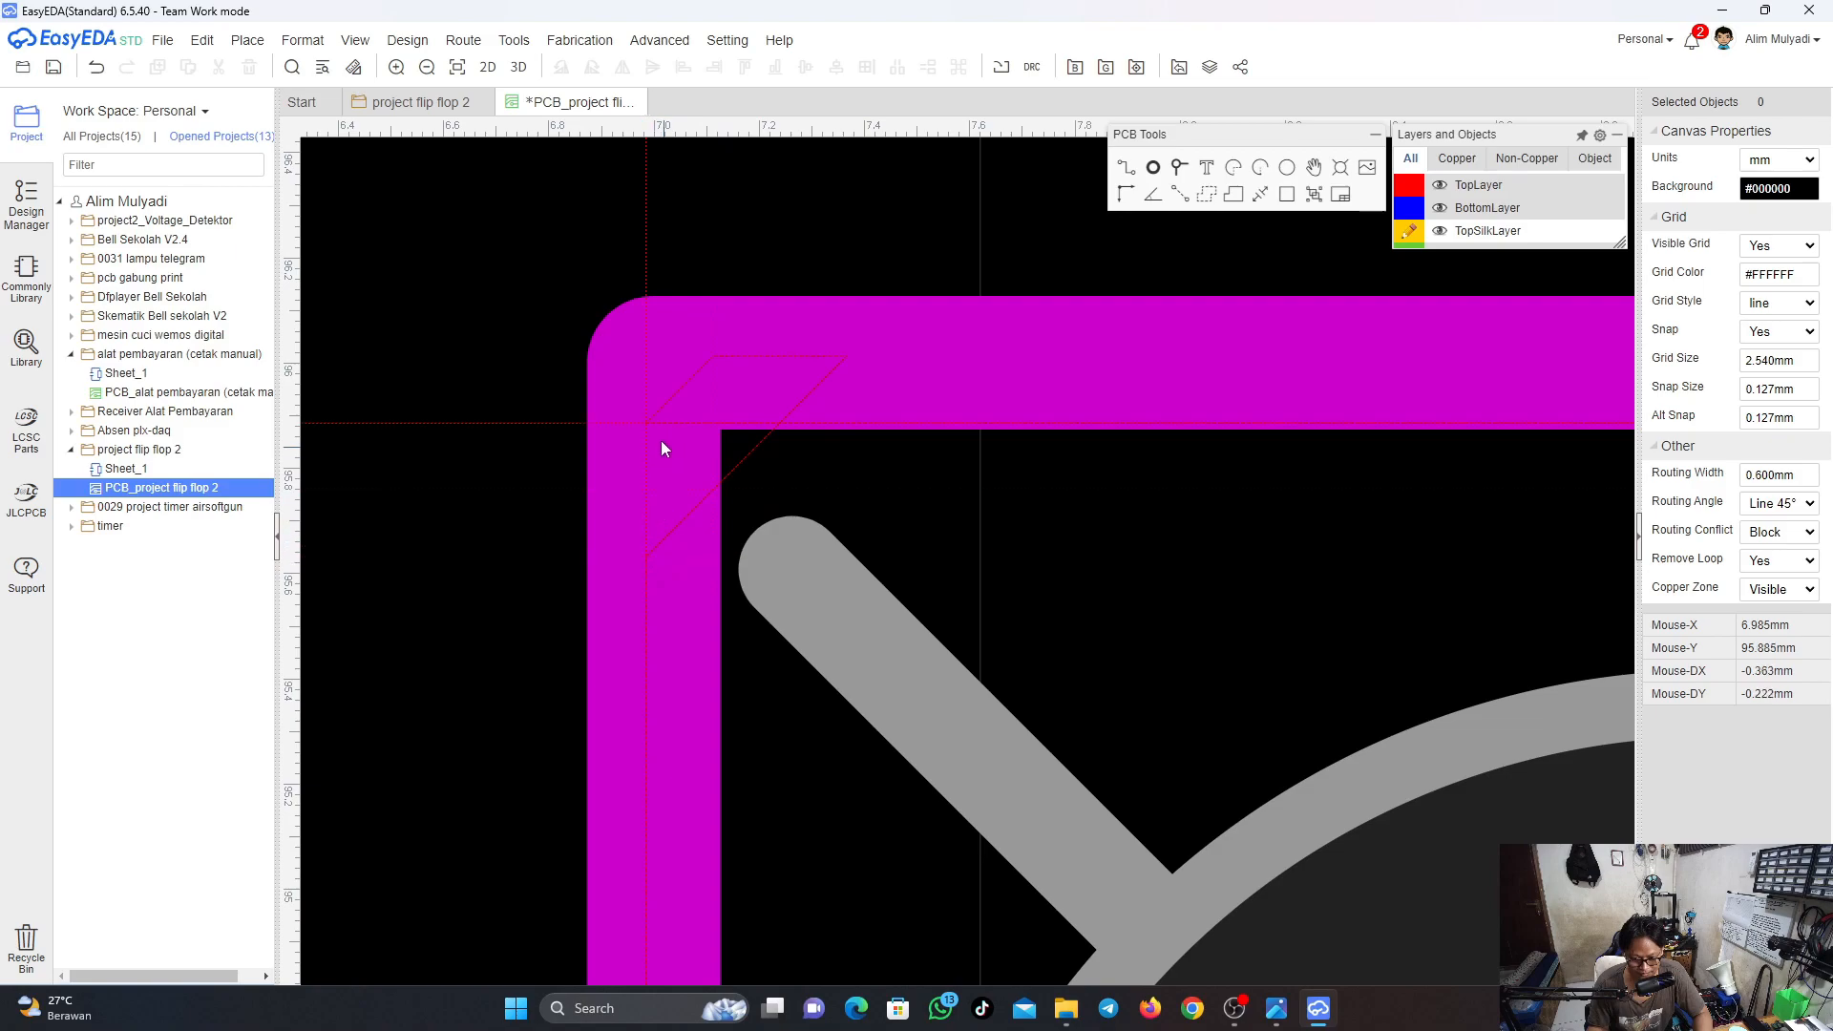
click(650, 552)
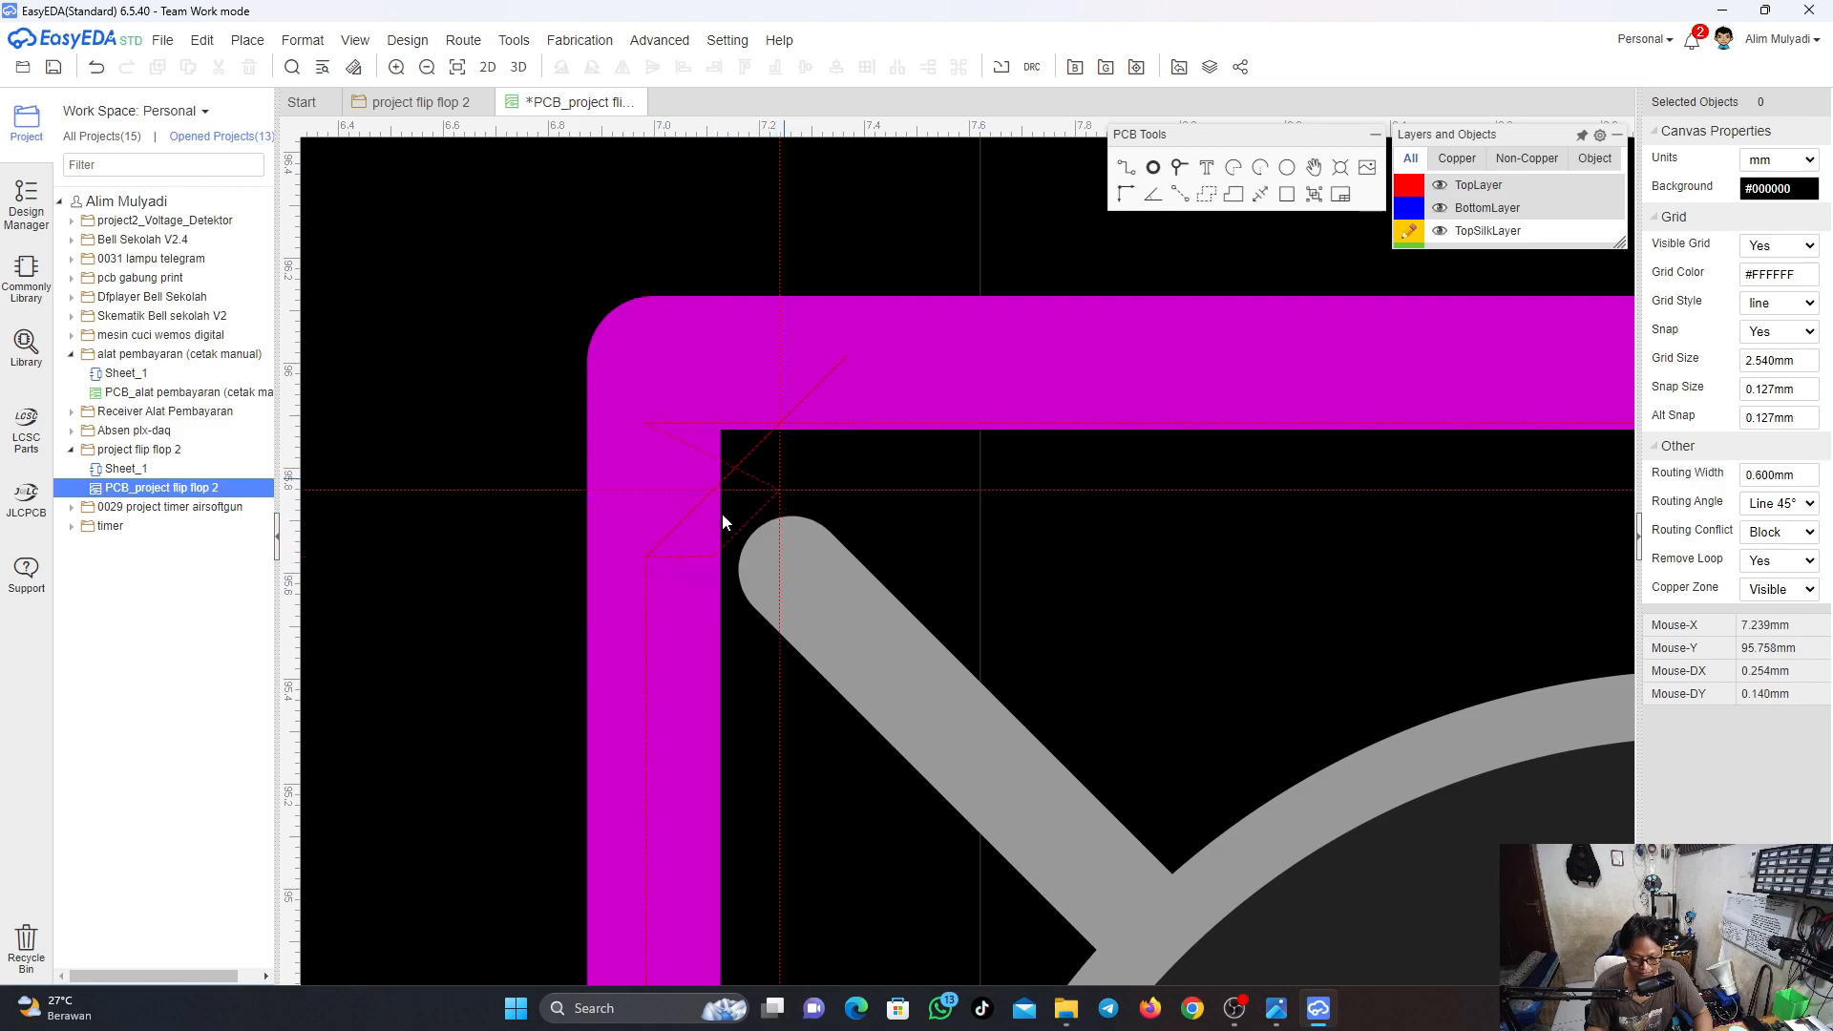
click(847, 360)
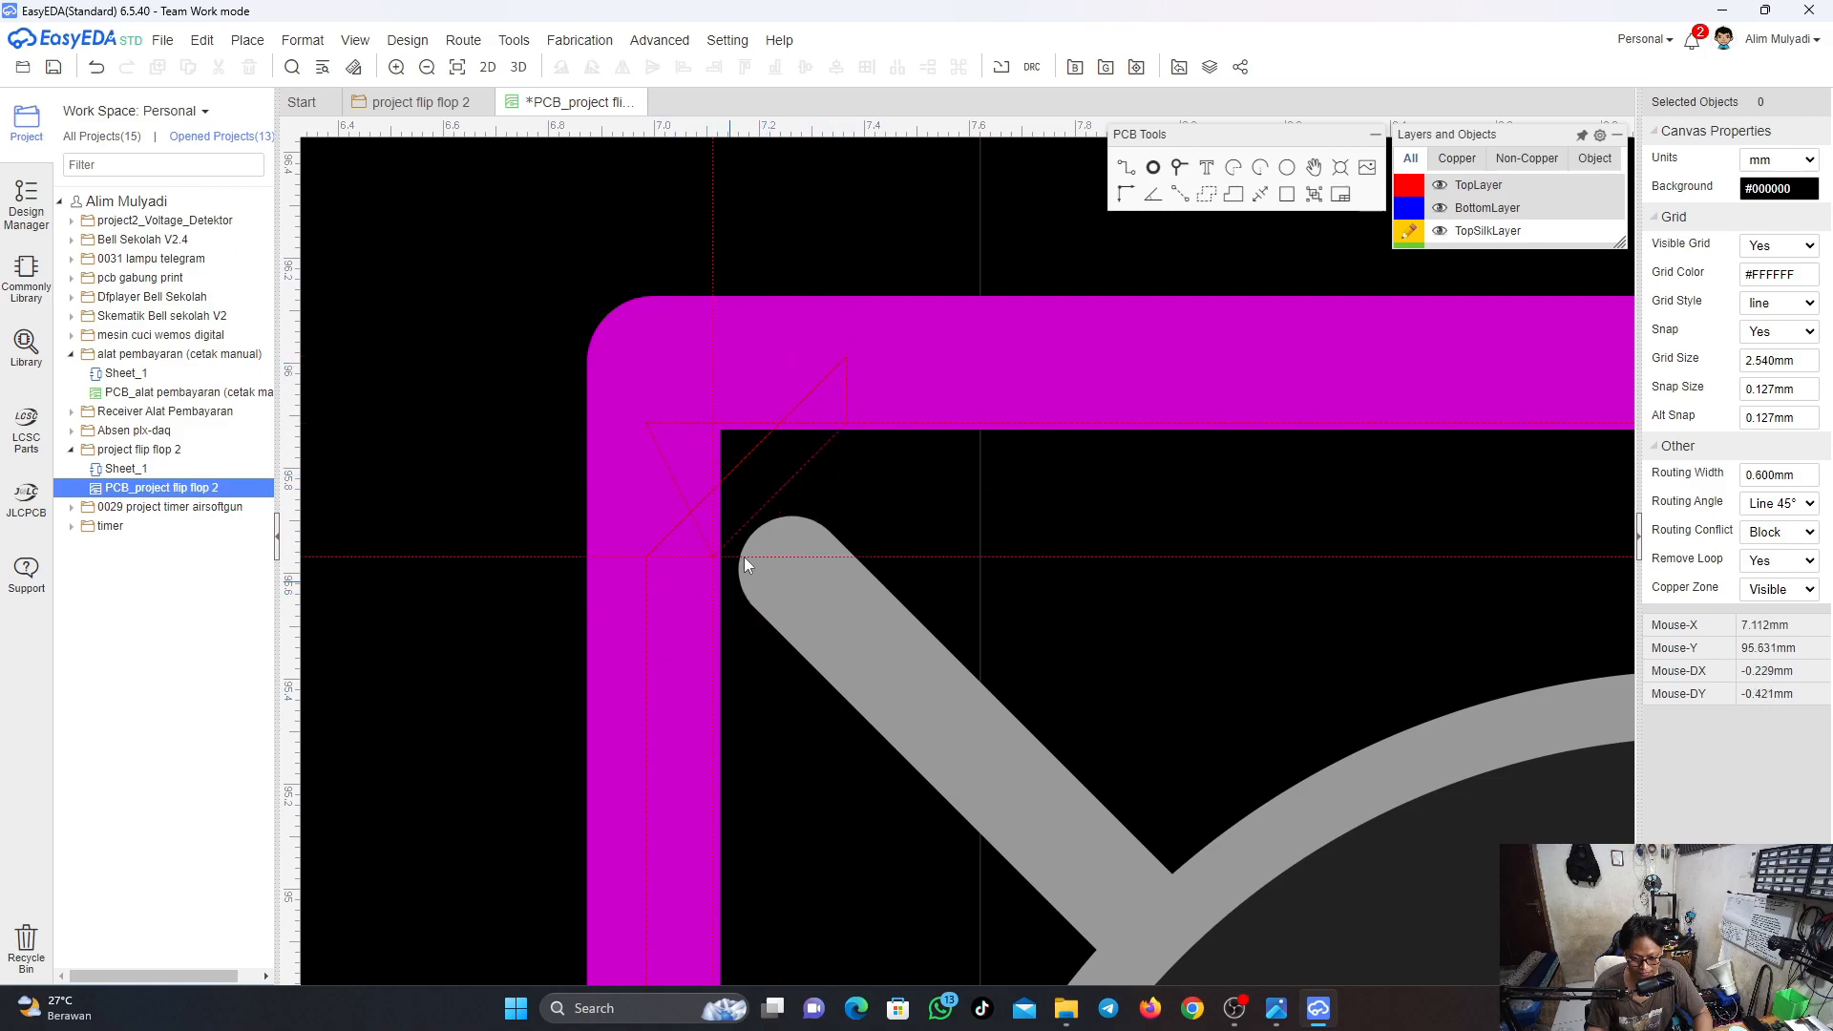
scroll(691, 425, up, 3)
scroll(690, 426, down, 4)
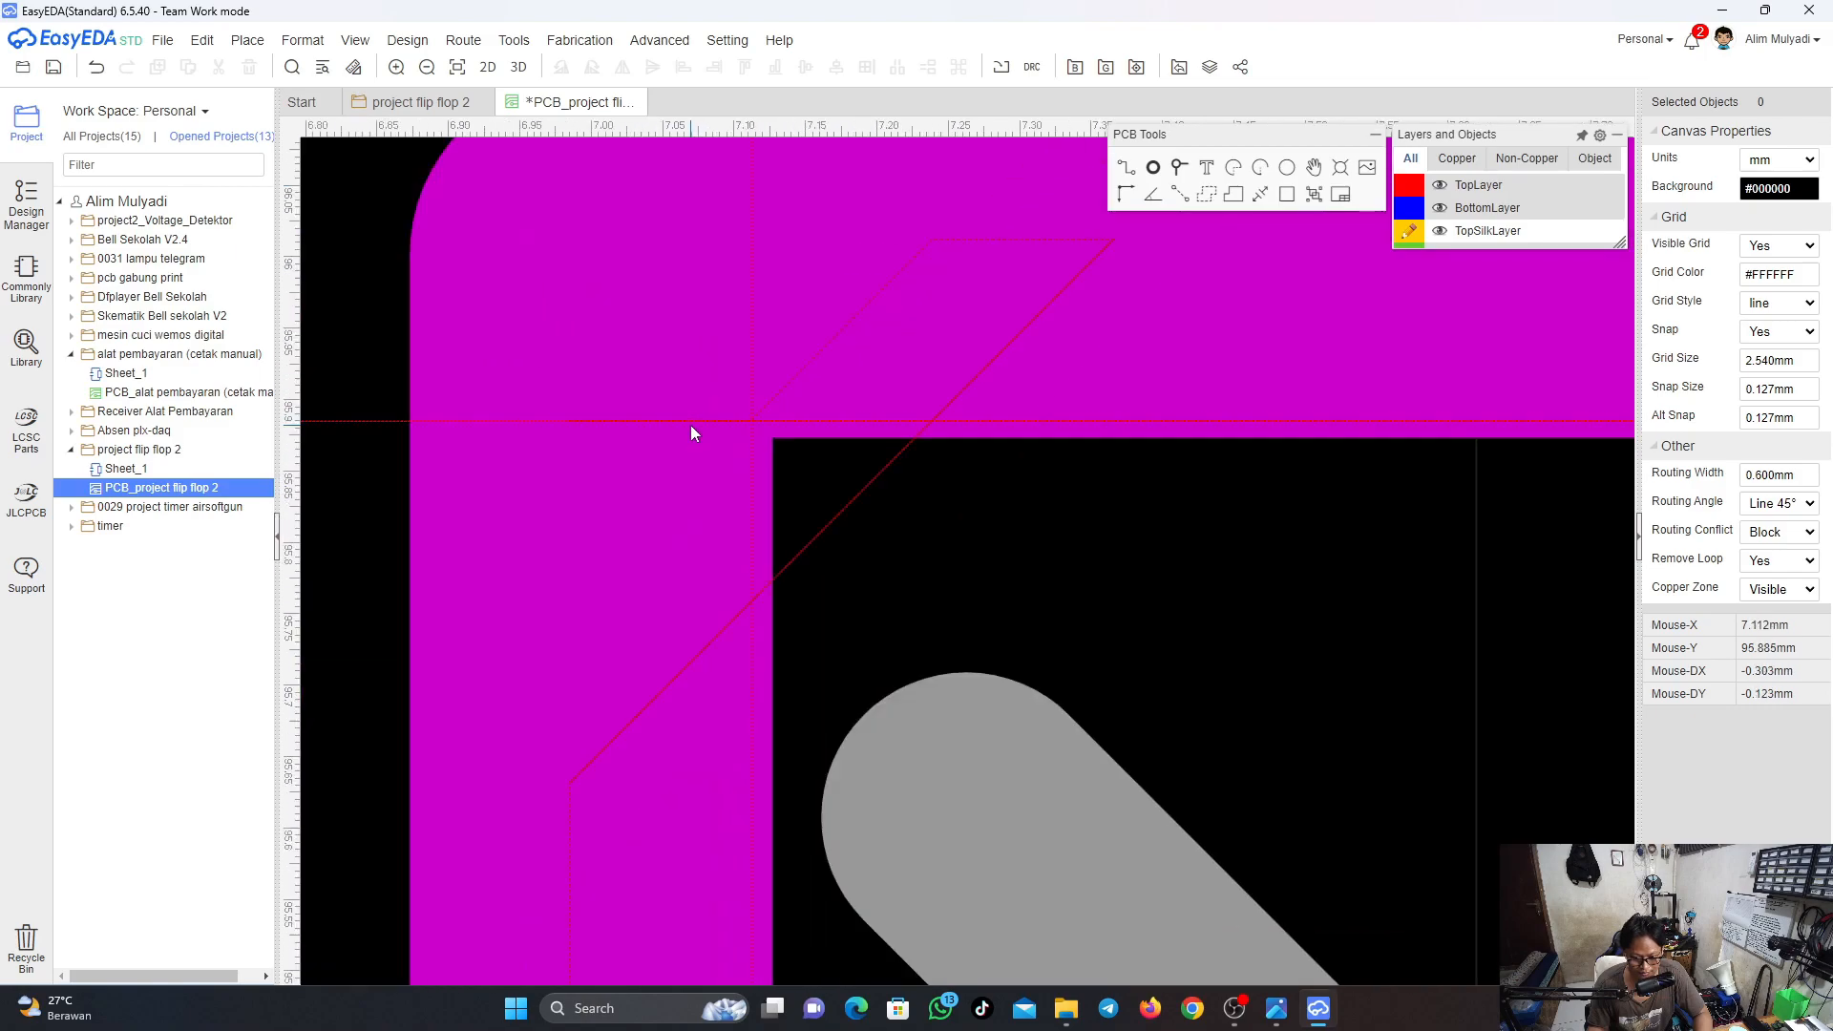
scroll(704, 401, down, 2)
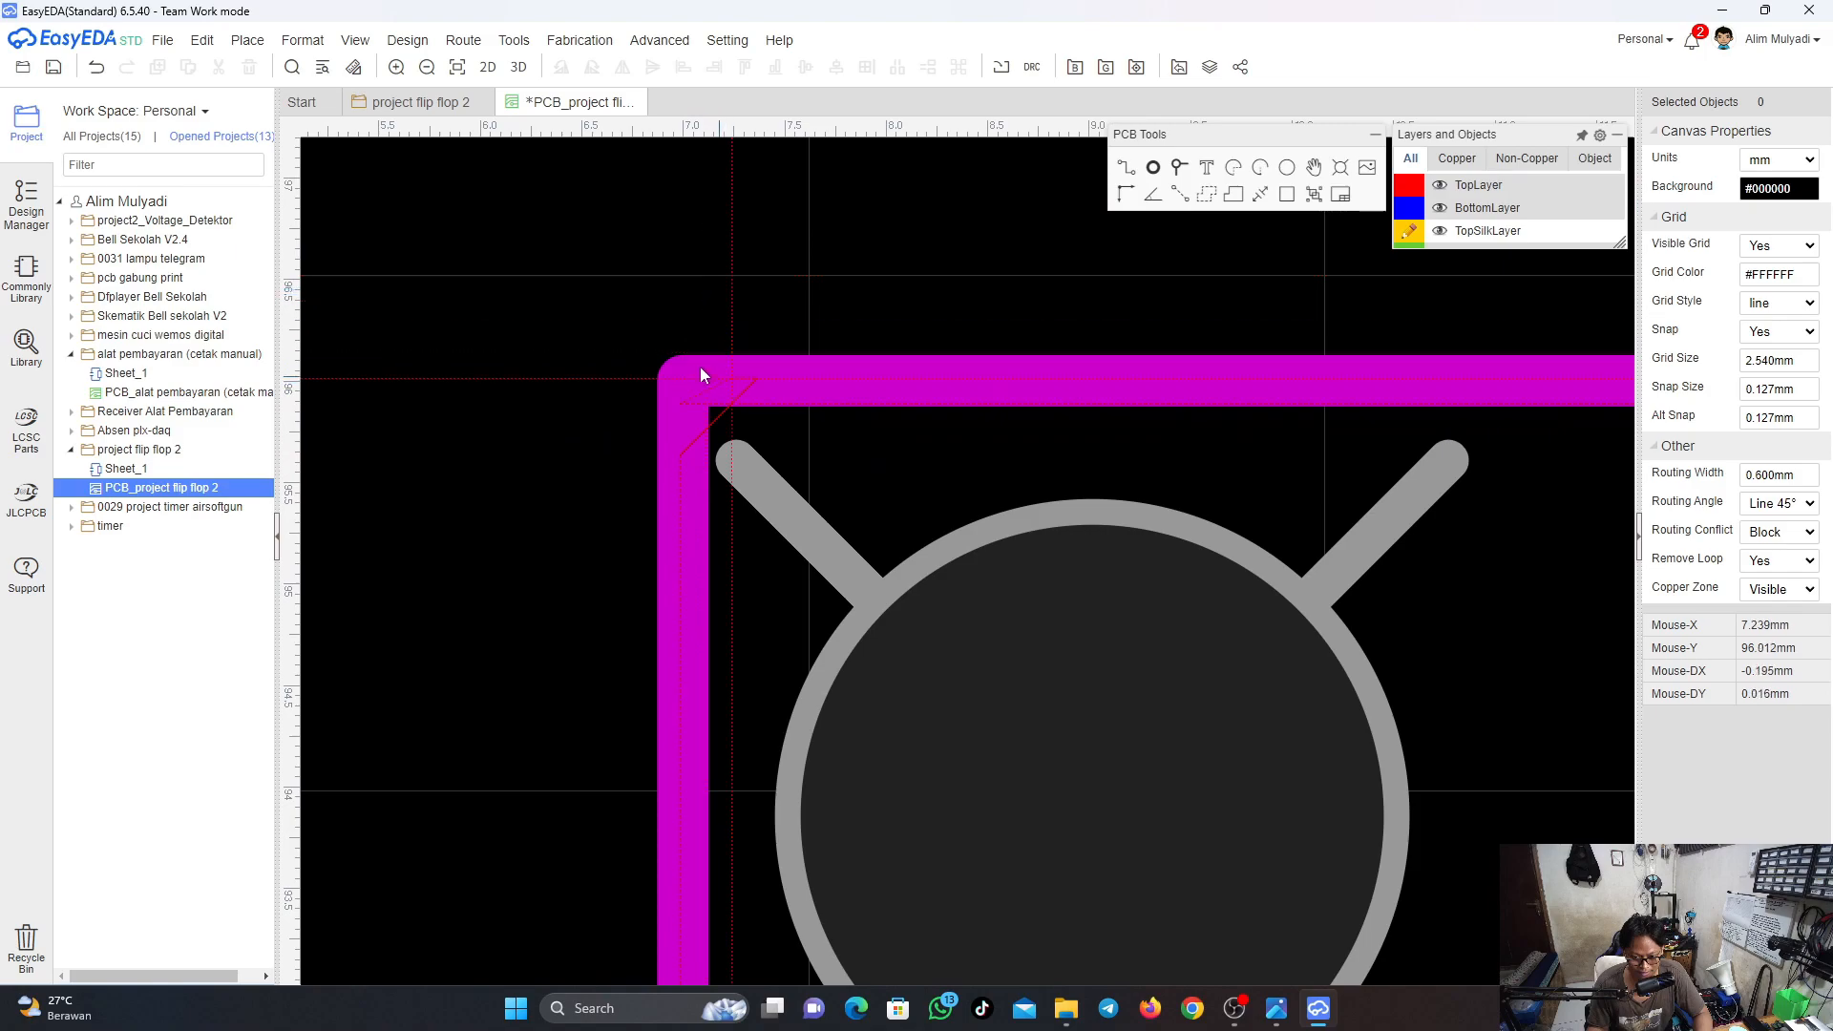
scroll(699, 372, up, 2)
scroll(695, 364, up, 2)
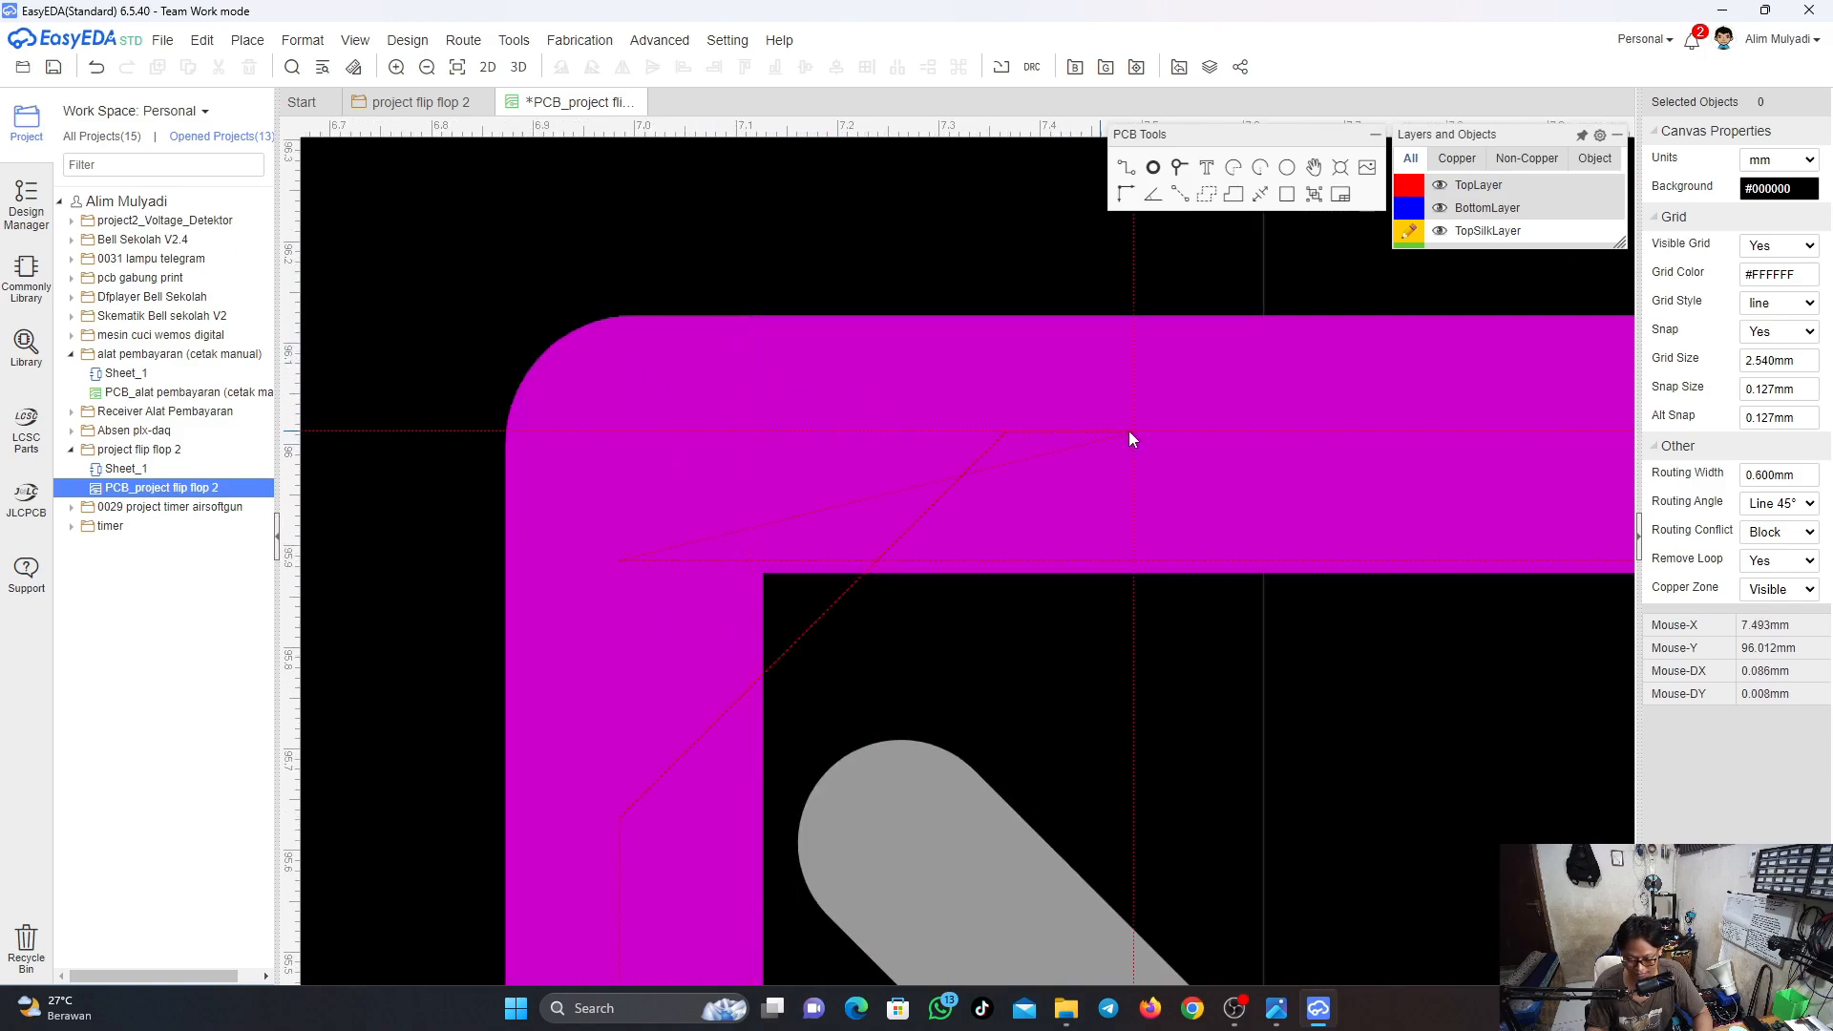
right_click(1073, 523)
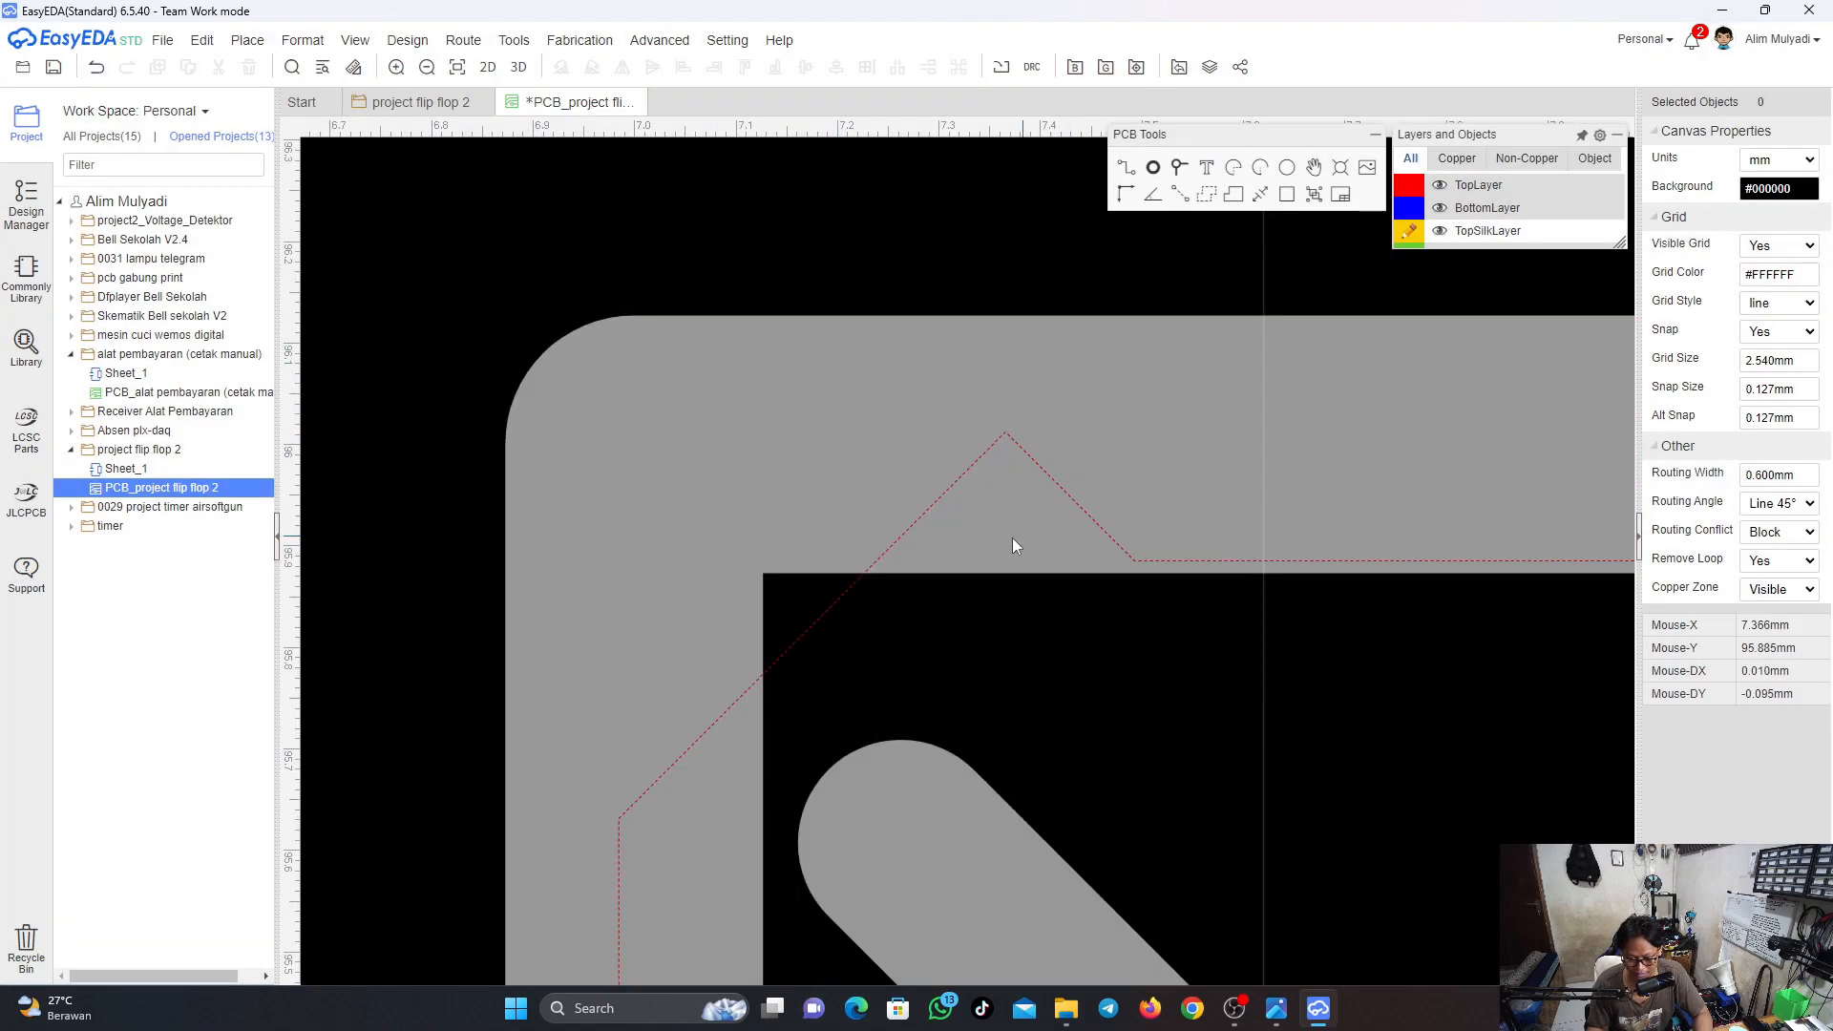
scroll(902, 541, down, 2)
scroll(902, 541, down, 8)
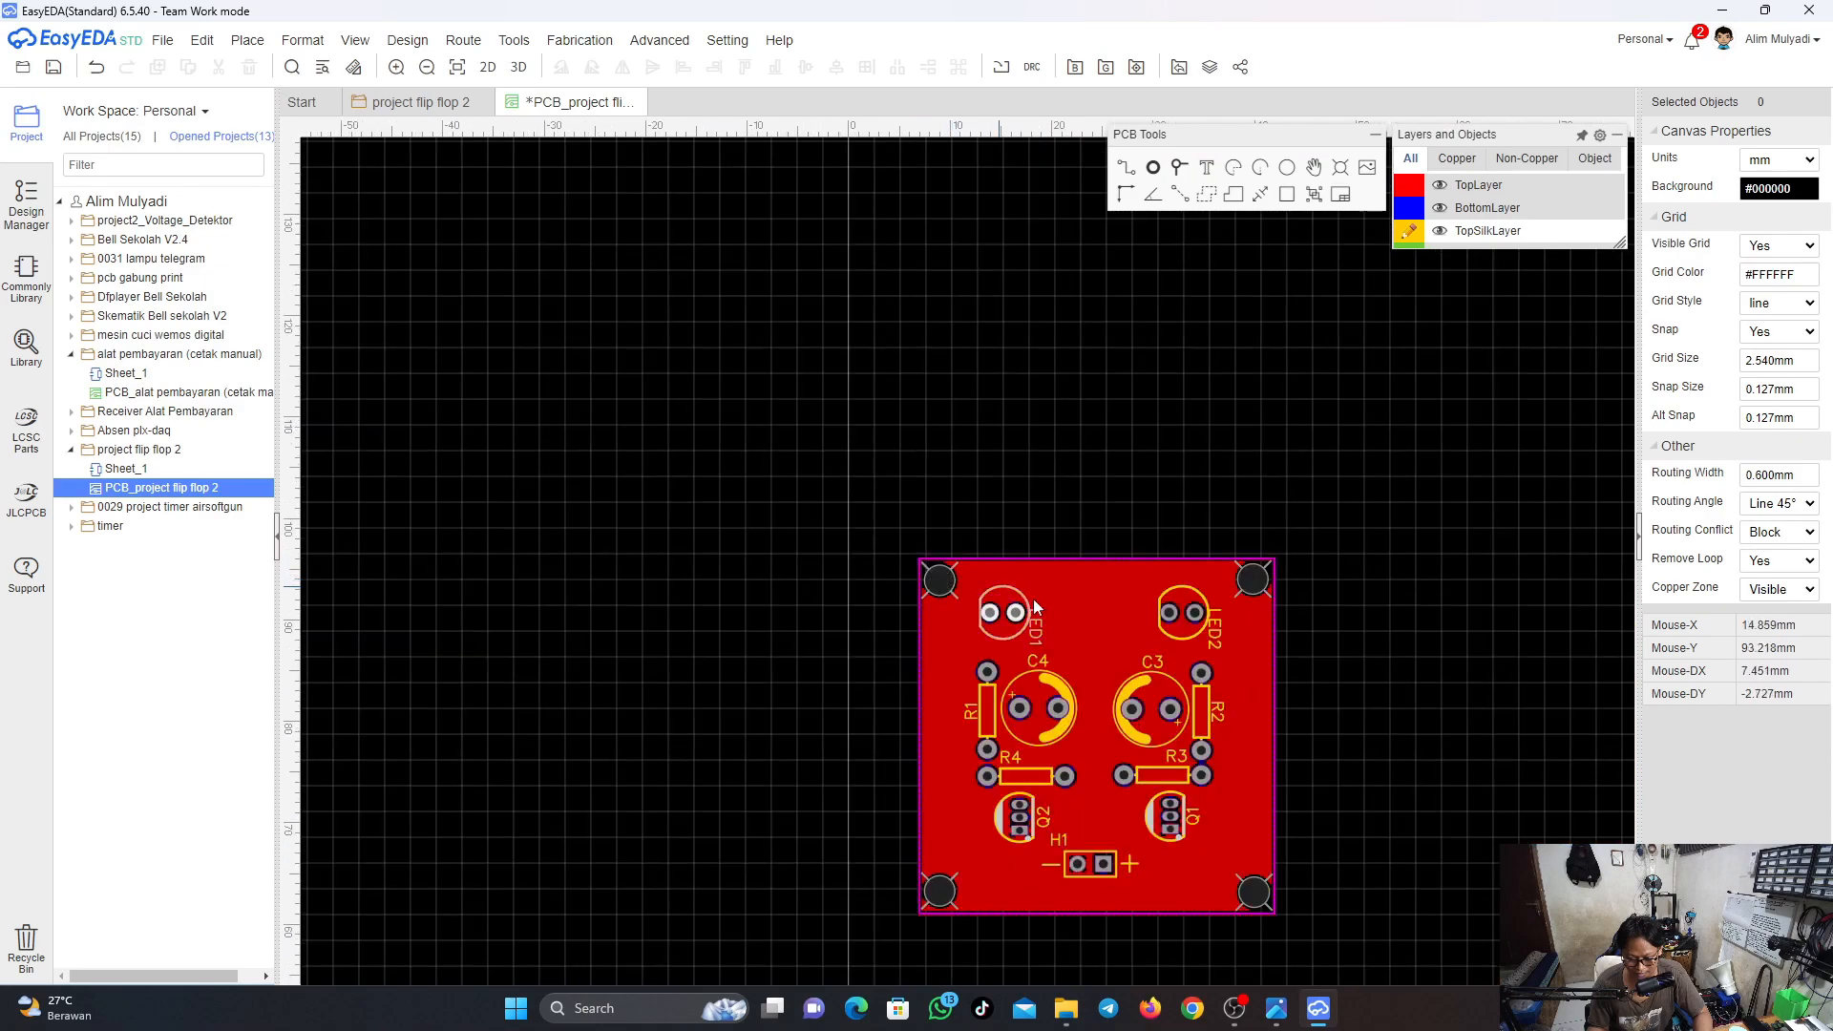
Make BottomLayer the active layer of the PCB
right_drag(997, 611, 762, 450)
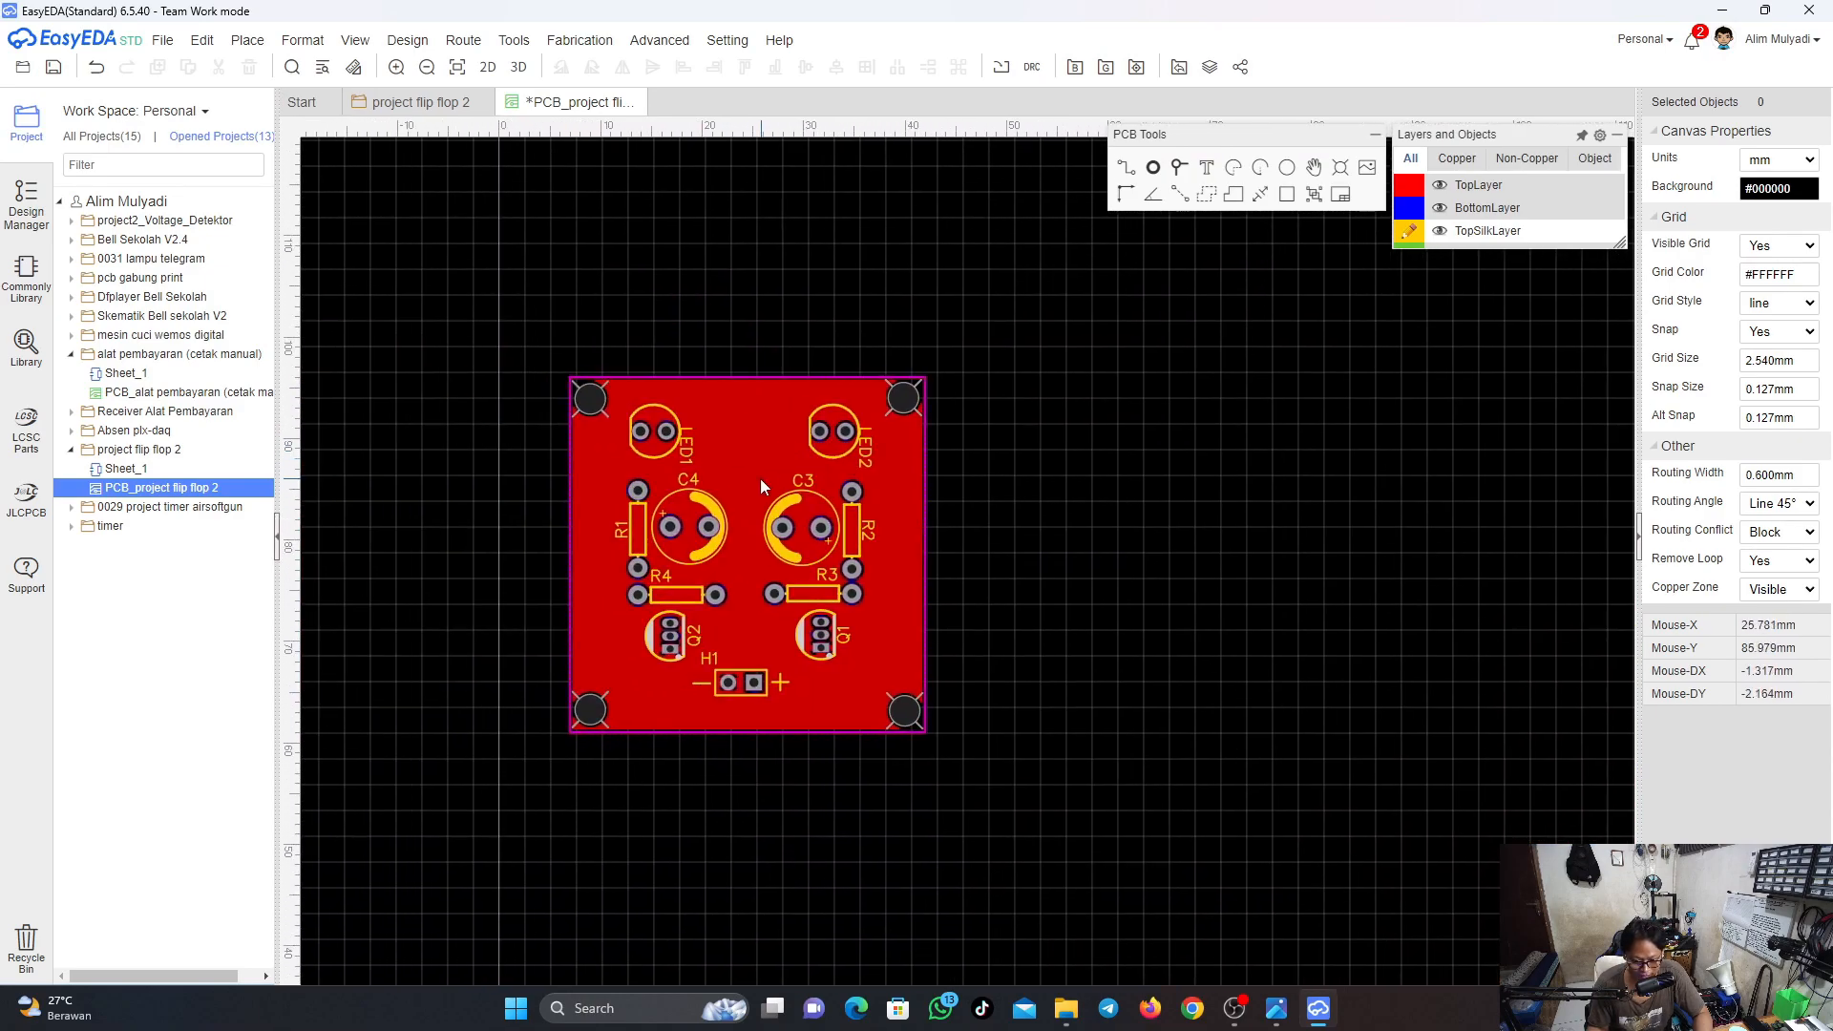
scroll(707, 484, up, 5)
scroll(735, 483, down, 2)
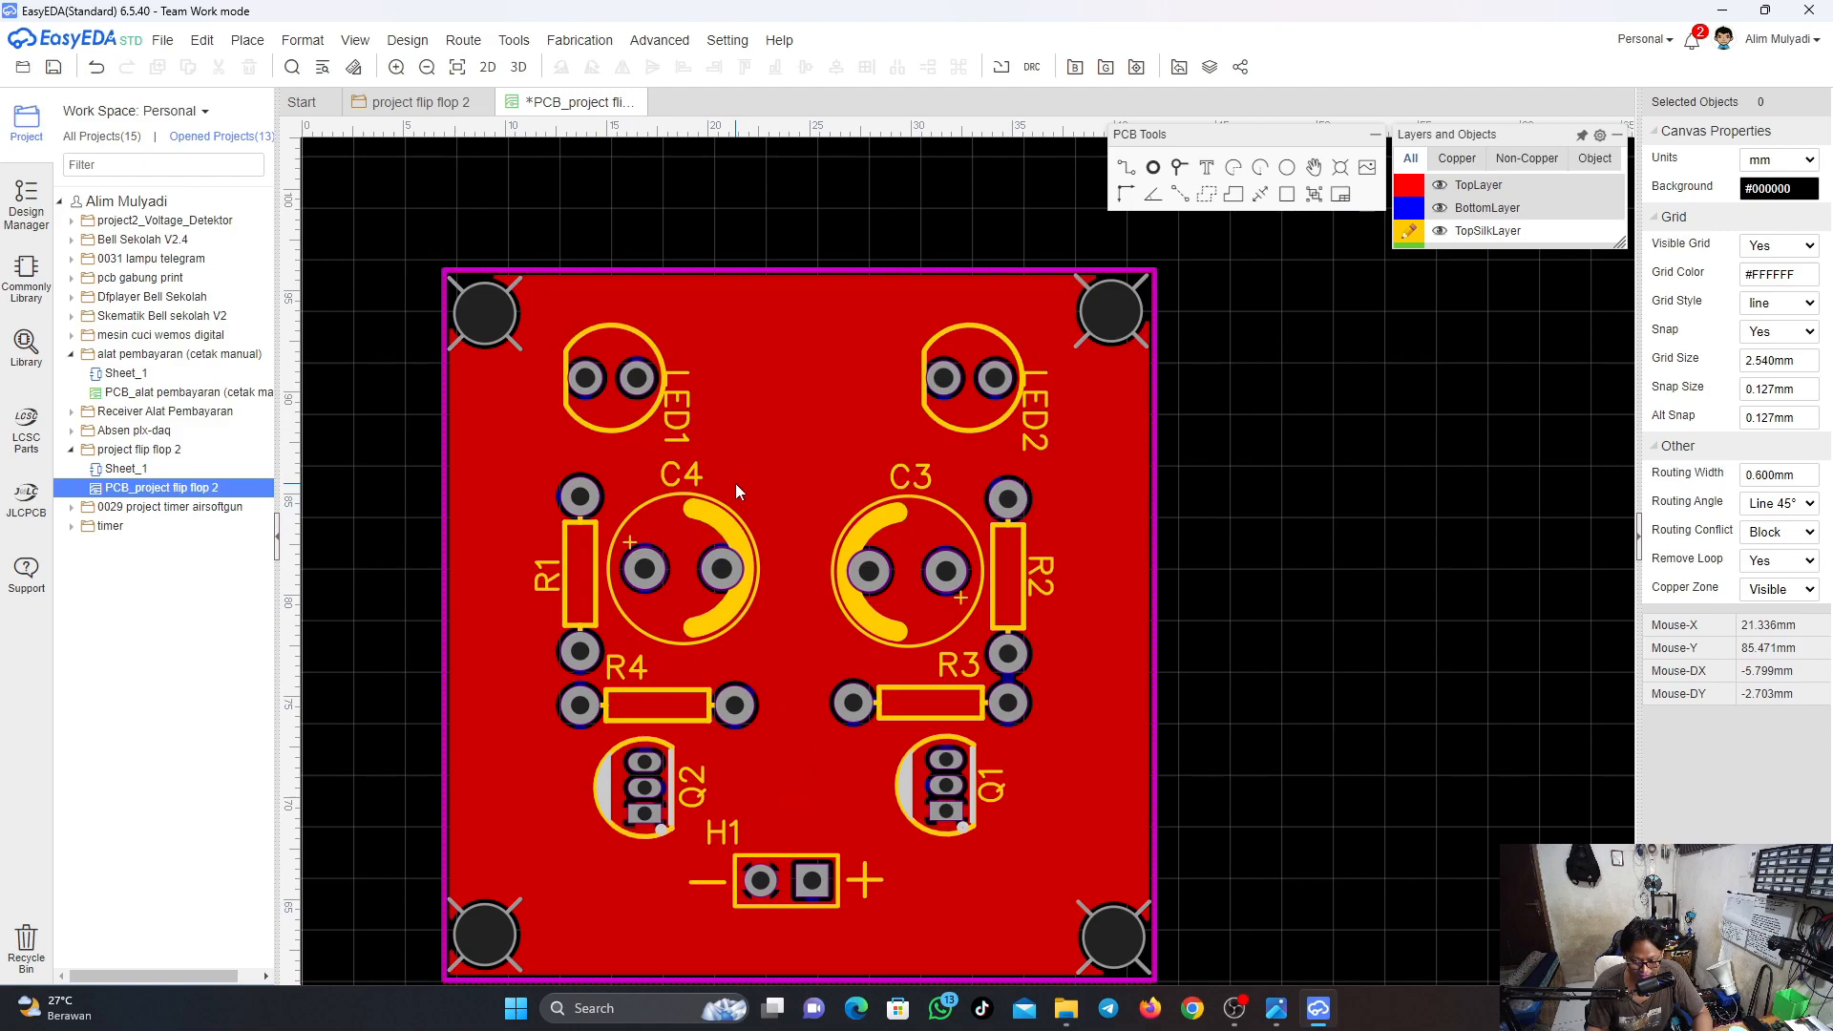
click(1411, 209)
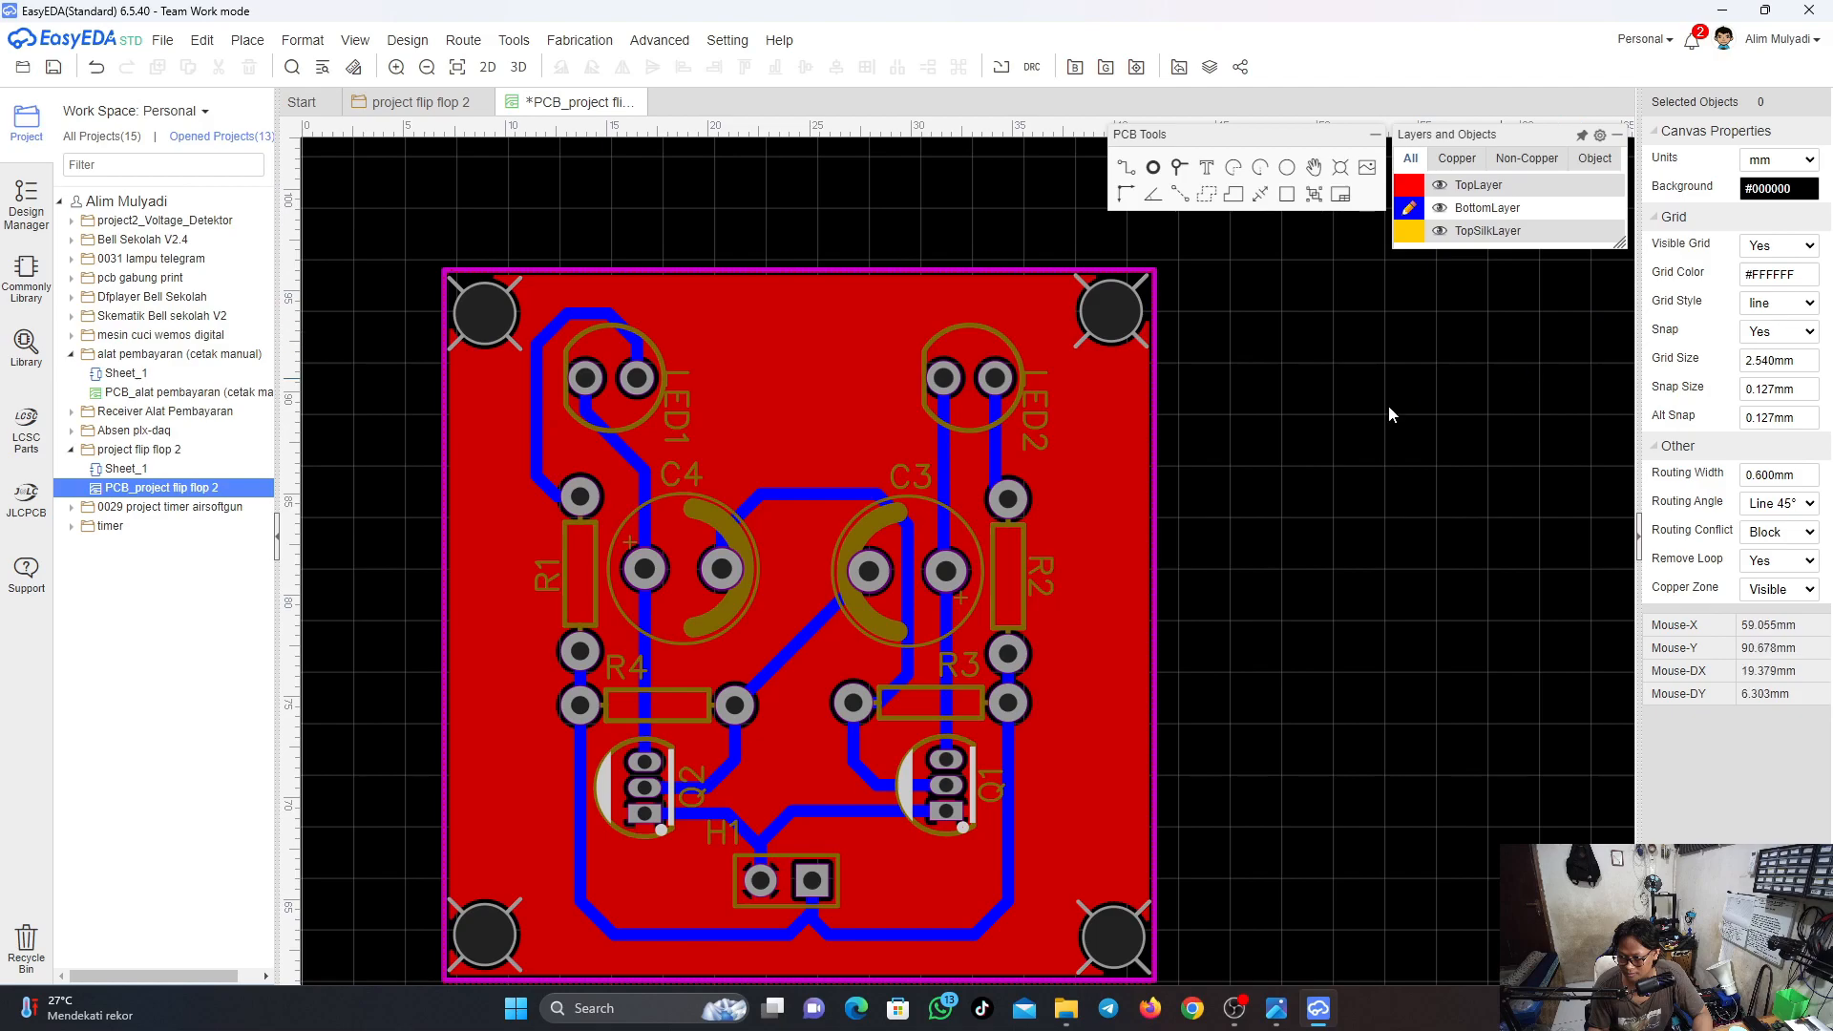
In the Copper Area Manager, assign the GND copper area to BottomLayer with a clearance of 1.5 mm and apply
right_click(483, 554)
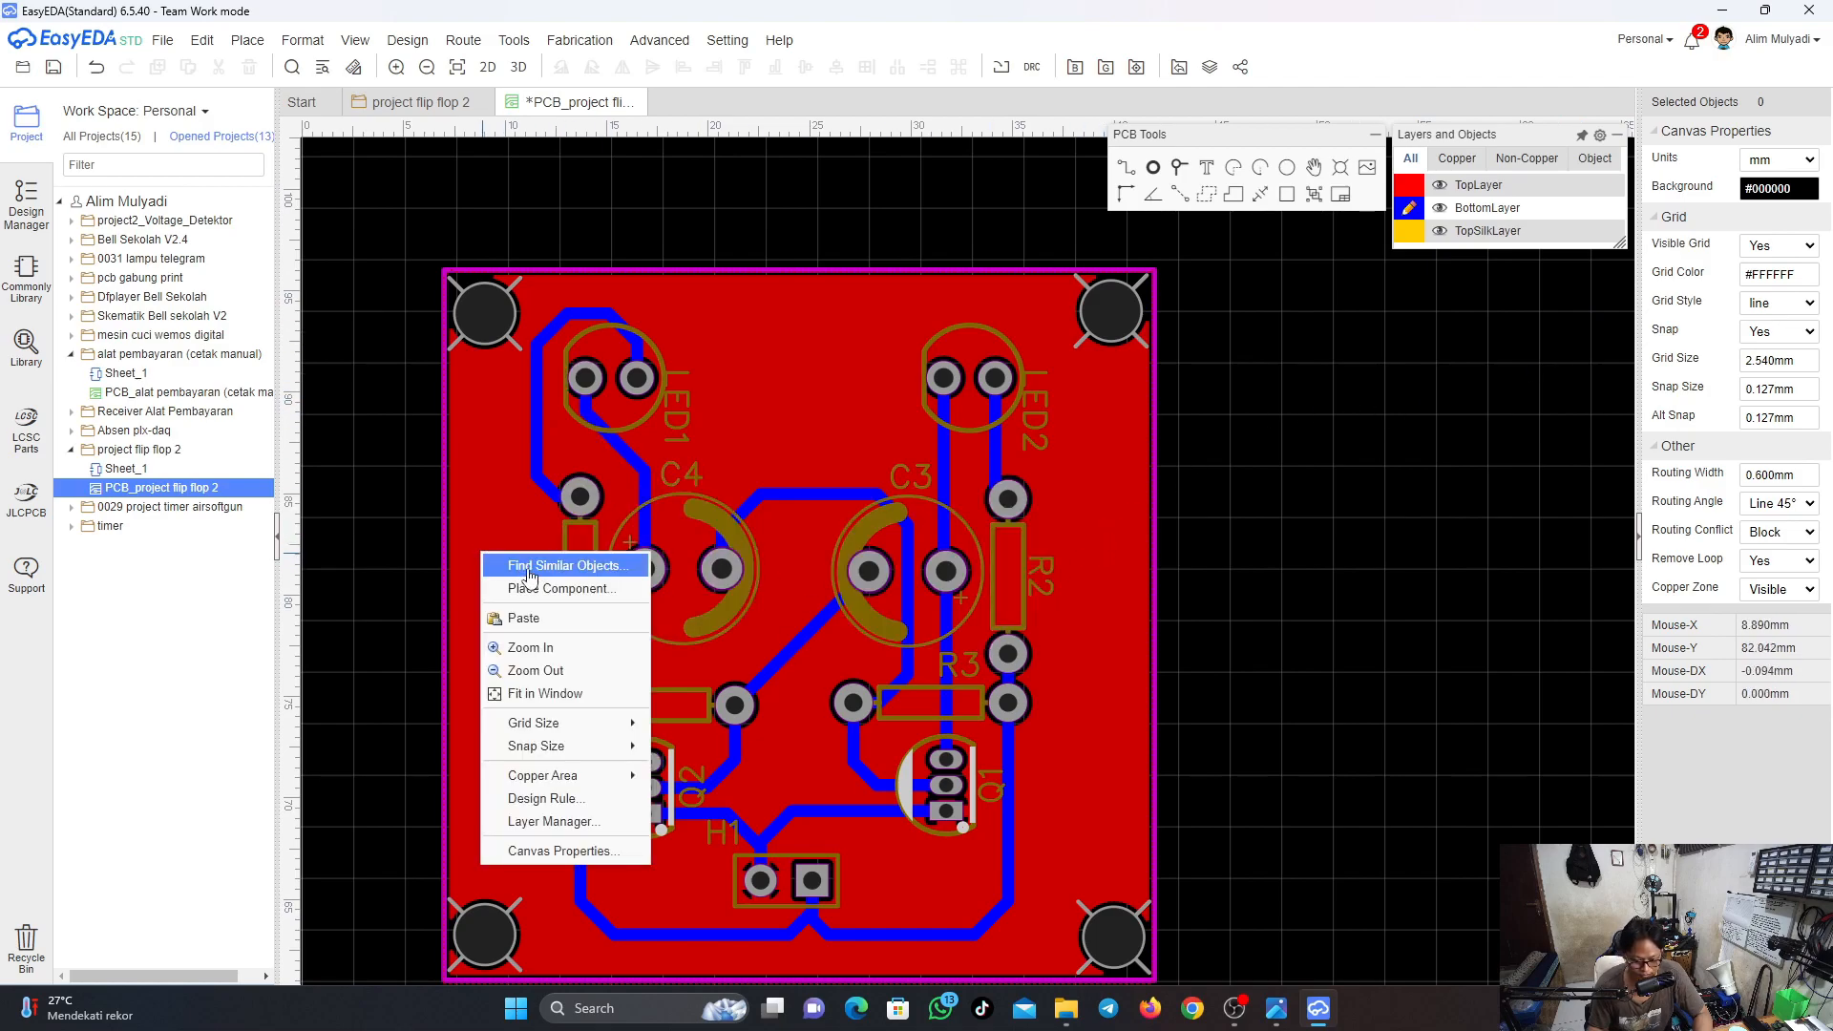
mouse_move(566, 785)
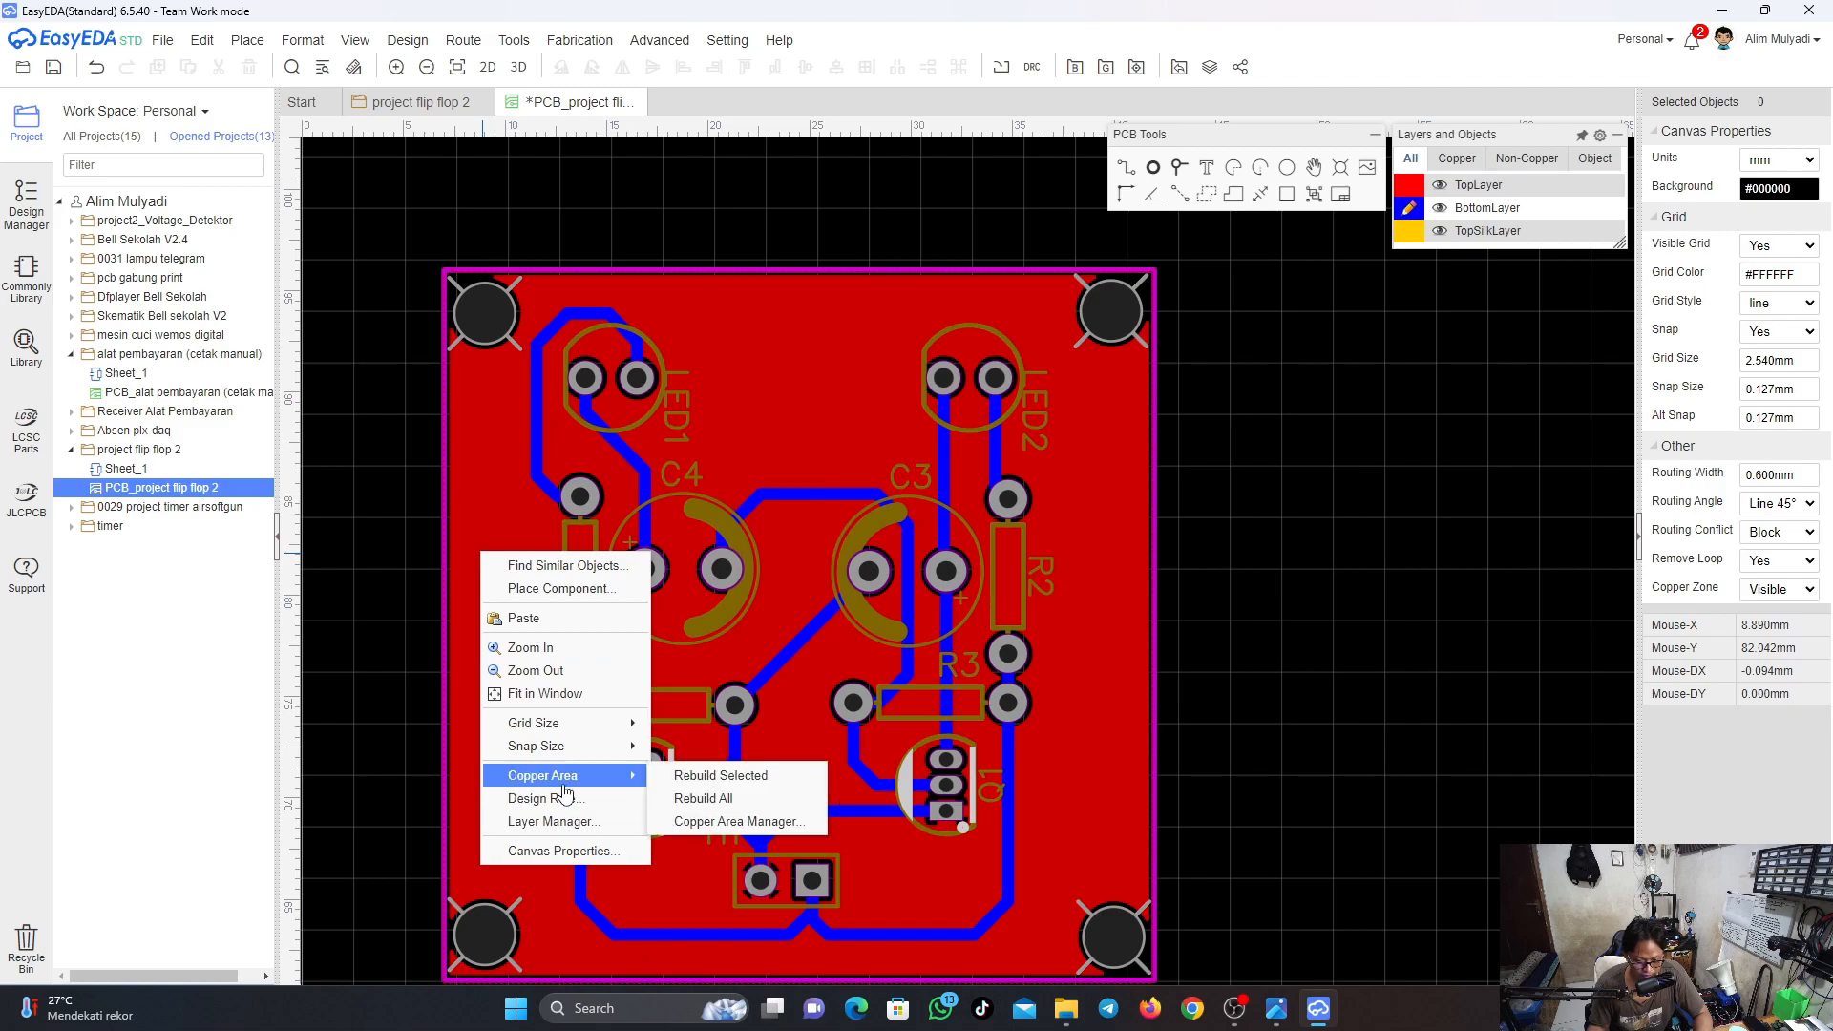
click(732, 823)
click(914, 409)
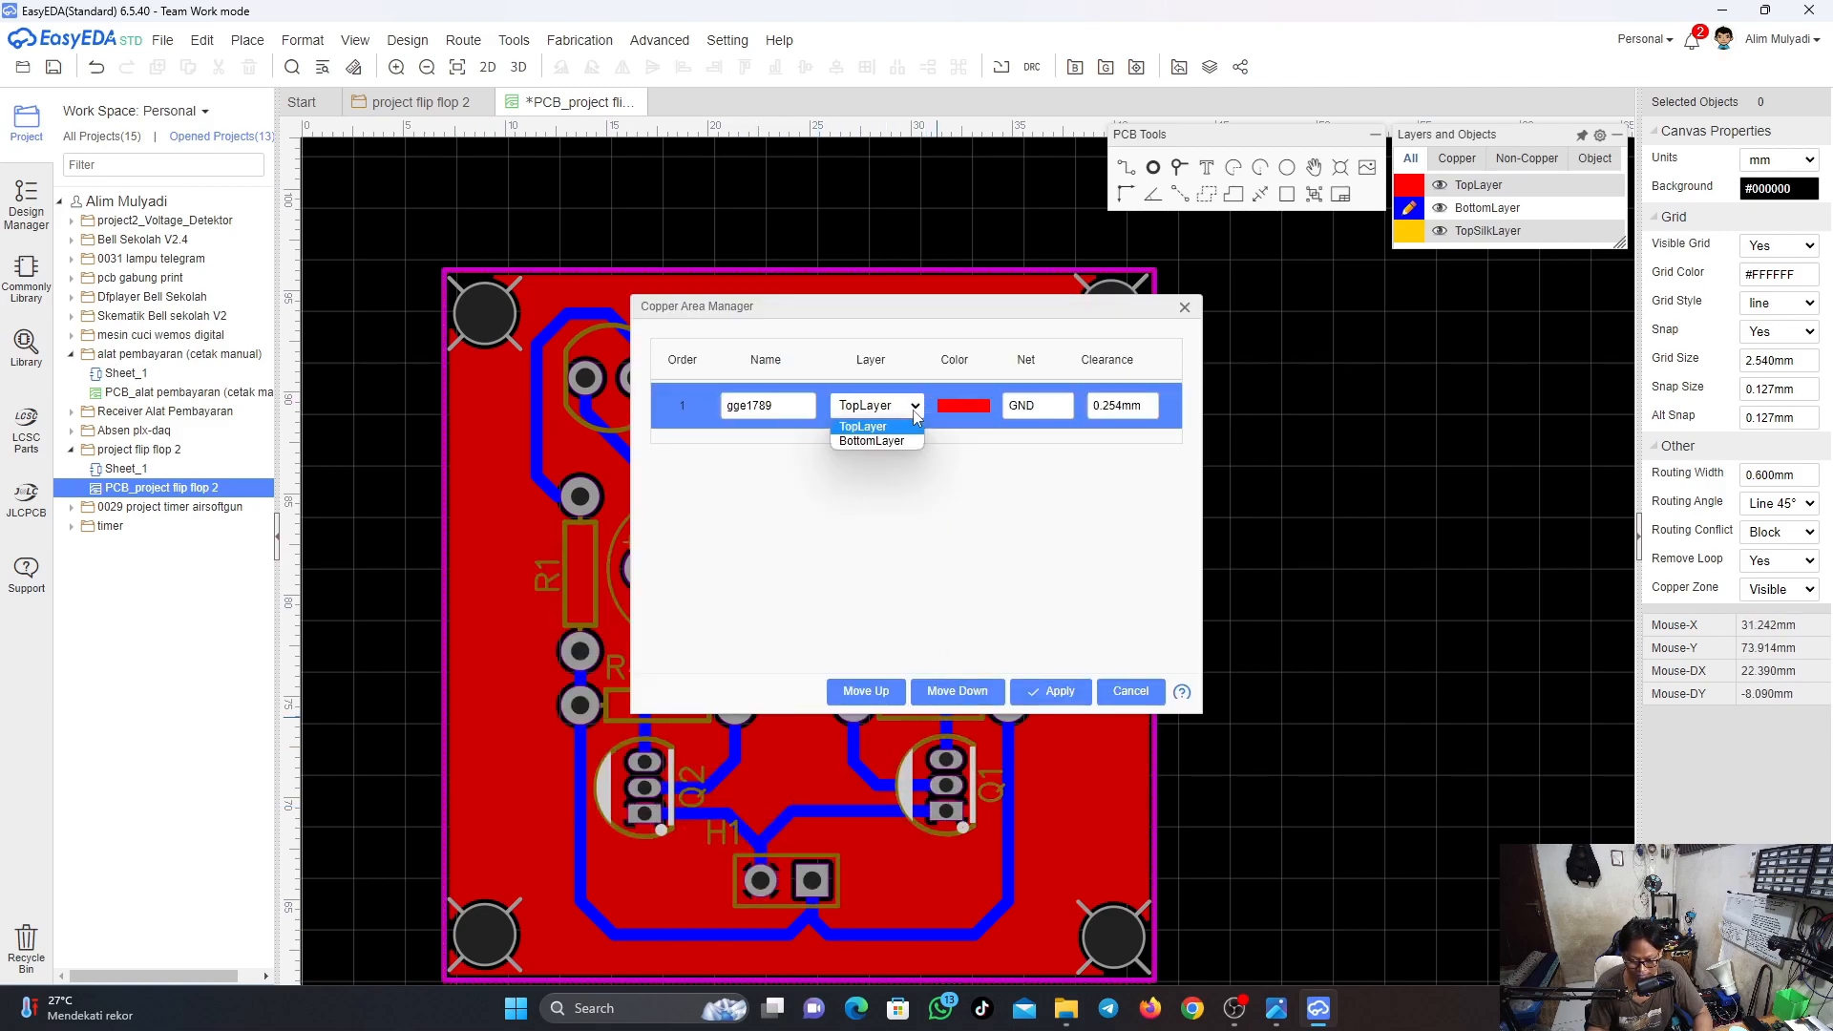
click(898, 444)
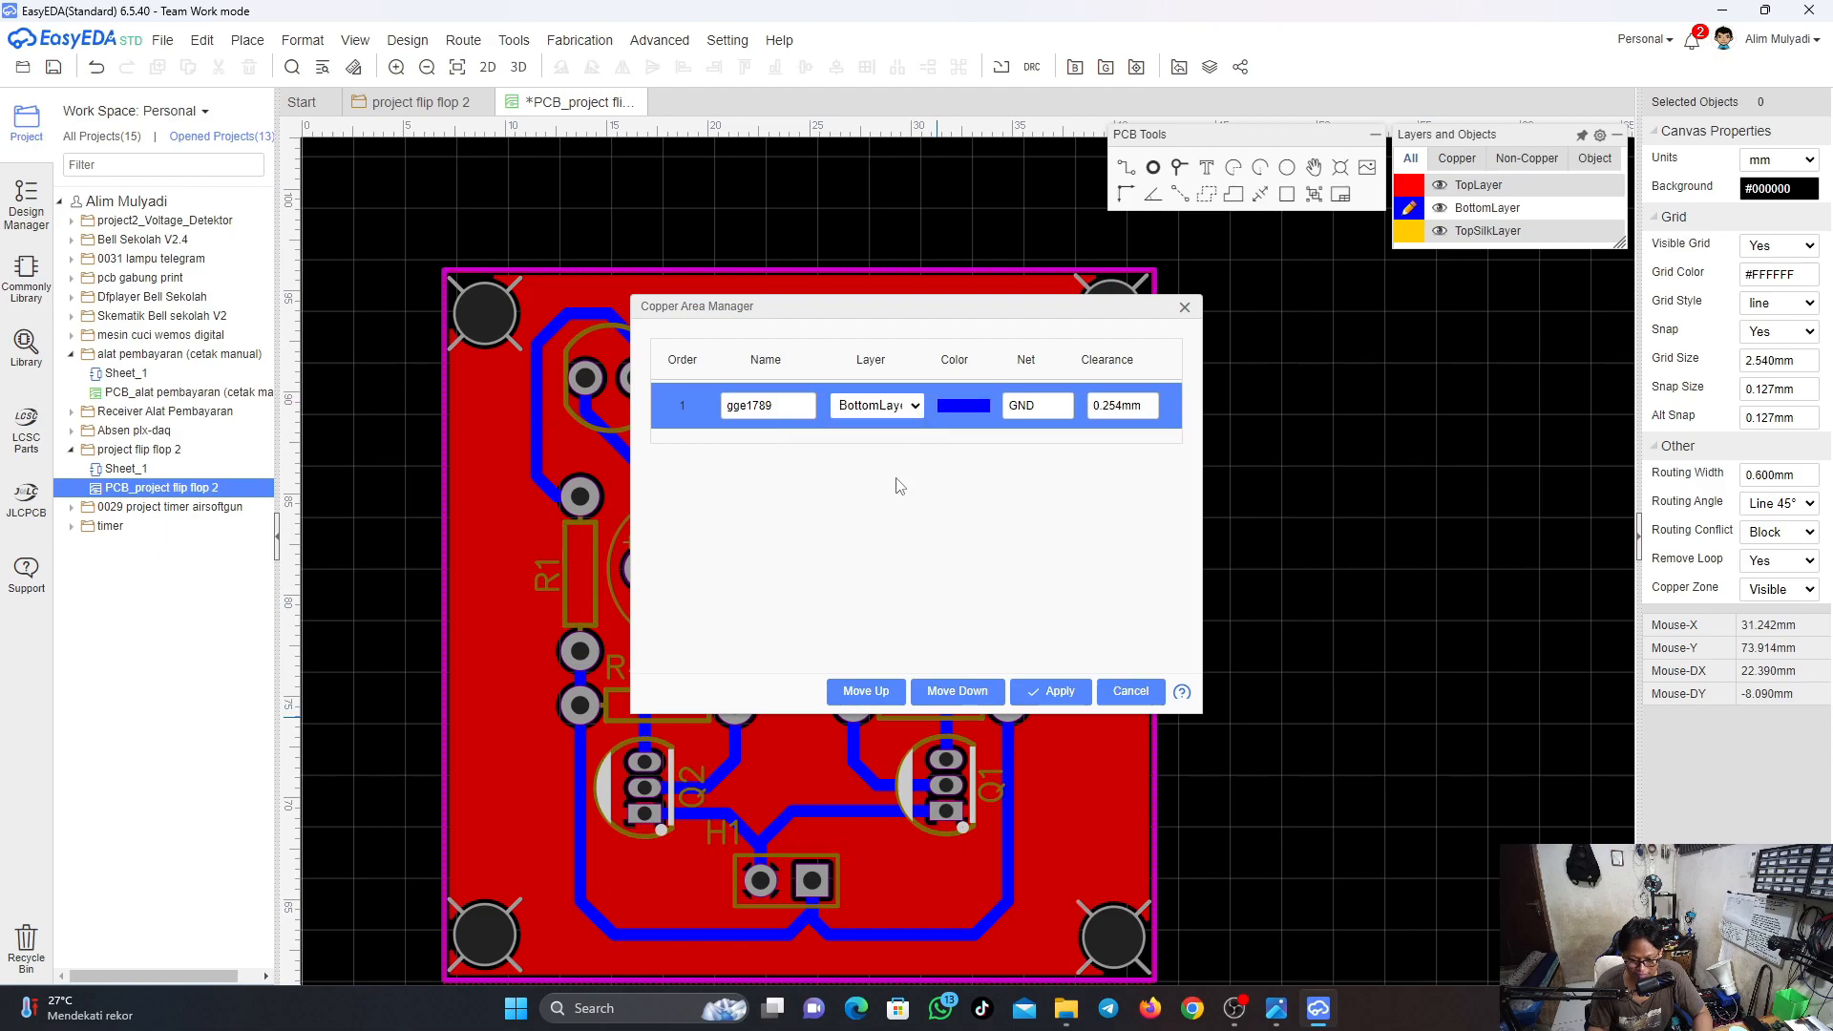
click(1151, 406)
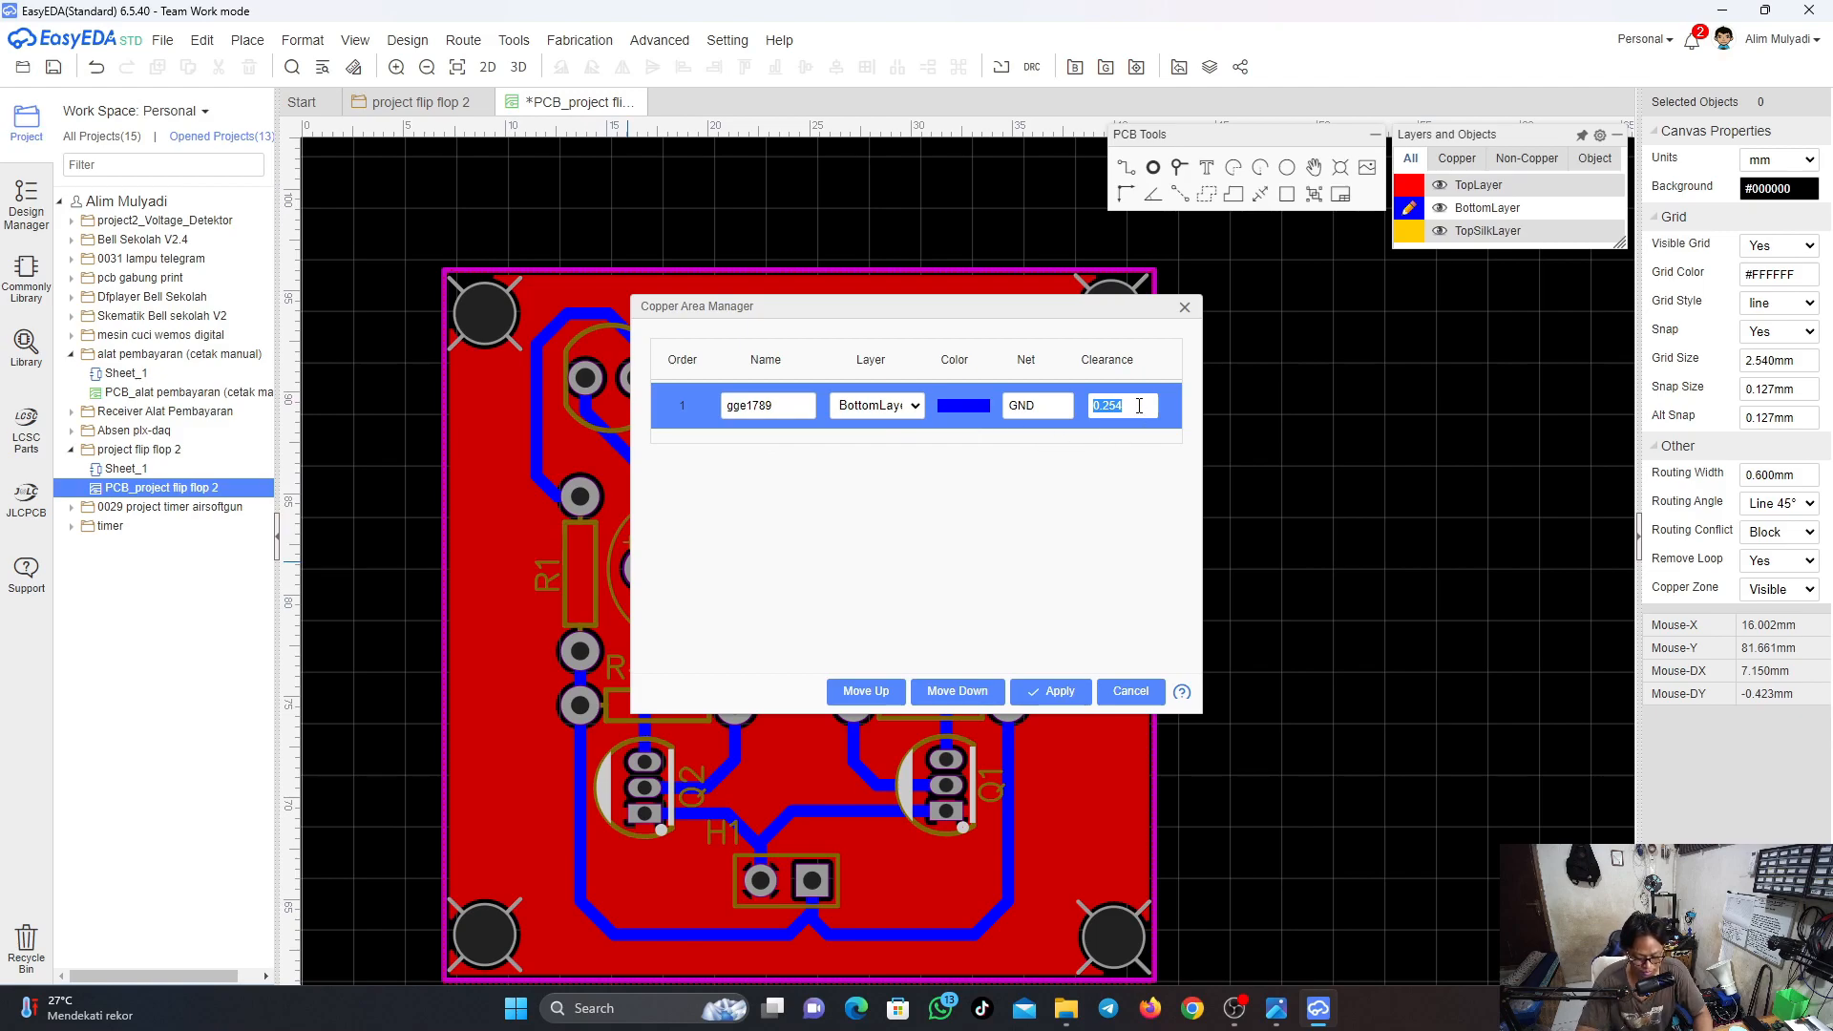
text(1.5)
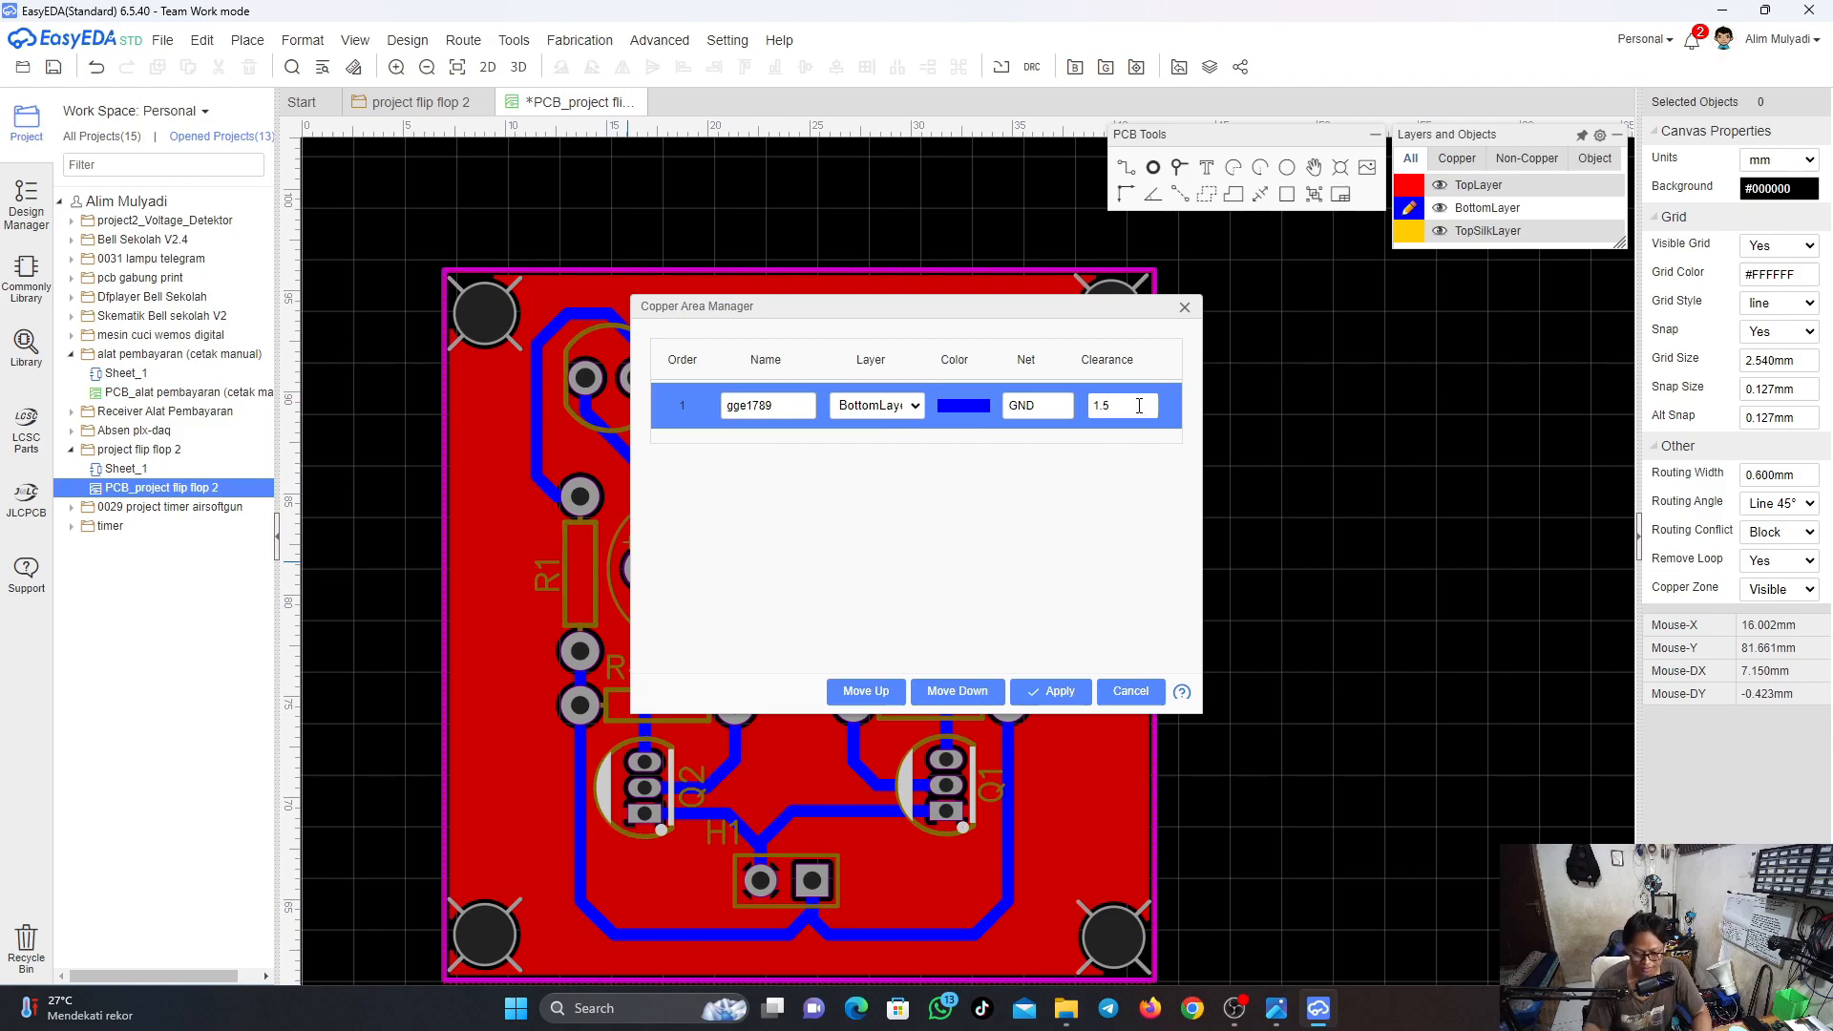
click(1055, 691)
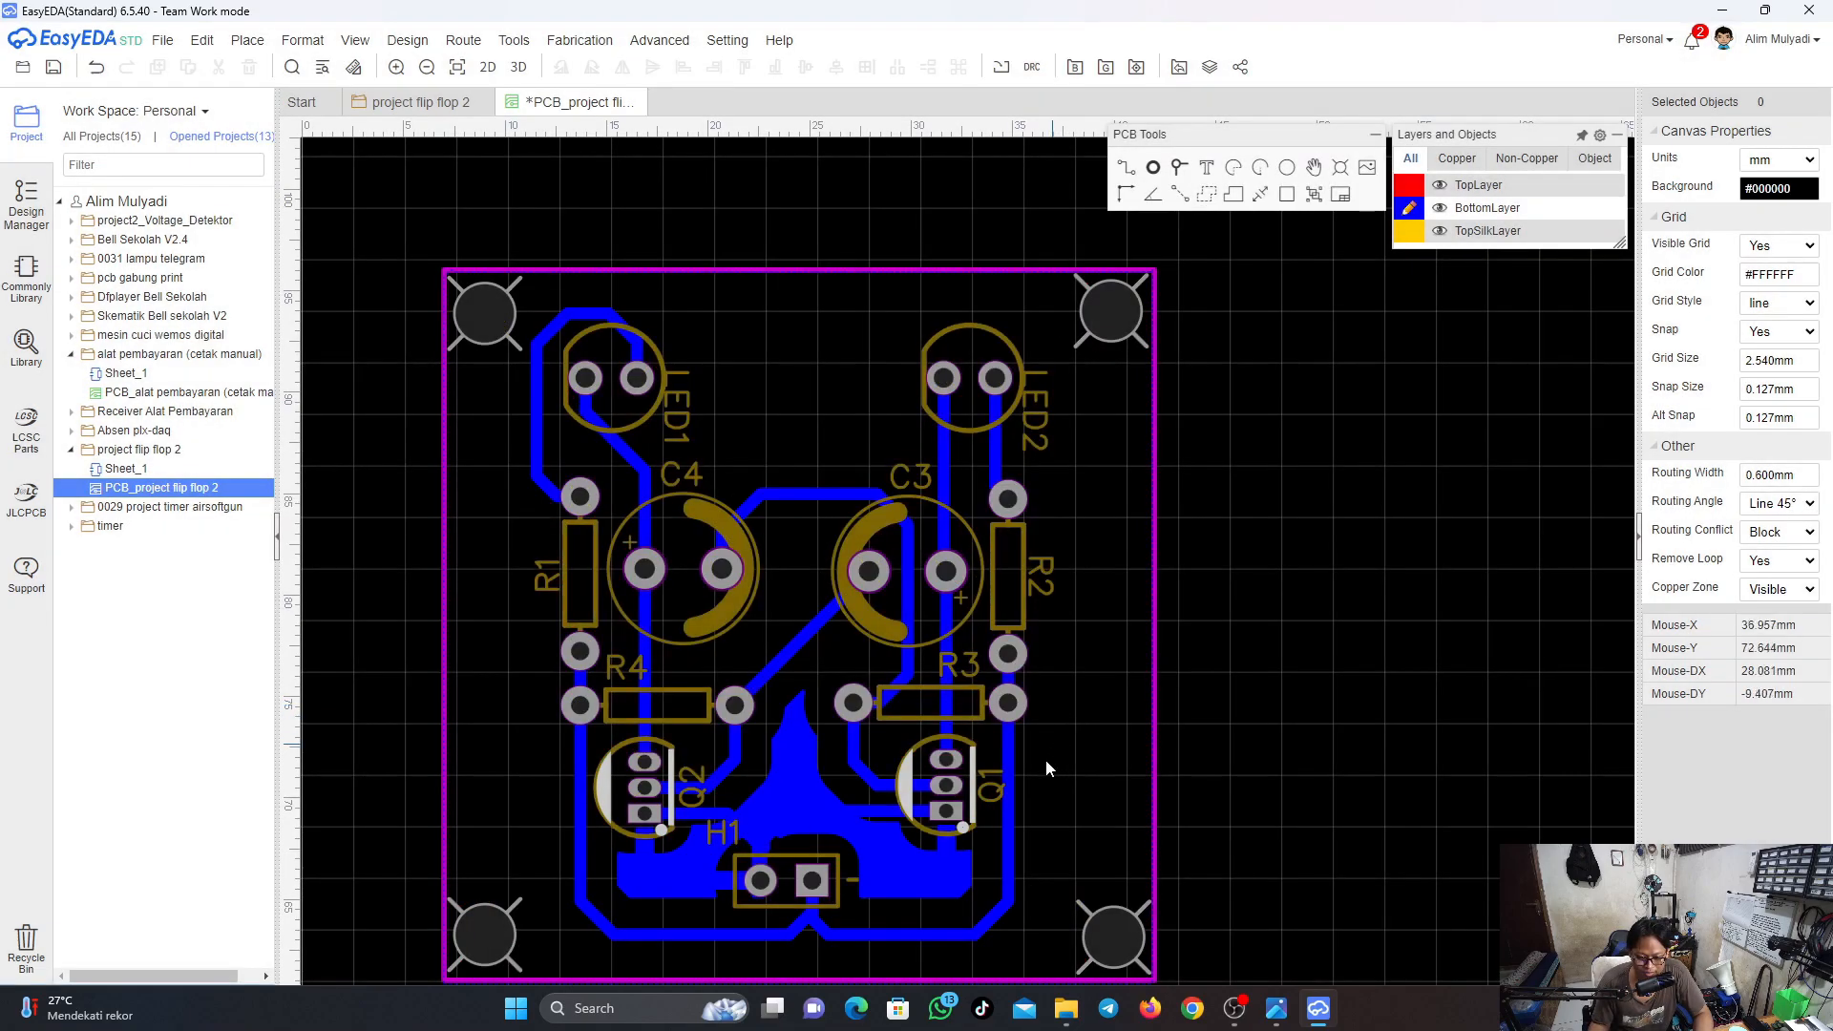
Examine the bottom-layer copper fill around the H1 connector and between transistors Q1 and Q2
scroll(834, 819, up, 4)
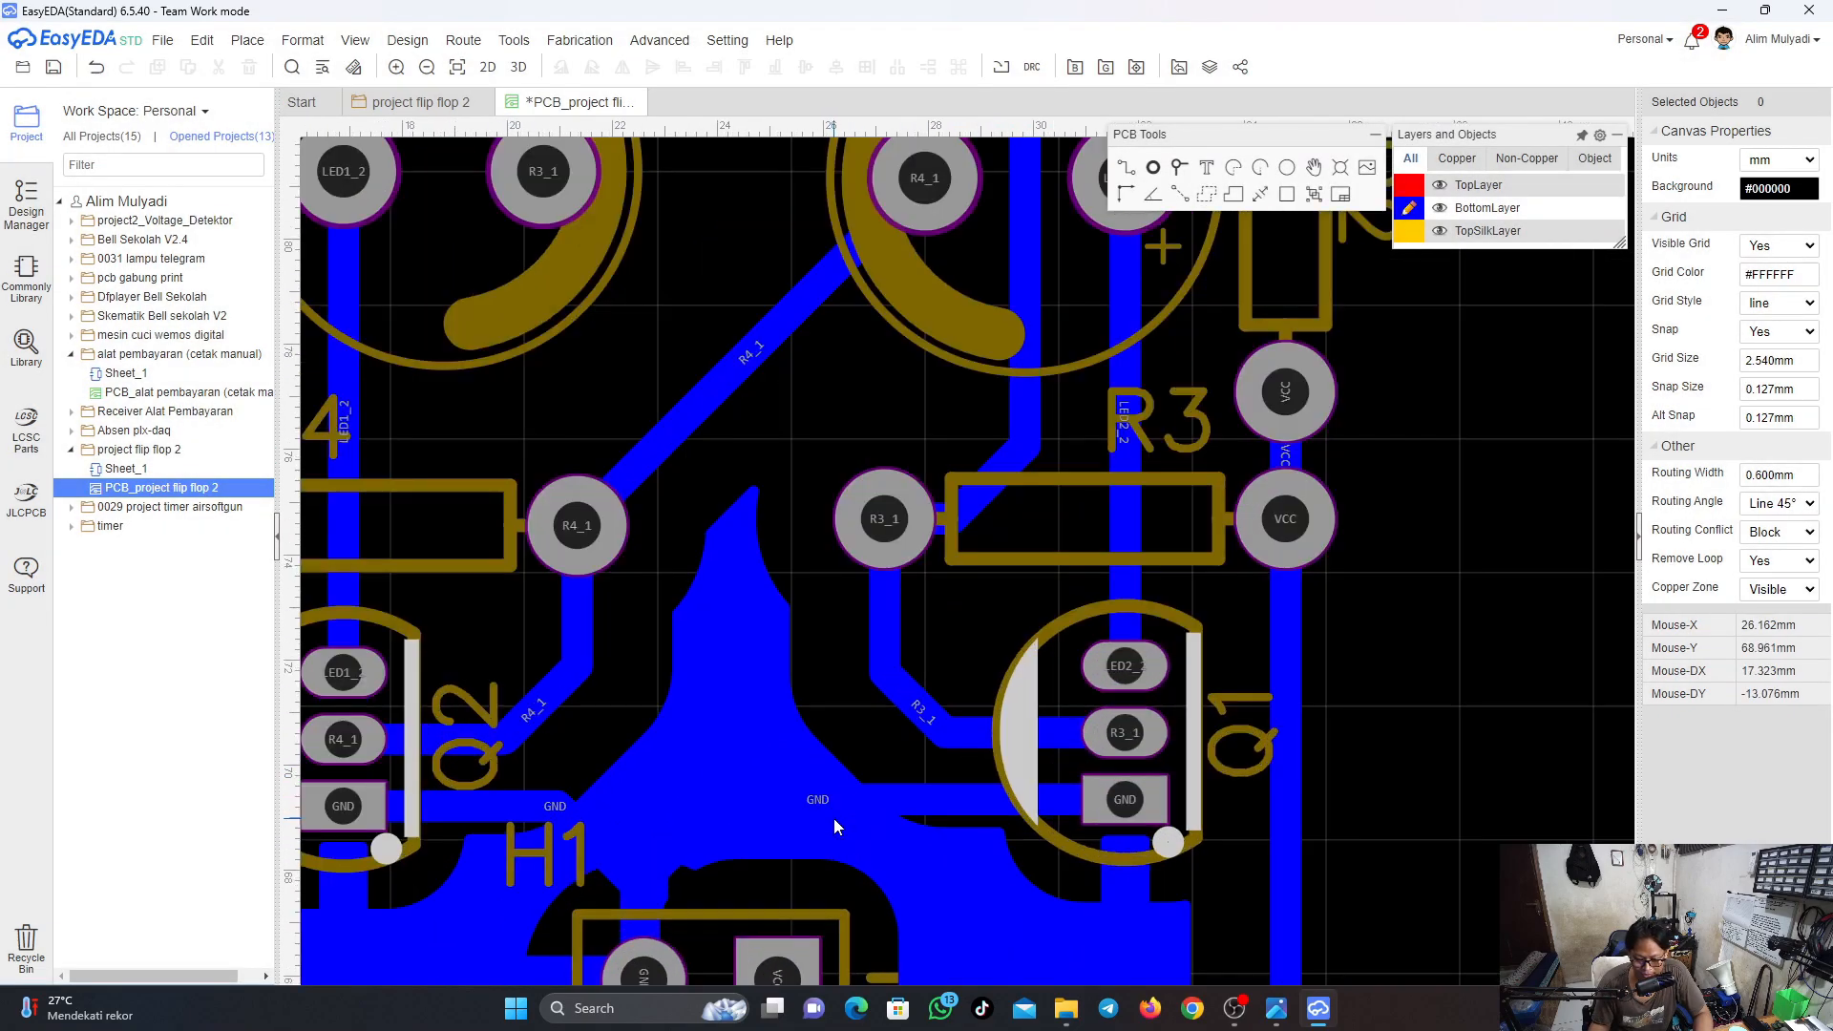
scroll(834, 817, down, 4)
scroll(833, 819, up, 3)
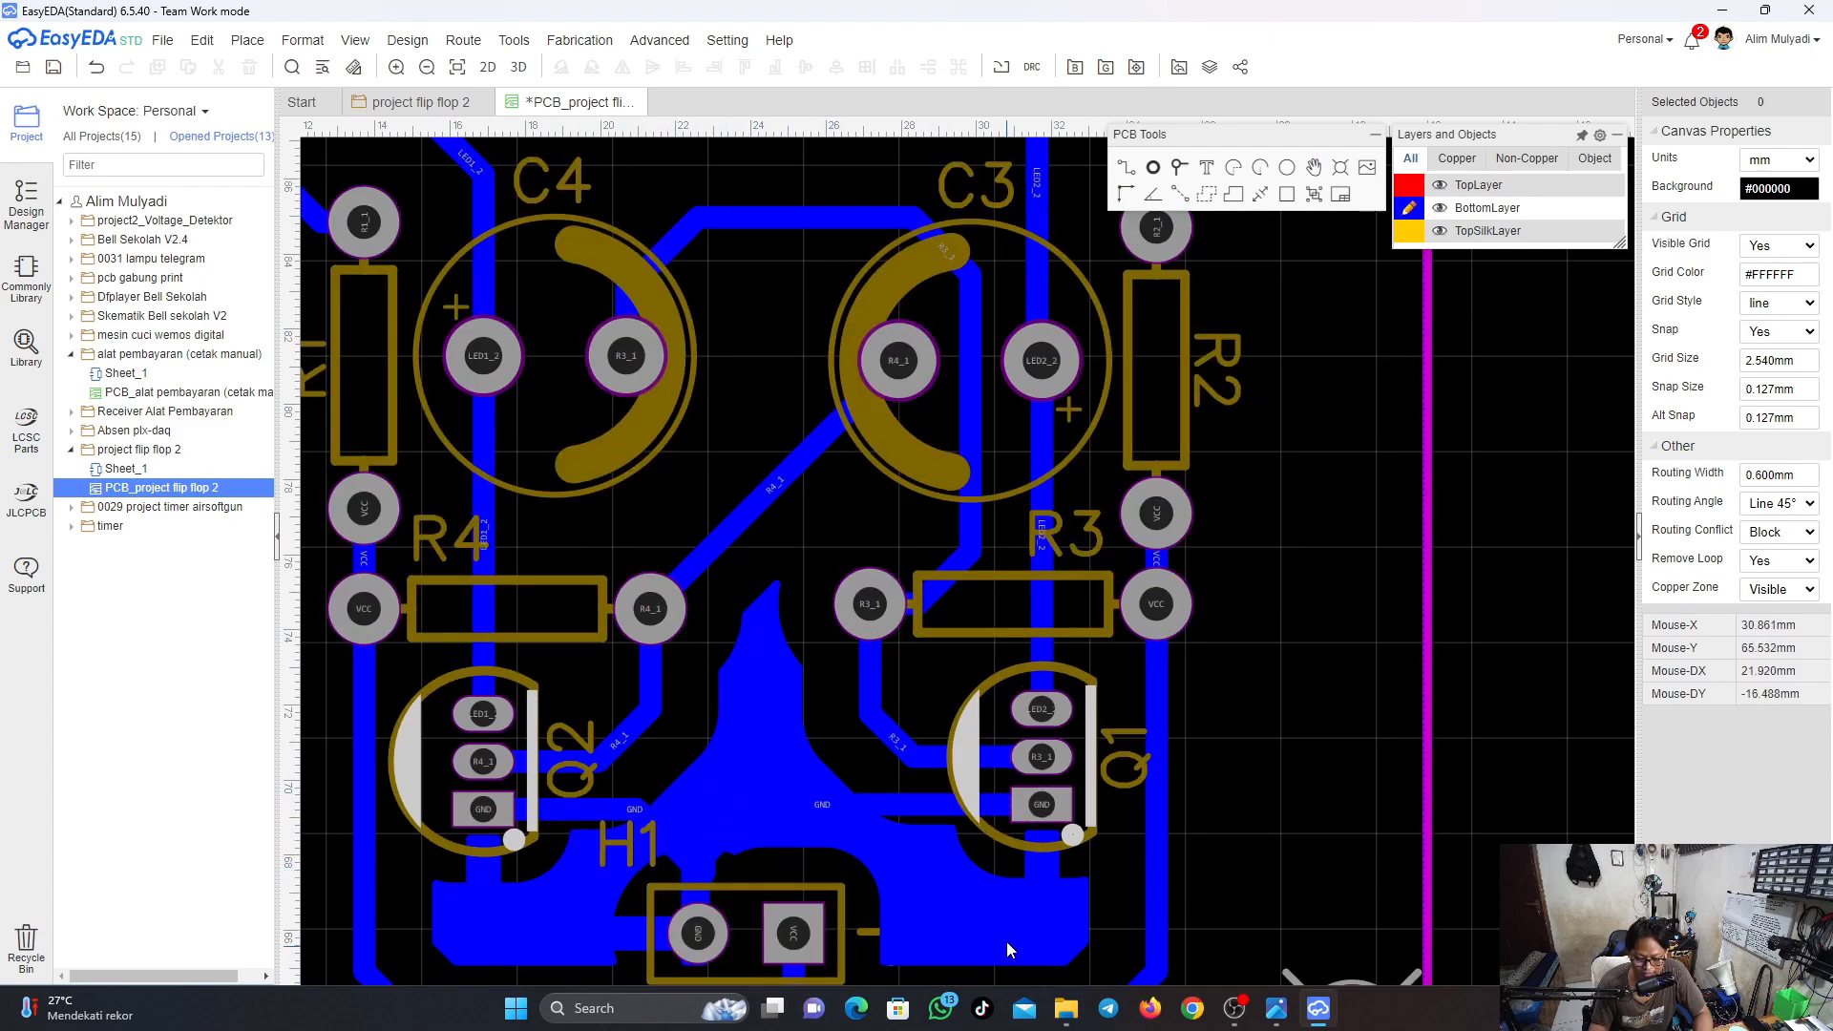
scroll(952, 851, down, 1)
scroll(953, 865, down, 1)
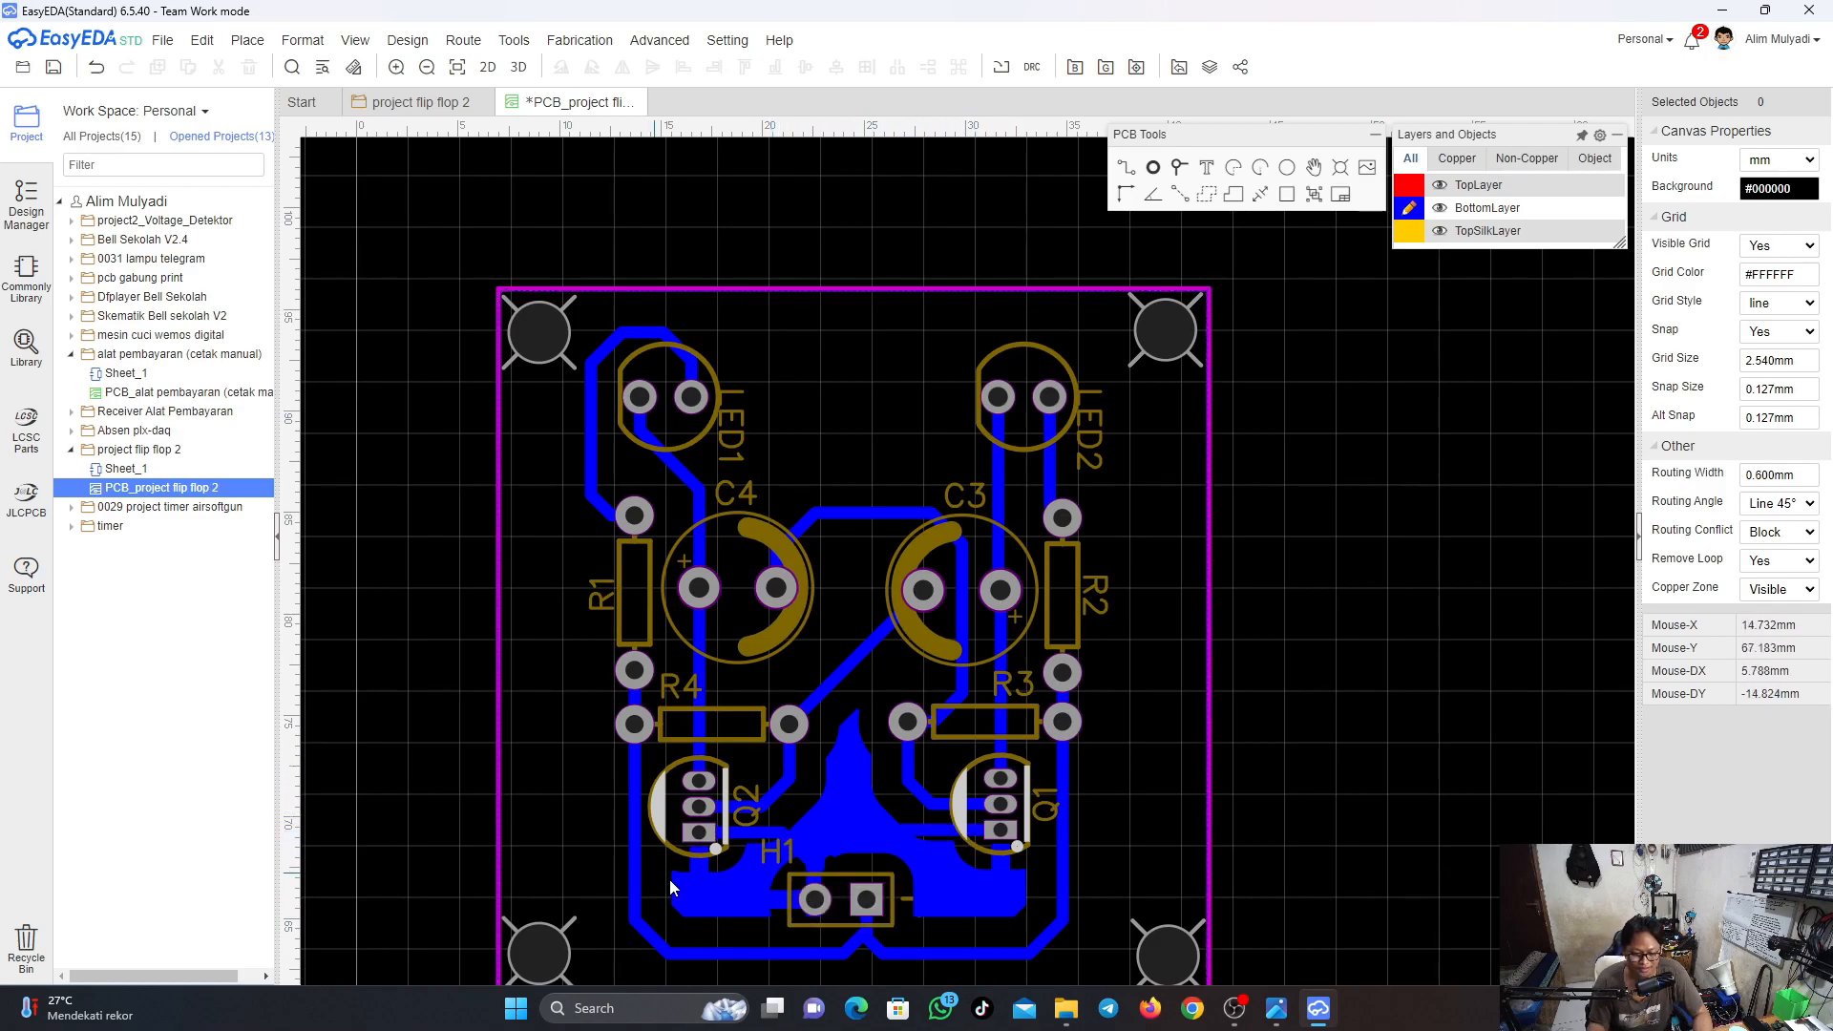
Save the flip flop 2 PCB with its finished bottom-layer copper area
scroll(733, 872, down, 1)
scroll(733, 867, up, 3)
scroll(921, 804, down, 4)
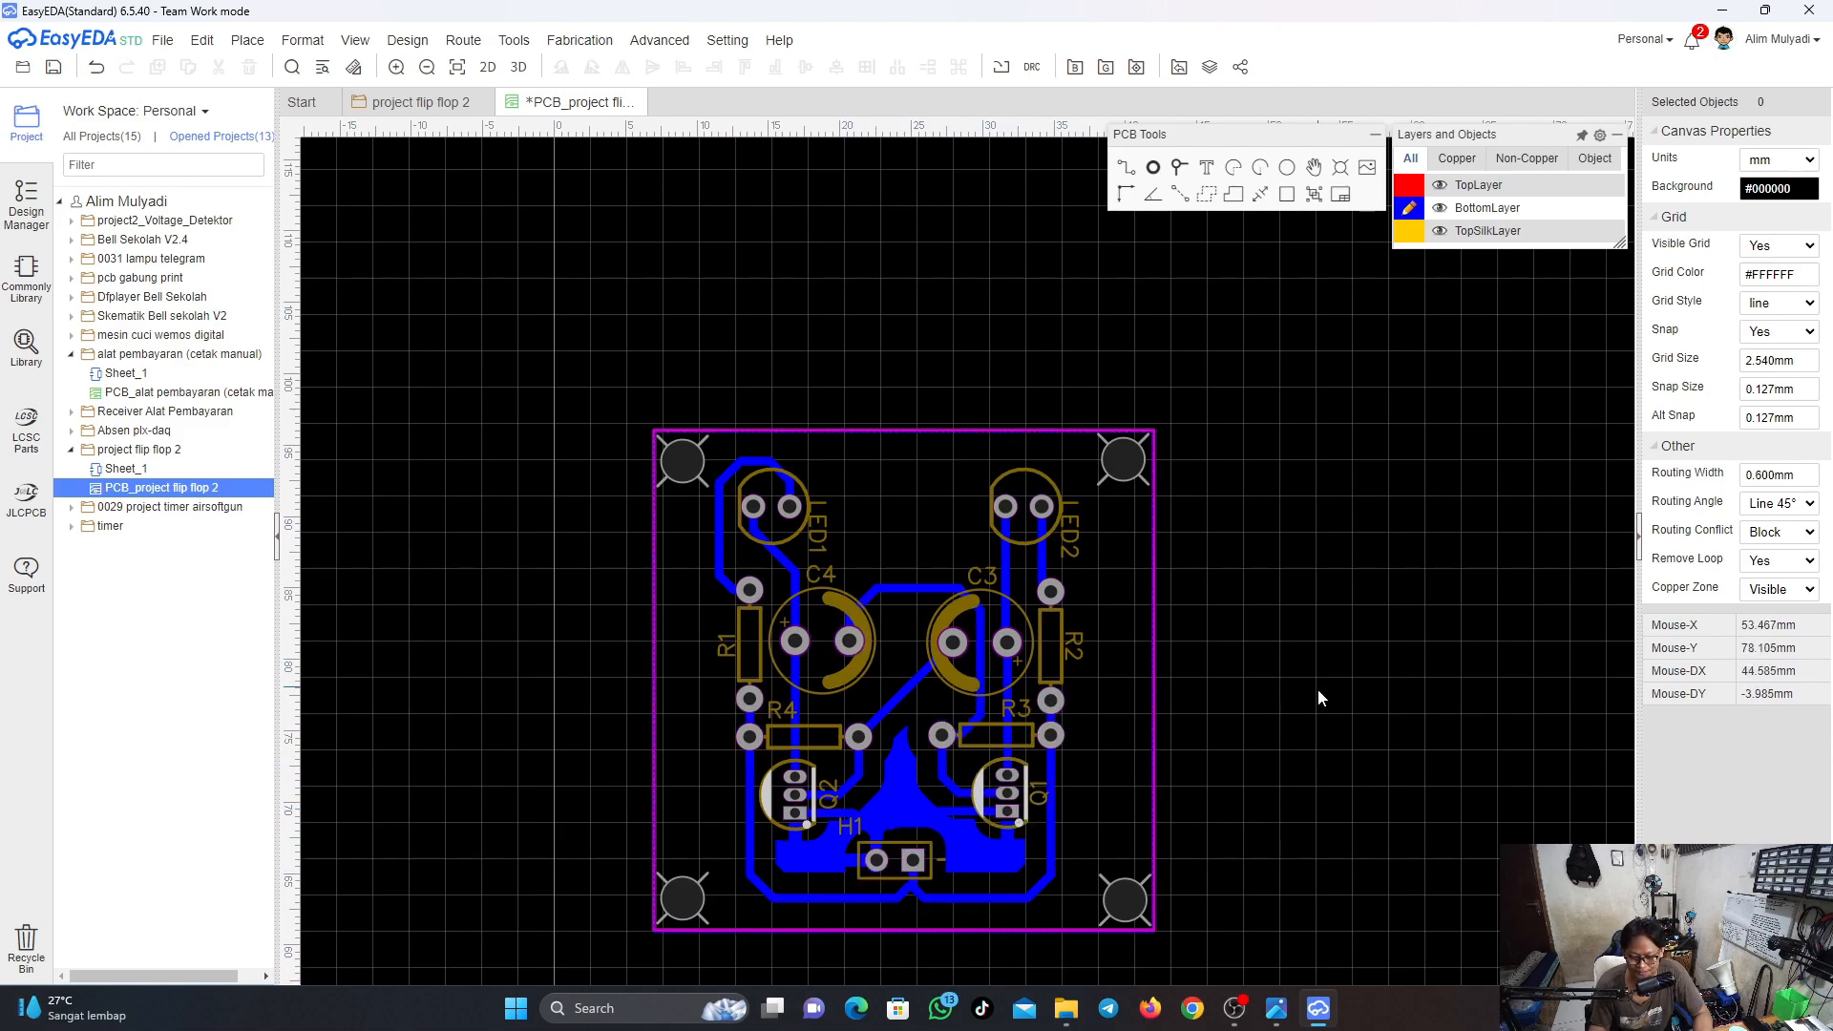
right_drag(1320, 698, 1299, 536)
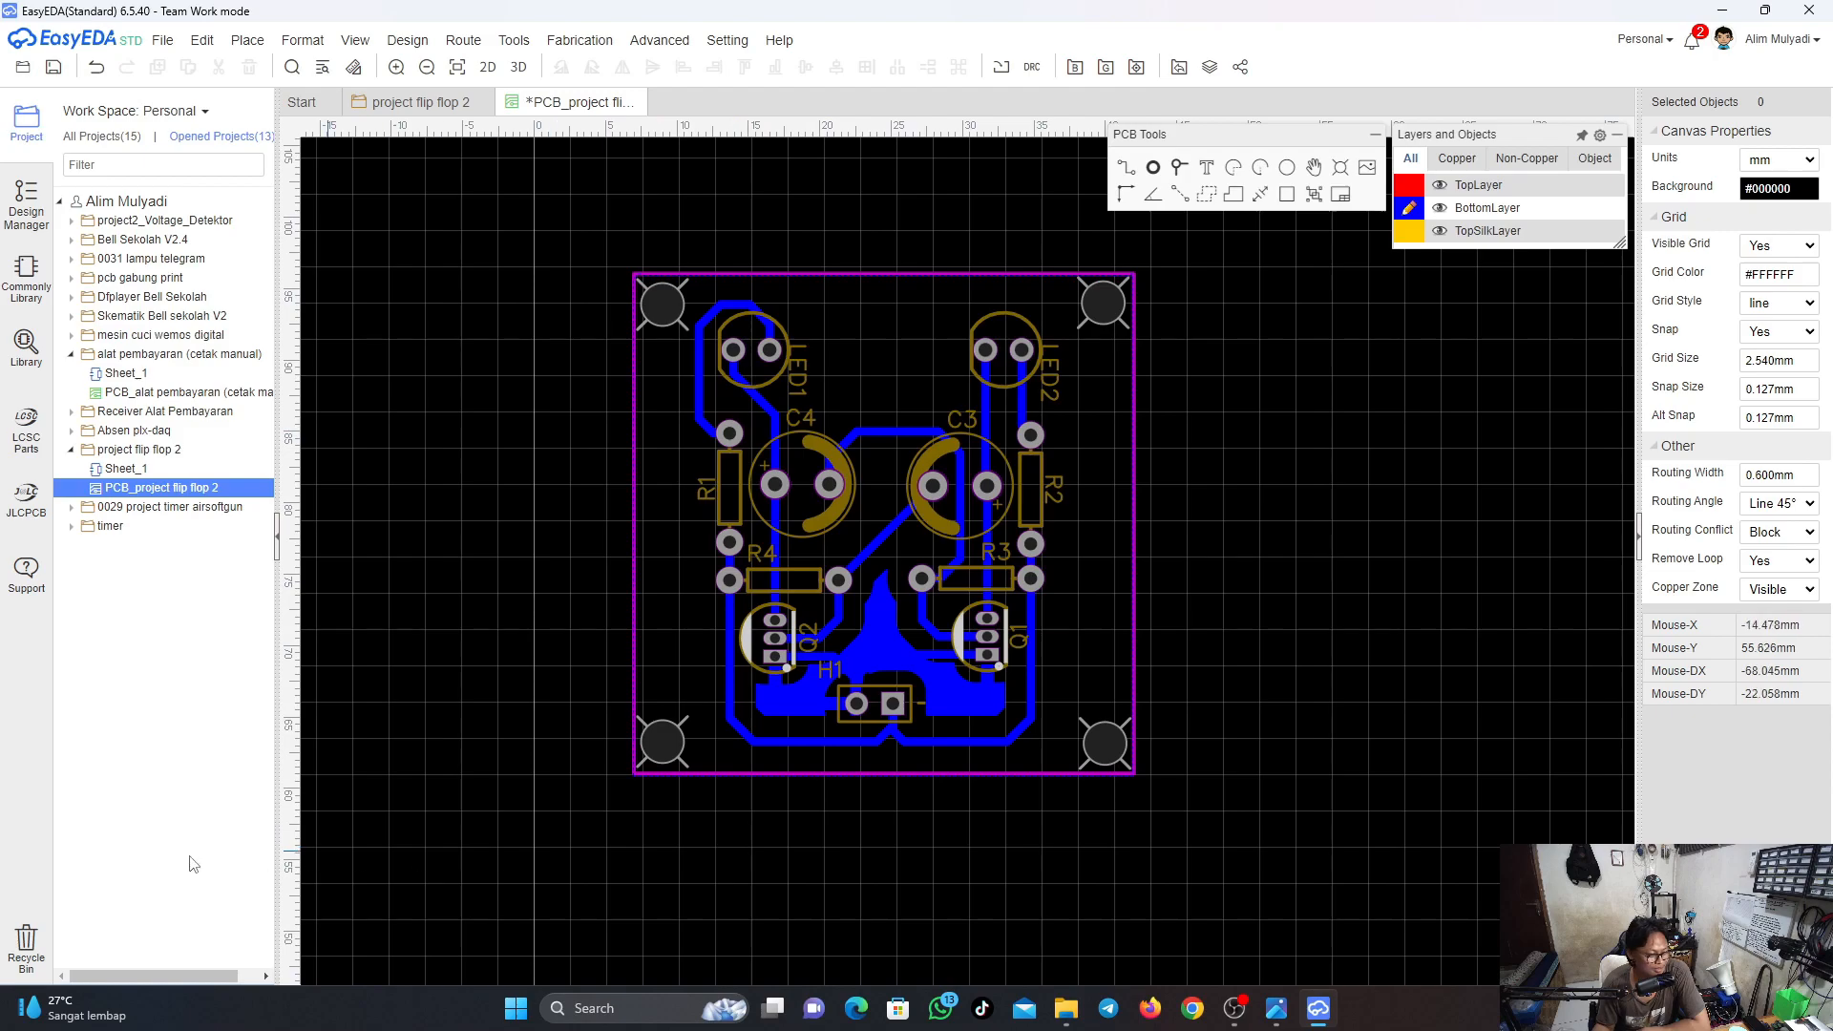
right_drag(1203, 524, 1136, 534)
click(162, 40)
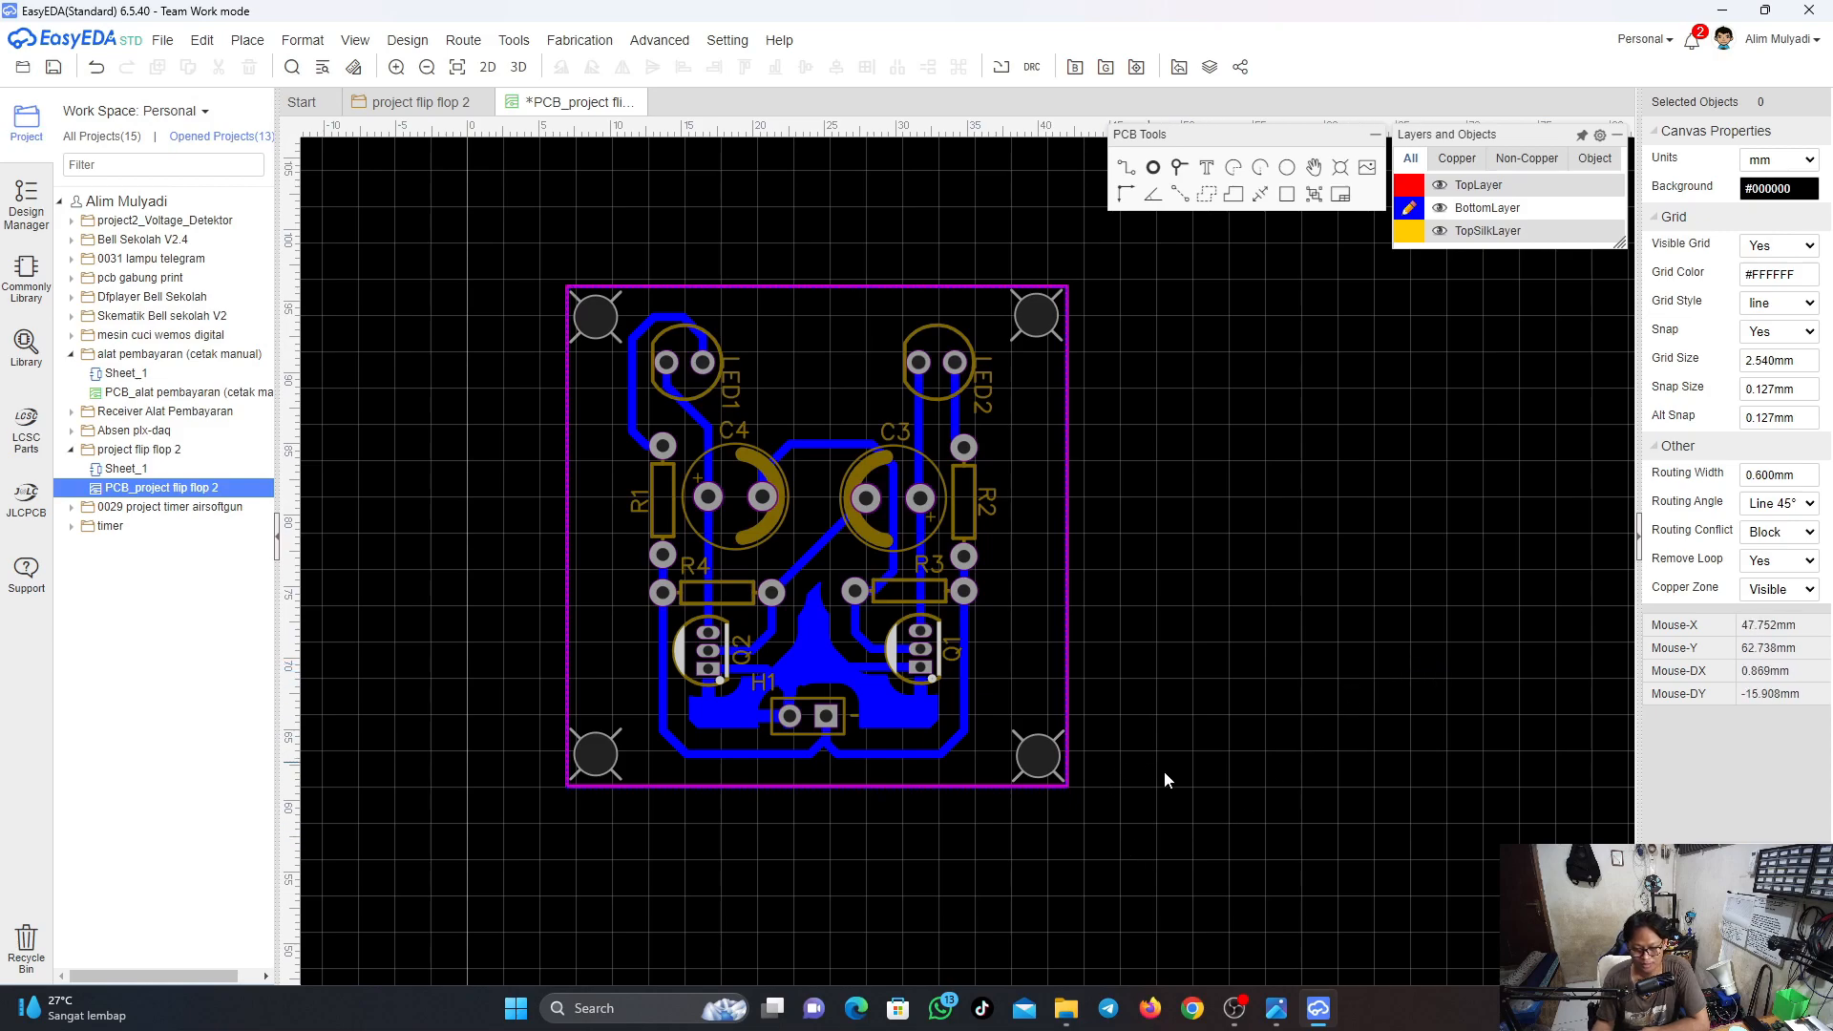
key(ctrl+s)
right_drag(1164, 771, 1119, 770)
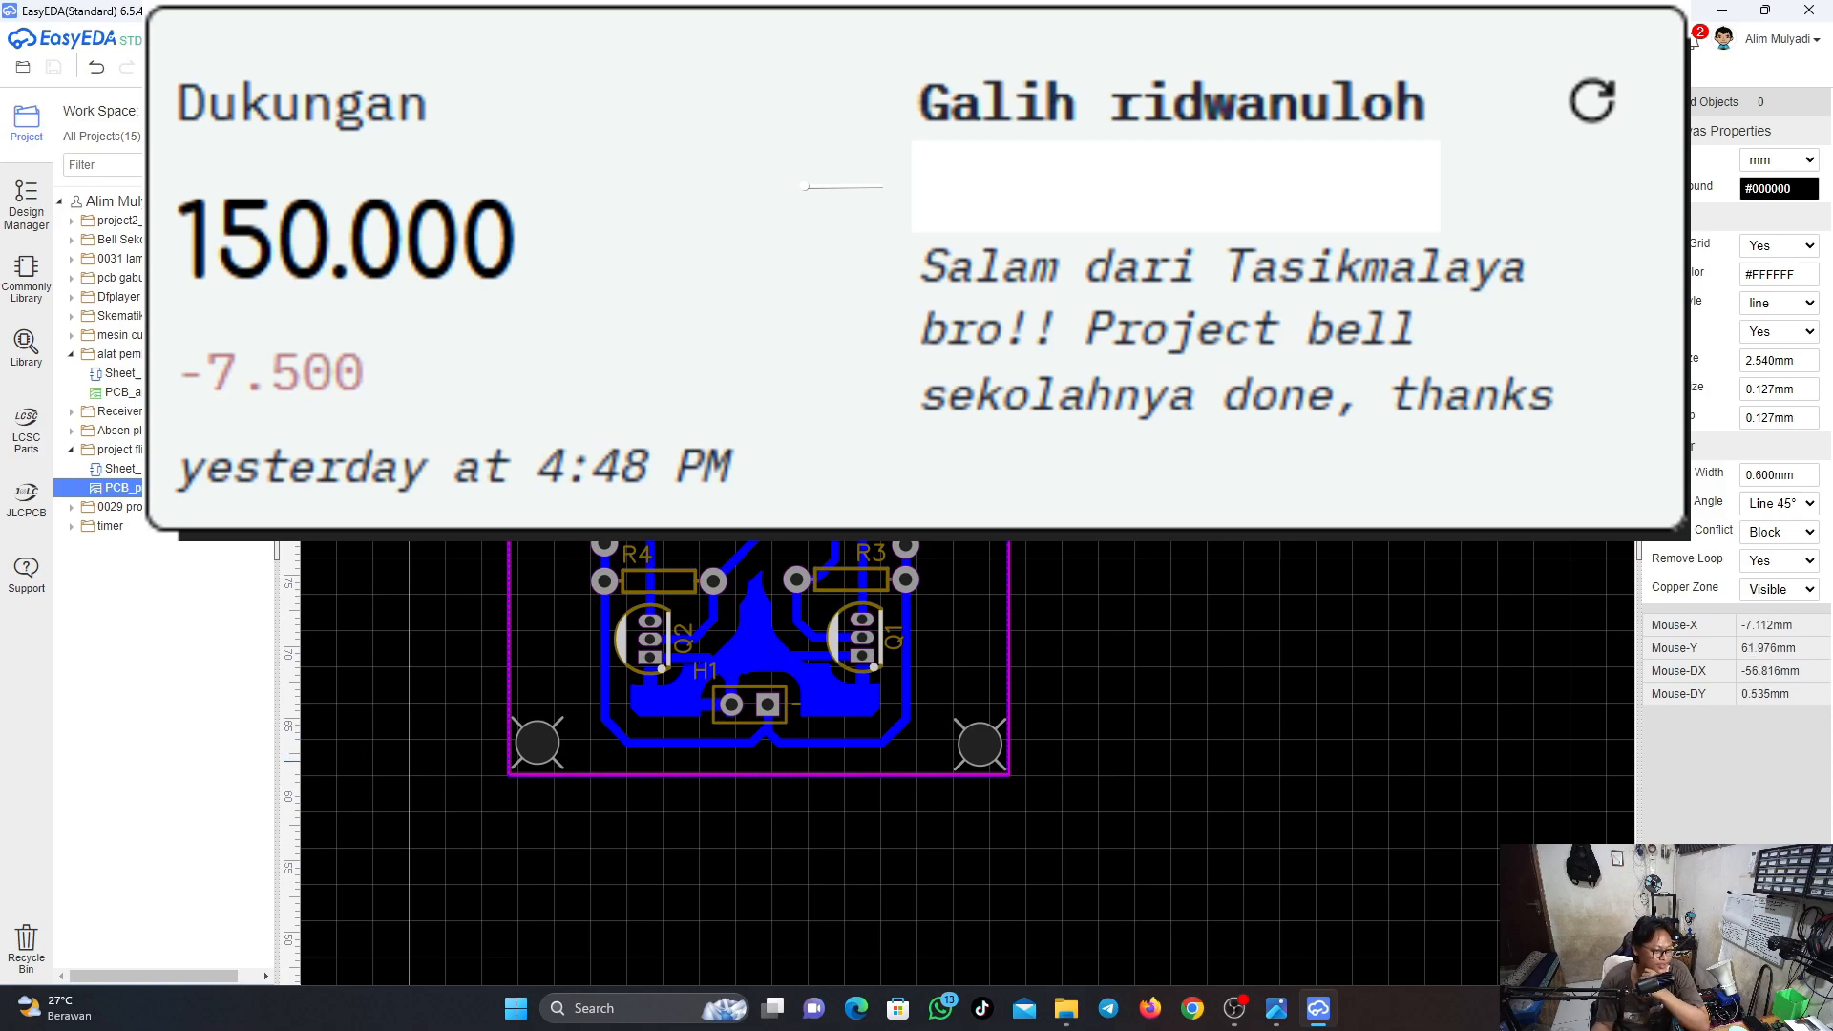
key(alt+Tab)
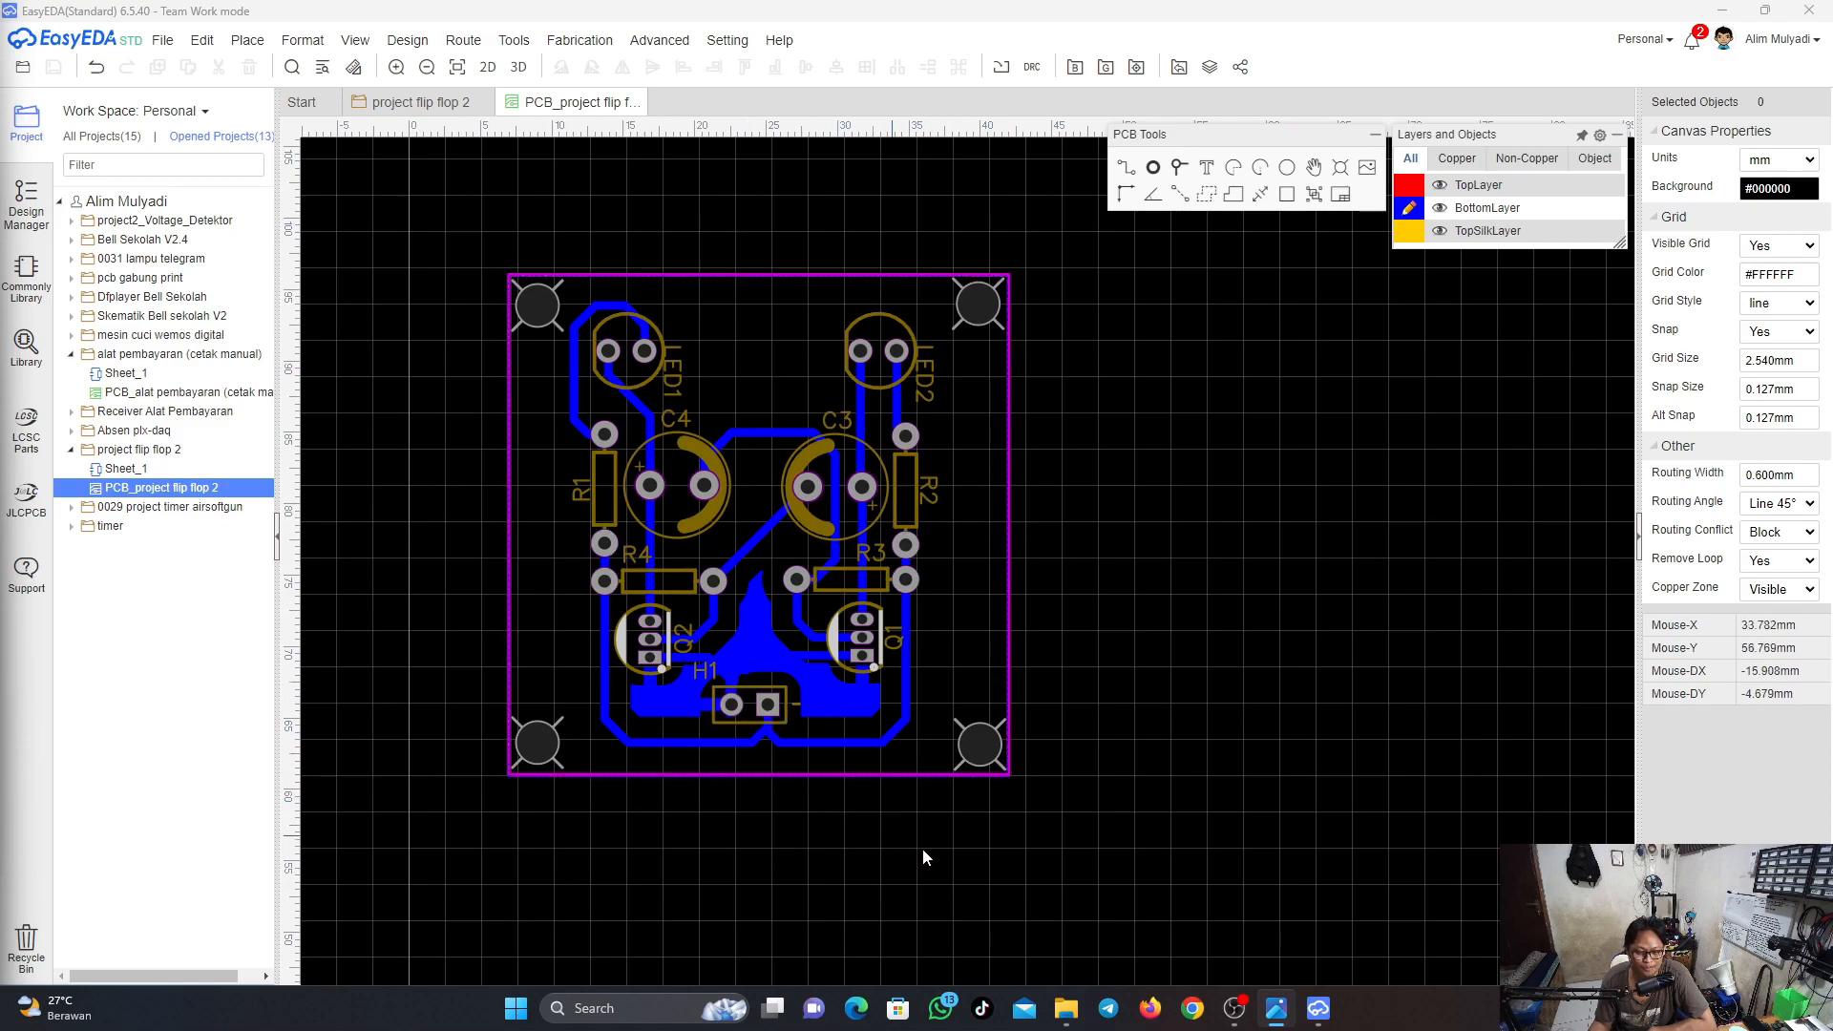
right_drag(1107, 747, 1166, 784)
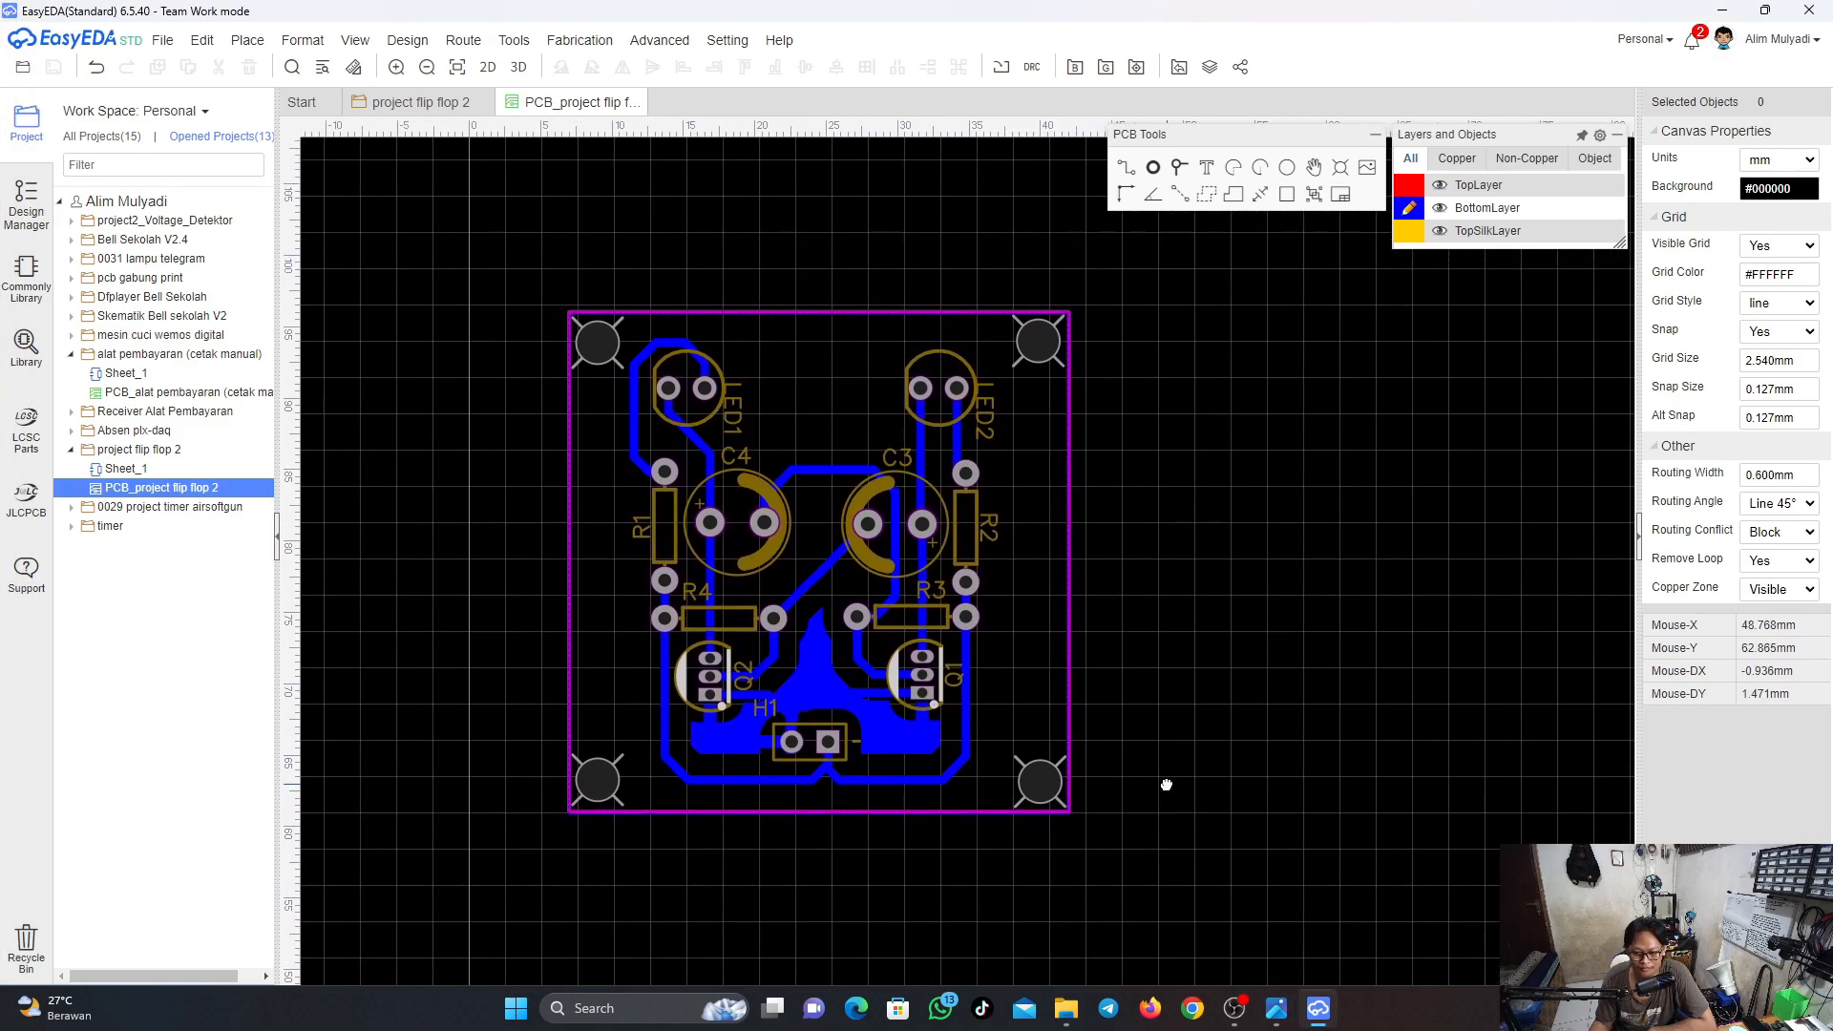